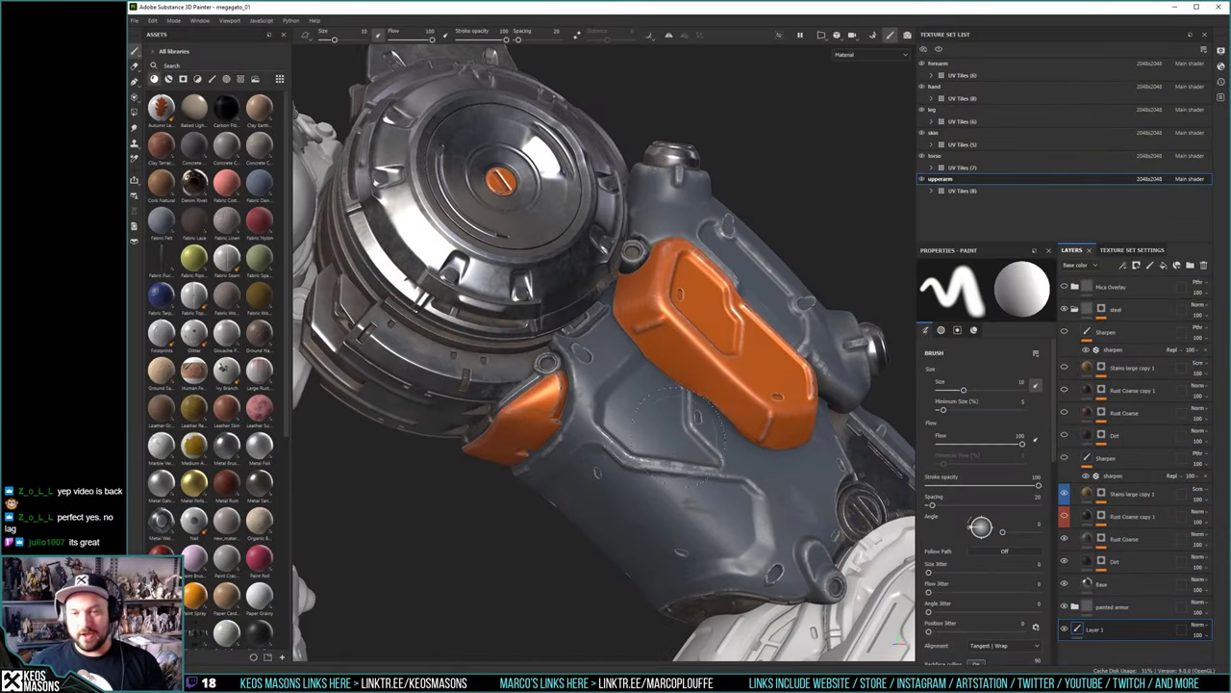
Examine the shoulder dome and the painted upper-arm armour from several angles and distances
mouse_move(678, 435)
alt+mouse_down()
mouse_move(692, 342)
mouse_move(658, 427)
mouse_move(655, 448)
mouse_move(682, 393)
mouse_move(648, 508)
mouse_move(645, 385)
alt+mouse_up()
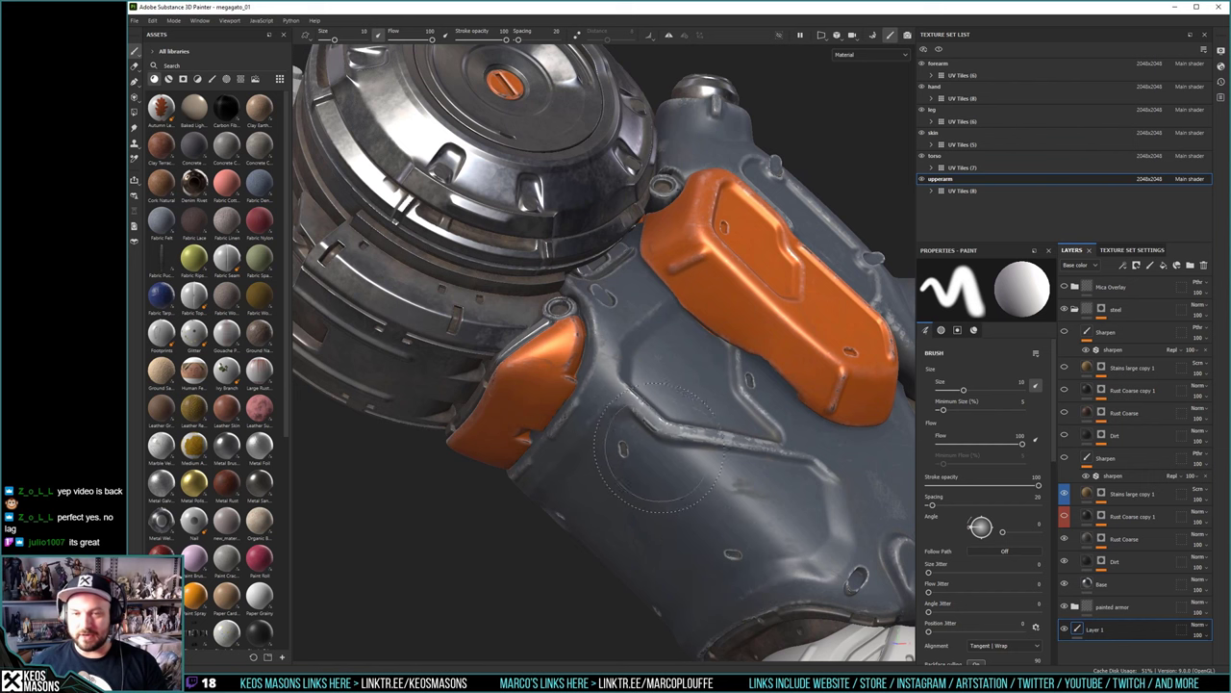
mouse_move(692, 460)
alt+mouse_down()
mouse_move(673, 413)
mouse_move(720, 407)
mouse_move(630, 364)
mouse_move(625, 375)
alt+mouse_up()
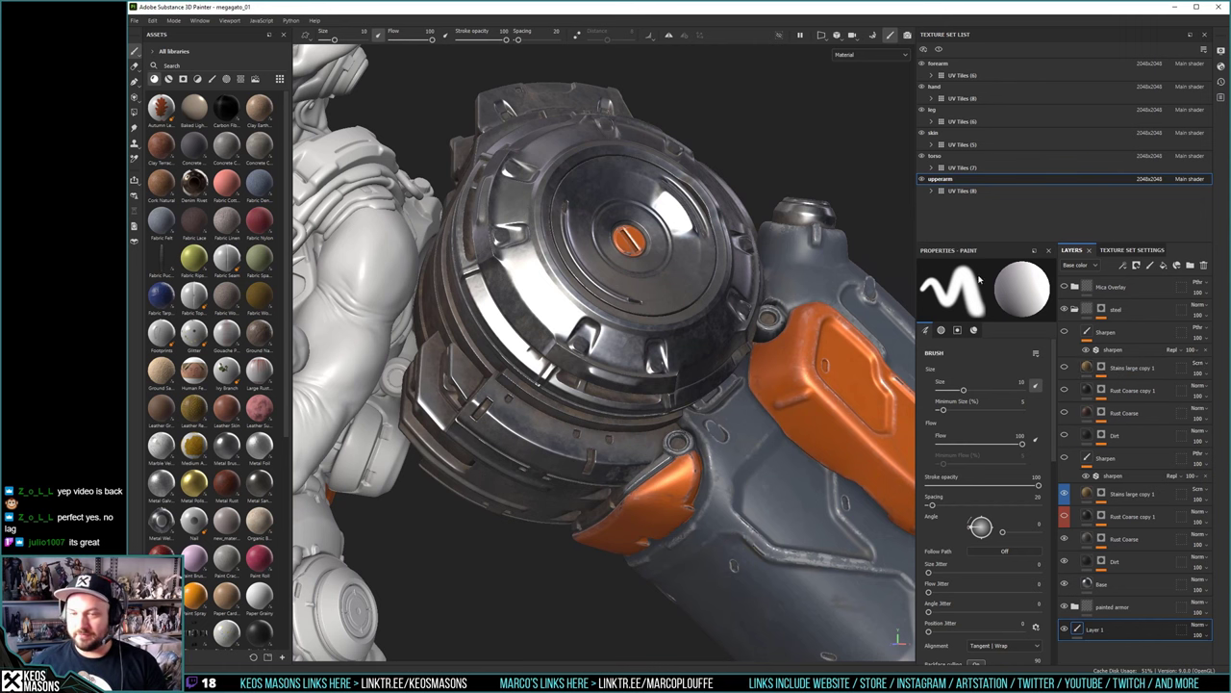
alt+drag(524, 323, 589, 252)
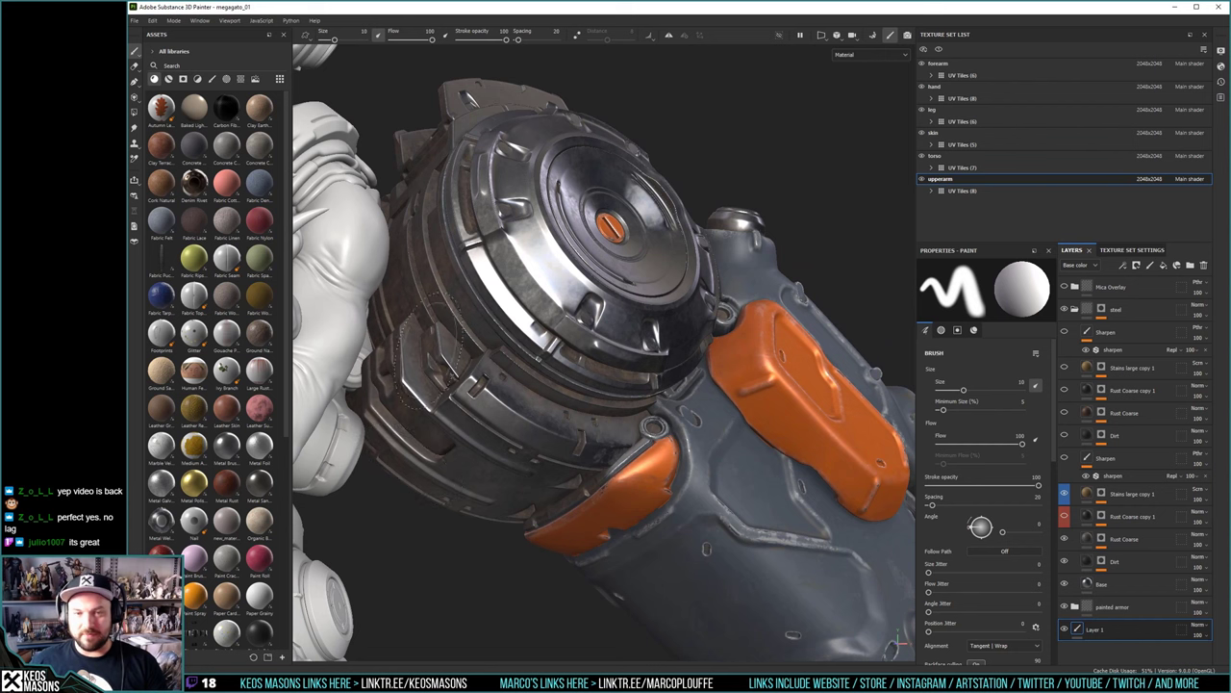
alt+drag(536, 327, 506, 364)
alt+middle_drag(539, 217, 566, 271)
mouse_move(566, 271)
alt+right_down()
mouse_move(570, 297)
mouse_move(587, 284)
alt+right_up()
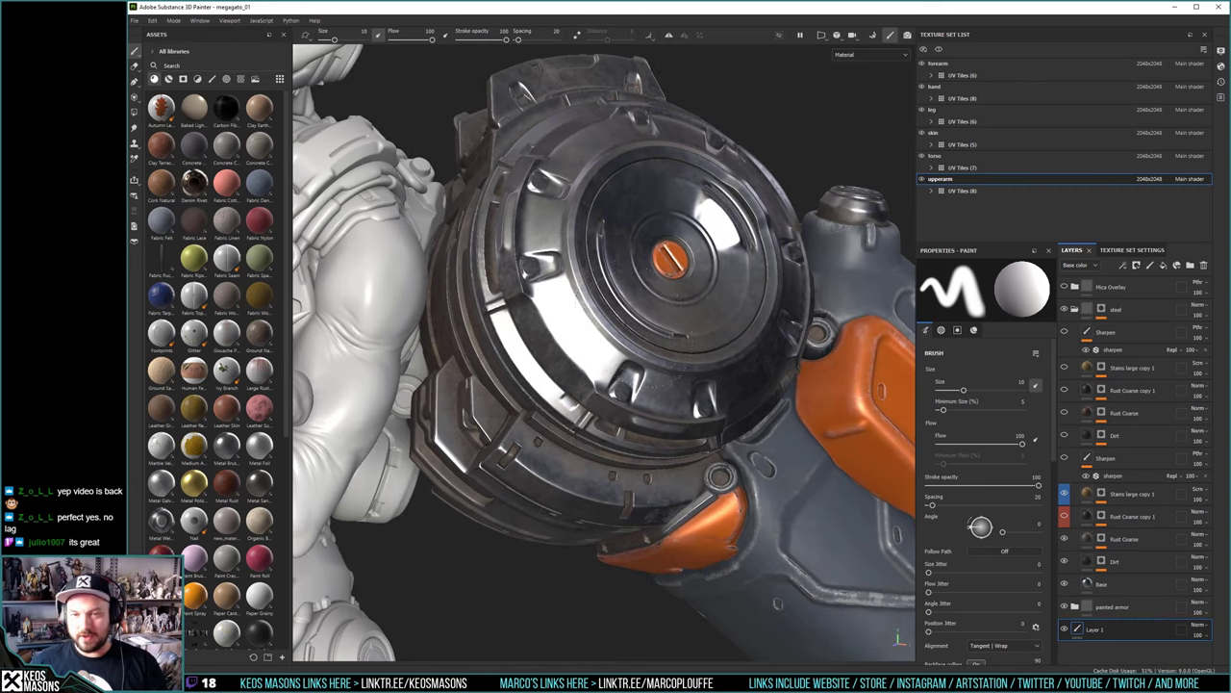
Inspect the Stains large copy 1 mask, switching its cloud fill and Blur effects off and on to compare them
alt+click(1103, 496)
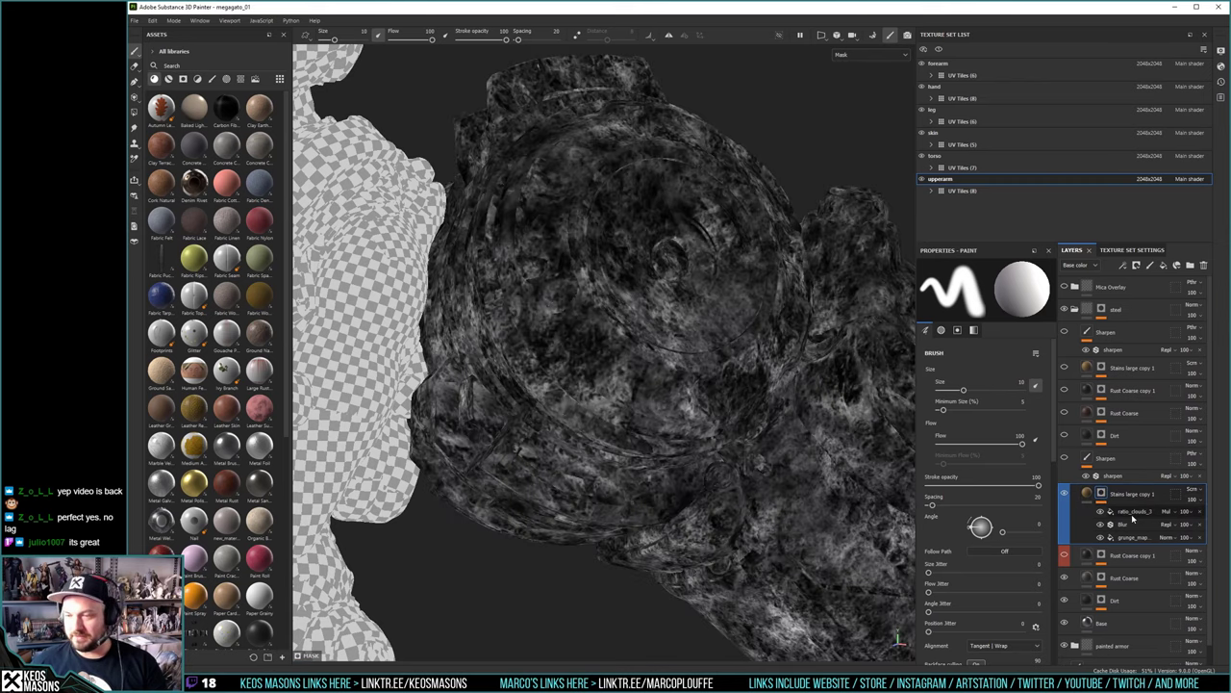
click(1100, 512)
click(1101, 512)
click(1101, 512)
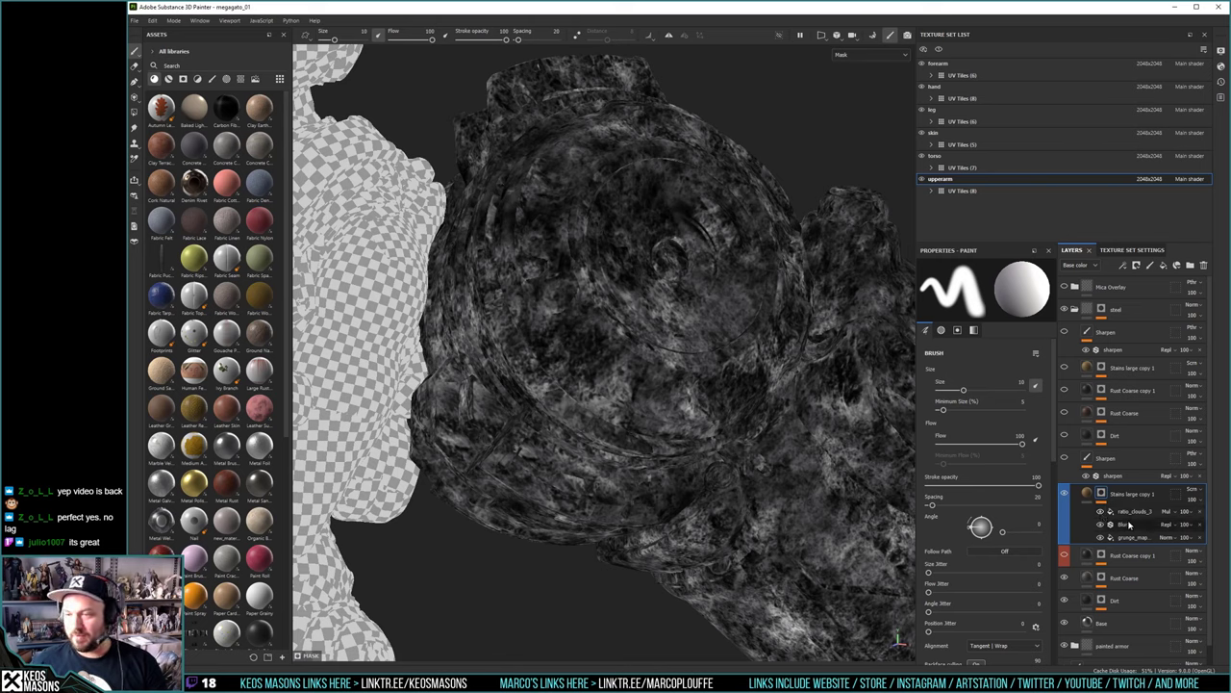
click(1136, 512)
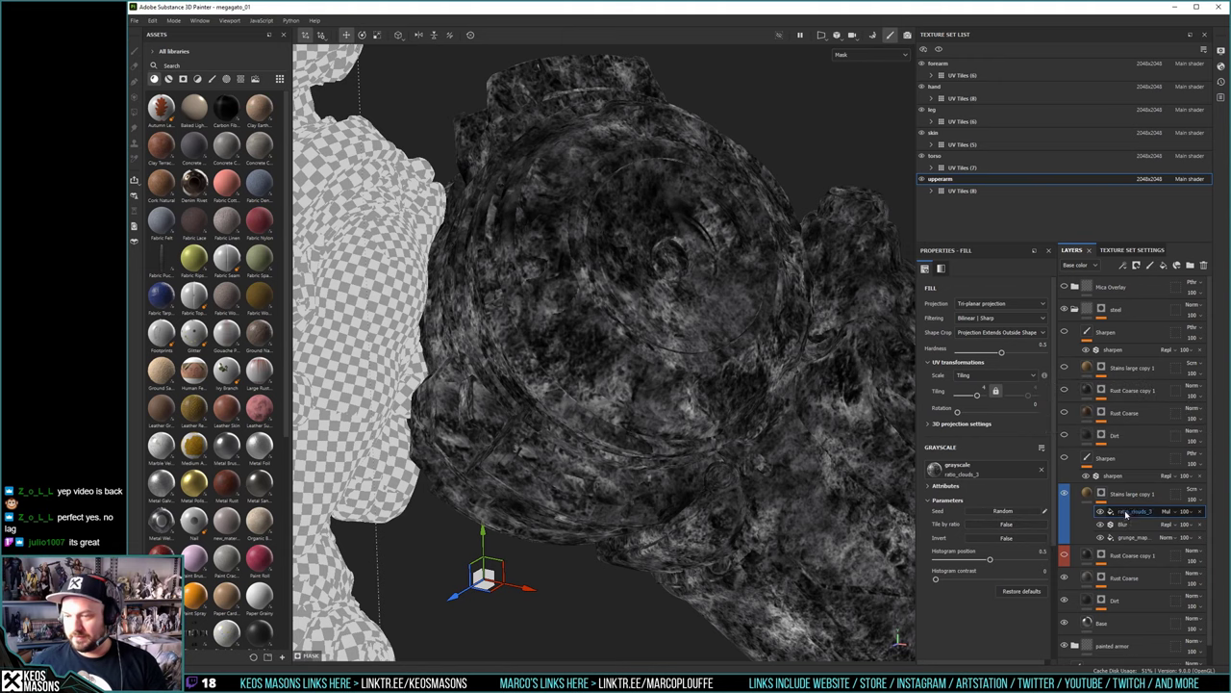
click(1101, 512)
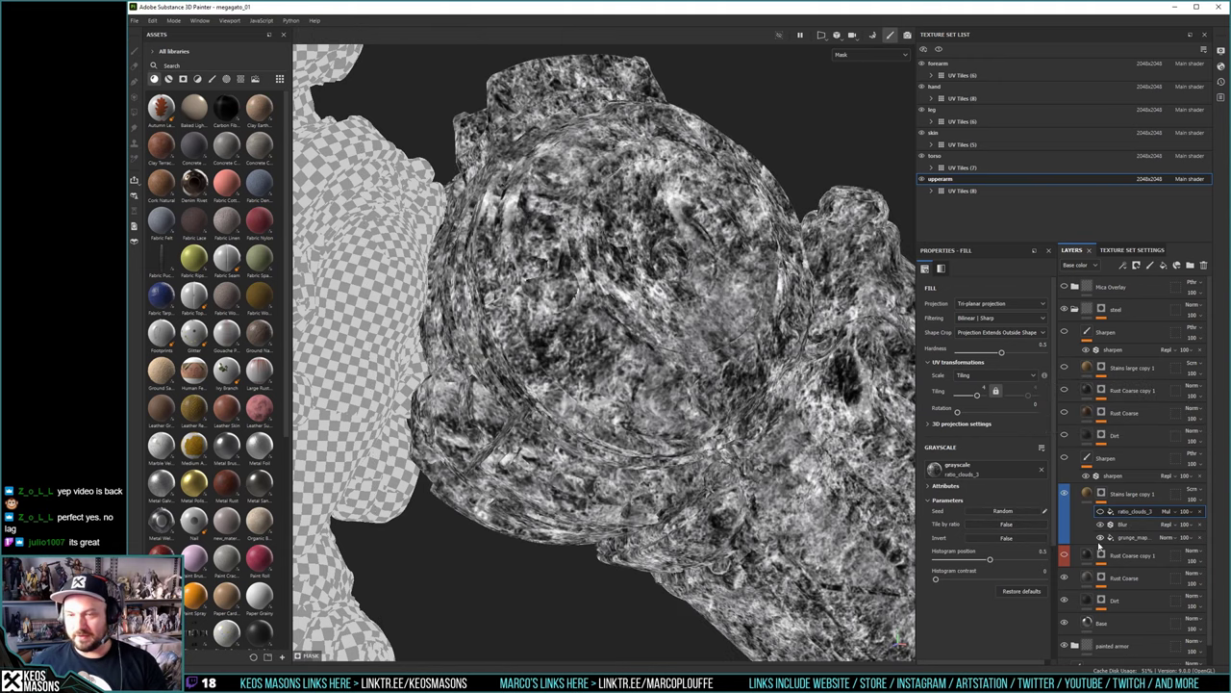
click(1101, 525)
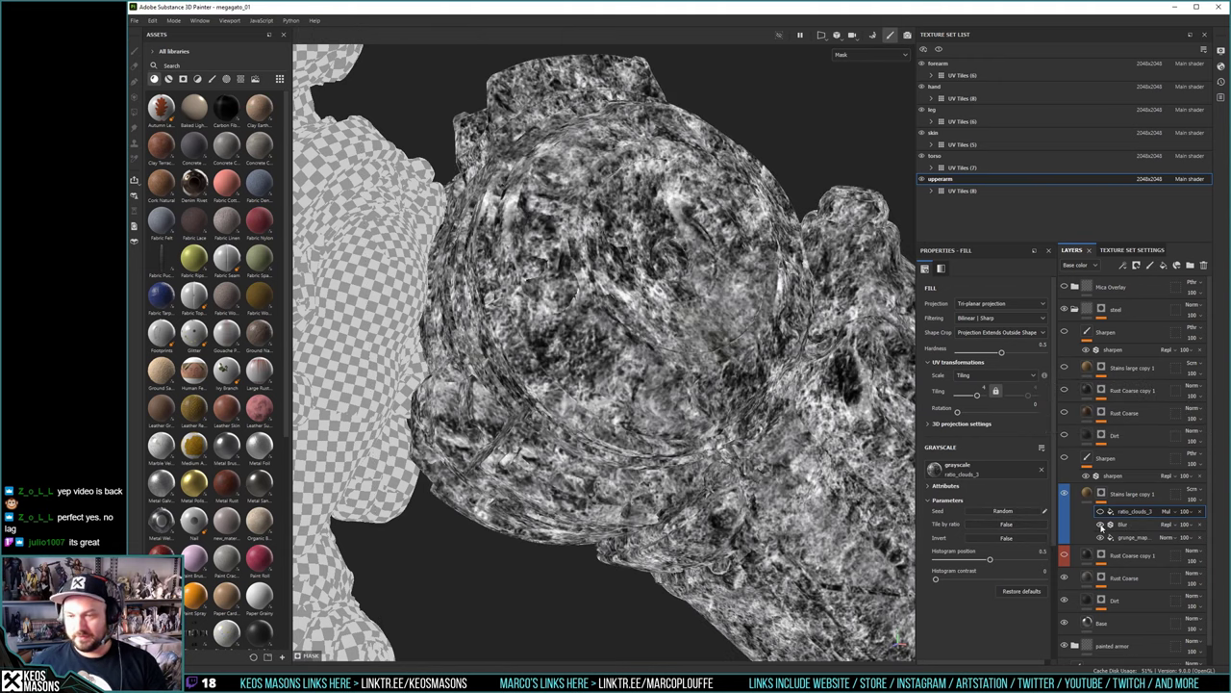
click(1102, 525)
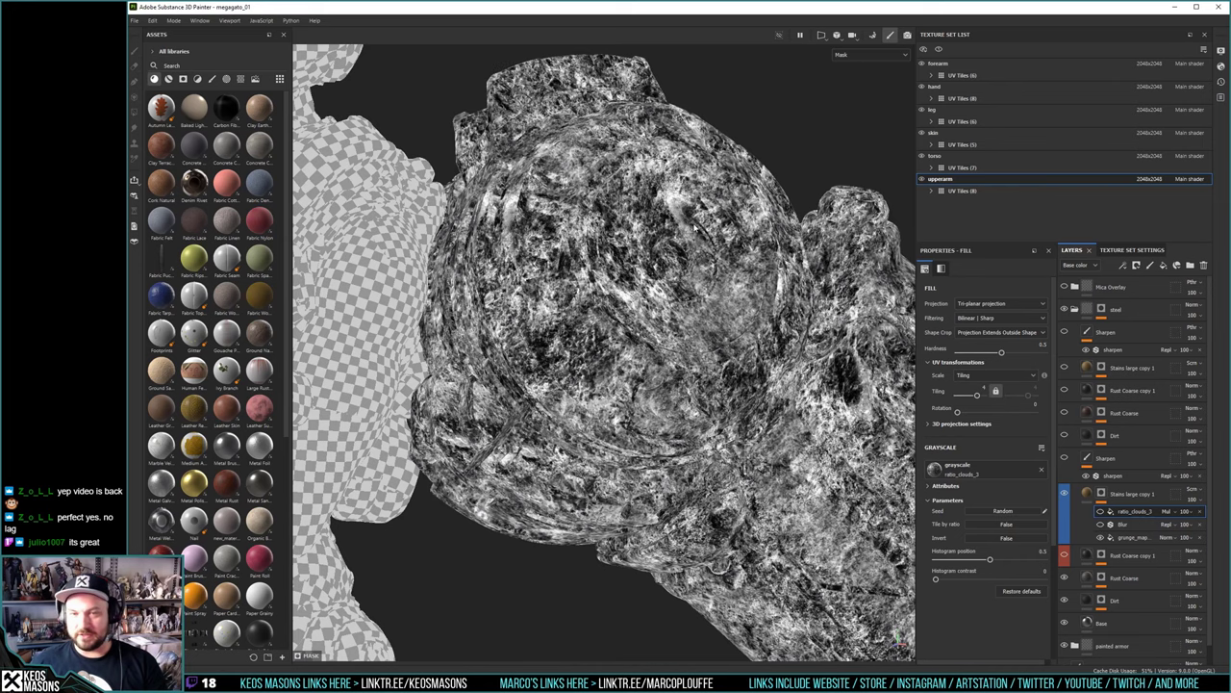
click(1100, 526)
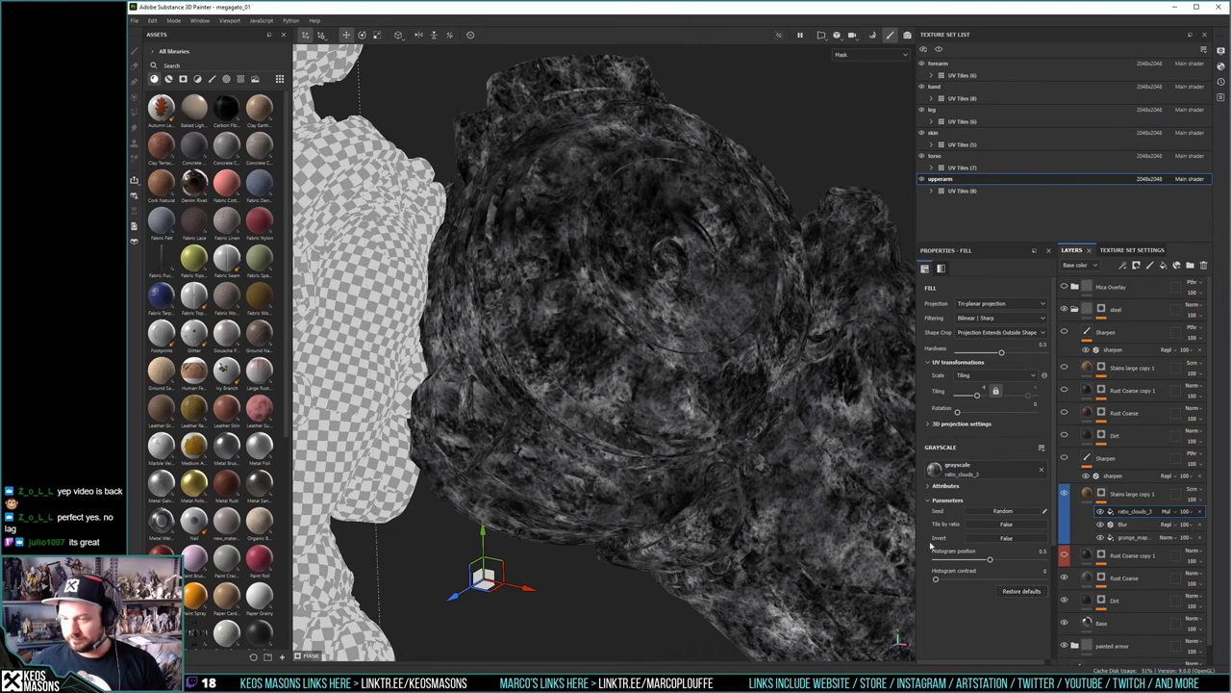
Add a Levels effect above the cloud fill in the Stains large copy 1 mask and raise its input black point to about 0.171
right_click(1144, 515)
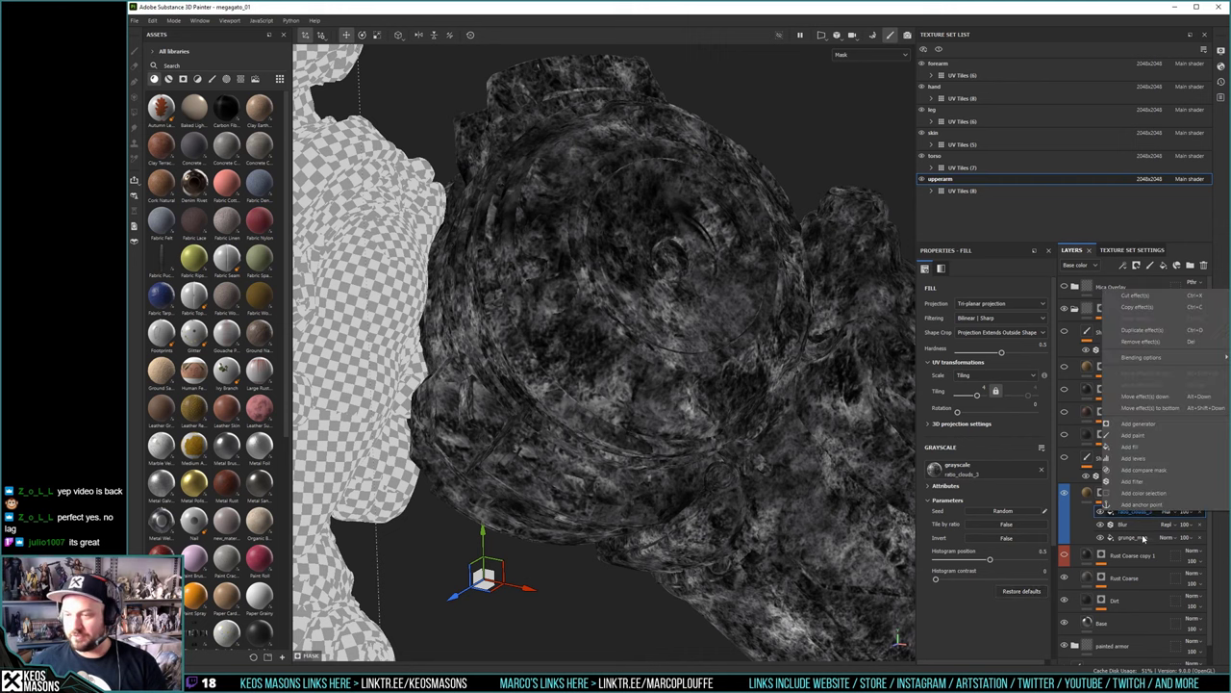
click(1142, 460)
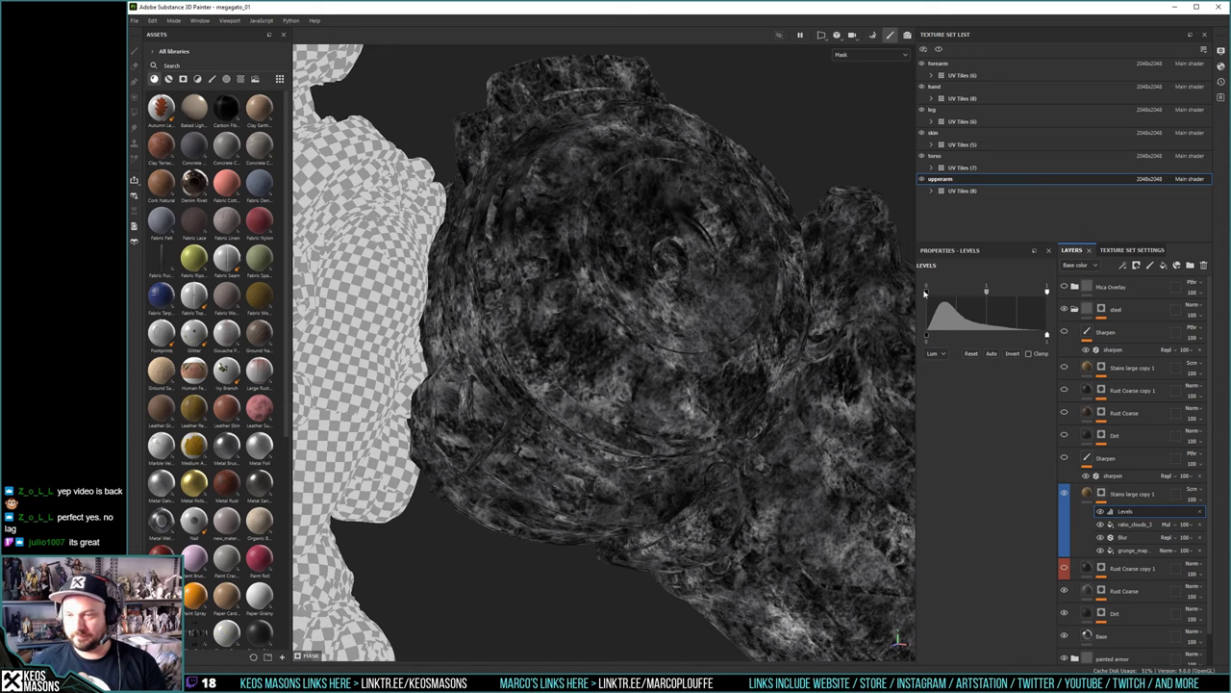
drag(924, 293, 948, 291)
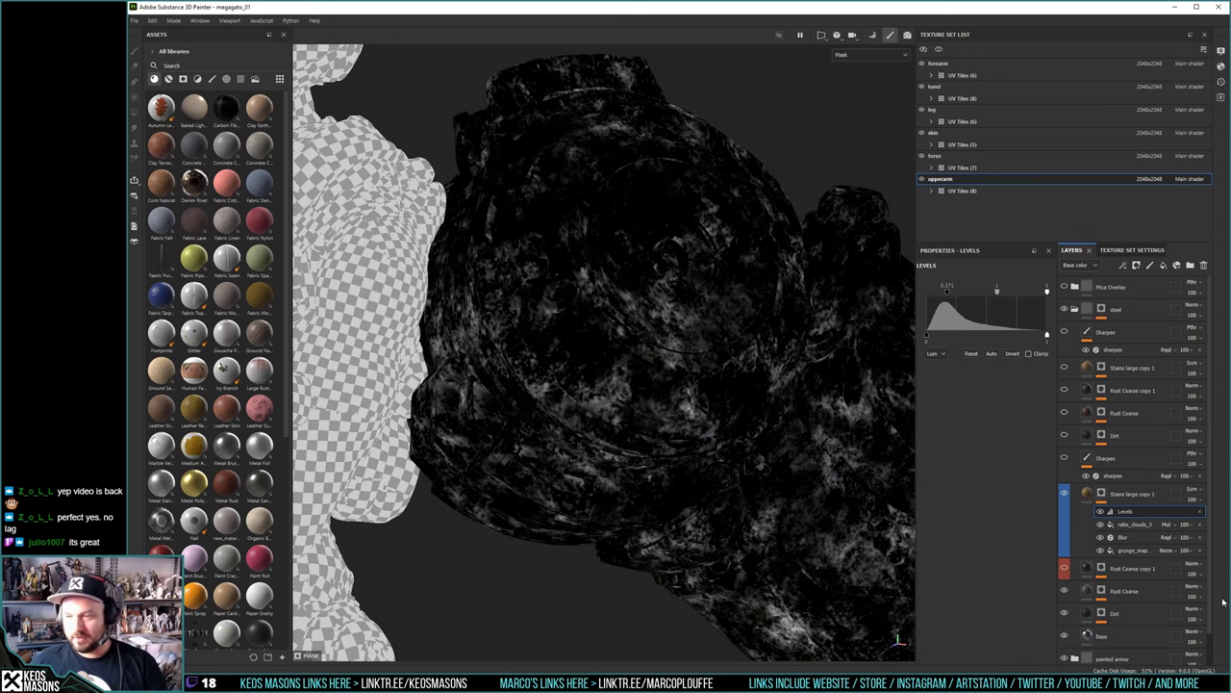
Move the mask's Blur effect above Levels, and adjust the Levels input black point to about 0.131 and midtone to about 0.923
drag(1131, 542, 1135, 512)
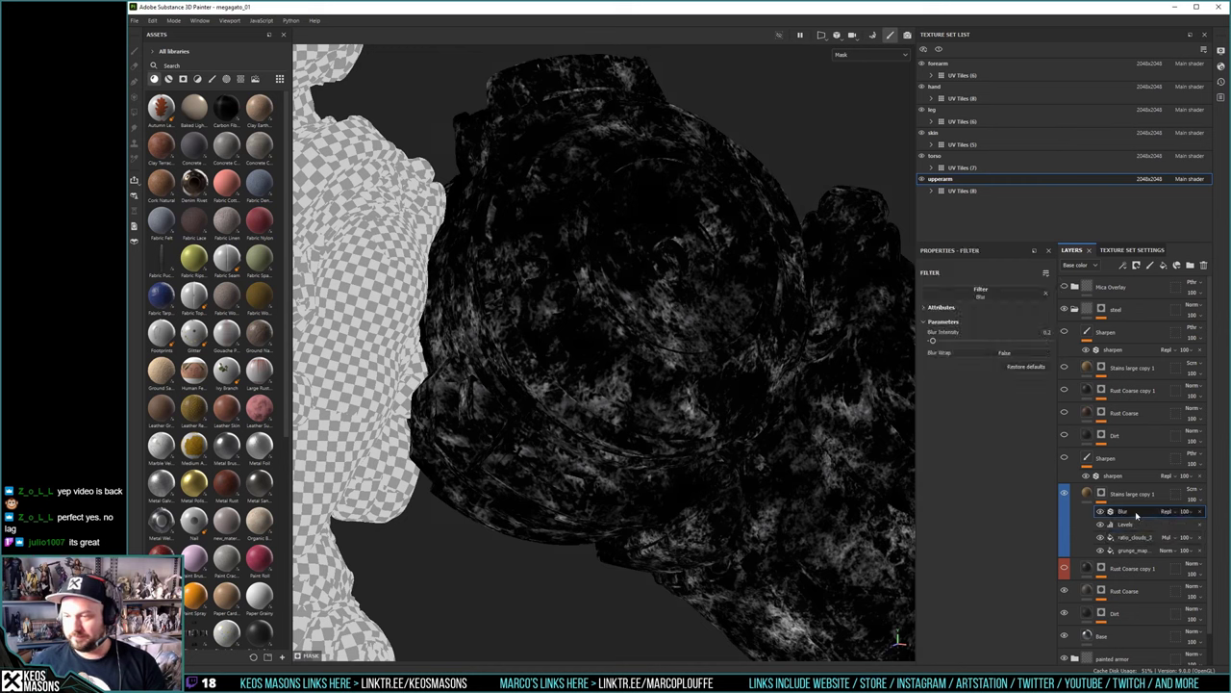
click(1131, 526)
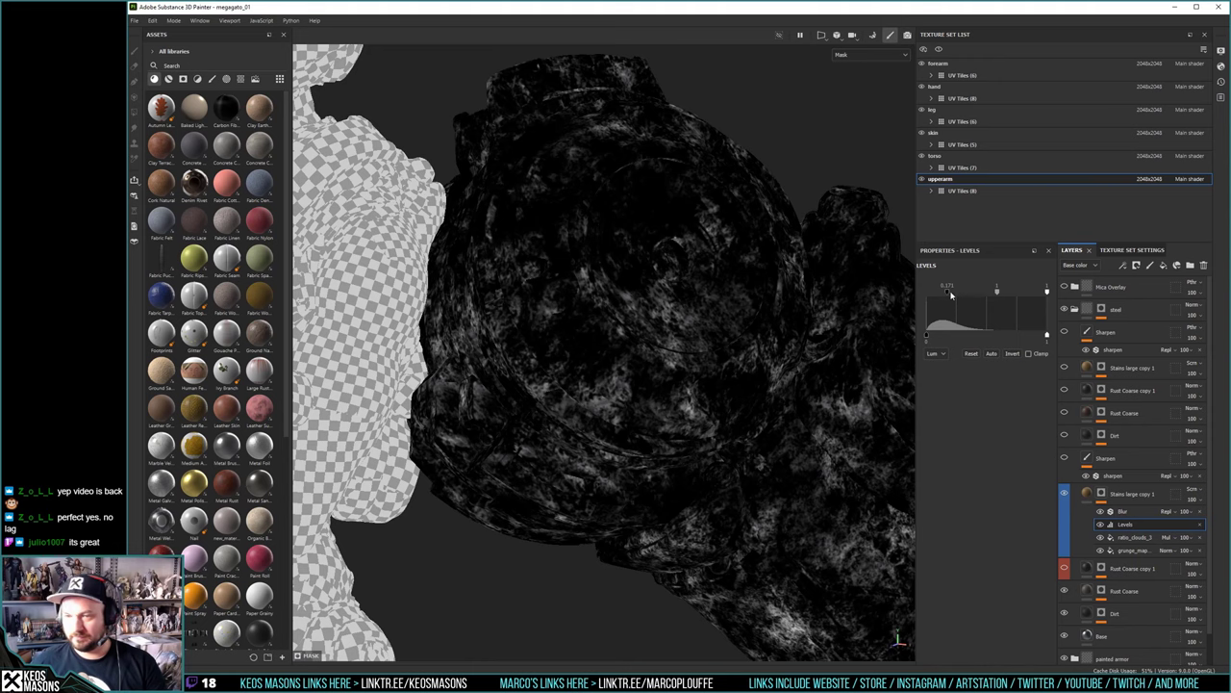
drag(951, 296, 992, 300)
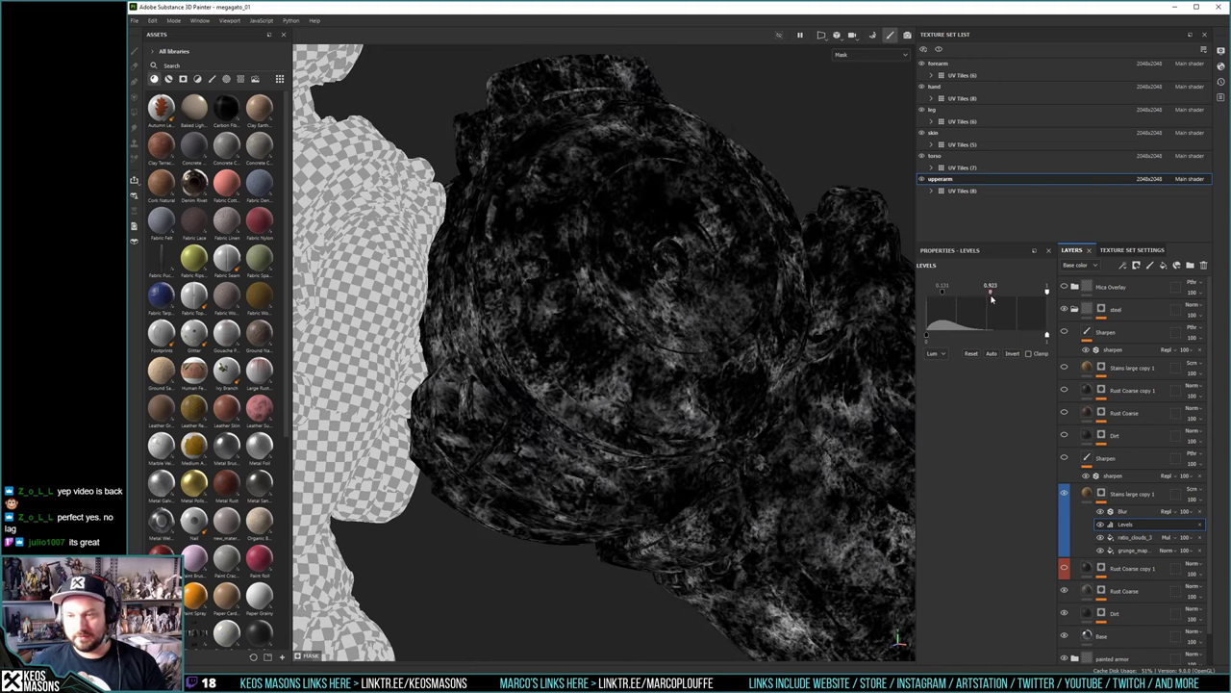
Show only the roughness channel on the model and lower the Stains large copy 1 fill's roughness to about 0.31
click(1087, 494)
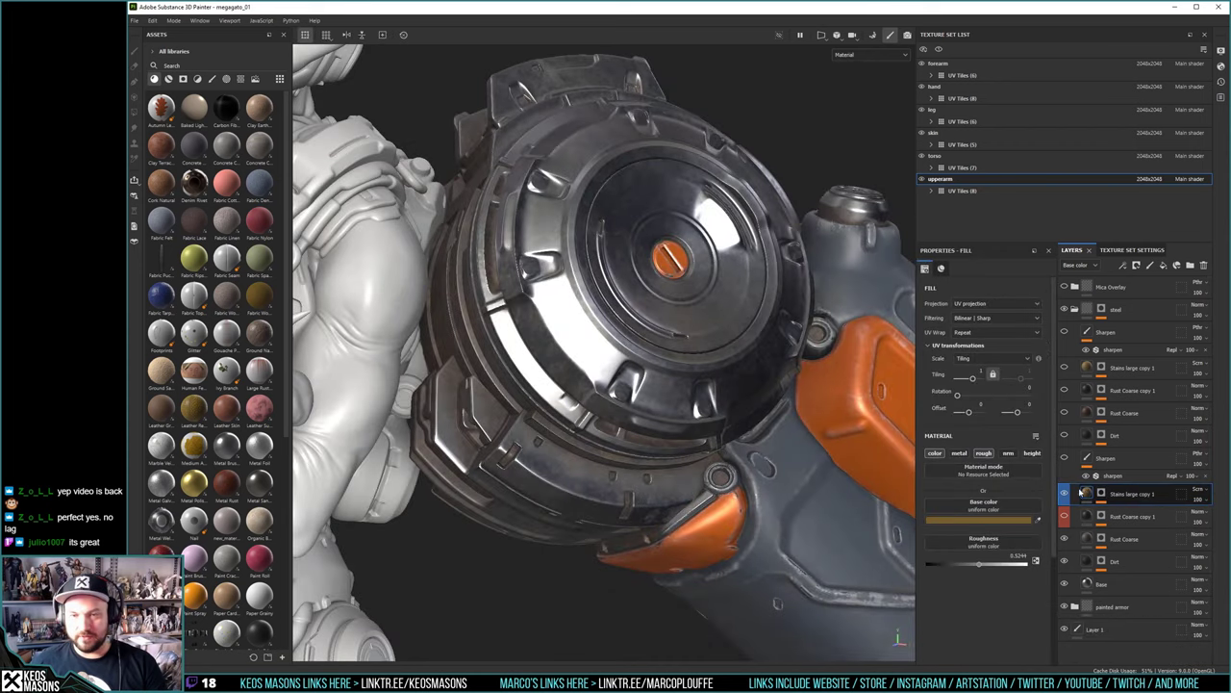
alt+drag(696, 314, 665, 328)
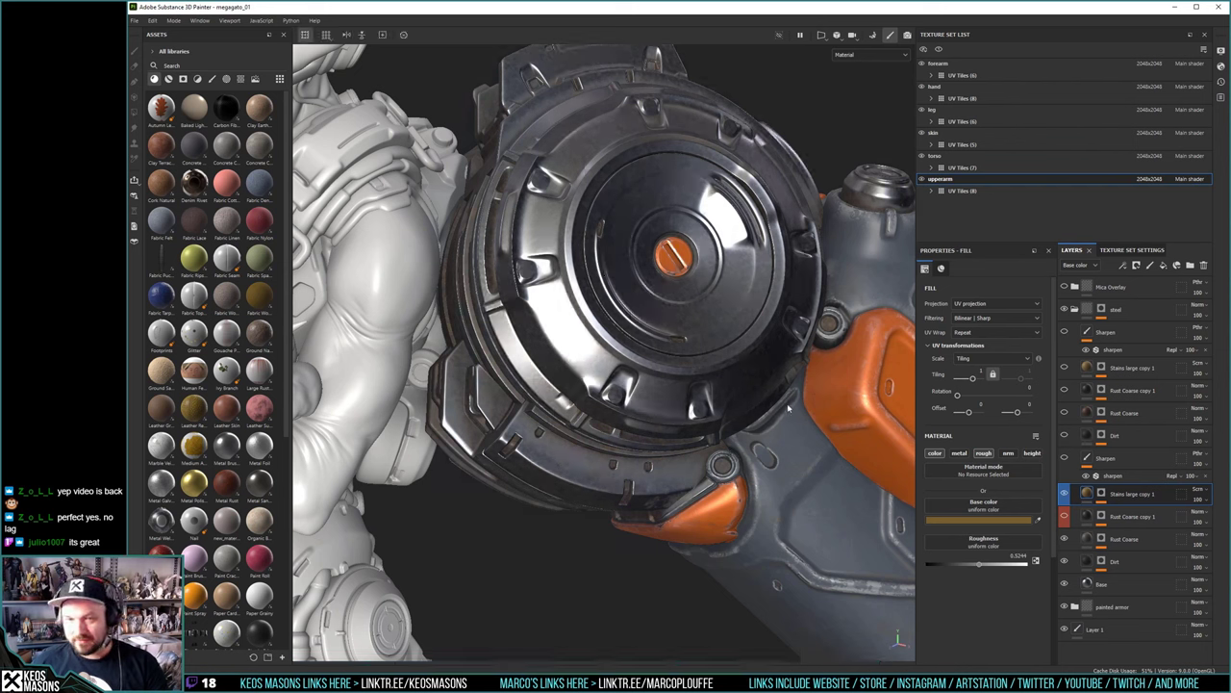
alt+drag(608, 381, 537, 409)
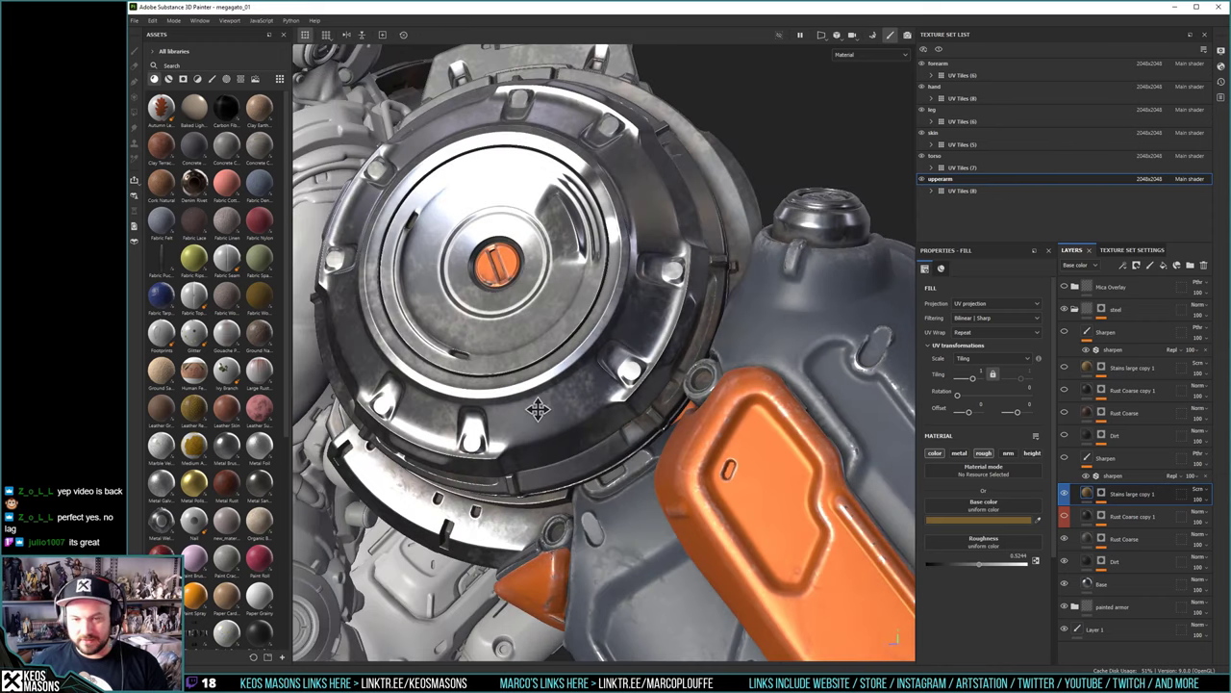
alt+middle_drag(537, 409, 724, 433)
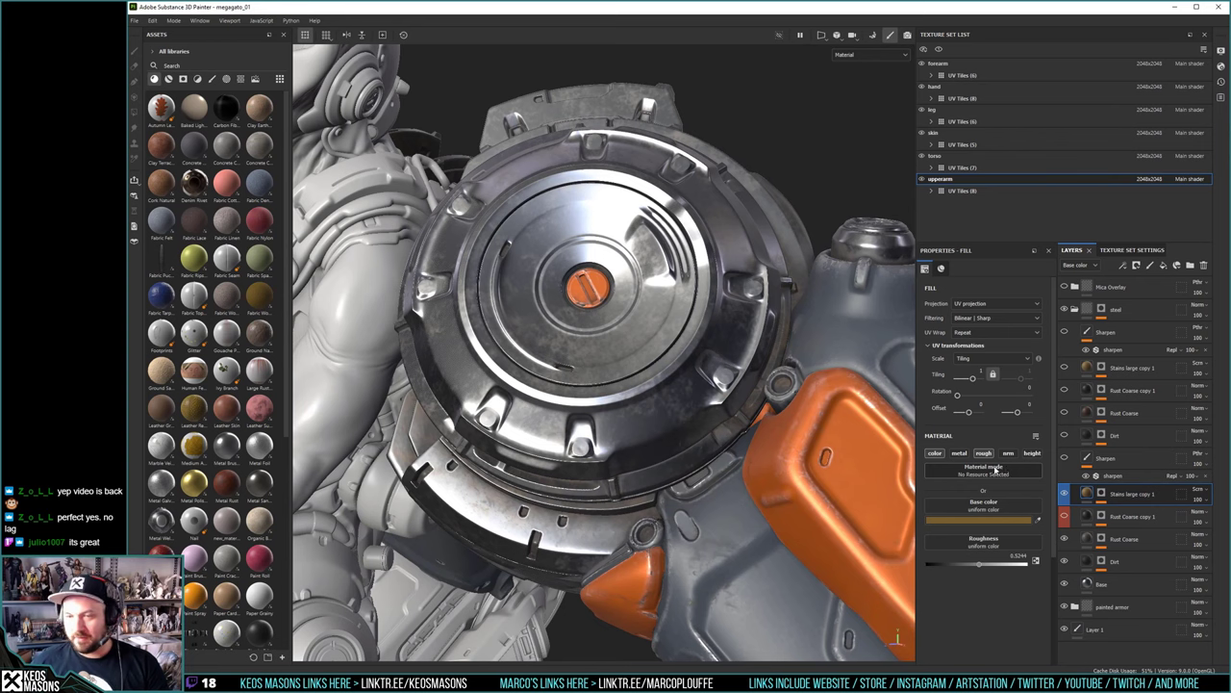
click(871, 54)
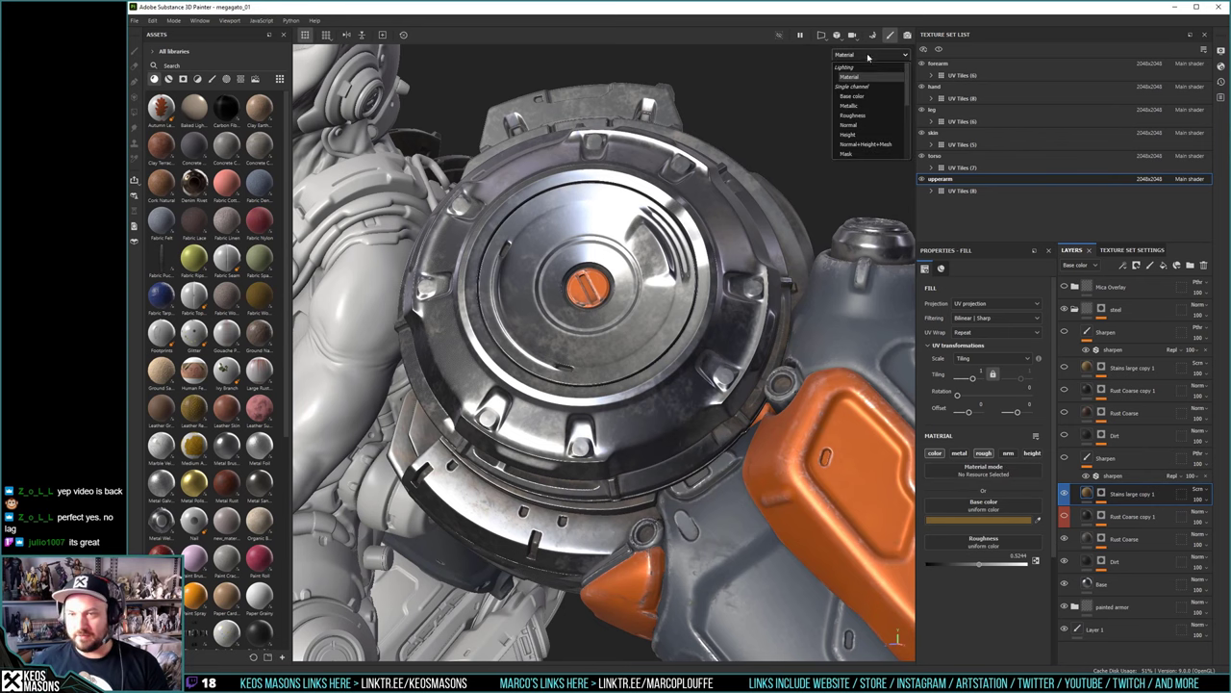
click(859, 121)
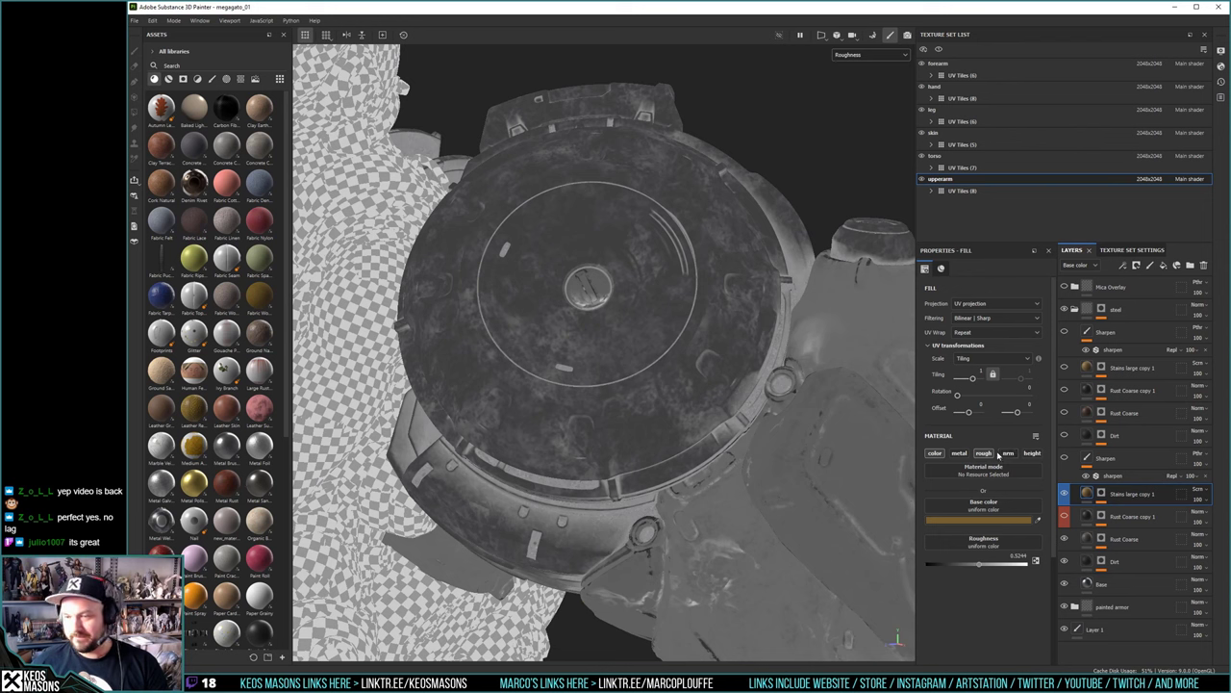
click(970, 567)
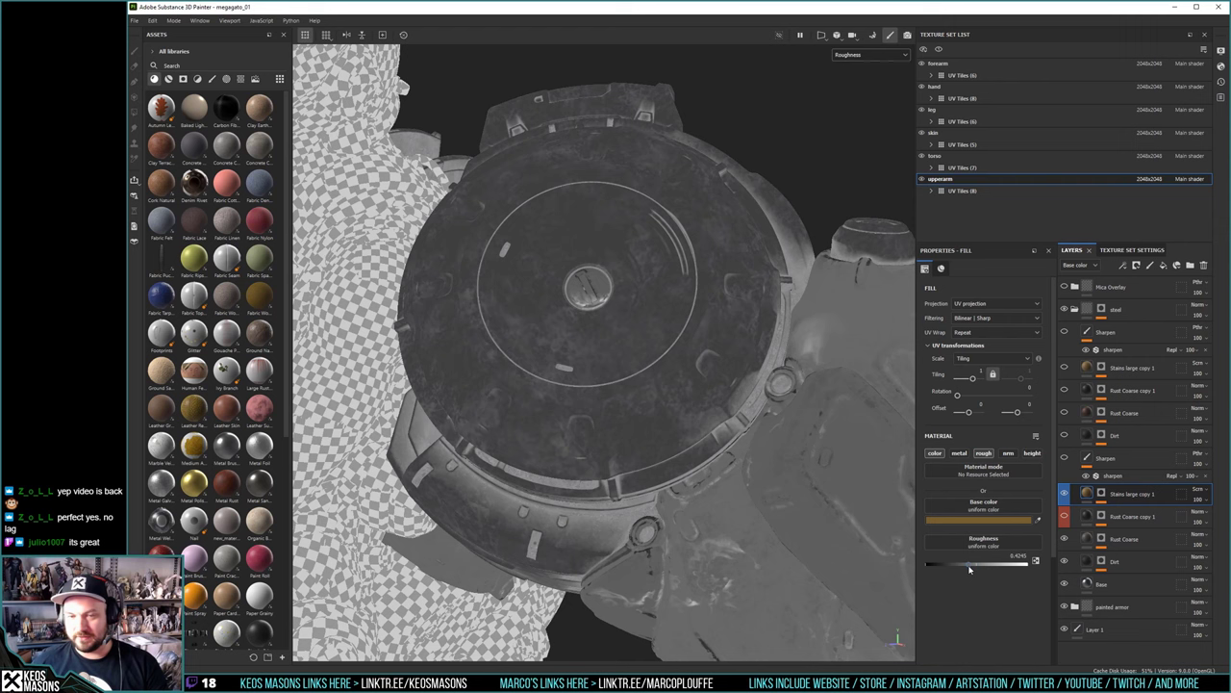
drag(970, 568, 957, 568)
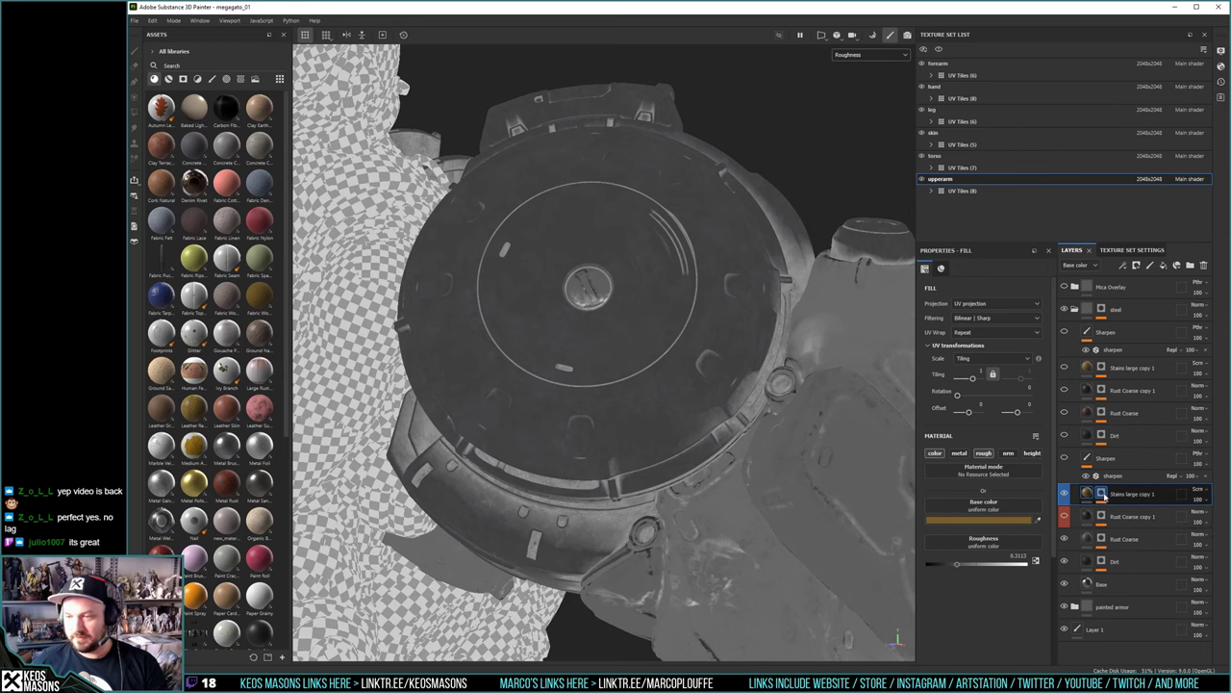
Return to the full material display and examine the shoulder dome, toggling the Stains large copy 1 layer to compare
click(1105, 496)
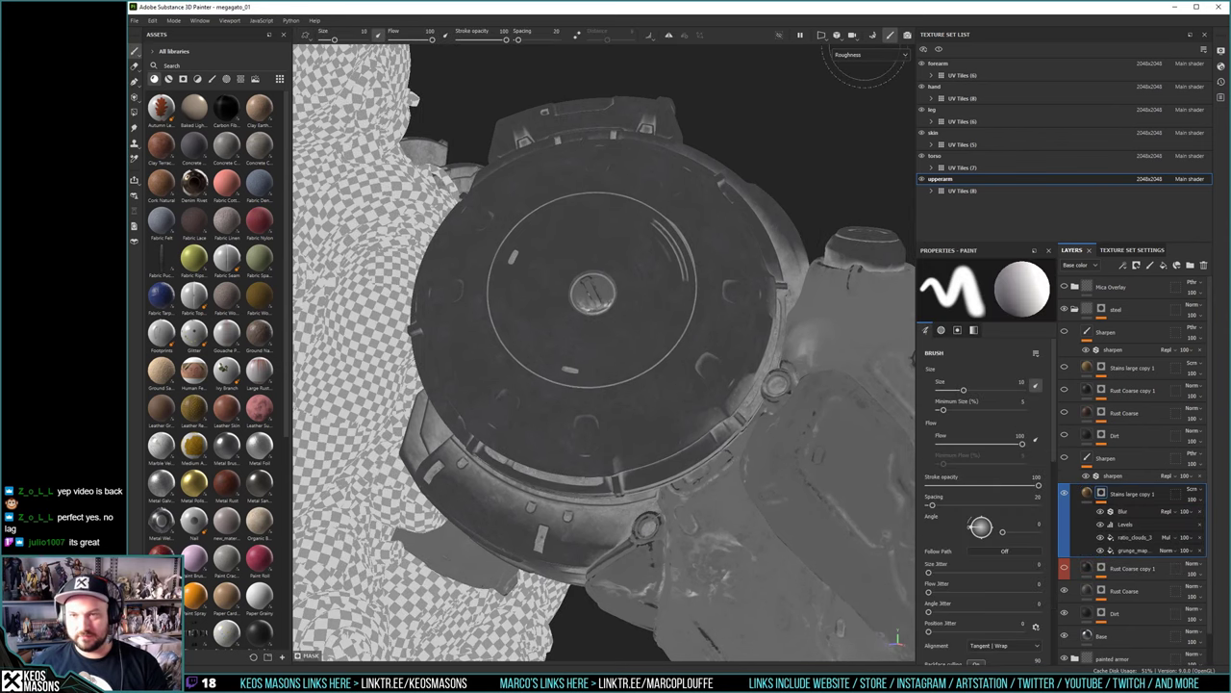
click(859, 55)
click(850, 77)
mouse_move(680, 383)
alt+mouse_down()
mouse_move(654, 286)
mouse_move(732, 332)
mouse_move(784, 332)
mouse_move(644, 343)
mouse_move(638, 432)
mouse_move(734, 357)
mouse_move(687, 325)
mouse_move(707, 310)
alt+mouse_up()
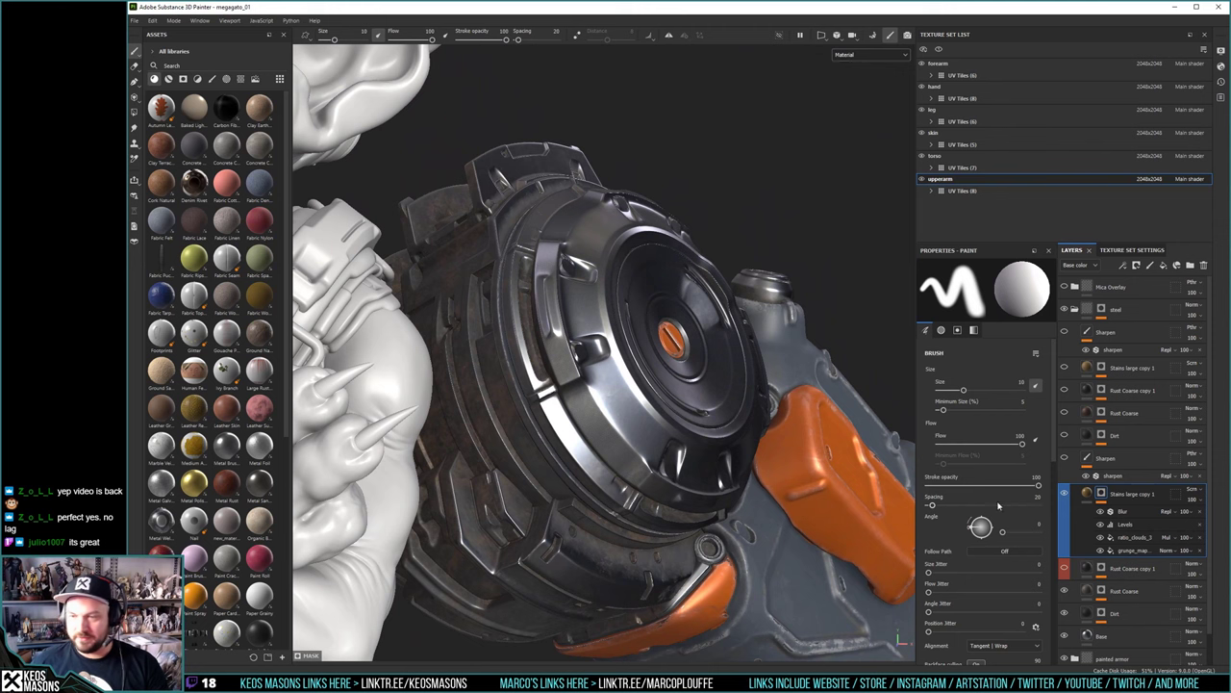
click(1065, 494)
alt+drag(640, 396, 579, 331)
mouse_move(581, 395)
alt+mouse_down()
mouse_move(563, 373)
mouse_move(566, 392)
mouse_move(592, 375)
alt+mouse_up()
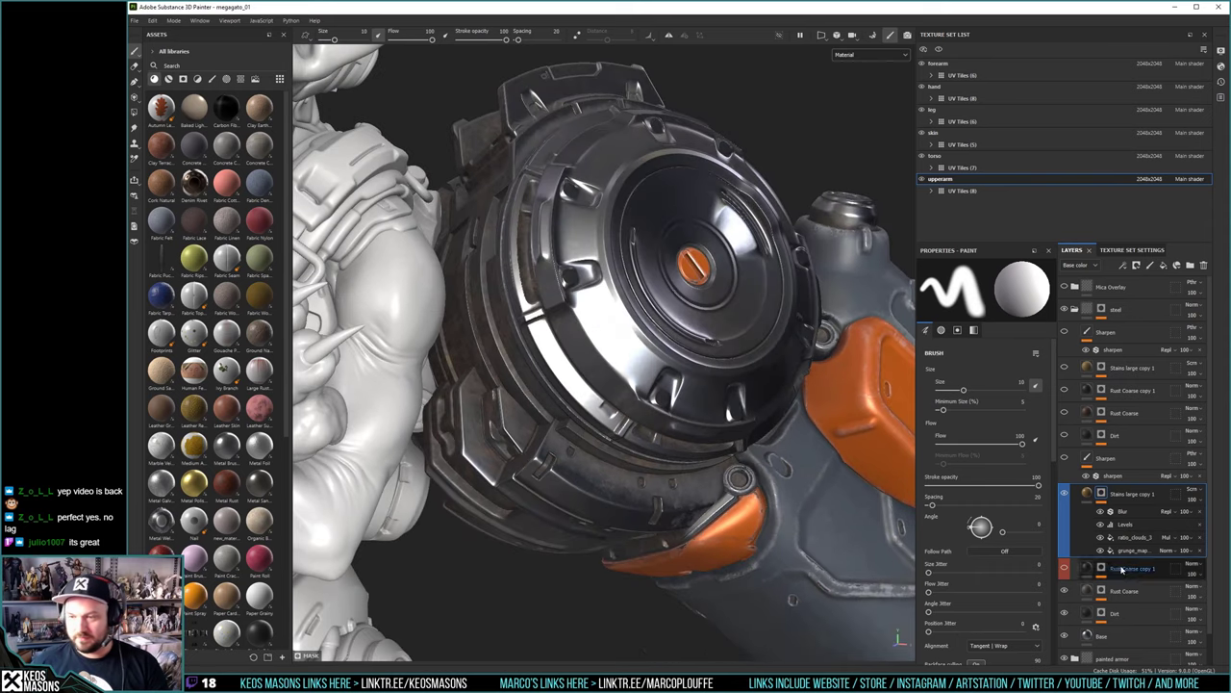
Inspect the masks of the Stains large copy 1 and Rust Coarse layers, comparing each with the finished material
click(1102, 493)
click(1102, 494)
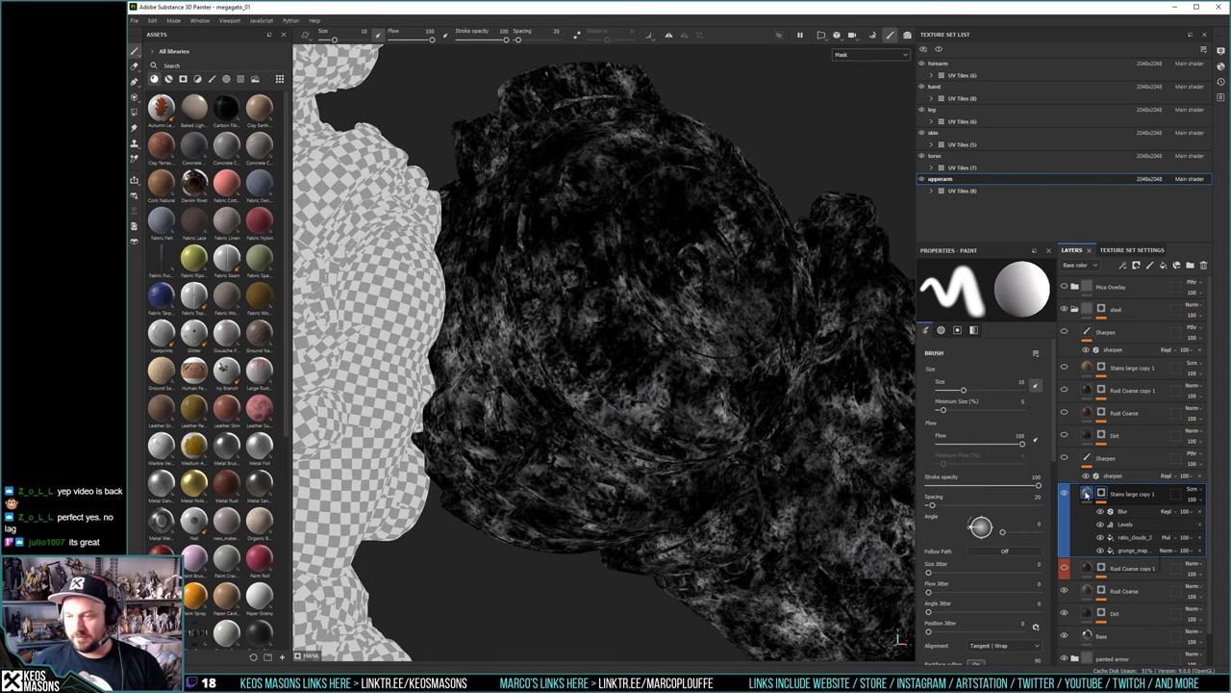
click(1088, 494)
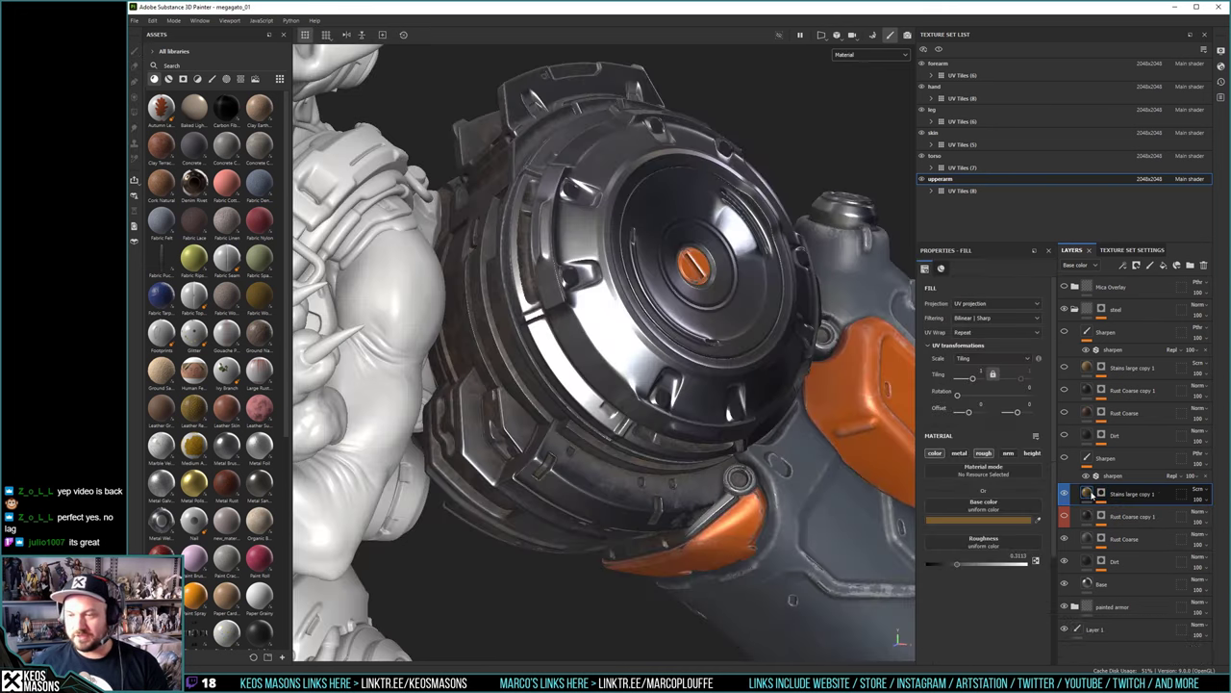
click(1102, 539)
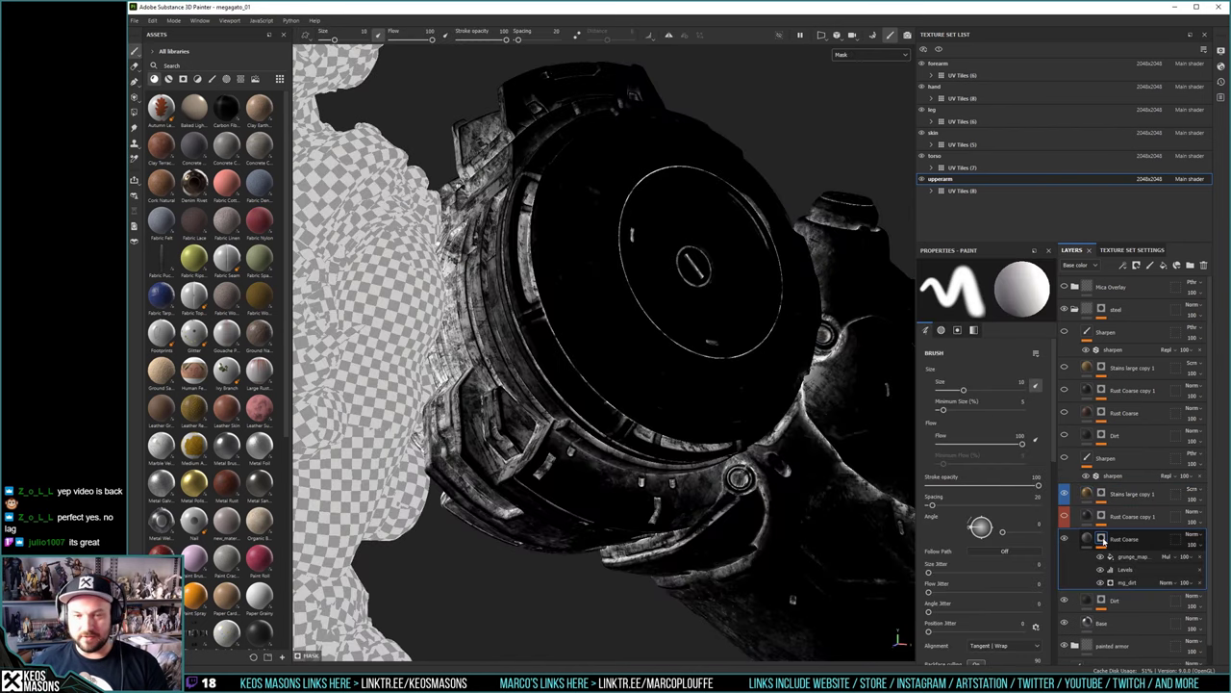
click(1087, 540)
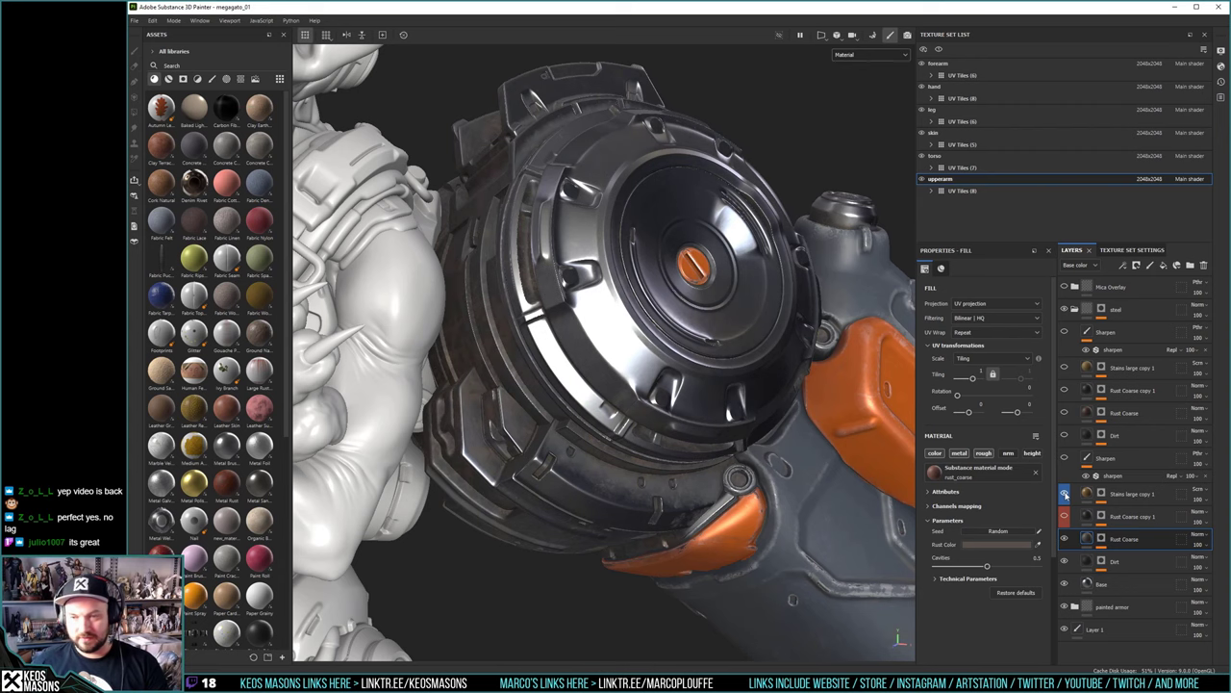
Reduce the output white point of the Levels effect in the Stains large copy 1 mask to about 0.466
alt+click(1102, 495)
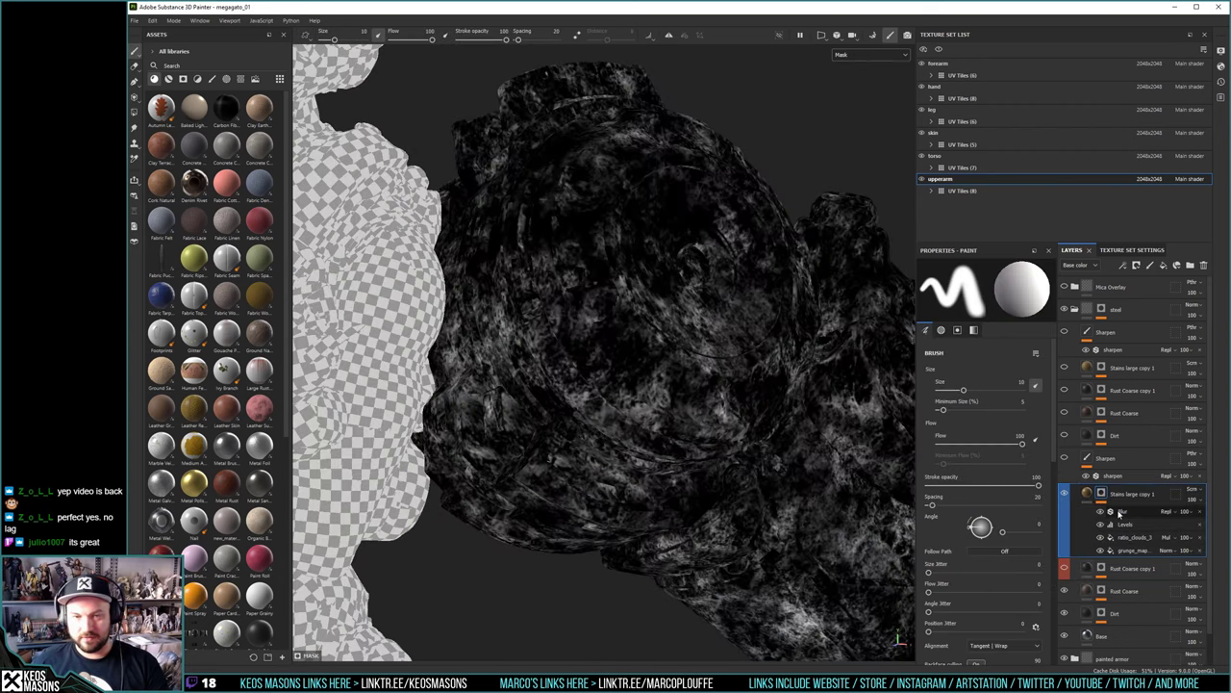
click(1134, 527)
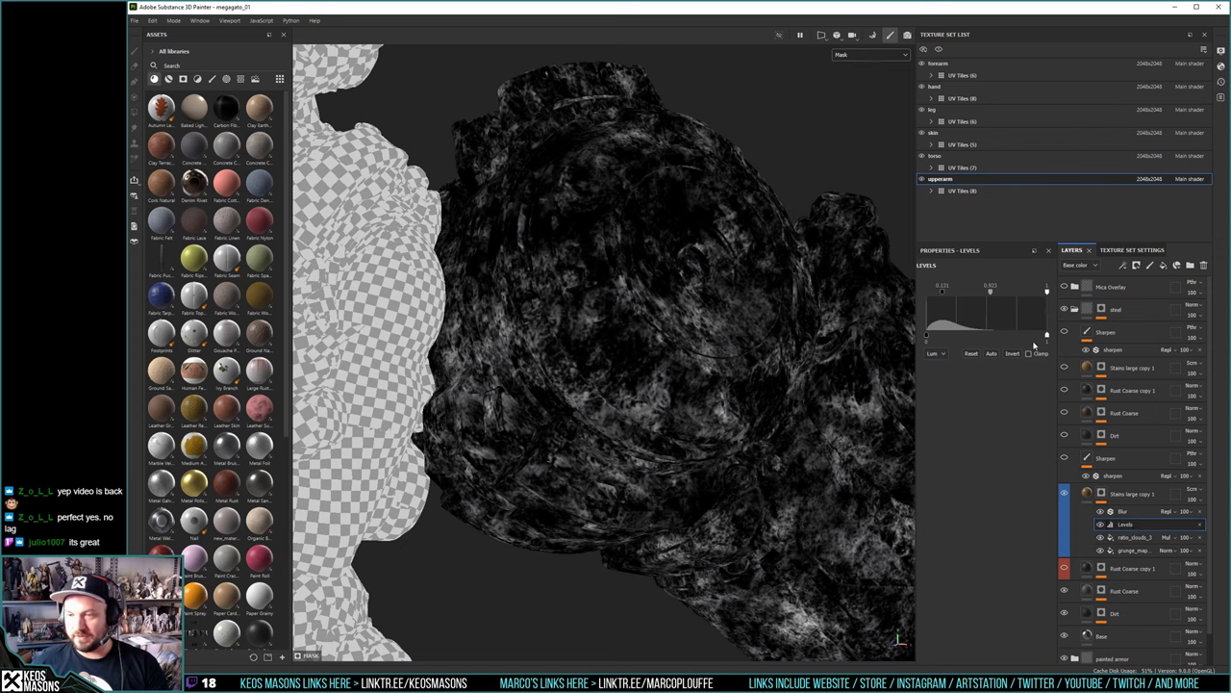
drag(1049, 338, 986, 341)
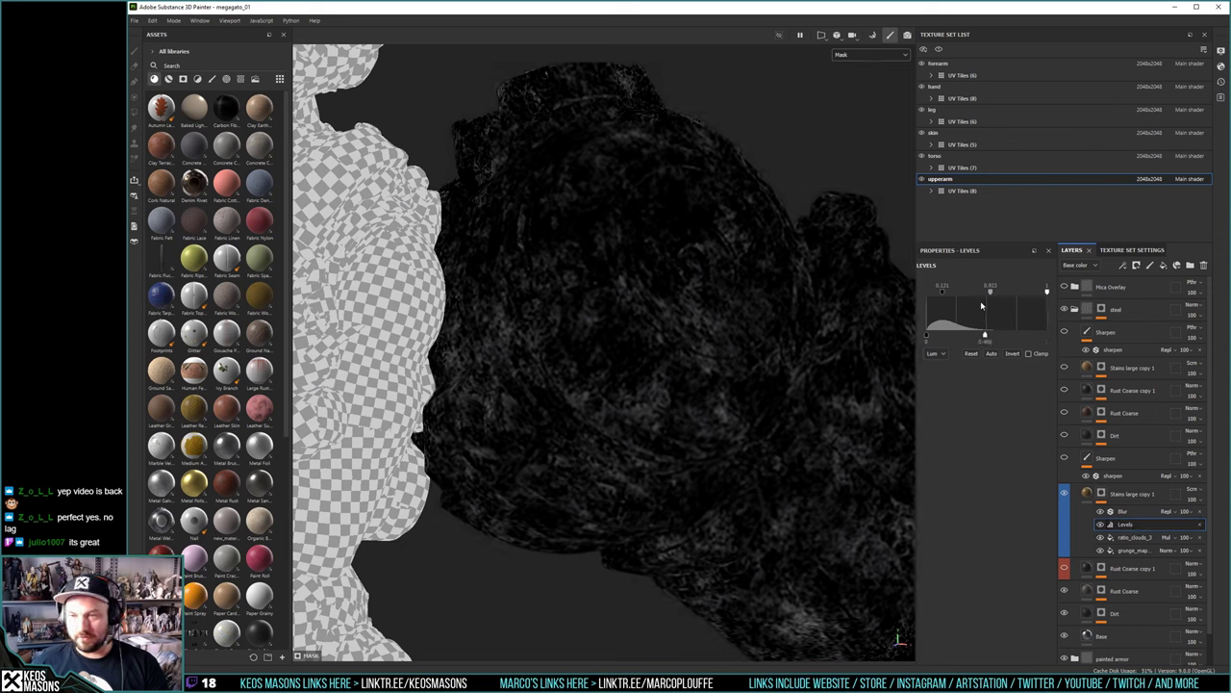
Set the stains mask's Levels black input point to 0.068 and midtone to about 1.256, then check the dome in the material display
drag(943, 291, 935, 296)
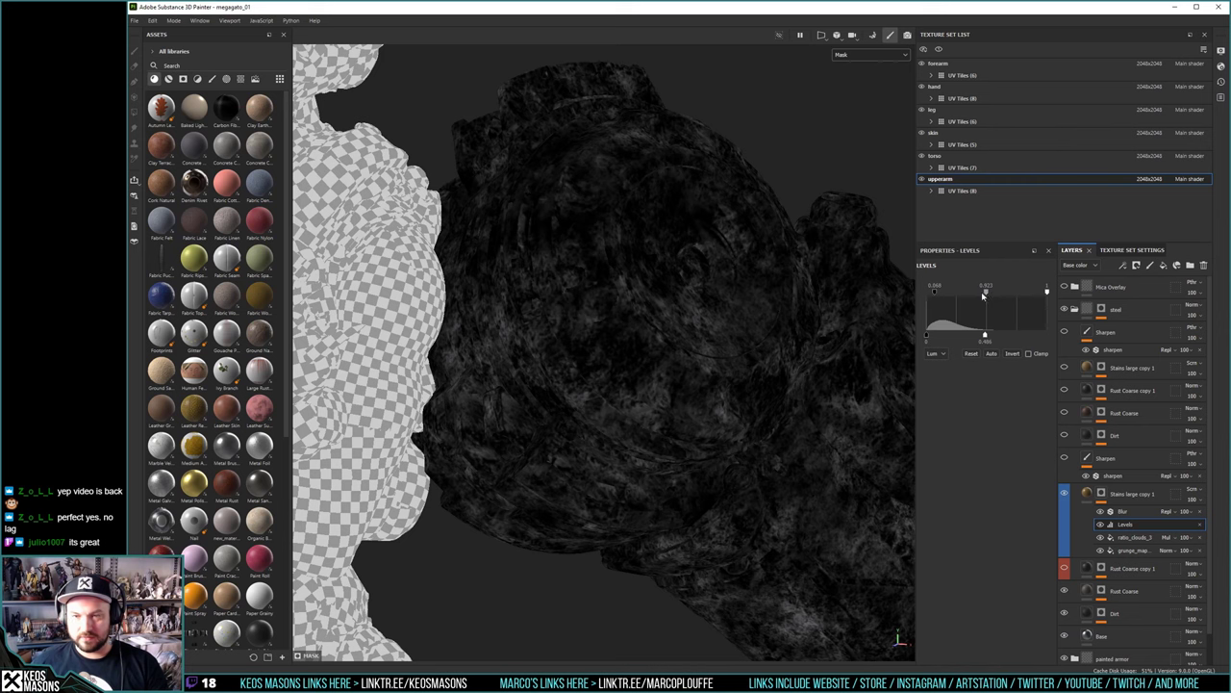
drag(984, 295, 993, 295)
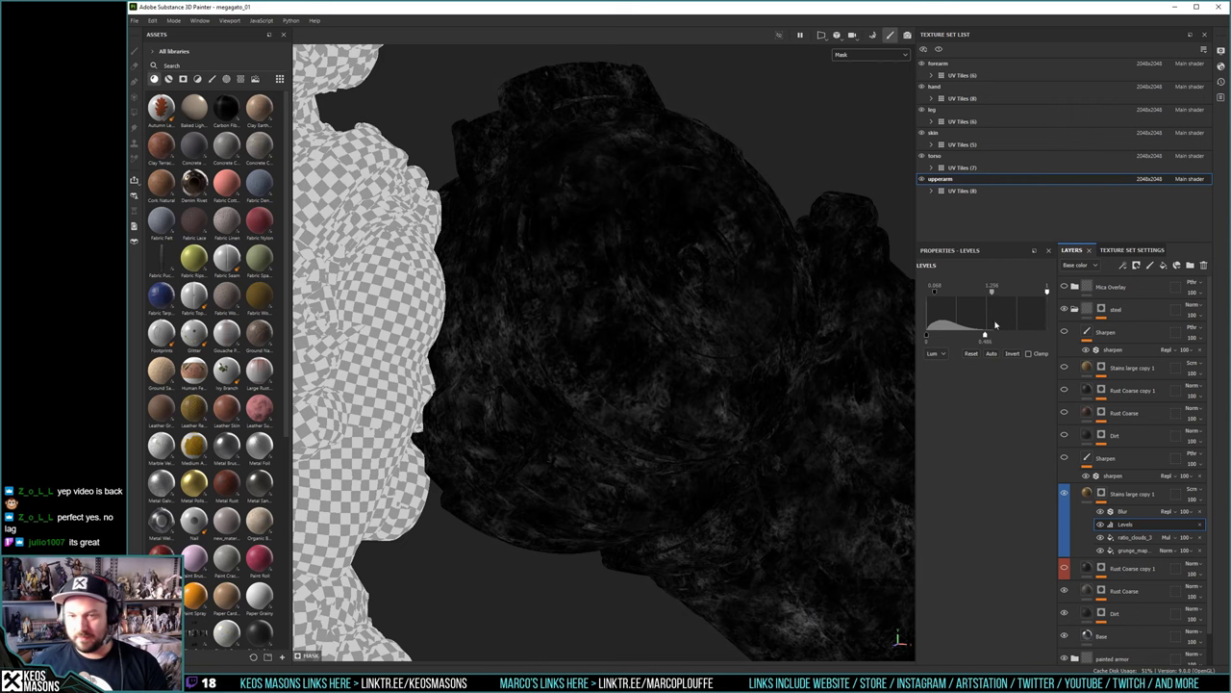
click(1087, 495)
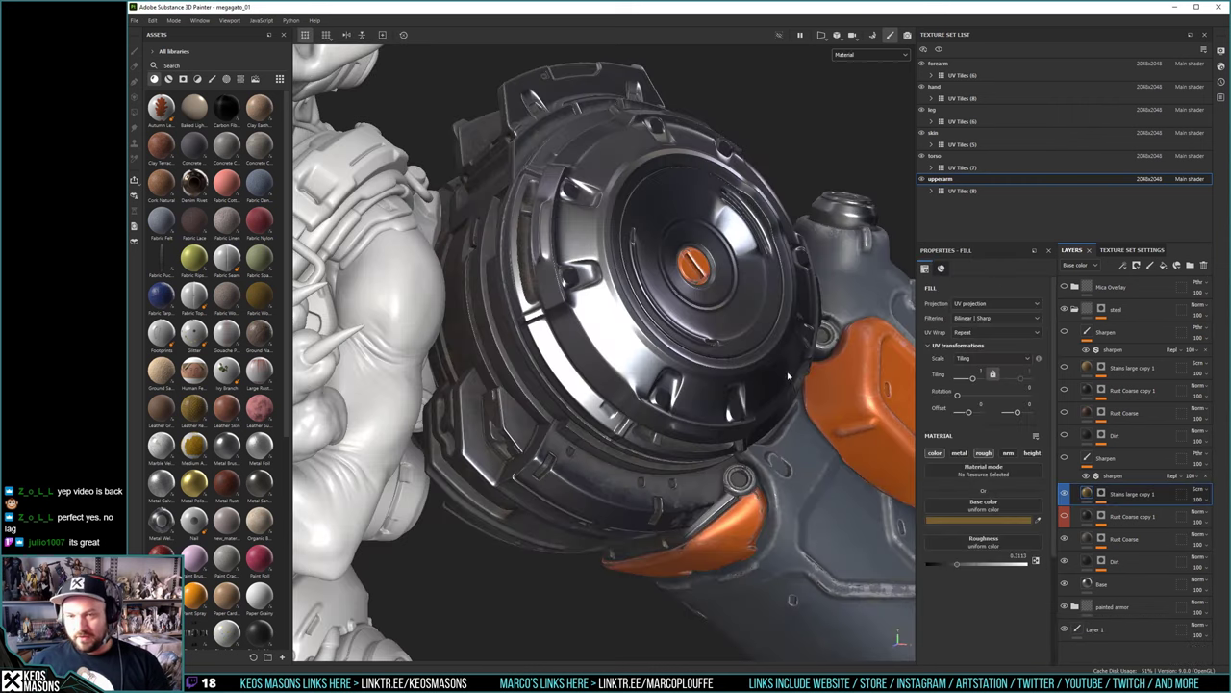
mouse_move(700, 339)
alt+mouse_down()
mouse_move(731, 307)
mouse_move(688, 289)
mouse_move(651, 292)
mouse_move(648, 311)
mouse_move(633, 296)
mouse_move(641, 302)
alt+mouse_up()
shift+right_drag(644, 303, 648, 306)
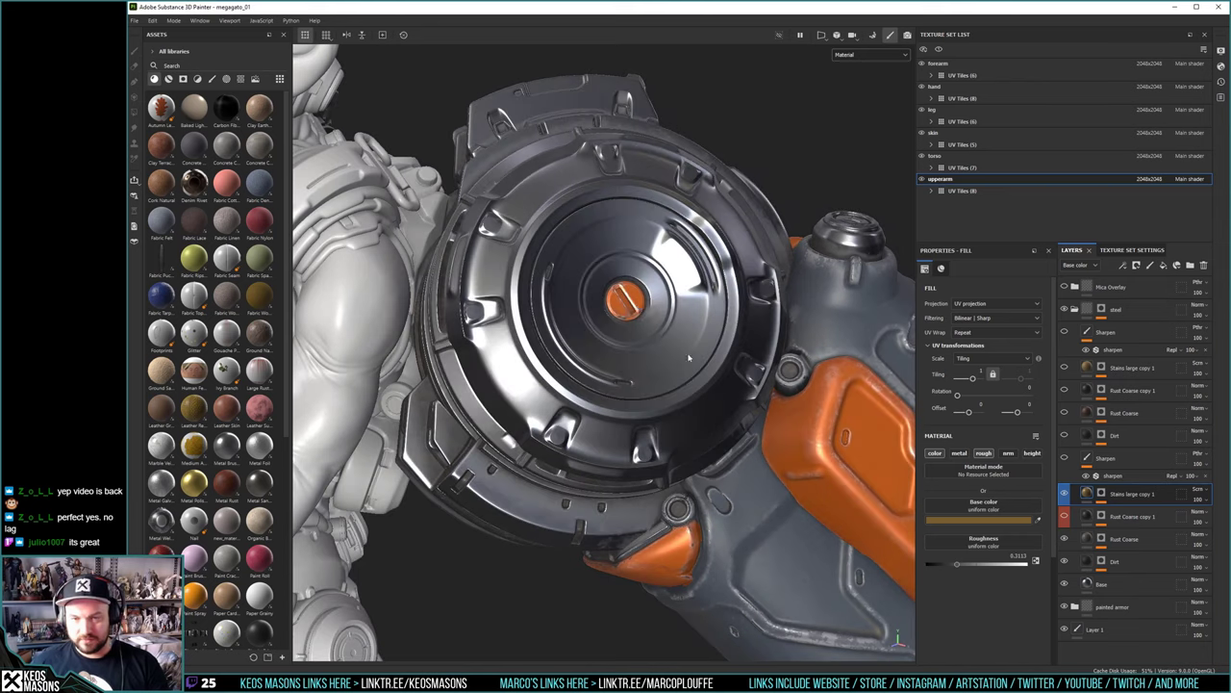
Readjust the stains mask's Levels to a 0.872 midtone, about 0.717 output white and a 0.096 input black point
click(1101, 493)
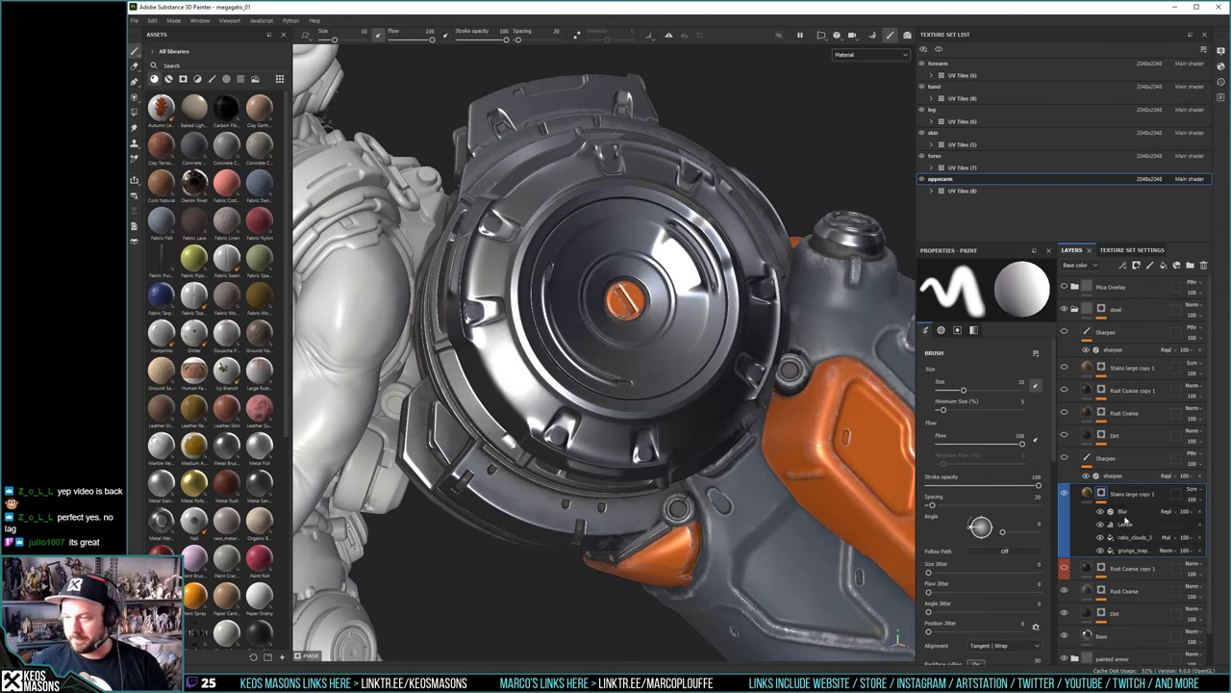
click(1125, 524)
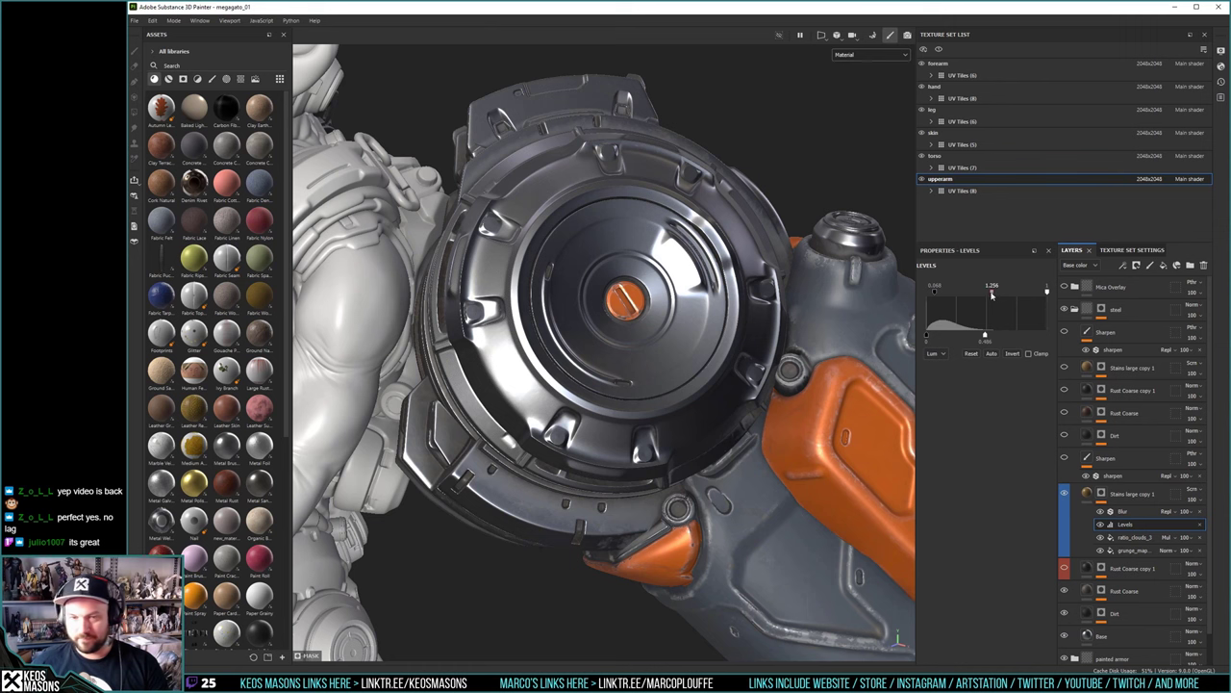
mouse_move(991, 294)
mouse_down()
mouse_move(974, 293)
mouse_move(1026, 336)
mouse_move(1012, 338)
mouse_up()
alt+drag(678, 372, 700, 363)
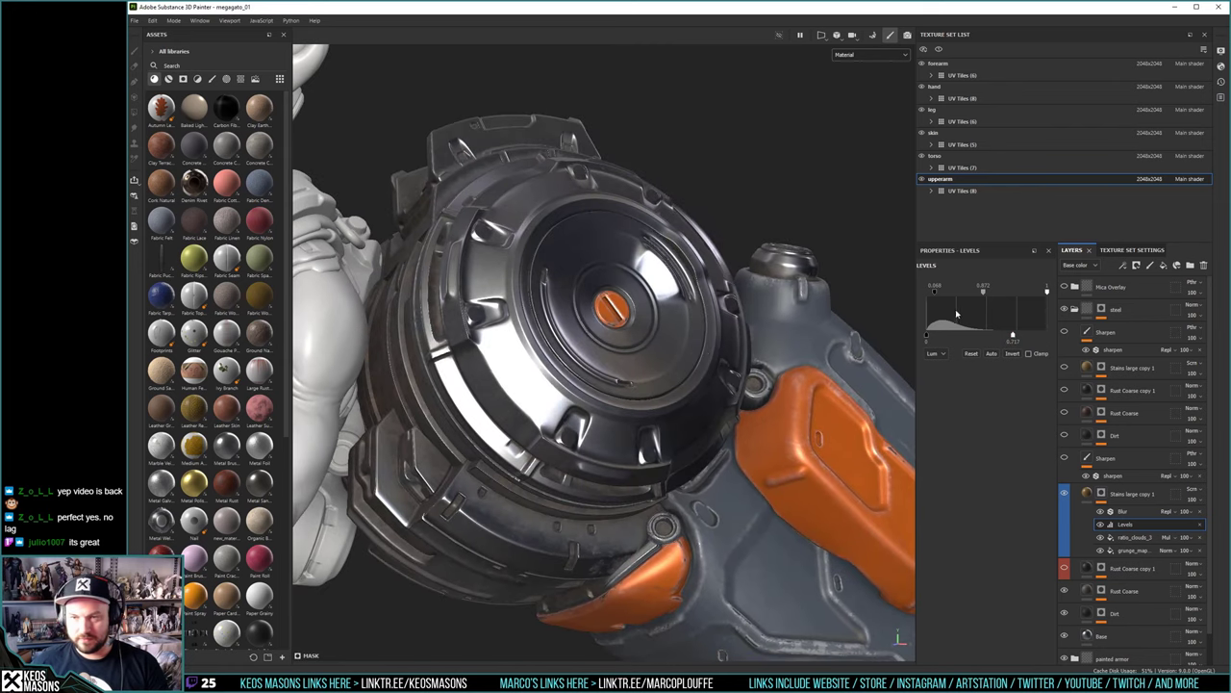
mouse_move(937, 296)
mouse_down()
mouse_move(915, 296)
mouse_move(939, 301)
mouse_up()
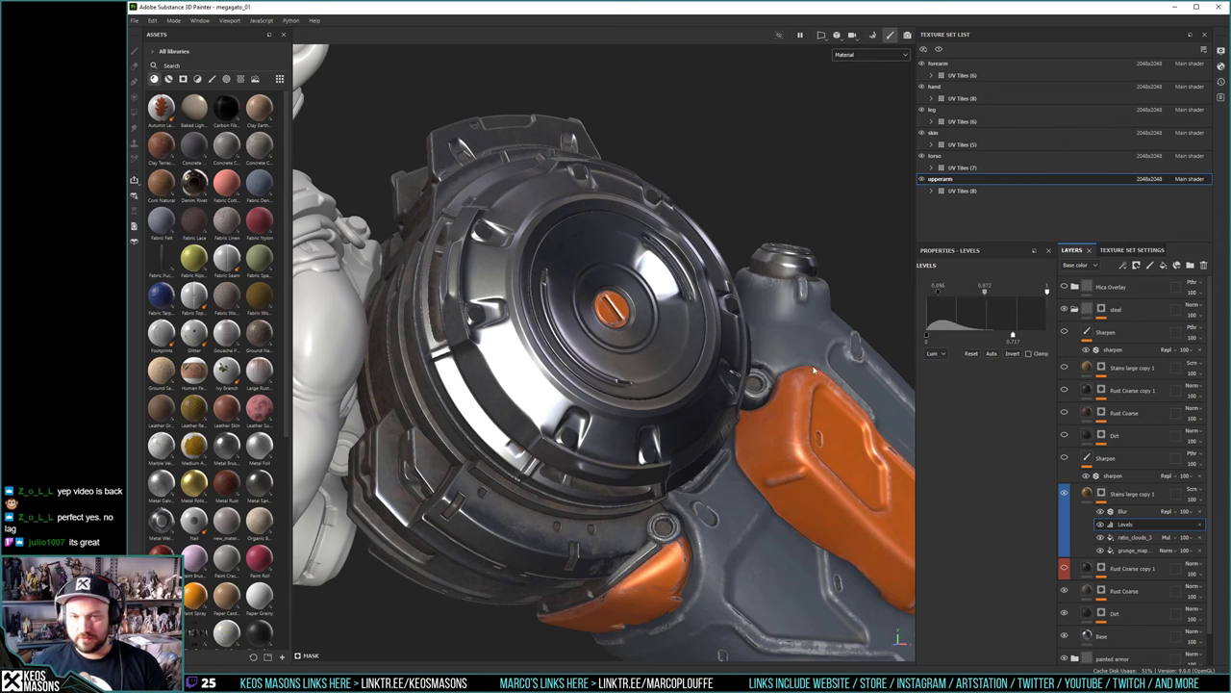
Isolate the stains mask, lower its Levels input white point to about 0.73 with a 1.563 midtone, and return to the material display
alt+click(1101, 494)
drag(1047, 291, 978, 295)
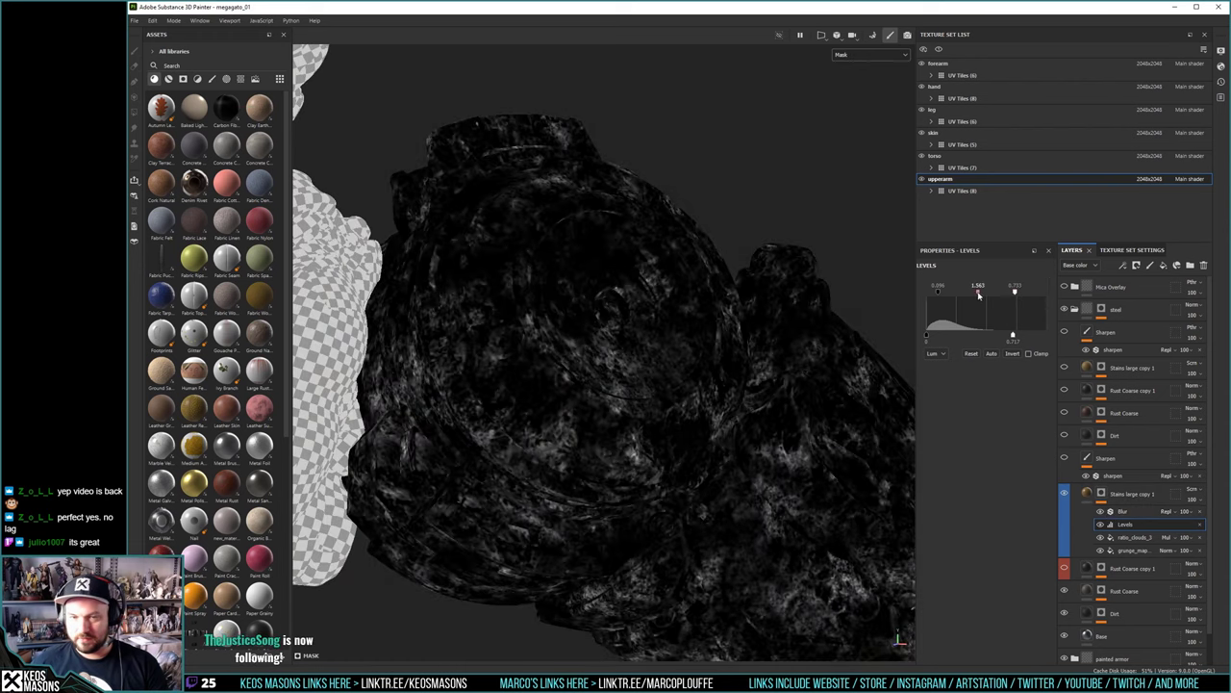
key(ctrl+z)
key(ctrl+y)
click(1087, 494)
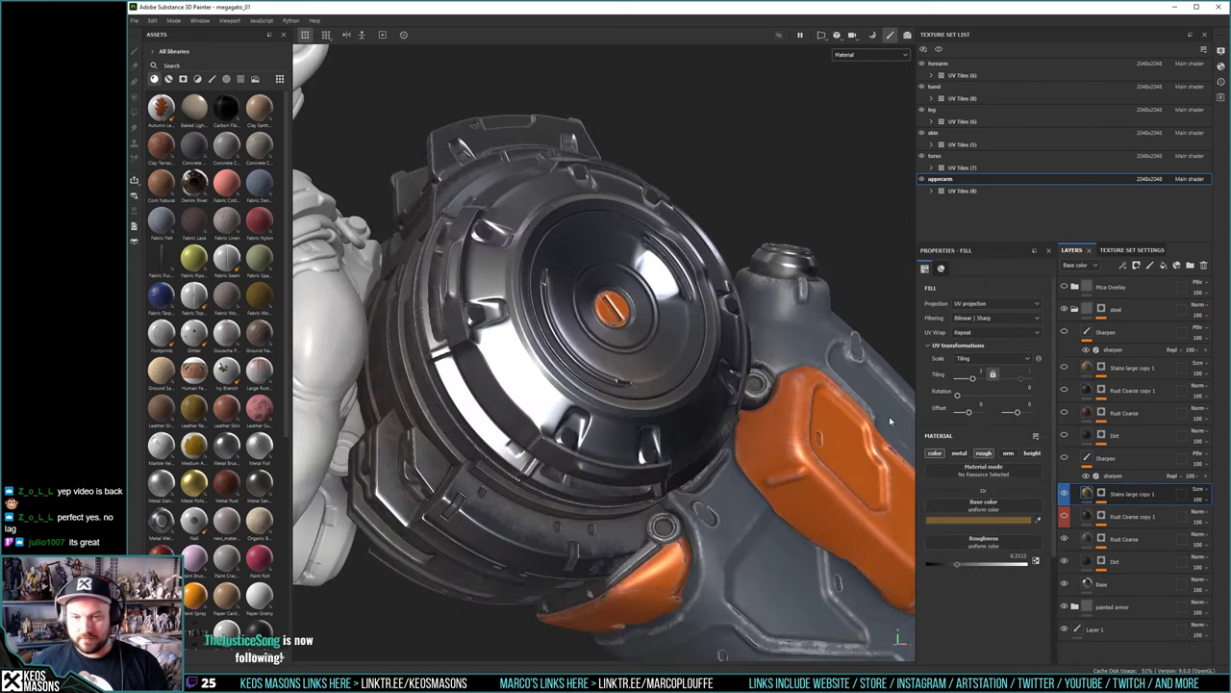
Examine the reflections and surface wear on the steel shoulder armour from several angles and distances
alt+drag(645, 332, 624, 348)
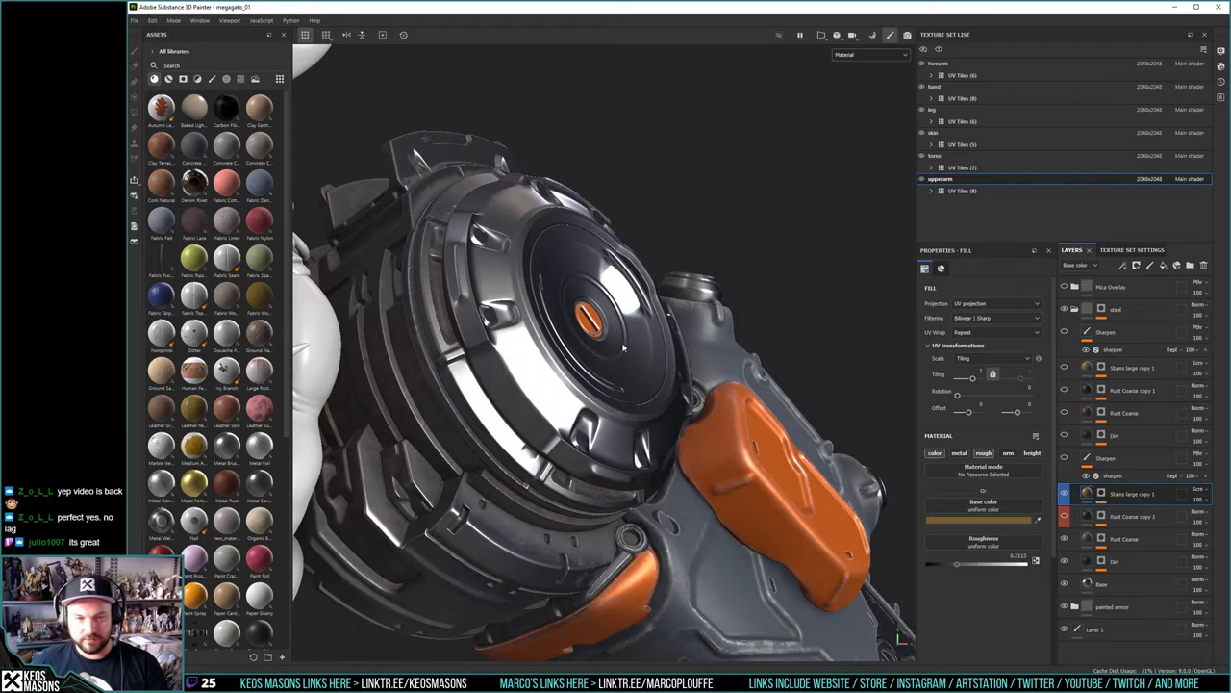
shift+right_drag(624, 348, 577, 344)
alt+right_drag(595, 409, 491, 173)
alt+drag(520, 308, 578, 347)
alt+middle_drag(548, 337, 603, 368)
alt+right_drag(587, 358, 618, 440)
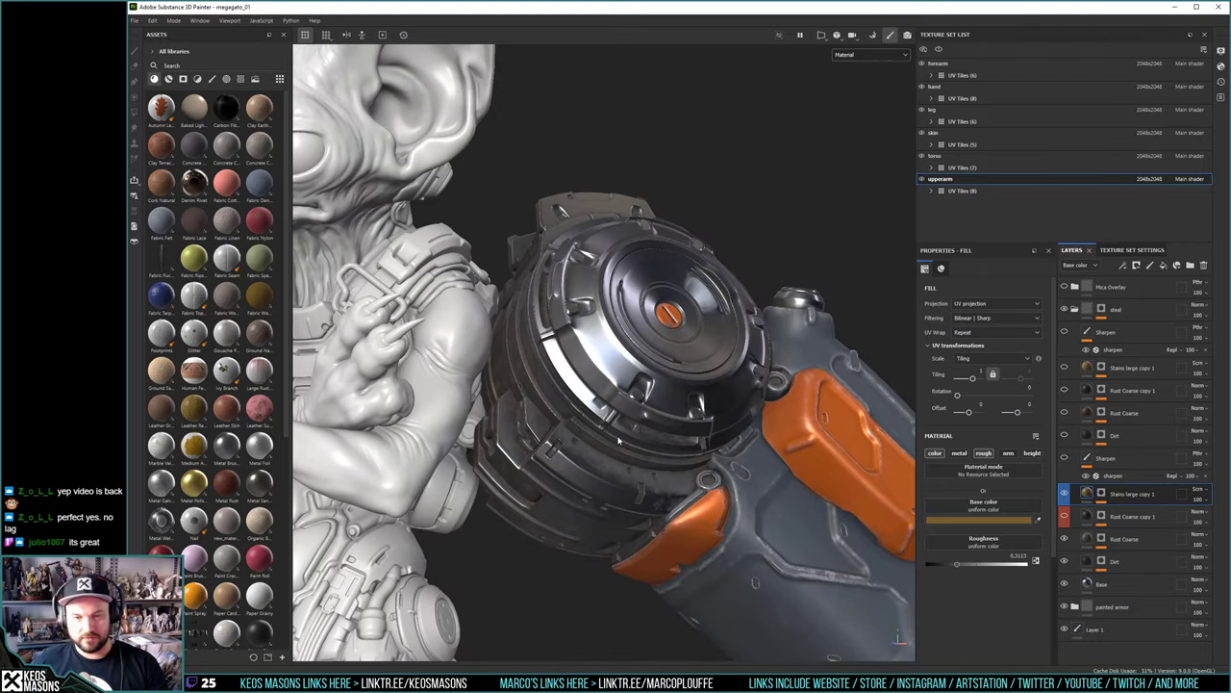
alt+drag(618, 440, 626, 412)
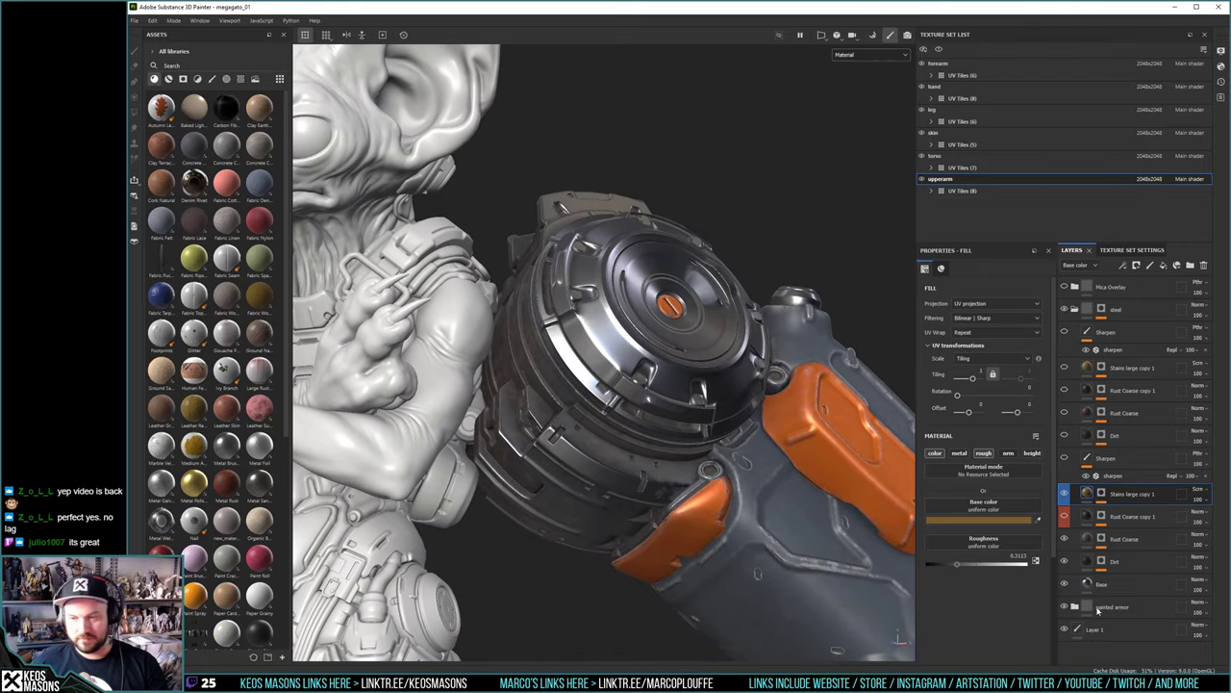
Toggle the lower Dirt layer's visibility to compare its effect, and inspect the shoulder dome closely under different reflections
click(1064, 562)
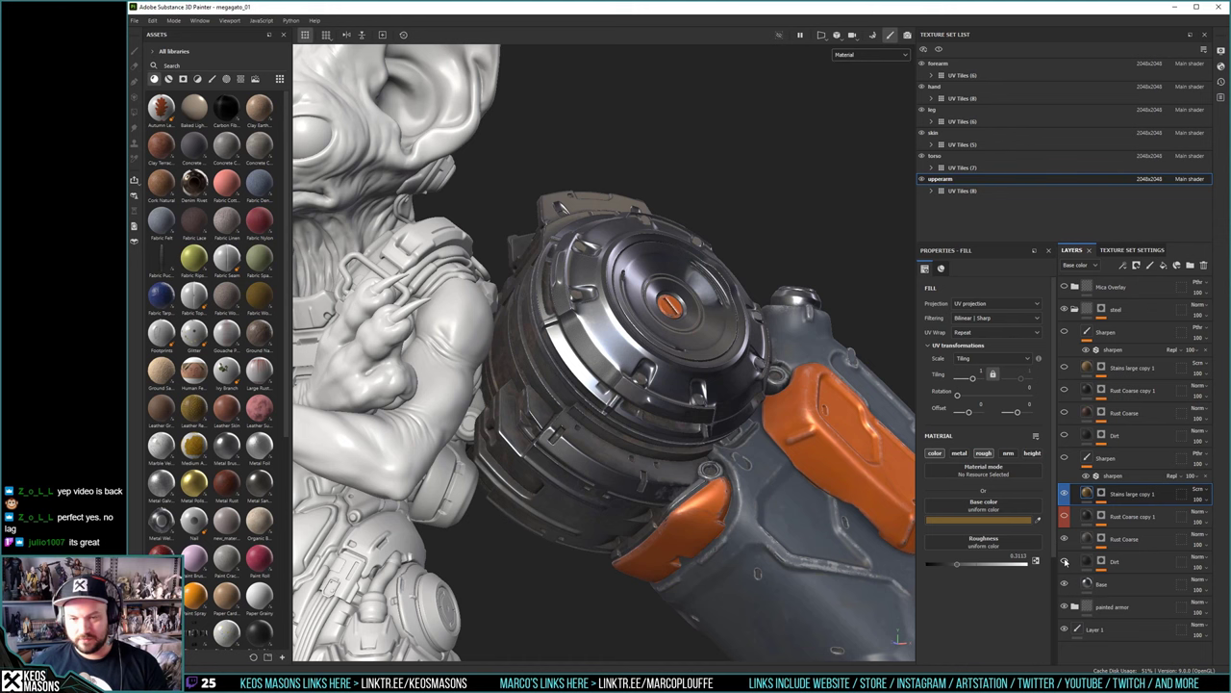
click(1065, 562)
click(1065, 562)
click(1064, 562)
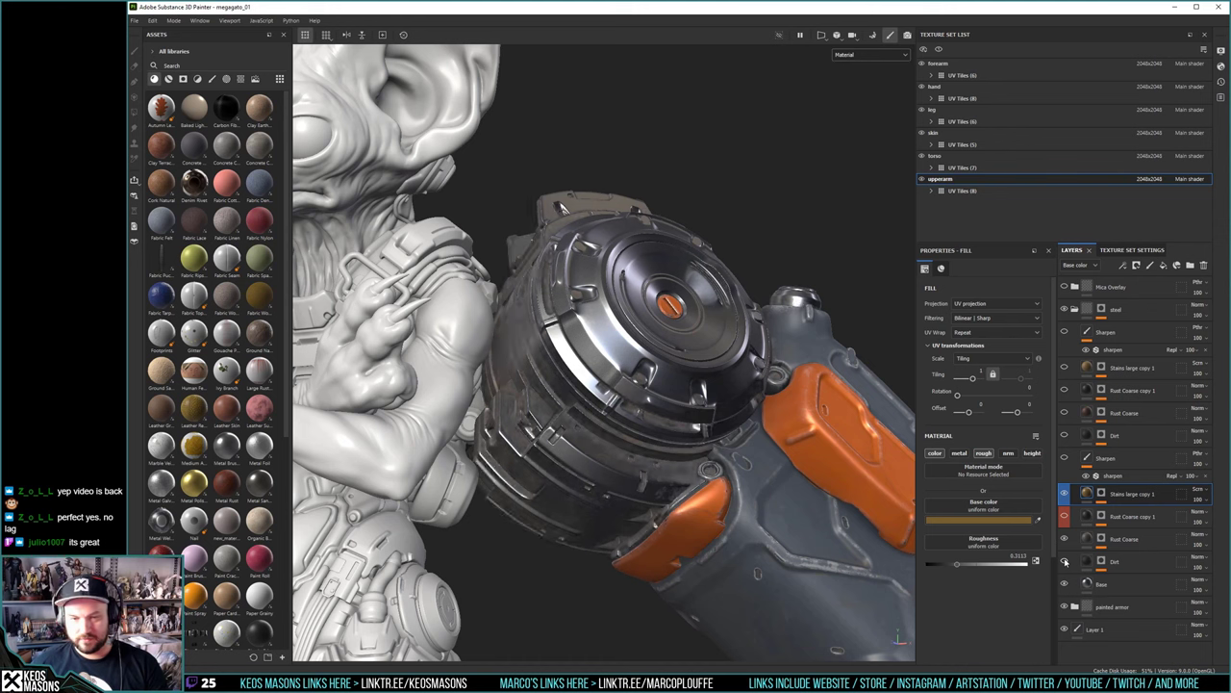
click(1065, 562)
mouse_move(745, 458)
alt+mouse_down()
mouse_move(605, 417)
mouse_move(626, 430)
mouse_move(660, 378)
alt+mouse_up()
alt+right_drag(660, 377, 721, 365)
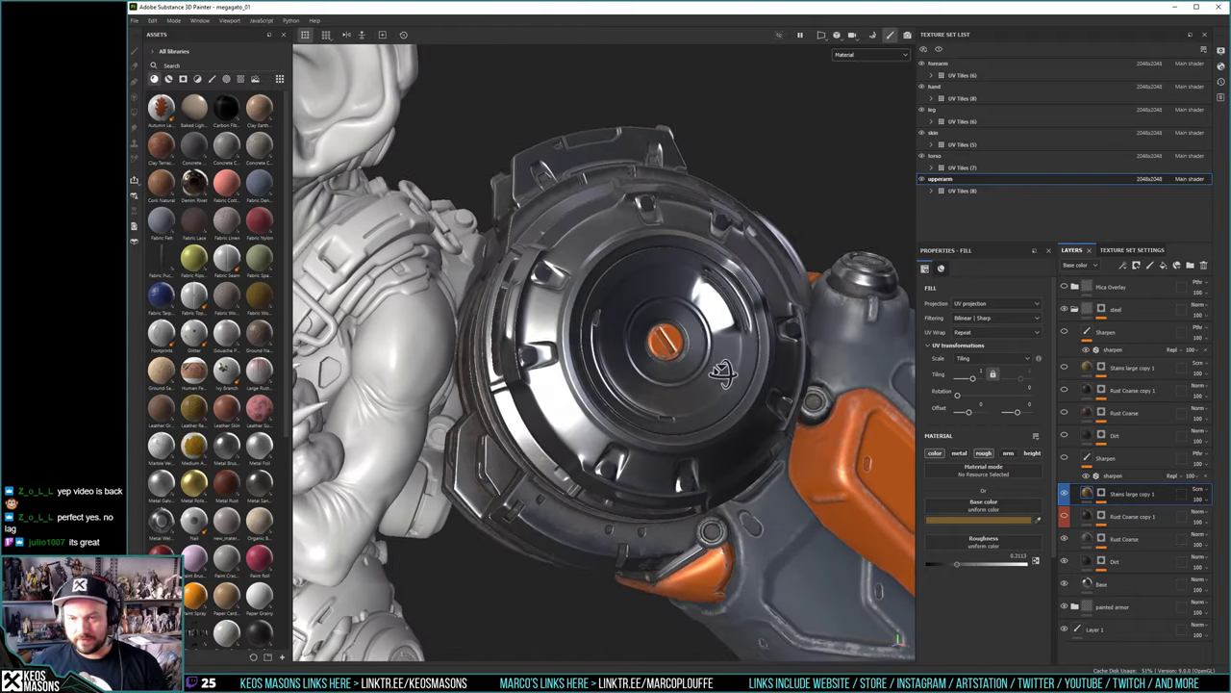
alt+drag(721, 366, 551, 241)
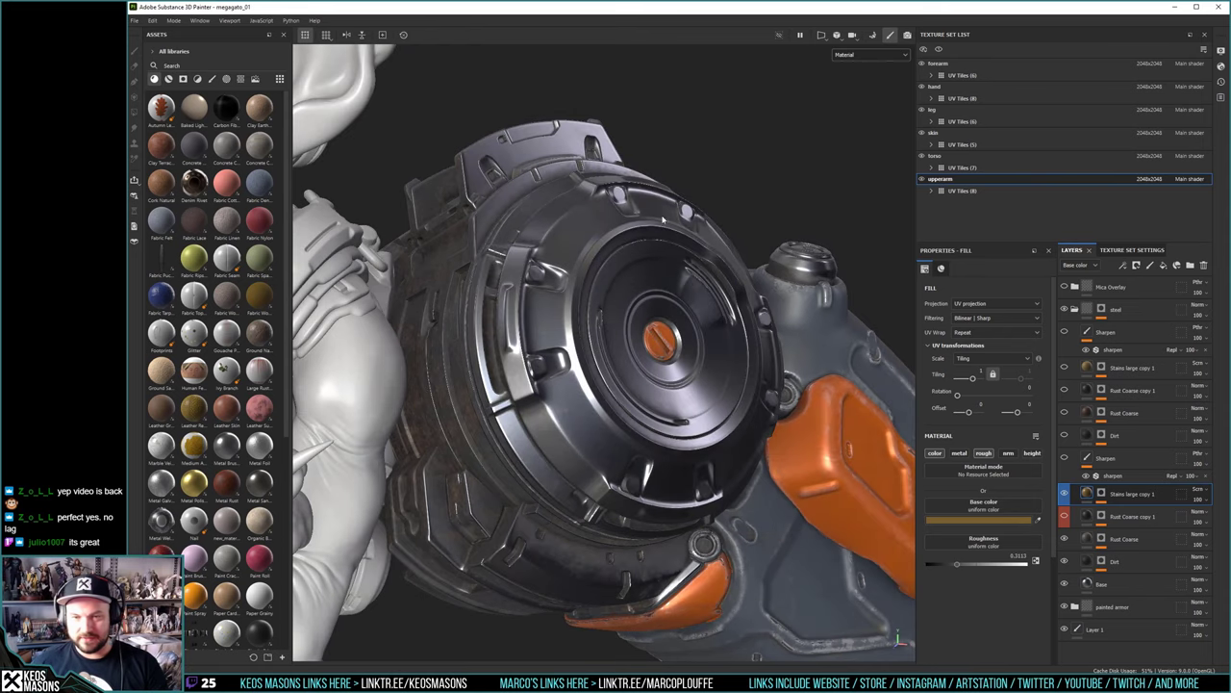
alt+drag(608, 290, 919, 479)
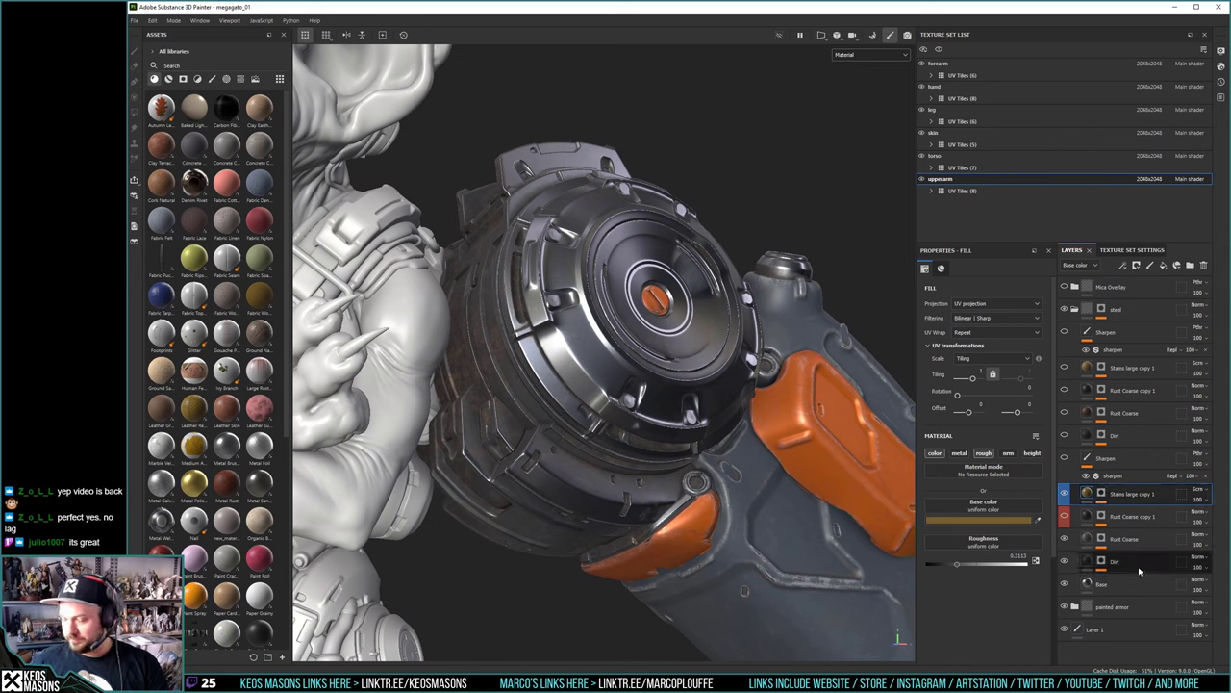
Add a fill layer directly above the steel Base layer and limit it to the color channel
click(1122, 585)
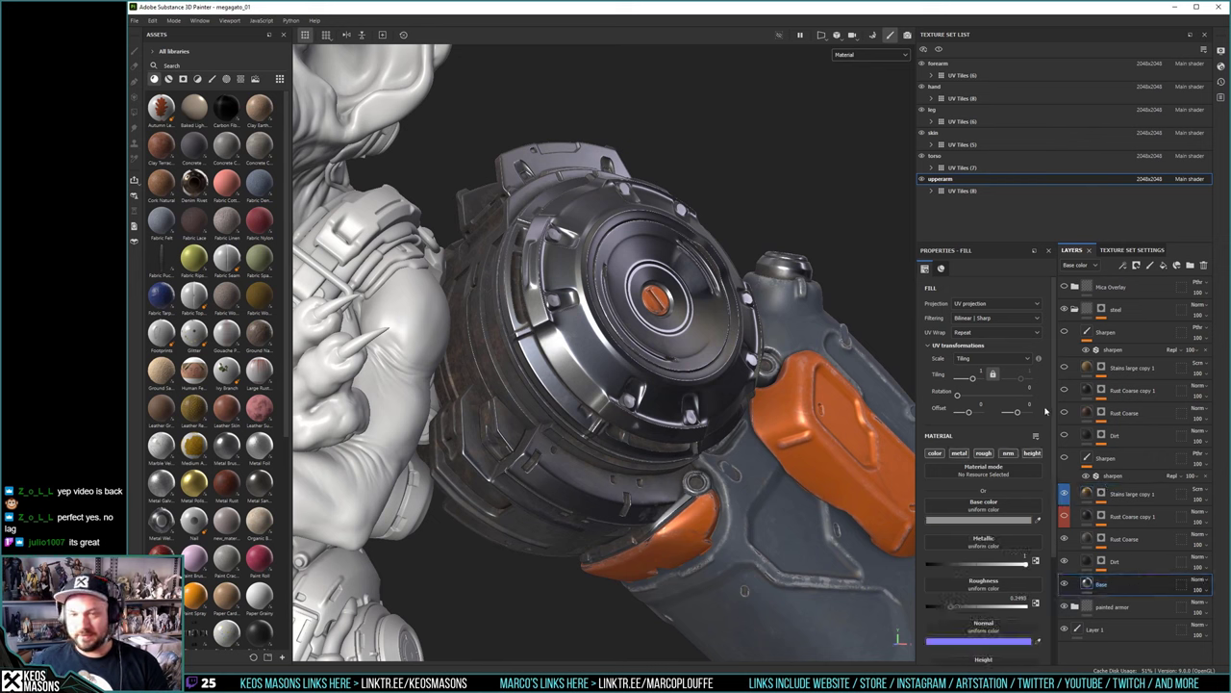
alt+drag(811, 298, 717, 294)
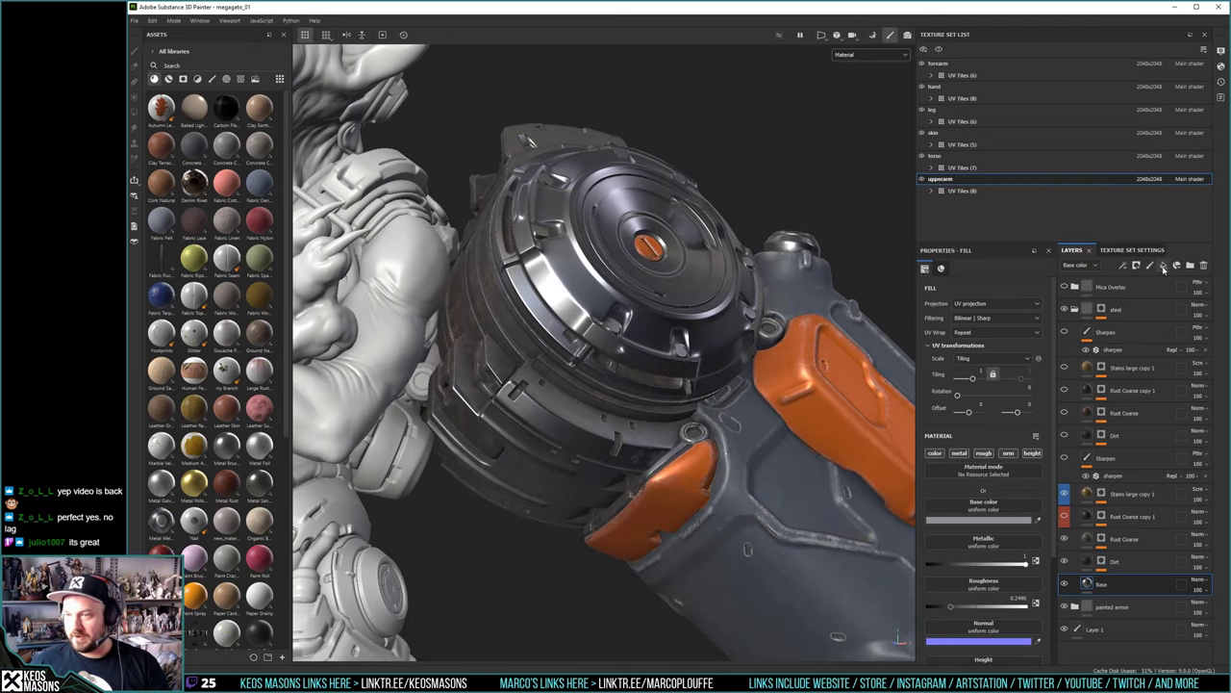
click(1163, 265)
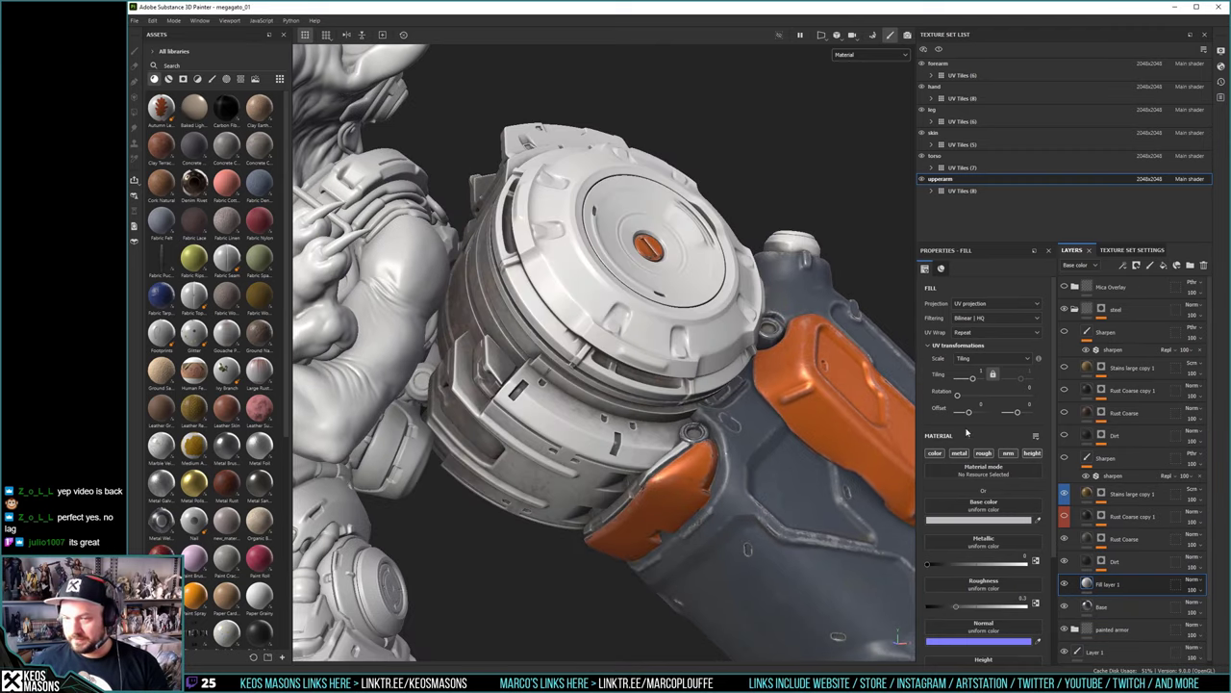
click(959, 453)
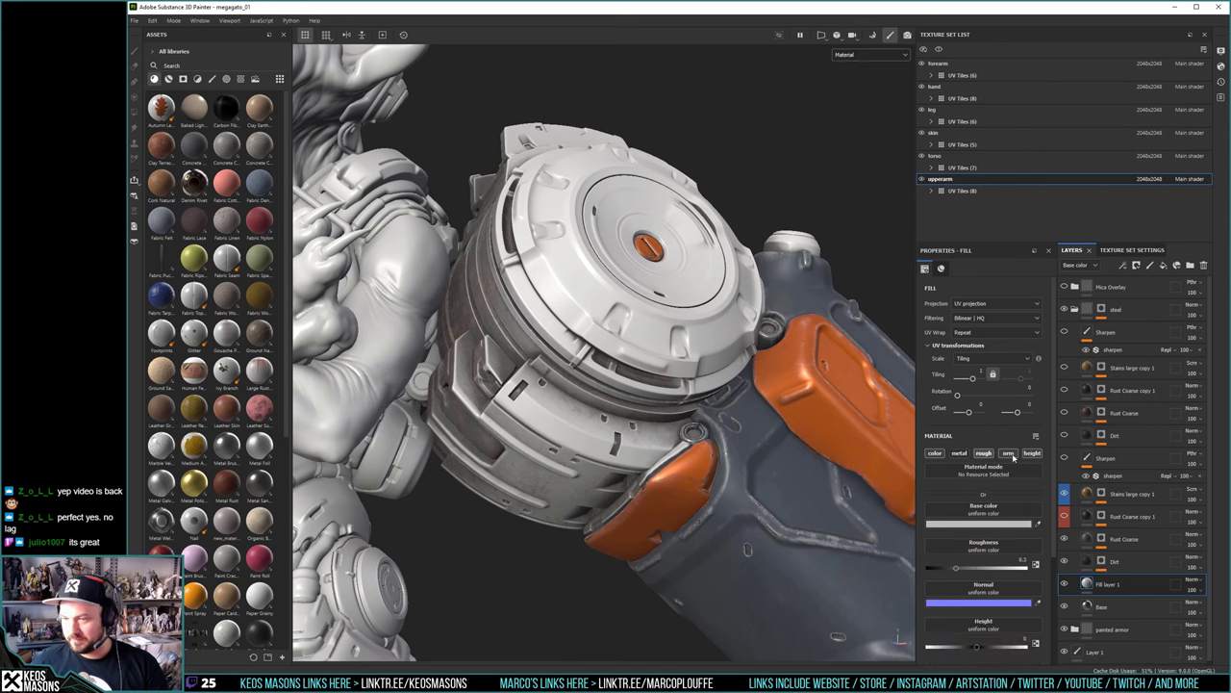
click(983, 452)
click(1031, 452)
click(1007, 452)
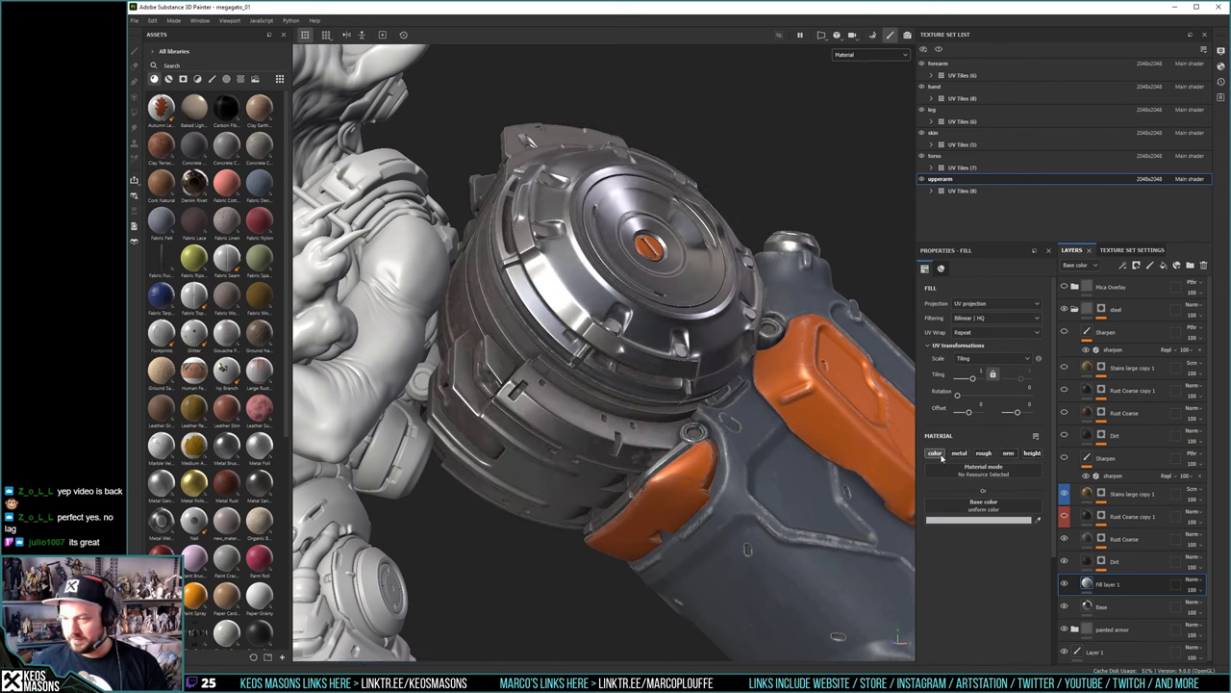
Darken the new fill layer's base color to near black
click(978, 520)
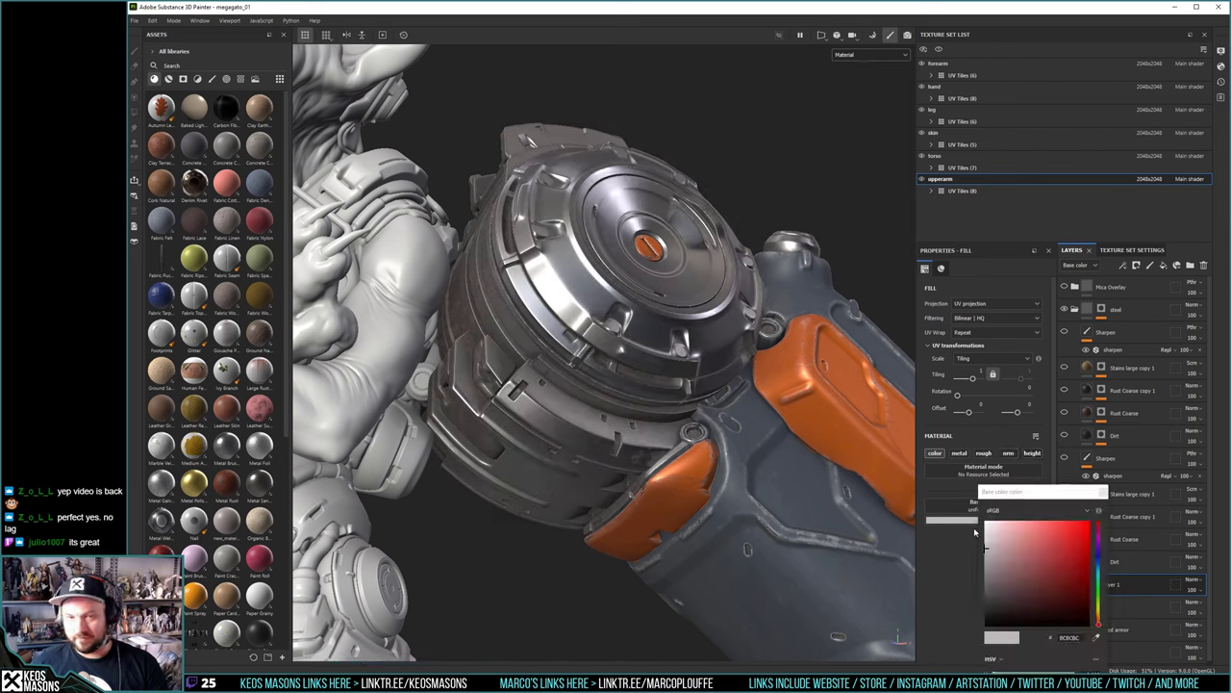
drag(985, 555, 963, 608)
click(1104, 493)
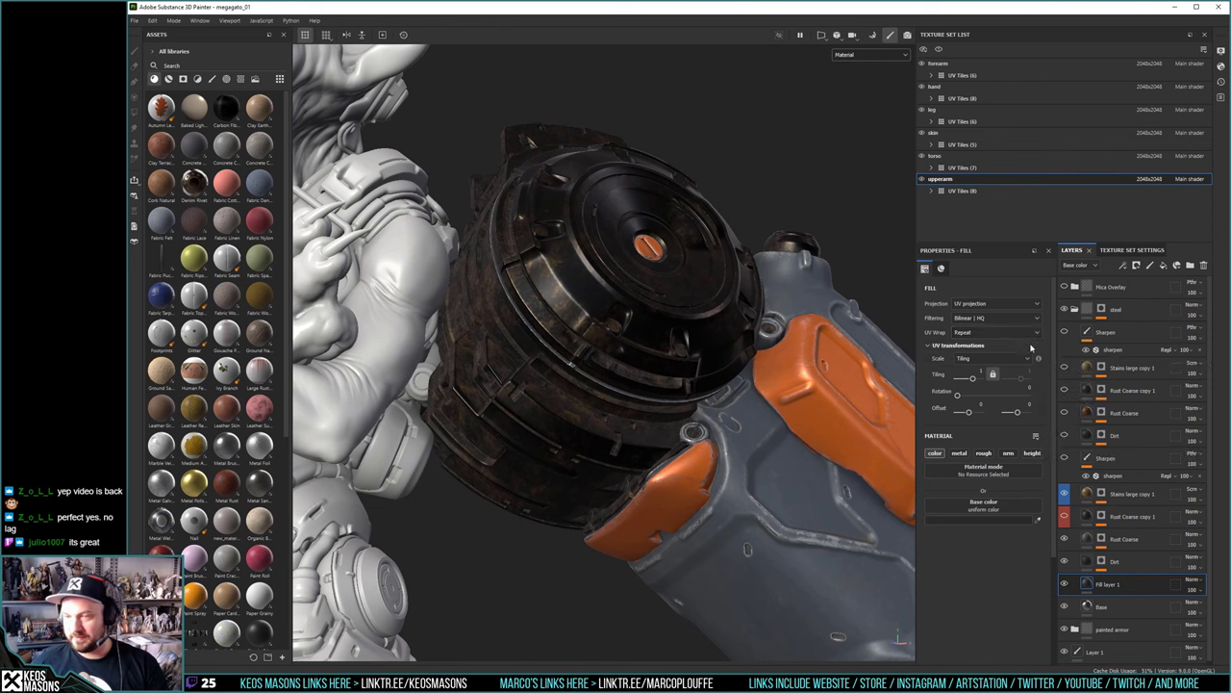
Mask the dark fill layer with a color selection using the shoulder dome ring's dark grey ID color (77, 77, 77)
click(1101, 561)
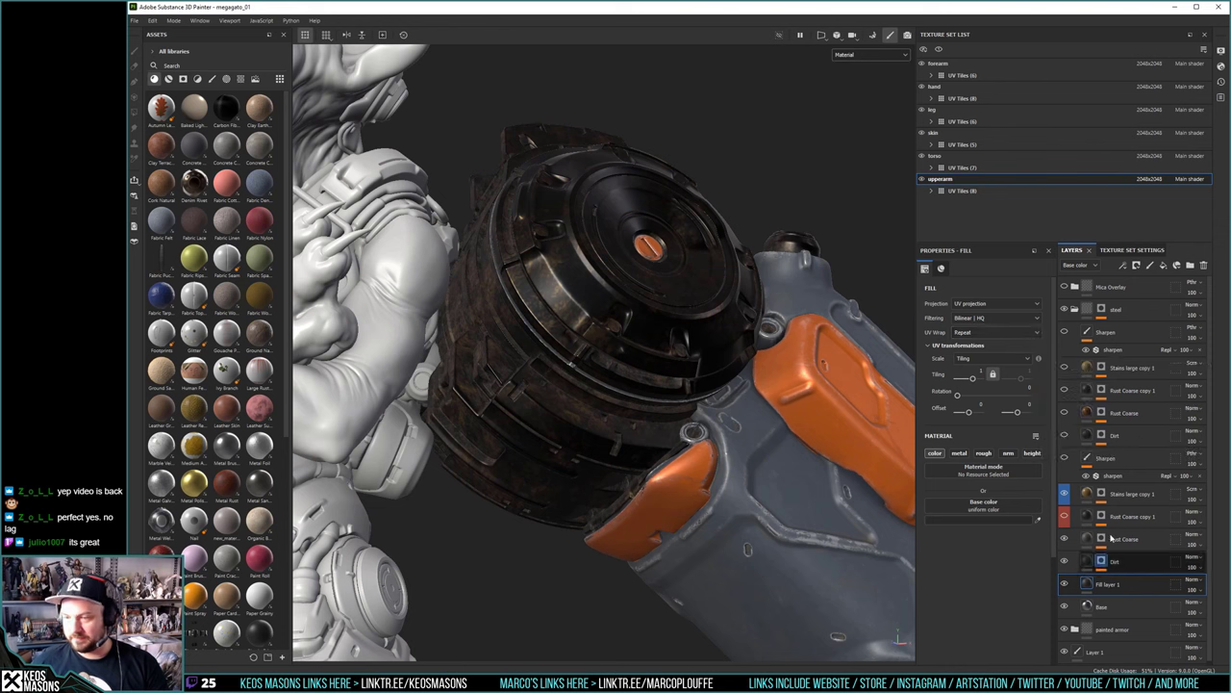
right_click(1092, 587)
click(1142, 314)
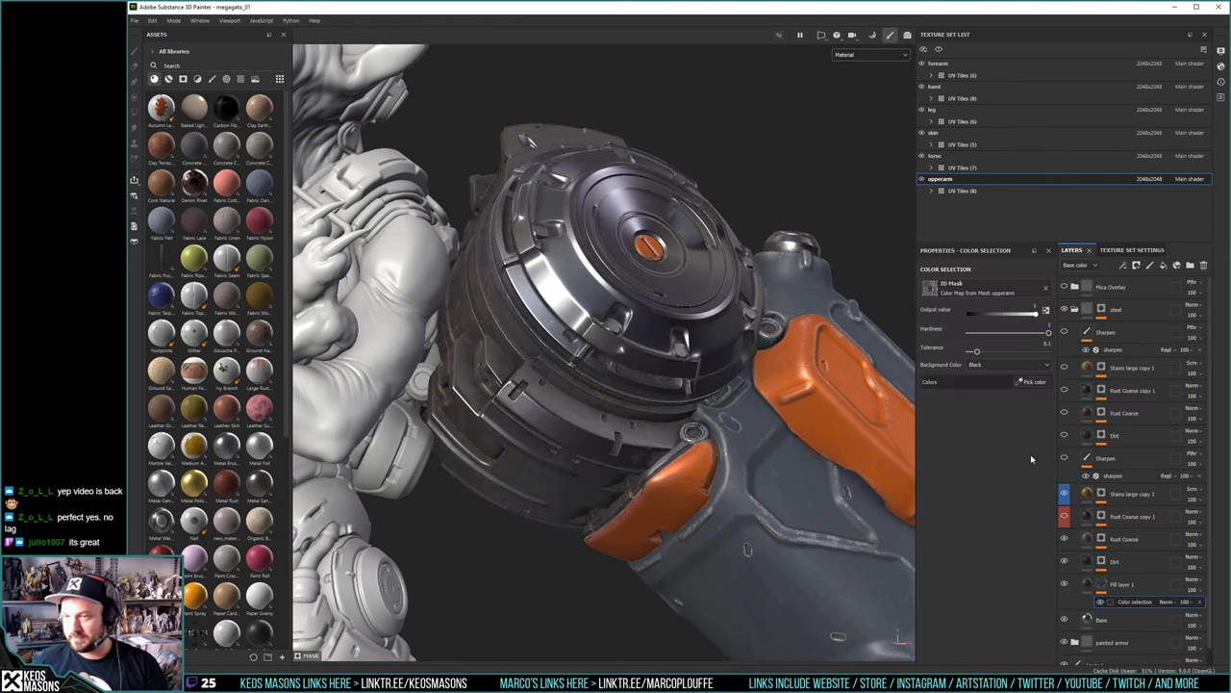
click(1037, 381)
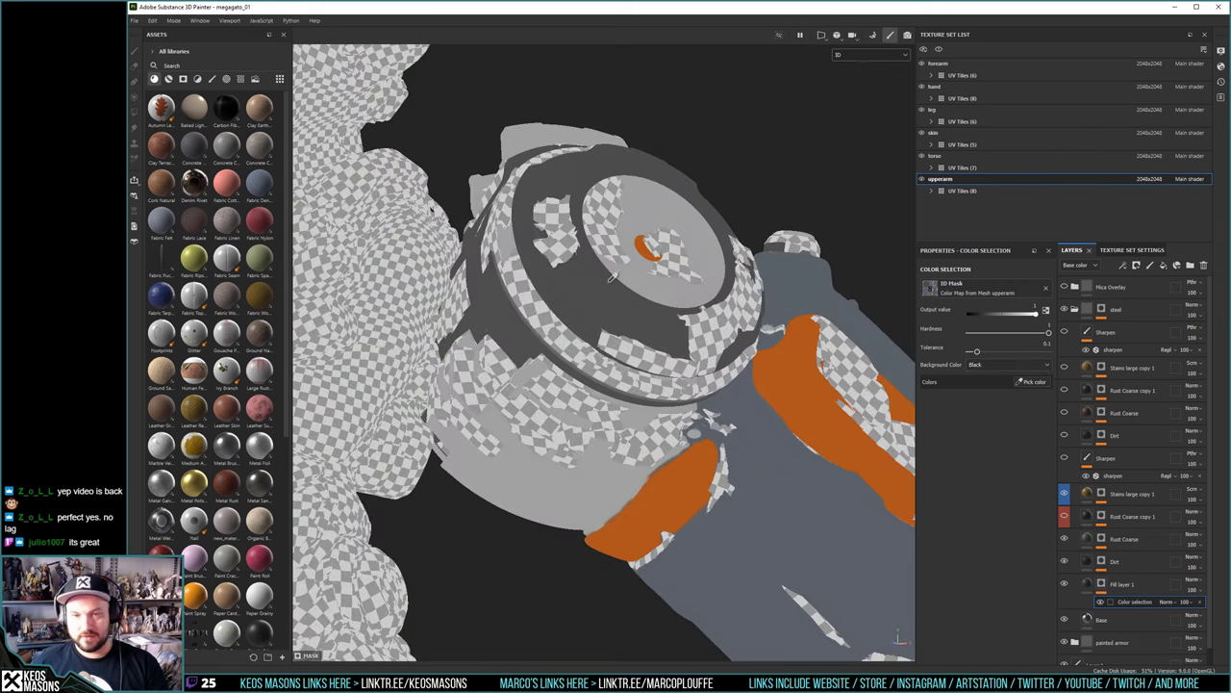
click(589, 274)
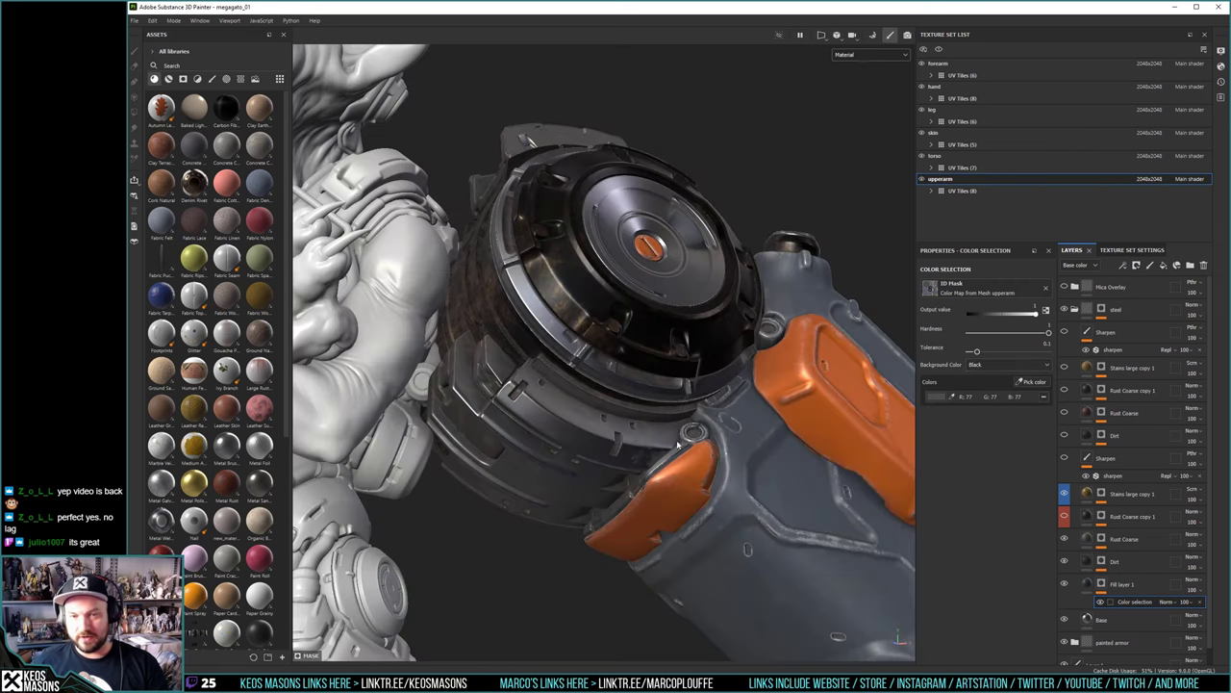
mouse_move(589, 326)
alt+mouse_down()
mouse_move(586, 352)
mouse_move(599, 327)
mouse_move(589, 334)
alt+mouse_up()
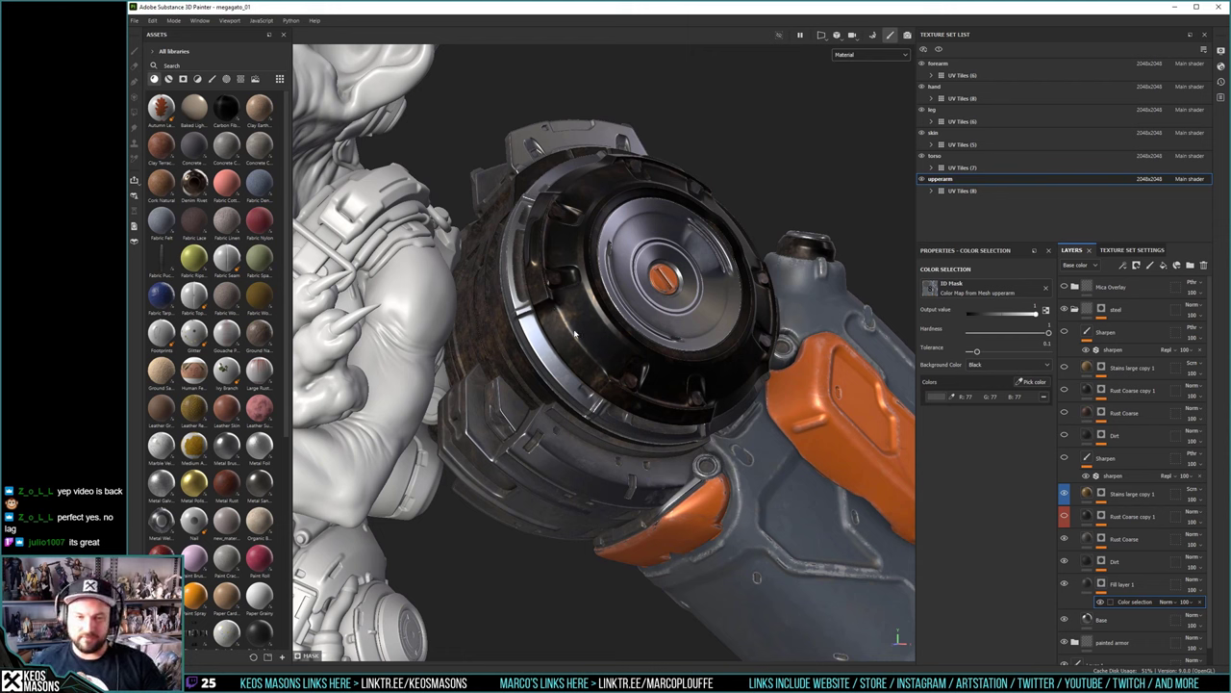
Rename the masked dark fill layer as Color darker
double_click(1121, 584)
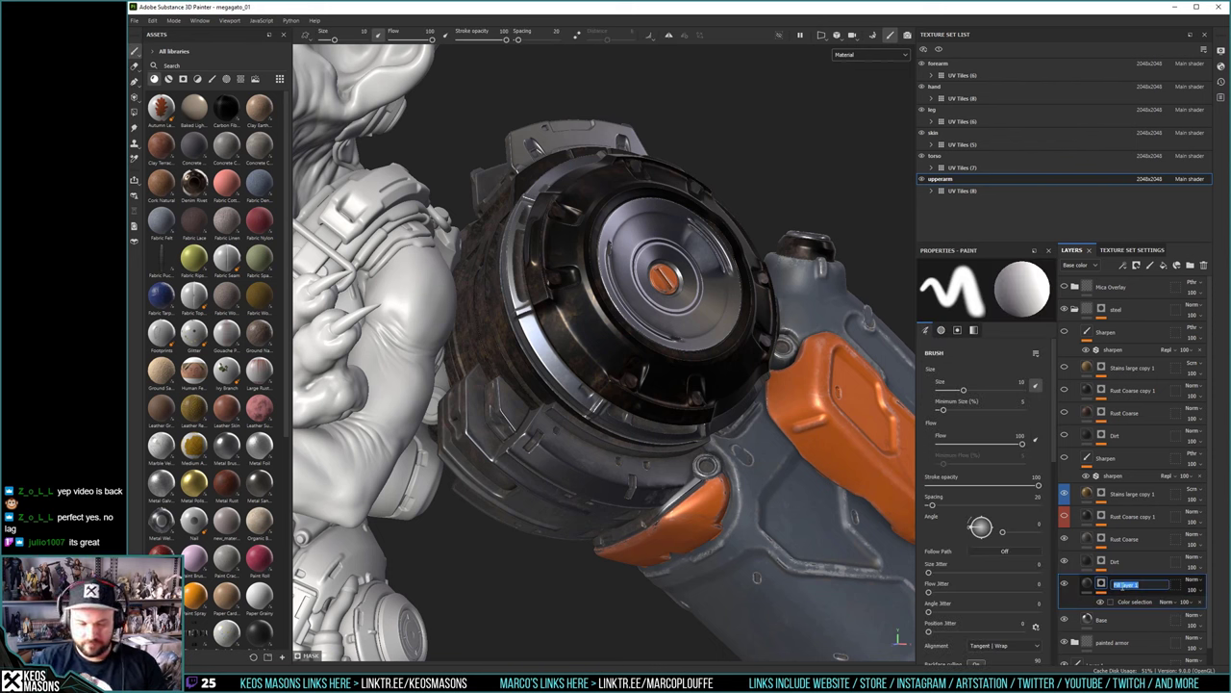
text(Paint darker)
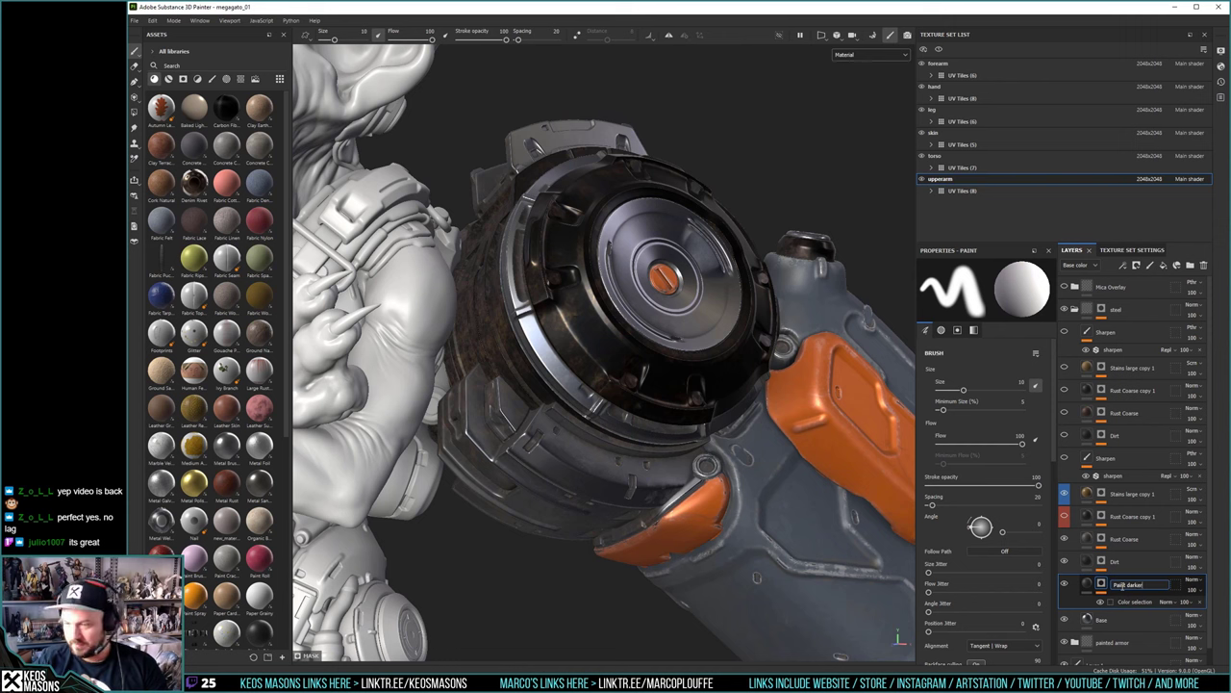
key(Return)
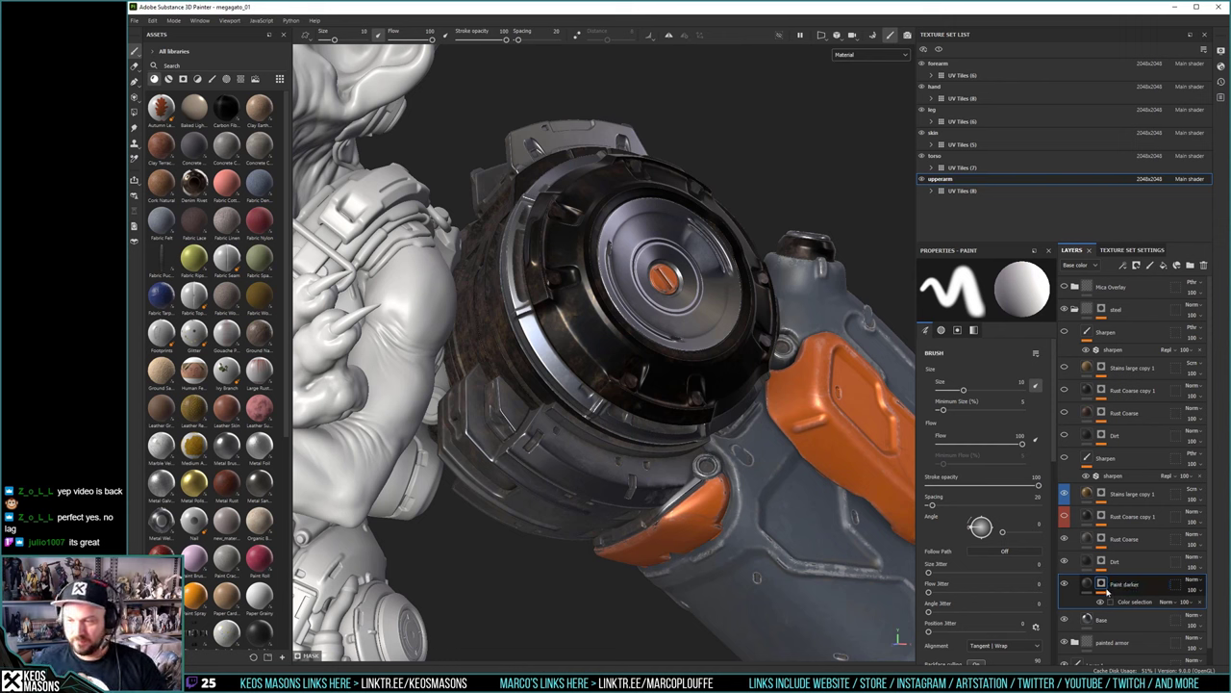
double_click(1123, 585)
drag(1130, 585, 1043, 584)
text(C)
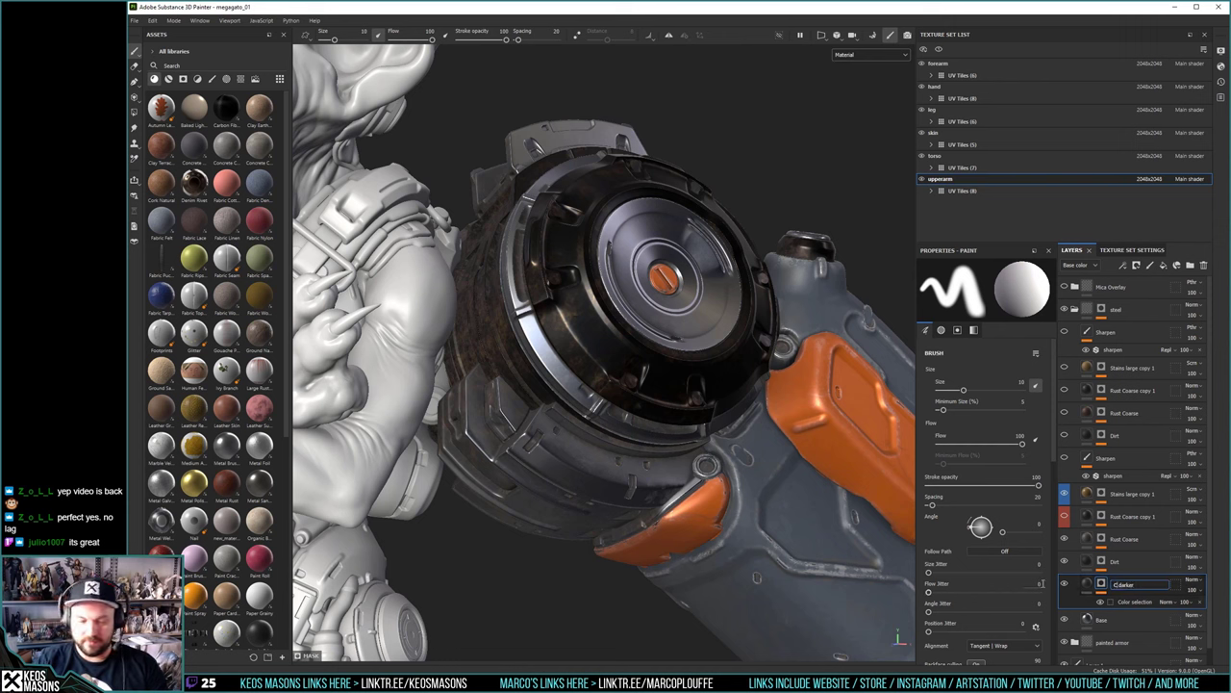
text(olor)
key(Return)
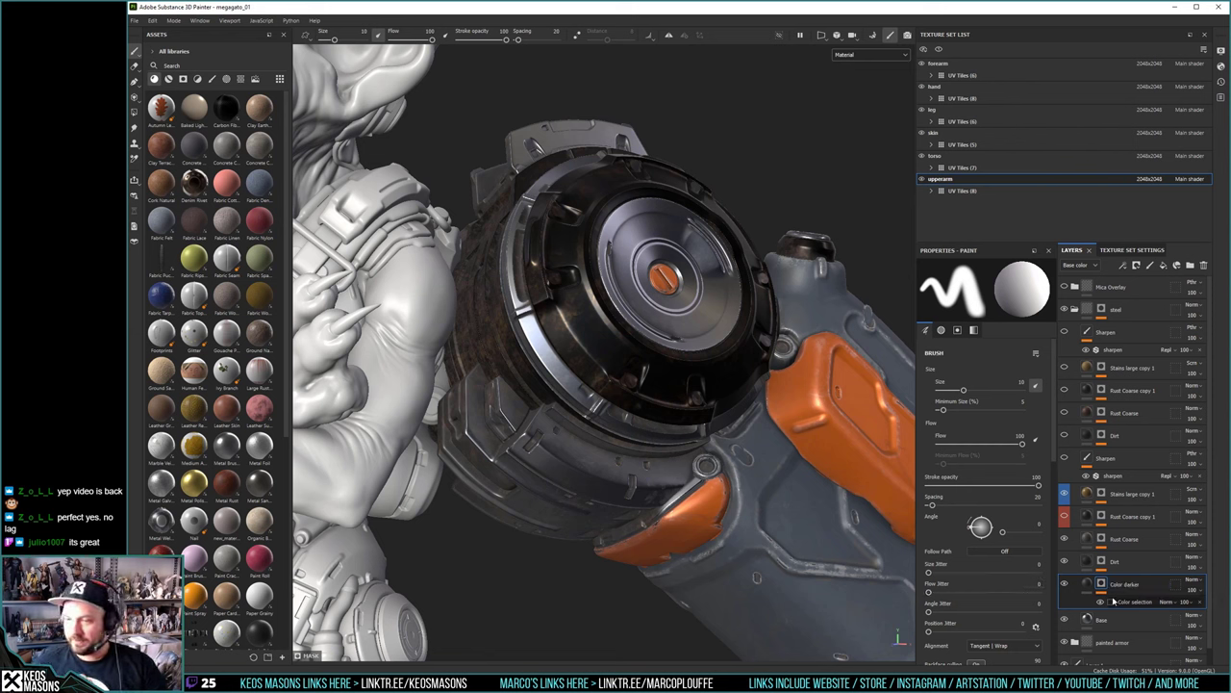
Try the Color darker layer above Rust Coarse and above Stains large copy 1, and return it to directly above Base
drag(1122, 584, 1124, 539)
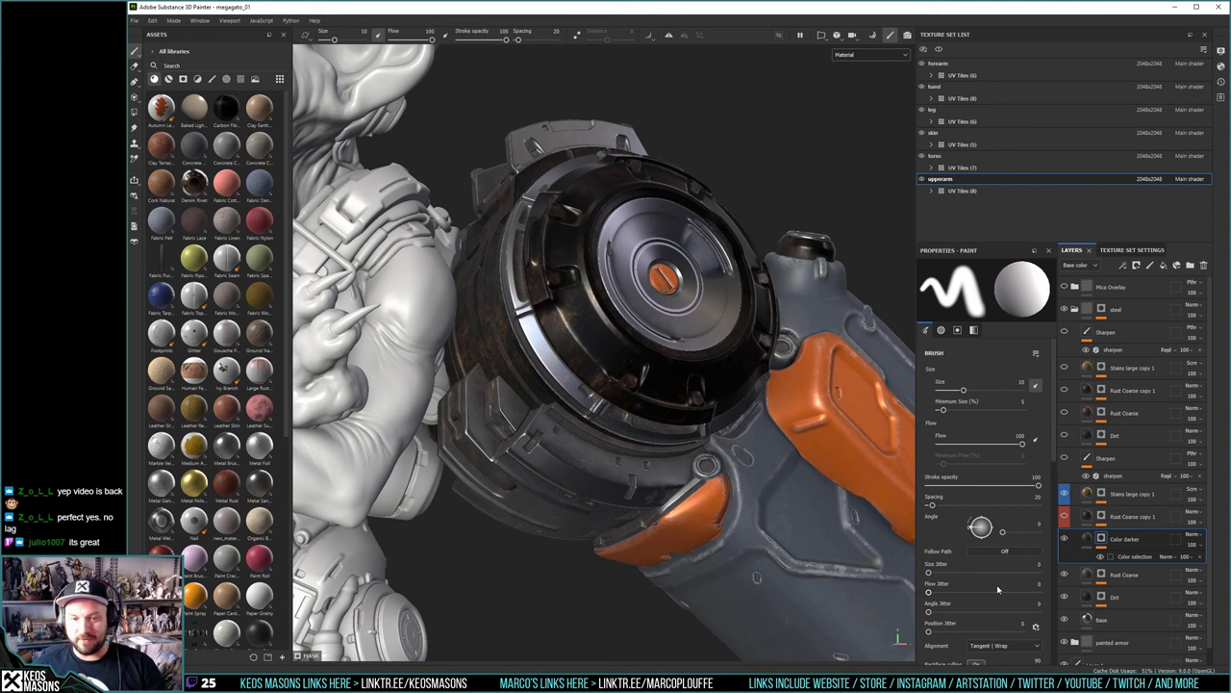
double_click(1126, 540)
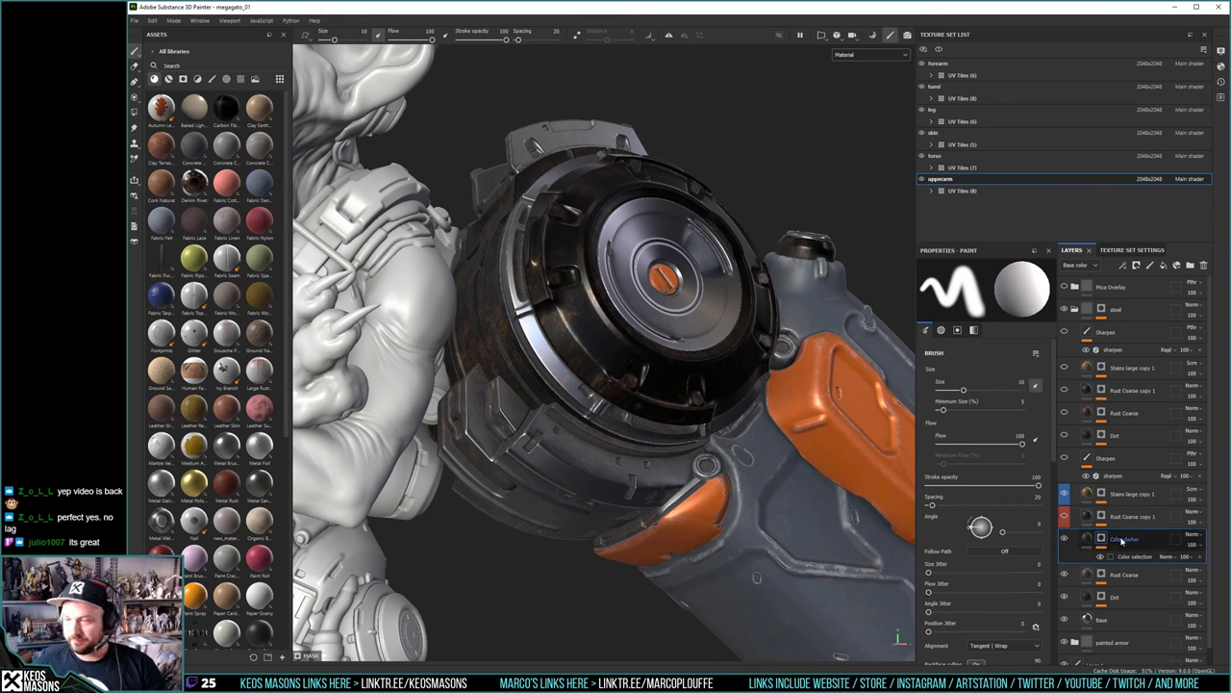
drag(1121, 541, 1118, 489)
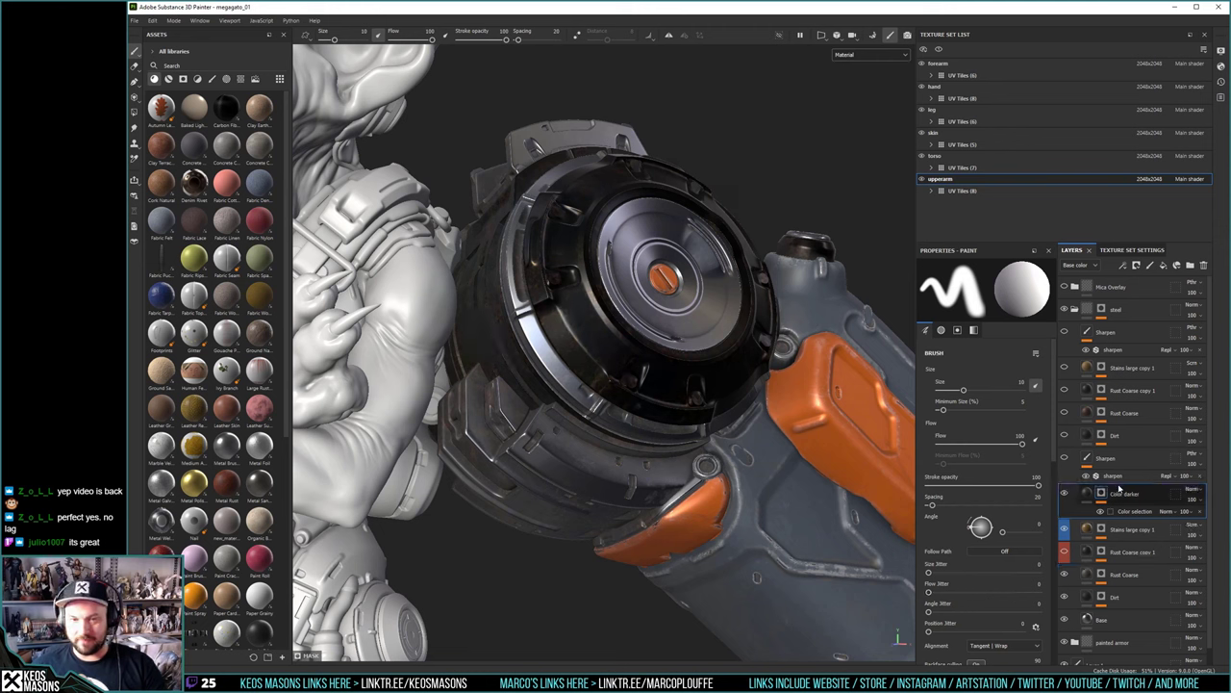
double_click(1121, 493)
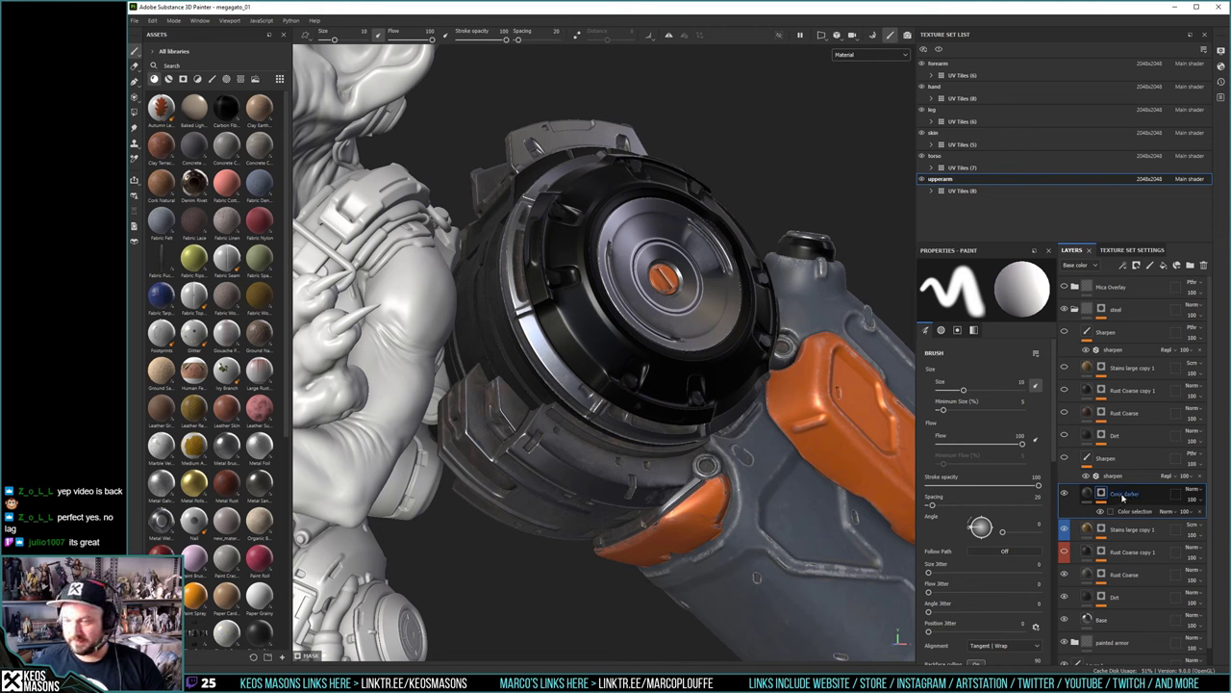
drag(1123, 497, 1121, 610)
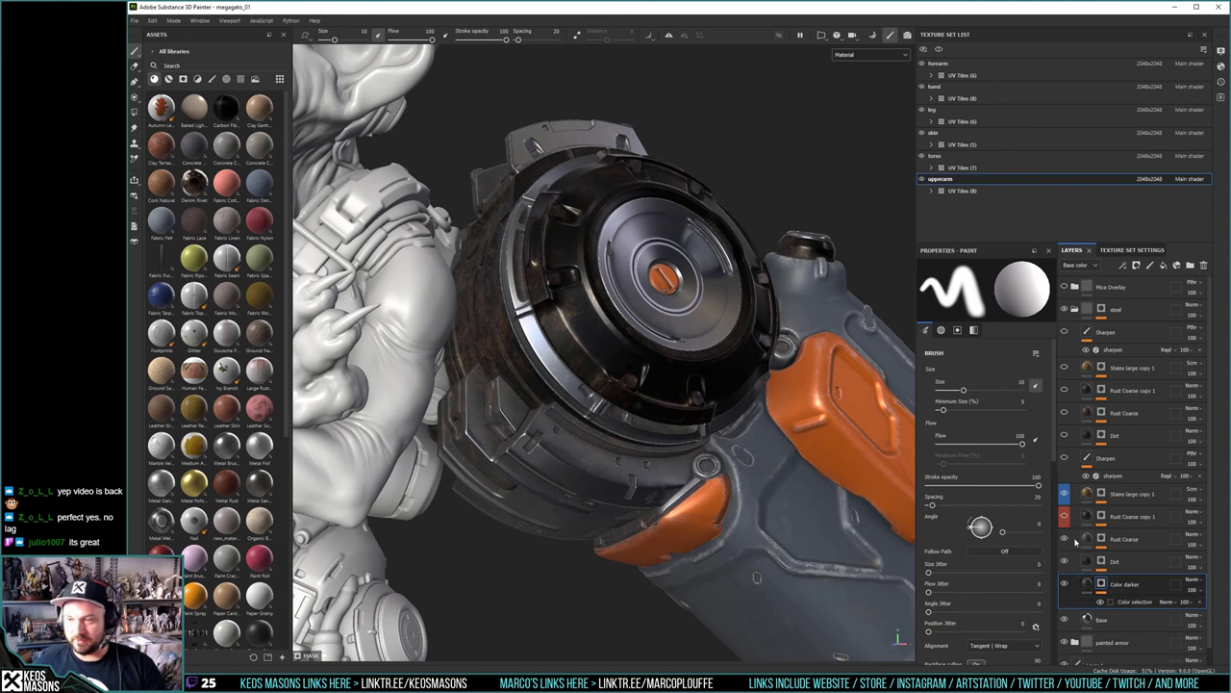
Compare the shoulder with and without the lower Rust Coarse and Dirt layers of the steel group
click(1064, 538)
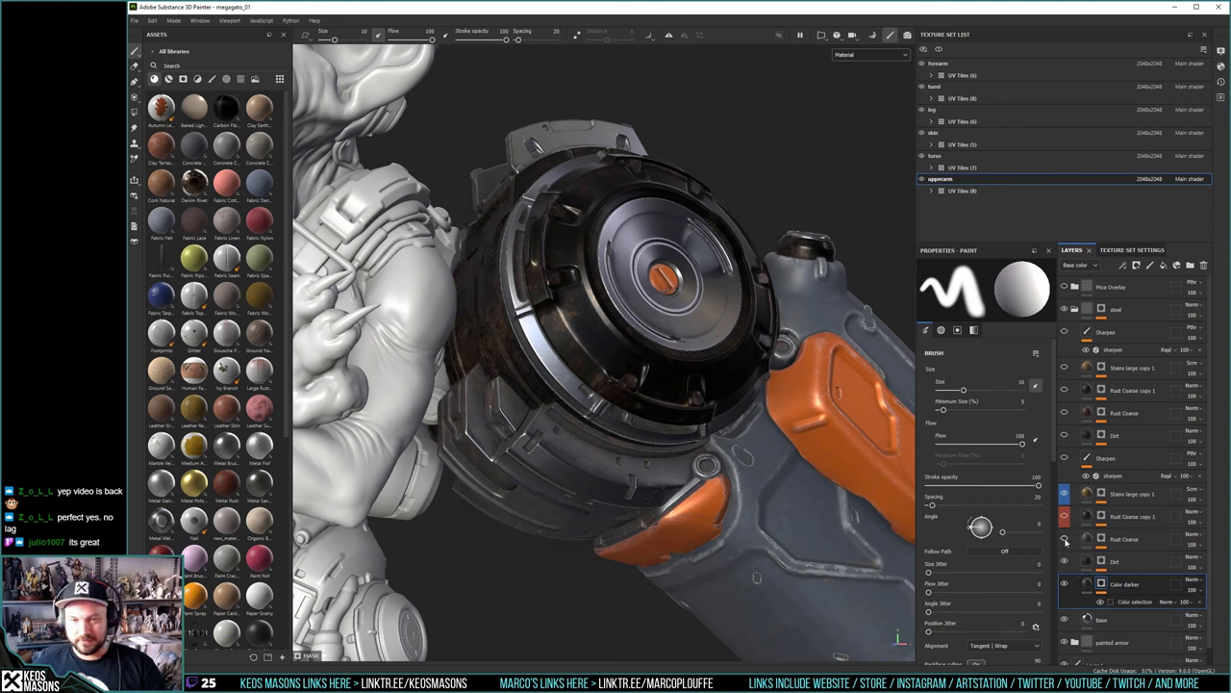
click(1064, 540)
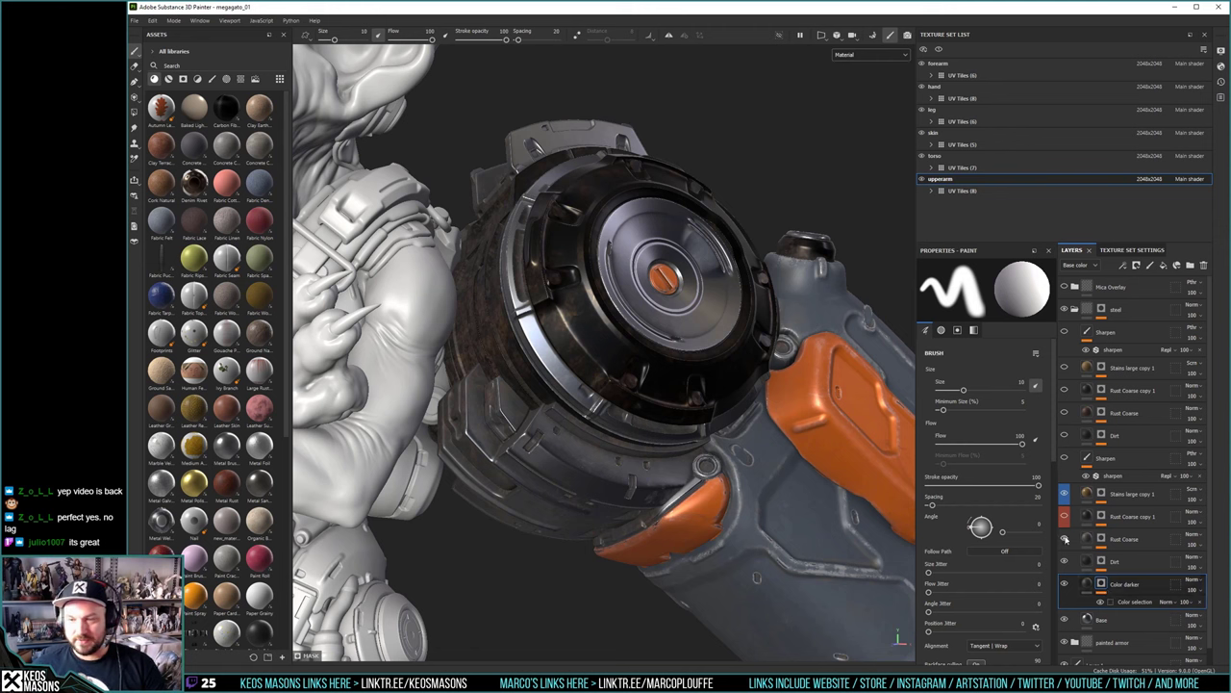
click(1064, 539)
click(1064, 538)
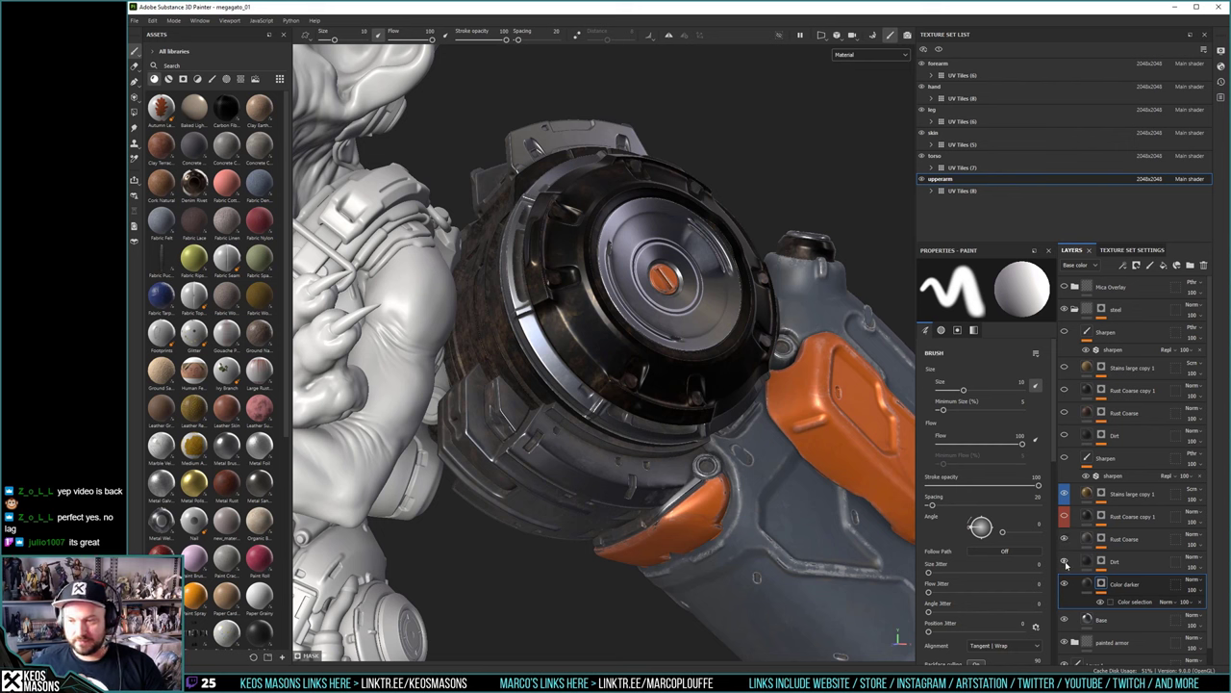
click(1065, 562)
click(1065, 563)
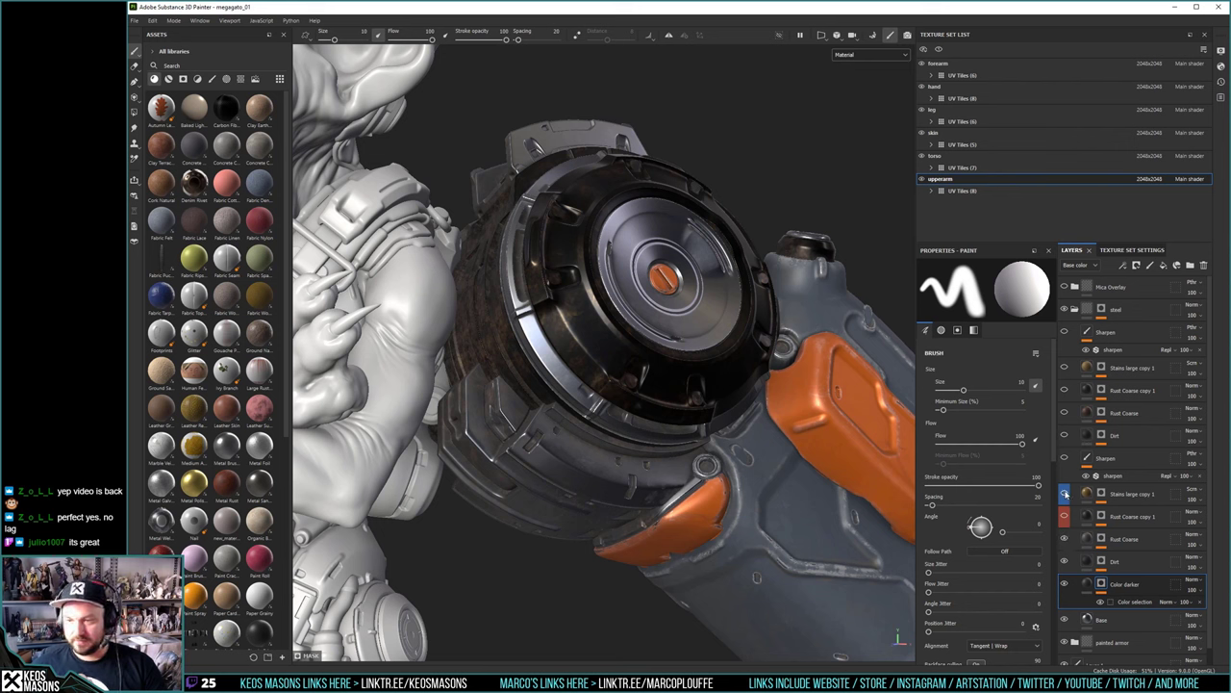
Compare the dome ring with and without the blue-tagged Stains large copy 1 layer from several angles, leaving the layer visible
click(1064, 494)
click(1064, 494)
click(1064, 493)
click(1064, 493)
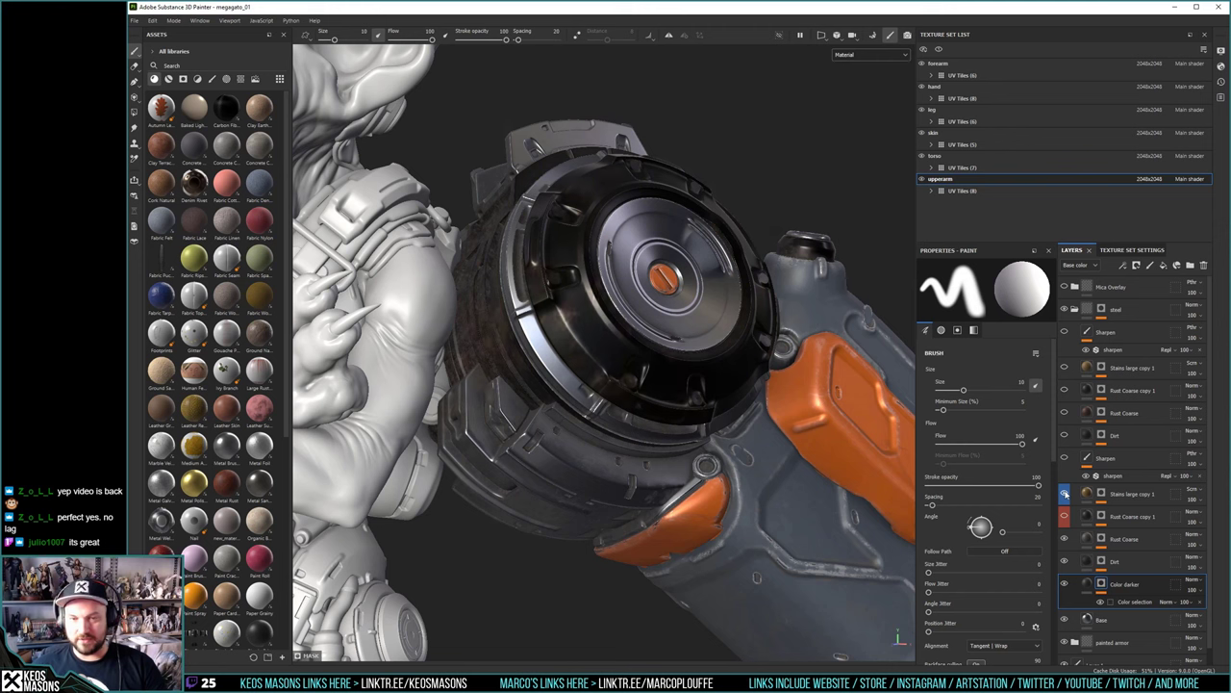
click(1064, 494)
click(1064, 494)
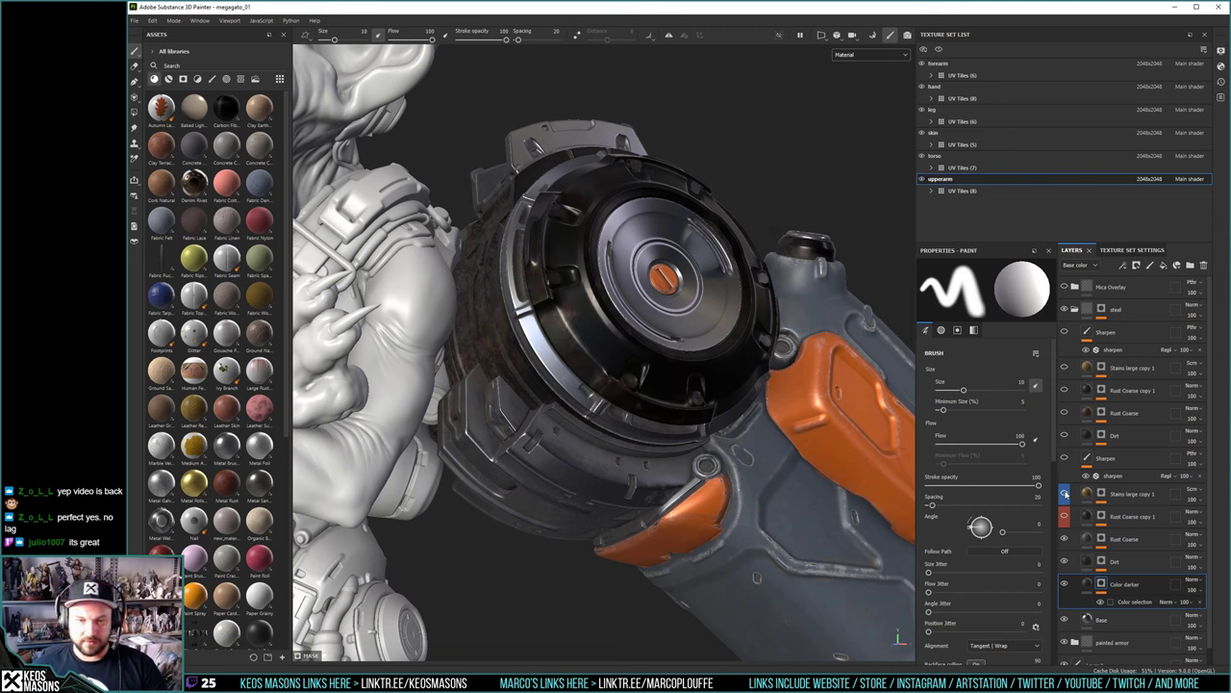
click(1064, 494)
click(1064, 493)
click(1064, 494)
click(1065, 493)
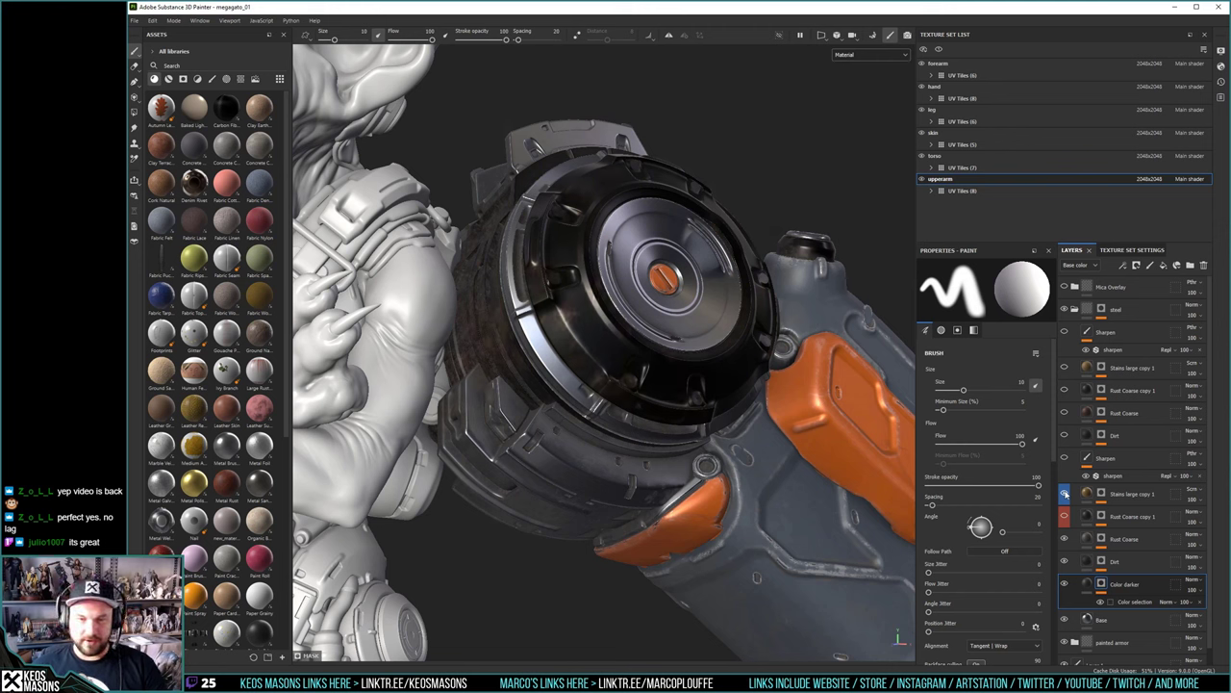
click(1064, 494)
click(1064, 494)
alt+drag(651, 392, 664, 370)
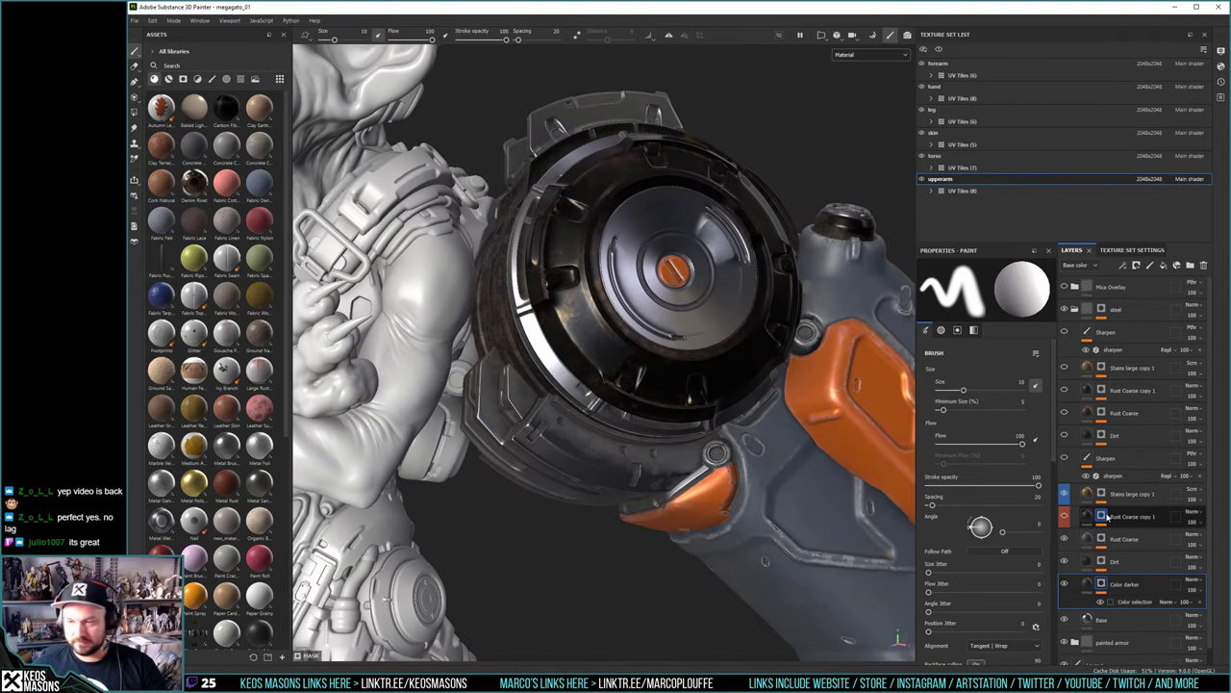
click(1065, 494)
click(1064, 493)
alt+drag(704, 465, 703, 484)
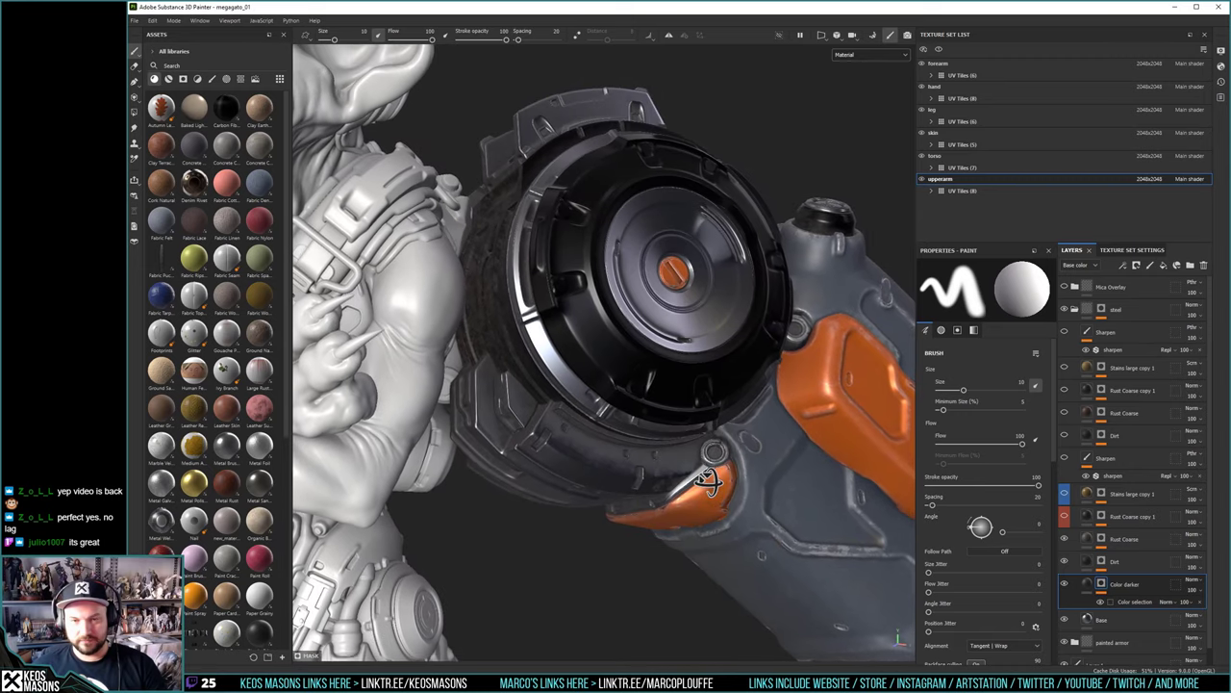
click(1064, 494)
Lower the opacity of the blue-tagged Stains large copy 1 layer to well under half
click(1193, 500)
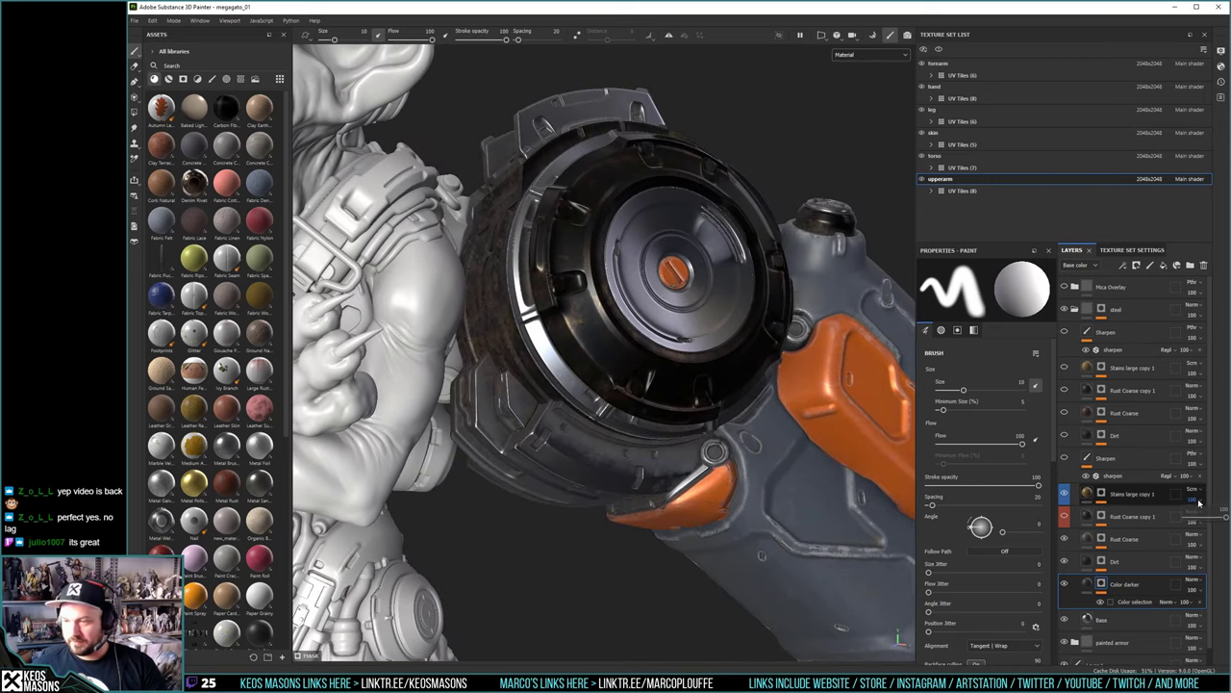
click(1204, 518)
drag(1203, 519, 1200, 519)
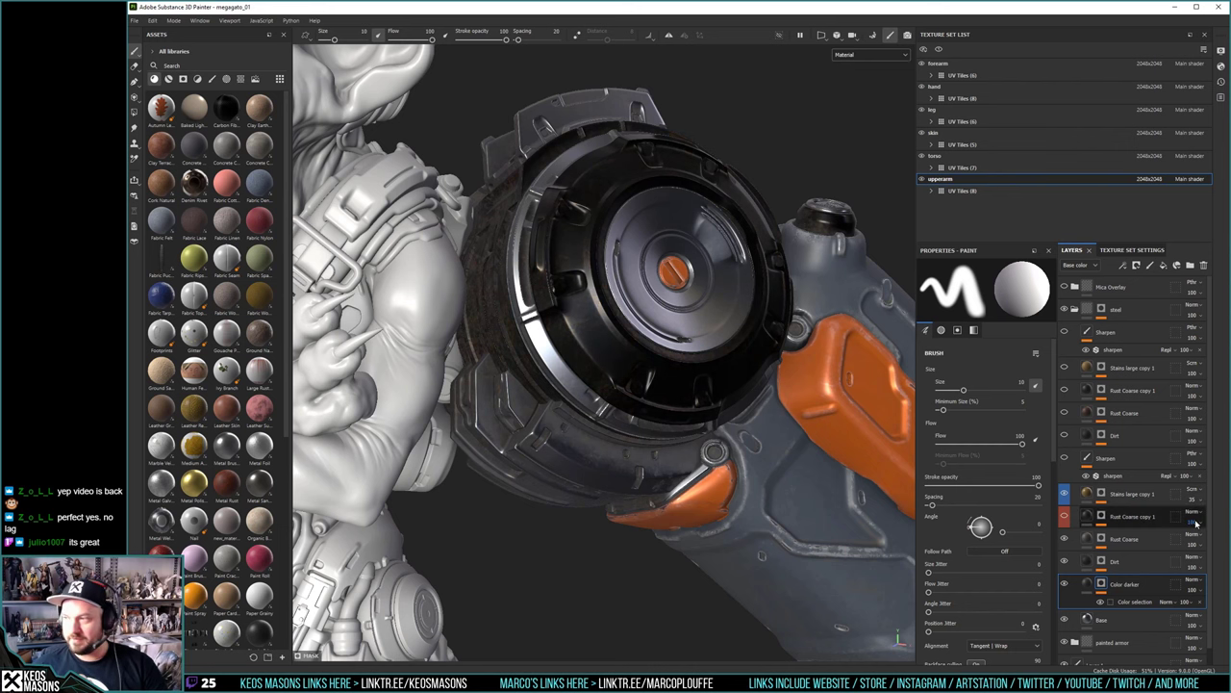
alt+drag(708, 399, 657, 387)
alt+drag(710, 385, 750, 379)
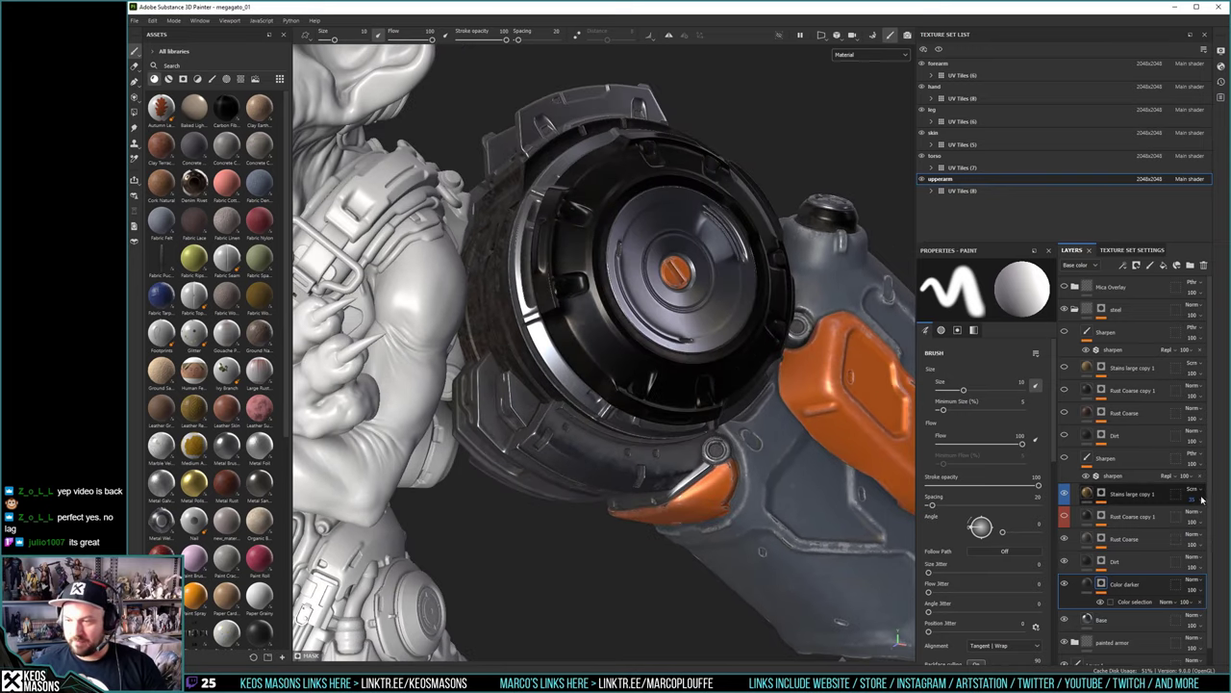
Lighten the base color of the Color darker fill layer to dark grey 474747
click(1090, 586)
click(986, 512)
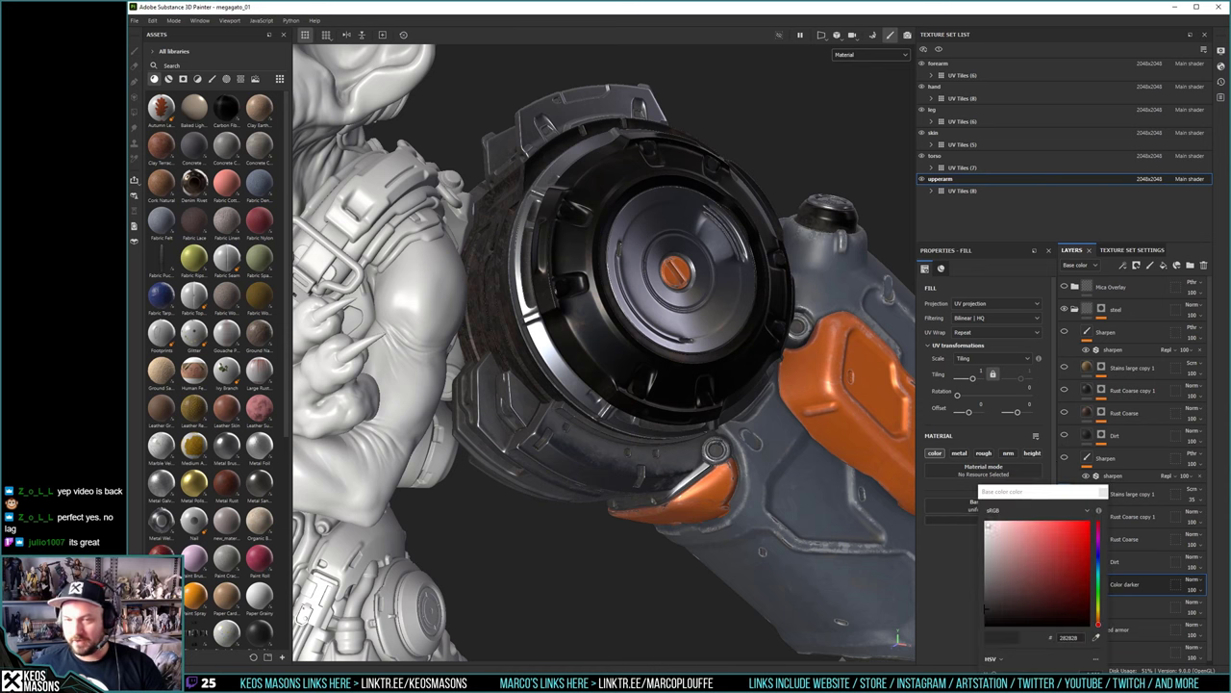
drag(988, 593, 956, 582)
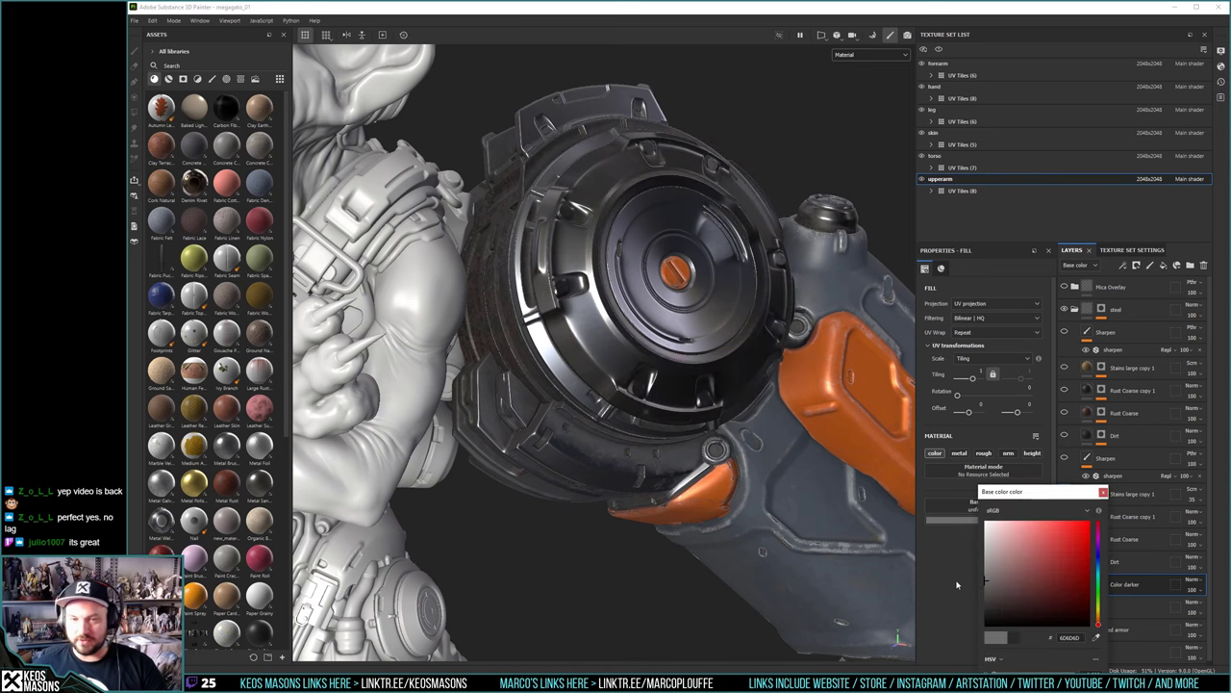
alt+drag(583, 453, 587, 399)
drag(960, 595, 965, 597)
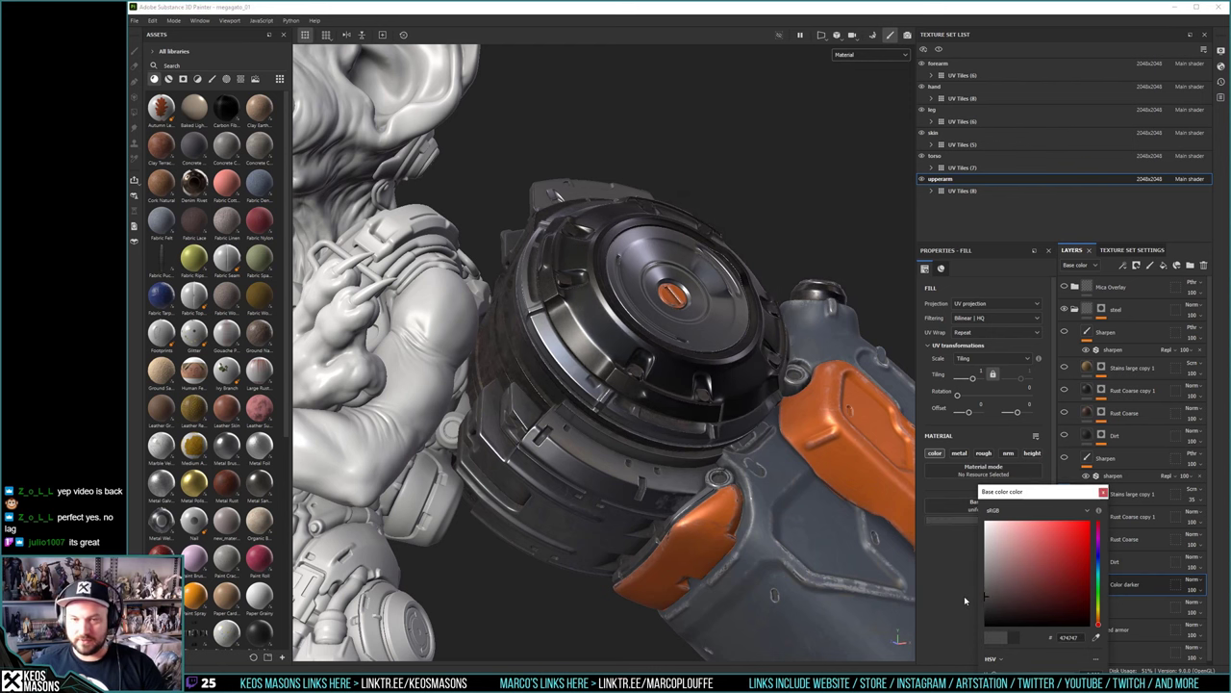
alt+drag(567, 378, 547, 359)
alt+drag(624, 346, 626, 359)
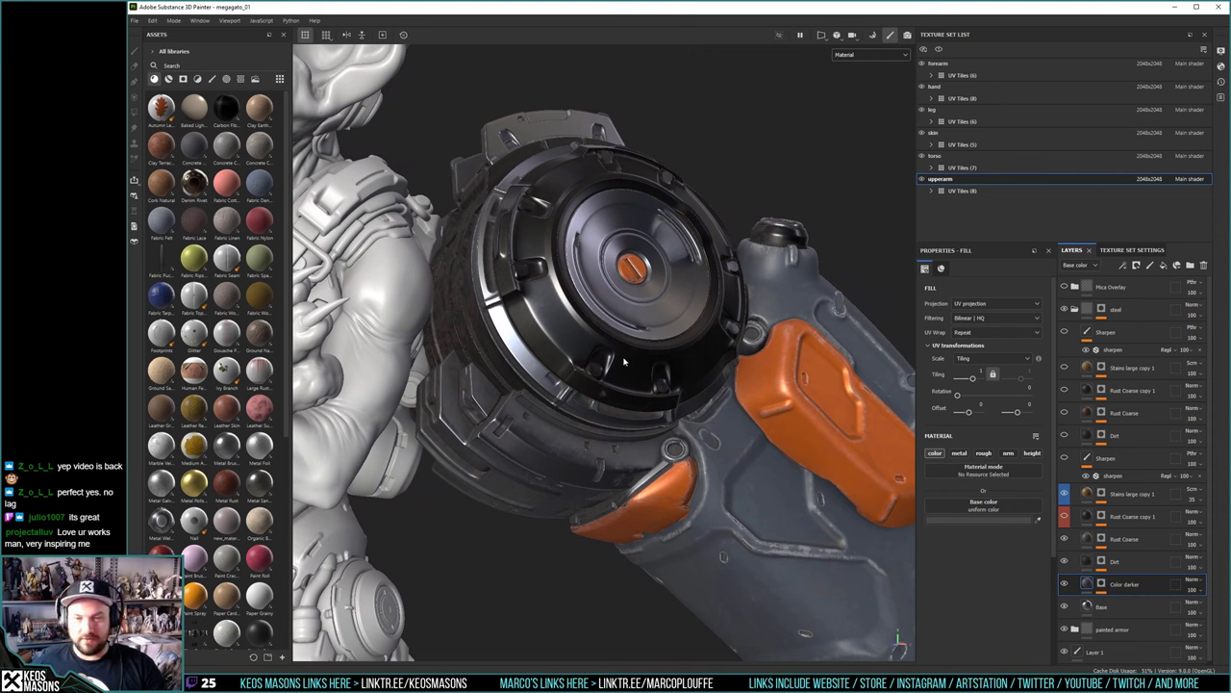
alt+drag(623, 360, 821, 505)
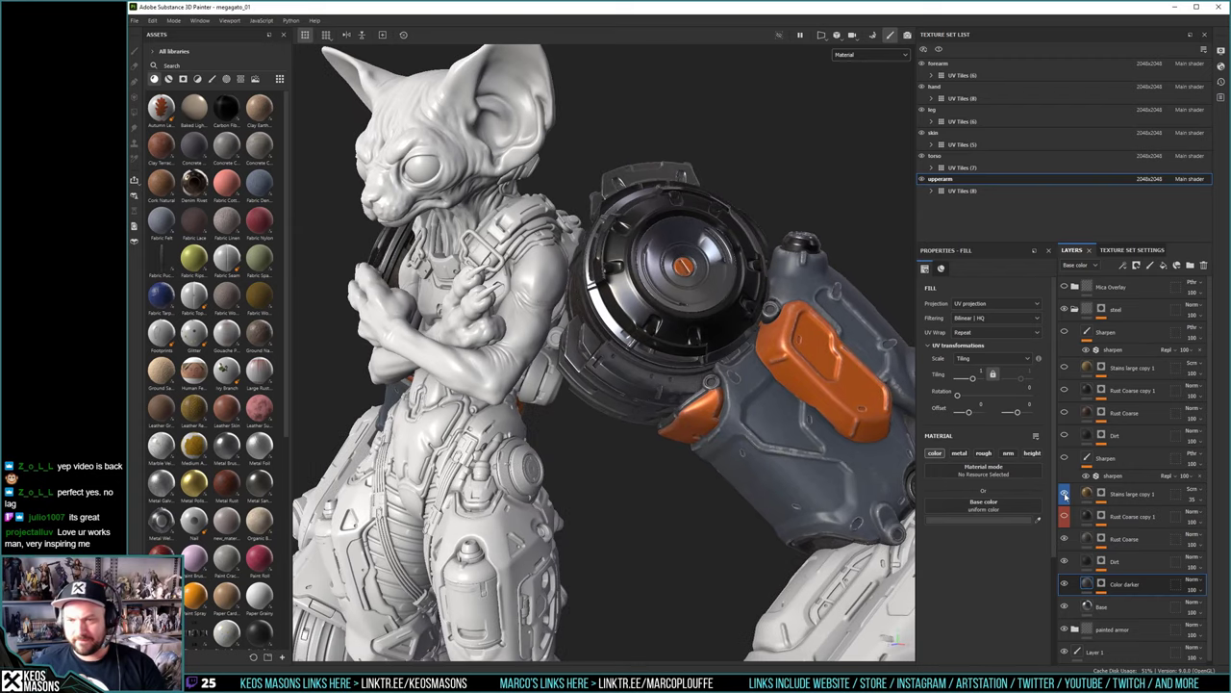
Raise the roughness of the blue-tagged Stains large copy 1 layer to about 0.4 using the roughness channel view, and return to material view
click(1102, 494)
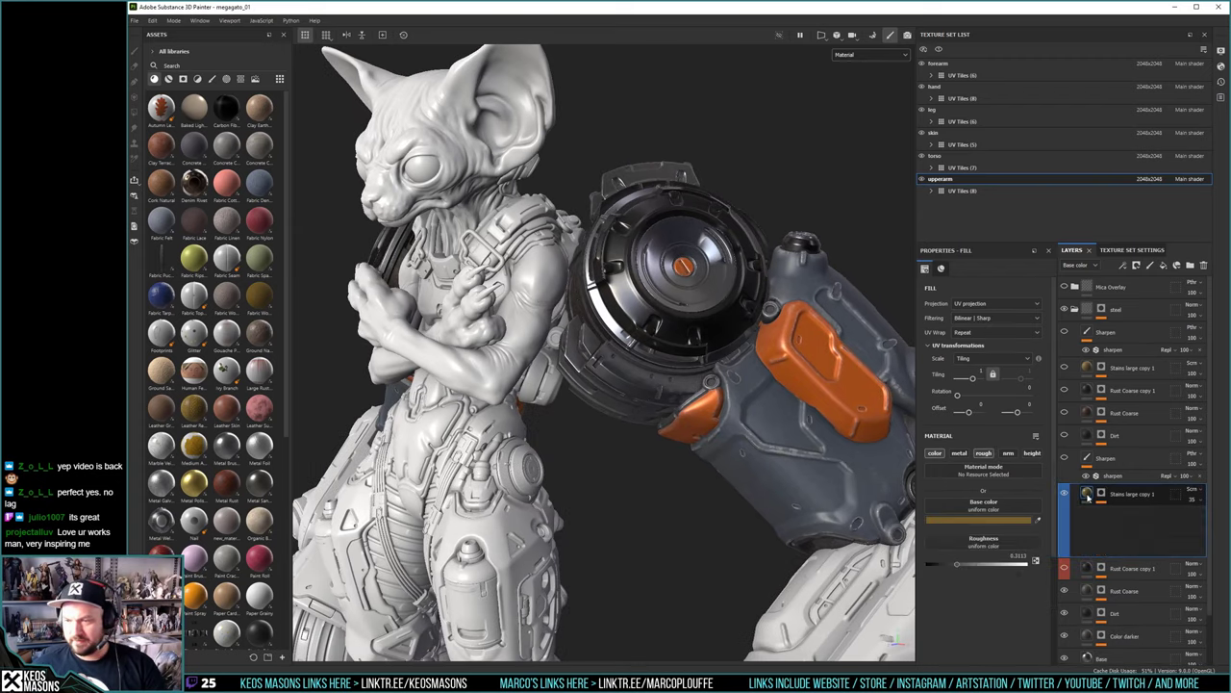
click(835, 55)
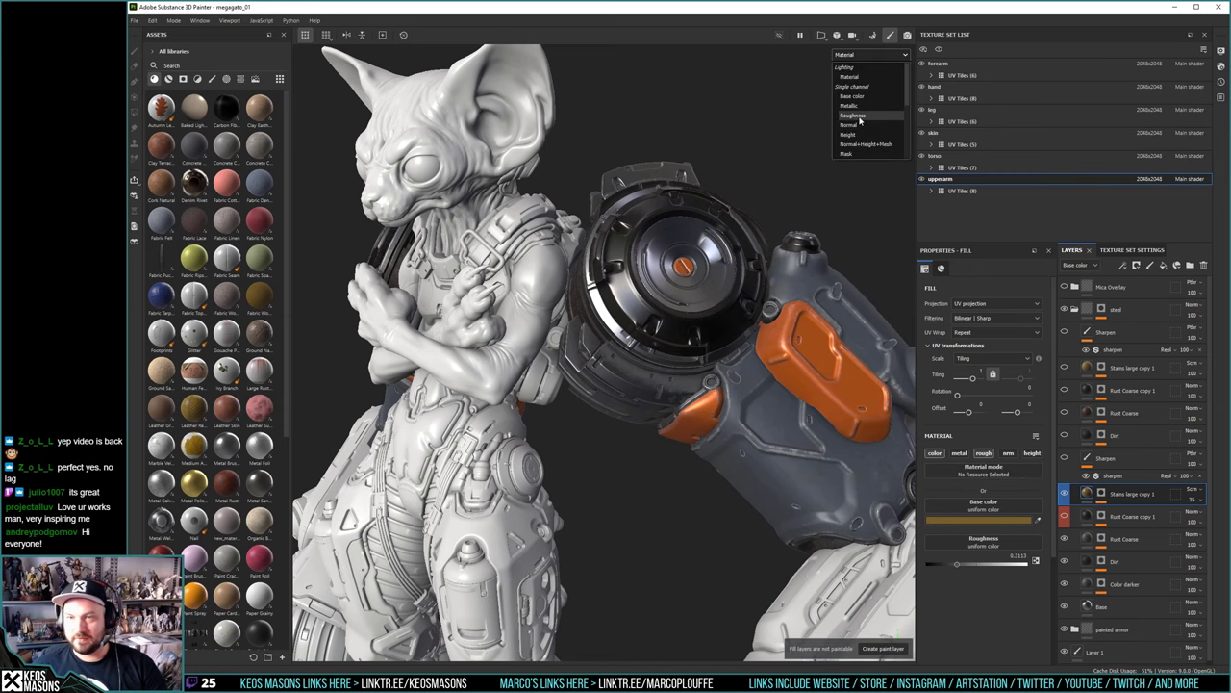
click(859, 117)
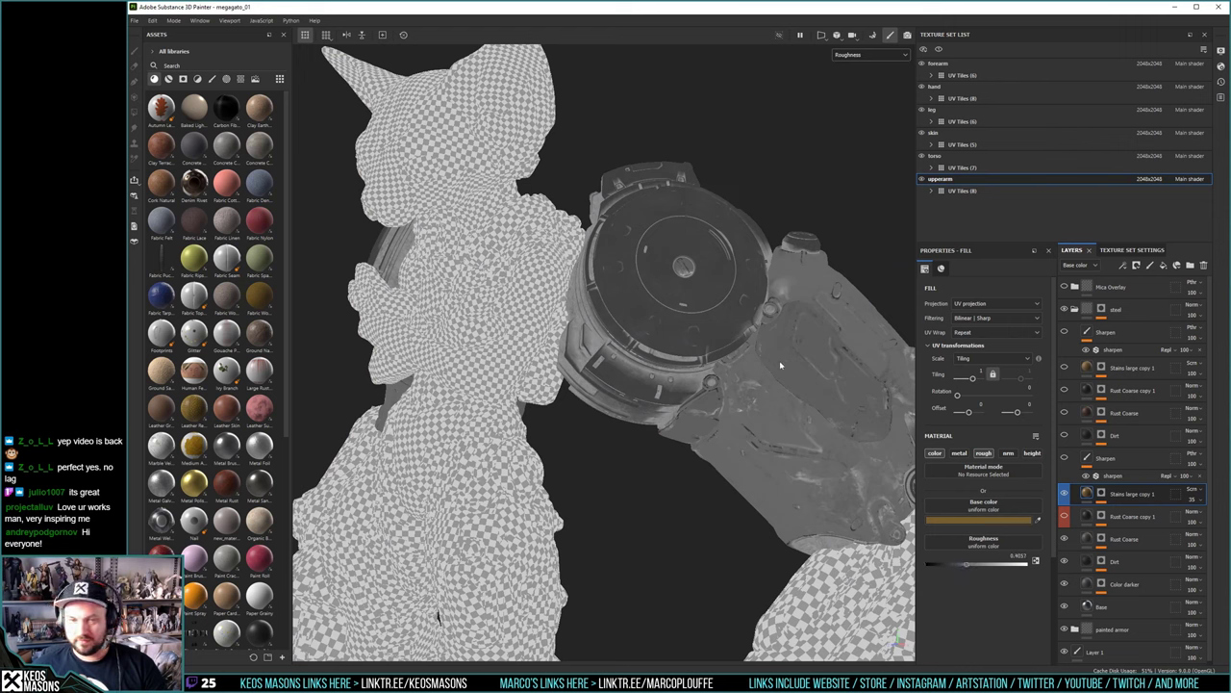
key(m)
mouse_move(803, 378)
alt+mouse_down()
mouse_move(645, 386)
mouse_move(640, 354)
mouse_move(660, 357)
mouse_move(625, 357)
mouse_move(651, 322)
alt+mouse_up()
shift+right_drag(664, 358, 645, 351)
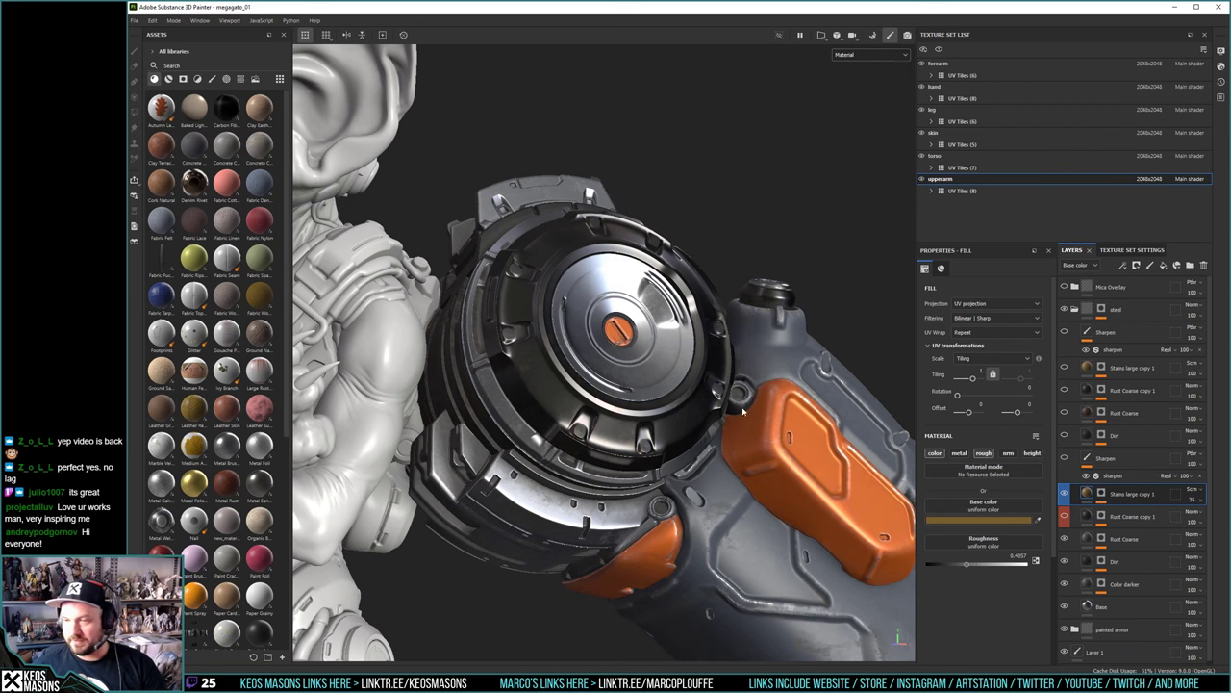
alt+drag(599, 454, 618, 440)
shift+right_drag(617, 440, 623, 441)
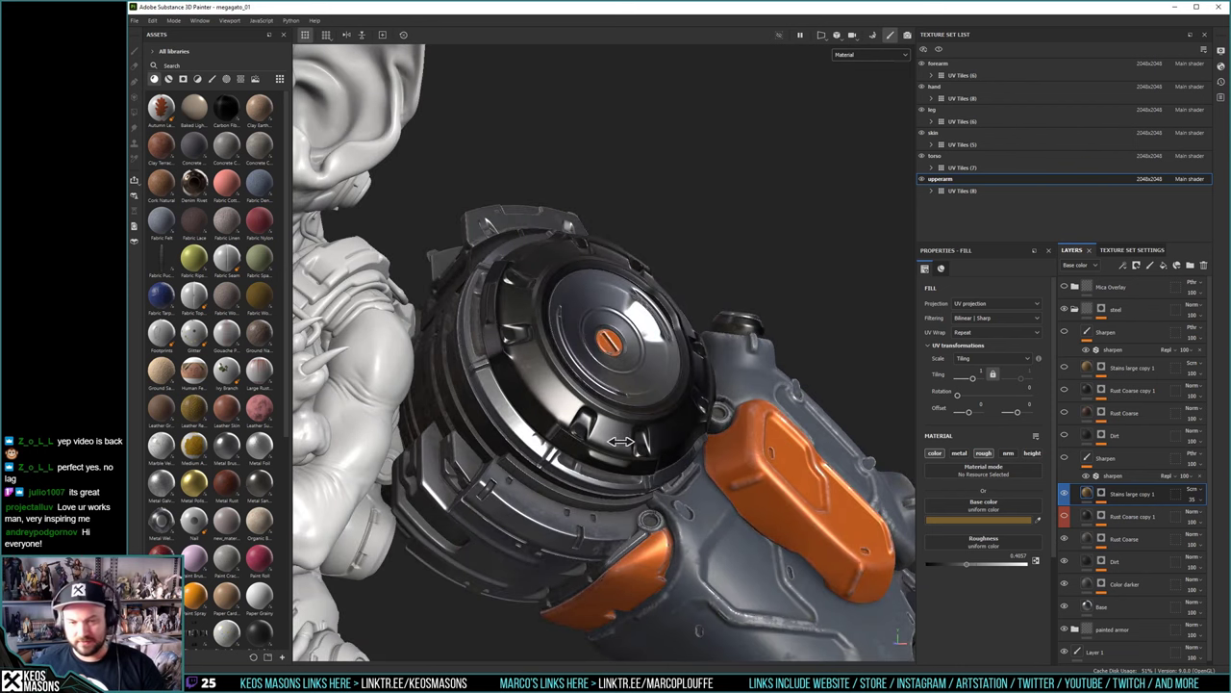
alt+drag(623, 444, 636, 459)
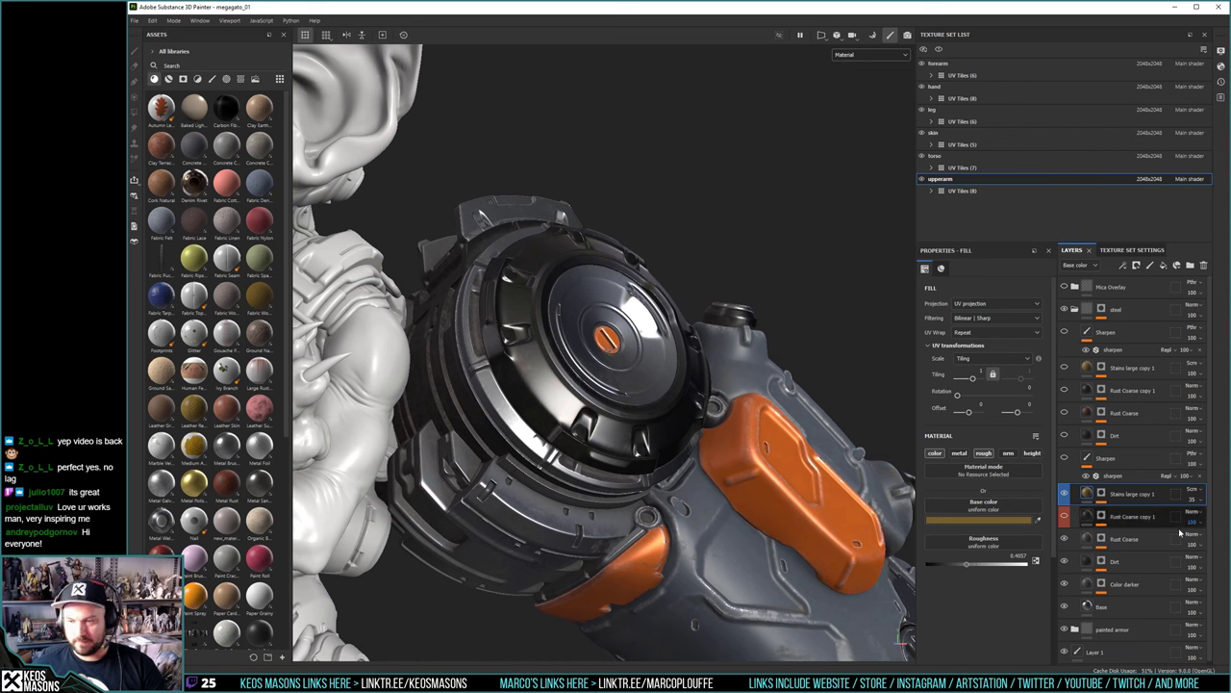
Check the effect of the Color darker and lower Dirt layers, and set the Dirt layer's base color to dark brown 443E35
click(1064, 584)
click(1064, 584)
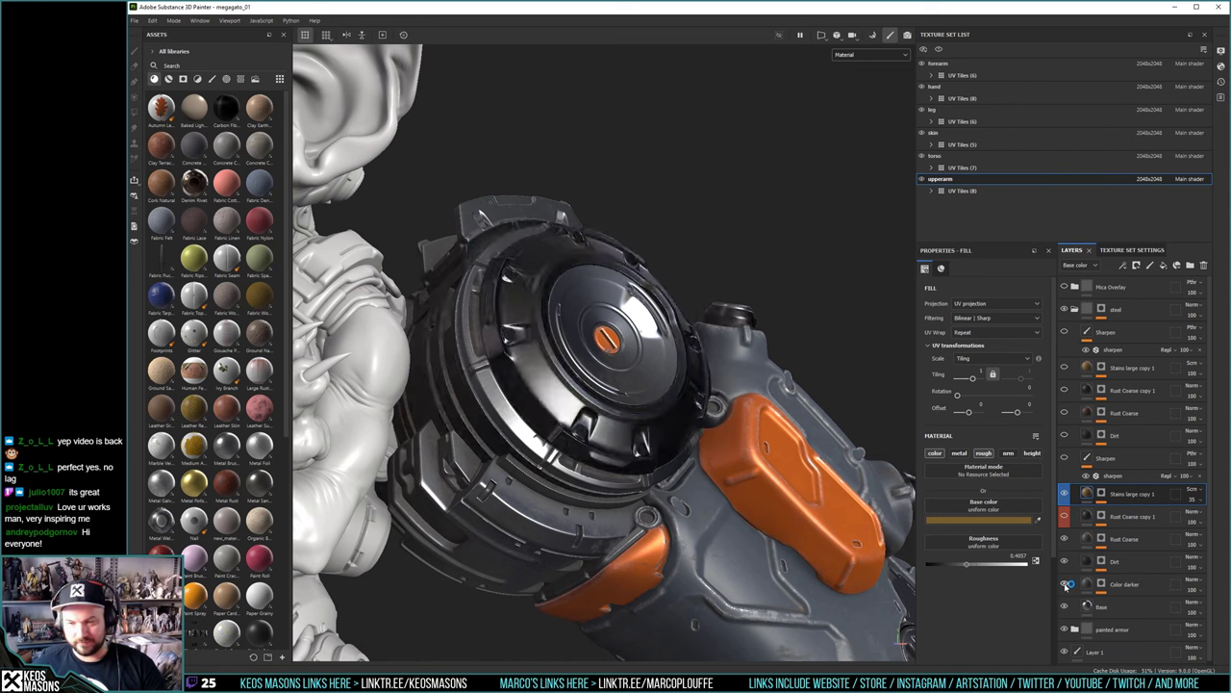
click(1064, 562)
click(1064, 562)
click(1087, 563)
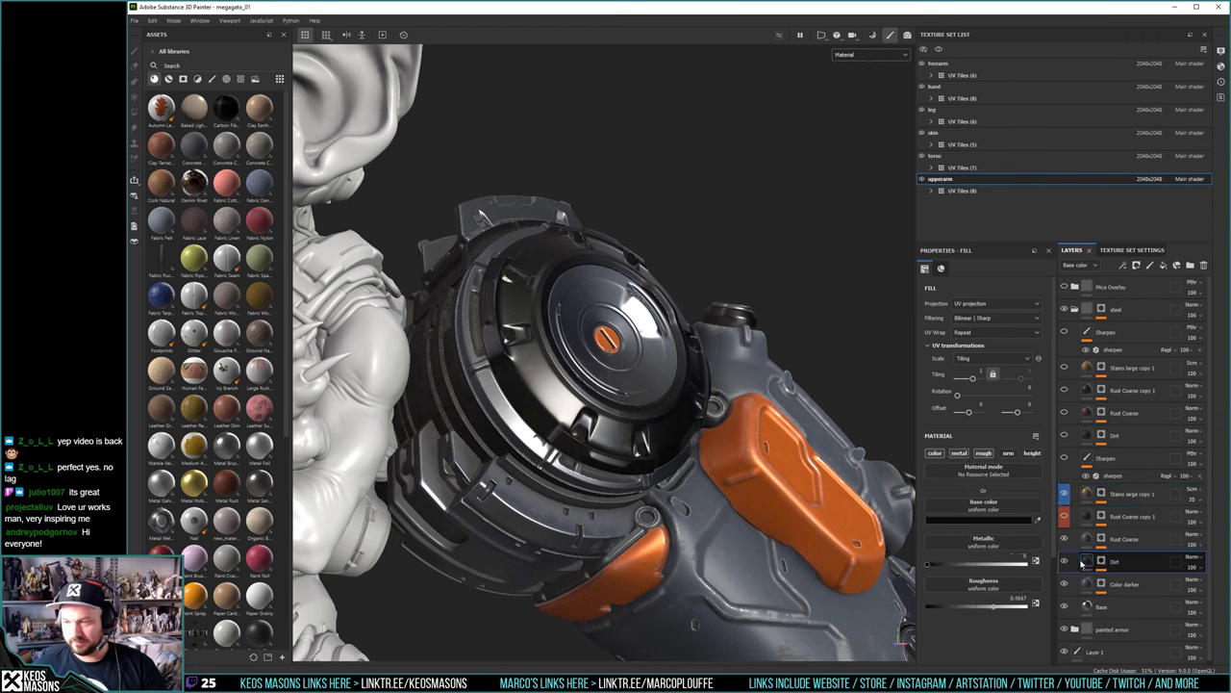
click(1008, 523)
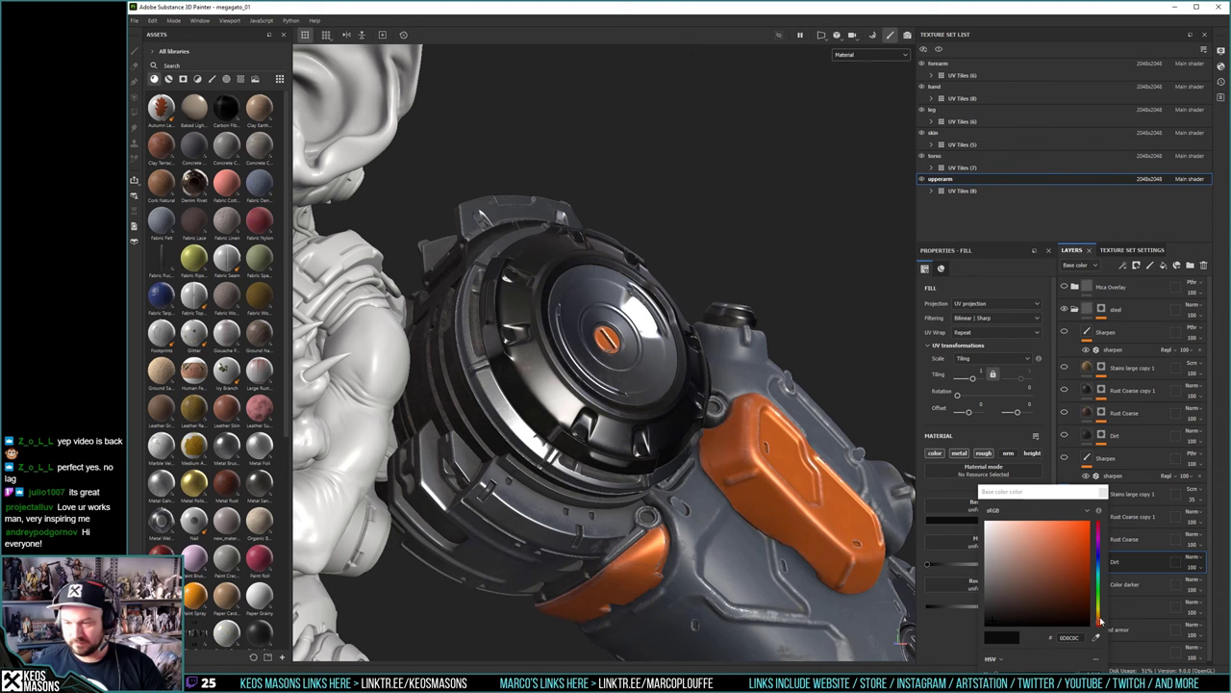
click(1100, 617)
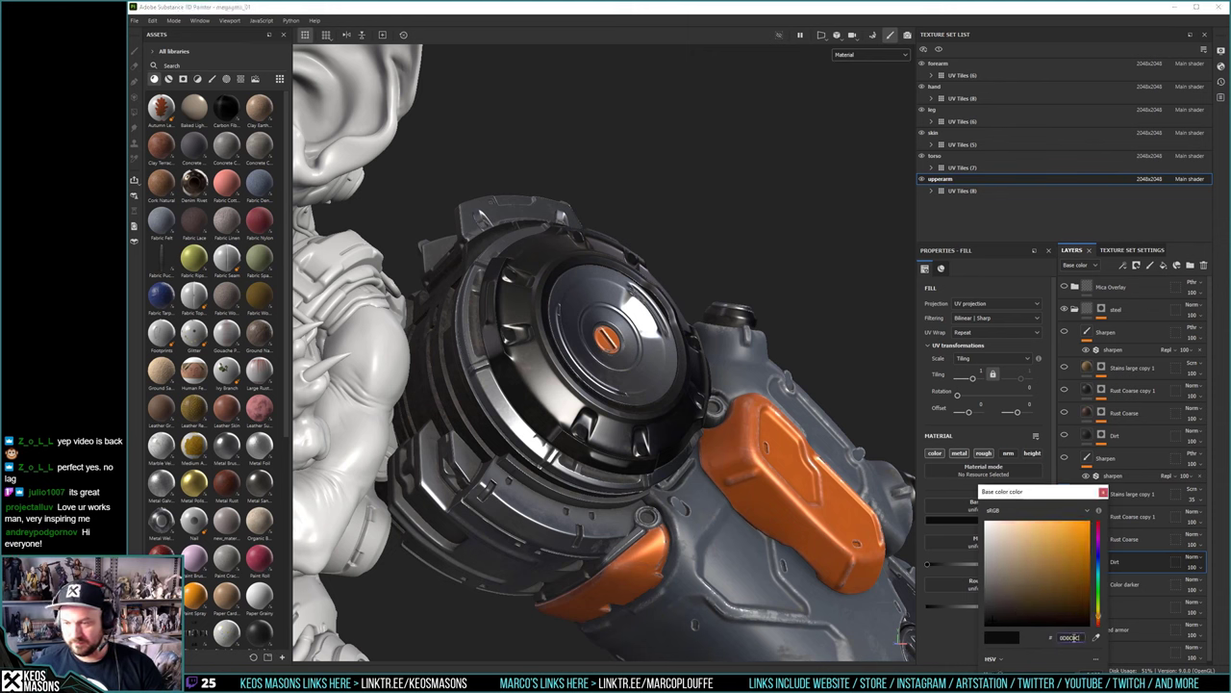
click(1002, 608)
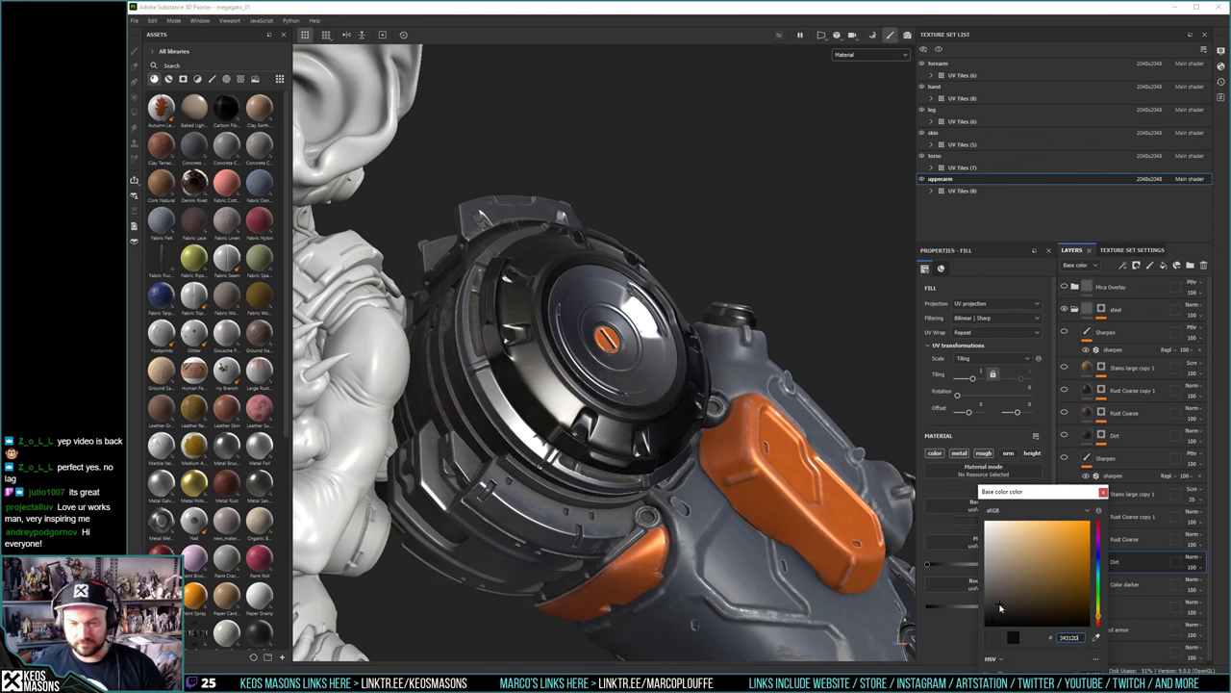
mouse_move(1029, 608)
mouse_down()
mouse_move(1066, 592)
mouse_move(1028, 591)
mouse_move(1006, 607)
mouse_move(1013, 598)
mouse_up()
alt+drag(617, 511, 717, 522)
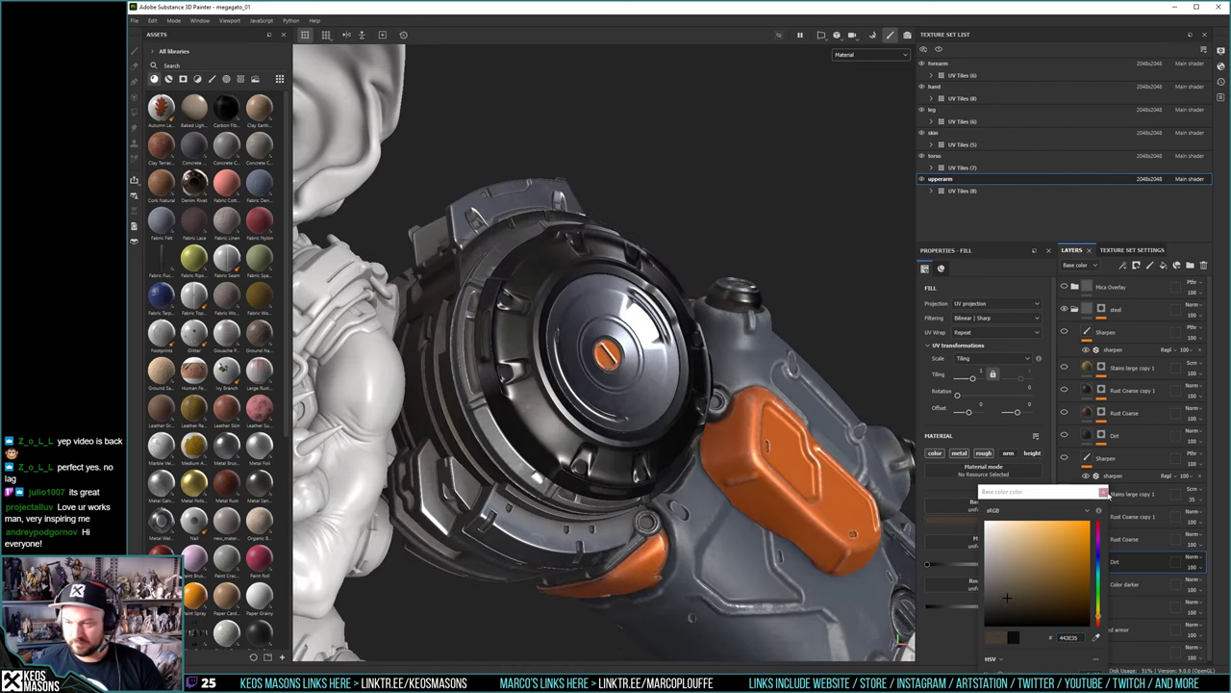
click(1103, 492)
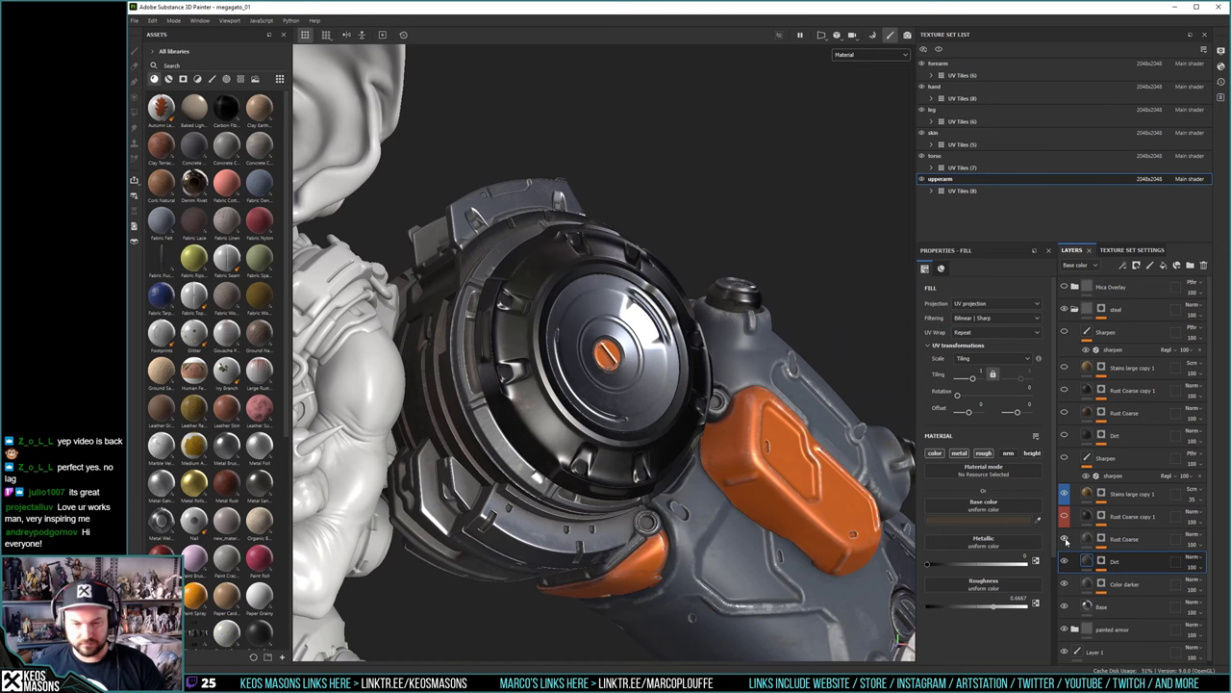
Darken the base color of the Color darker fill layer to grey 404040 after checking the lower Rust Coarse layer's settings
click(1088, 539)
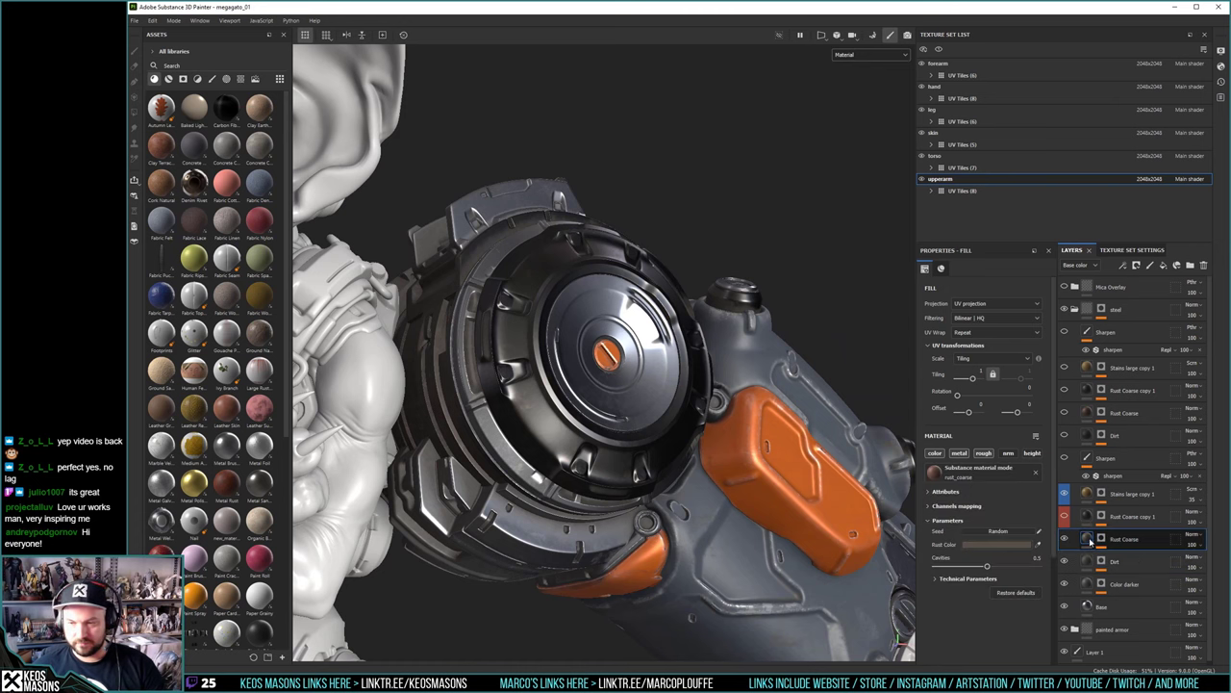
alt+drag(623, 501, 589, 445)
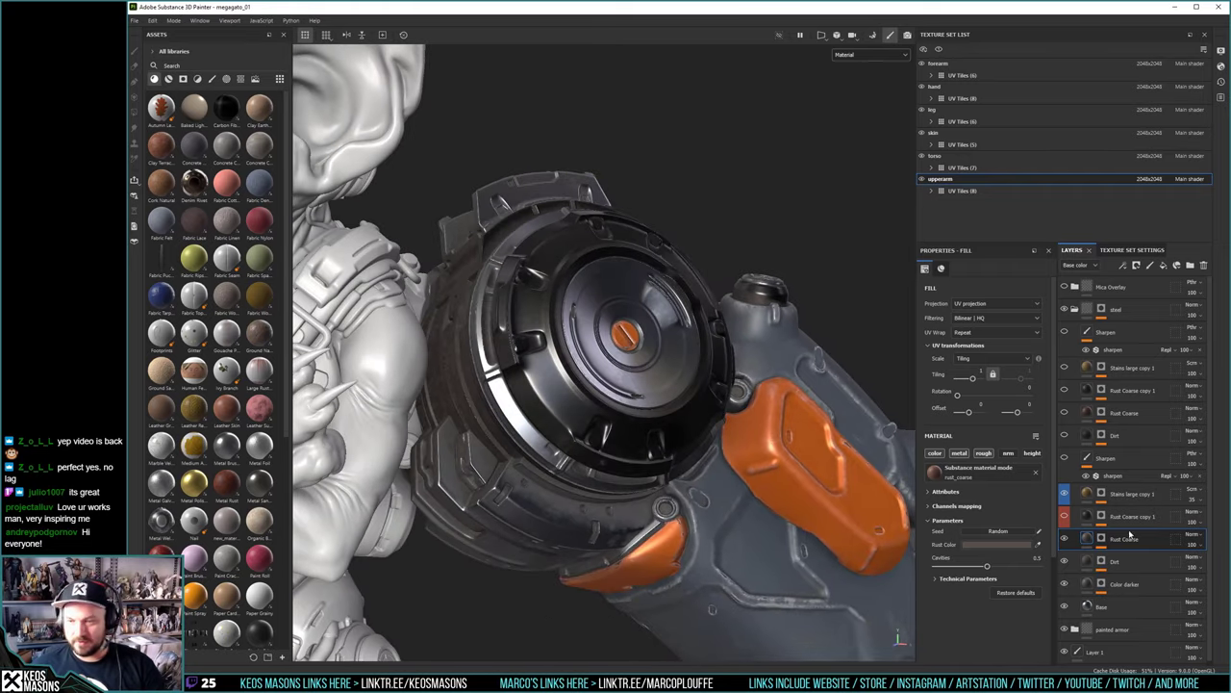
click(1085, 584)
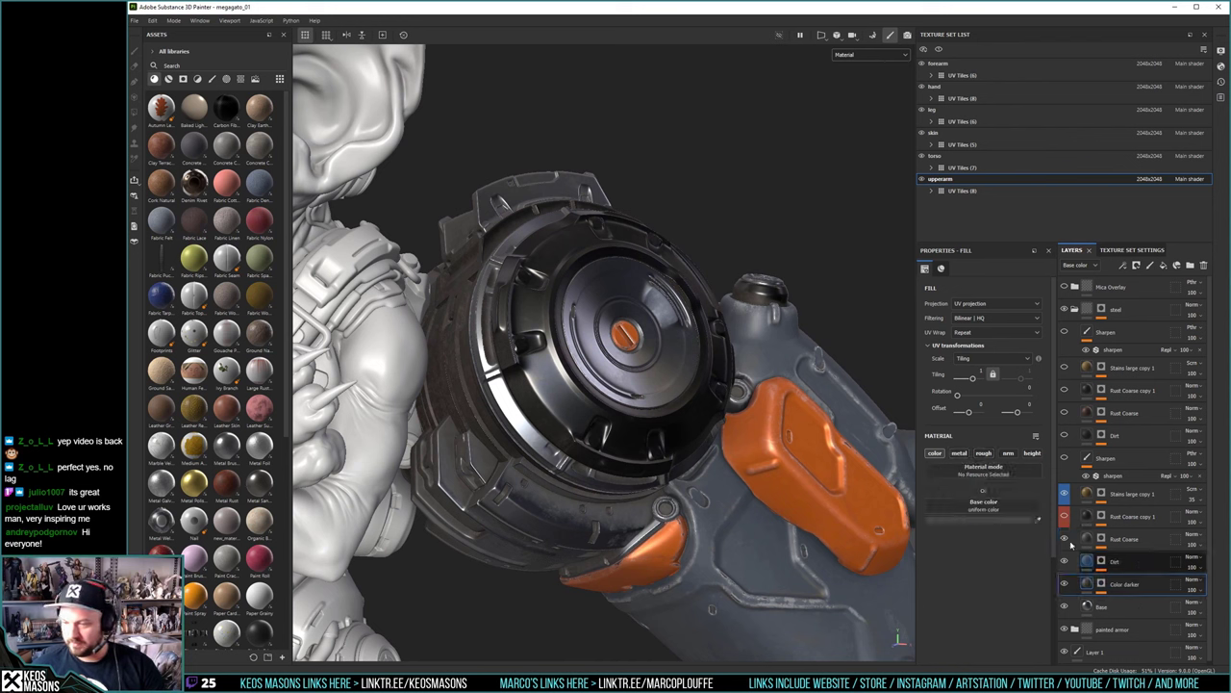
click(995, 525)
drag(987, 602, 969, 600)
mouse_move(681, 451)
alt+mouse_down()
mouse_move(720, 437)
mouse_move(666, 456)
alt+mouse_up()
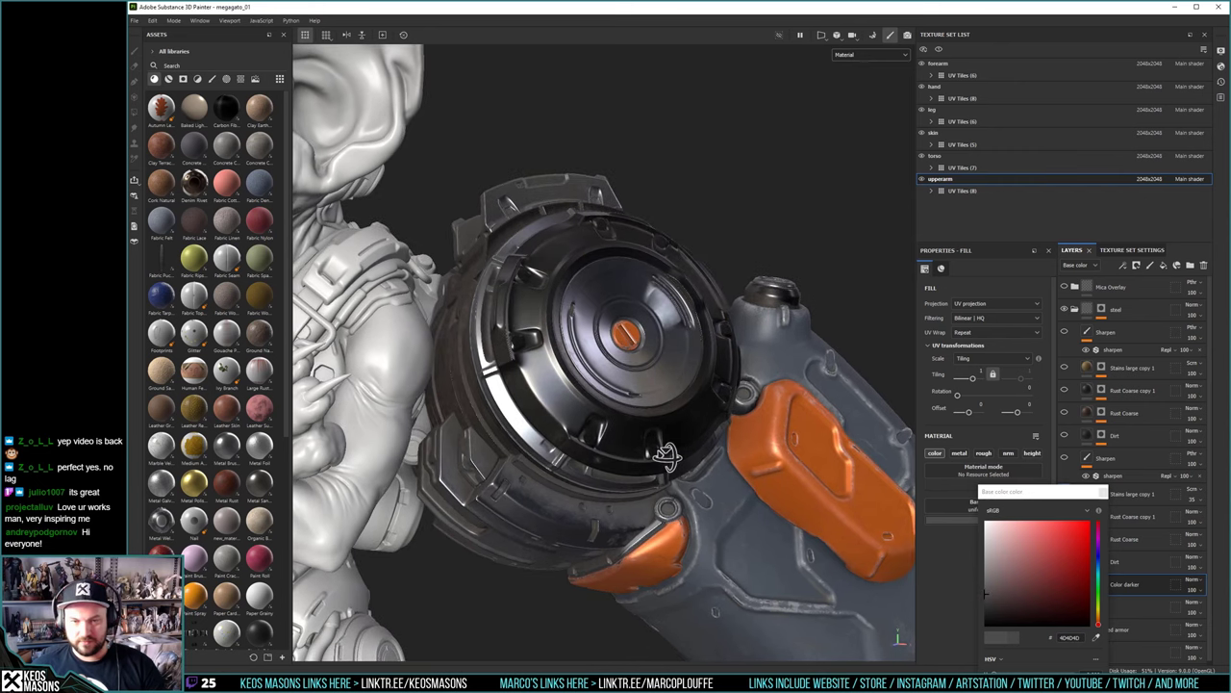
click(1104, 492)
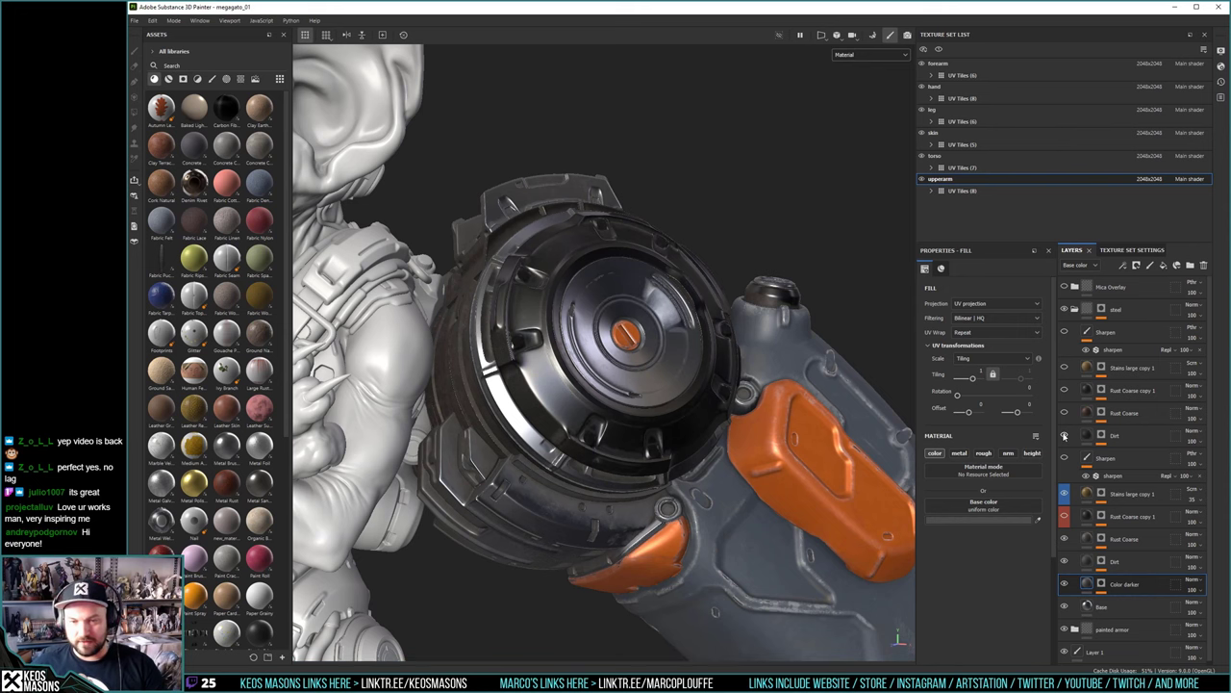
View the upper Dirt layer's mask and adjust its Levels, lowering the black point to 0 and shifting the midpoint to about 0.6
alt+drag(731, 363, 679, 365)
alt+click(1102, 435)
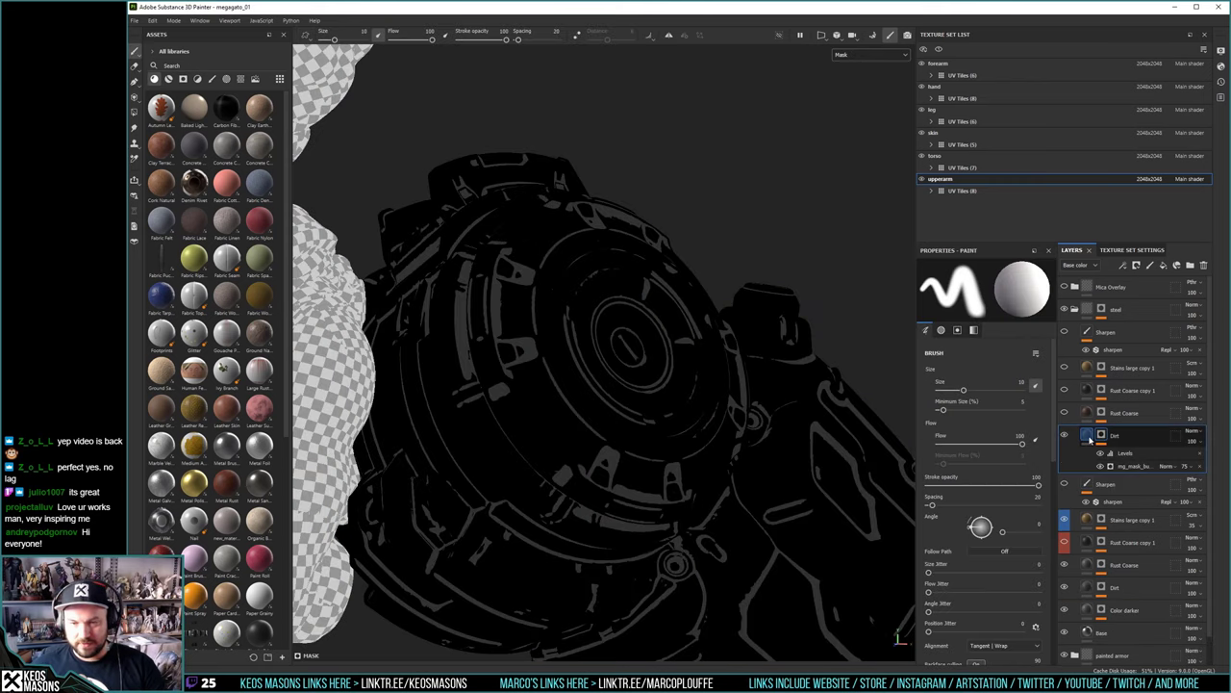
click(1088, 435)
alt+drag(644, 443, 500, 438)
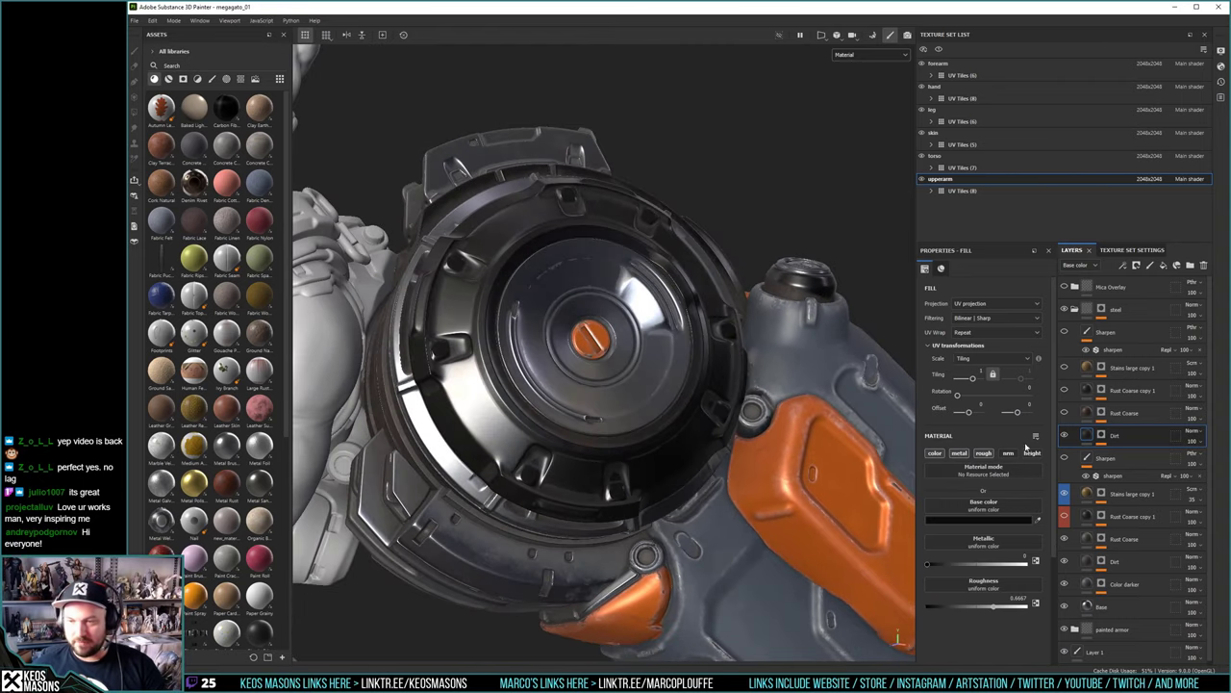
alt+click(1101, 435)
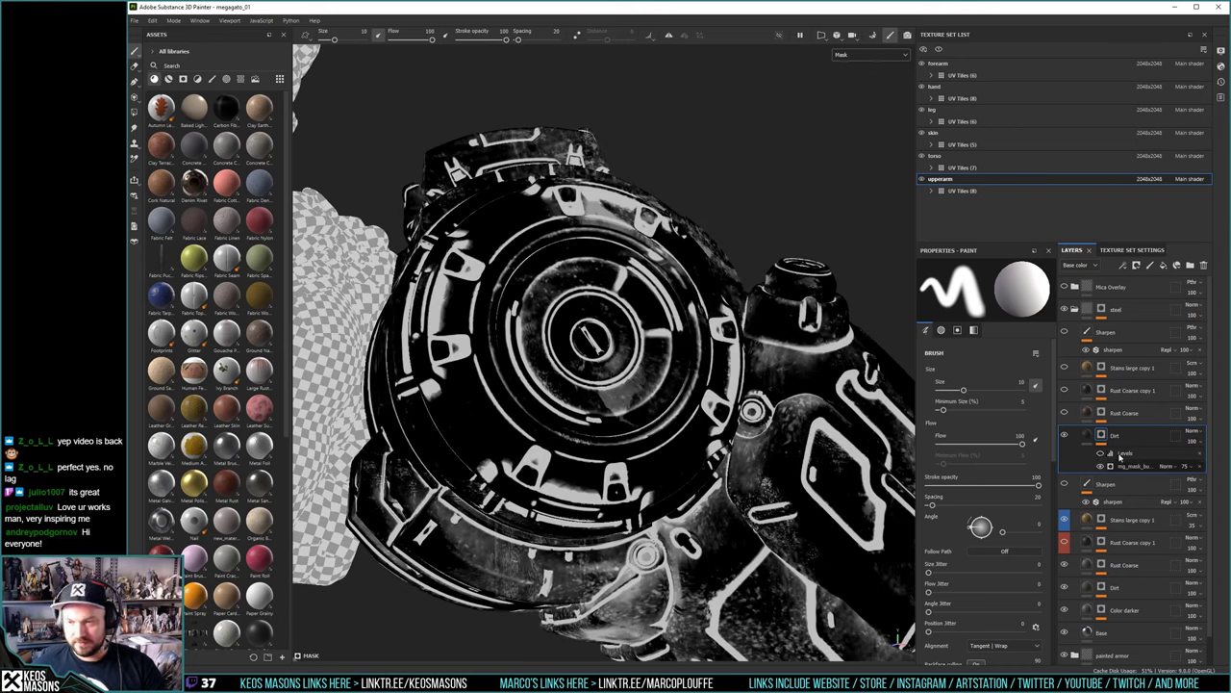
click(1100, 454)
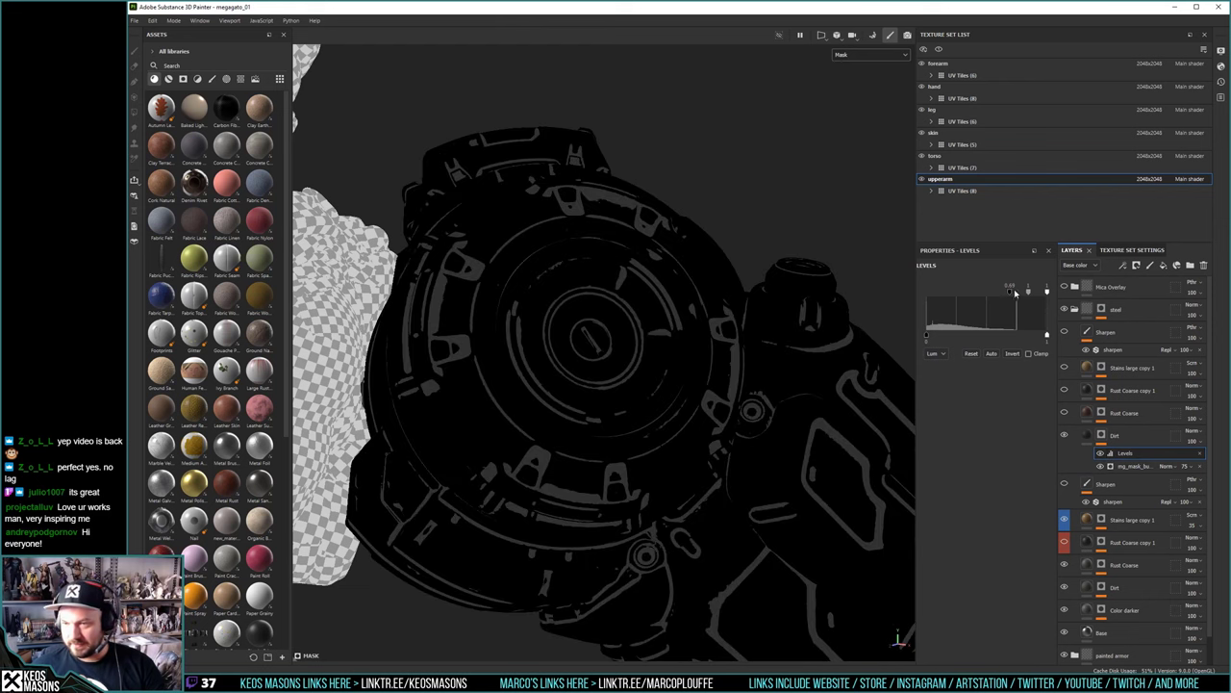
drag(1015, 292, 907, 293)
drag(983, 294, 1075, 279)
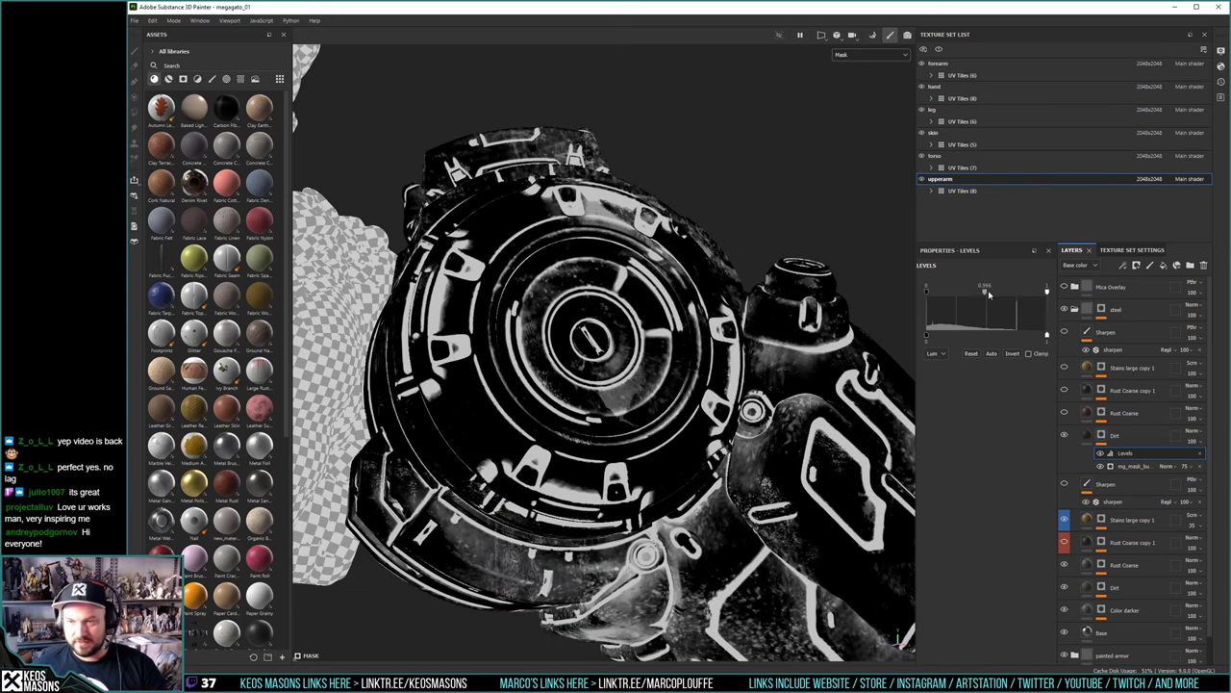
drag(984, 294, 961, 296)
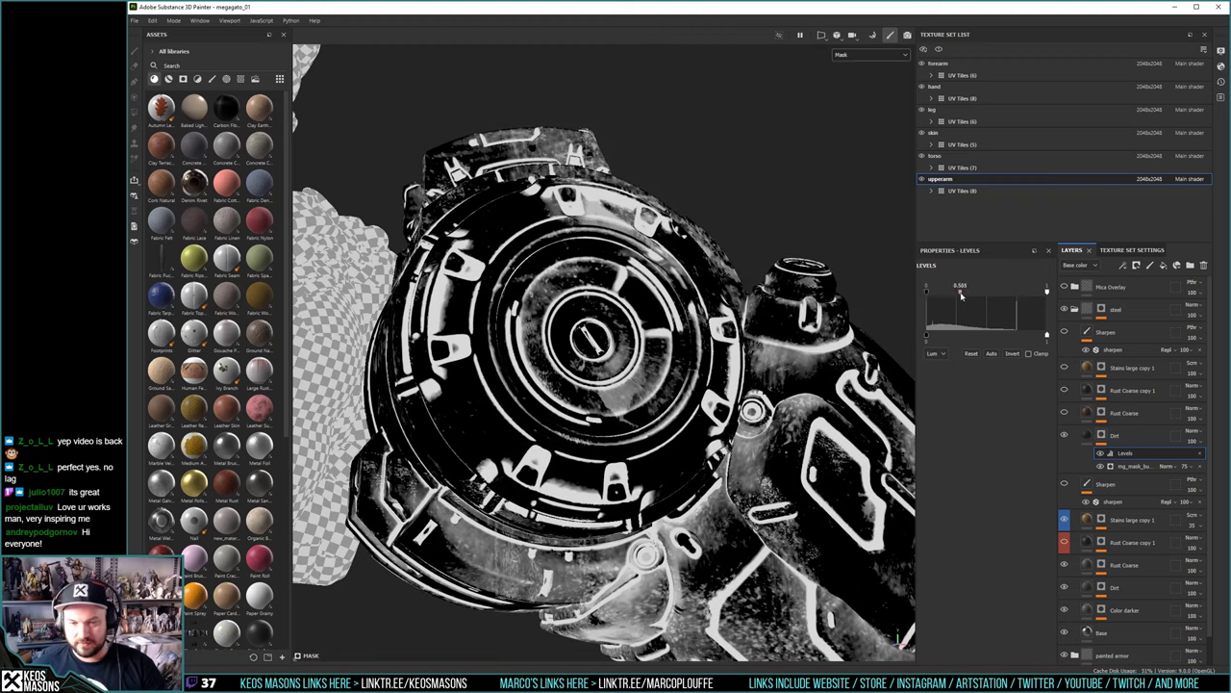
Return to the material view and compare the shoulder armour with and without the upper Dirt layer
click(1076, 444)
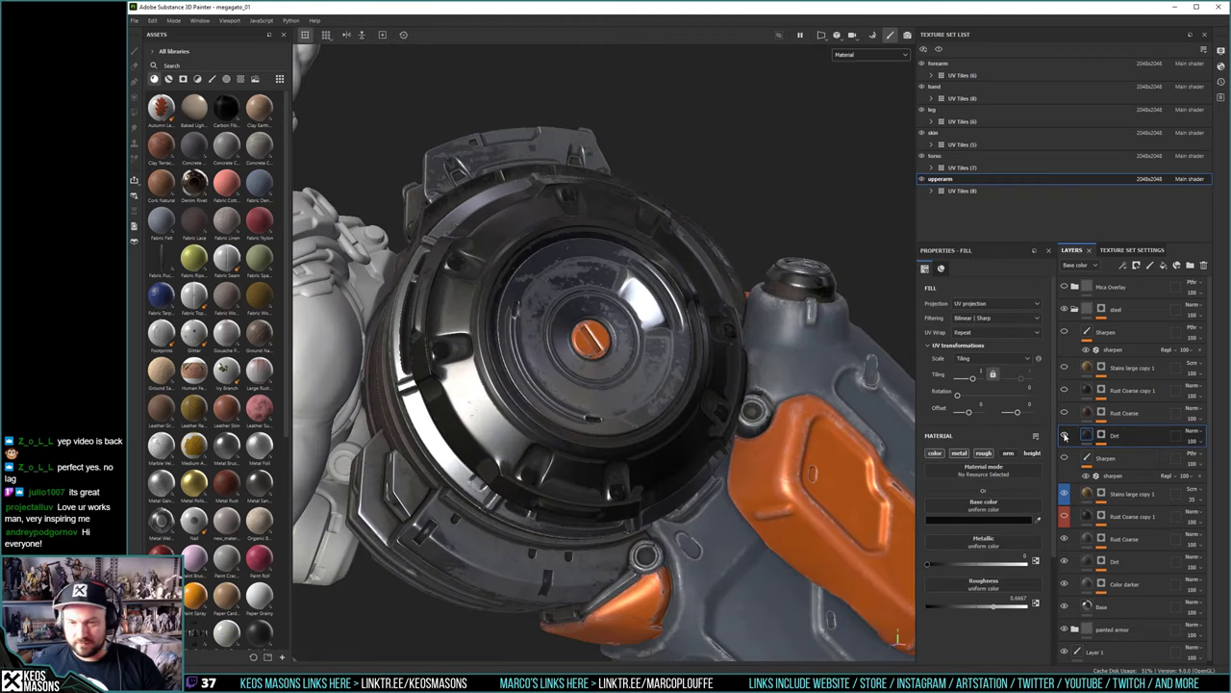
click(1066, 437)
click(1065, 436)
click(1065, 437)
click(1065, 437)
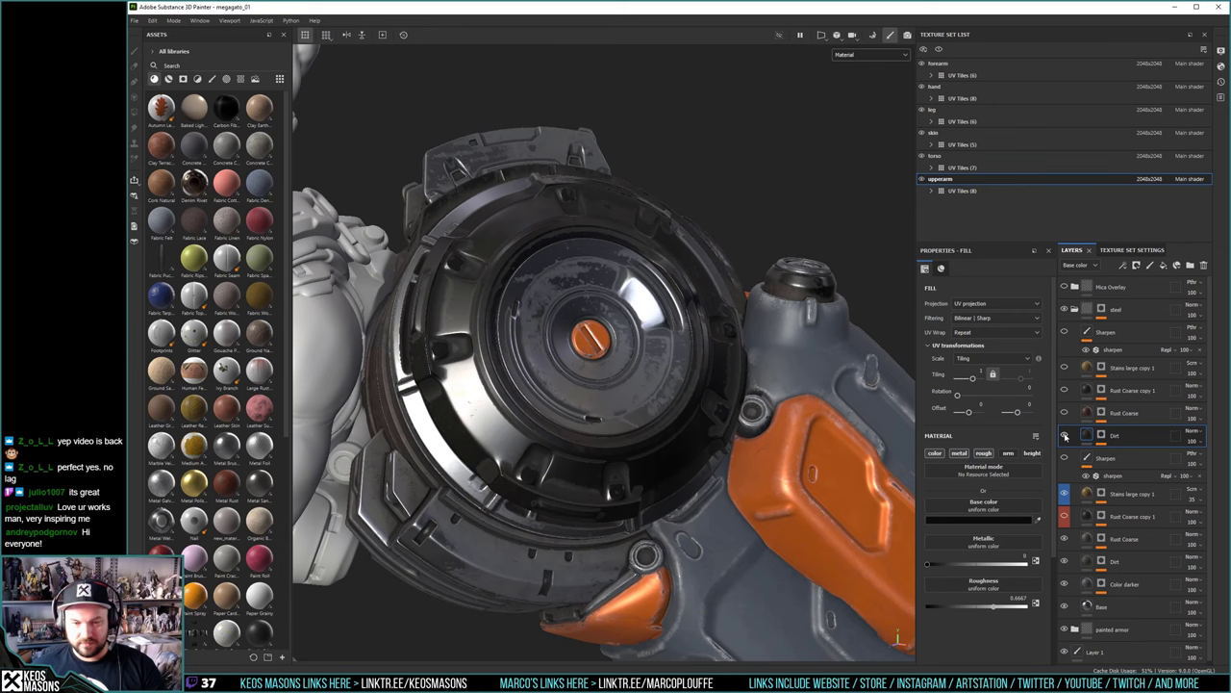
click(1065, 436)
click(1065, 436)
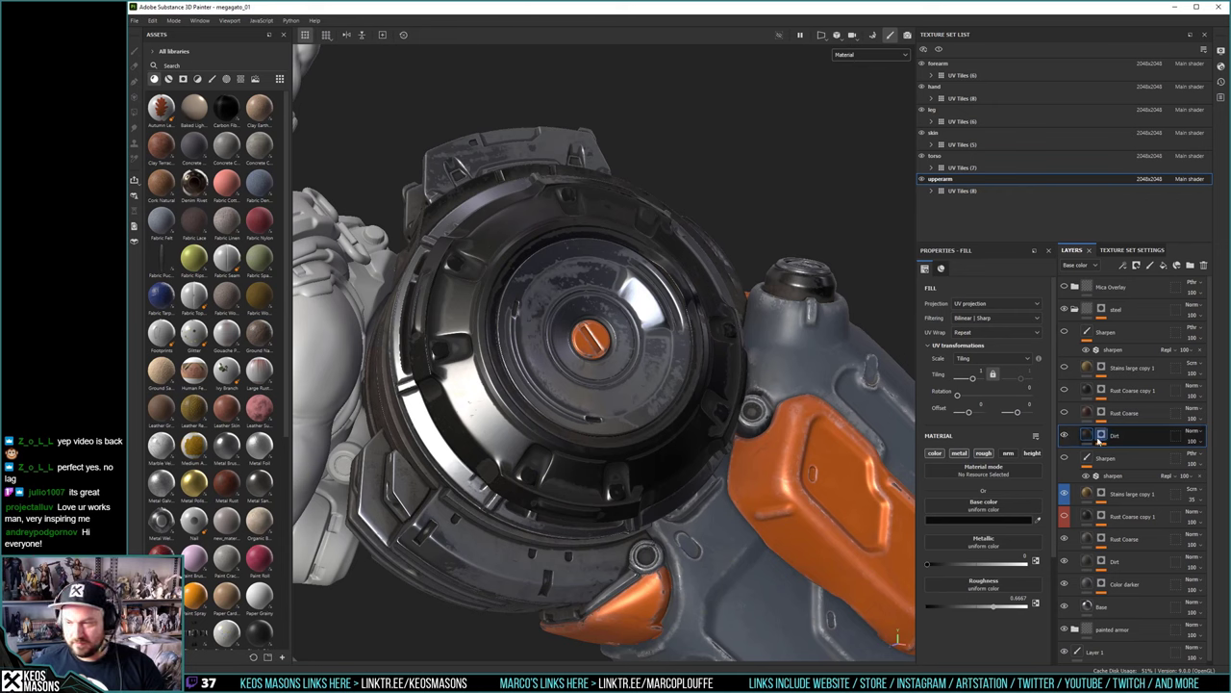
Display the upper Dirt layer's mask and remove its Levels effect, keeping only the mask builder generator
click(1102, 438)
alt+click(1124, 466)
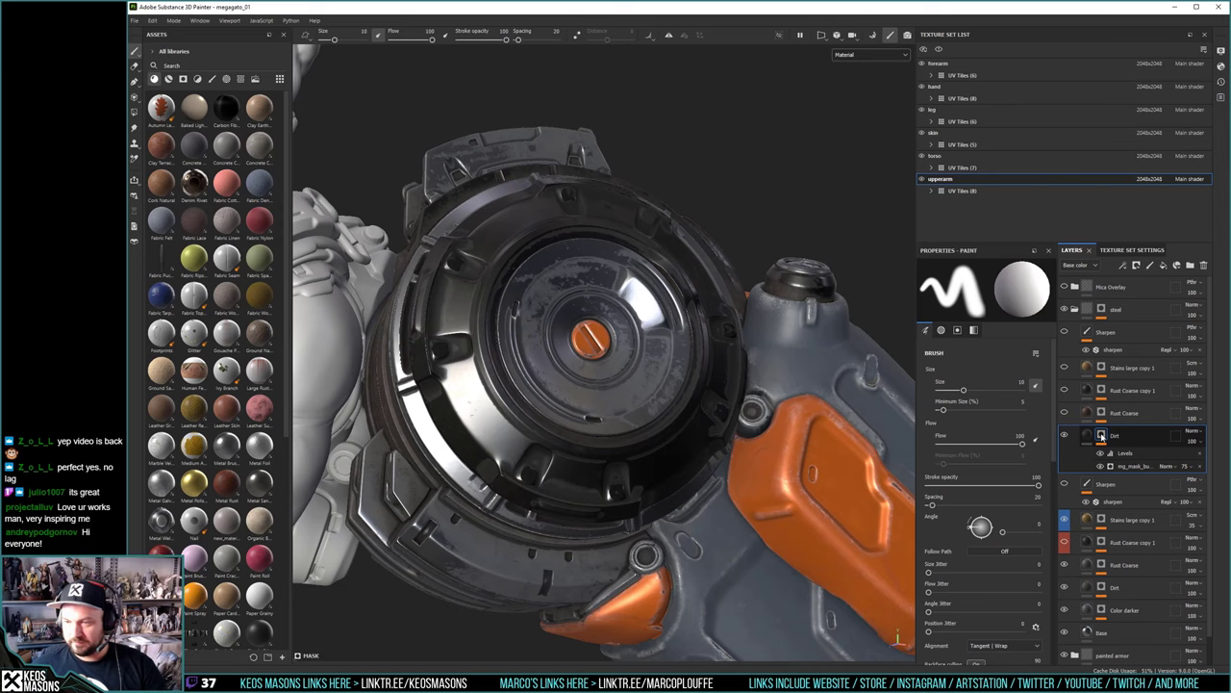
click(1133, 468)
click(1125, 454)
click(1100, 453)
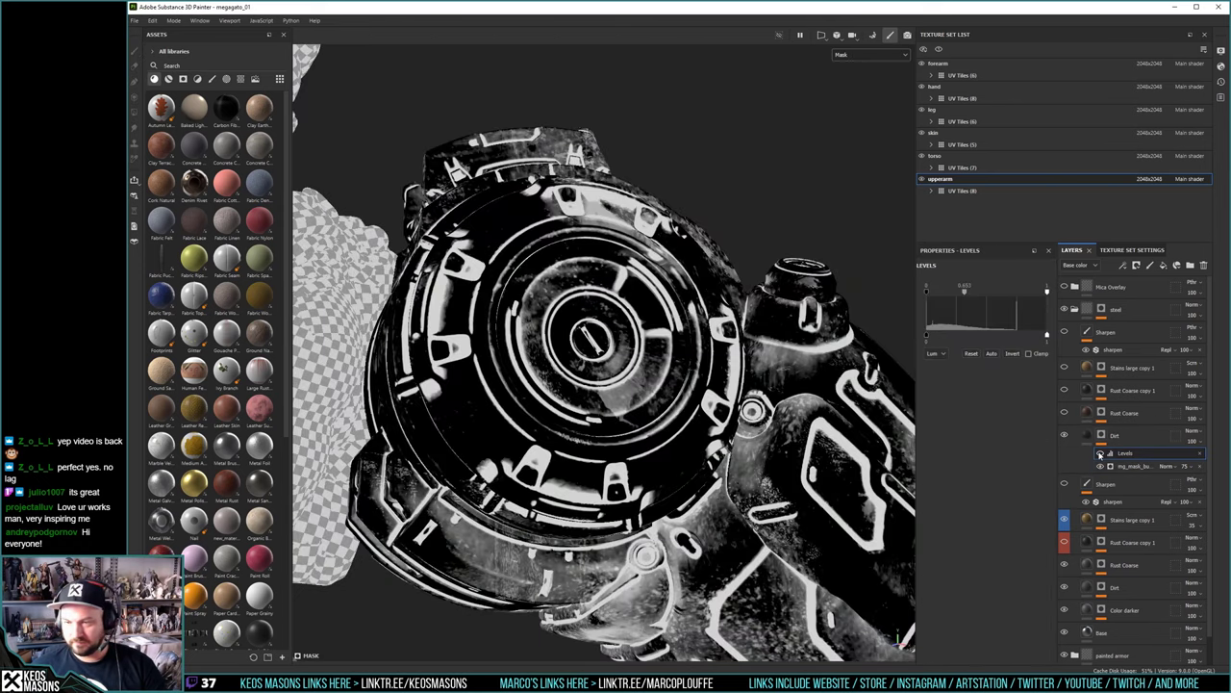
click(1200, 454)
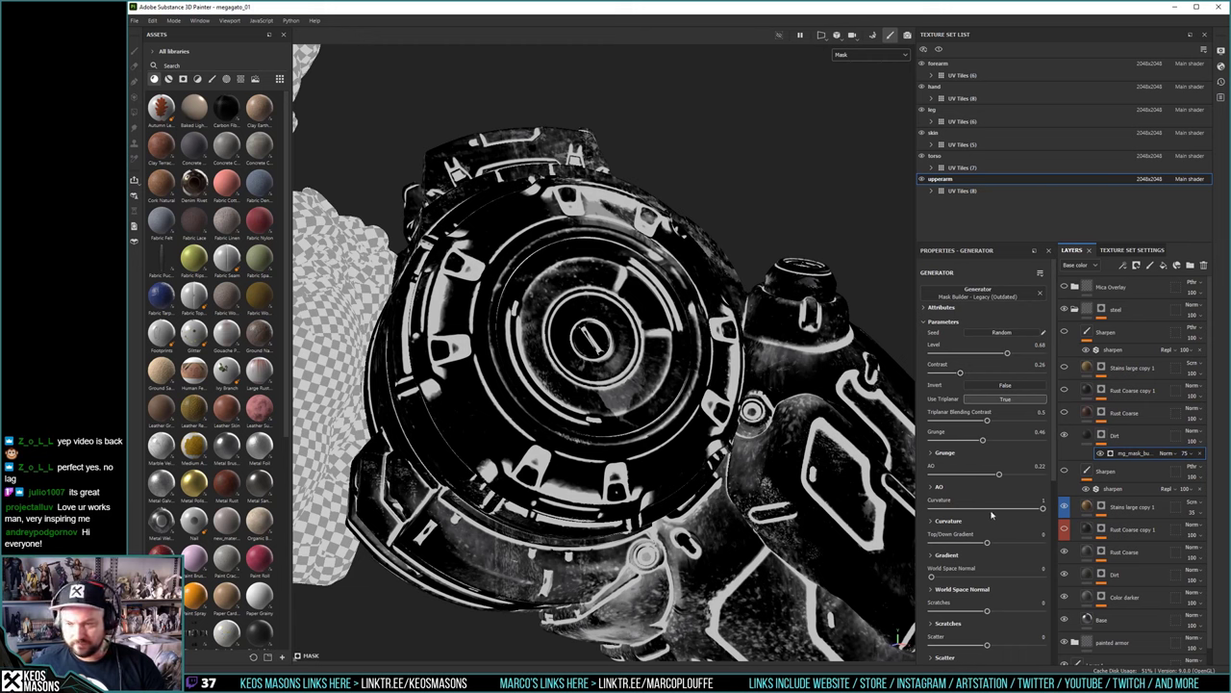
Set the curvature Concave Range of the upper Dirt layer's mask builder generator to 0.85
scroll(946, 532, down, 3)
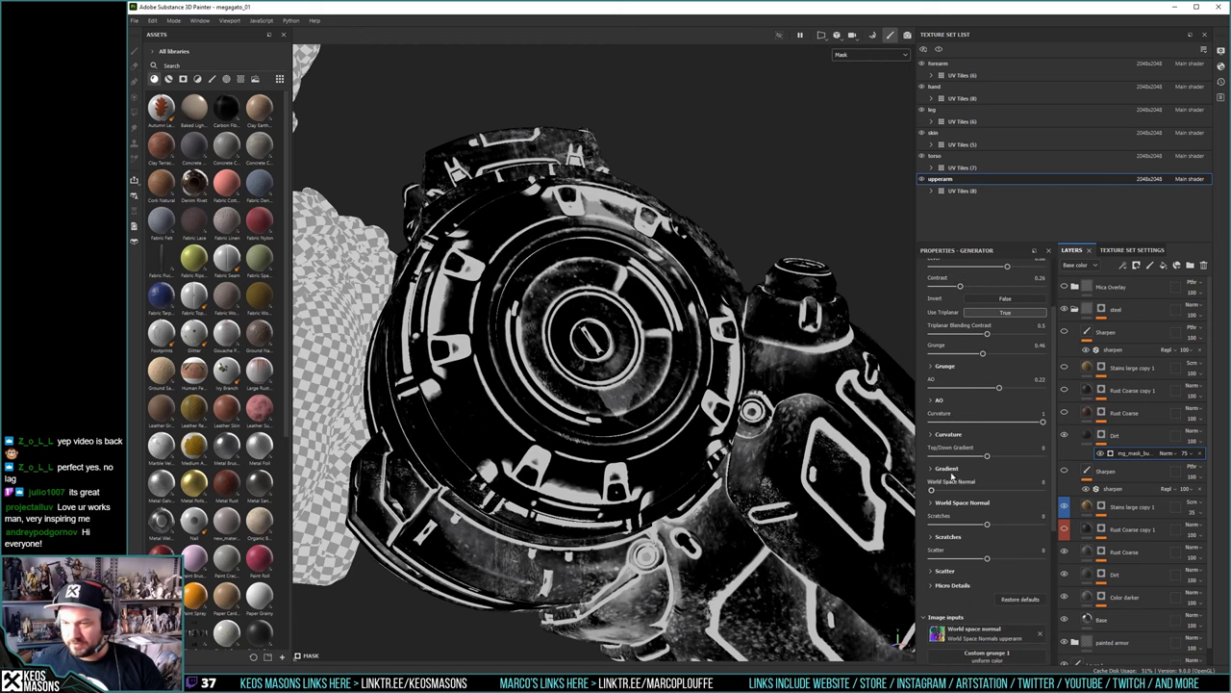
click(944, 434)
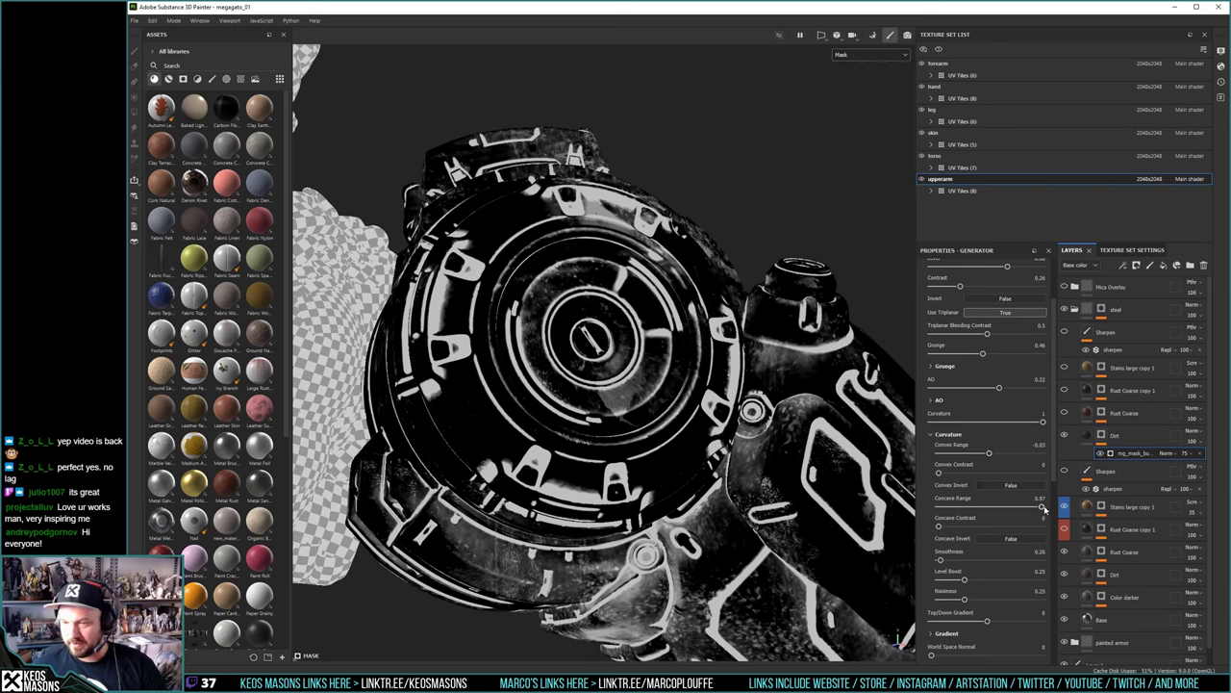
mouse_move(995, 508)
mouse_down()
mouse_move(968, 506)
mouse_move(1004, 508)
mouse_up()
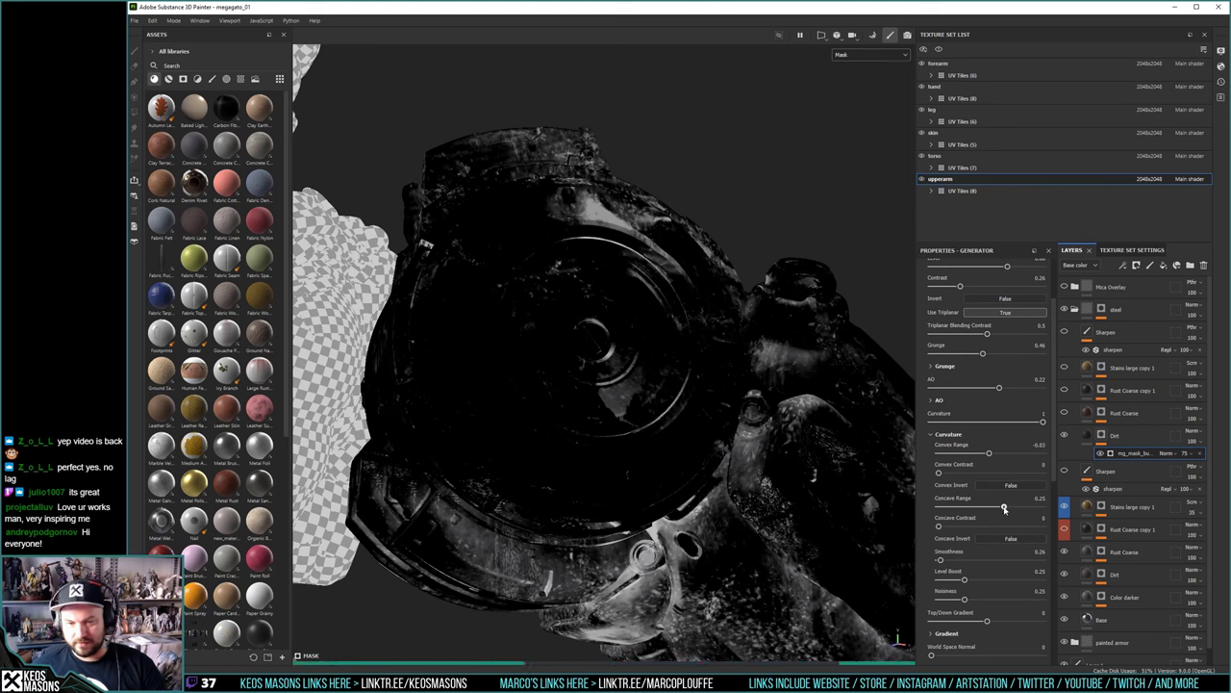
drag(1004, 509, 1035, 512)
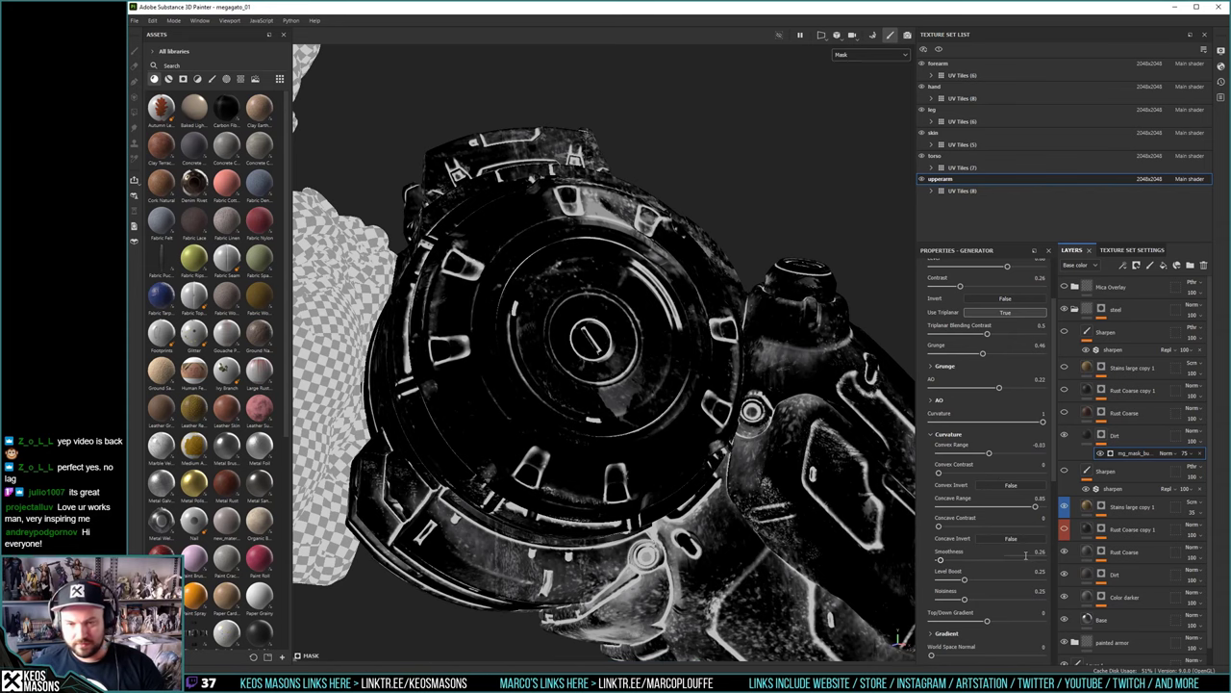
Compare the shoulder armour with and without the upper Dirt layer in material view from several angles, and leave the layer hidden
click(1087, 435)
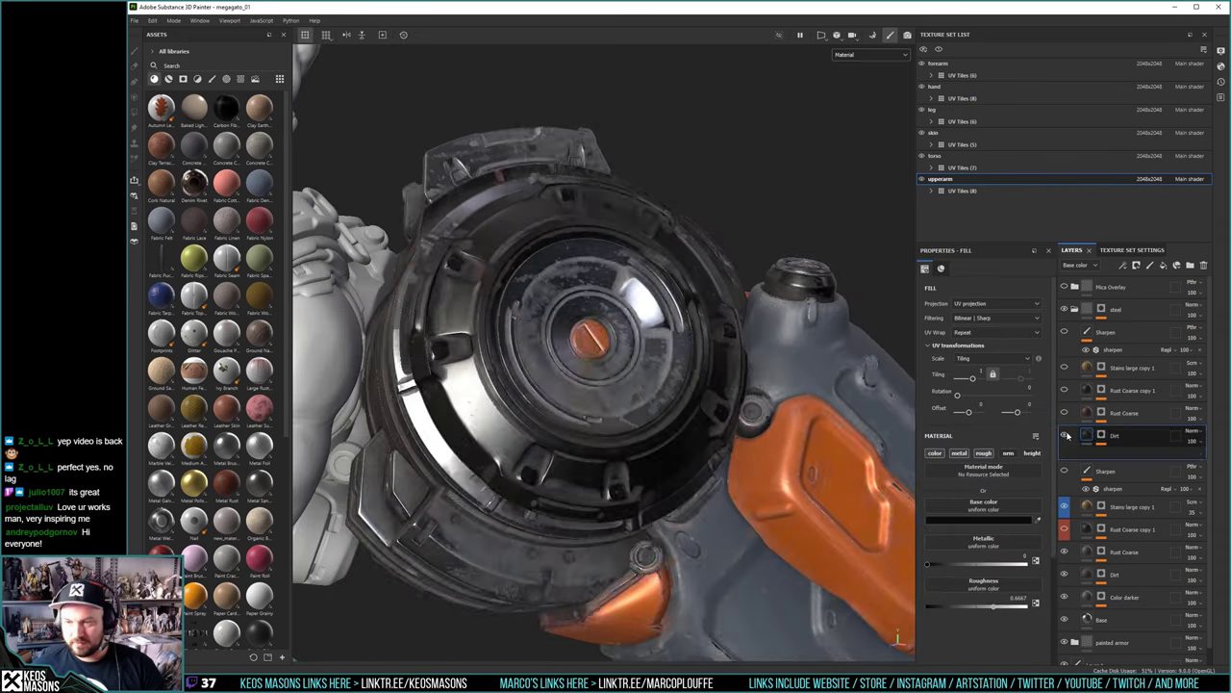
click(1064, 436)
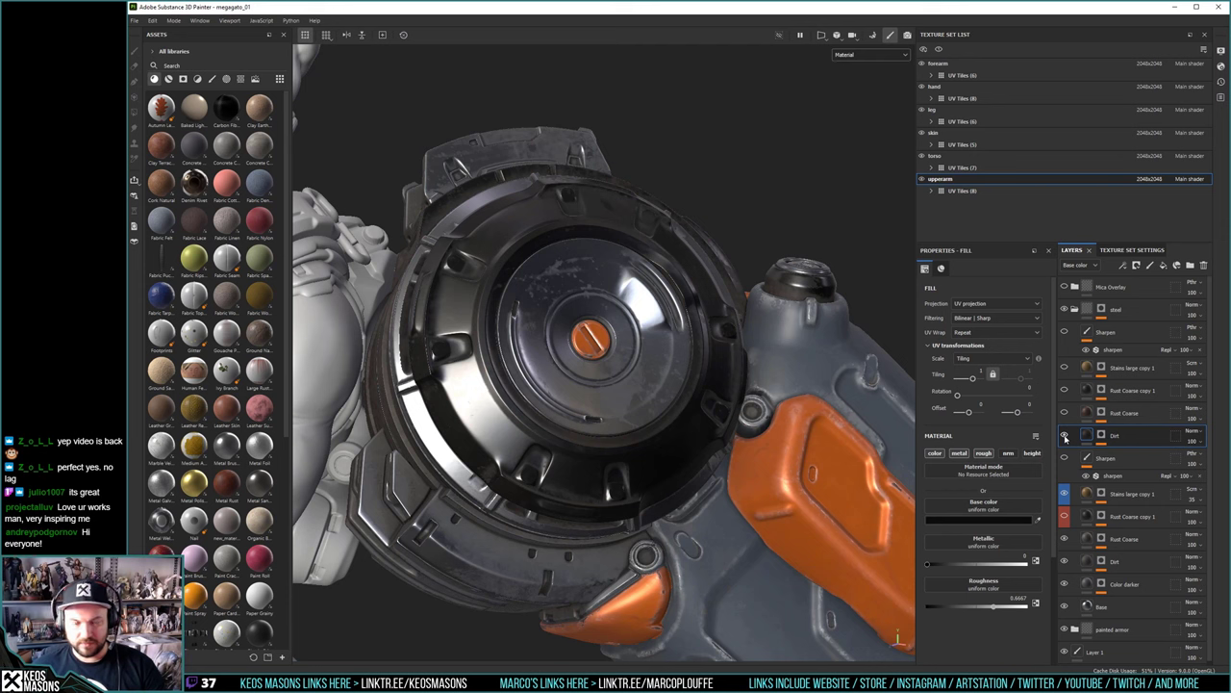
click(1065, 438)
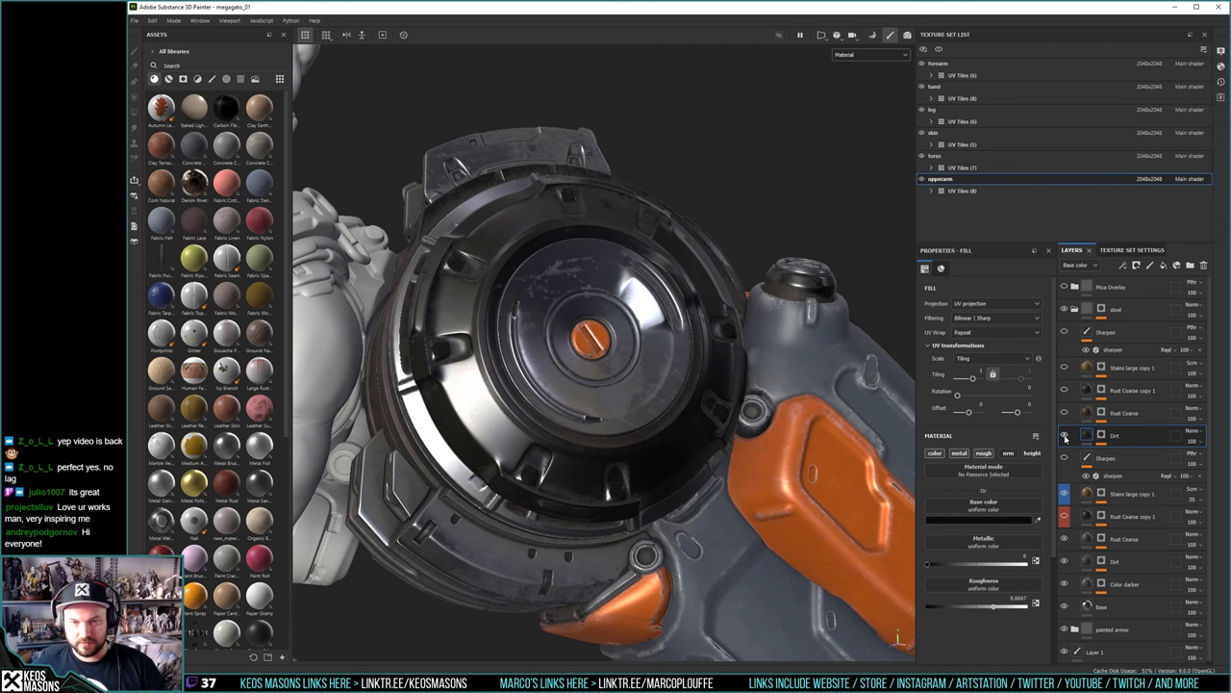
click(1065, 438)
click(1064, 436)
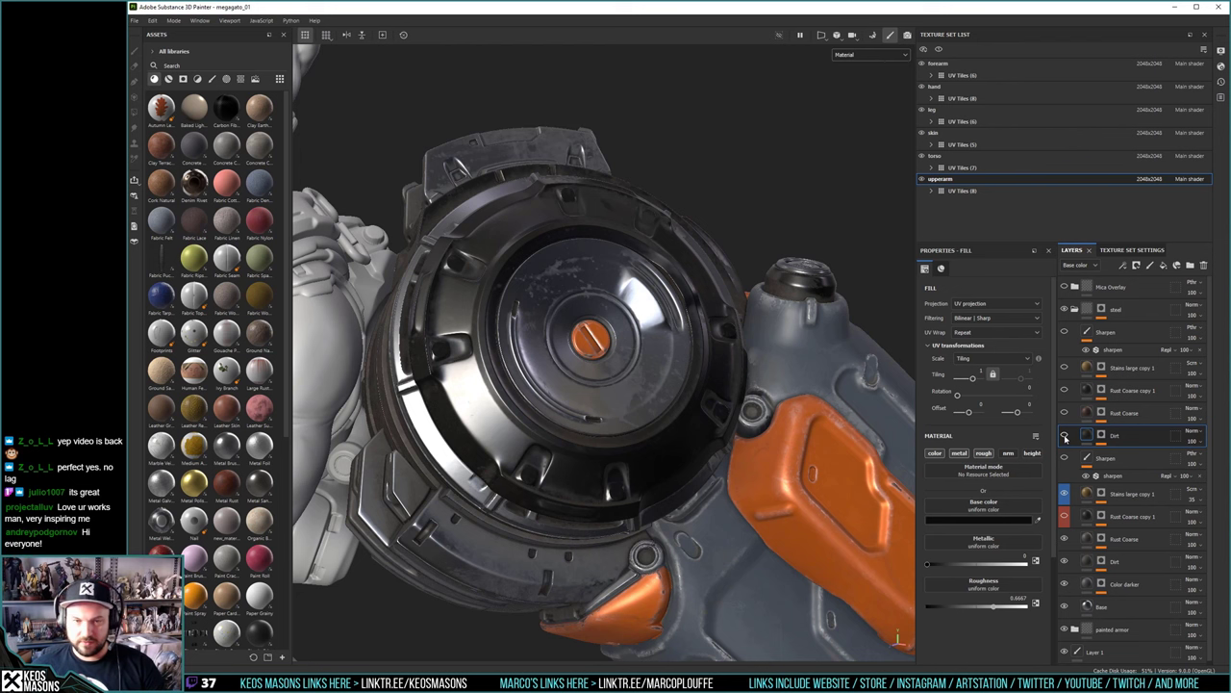
click(1065, 436)
click(1064, 436)
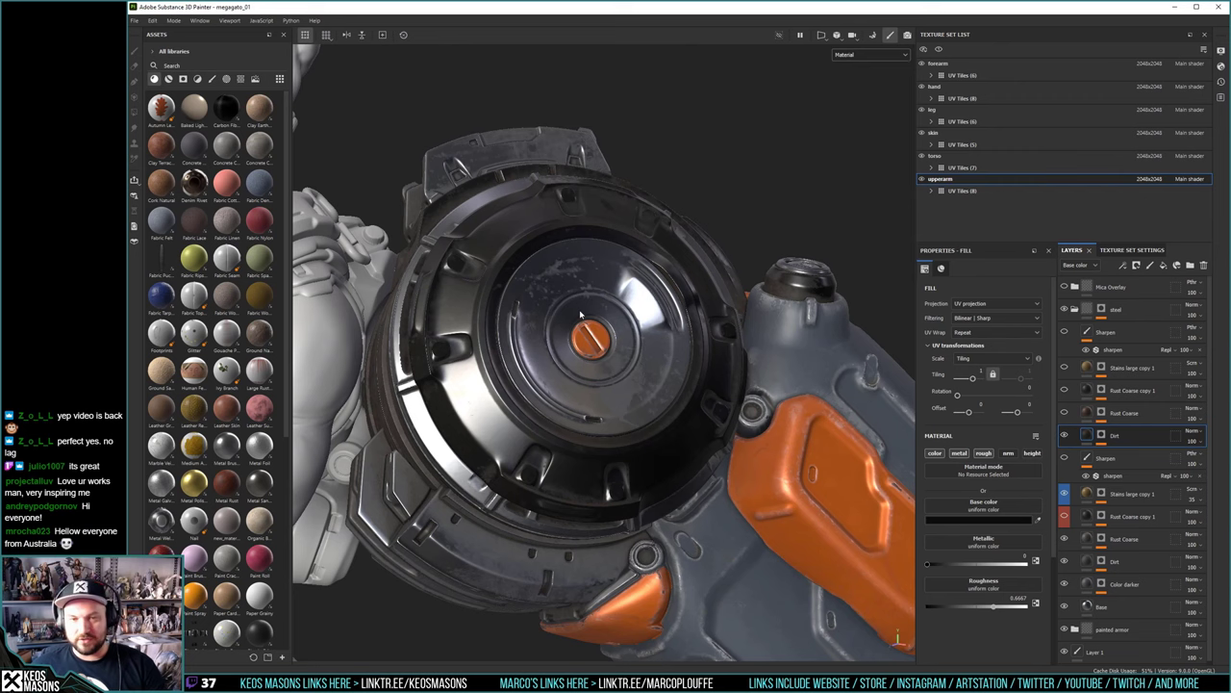
alt+drag(580, 313, 652, 324)
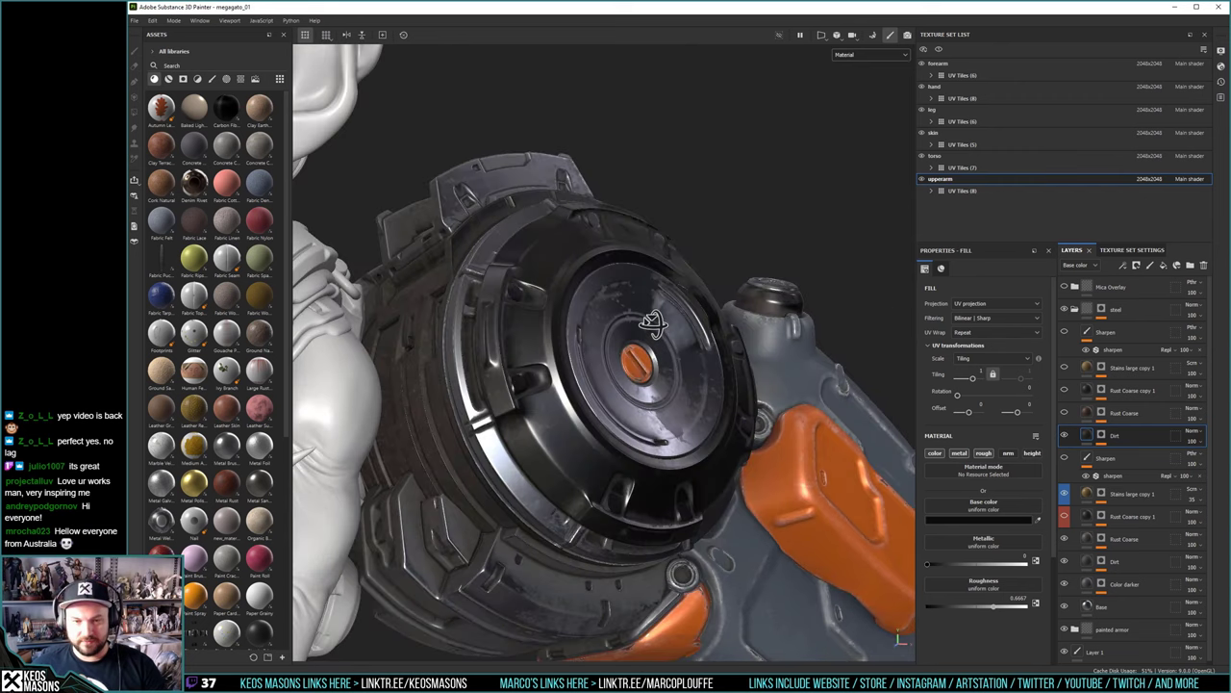
alt+drag(653, 325, 628, 326)
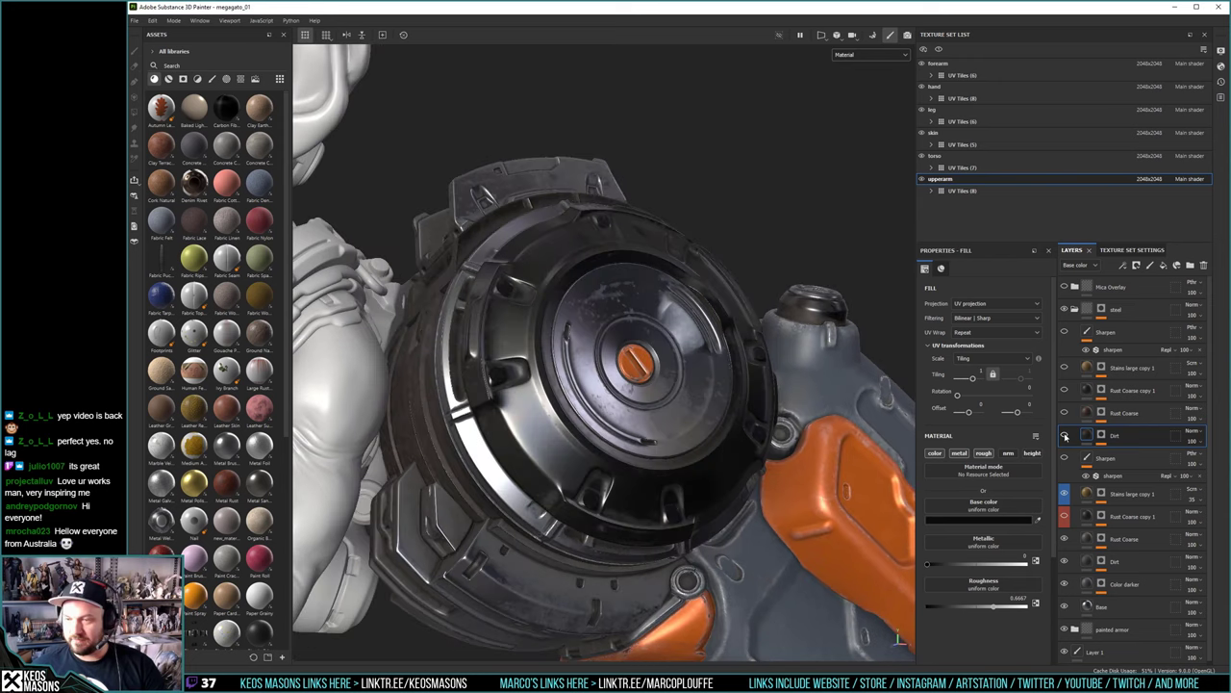
click(1065, 436)
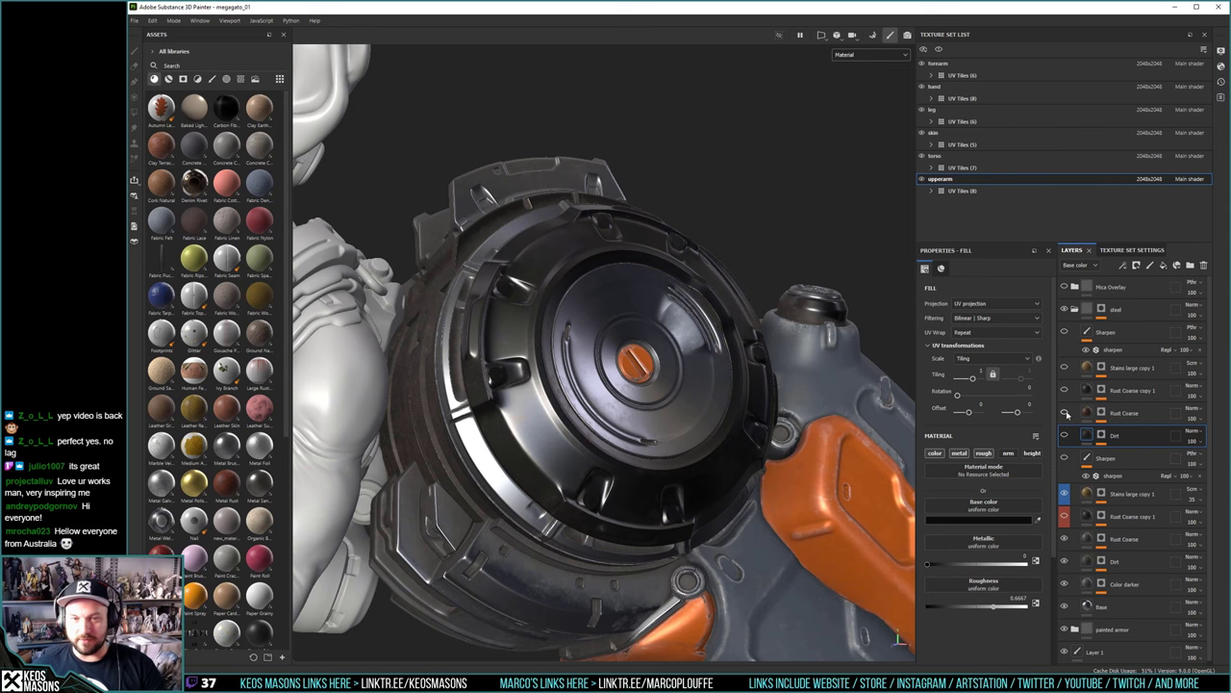
Show the upper Rust Coarse layer, inspect its mask, and check its effect on the shoulder armour in material view
click(1066, 414)
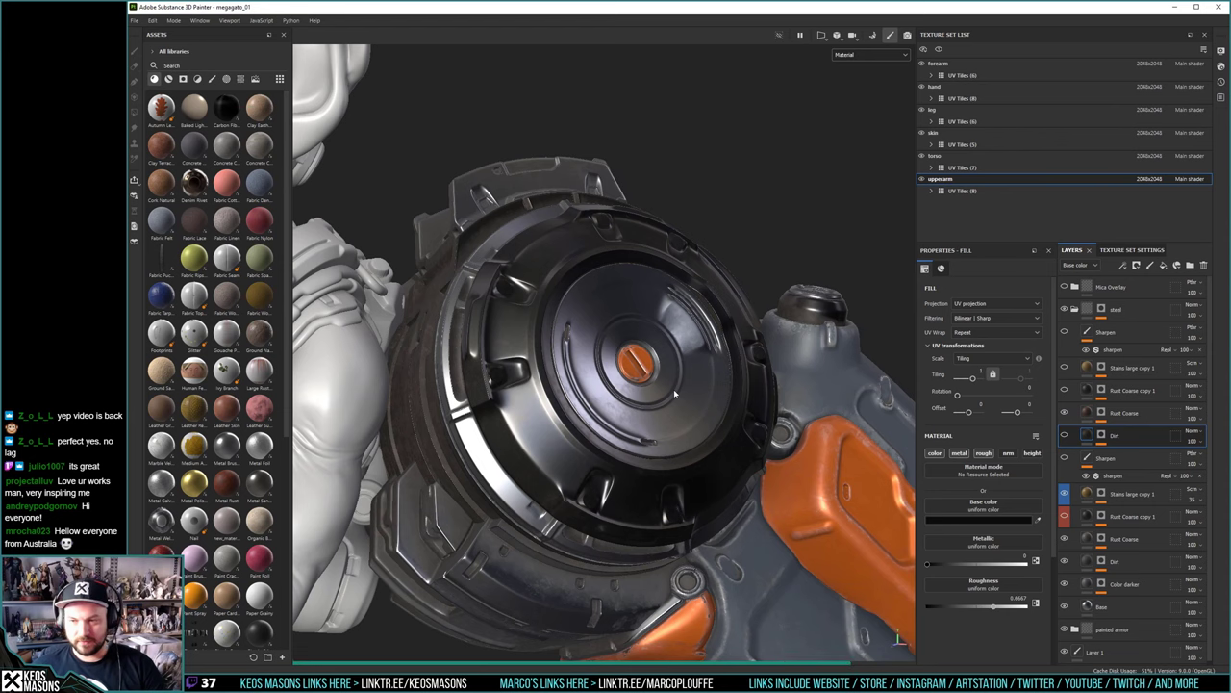
alt+click(1102, 412)
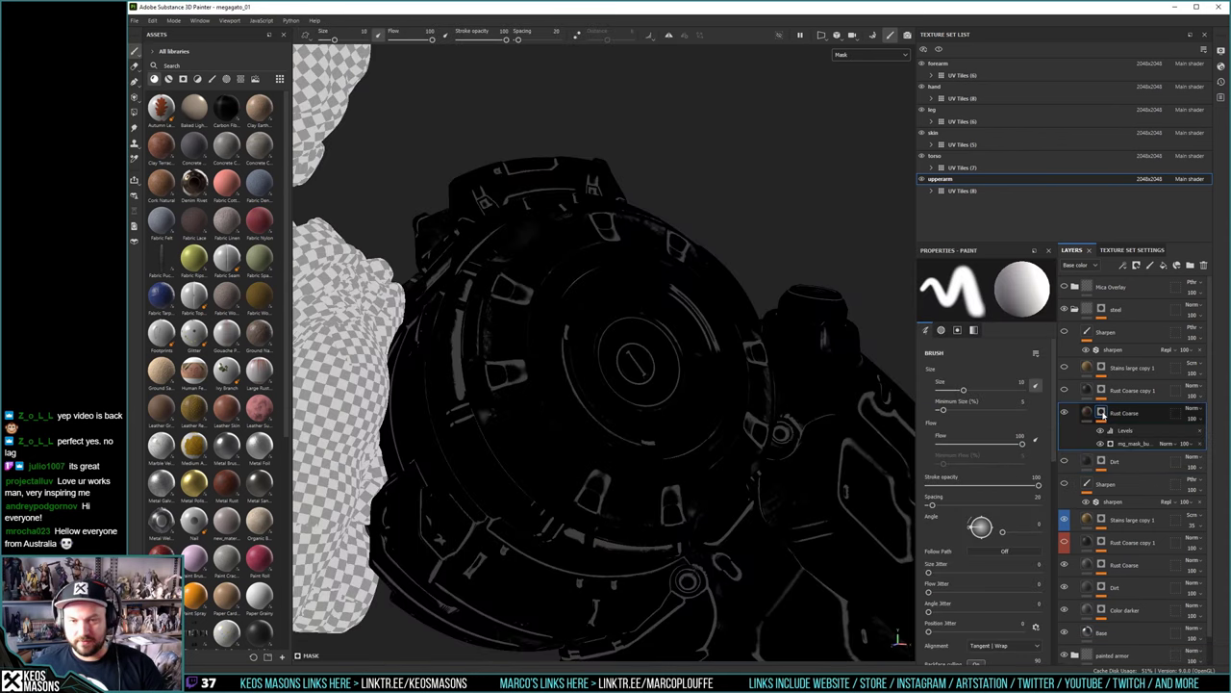
mouse_move(1089, 416)
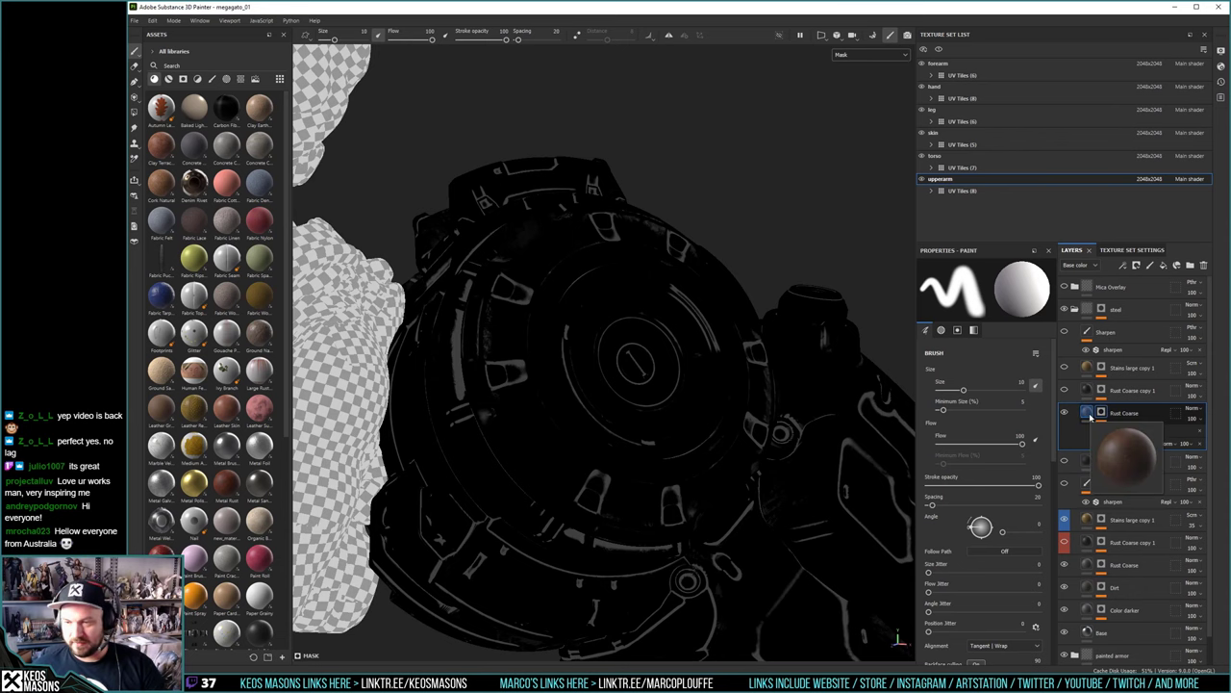
click(1089, 413)
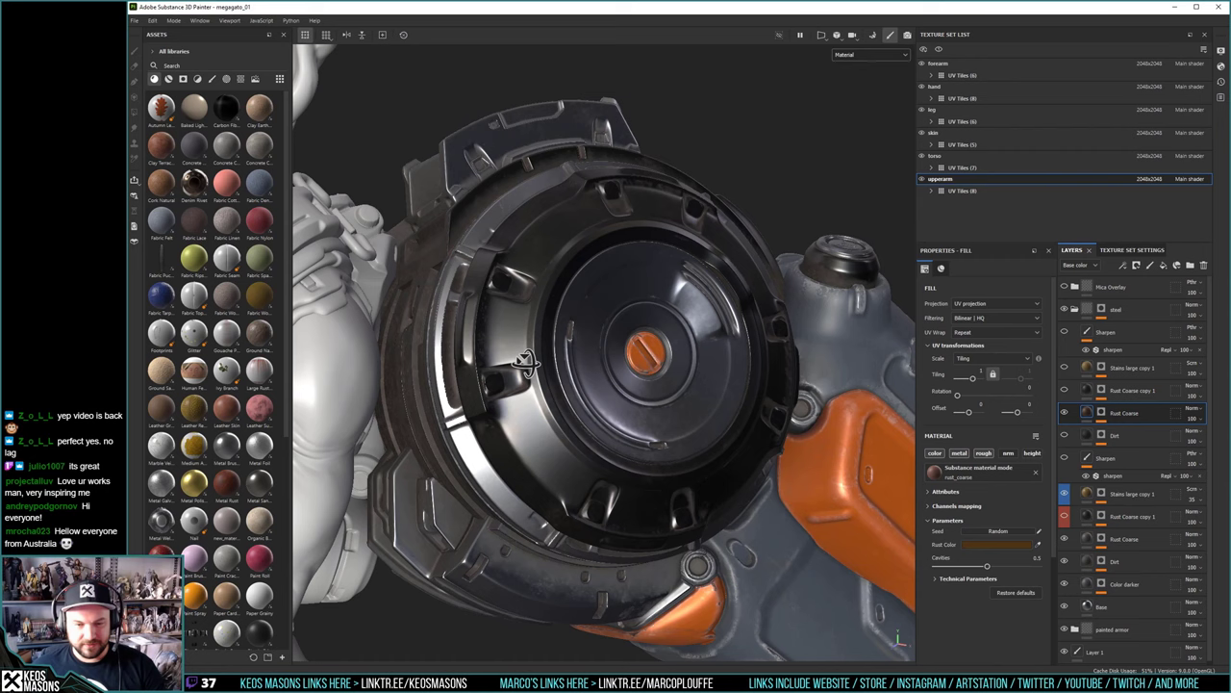
alt+drag(525, 360, 499, 331)
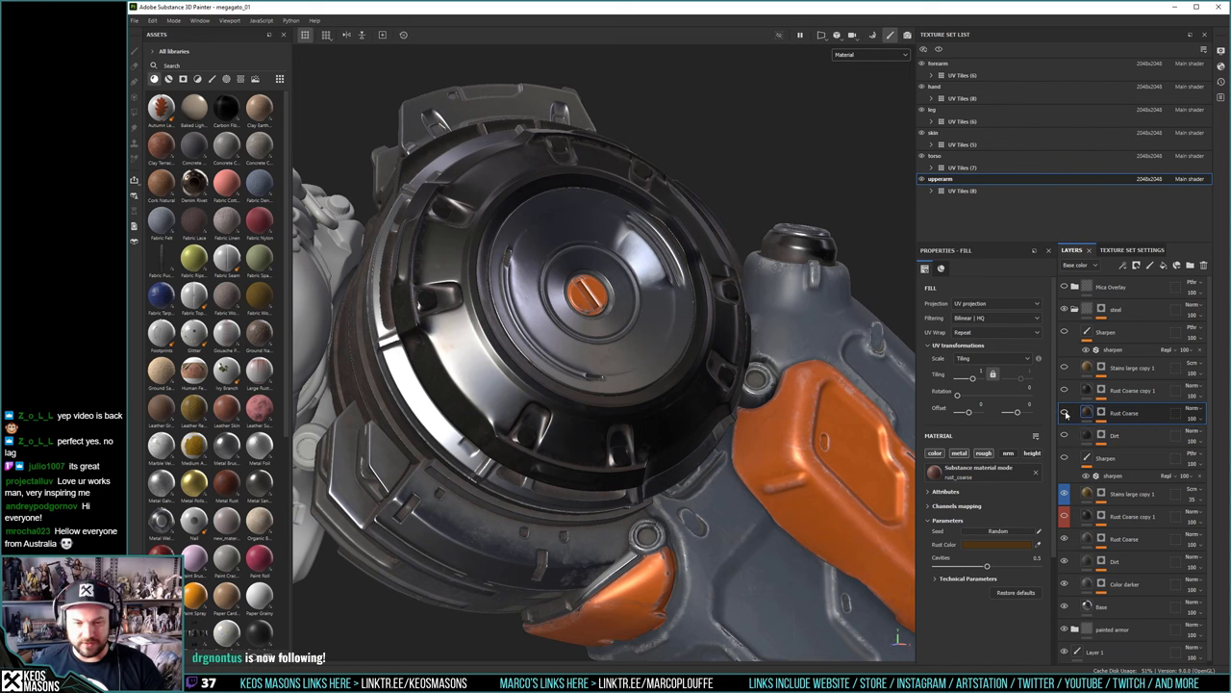
alt+drag(446, 286, 458, 326)
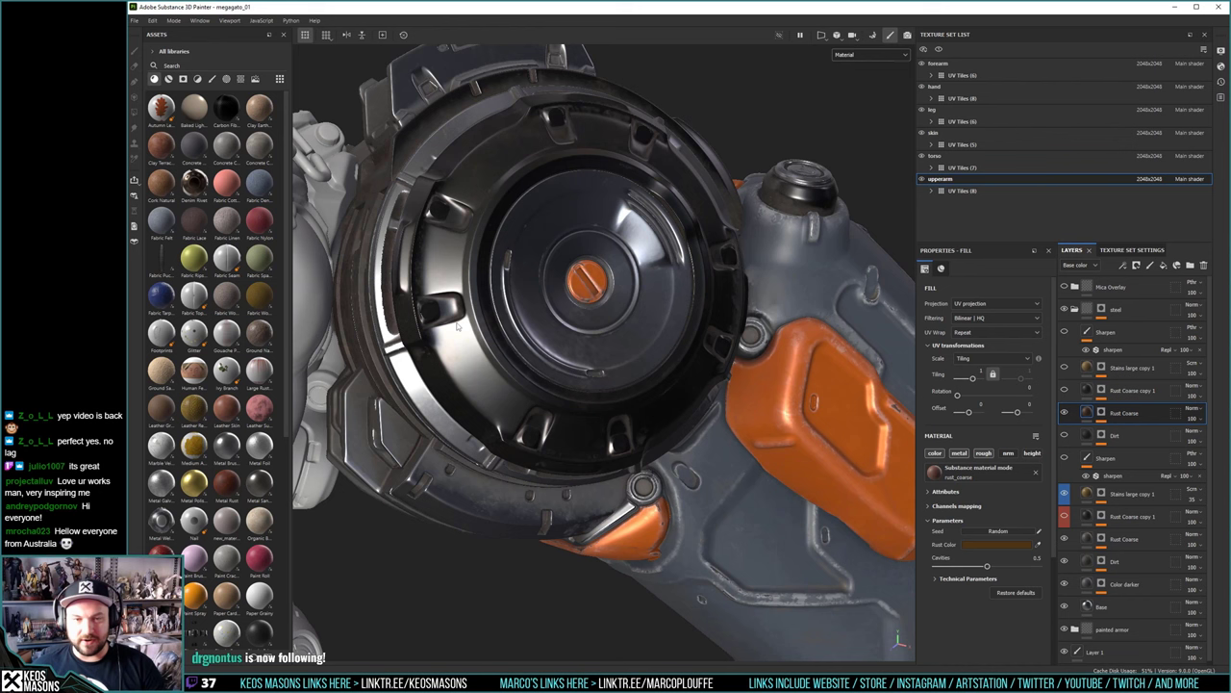
Tag the hidden upper Dirt layer with the red color label
alt+drag(458, 326, 439, 306)
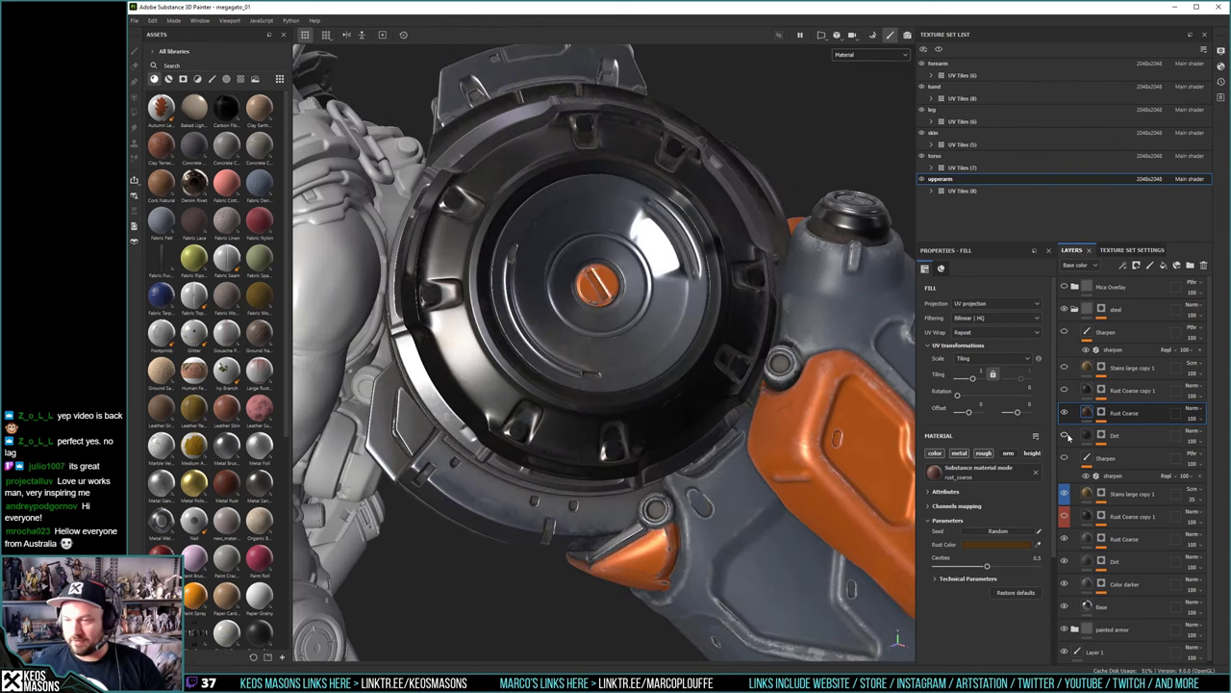
right_click(1068, 437)
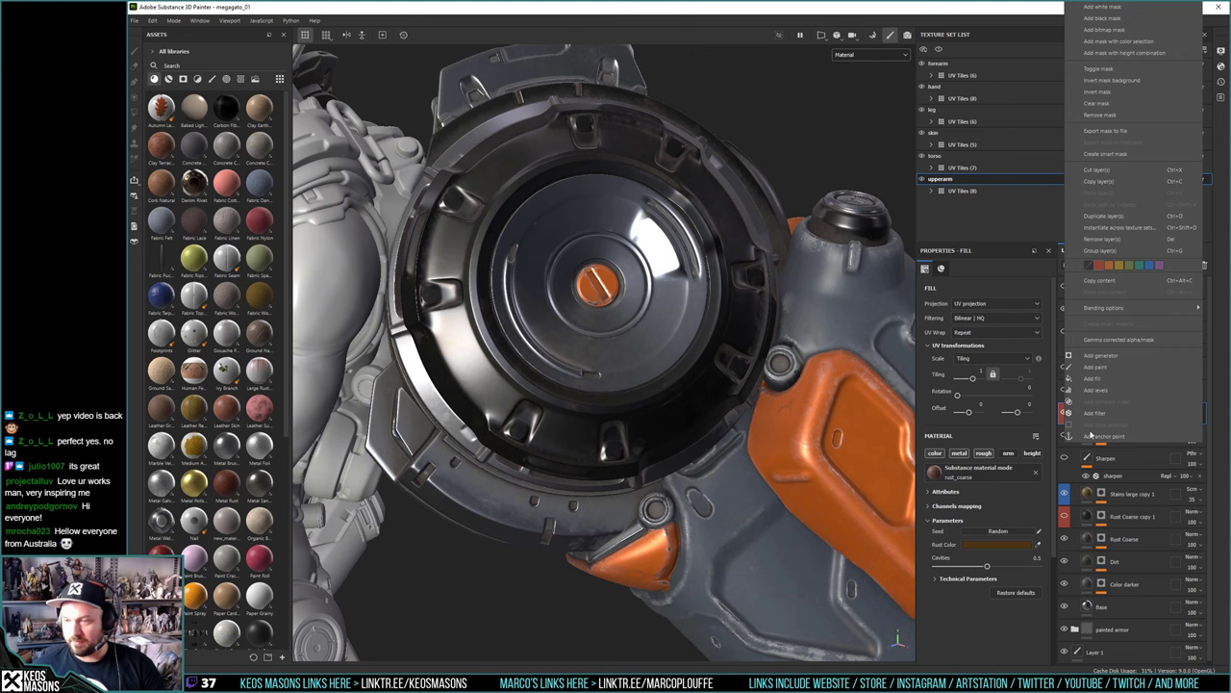
click(1099, 265)
Show the upper Rust Coarse copy 1 layer, inspect its mask with and without Levels, and check the shoulder armour in material view
right_click(1067, 394)
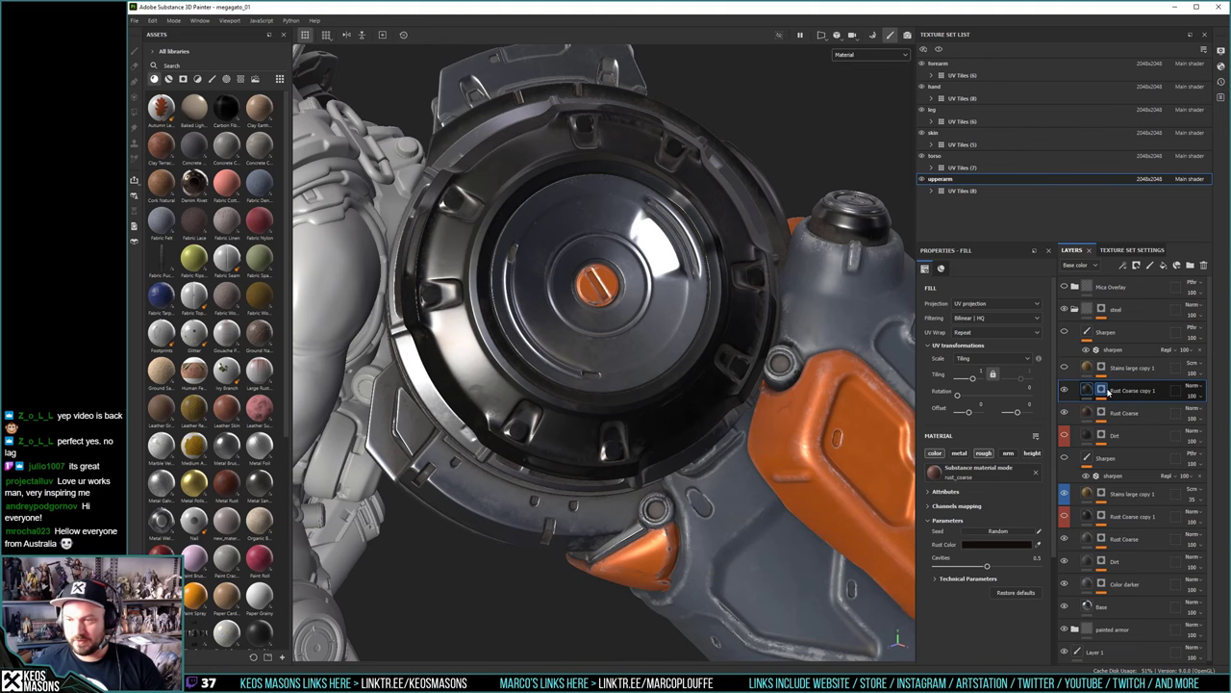
alt+click(1101, 390)
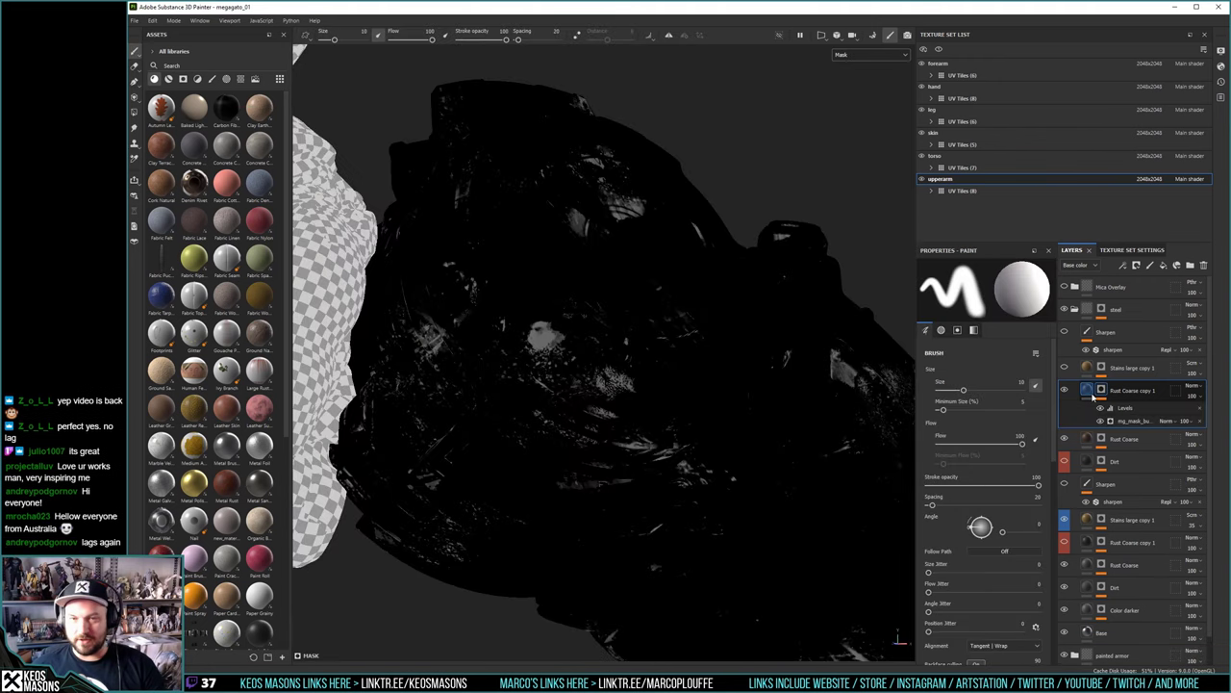
click(1101, 409)
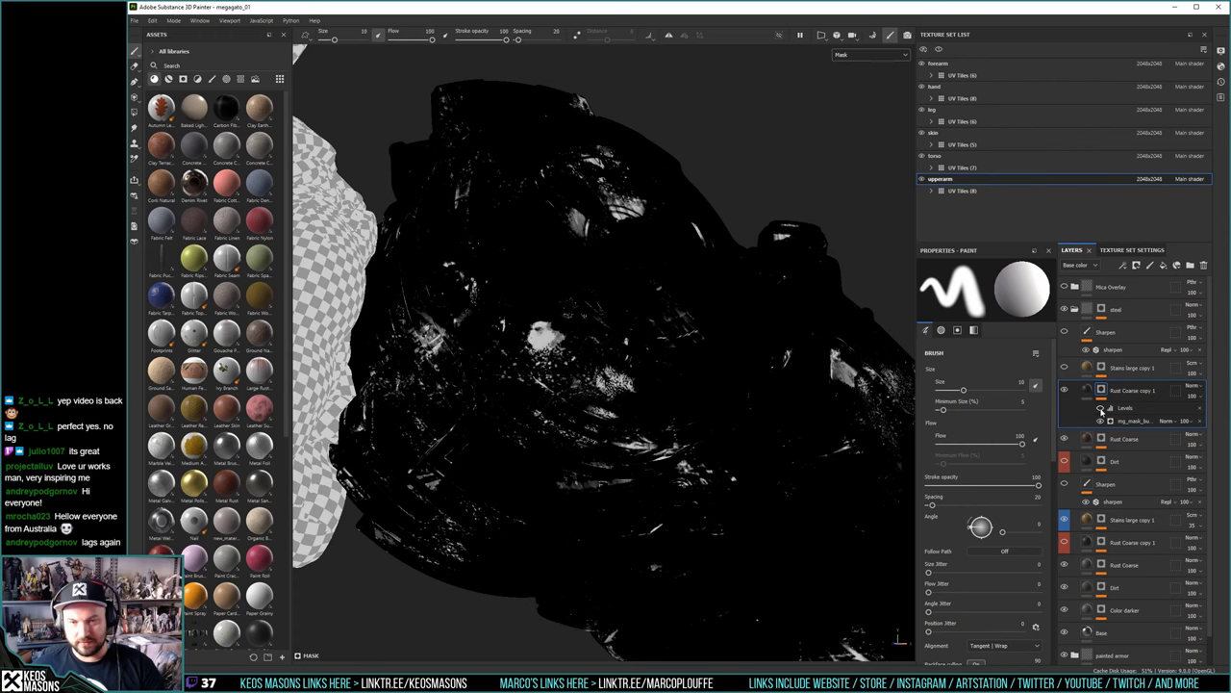
key(m)
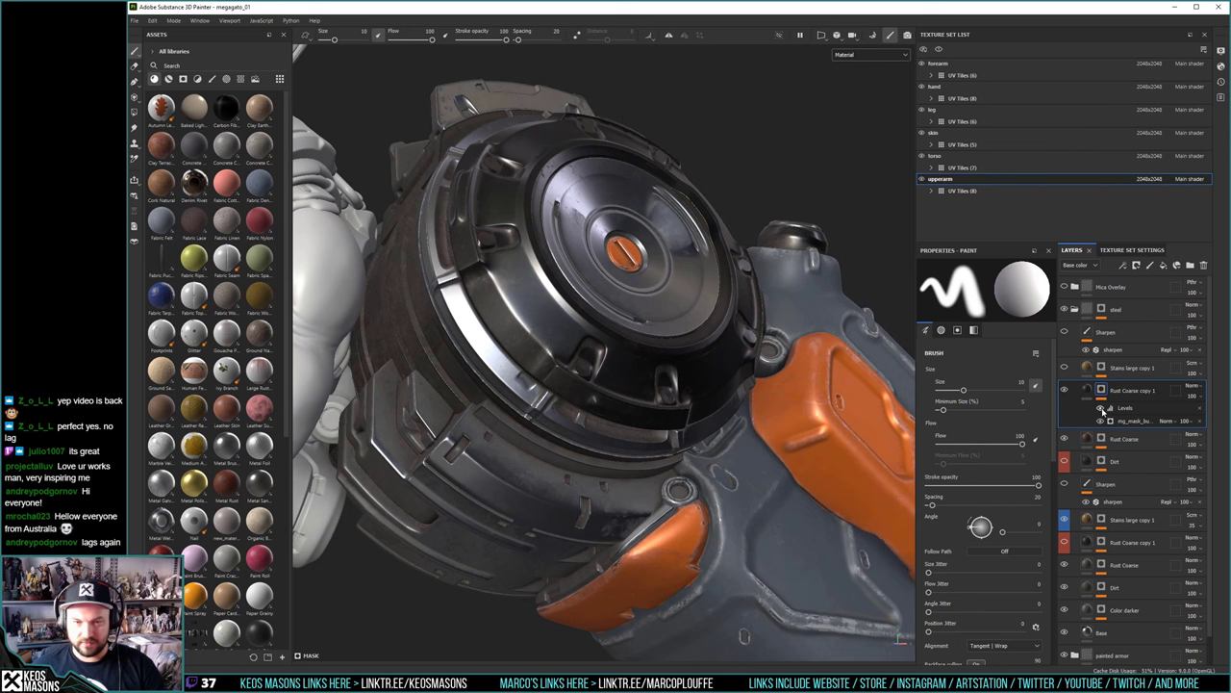
mouse_move(643, 239)
alt+mouse_down()
mouse_move(578, 301)
mouse_move(633, 300)
alt+mouse_up()
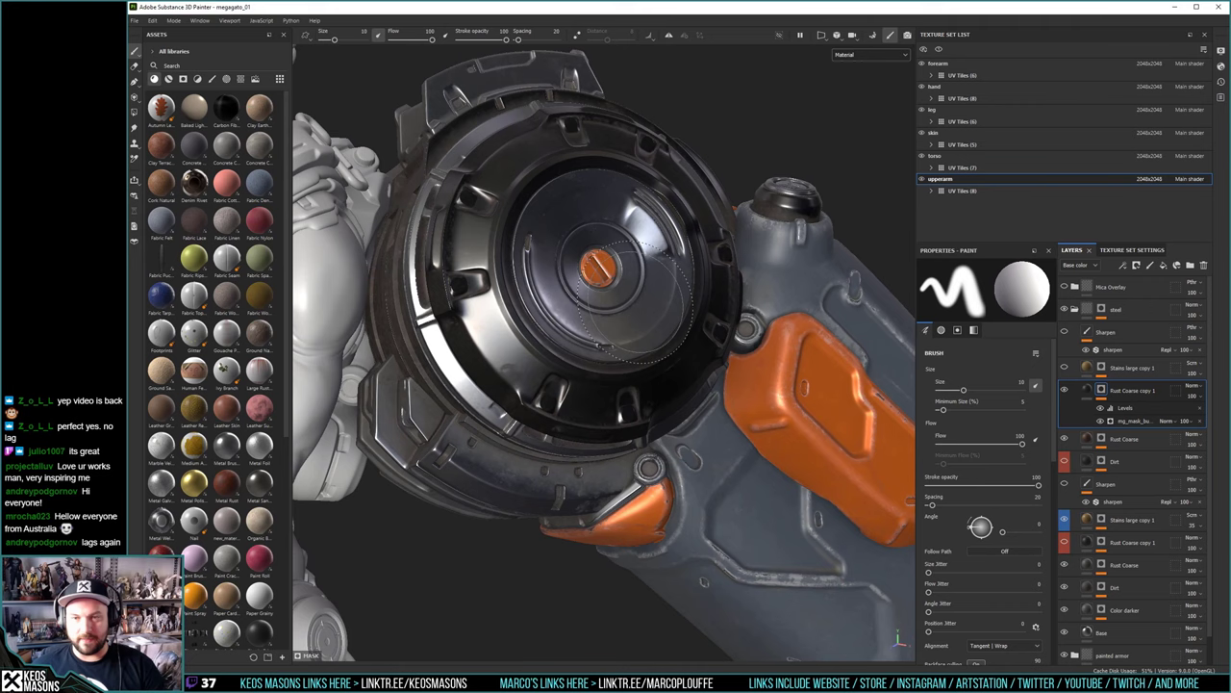
alt+drag(635, 304, 584, 205)
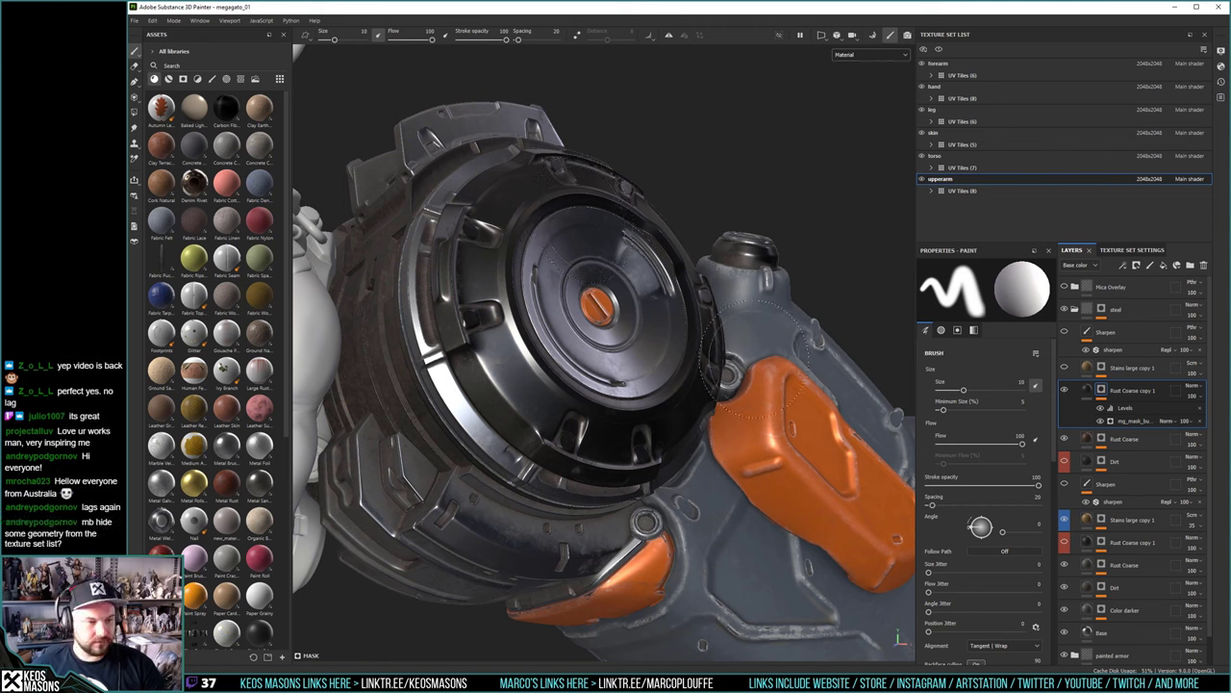
Hide all texture sets except upperarm and inspect the upper Rust Coarse copy 1 mask on the shoulder armour
click(937, 49)
alt+drag(694, 327, 668, 314)
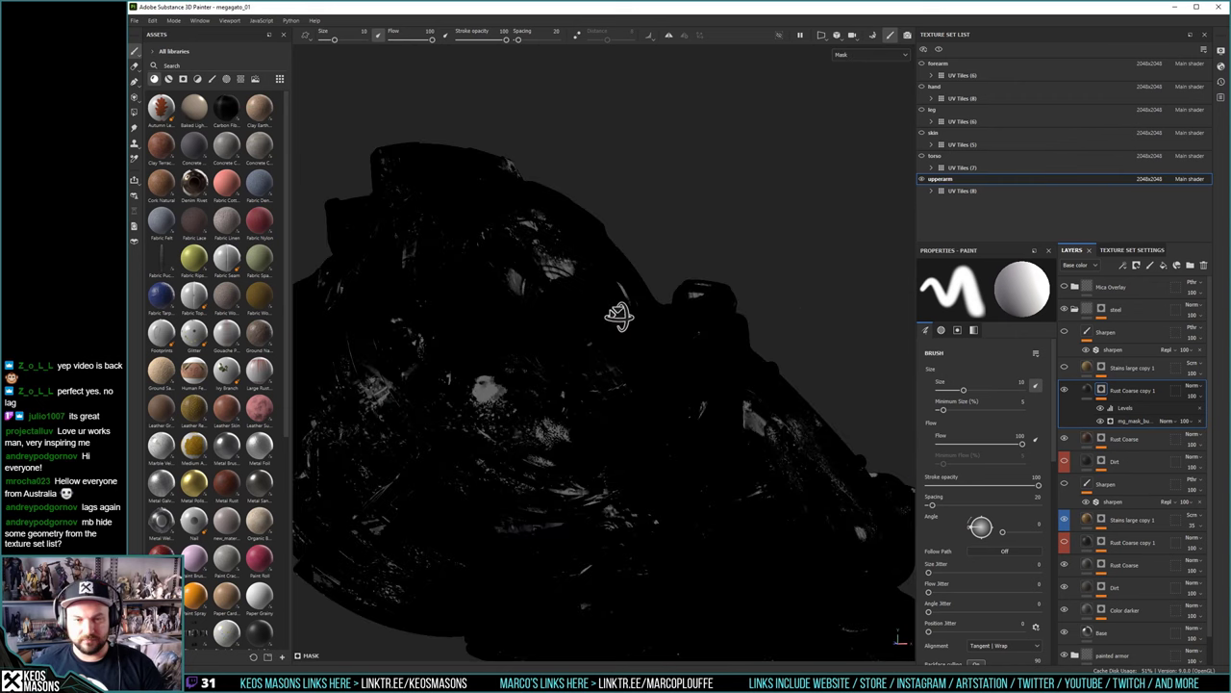
alt+drag(618, 317, 613, 300)
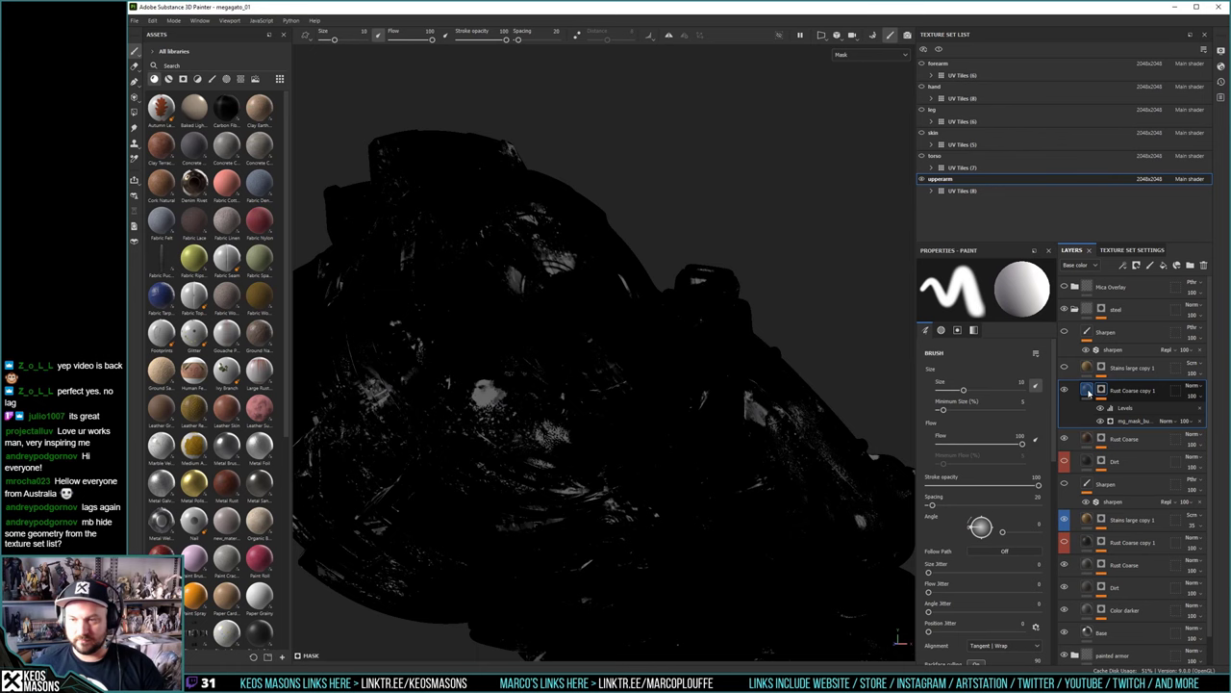
Change the Rust Color of the upper Rust Coarse copy 1 layer to a lighter, muted brown
click(1102, 390)
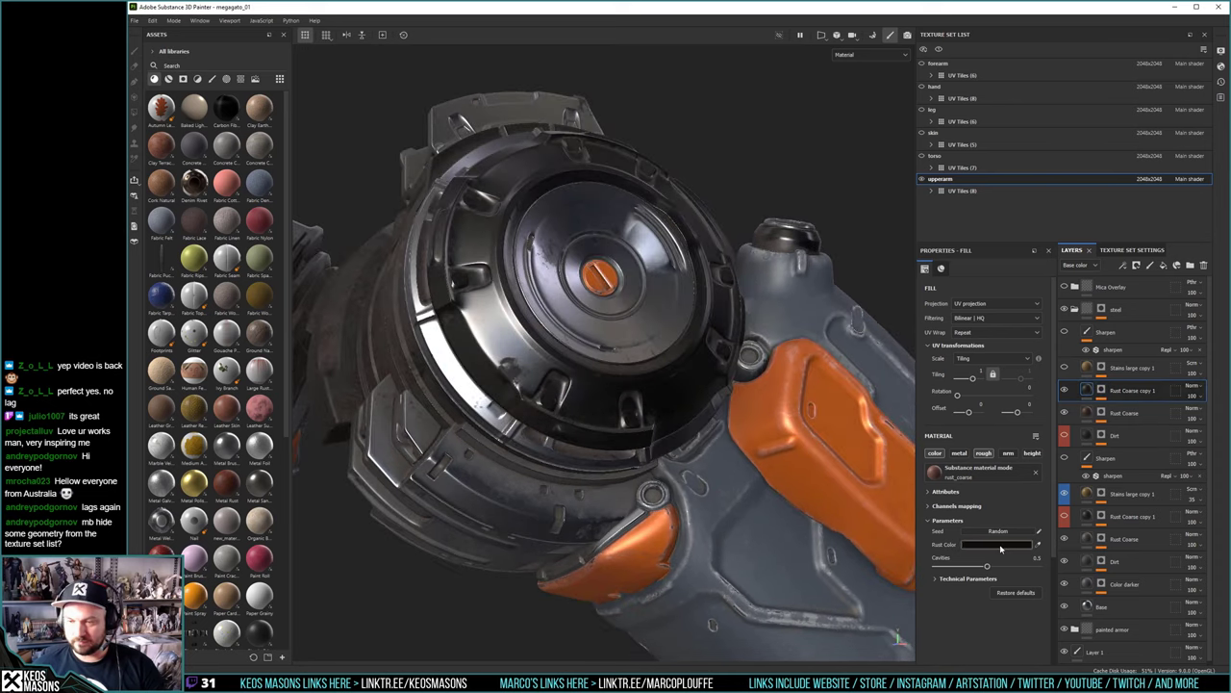
click(1000, 545)
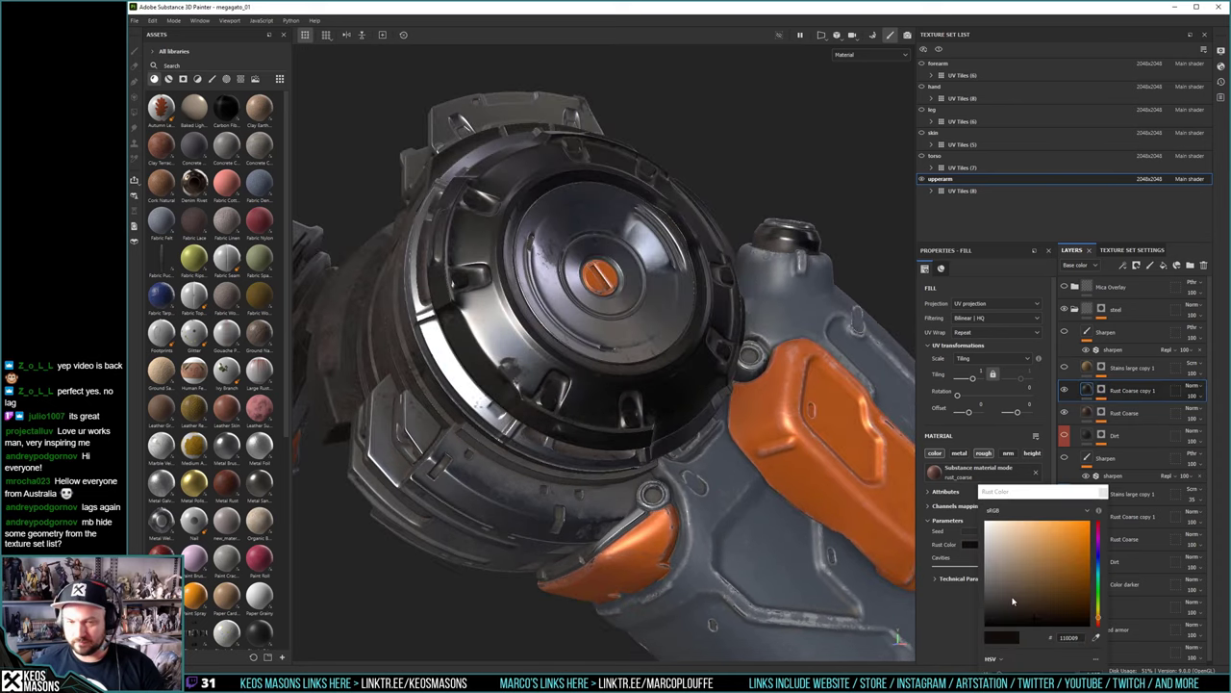
click(1010, 597)
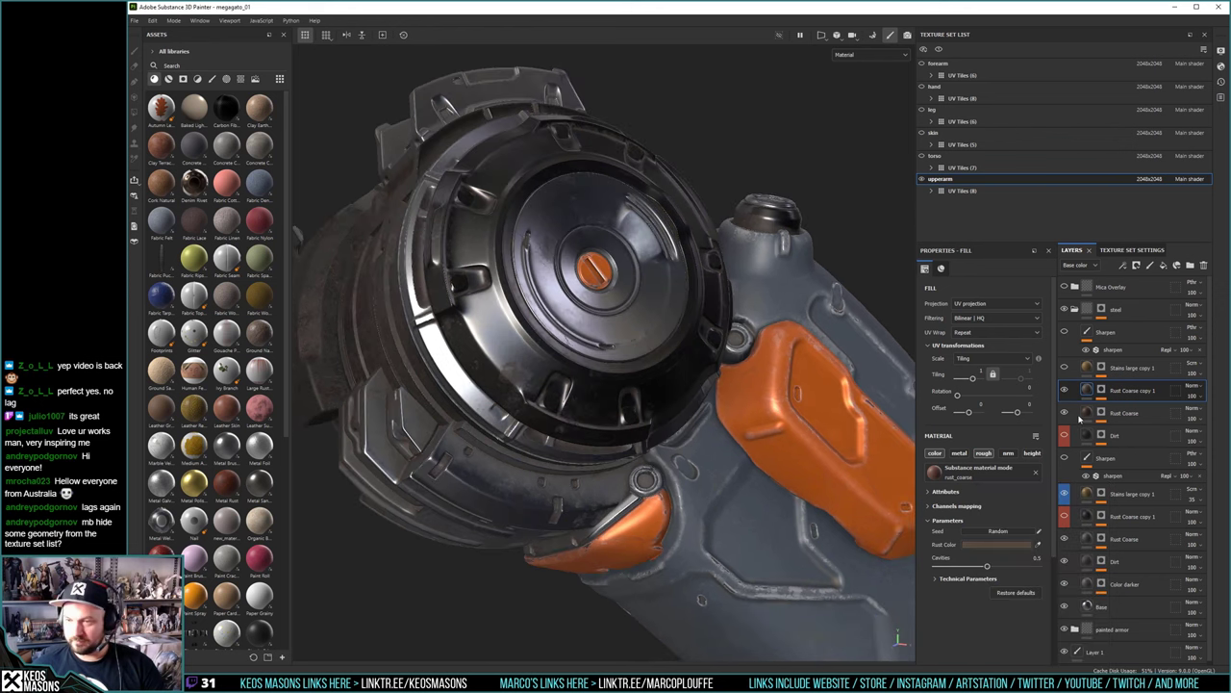
Randomize the seed of the mask builder generator on the upper Rust Coarse copy 1 layer's mask twice
click(1104, 391)
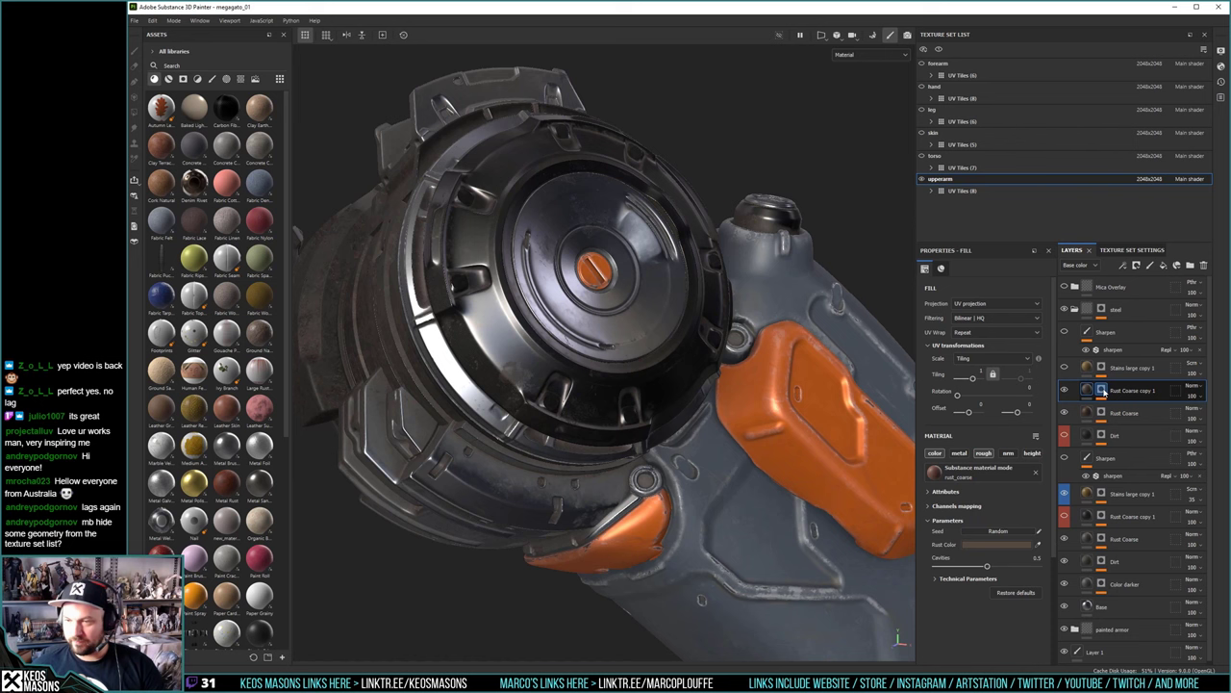
click(1102, 391)
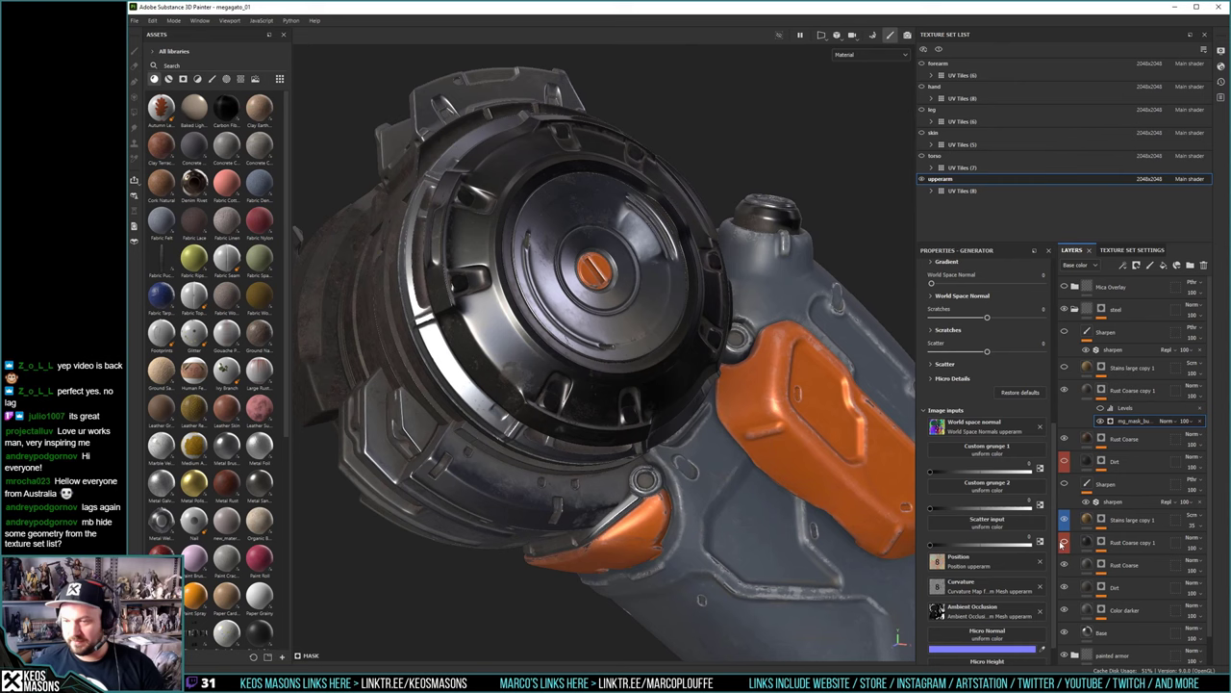
scroll(1003, 336, up, 10)
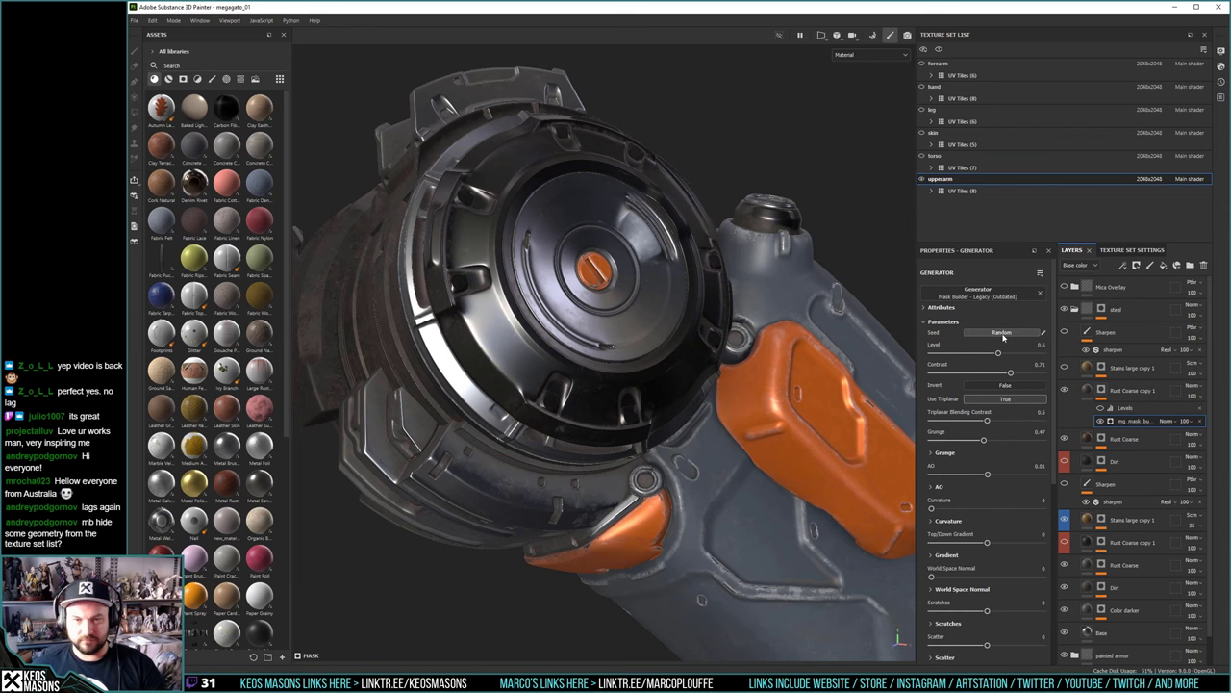
click(1003, 333)
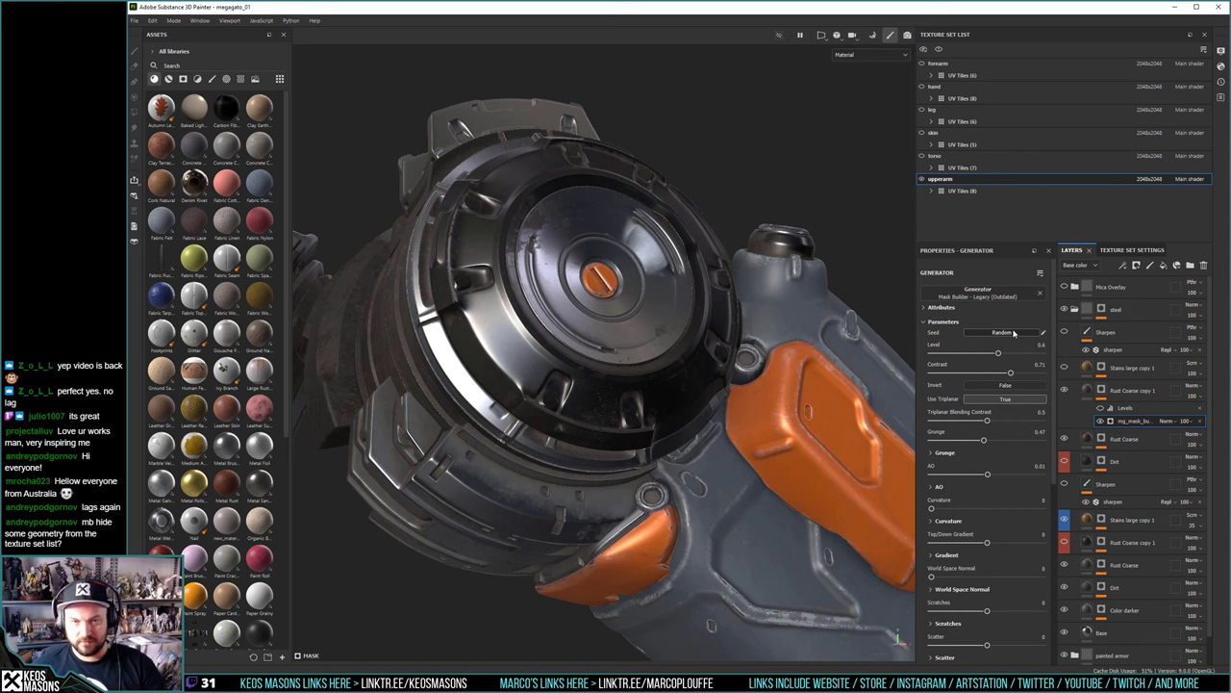
click(1013, 334)
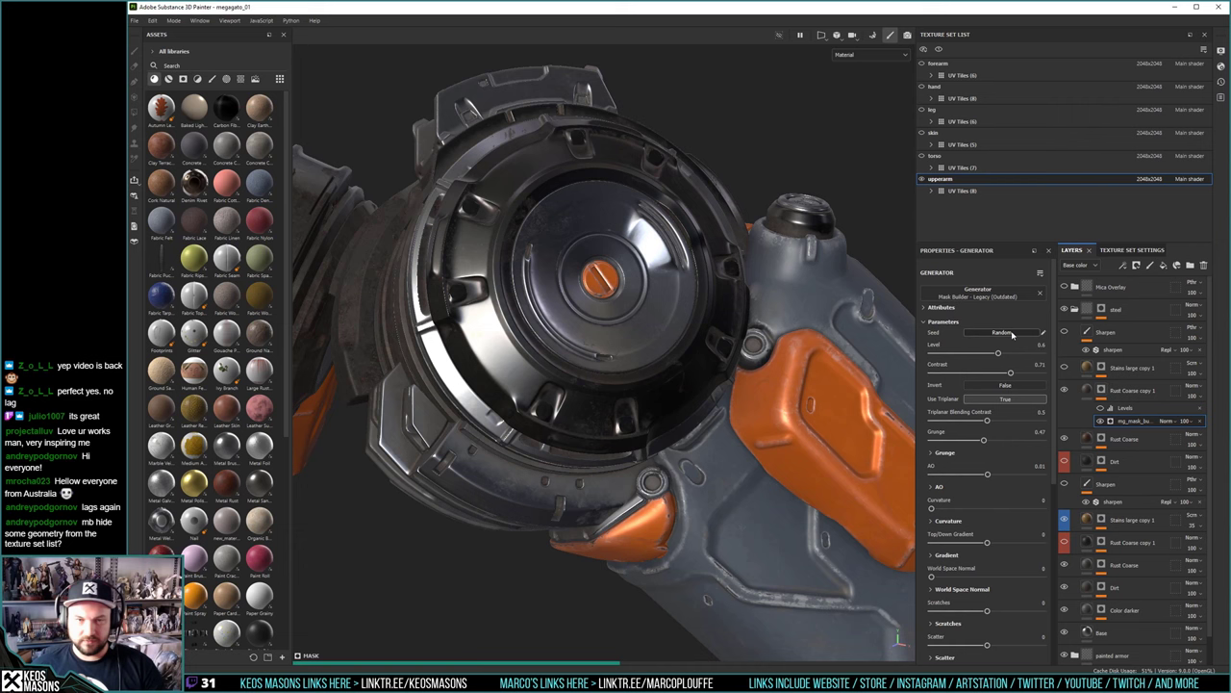
Replace the Levels effect on the upper Rust Coarse copy 1 mask with a Blur filter at intensity 0.13
alt+click(1102, 389)
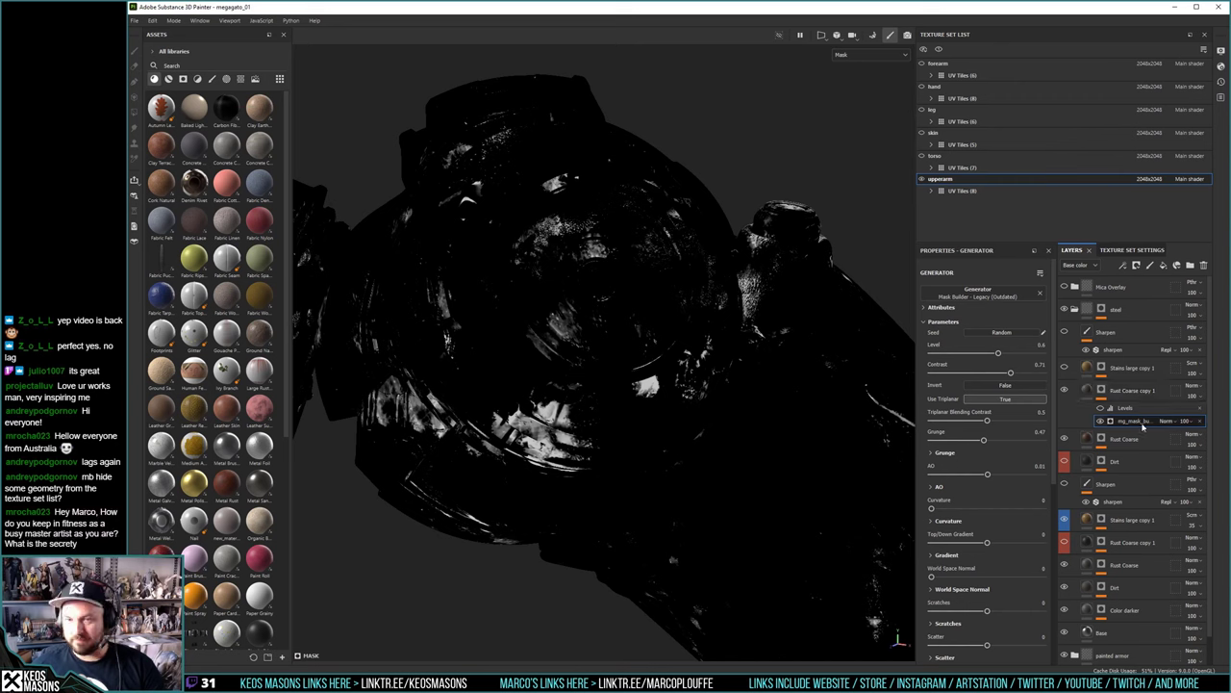
click(1200, 408)
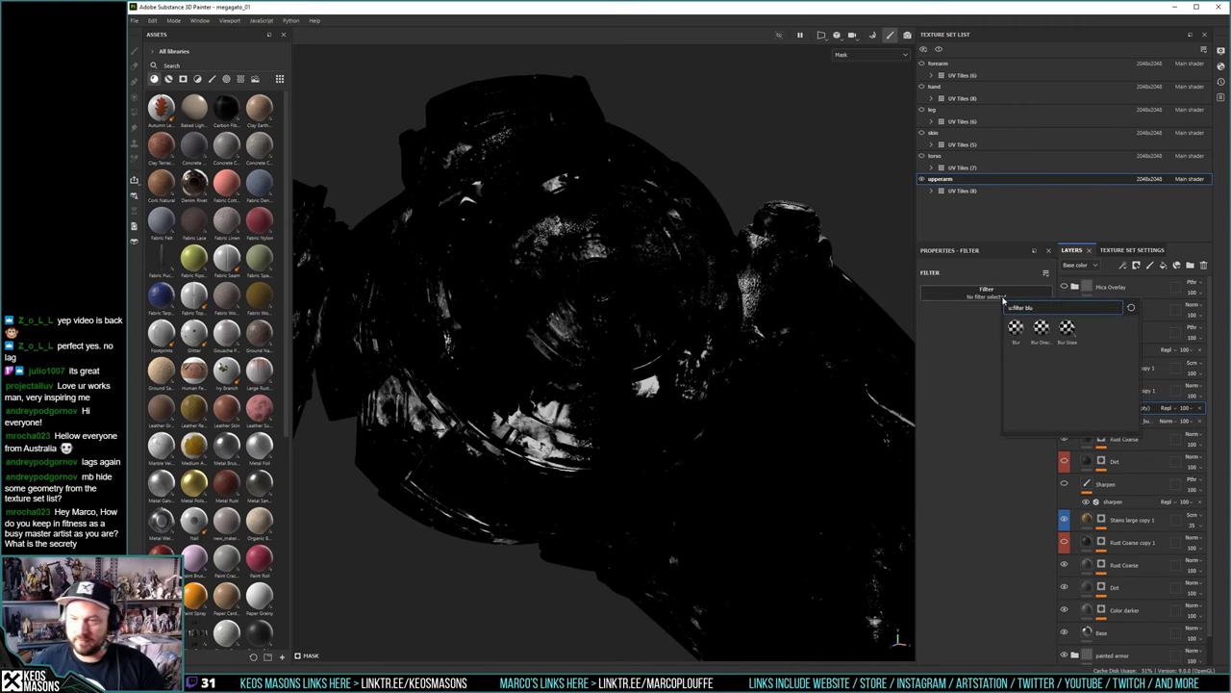
click(1016, 328)
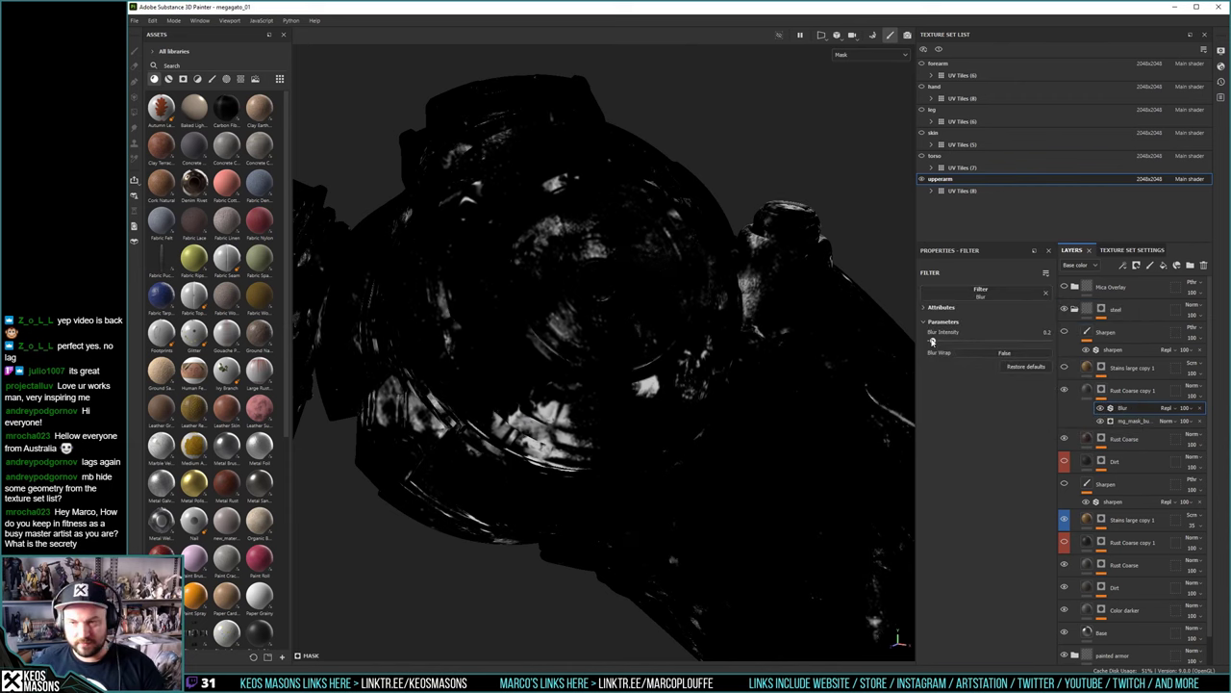
drag(932, 341, 932, 344)
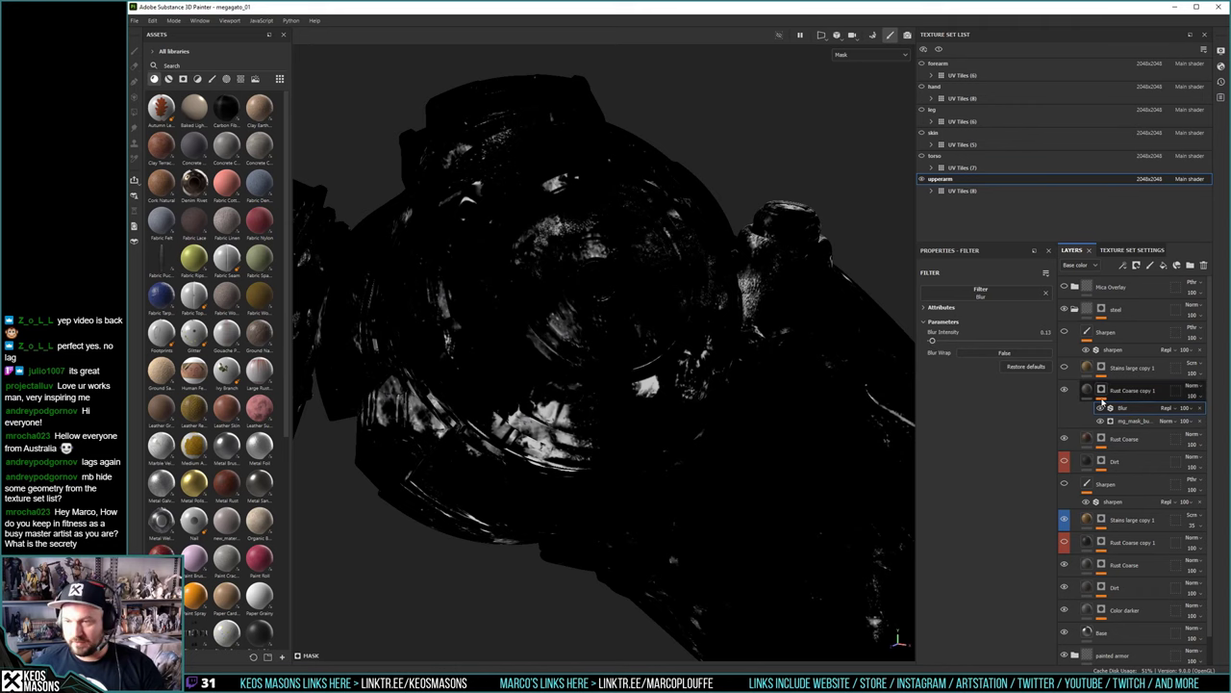
Examine the blurred rust patches on the shoulder armour in material and roughness views, and return to material view
click(1102, 396)
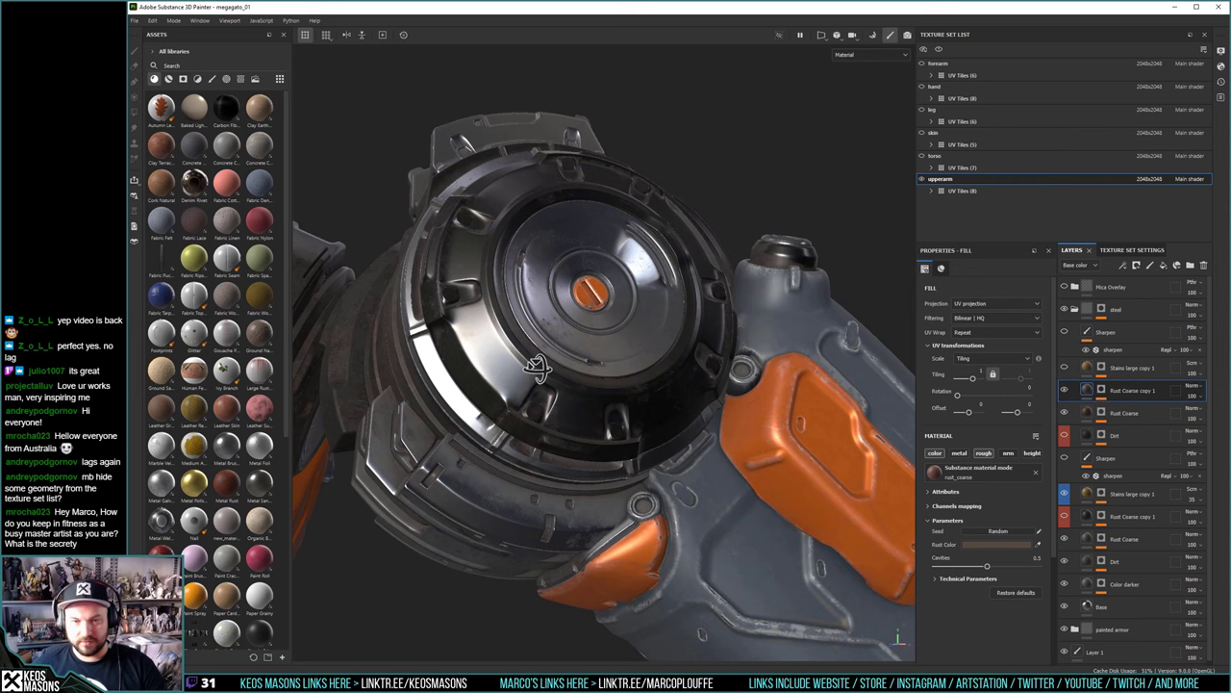
alt+drag(539, 367, 565, 383)
click(1103, 396)
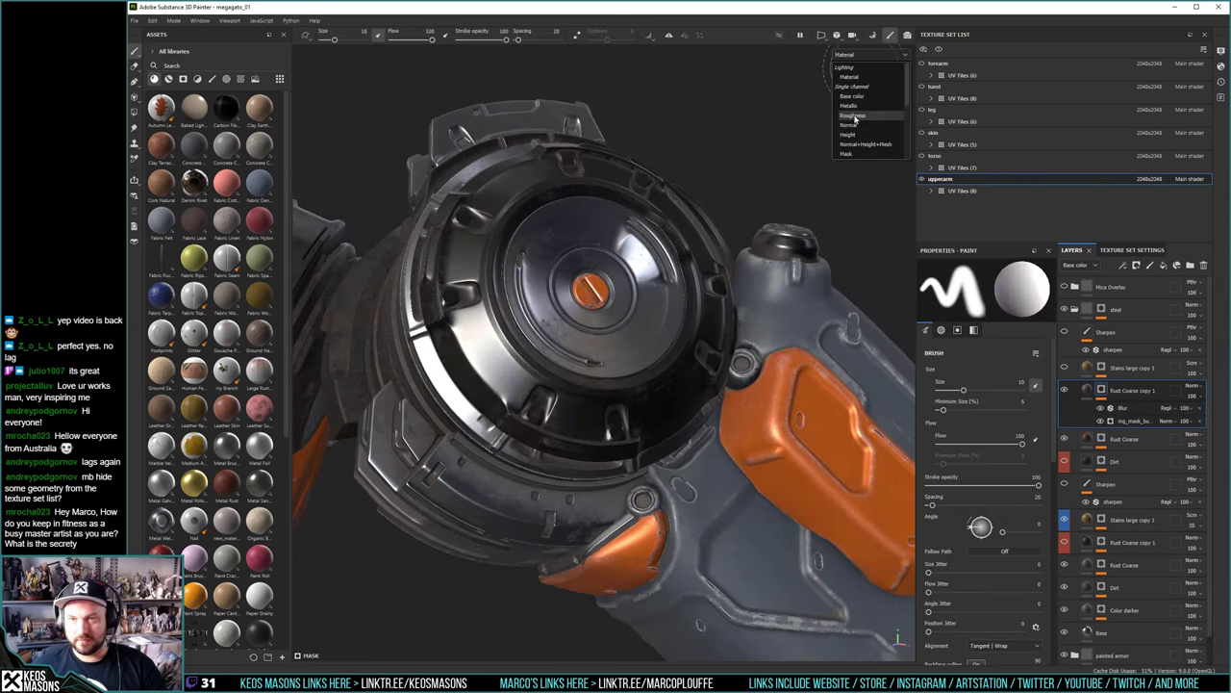
click(855, 116)
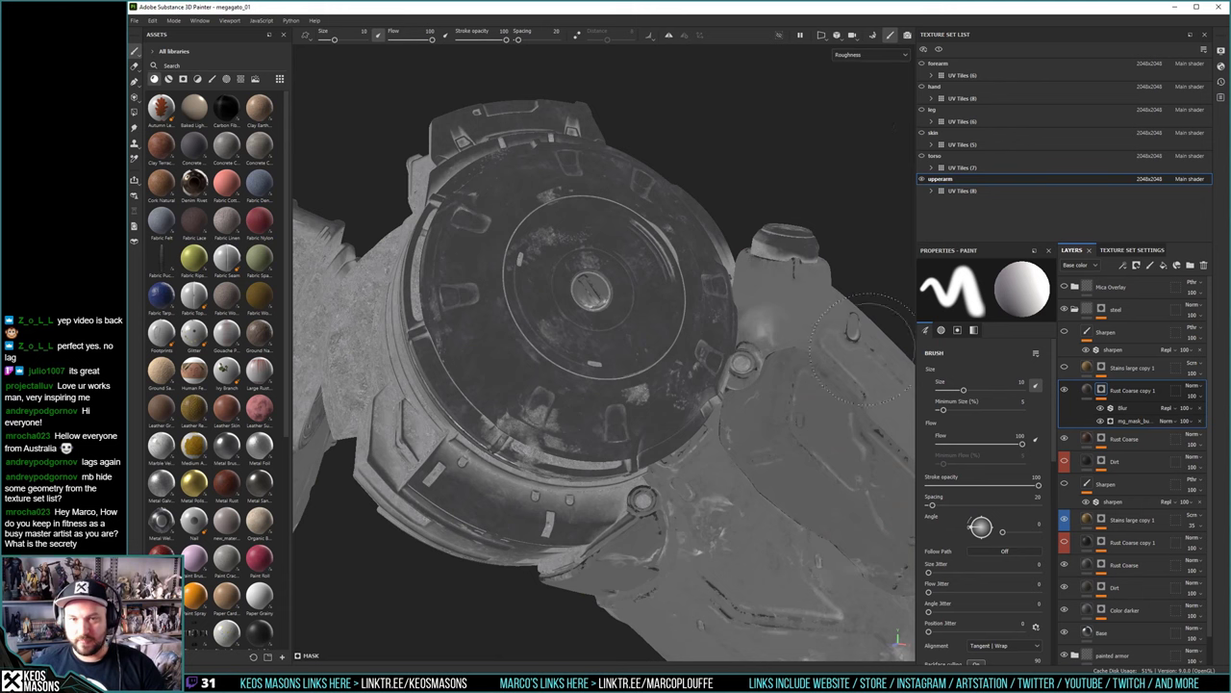
click(863, 54)
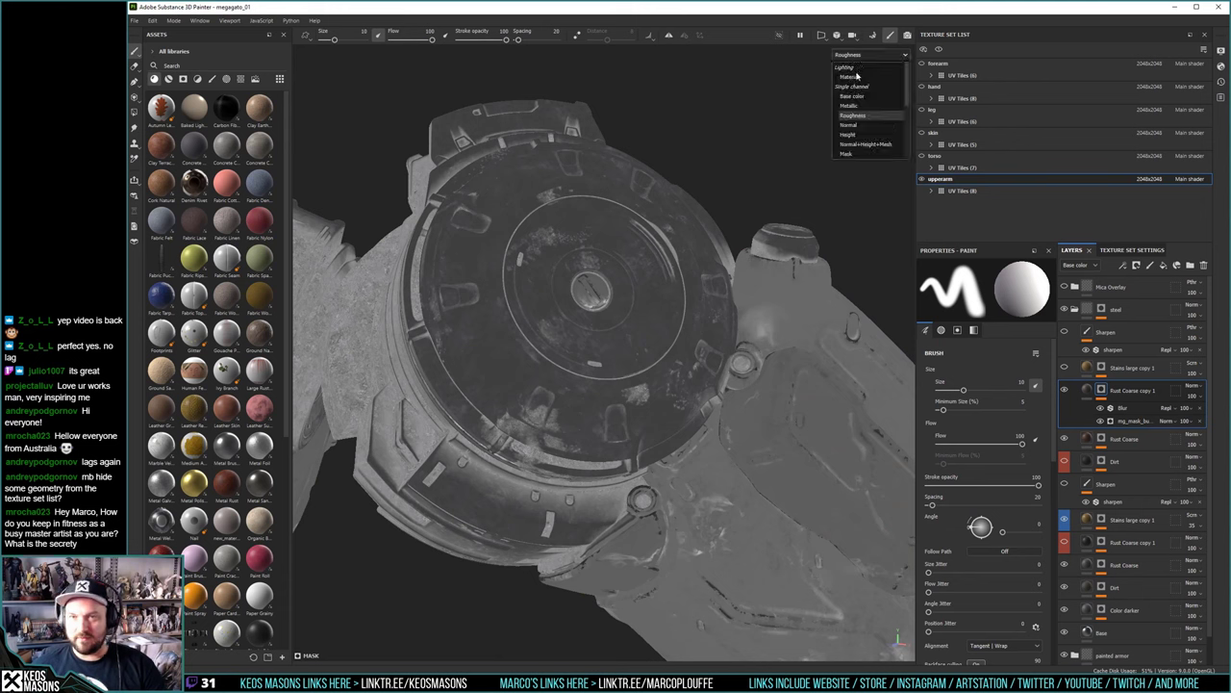
click(856, 76)
alt+drag(856, 76, 789, 250)
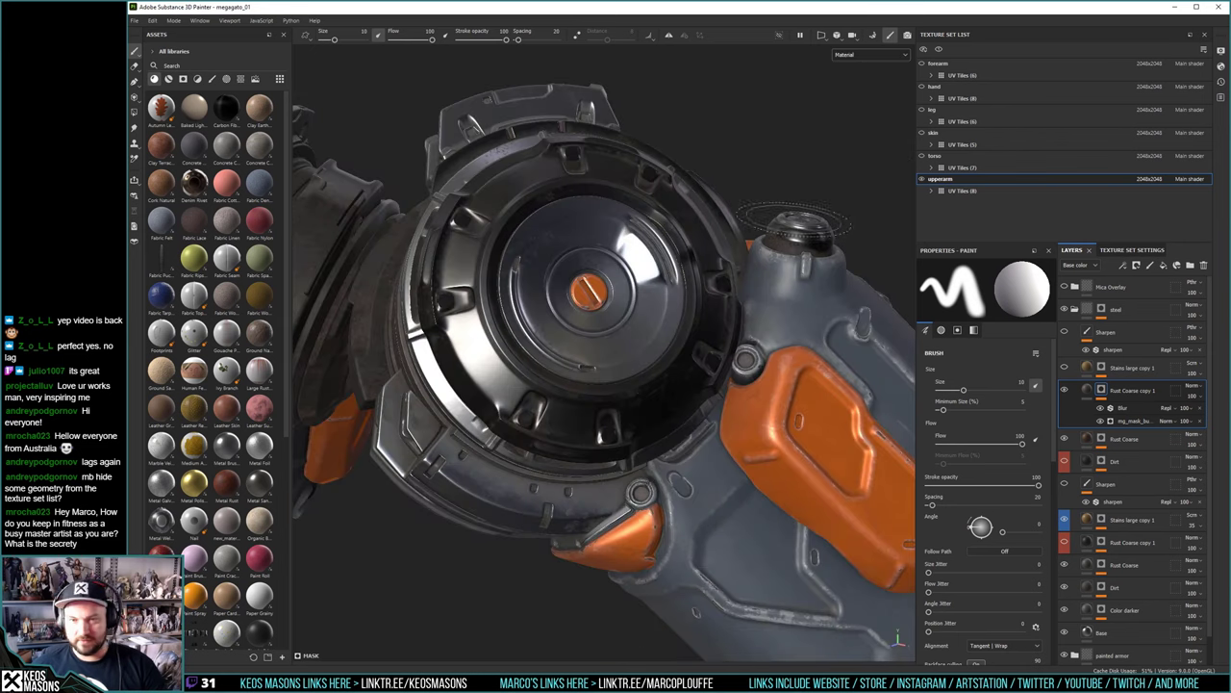
Randomize the upper Rust Coarse copy 1 mask generator's seed again and check the new pattern from another angle
click(1129, 422)
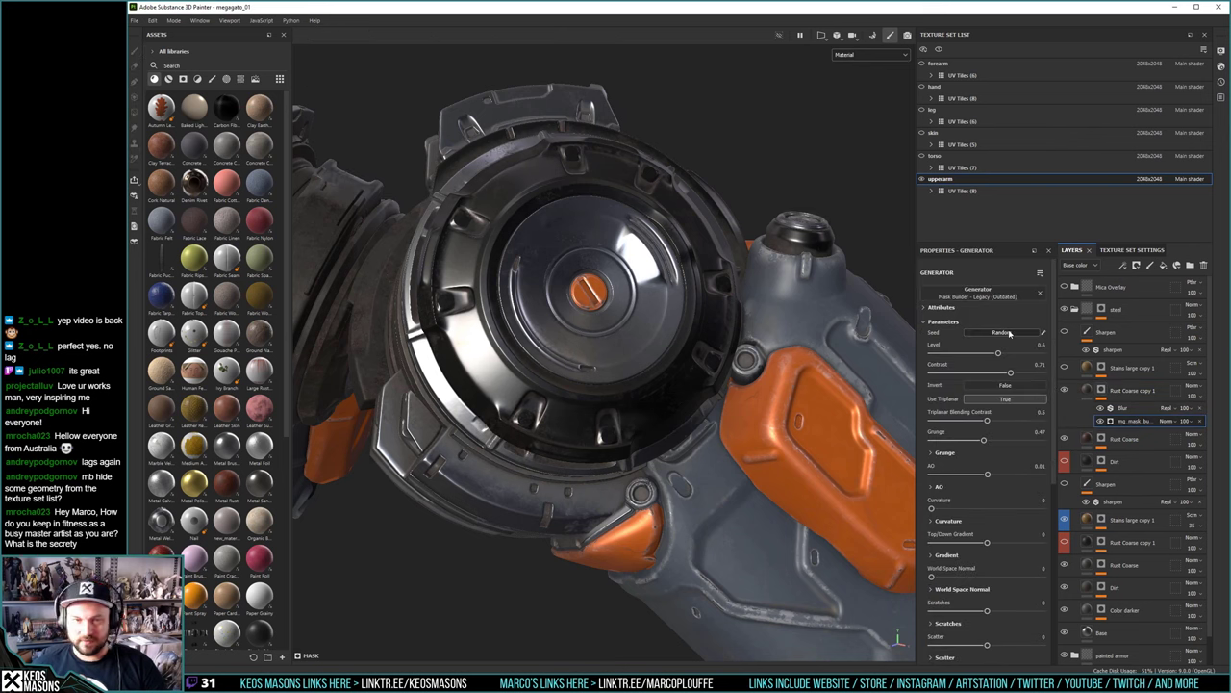
click(1002, 332)
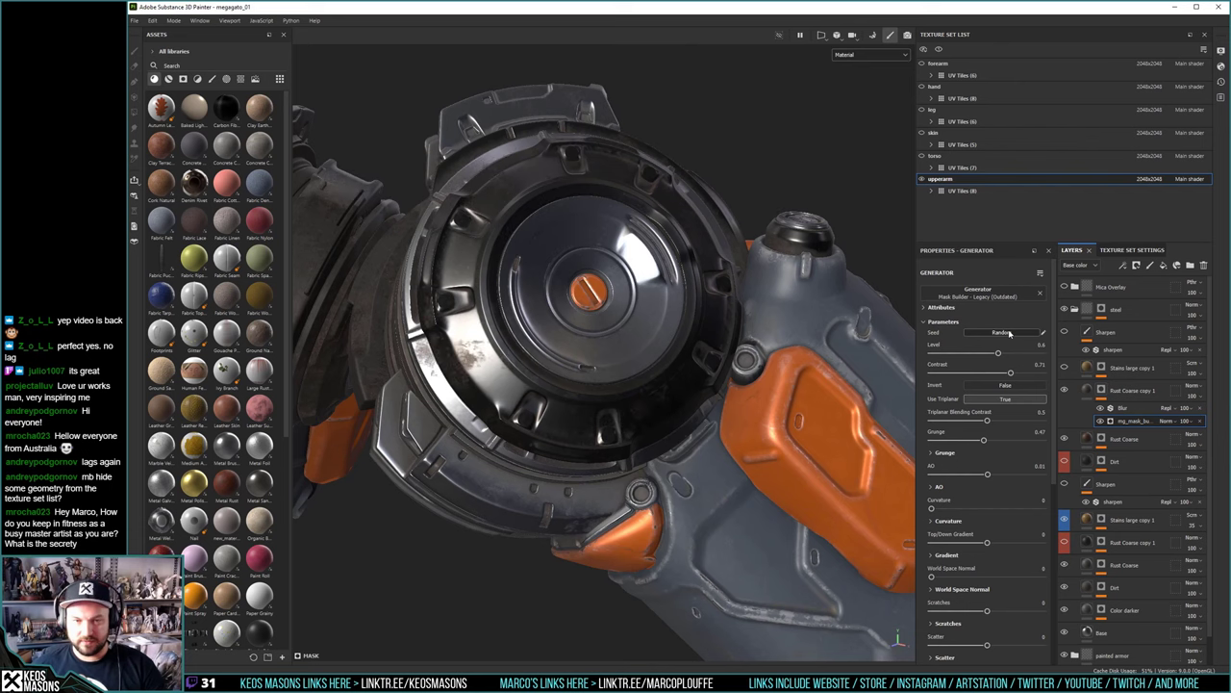
alt+drag(712, 289, 674, 279)
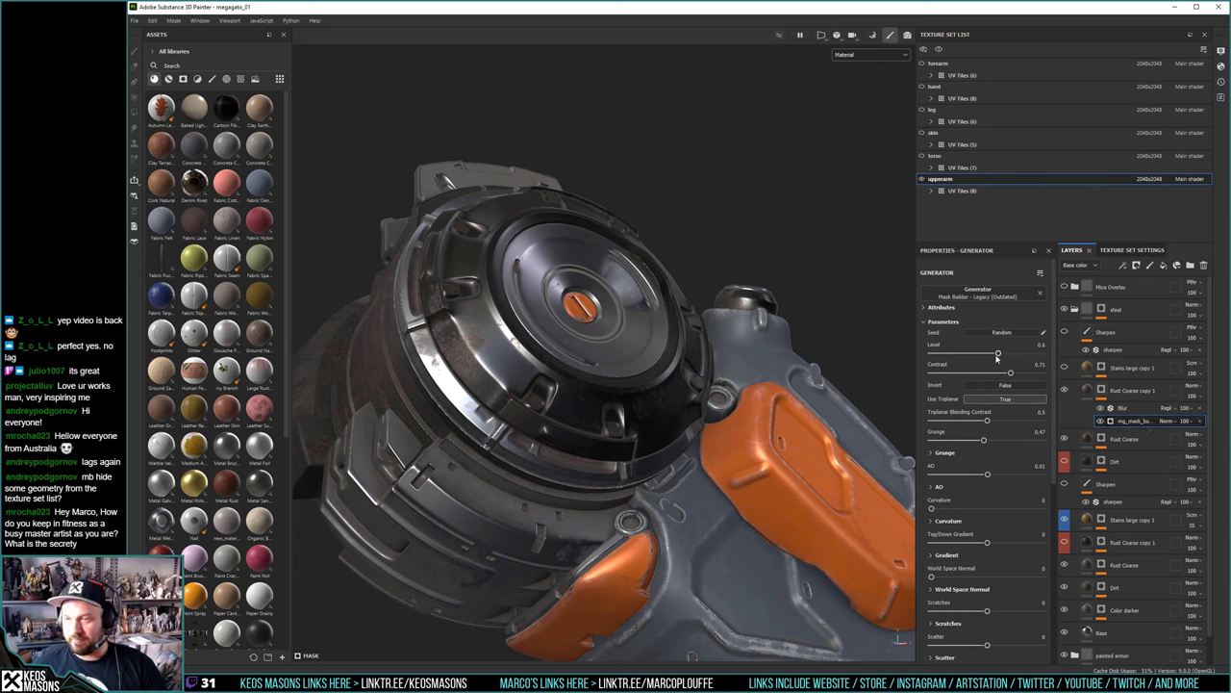
Try lower Level values on the upper Rust Coarse copy 1 mask generator, ending at 0.53
drag(998, 352, 974, 354)
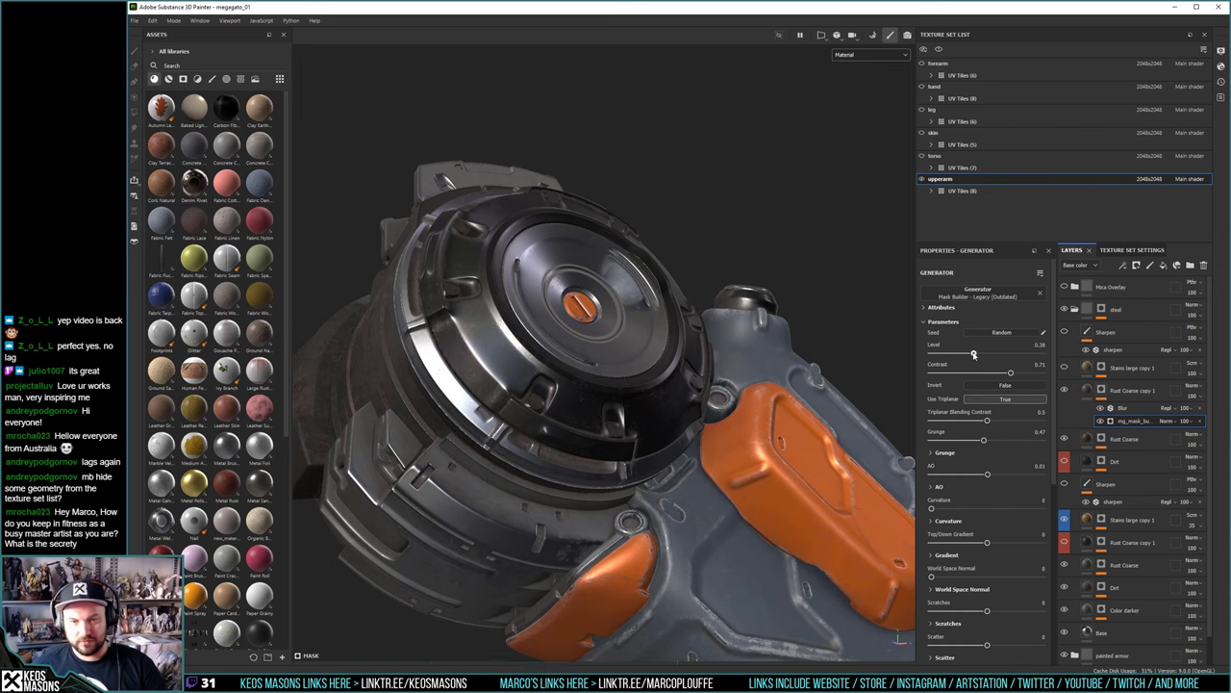
drag(974, 354, 994, 354)
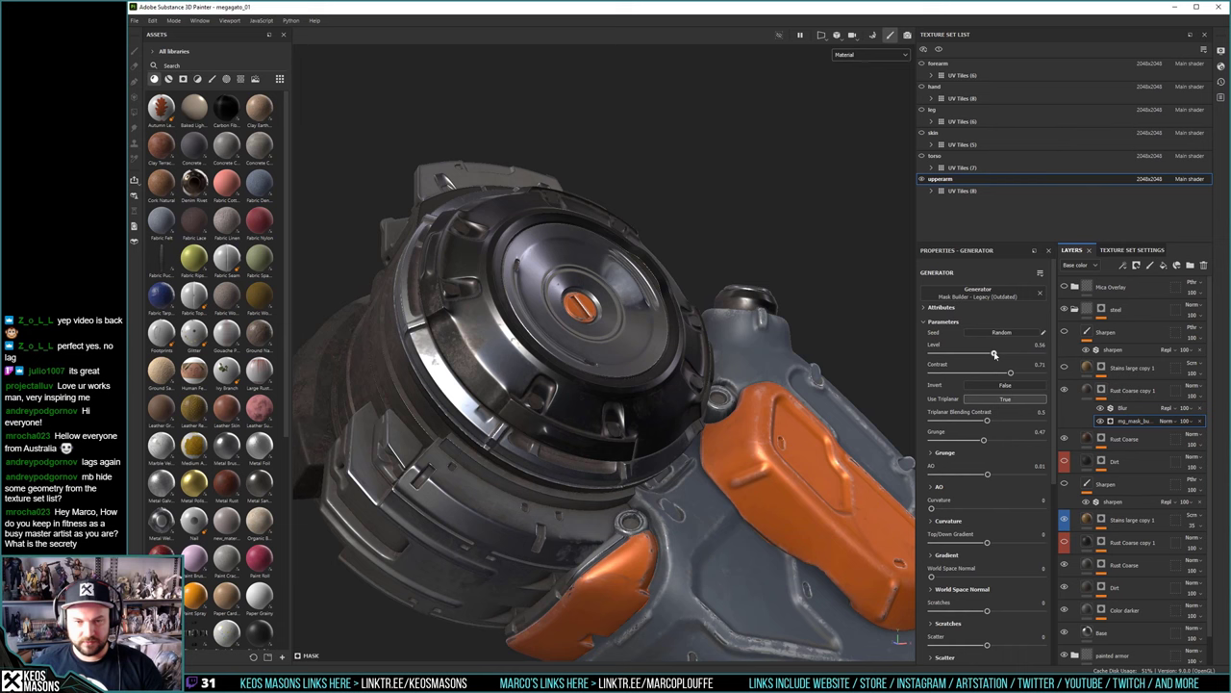
drag(994, 354, 992, 354)
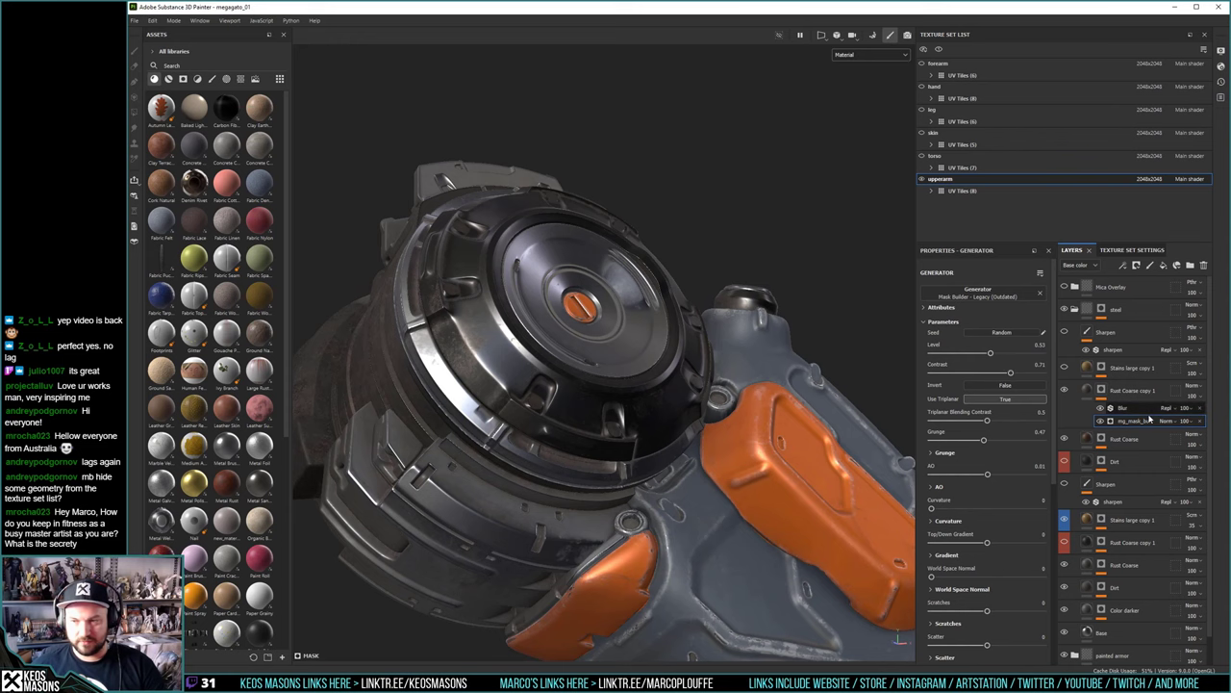
Tune the generator's Level to 0.6 while viewing the upper Rust Coarse copy 1 mask in isolation, and return to material view
alt+click(1102, 389)
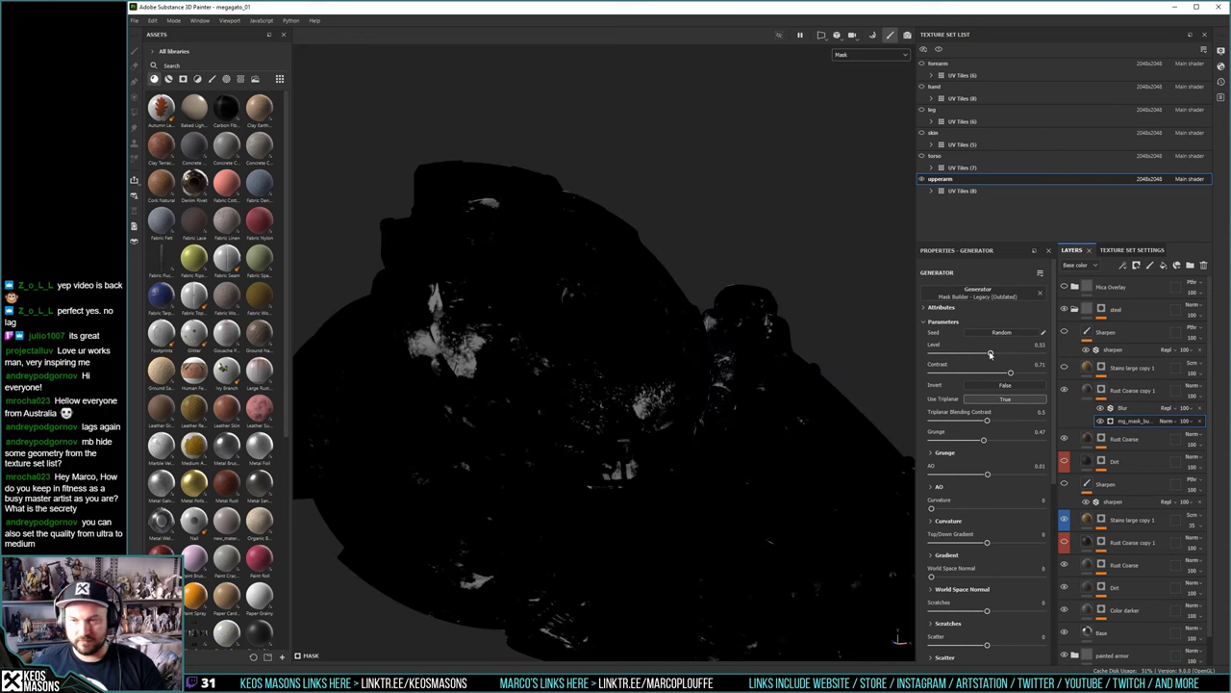
drag(991, 355, 975, 354)
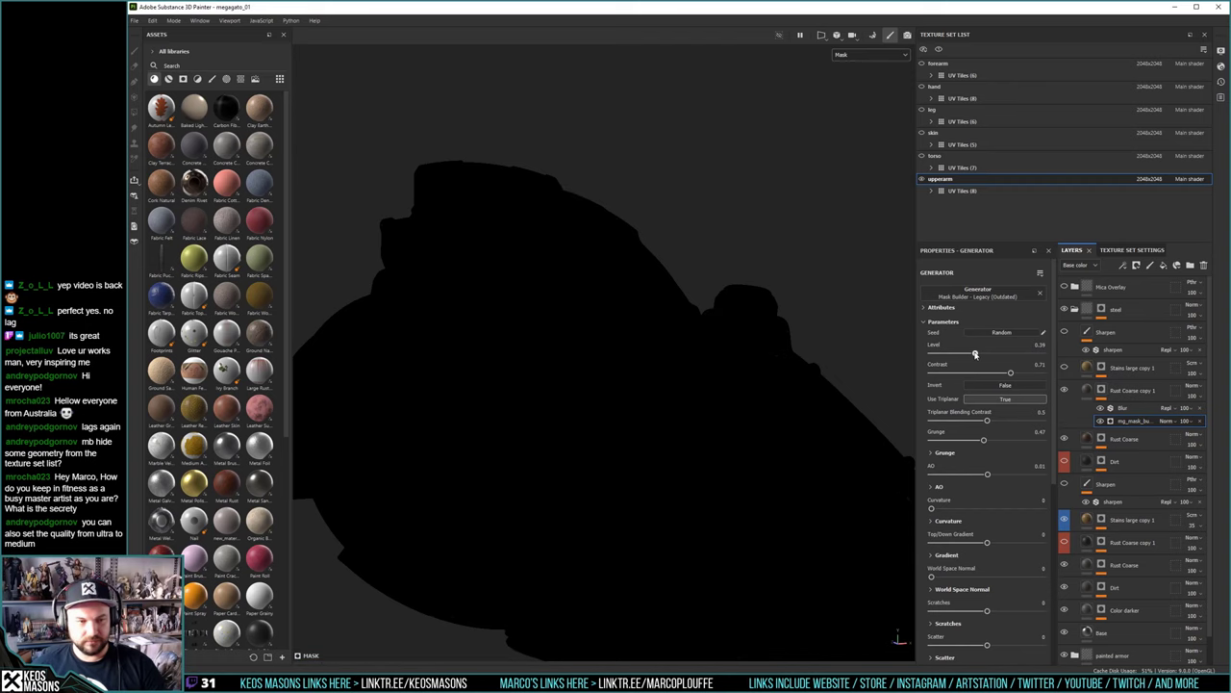
drag(976, 355, 982, 355)
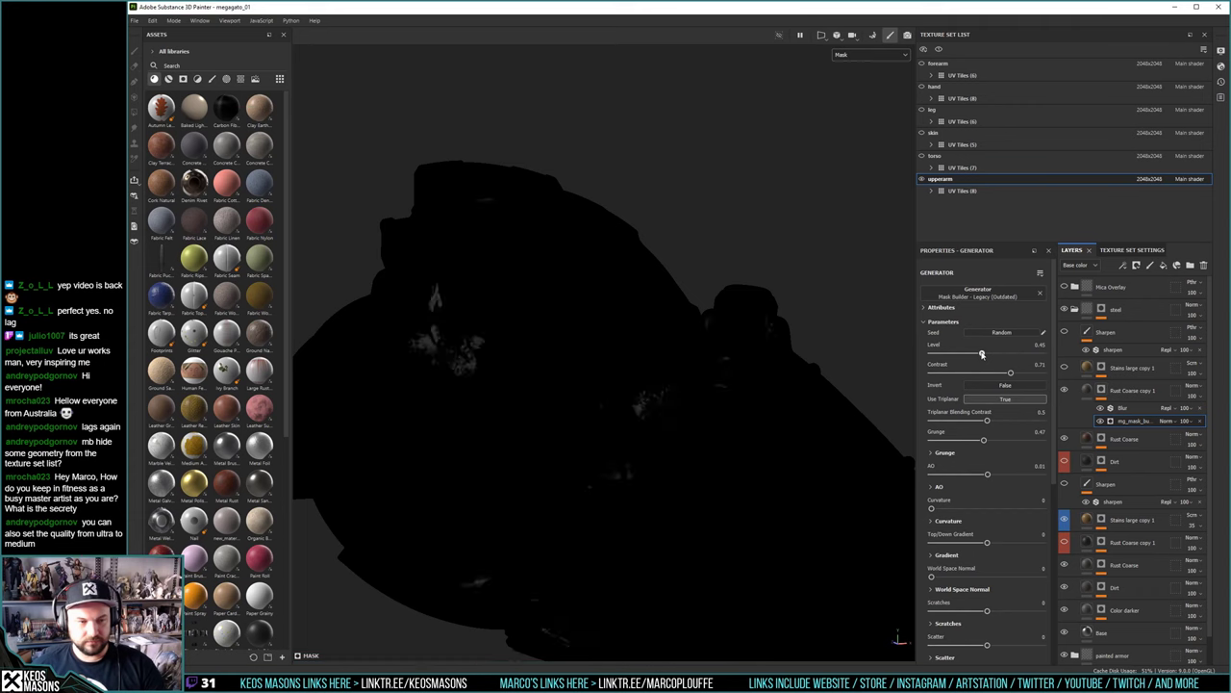
drag(983, 355, 986, 355)
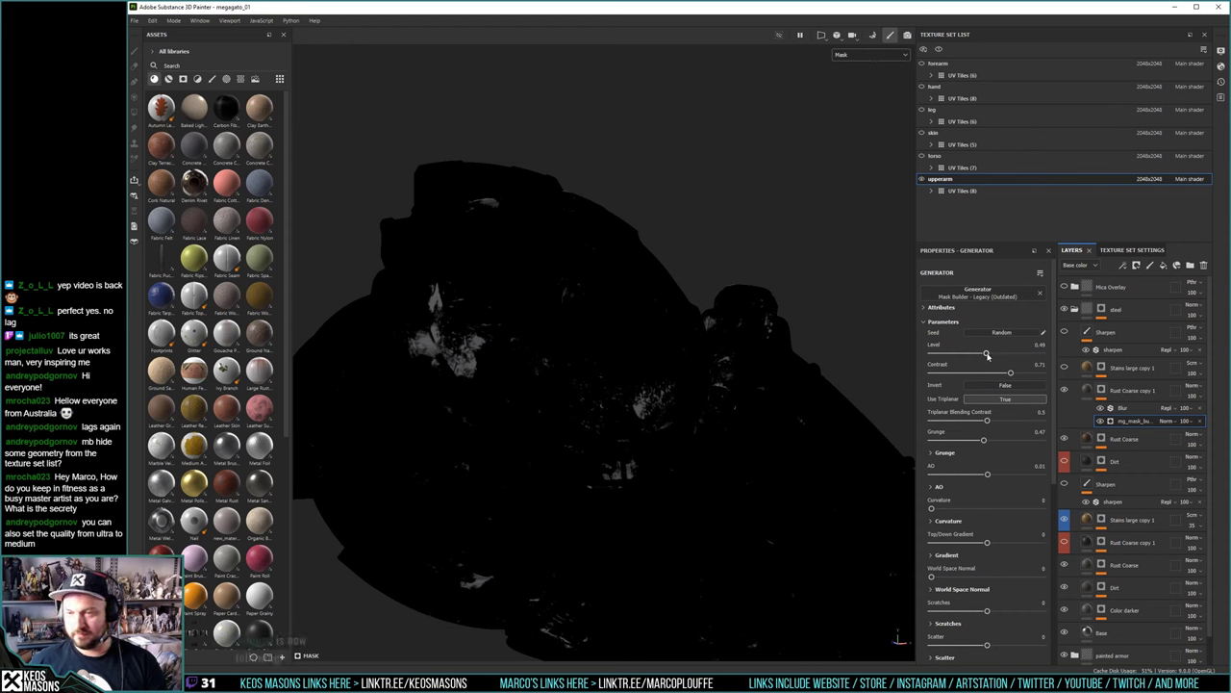
drag(986, 354, 998, 354)
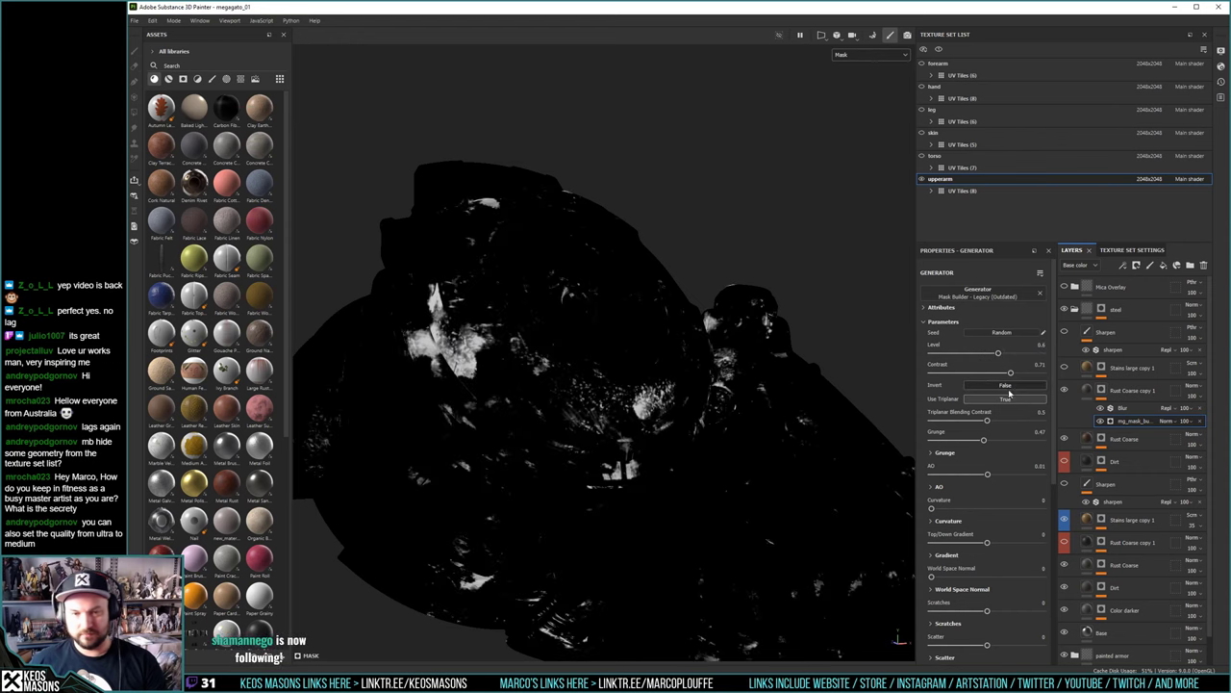
click(1089, 390)
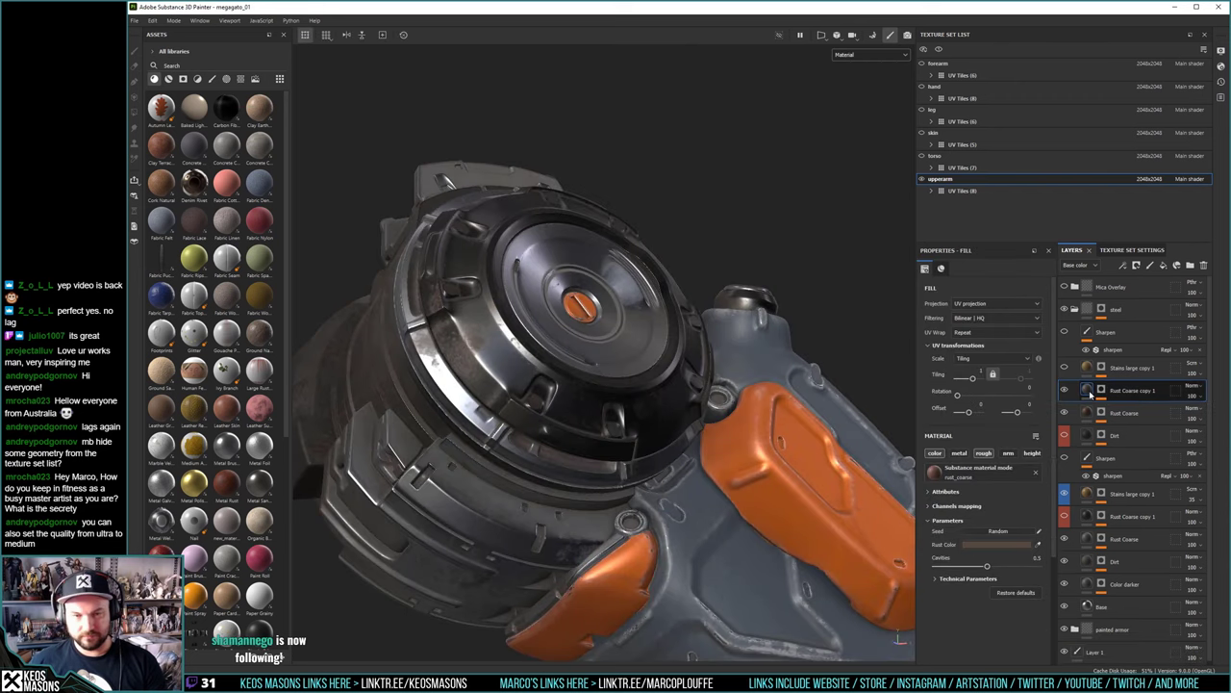
Add a Levels effect above the mask builder generator in the upper Rust Coarse copy 1 layer's mask
click(1102, 390)
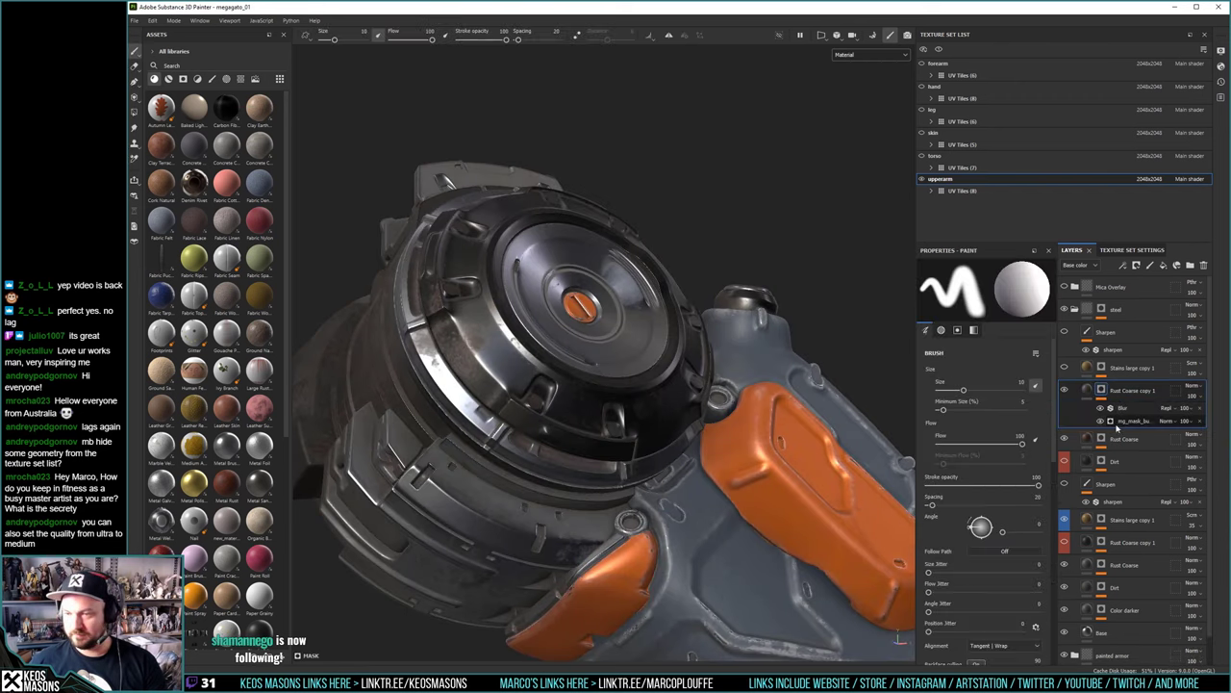
click(1132, 421)
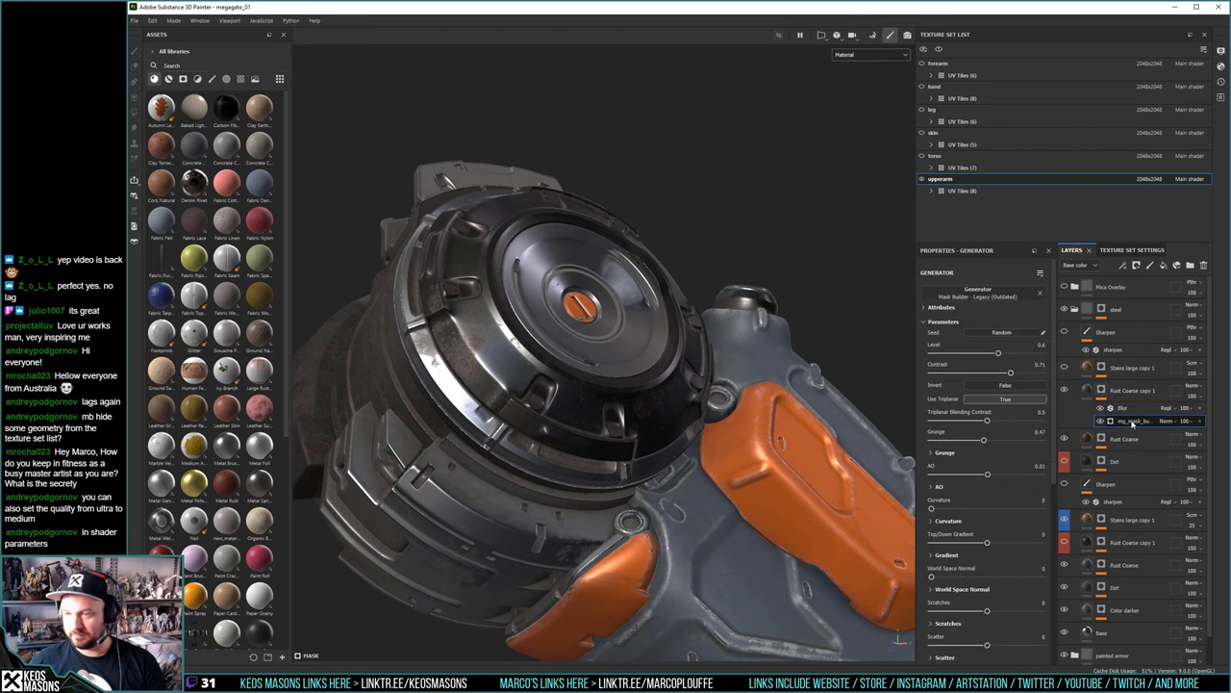
right_click(1133, 421)
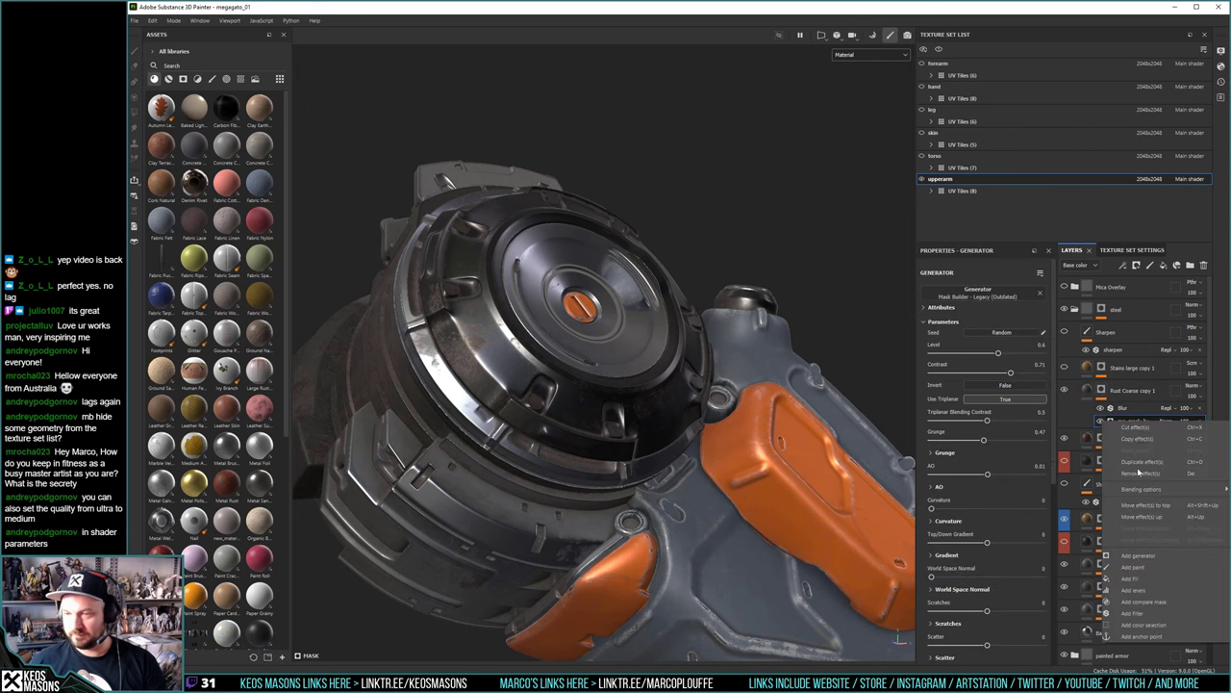
click(1146, 590)
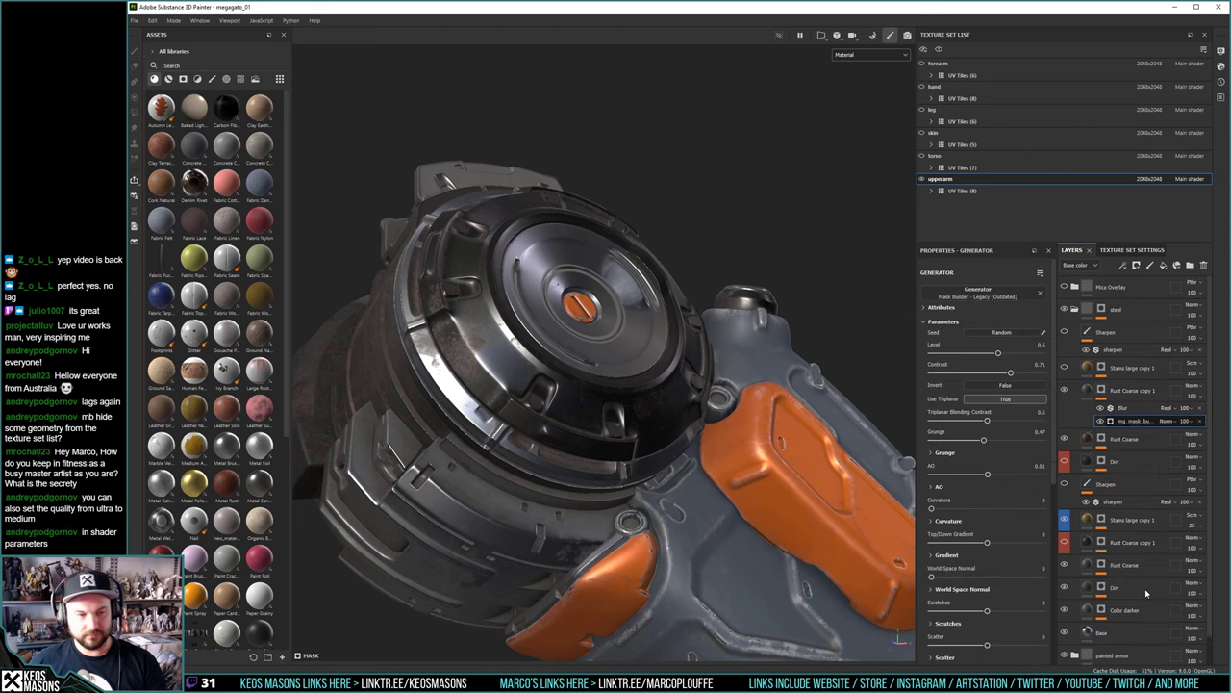
Look through the environment, camera and viewport sections of the display settings for a quality option
click(1221, 50)
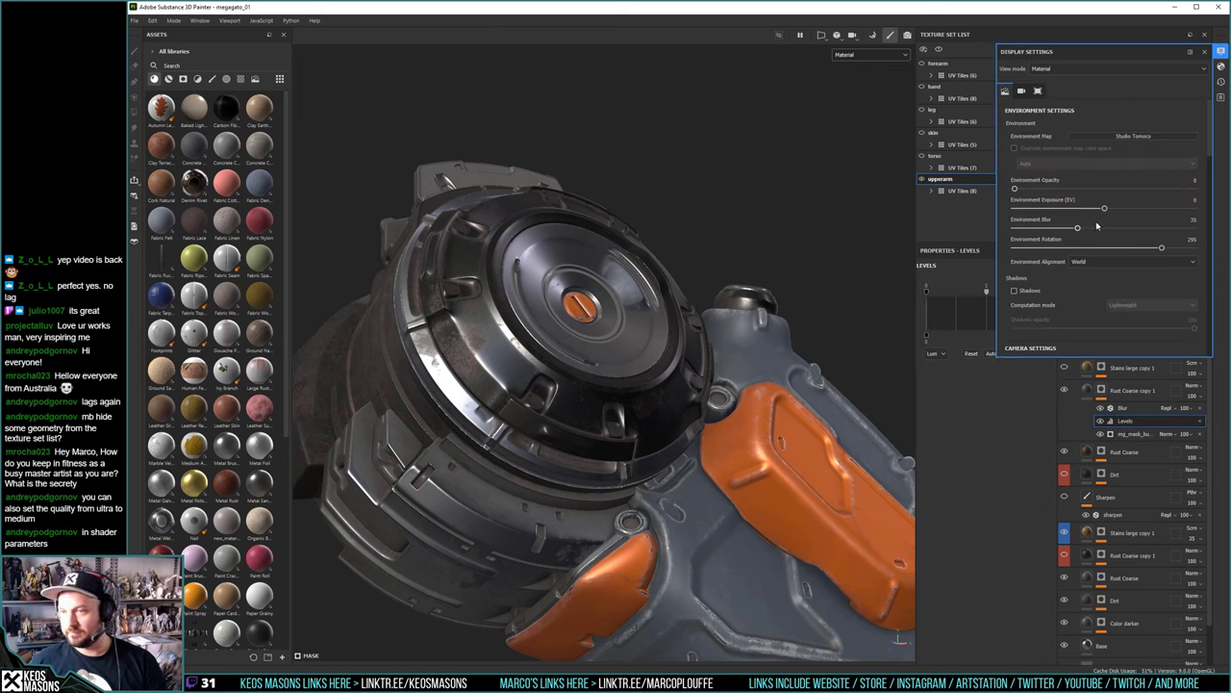
scroll(1111, 215, down, 5)
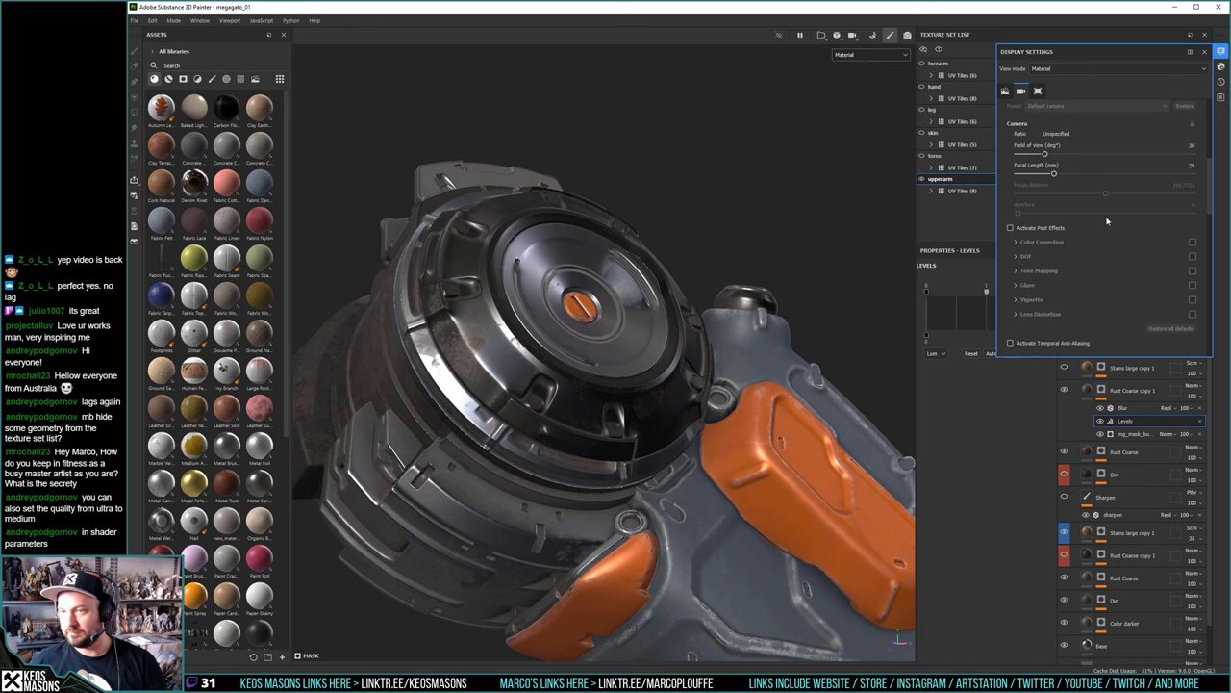
scroll(1106, 222, down, 6)
scroll(1108, 221, down, 3)
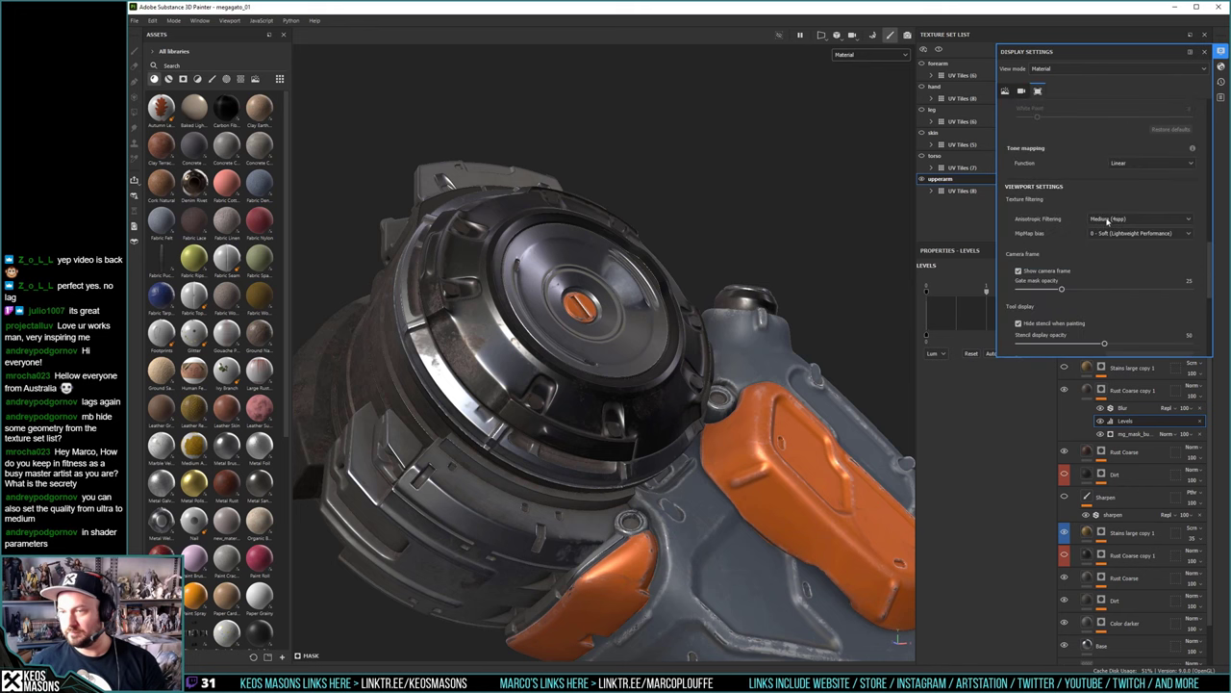
scroll(1107, 221, down, 2)
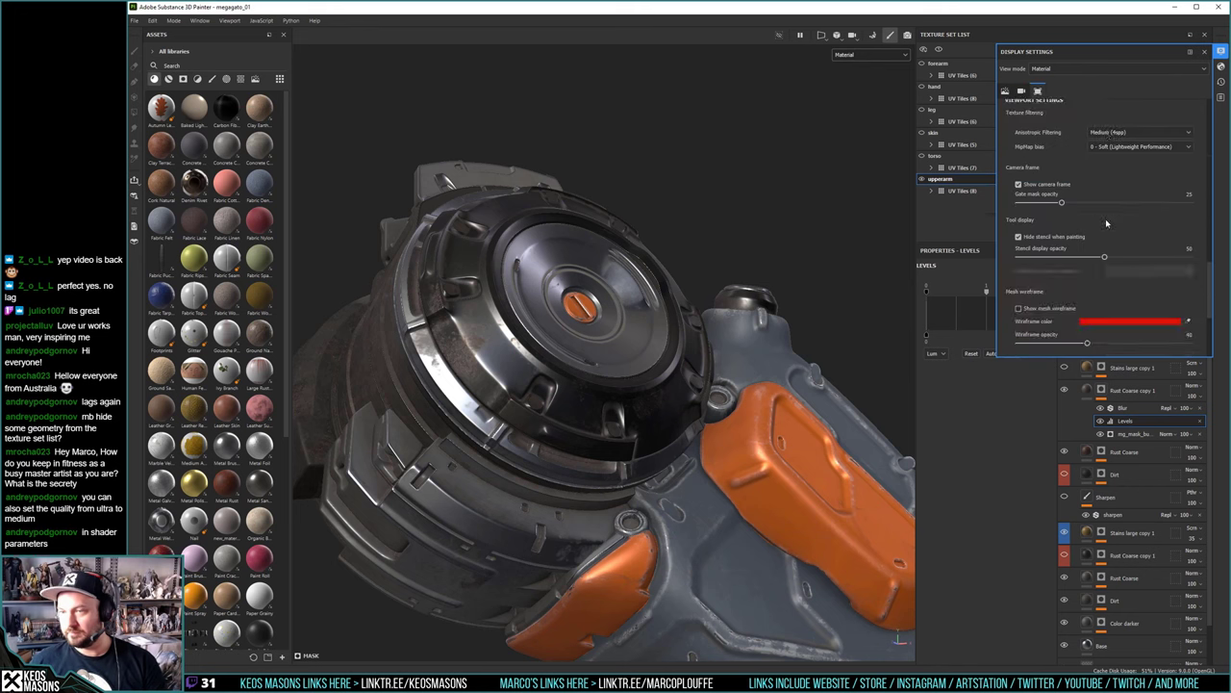
scroll(1107, 222, down, 2)
scroll(1107, 221, down, 1)
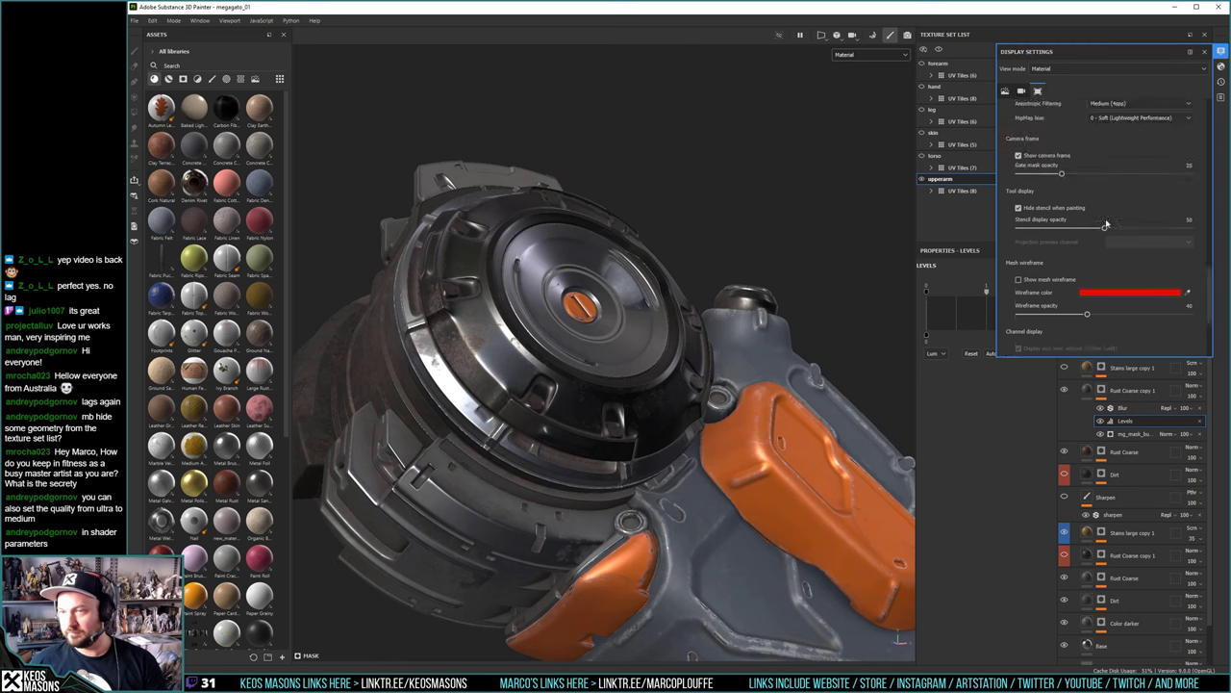
scroll(1070, 221, down, 1)
scroll(1070, 220, down, 1)
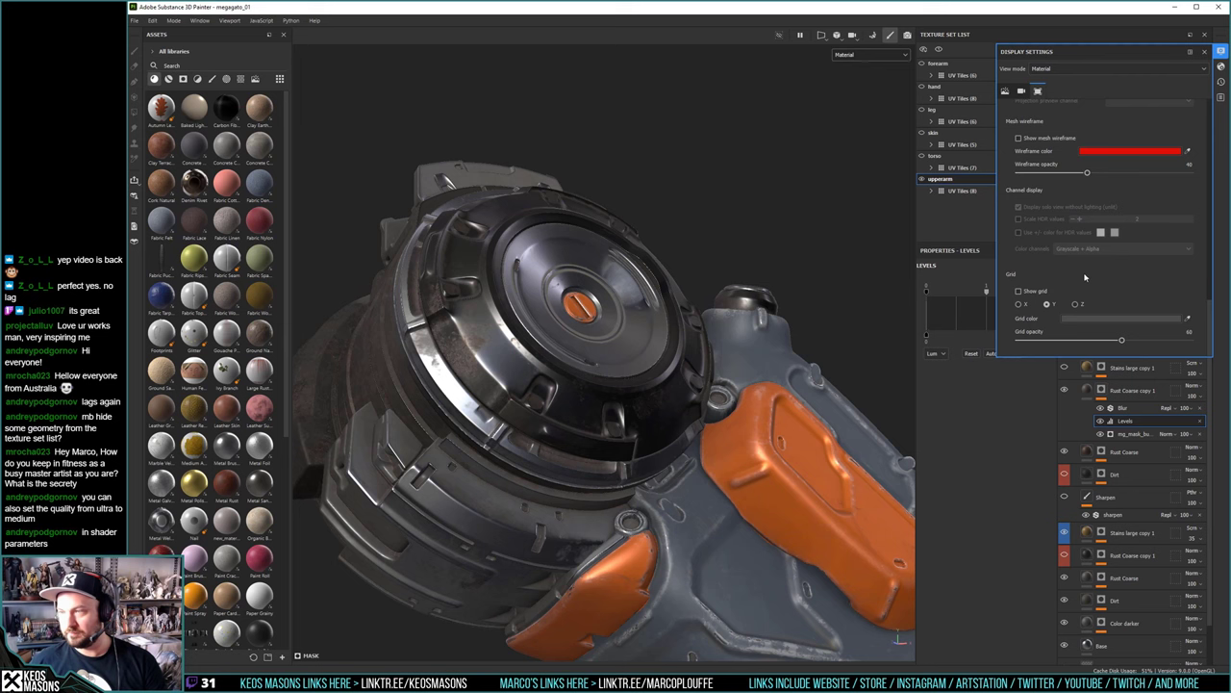
scroll(1084, 281, up, 2)
scroll(1084, 282, up, 3)
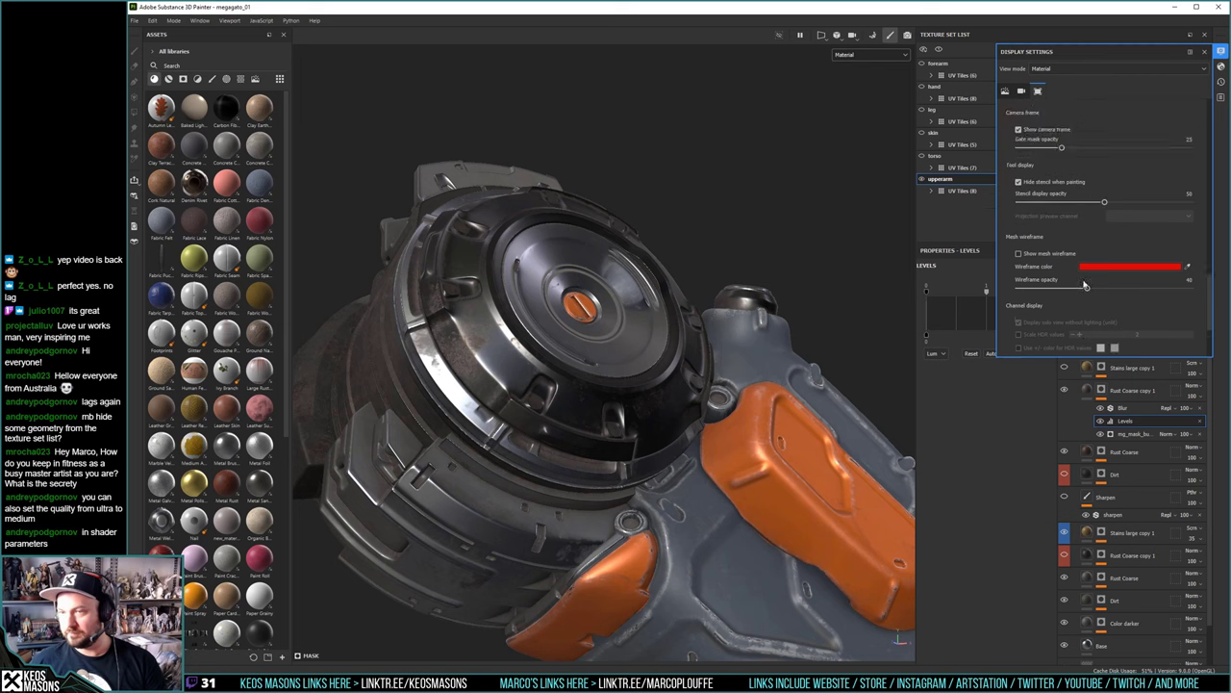
scroll(1084, 283, up, 5)
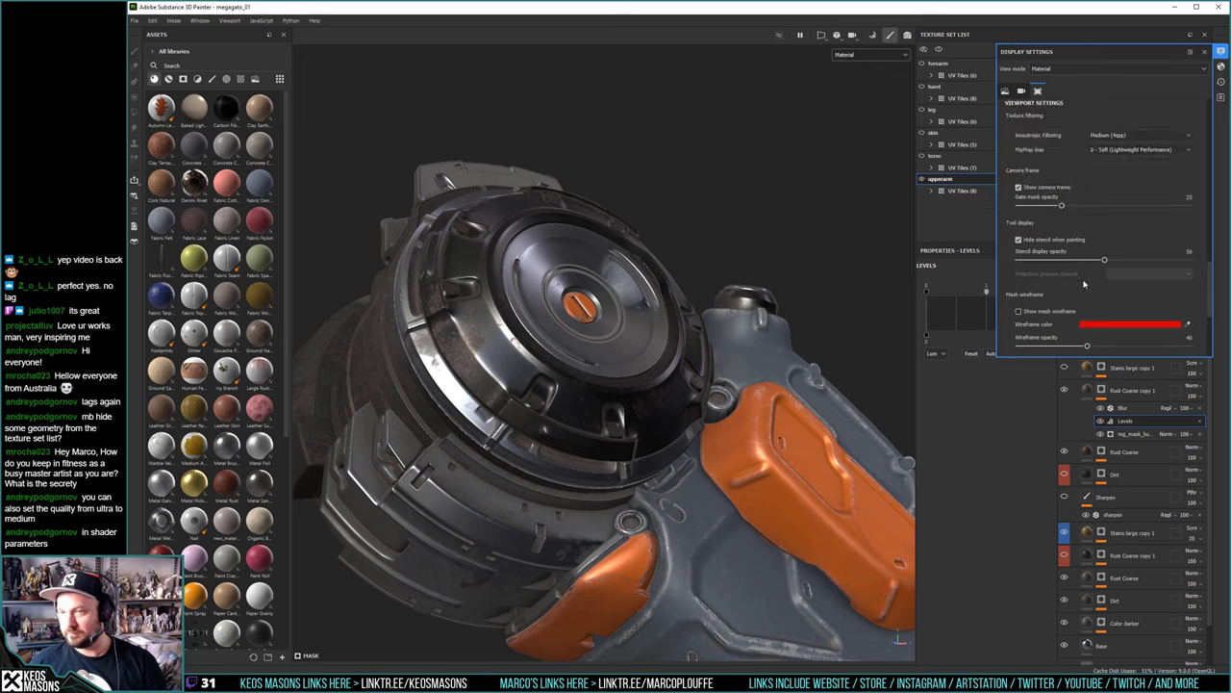
scroll(1084, 283, up, 6)
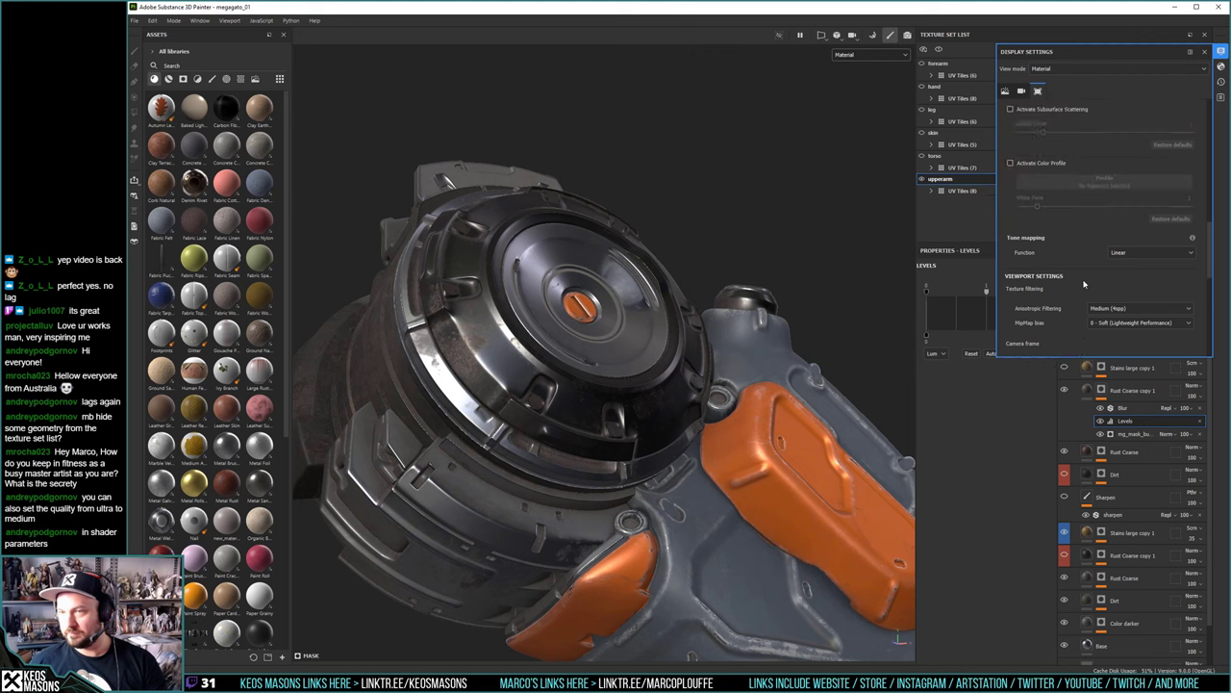
scroll(1084, 282, up, 7)
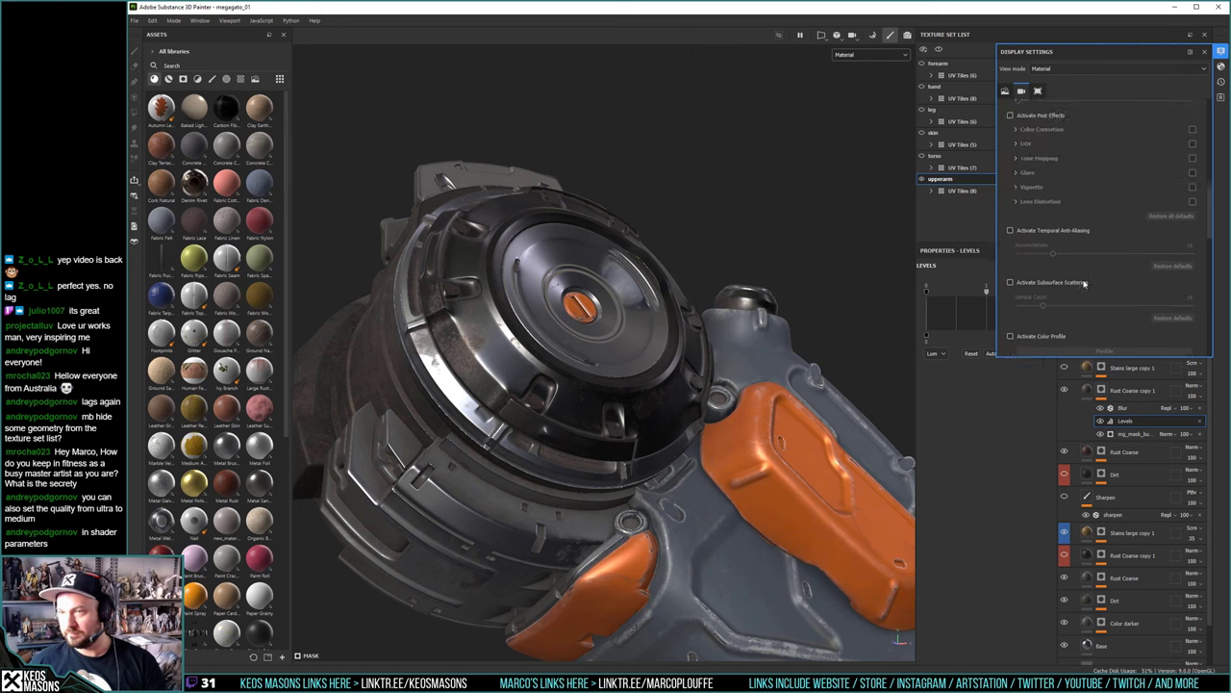
scroll(1085, 283, up, 4)
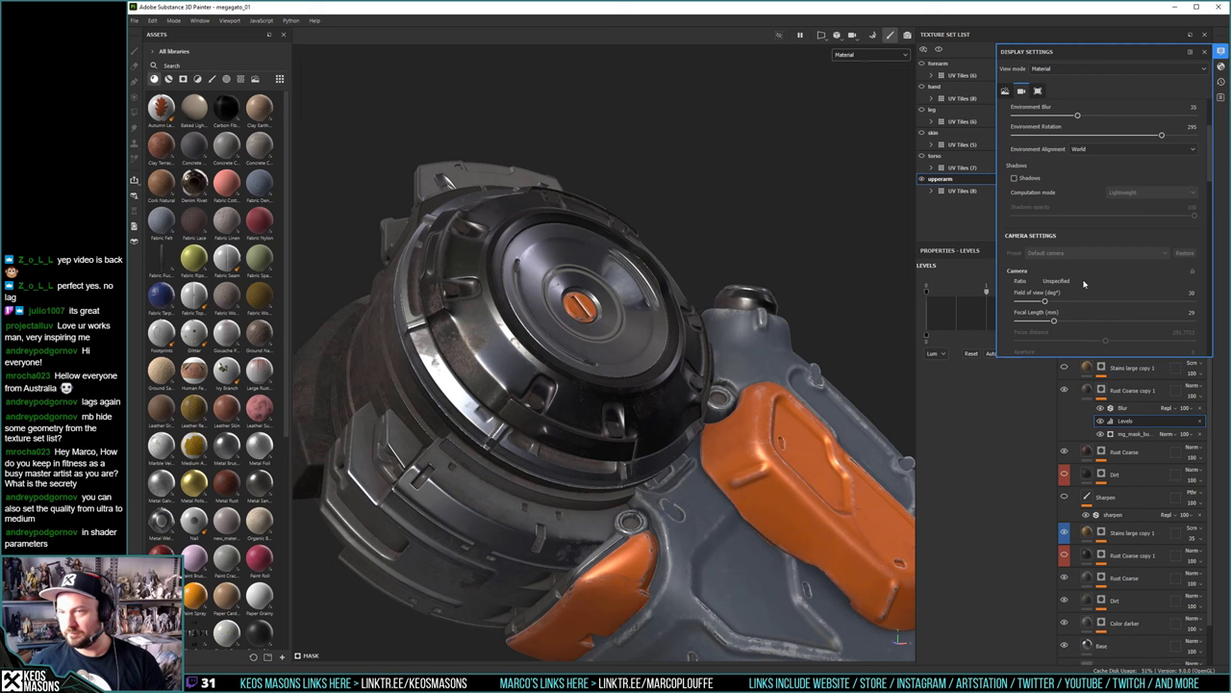
scroll(1085, 284, up, 3)
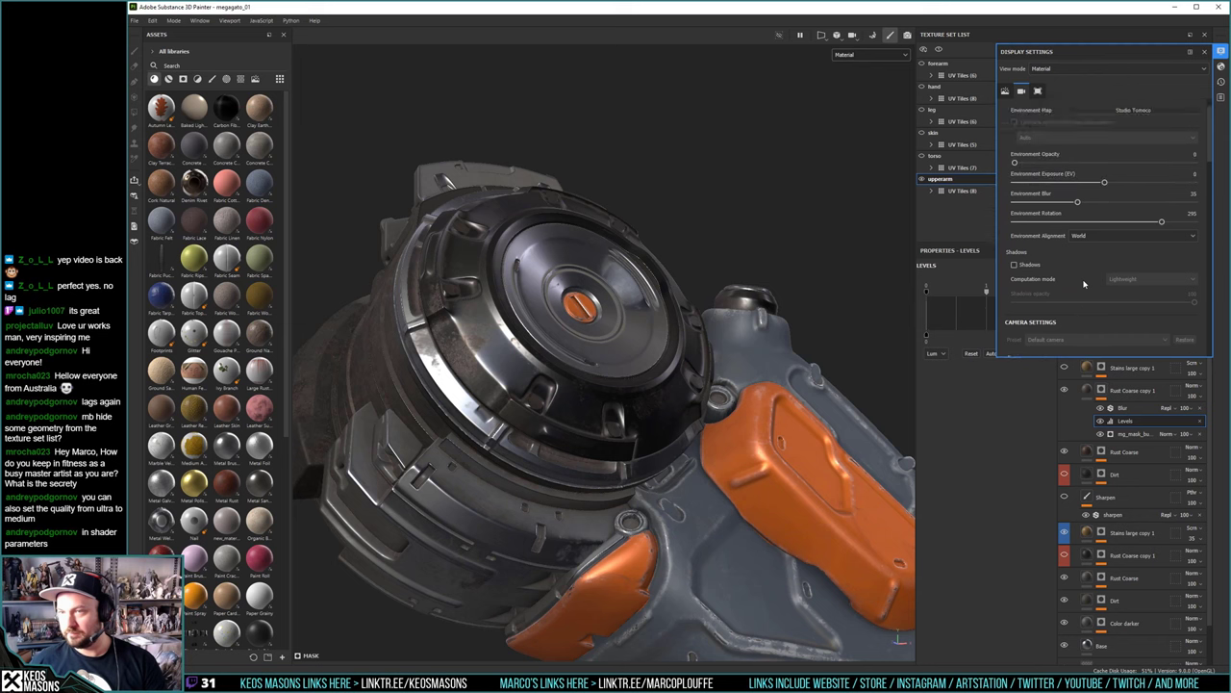
scroll(1084, 283, up, 1)
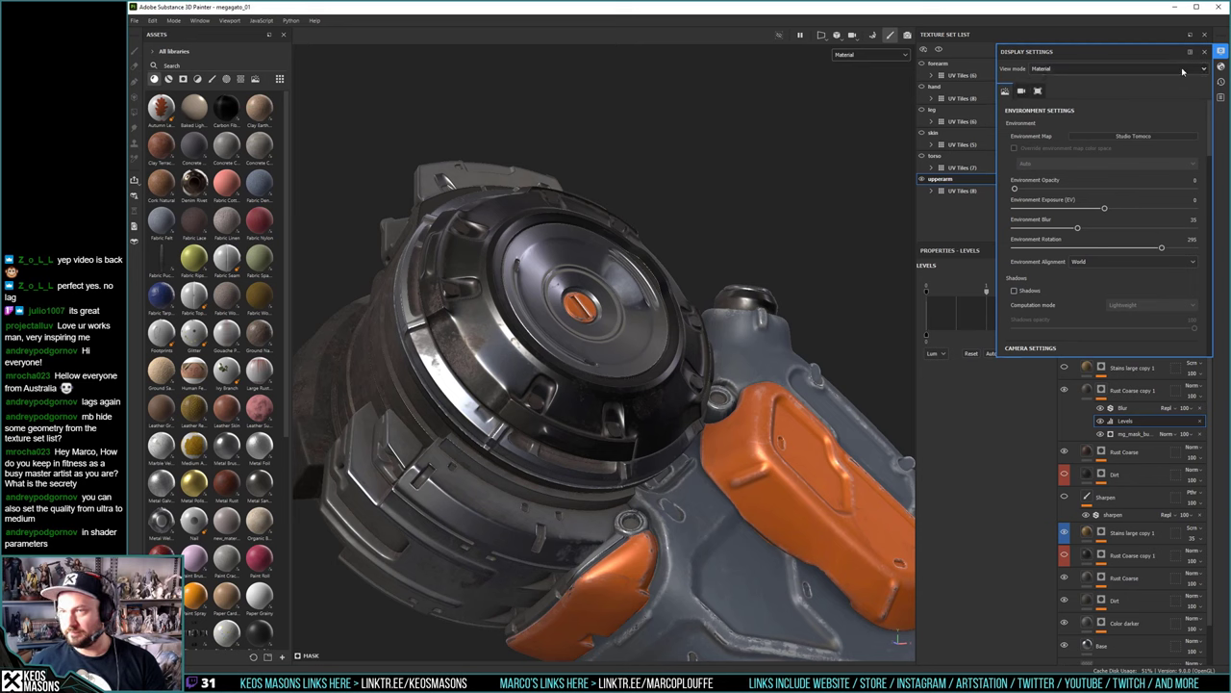
Check the main shader's displacement settings and Quality options, keep Quality at Low (16 spp), and close the shader settings
click(1221, 66)
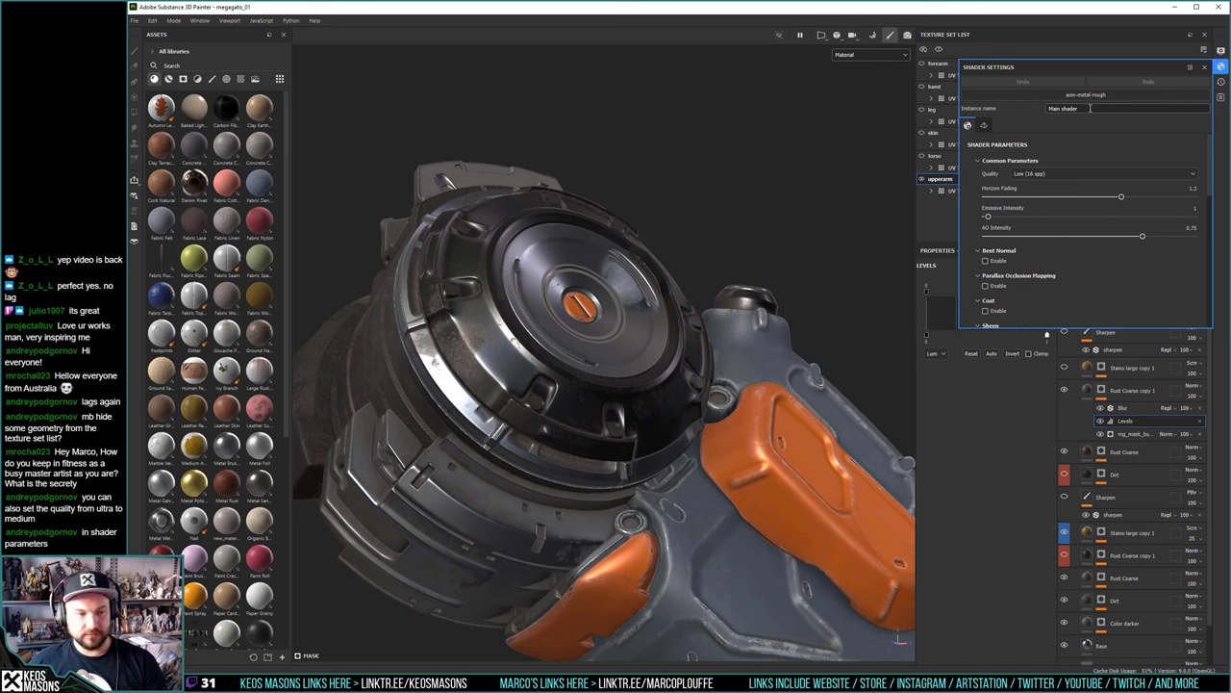
click(983, 125)
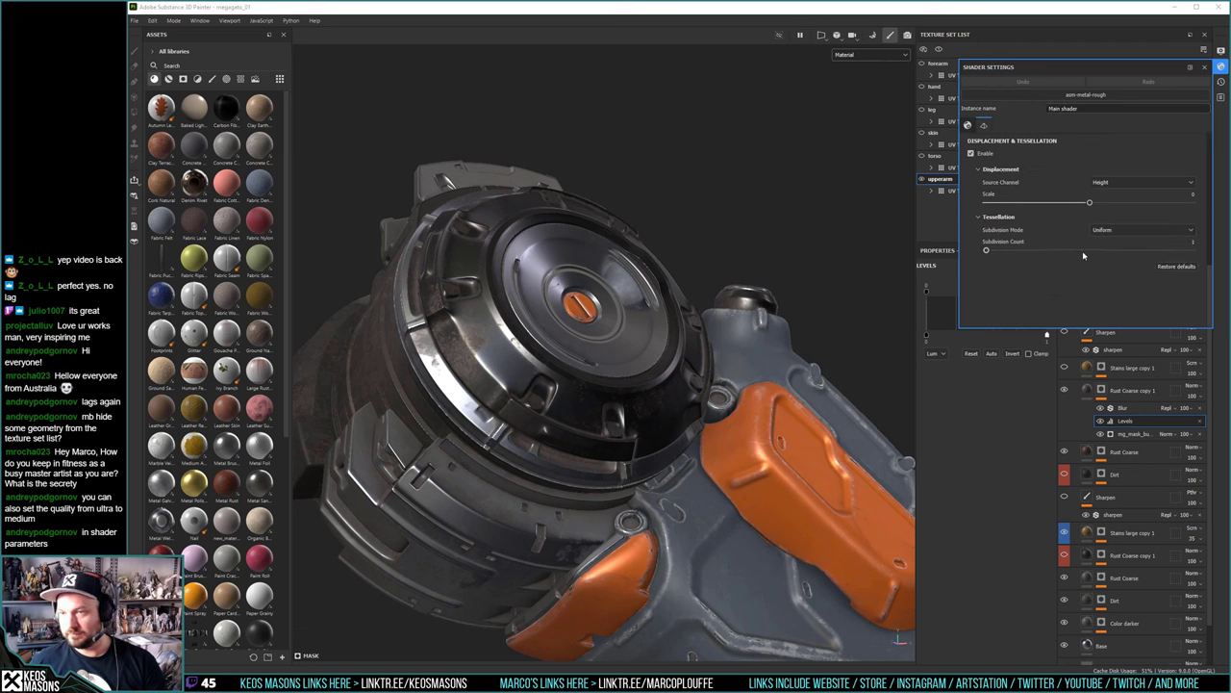
scroll(1082, 255, up, 5)
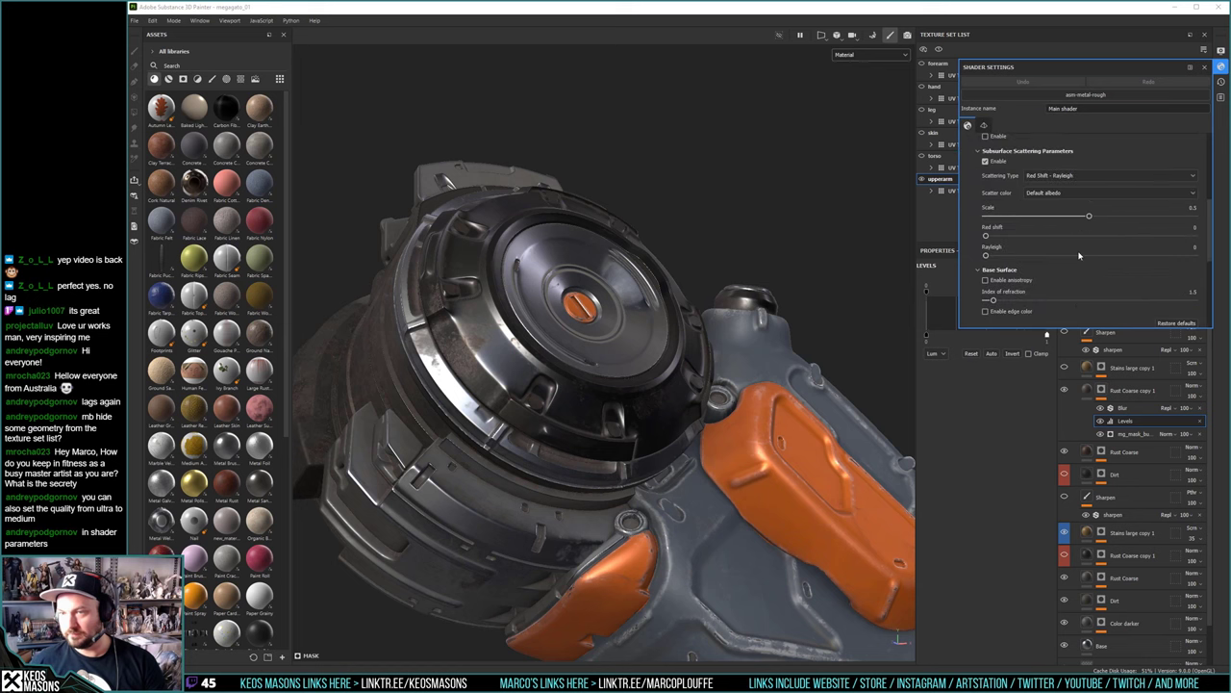
scroll(1080, 255, up, 2)
scroll(1080, 255, up, 2)
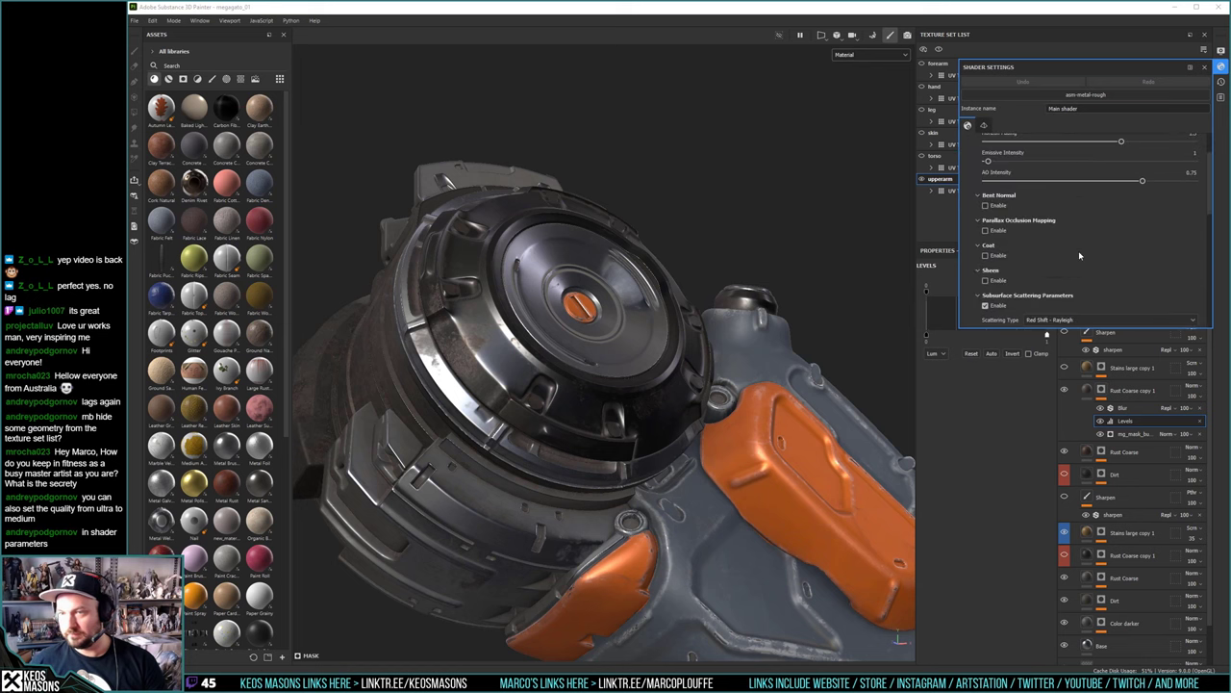
scroll(1080, 255, up, 1)
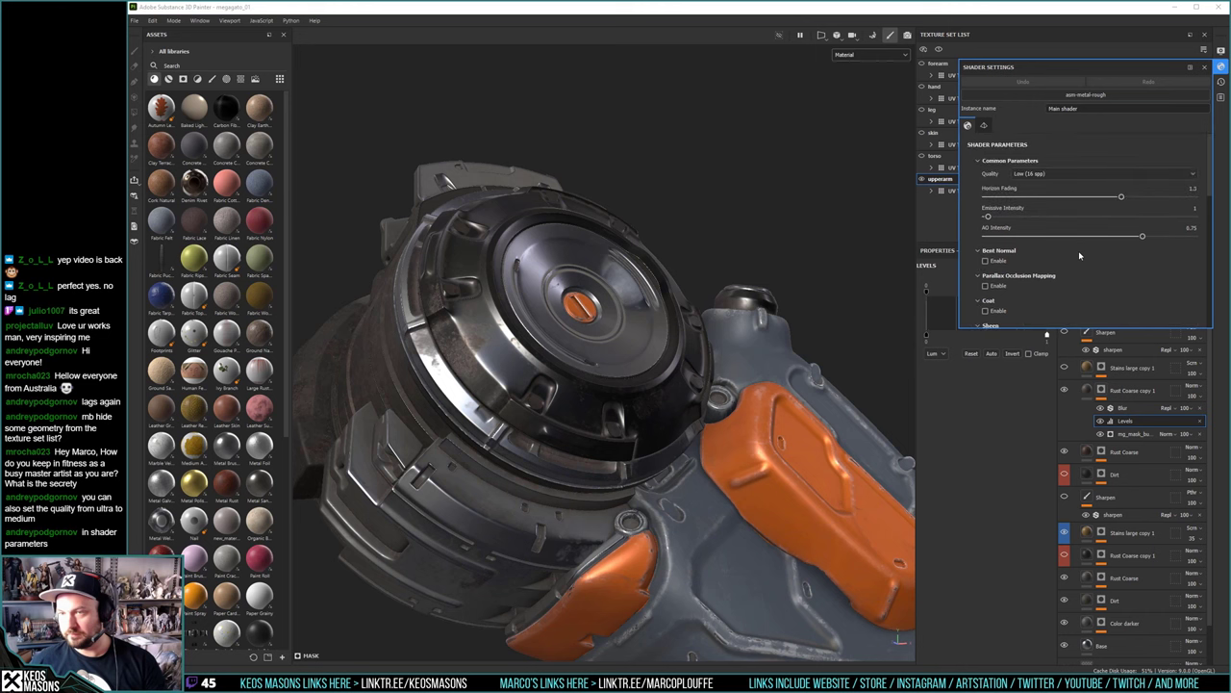
click(1033, 175)
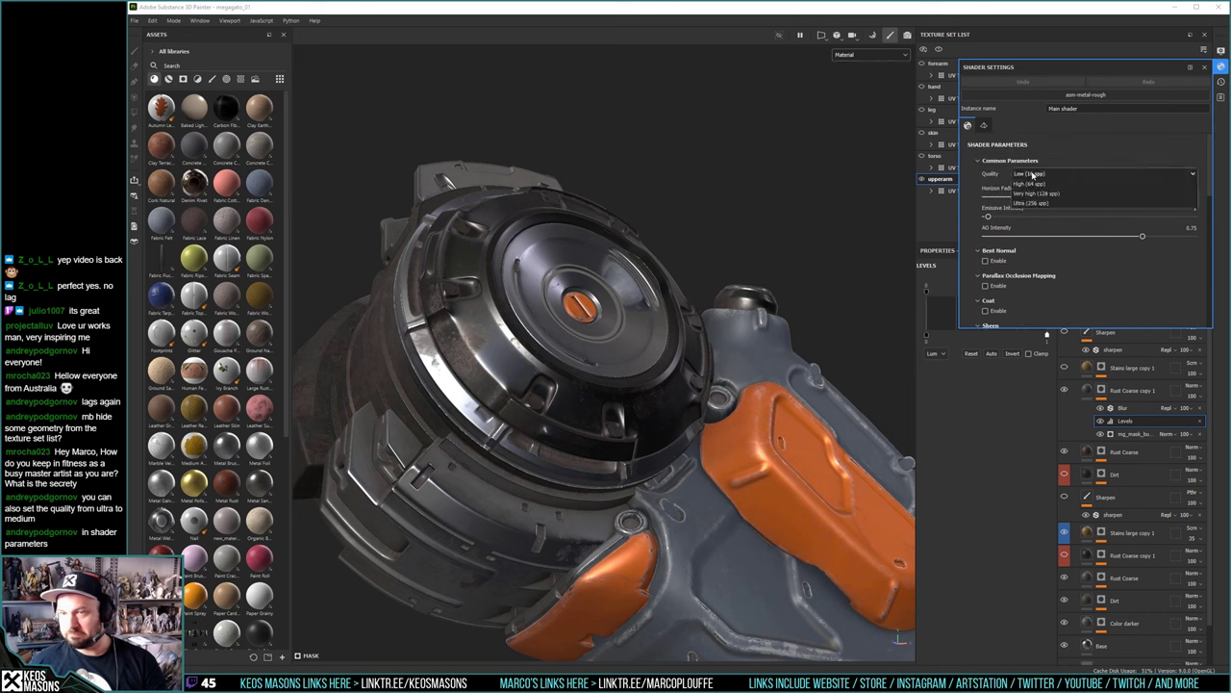
click(1034, 174)
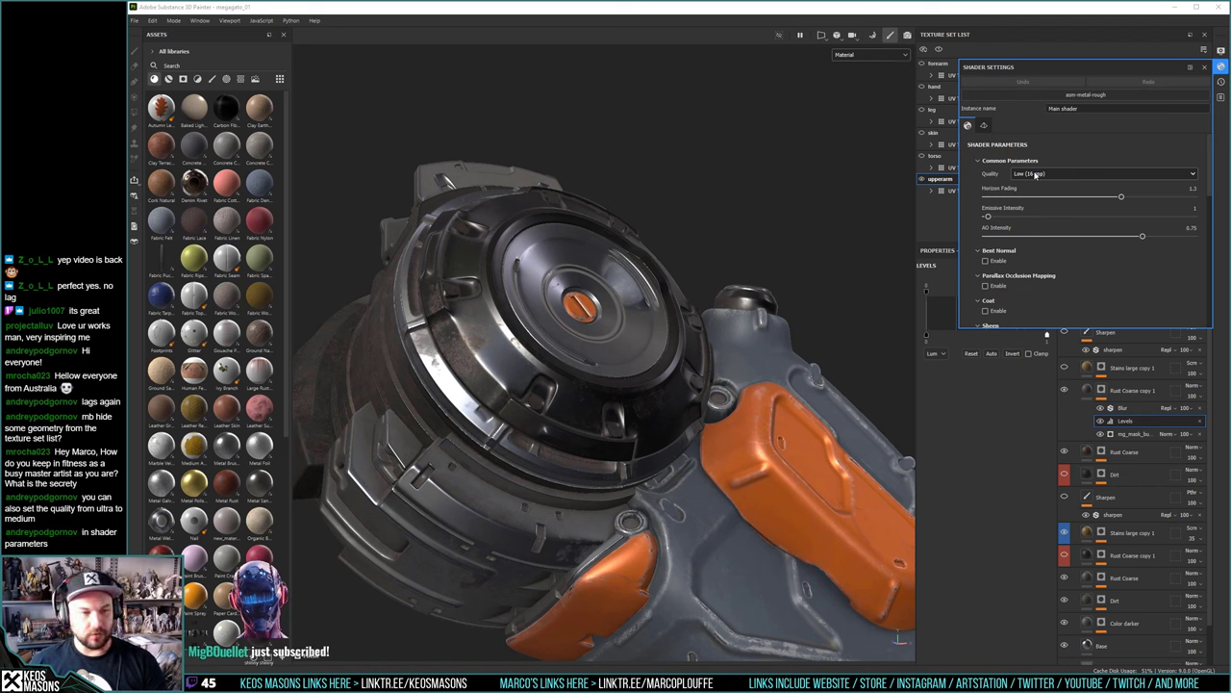
click(1221, 66)
alt+drag(529, 328, 602, 332)
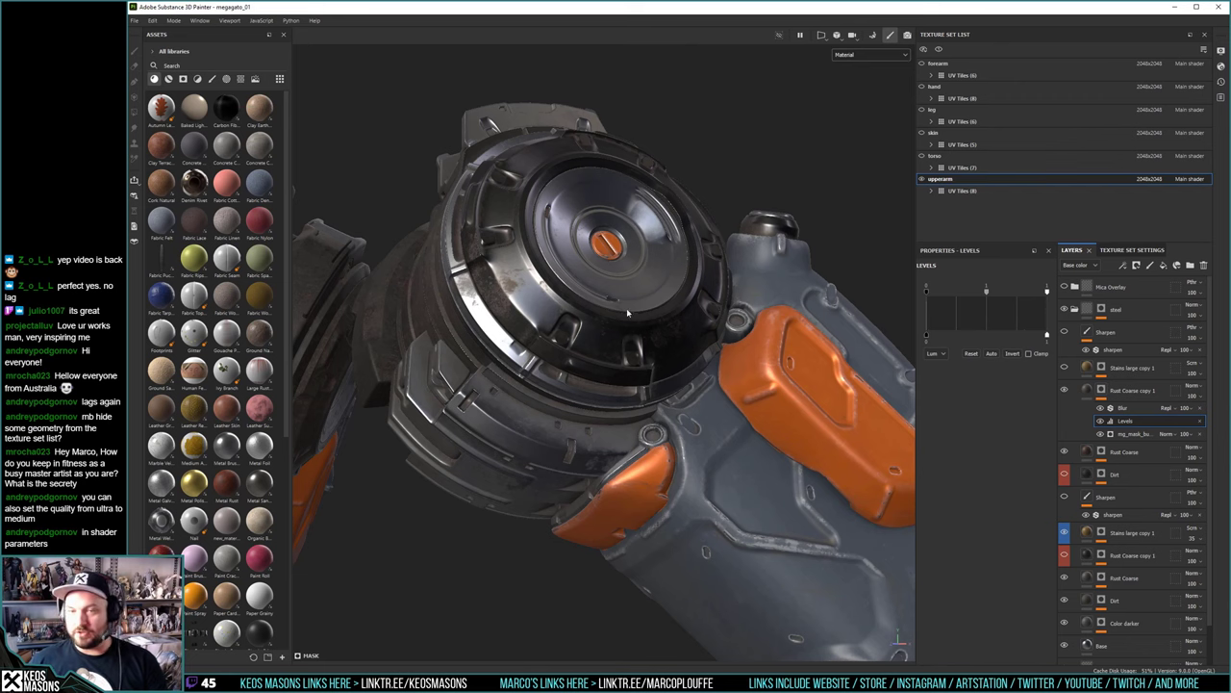
alt+drag(626, 308, 563, 306)
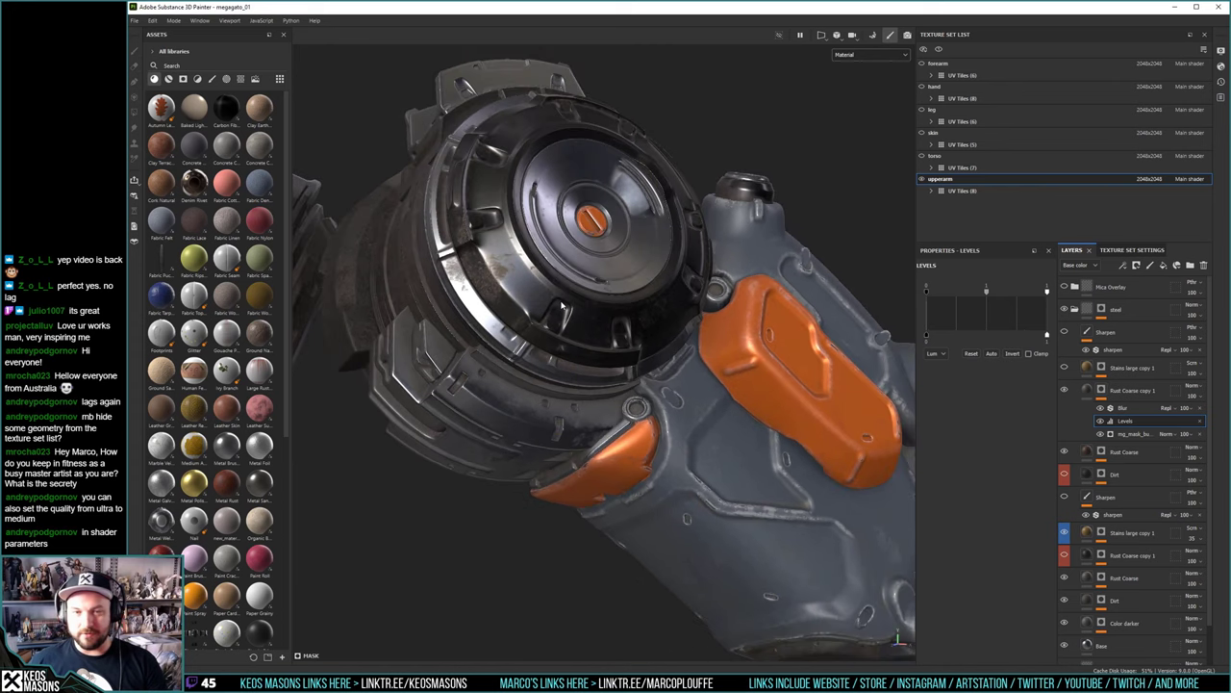
alt+right_drag(541, 287, 566, 288)
alt+drag(566, 289, 568, 309)
alt+middle_drag(569, 309, 562, 303)
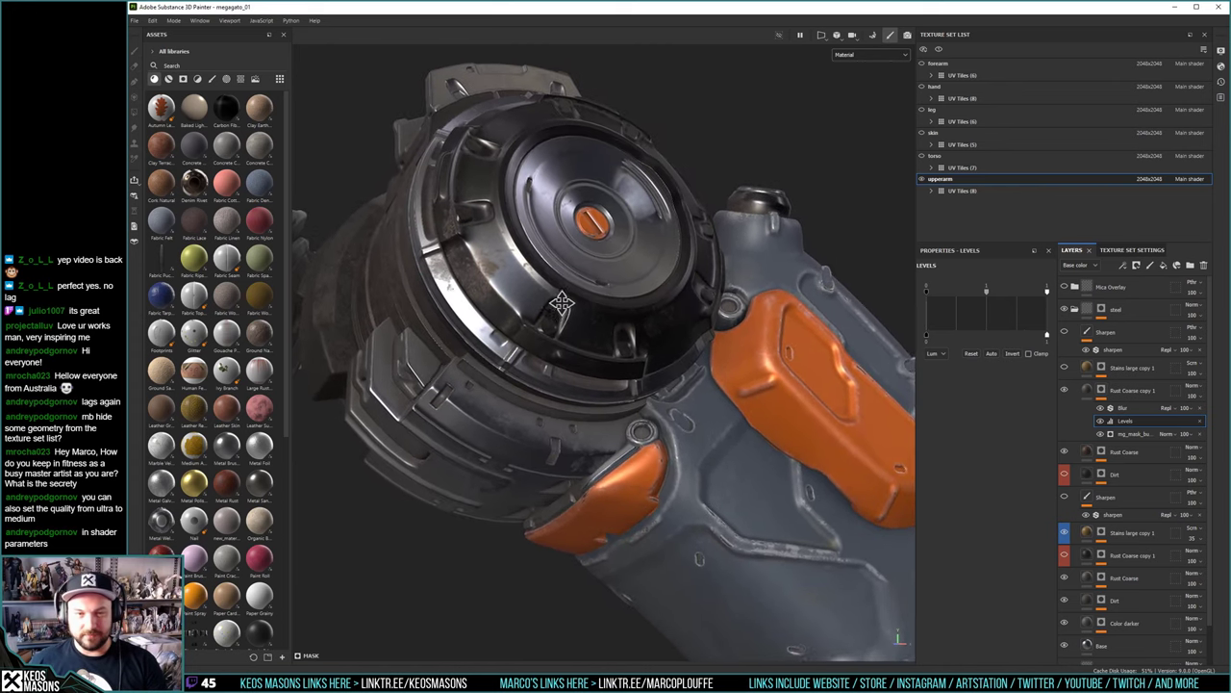
alt+drag(562, 303, 524, 305)
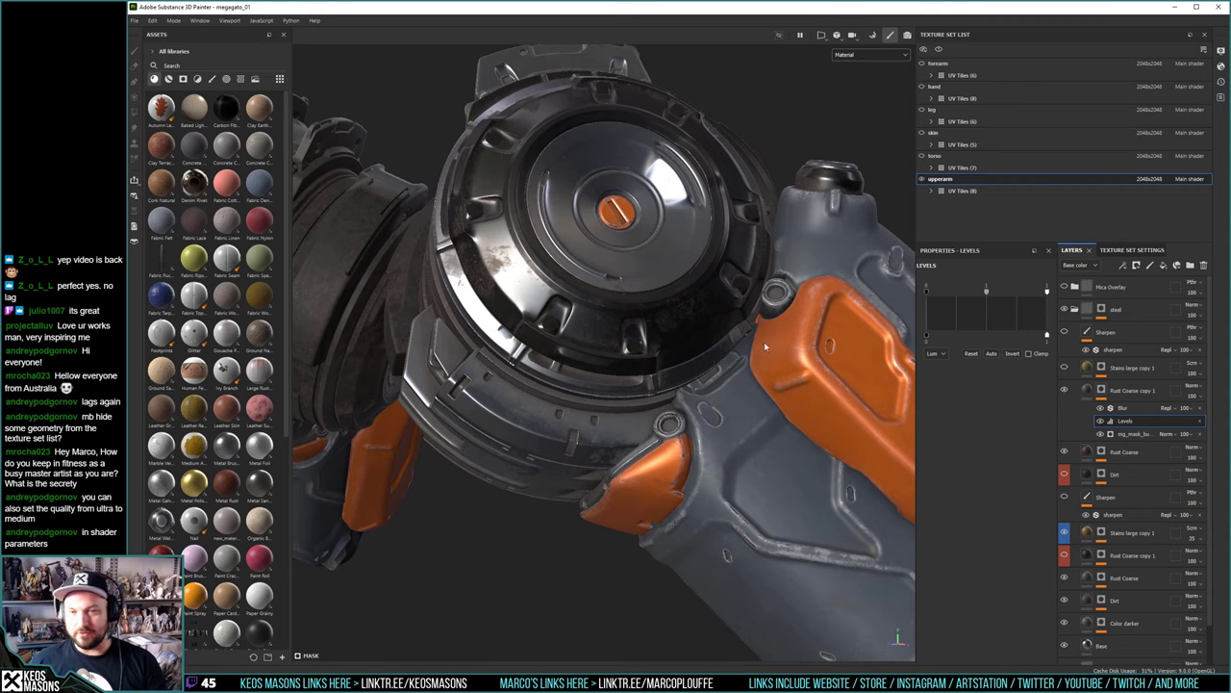
alt+drag(764, 345, 640, 288)
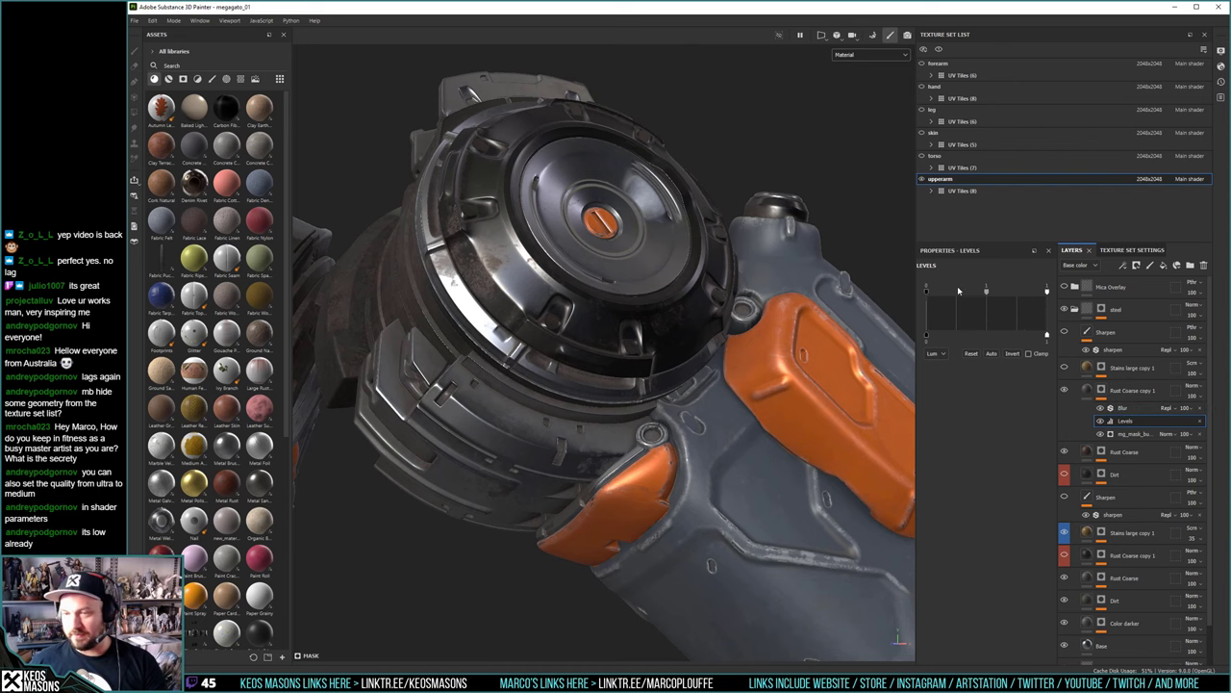
Raise the Levels midtone value in the upper Rust Coarse copy 1 mask, checking it in mask and material views
alt+click(1102, 391)
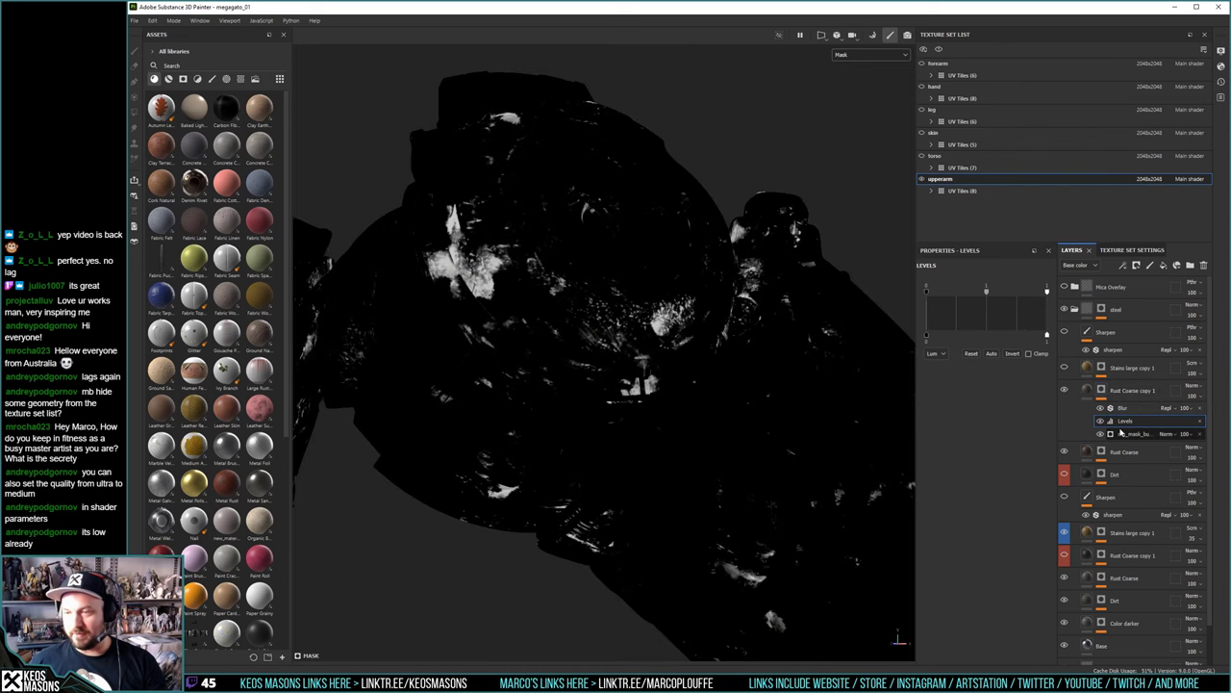
drag(927, 293, 994, 301)
key(ctrl+z)
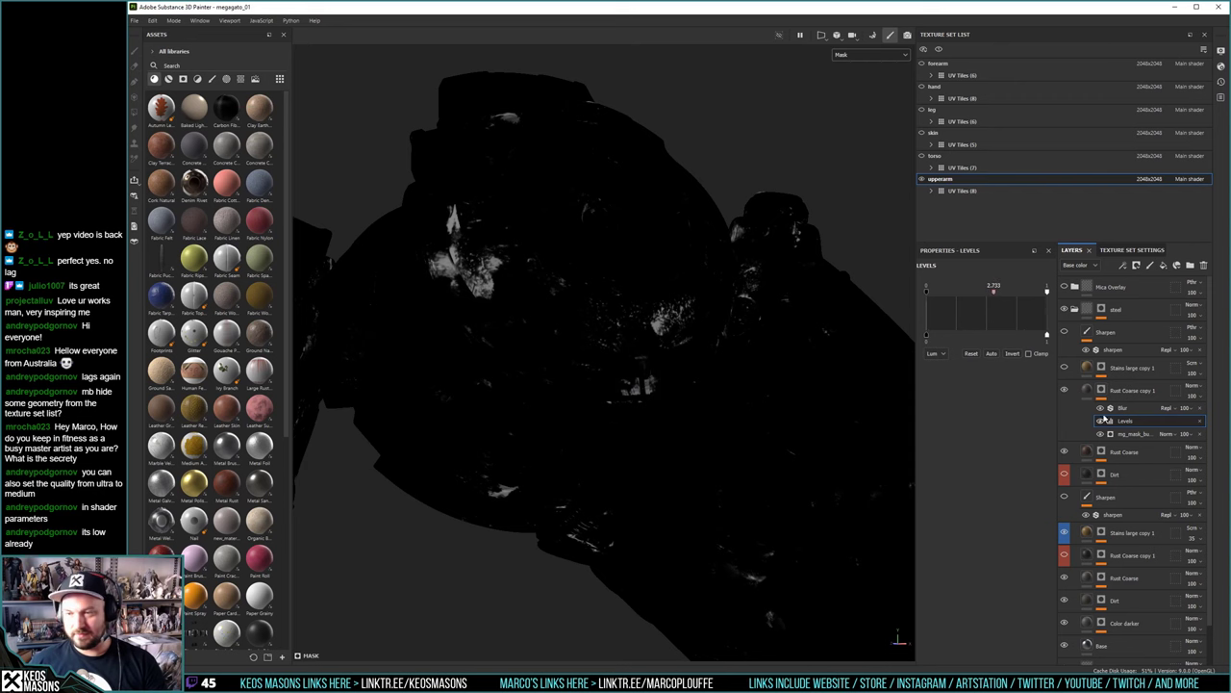
click(1100, 389)
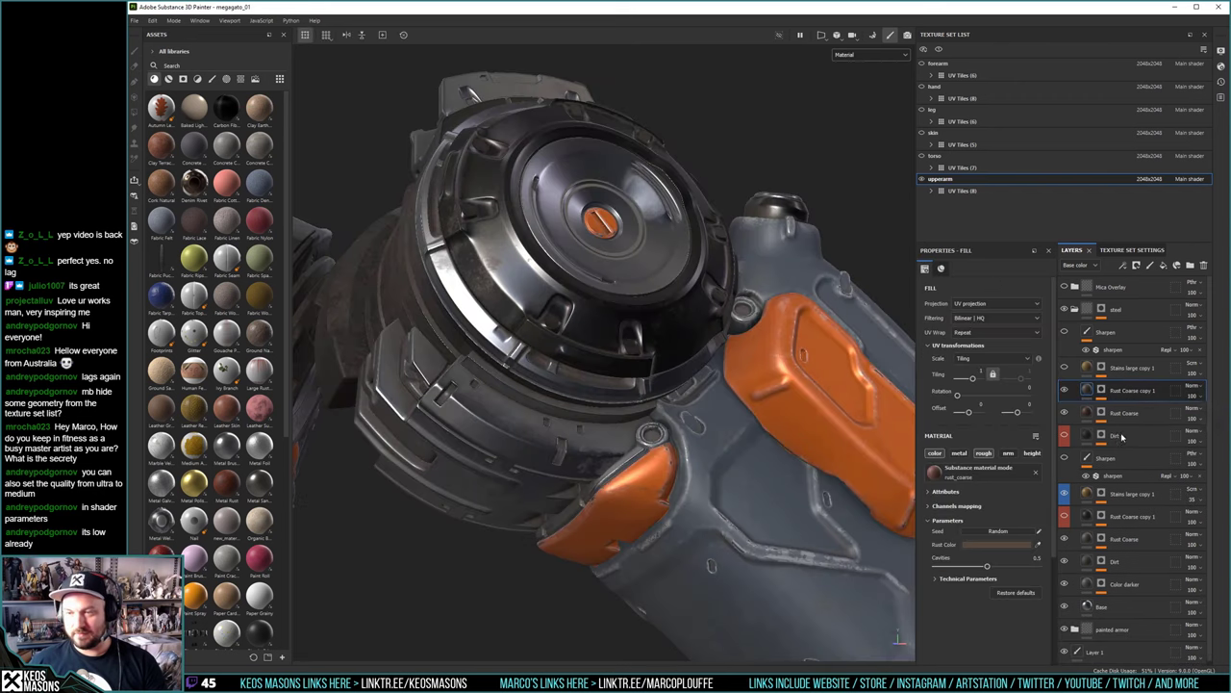
click(1101, 390)
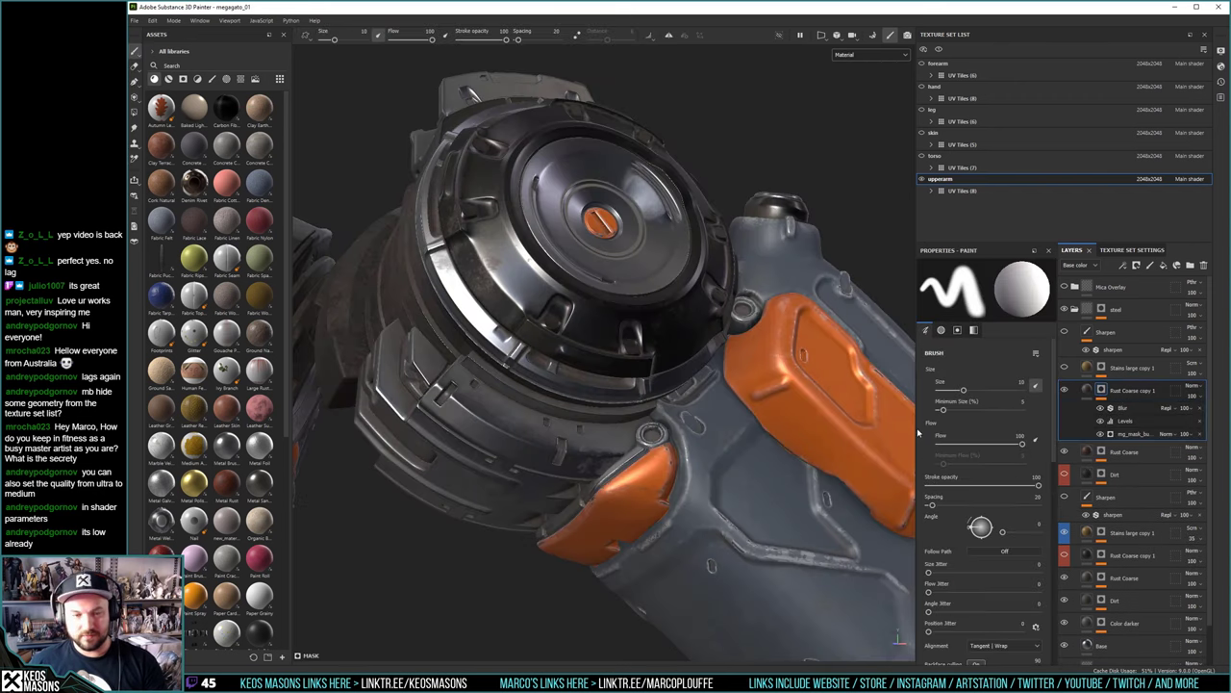
click(1124, 420)
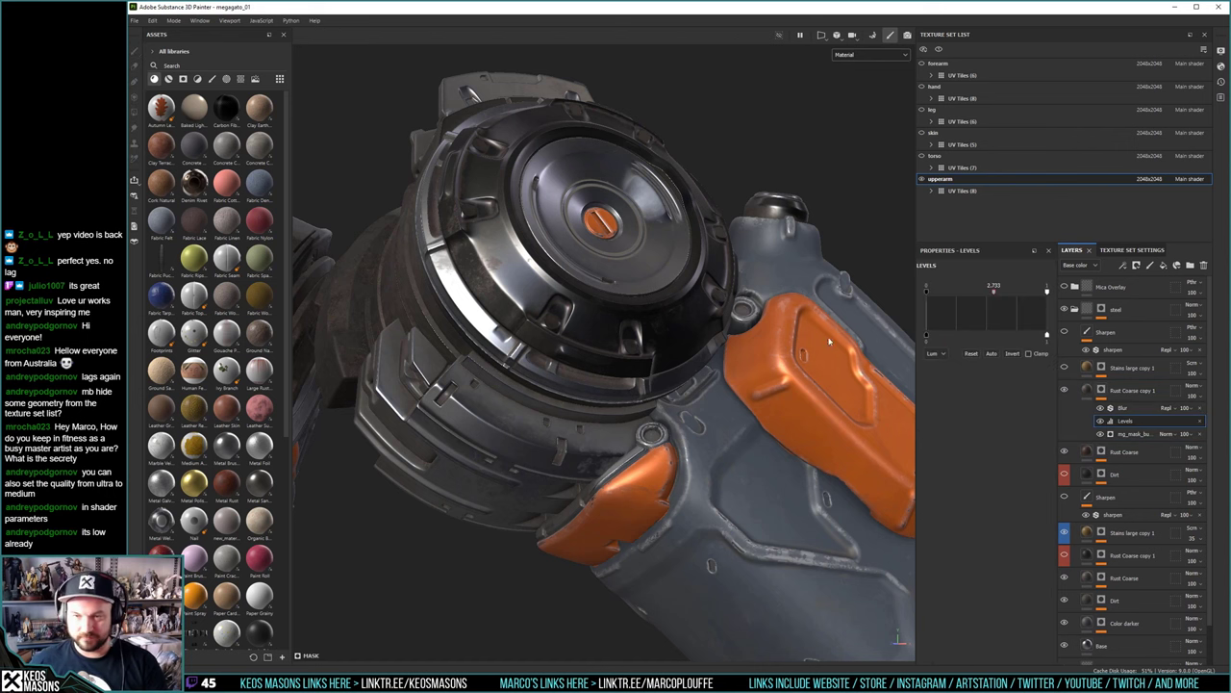
drag(994, 291, 1000, 294)
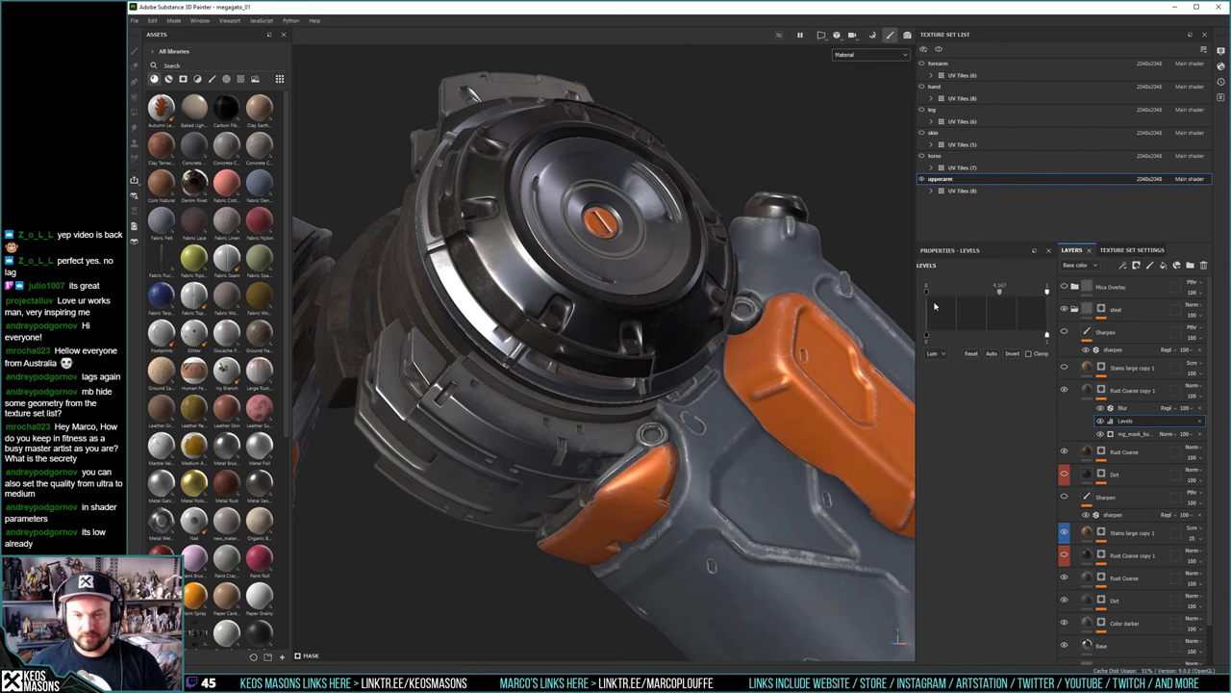
scroll(635, 316, down, 2)
alt+drag(631, 314, 635, 352)
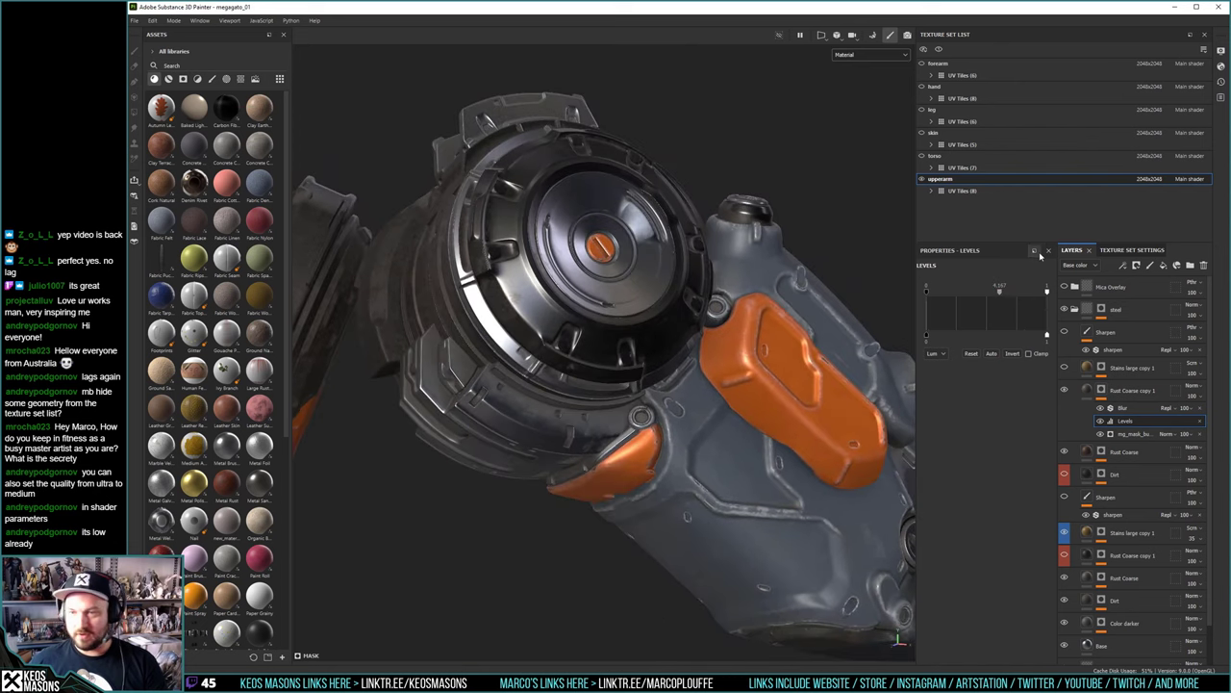
Compare the upper Stains large copy 1 layer's isolated mask with and without its Levels effect, and delete that layer
click(1070, 370)
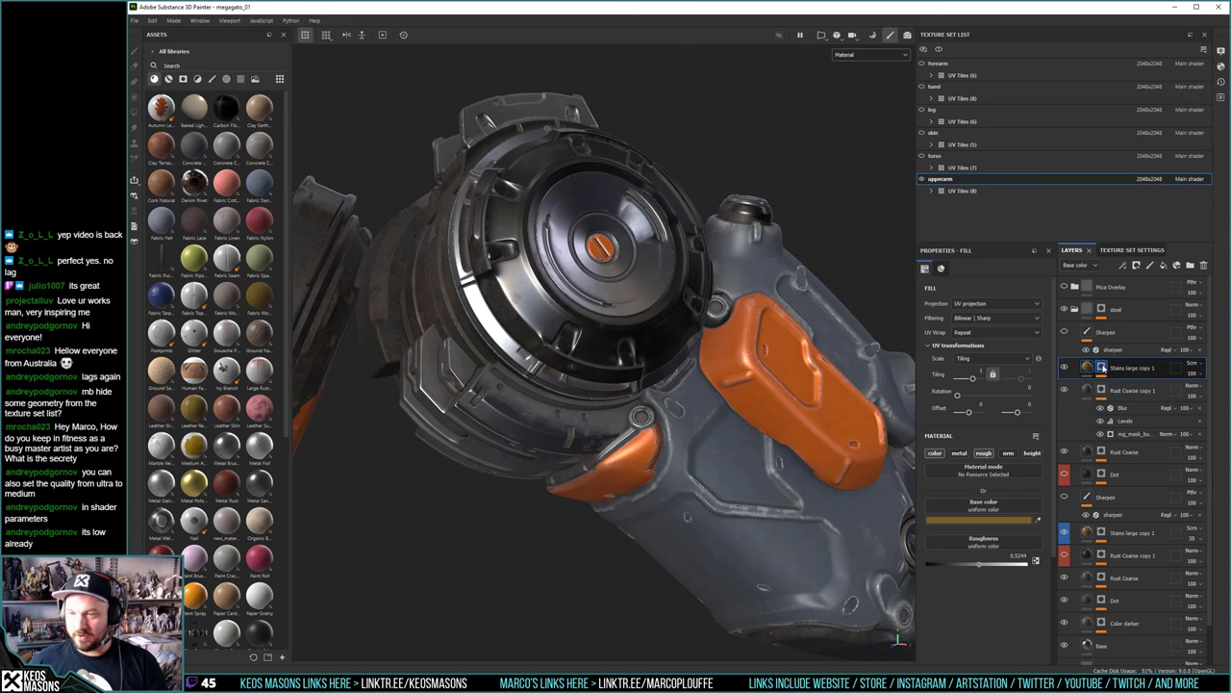
alt+click(1102, 368)
mouse_move(513, 271)
alt+mouse_down()
mouse_move(492, 292)
mouse_move(523, 277)
alt+mouse_up()
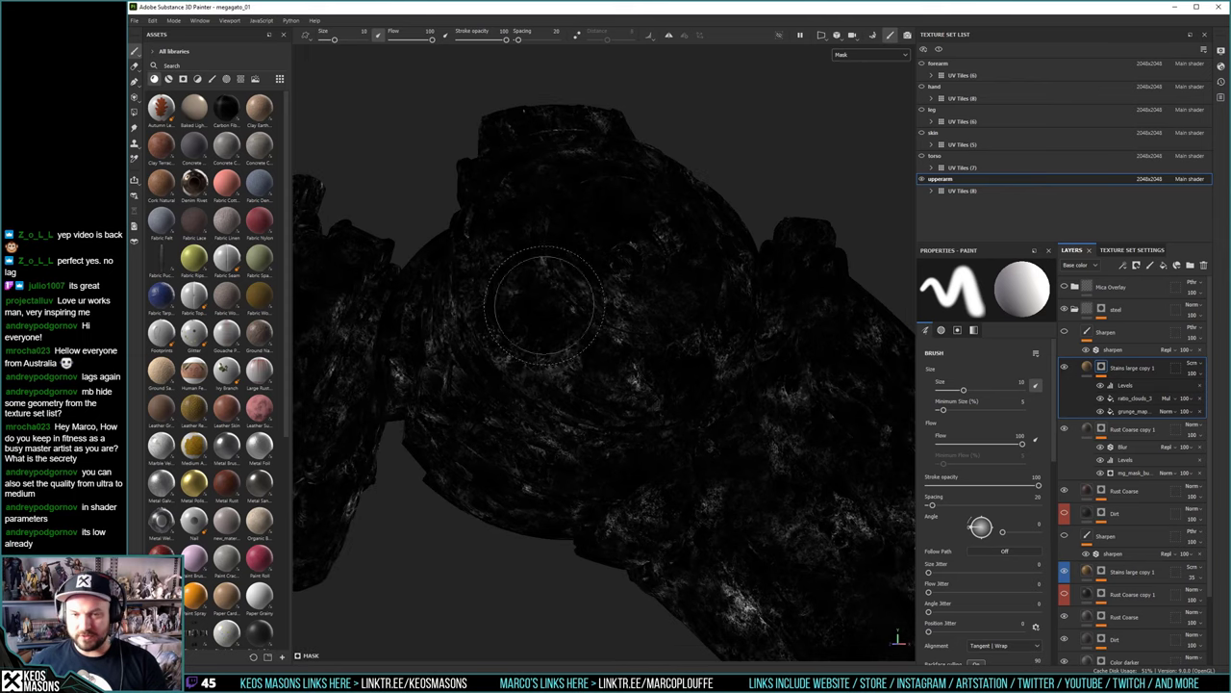
click(1101, 385)
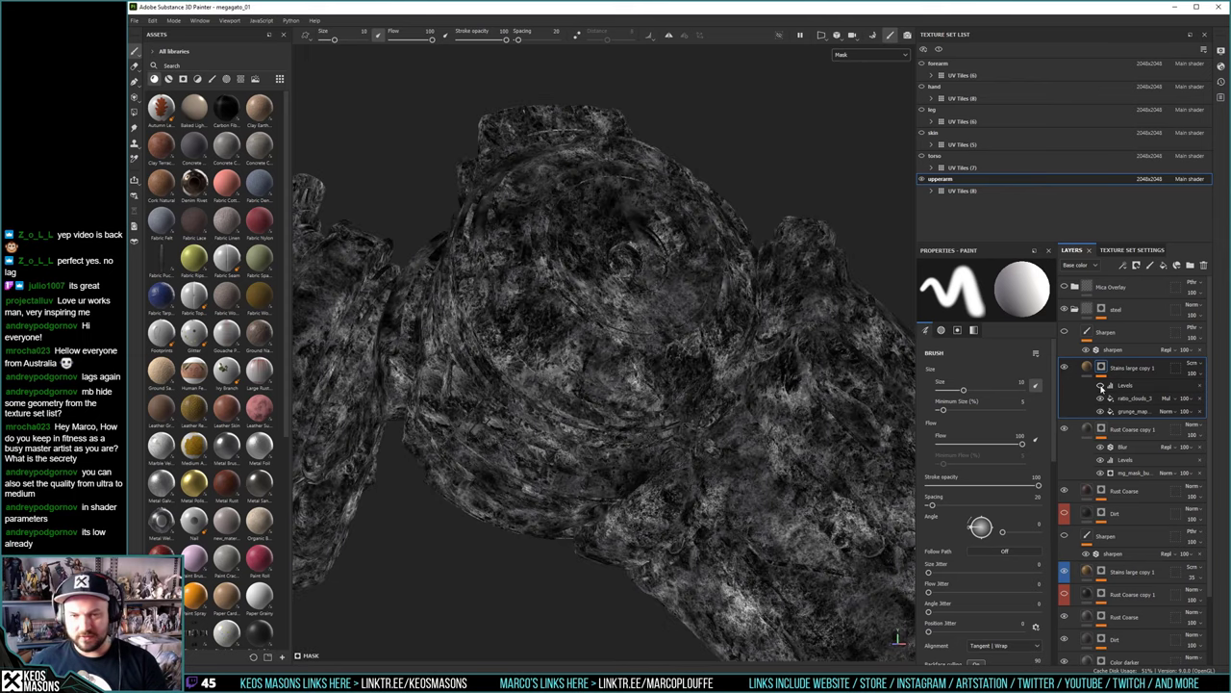
click(1100, 386)
click(1100, 386)
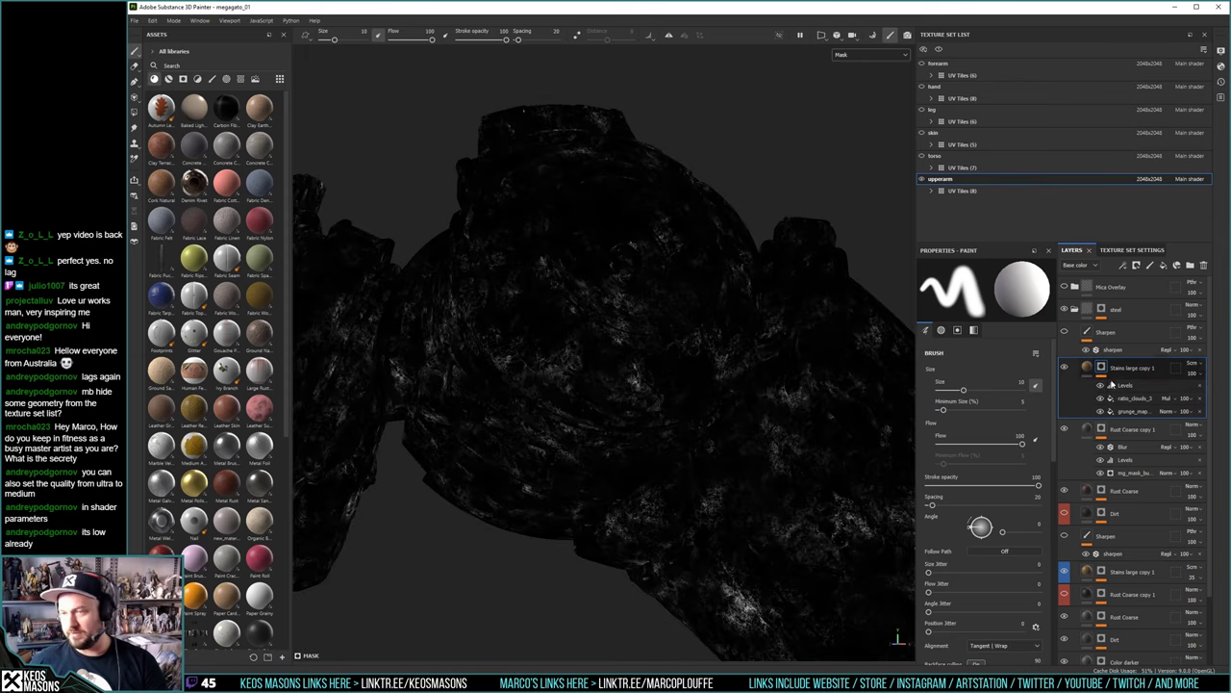
click(1204, 264)
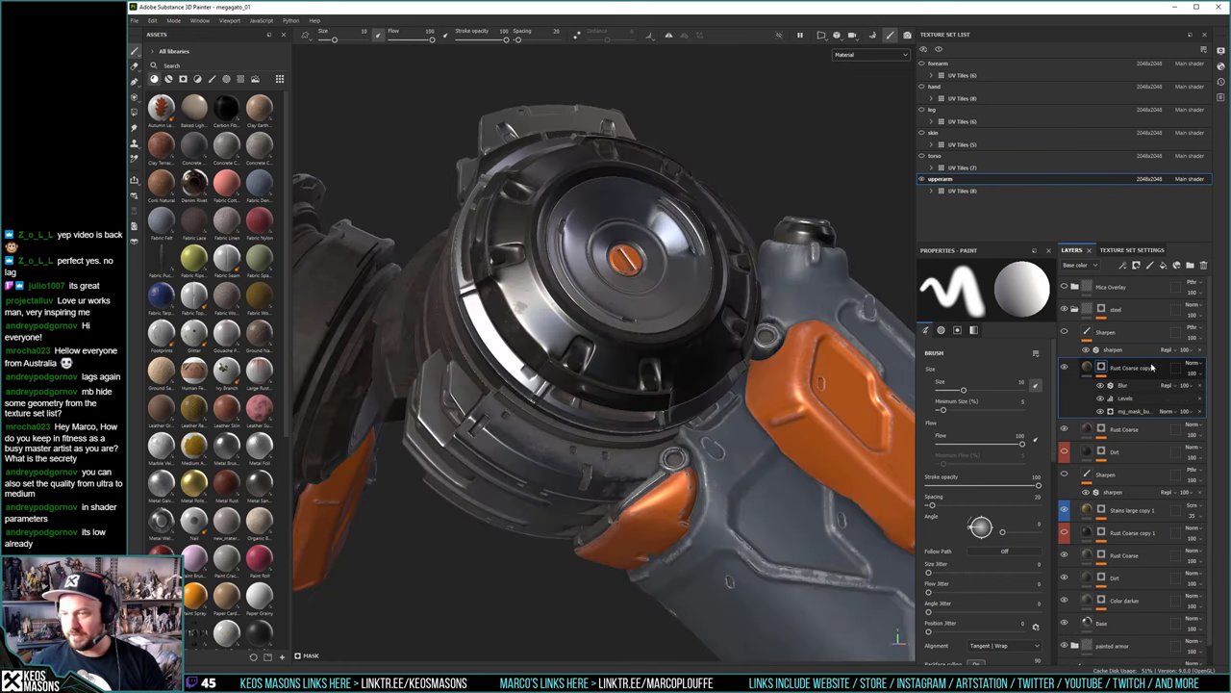
Delete the hidden, red-labelled Dirt layer above the lower Sharpen layer in the steel folder
alt+drag(604, 279, 655, 281)
alt+middle_drag(627, 414, 638, 364)
alt+drag(639, 362, 635, 327)
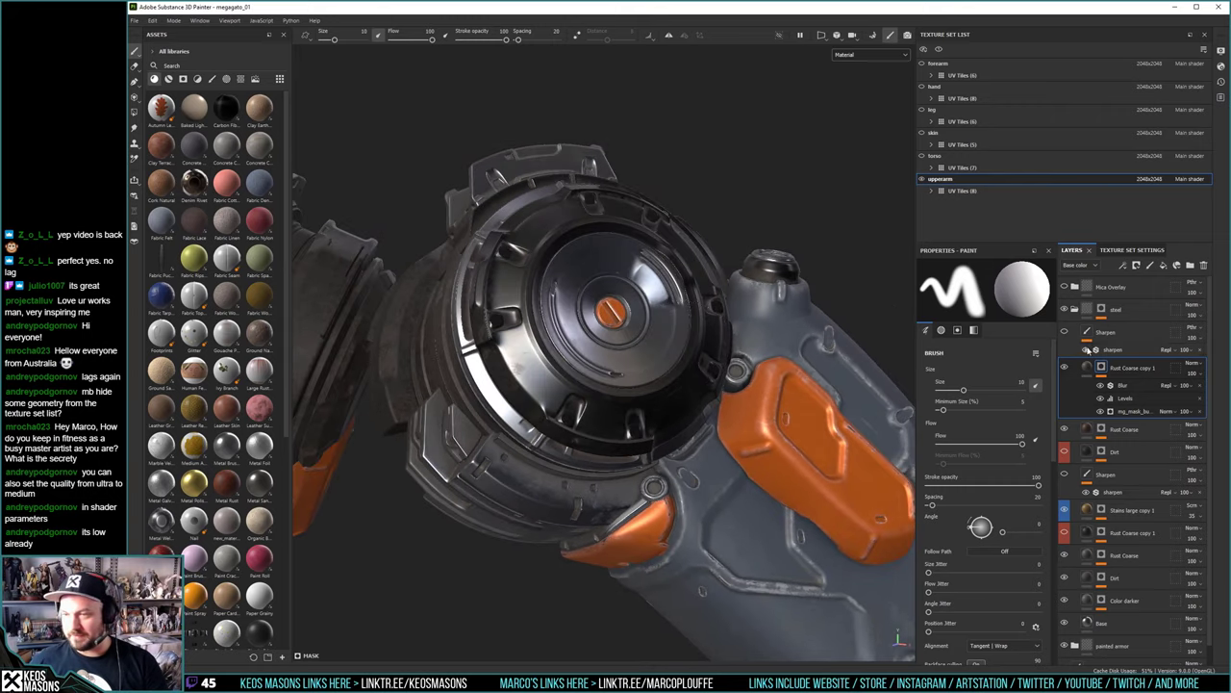
click(1154, 476)
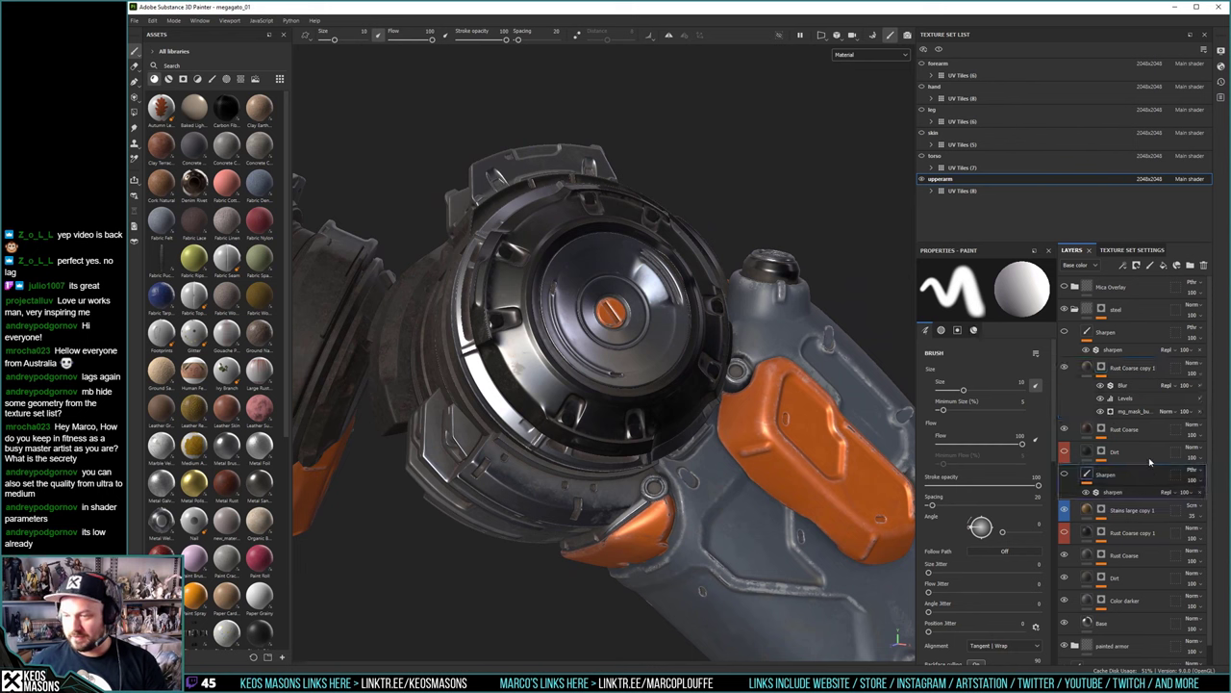
click(1104, 453)
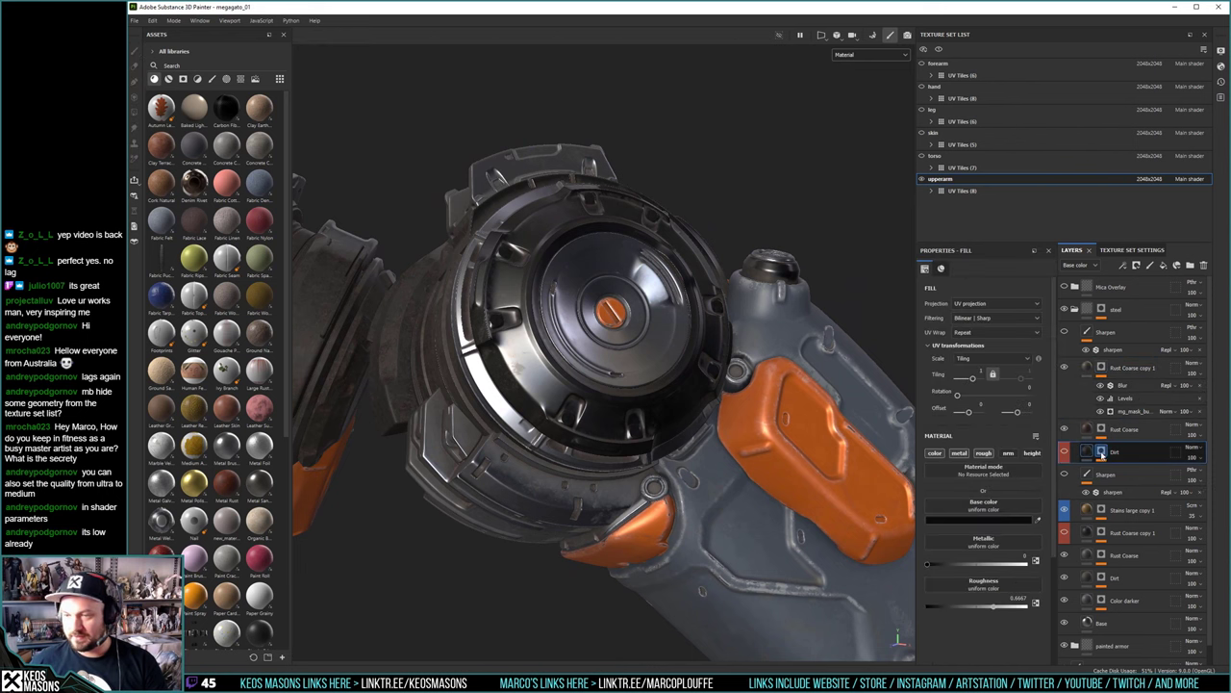
click(1065, 452)
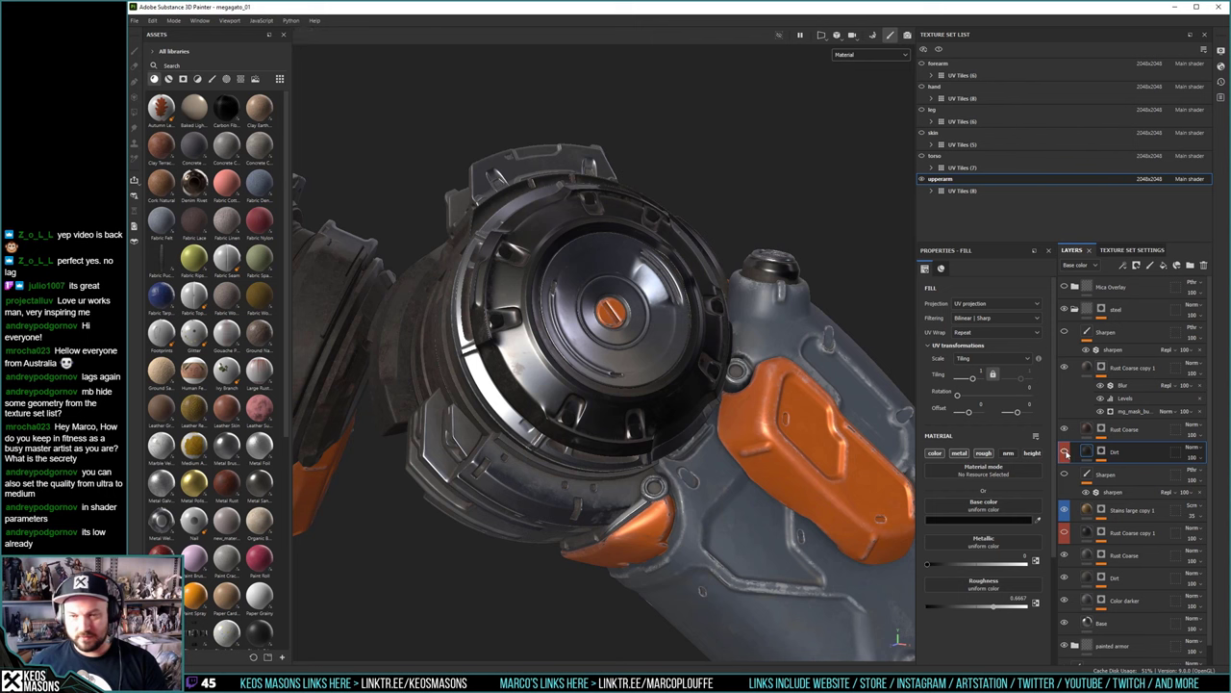
click(1204, 265)
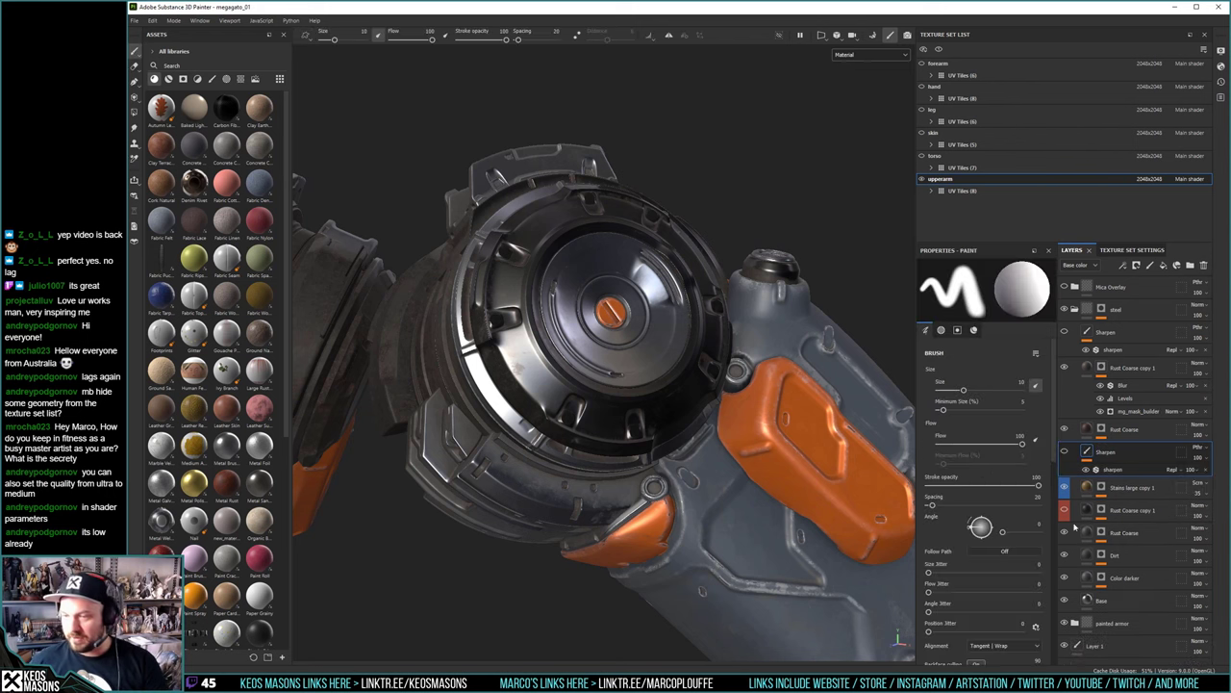
Delete the hidden lower Rust Coarse copy 1 layer and clear the color label of the remaining Stains large copy 1 layer
click(1065, 511)
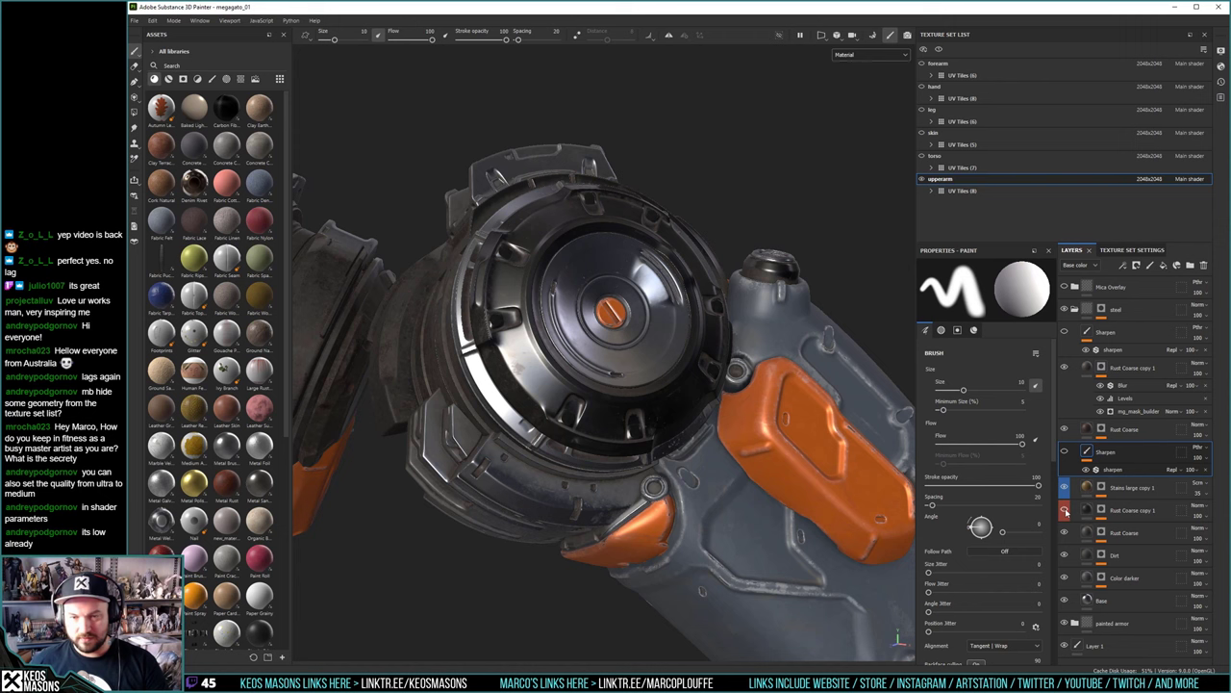
click(1133, 514)
key(Delete)
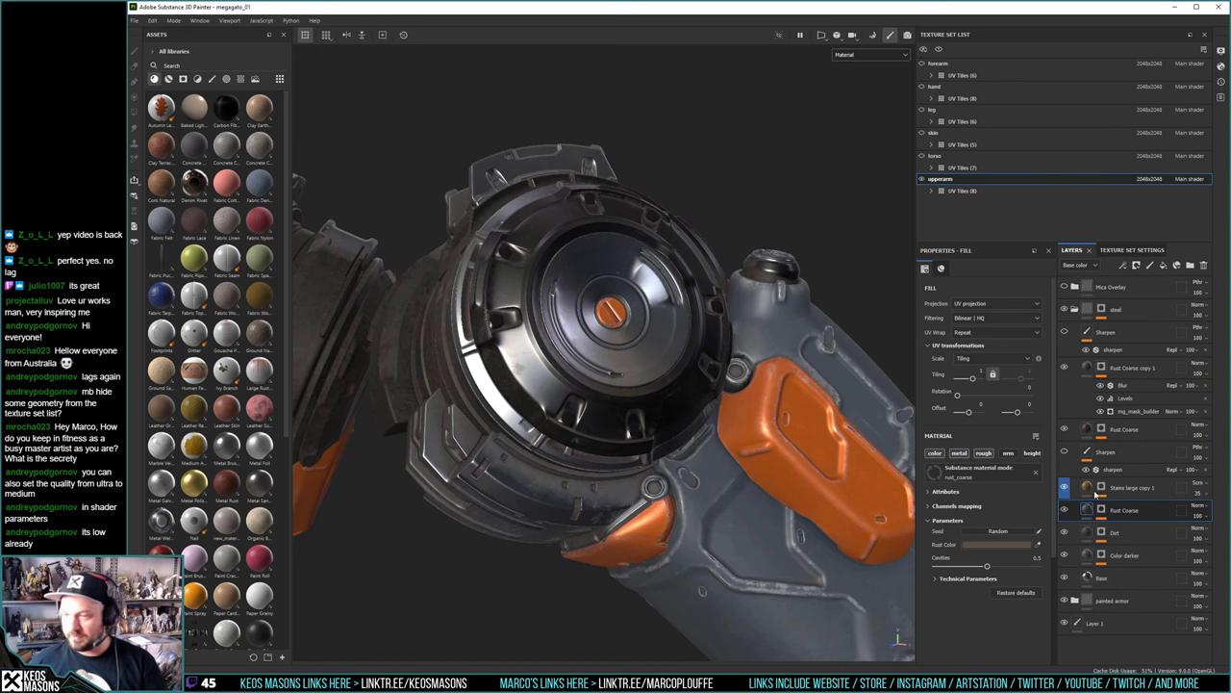
right_click(1065, 488)
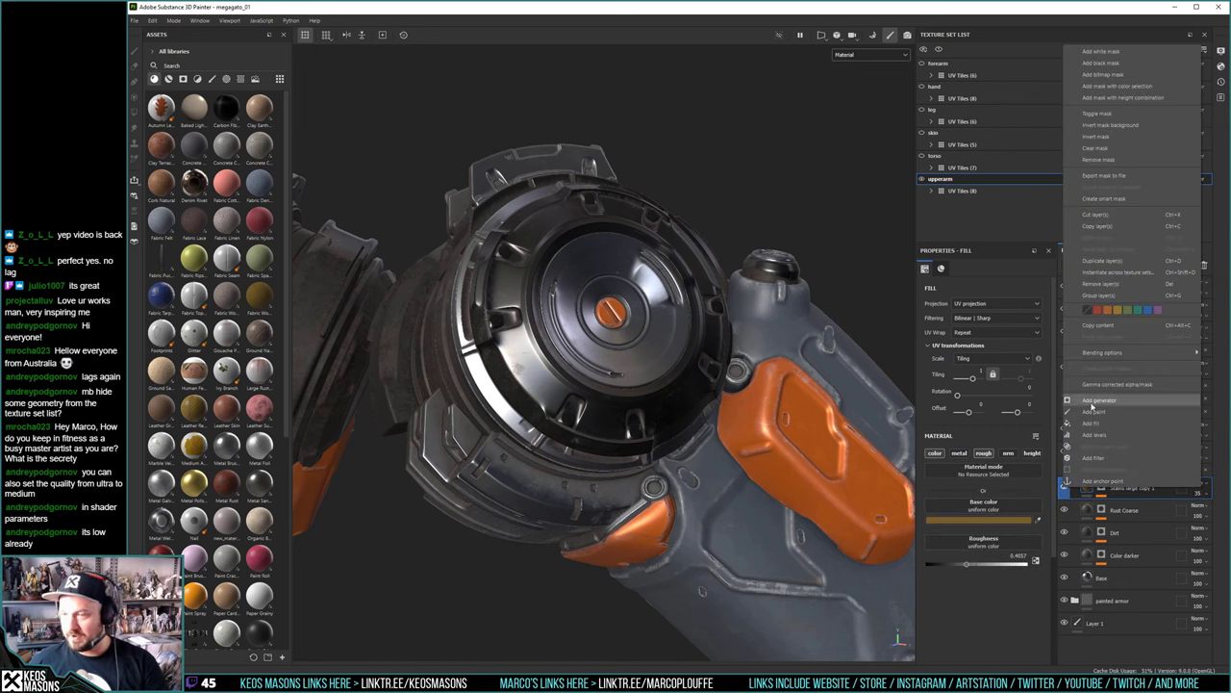
click(1098, 328)
Delete both hidden Sharpen layers from the steel folder
click(1127, 460)
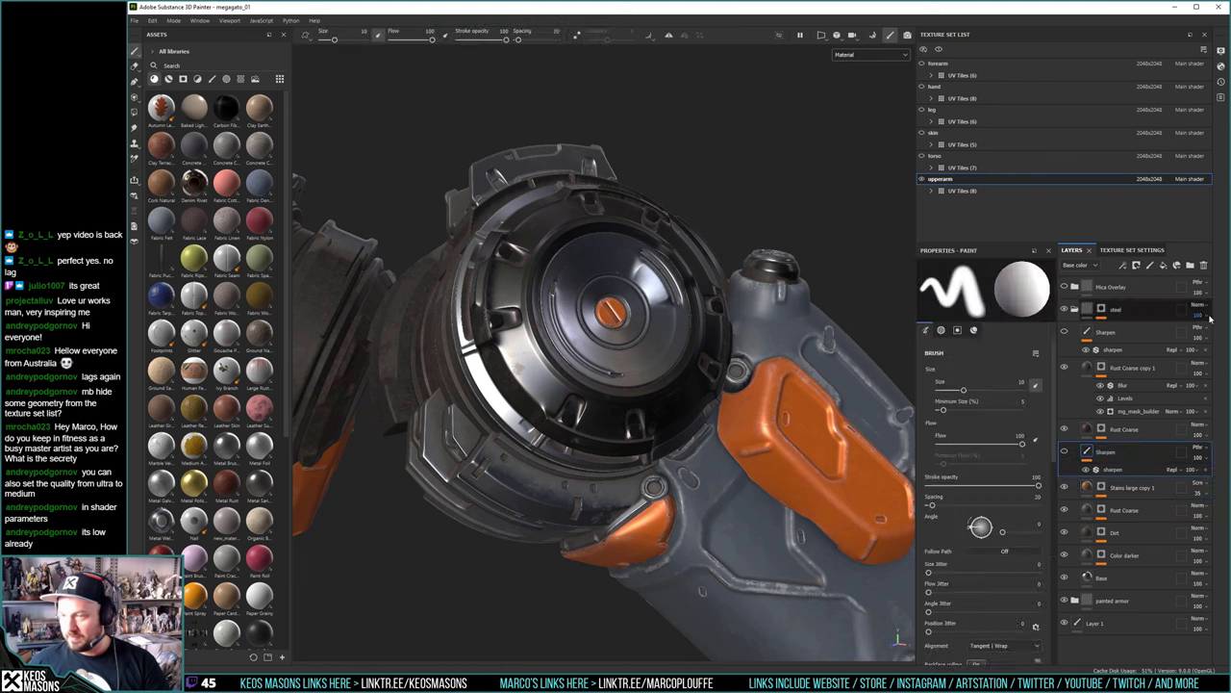
key(Delete)
click(1100, 341)
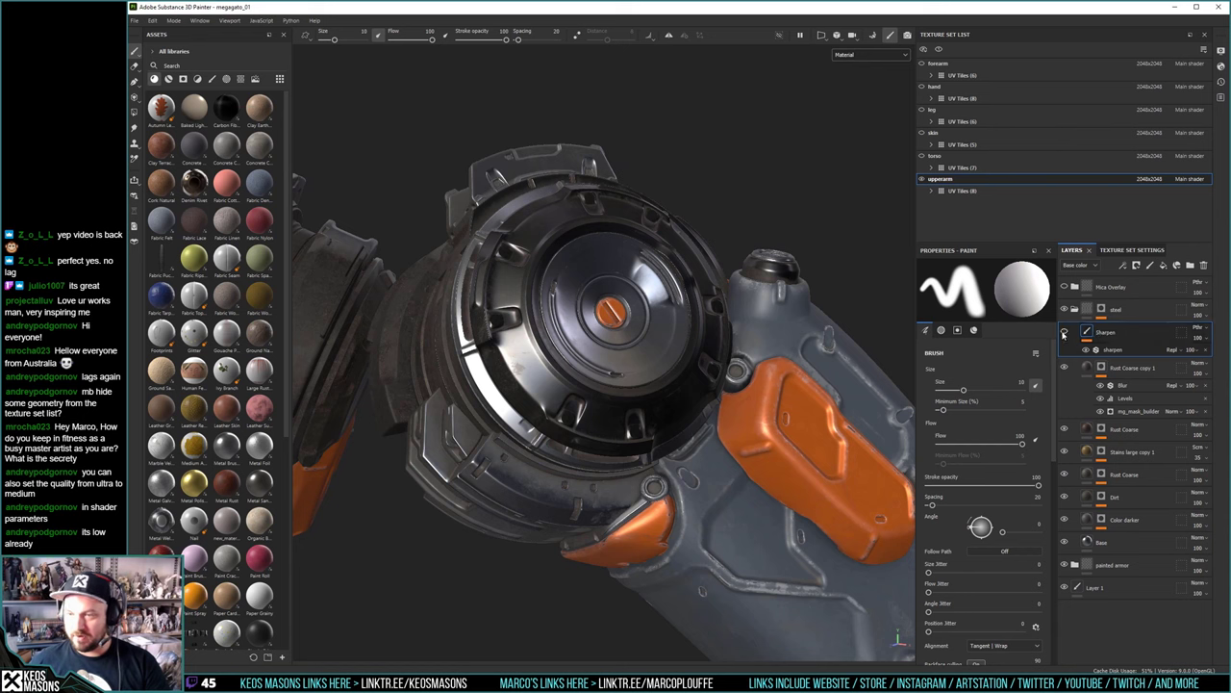
click(1203, 265)
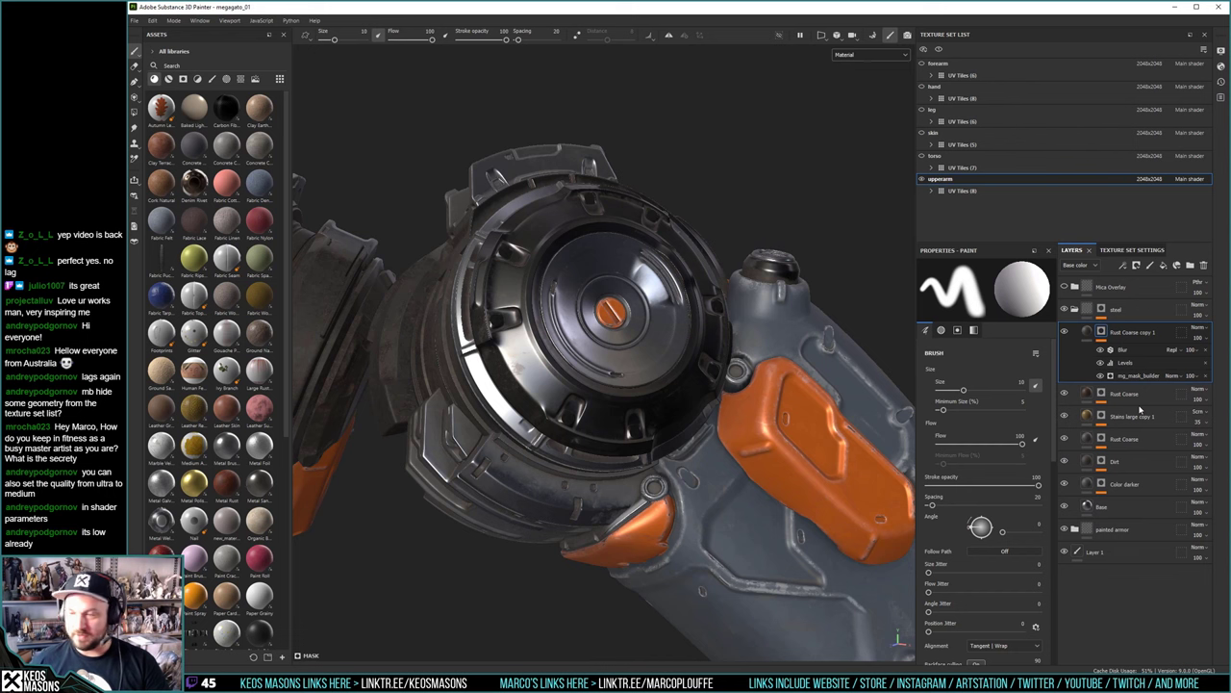
Duplicate the Edges erode layer of the painted armor folder and move the copy to the top of the steel folder
scroll(1145, 577, down, 3)
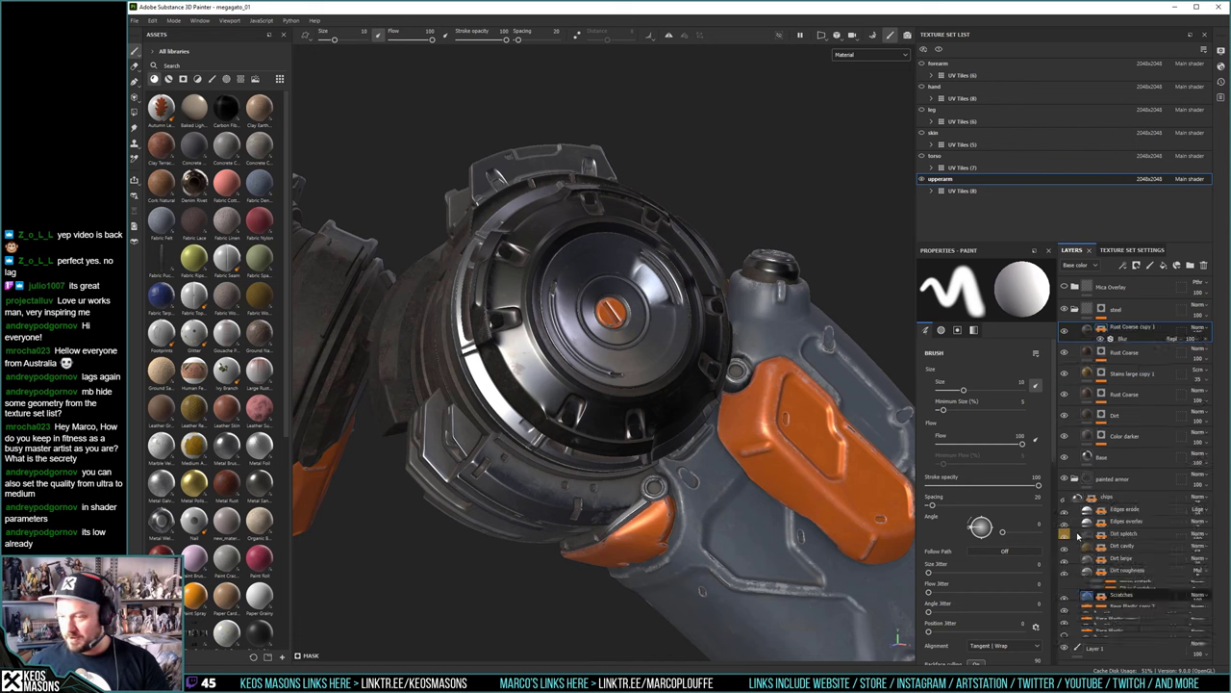
click(1126, 510)
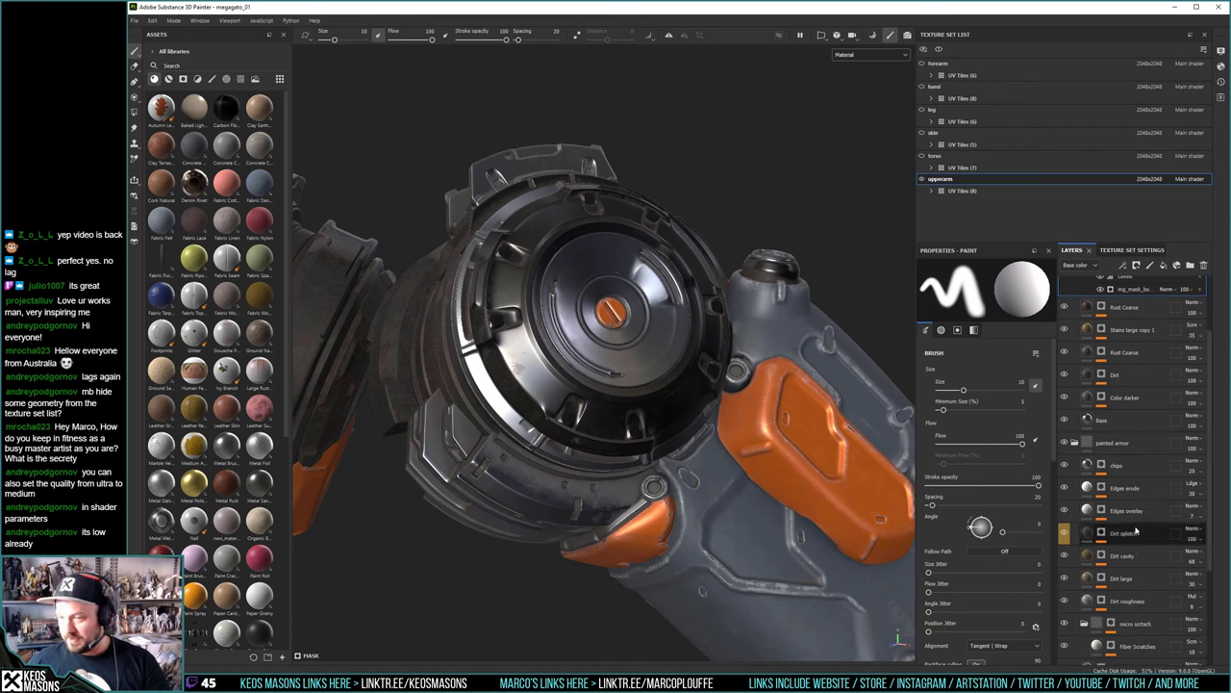
click(1136, 493)
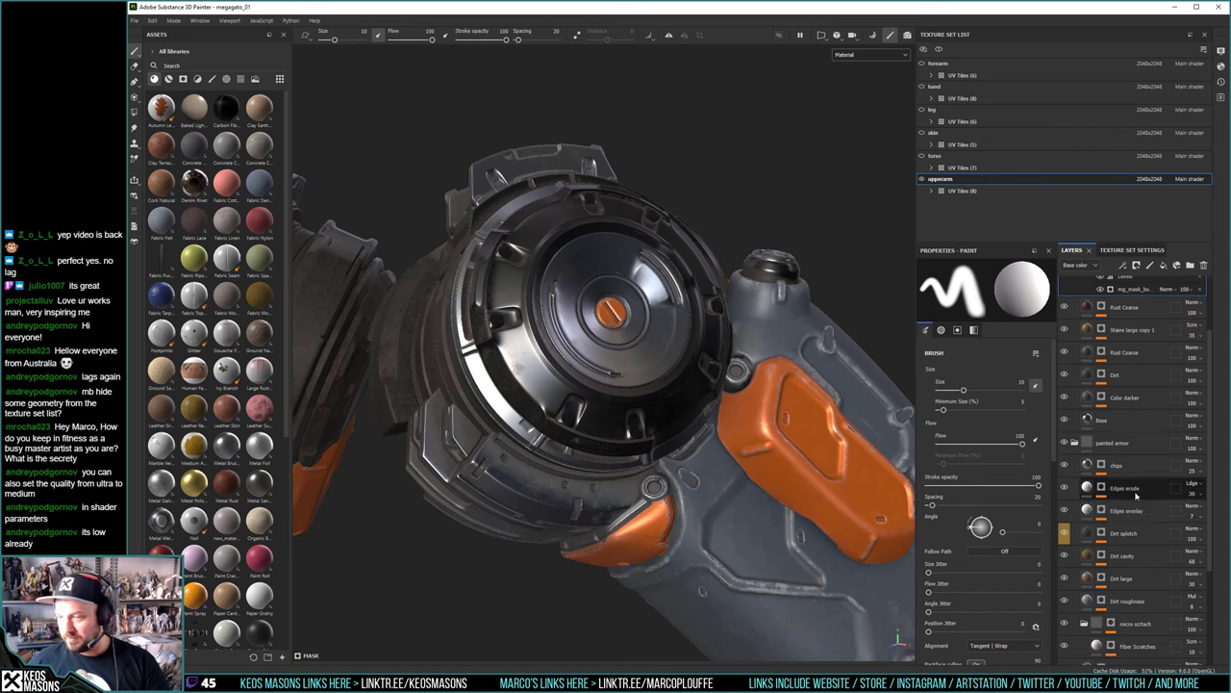
click(1133, 465)
scroll(1138, 558, up, 3)
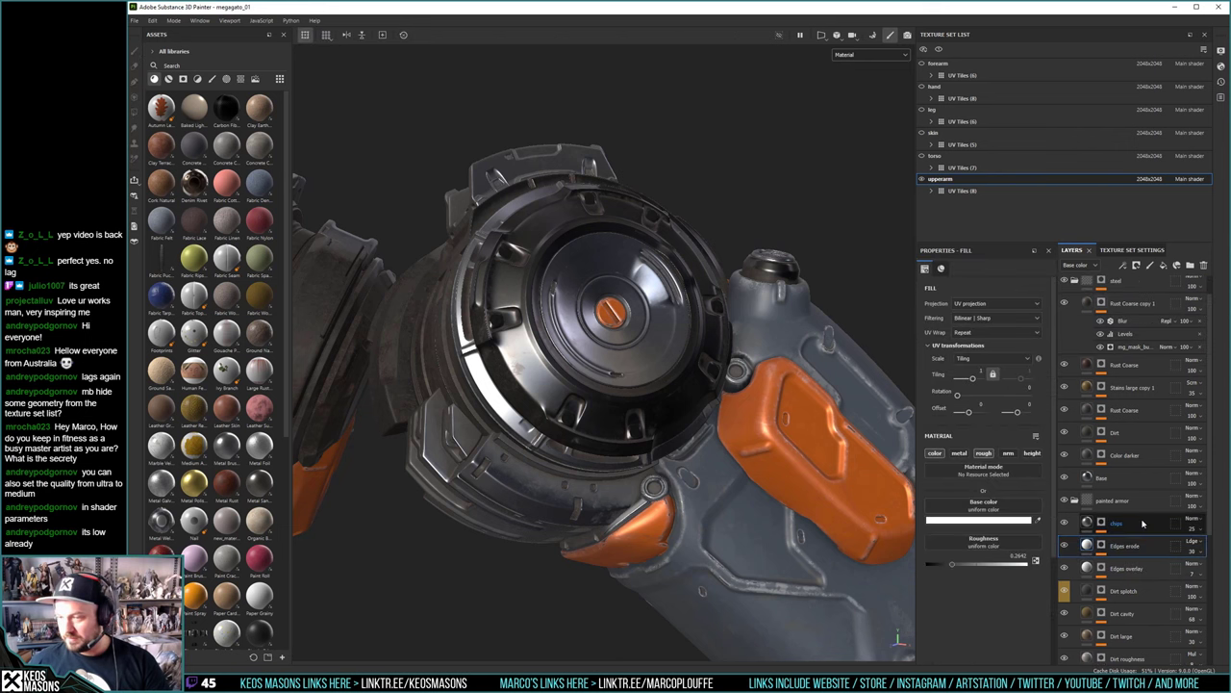
right_click(1135, 578)
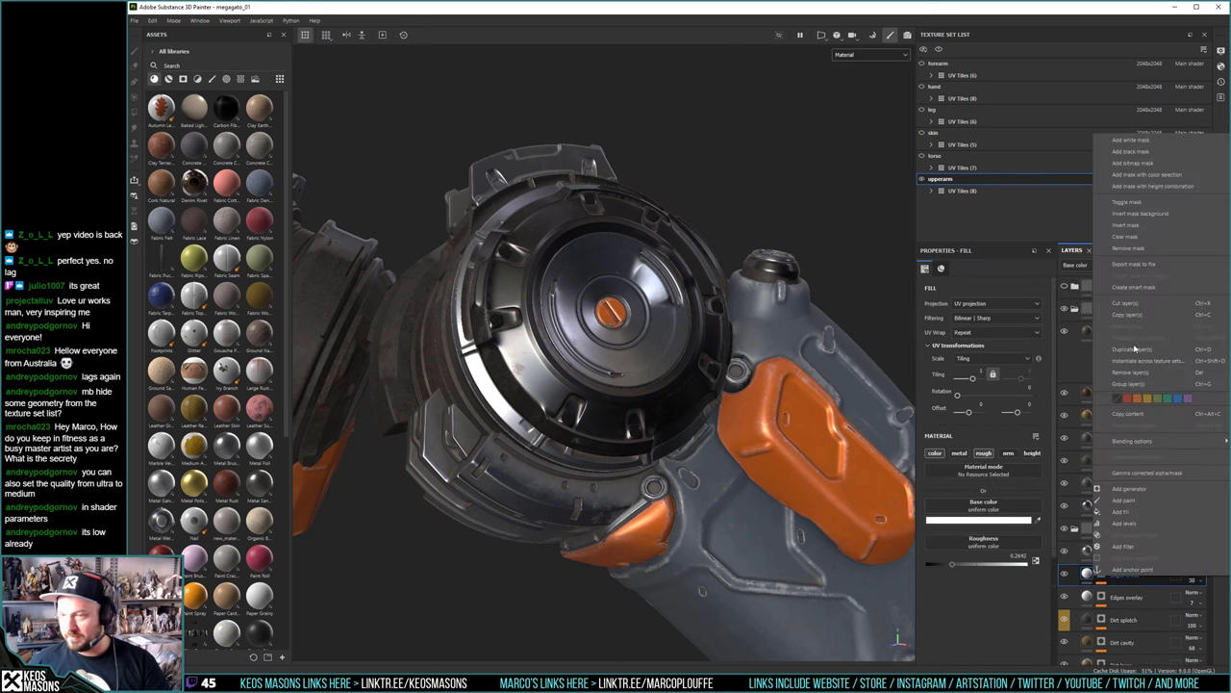
click(1131, 349)
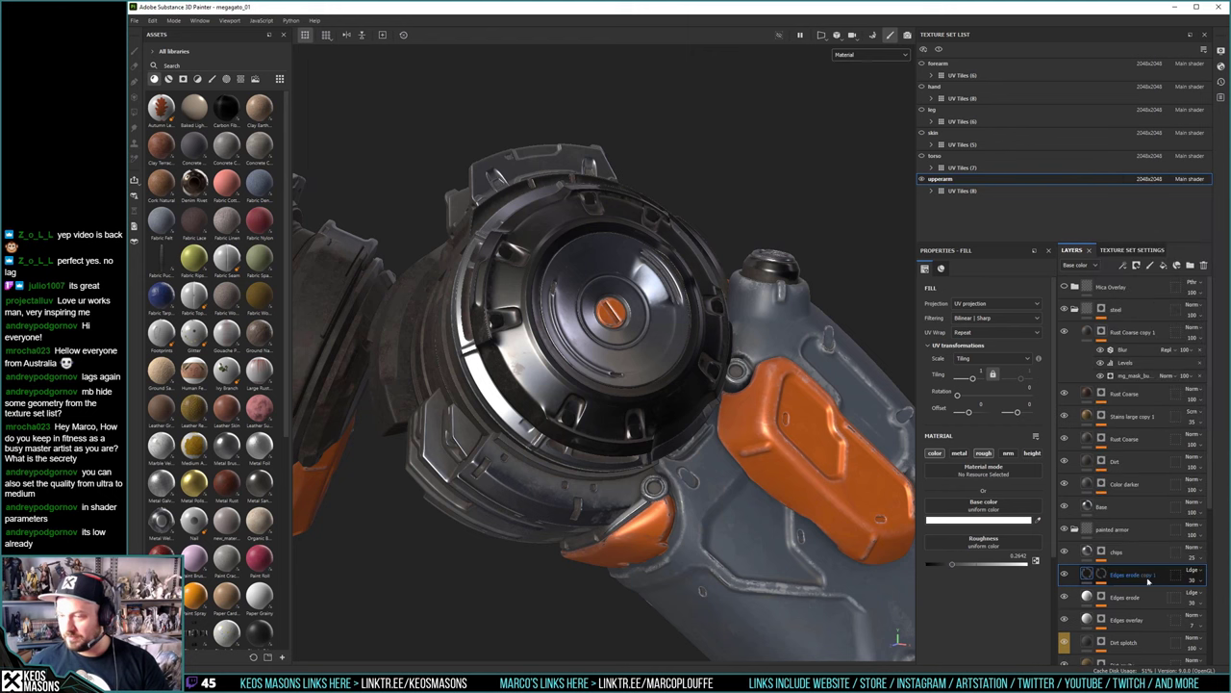
drag(1136, 577, 1128, 344)
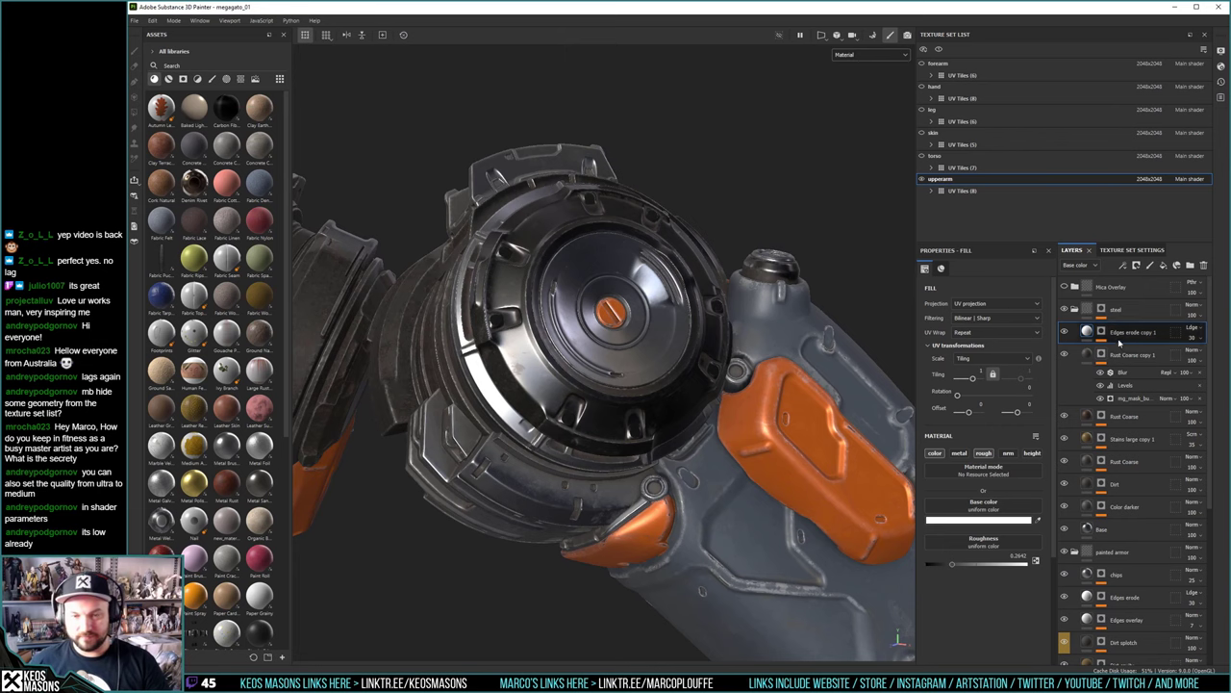
Examine the Edges erode copy 1 mask on the shoulder armour and compare the steel with that layer shown and hidden
mouse_move(604, 426)
alt+mouse_down()
mouse_move(621, 438)
mouse_move(601, 440)
mouse_move(589, 421)
mouse_move(625, 422)
alt+mouse_up()
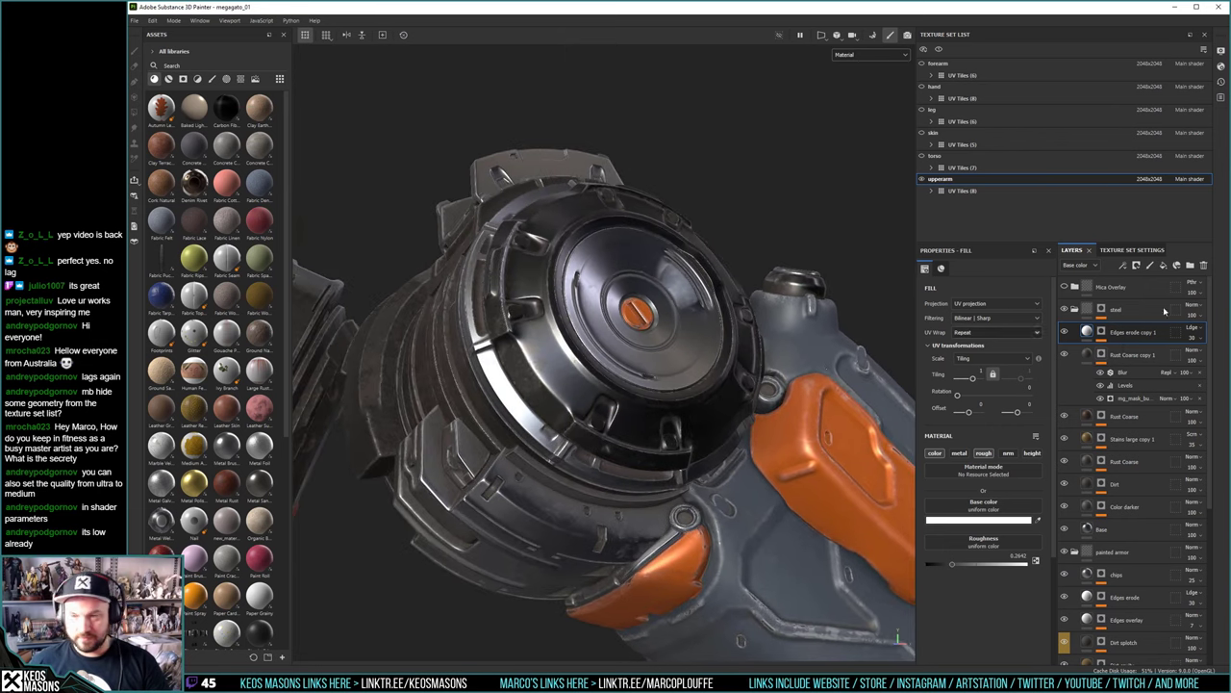
click(1103, 333)
alt+click(1103, 333)
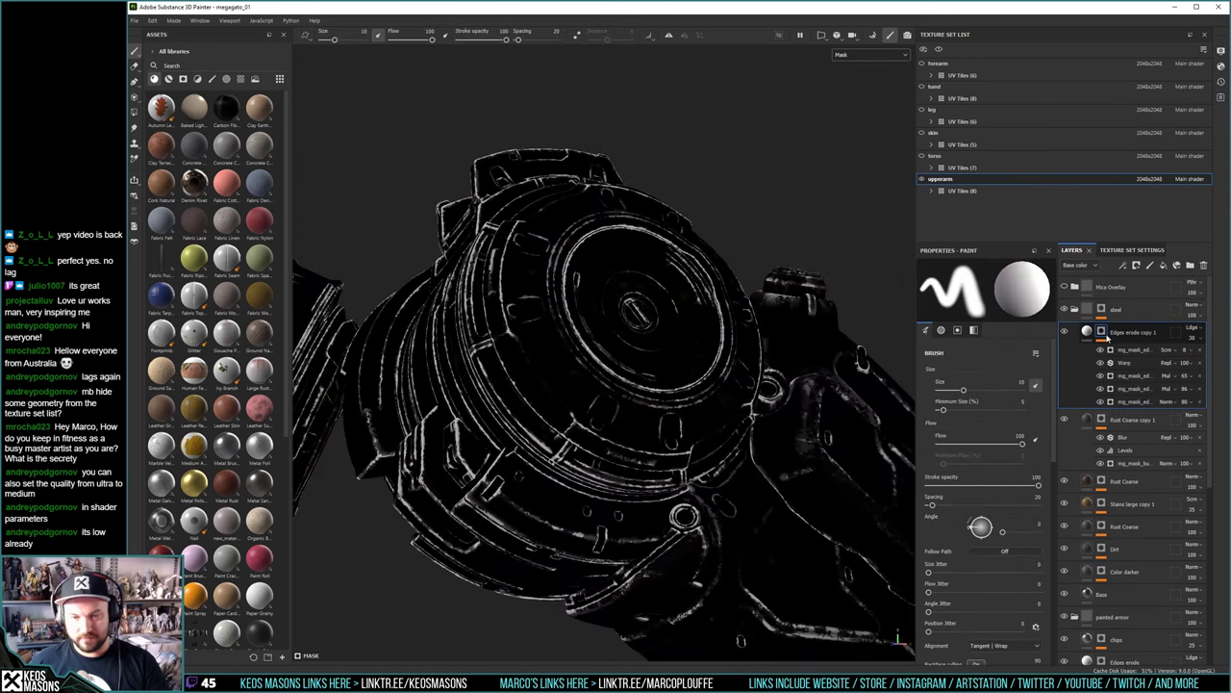
click(1087, 332)
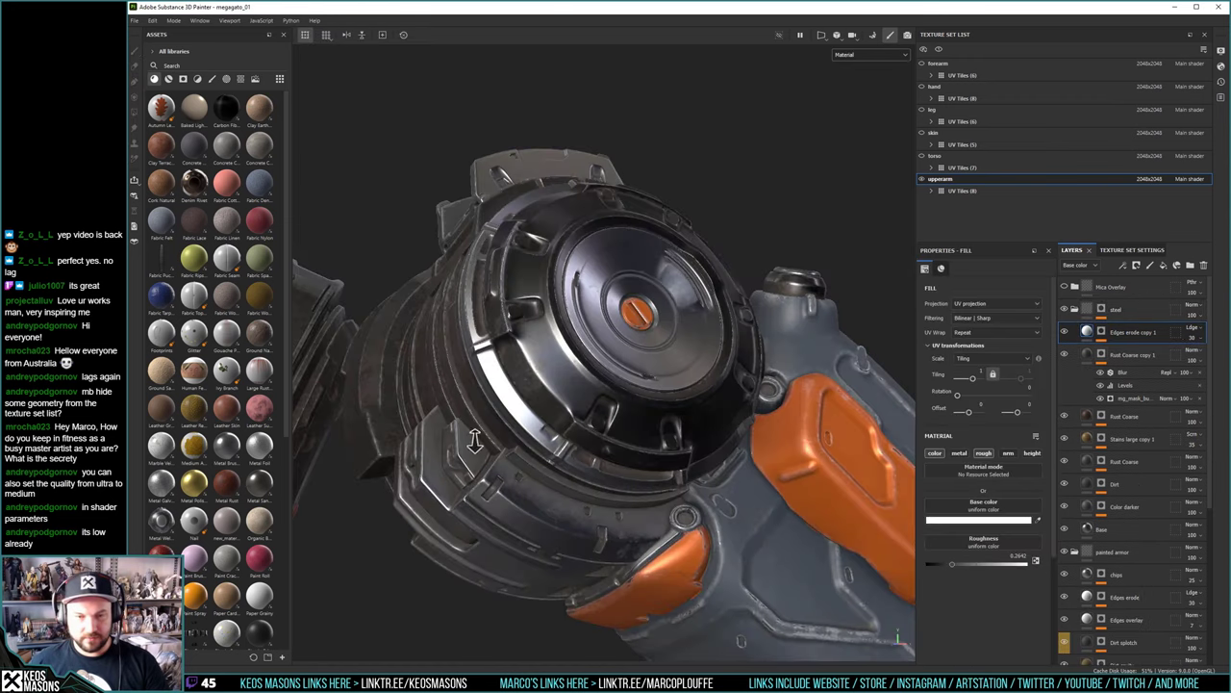
alt+drag(475, 441, 433, 274)
click(1065, 332)
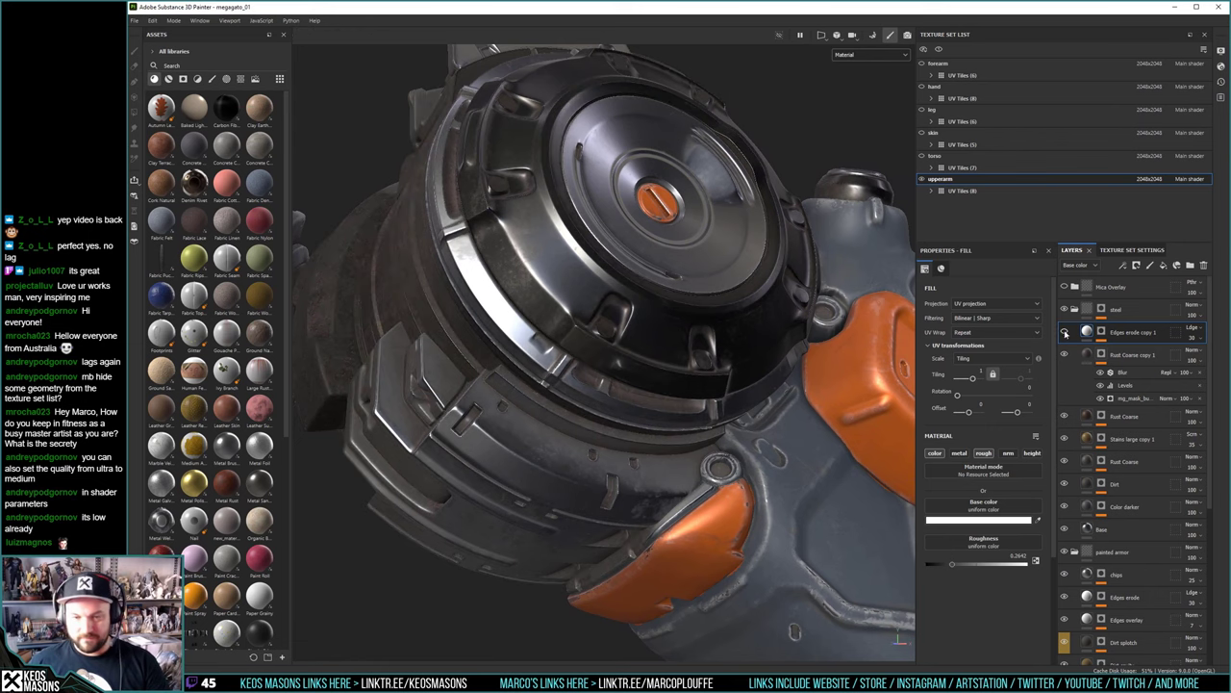
click(1065, 332)
click(1065, 332)
click(1065, 332)
click(1065, 332)
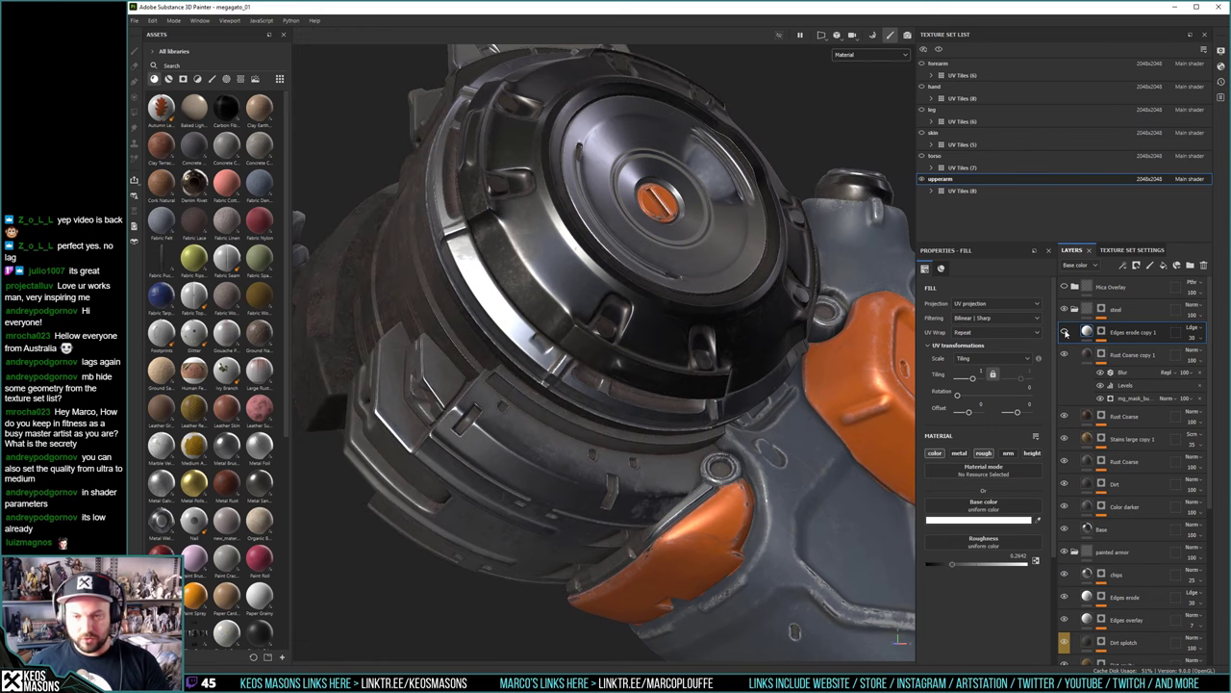
click(1065, 332)
alt+drag(616, 404, 562, 375)
Disable the Warp filter in the mask of the Edges erode copy 1 layer
alt+click(1100, 332)
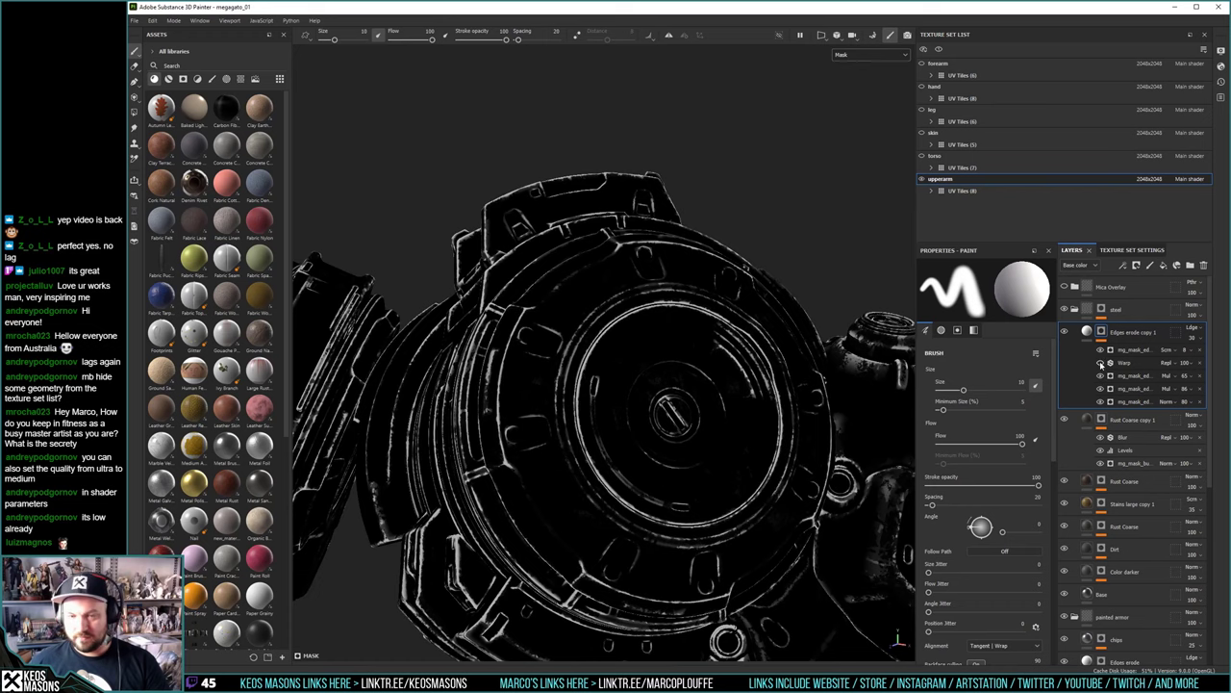
click(1100, 333)
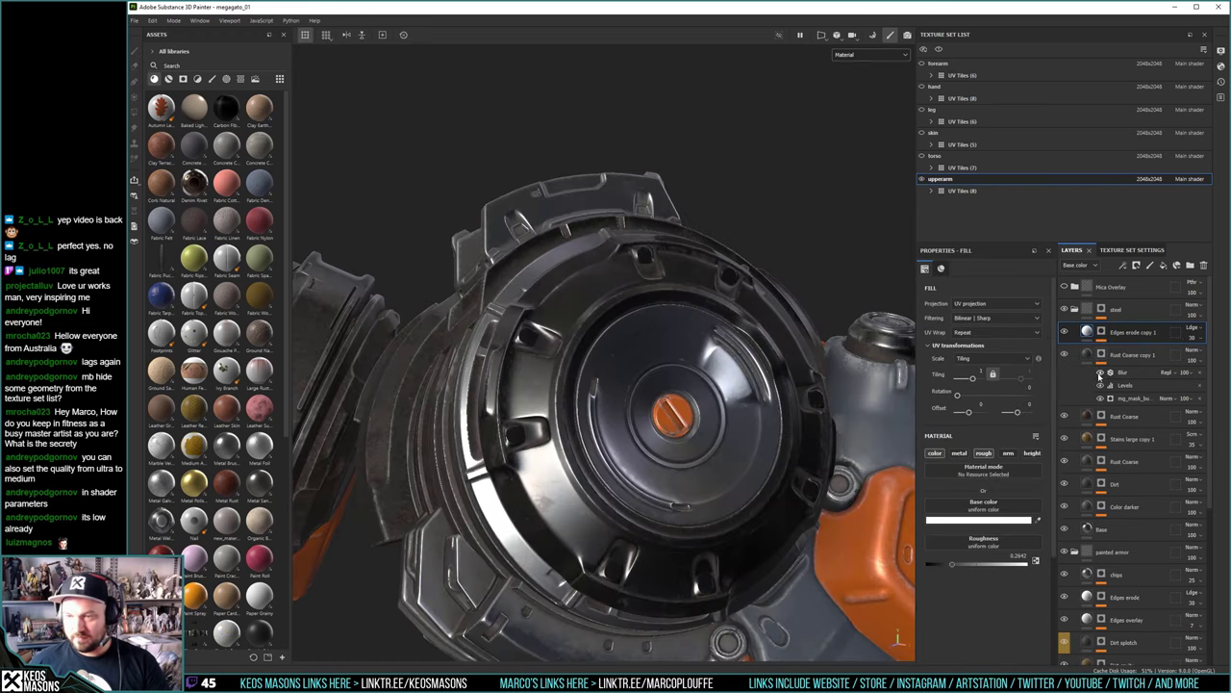
click(1100, 333)
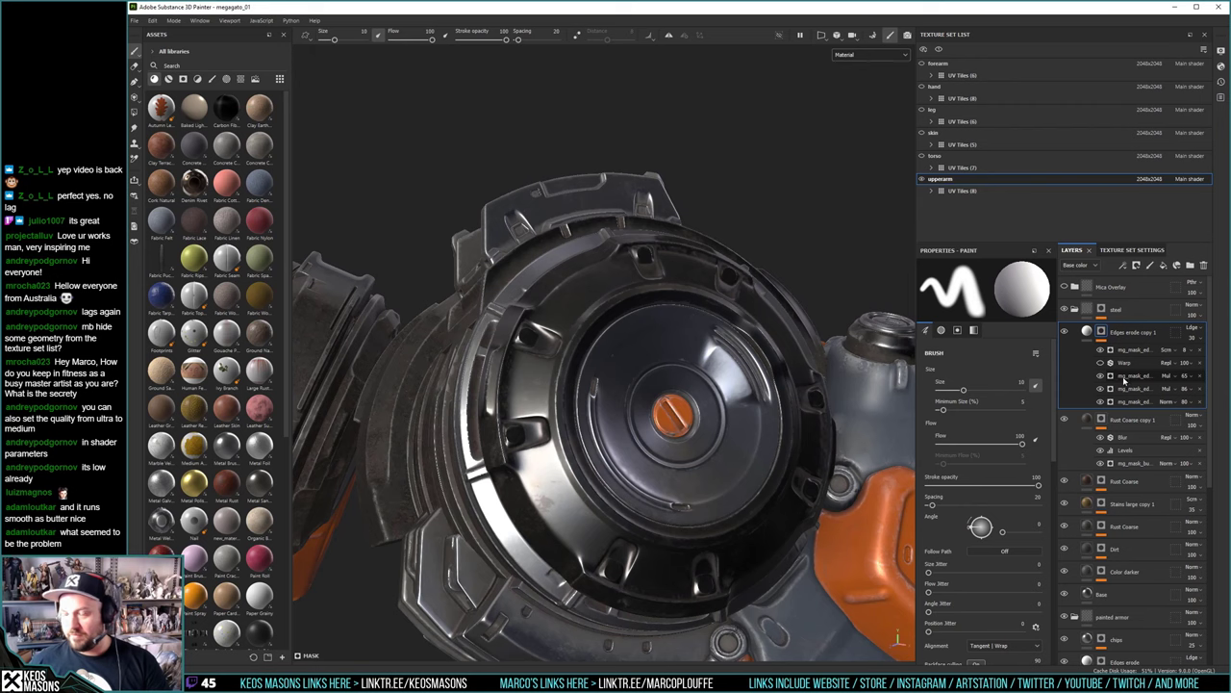
Set Texture 2 to 0.95 in the mask generator directly below Warp on the Edges erode copy 1 layer
alt+click(1100, 332)
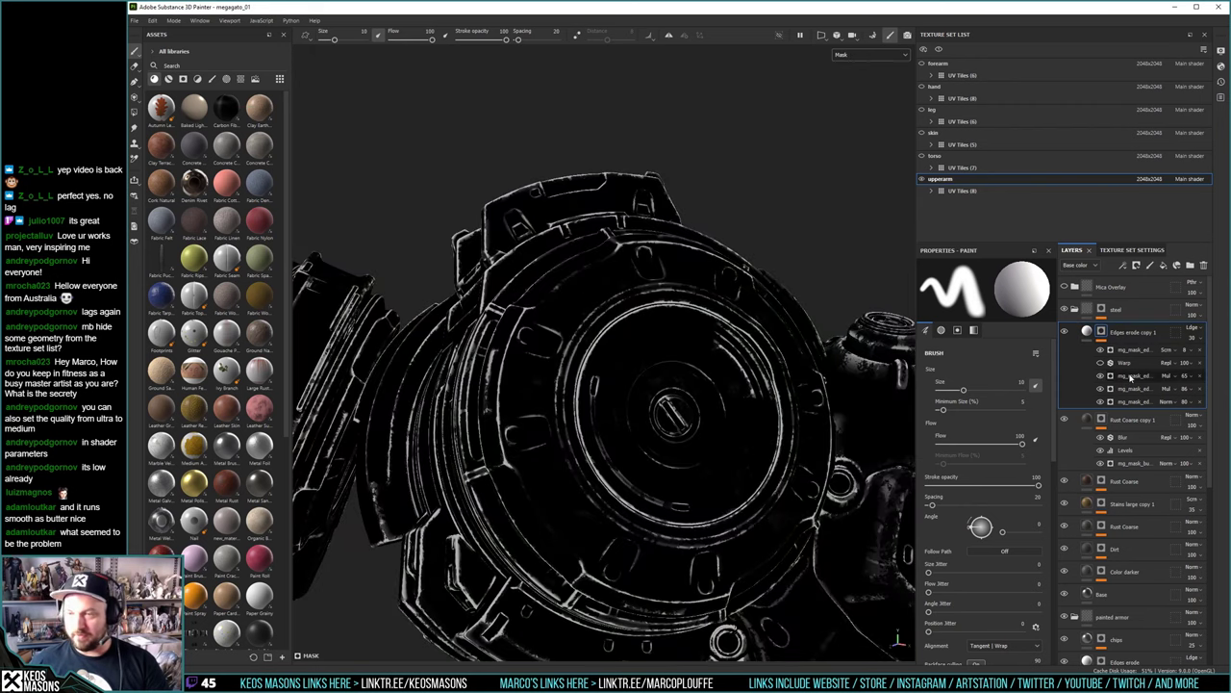
click(1140, 375)
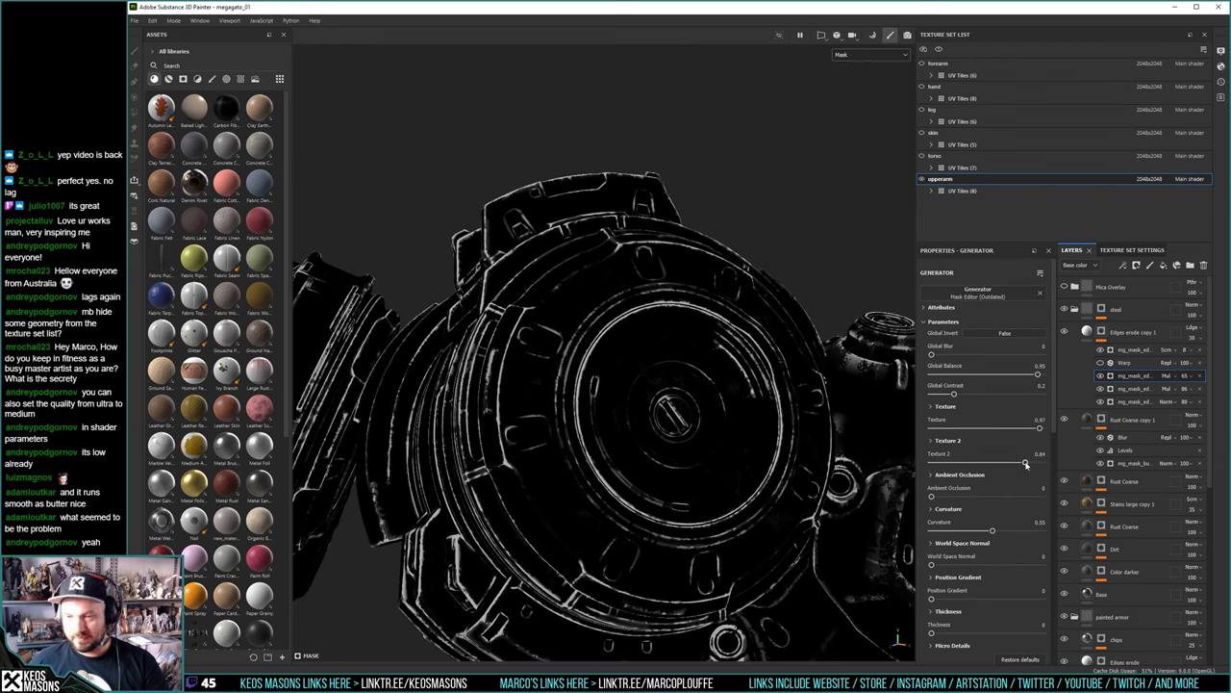
mouse_move(1026, 463)
mouse_down()
mouse_move(932, 464)
mouse_move(1037, 466)
mouse_up()
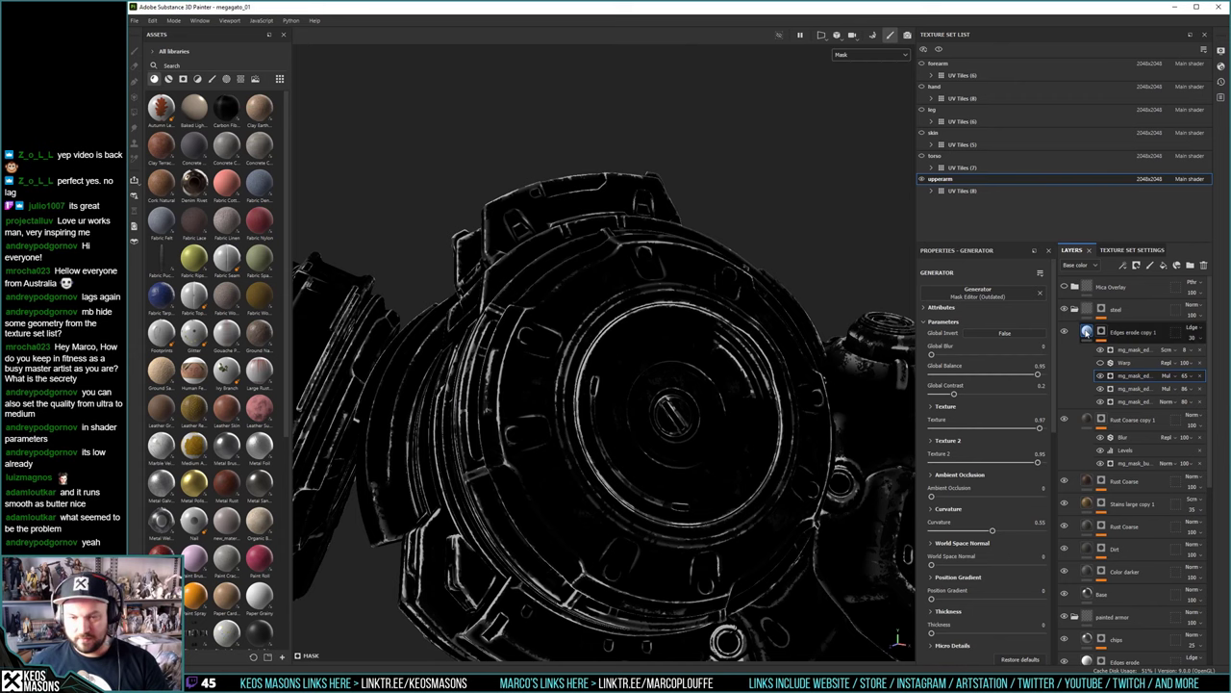
click(1087, 331)
Inspect the shoulder armour's edge wear from several angles and under rotated environment lighting
alt+drag(703, 447, 427, 377)
alt+drag(440, 464, 674, 307)
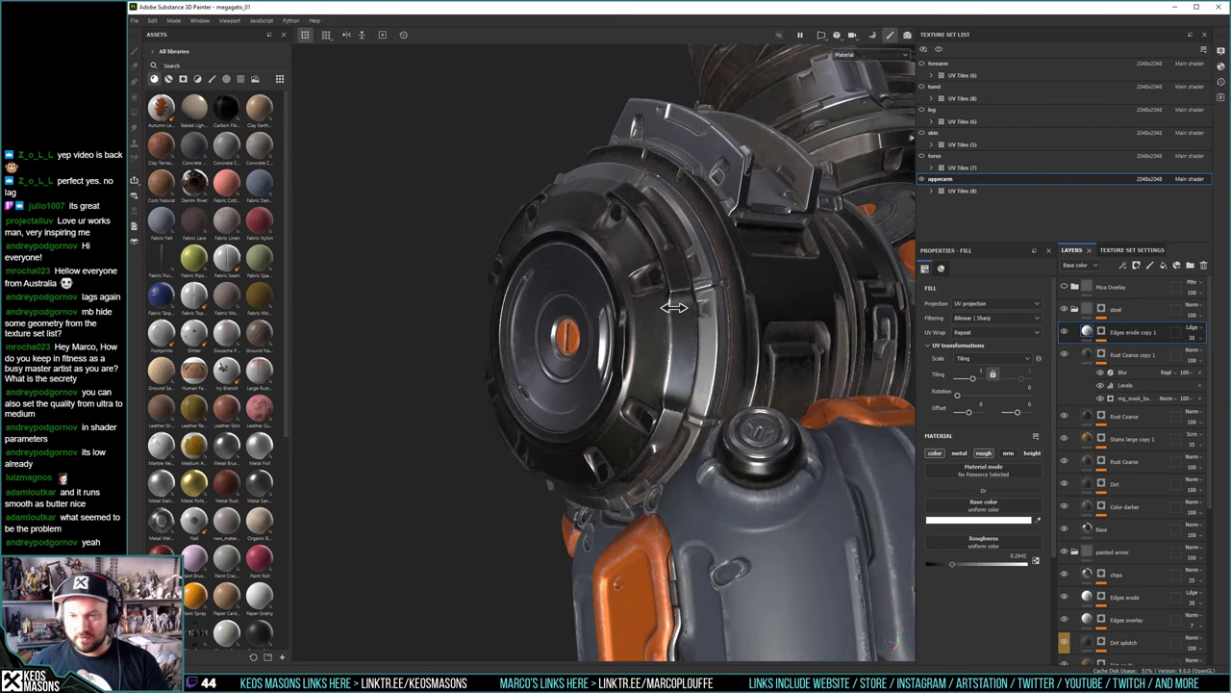
alt+drag(678, 375, 625, 255)
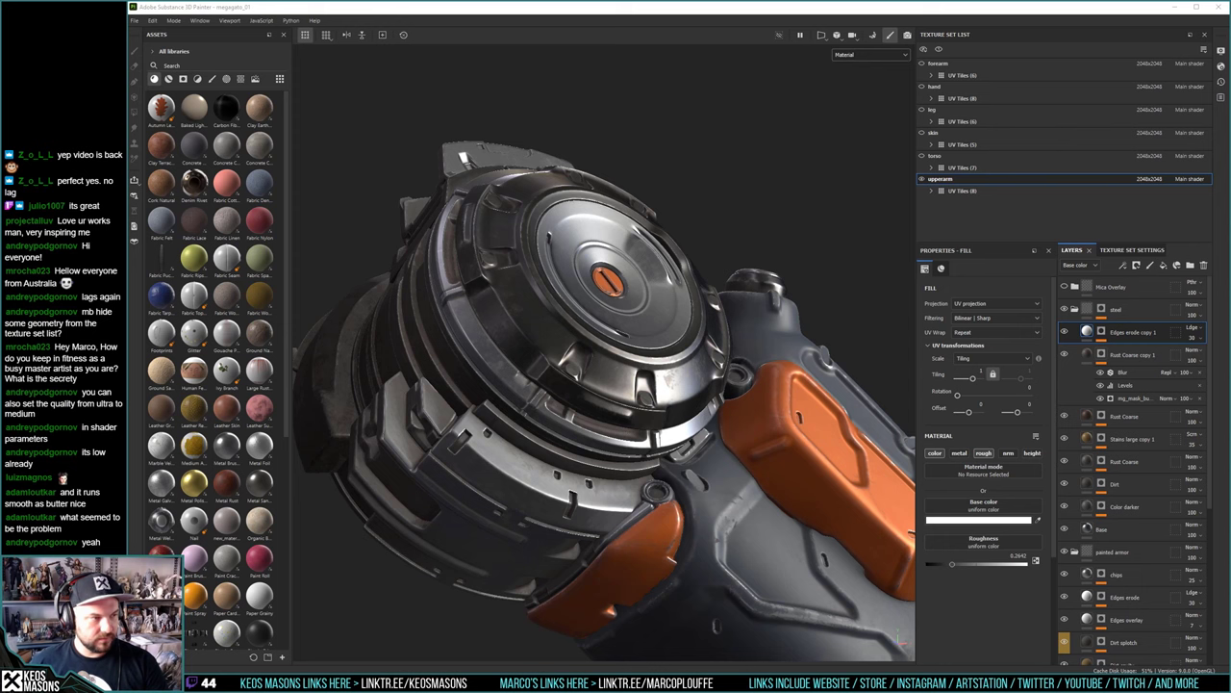
click(544, 35)
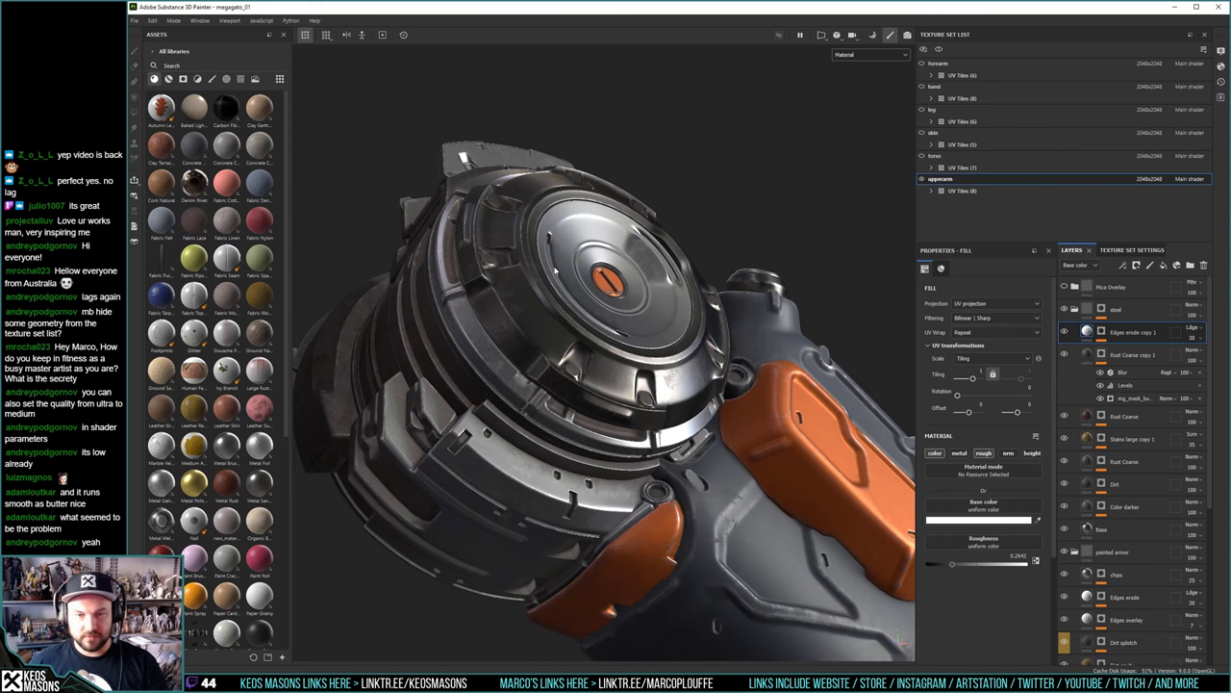
alt+drag(540, 288, 565, 276)
alt+drag(536, 136, 565, 460)
alt+middle_drag(625, 407, 558, 490)
mouse_move(581, 381)
shift+right_down()
mouse_move(607, 379)
mouse_move(574, 367)
shift+right_up()
alt+drag(650, 386, 607, 366)
alt+right_drag(607, 367, 654, 473)
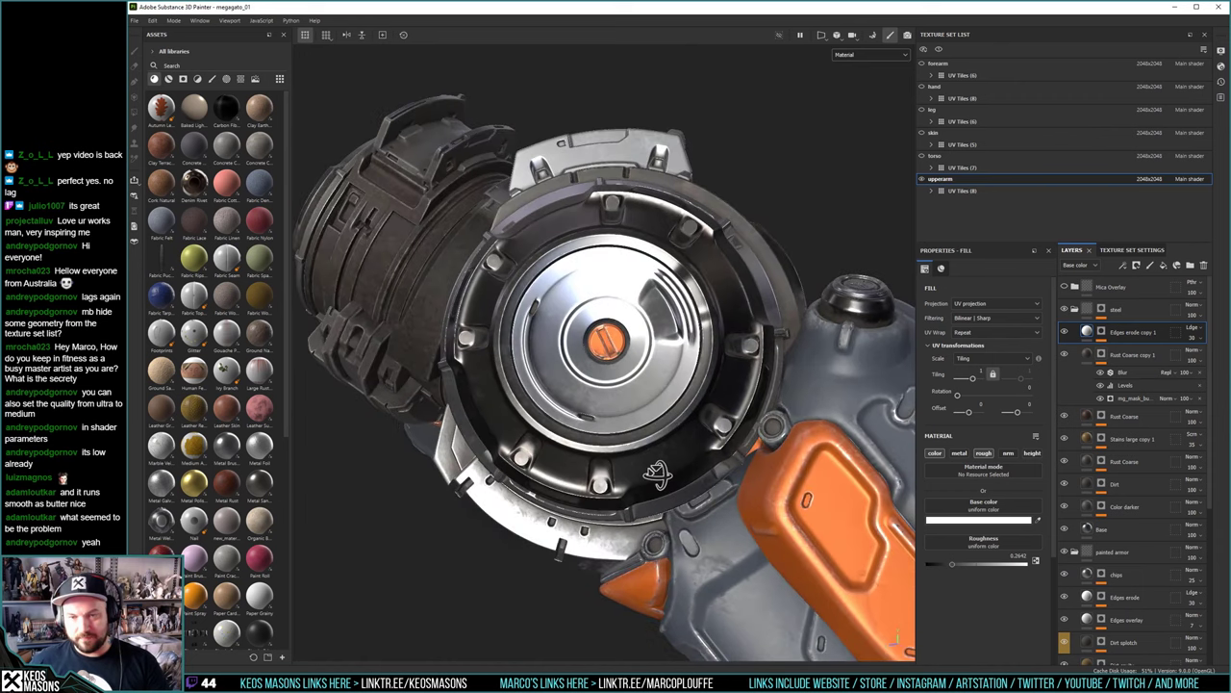
alt+drag(654, 473, 692, 436)
shift+right_drag(617, 358, 637, 362)
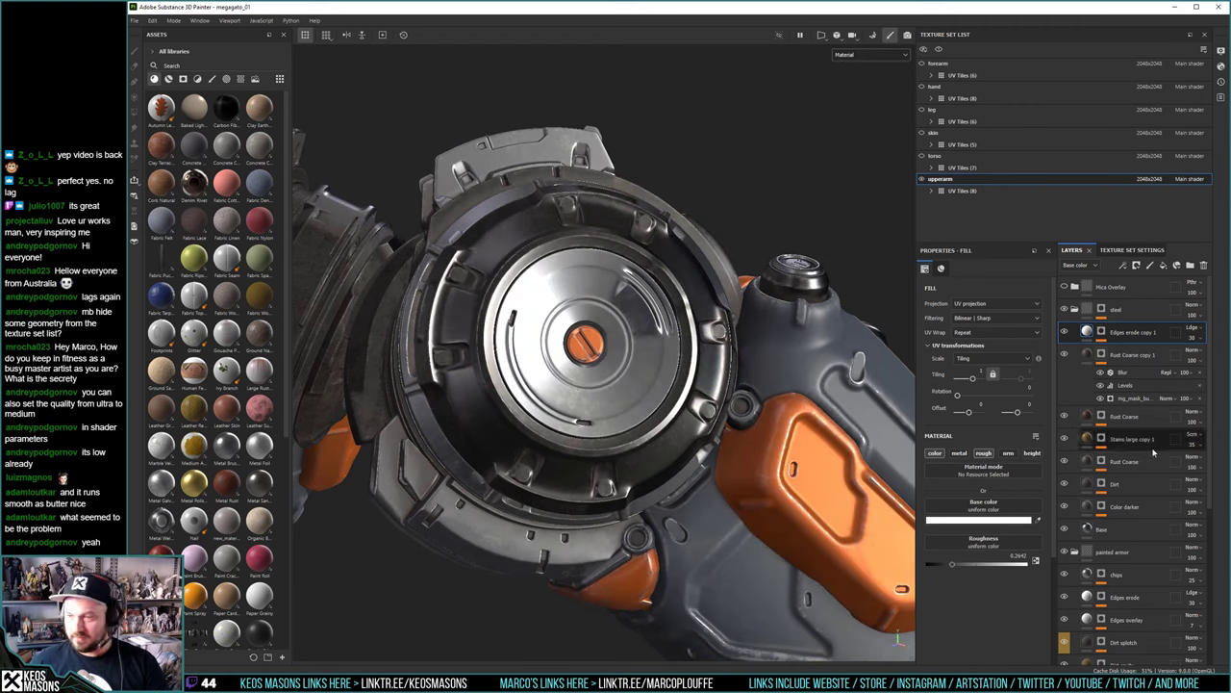
Examine the Stains large copy 1 mask on its own, comparing it with the Levels effect switched off and on
click(1090, 439)
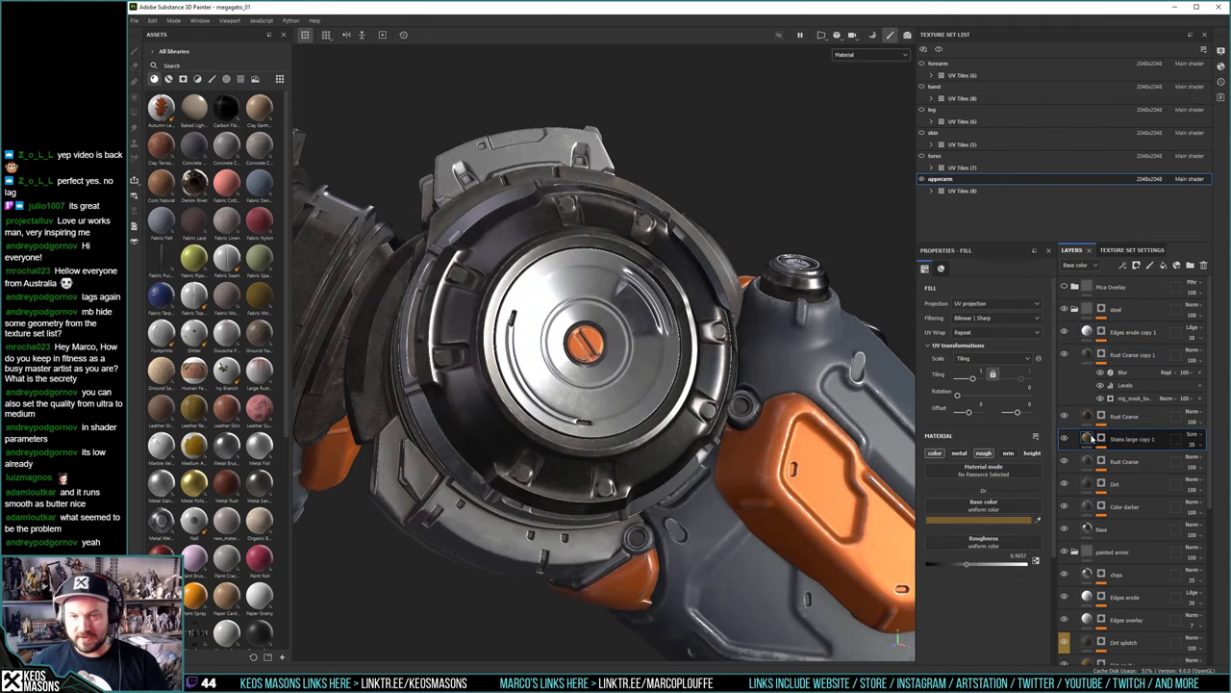
alt+click(1102, 441)
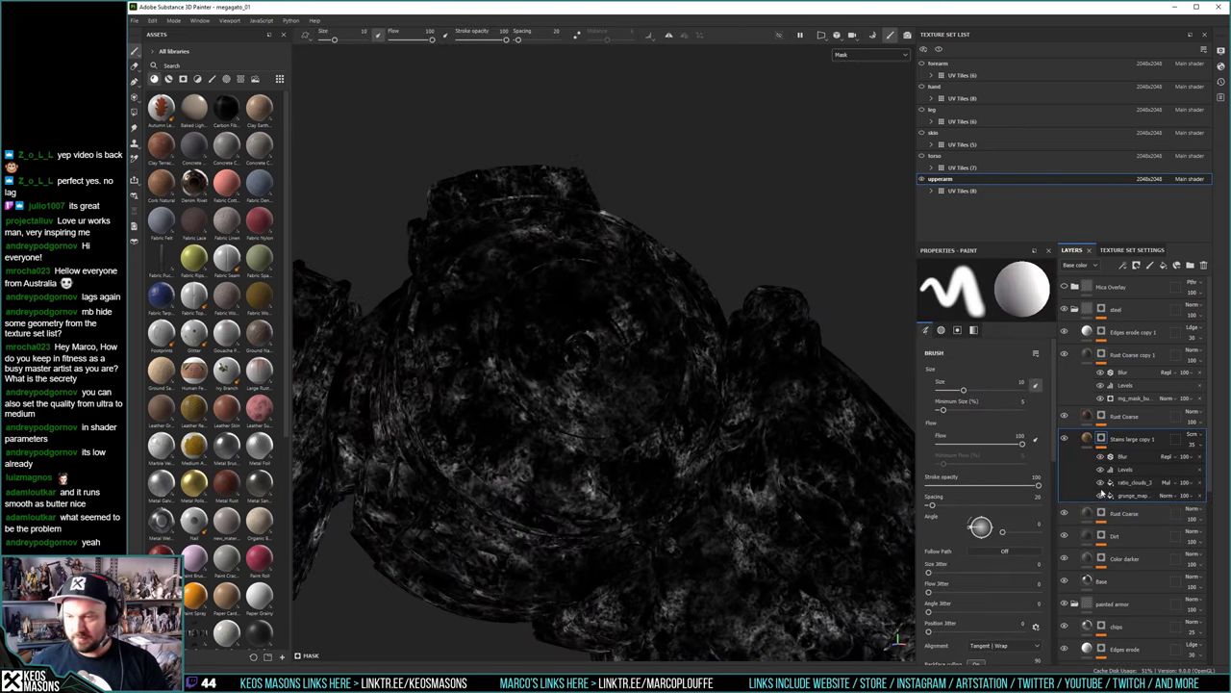
click(1101, 470)
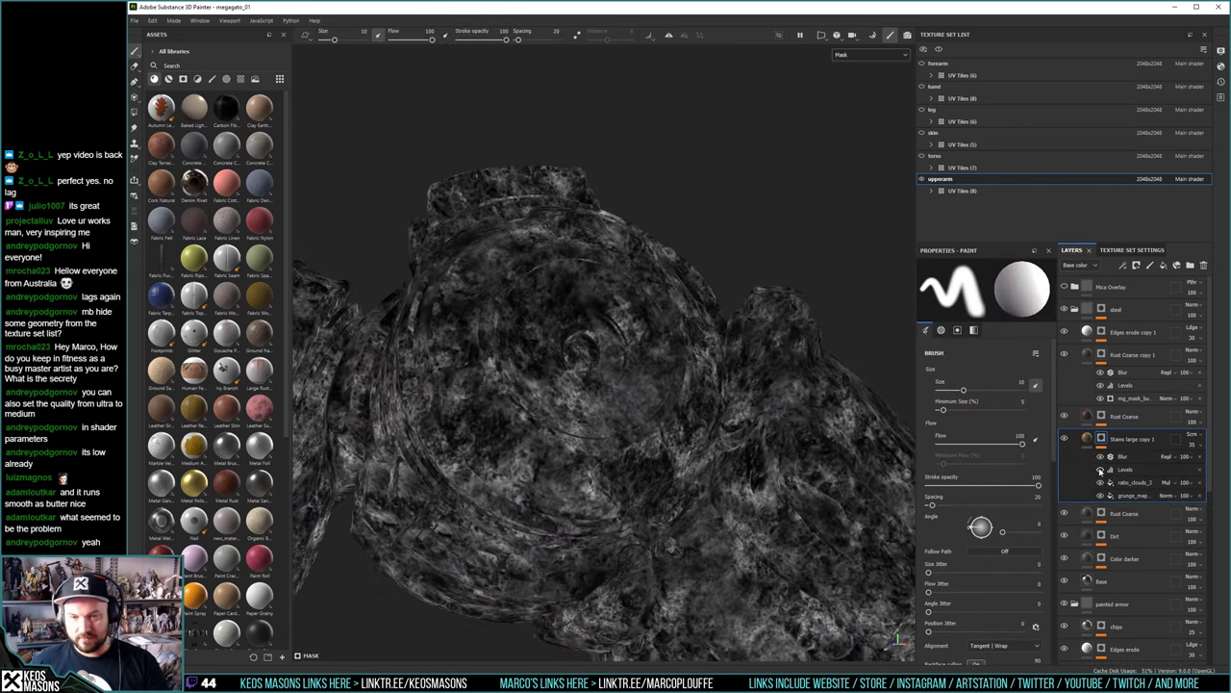
click(1100, 469)
key(m)
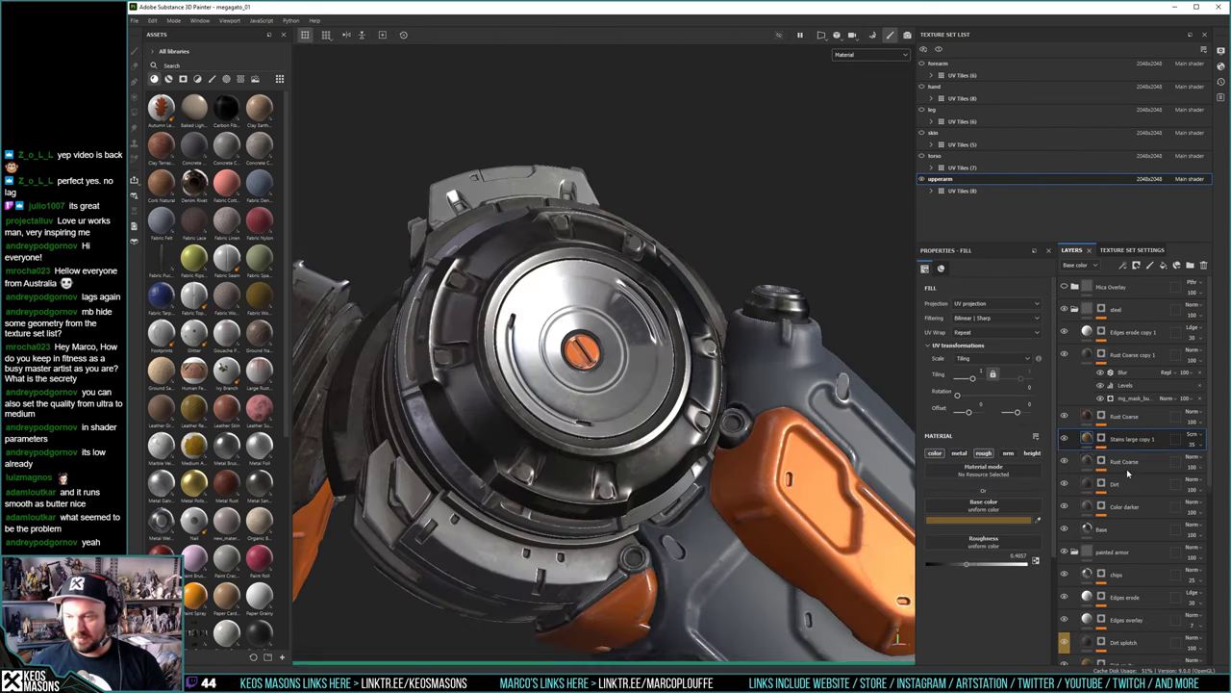
Set the input and output white points of the Levels in the Stains large copy 1 mask to 1
click(1103, 440)
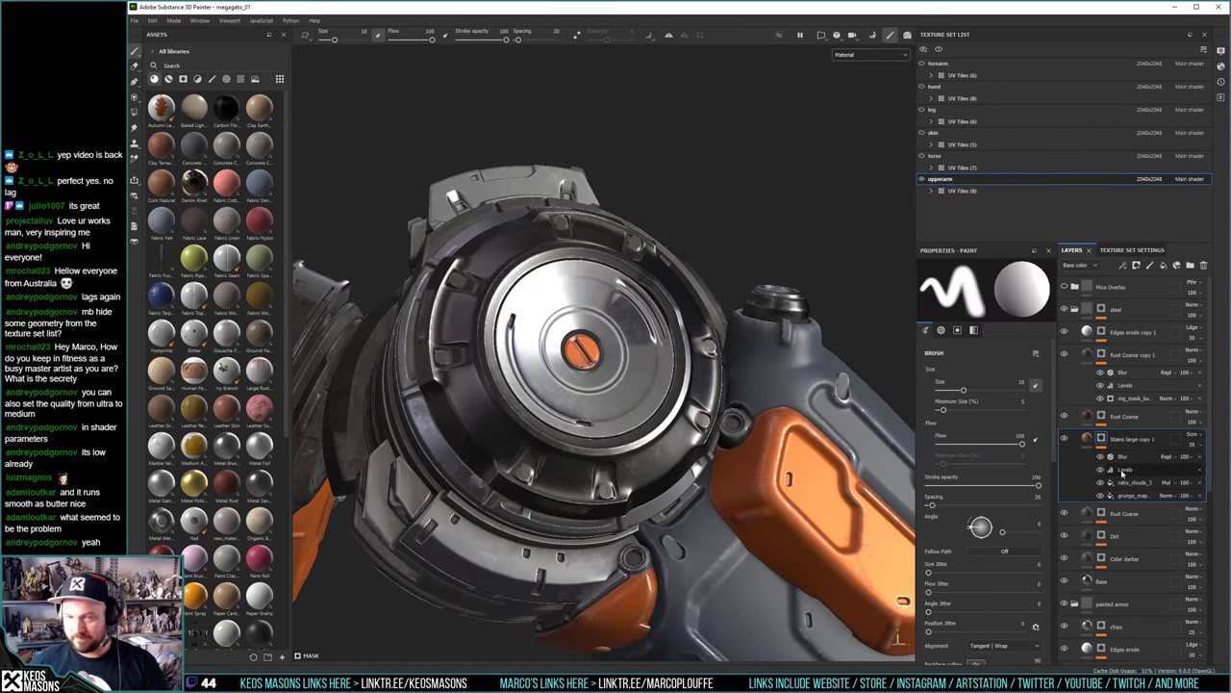
click(1122, 469)
alt+drag(587, 395, 626, 390)
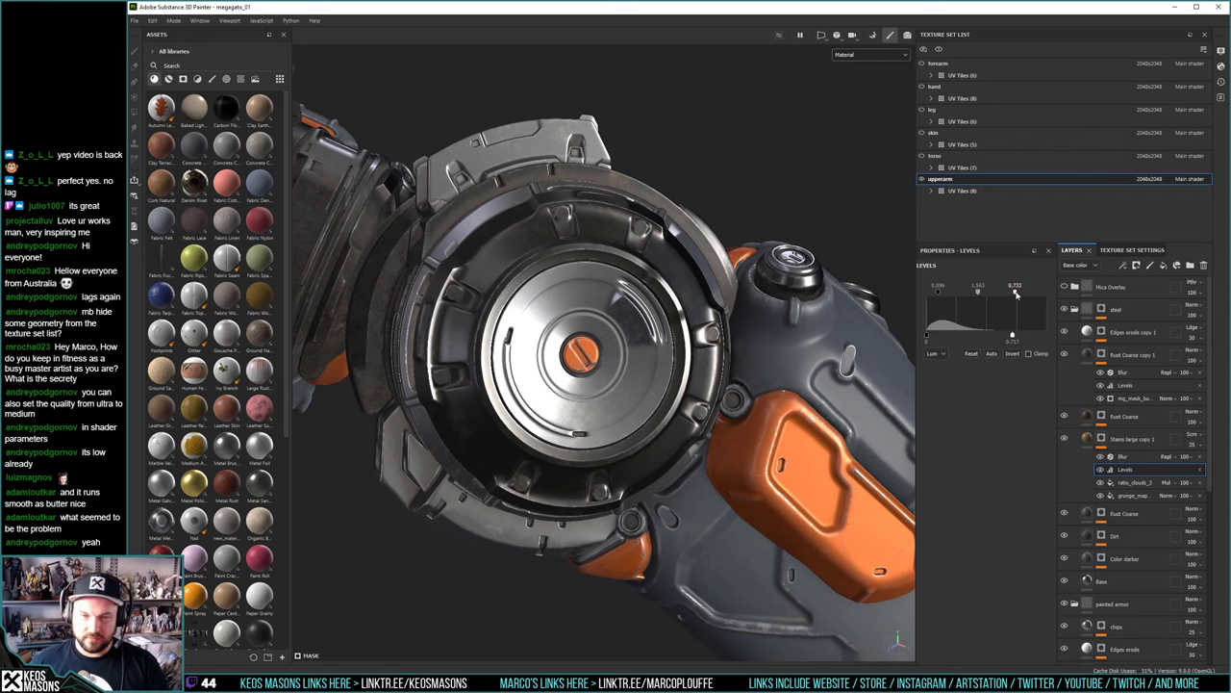
mouse_move(606, 318)
alt+mouse_down()
mouse_move(631, 300)
mouse_move(623, 327)
alt+mouse_up()
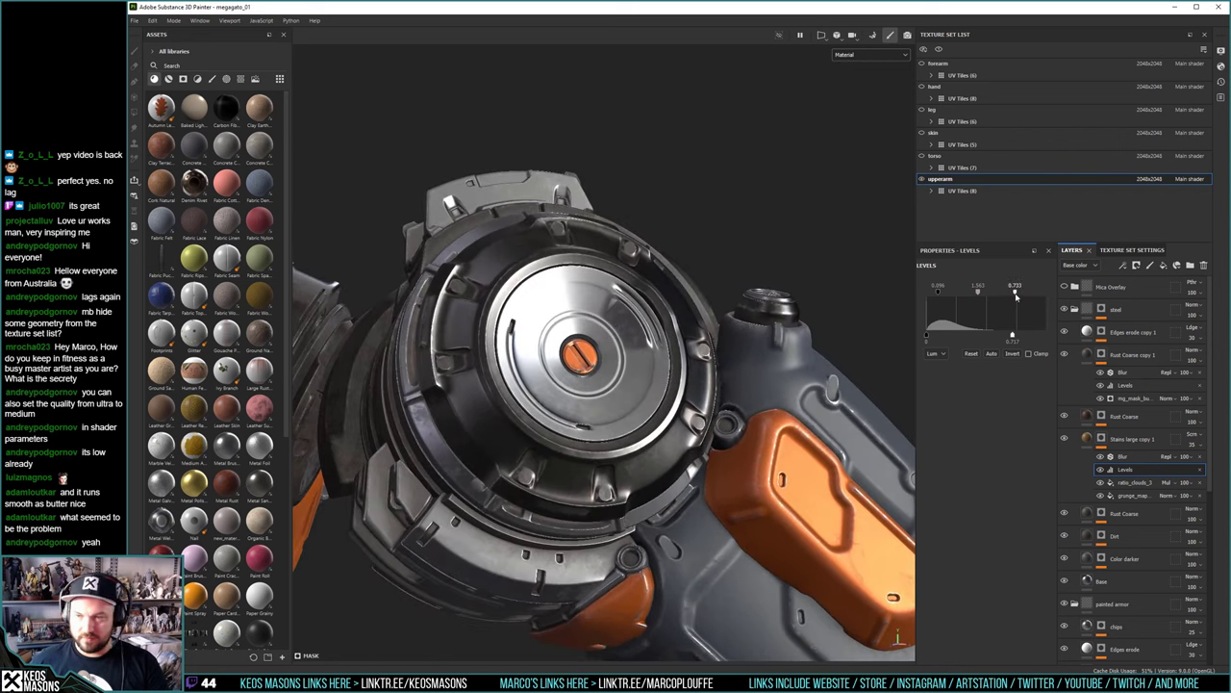
drag(1016, 297, 1076, 295)
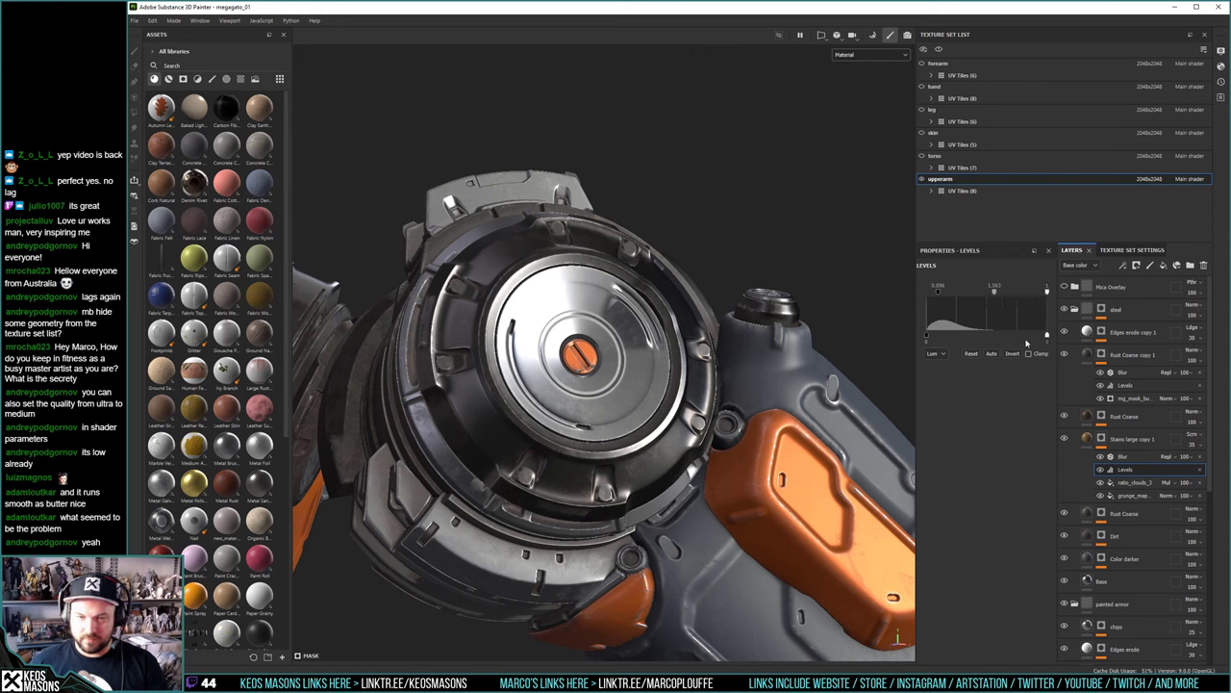
Set the input black point of the Levels in the Stains large copy 1 mask to 0
click(1132, 458)
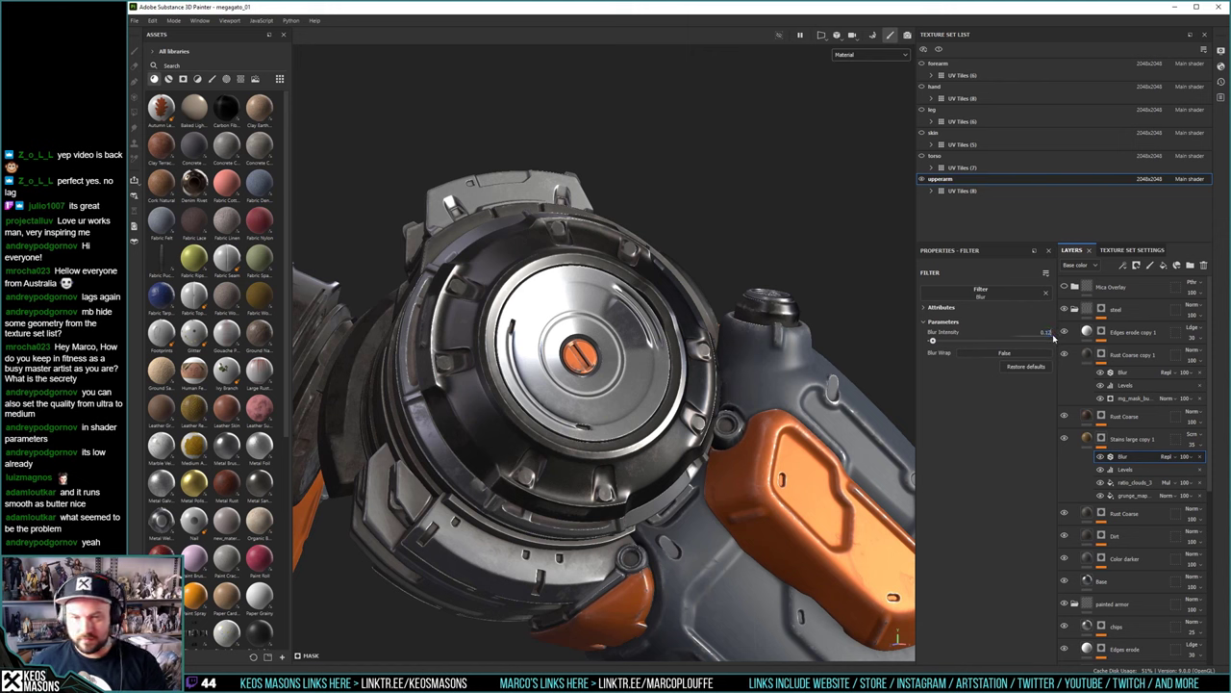
click(1133, 470)
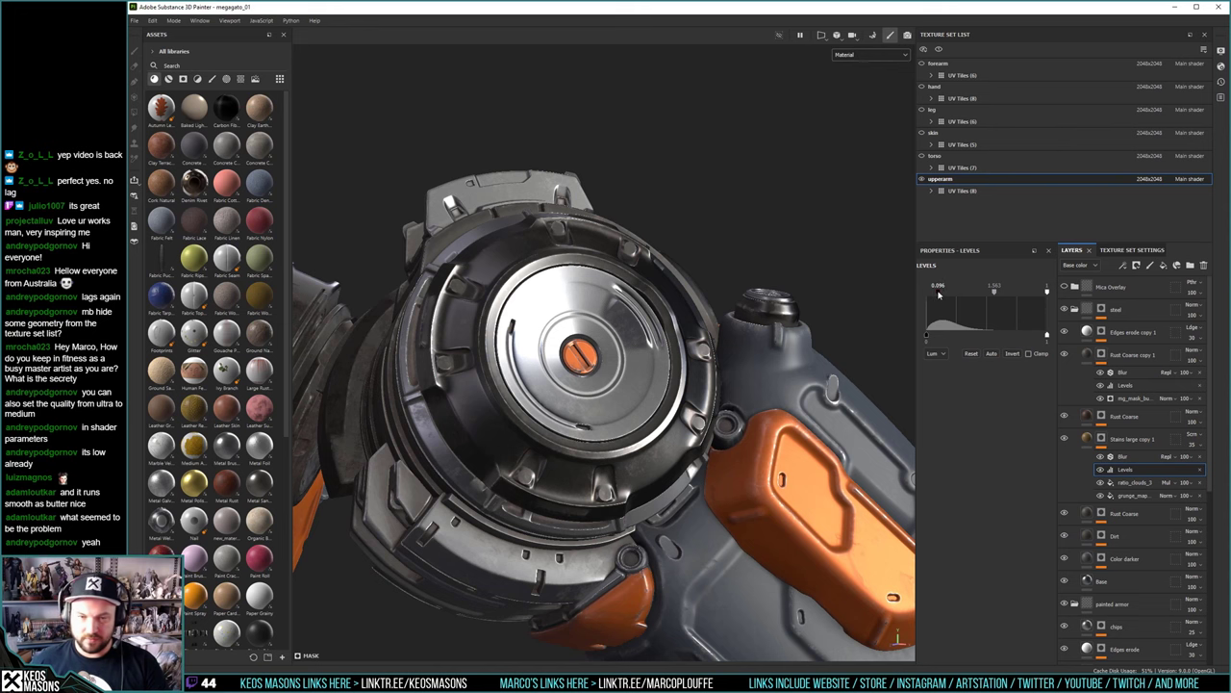
drag(939, 294, 916, 296)
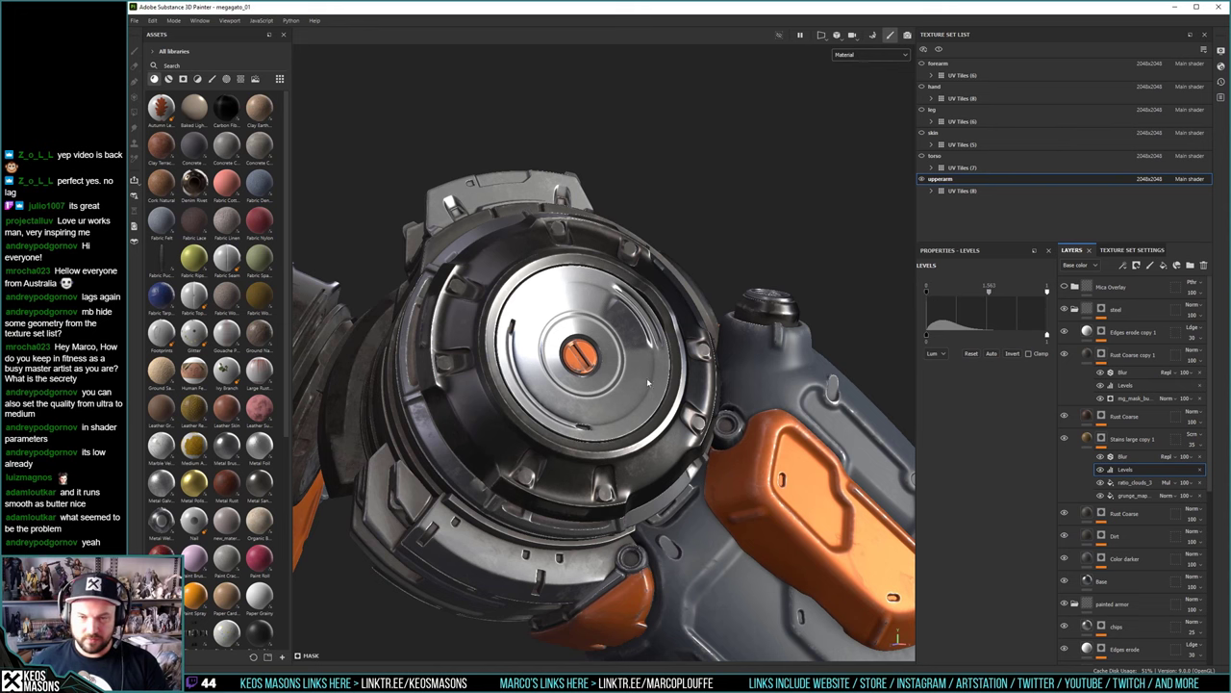
alt+drag(648, 383, 572, 354)
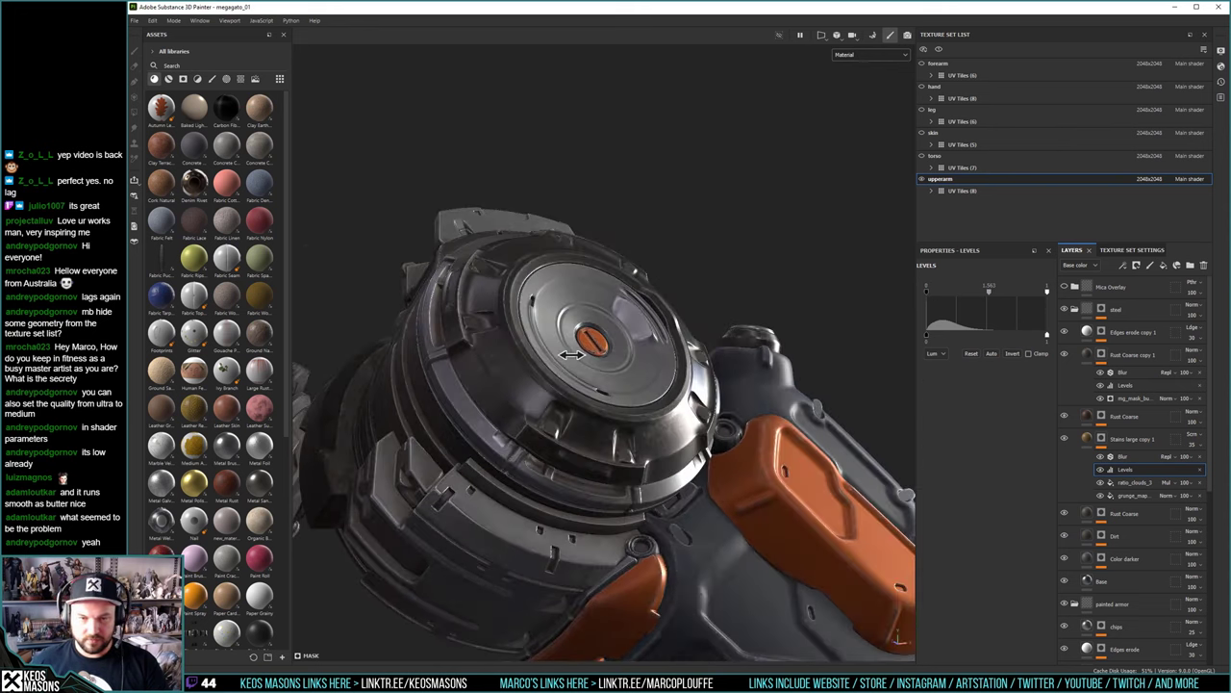
Brighten the Stains large copy 1 mask slightly through its Levels midtone and check the stains on the rendered armour
alt+click(1103, 440)
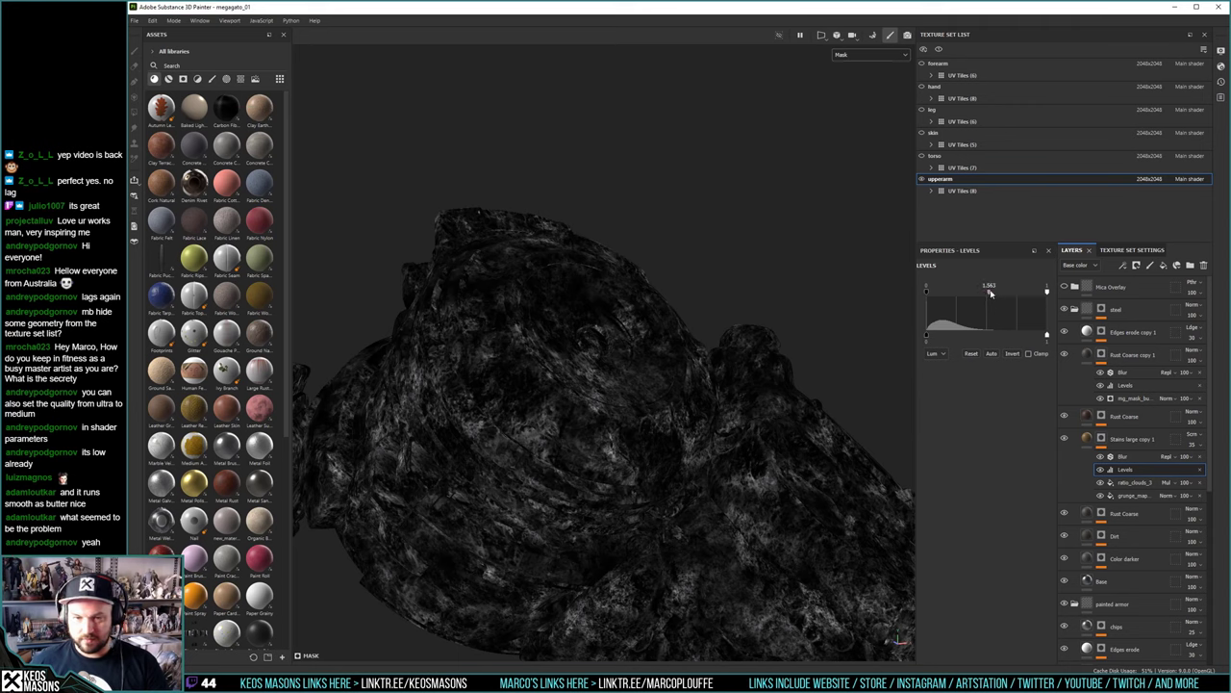
drag(990, 294, 989, 291)
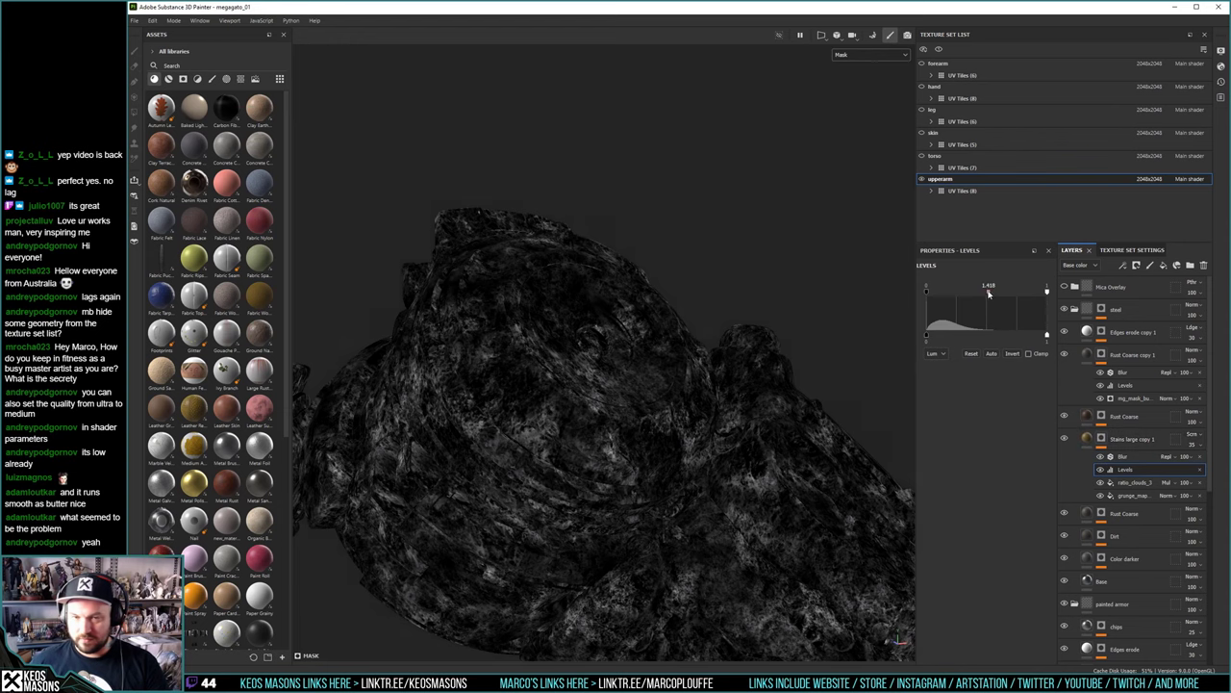
drag(988, 292, 986, 293)
click(1087, 438)
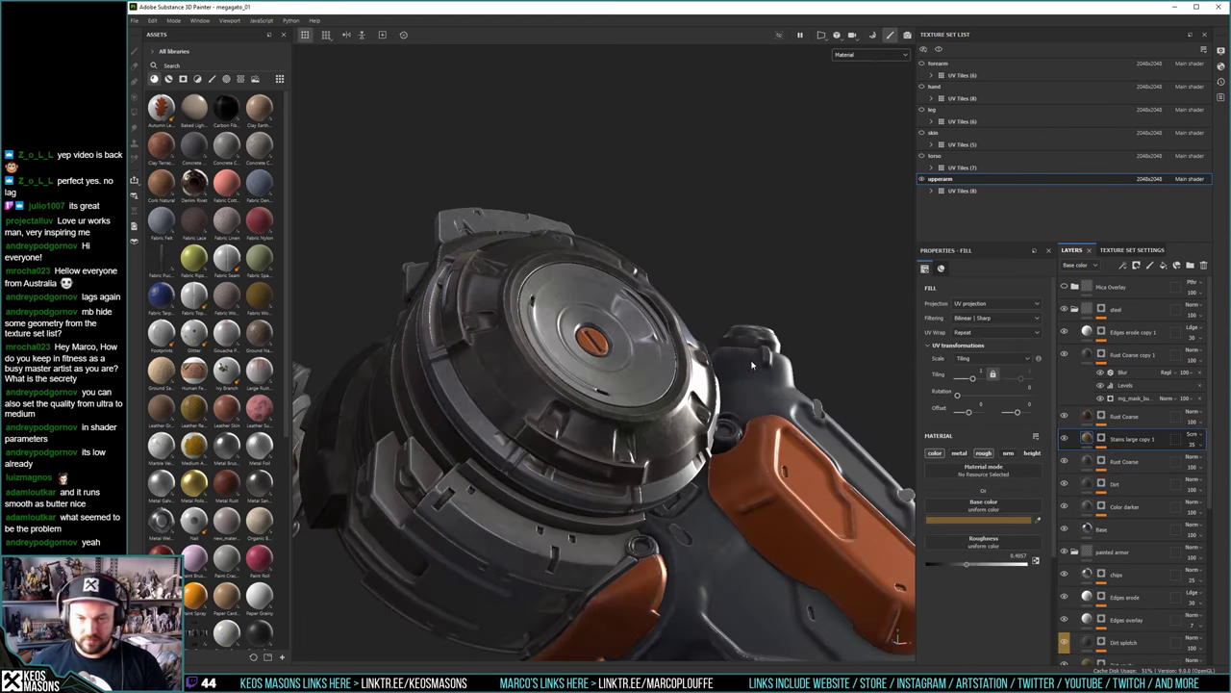
alt+drag(515, 402, 608, 347)
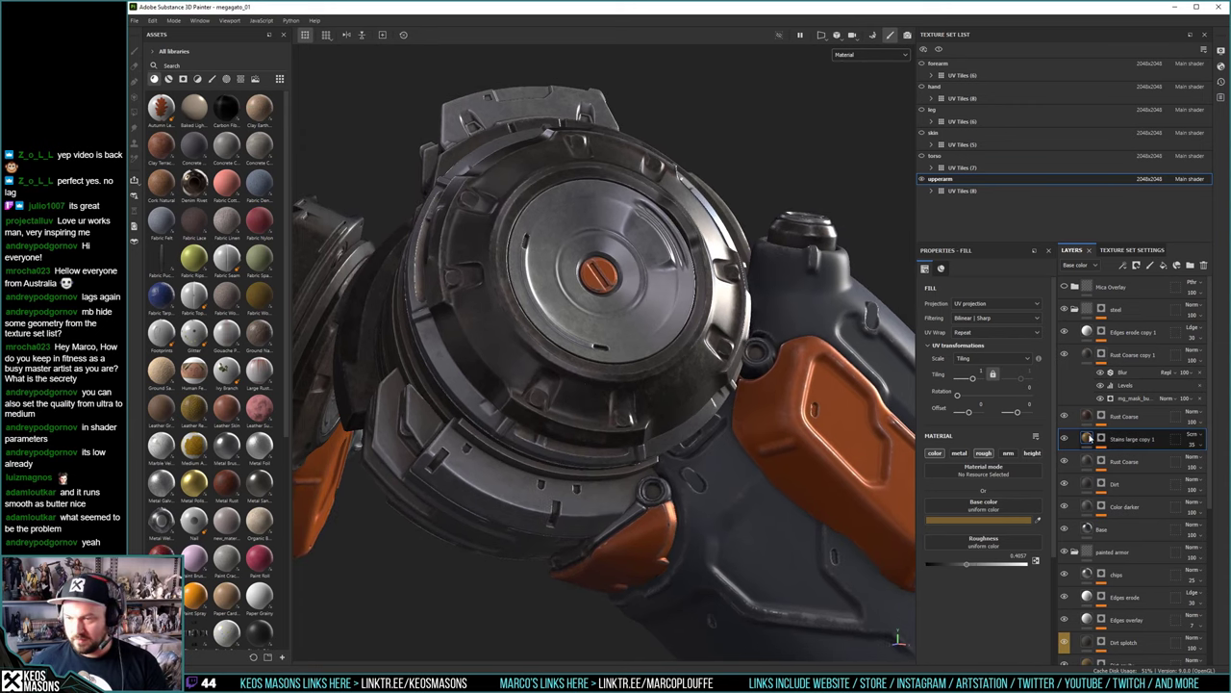
Compare the shoulder armour with the roughness channel of the Stains large copy 1 layer switched off and on
click(984, 453)
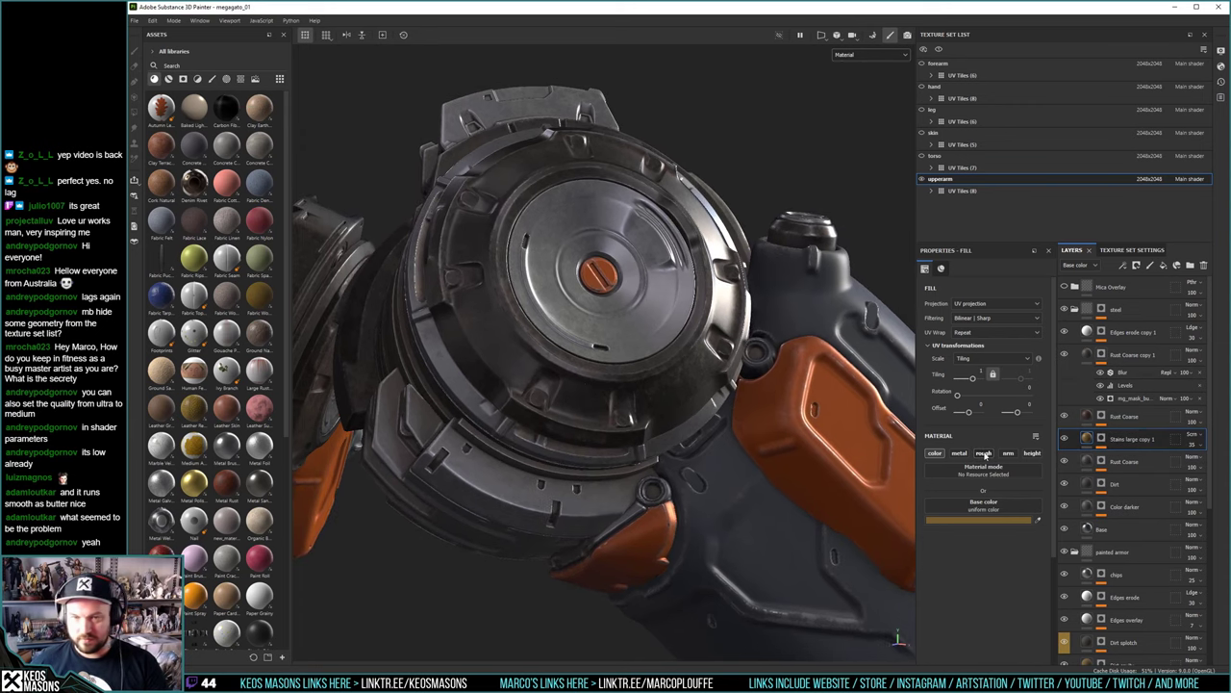
alt+drag(616, 313, 614, 211)
click(984, 452)
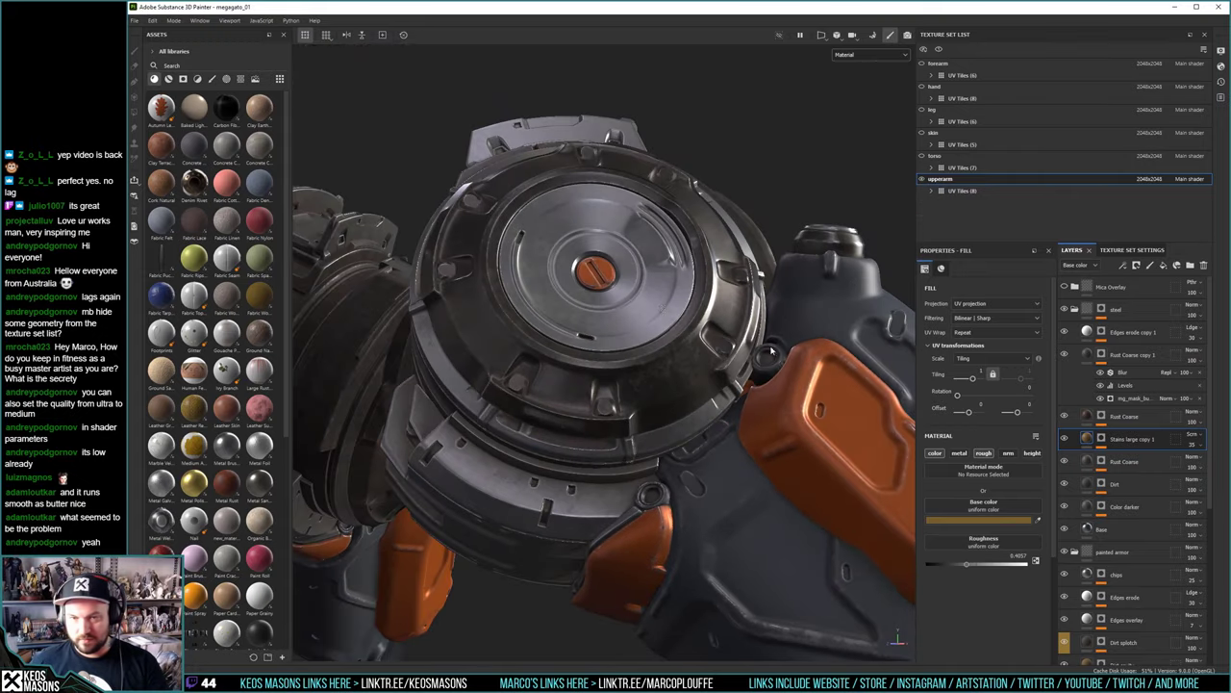
alt+drag(635, 317, 608, 315)
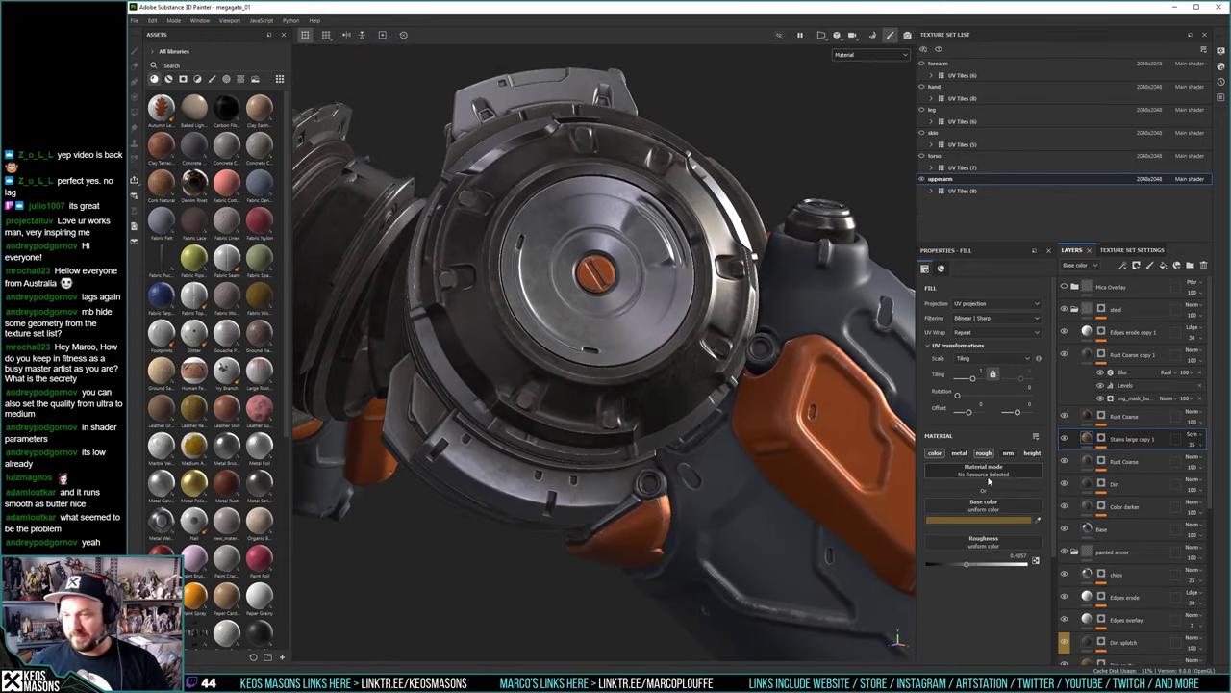
Lower the roughness of the Stains large copy 1 layer to about 0.31 in the roughness view, then return to the material view
click(865, 56)
click(861, 96)
click(852, 58)
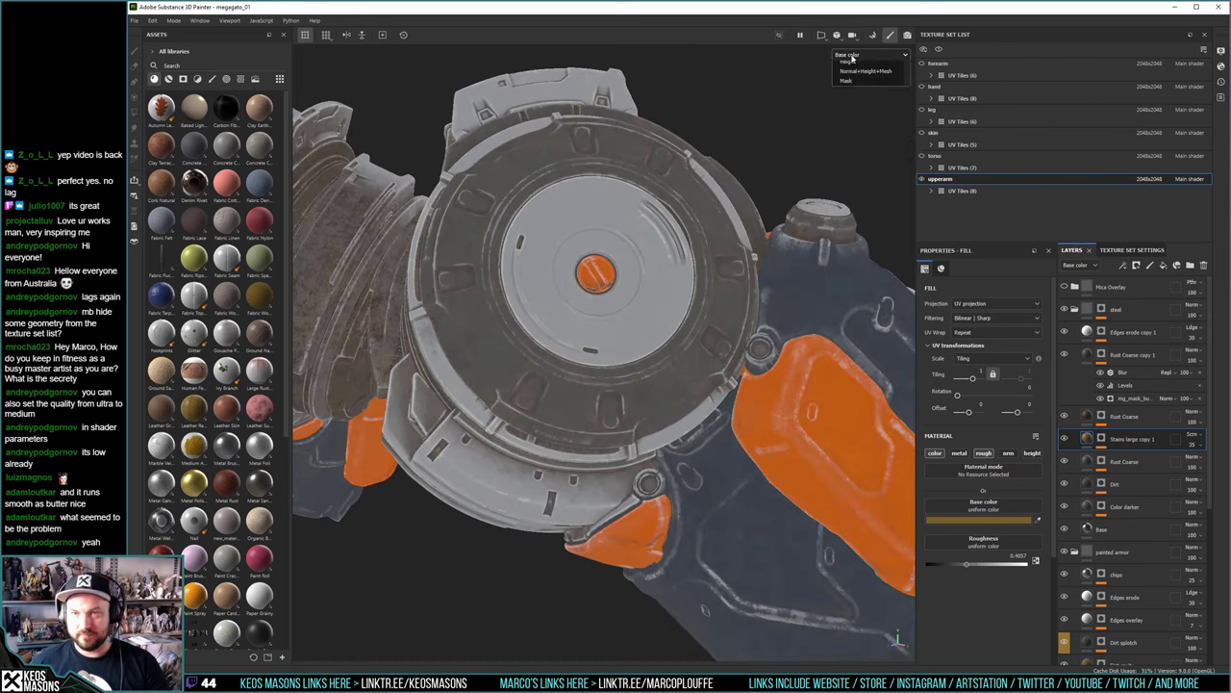
click(852, 127)
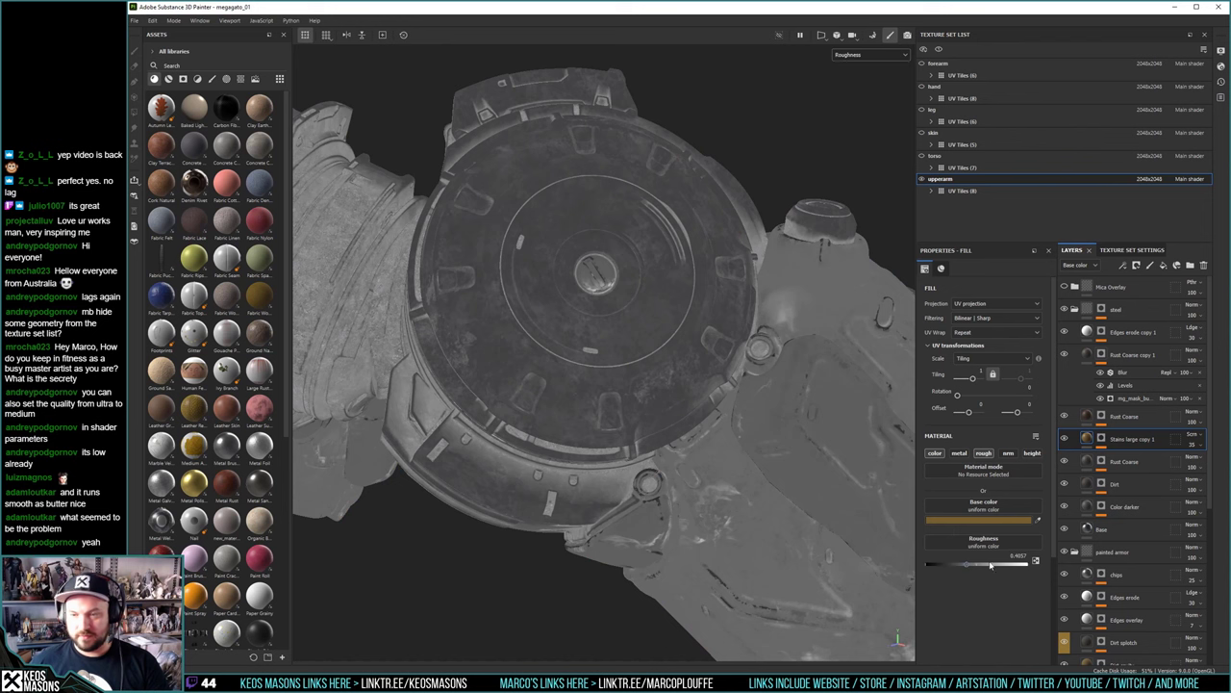
drag(973, 566, 957, 565)
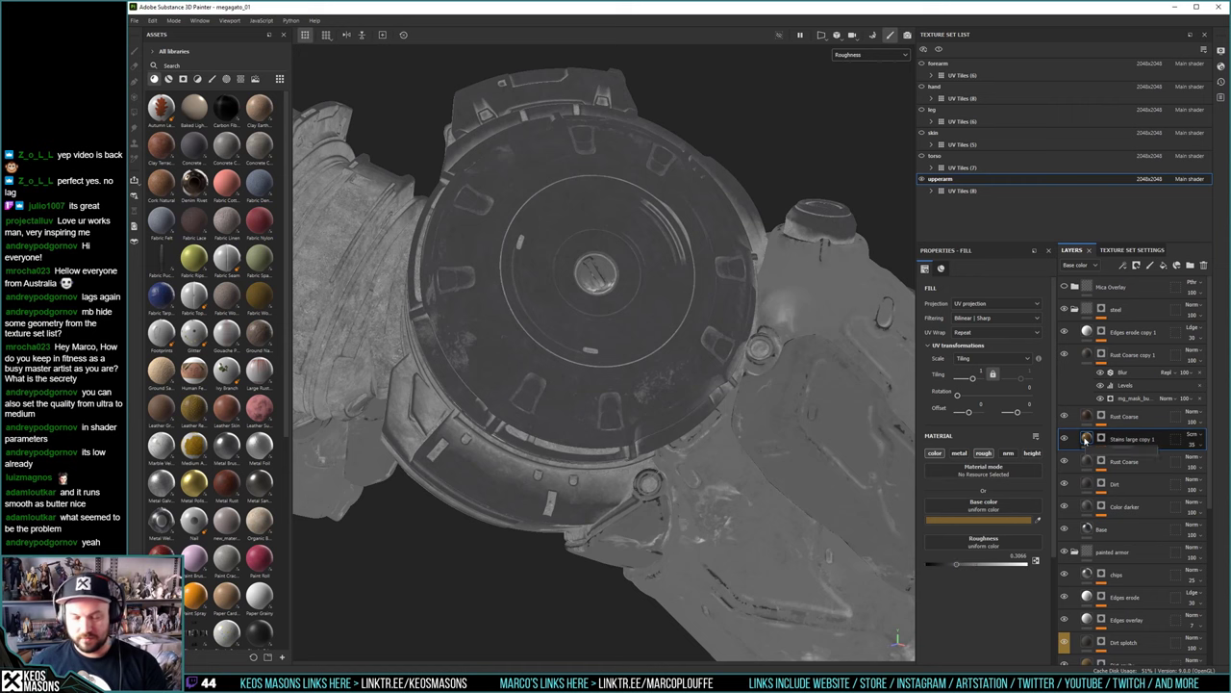
key(m)
alt+drag(572, 299, 709, 395)
alt+right_drag(709, 395, 614, 448)
alt+middle_drag(614, 448, 595, 437)
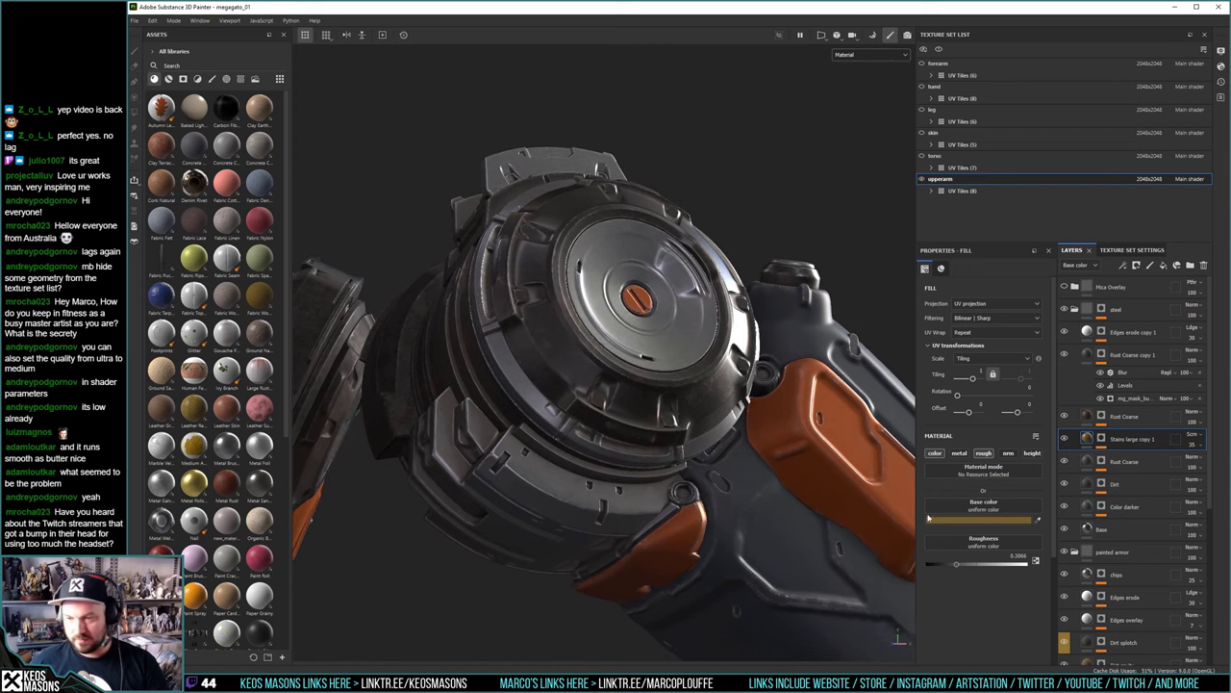
Change the base color of the Stains large copy 1 layer to a darker, less saturated brown
click(999, 521)
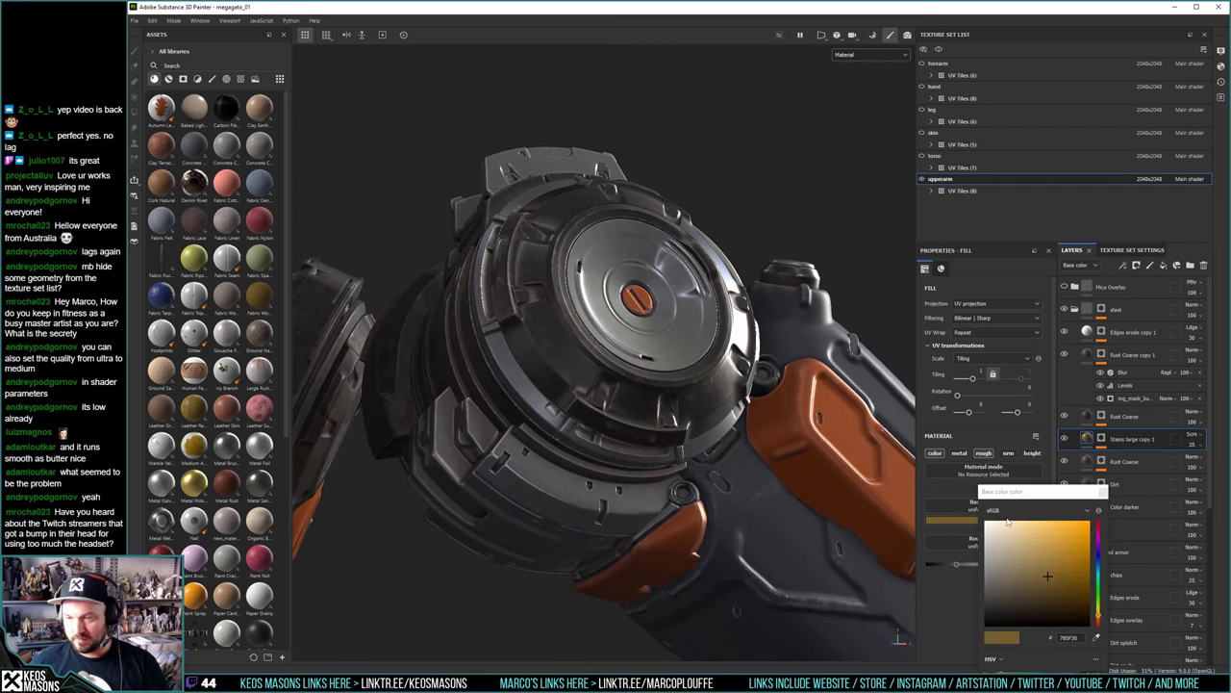
click(1022, 584)
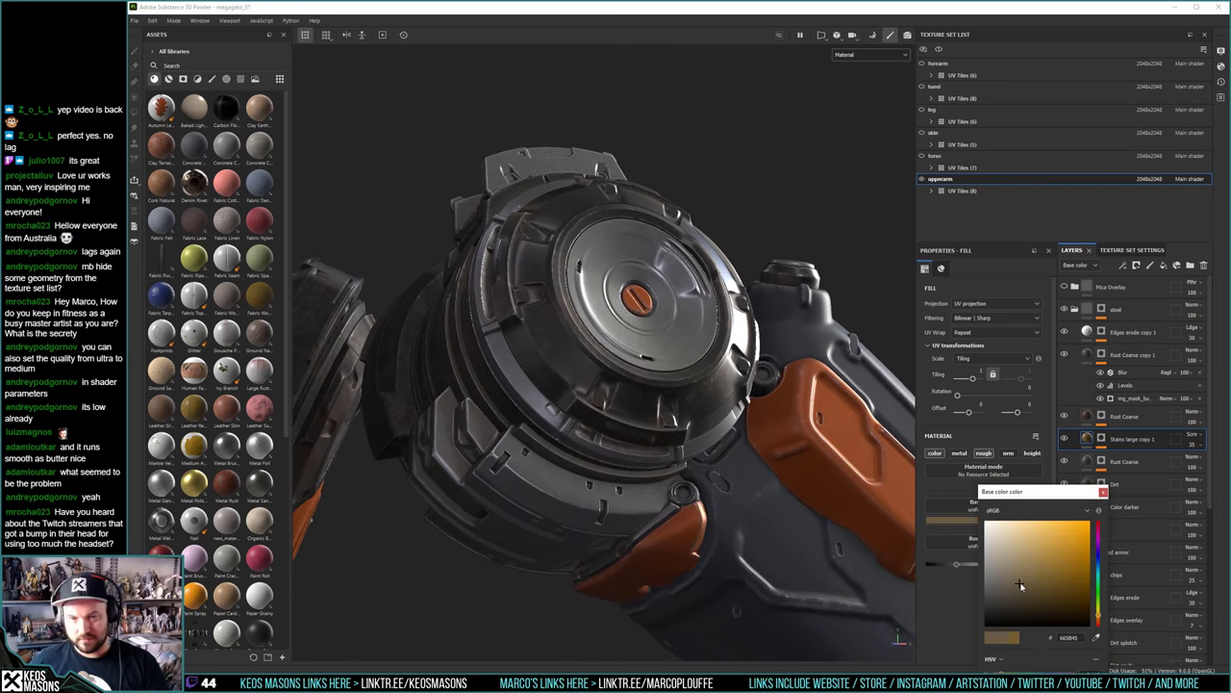
click(1022, 597)
click(1025, 584)
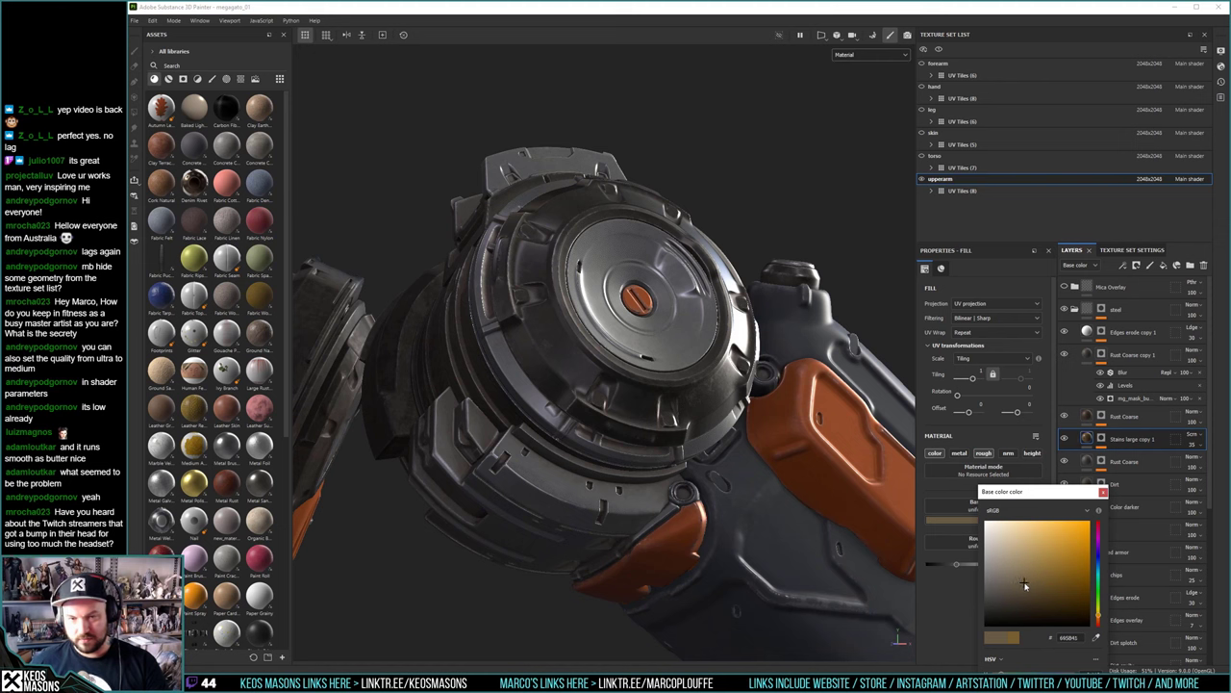
click(1023, 589)
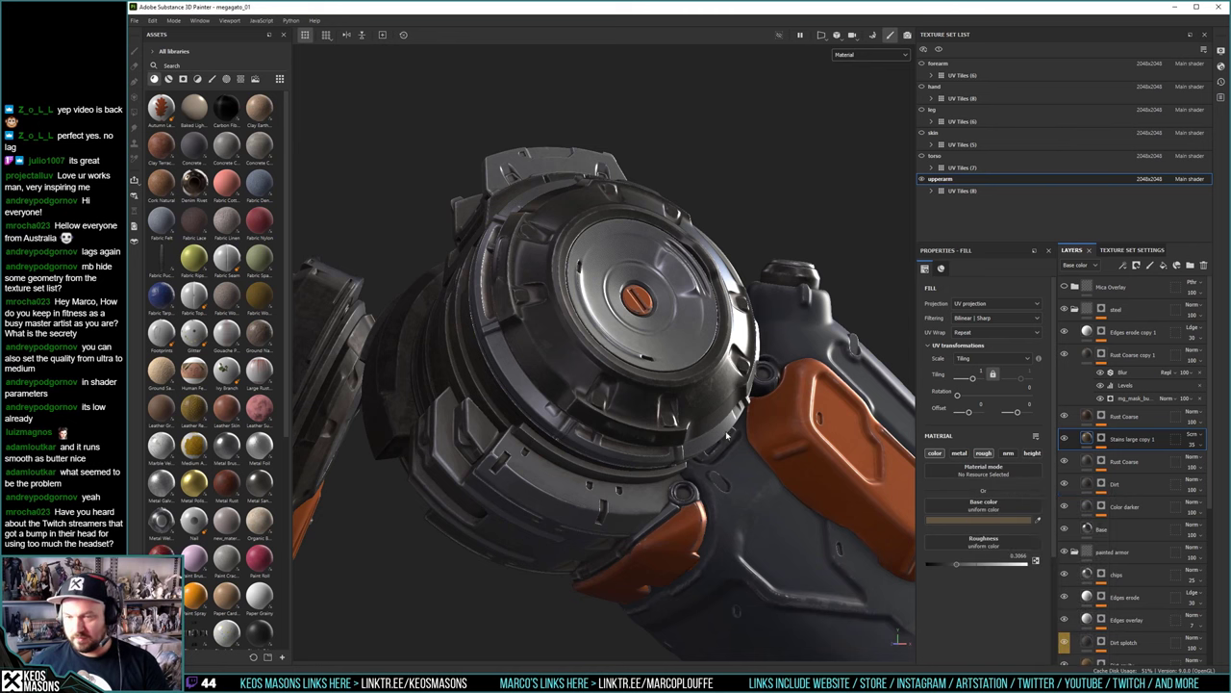
Examine the stains and reflections on the steel shoulder armour from several angles and under different lighting
alt+drag(462, 404, 640, 407)
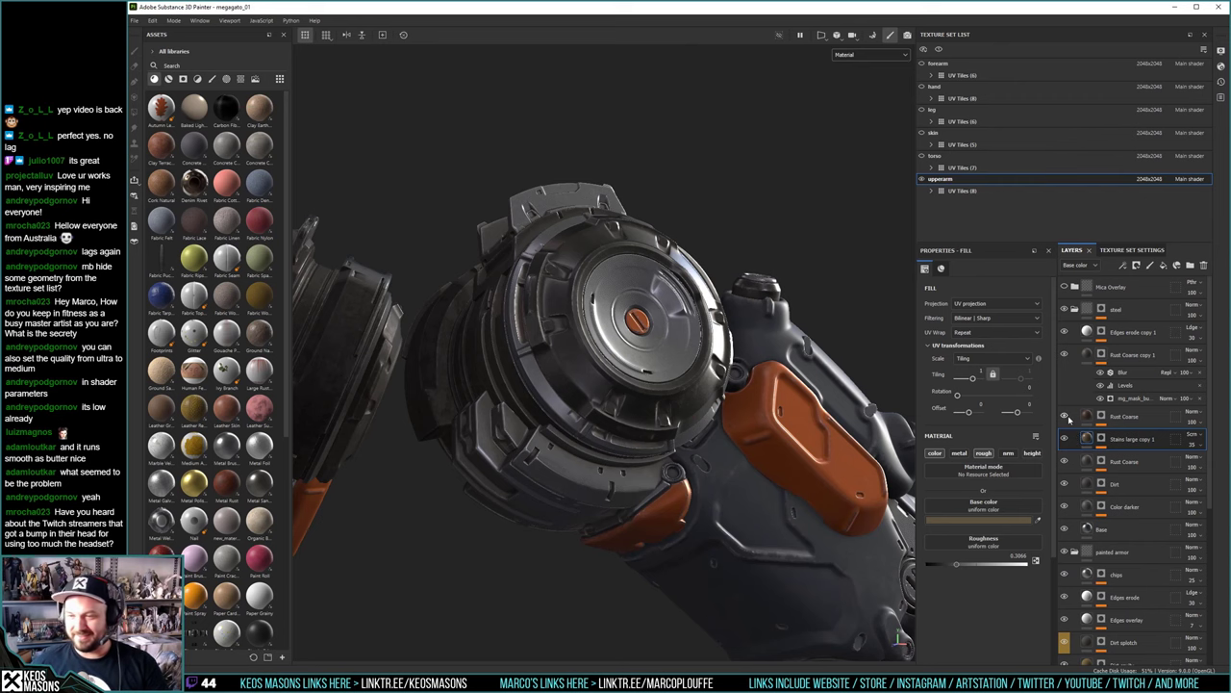
alt+drag(681, 382, 639, 358)
alt+right_drag(639, 359, 578, 332)
alt+drag(578, 332, 529, 310)
shift+right_drag(529, 310, 659, 332)
alt+right_drag(659, 332, 676, 385)
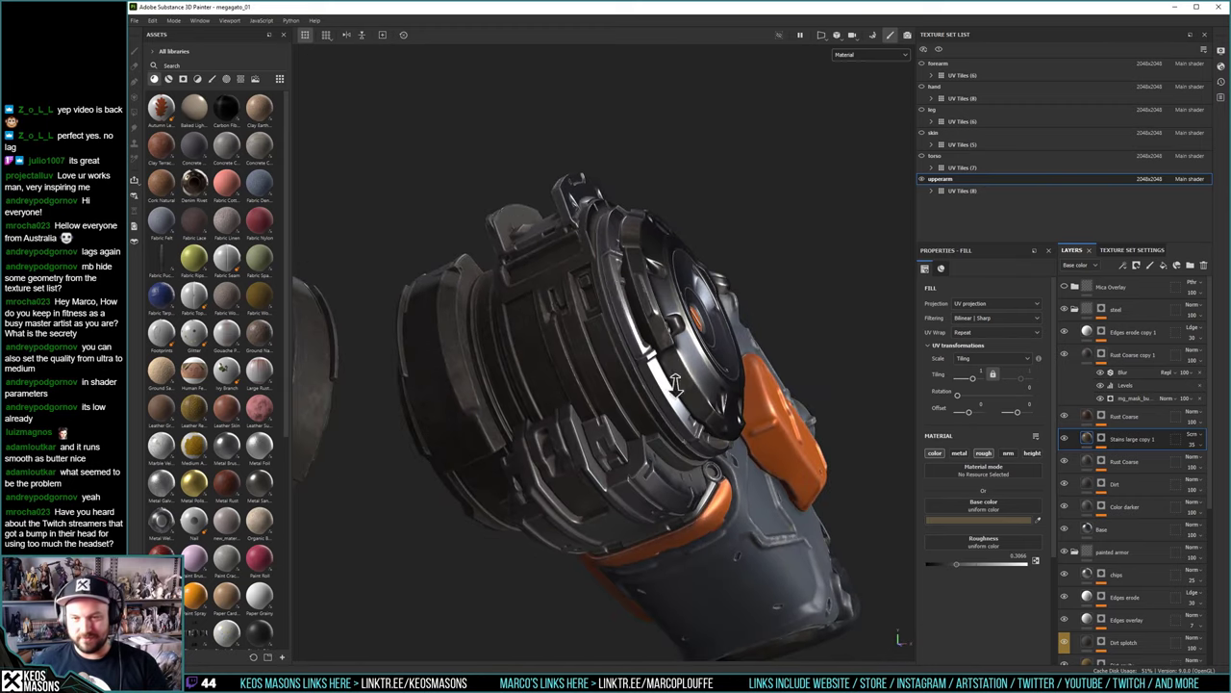
alt+drag(529, 328, 651, 376)
alt+right_drag(651, 376, 632, 424)
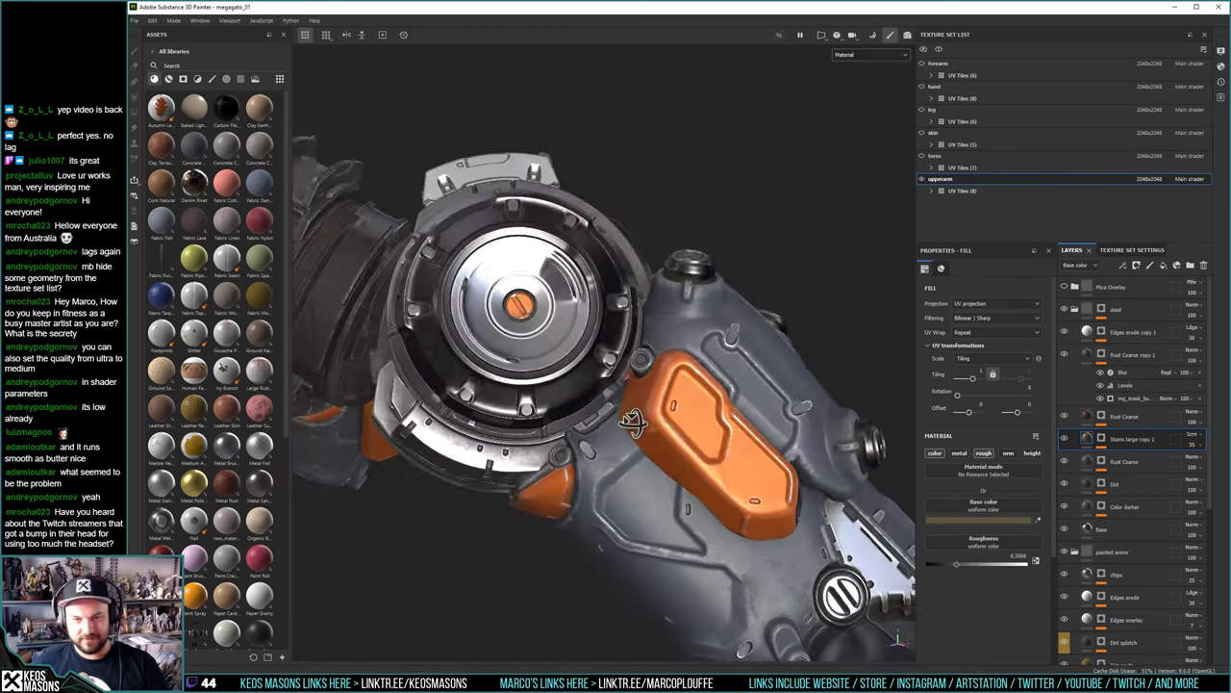
alt+drag(632, 423, 660, 357)
mouse_move(660, 357)
shift+right_down()
mouse_move(621, 357)
mouse_move(651, 358)
shift+right_up()
alt+middle_drag(649, 355, 643, 303)
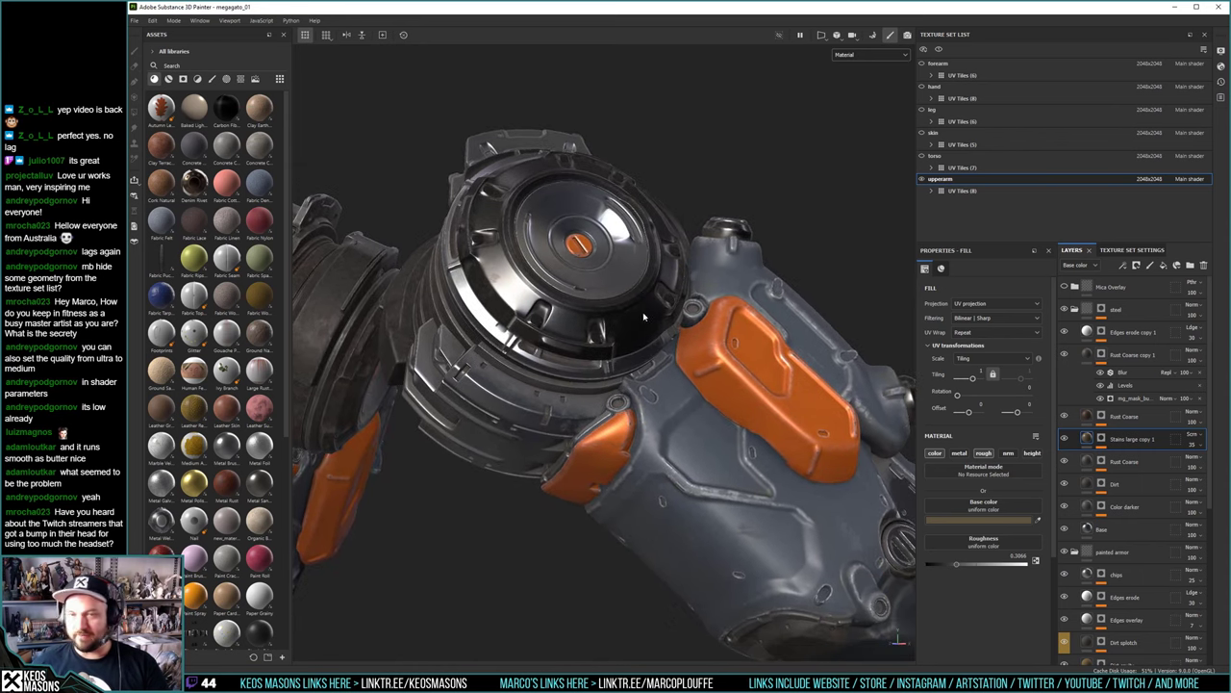
alt+drag(644, 306, 604, 358)
alt+middle_drag(604, 358, 589, 334)
alt+drag(588, 333, 559, 303)
alt+middle_drag(559, 303, 595, 339)
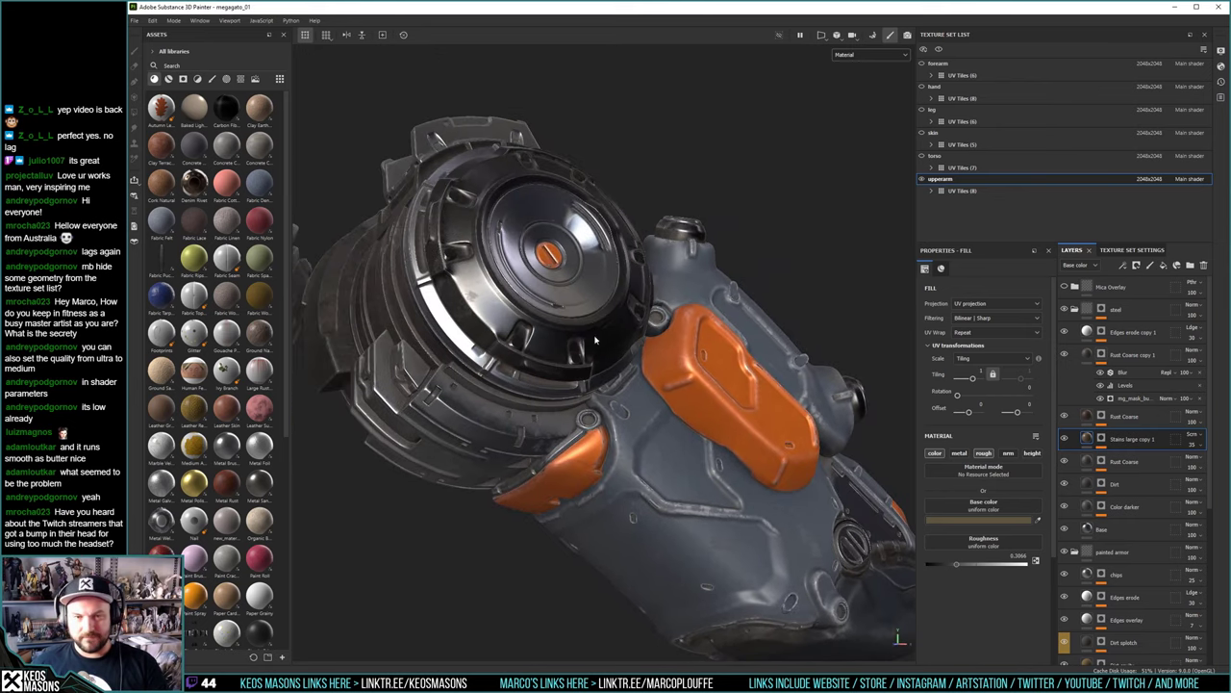
Display the ID mesh map on the model and inspect the colour regions of the upper arm
click(860, 58)
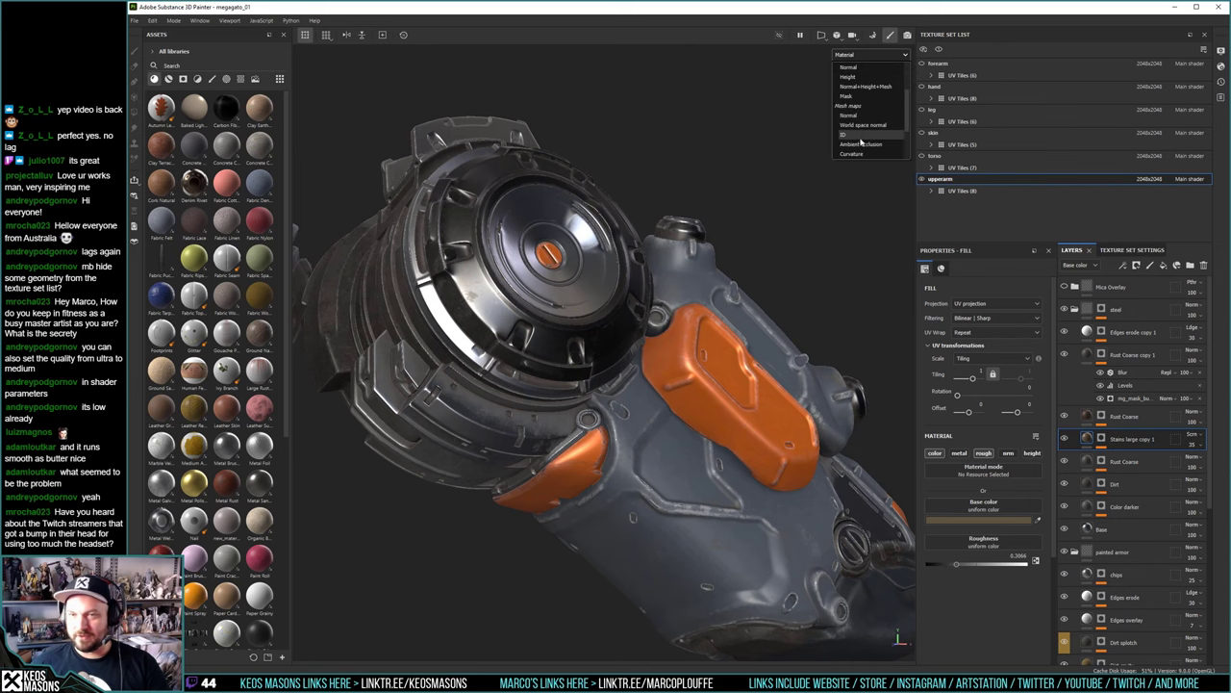
click(861, 135)
alt+drag(640, 330, 632, 301)
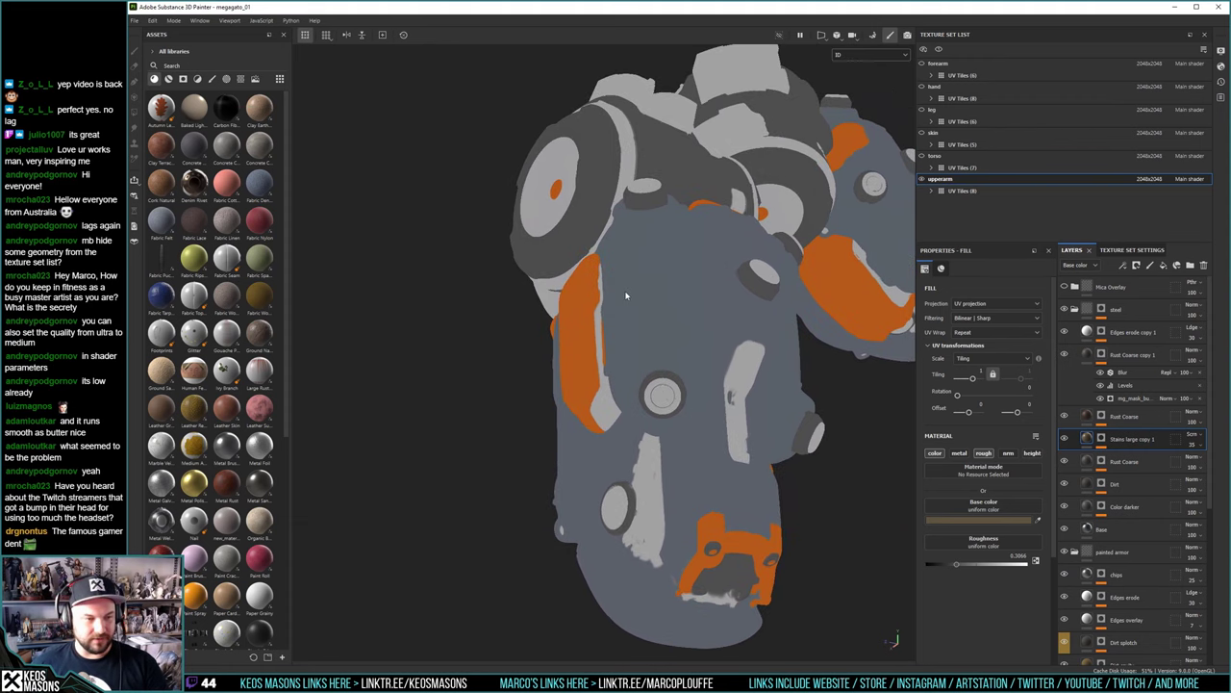
alt+drag(626, 295, 813, 169)
Show the torso, skin, leg, hand and forearm texture sets alongside the upper arm and inspect their ID colours
click(922, 156)
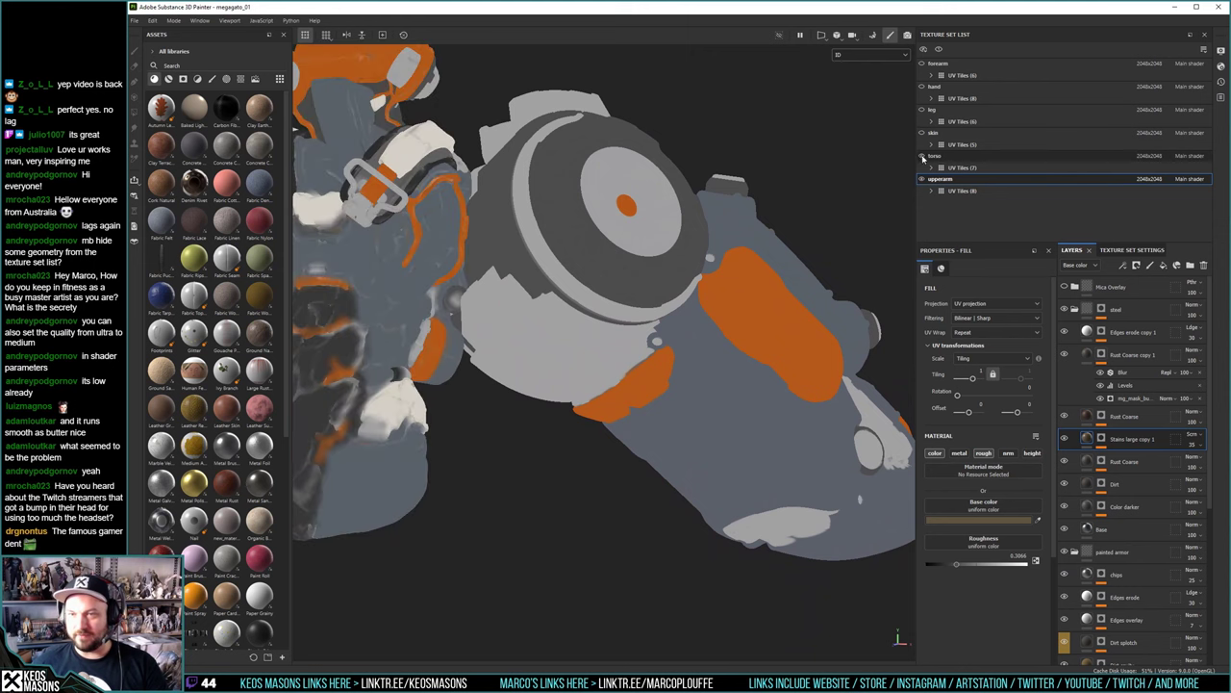
click(922, 133)
click(922, 110)
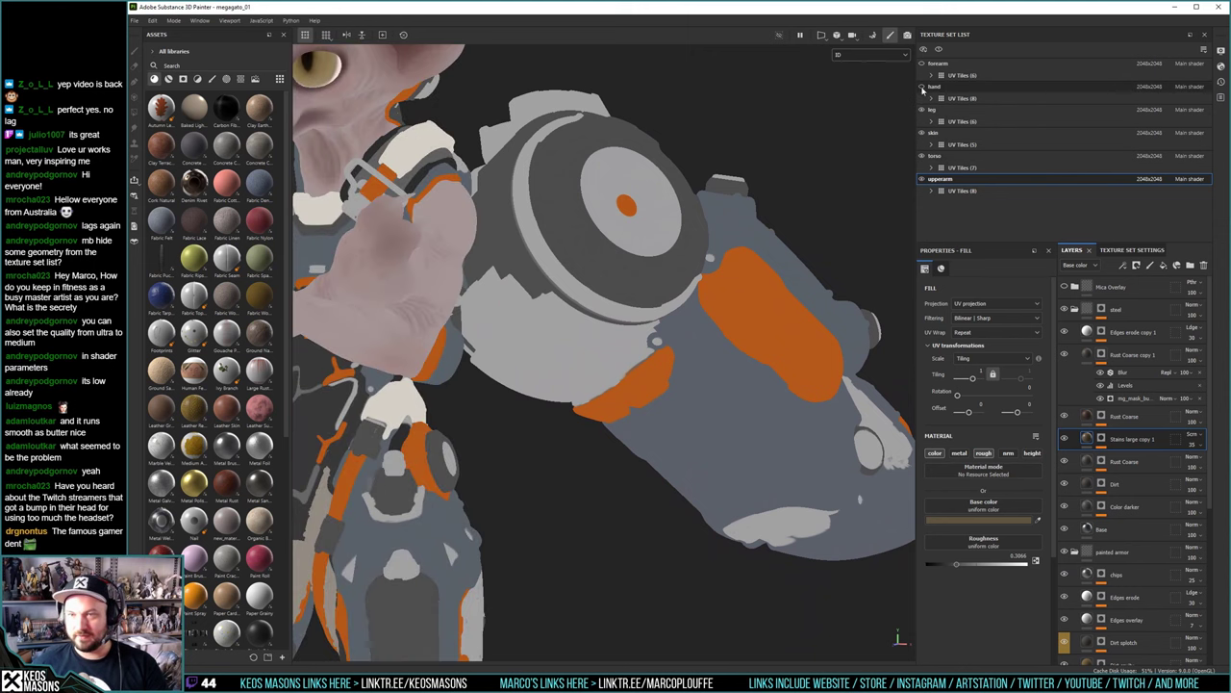
click(921, 88)
click(922, 64)
scroll(710, 384, down, 3)
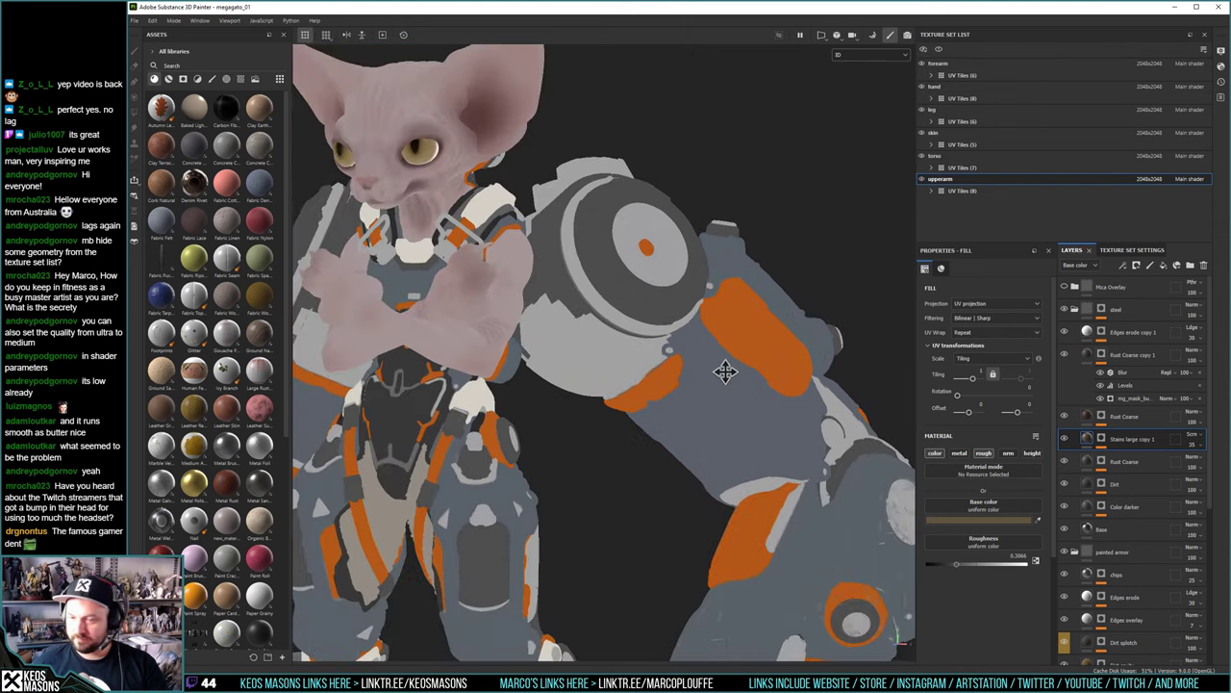
alt+middle_drag(725, 372, 661, 285)
mouse_move(660, 286)
alt+mouse_down()
mouse_move(426, 311)
mouse_move(592, 337)
mouse_move(568, 366)
mouse_move(744, 312)
mouse_move(562, 304)
mouse_move(673, 289)
mouse_move(655, 298)
alt+mouse_up()
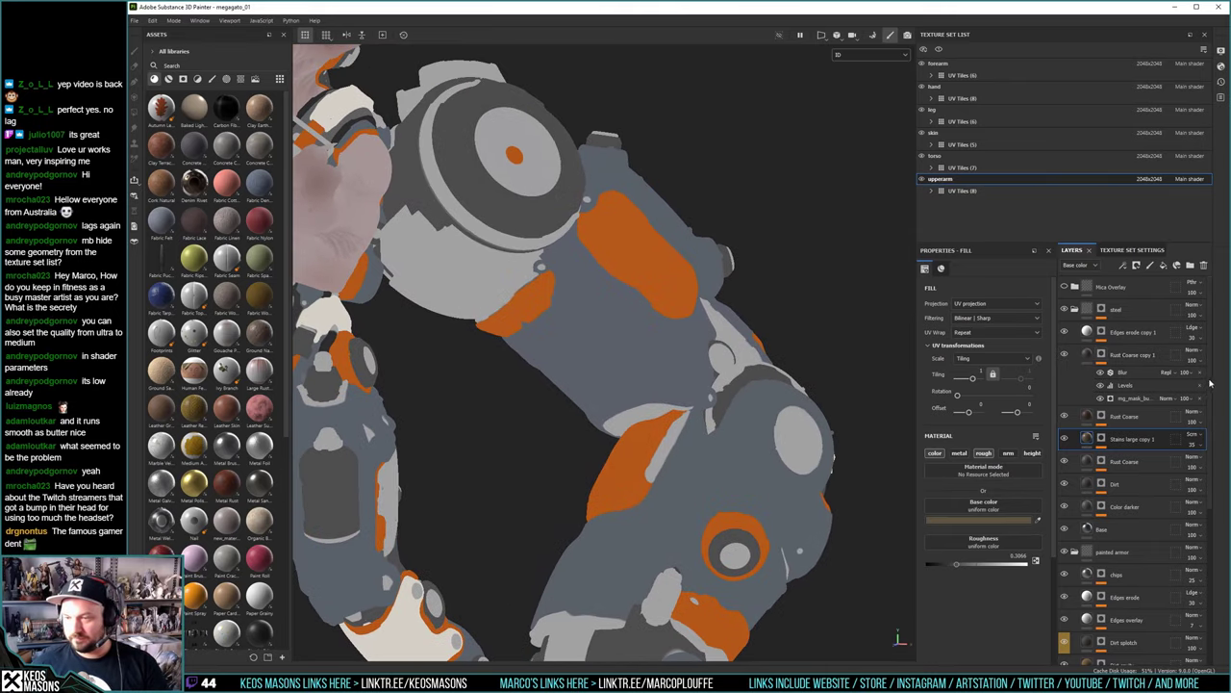
Collapse the steel and painted armor folders in the upper arm's layer stack
click(1074, 309)
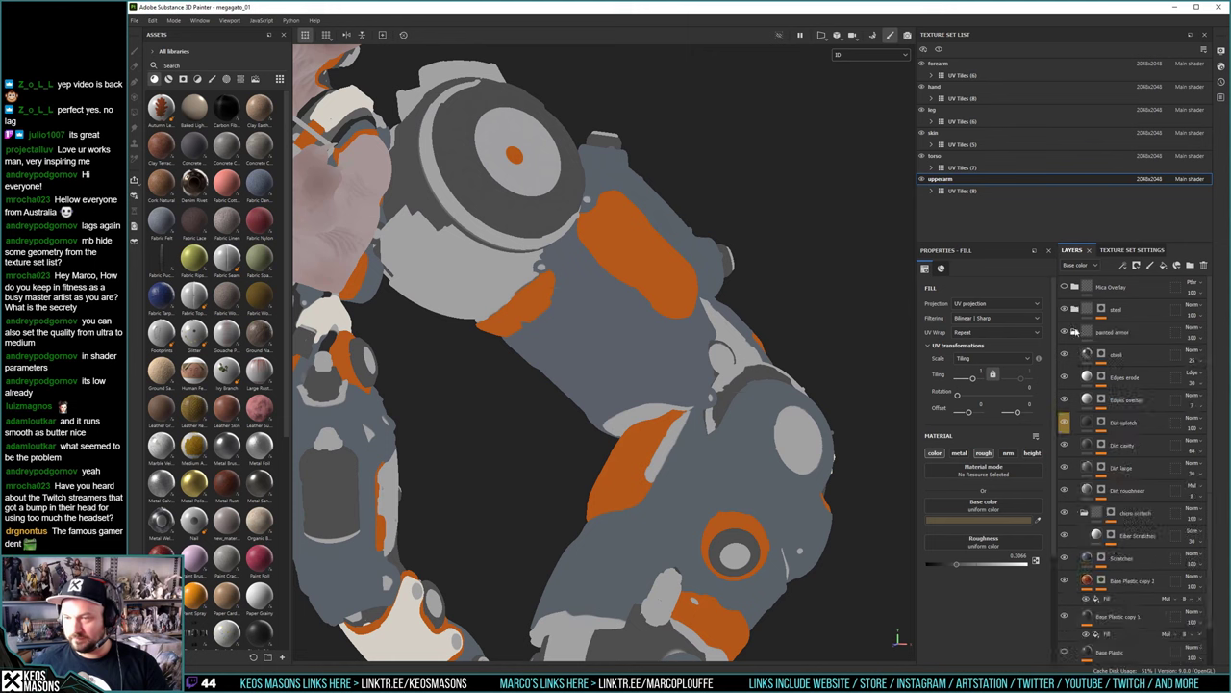
click(1074, 308)
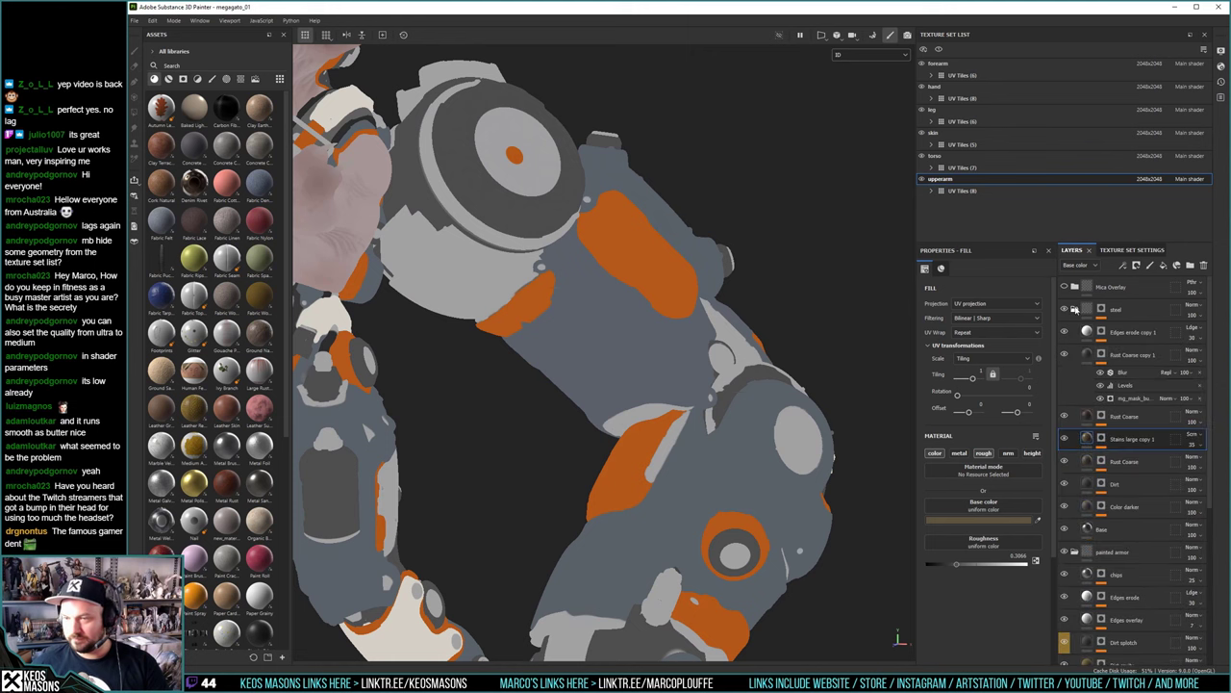
click(1075, 309)
click(1075, 332)
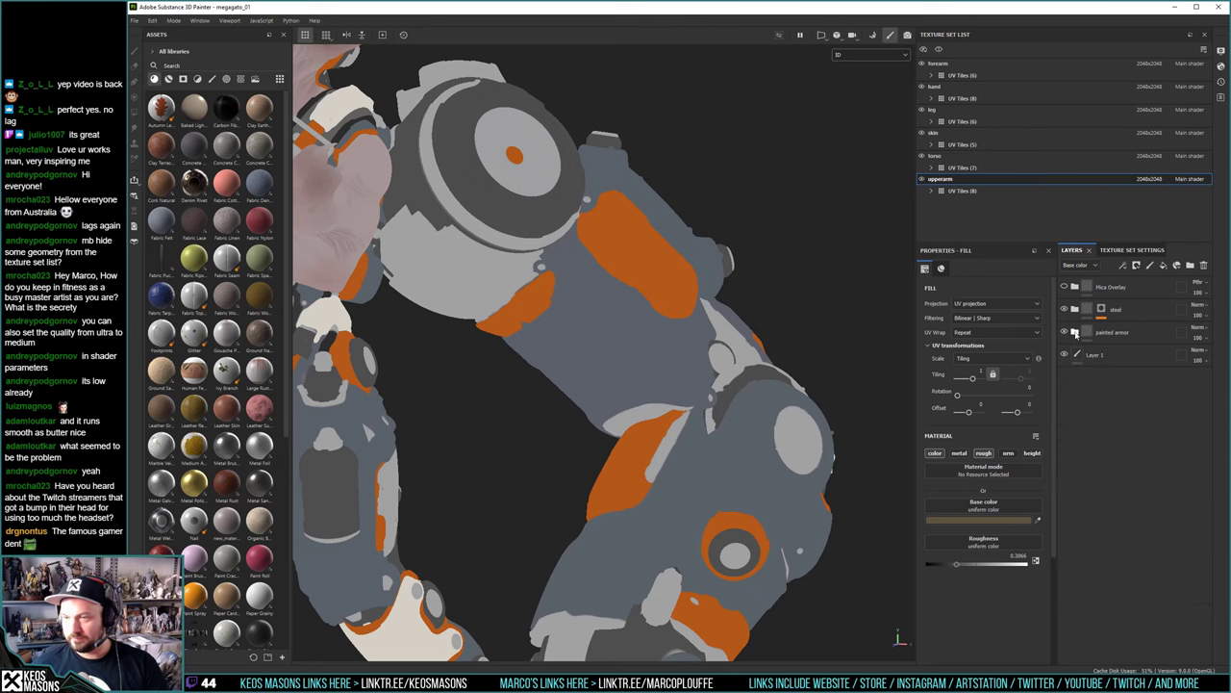
Return the viewport to the material view and frame the shoulder armour
click(845, 54)
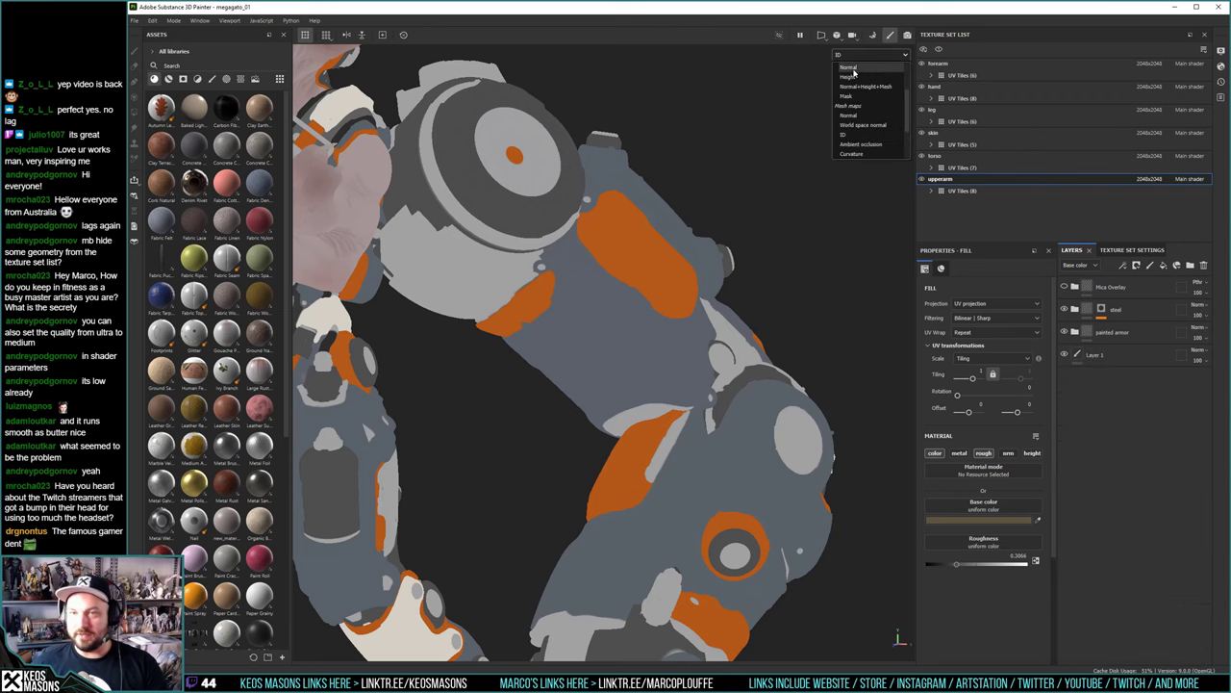
click(851, 78)
alt+drag(850, 78, 770, 308)
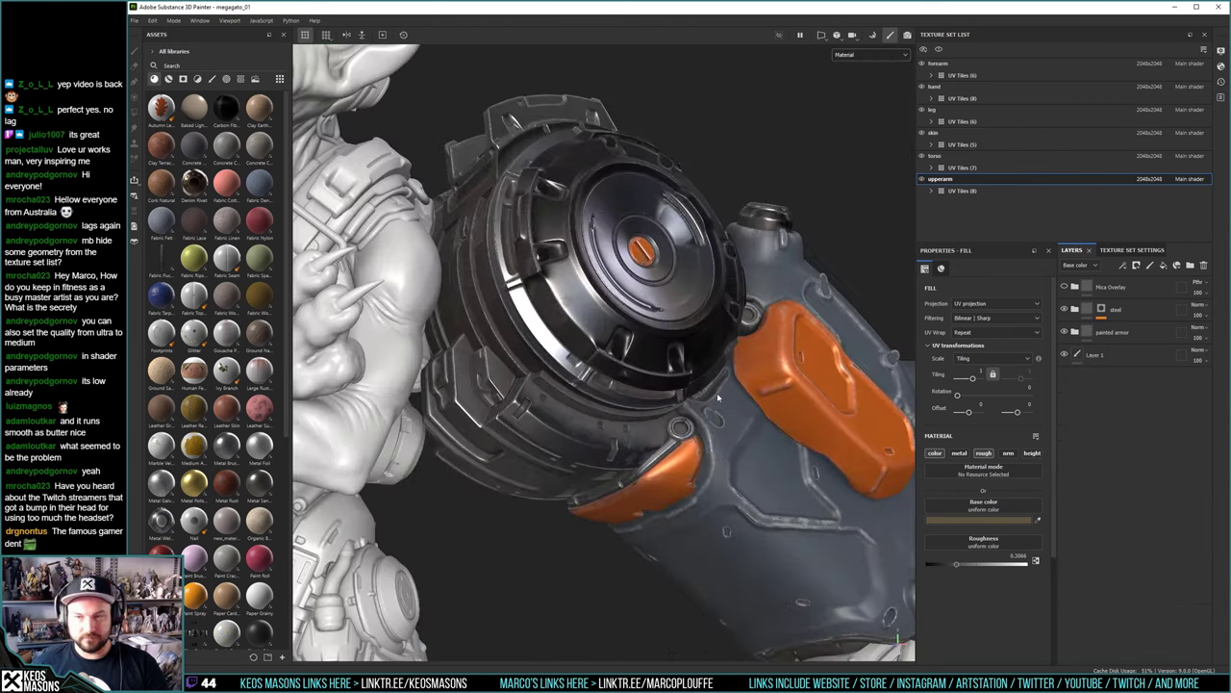
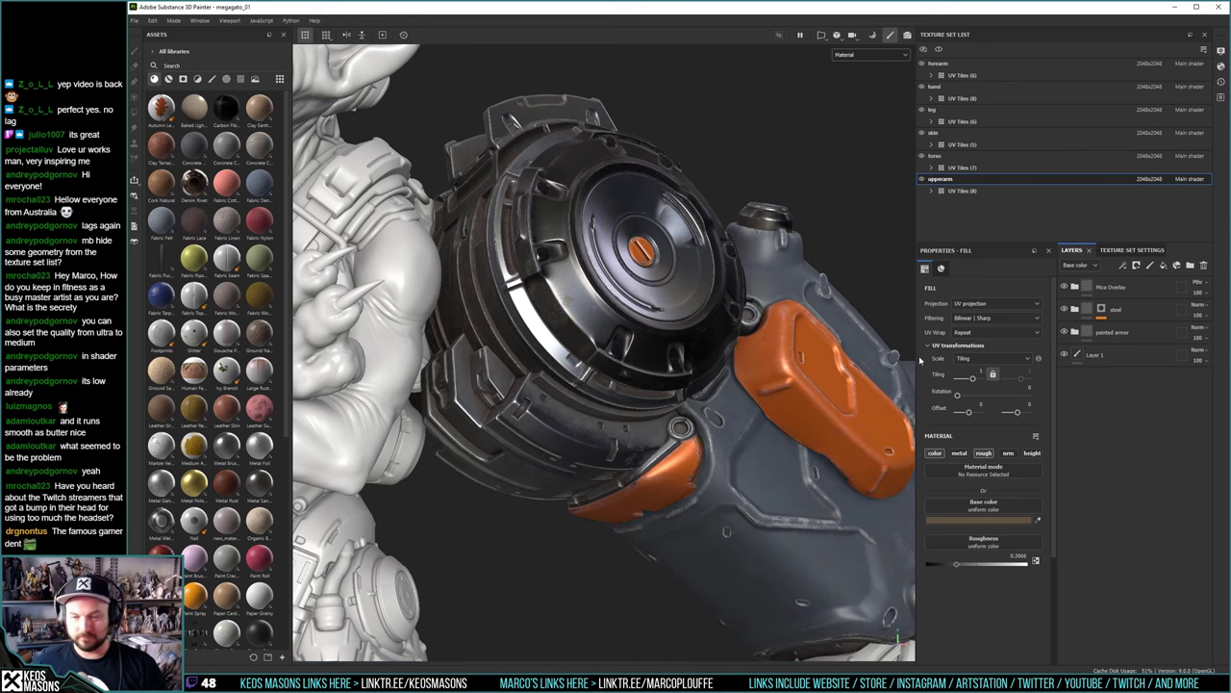
Compare the shoulder armour with the Mica Overlay folder hidden and shown, and leave the folder visible
click(1064, 287)
click(1064, 287)
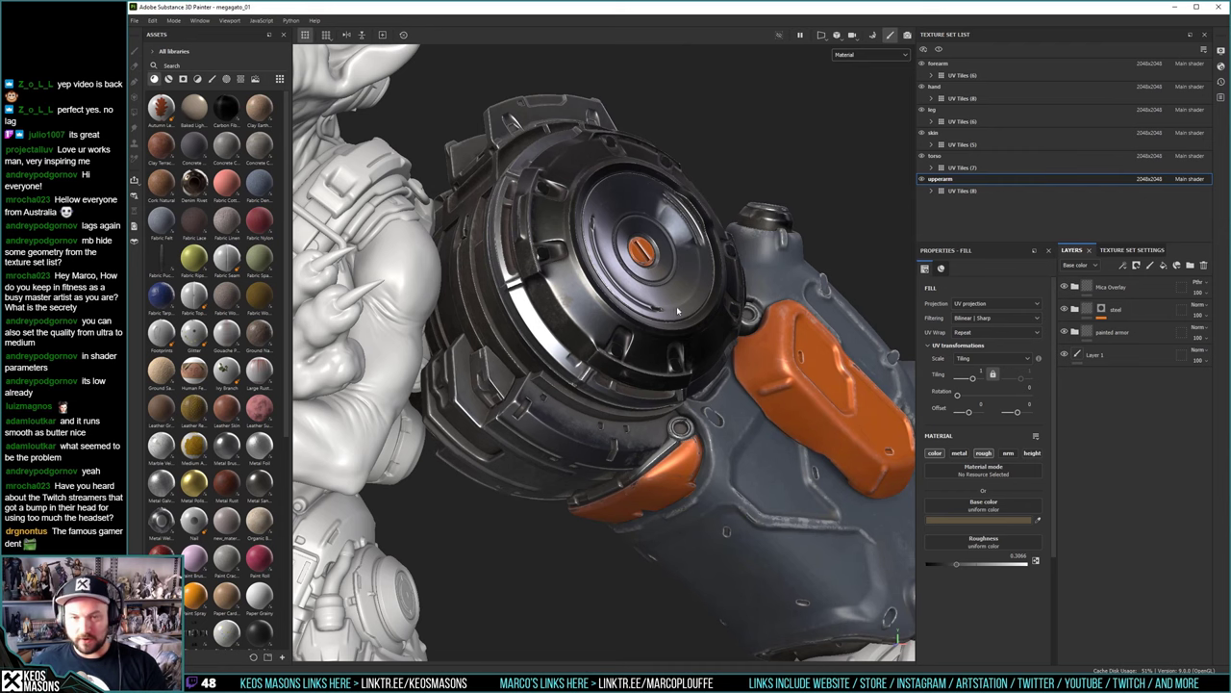
alt+drag(627, 318, 626, 354)
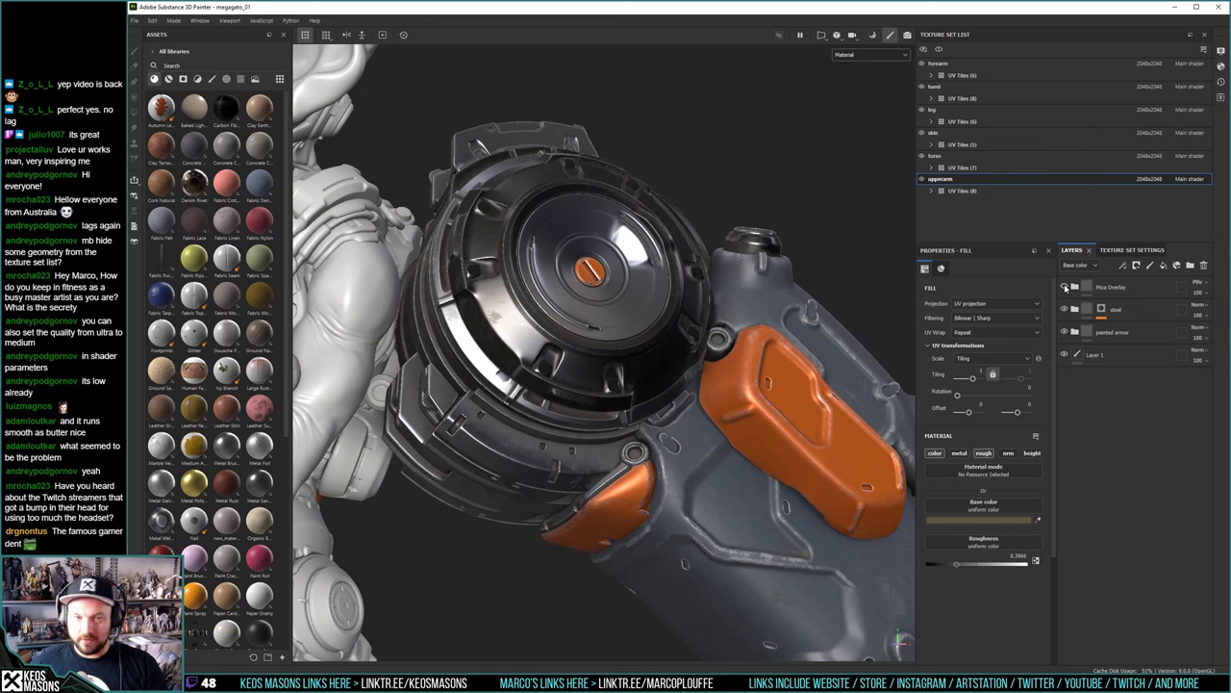
click(1064, 287)
click(1064, 287)
click(1064, 286)
click(1064, 287)
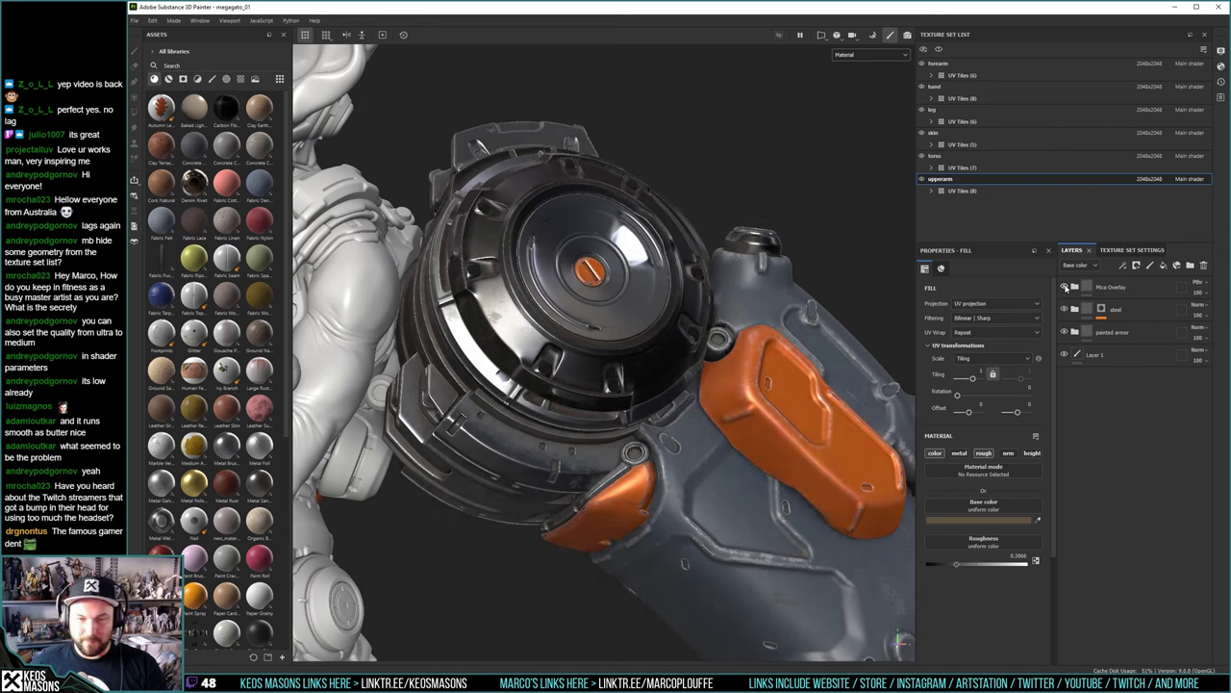
click(1064, 287)
click(1064, 287)
click(1064, 286)
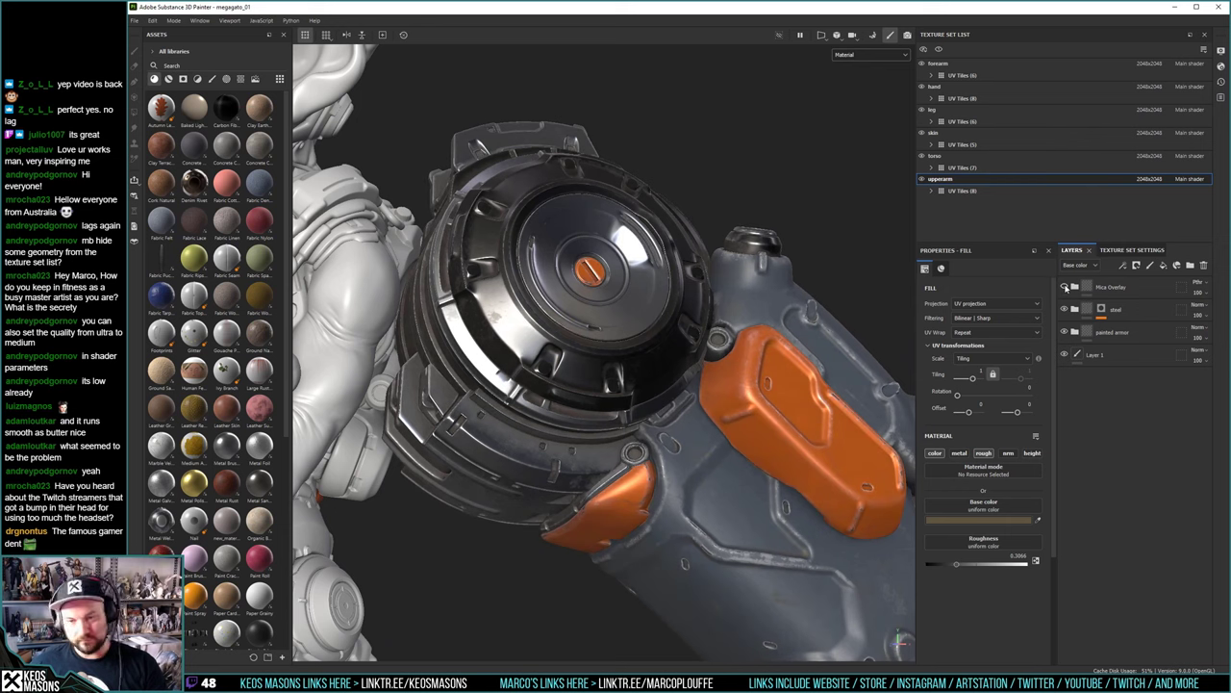
click(1065, 287)
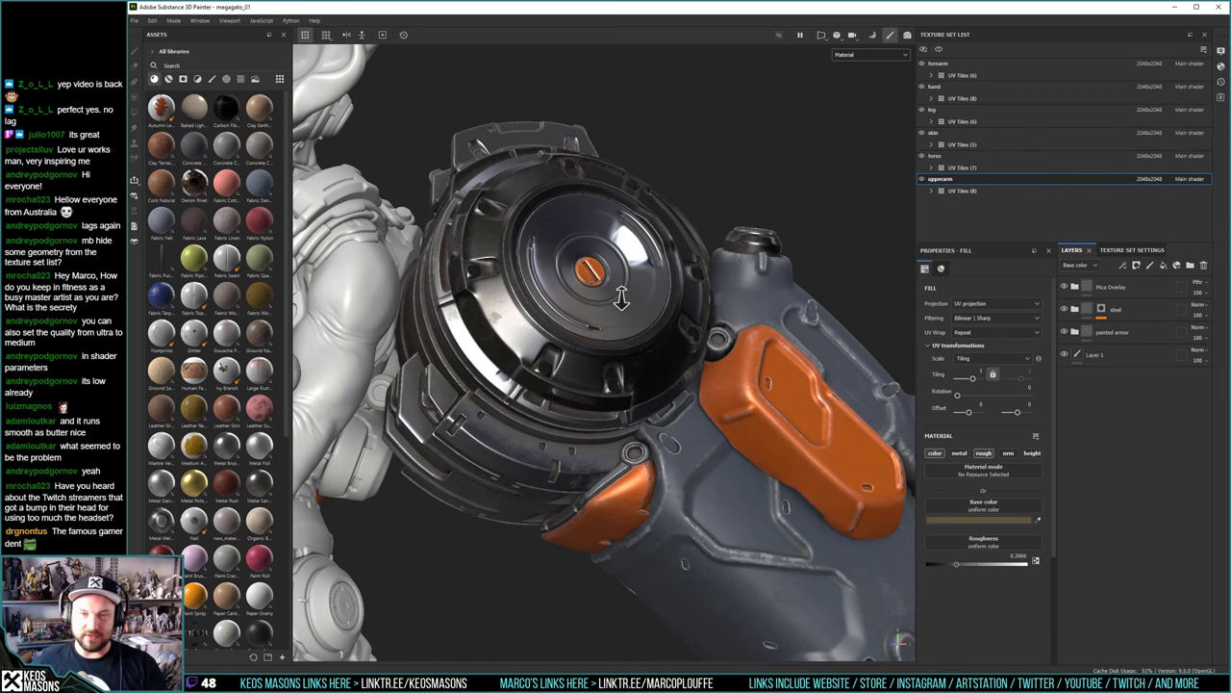
Rename the upper arm's Mica Overlay folder as Megagato Overlay
alt+drag(619, 283, 670, 242)
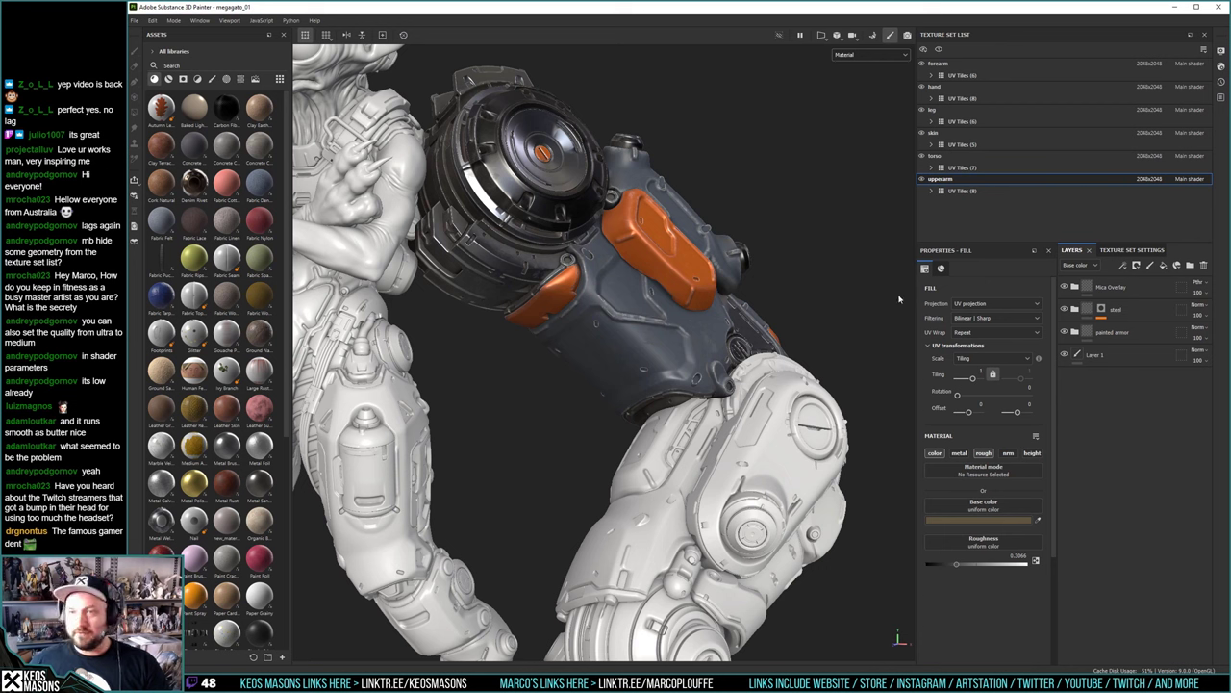
double_click(1113, 287)
drag(1111, 287, 1074, 289)
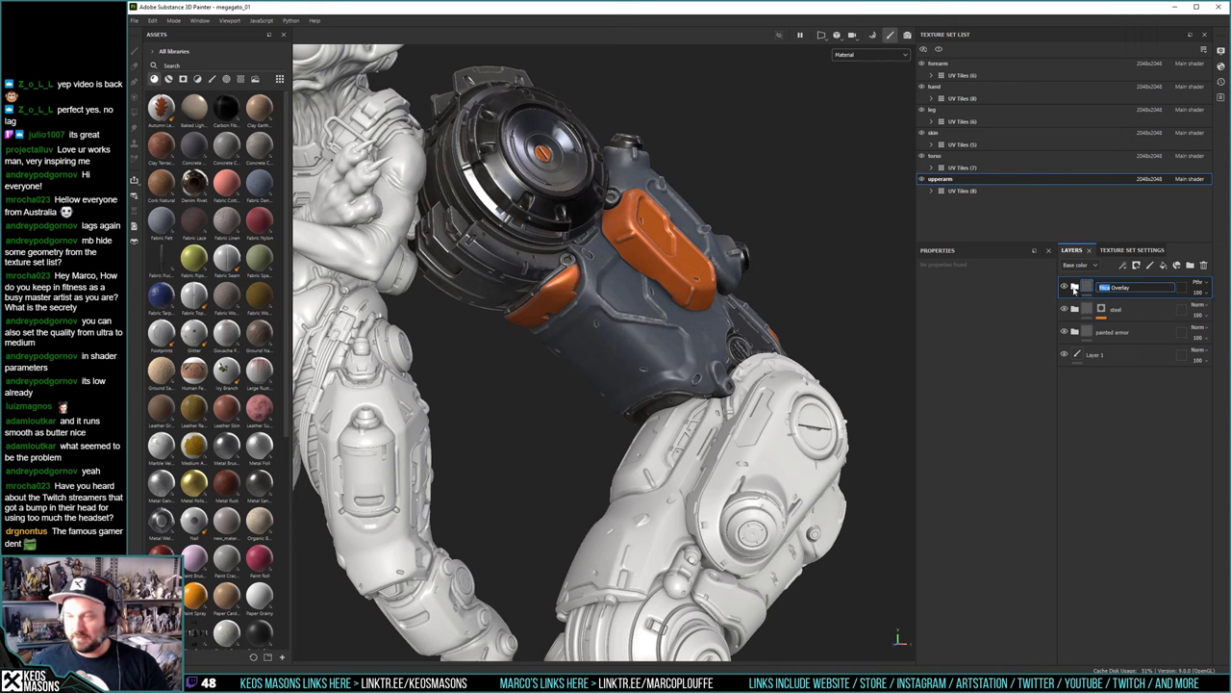
text(Mega)
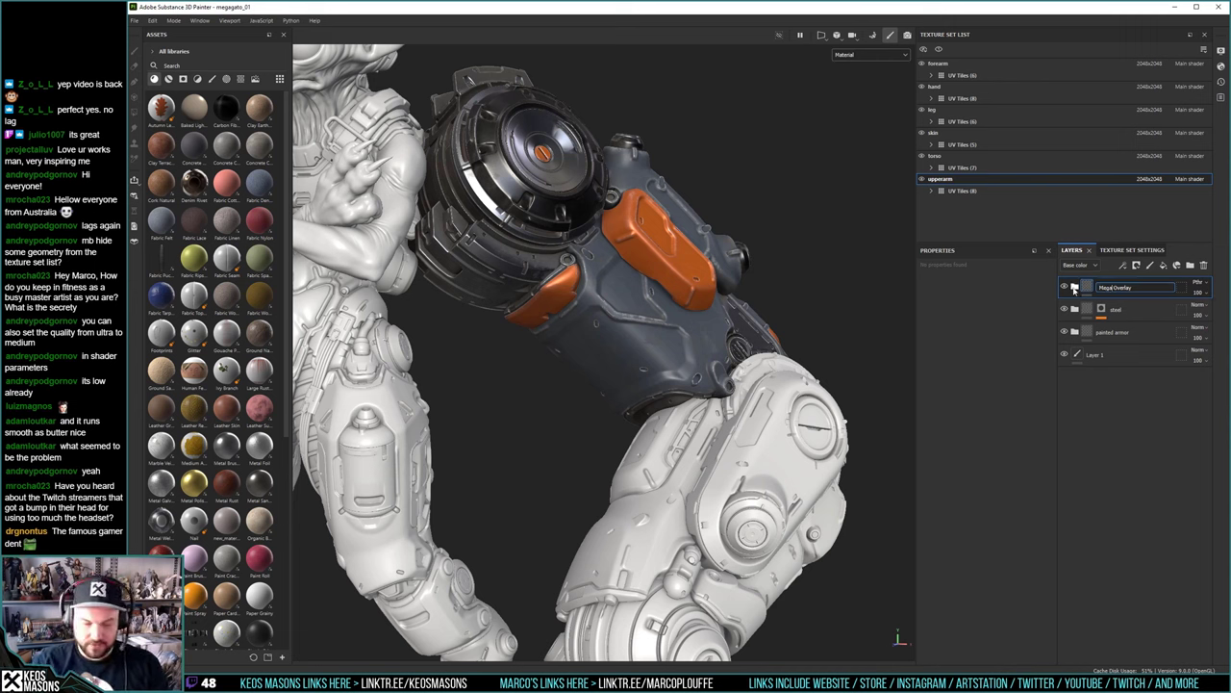
text(gato)
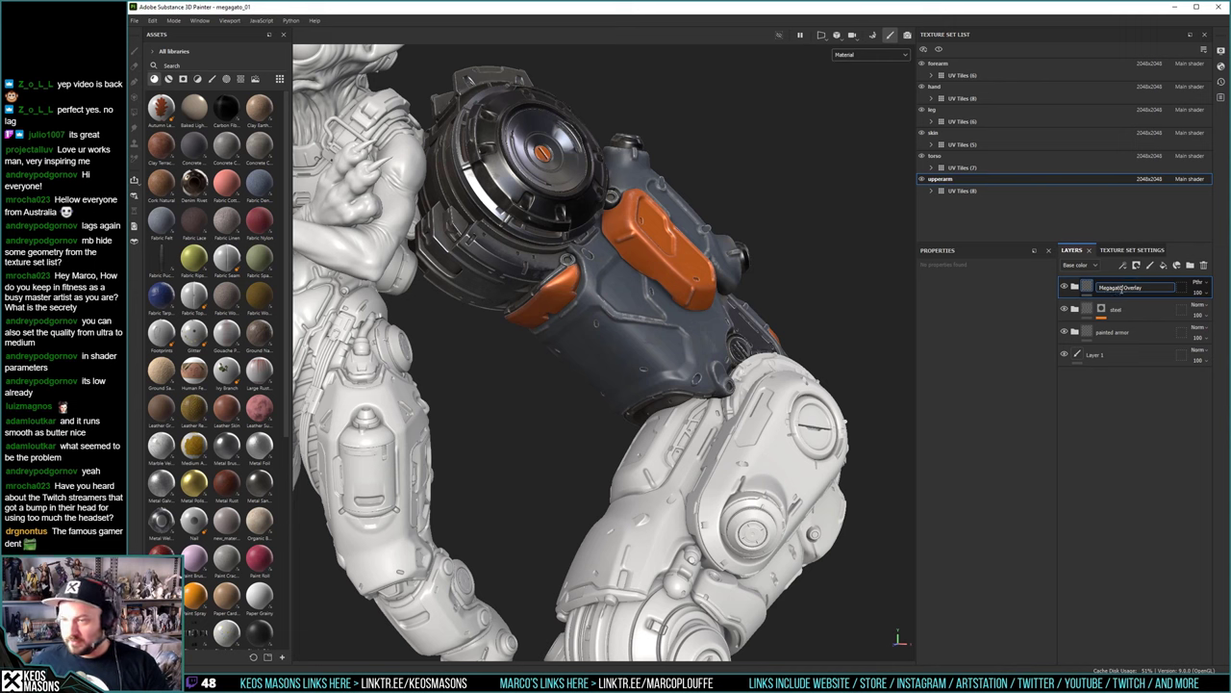
key(Return)
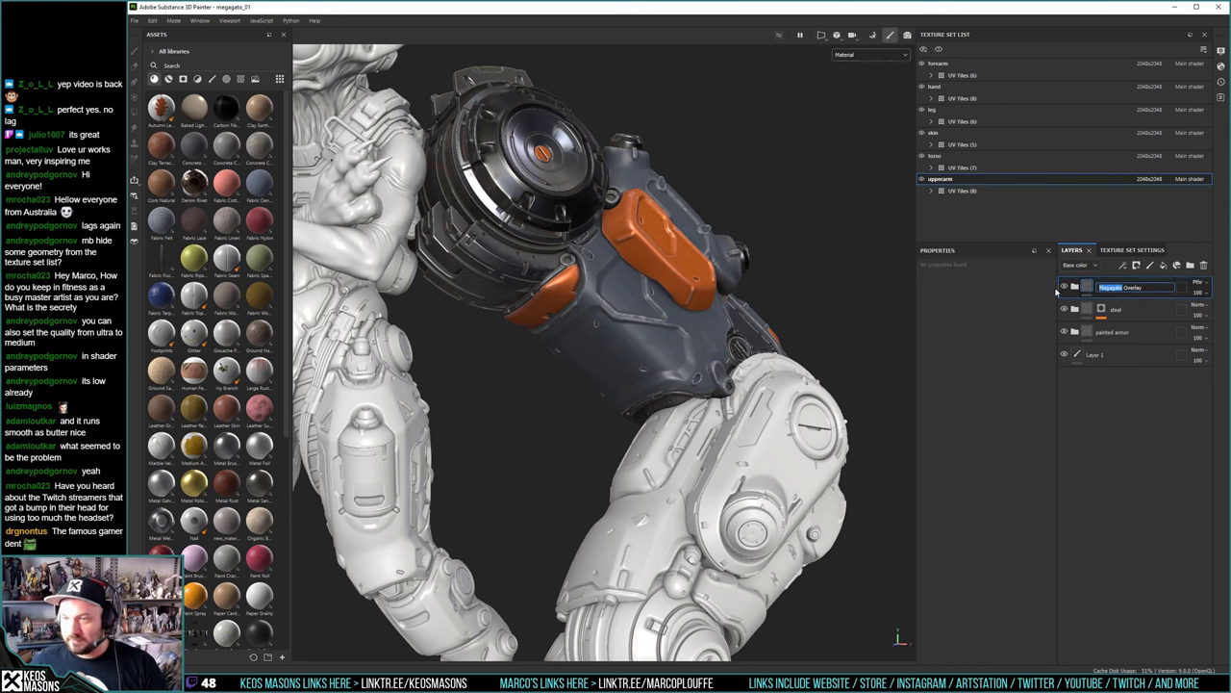
Rename the steel and painted armor folders as Megagato steel and Megagato painted armor
double_click(1117, 311)
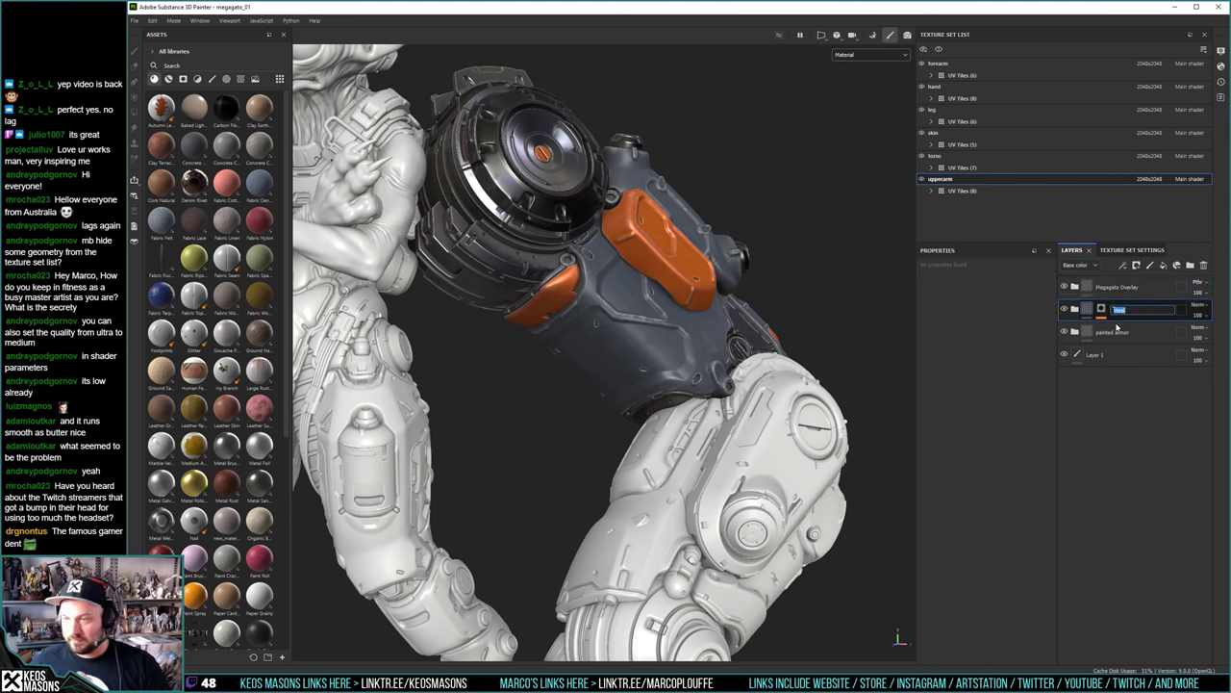
key(Home)
text(Megagato)
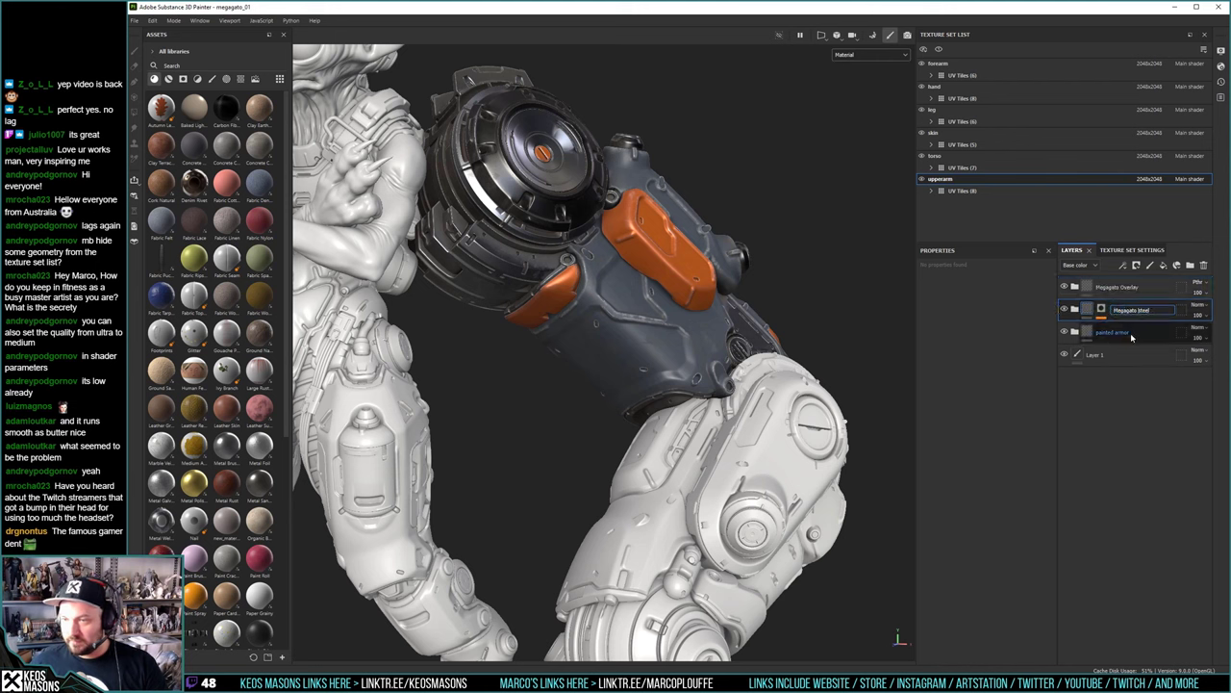
double_click(1126, 334)
key(Home)
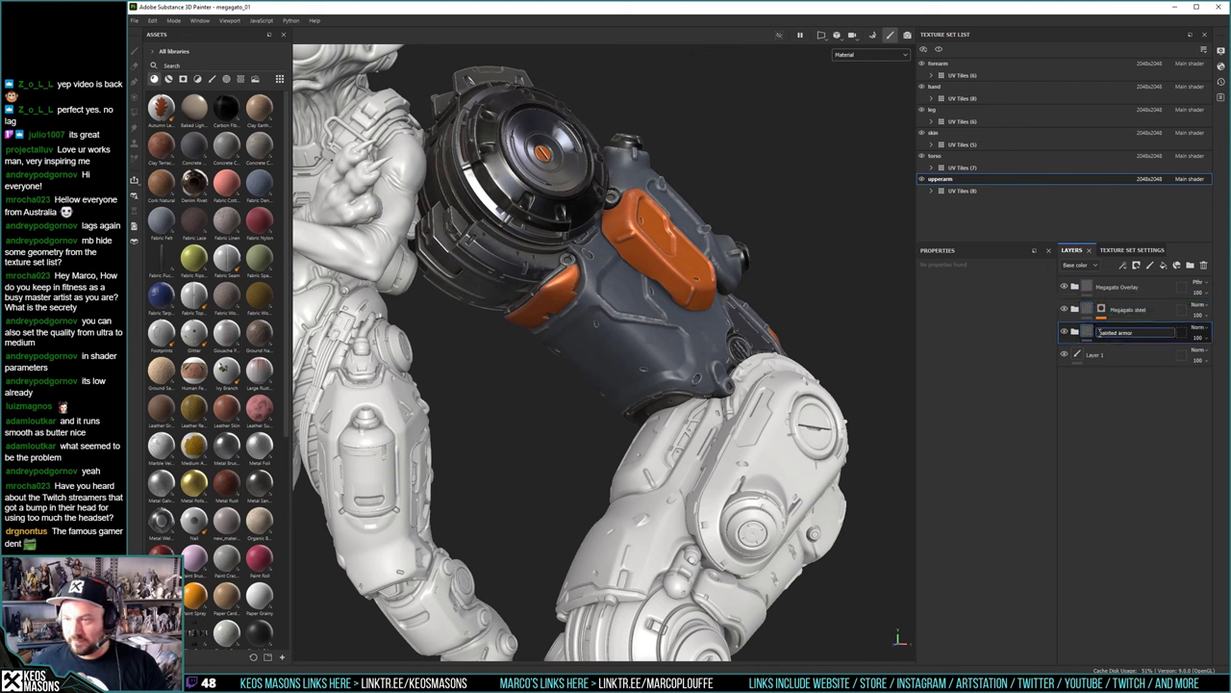
text(Megagato)
key(Return)
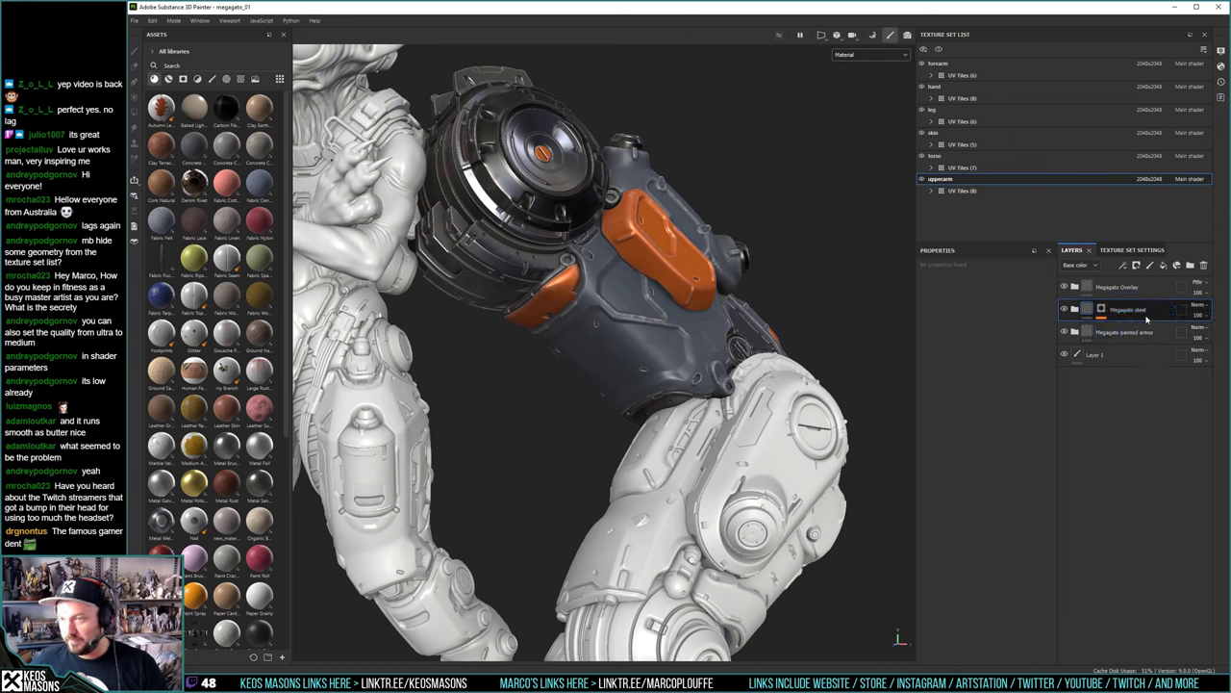
Create a smart material from each of the Megagato painted armor, Megagato steel and Megagato Overlay folders
right_click(1122, 335)
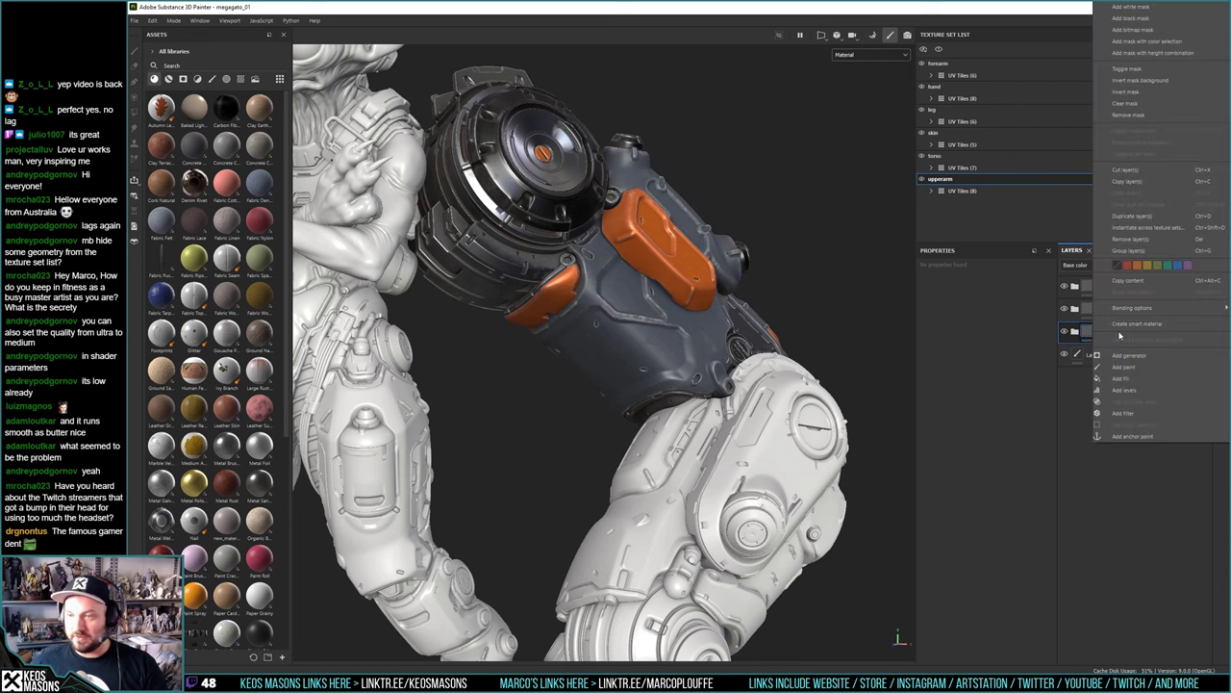
click(1131, 324)
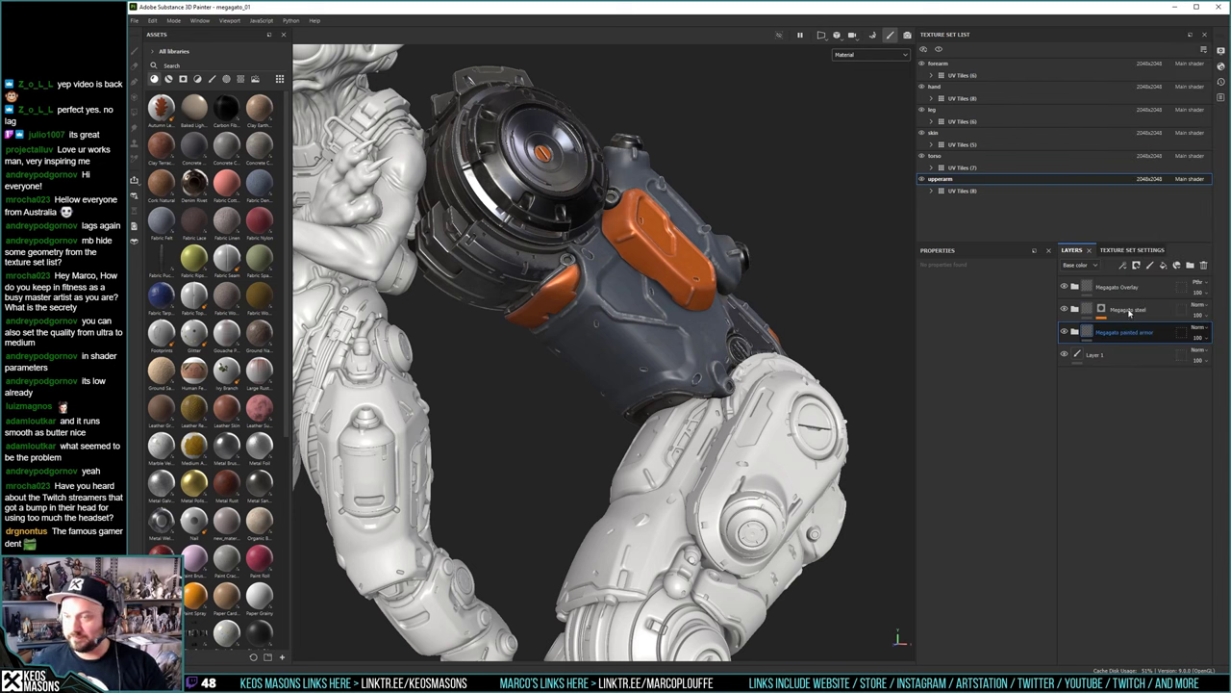
right_click(1130, 310)
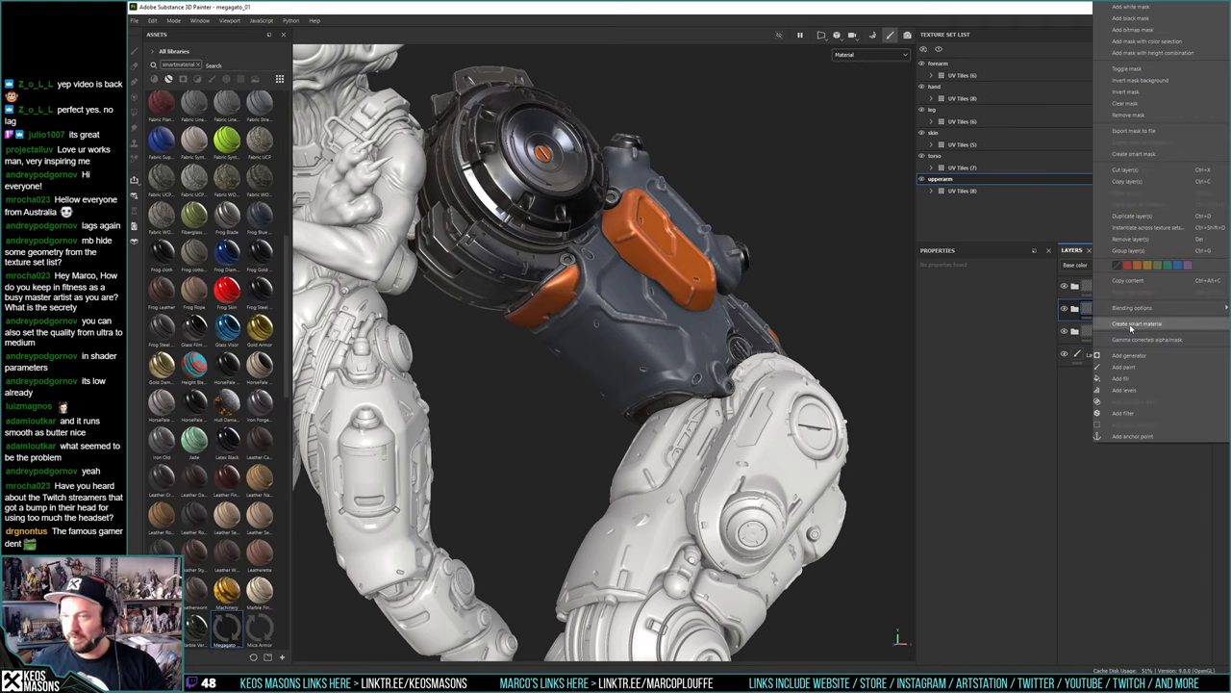
click(1132, 325)
right_click(1124, 285)
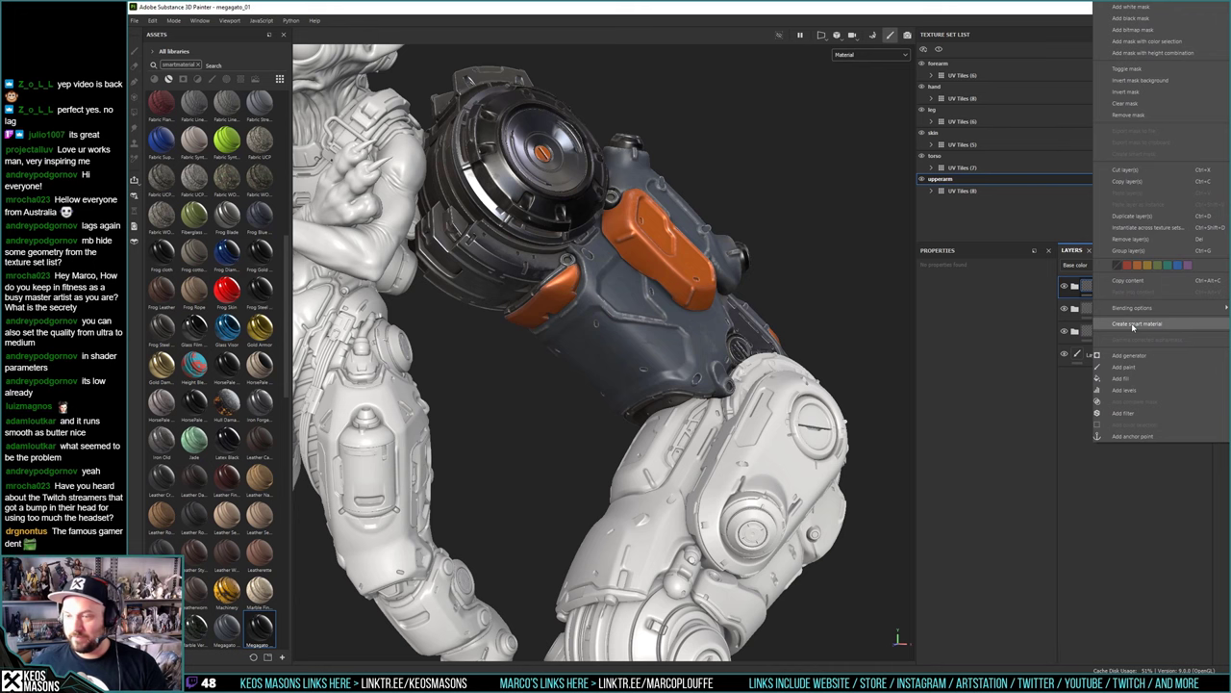
click(1134, 325)
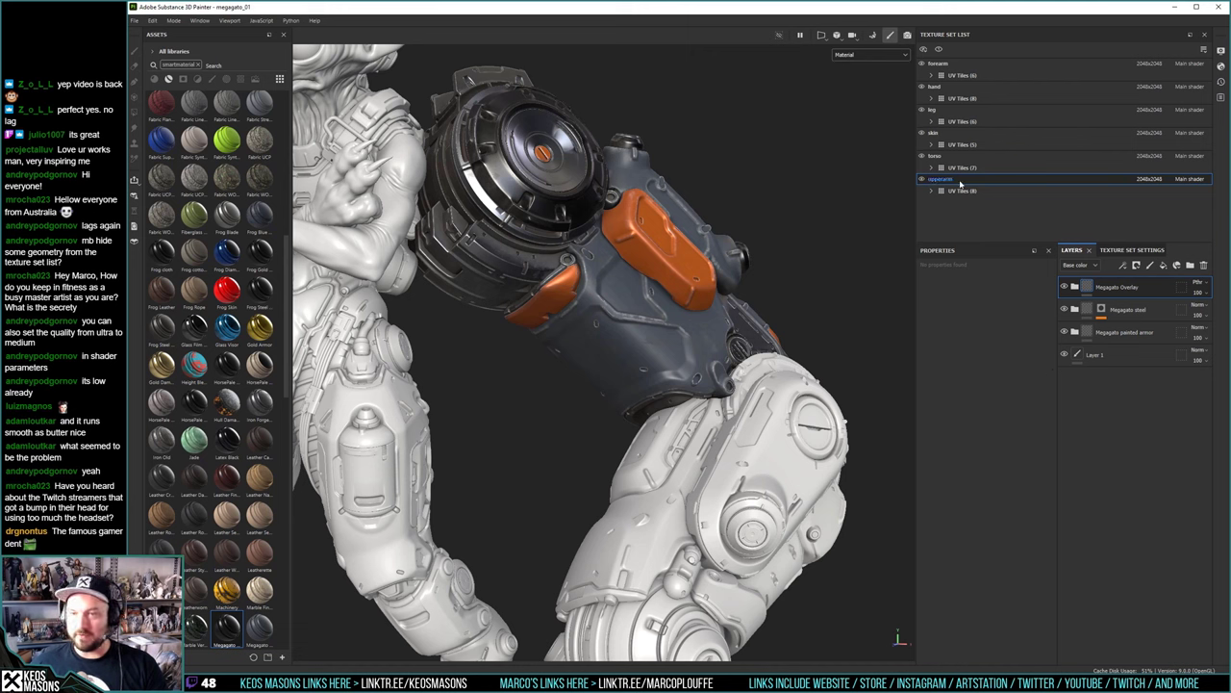
Hide the hand, leg, skin and torso texture sets, leaving only the forearm and upper arm shown
click(923, 87)
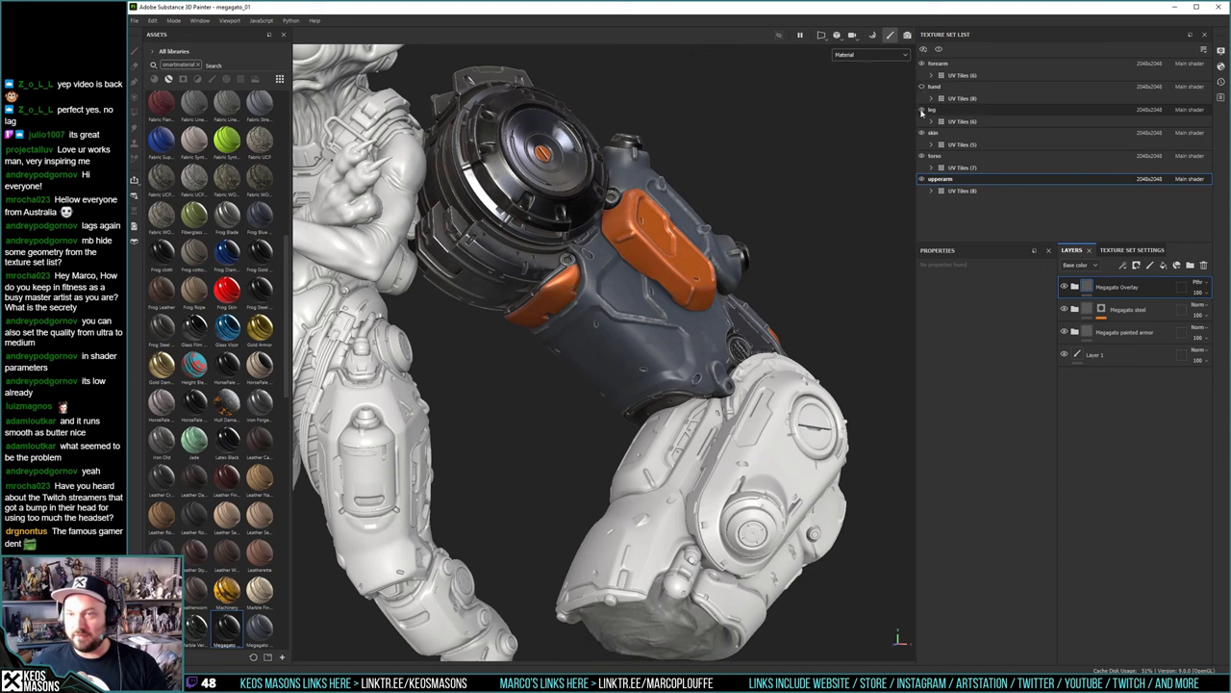
click(923, 111)
click(923, 134)
click(922, 157)
alt+middle_drag(773, 345, 716, 284)
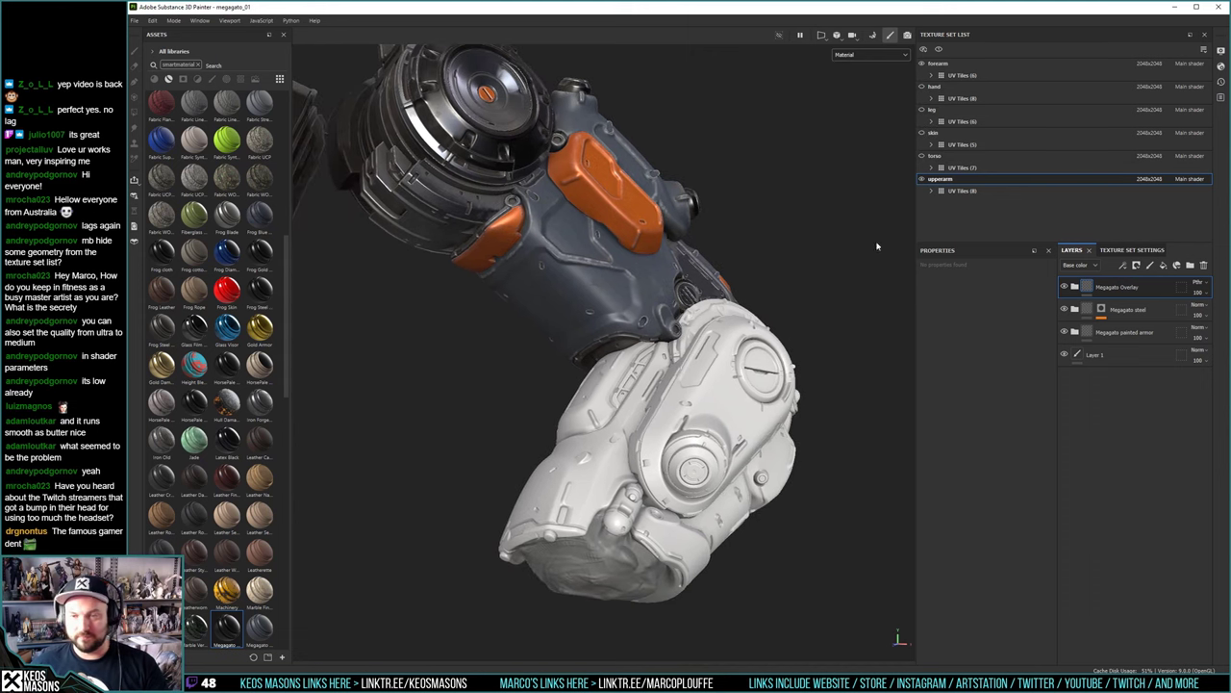
Add the Megagato painted armor, steel and Overlay smart materials to the forearm texture set, stacked in that order from the bottom up
click(943, 66)
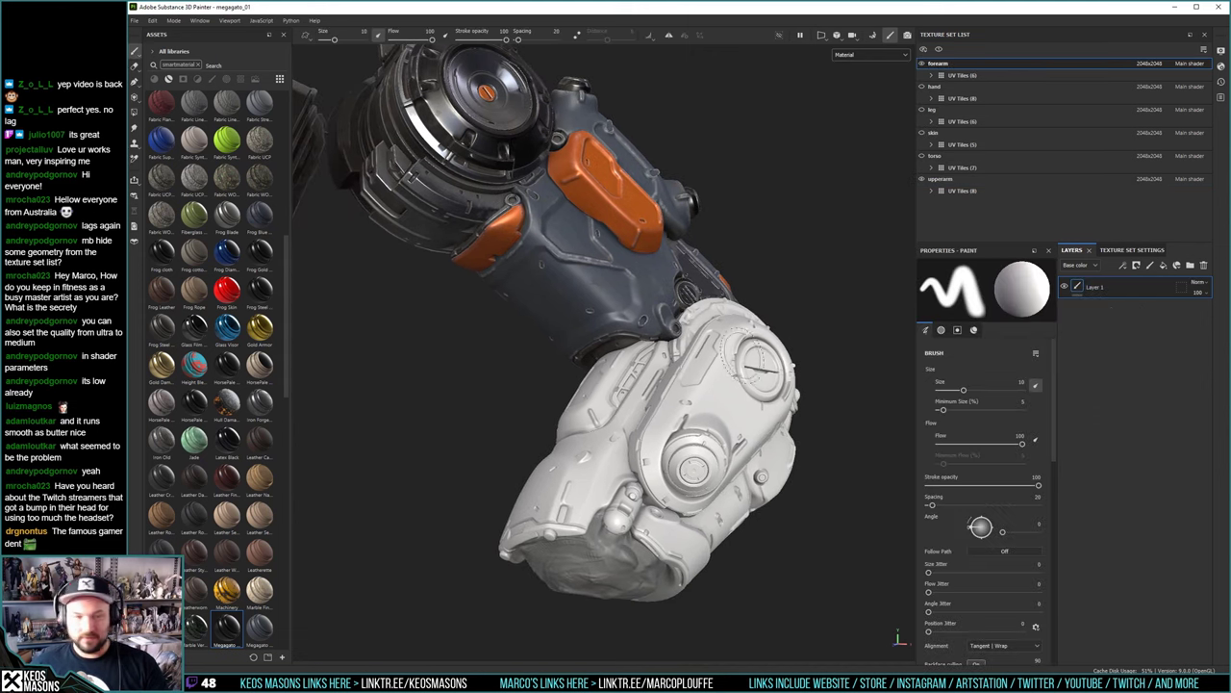
scroll(235, 559, down, 5)
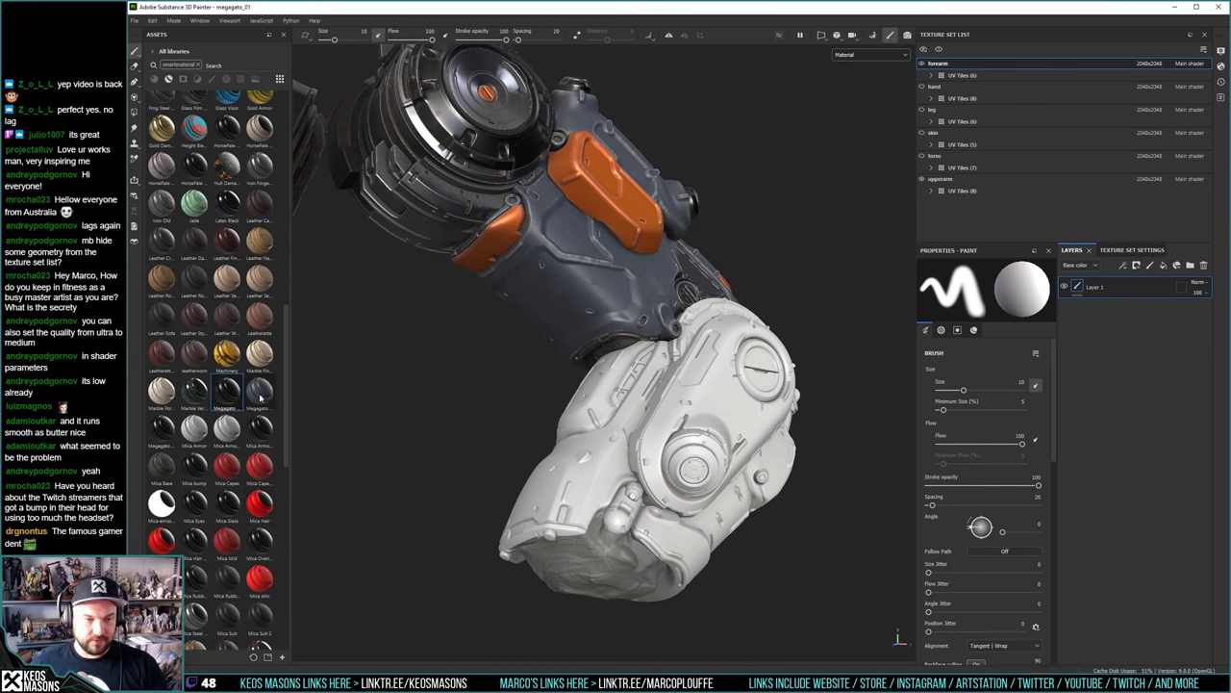
drag(260, 397, 1120, 280)
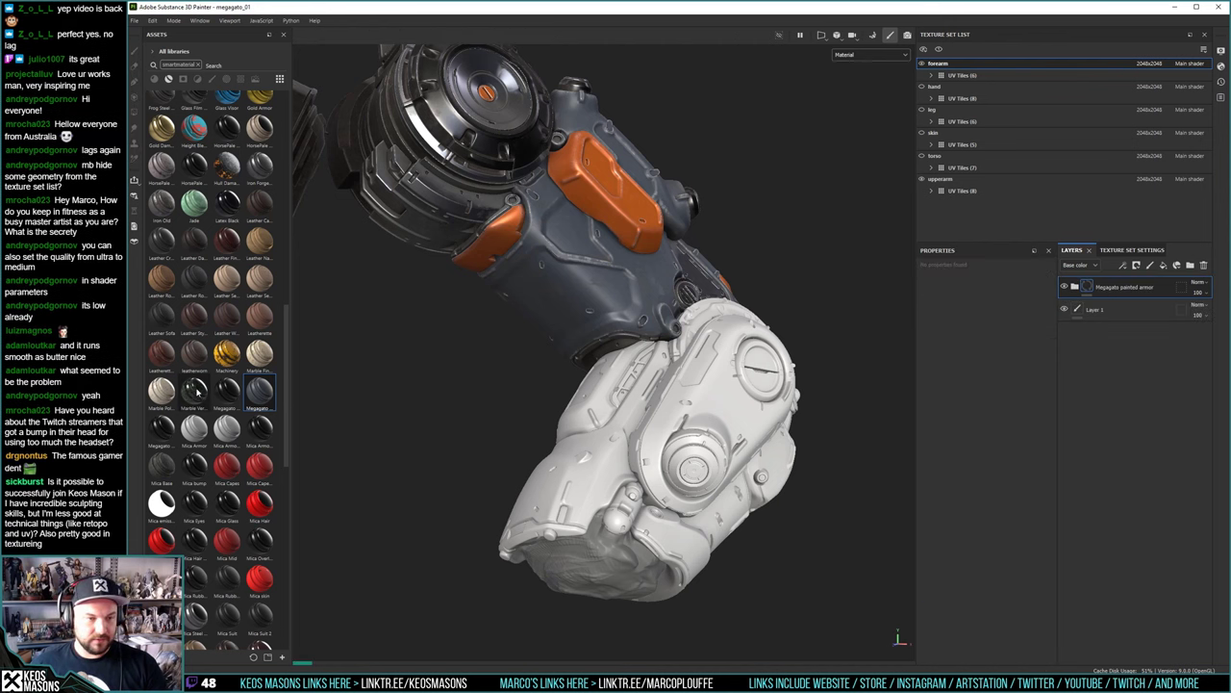
mouse_move(196, 390)
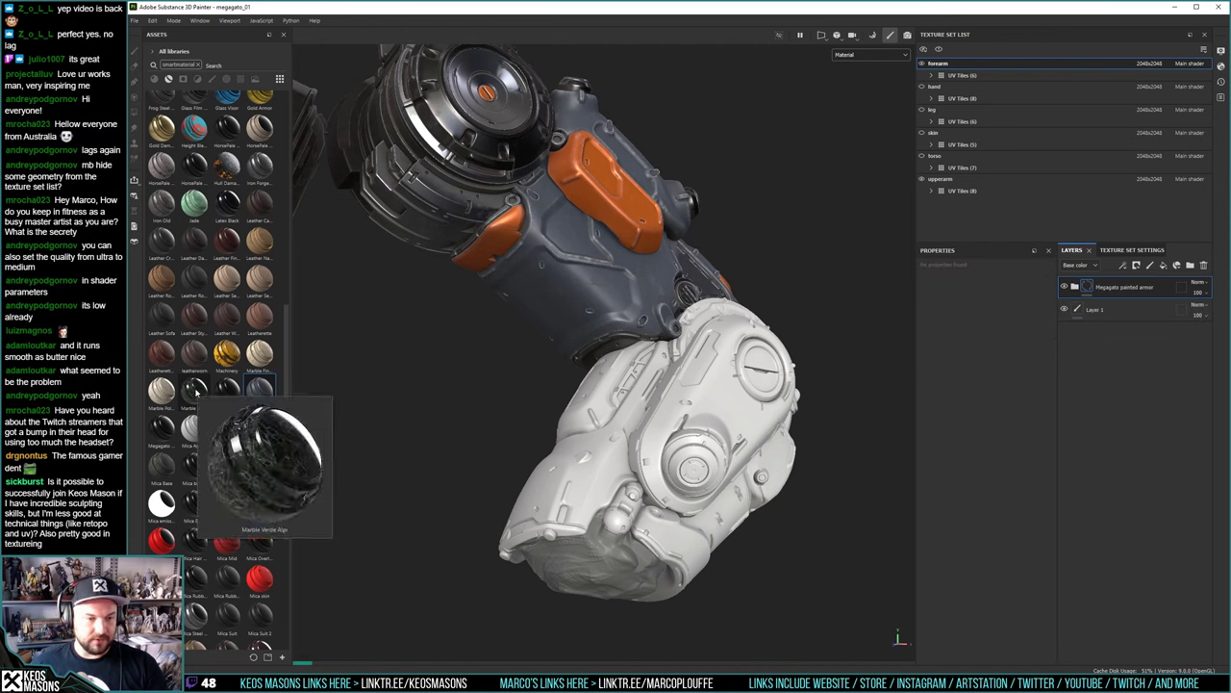
mouse_move(157, 429)
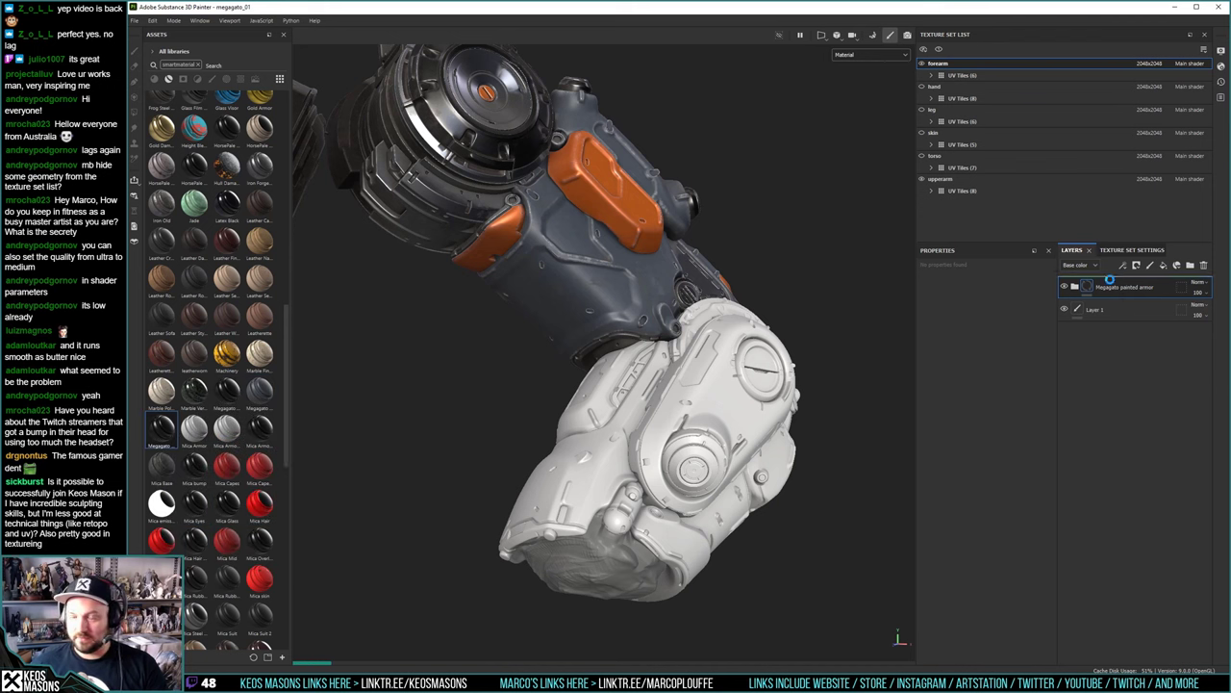
drag(1109, 279, 1109, 282)
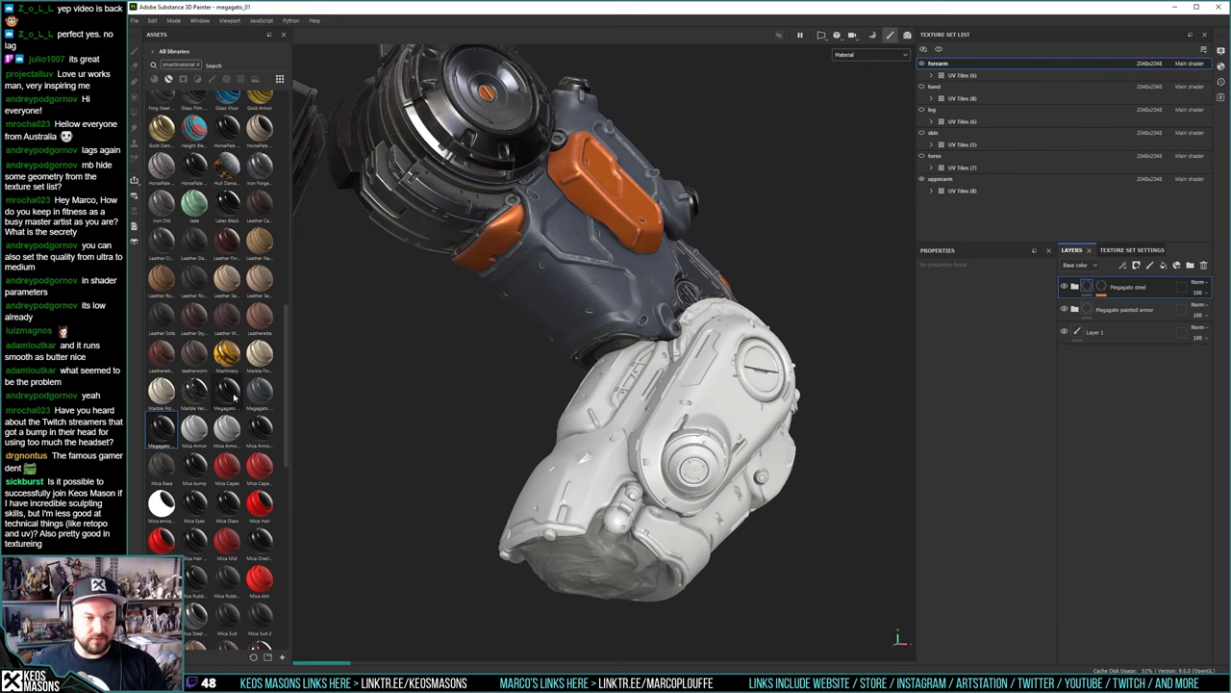
mouse_move(234, 397)
mouse_down()
mouse_move(949, 394)
mouse_move(1141, 281)
mouse_up()
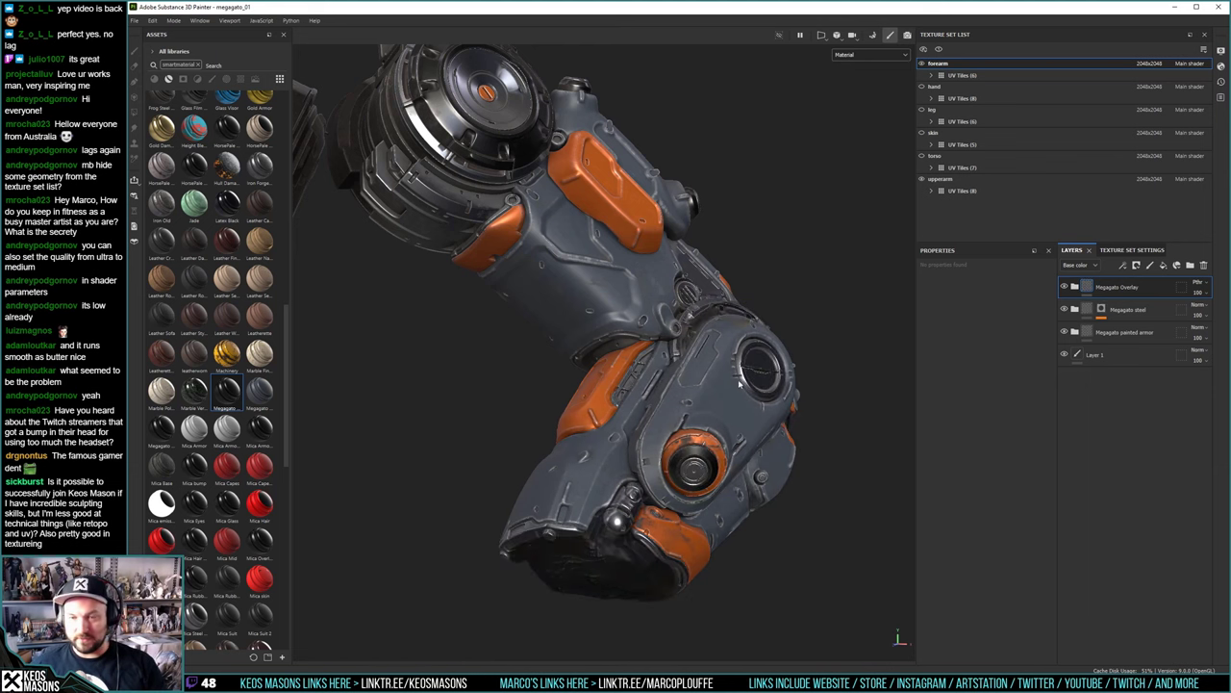
Examine the new smart materials on the forearm armour from all sides, including the elbow joint, orange plates and inner mechanism
alt+middle_drag(774, 586, 685, 527)
alt+right_drag(685, 527, 696, 481)
alt+drag(554, 423, 385, 394)
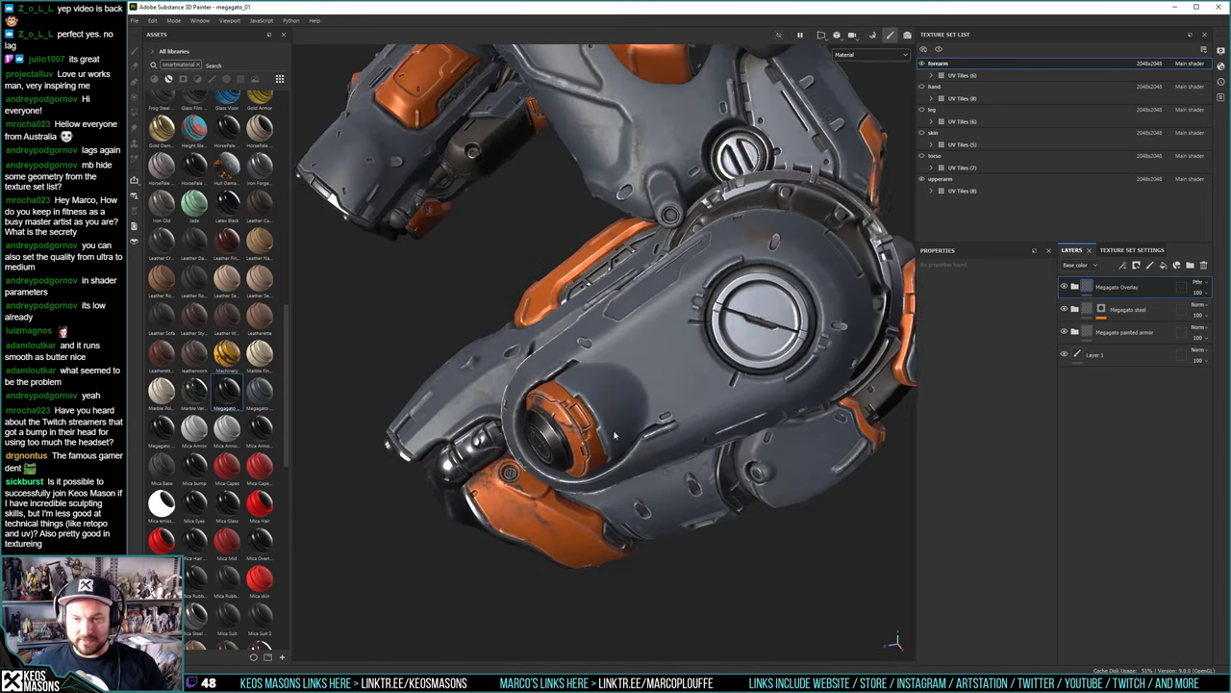
alt+drag(721, 413, 663, 302)
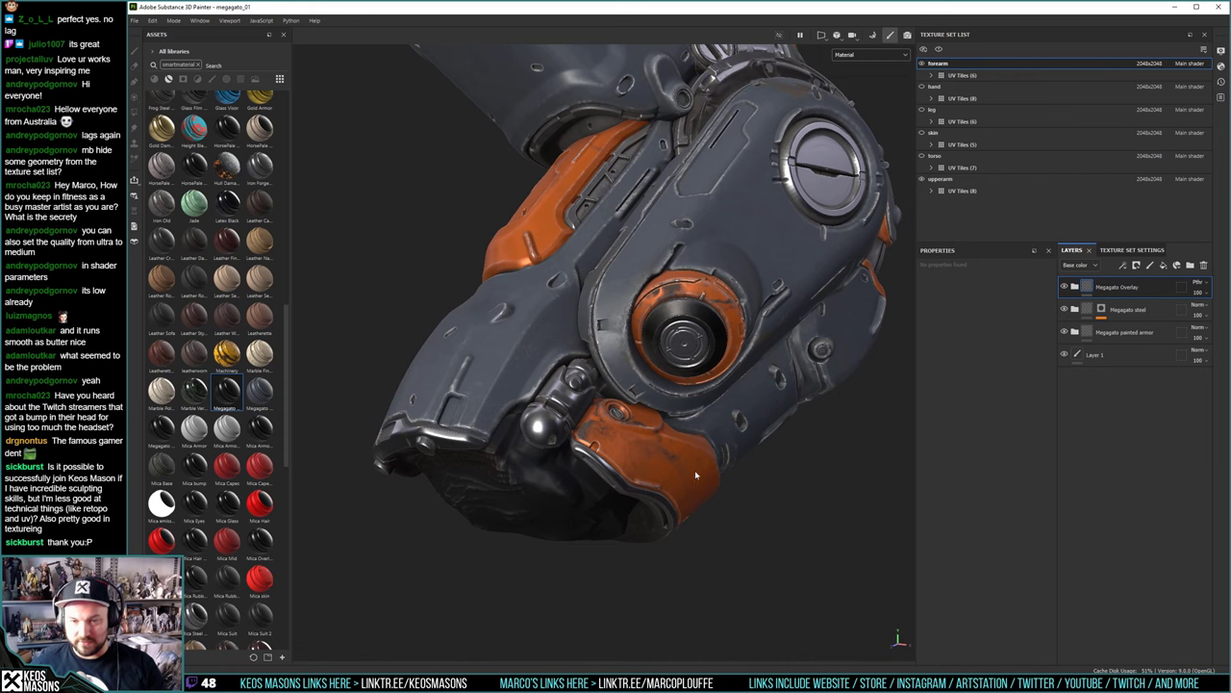
alt+drag(696, 474, 739, 486)
alt+middle_drag(664, 443, 546, 437)
alt+drag(545, 436, 463, 409)
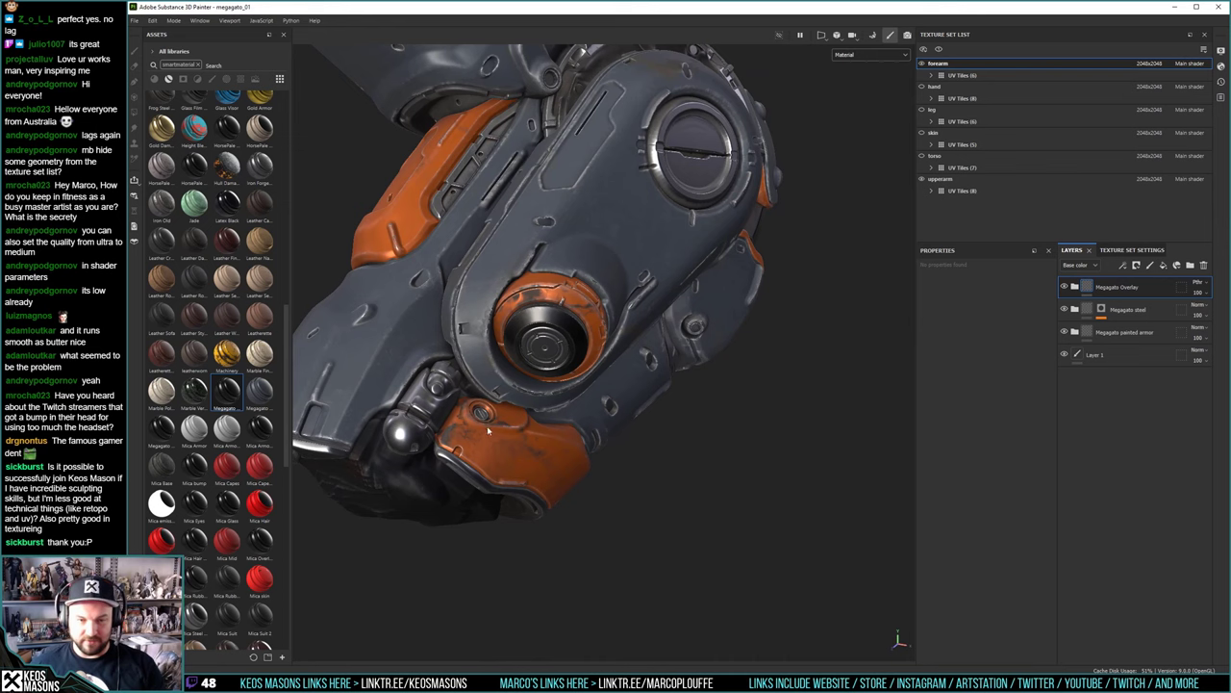
alt+drag(571, 466, 700, 306)
shift+right_drag(700, 306, 630, 331)
alt+drag(630, 331, 596, 300)
alt+middle_drag(596, 300, 721, 435)
alt+right_drag(720, 435, 552, 327)
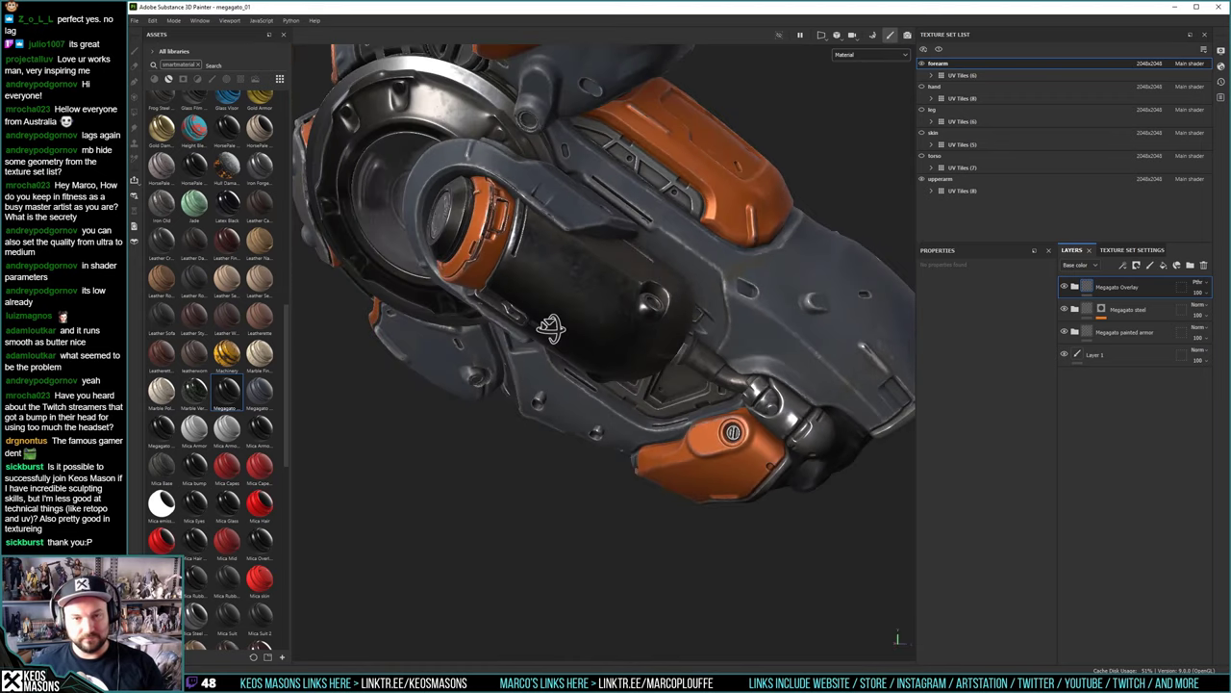
alt+drag(552, 328, 572, 237)
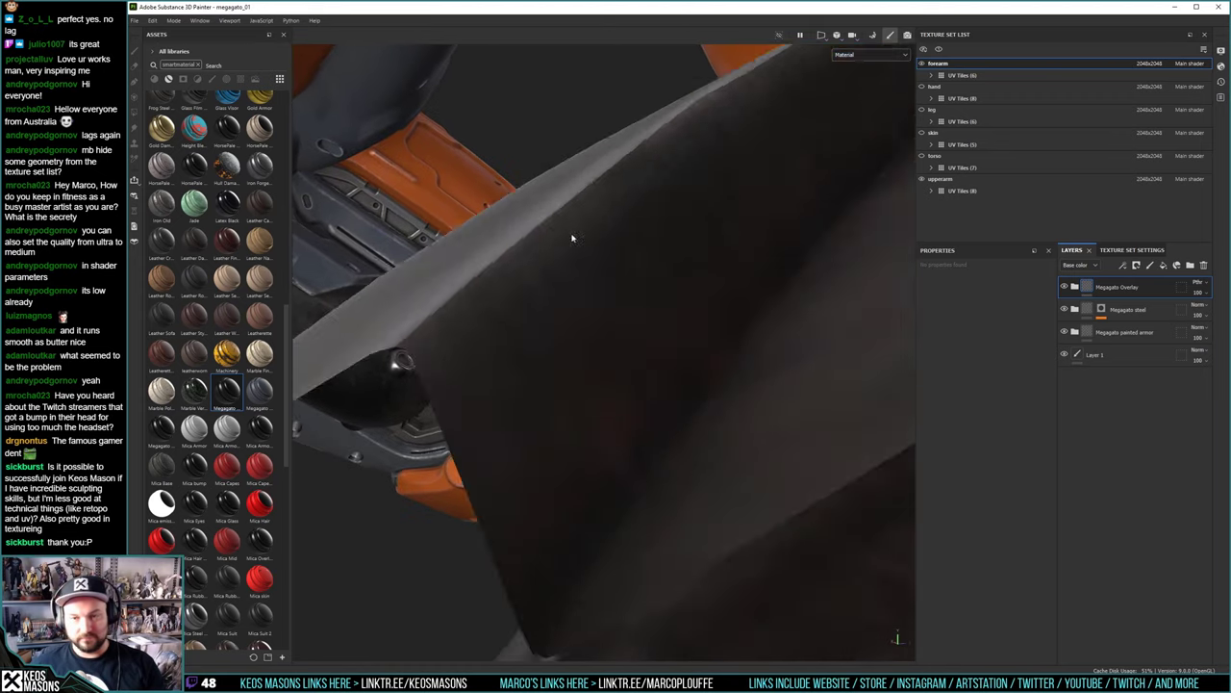
alt+right_drag(572, 237, 693, 457)
alt+right_drag(664, 276, 689, 461)
alt+right_drag(579, 115, 585, 231)
alt+drag(539, 288, 553, 361)
alt+middle_drag(566, 371, 585, 395)
alt+drag(585, 396, 618, 426)
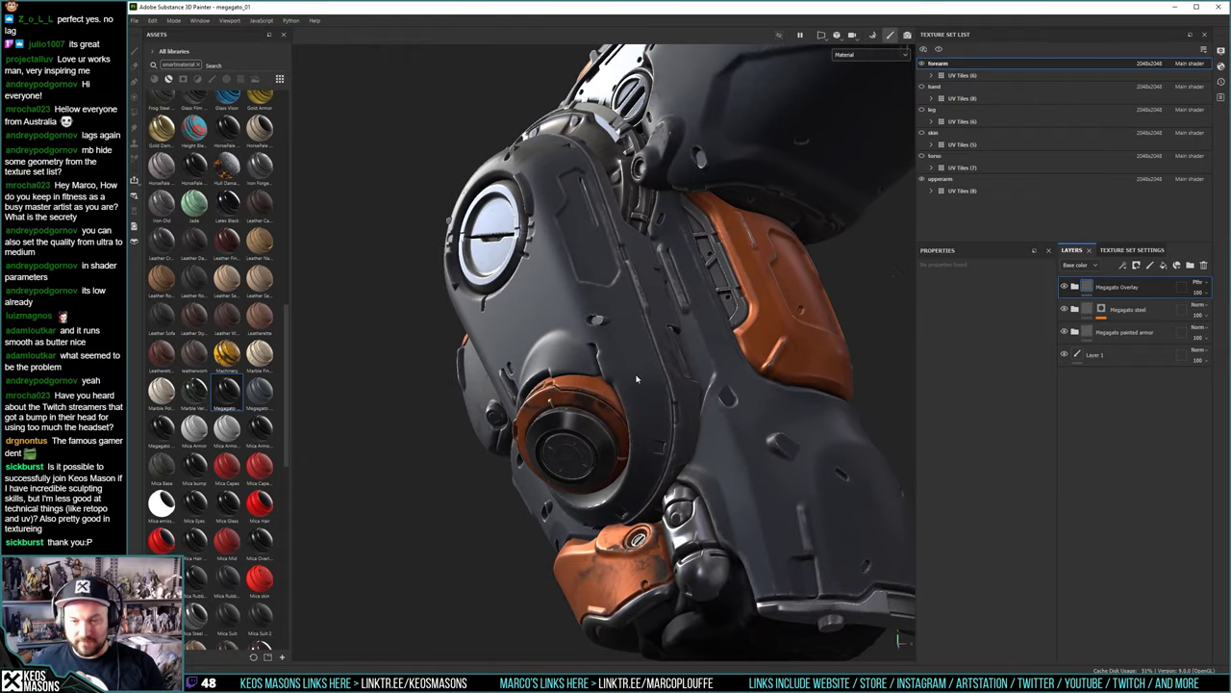
shift+right_drag(636, 379, 665, 375)
alt+right_drag(637, 245, 637, 339)
alt+middle_drag(569, 337, 473, 344)
alt+drag(472, 343, 670, 363)
alt+middle_drag(671, 363, 574, 352)
alt+drag(574, 352, 544, 349)
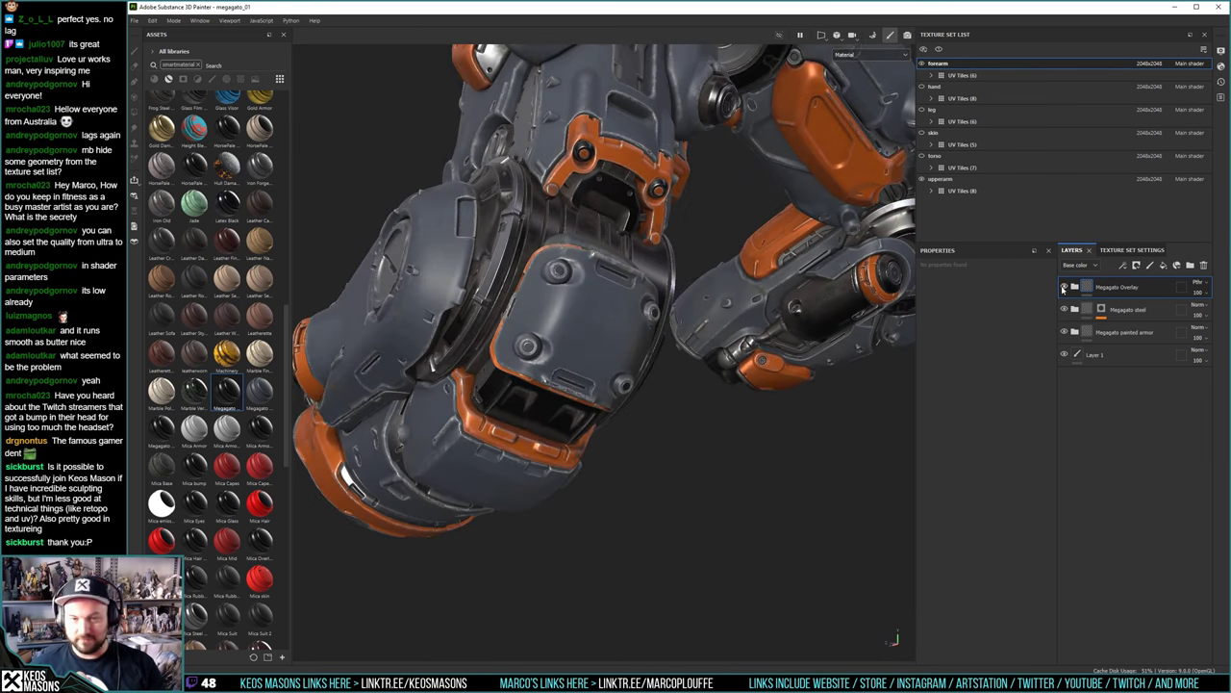
Expand the forearm's Megagato painted armor folder and duplicate its Base Plastic copy 1 layer
click(1076, 333)
scroll(1132, 433, down, 1)
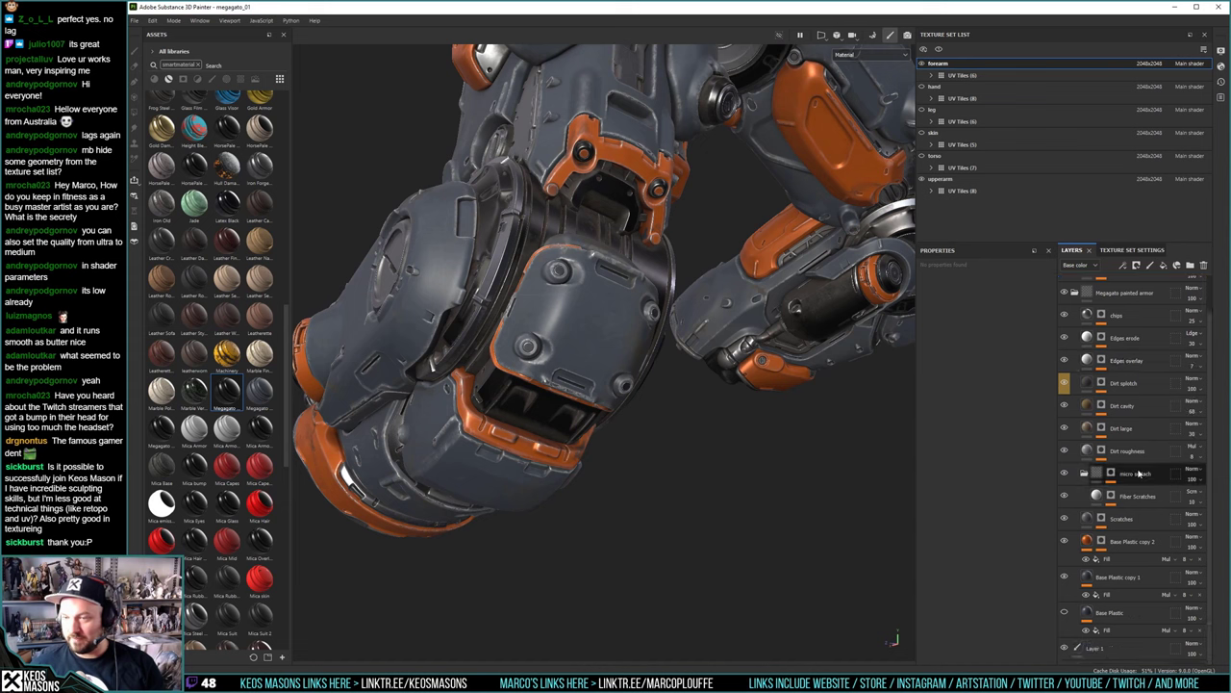
click(1165, 592)
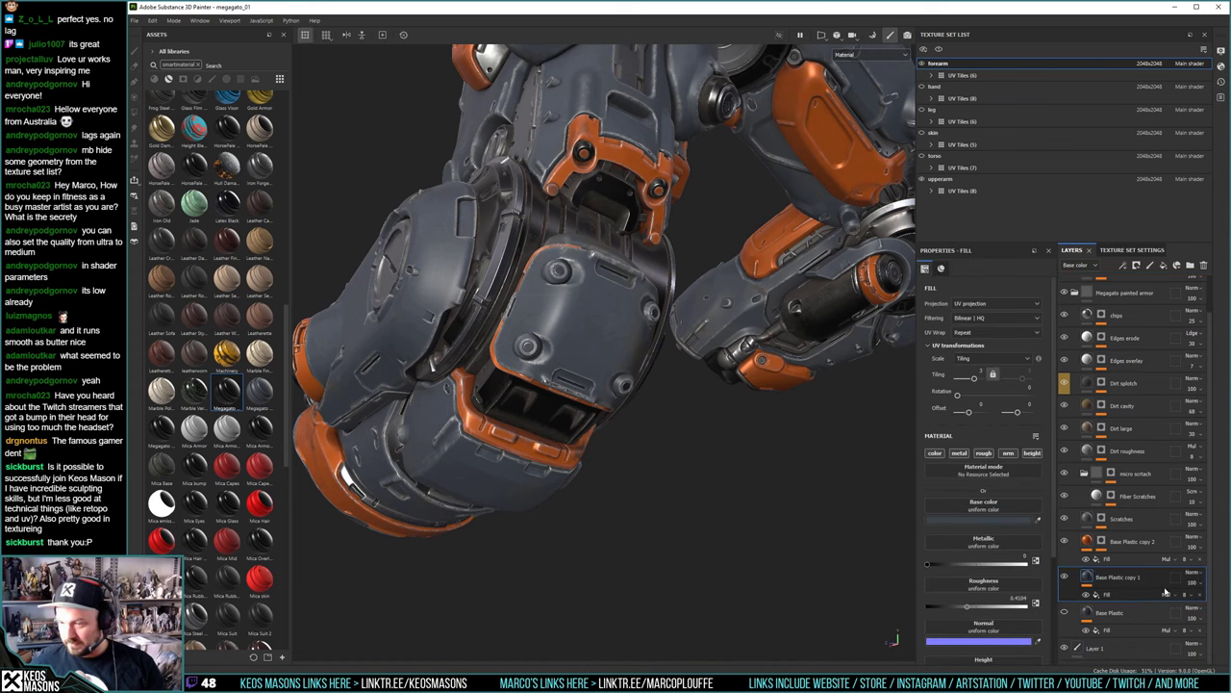
double_click(1116, 577)
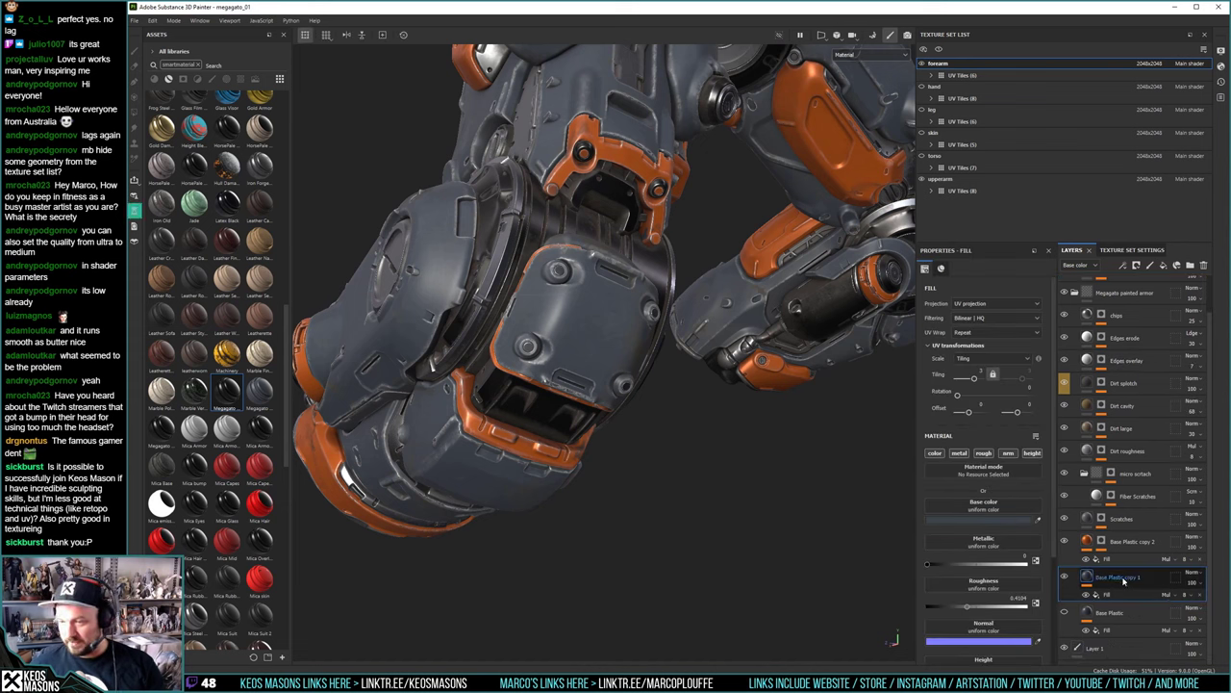
right_click(1124, 577)
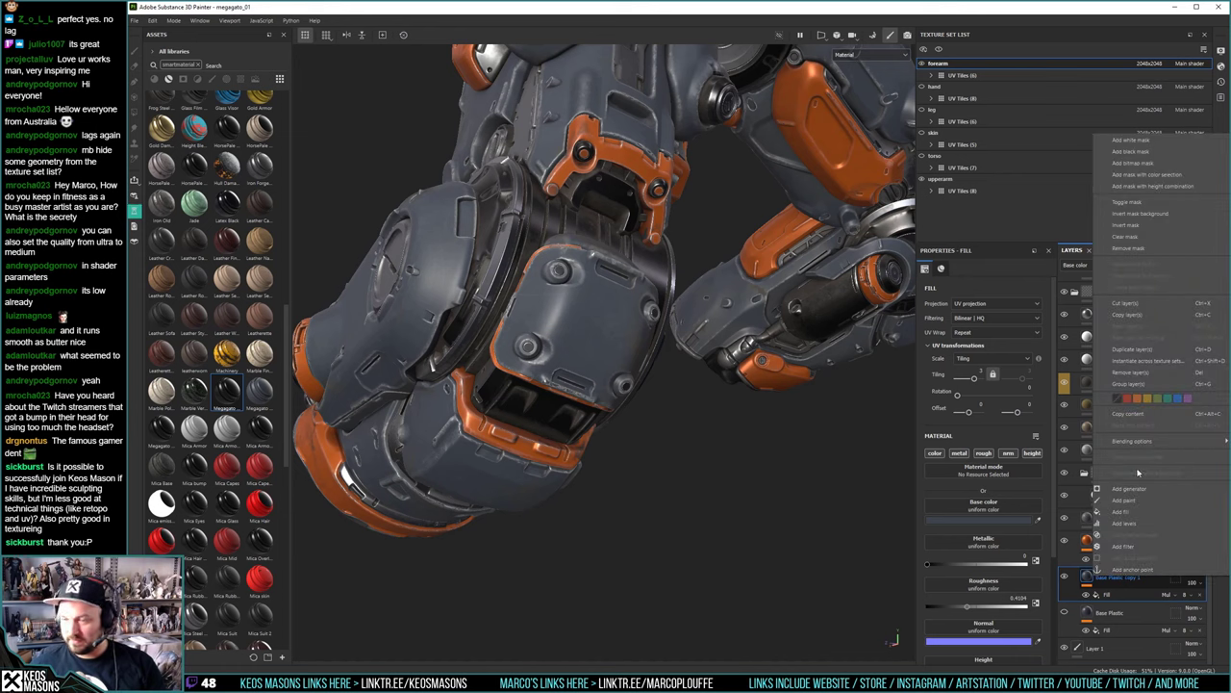
click(1131, 349)
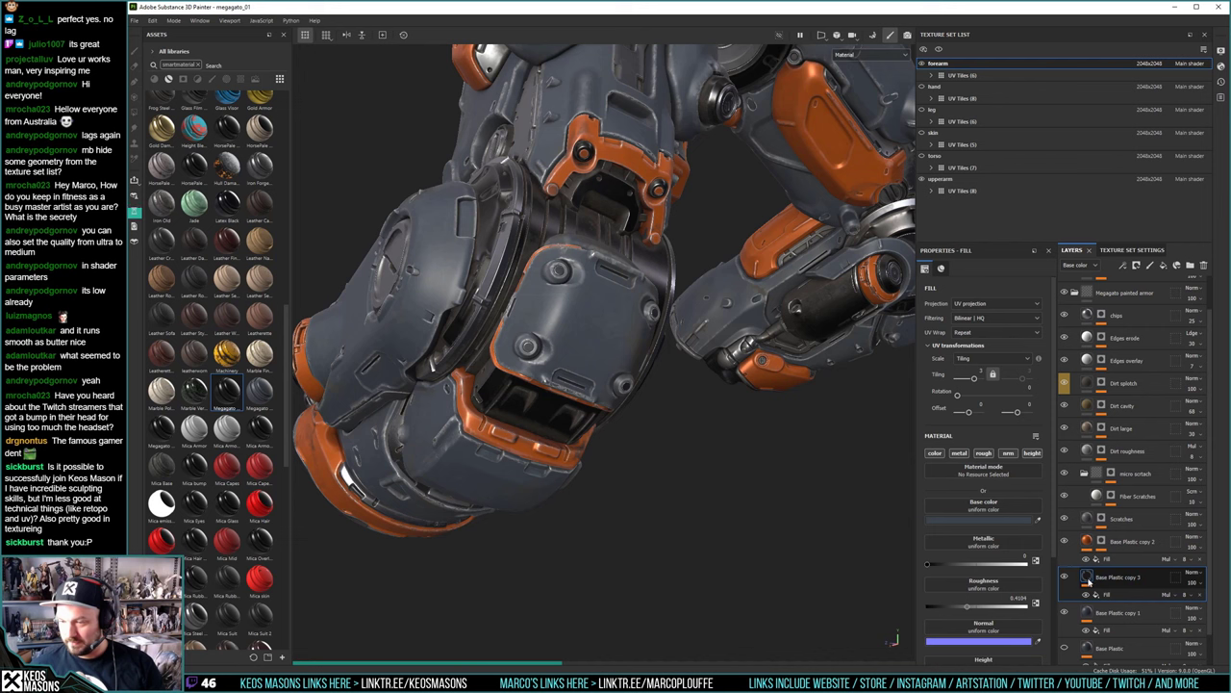
Turn off the metal, rough, nrm and height channels of the Base Plastic copy 3 fill, leaving only color active
click(986, 455)
click(1009, 454)
click(1038, 453)
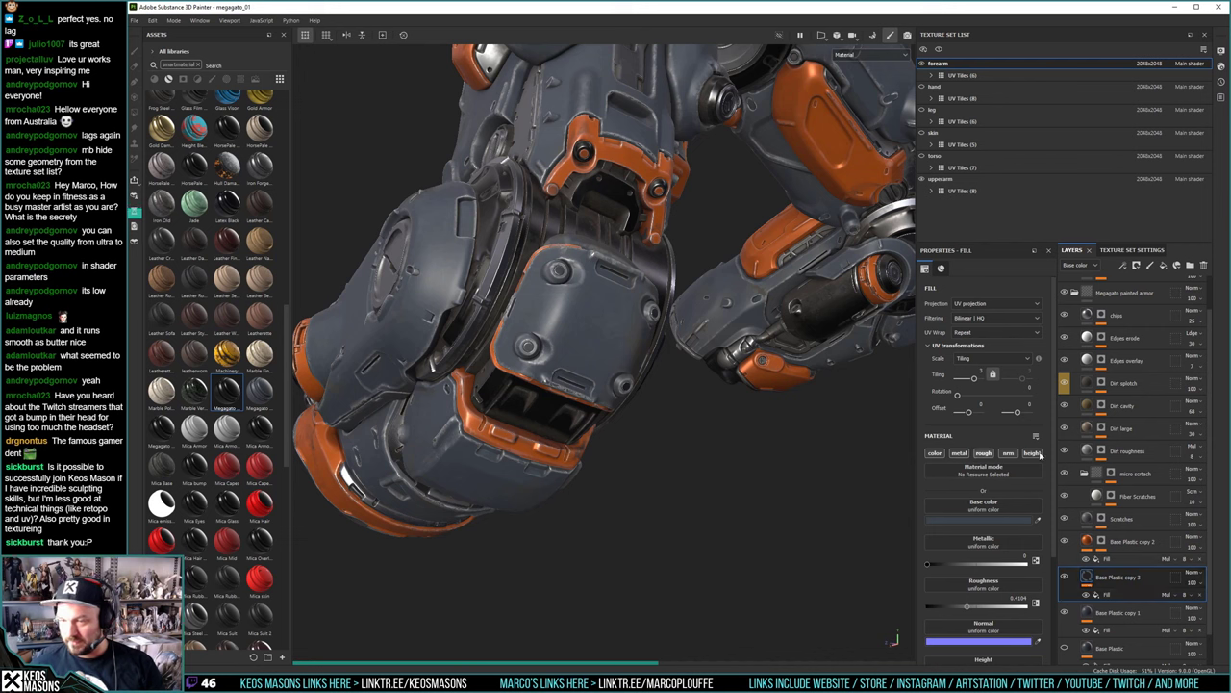
click(964, 454)
Set the base color of Base Plastic copy 3 to a light, warm off-white and save the project
click(1000, 522)
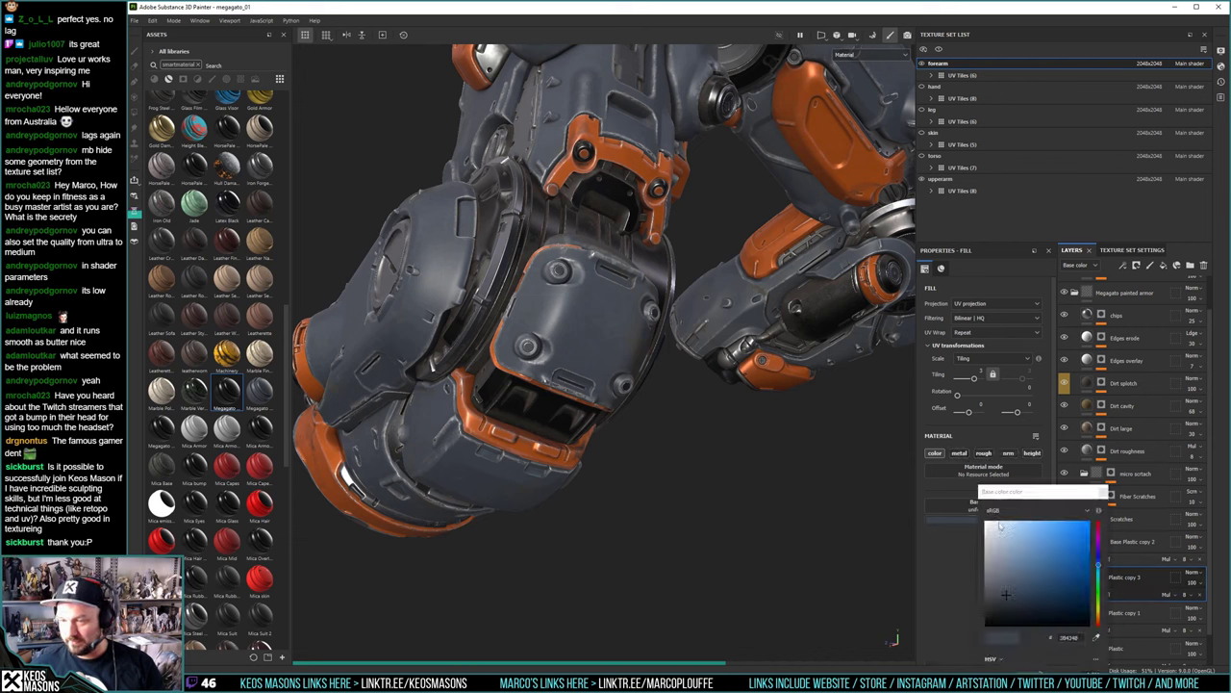
drag(978, 541, 994, 538)
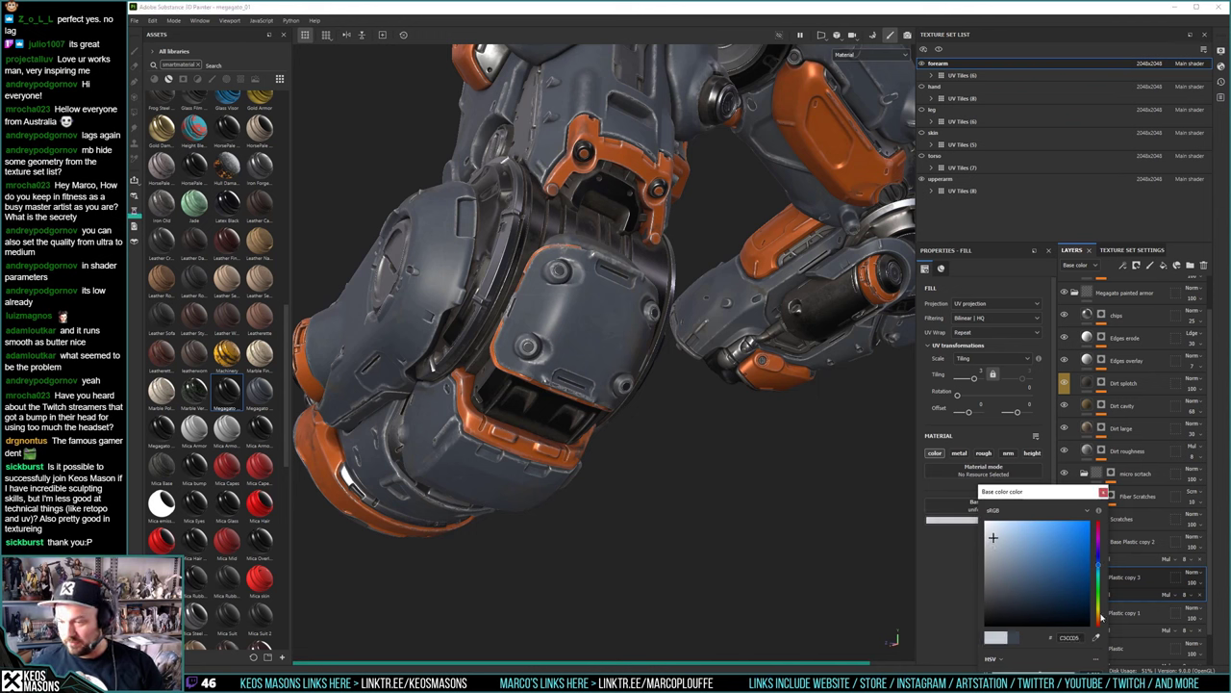
click(1099, 621)
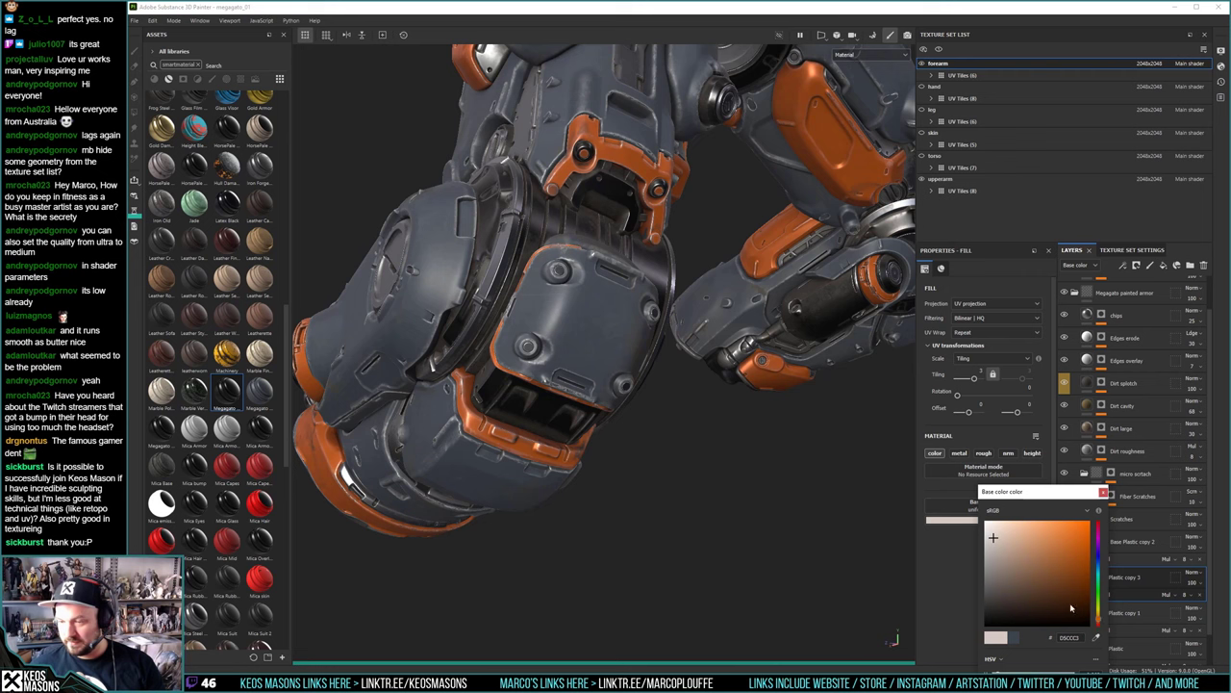
click(1105, 493)
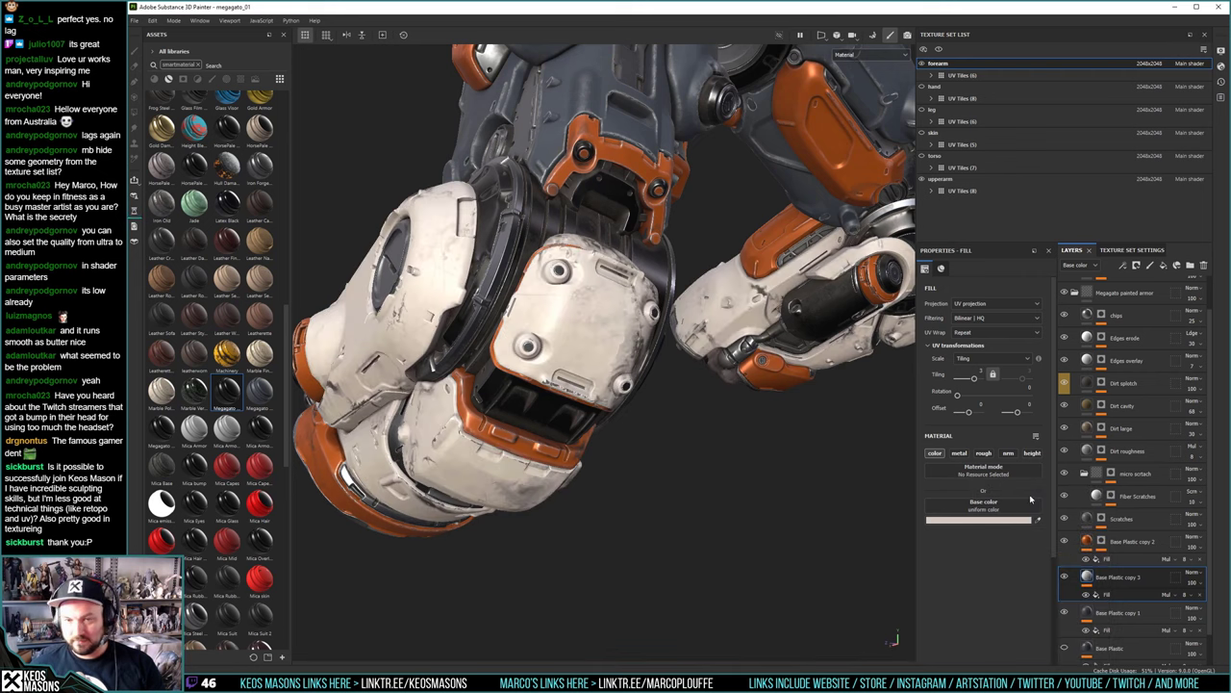
key(ctrl+s)
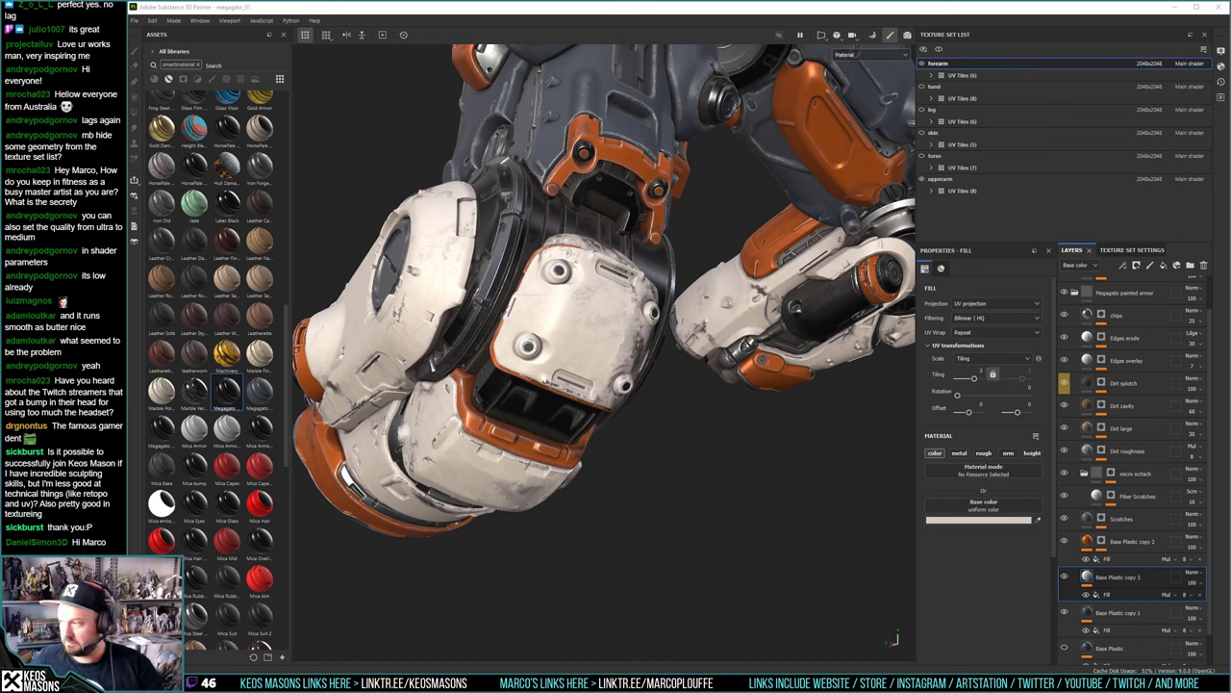
Add a color selection mask to the Base Plastic copy 3 layer and pick the ID color of the forearm's square cream plate
key(super+space)
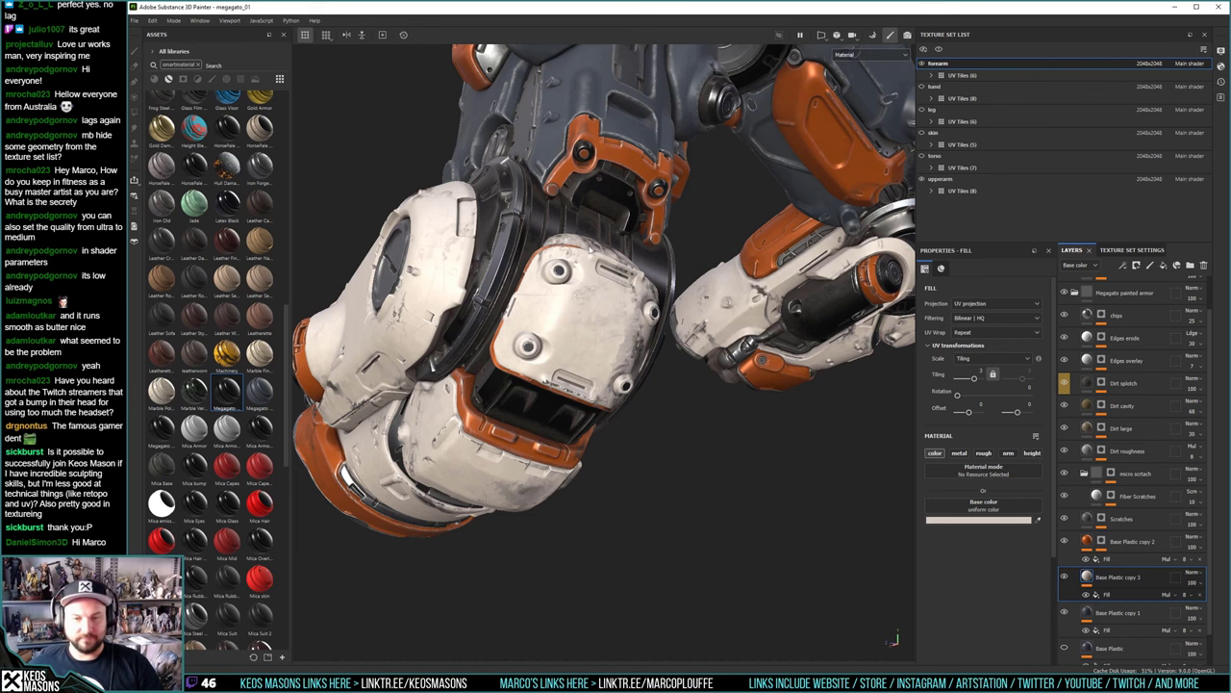
alt+drag(617, 300, 627, 376)
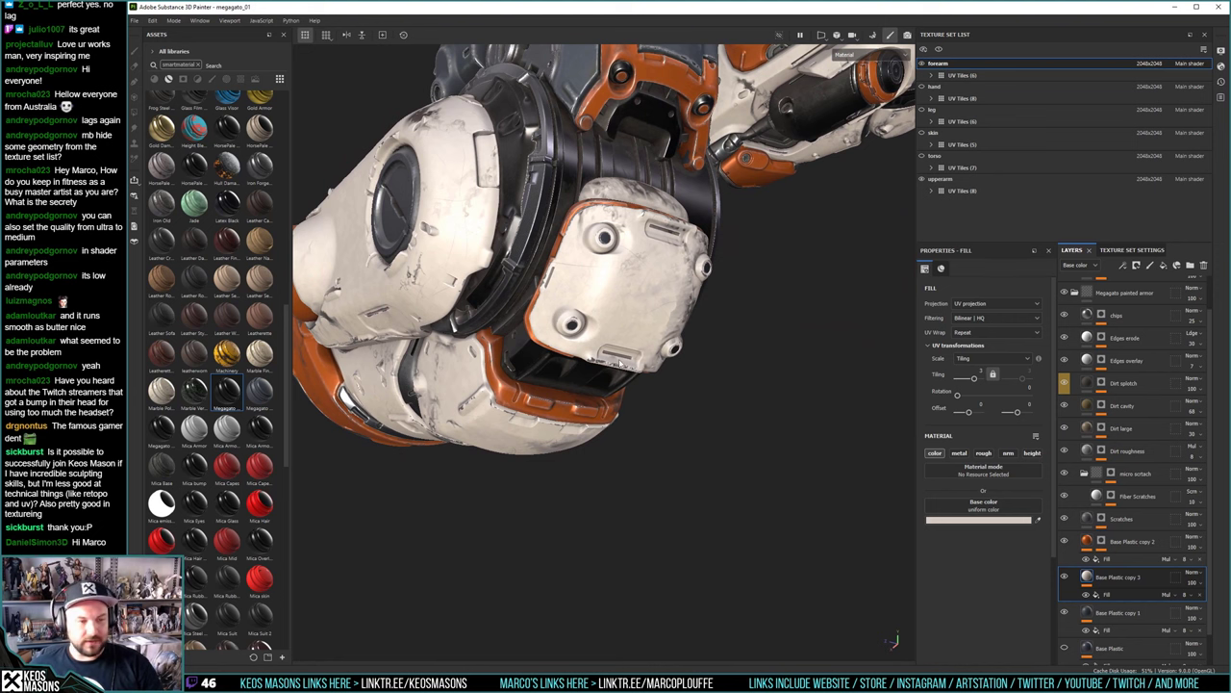
alt+drag(622, 362, 616, 306)
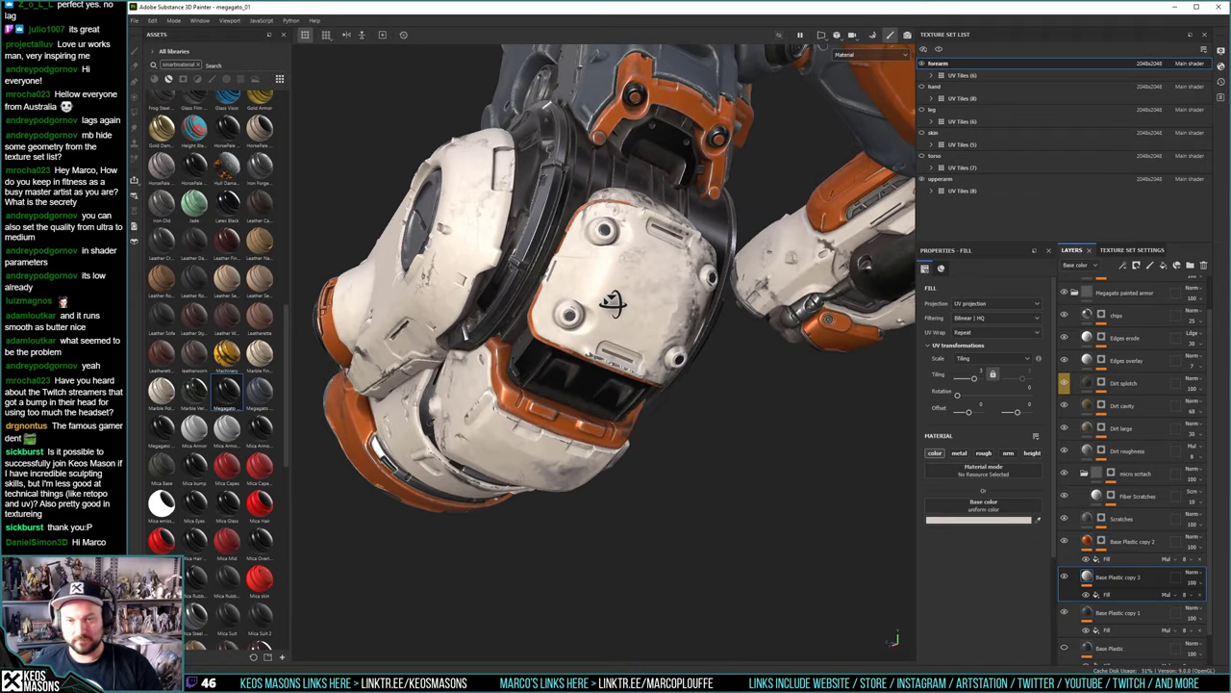
right_click(1103, 579)
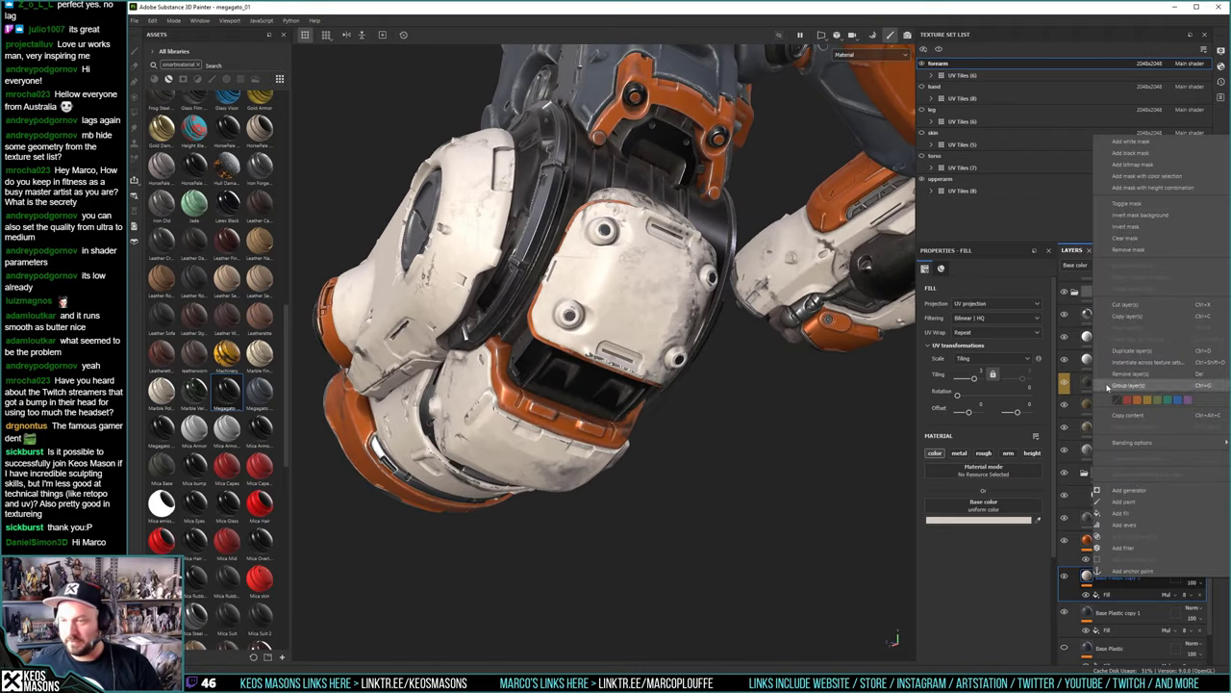
click(1140, 179)
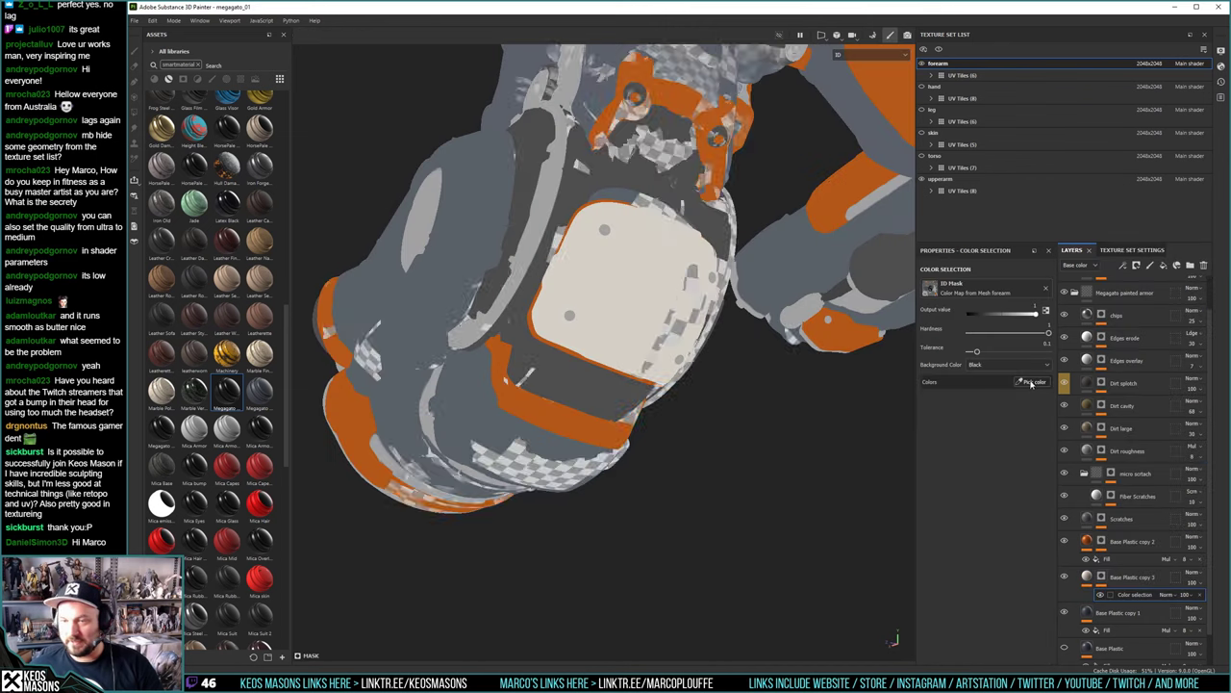
click(639, 269)
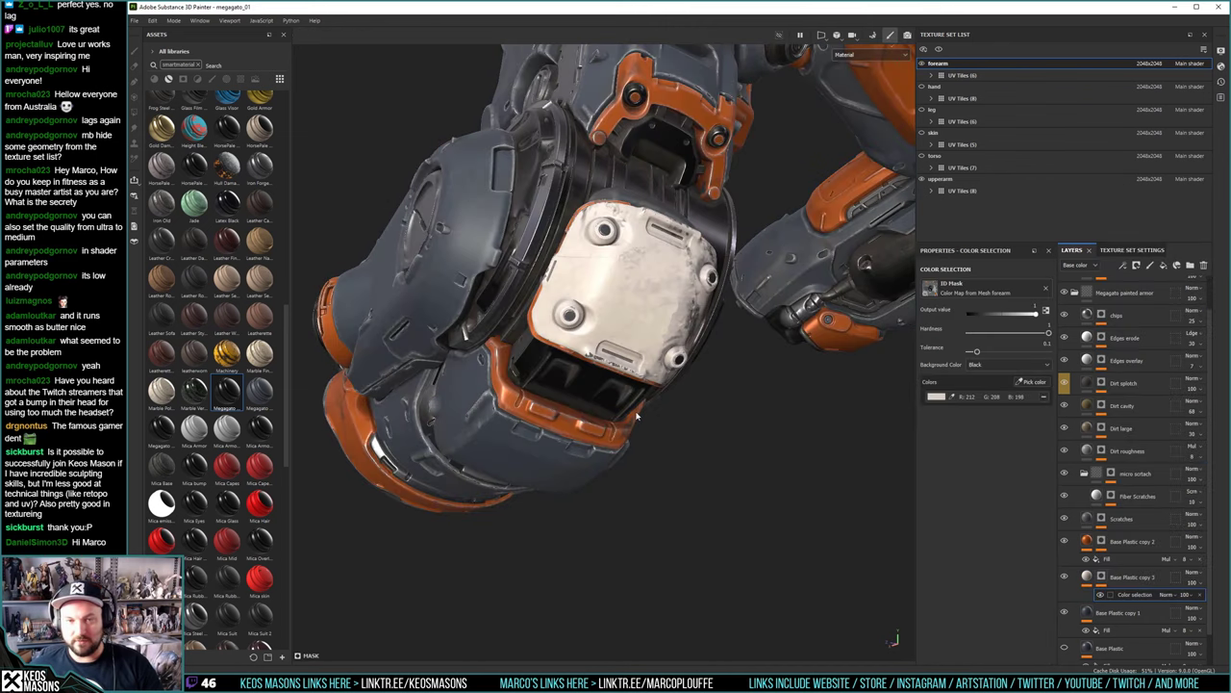
alt+drag(637, 415, 720, 466)
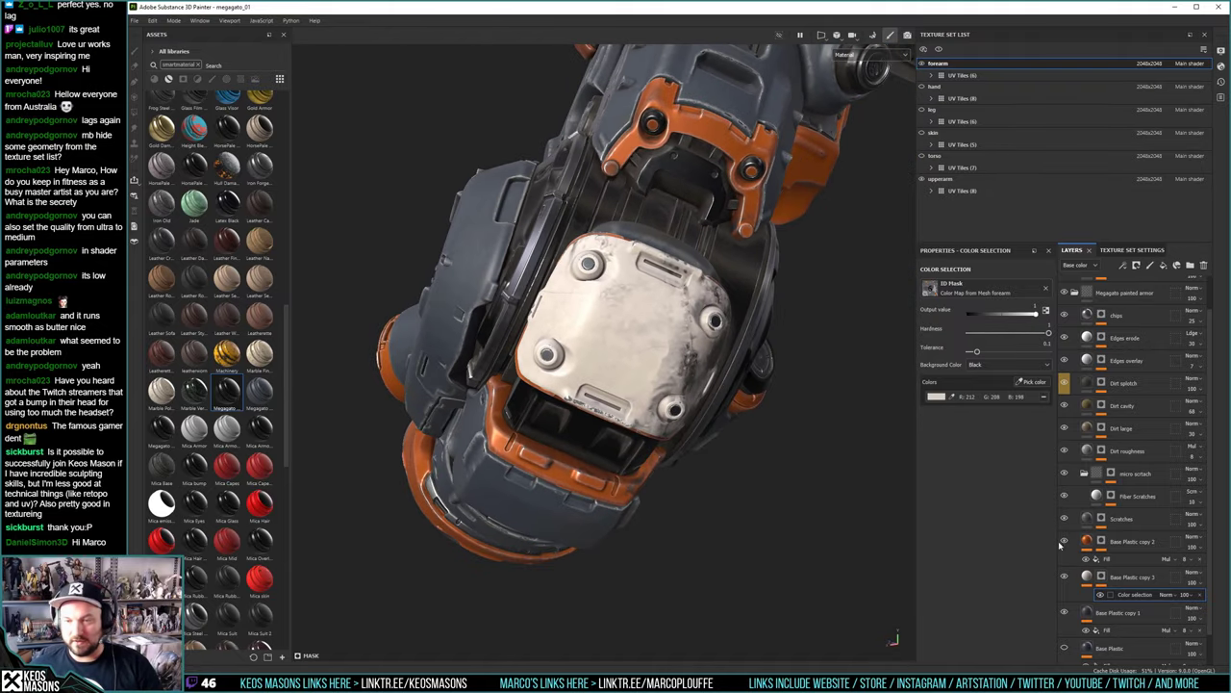
Darken the base color of the Base Plastic copy 3 fill to a warm grey, AAA39E
click(1102, 575)
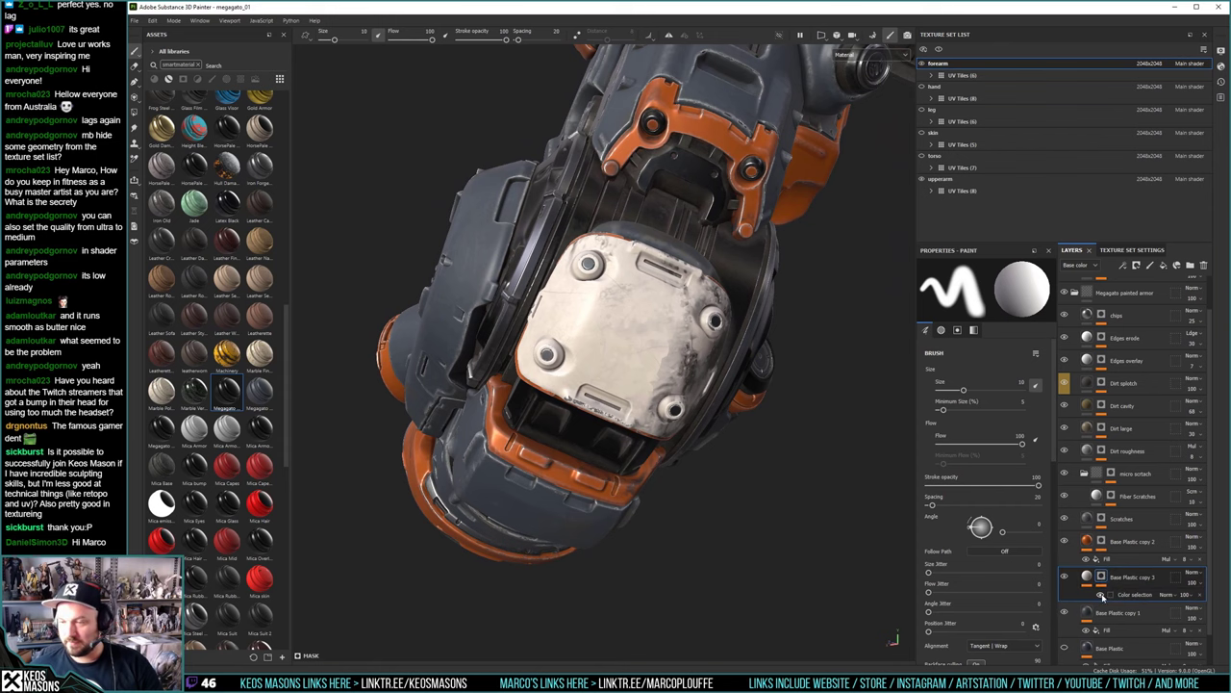
click(1087, 576)
alt+drag(631, 354, 713, 348)
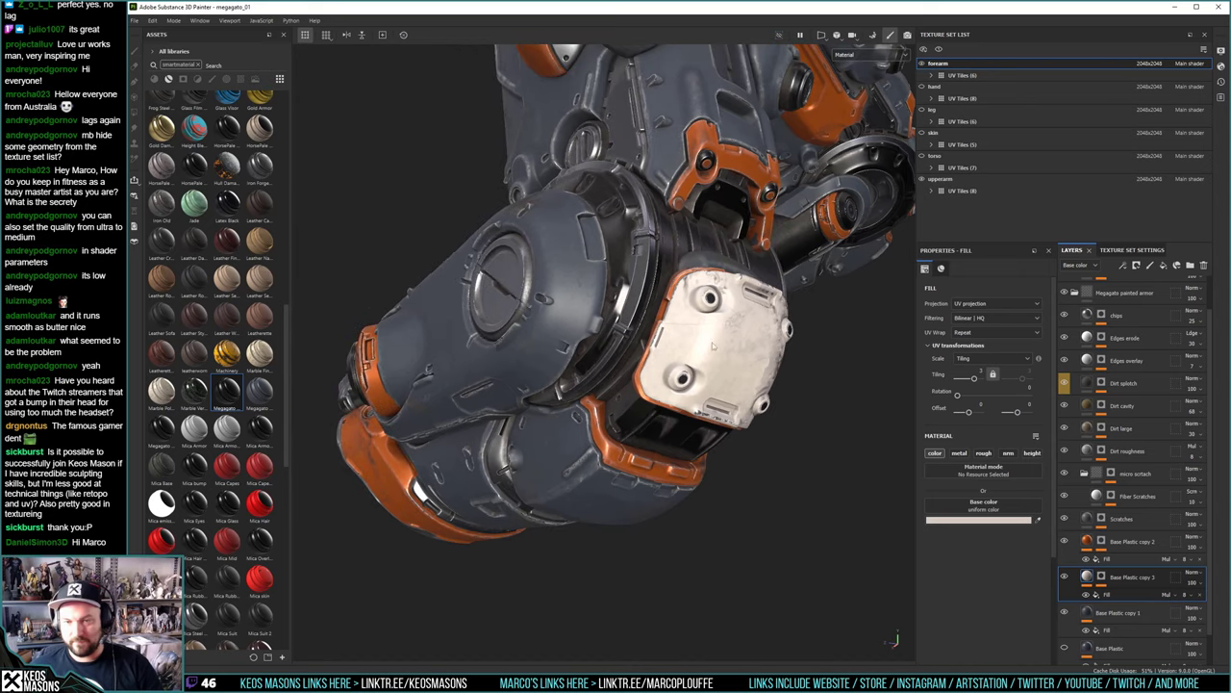
click(978, 520)
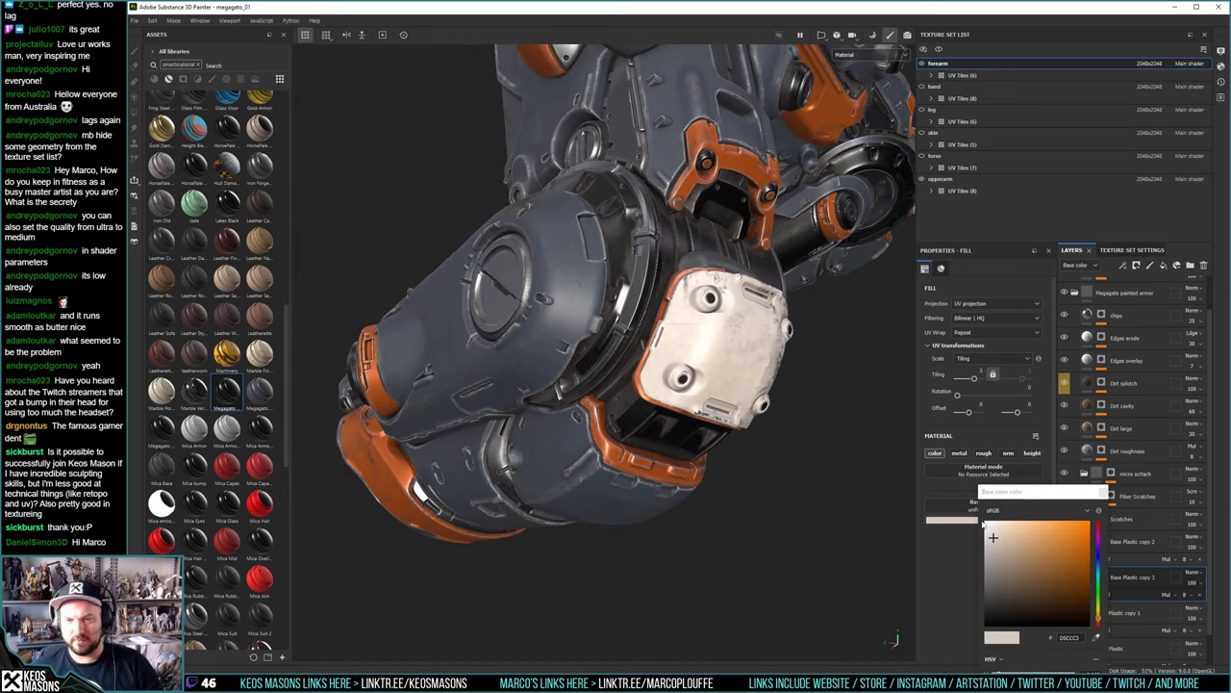
click(996, 553)
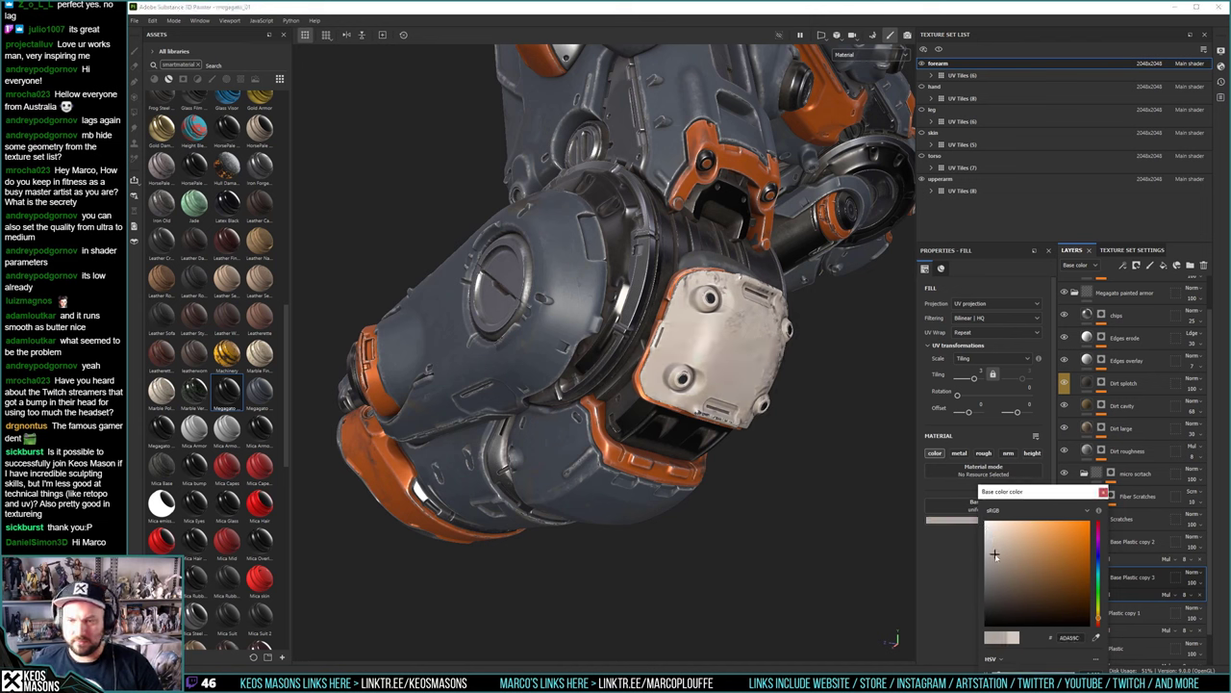
drag(996, 555, 991, 553)
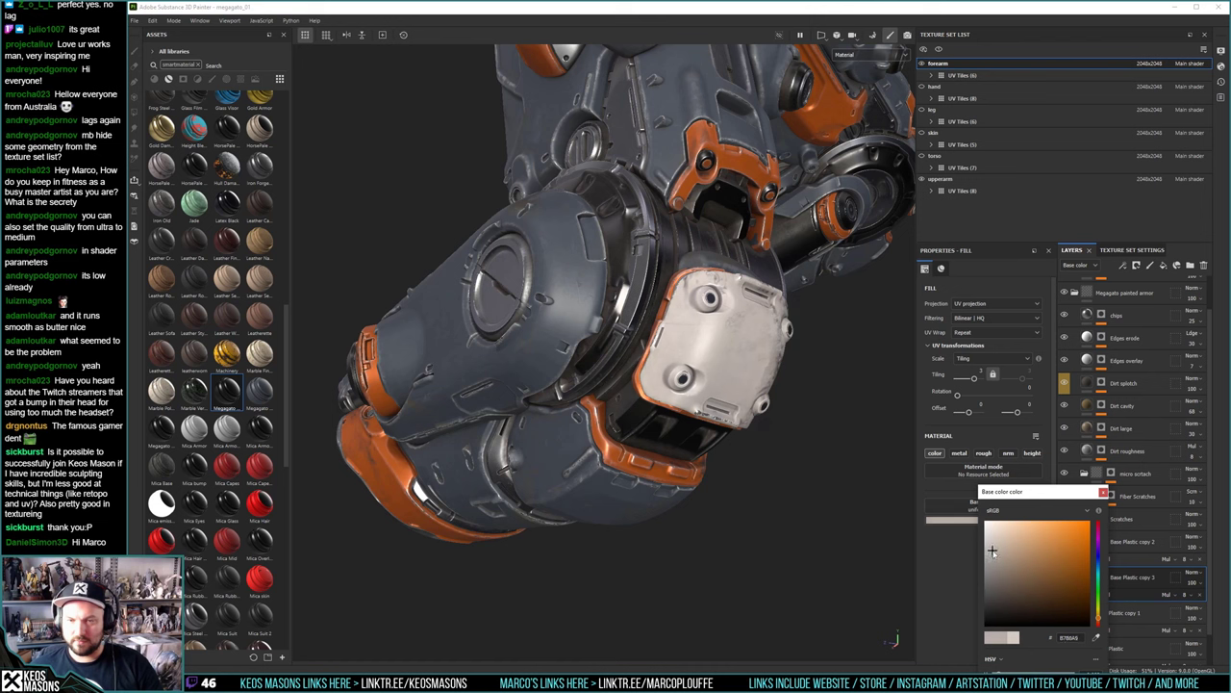
drag(993, 550, 993, 553)
alt+drag(751, 336, 615, 396)
click(992, 556)
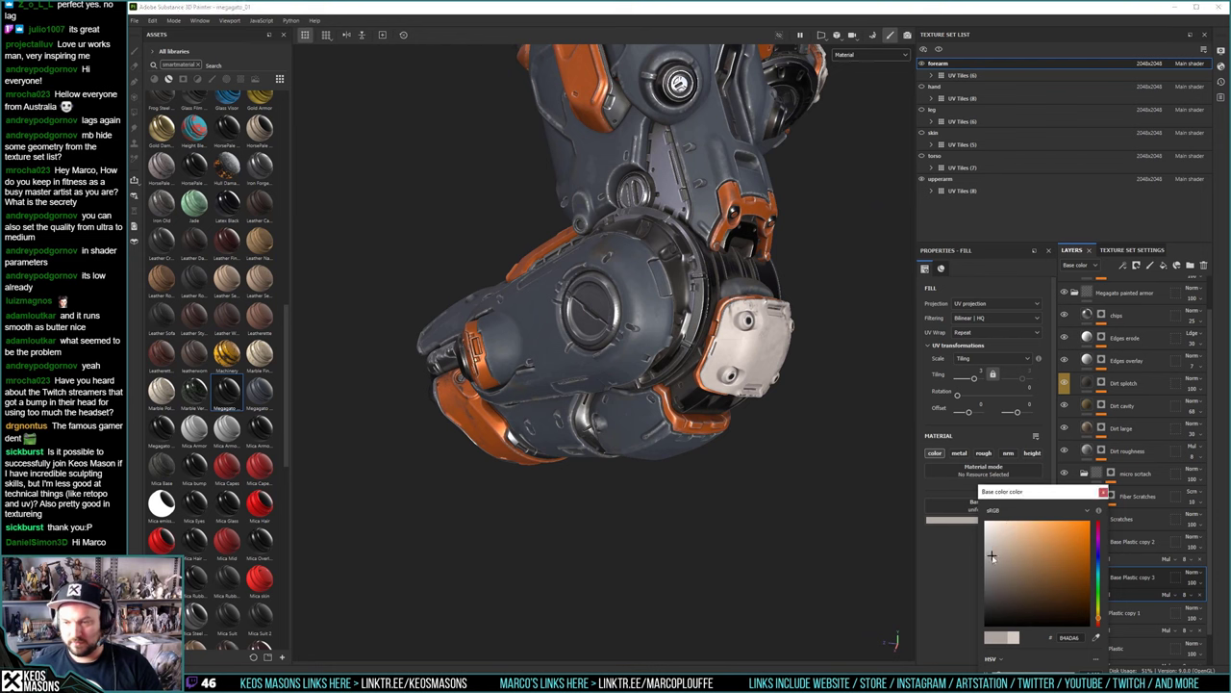
drag(992, 556, 992, 554)
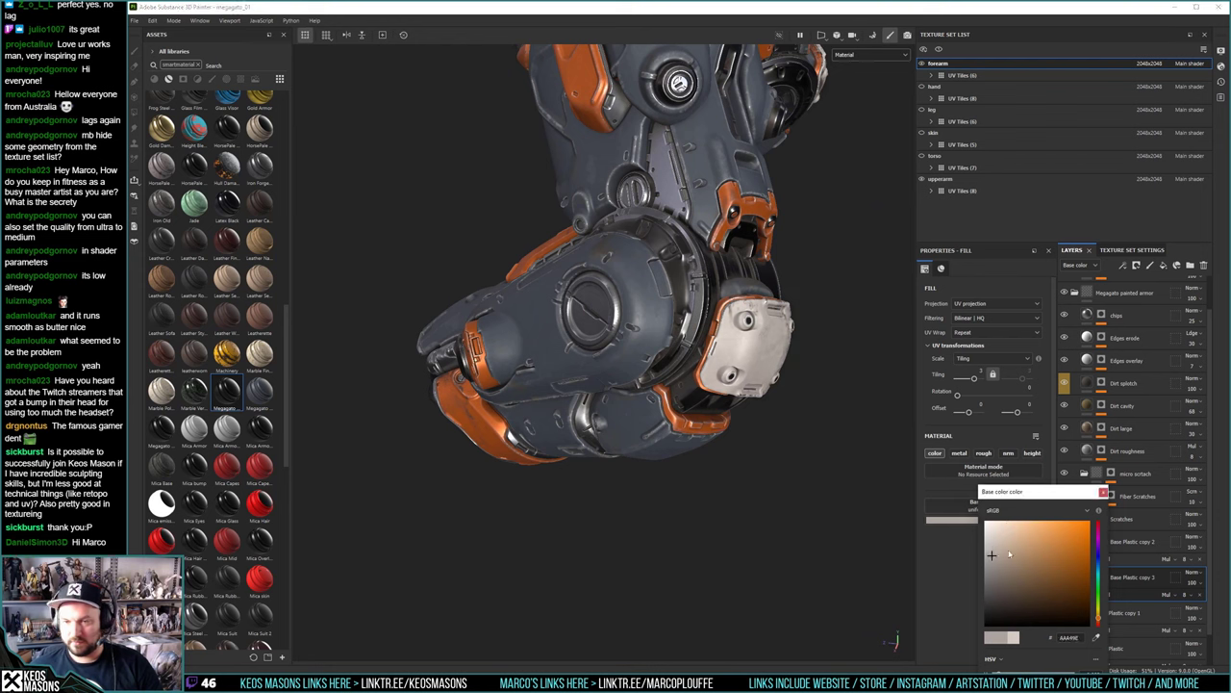
drag(1098, 621, 1100, 619)
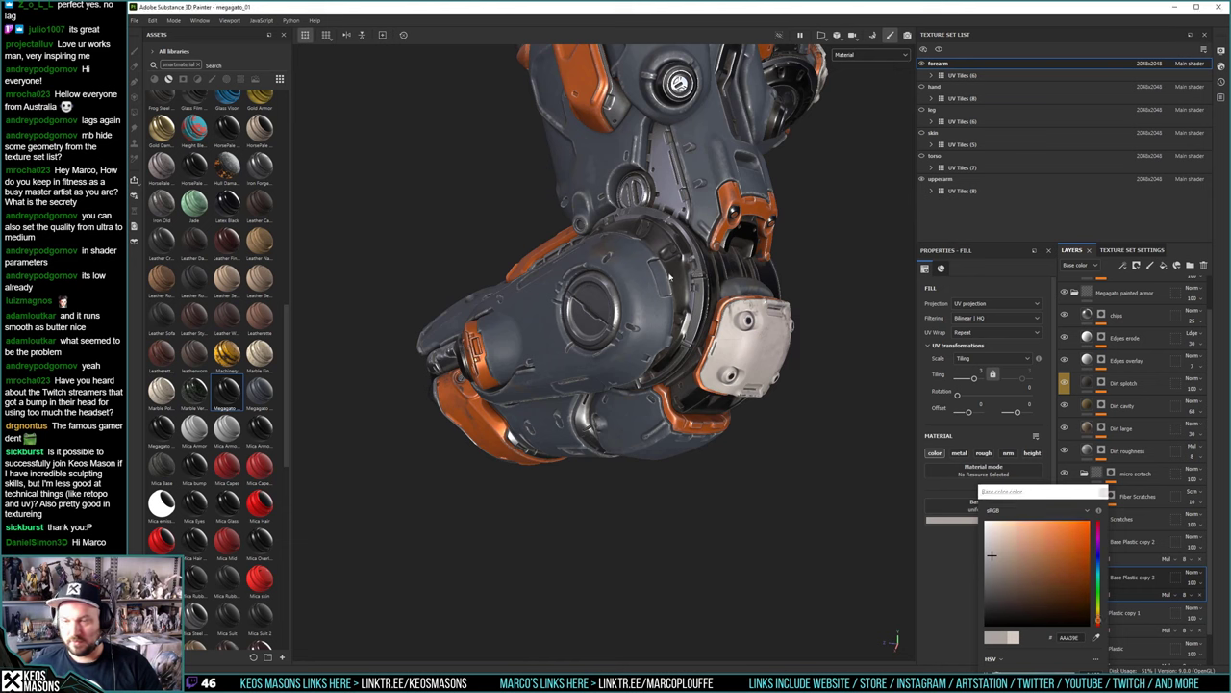
alt+drag(805, 483, 589, 329)
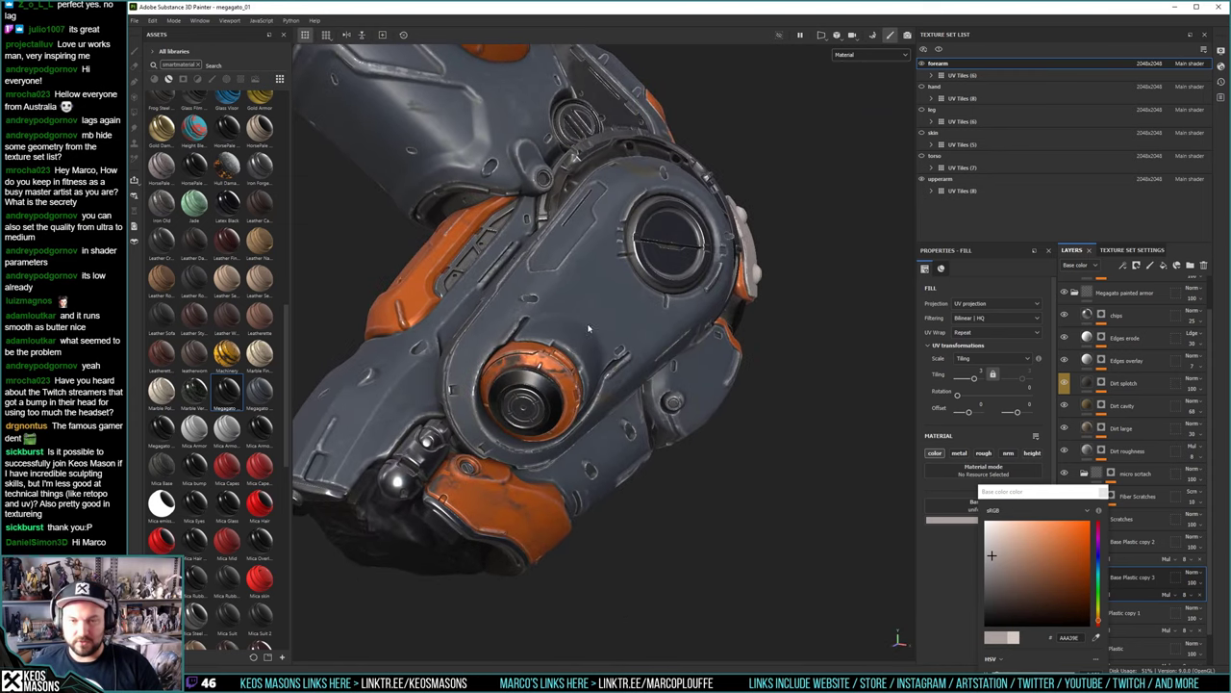
alt+drag(515, 371, 683, 387)
shift+right_drag(685, 385, 748, 378)
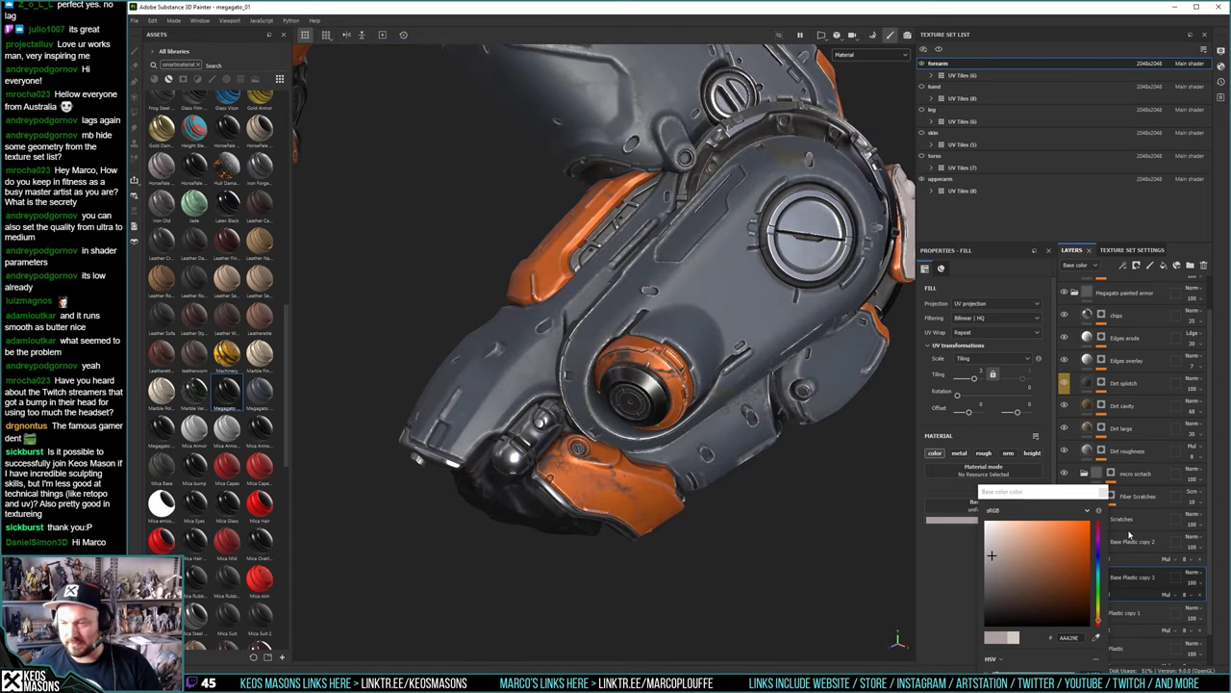
click(1100, 492)
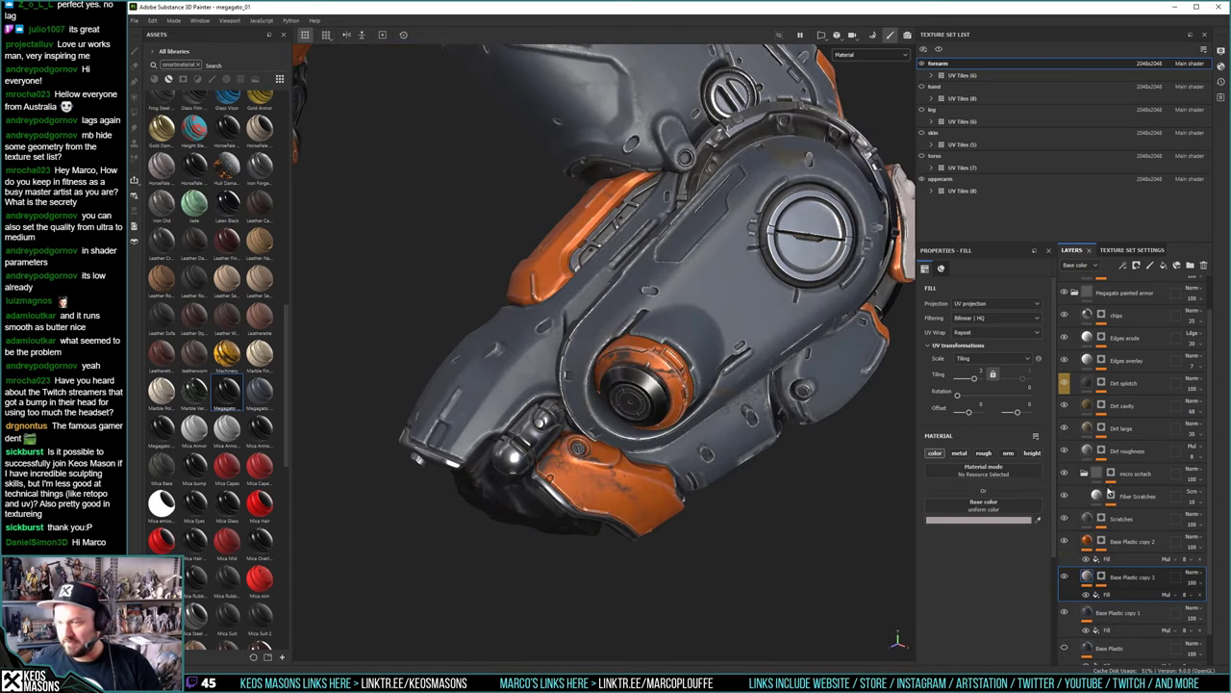
Compare the forearm armor with the Dirt splotch layer hidden and shown, from both sides of the arm
click(1064, 384)
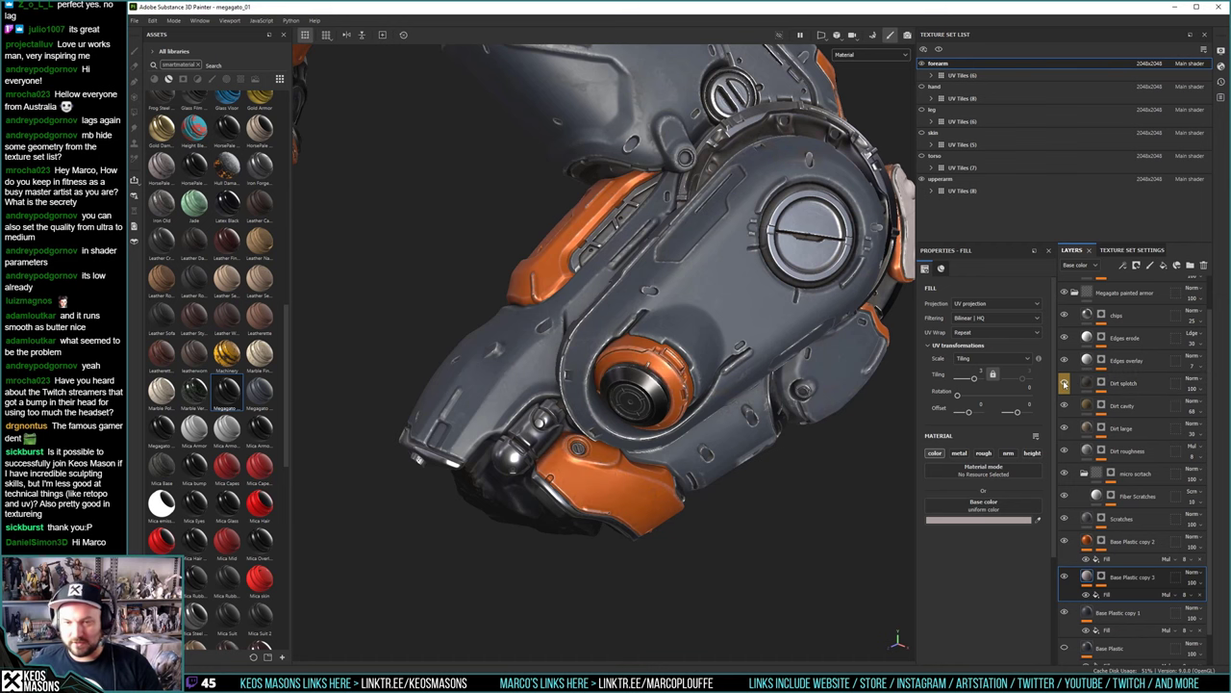
click(1064, 384)
click(1064, 383)
click(1064, 384)
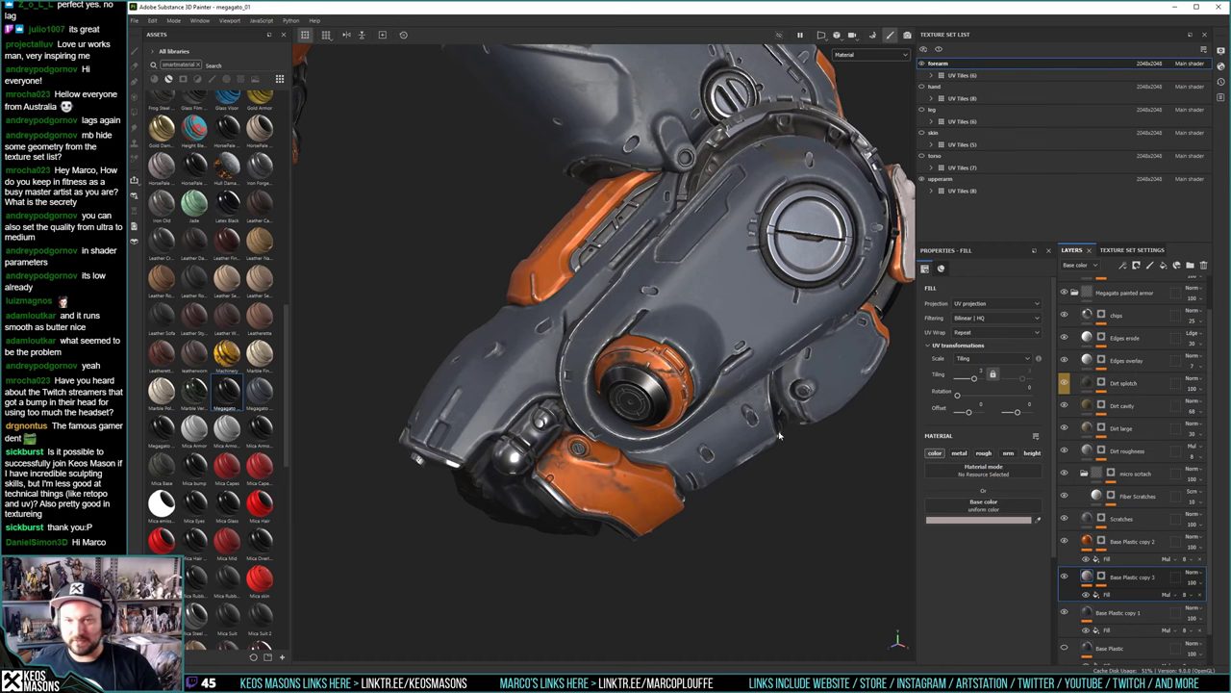
alt+drag(713, 285, 946, 404)
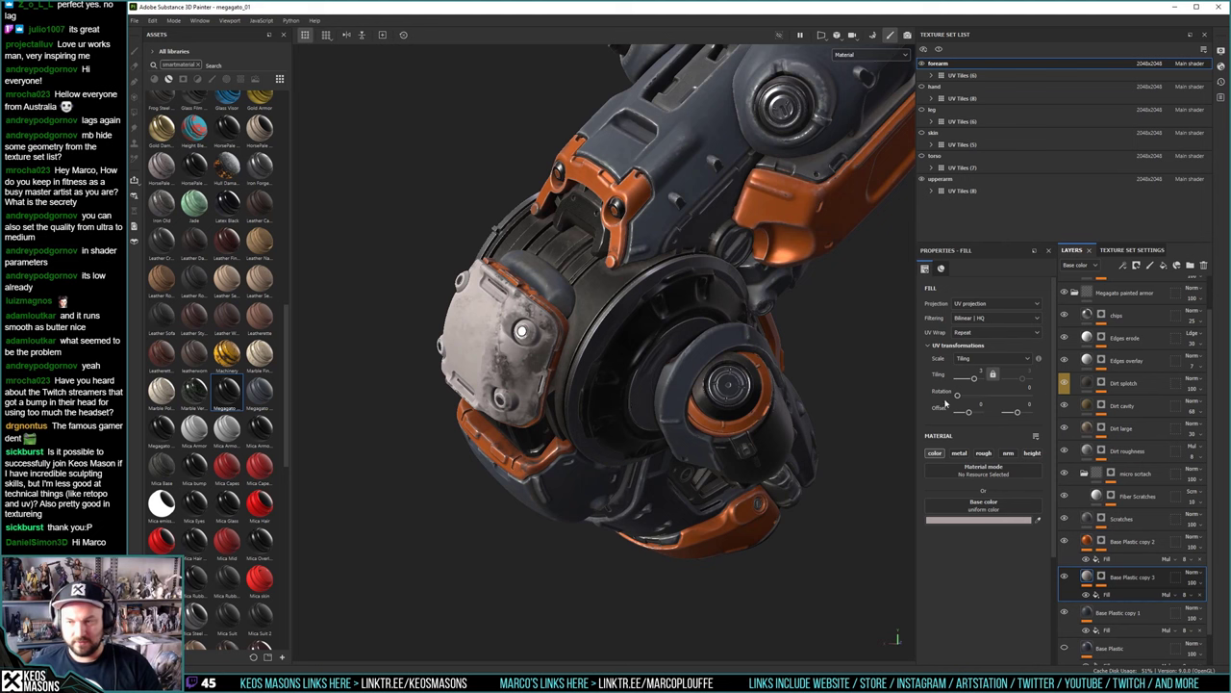
click(1064, 384)
click(1064, 383)
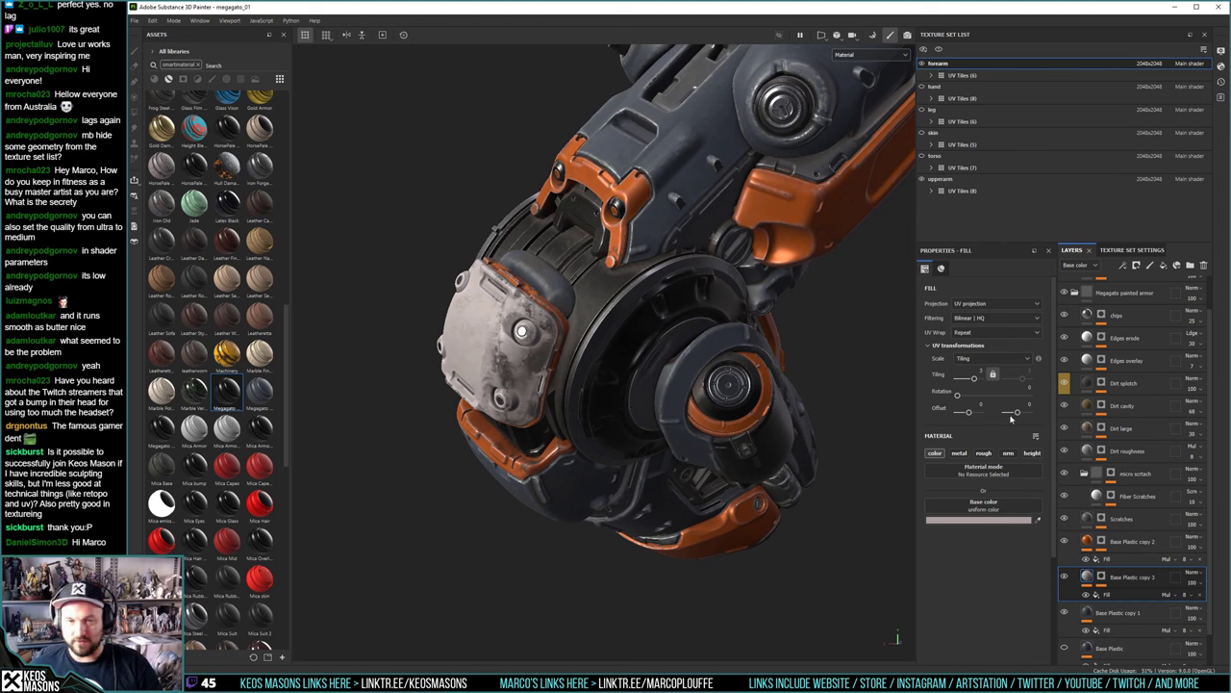
Remove the existing paint effect from the Dirt splotch mask and add a fresh paint effect above its mask generator
click(1101, 384)
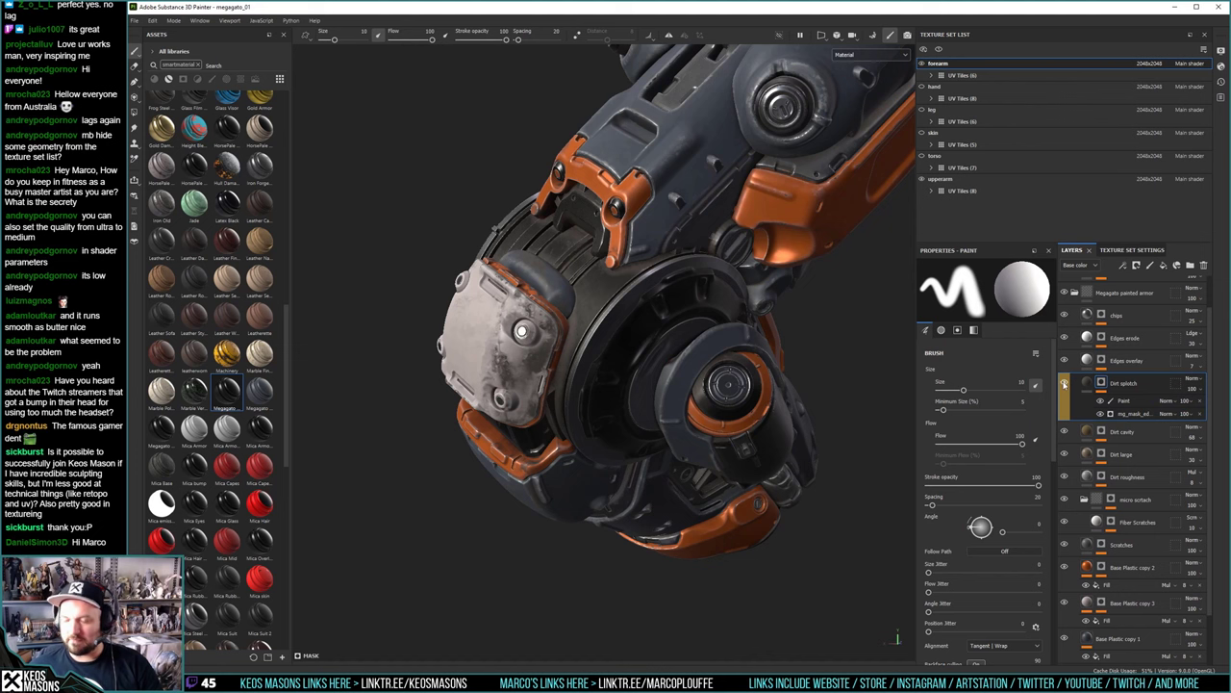
alt+drag(608, 401, 701, 393)
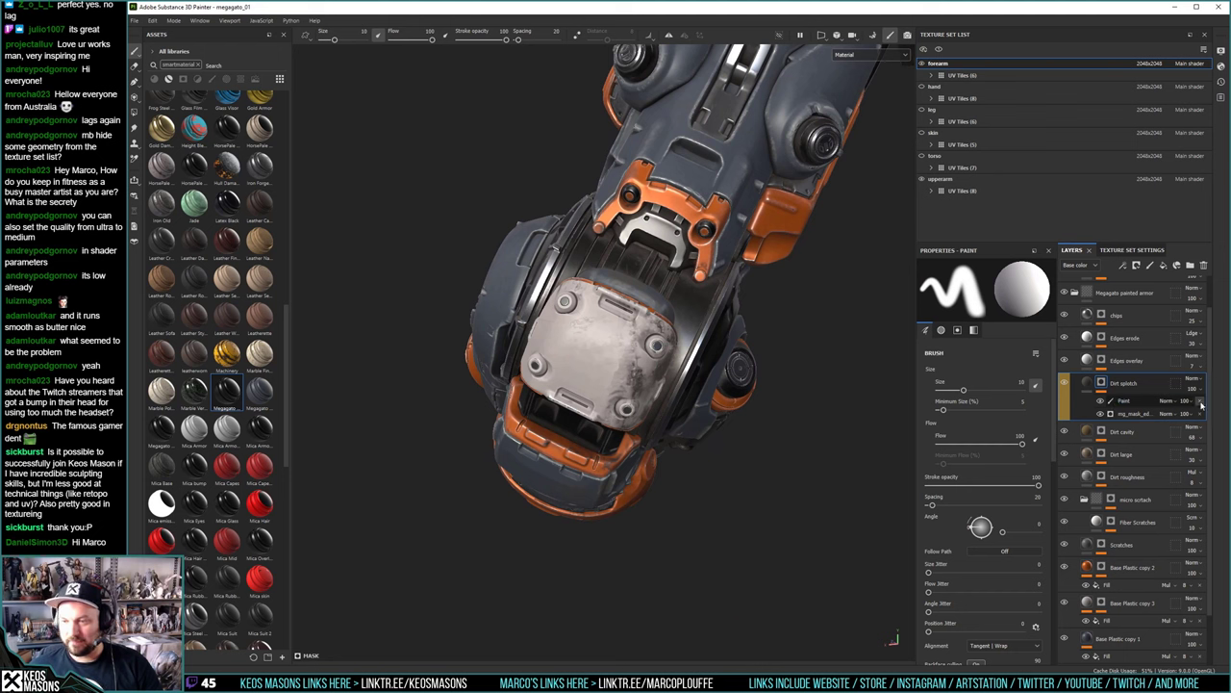
click(1201, 401)
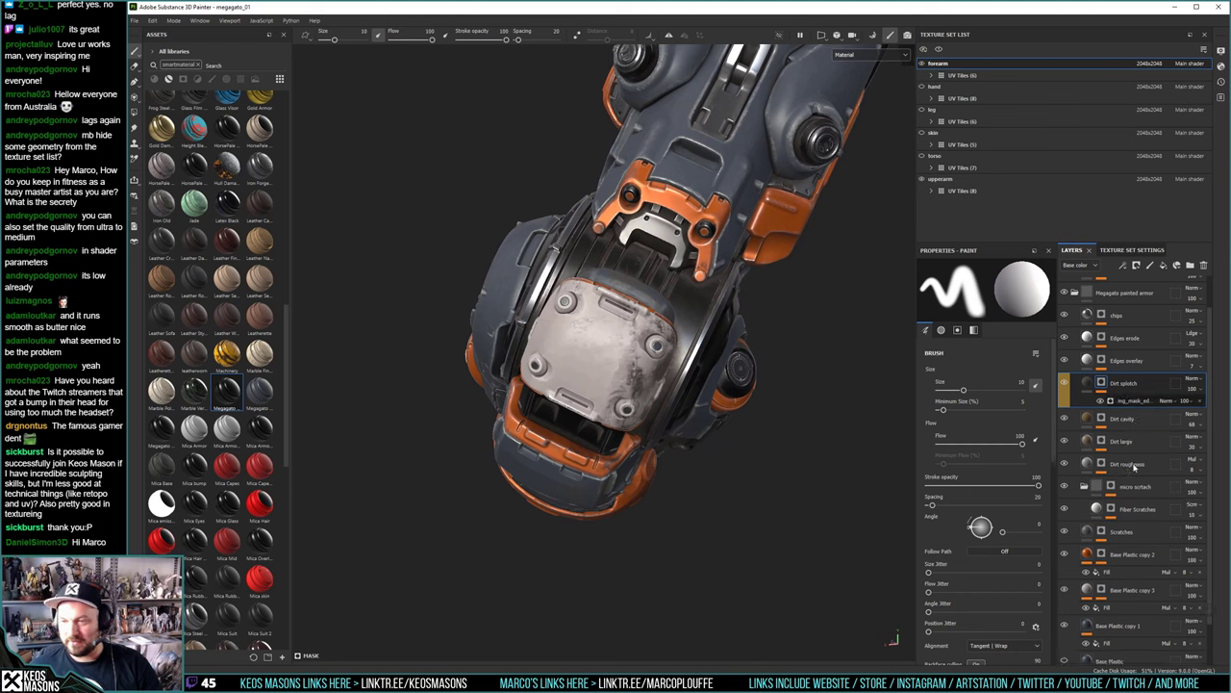
right_click(1116, 400)
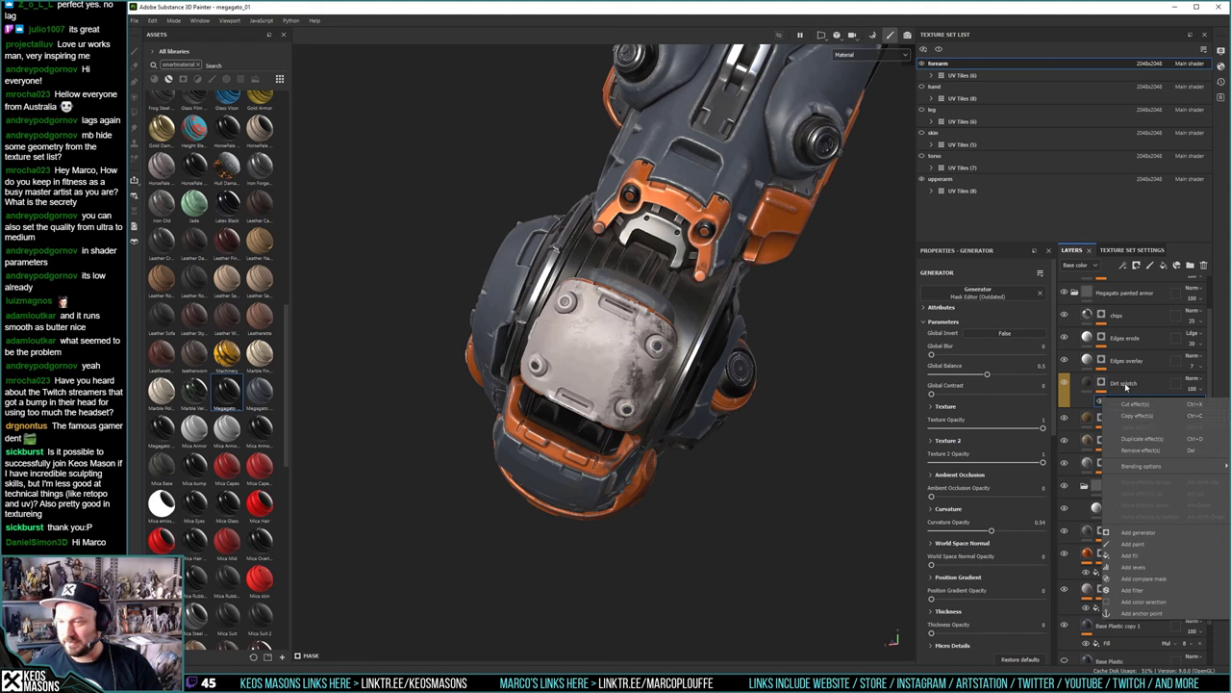
click(1133, 544)
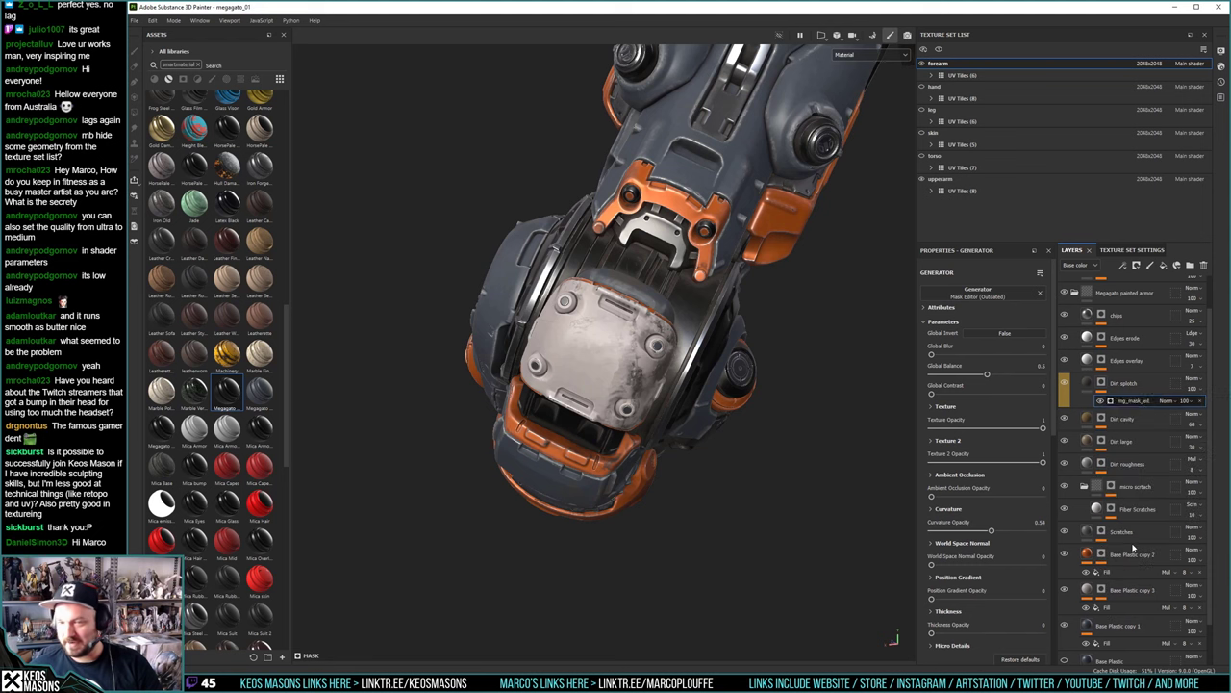
Randomize the seed of the dust_unique texture in the Dirt splotch mask generator
click(1132, 414)
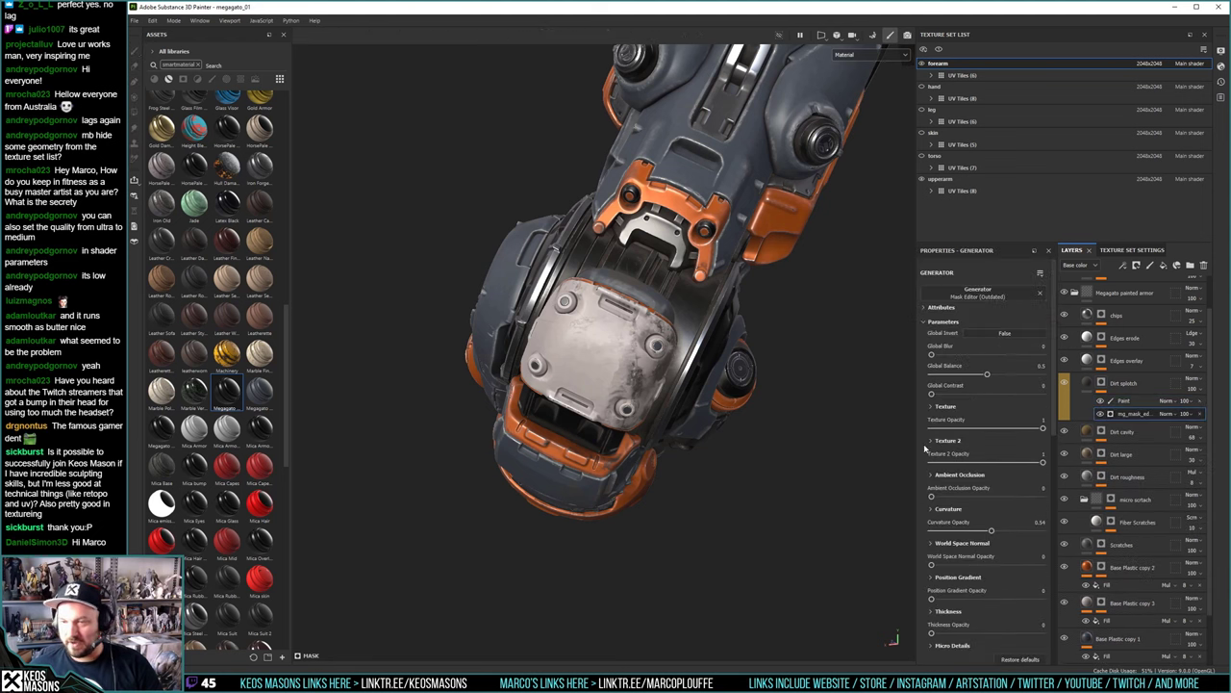
key(alt)
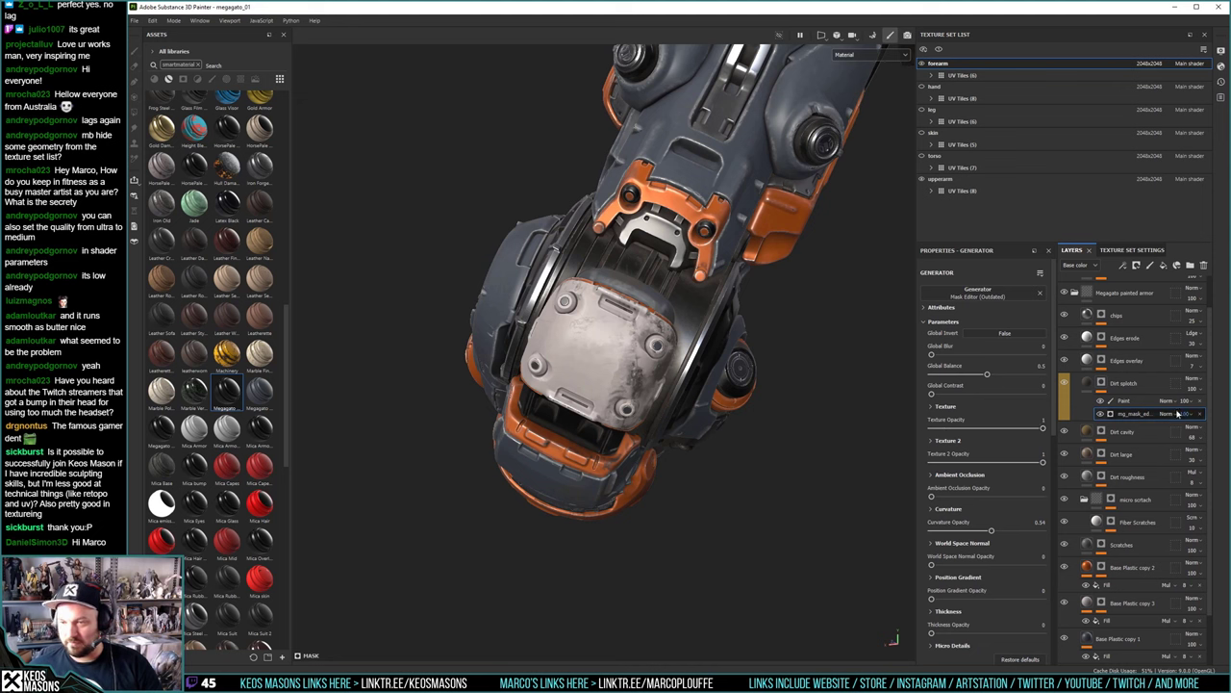
scroll(979, 504, down, 5)
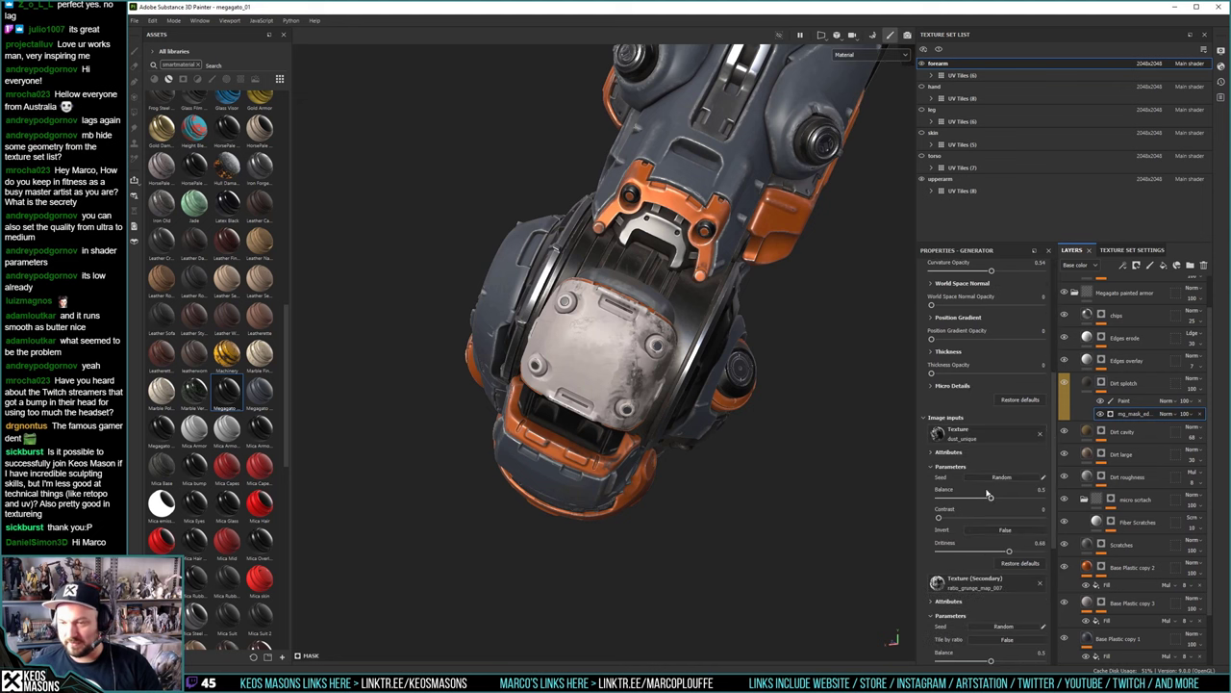
click(1003, 478)
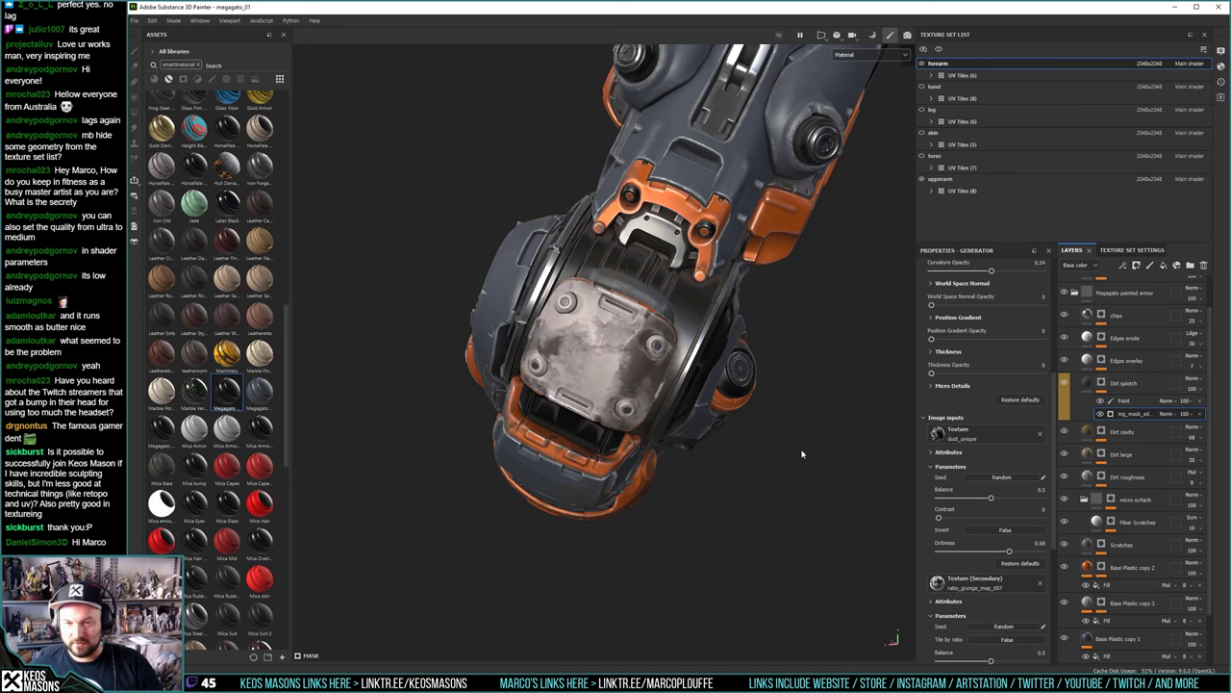
alt+drag(743, 476, 577, 358)
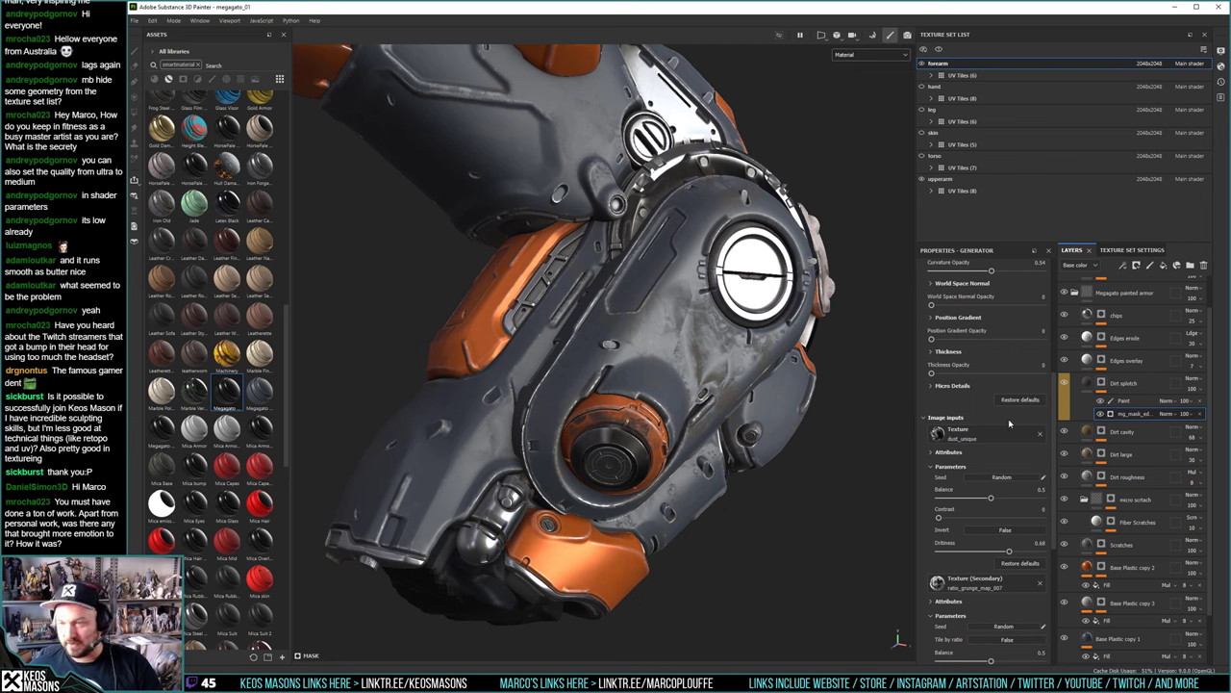
Review the Texture and Texture 2 parameter groups of the Dirt splotch mask generator
scroll(1048, 404, up, 5)
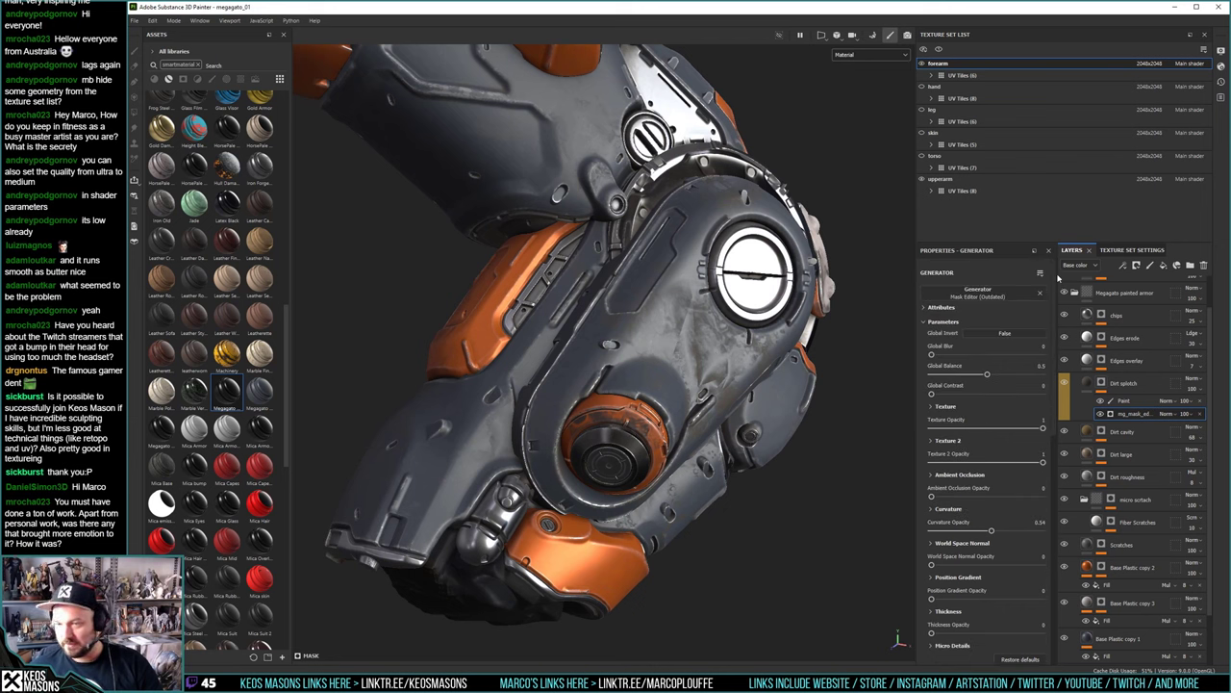
click(949, 463)
key(ctrl+z)
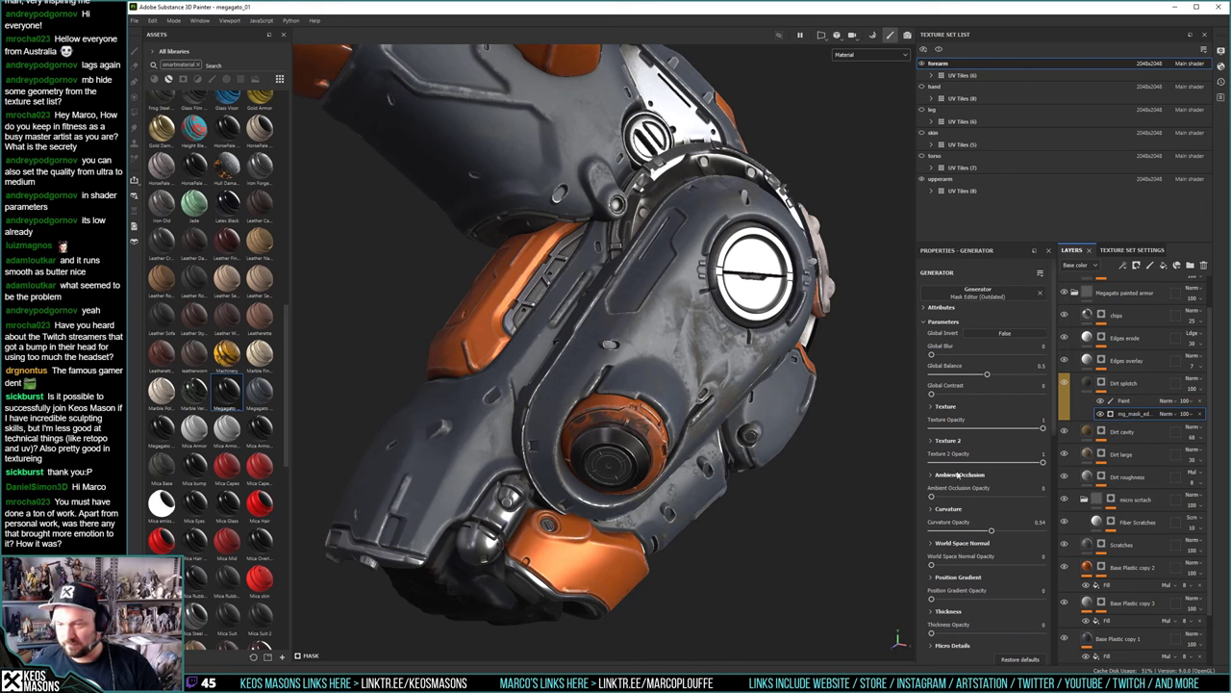
click(947, 440)
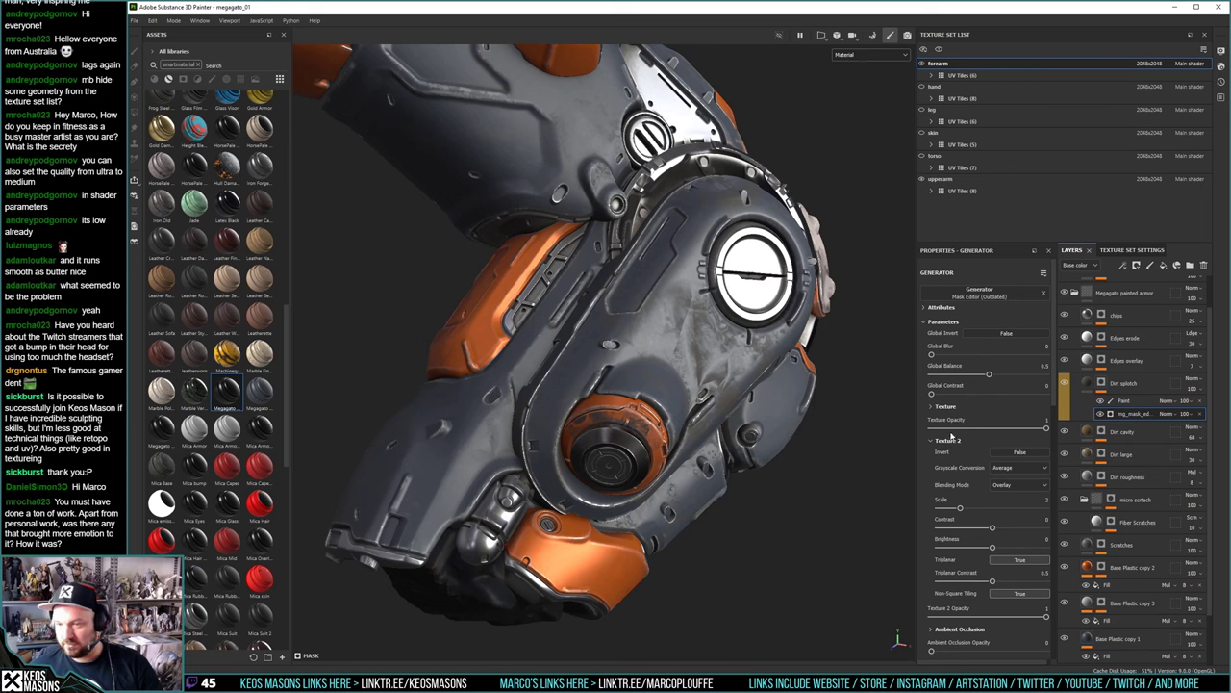
click(948, 441)
click(947, 407)
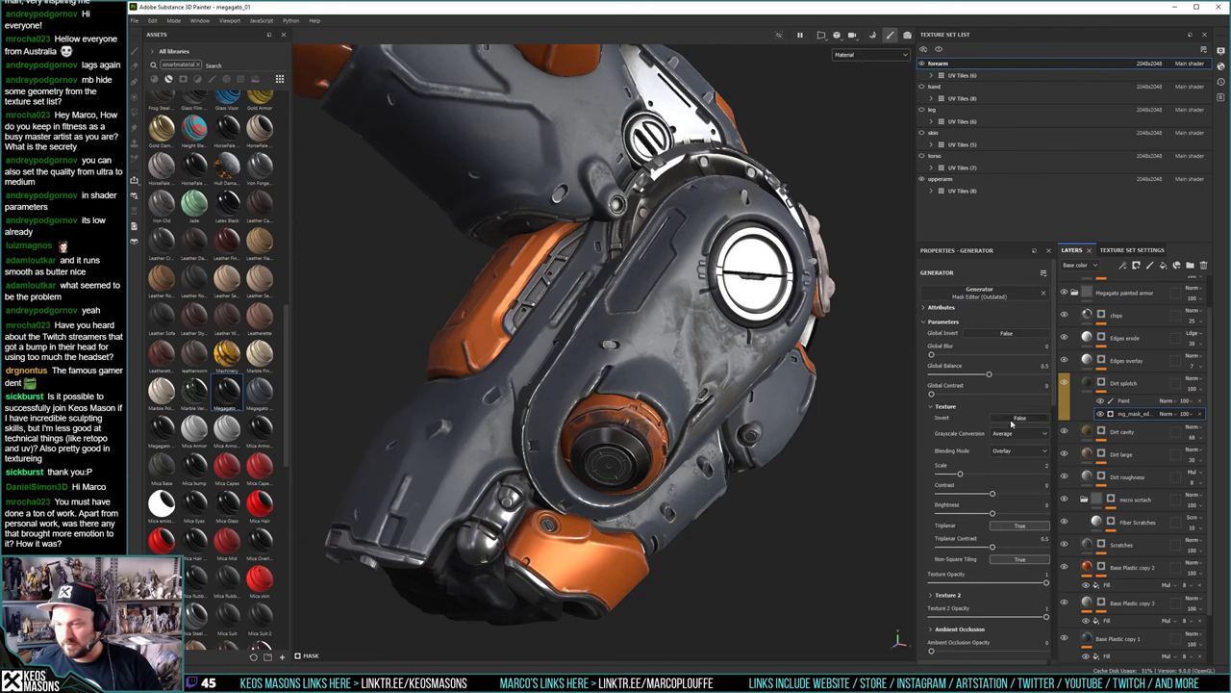
click(946, 408)
Randomize the seeds of the dust_unique and ratio_grunge_map_007 textures in the Dirt splotch mask generator, checking the forearm under different lighting
alt+drag(585, 336, 605, 340)
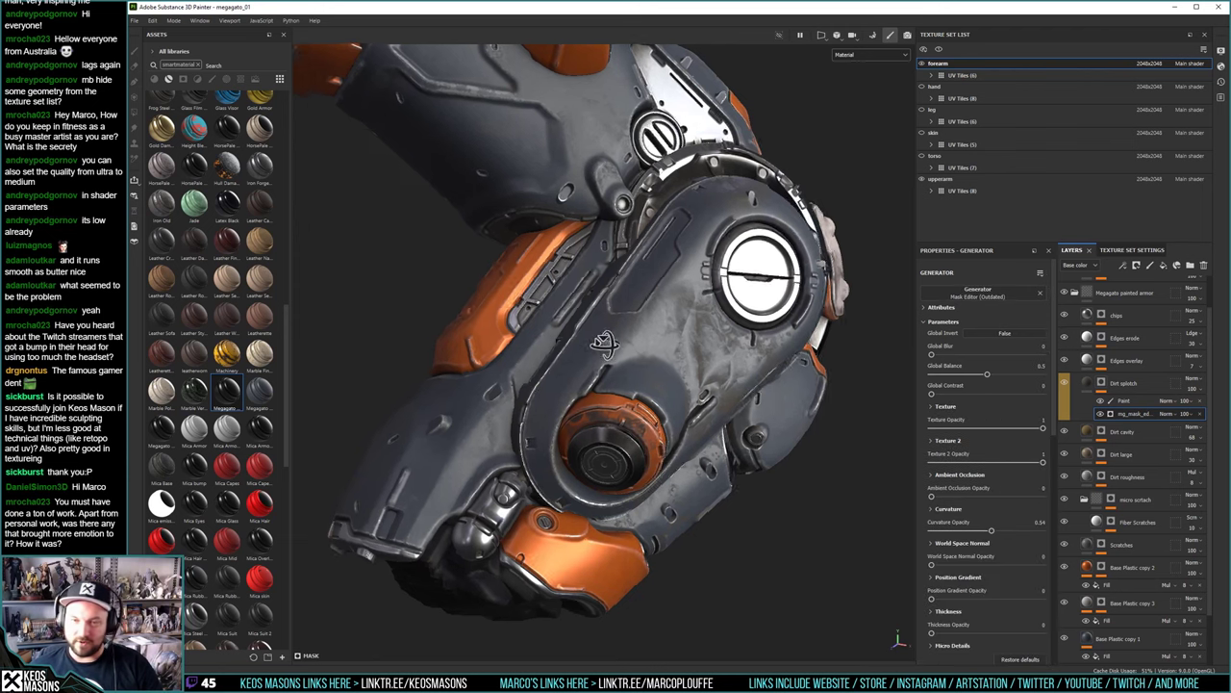
alt+middle_drag(604, 341, 693, 363)
alt+drag(693, 362, 777, 382)
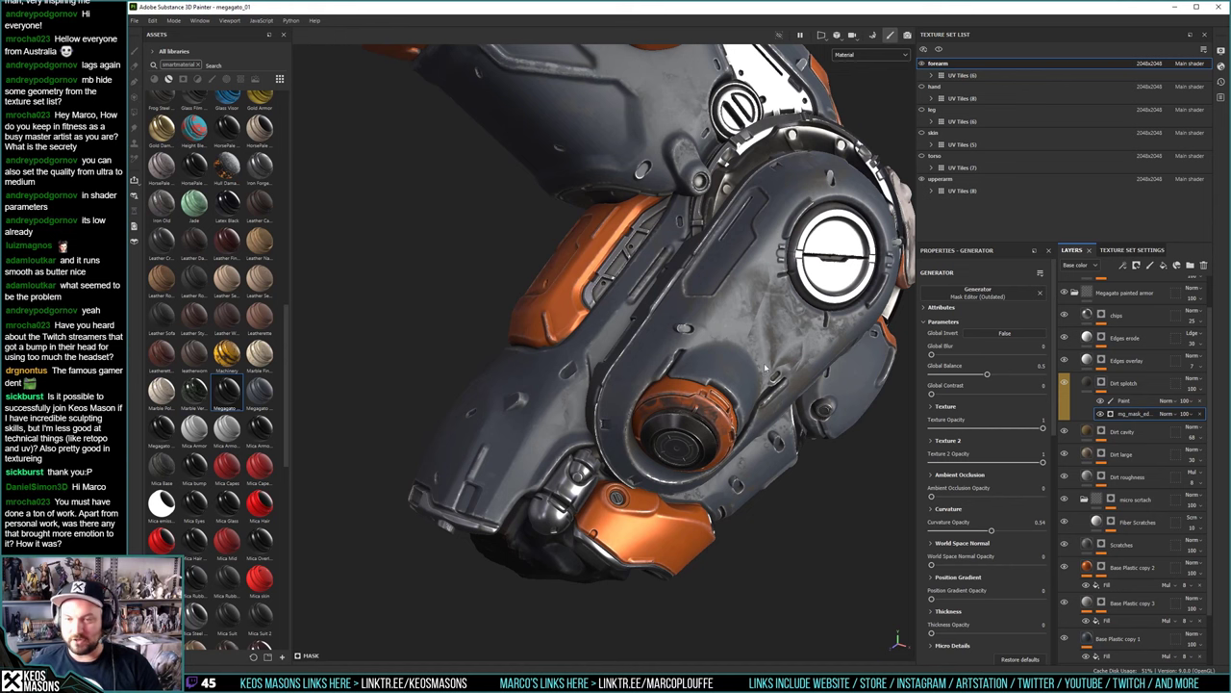
alt+middle_drag(670, 397, 697, 381)
alt+drag(697, 381, 569, 315)
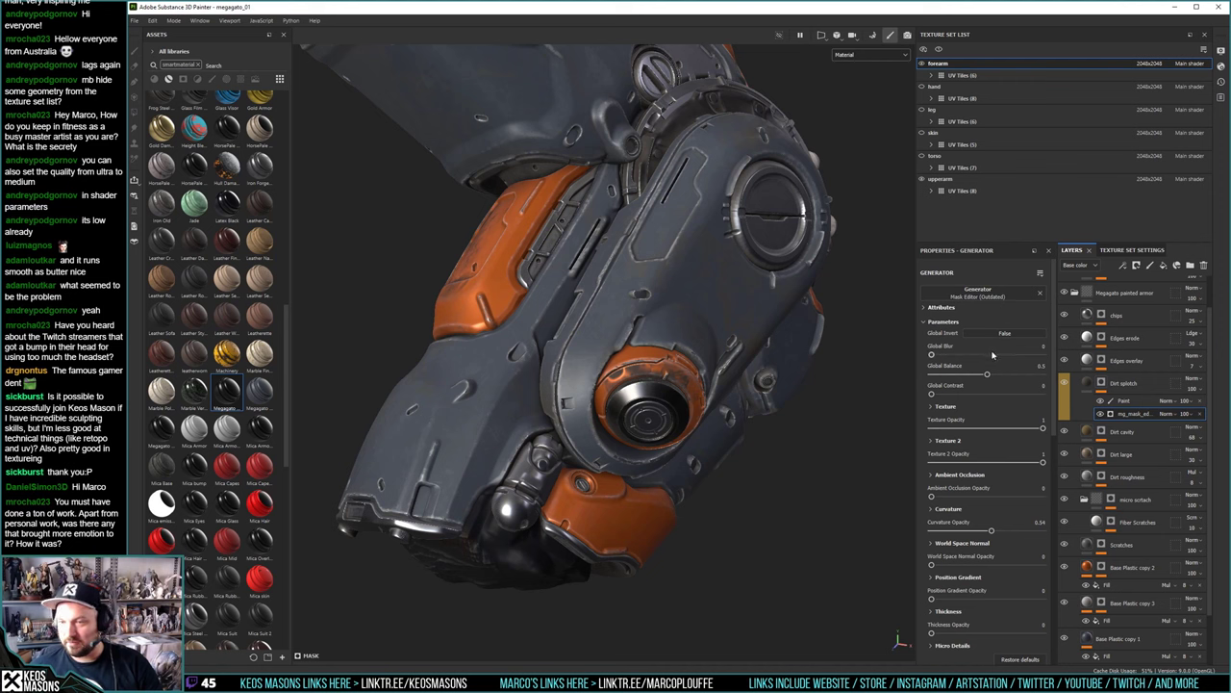
scroll(1046, 430, down, 5)
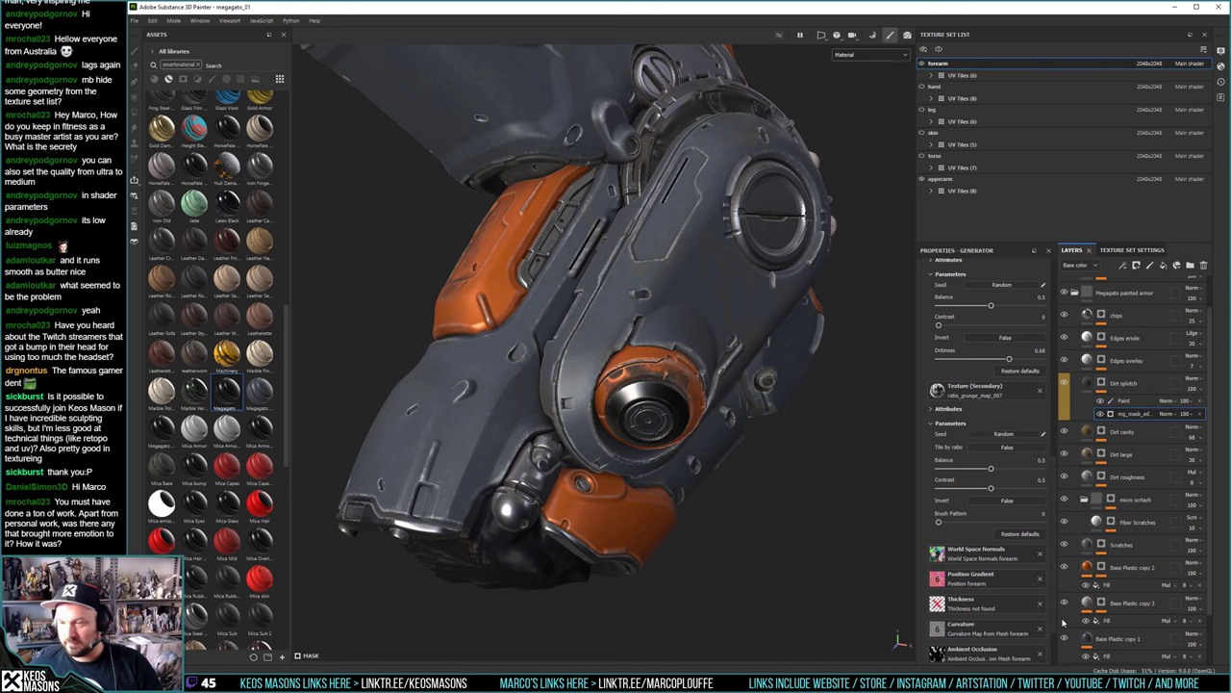
scroll(1004, 349, up, 2)
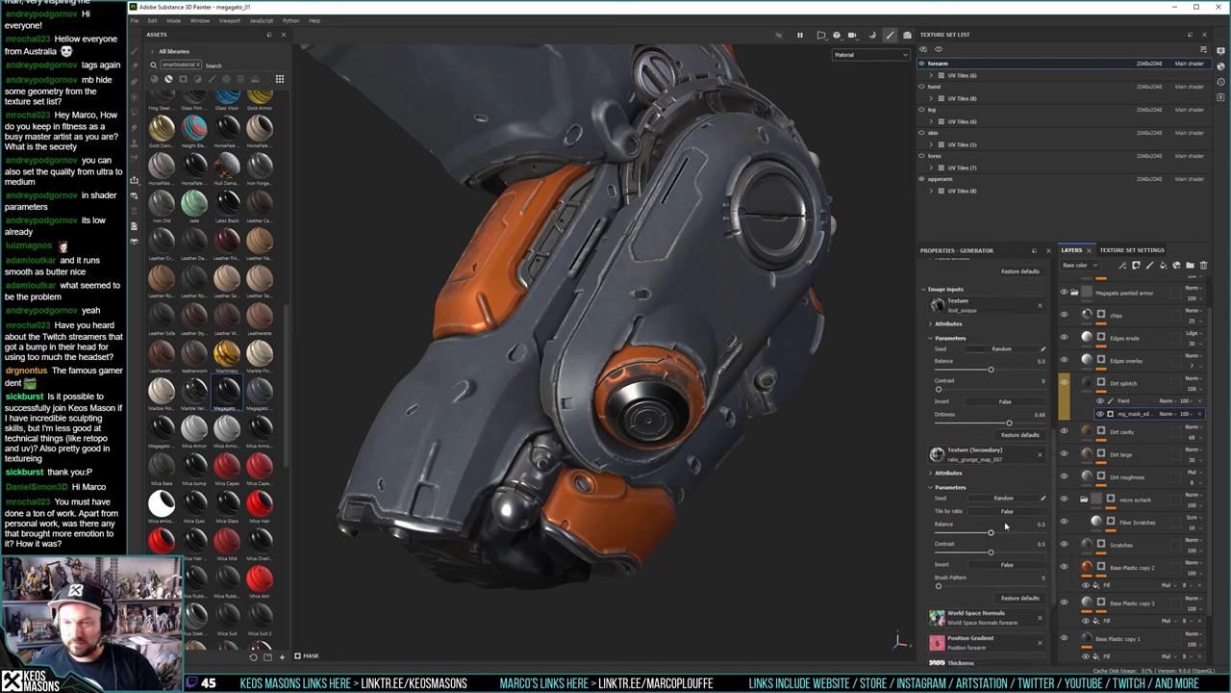
click(1003, 349)
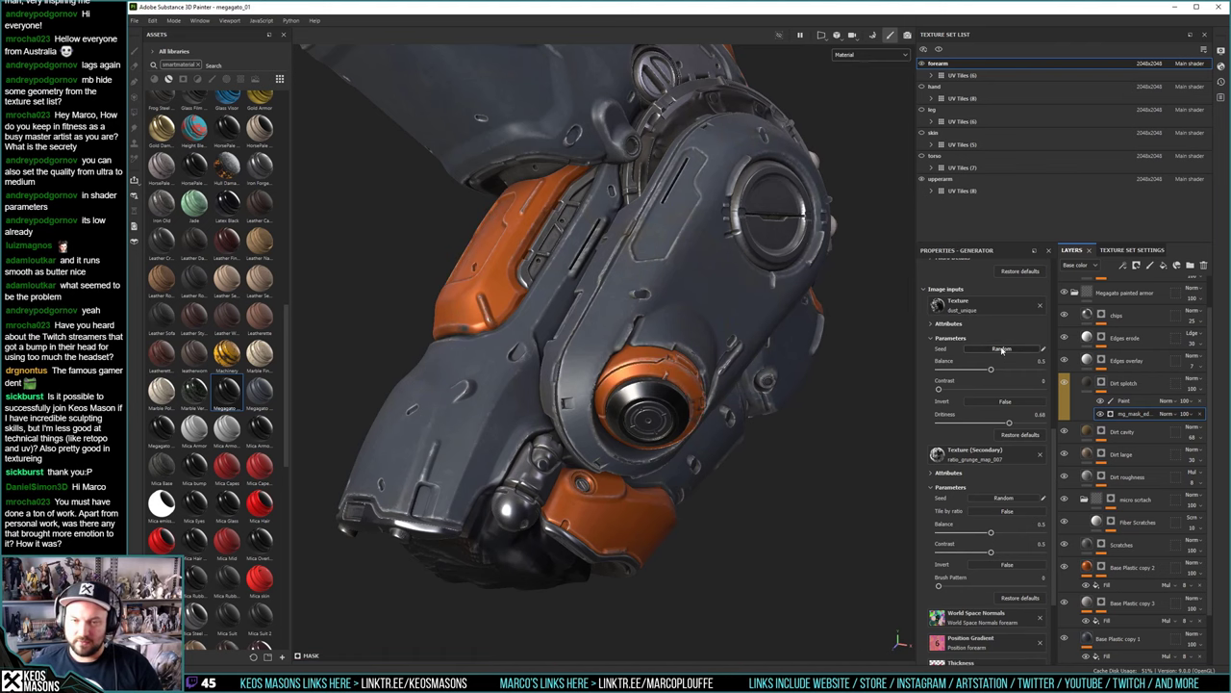
mouse_move(773, 377)
alt+mouse_down()
mouse_move(610, 468)
mouse_move(542, 404)
mouse_move(654, 437)
mouse_move(566, 381)
mouse_move(890, 300)
mouse_move(770, 375)
alt+mouse_up()
shift+right_drag(762, 382, 753, 365)
alt+drag(754, 365, 817, 385)
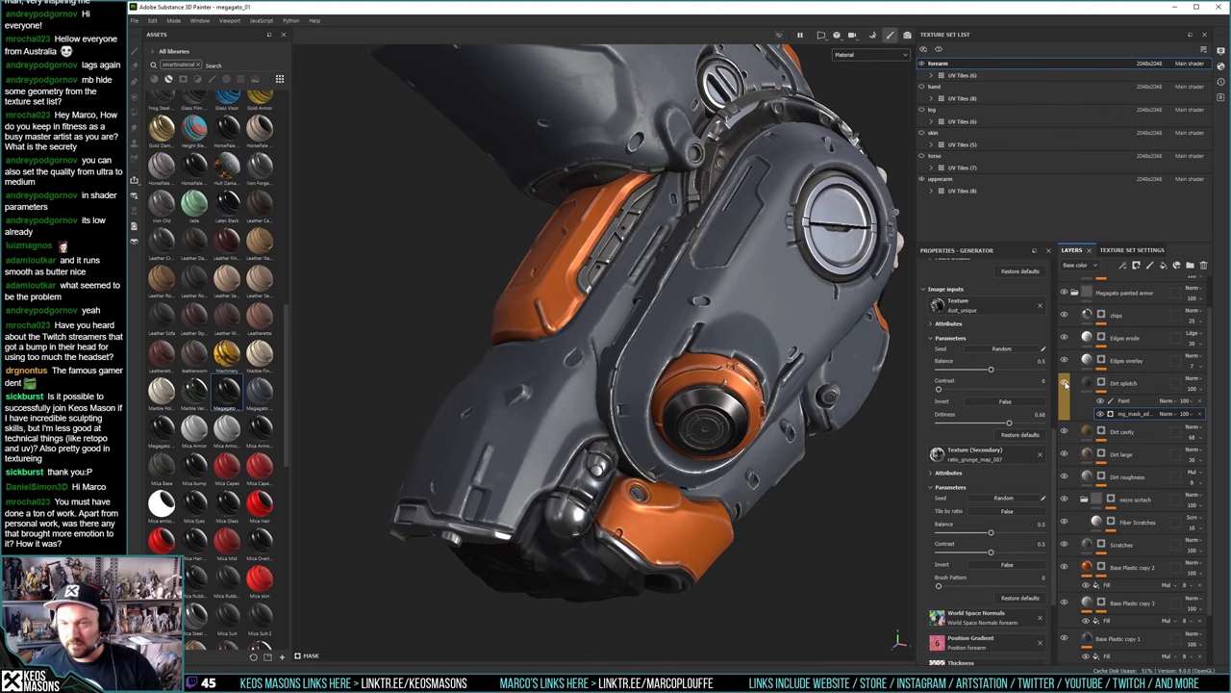
alt+drag(797, 408, 813, 412)
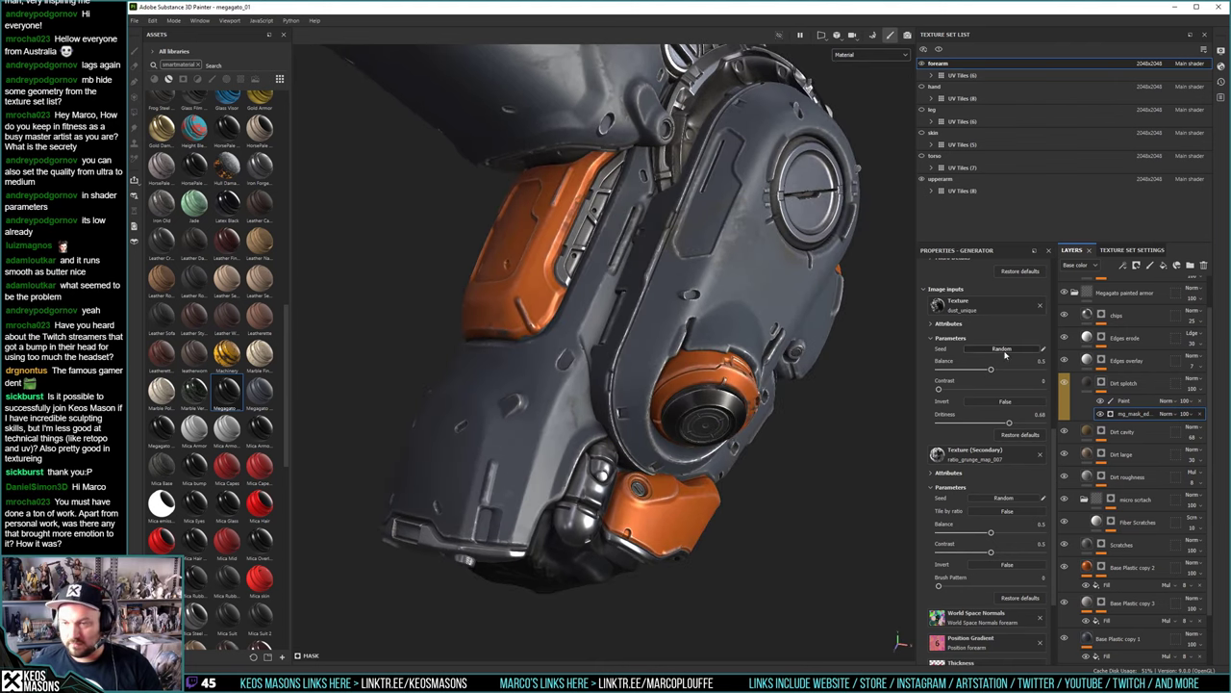
click(1004, 498)
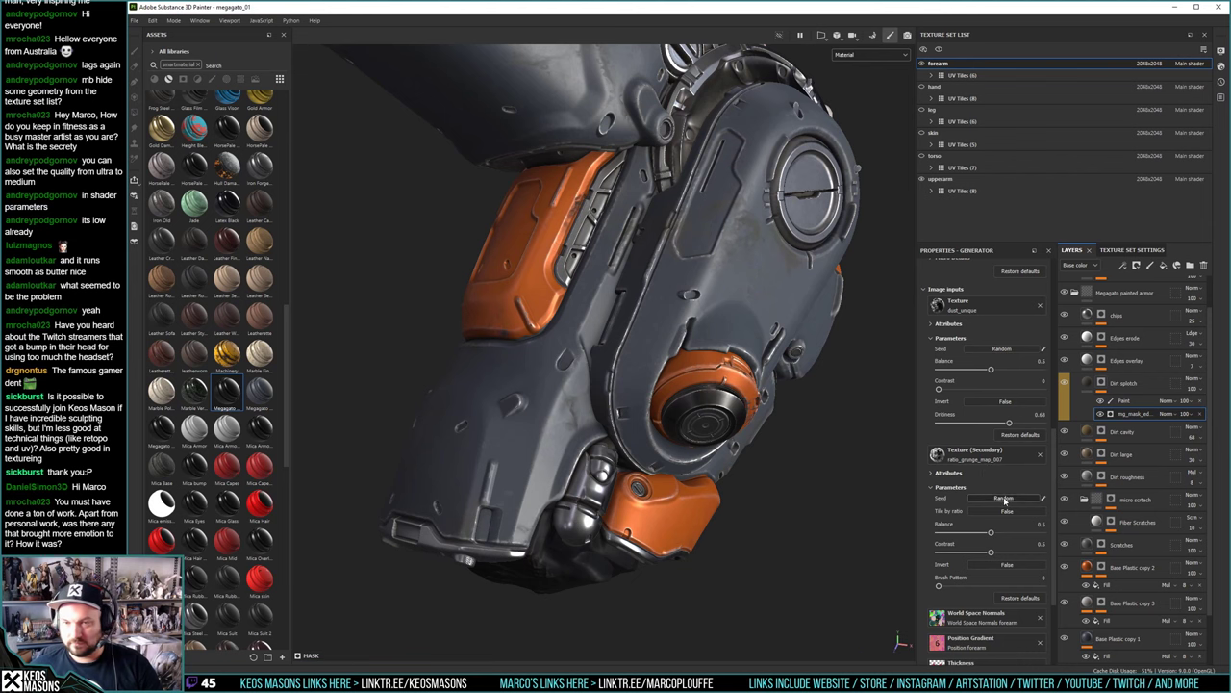
alt+drag(818, 414, 815, 399)
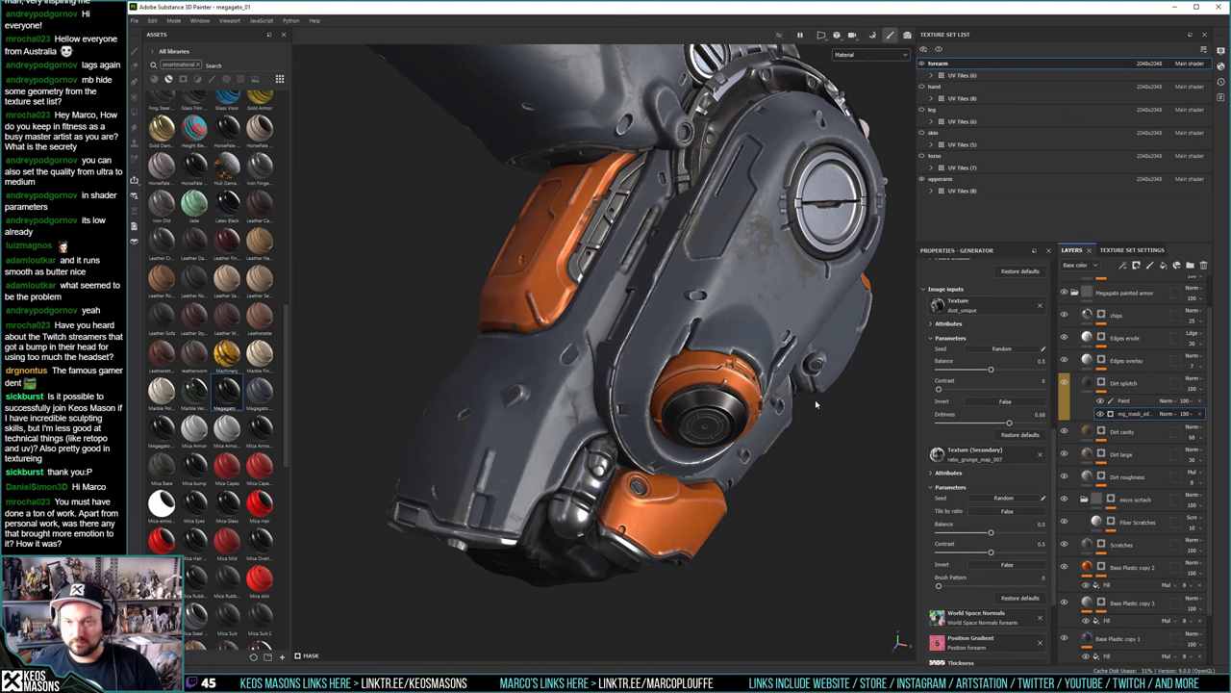
Cycle through further random seeds for the dust_unique texture, judging each splotch pattern on the forearm from several angles
click(1002, 349)
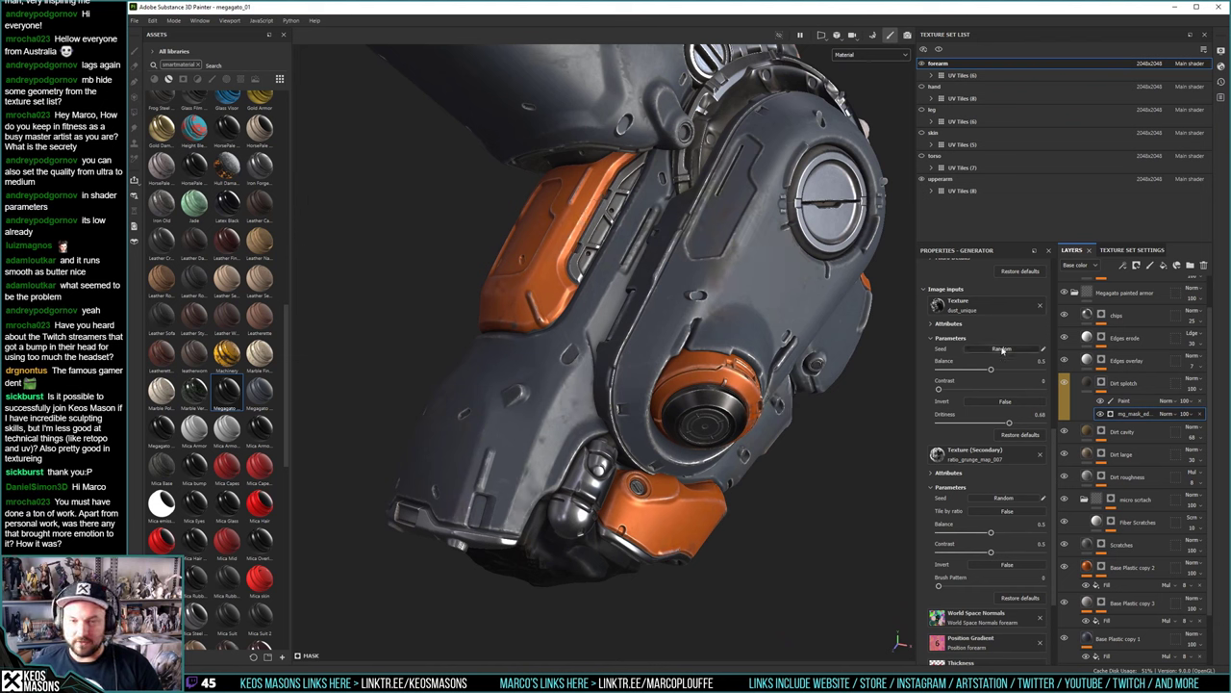
mouse_move(601, 339)
alt+mouse_down()
mouse_move(721, 327)
mouse_move(605, 343)
alt+mouse_up()
shift+right_drag(587, 350, 633, 352)
alt+drag(632, 351, 678, 393)
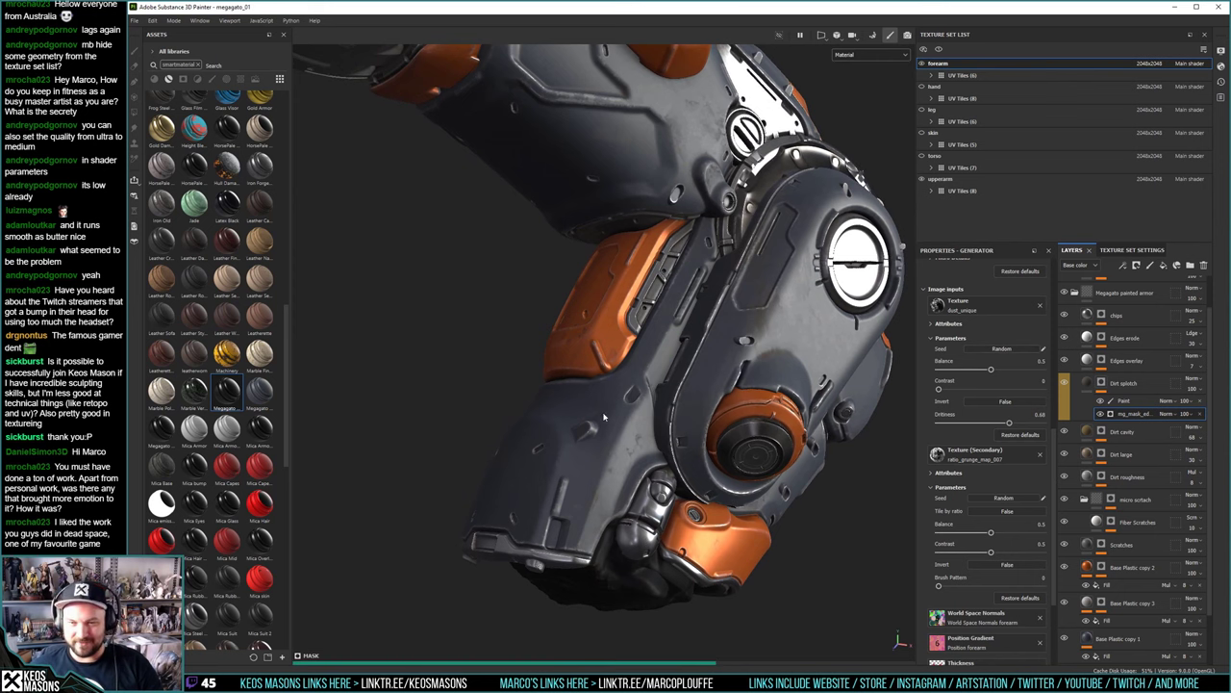
click(1014, 352)
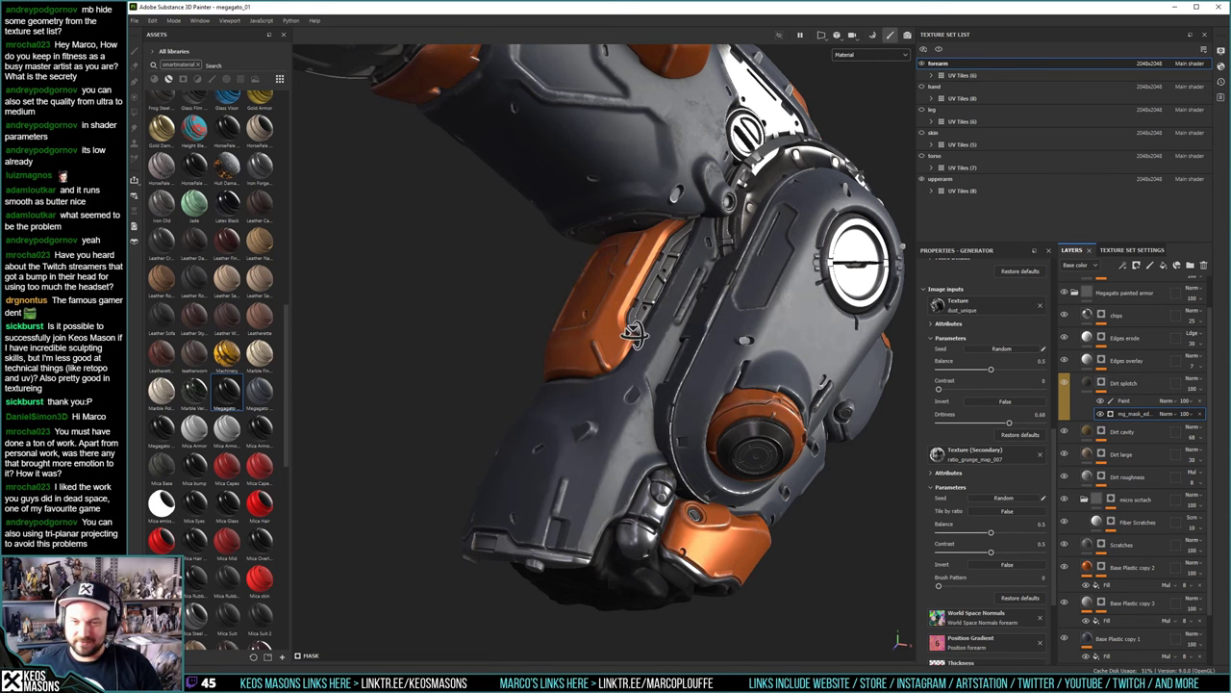
alt+drag(635, 336, 698, 327)
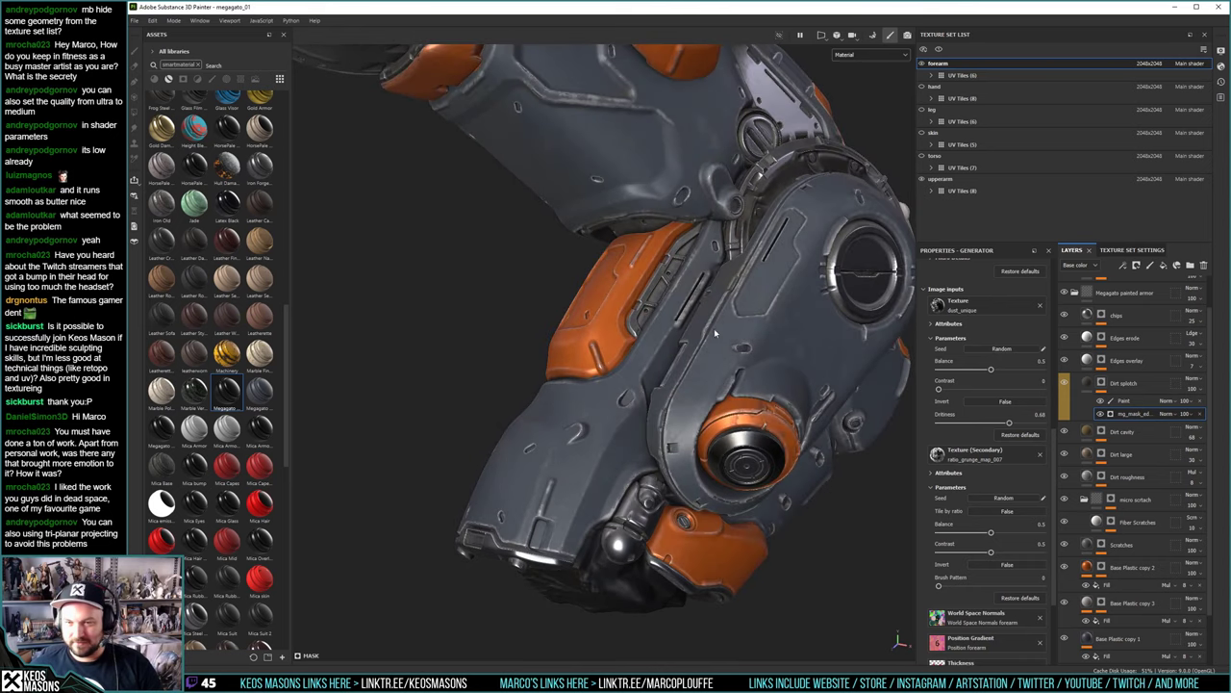
click(1015, 352)
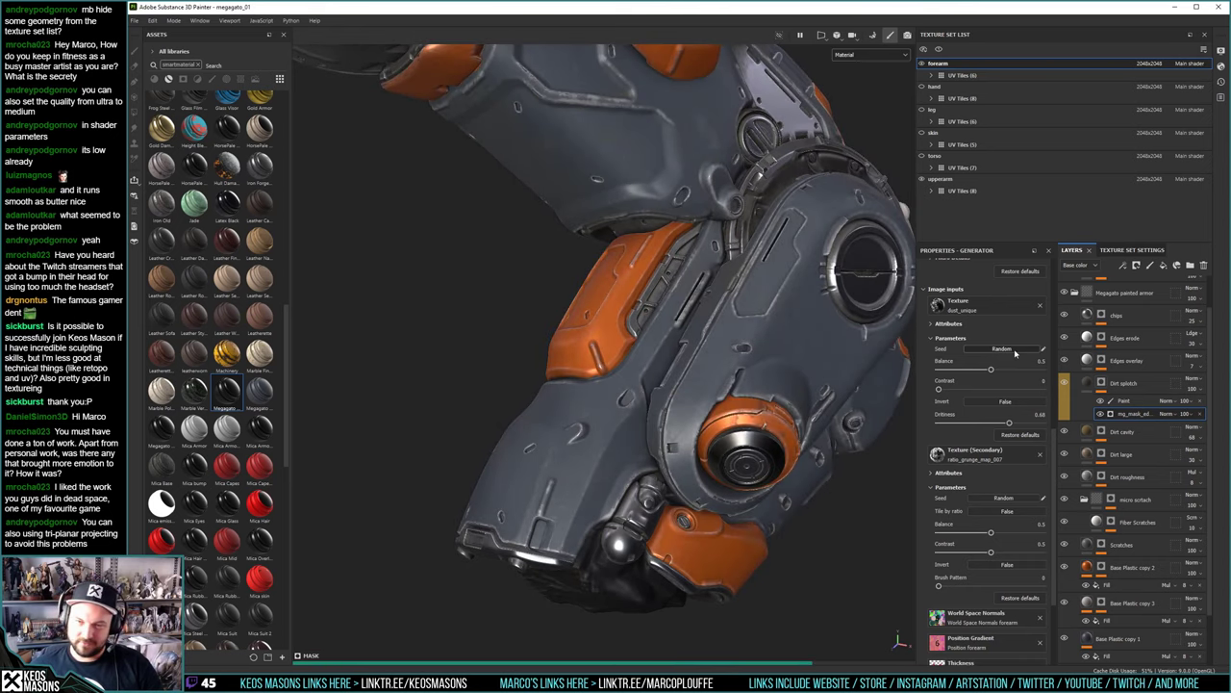
alt+drag(810, 369, 712, 371)
shift+right_drag(712, 371, 683, 360)
alt+drag(680, 358, 725, 363)
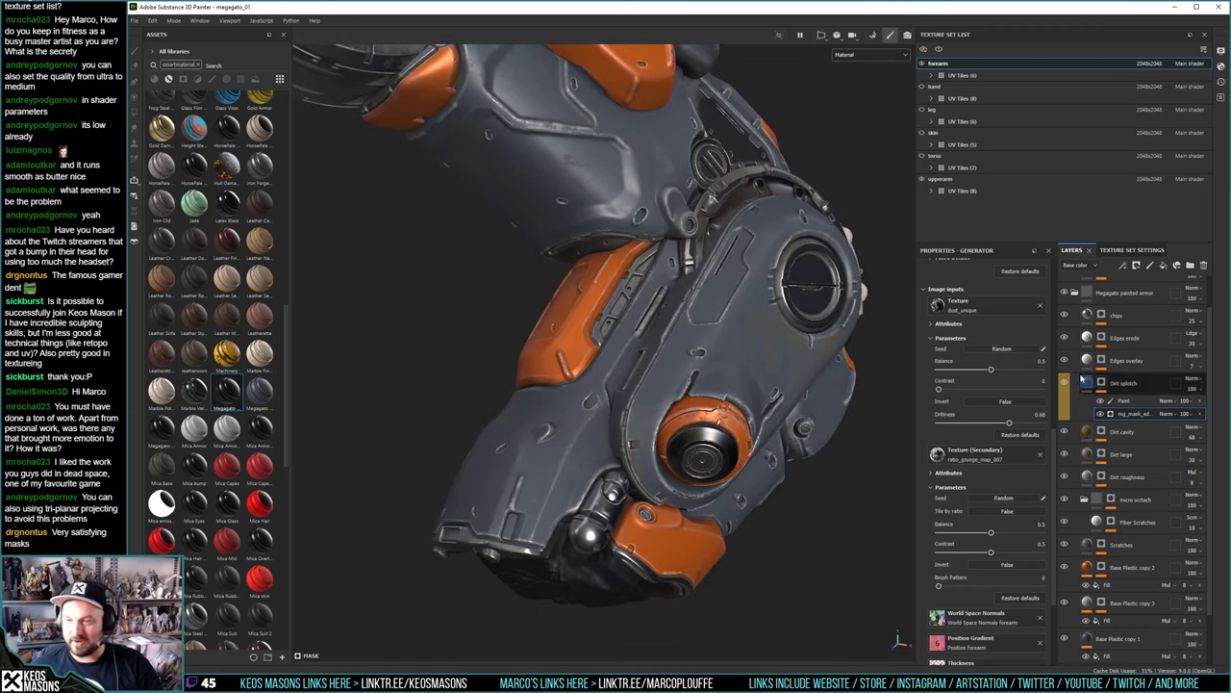
click(998, 352)
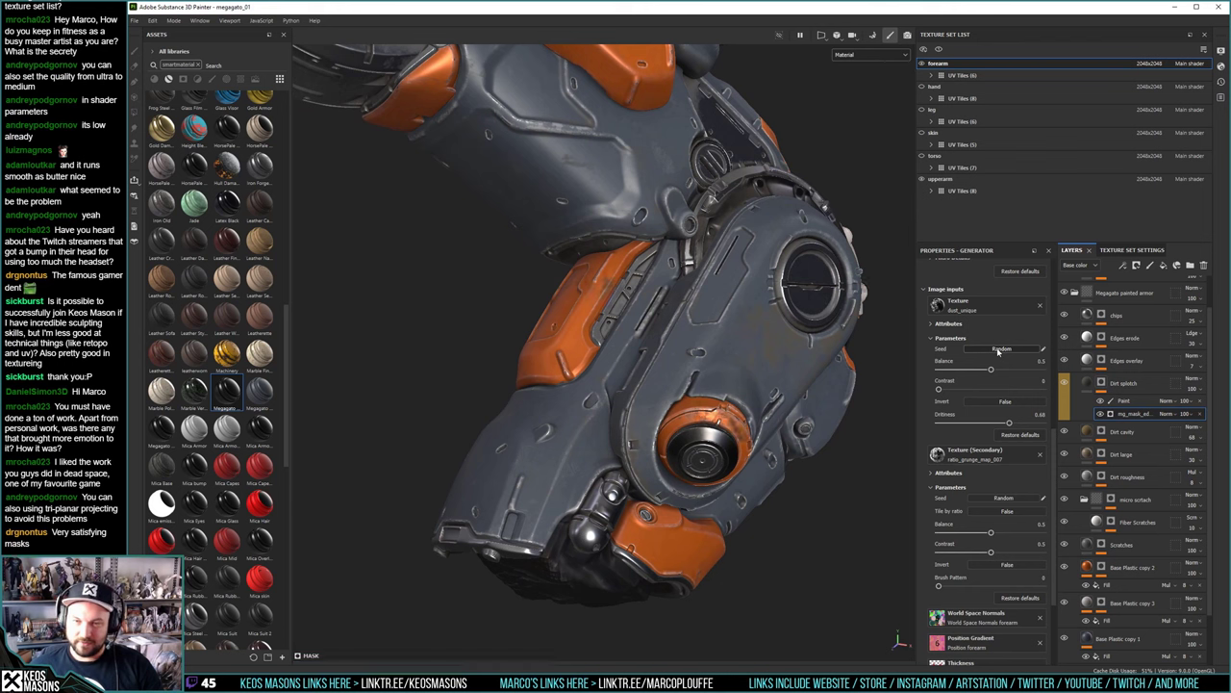
click(1001, 350)
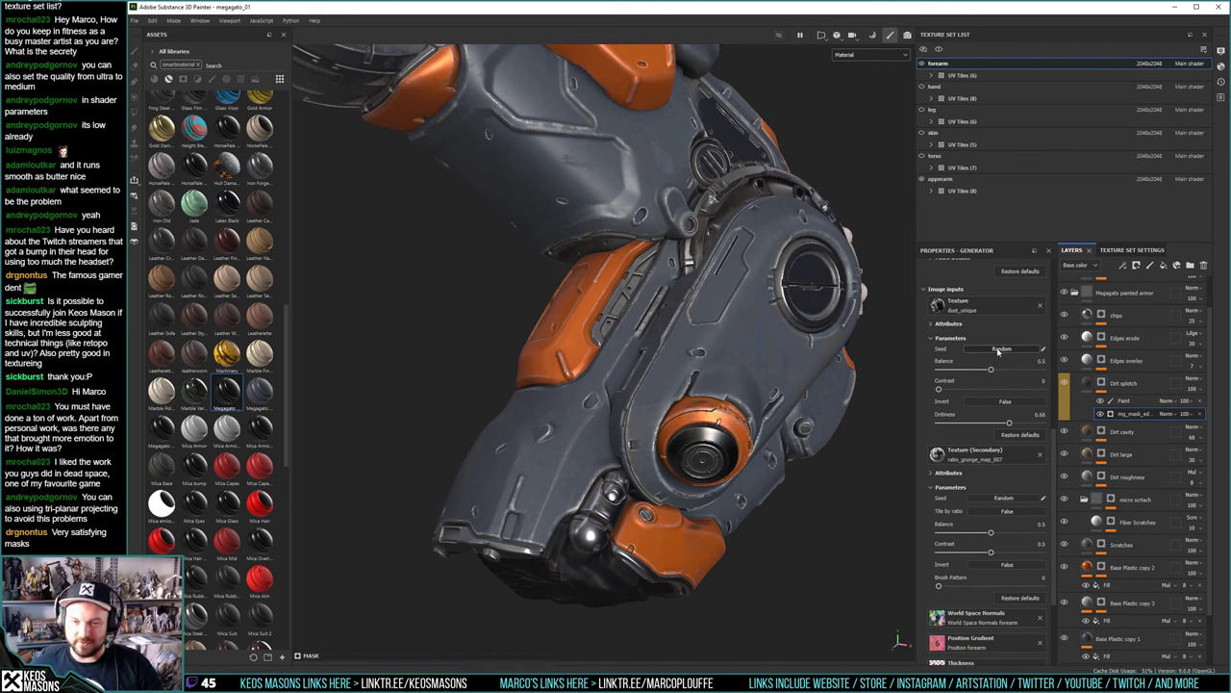
alt+drag(698, 348, 819, 323)
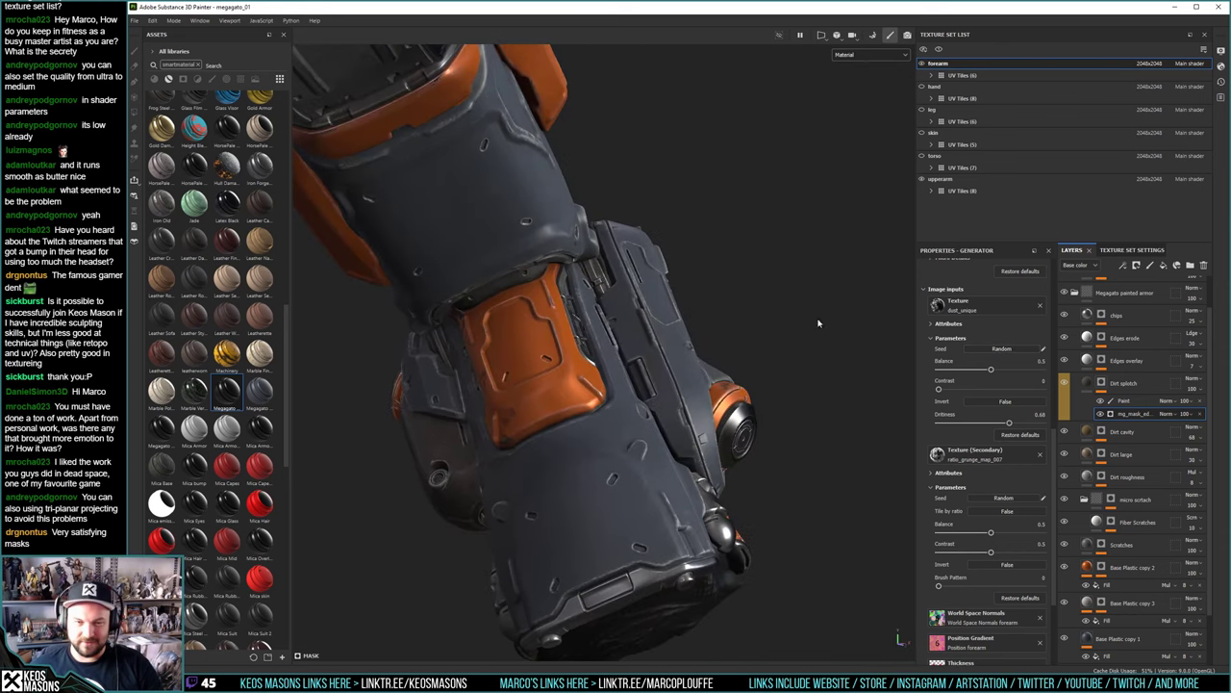
shift+right_drag(670, 365, 701, 353)
alt+drag(702, 353, 720, 379)
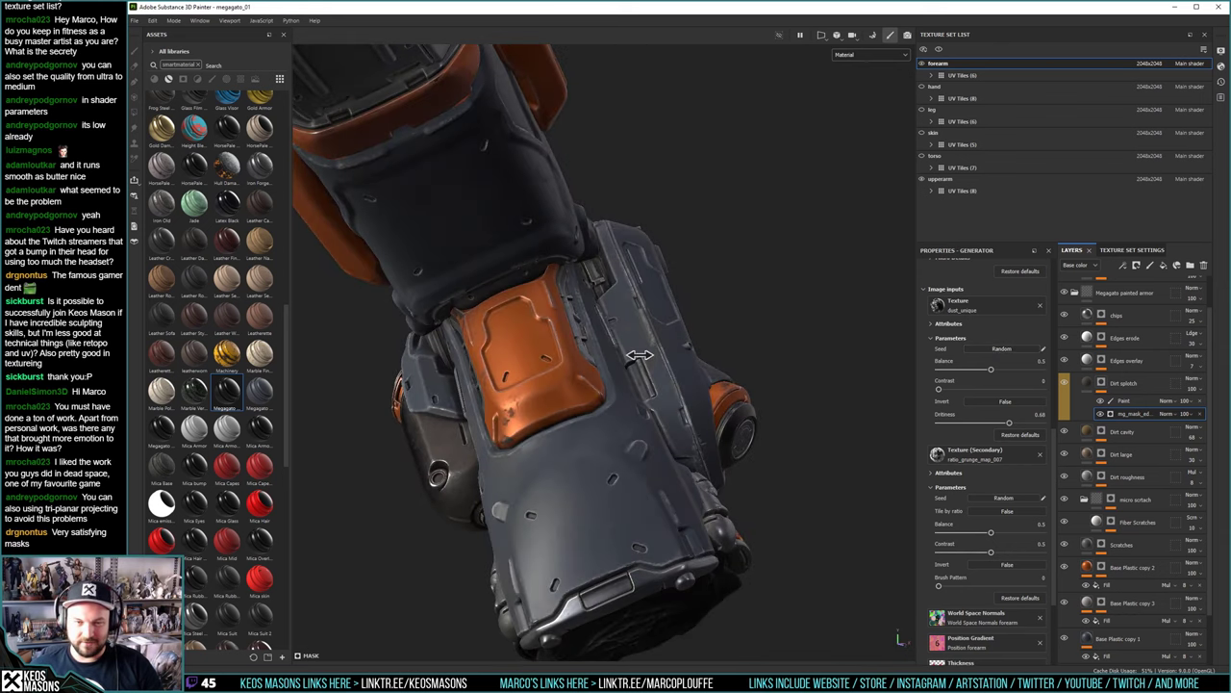
alt+drag(541, 380, 747, 389)
shift+right_drag(748, 389, 718, 381)
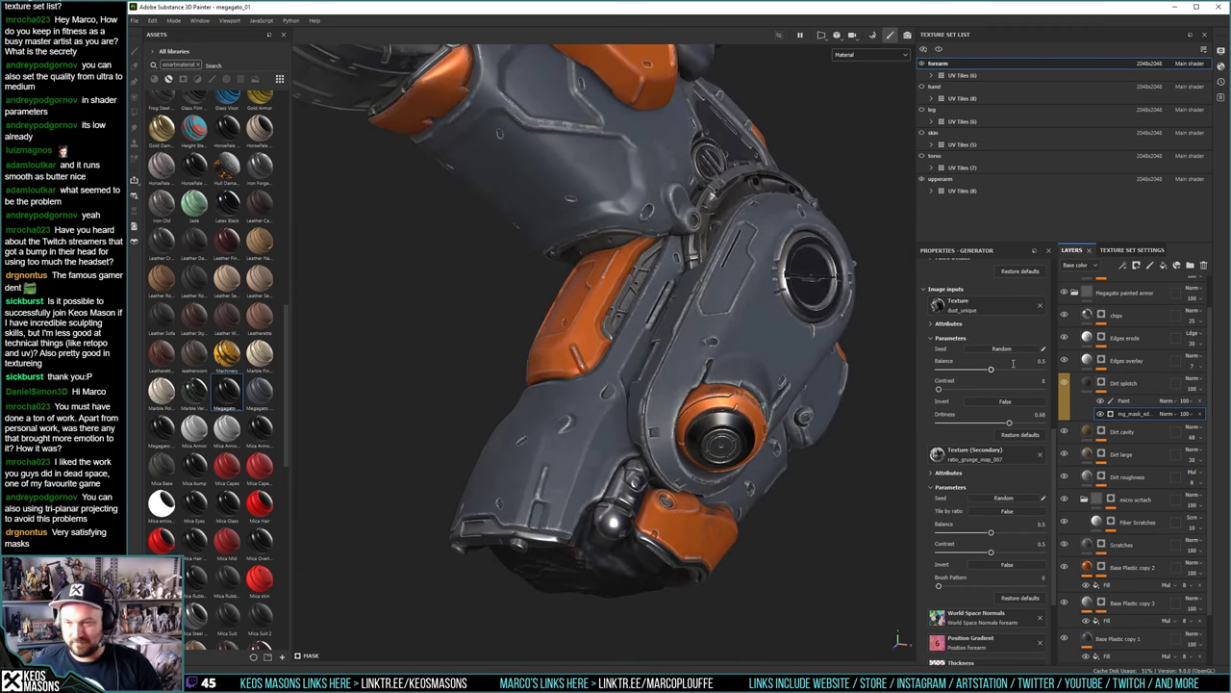
click(1008, 349)
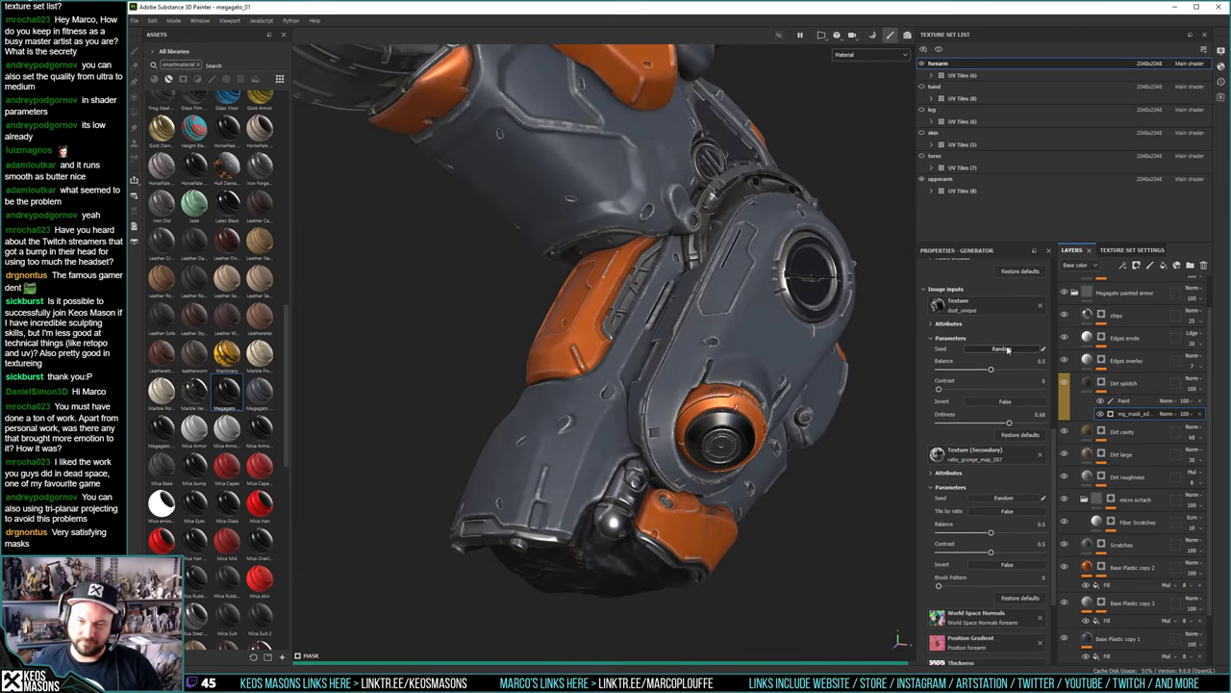
click(1008, 350)
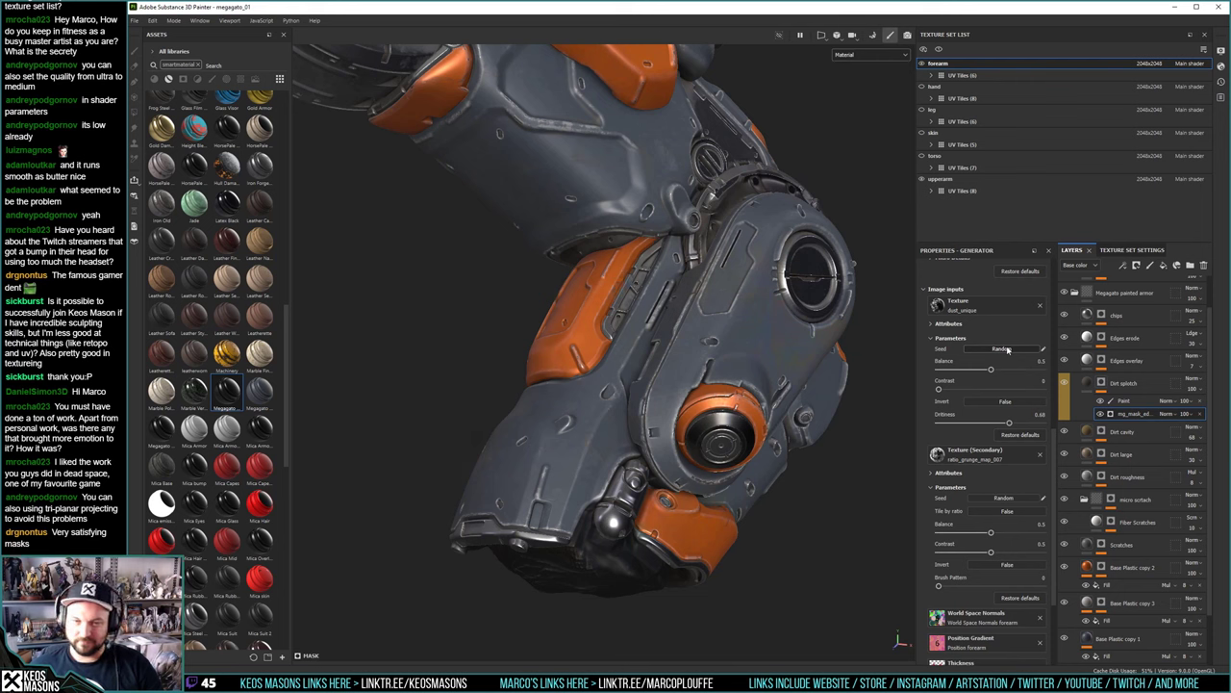
click(1007, 349)
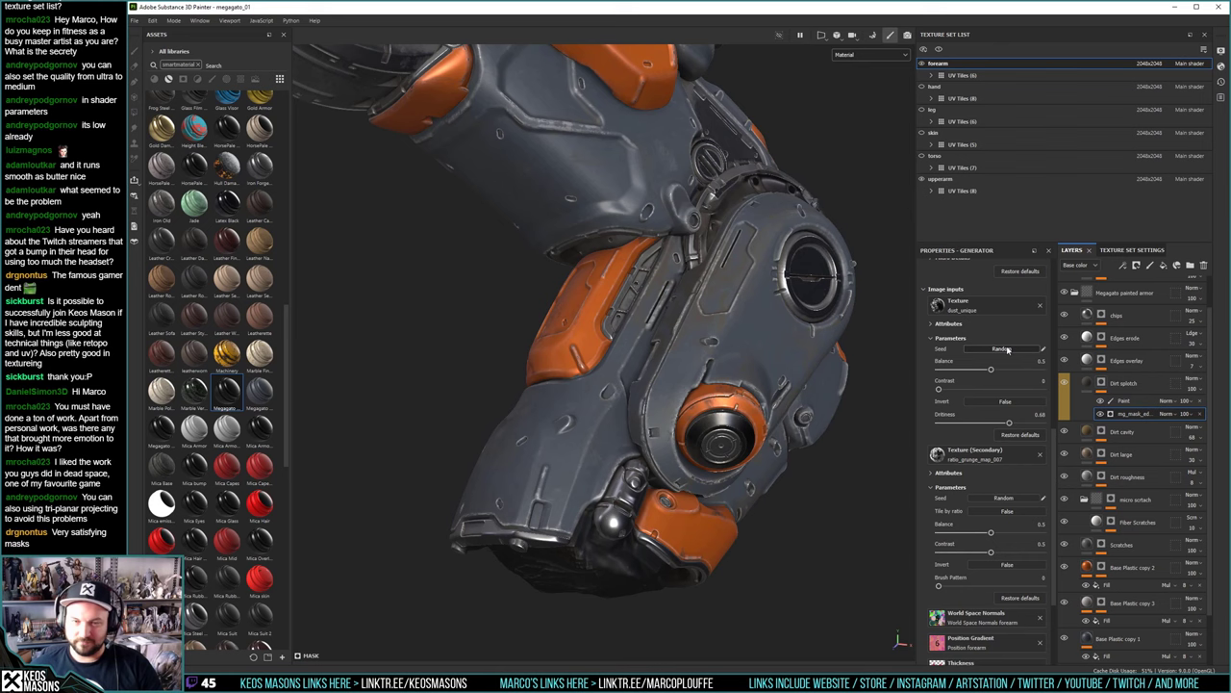
Inspect the dirt splotches on the outer, under and inner sides of the forearm while rotating the environment lighting
alt+drag(807, 342, 695, 421)
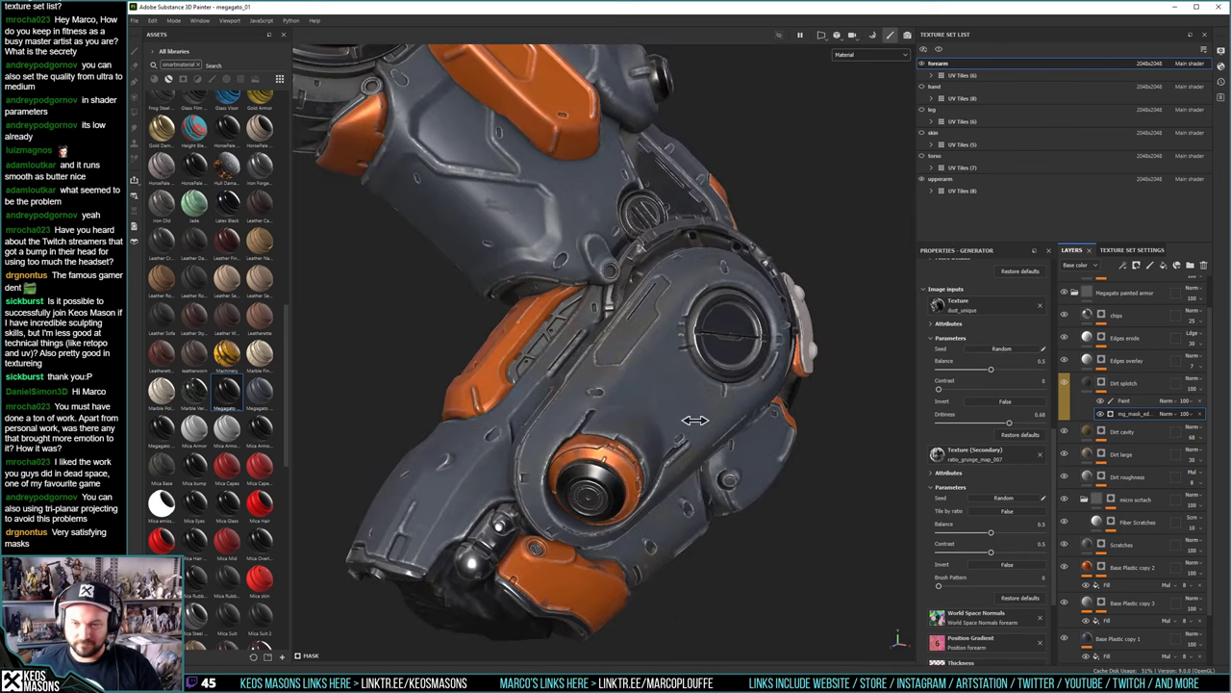
shift+right_drag(695, 421, 710, 416)
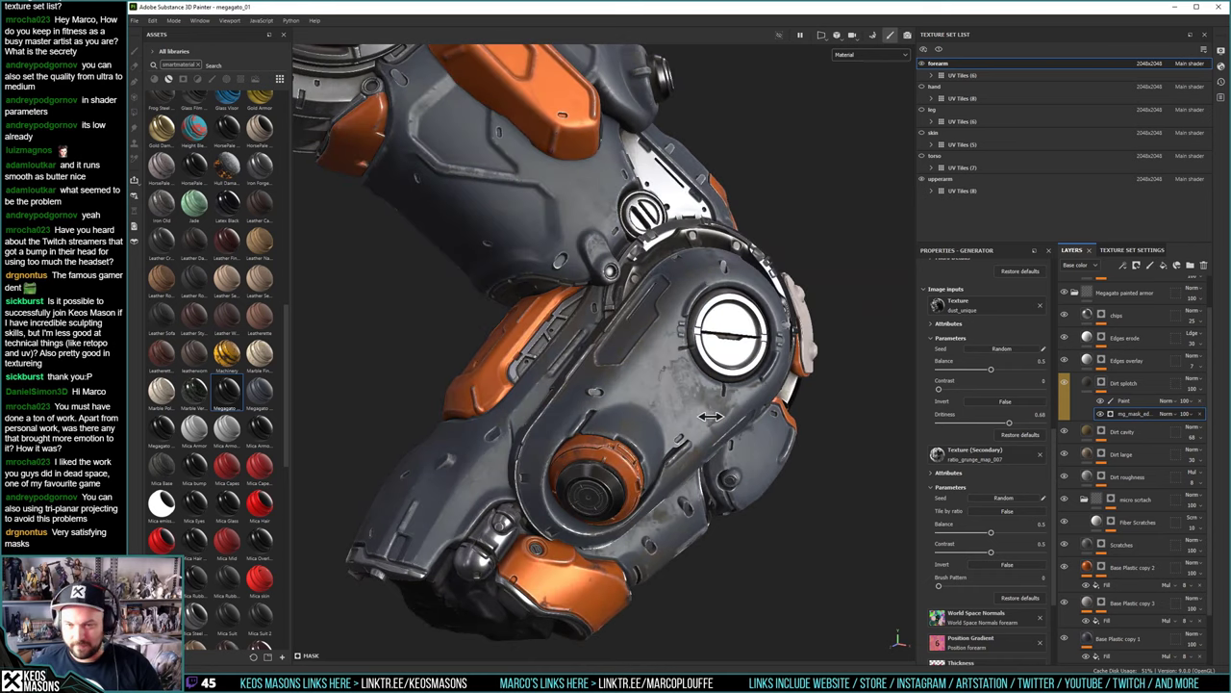
alt+middle_drag(680, 417, 669, 354)
alt+drag(670, 354, 548, 396)
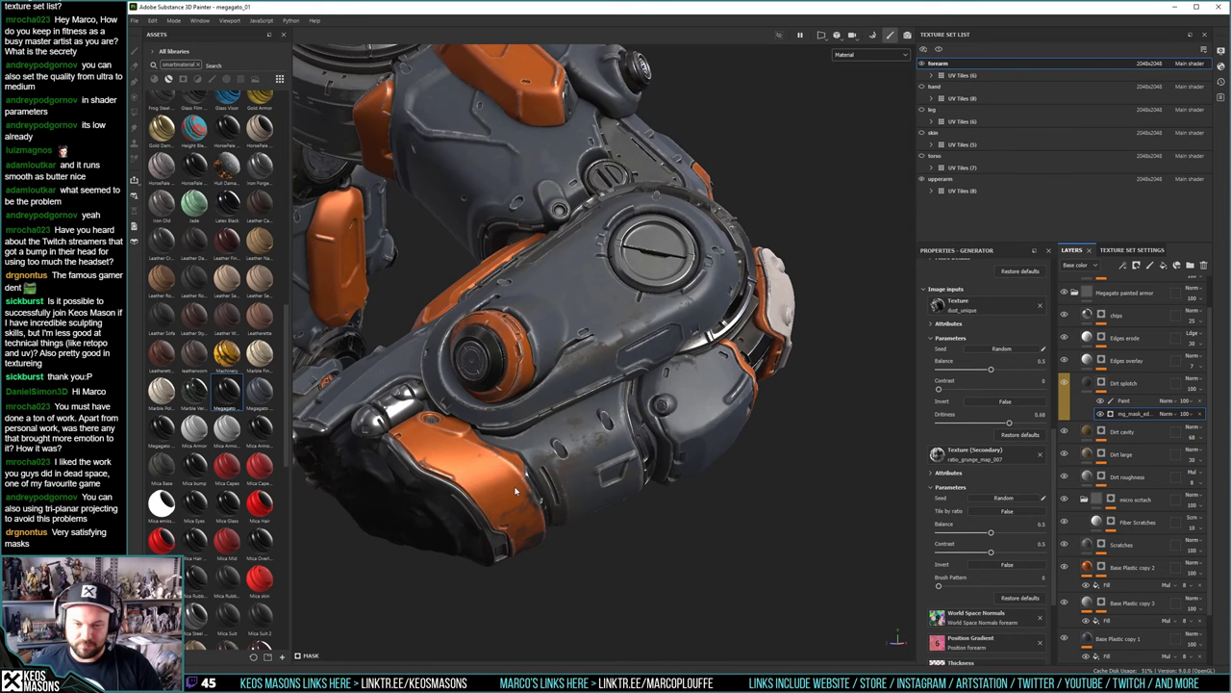
alt+drag(516, 491, 633, 463)
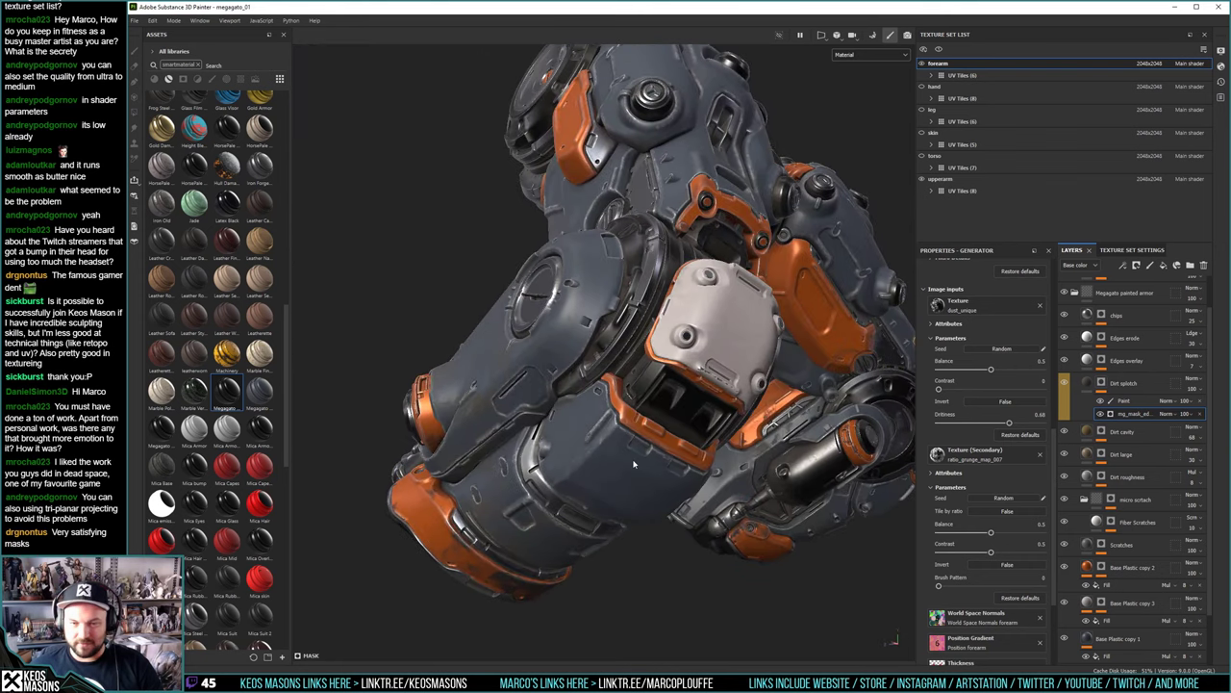
shift+right_drag(633, 463, 678, 488)
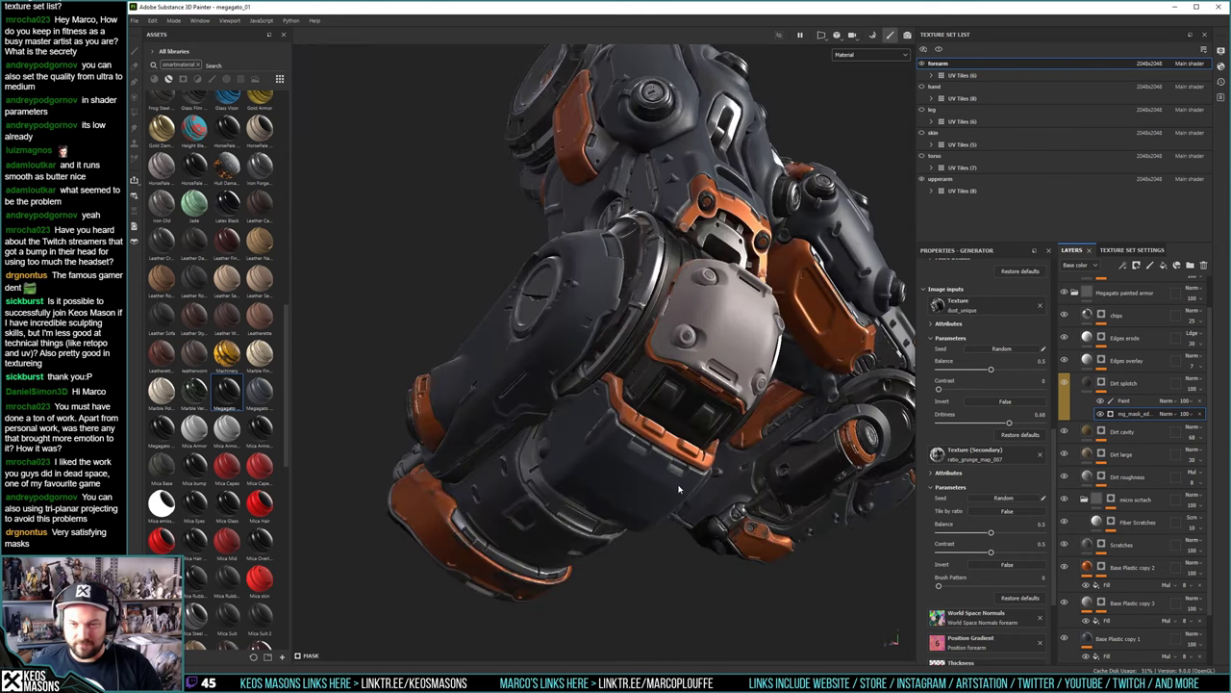
alt+drag(678, 489, 756, 435)
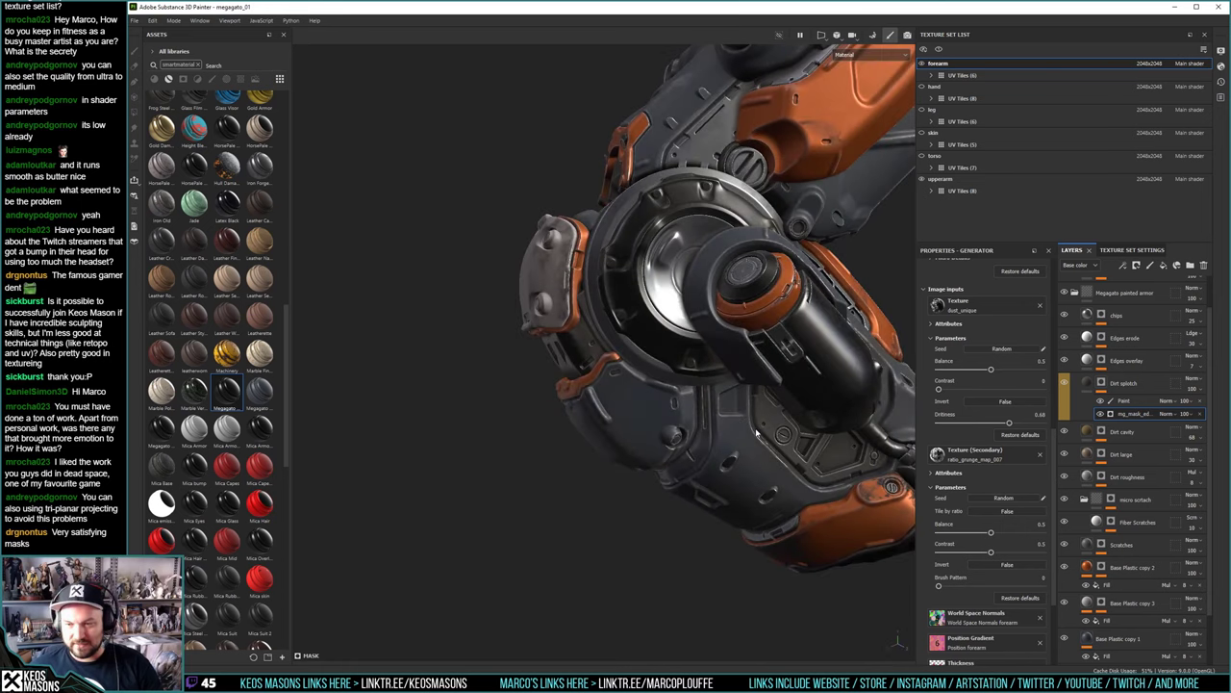
mouse_move(756, 434)
alt+mouse_down()
mouse_move(638, 403)
mouse_move(749, 419)
alt+mouse_up()
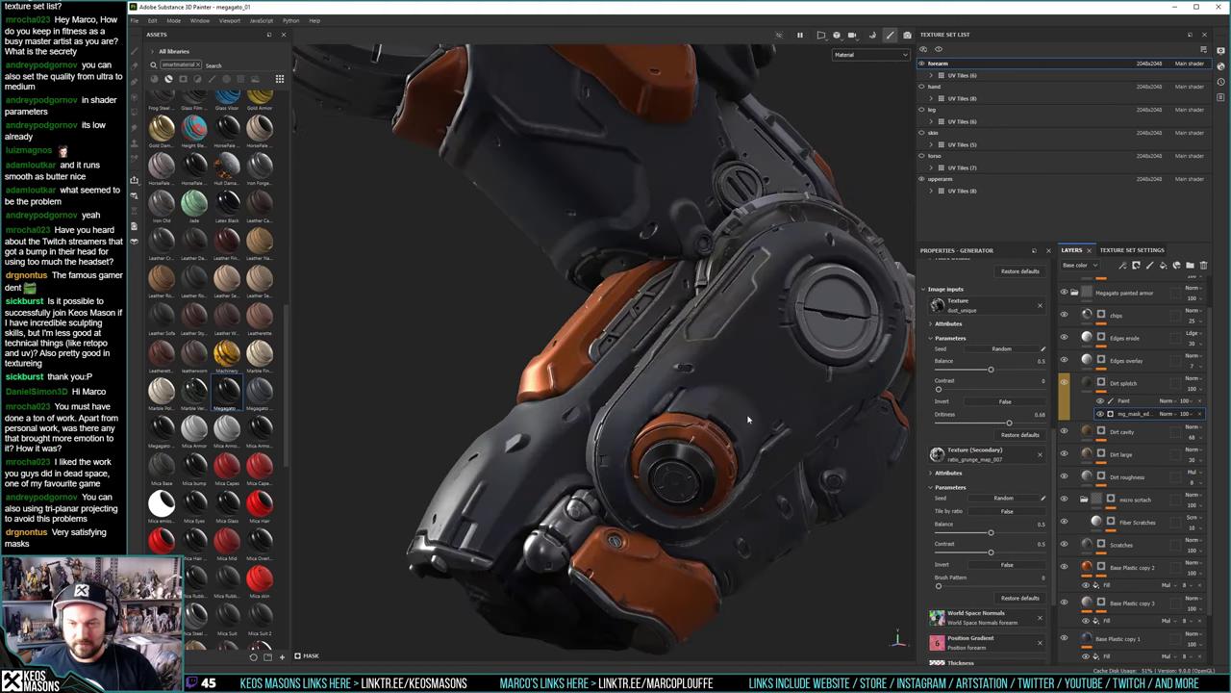
Pick a Charcoal brush from the library for the Dirt splotch mask's Paint effect, sized about 7.63 with lazy mouse enabled
alt+drag(749, 419, 784, 362)
key(1)
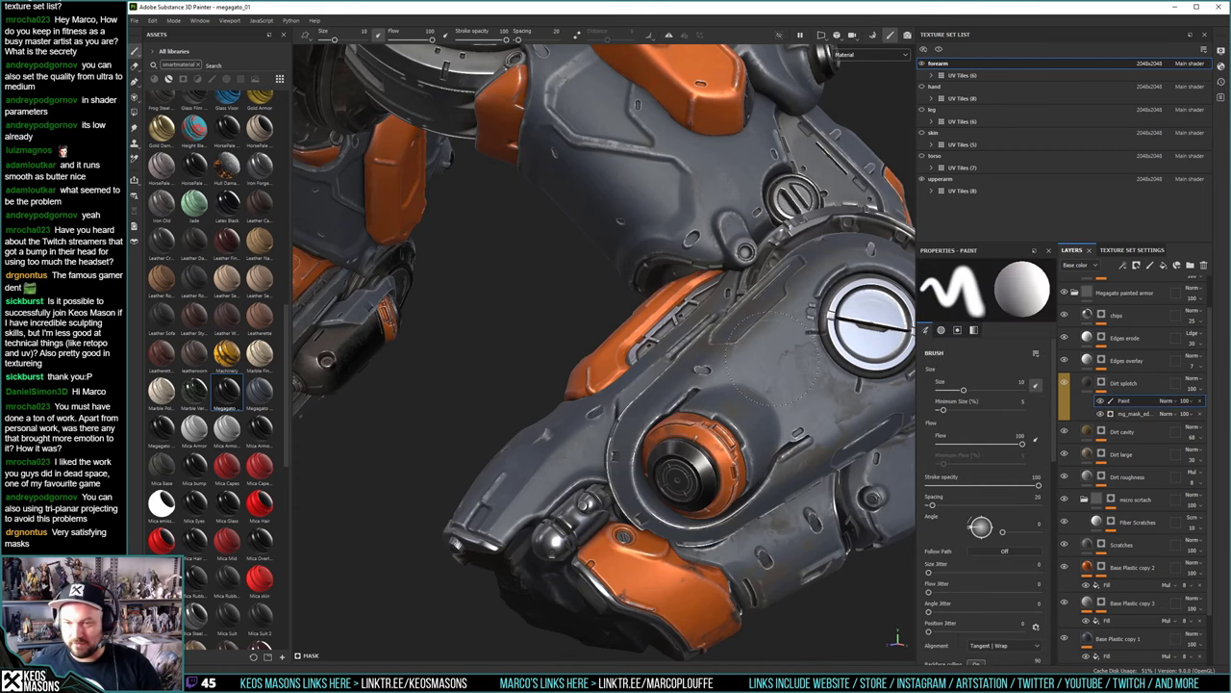
scroll(974, 490, down, 8)
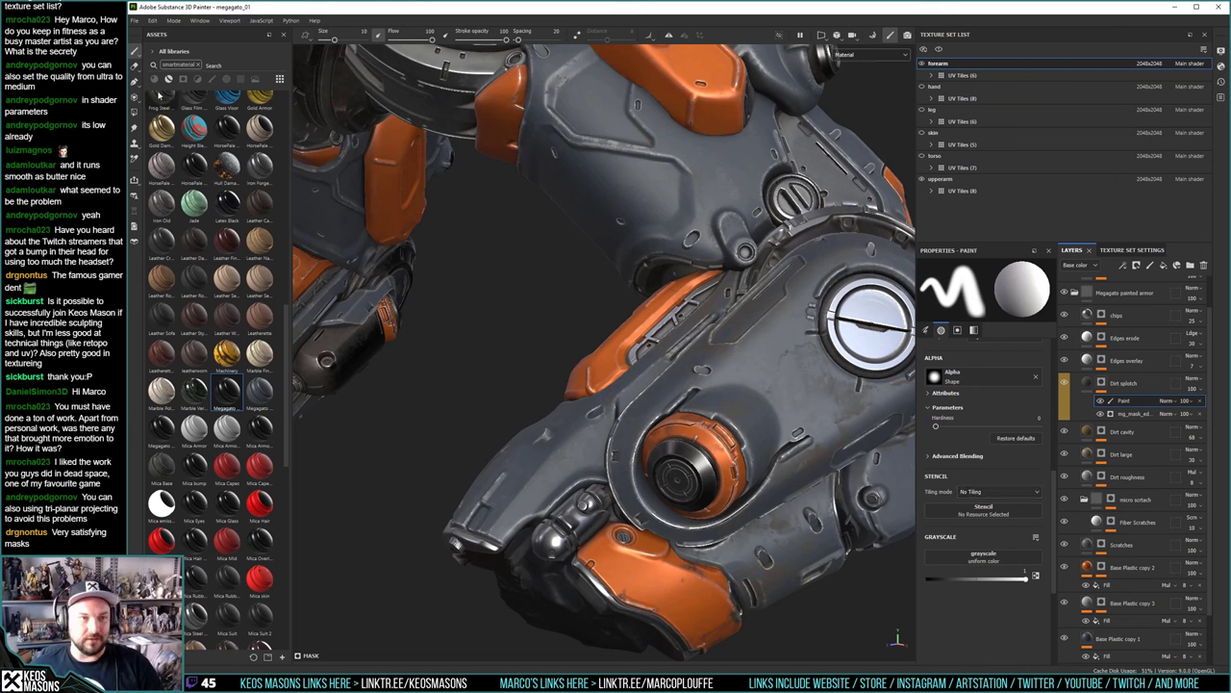
click(183, 80)
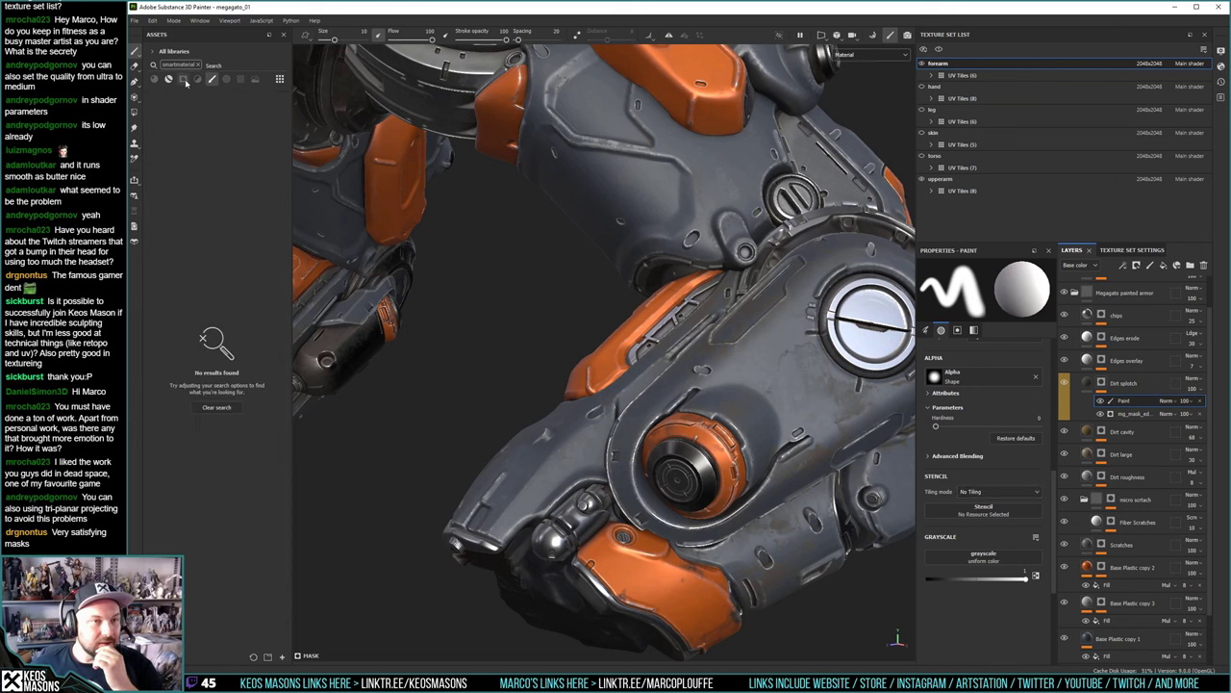
click(184, 79)
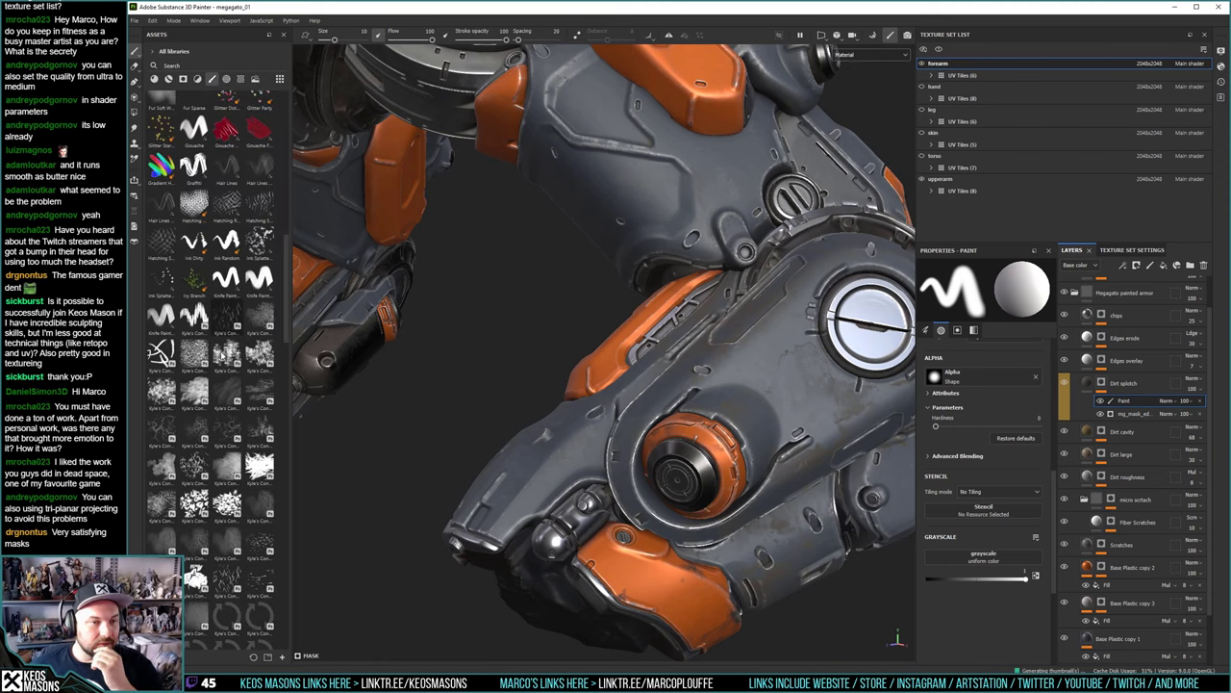
scroll(231, 314, up, 5)
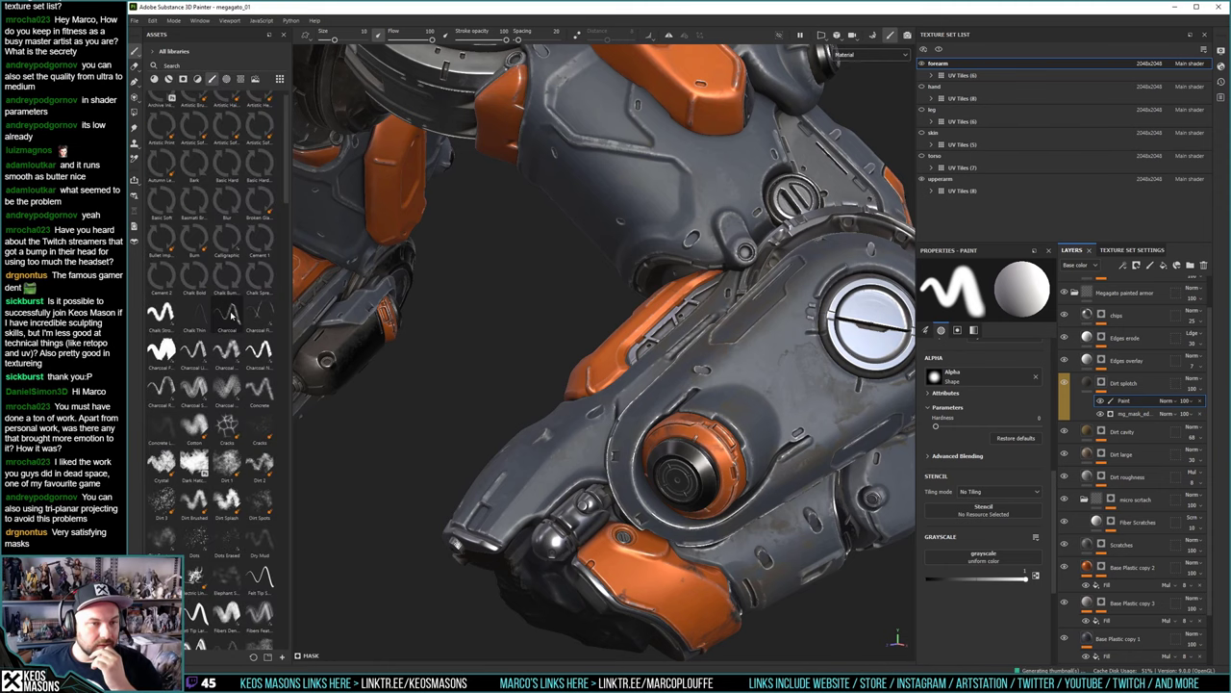
click(226, 352)
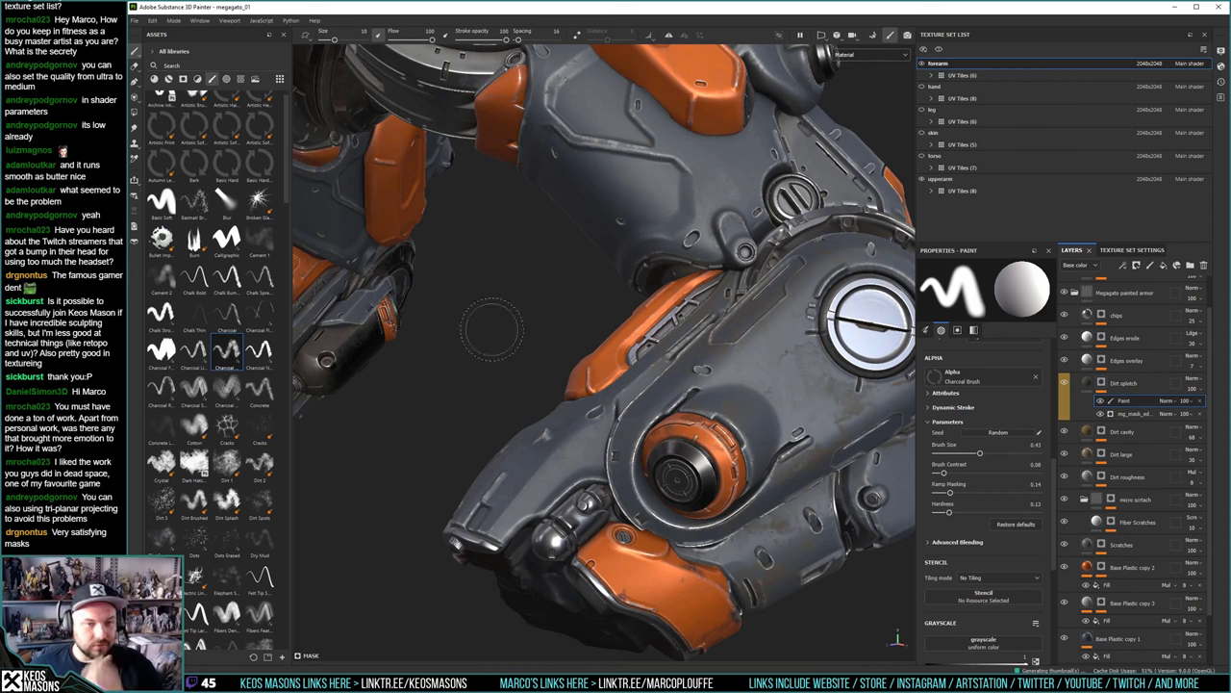
ctrl+right_drag(798, 368, 787, 378)
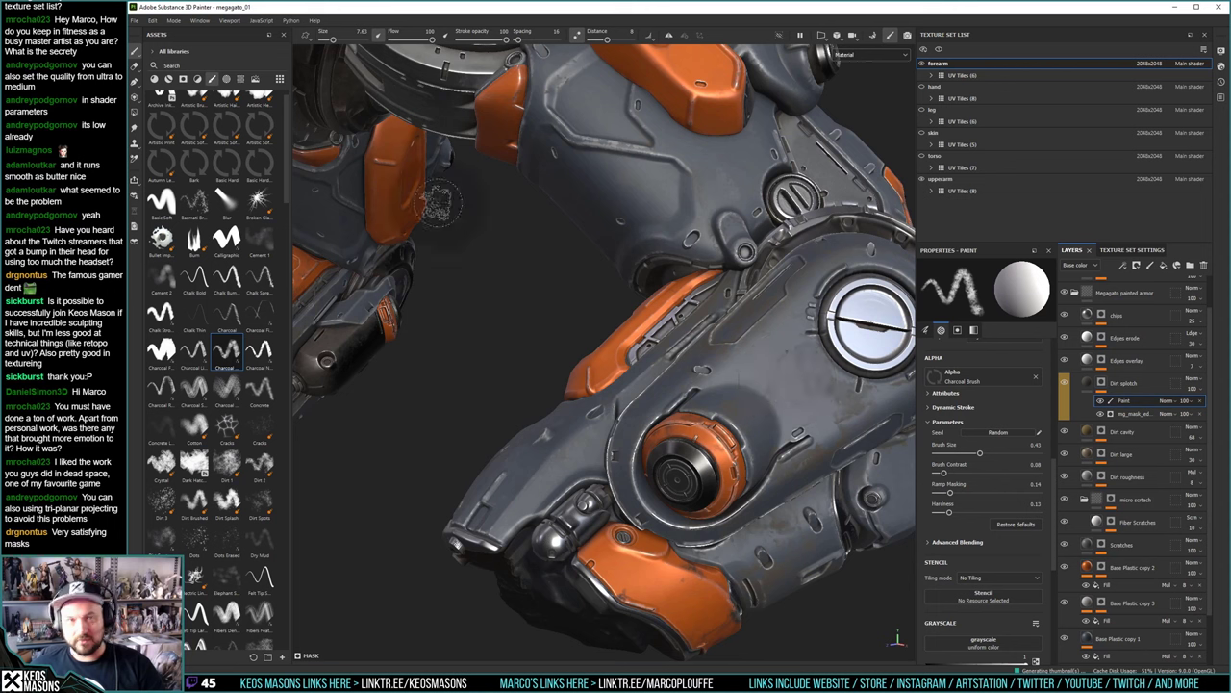
click(576, 36)
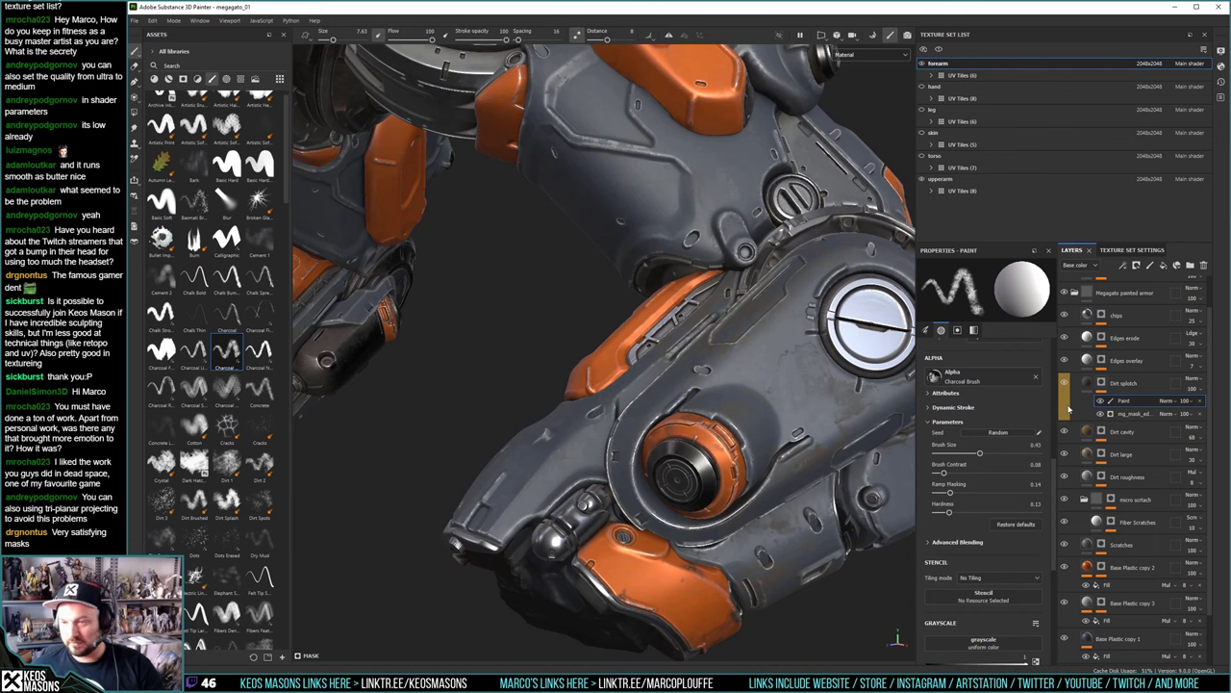
Display the Dirt splotch mask on its own and dab charcoal texture onto the forearm between its two round joints
alt+middle_drag(695, 378, 569, 373)
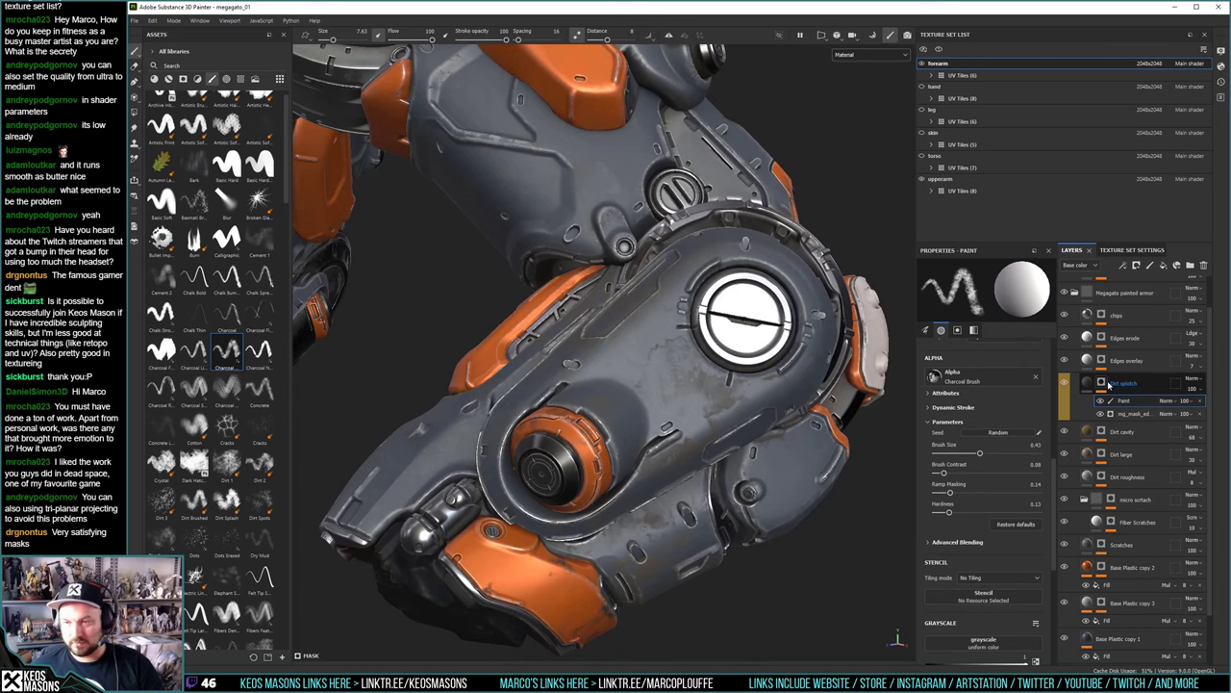
alt+click(1101, 382)
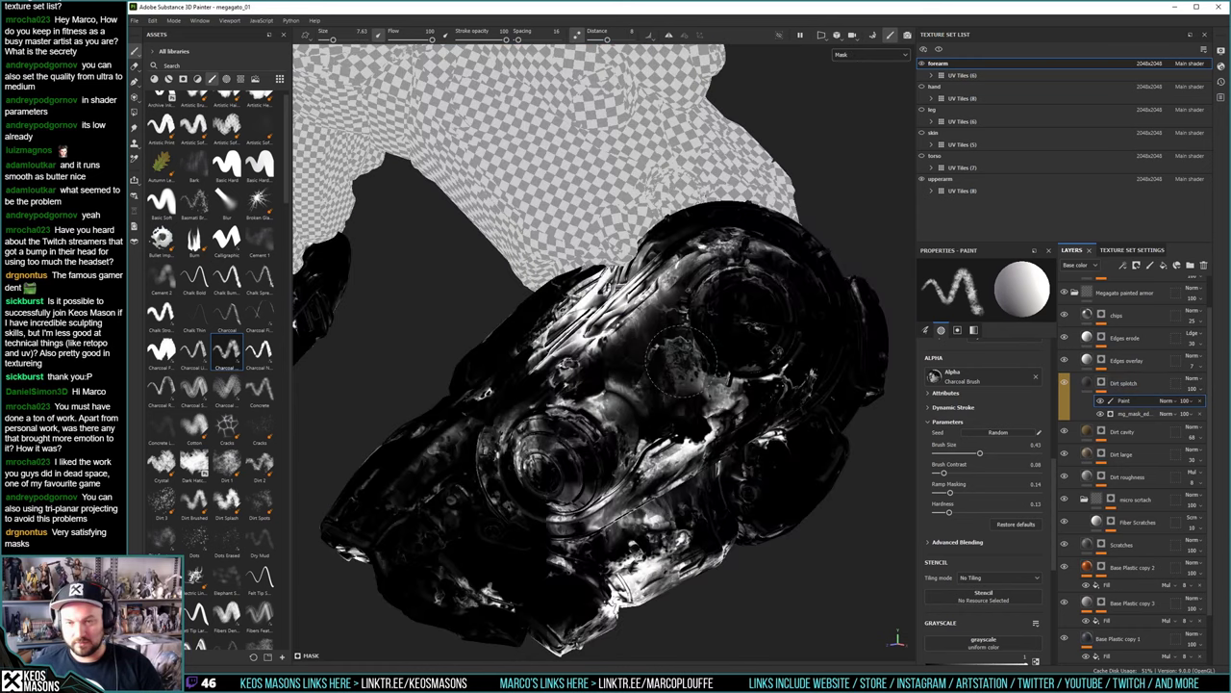
mouse_move(679, 356)
mouse_down()
mouse_move(660, 370)
mouse_move(674, 394)
mouse_move(672, 370)
mouse_up()
key(e)
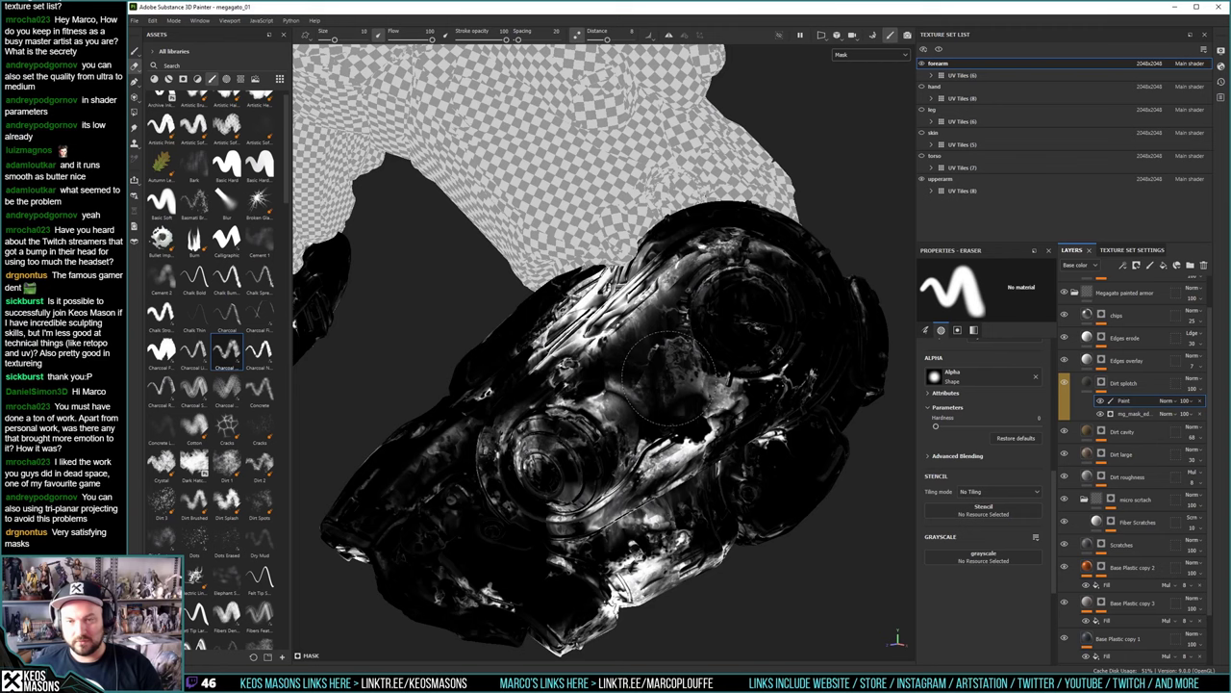
key(p)
click(661, 376)
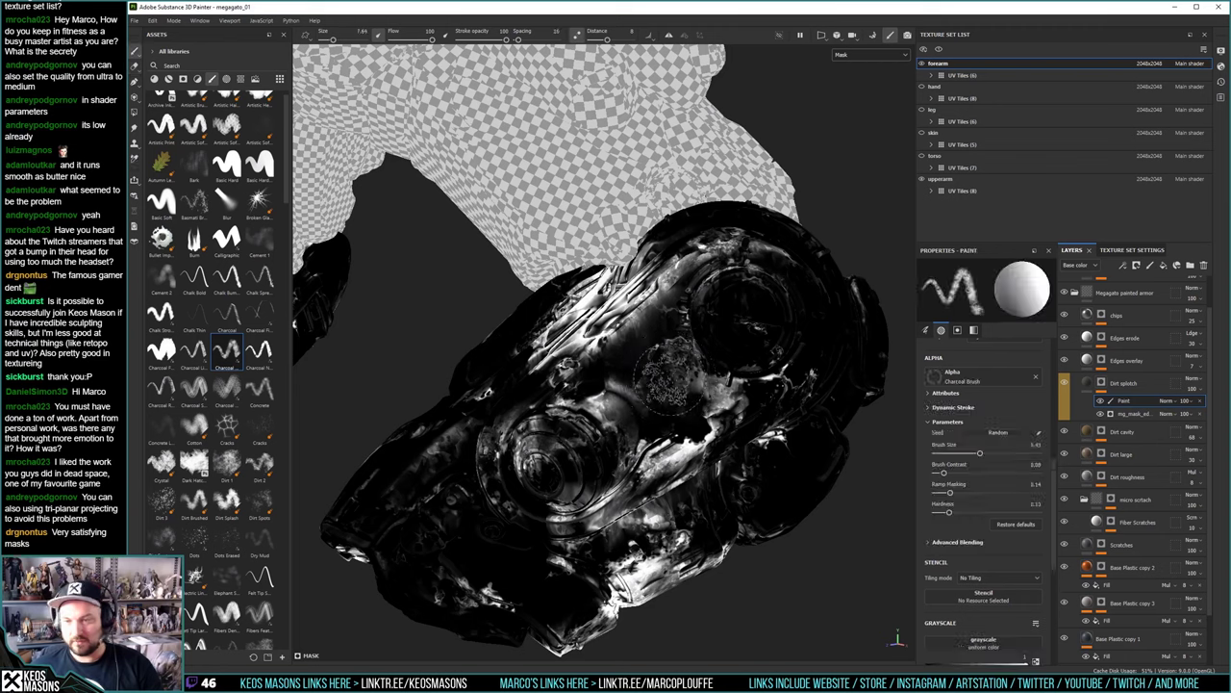
Set the brush's grayscale to 0 and paint black over the dabbed area of the Dirt splotch mask
drag(1055, 468, 1057, 466)
scroll(1053, 433, up, 5)
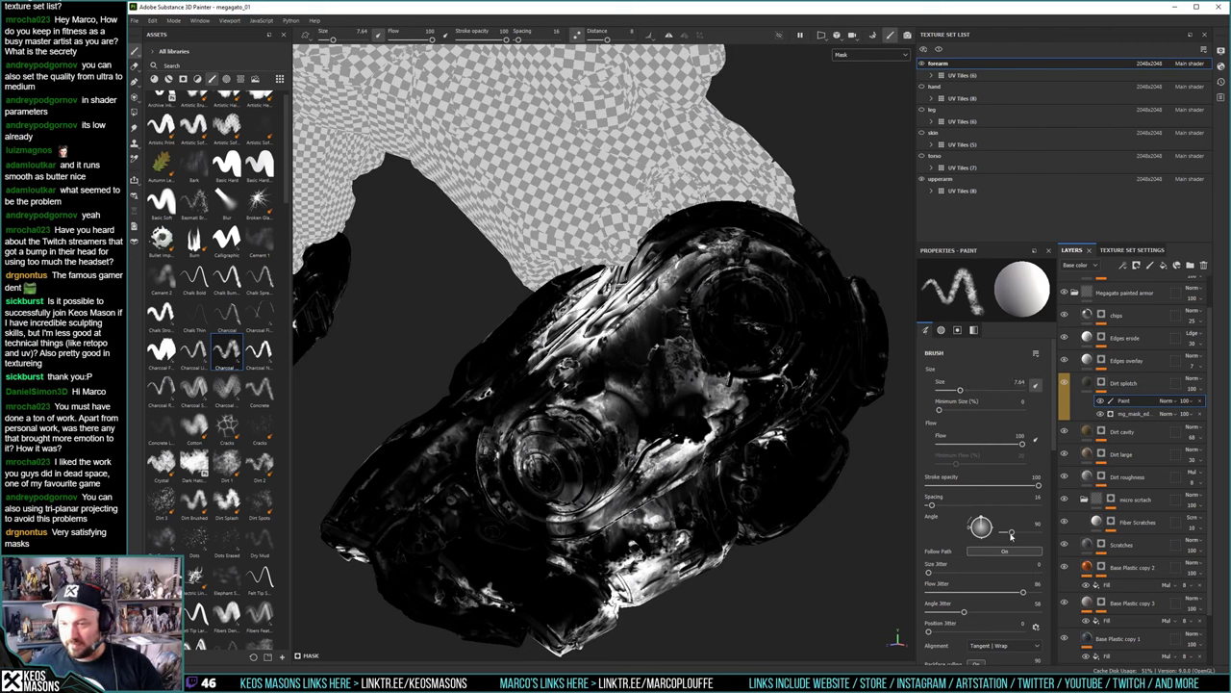
scroll(1040, 443, down, 10)
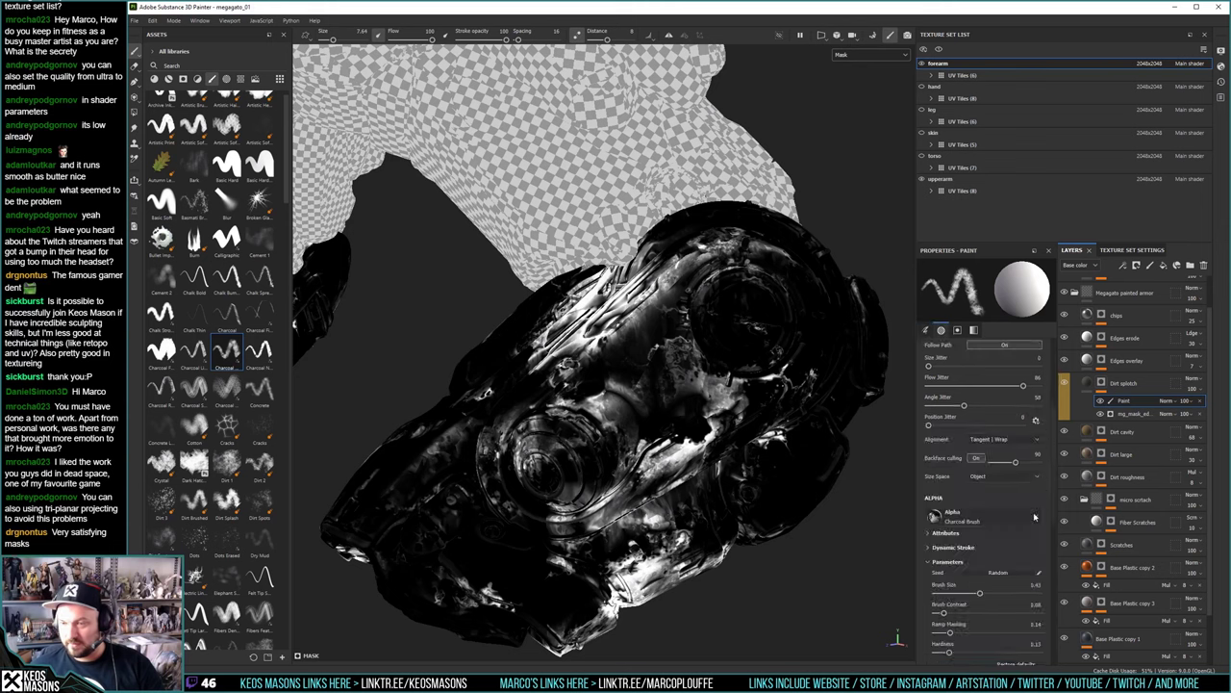
drag(1020, 527, 905, 524)
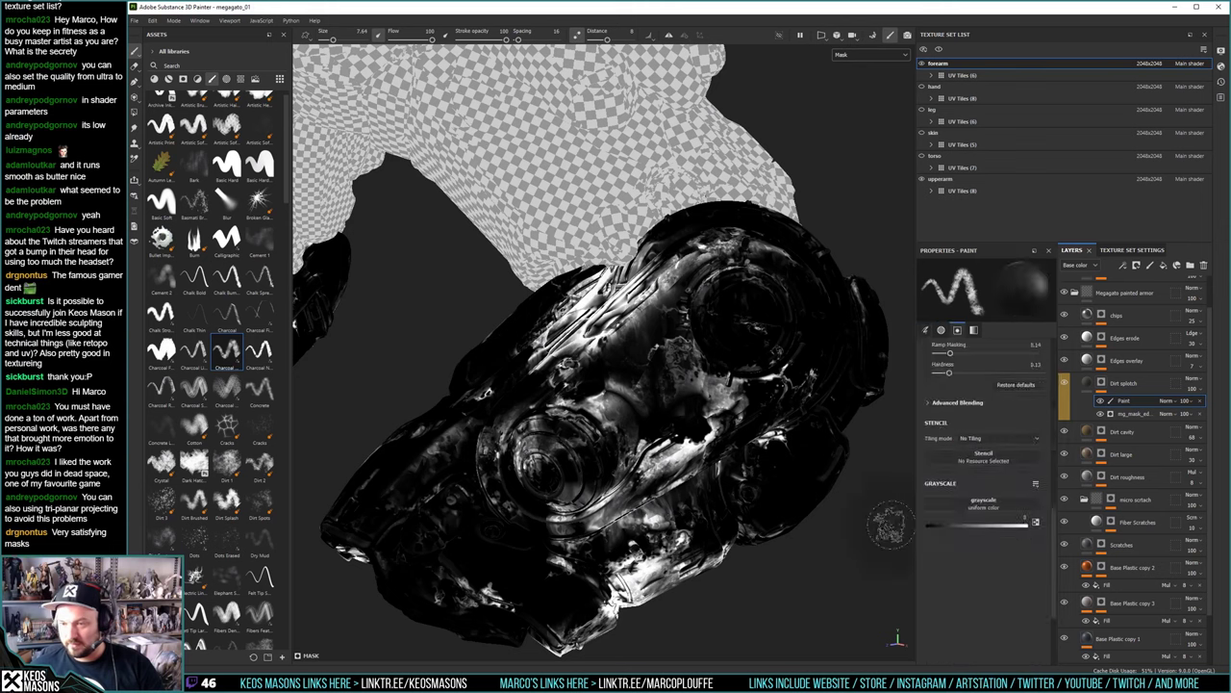
mouse_move(673, 361)
mouse_down()
mouse_move(700, 386)
mouse_move(689, 379)
mouse_up()
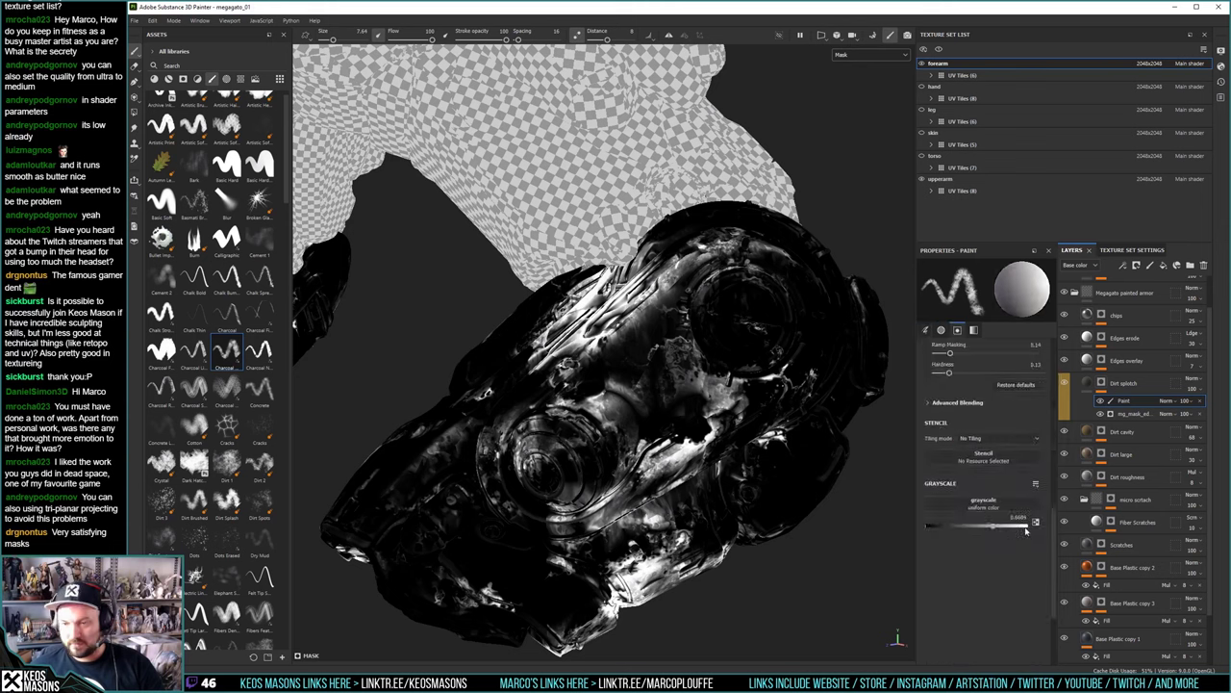
Try the Chalk Spread brush, enlarging it to size 2.99
scroll(1018, 431, up, 5)
scroll(1018, 430, up, 5)
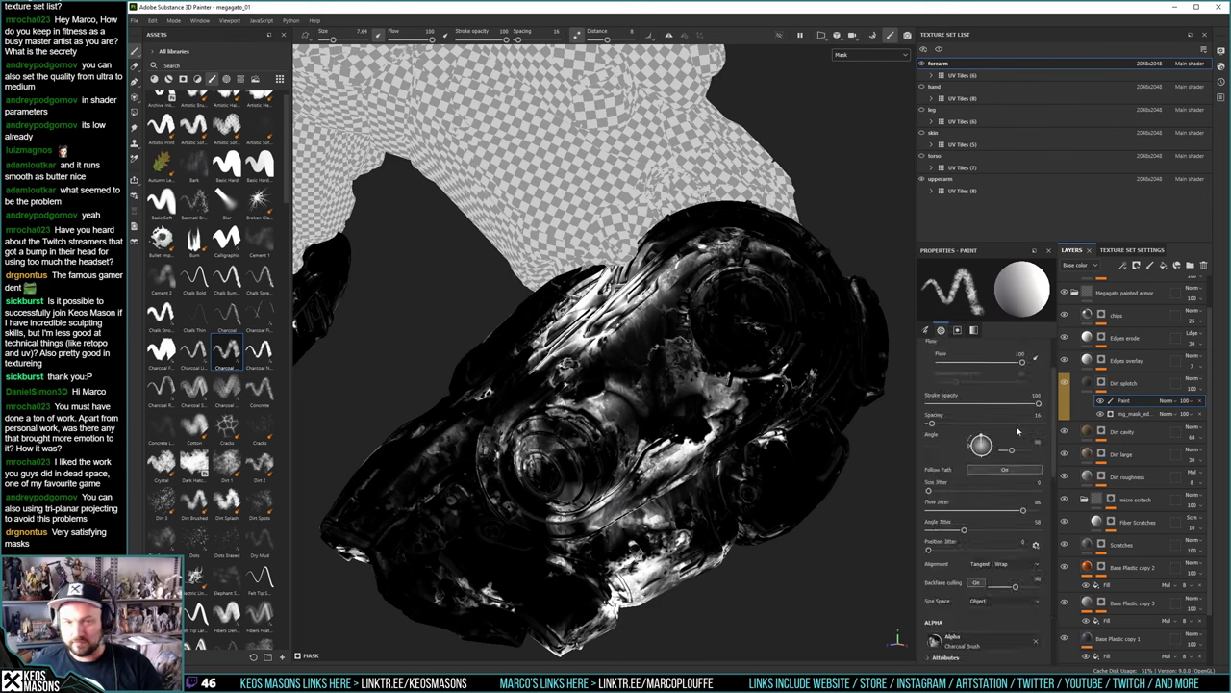
scroll(246, 328, up, 1)
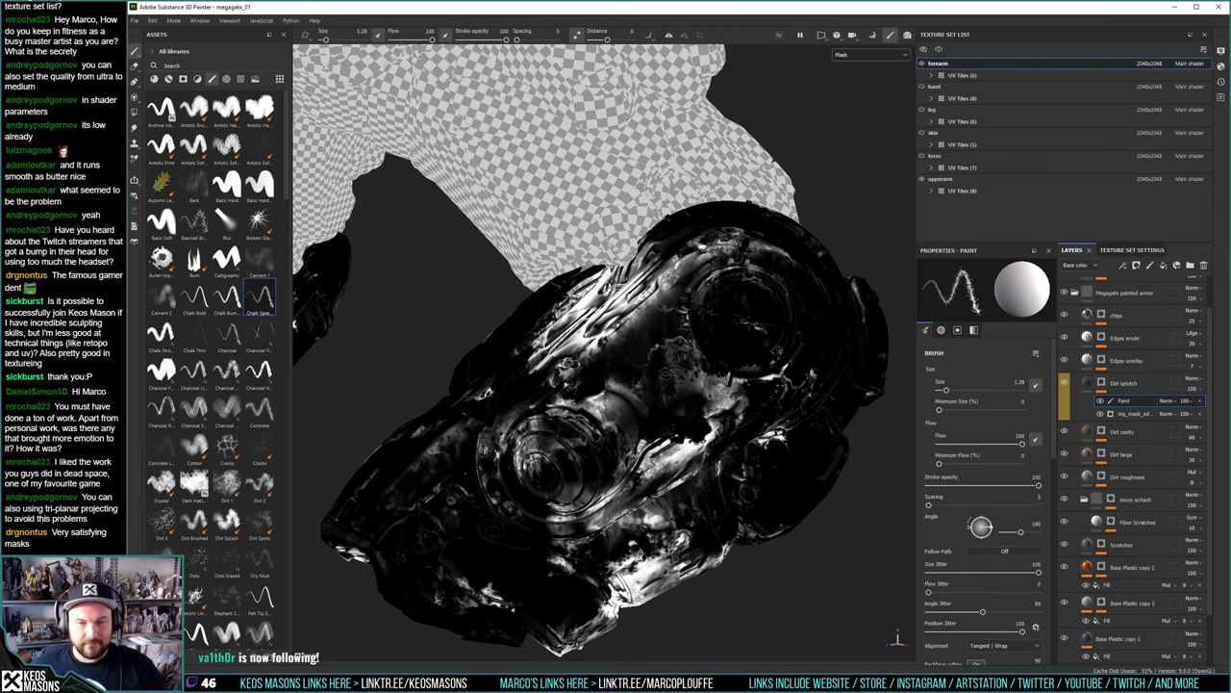
key(bracketright)
key(bracketright)
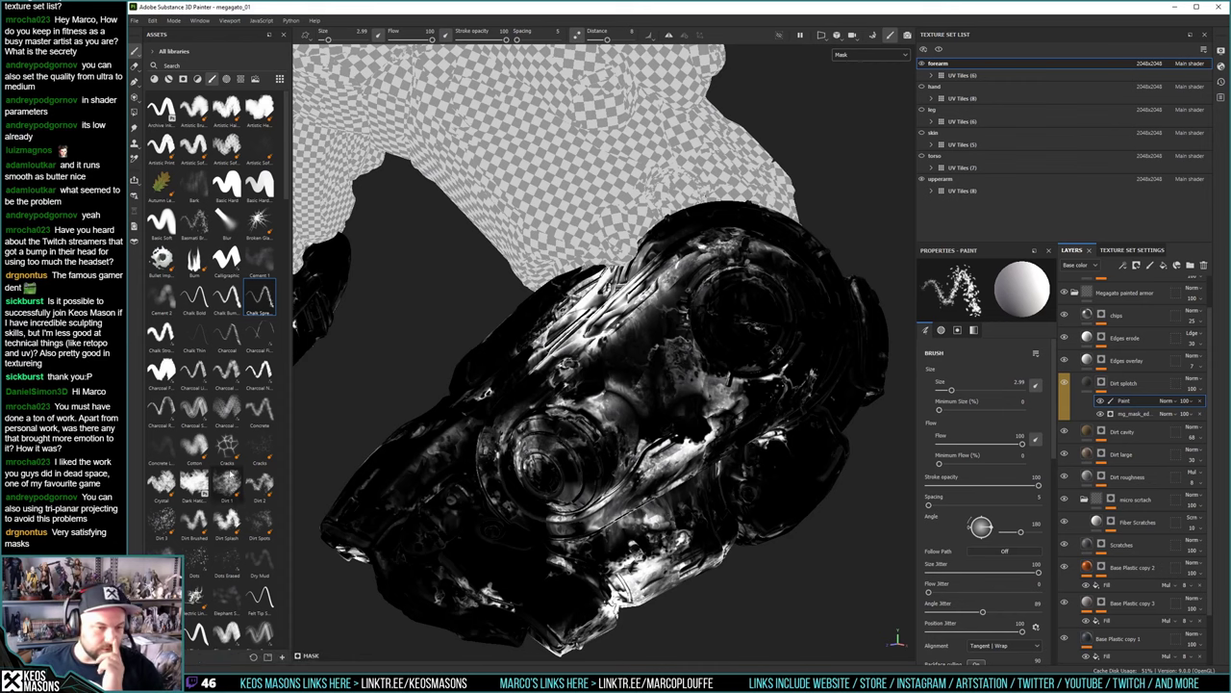
Browse the whole brush library for a brush suited to breaking up the dirt splotches
scroll(263, 520, down, 5)
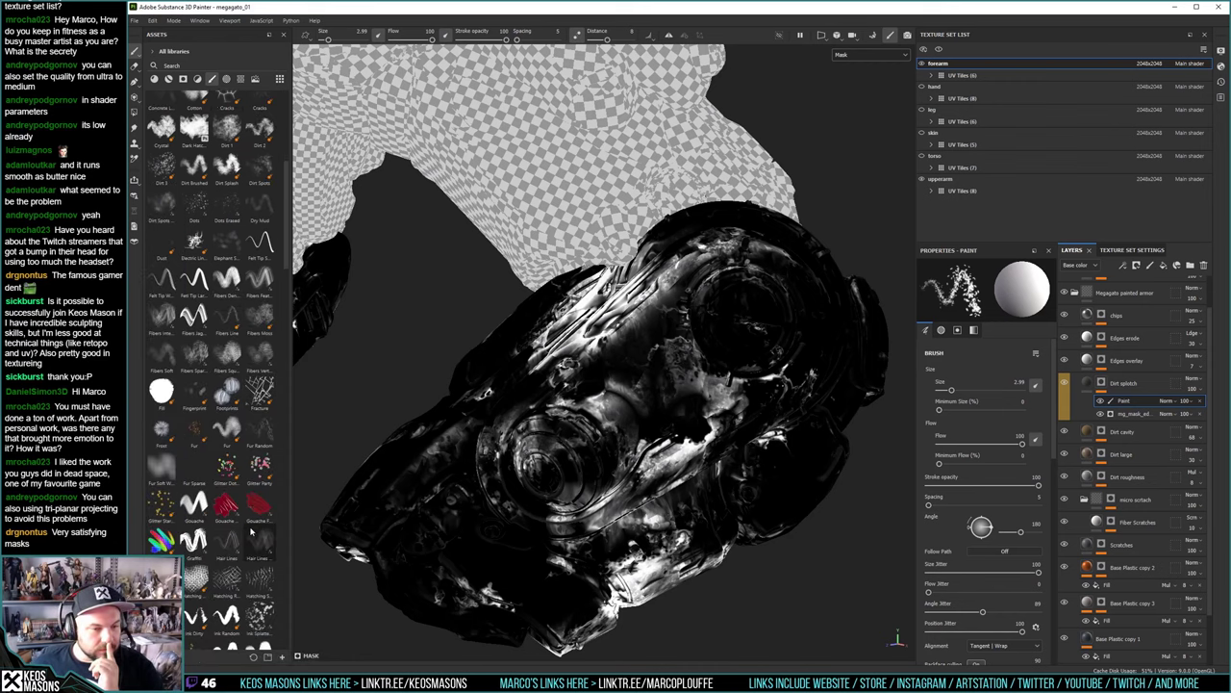
scroll(253, 578, down, 3)
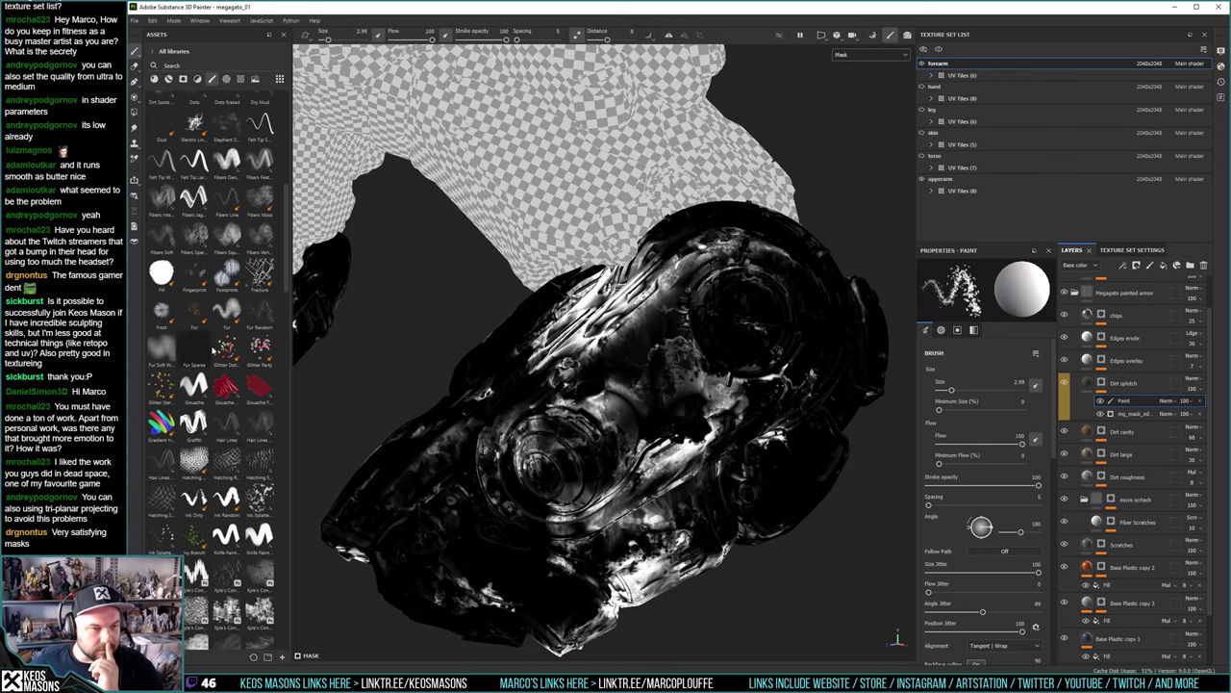
scroll(227, 424, down, 4)
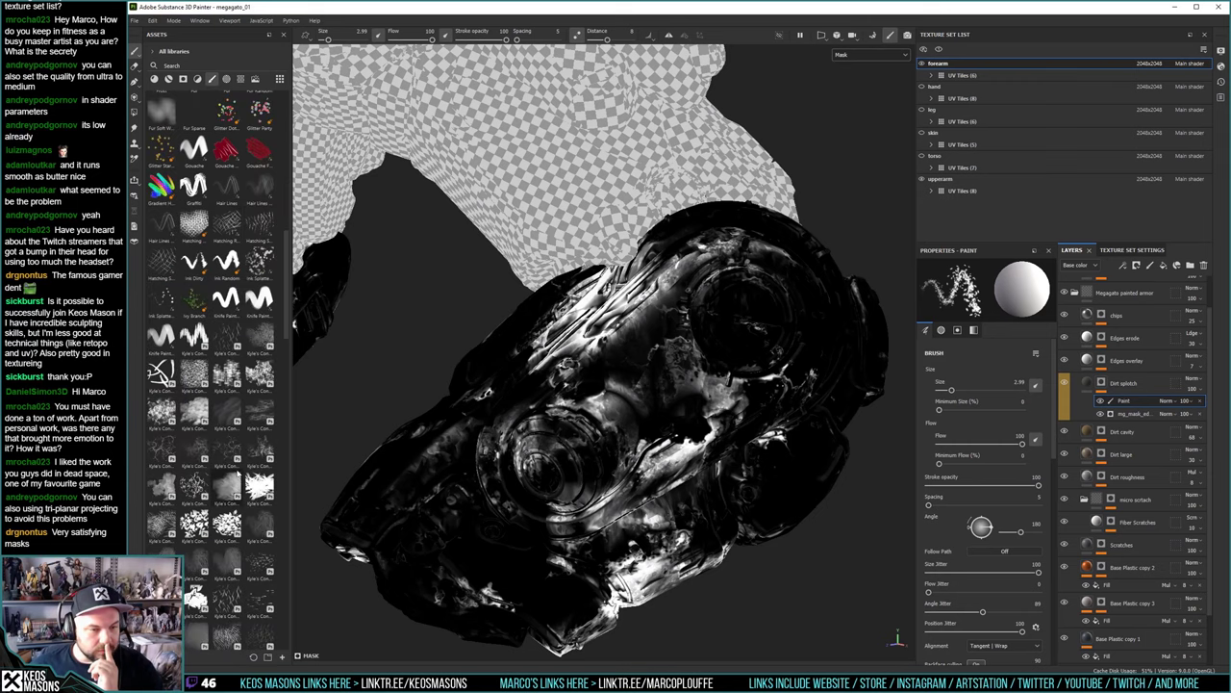
scroll(228, 501, down, 3)
scroll(227, 435, down, 3)
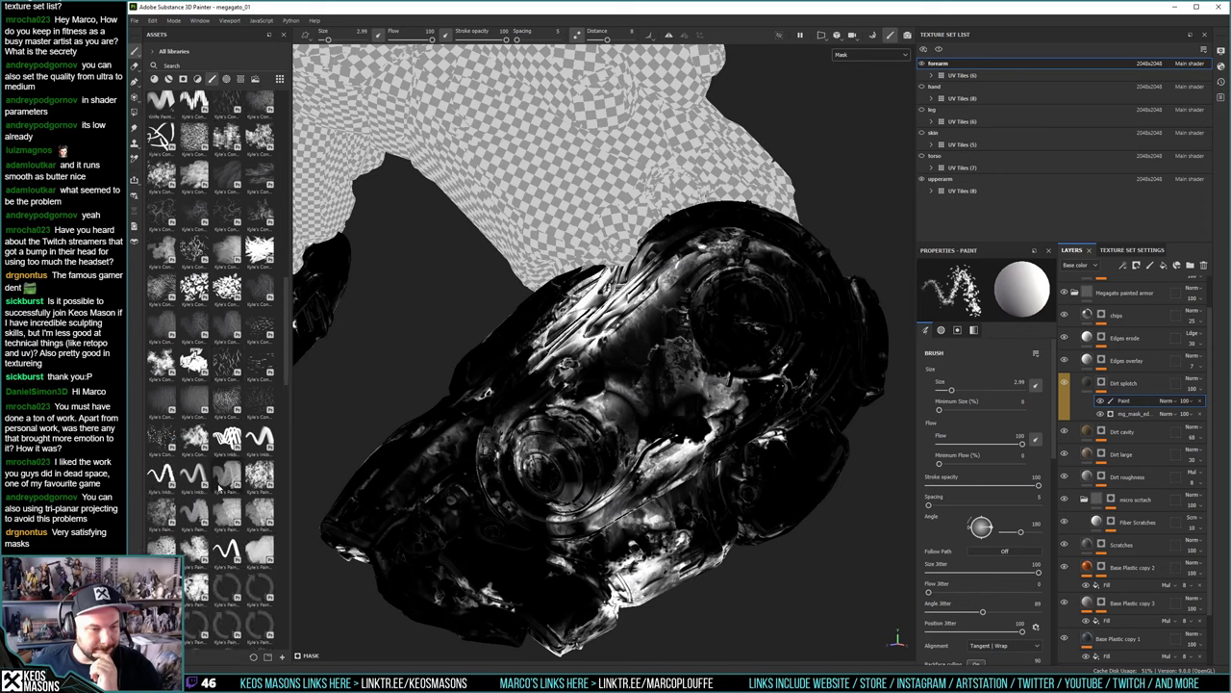
scroll(220, 421, up, 3)
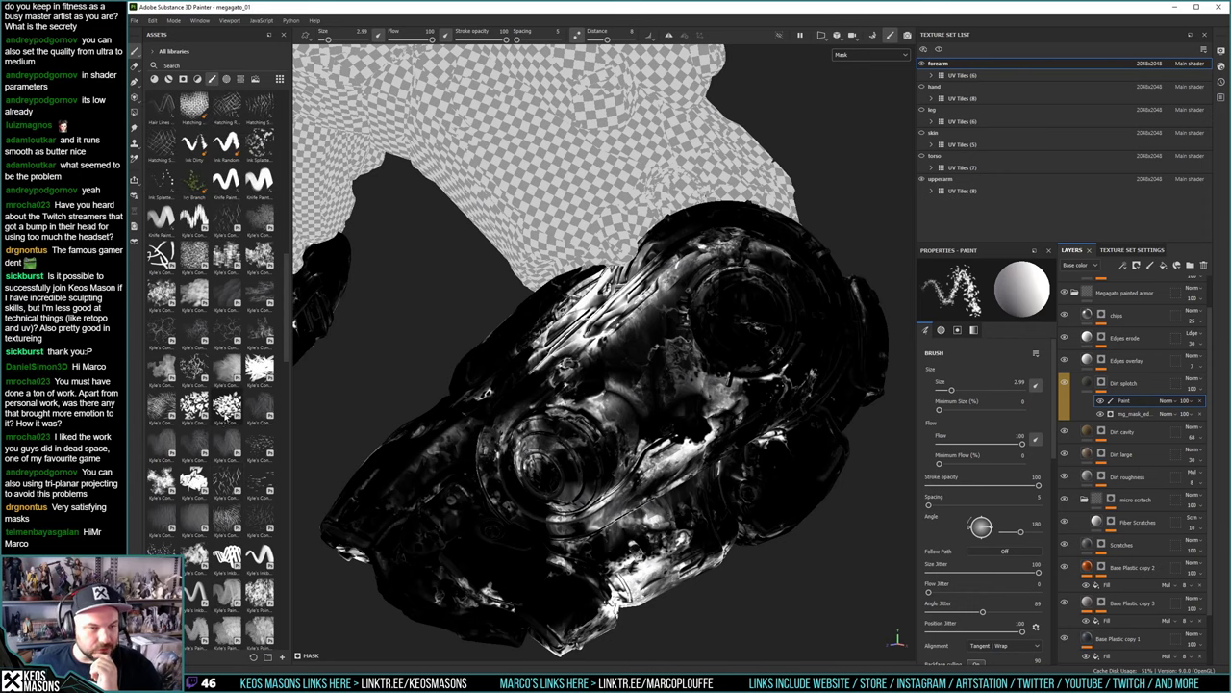
scroll(241, 420, down, 10)
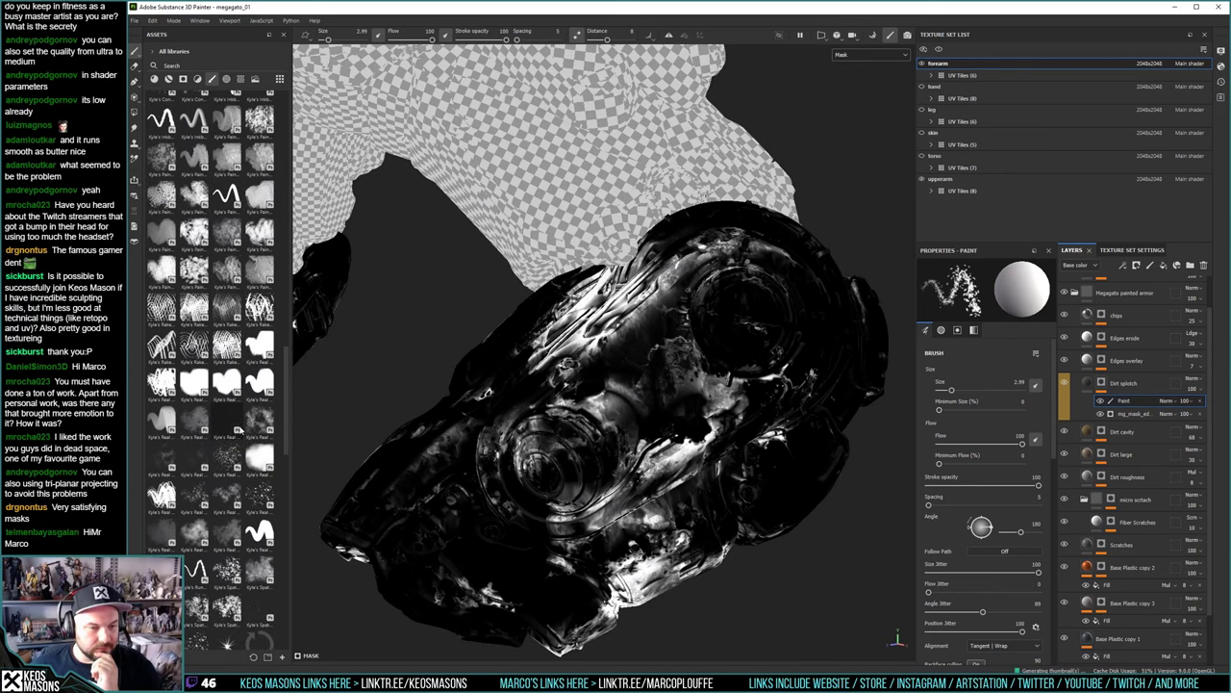
scroll(240, 430, down, 3)
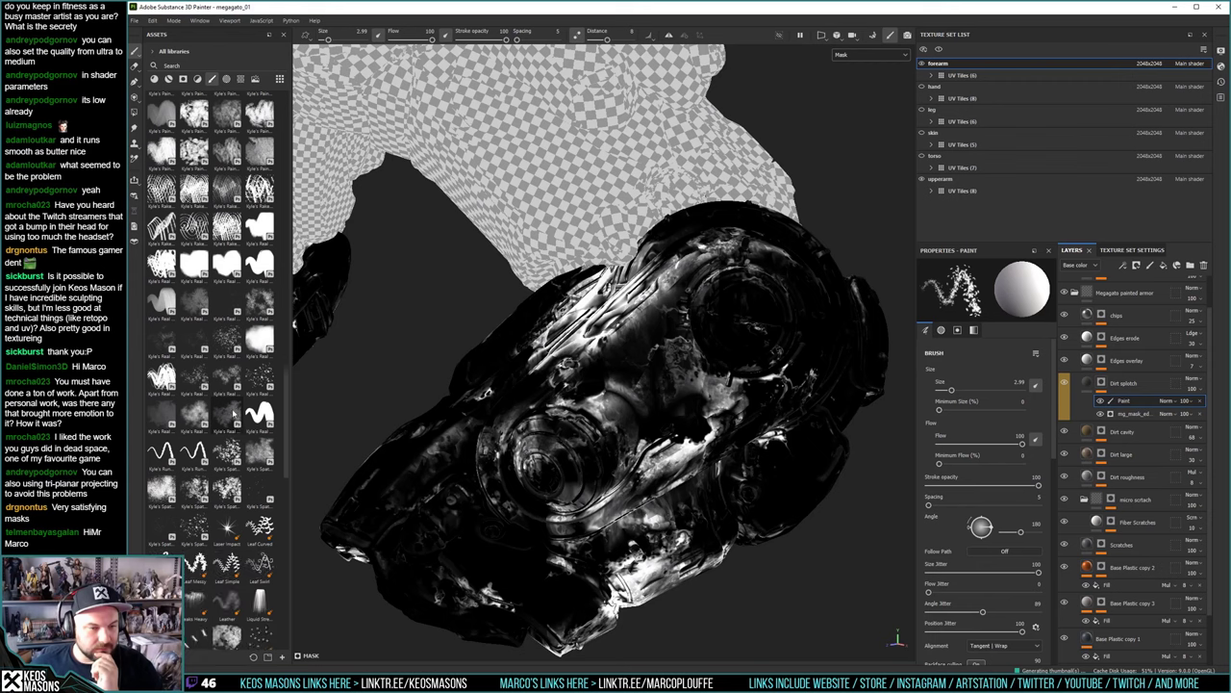
scroll(217, 423, down, 9)
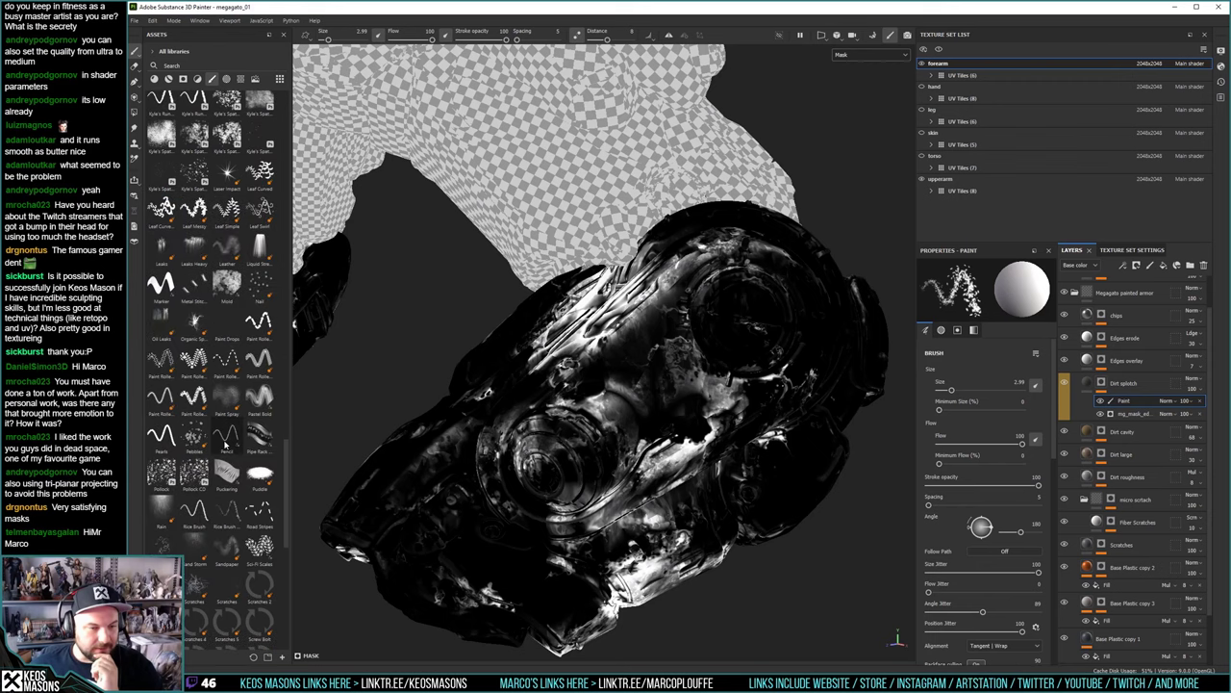
scroll(226, 442, down, 6)
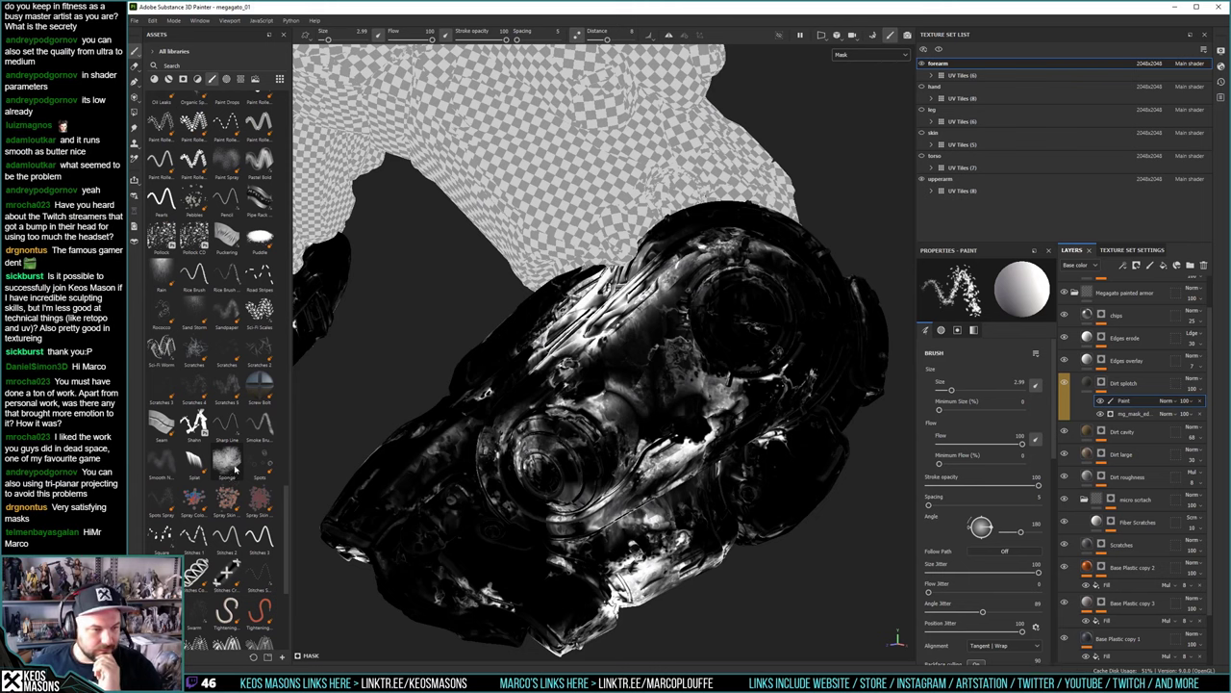
mouse_move(235, 469)
mouse_move(237, 432)
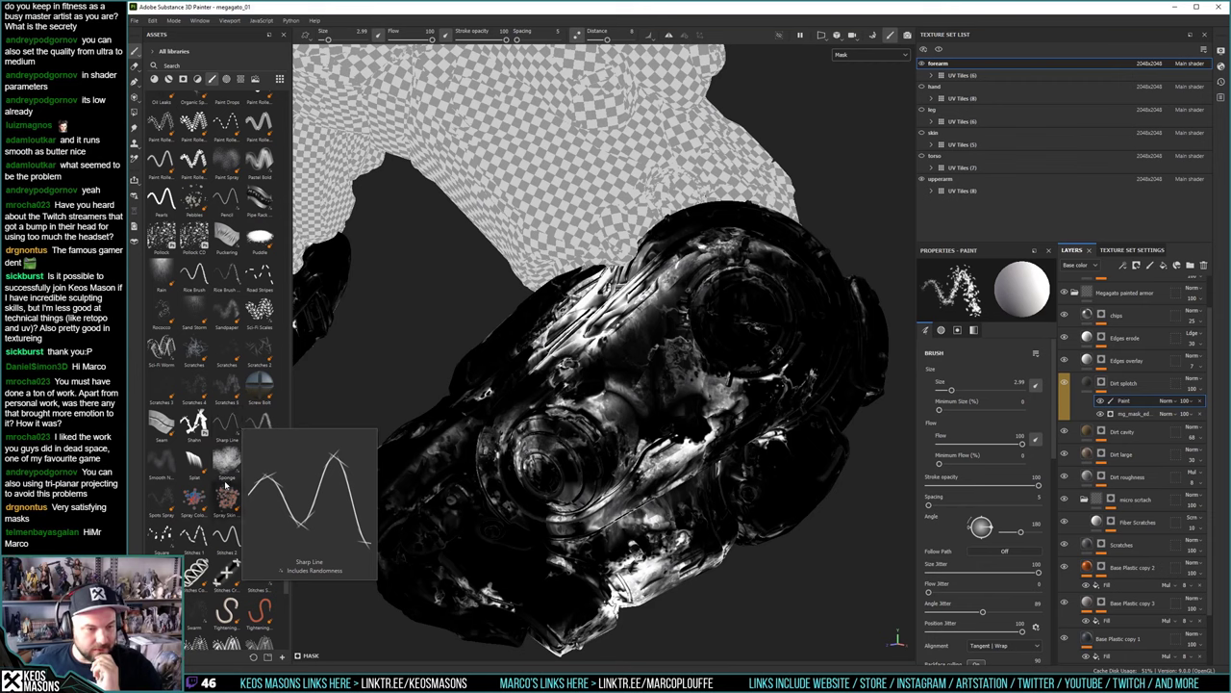
scroll(231, 501, down, 3)
scroll(218, 371, down, 1)
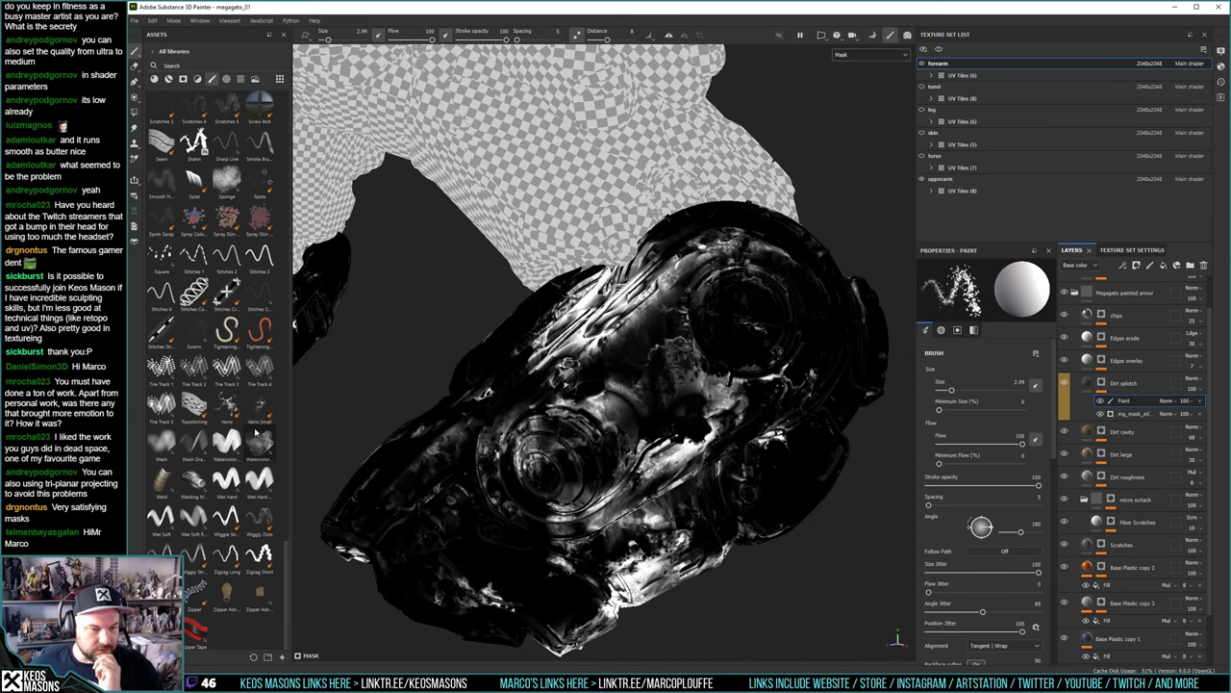
Select the Dirt Splash brush for painting the Dirt splotch mask
scroll(256, 435, up, 8)
scroll(256, 435, up, 5)
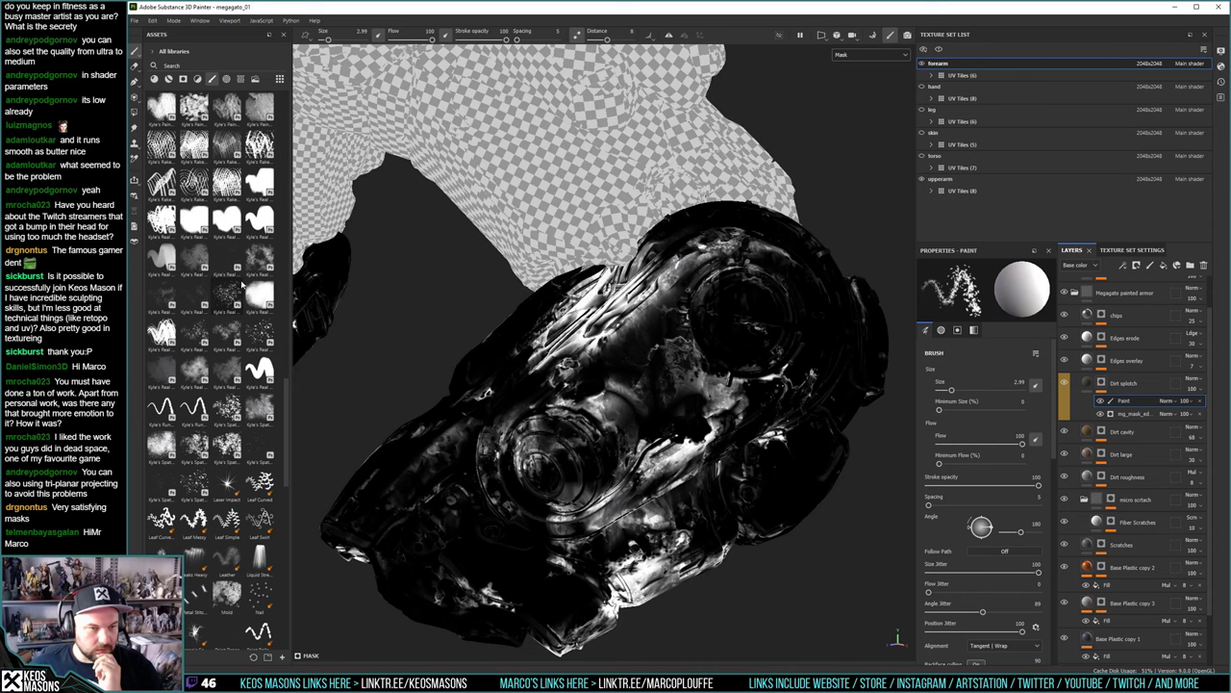
scroll(251, 279, up, 5)
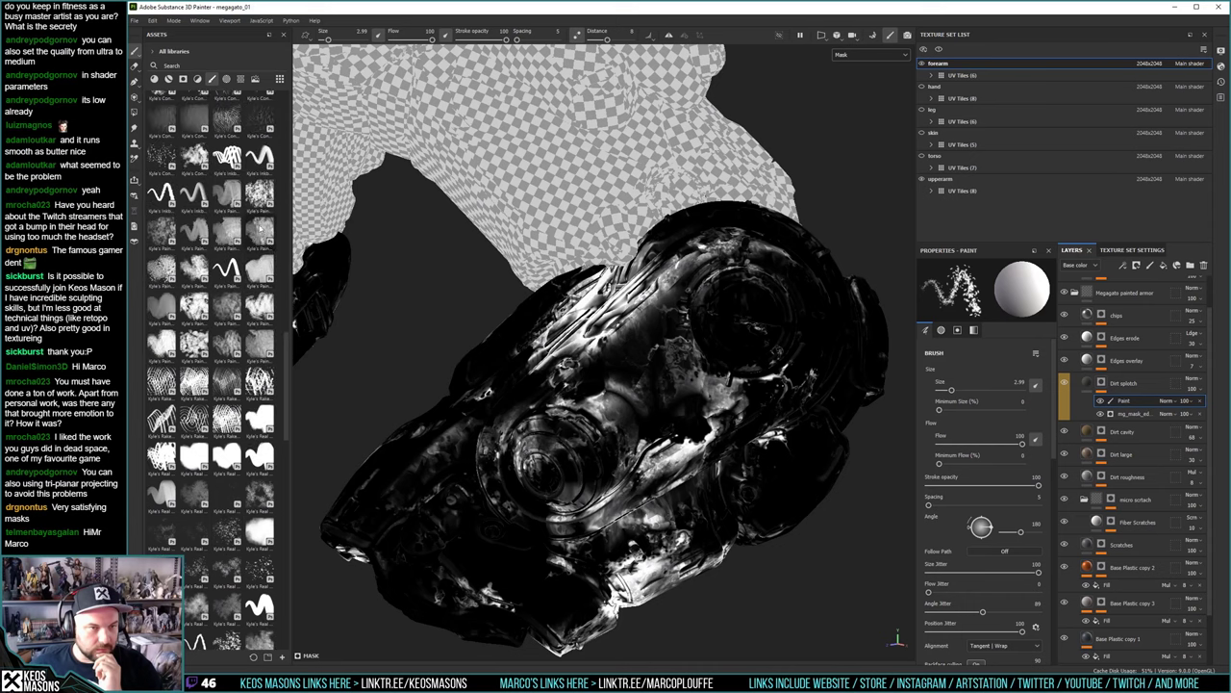
scroll(259, 227, up, 10)
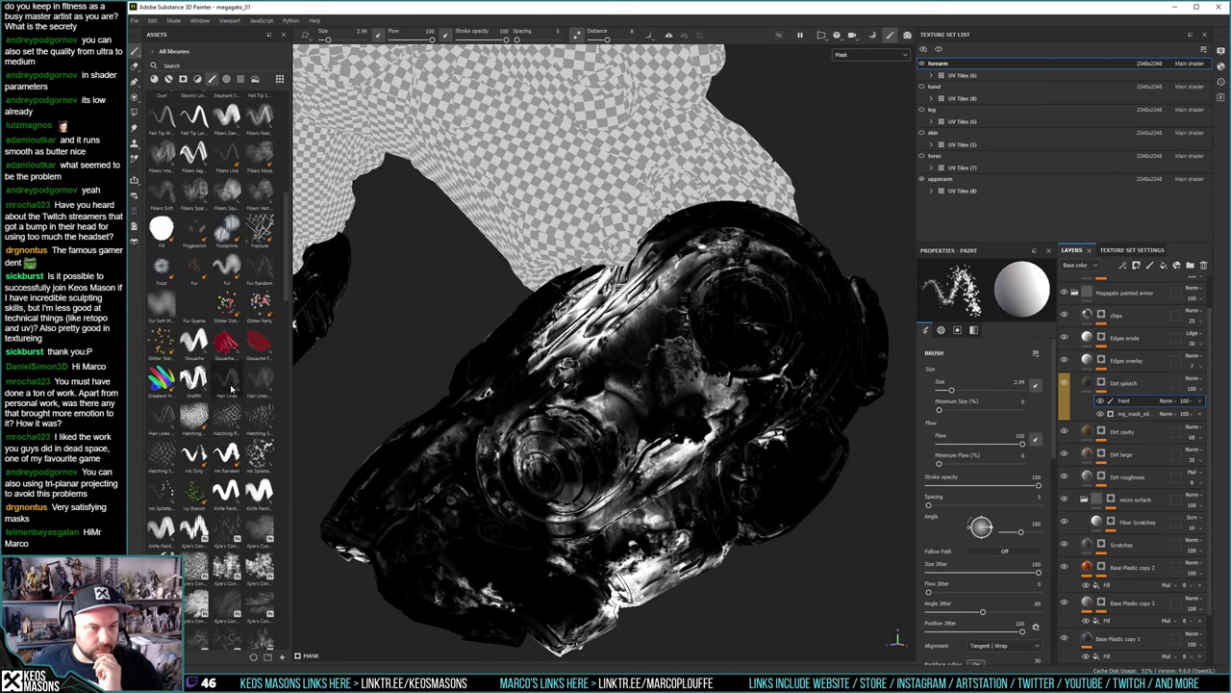
scroll(231, 388, up, 3)
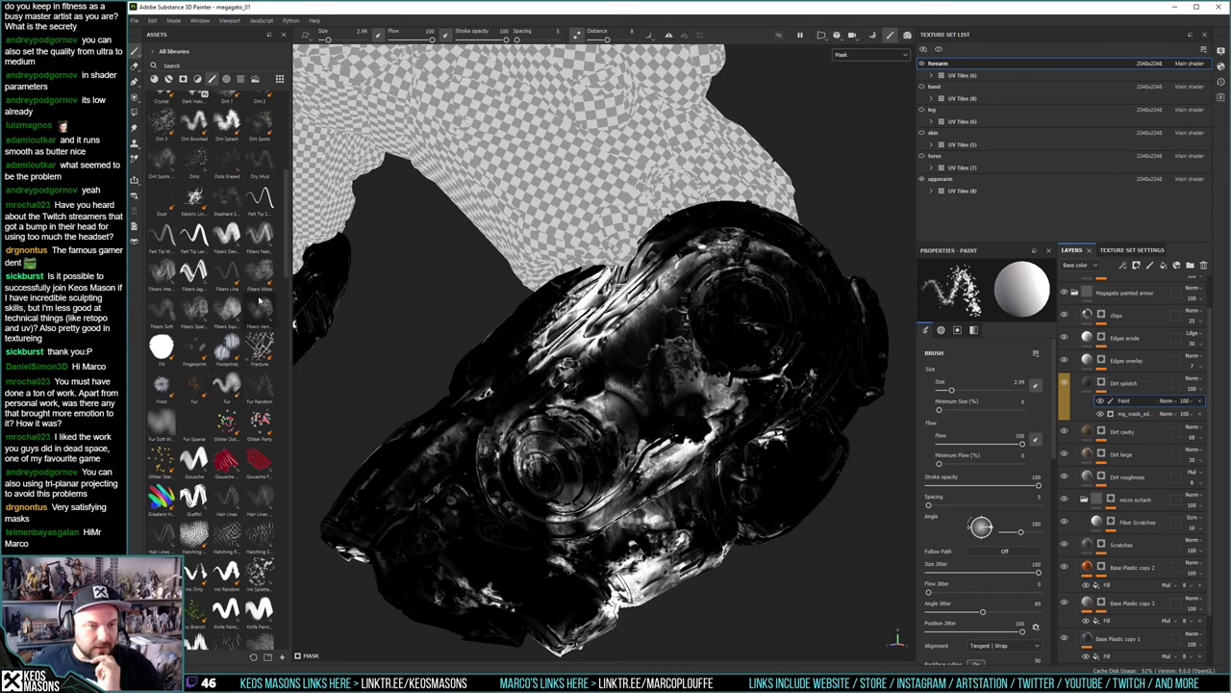
scroll(231, 293, up, 3)
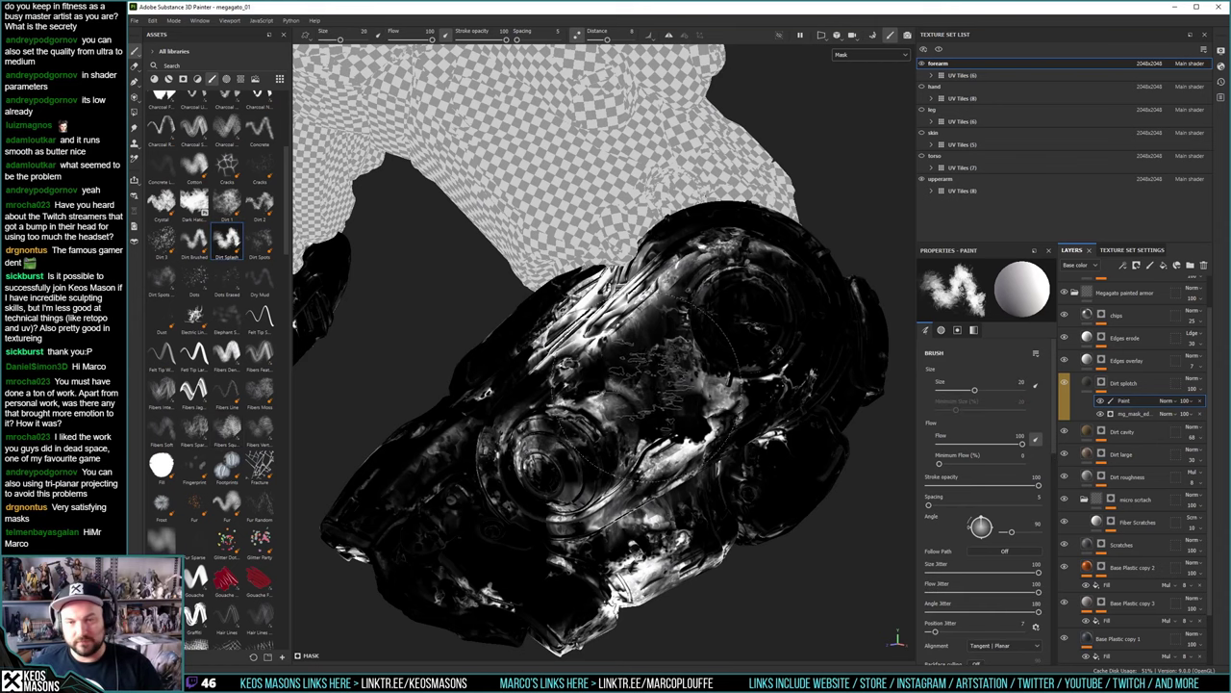
Try the Dirt Splash brush on the forearm's Dirt splotch mask at size 9.43 and examine its alpha parameters
drag(707, 341, 664, 372)
ctrl+right_drag(663, 373, 656, 372)
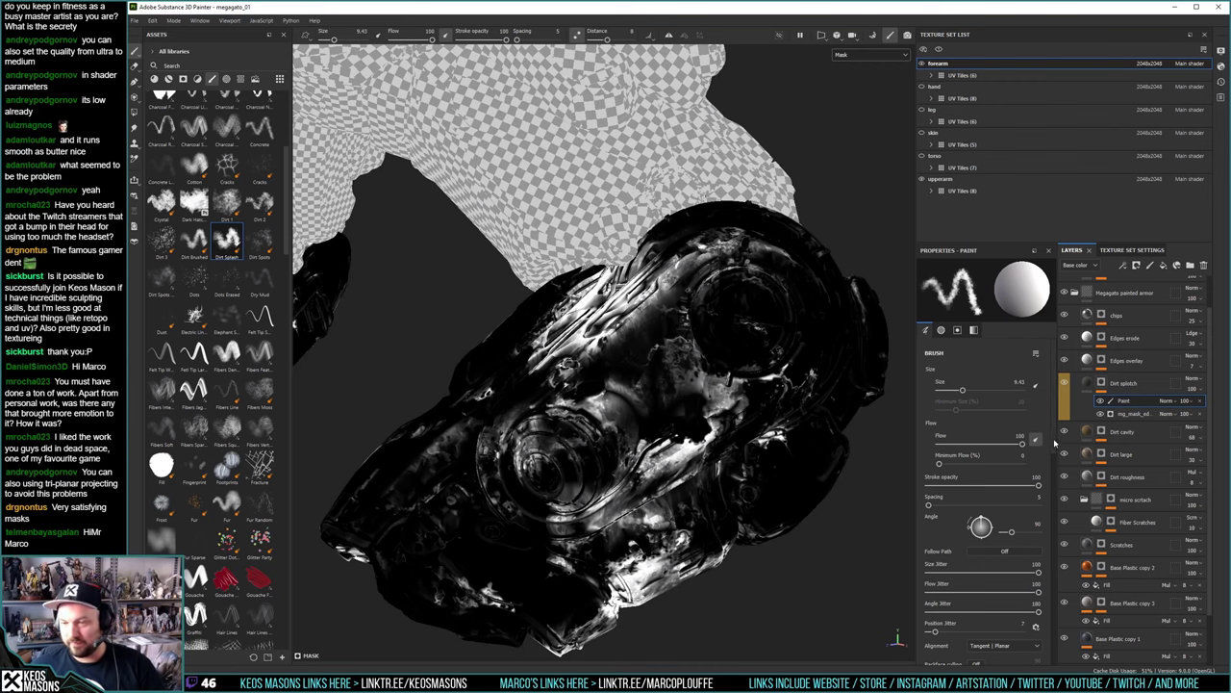
drag(1056, 443, 1056, 582)
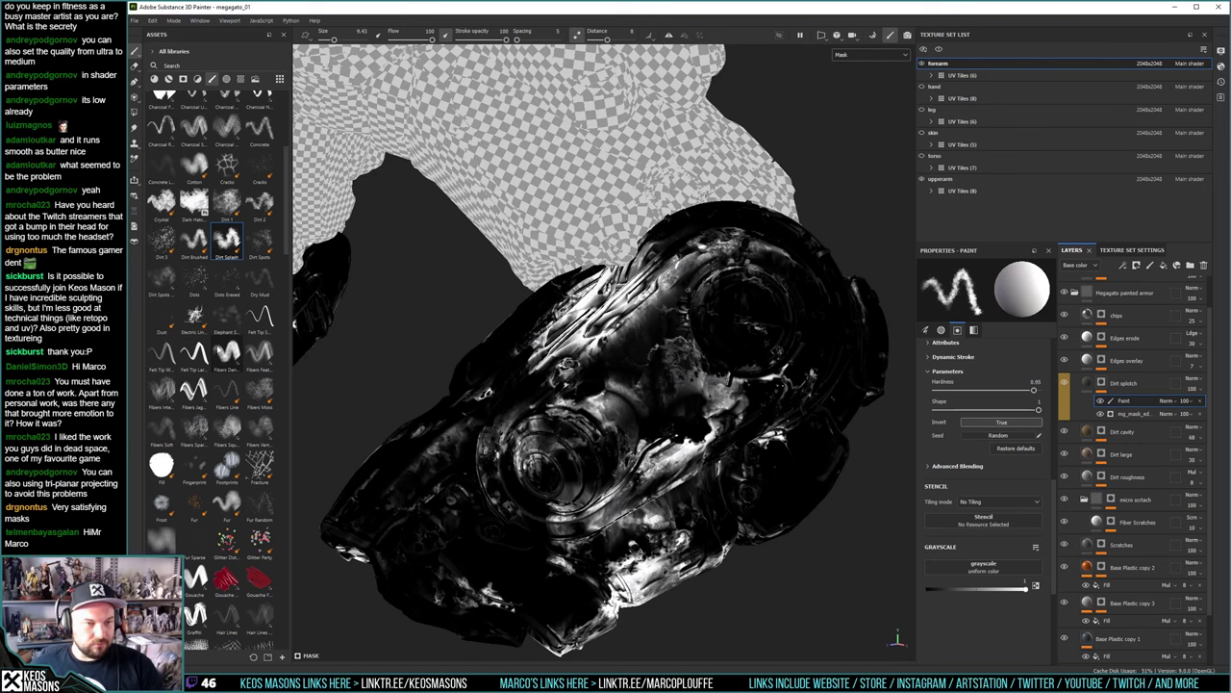
Try the Chalk Spread brush preset and switch to the chalk preset just before it
scroll(198, 362, up, 5)
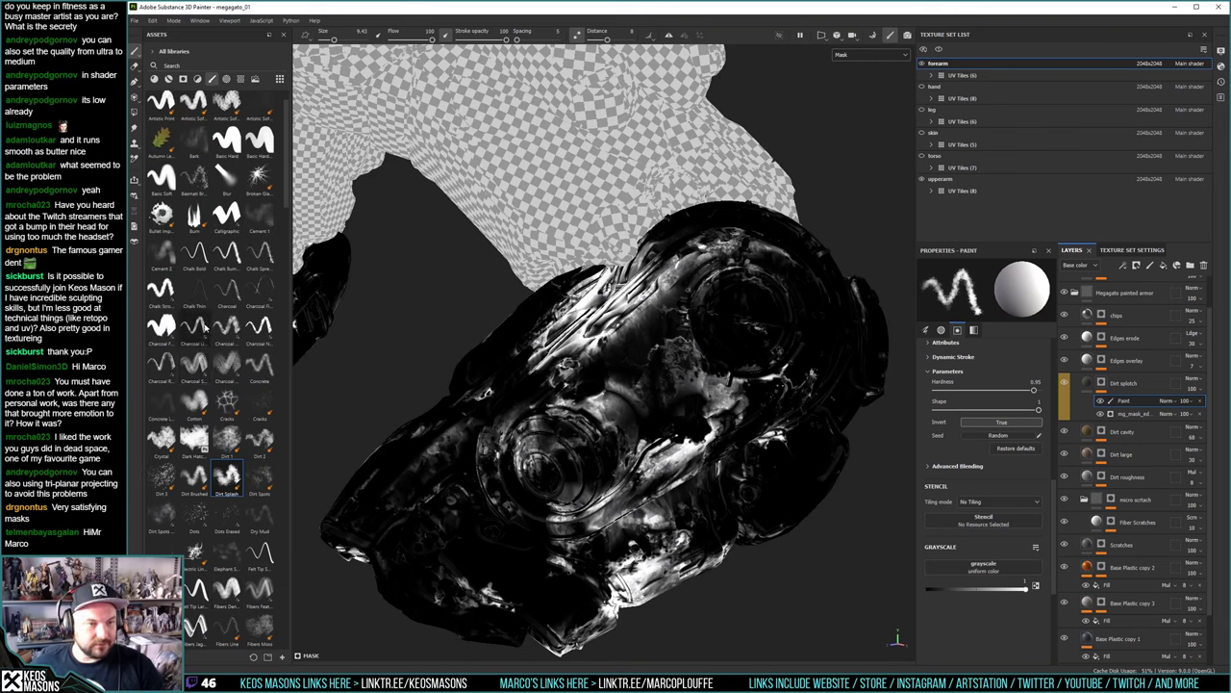
click(258, 254)
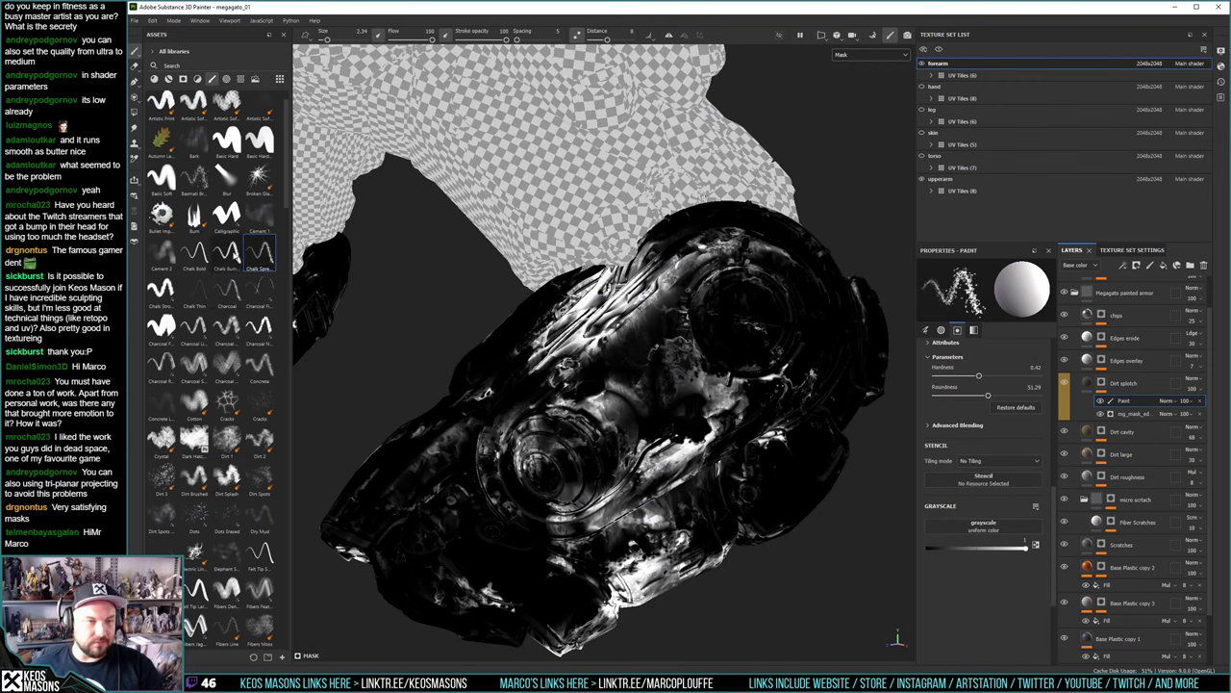
click(226, 252)
scroll(260, 255, up, 1)
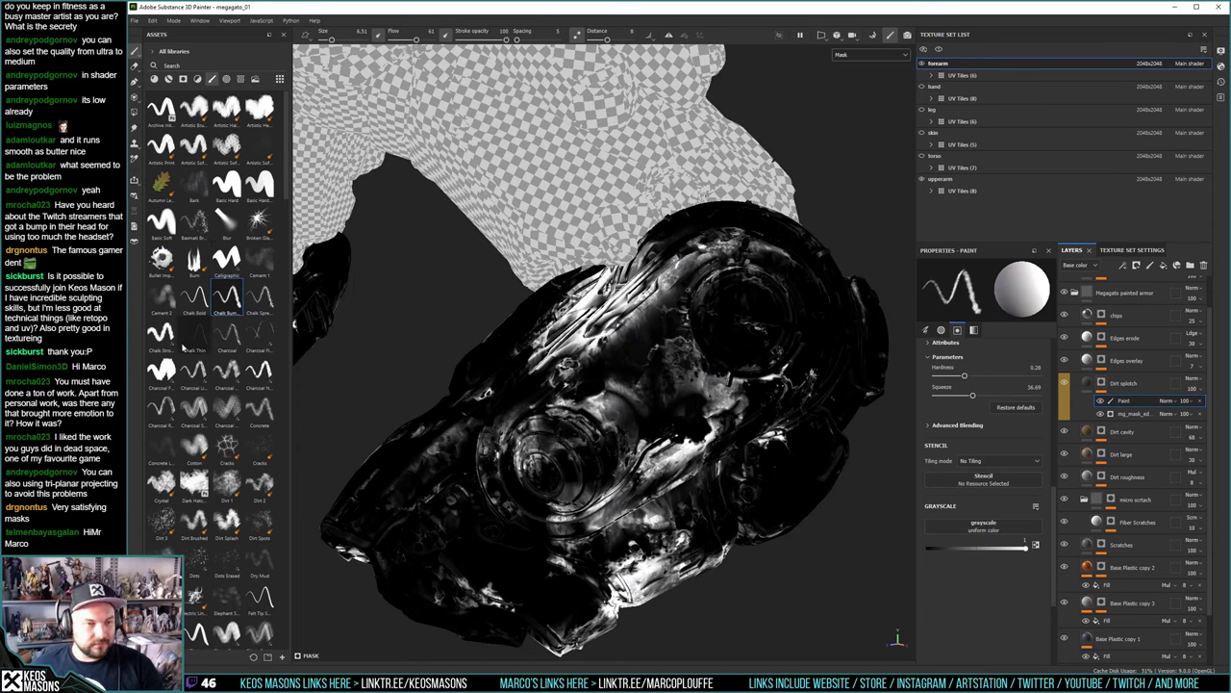
Browse further through the brush library and select the Scratches 4 brush for the forearm mask
scroll(192, 432, down, 3)
scroll(195, 490, down, 3)
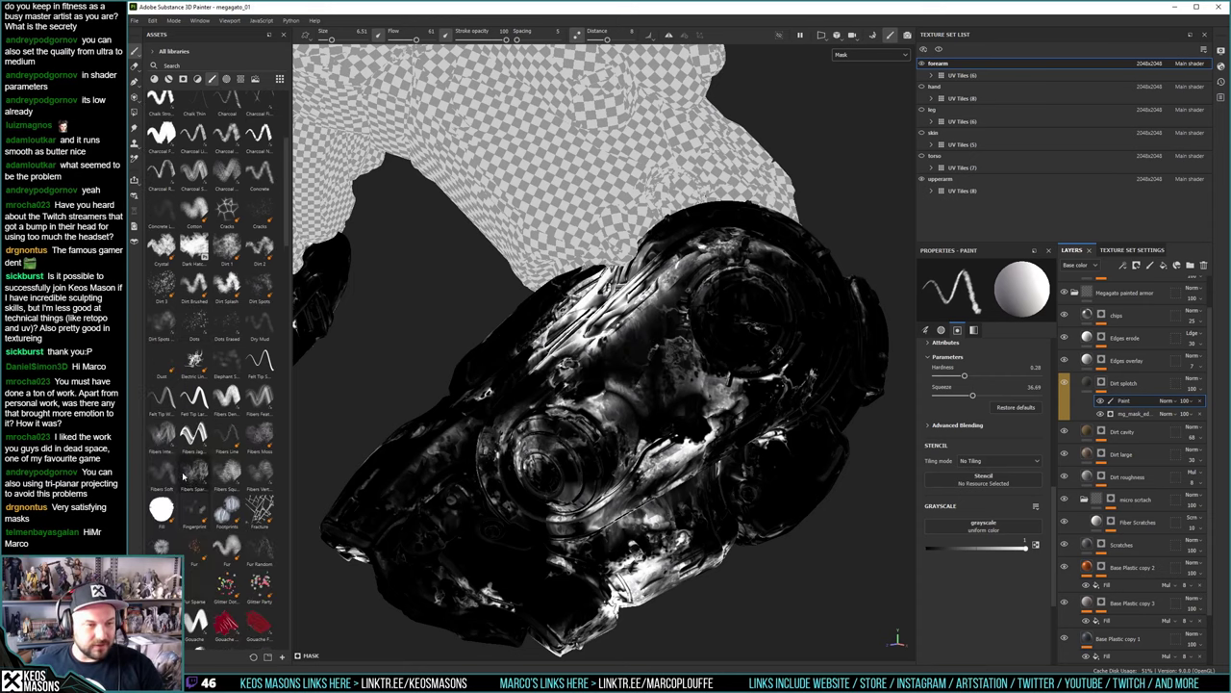
scroll(196, 499, down, 3)
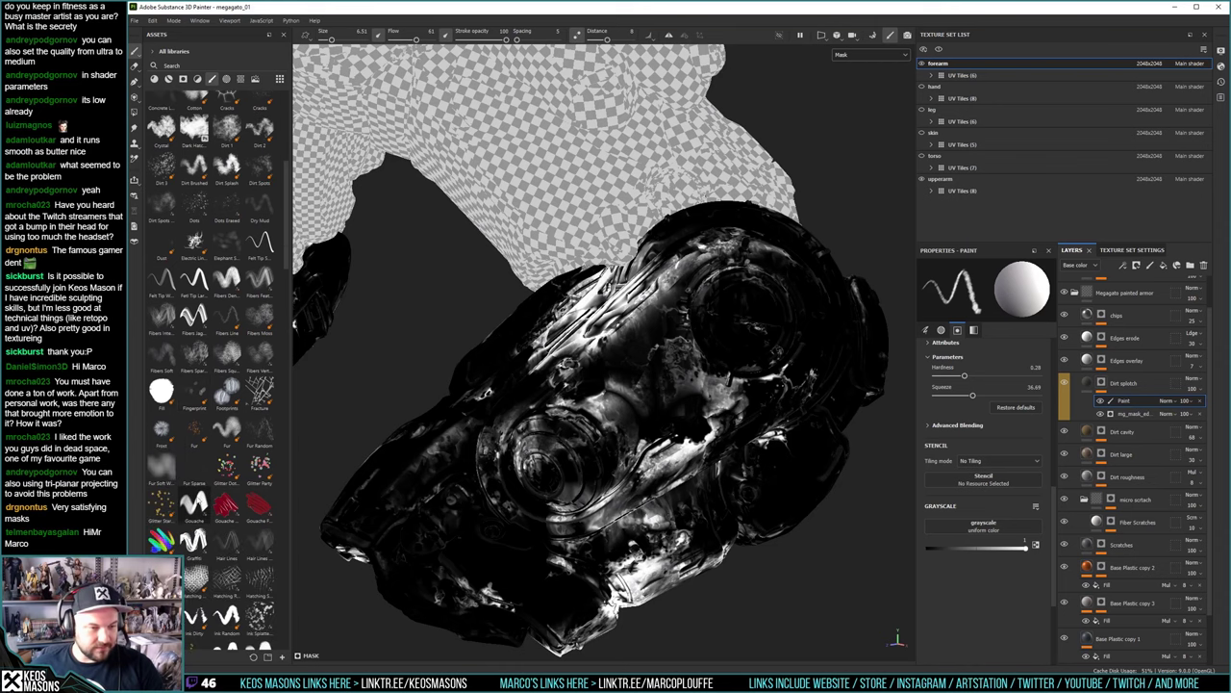
scroll(199, 499, down, 15)
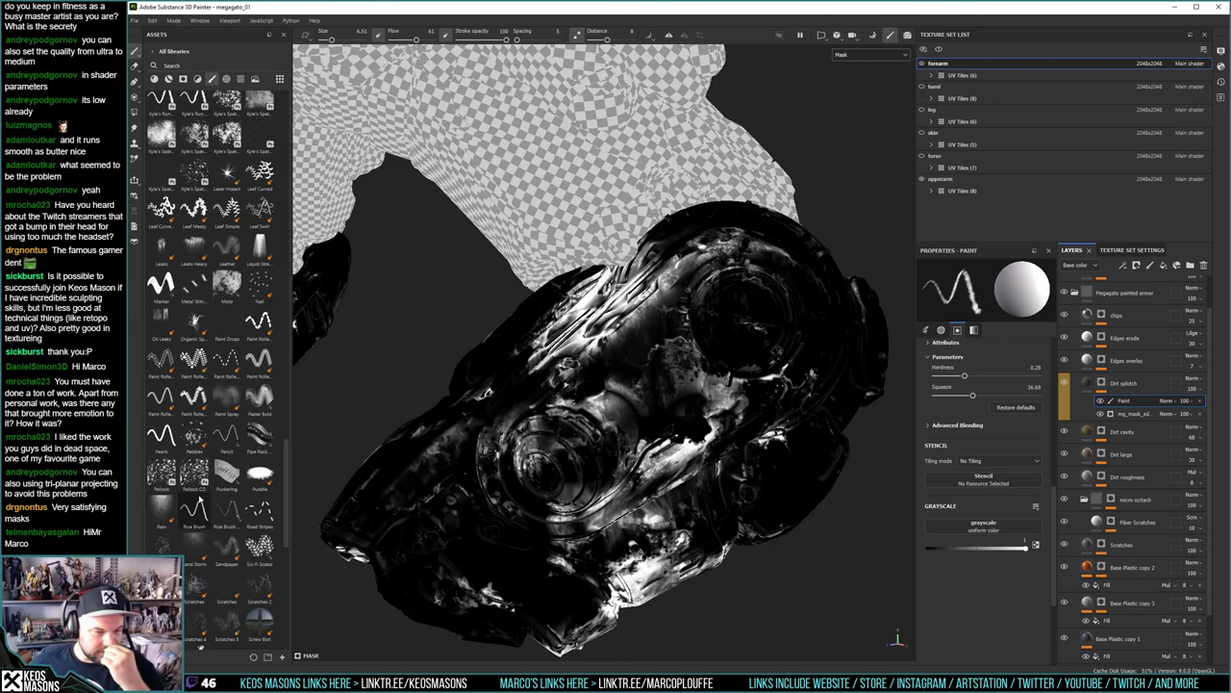
scroll(199, 499, down, 3)
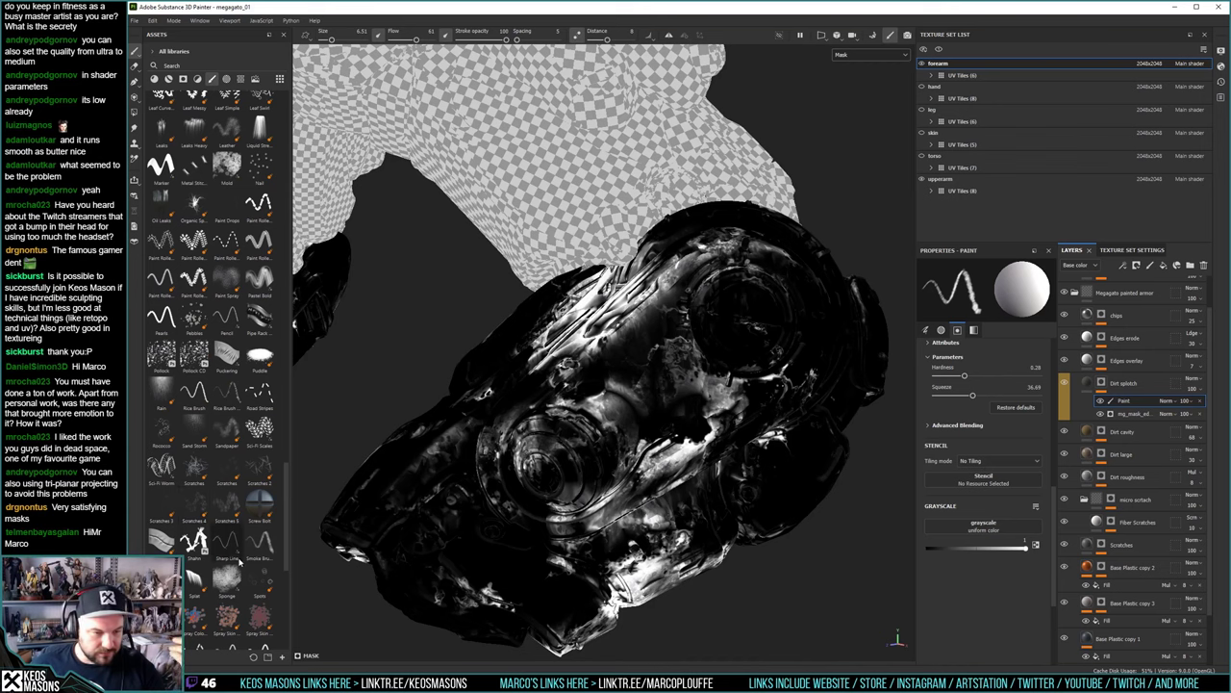
click(195, 501)
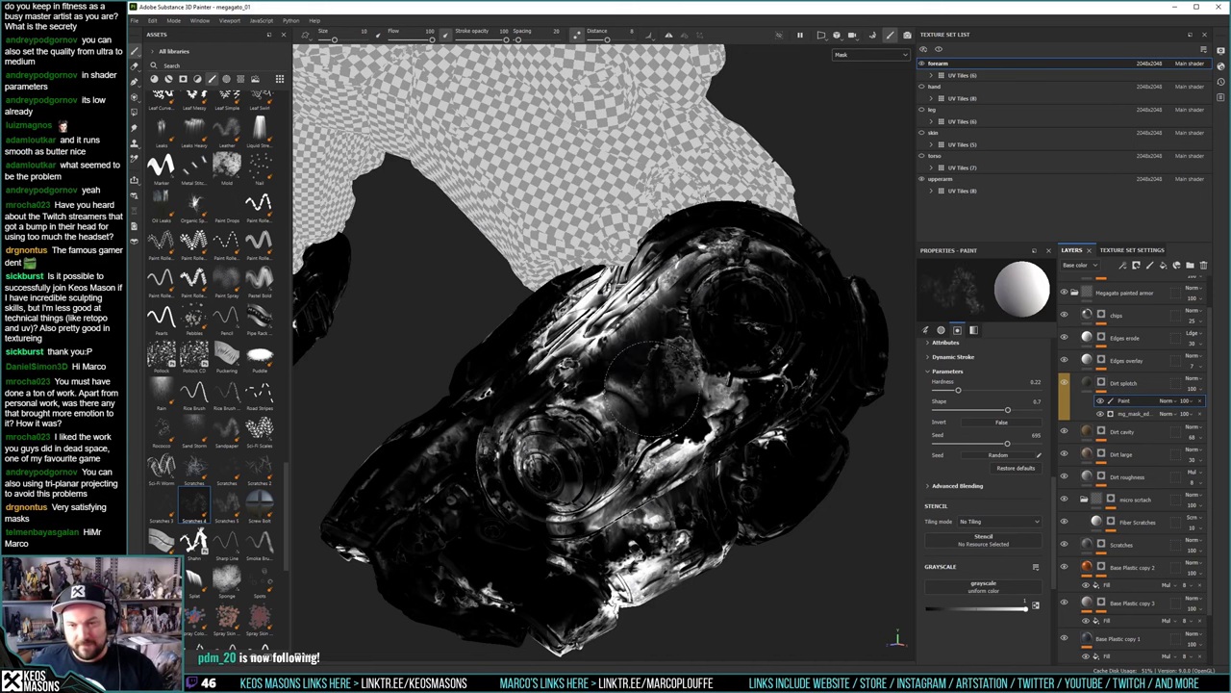
alt+drag(712, 423, 664, 361)
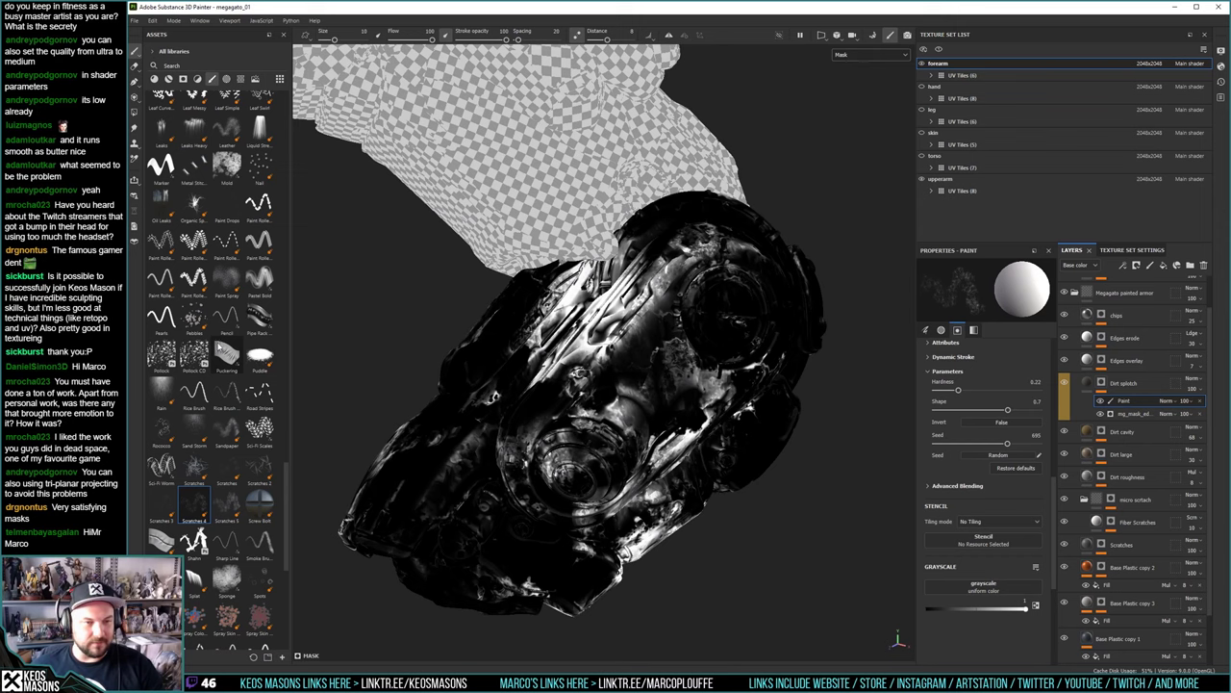
Try the Kyle brush with alpha 27 at full and reduced size on the forearm mask, undoing each test stroke
scroll(217, 298, up, 3)
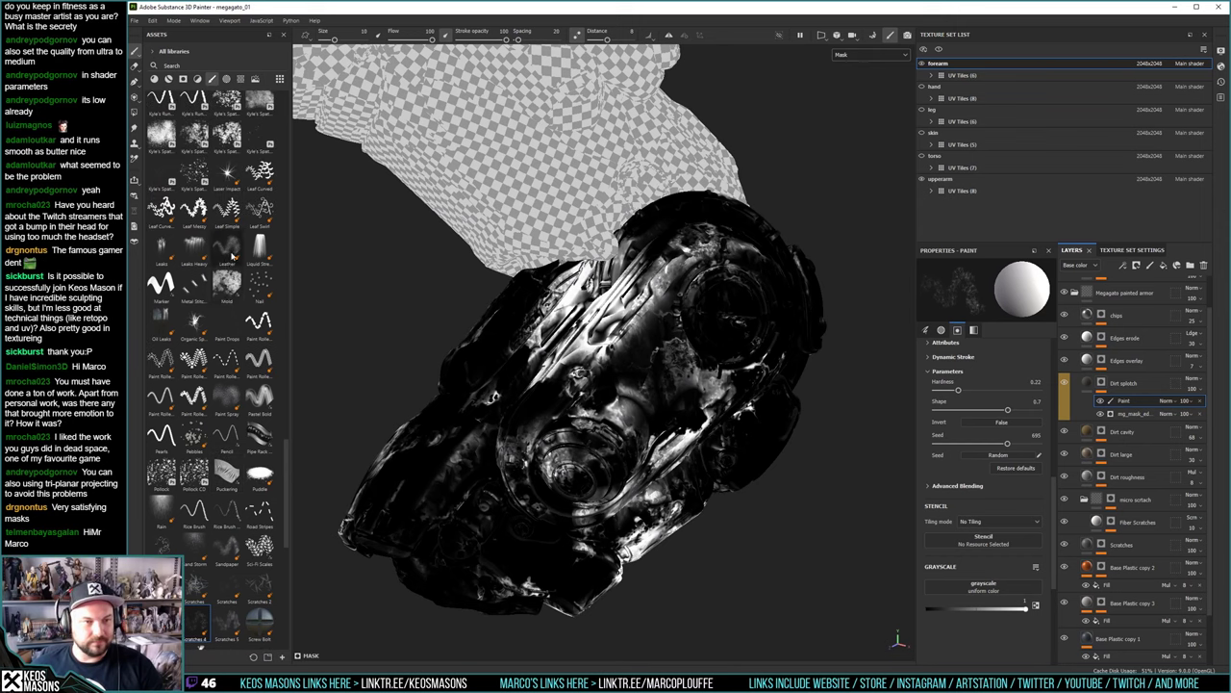
scroll(236, 252, up, 3)
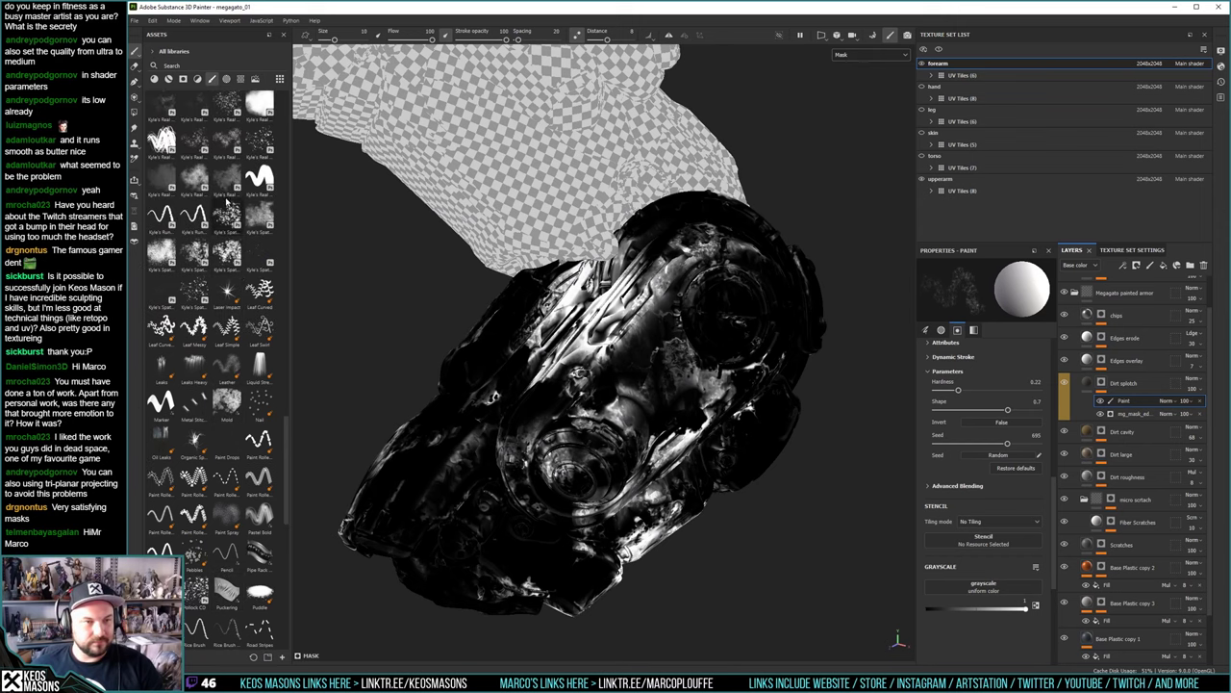
click(228, 180)
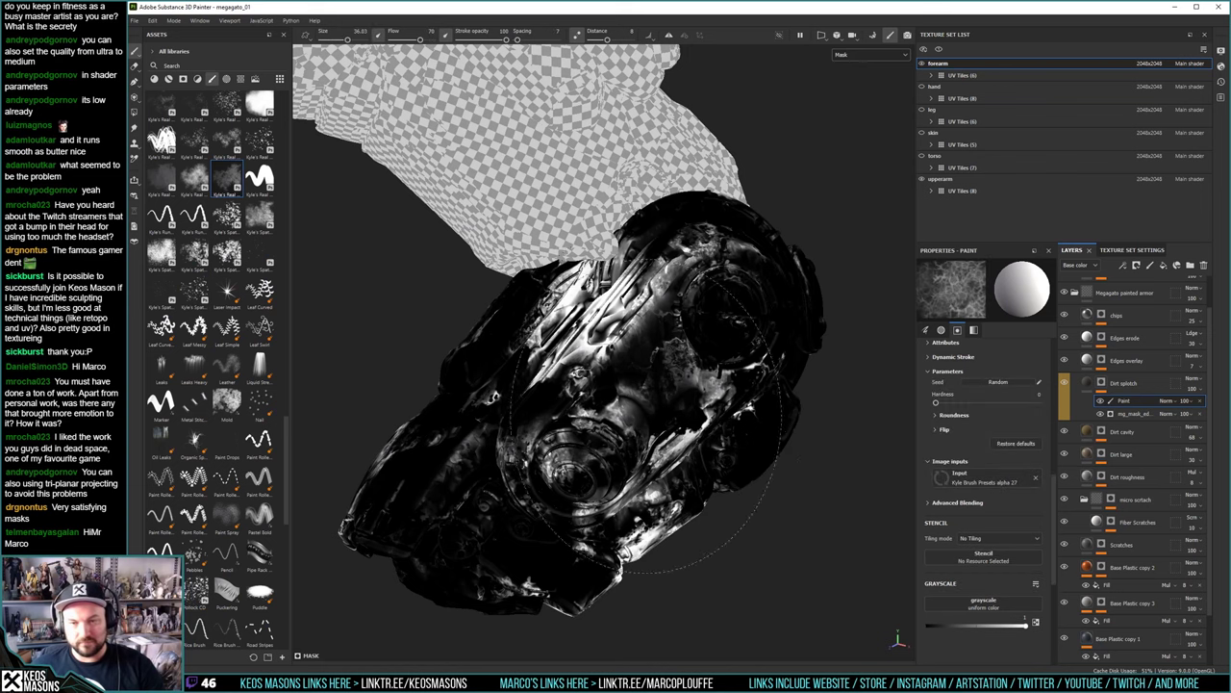
drag(639, 363, 635, 418)
key(ctrl+z)
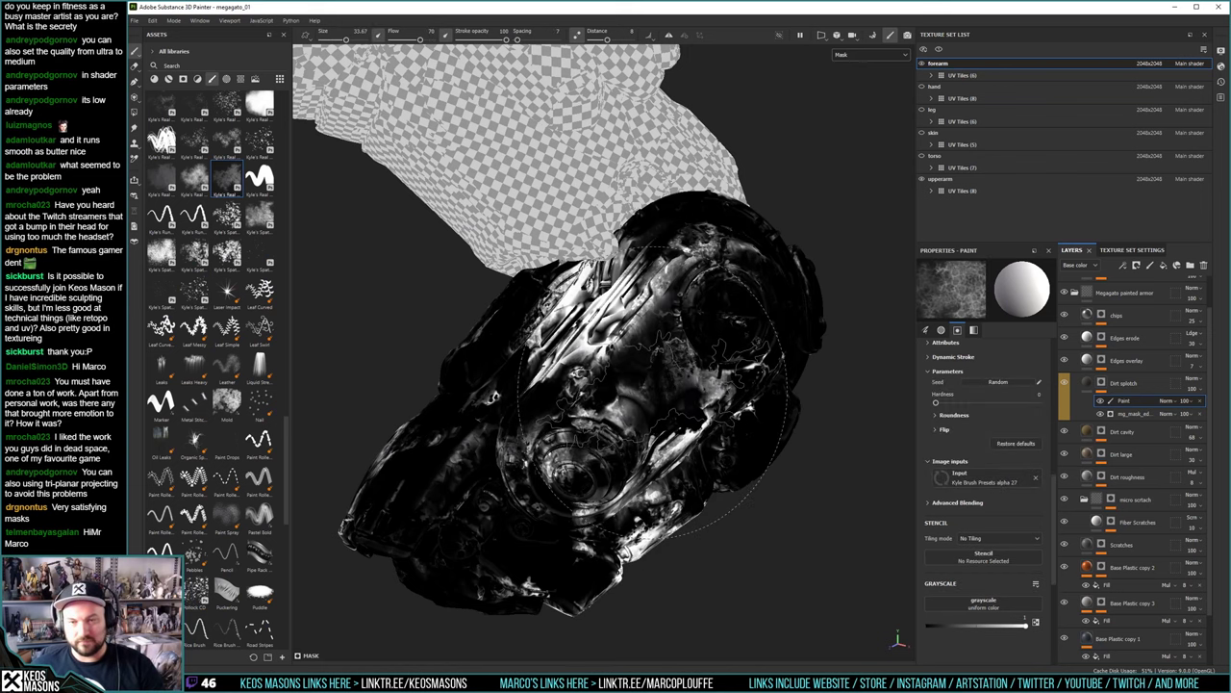
ctrl+right_drag(661, 390, 589, 390)
mouse_move(664, 387)
alt+mouse_down()
mouse_move(679, 360)
mouse_move(666, 348)
alt+mouse_up()
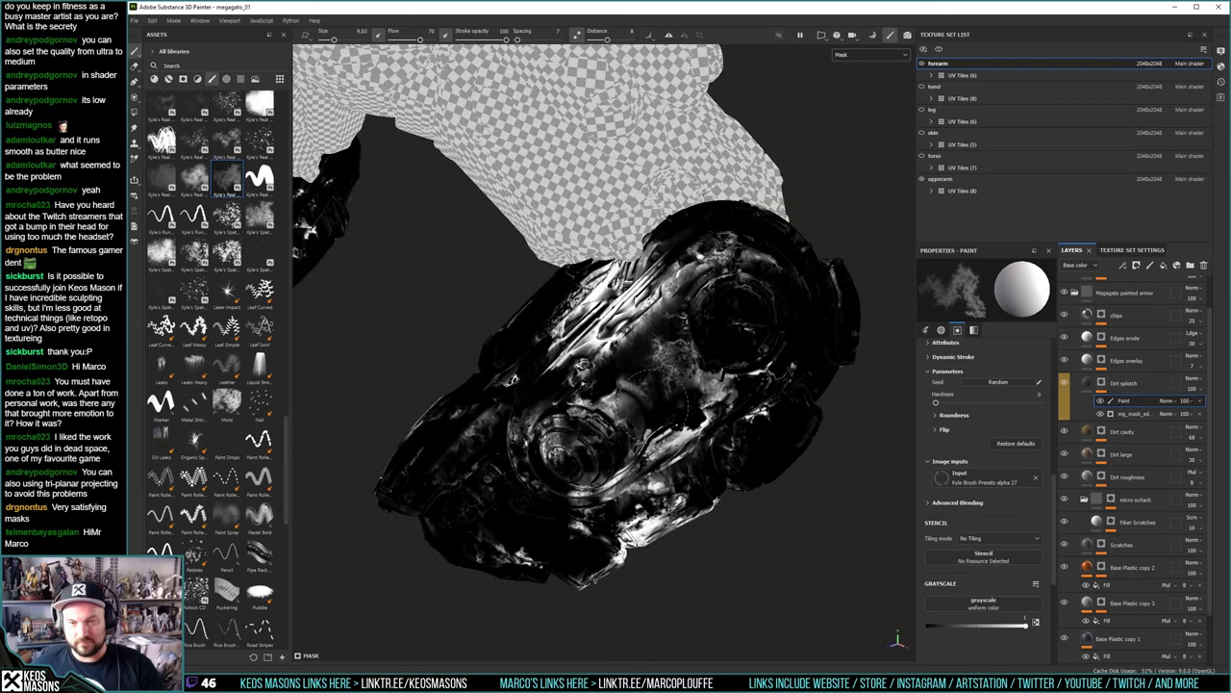
drag(606, 452, 731, 337)
key(ctrl+z)
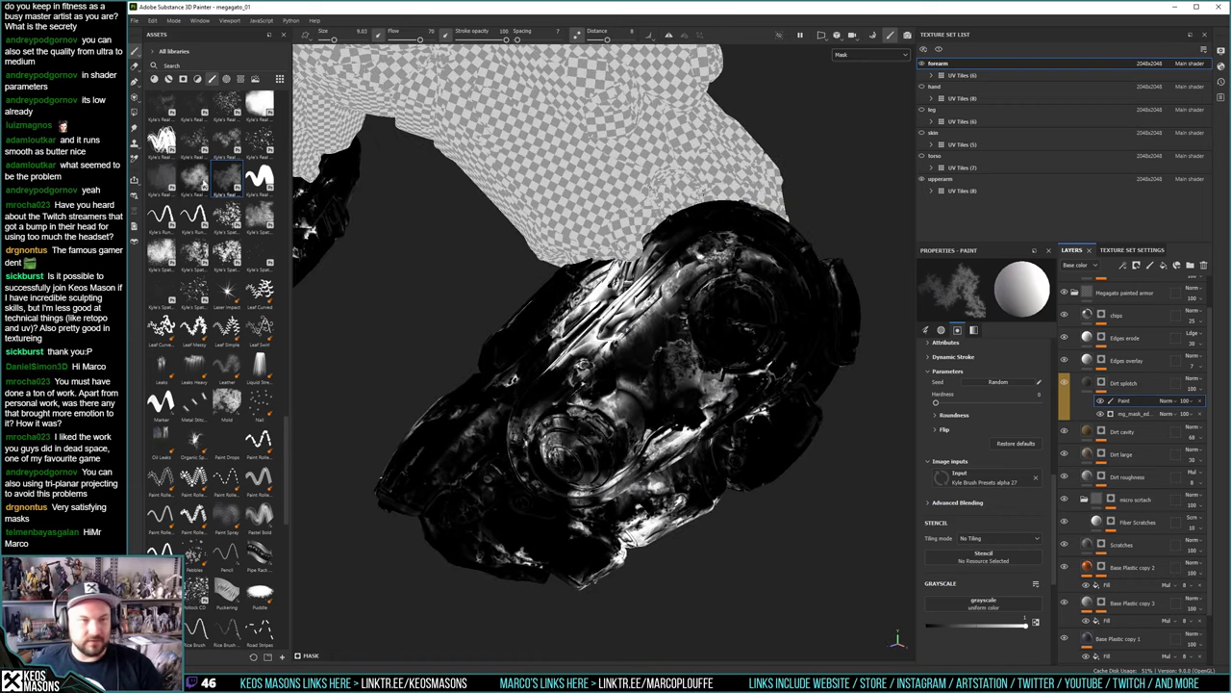
Try the Kyle brush with alpha 94 on the forearm mask with and without Lazy Mouse, undoing the test strokes
scroll(227, 216, up, 5)
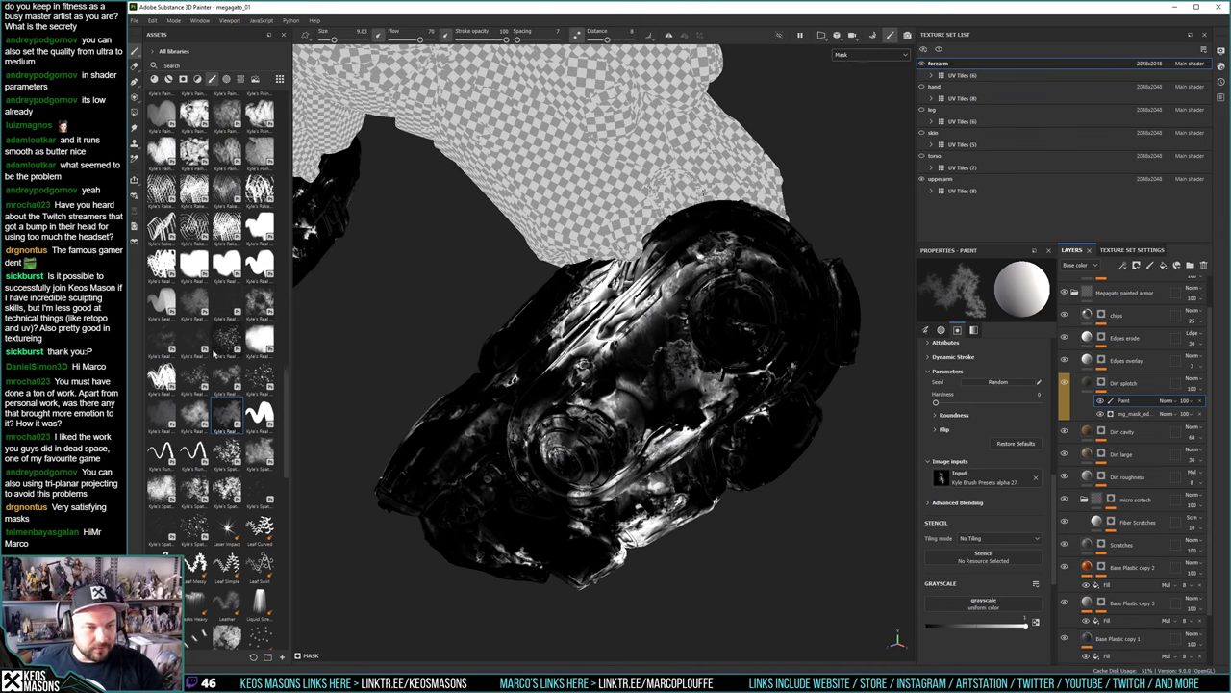
scroll(217, 357, up, 6)
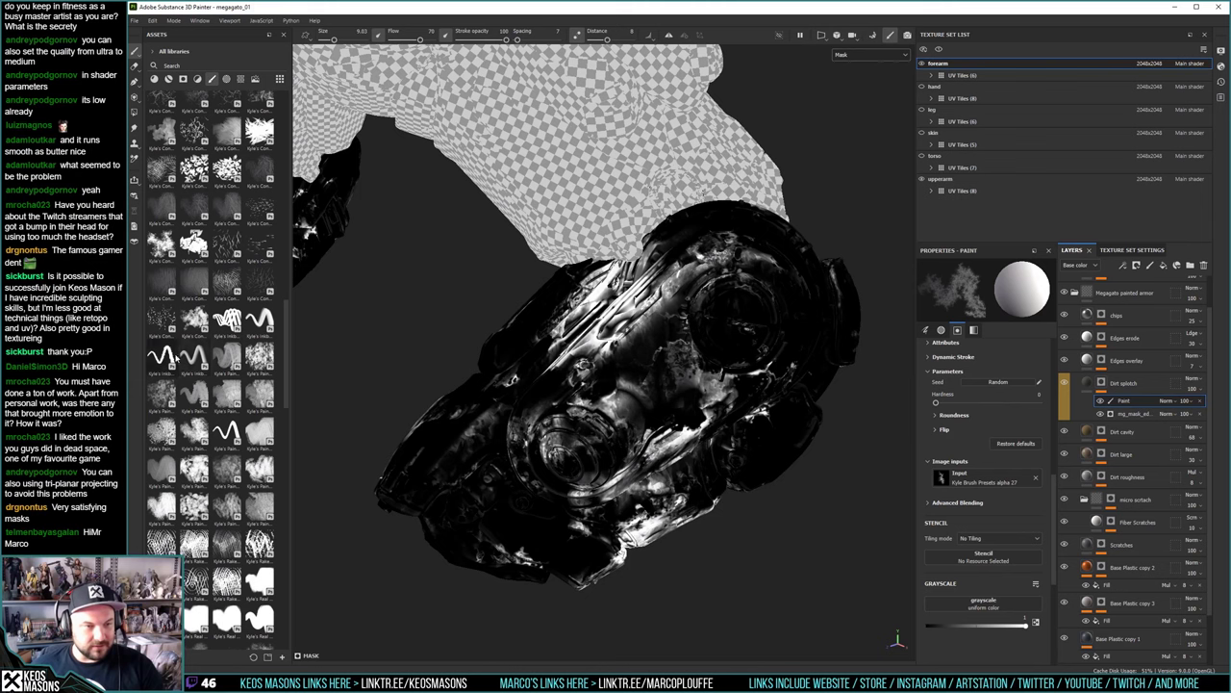
click(168, 355)
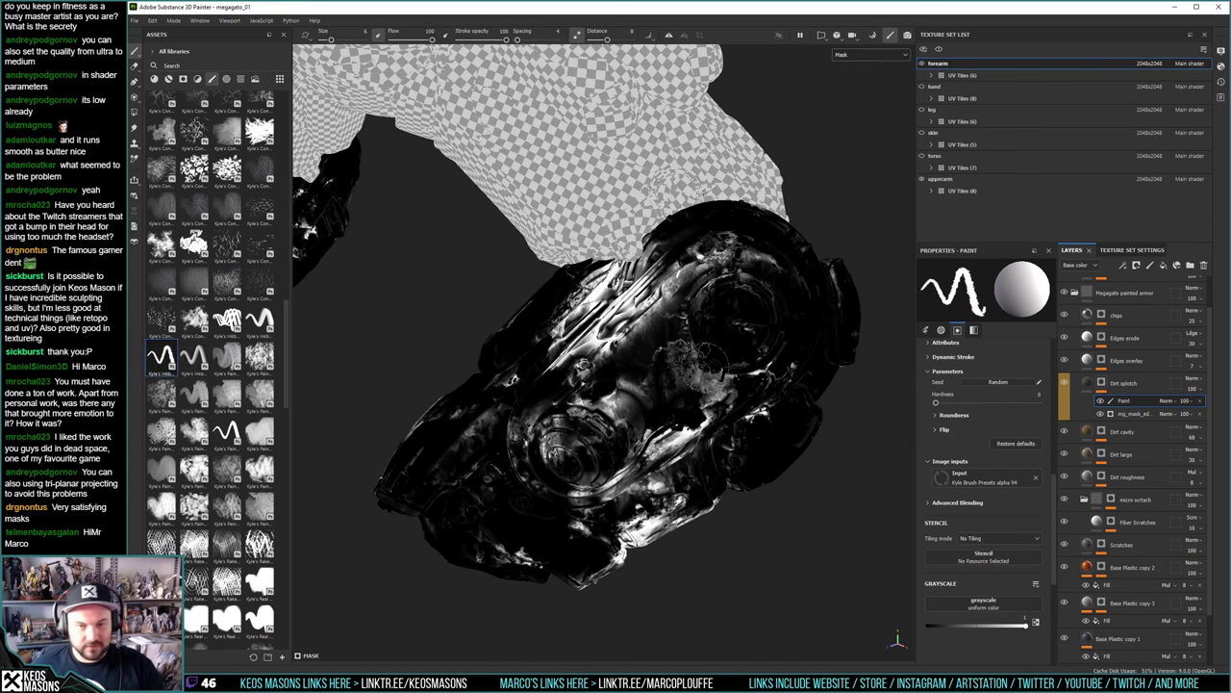
mouse_move(620, 404)
mouse_down()
mouse_move(717, 317)
mouse_move(660, 374)
mouse_up()
key(ctrl+z)
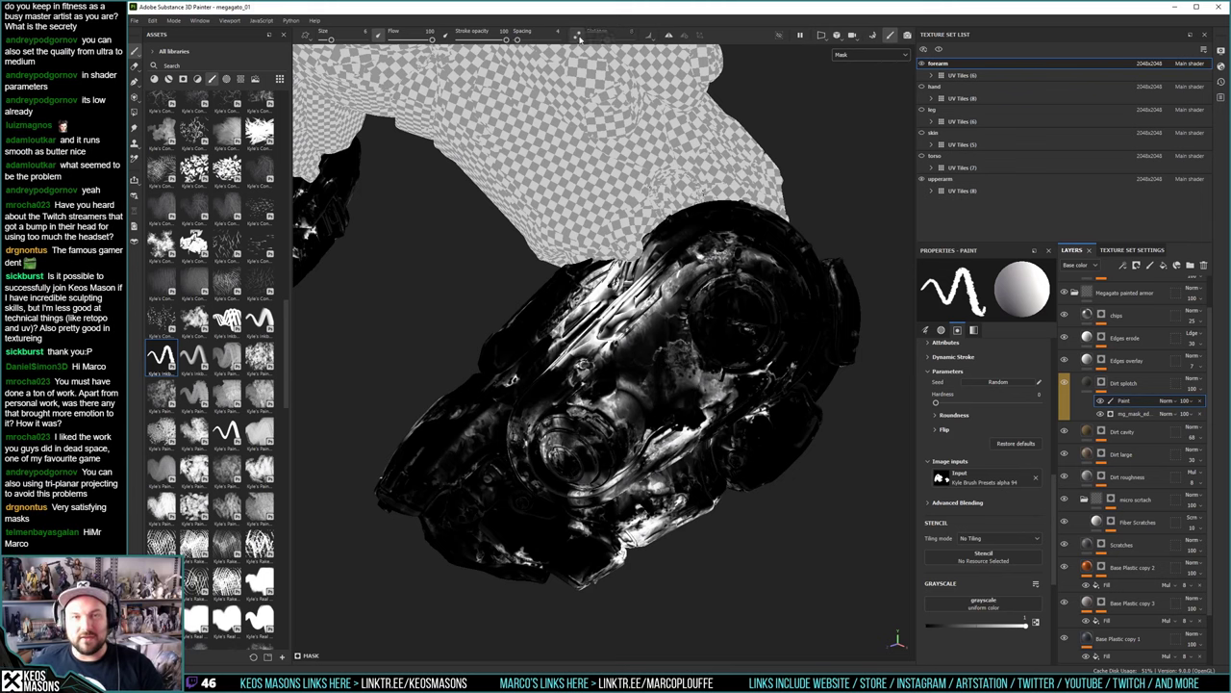
drag(672, 362, 698, 363)
key(ctrl+z)
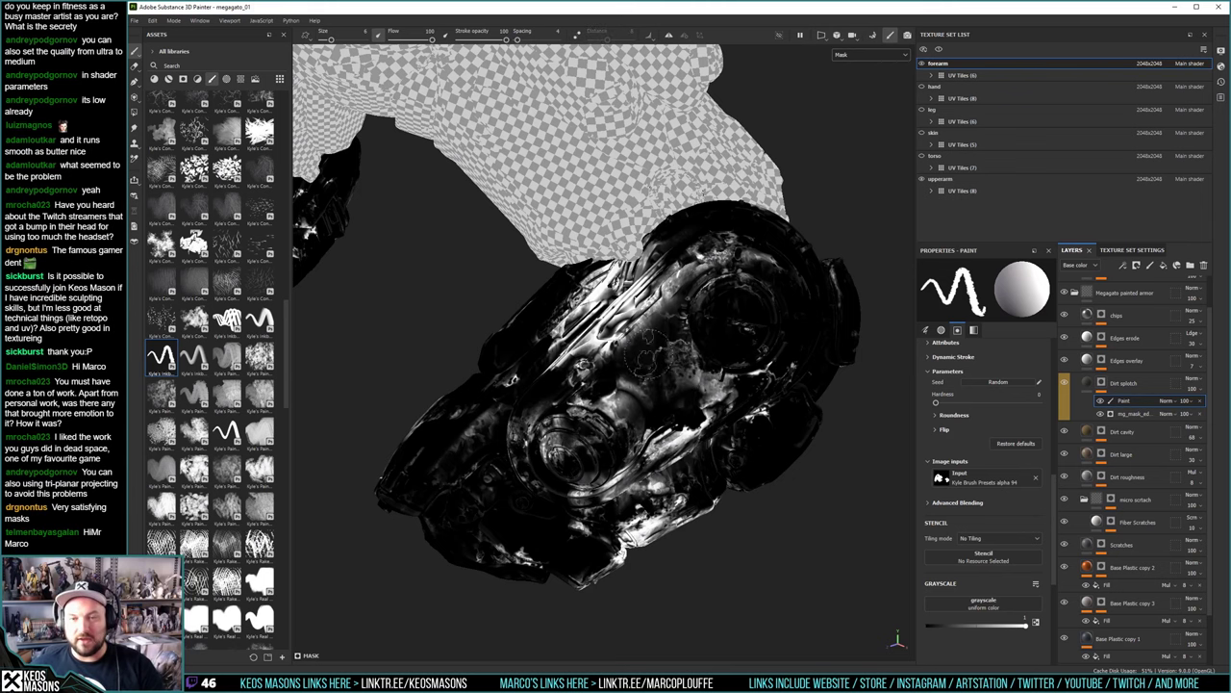
key(bracketright)
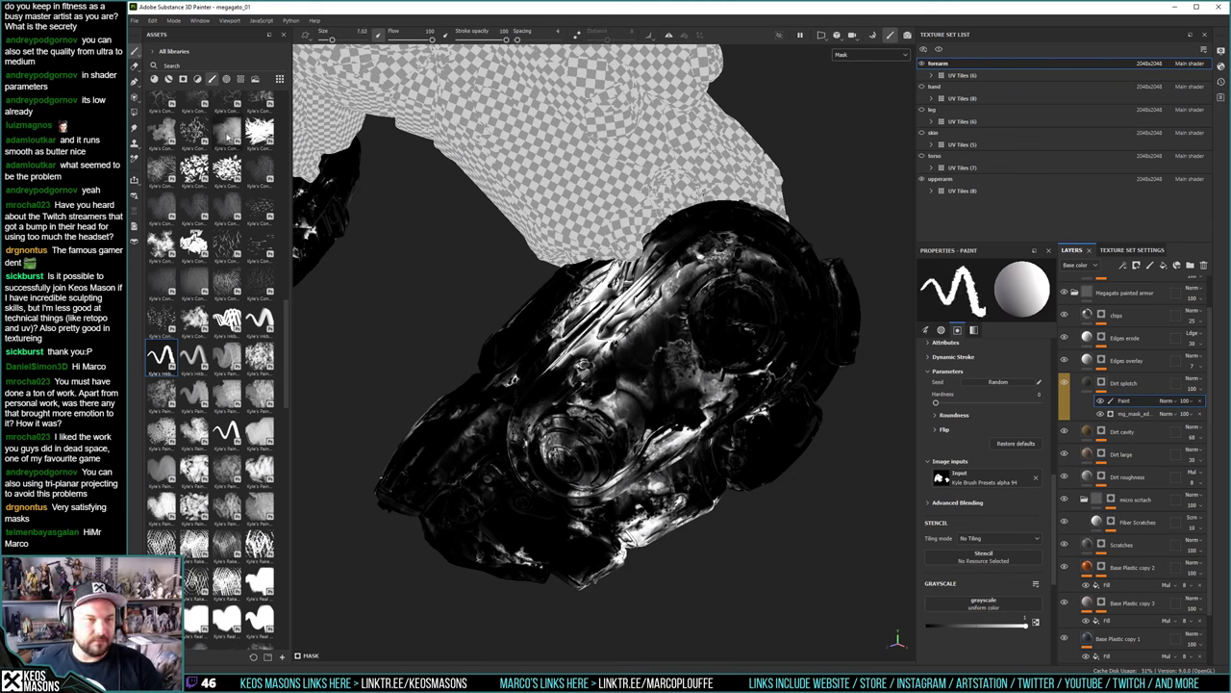
Try the Kyle brush with alpha 65 on the forearm mask at size 6.82 and undo the test stroke
click(162, 130)
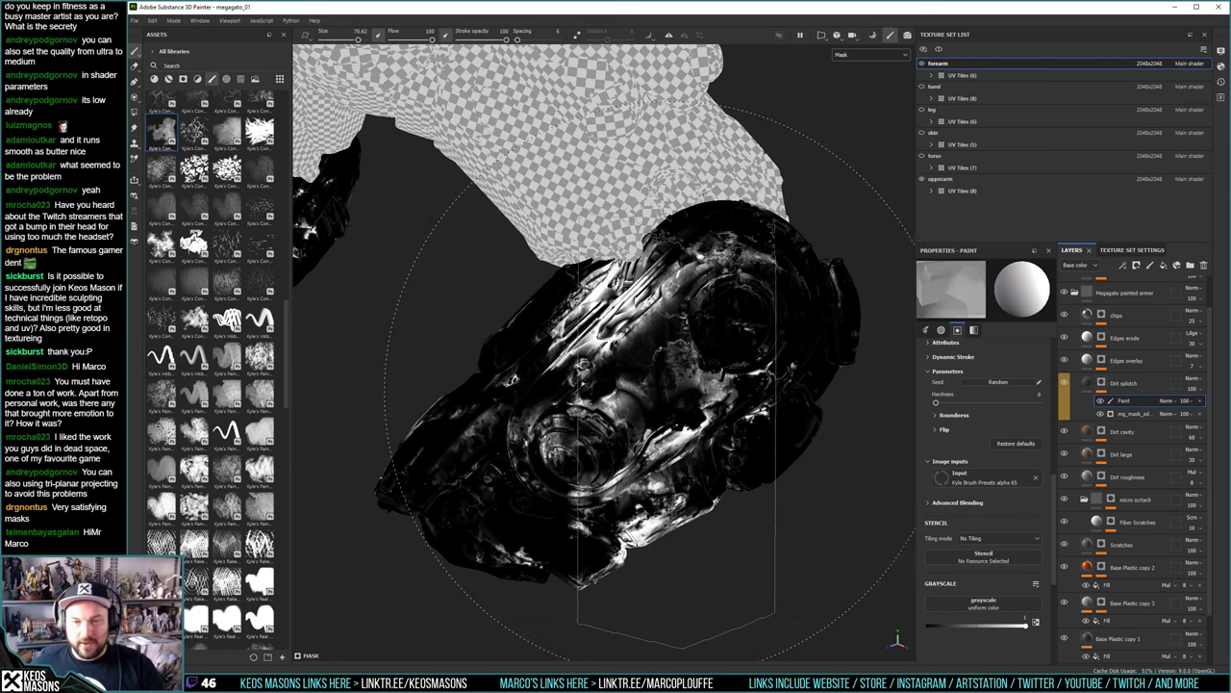
ctrl+right_drag(697, 338, 669, 348)
drag(666, 356, 681, 371)
key(ctrl+z)
Try the Kyle brush with alpha 6 at size 7.63 between the forearm's two round joints and undo the stroke
scroll(241, 403, down, 3)
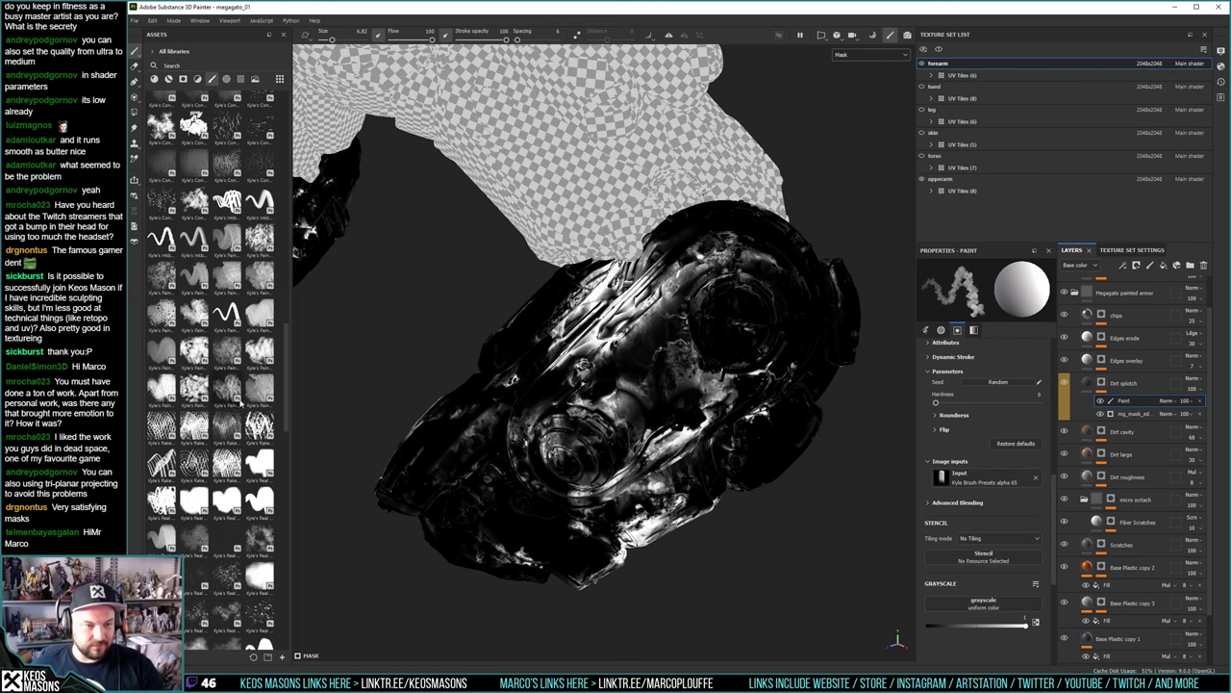
mouse_move(691, 375)
ctrl+right_down()
mouse_move(677, 387)
mouse_move(671, 373)
ctrl+right_up()
drag(674, 356, 674, 387)
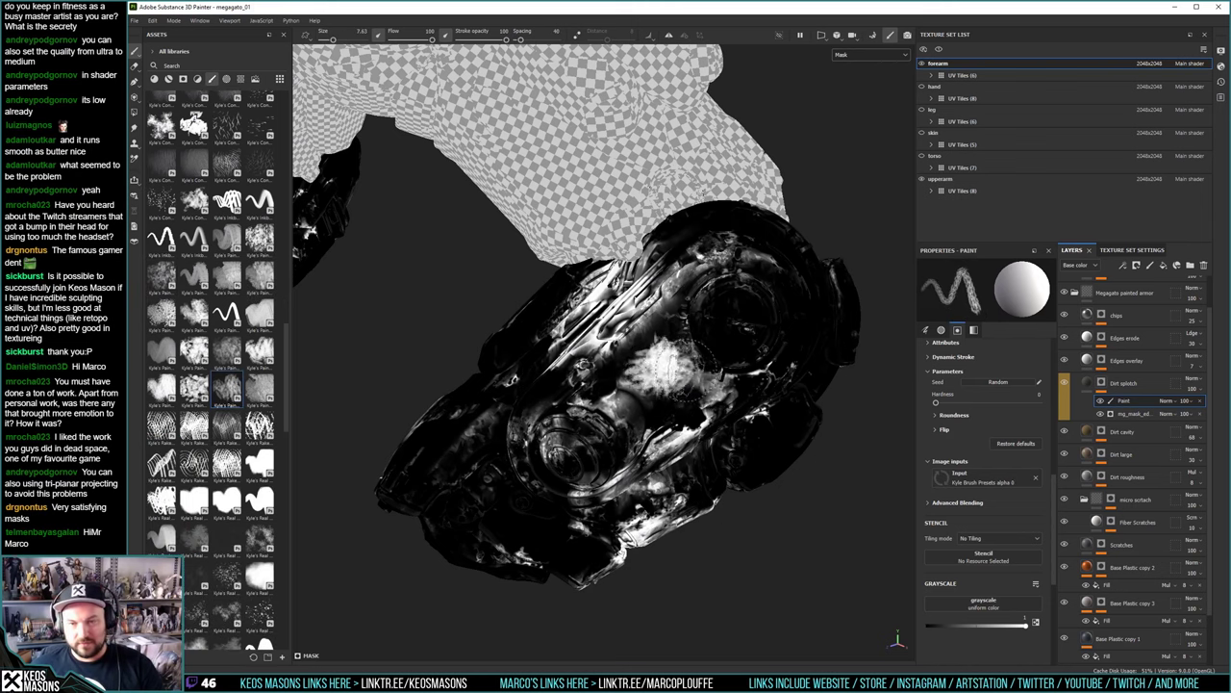
key(ctrl+z)
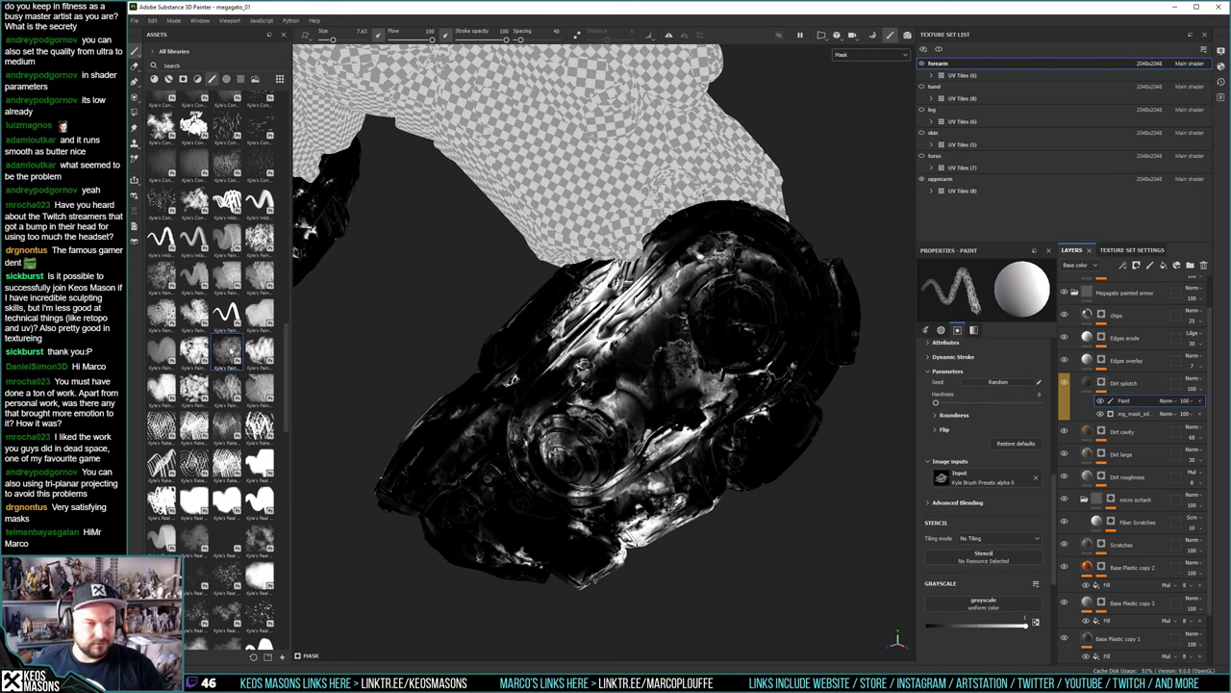
Test the Kyle brush with alpha 8 at size 10.64, undo the stroke and invert the brush's grayscale to 0
ctrl+right_drag(696, 371, 663, 372)
mouse_move(660, 373)
mouse_down()
mouse_move(670, 367)
mouse_move(667, 378)
mouse_up()
key(ctrl+z)
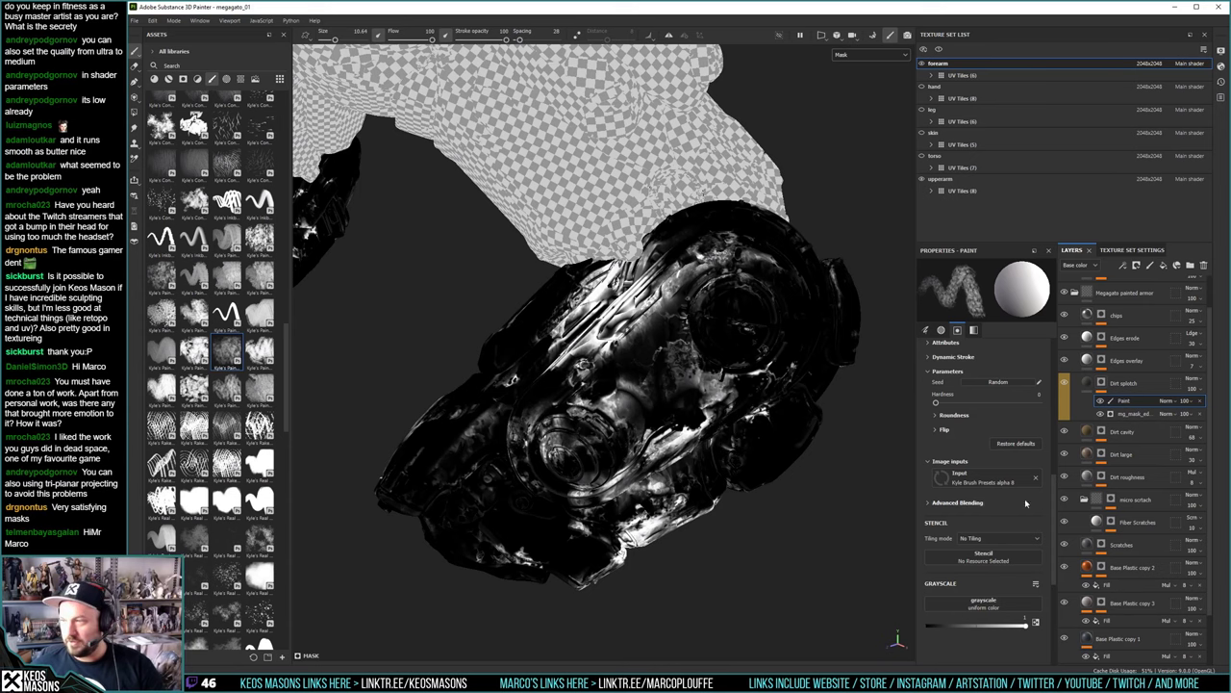
key(x)
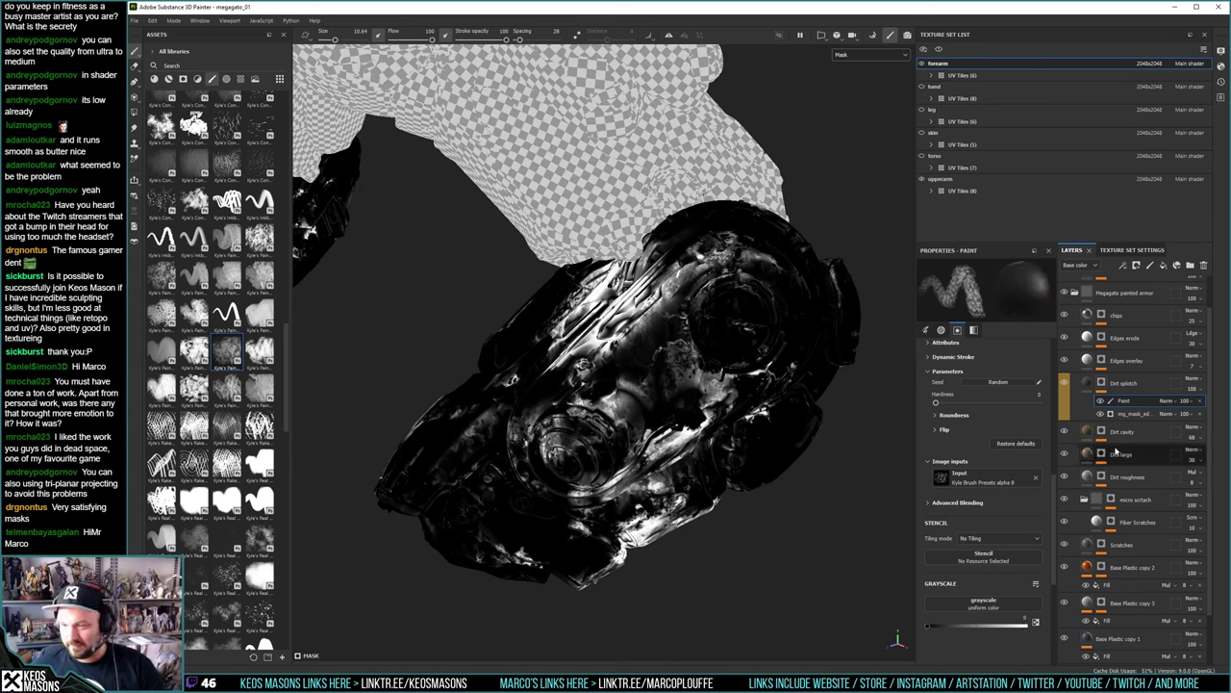
Remove the Paint effect from the Dirt splotch mask and undo the removal
click(1198, 401)
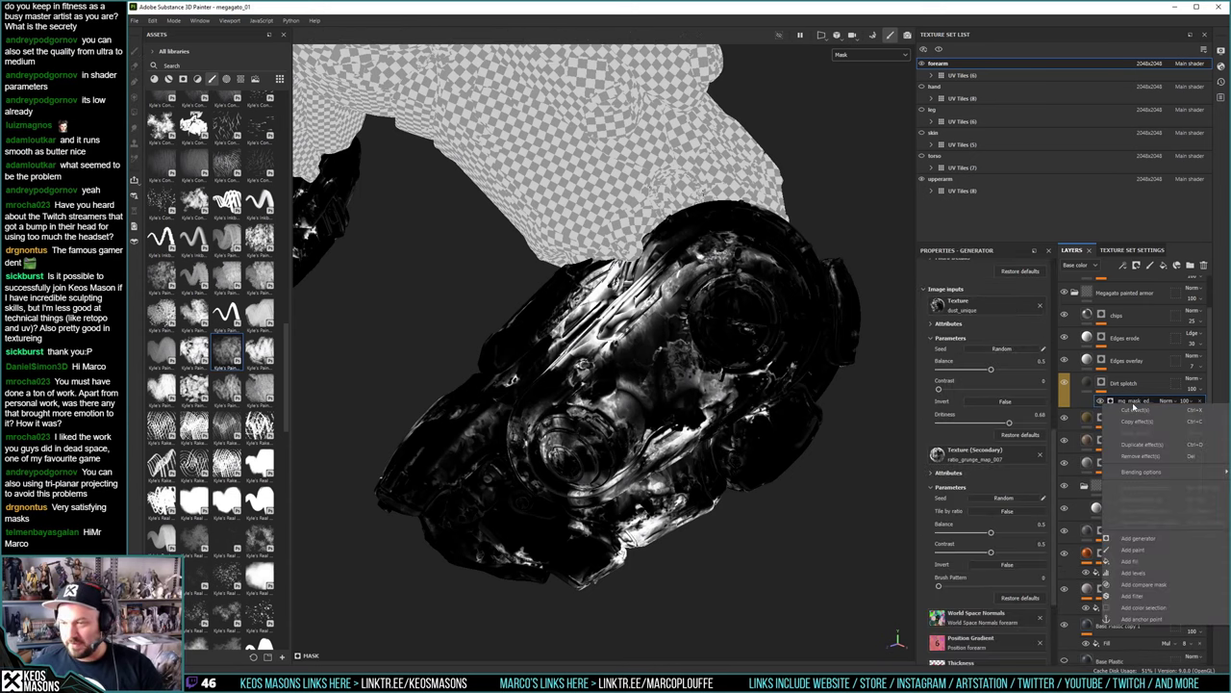
key(ctrl+z)
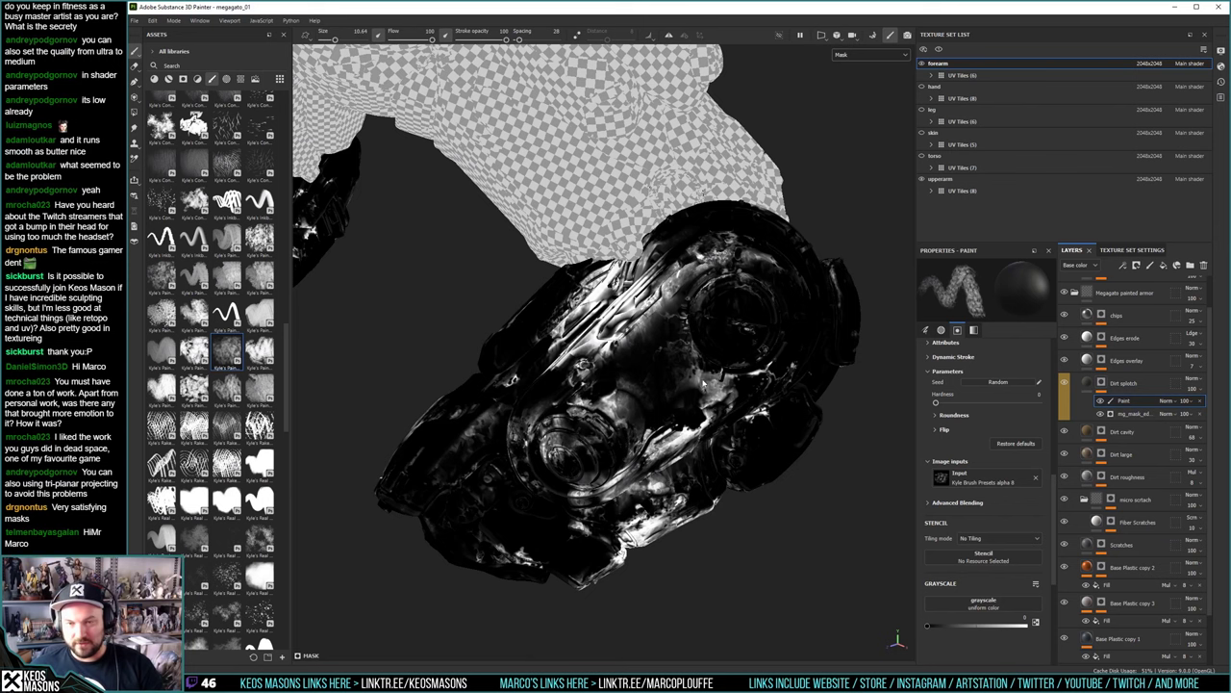
Display the full material and examine the dirt on the forearm armor from several angles under rotated lighting
key(m)
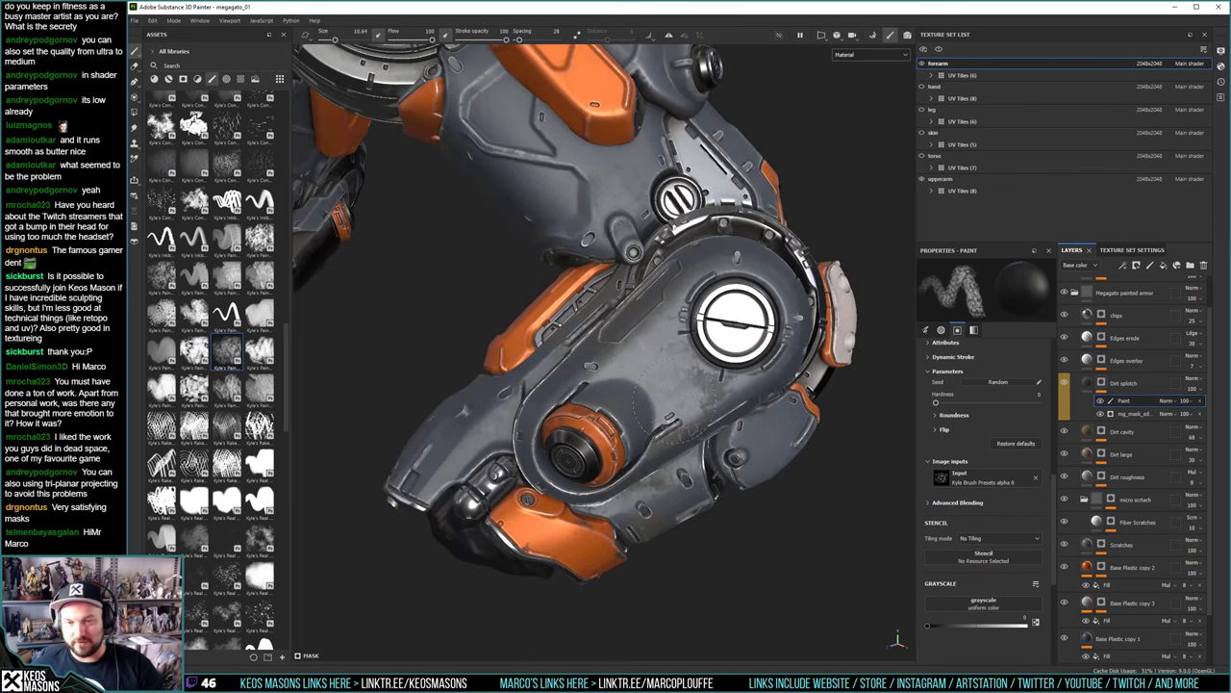
alt+drag(698, 391, 637, 353)
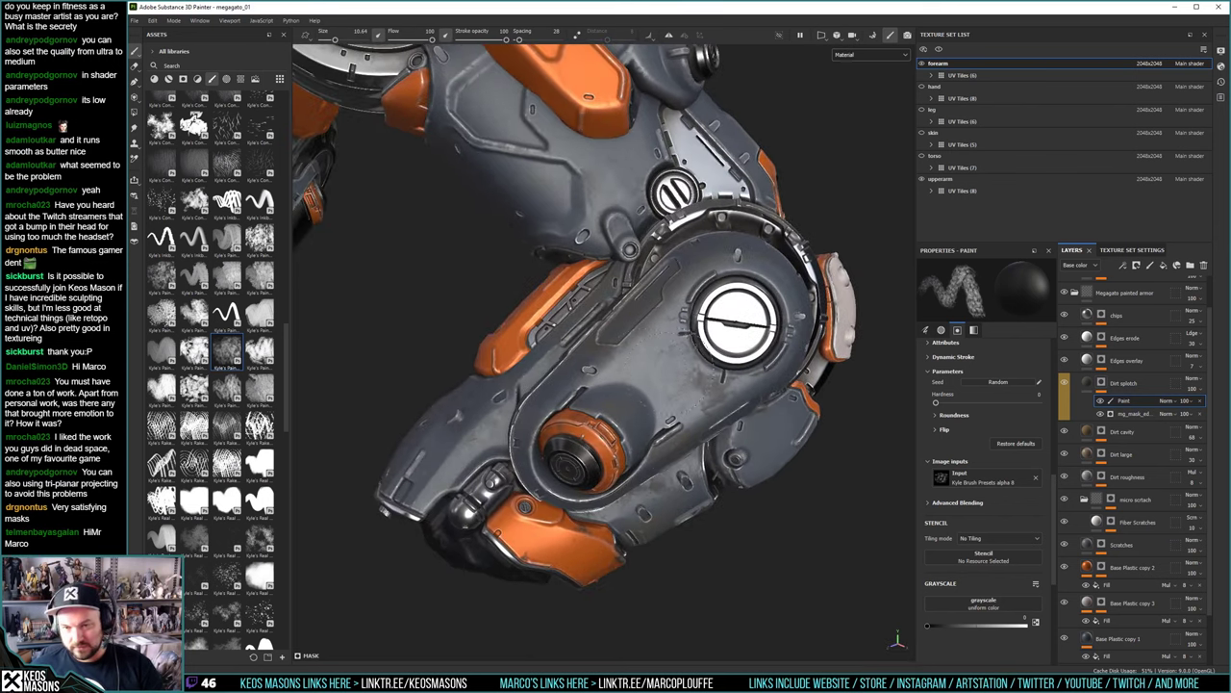
alt+drag(731, 402, 691, 427)
shift+right_drag(691, 427, 626, 431)
alt+drag(626, 430, 688, 423)
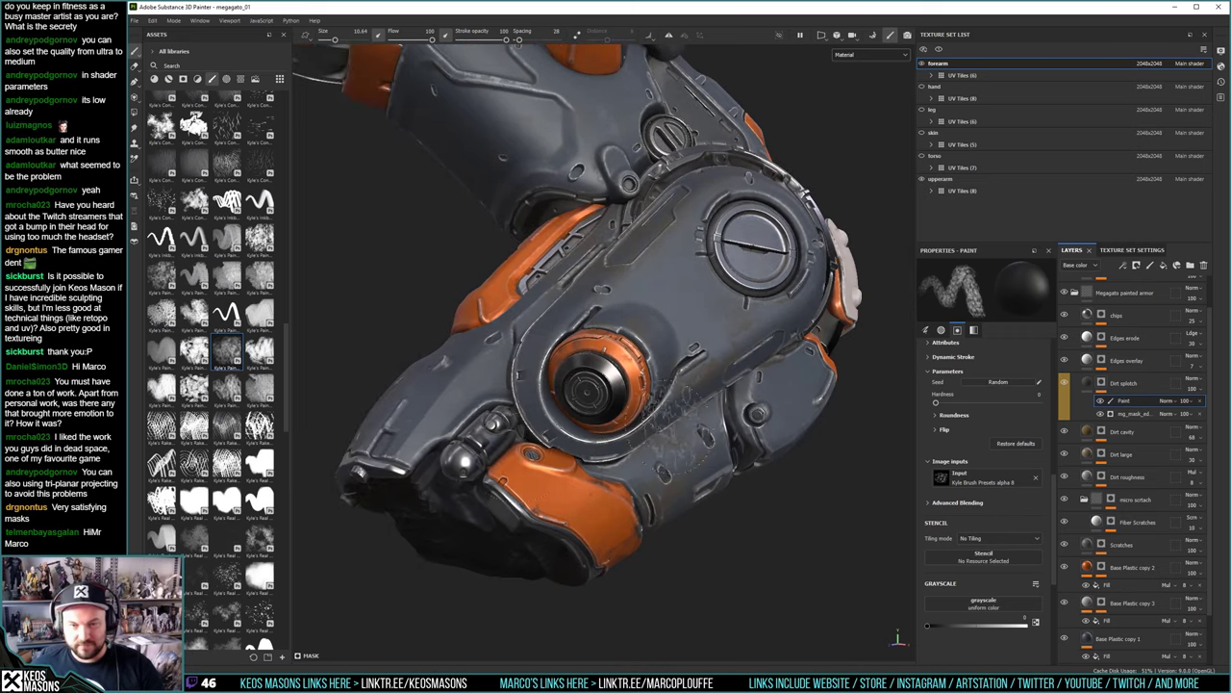
alt+drag(501, 491, 713, 409)
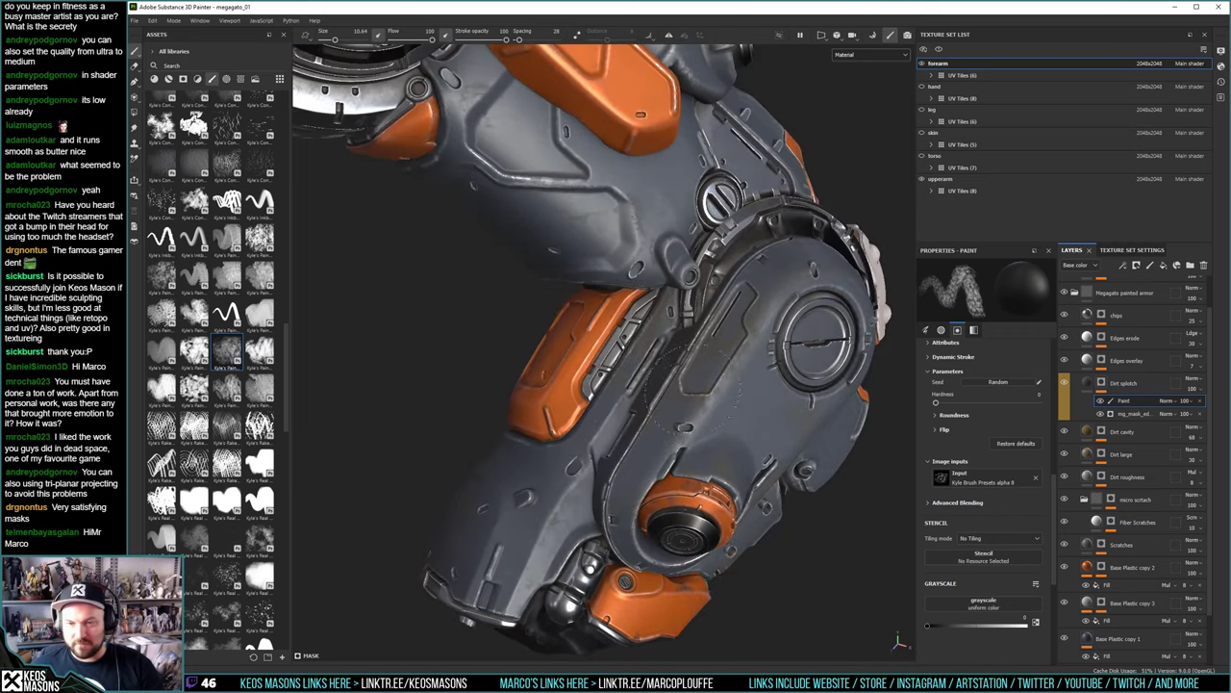
Inspect the wear and dirt on the forearm and upper arm armor from the front, side and a wider view
alt+drag(880, 249, 625, 308)
alt+drag(799, 380, 586, 406)
shift+right_drag(585, 406, 555, 403)
mouse_move(555, 403)
alt+mouse_down()
mouse_move(766, 327)
mouse_move(840, 332)
mouse_move(476, 354)
mouse_move(420, 330)
alt+mouse_up()
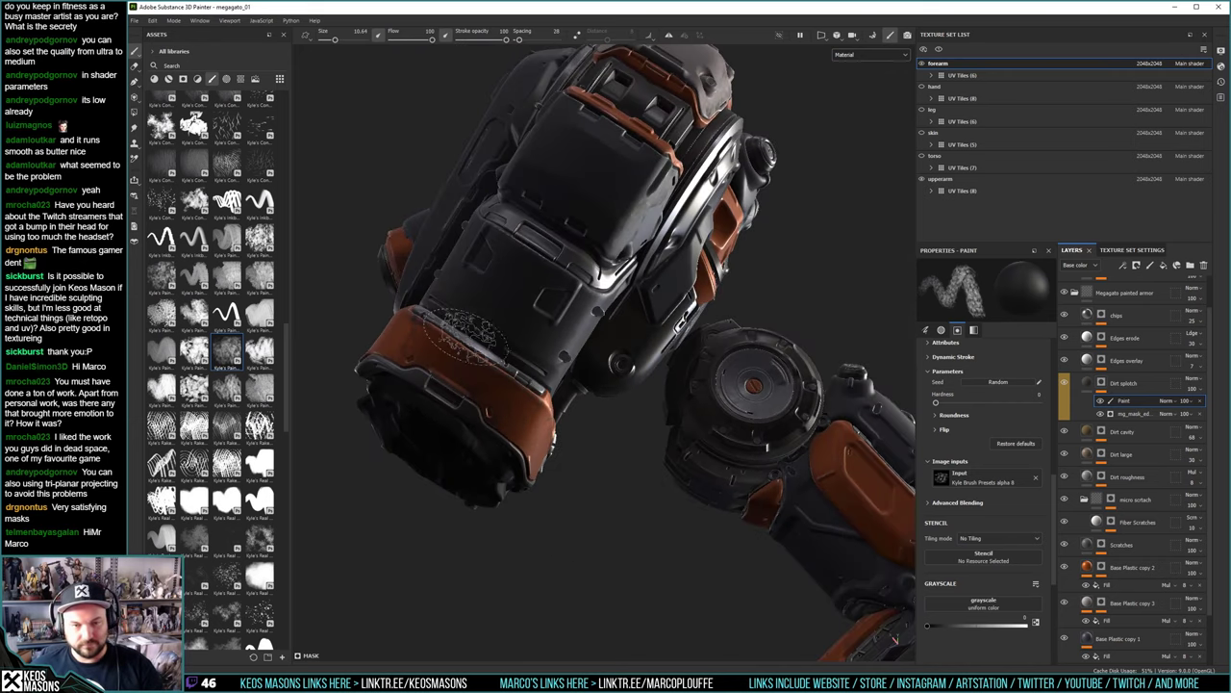
mouse_move(530, 404)
alt+mouse_down()
mouse_move(497, 344)
mouse_move(701, 462)
mouse_move(656, 317)
mouse_move(616, 405)
mouse_move(624, 421)
mouse_move(658, 370)
mouse_move(800, 339)
mouse_move(591, 352)
mouse_move(739, 438)
mouse_move(673, 459)
mouse_move(635, 445)
mouse_move(681, 425)
mouse_move(657, 390)
alt+mouse_up()
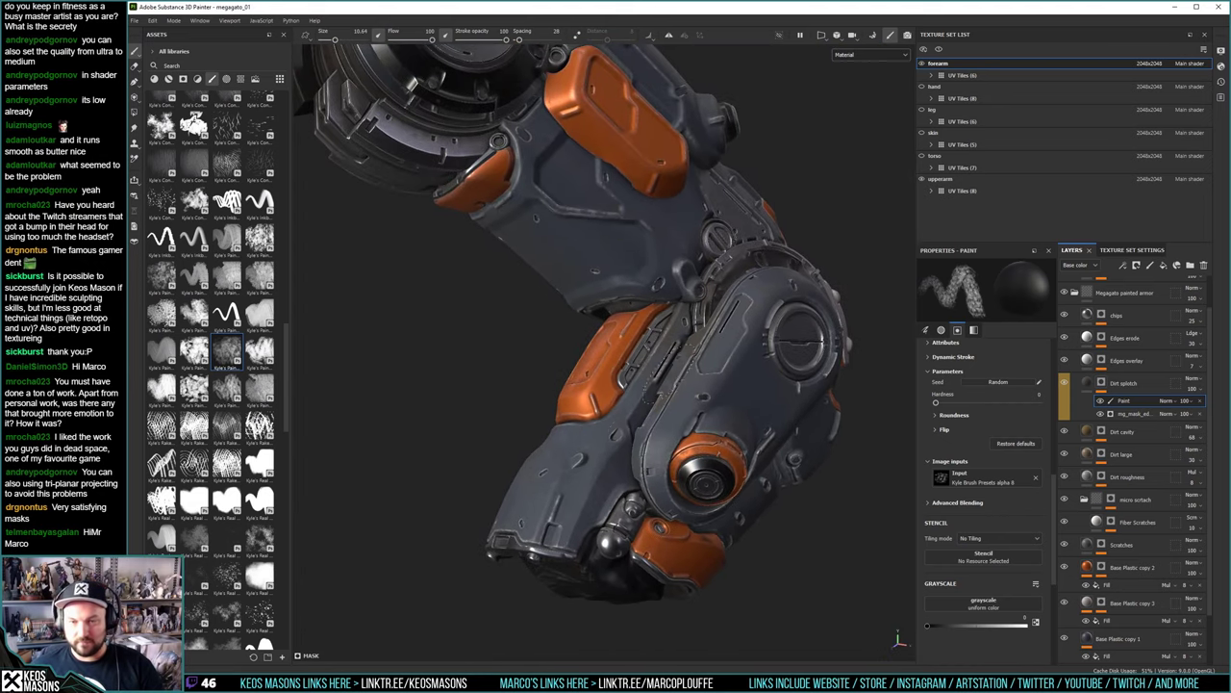
alt+drag(634, 454, 649, 395)
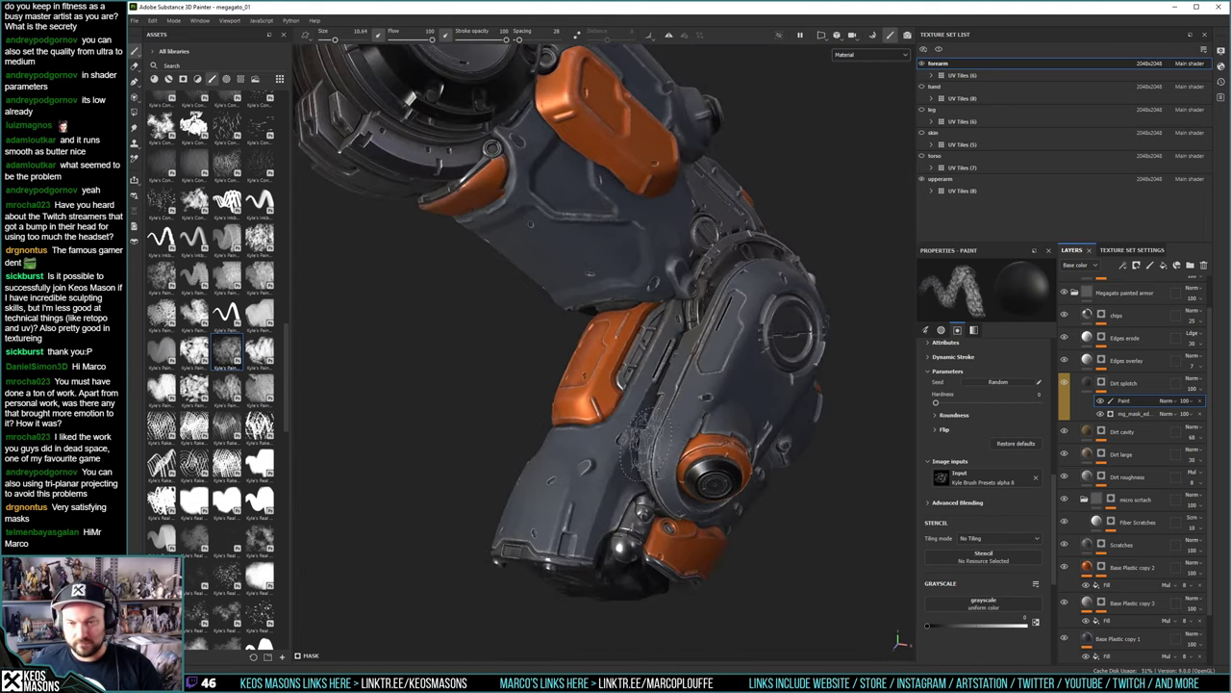
alt+drag(641, 449, 656, 468)
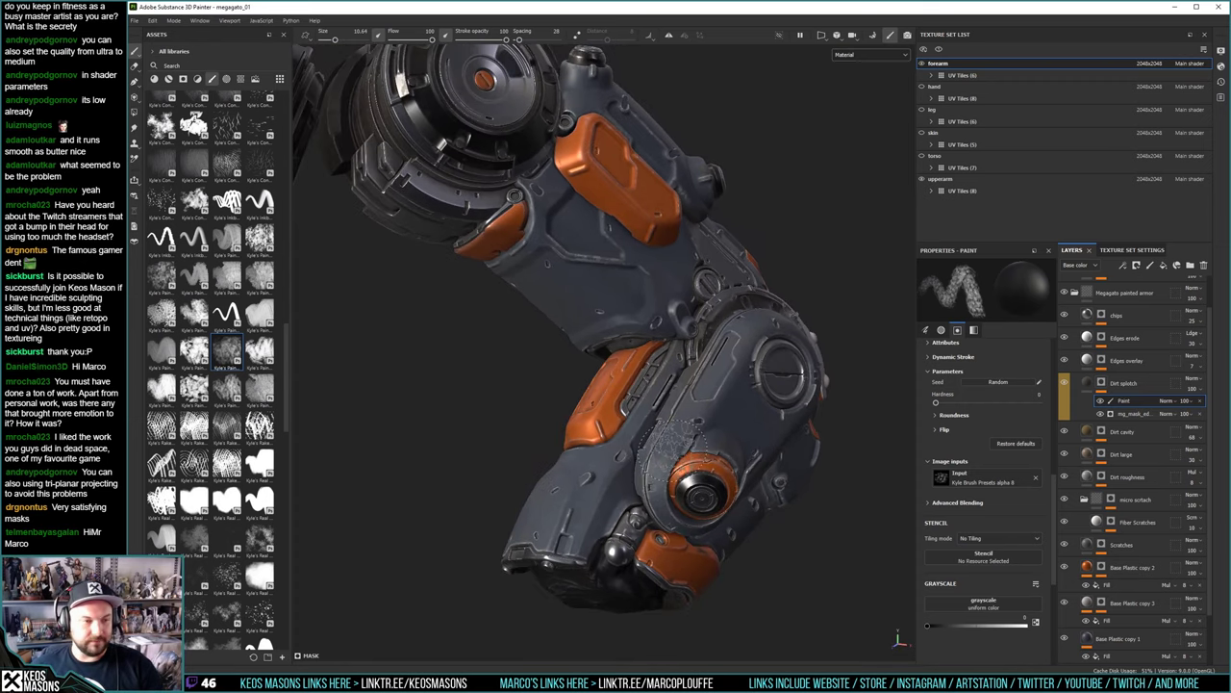
mouse_move(685, 451)
alt+mouse_down()
mouse_move(673, 339)
mouse_move(722, 383)
alt+mouse_up()
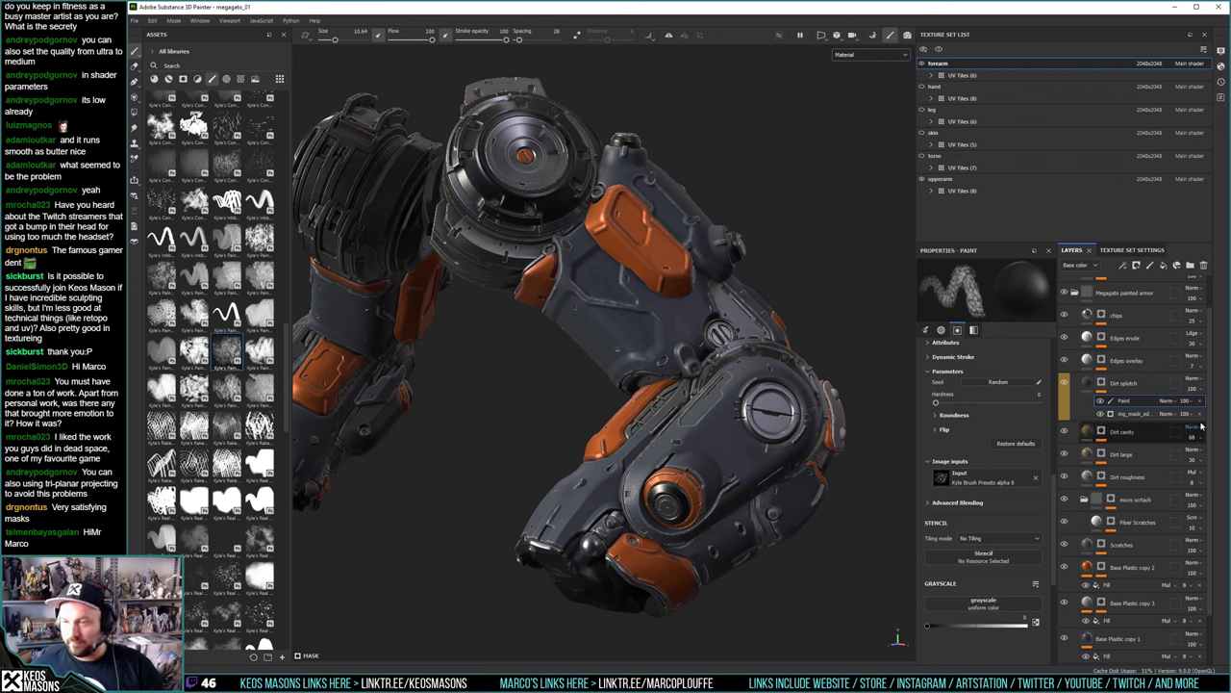
Select the Megagato painted armor layer folder and delete the existing Megagato painted armor smart material from the asset library
scroll(1083, 346, up, 2)
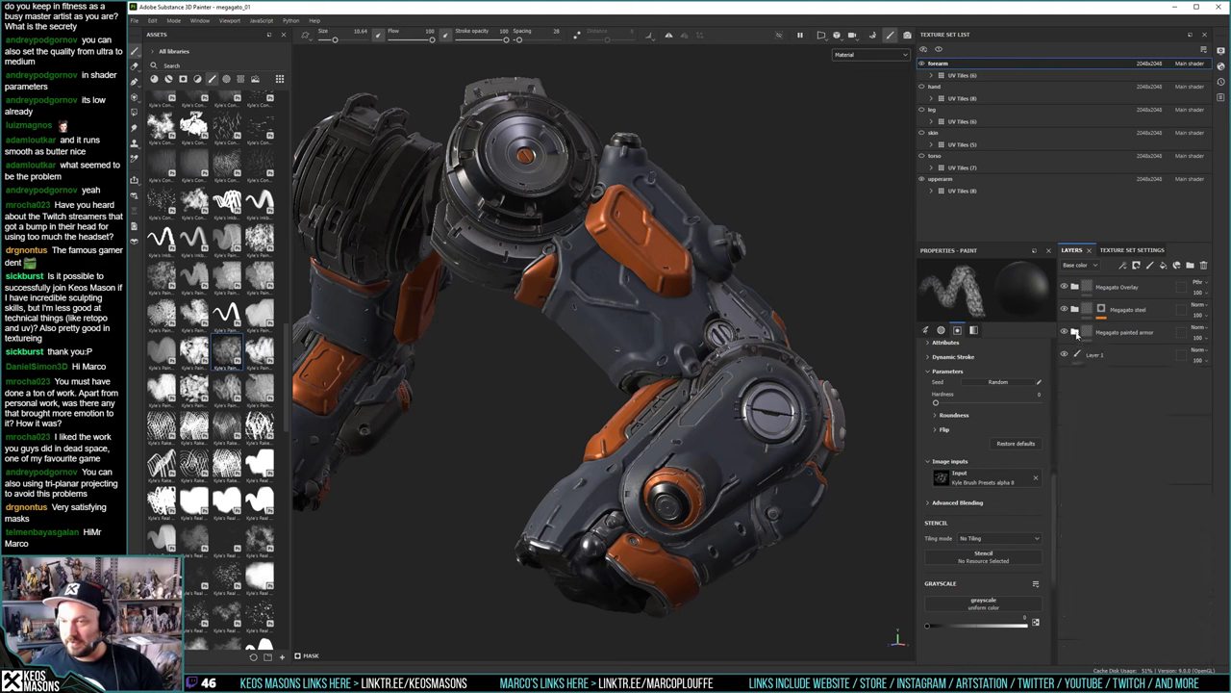
click(1132, 336)
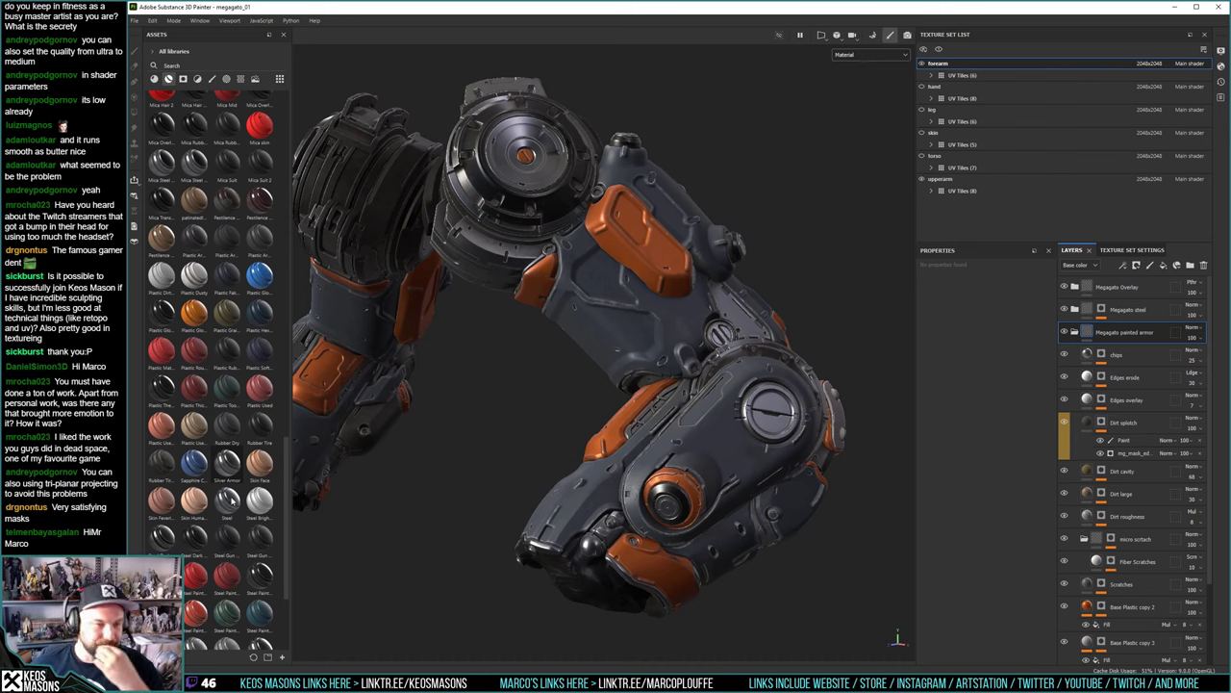
scroll(231, 498, down, 5)
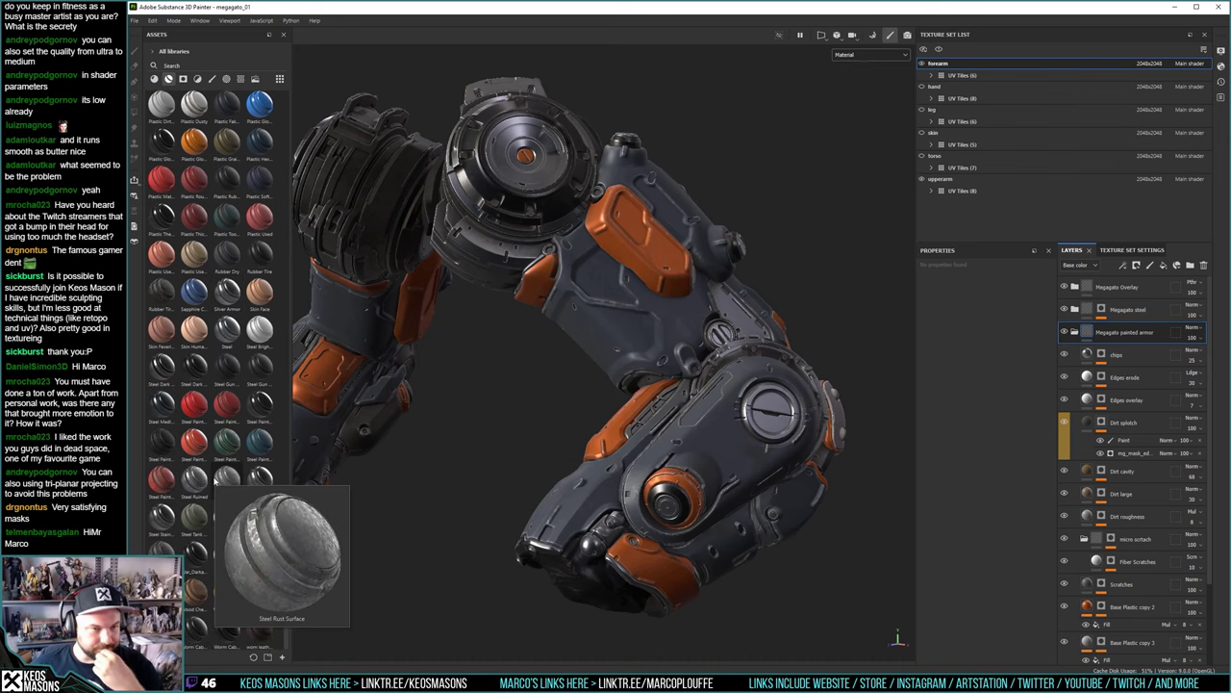
scroll(214, 423, up, 13)
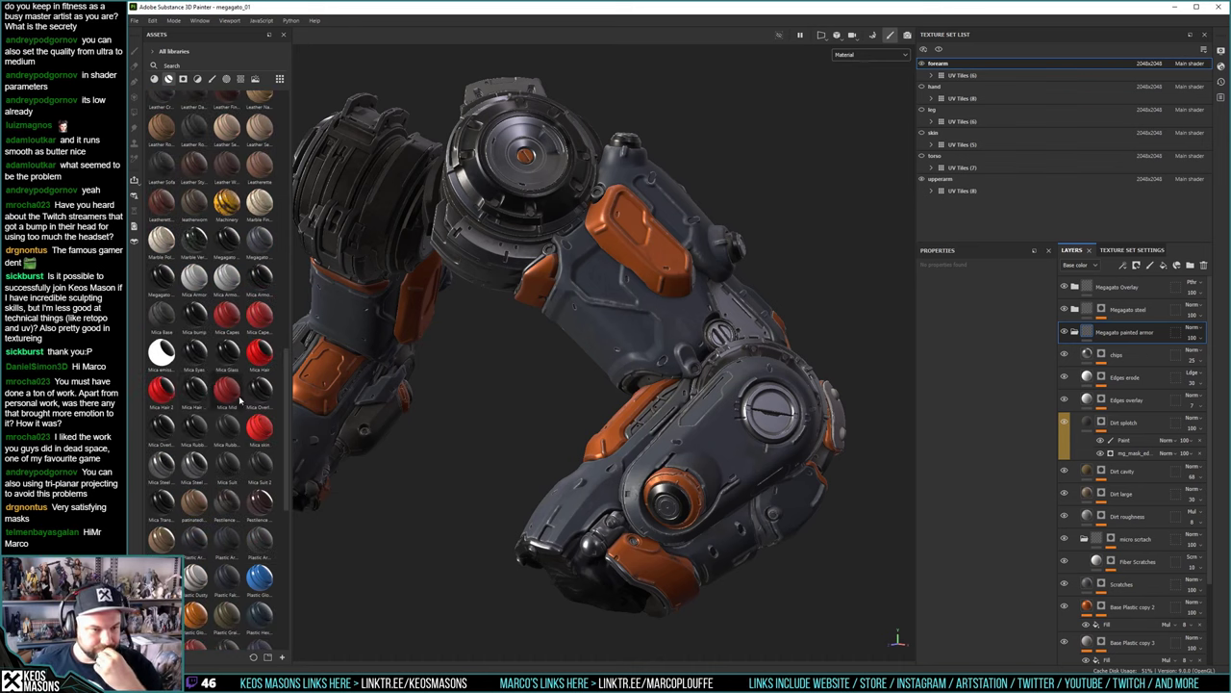
scroll(251, 337, up, 3)
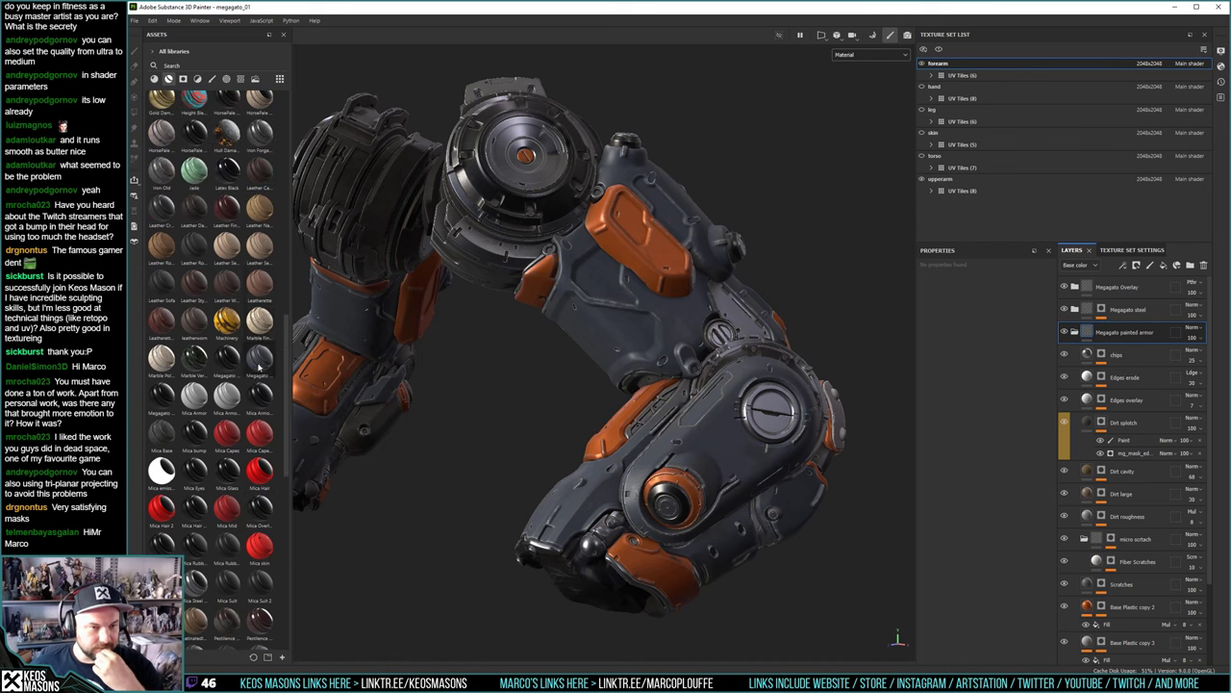
right_click(258, 364)
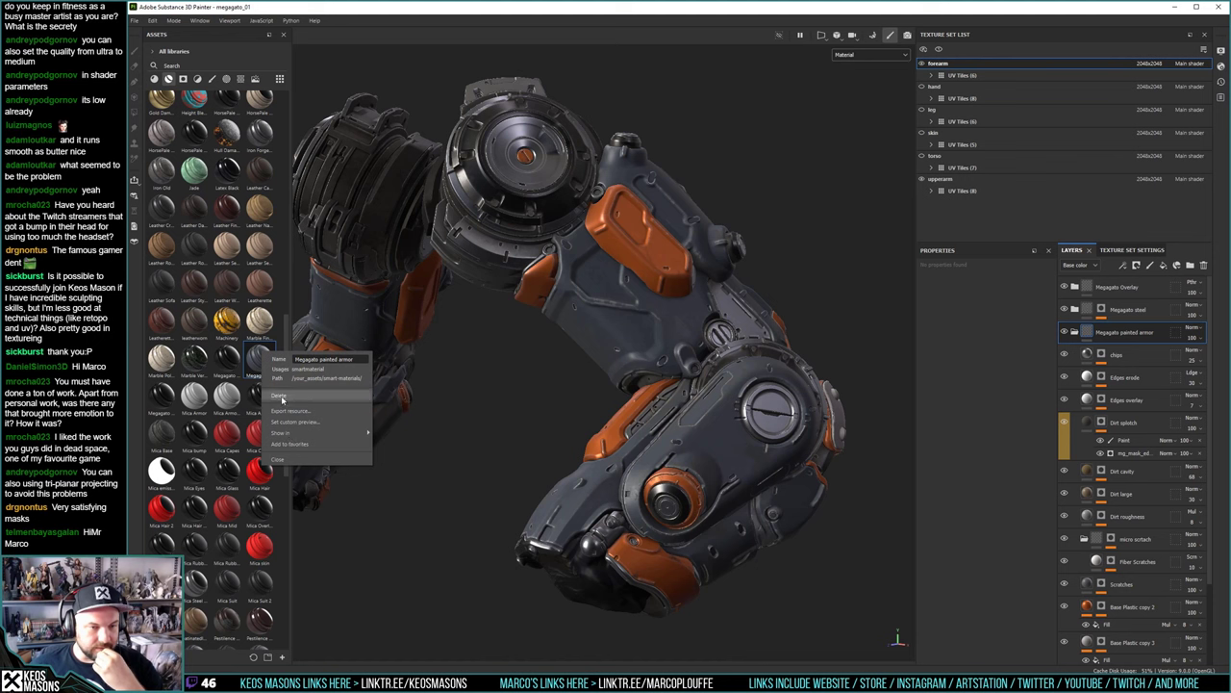
click(280, 396)
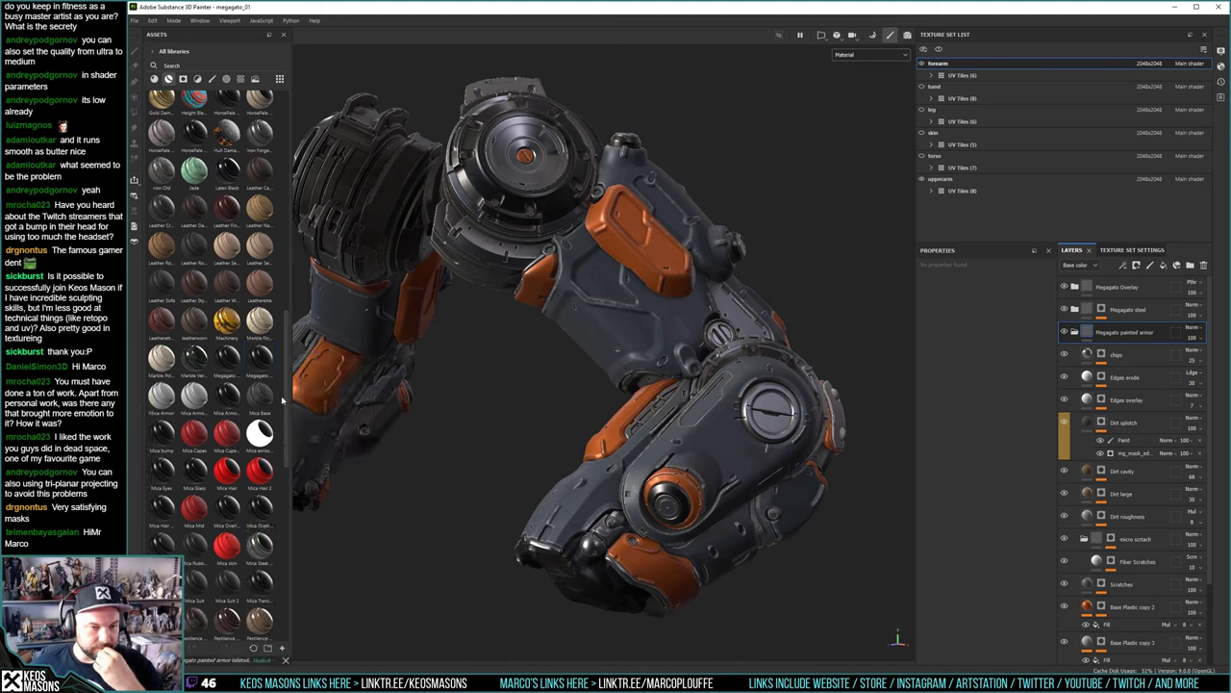
Create a new smart material from the Megagato painted armor folder and collapse the folder in the layer stack
right_click(1135, 334)
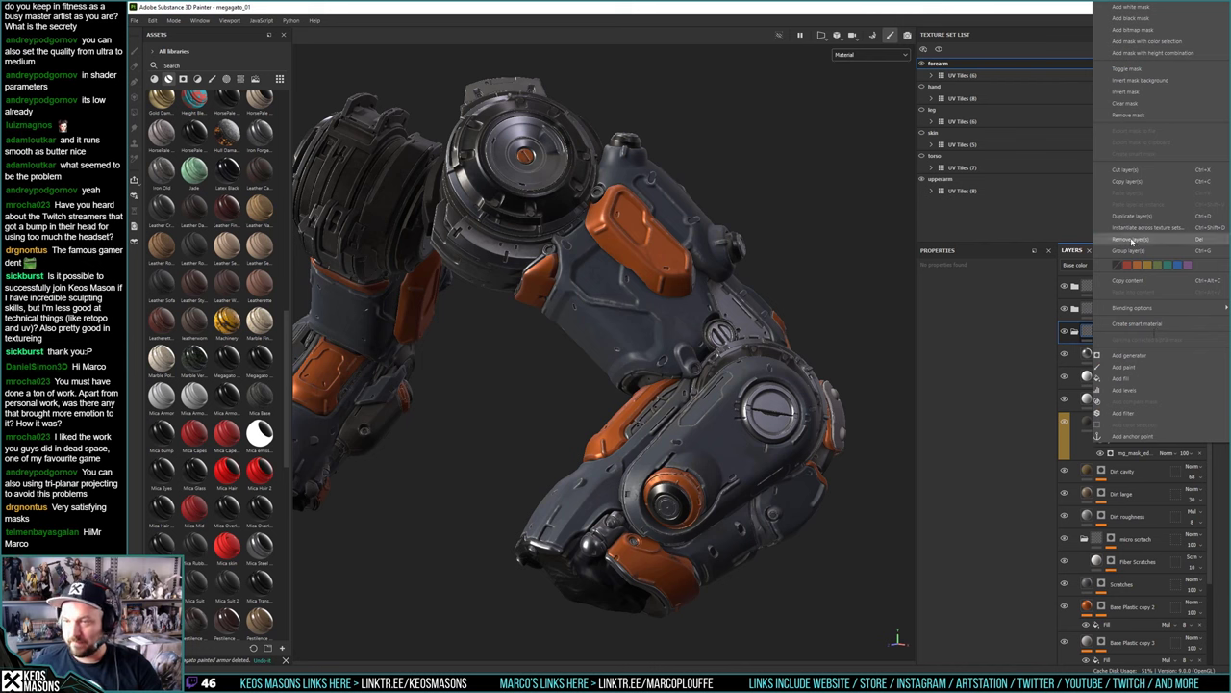
click(1137, 324)
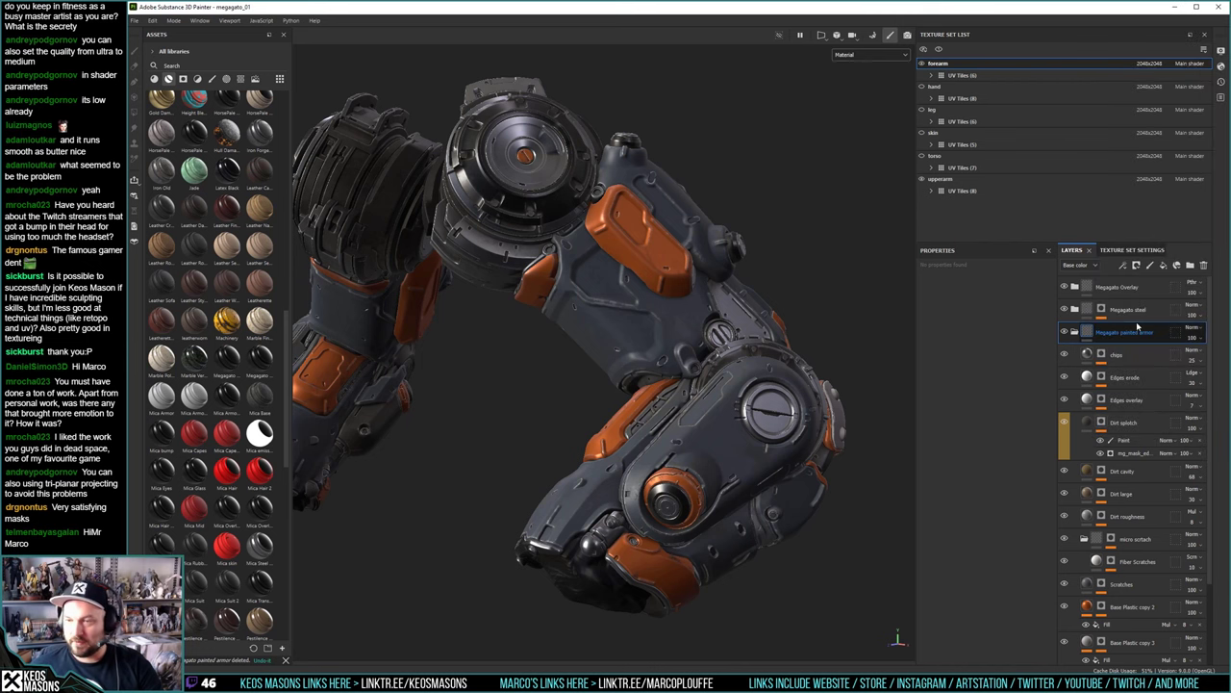
scroll(1127, 424, down, 3)
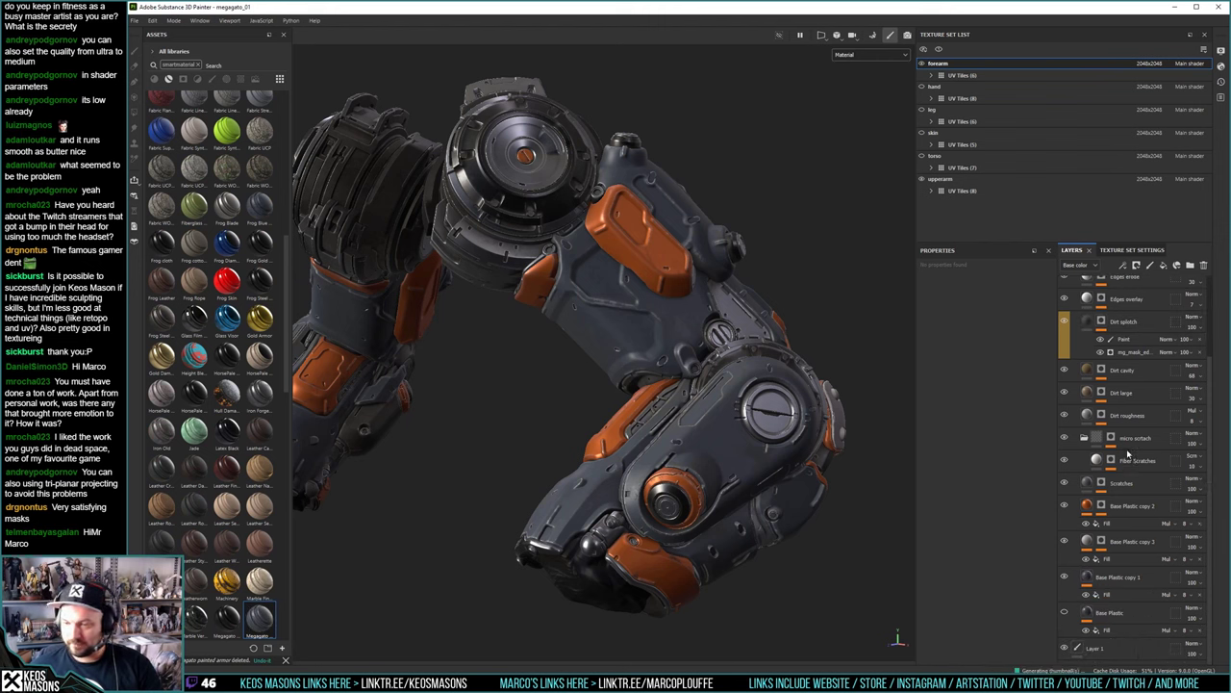
scroll(1129, 454, up, 3)
click(1076, 333)
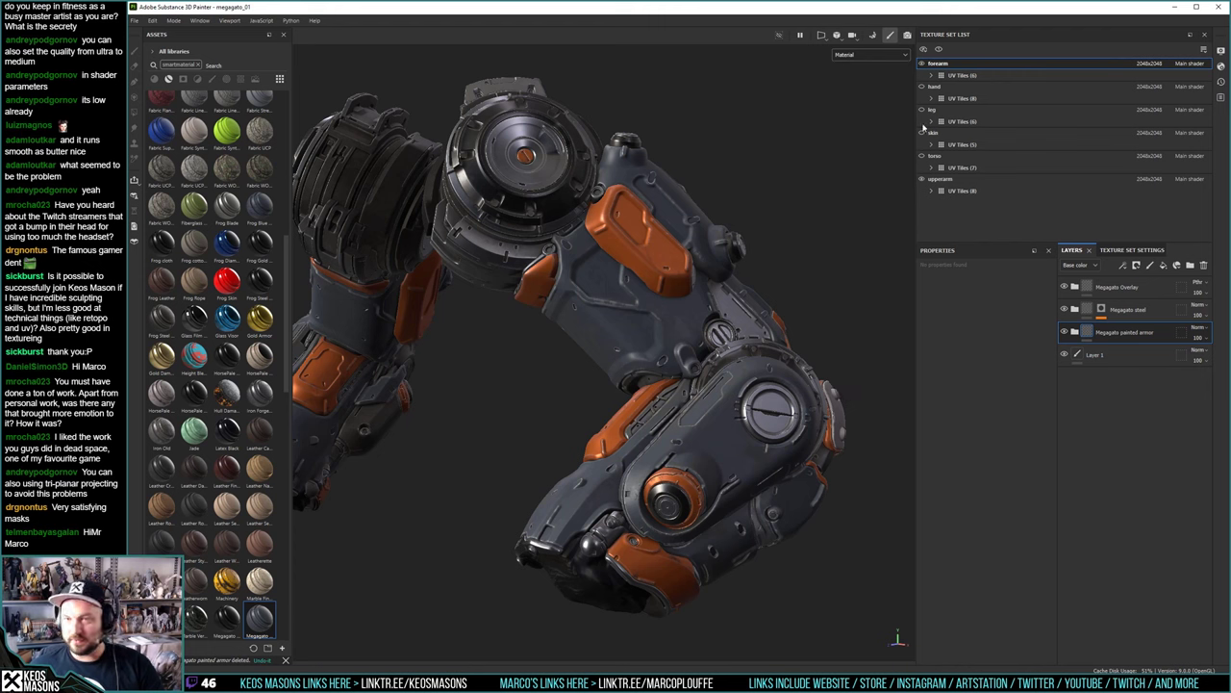
Make the hand texture set visible and frame the untextured hand below the forearm
click(859, 55)
click(852, 58)
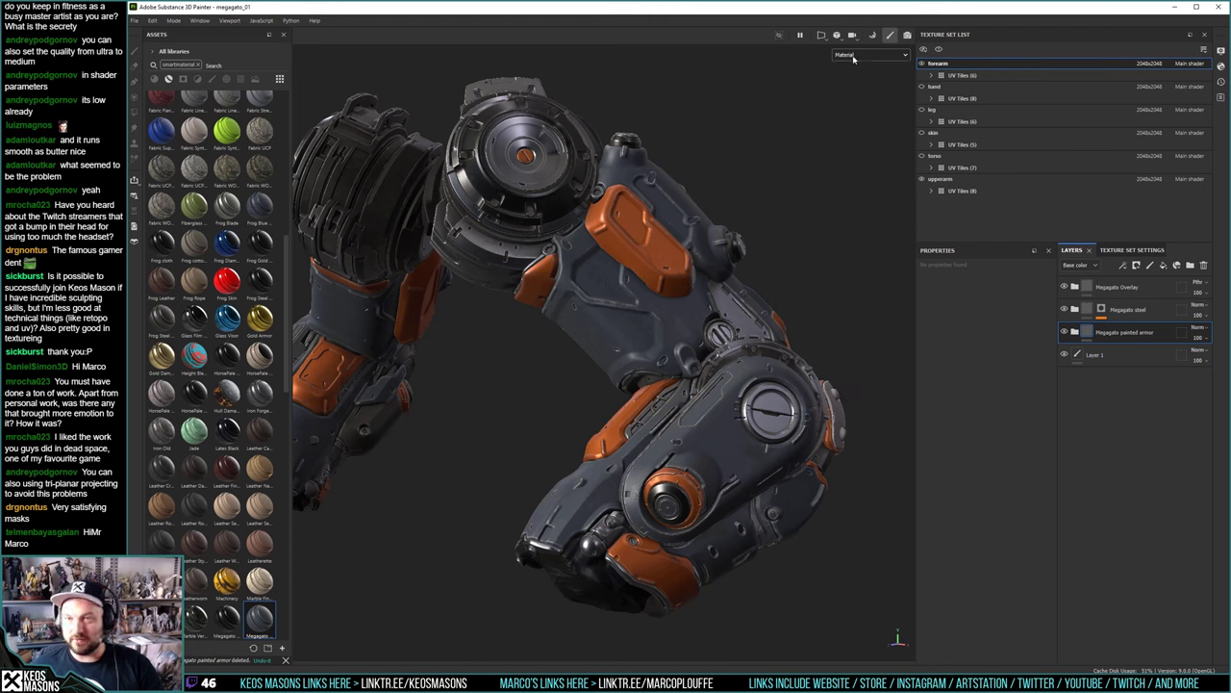
click(921, 88)
alt+middle_drag(694, 447, 721, 299)
alt+drag(633, 392, 679, 401)
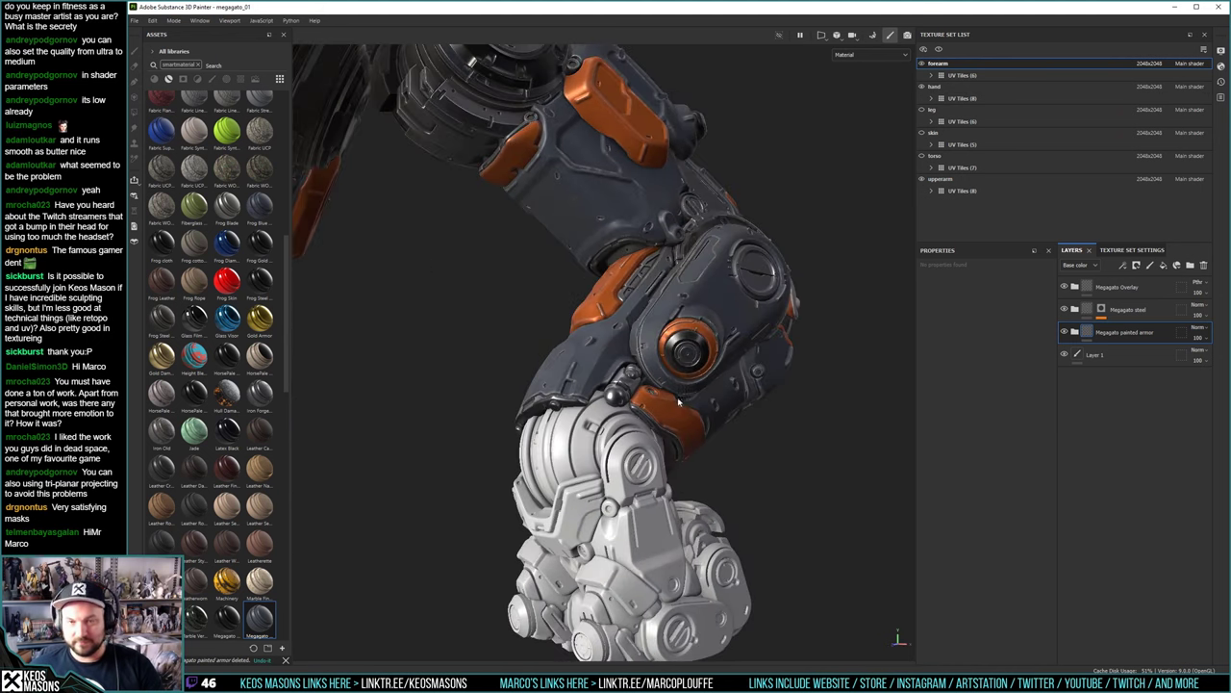
alt+middle_drag(676, 433, 734, 291)
alt+right_drag(733, 291, 729, 426)
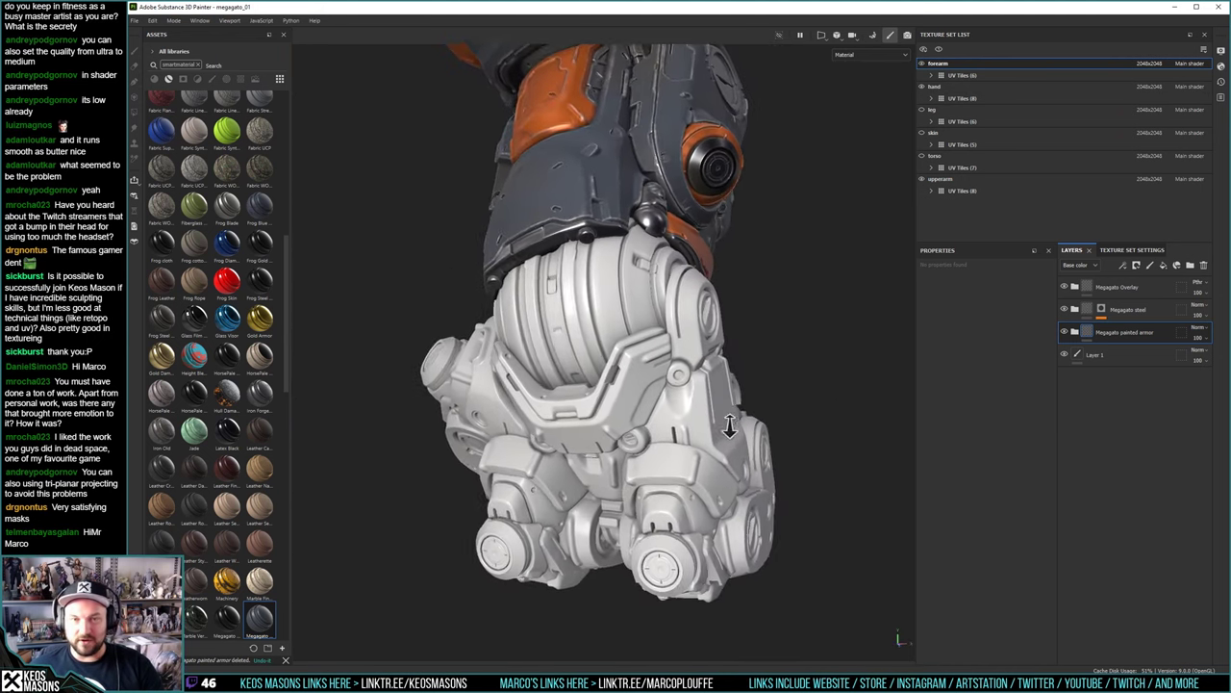
mouse_move(717, 414)
alt+mouse_down()
mouse_move(734, 404)
mouse_move(666, 394)
mouse_move(703, 395)
alt+mouse_up()
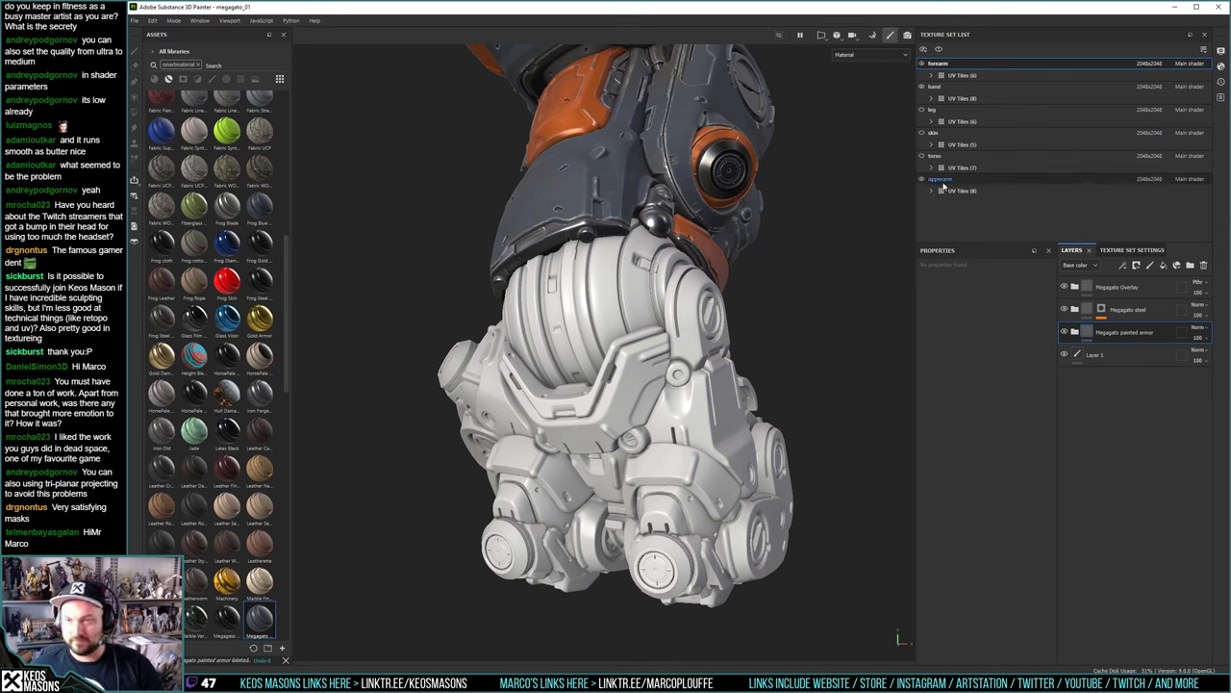
Apply the Megagato painted armor, Megagato steel and Megagato Overlay smart materials to the hand texture set, stacked in that order from bottom to top
click(940, 88)
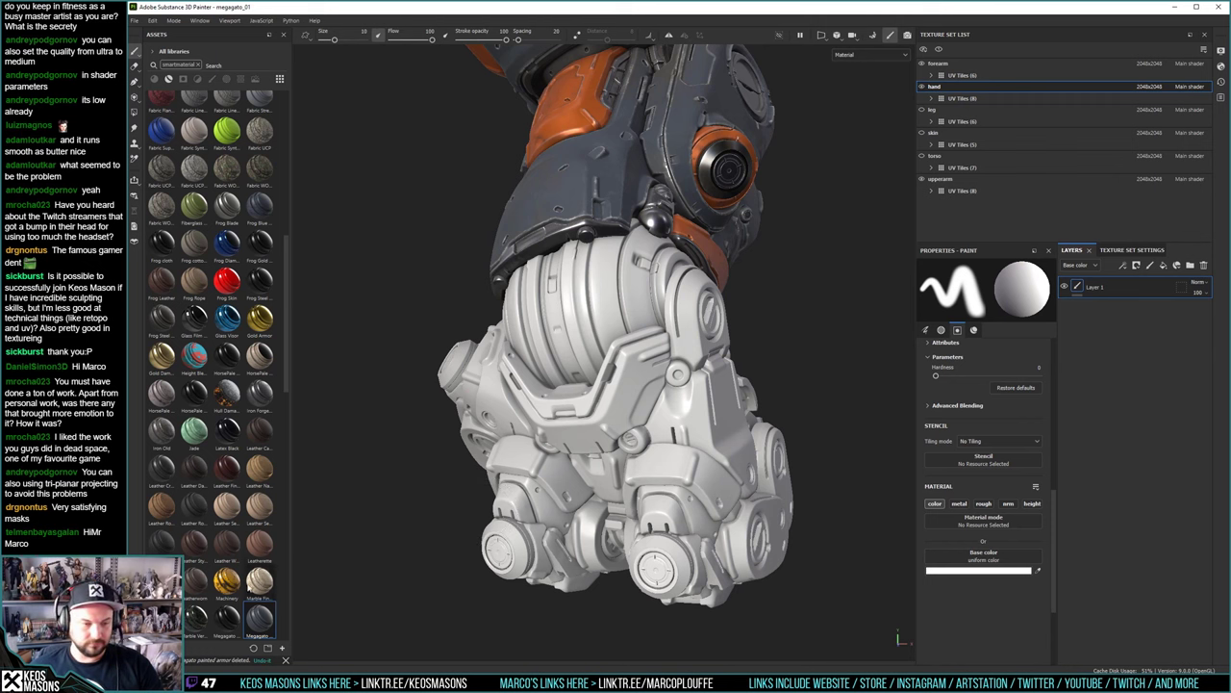
scroll(258, 592, down, 3)
drag(262, 499, 1103, 279)
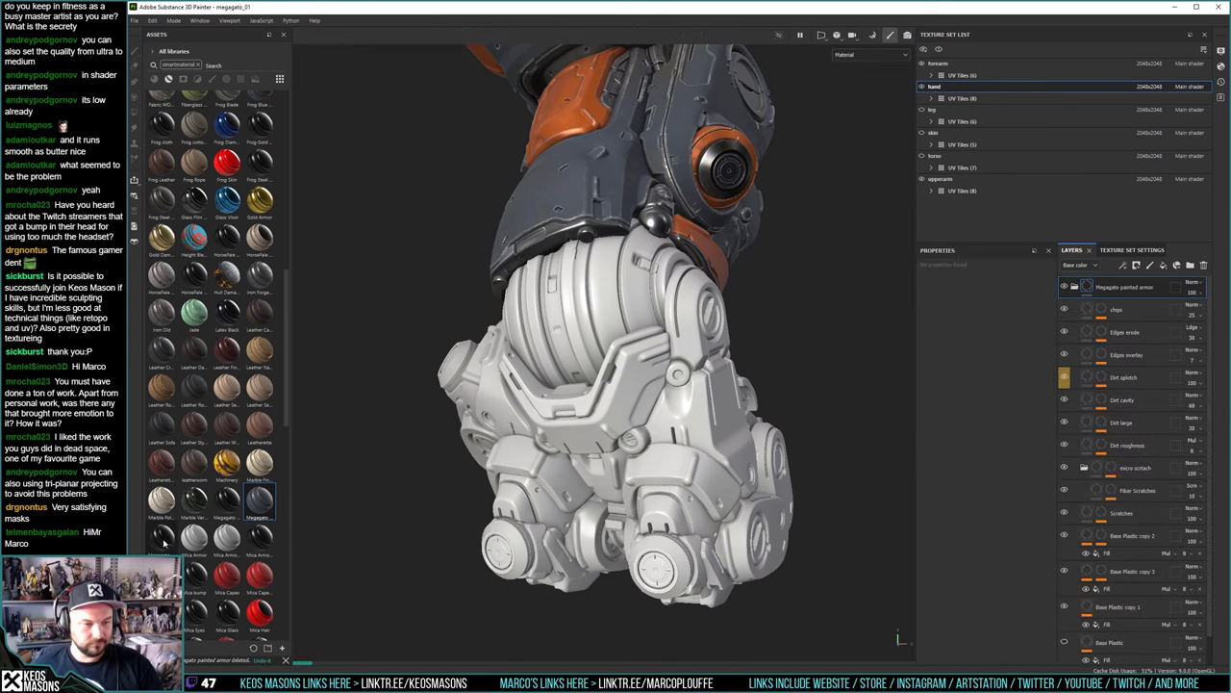
mouse_move(164, 543)
mouse_down()
mouse_move(874, 515)
mouse_move(1135, 390)
mouse_move(1116, 283)
mouse_up()
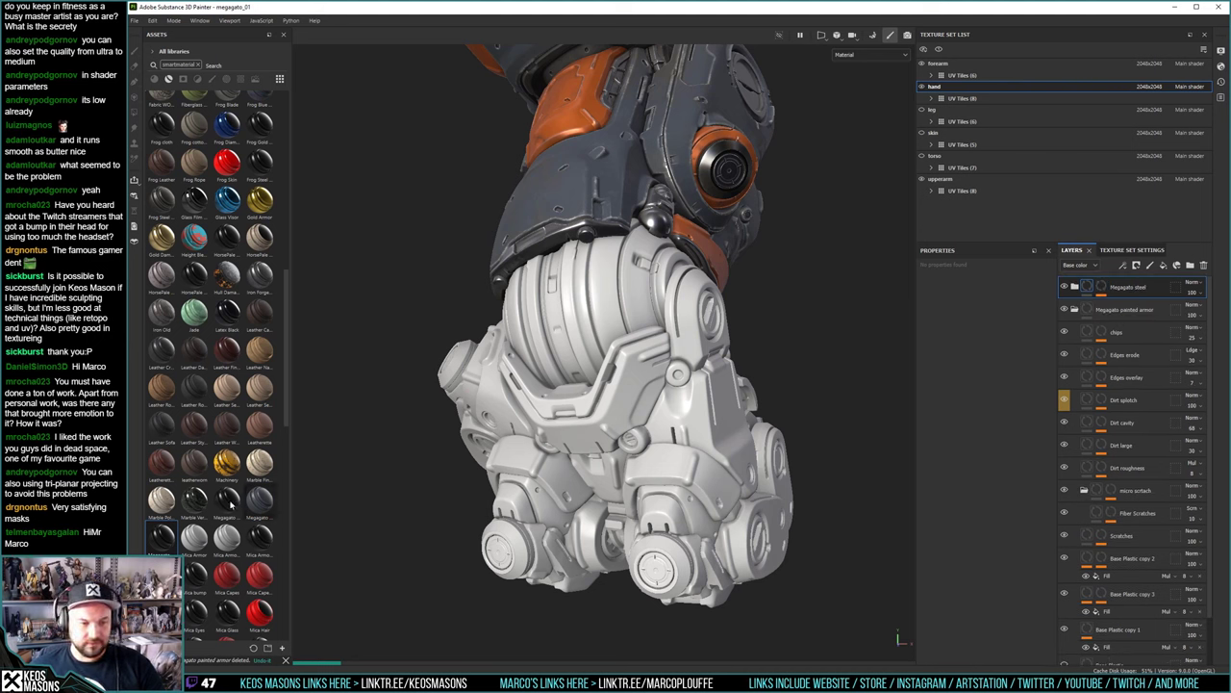
drag(229, 502, 1127, 281)
click(1074, 332)
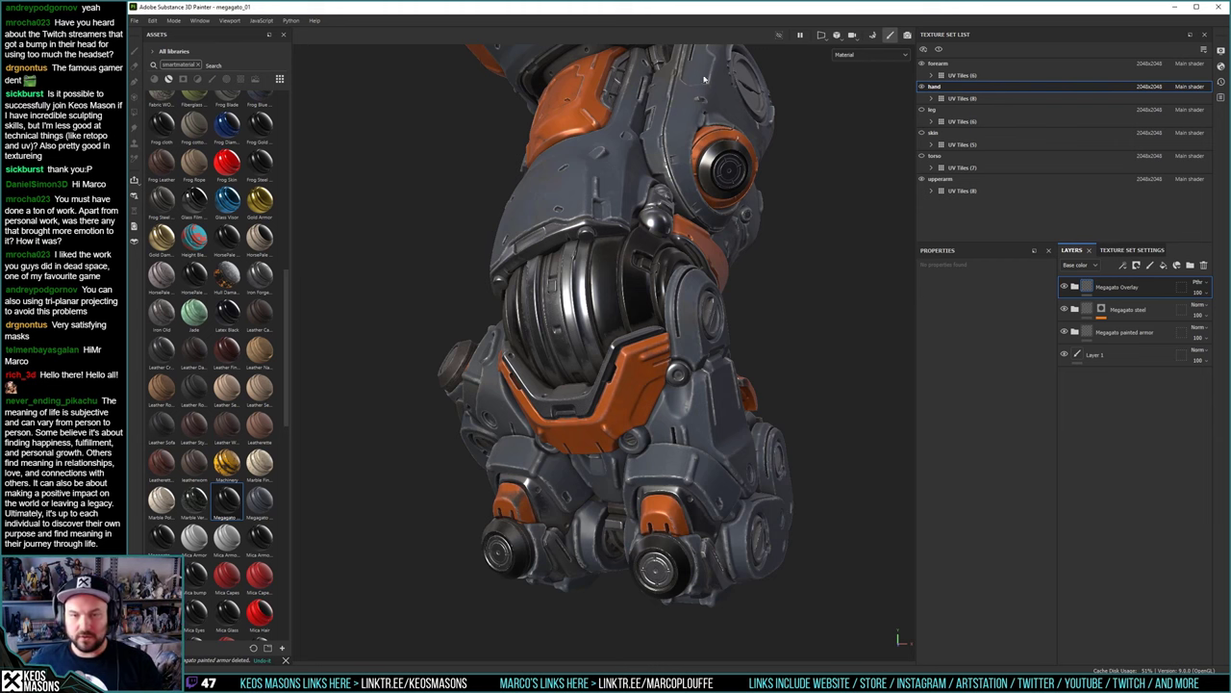
Examine the textured hand, its fingers and the wrist joint from several angles under rotated lighting
alt+drag(630, 278, 624, 460)
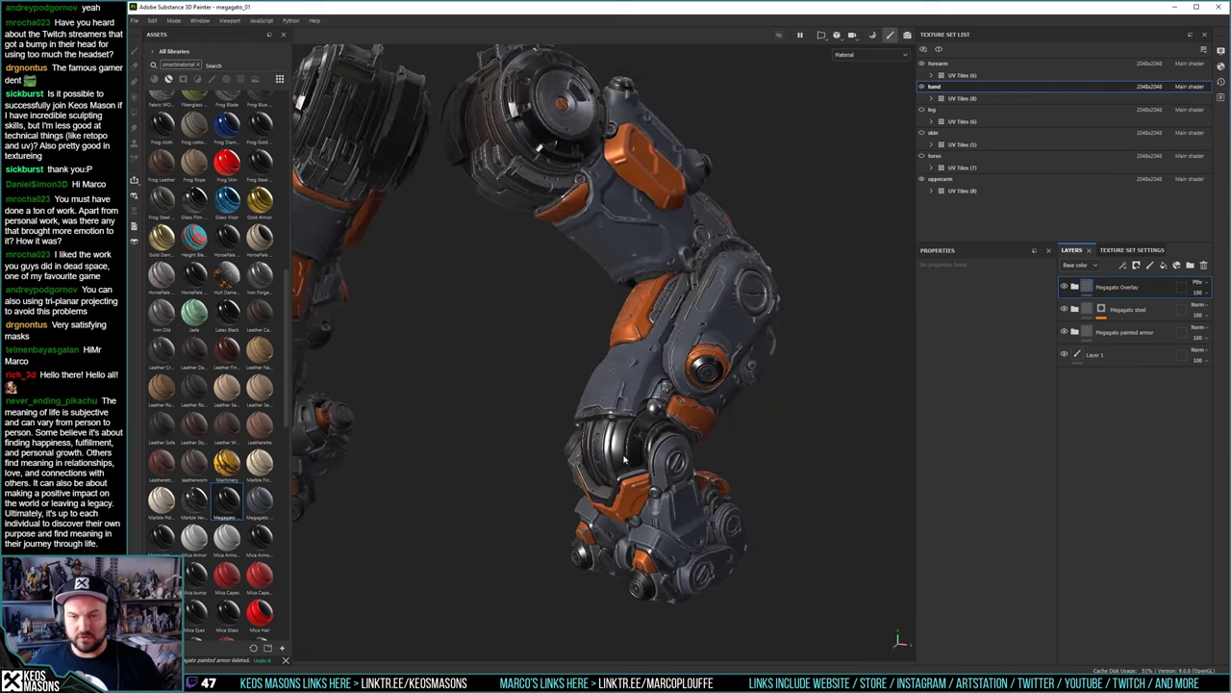
alt+drag(593, 380, 664, 409)
alt+right_drag(597, 424, 640, 448)
alt+drag(616, 452, 677, 438)
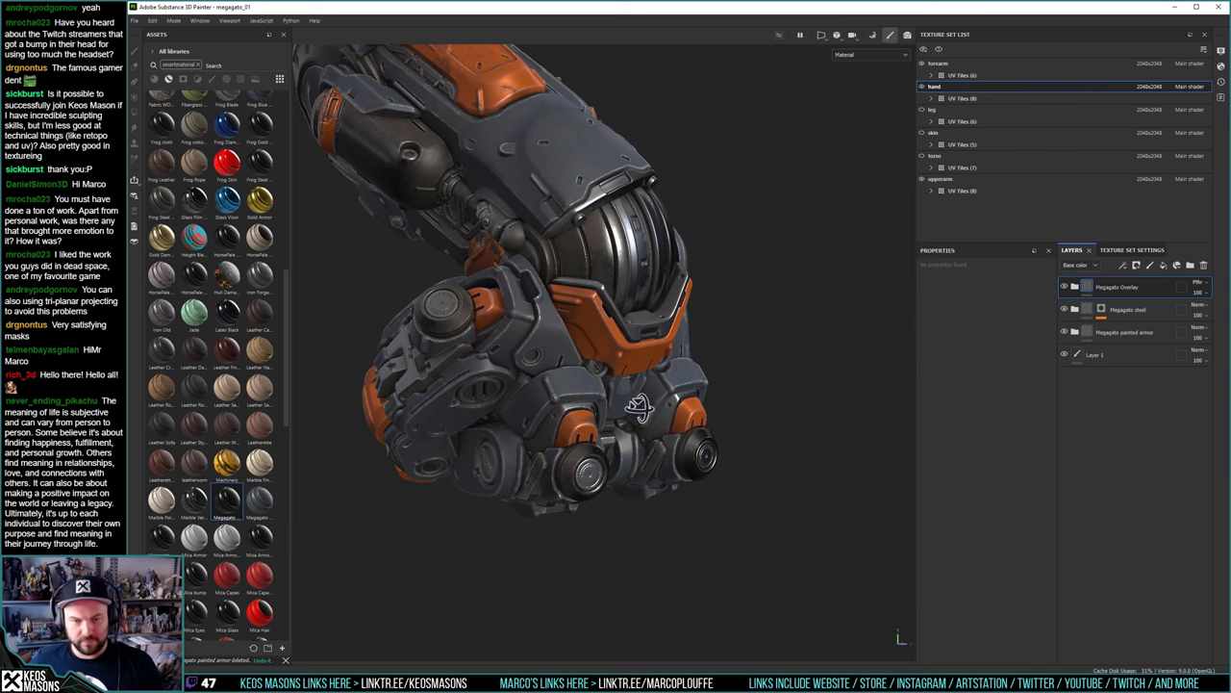
alt+drag(638, 406, 460, 434)
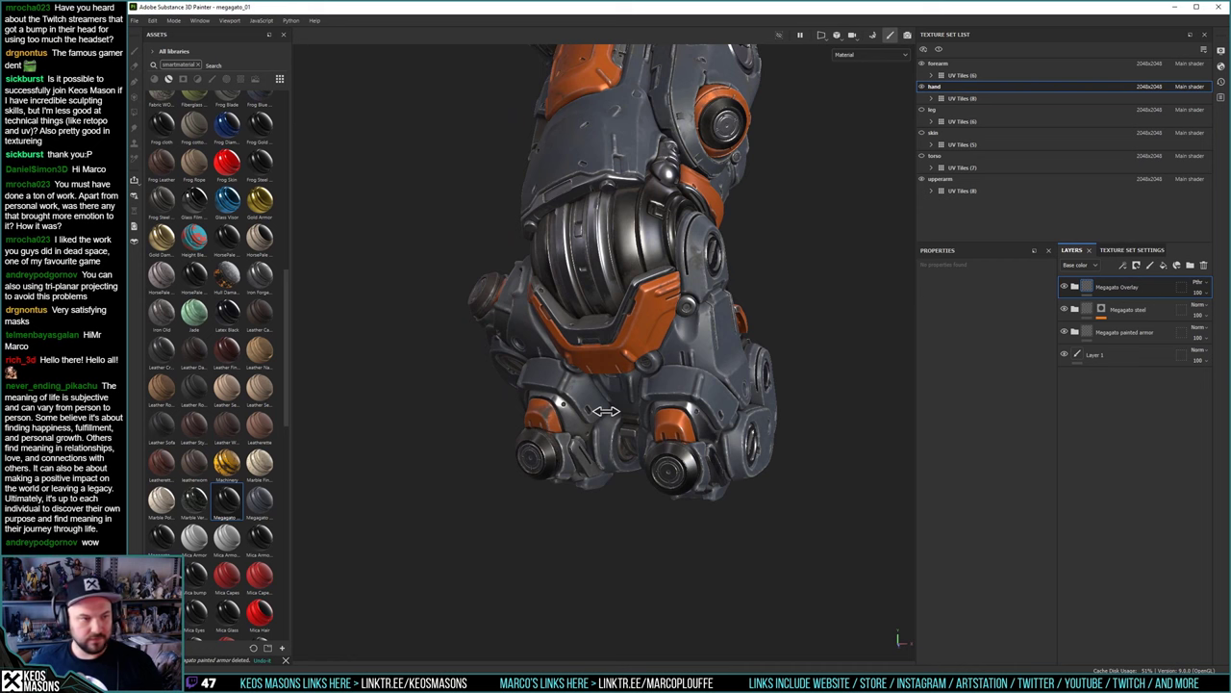
alt+drag(658, 421, 730, 386)
shift+right_drag(731, 385, 701, 389)
alt+drag(700, 388, 685, 392)
alt+right_drag(685, 392, 620, 388)
alt+drag(620, 388, 615, 361)
alt+right_drag(616, 361, 644, 341)
alt+drag(644, 342, 669, 384)
shift+right_drag(668, 385, 633, 378)
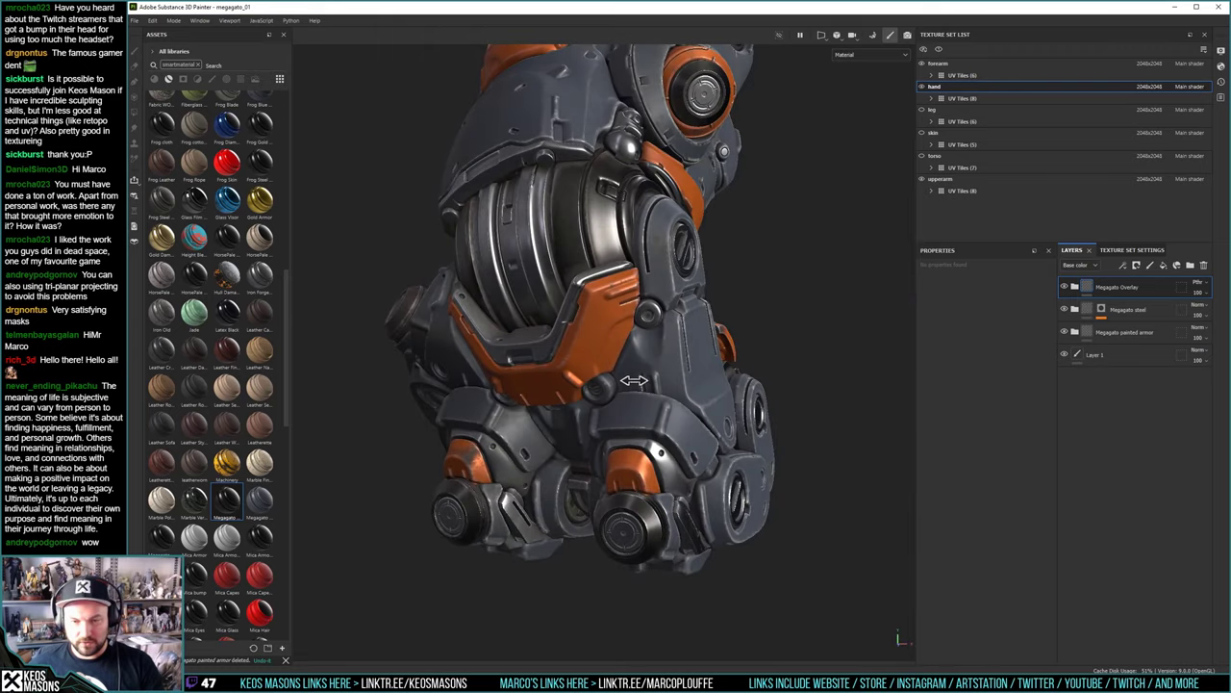
Make the torso, skin and leg texture sets visible and frame the whole character from the front
alt+drag(634, 380, 896, 193)
click(921, 156)
click(922, 133)
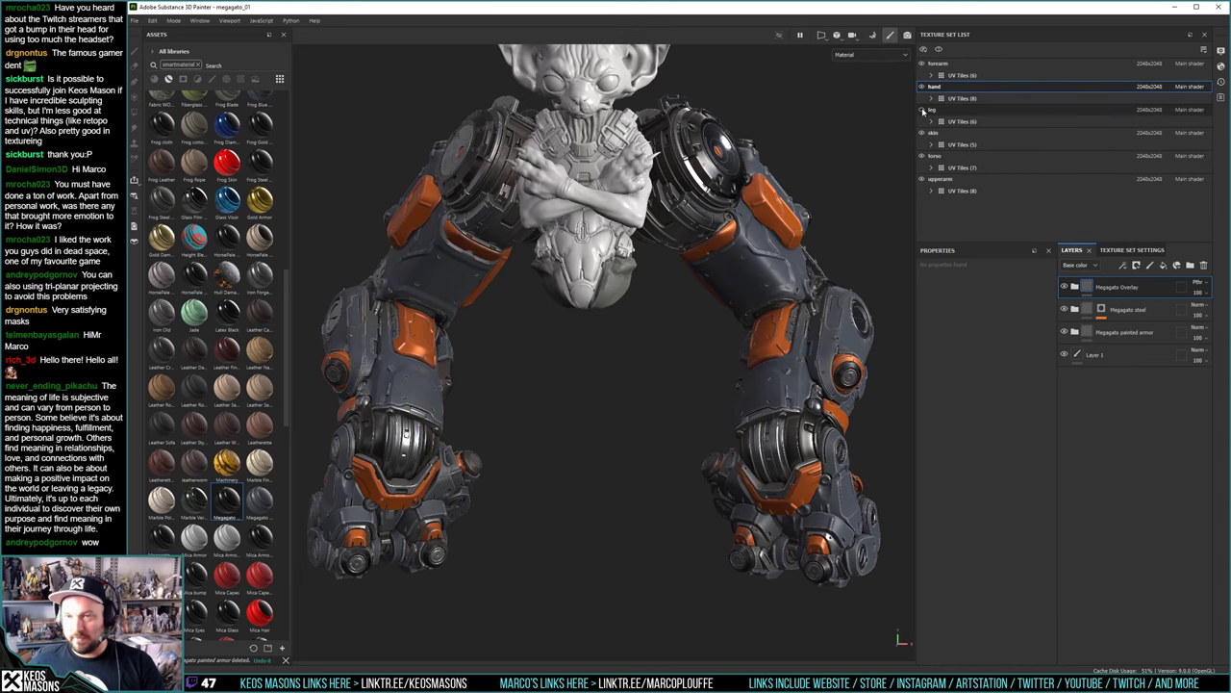
click(921, 110)
alt+drag(750, 218, 702, 231)
alt+middle_drag(702, 231, 745, 289)
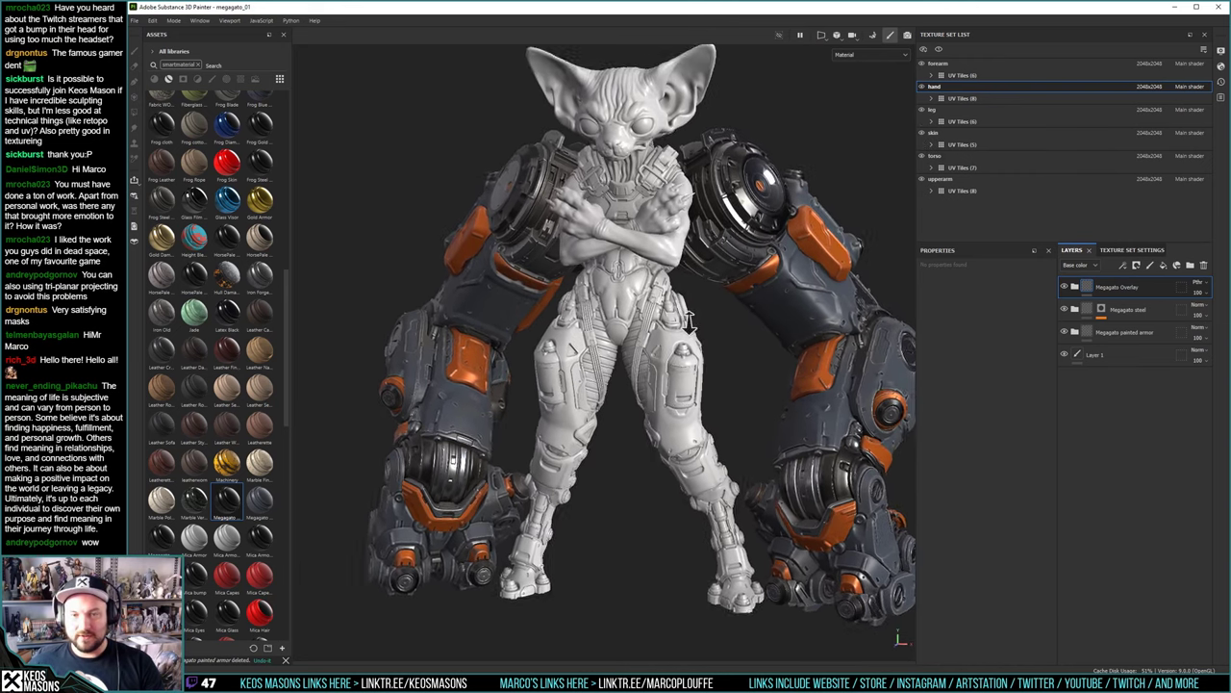
alt+right_drag(745, 288, 690, 347)
alt+middle_drag(690, 346, 692, 330)
Display the ID mesh map on the character to review its color zones, and return to the Material view
click(846, 55)
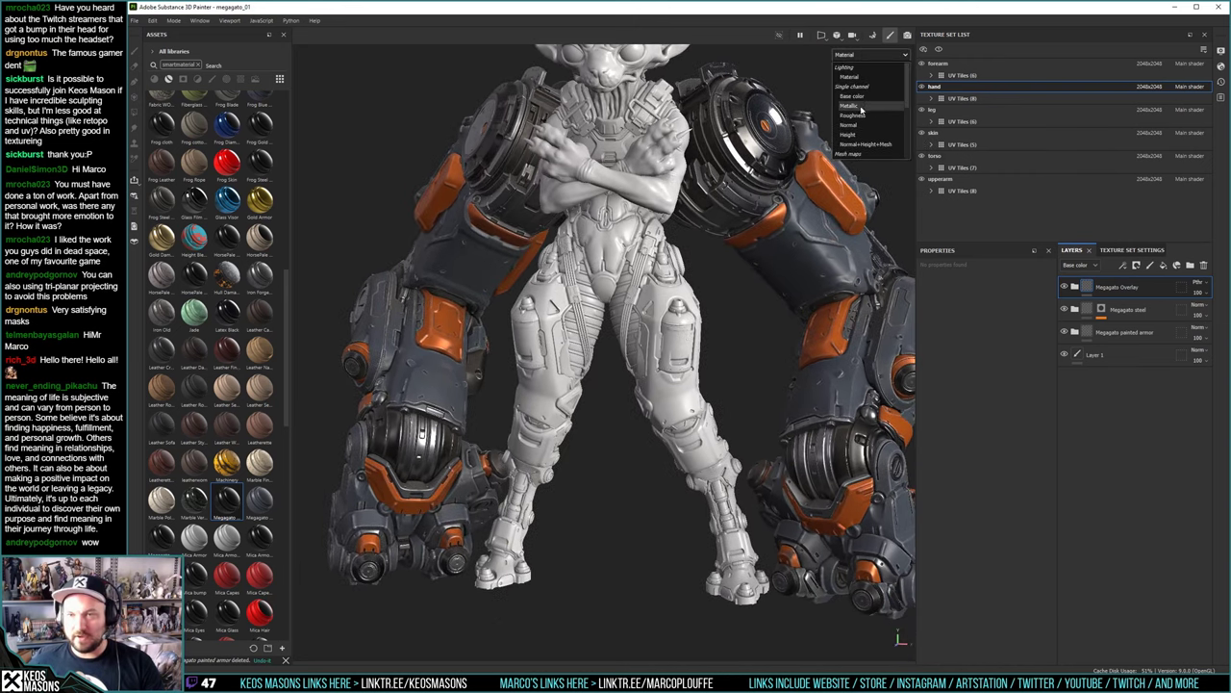
click(852, 125)
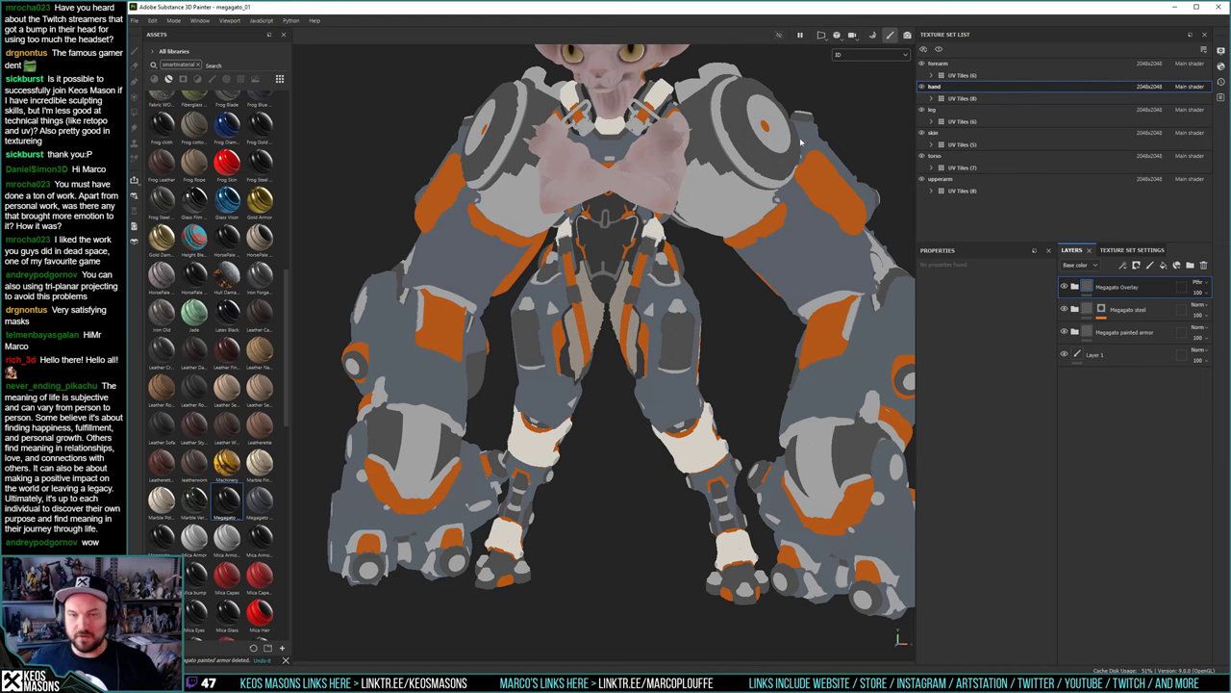
click(628, 340)
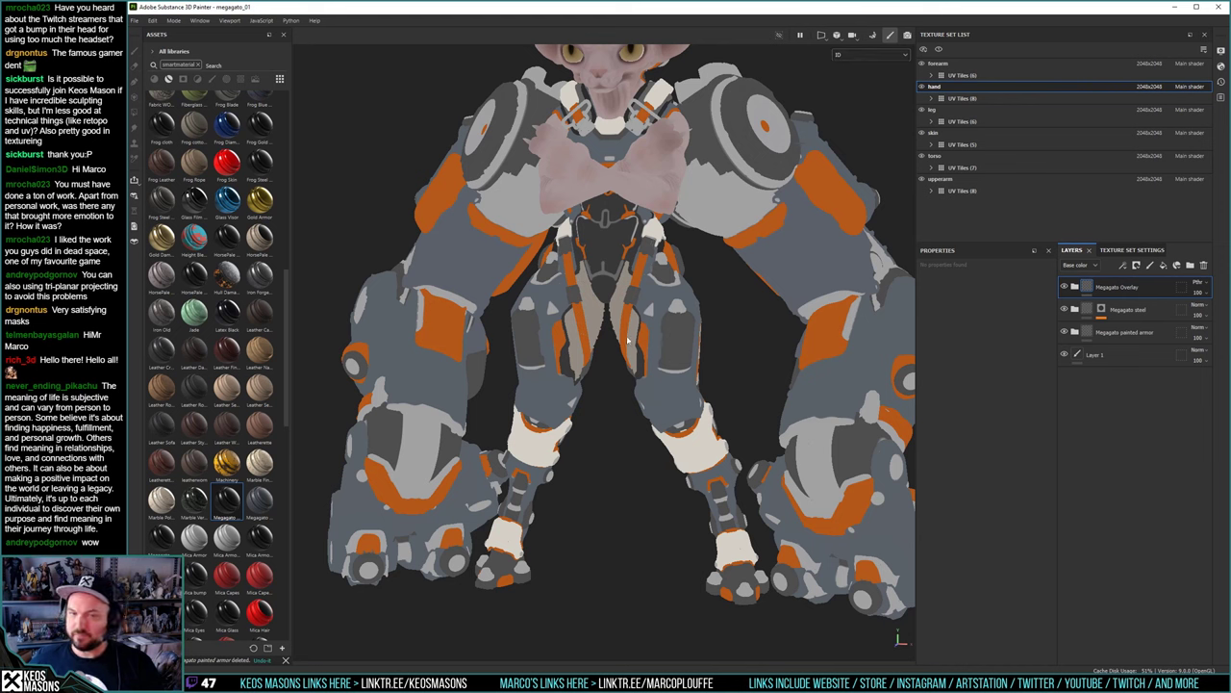
click(849, 55)
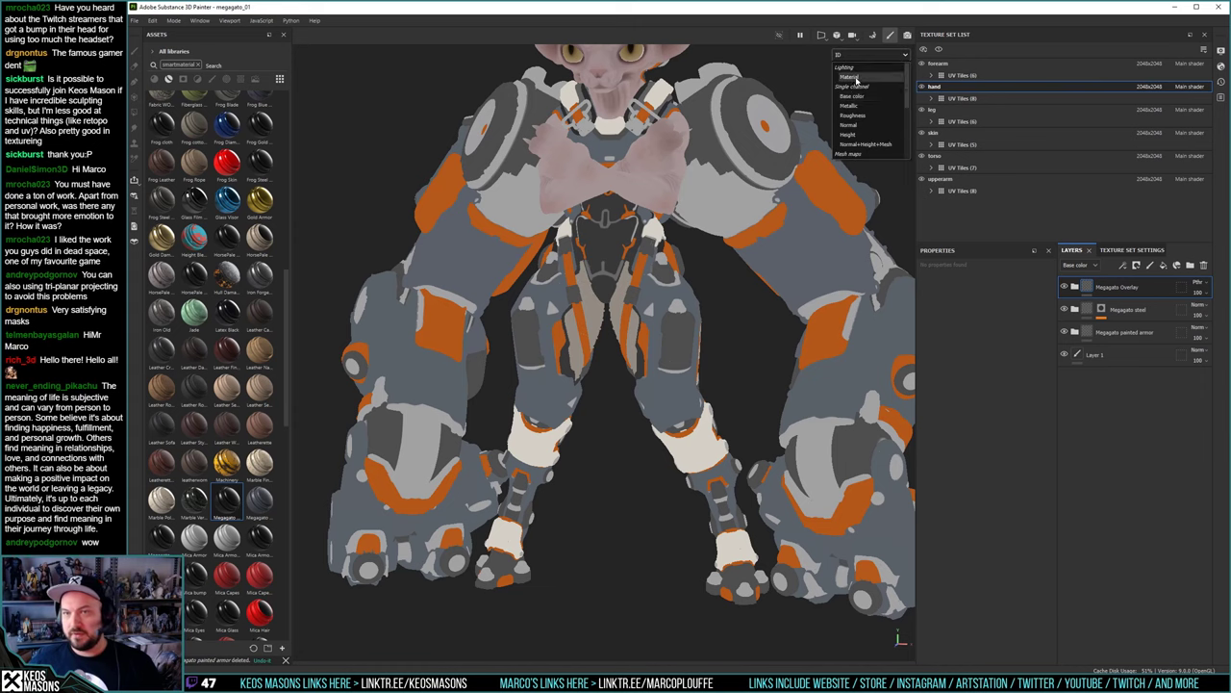
click(850, 76)
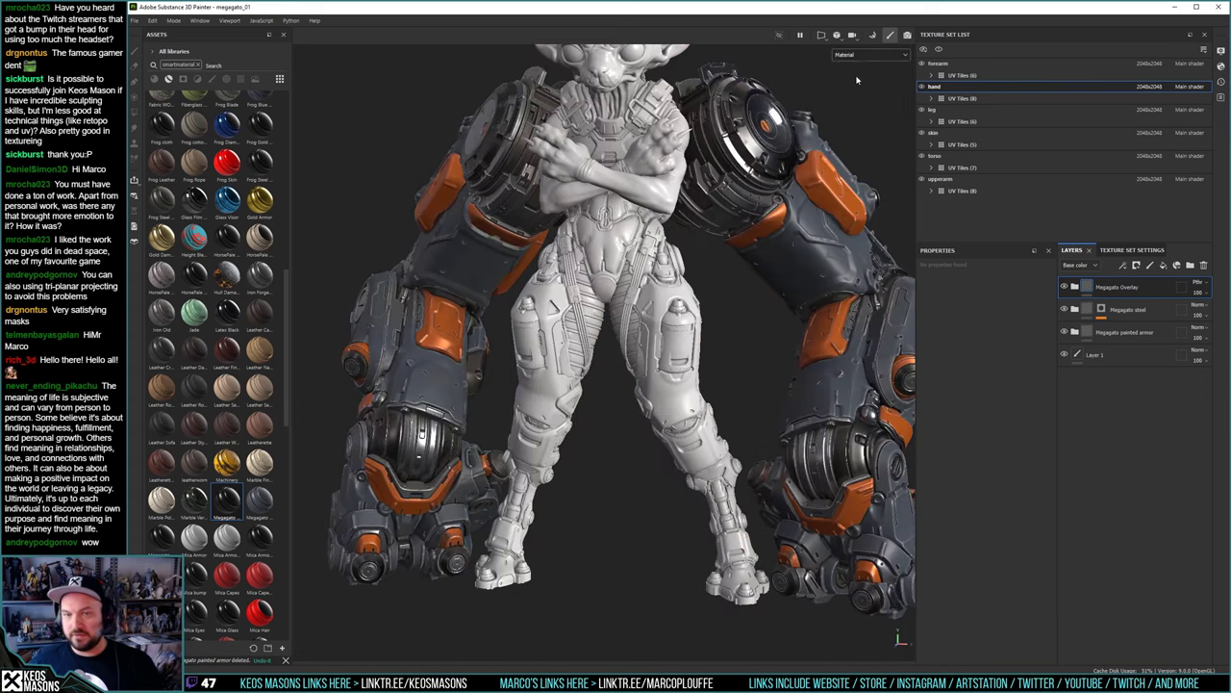
Apply the Megagato painted armor, Megagato steel and Megagato Overlay smart materials to the leg texture set, with painted armor lowest and Overlay on top
click(931, 109)
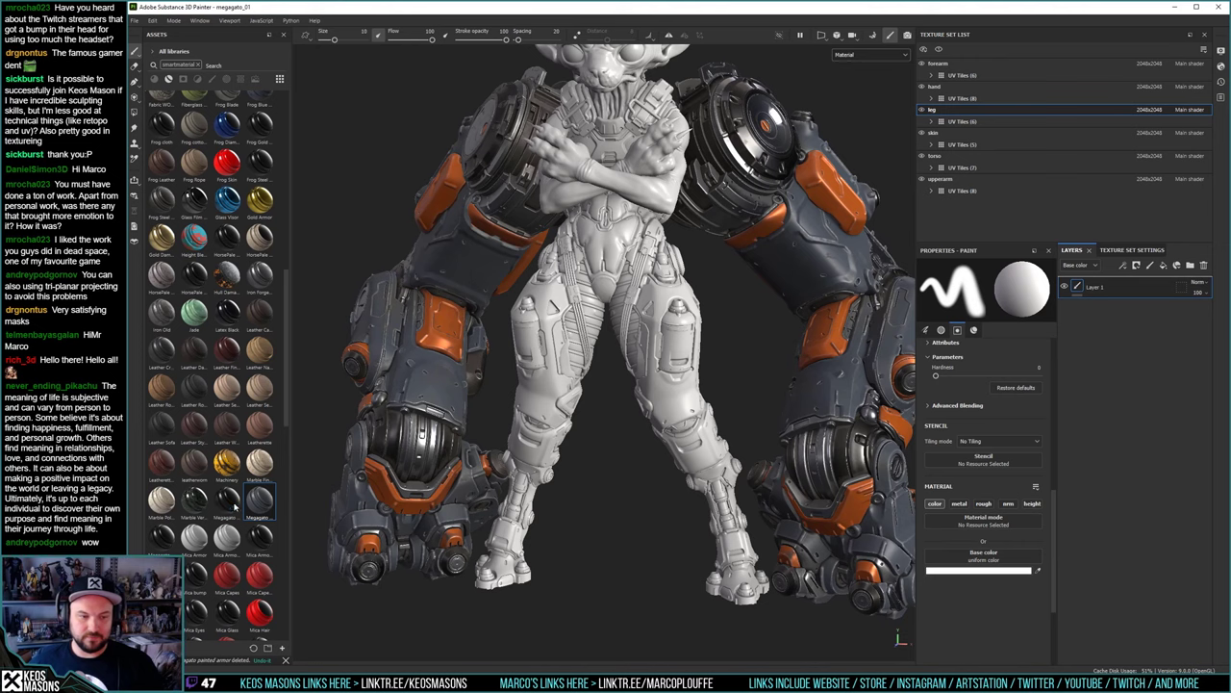
key(ctrl+z)
drag(163, 538, 1112, 278)
drag(221, 506, 1132, 279)
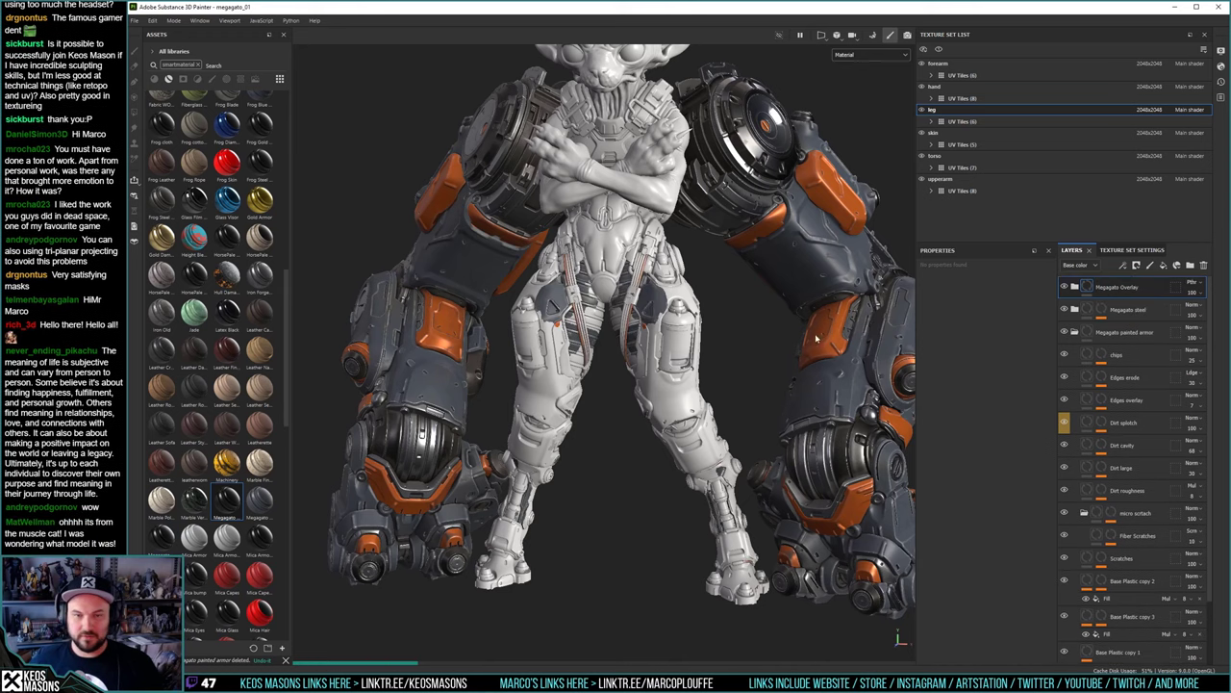
Examine the textured legs from the front, following the knees, shins and feet up close under rotated lighting
alt+drag(621, 291, 678, 279)
alt+middle_drag(678, 278, 641, 357)
mouse_move(640, 357)
alt+mouse_down()
mouse_move(640, 342)
mouse_move(630, 348)
alt+mouse_up()
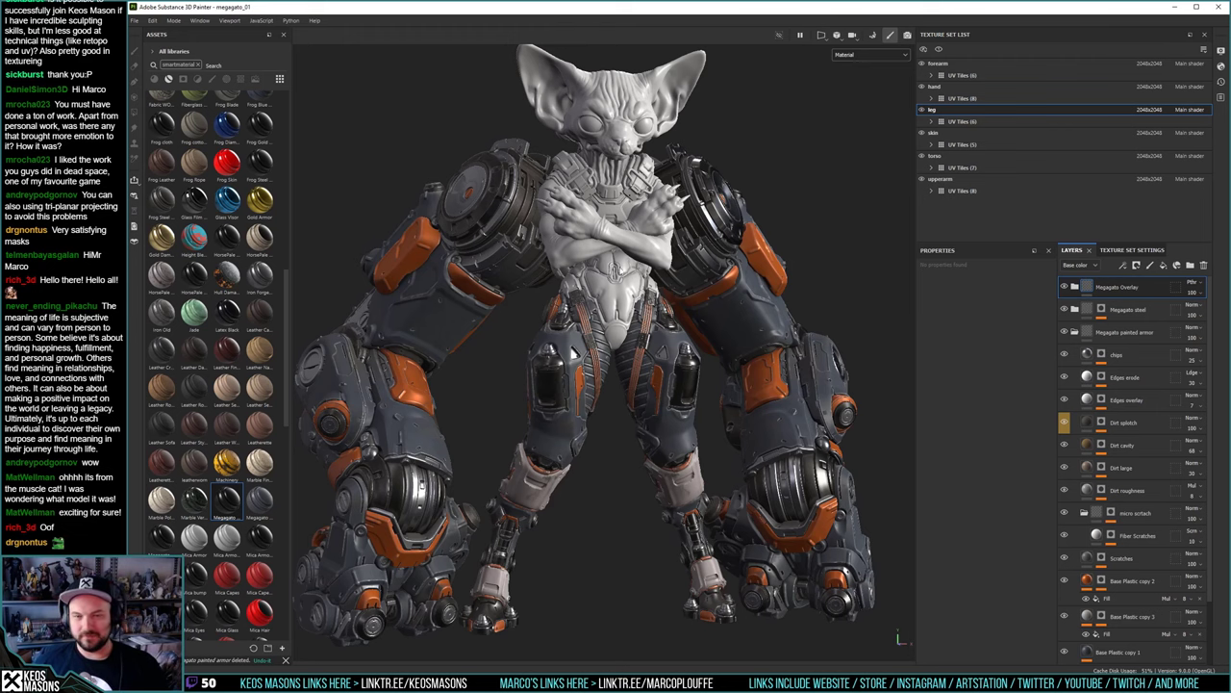
alt+right_drag(575, 354, 637, 515)
alt+drag(596, 397, 665, 434)
alt+middle_drag(665, 434, 627, 269)
alt+middle_drag(650, 310, 640, 261)
alt+right_drag(640, 260, 632, 429)
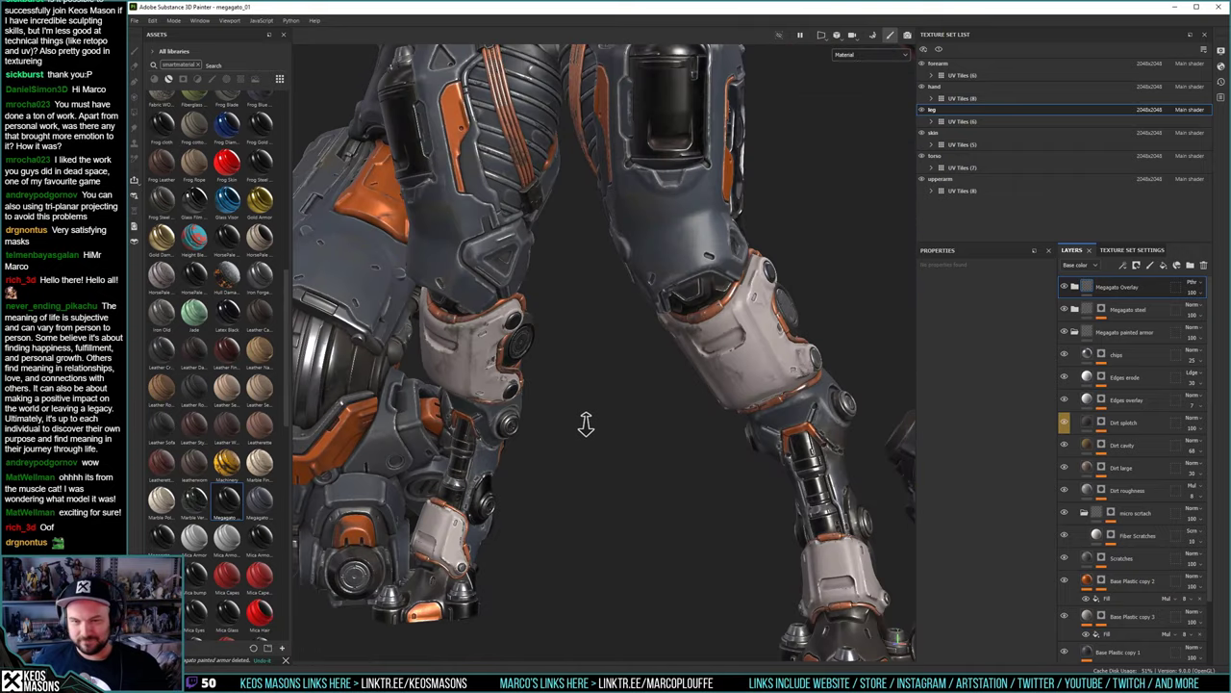
alt+drag(586, 424, 635, 441)
alt+middle_drag(588, 476, 599, 332)
alt+right_drag(616, 351, 623, 388)
alt+drag(622, 391, 575, 392)
alt+middle_drag(598, 375, 615, 421)
shift+right_drag(661, 407, 755, 414)
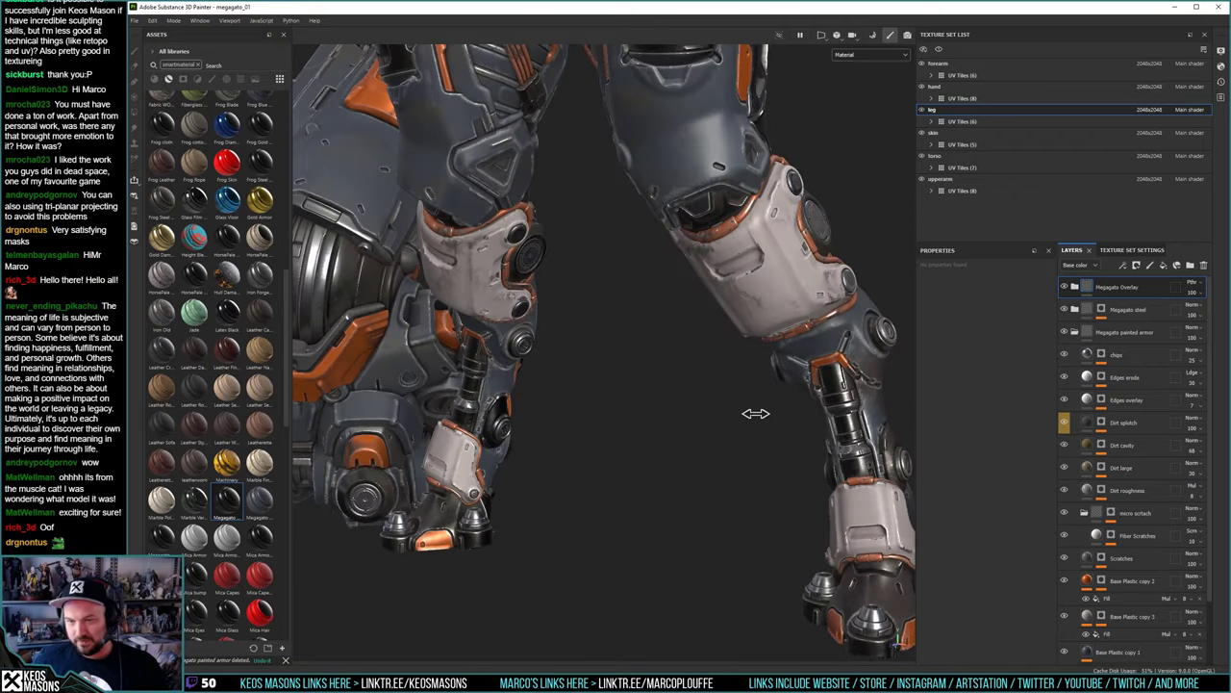
alt+middle_drag(757, 421, 587, 408)
alt+right_drag(587, 408, 553, 400)
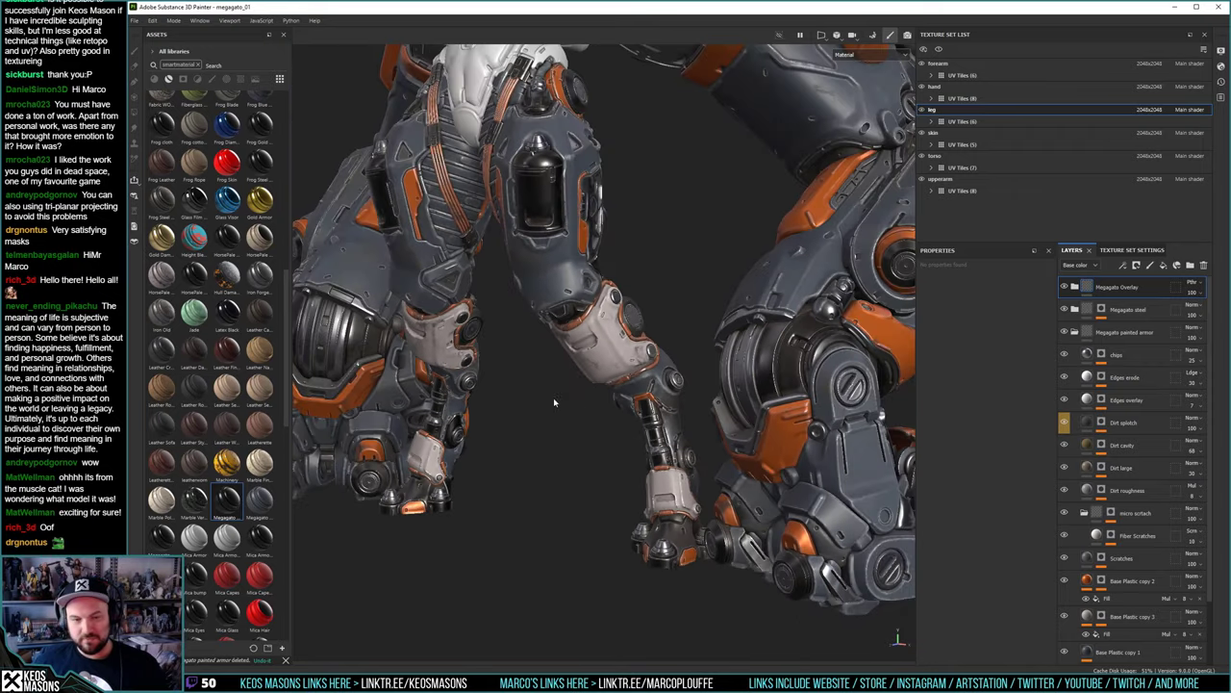
Inspect the thighs, hip cables and canisters from the front, then the outer leg and knee joint from the side
alt+drag(553, 402, 624, 397)
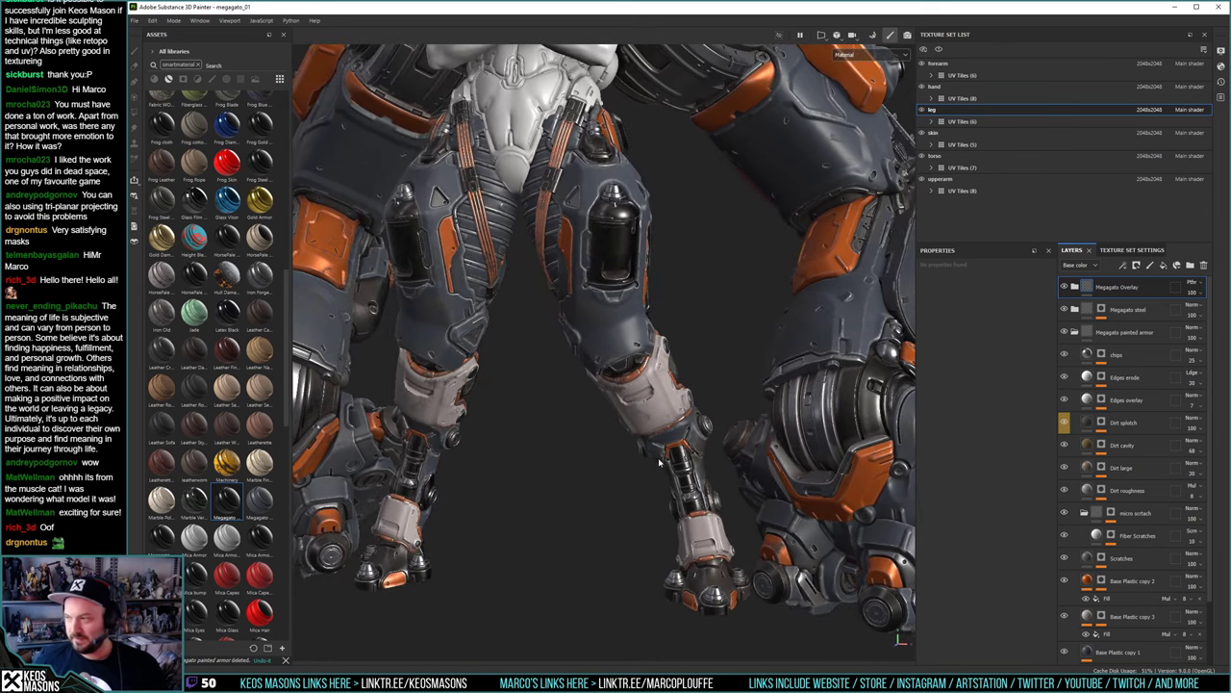
mouse_move(579, 486)
shift+right_down()
mouse_move(670, 481)
mouse_move(558, 484)
mouse_move(570, 485)
shift+right_up()
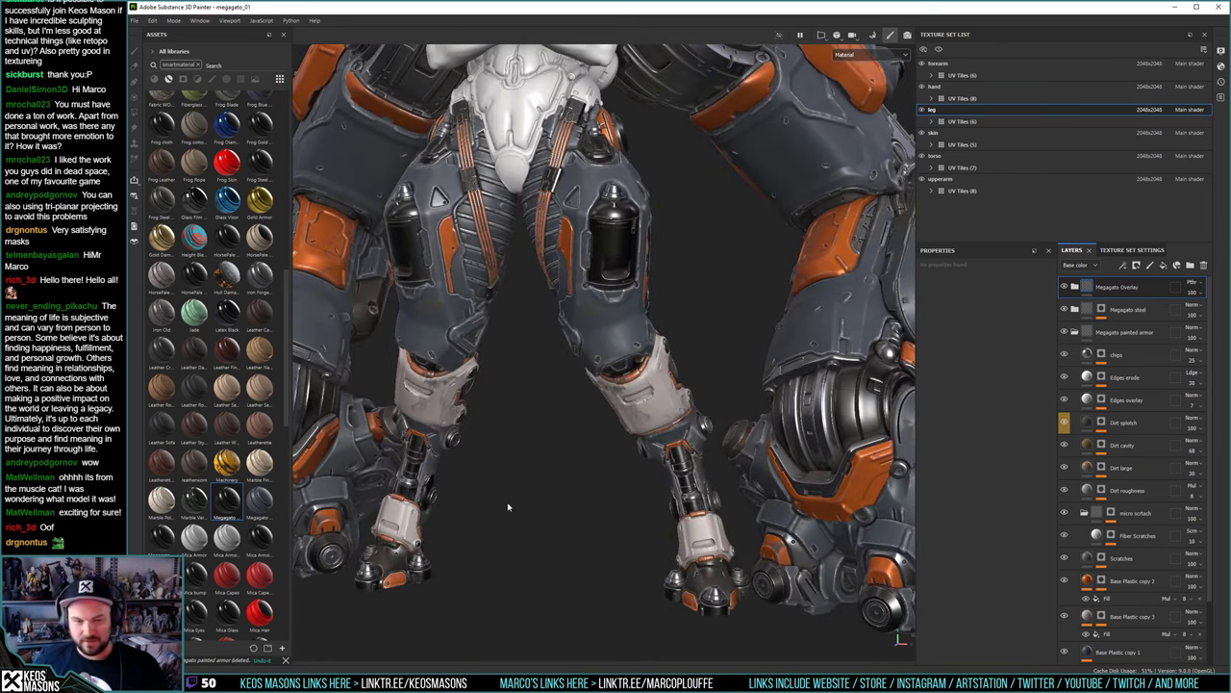
mouse_move(569, 485)
alt+mouse_down()
mouse_move(546, 499)
mouse_move(709, 488)
mouse_move(570, 476)
alt+mouse_up()
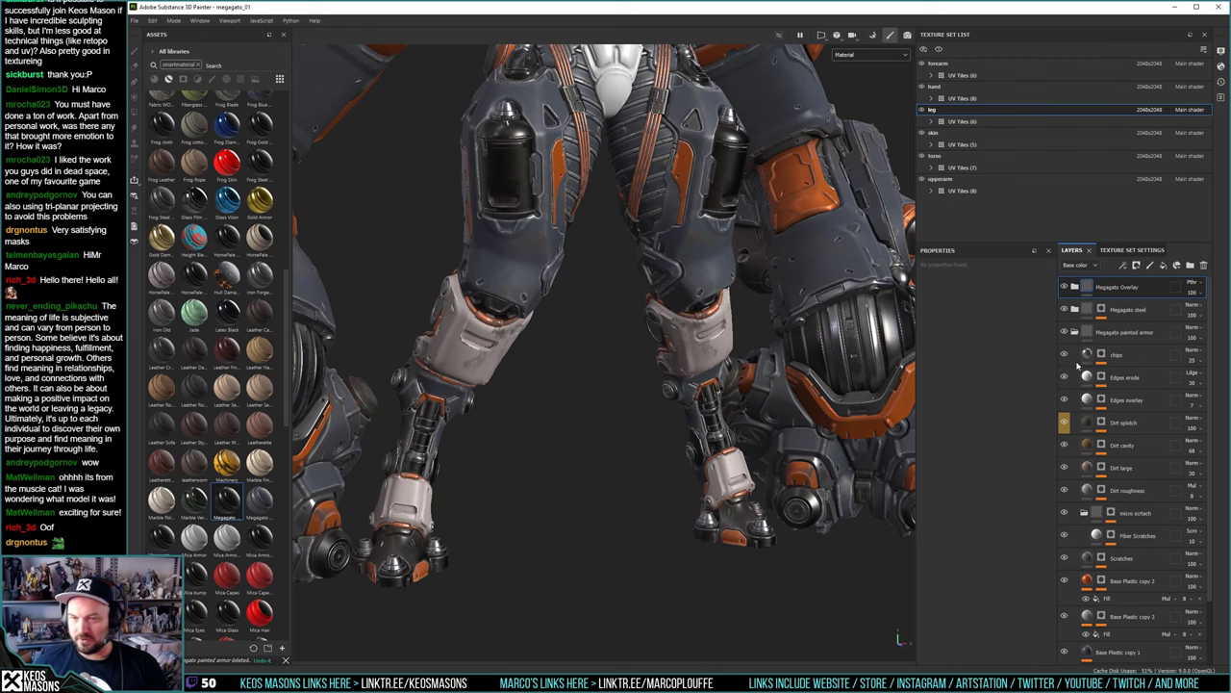
alt+middle_drag(685, 252, 645, 443)
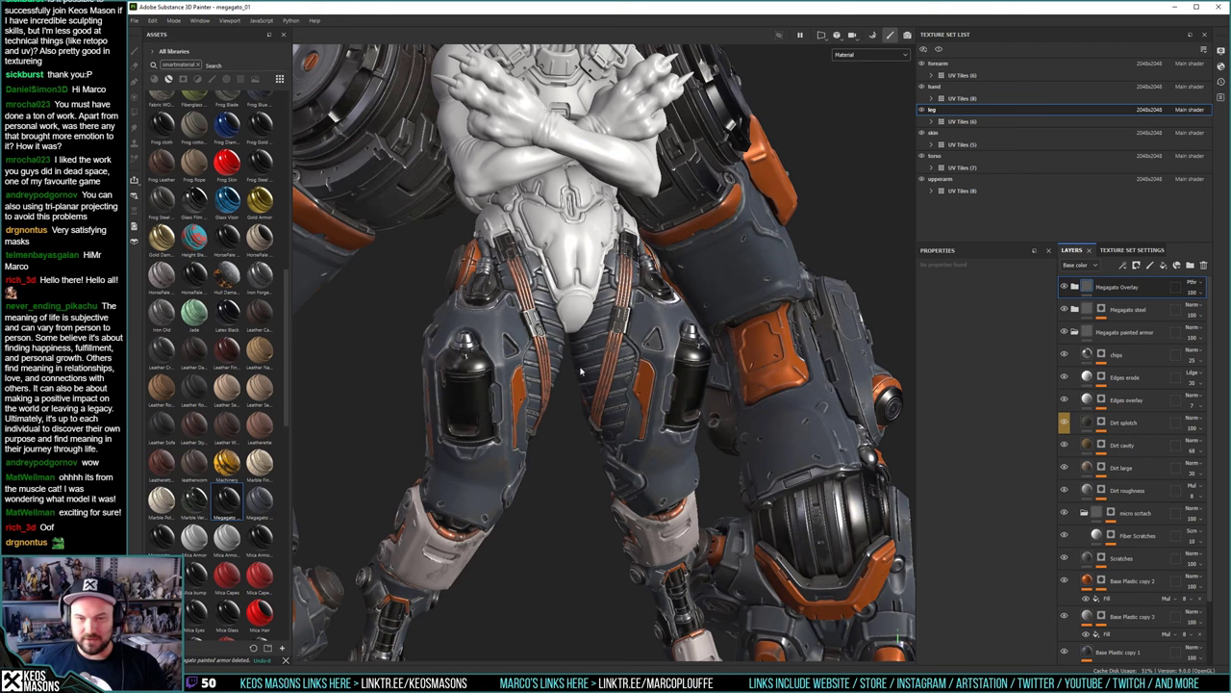
alt+drag(583, 364, 612, 394)
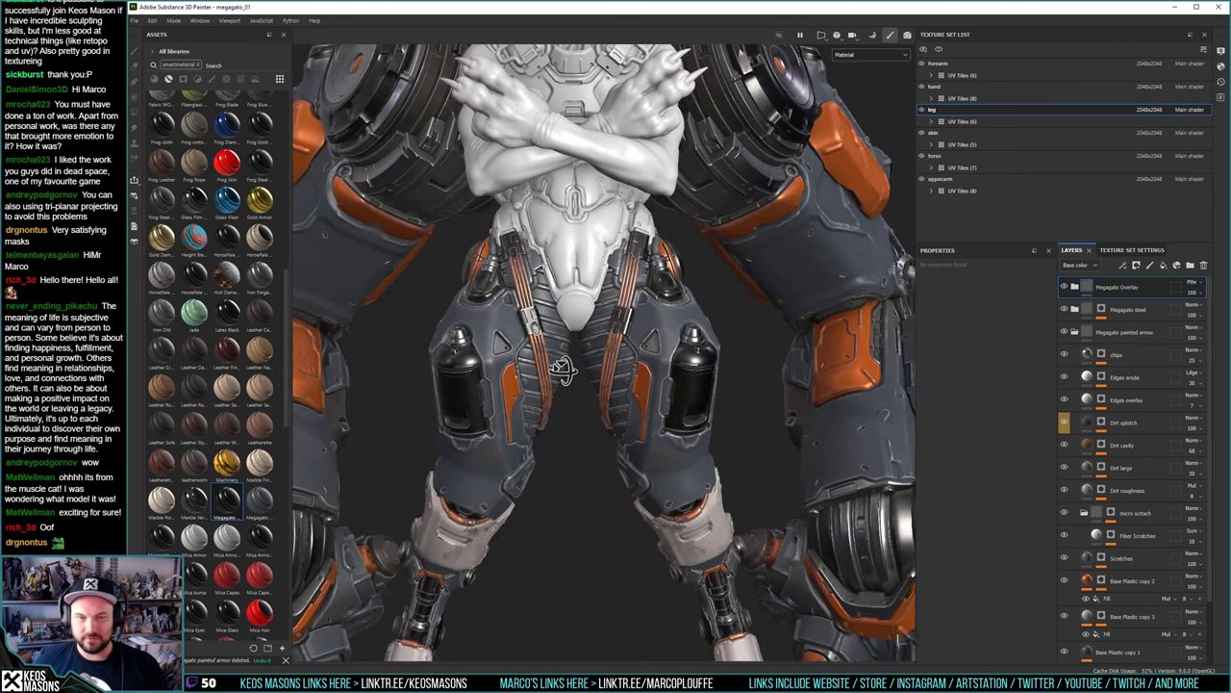
alt+right_drag(616, 462, 631, 639)
alt+drag(632, 491, 594, 351)
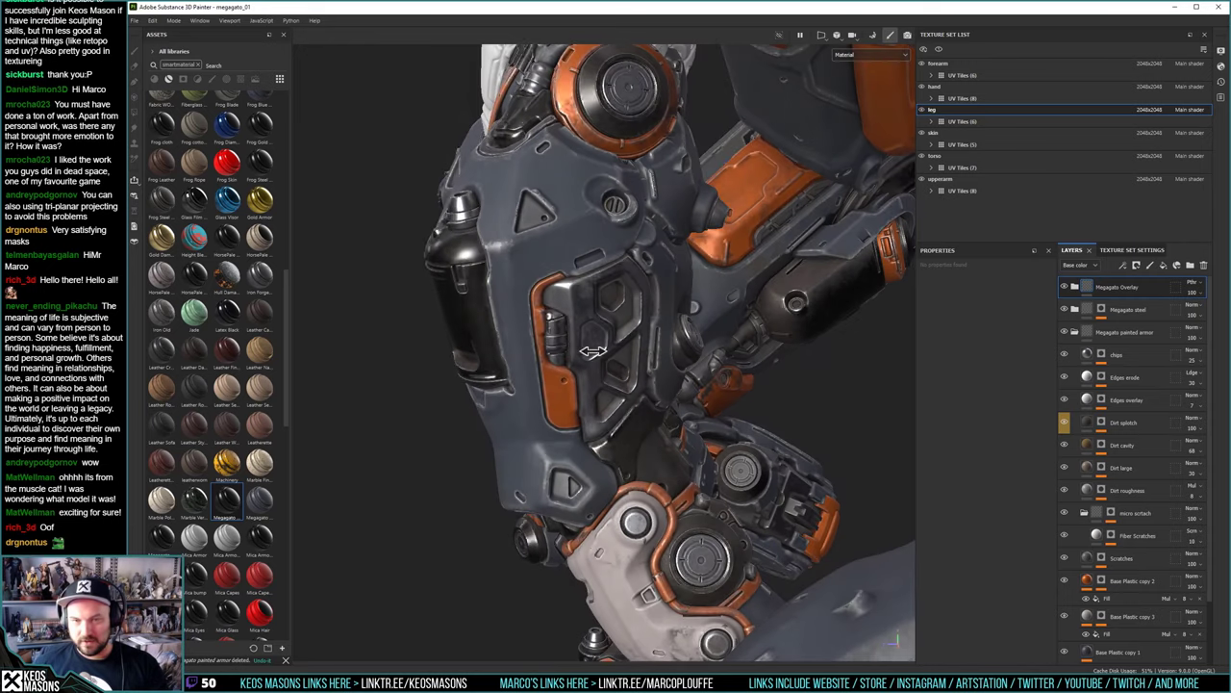
shift+right_drag(594, 351, 593, 351)
alt+drag(605, 373, 658, 309)
Inspect the back of the legs, the pelvis and the rear knee joints while rotating the lighting
alt+drag(441, 280, 415, 282)
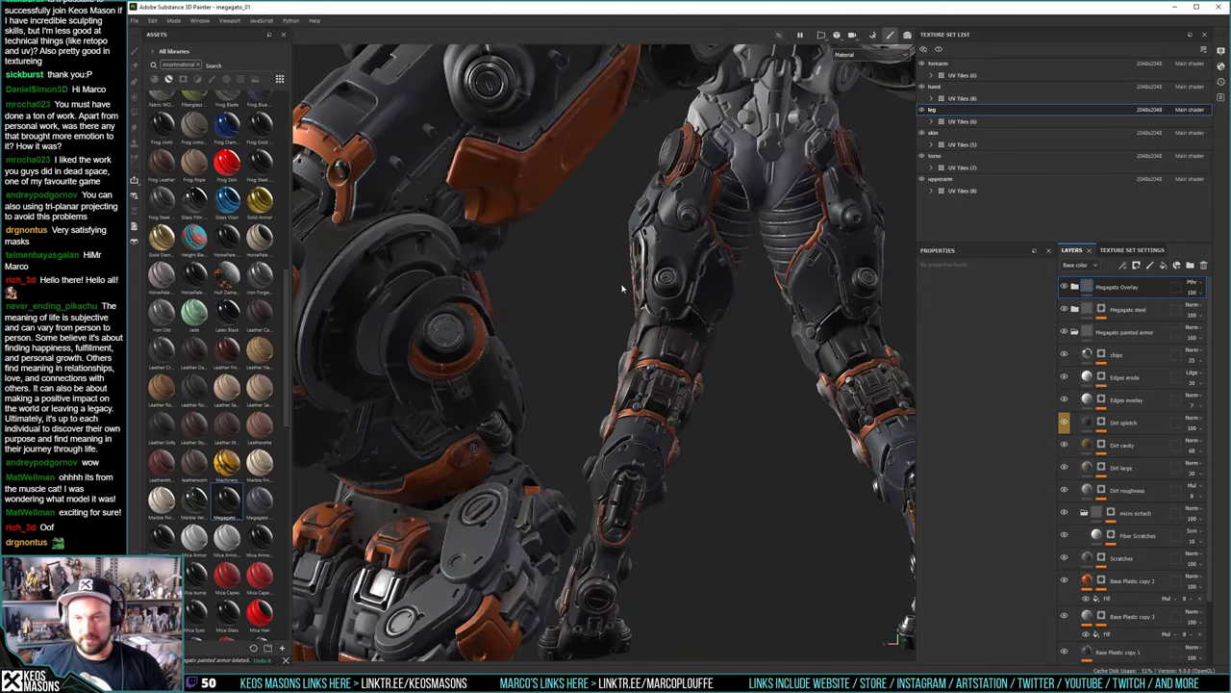
alt+drag(474, 390, 633, 343)
shift+right_drag(626, 353, 583, 342)
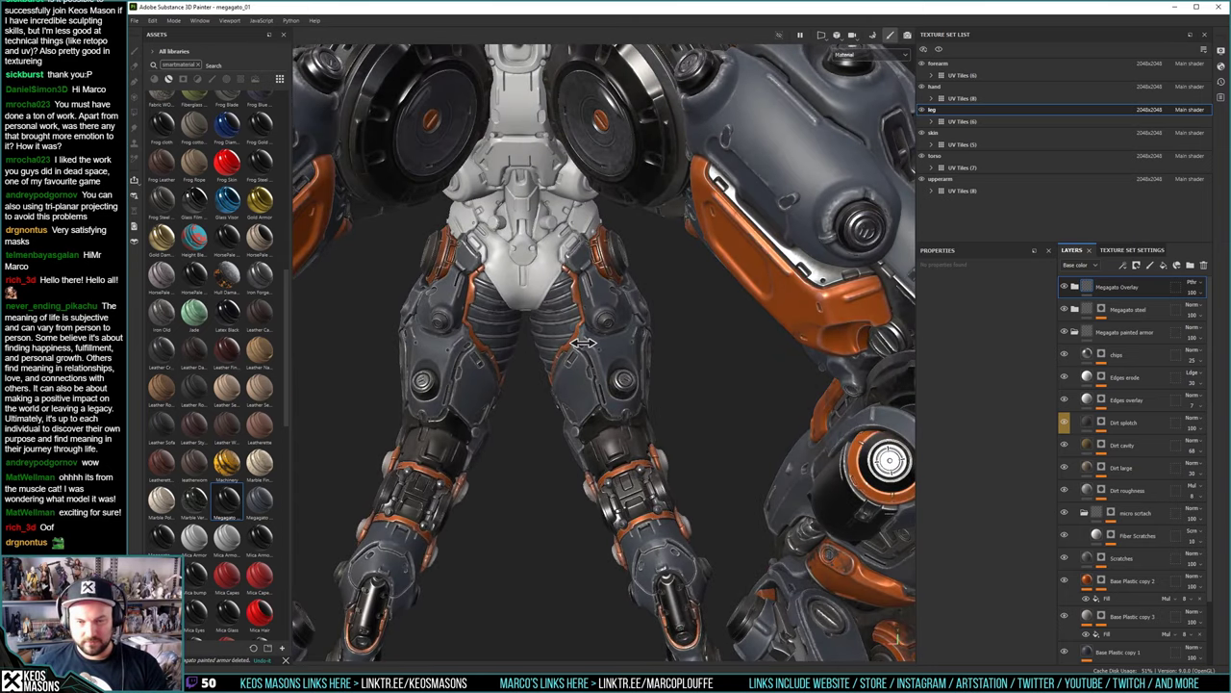
alt+drag(635, 467, 660, 372)
shift+right_drag(660, 372, 563, 367)
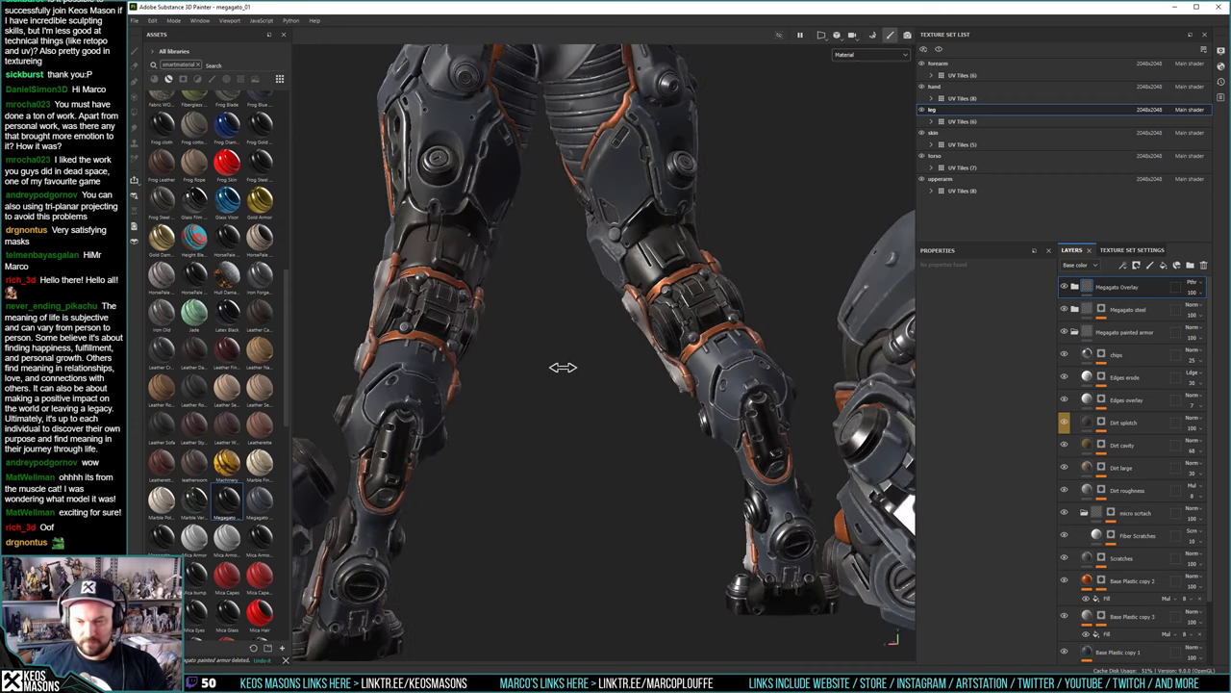
alt+middle_drag(619, 291, 623, 381)
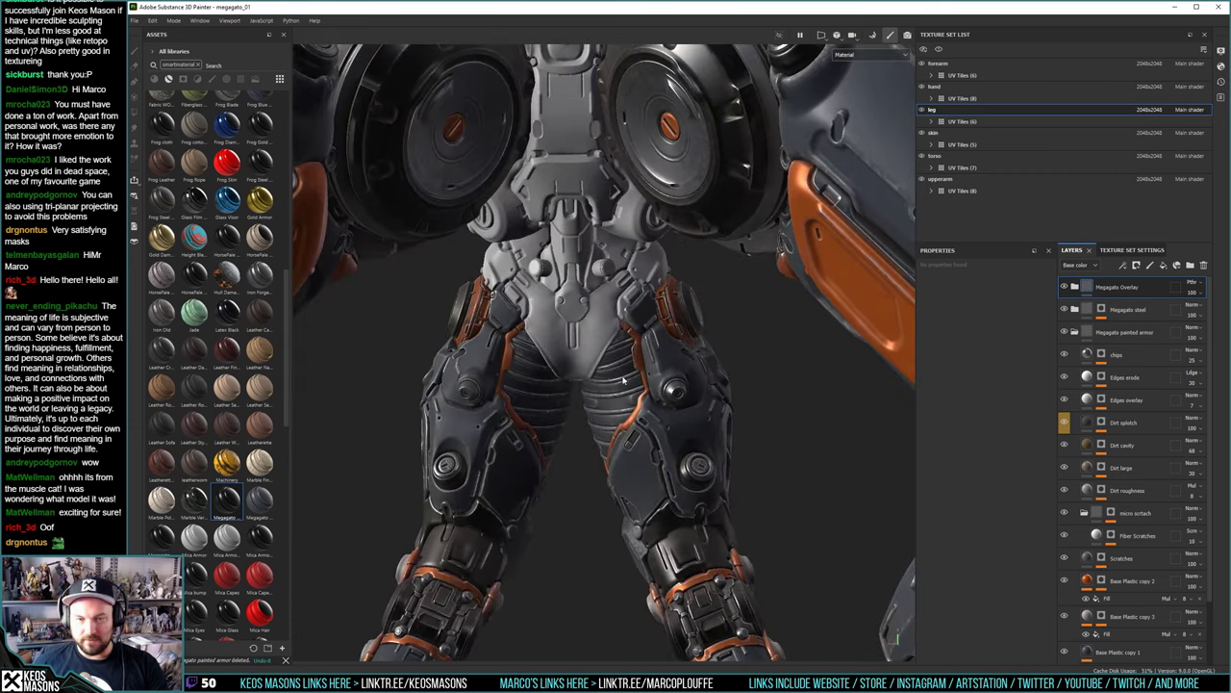
shift+right_drag(635, 385, 652, 389)
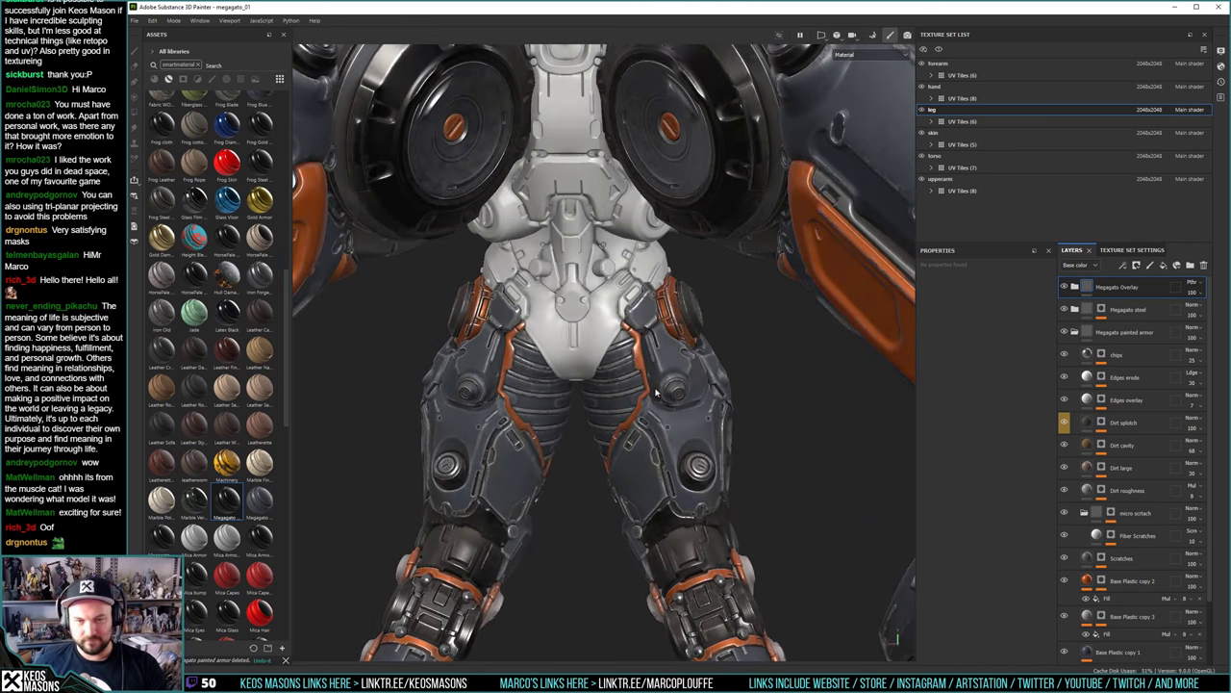
alt+drag(643, 430, 692, 332)
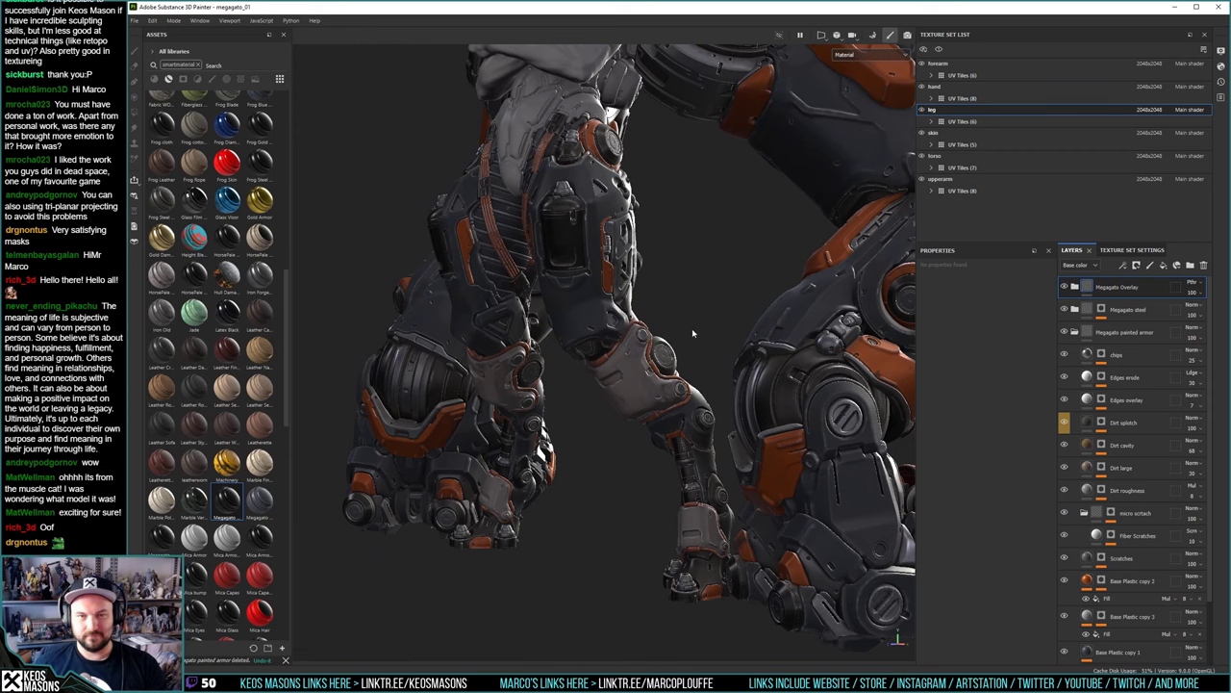
Examine the shins and feet from the front and review the base plastic layers inside the Megagato painted armor folder
alt+drag(624, 375, 632, 332)
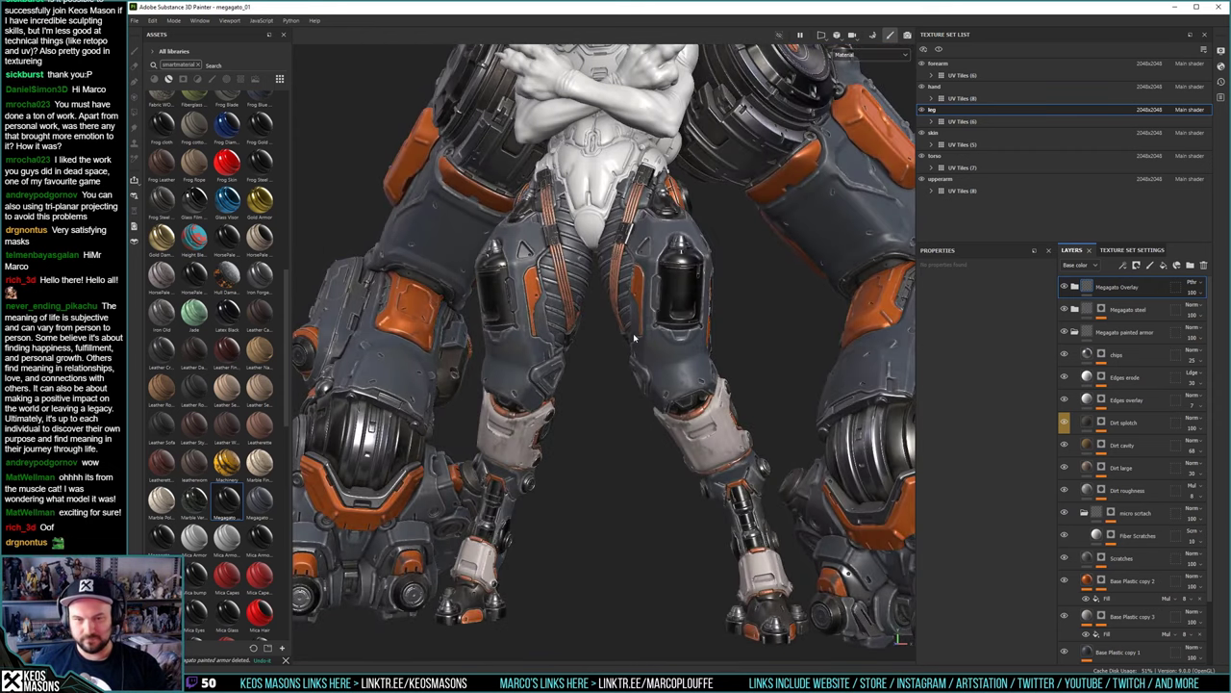
alt+middle_drag(614, 426, 608, 659)
alt+drag(606, 356, 704, 358)
alt+middle_drag(644, 452, 650, 323)
alt+middle_drag(634, 472, 630, 281)
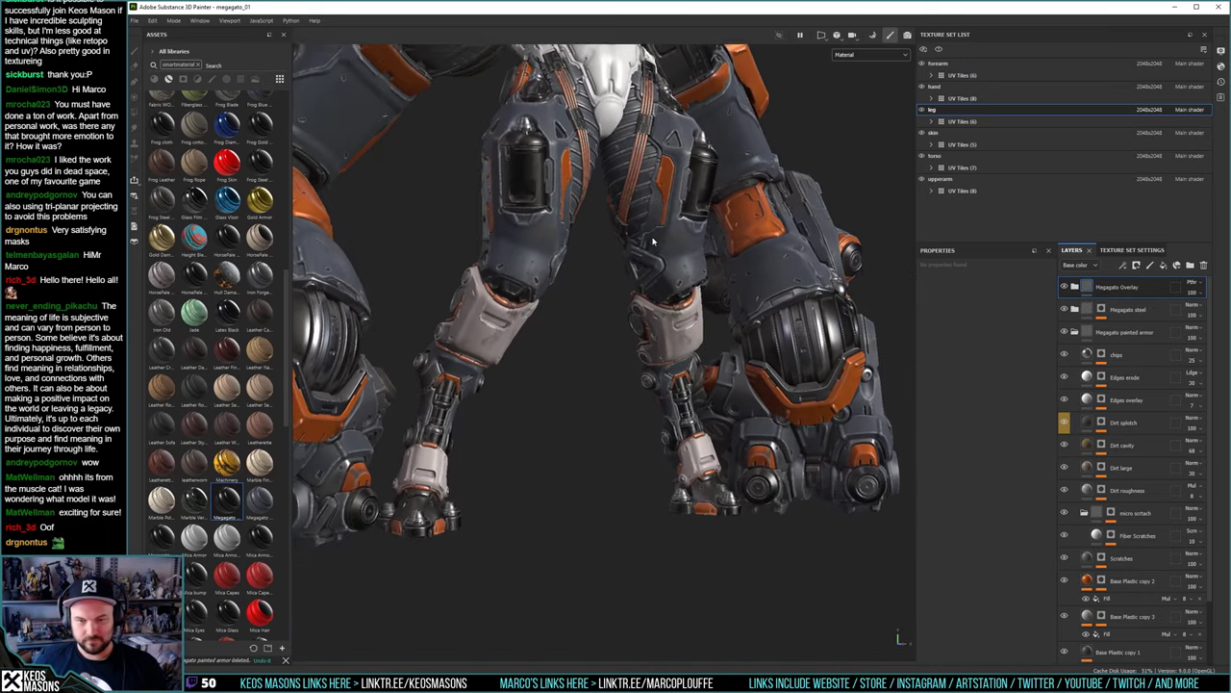
alt+right_drag(641, 337, 666, 498)
alt+middle_drag(712, 409, 773, 411)
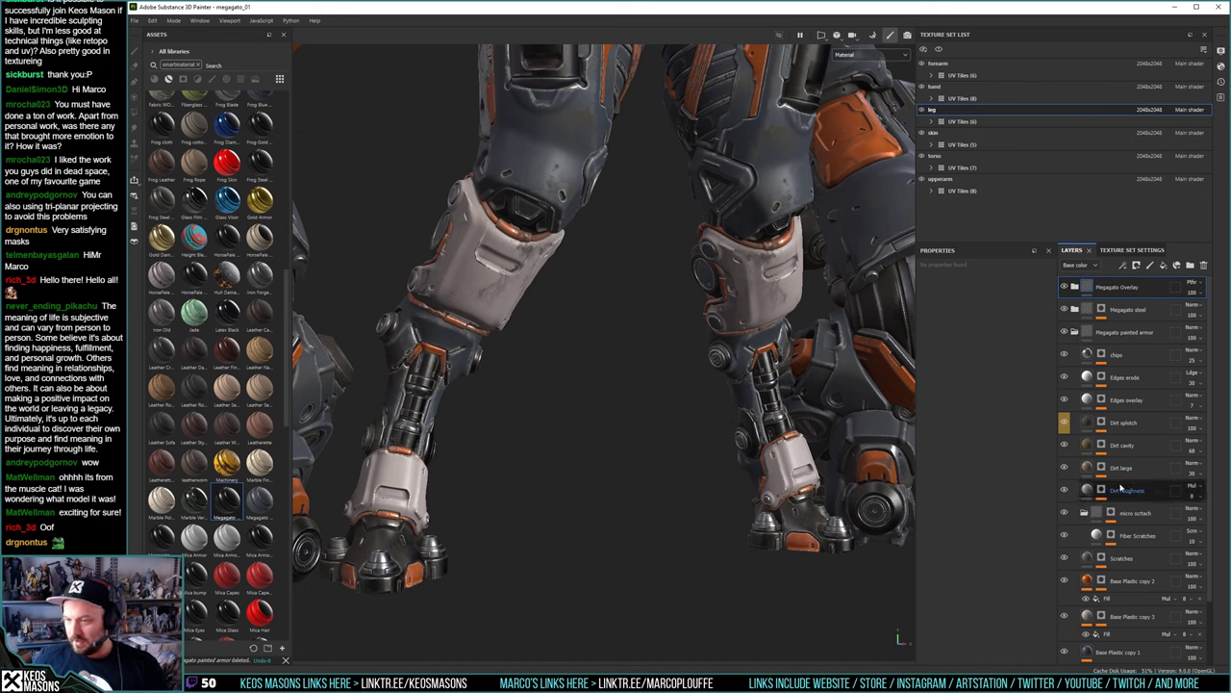
scroll(1092, 510, down, 2)
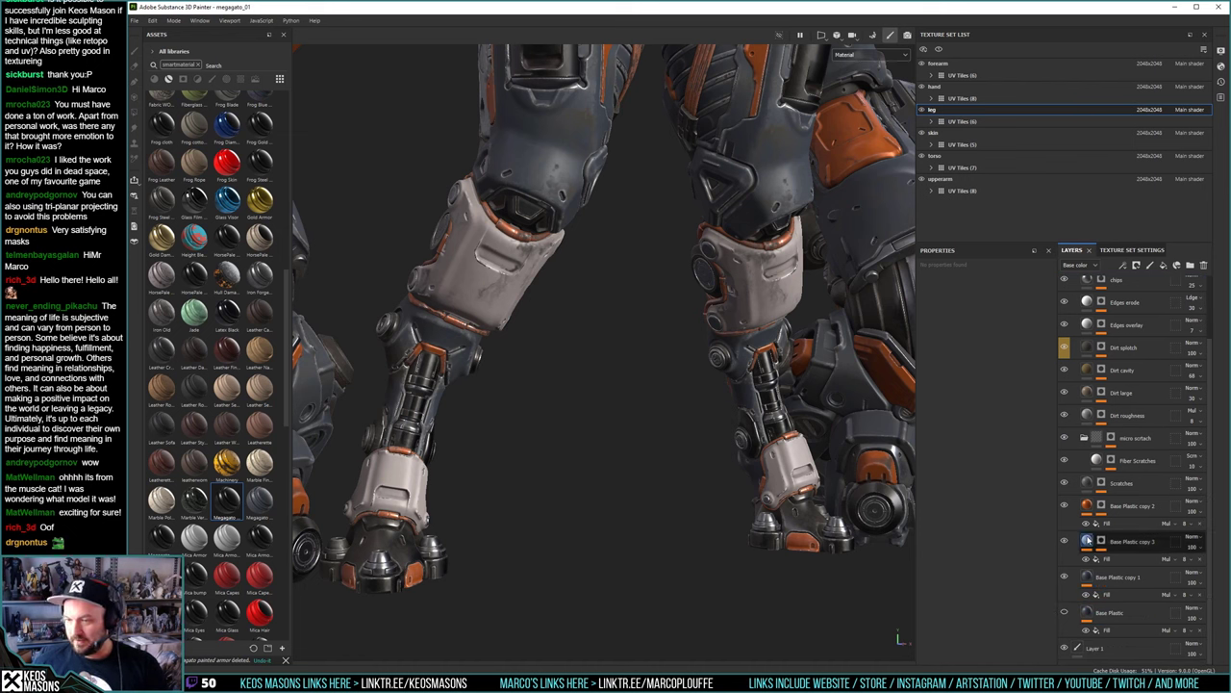
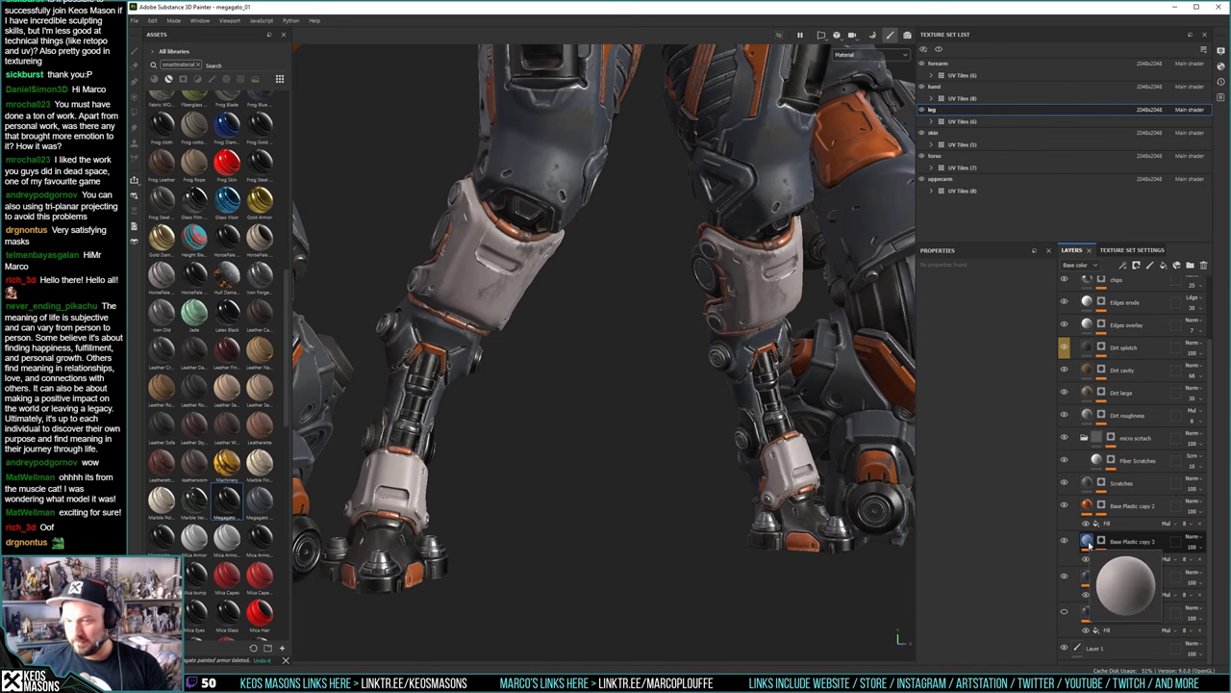
alt+drag(611, 464, 481, 484)
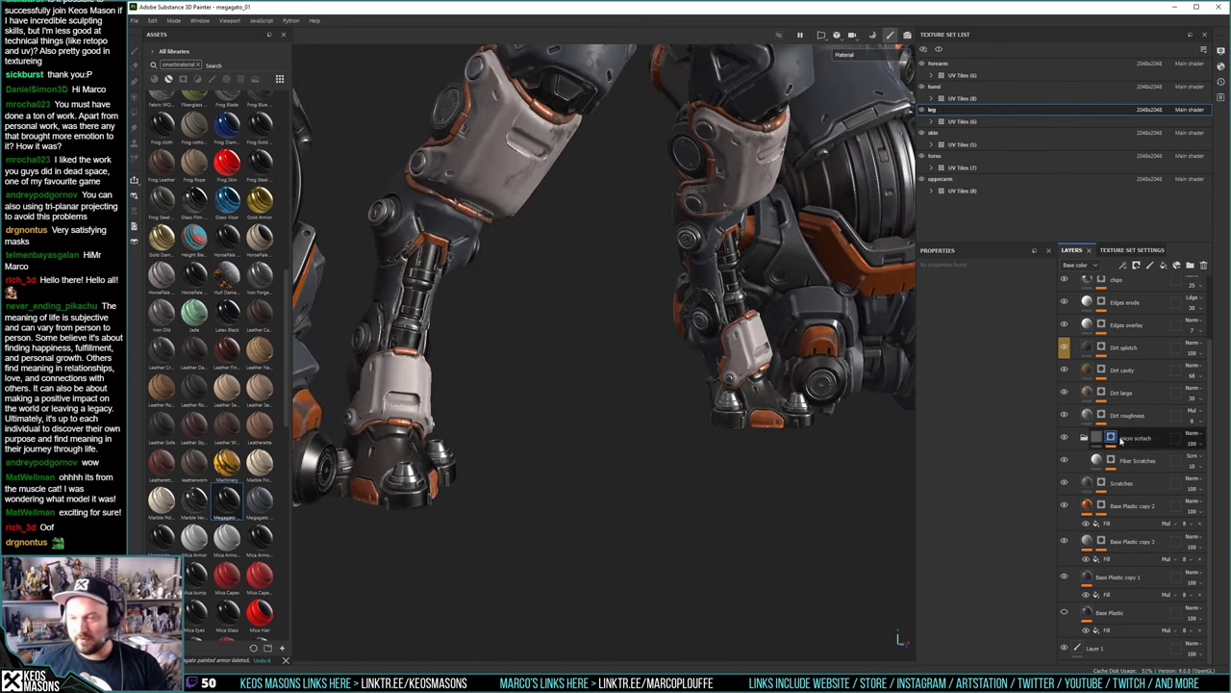
Collapse the Megagato painted armor folder and display the Megagato steel mask on the legs to check the foot areas
key(ctrl+z)
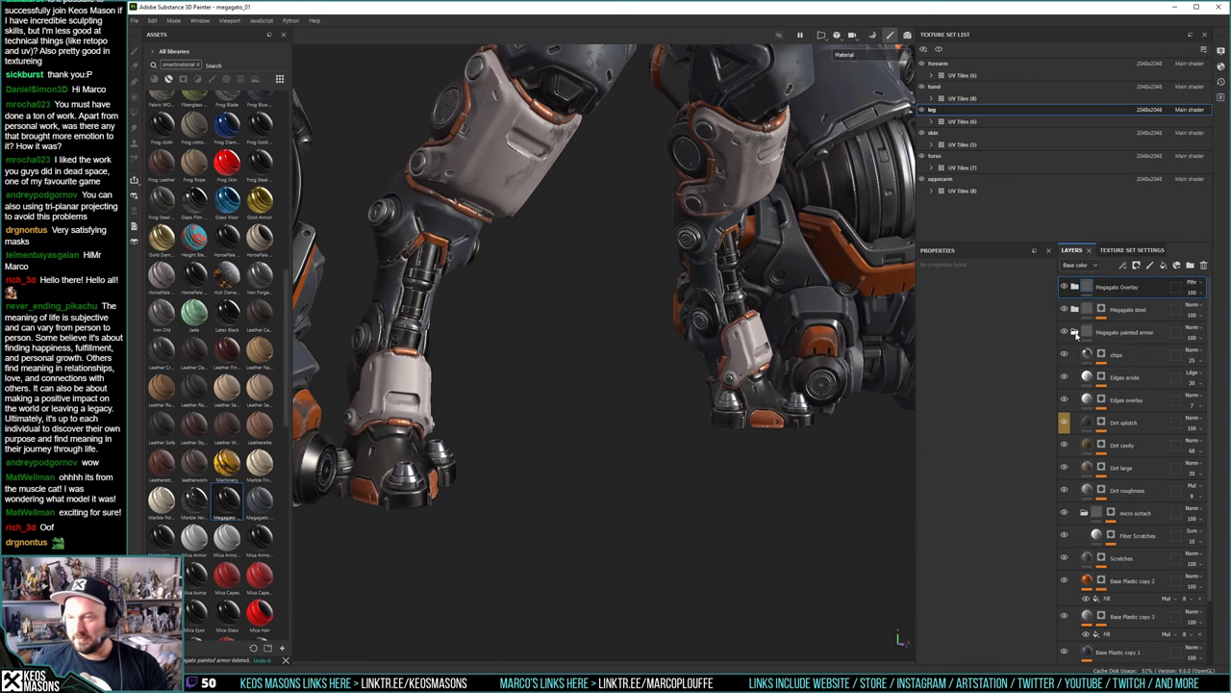
click(1075, 332)
alt+click(1103, 311)
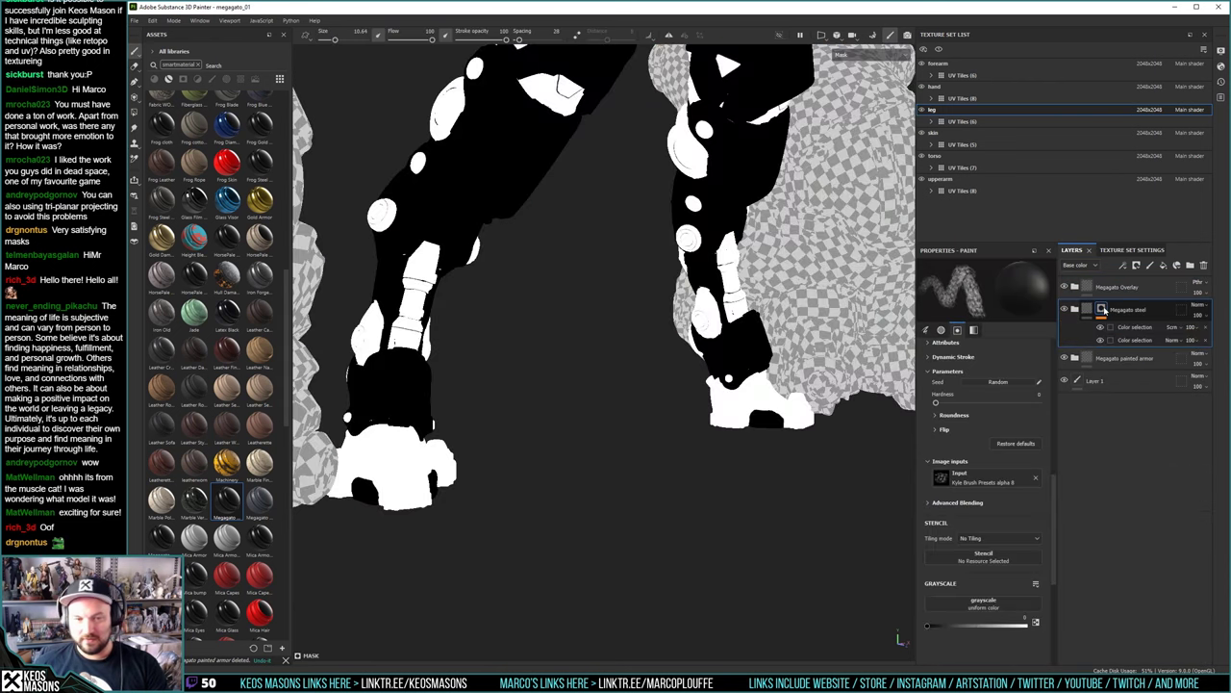
alt+drag(739, 352, 554, 367)
alt+drag(692, 462, 745, 445)
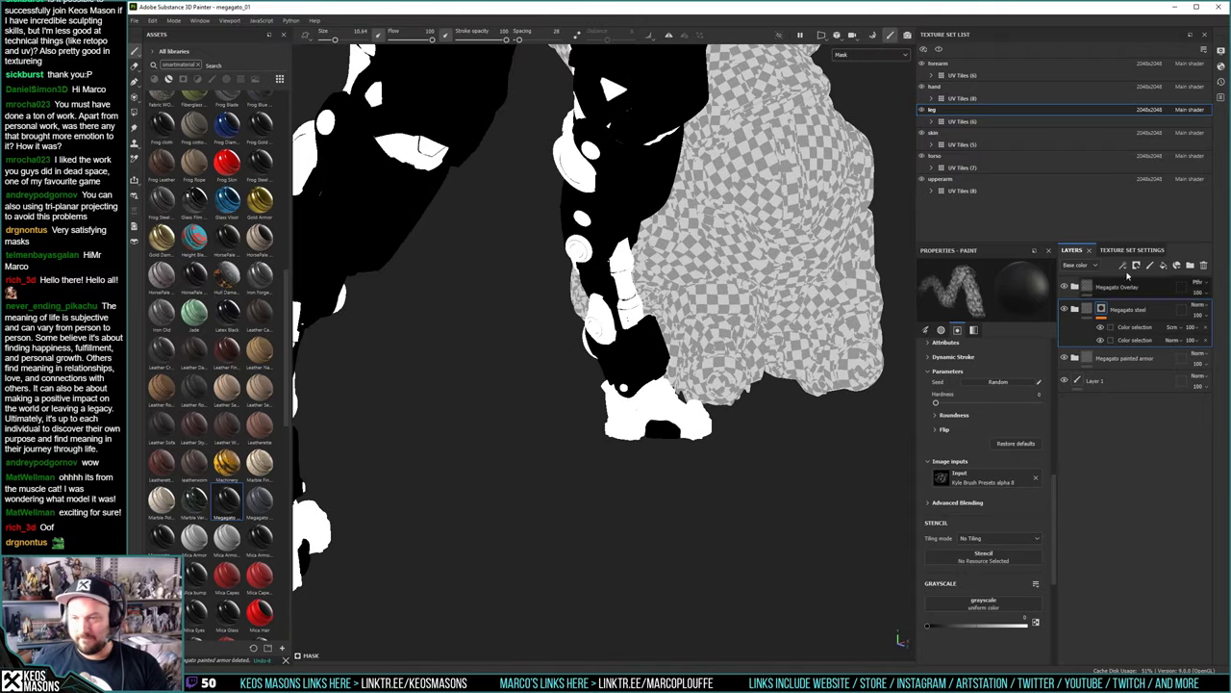
Add a paint effect to the Megagato steel mask and polygon-fill the foot's base shells with color value 0 in mesh fill mode
right_click(1118, 327)
click(1138, 474)
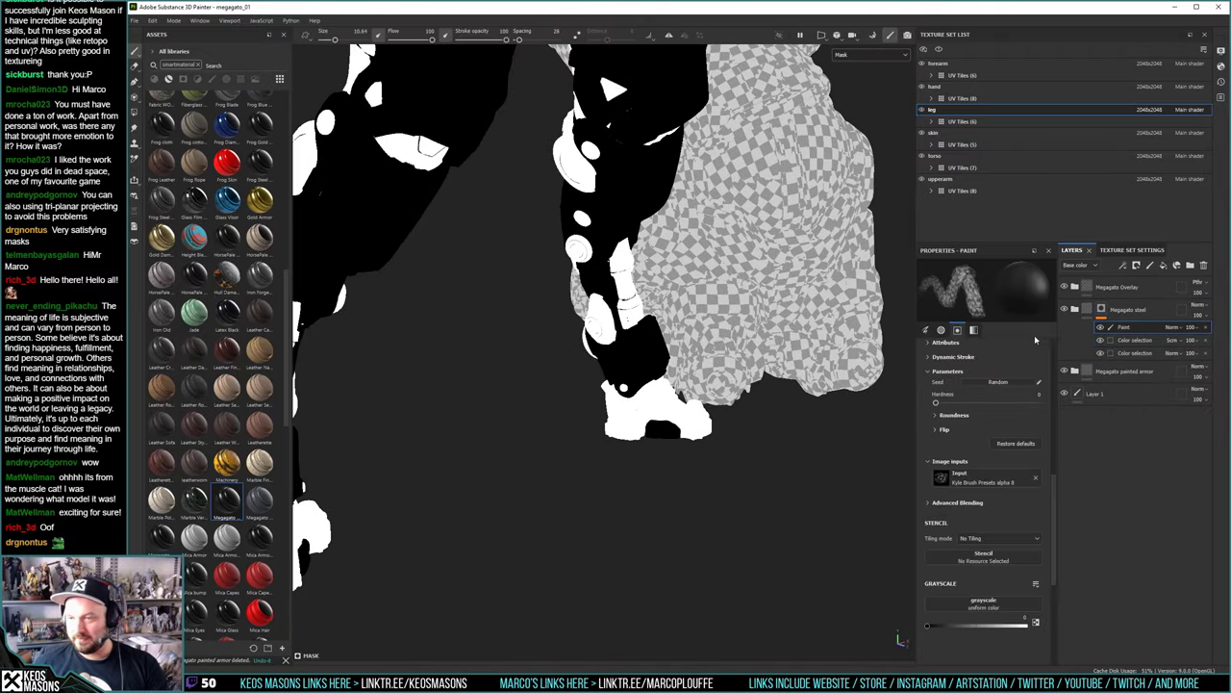
key(4)
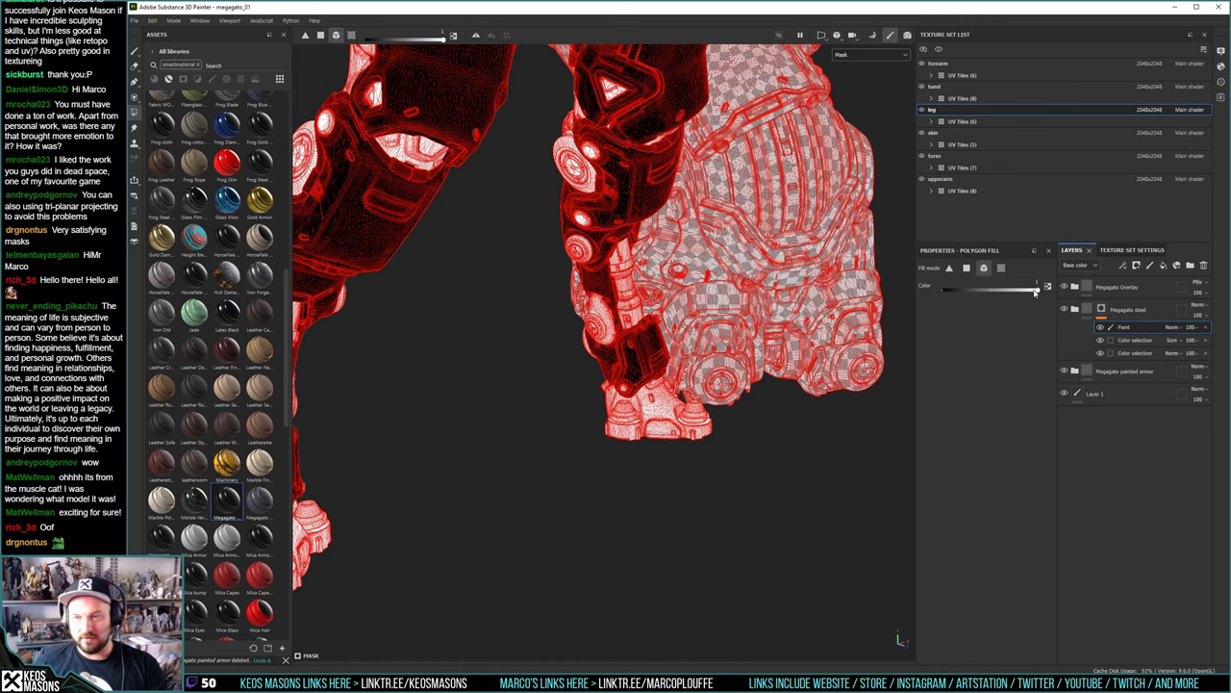
drag(609, 438, 613, 436)
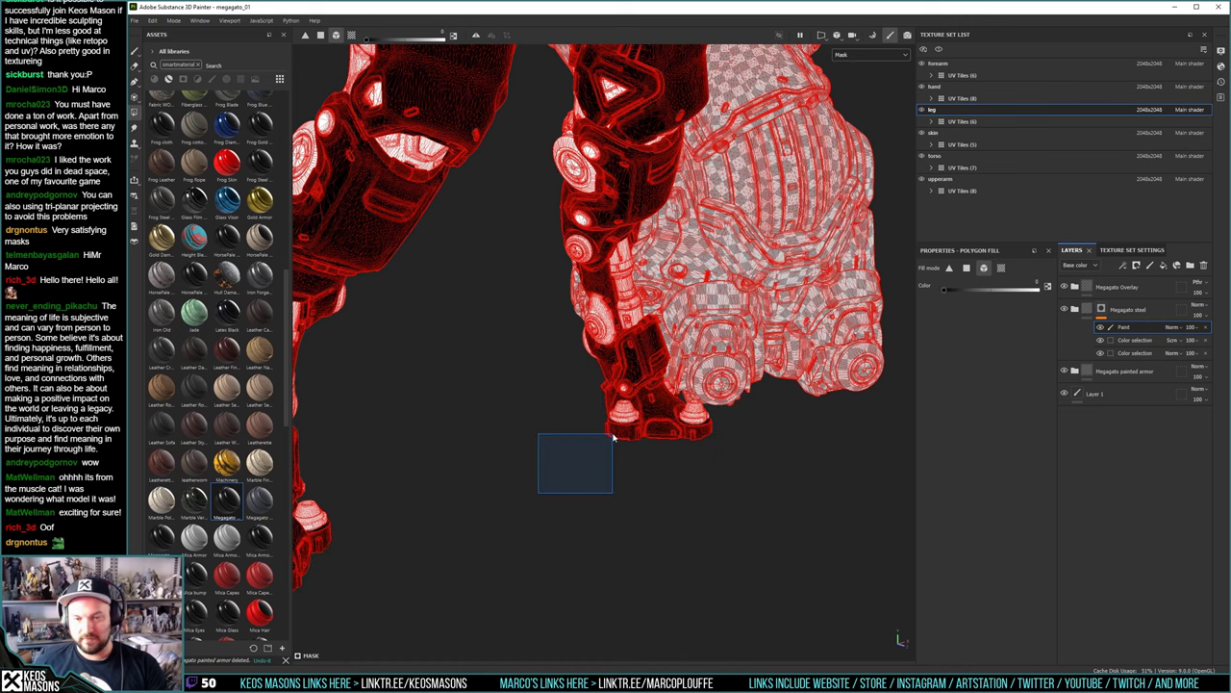
Return to the Material view and the Paint tool, and check the armor paint on the feet
alt+drag(770, 493, 458, 485)
key(m)
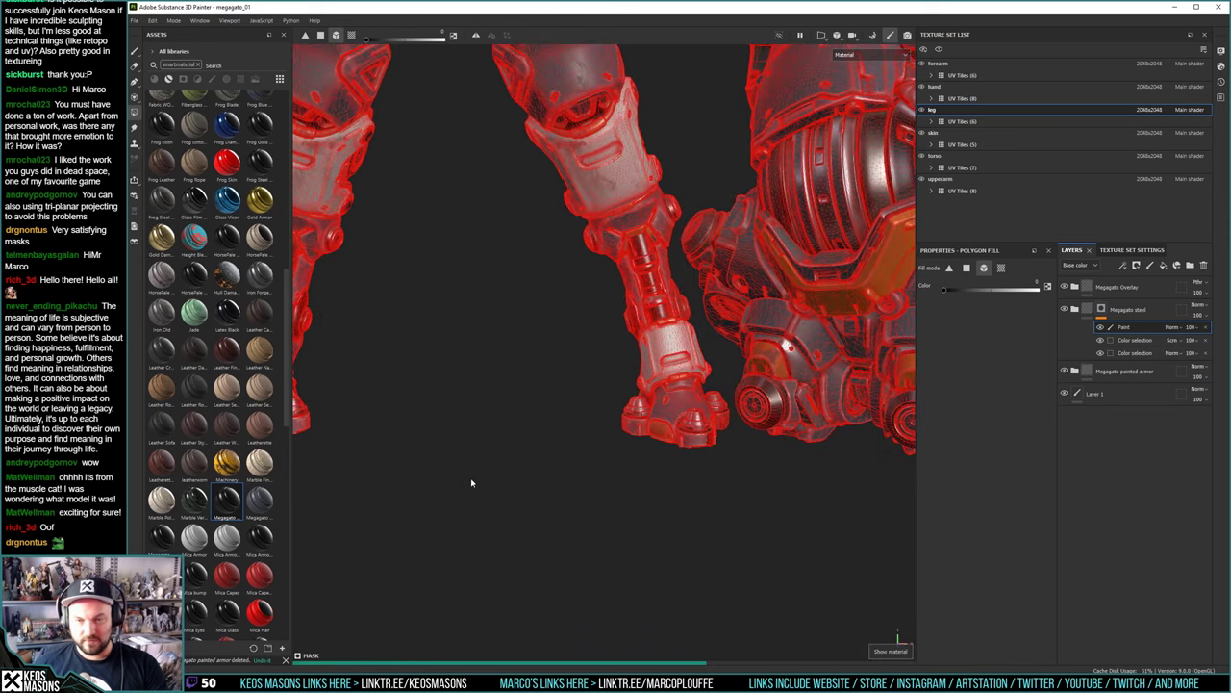
alt+middle_drag(478, 499, 537, 524)
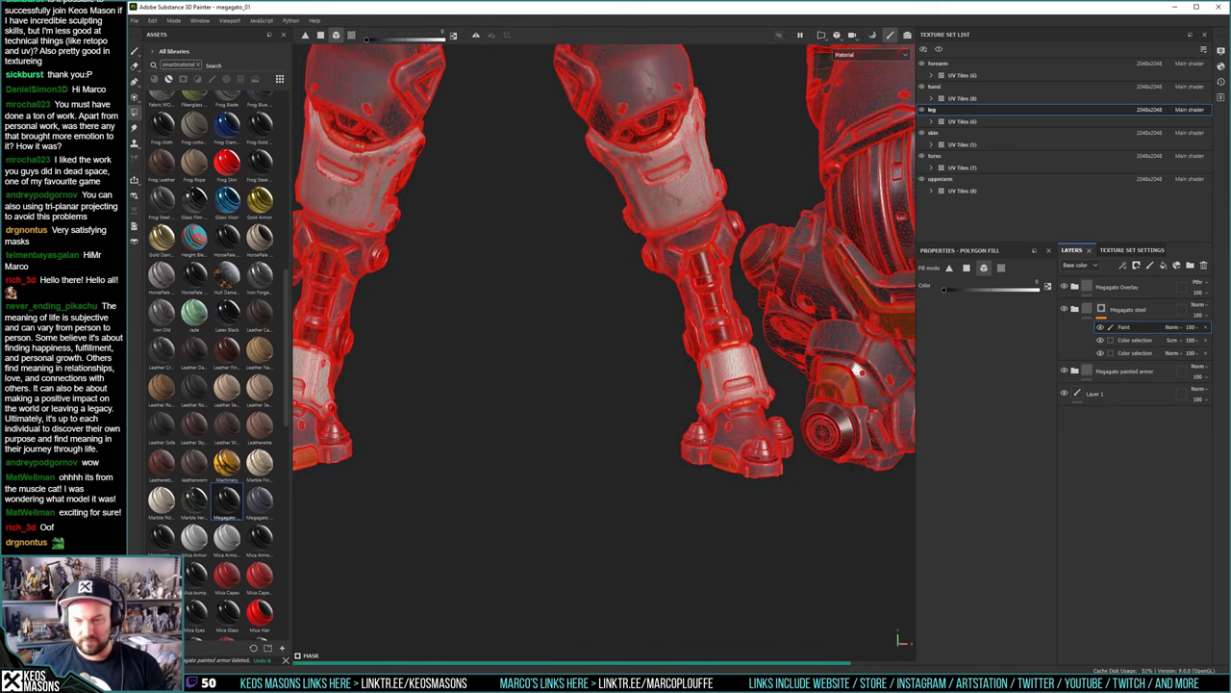
key(1)
alt+drag(615, 511, 760, 496)
alt+right_drag(760, 496, 526, 281)
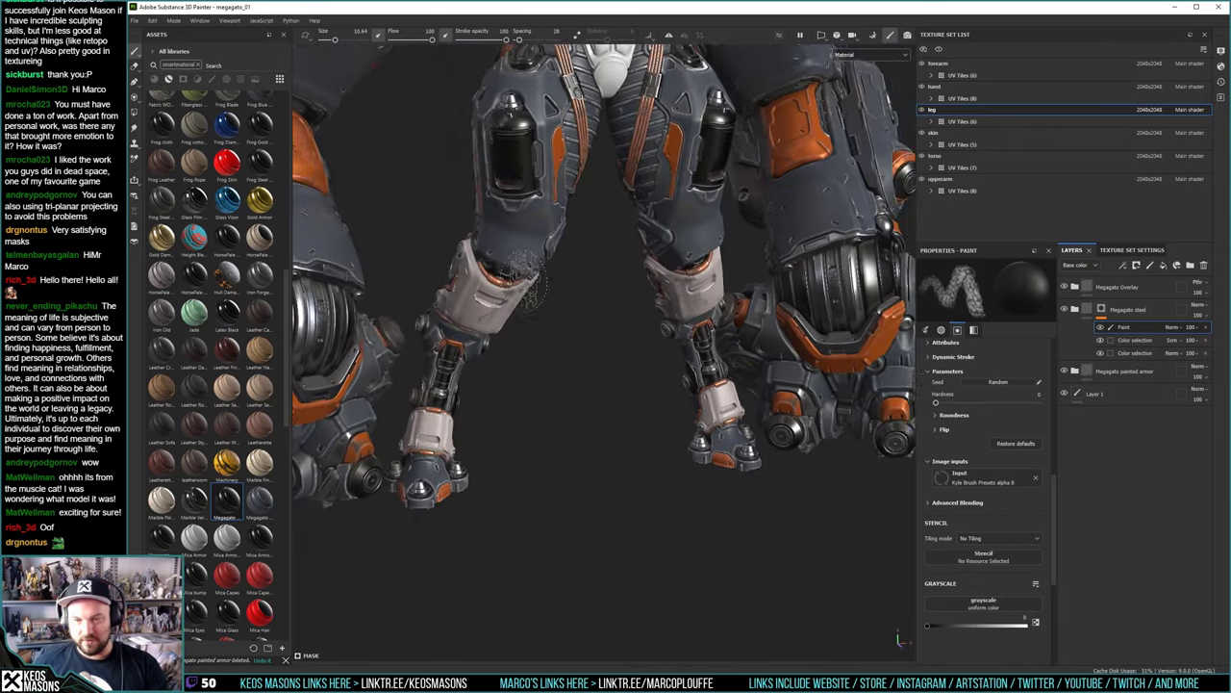
Examine the thigh canisters, hip cables and pelvis area up close, and review the whole character from the front
mouse_move(526, 279)
alt+mouse_down()
mouse_move(531, 394)
mouse_move(565, 421)
mouse_move(577, 338)
mouse_move(583, 404)
mouse_move(611, 417)
mouse_move(602, 479)
mouse_move(606, 449)
mouse_move(603, 461)
alt+mouse_up()
alt+right_drag(534, 513, 578, 558)
alt+drag(587, 450, 508, 401)
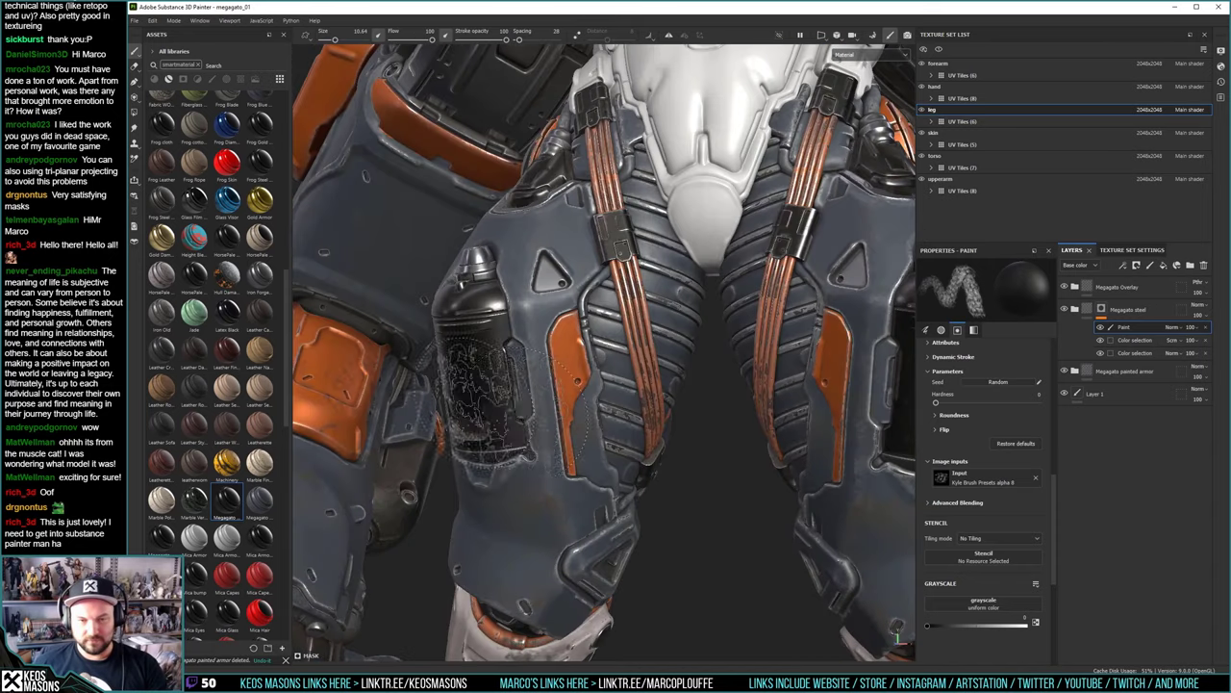
alt+drag(678, 424, 647, 506)
alt+right_drag(647, 506, 616, 428)
mouse_move(616, 429)
alt+mouse_down()
mouse_move(621, 412)
mouse_move(598, 408)
alt+mouse_up()
alt+middle_drag(598, 408, 583, 492)
alt+right_drag(583, 493, 589, 452)
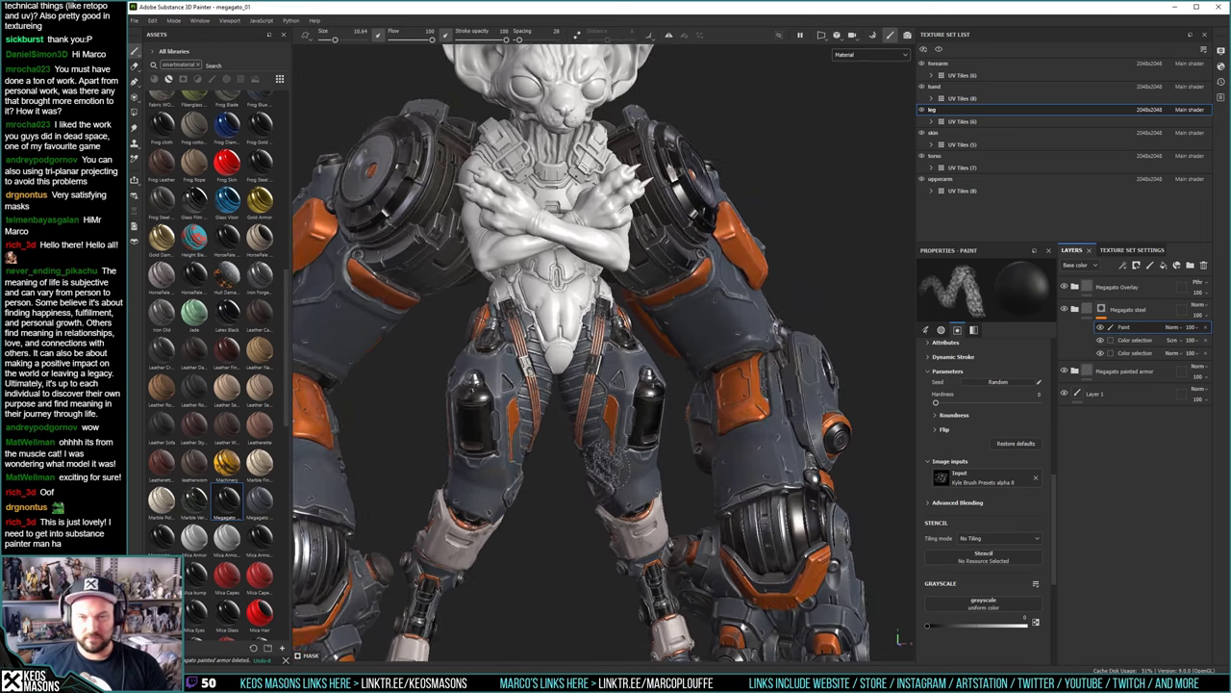
Expand the Megagato steel folder, display the Color darker layer's mask on the thighs and add a paint effect to it
alt+drag(589, 452, 545, 417)
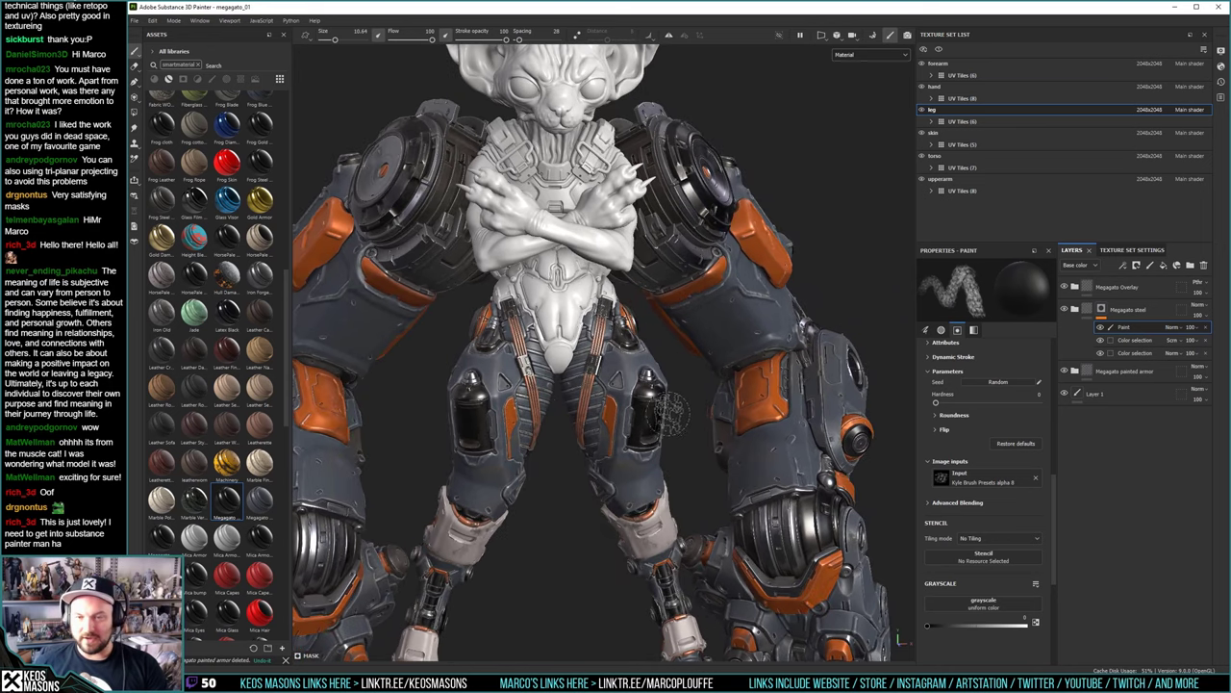
alt+right_drag(669, 413, 674, 429)
alt+drag(673, 429, 662, 429)
alt+right_drag(658, 429, 665, 465)
alt+drag(664, 466, 654, 500)
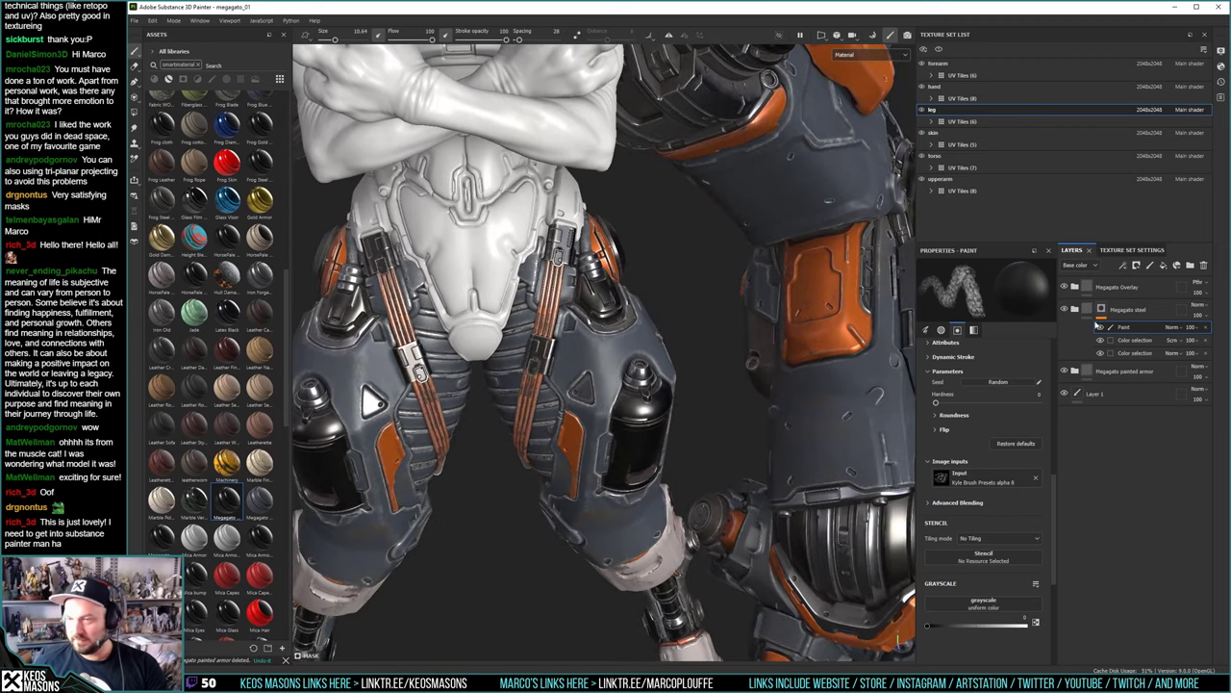
click(1075, 310)
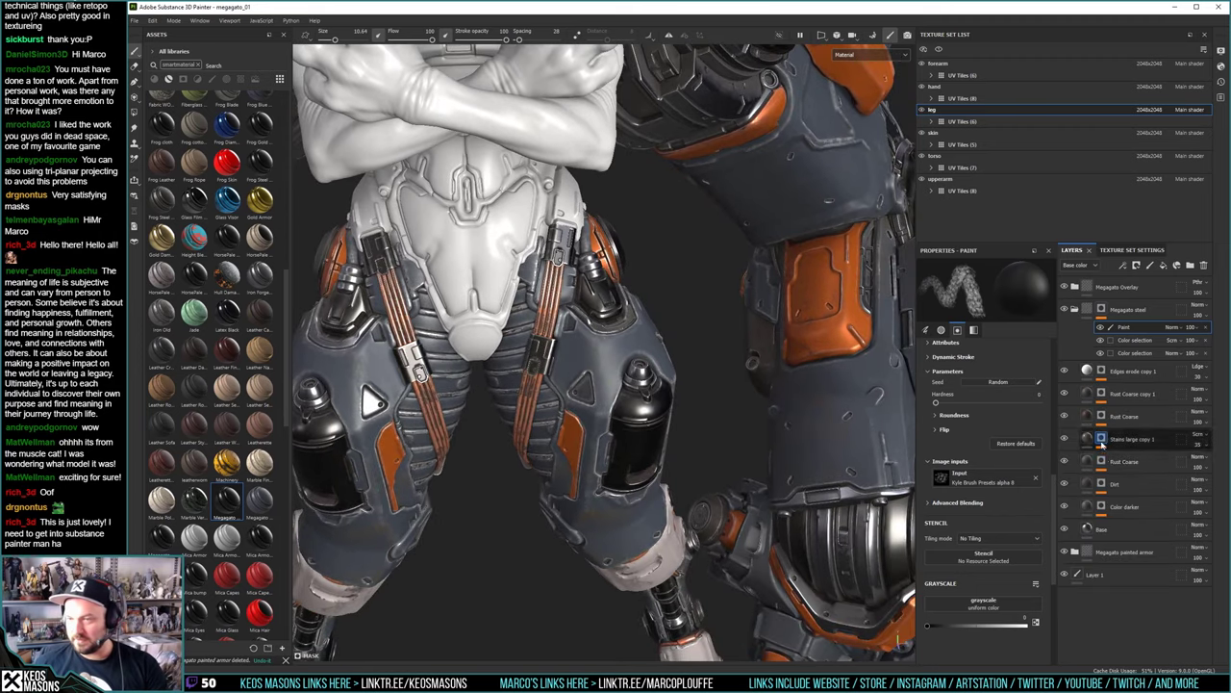
alt+click(1104, 510)
right_click(1130, 525)
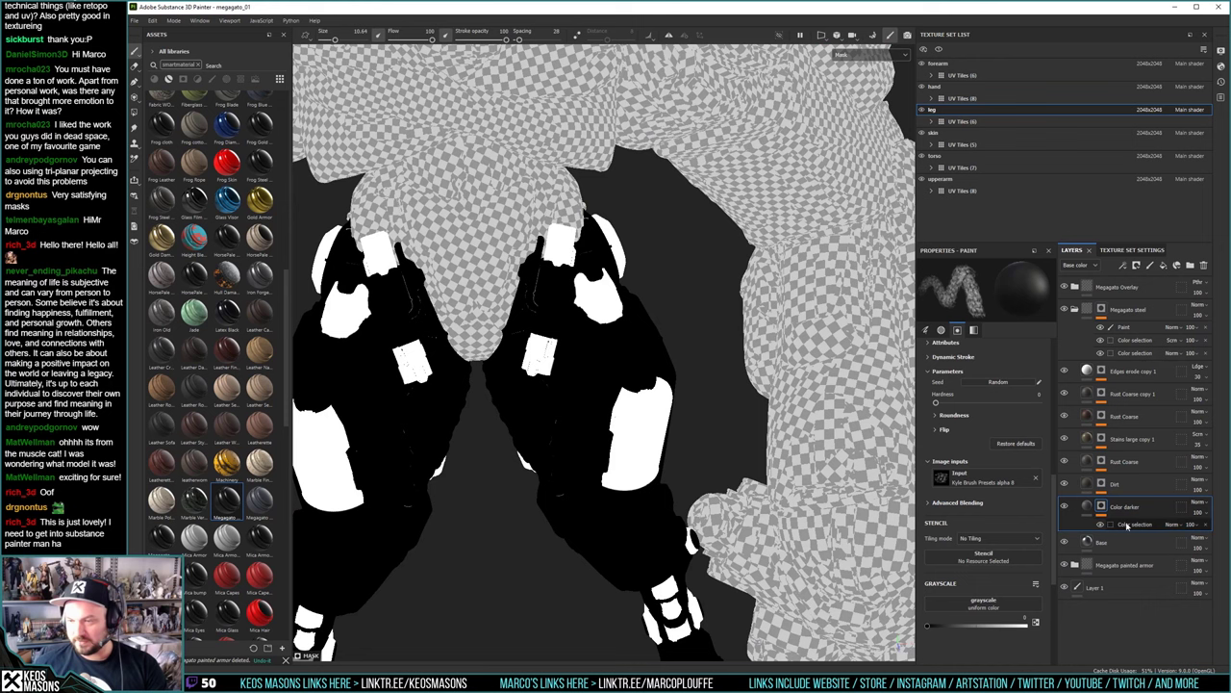
click(1134, 449)
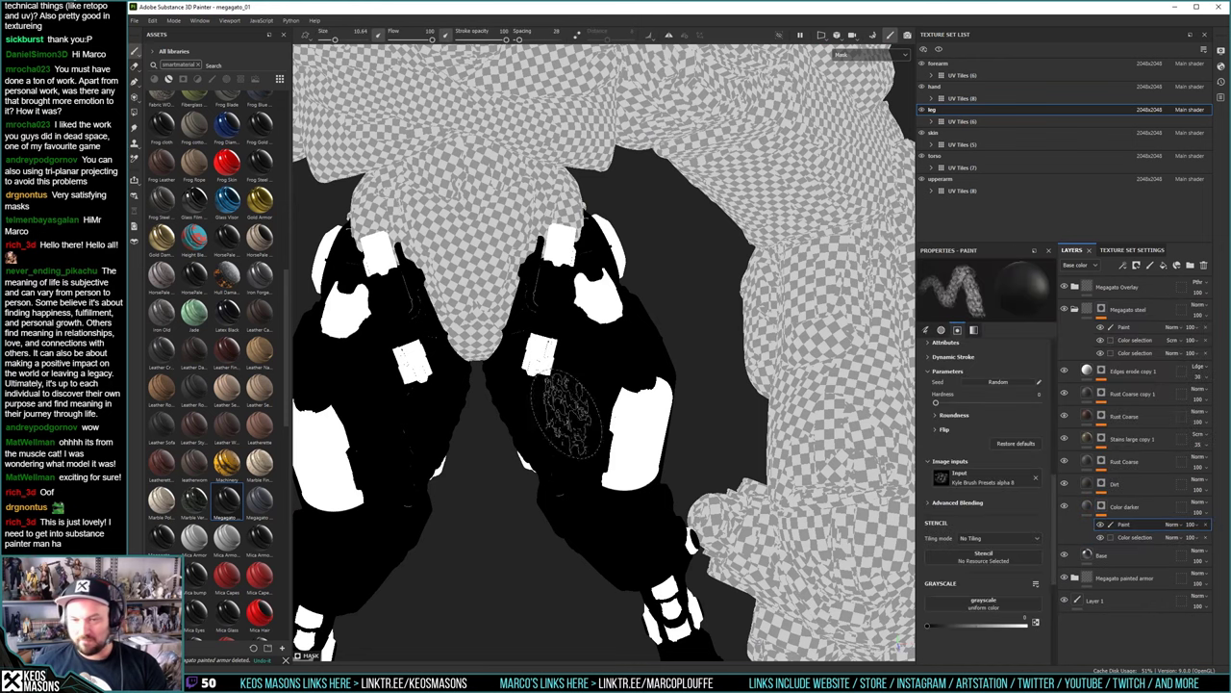
Polygon-fill the thigh canisters with color value 0 in mesh fill mode, and return to the Material view and Paint tool
alt+drag(709, 426, 657, 417)
key(4)
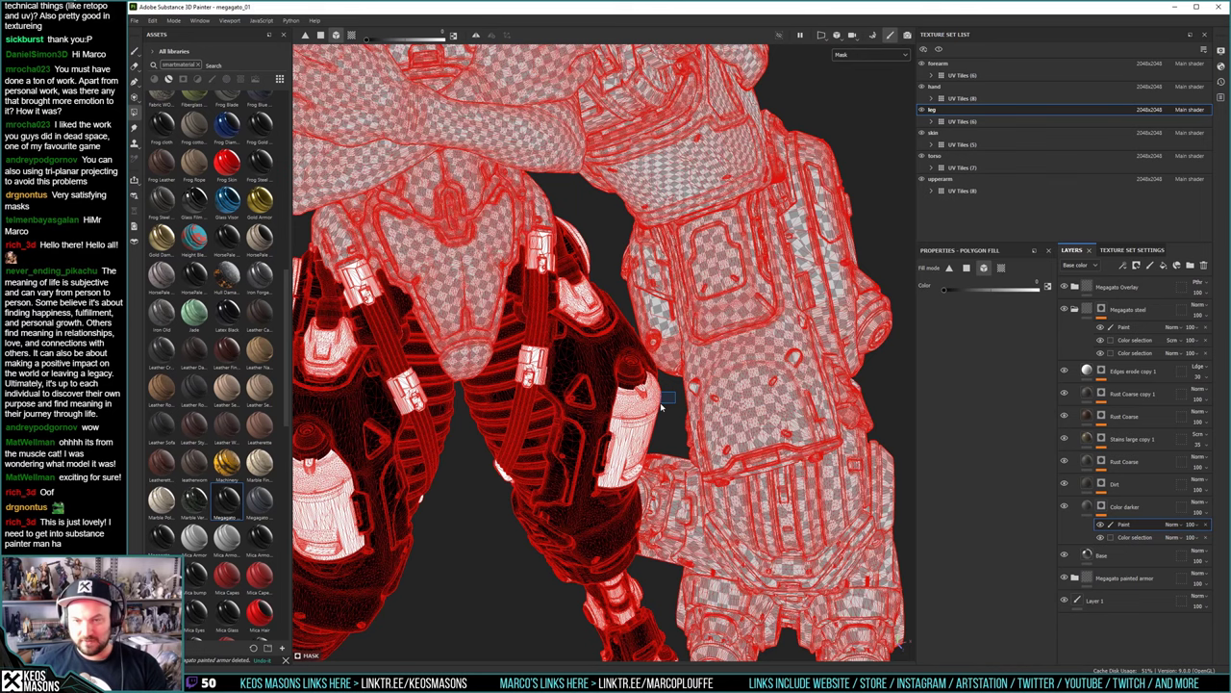
click(660, 407)
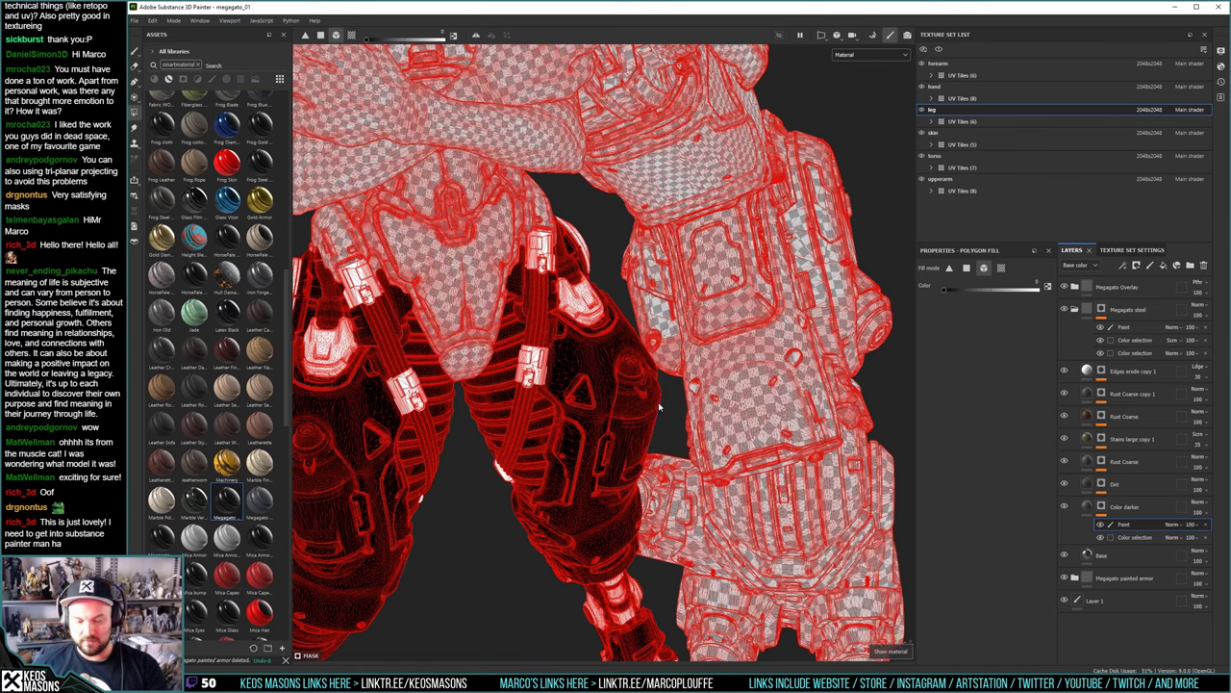
key(m)
alt+drag(492, 372, 492, 372)
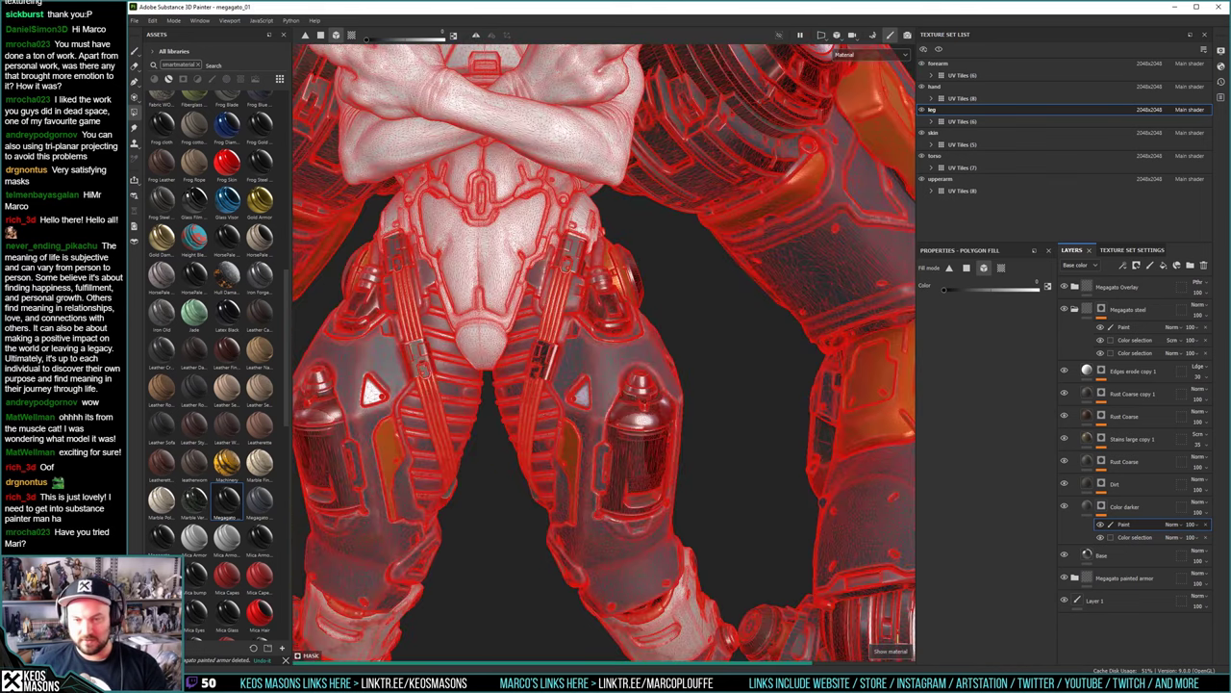
key(1)
Polygon-fill the dark pistons on the front of the lower legs with value 0 in the Color darker mask, and return to the Paint tool
alt+right_drag(508, 368, 437, 382)
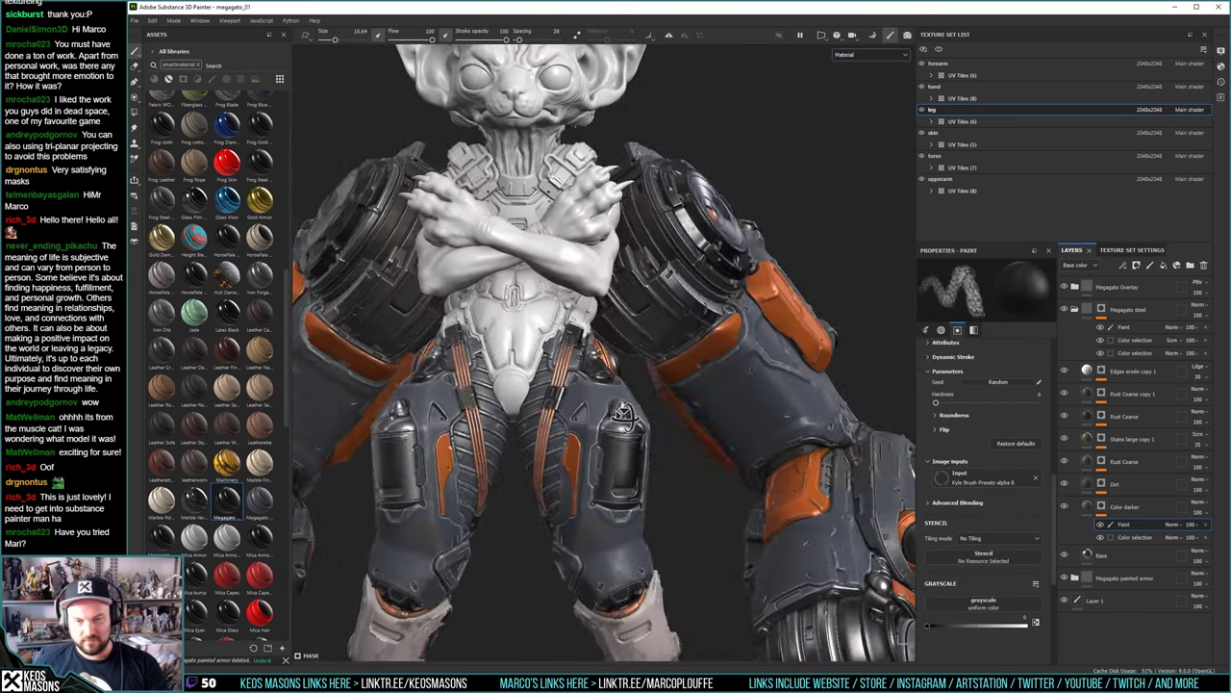
alt+drag(508, 370, 457, 366)
alt+right_drag(464, 396, 415, 413)
alt+middle_drag(461, 462, 464, 370)
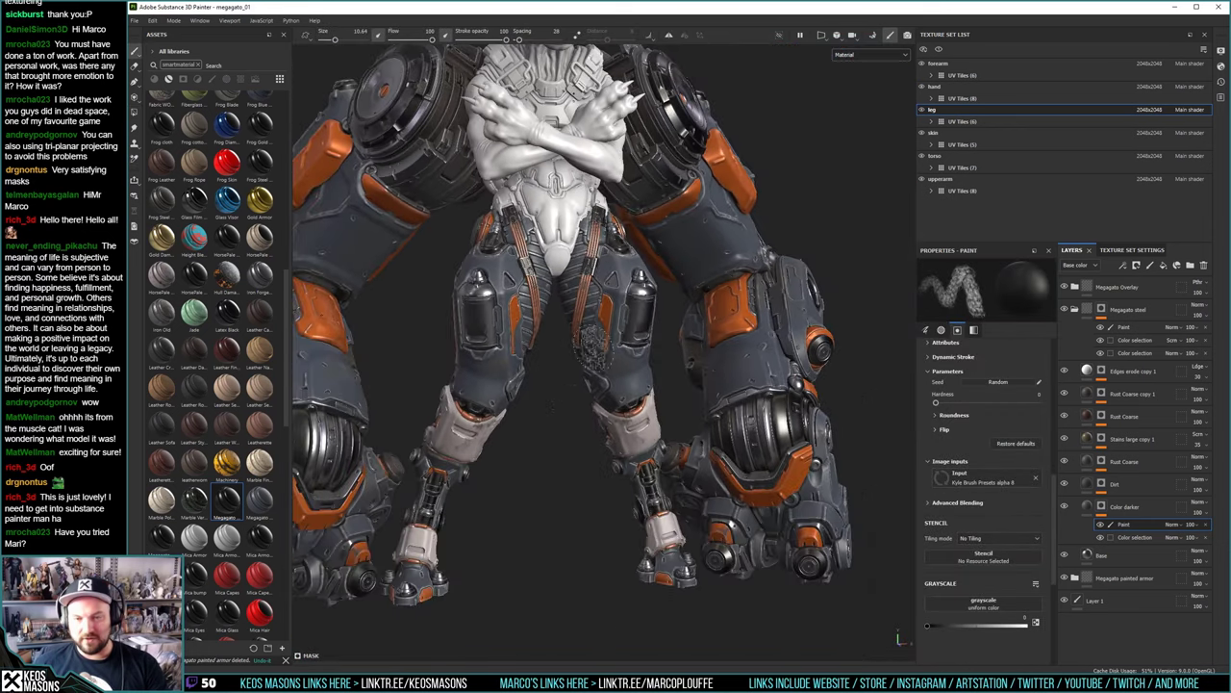
alt+drag(505, 409, 561, 431)
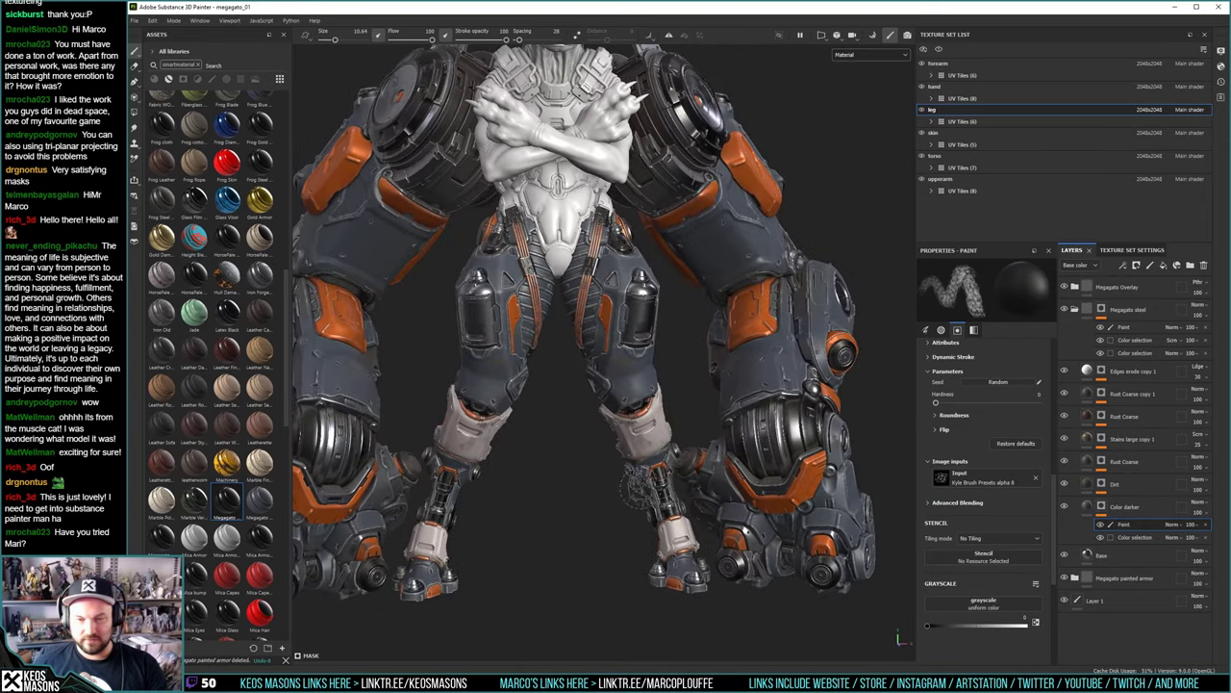
alt+middle_drag(703, 625, 651, 523)
alt+right_drag(652, 523, 731, 476)
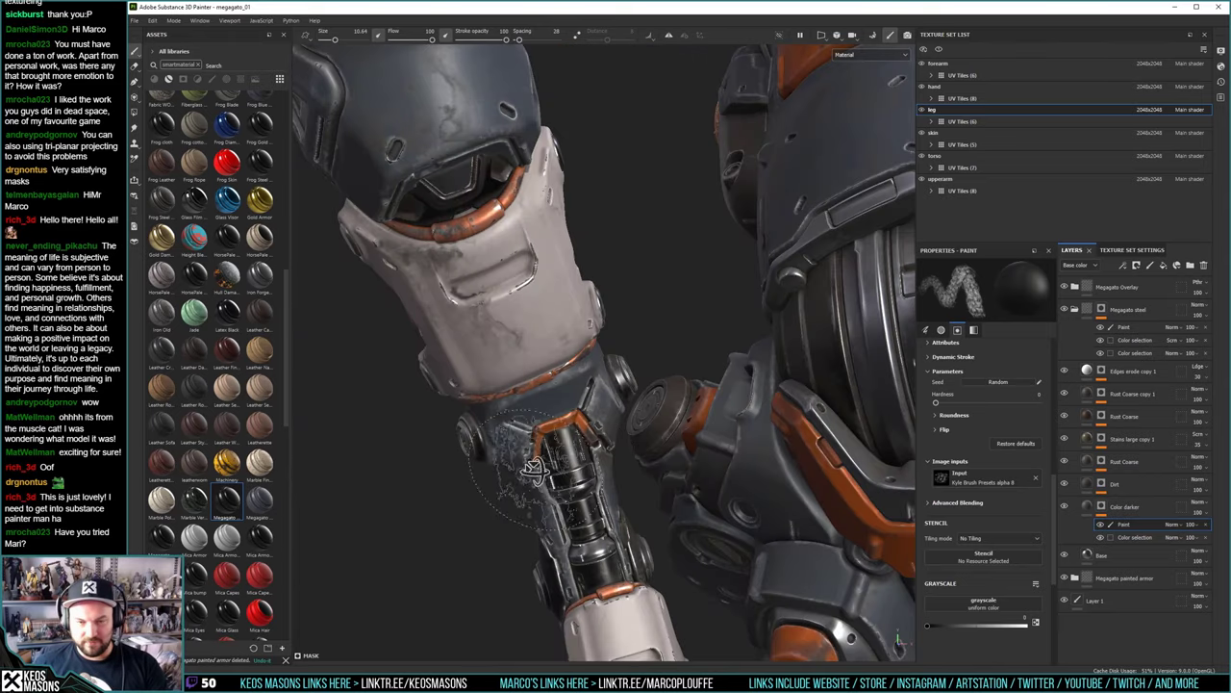
alt+drag(534, 468, 475, 426)
key(4)
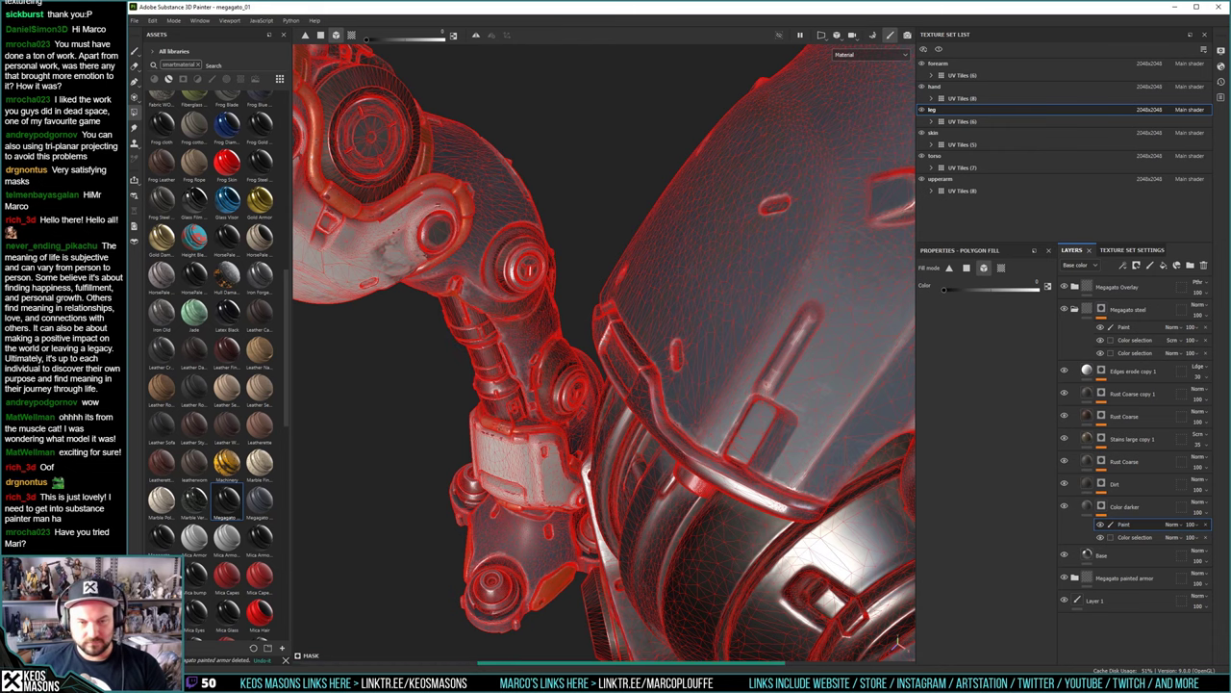
key(1)
Polygon-fill the dark pistons on the back of the lower legs with value 0 in the Color darker mask, and return to the Paint tool
alt+drag(457, 400, 644, 441)
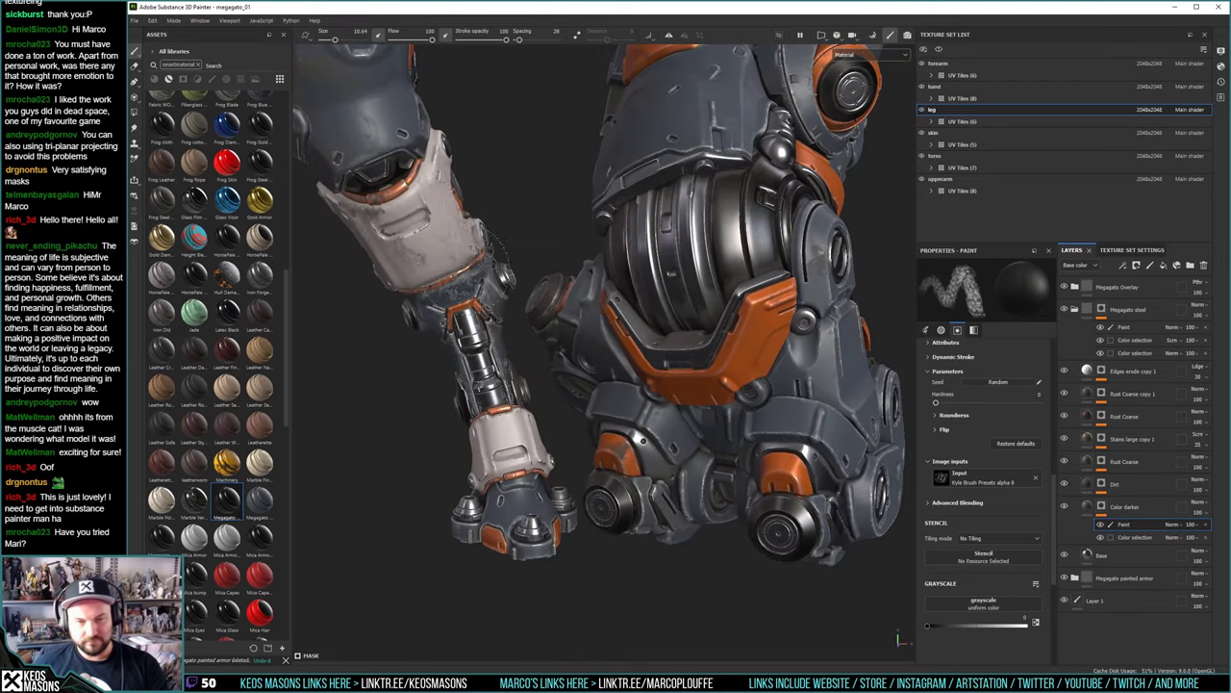
alt+right_drag(643, 441, 615, 404)
alt+middle_drag(615, 404, 635, 366)
mouse_move(635, 366)
alt+right_down()
mouse_move(594, 267)
mouse_move(612, 305)
alt+right_up()
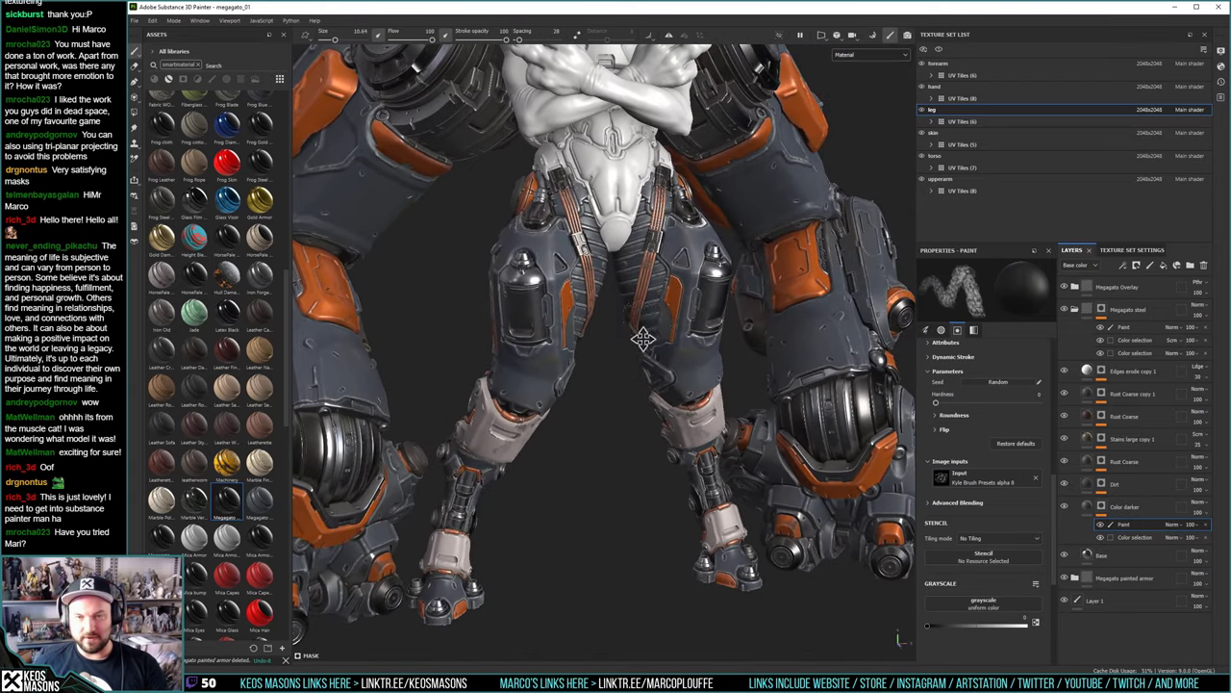
alt+drag(643, 338, 707, 378)
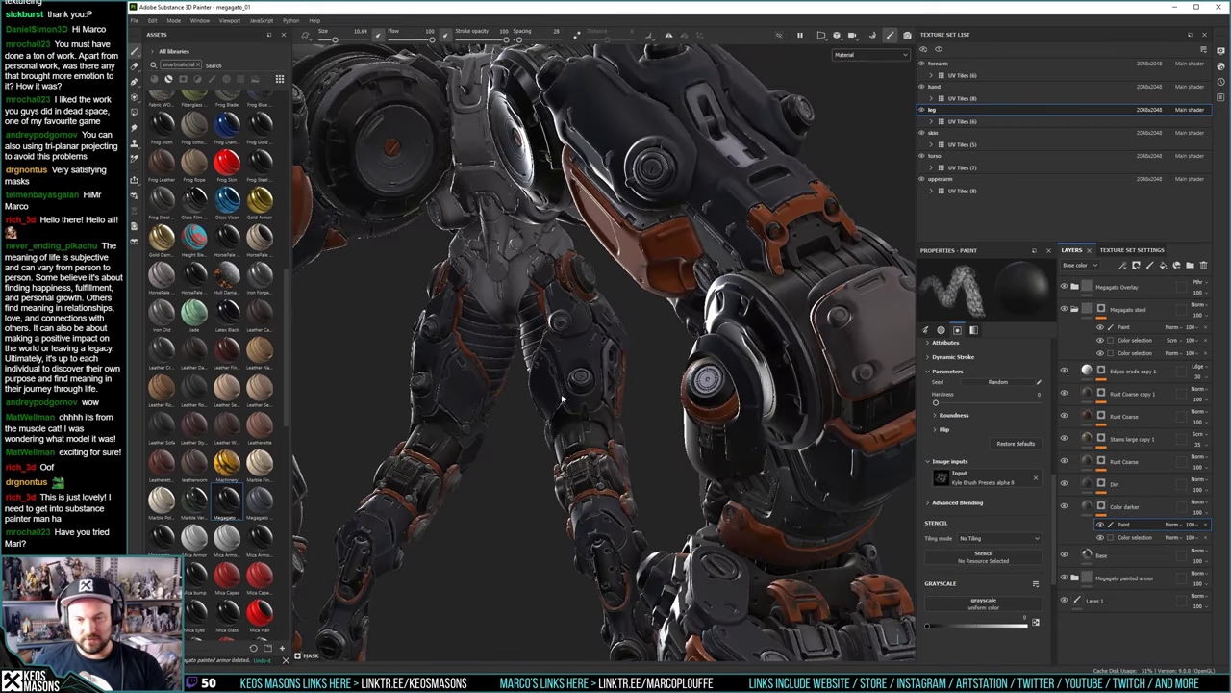
mouse_move(563, 400)
alt+mouse_down()
mouse_move(595, 344)
mouse_move(616, 378)
mouse_move(570, 377)
mouse_move(598, 386)
alt+mouse_up()
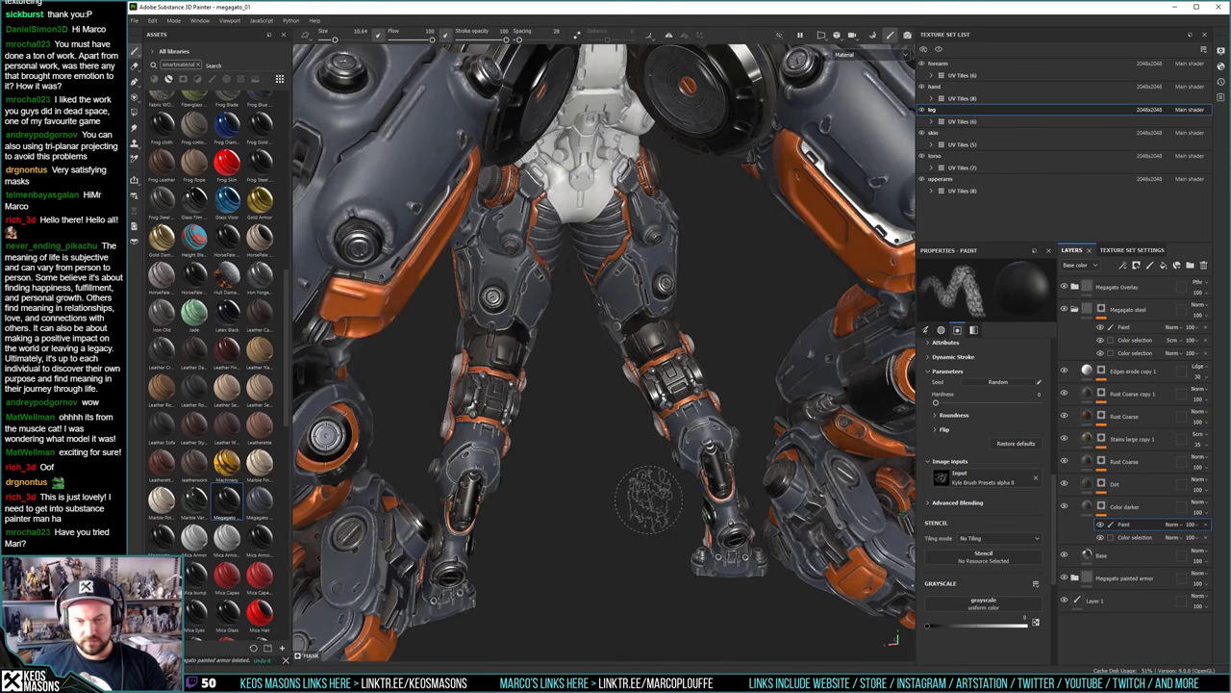
alt+drag(577, 502, 600, 520)
mouse_move(545, 519)
alt+middle_down()
mouse_move(551, 399)
mouse_move(515, 514)
alt+middle_up()
alt+right_drag(516, 513, 529, 491)
alt+drag(542, 387, 536, 440)
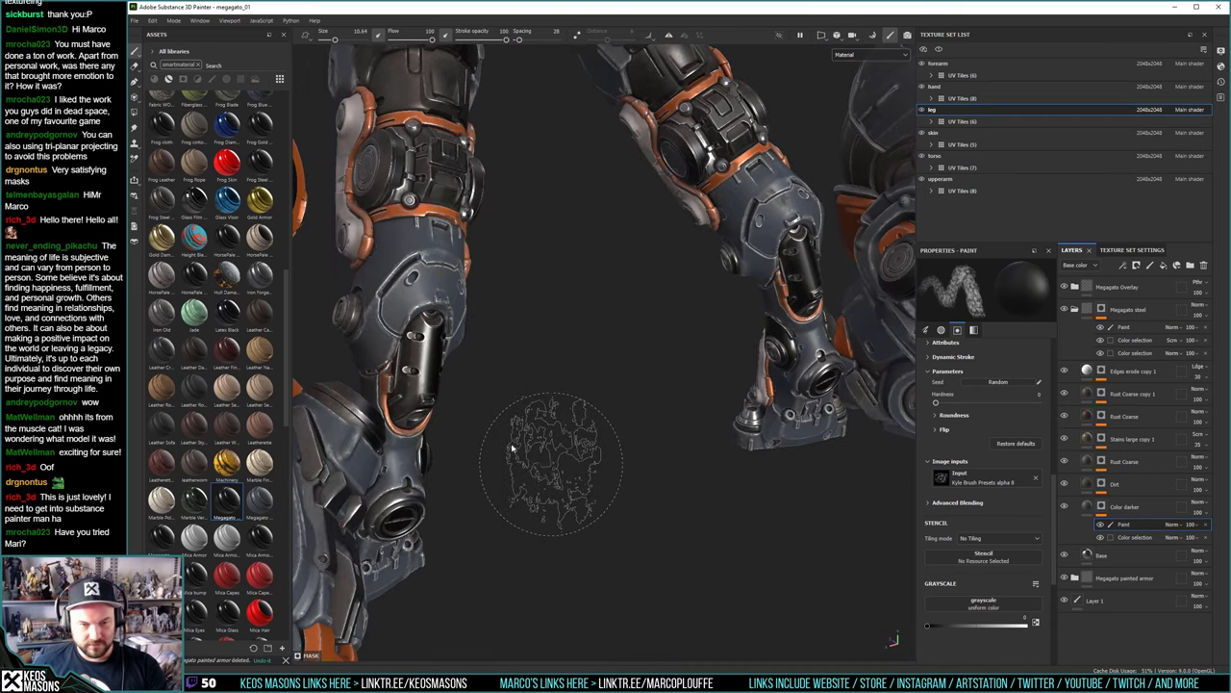
key(4)
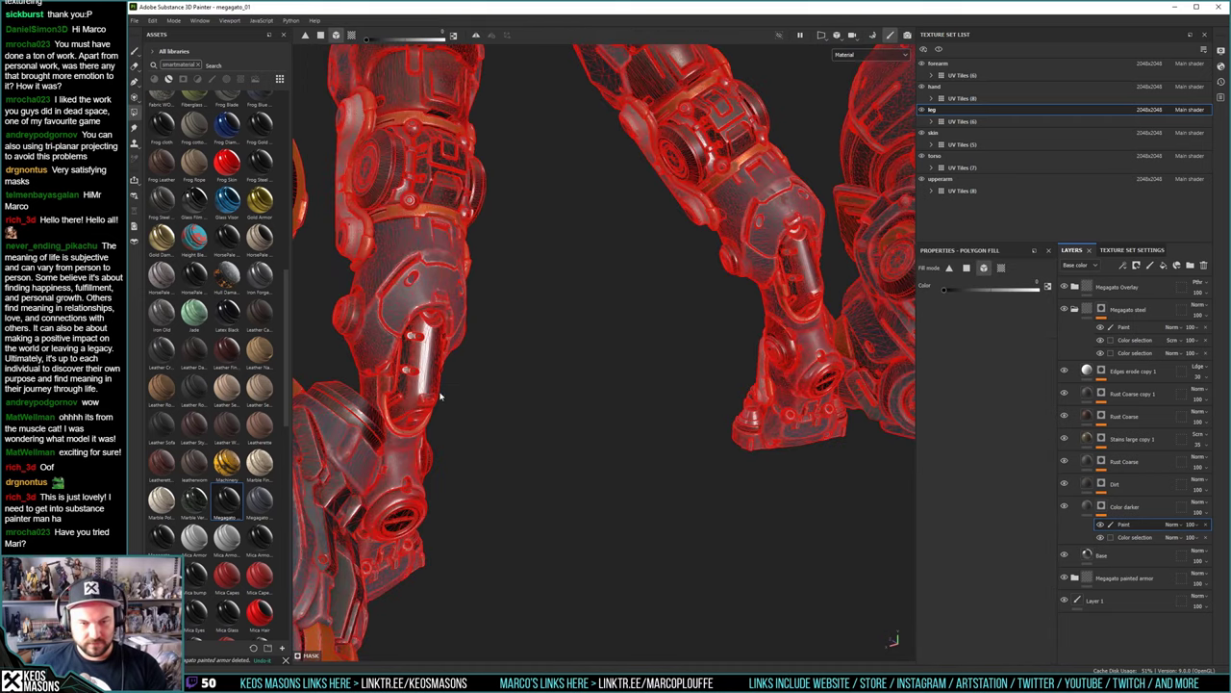
key(1)
Examine the legs from the back and front under different lighting, including the thigh canisters, shin armor and feet
mouse_move(521, 418)
alt+mouse_down()
mouse_move(553, 414)
mouse_move(632, 344)
alt+mouse_up()
alt+right_drag(632, 344, 599, 470)
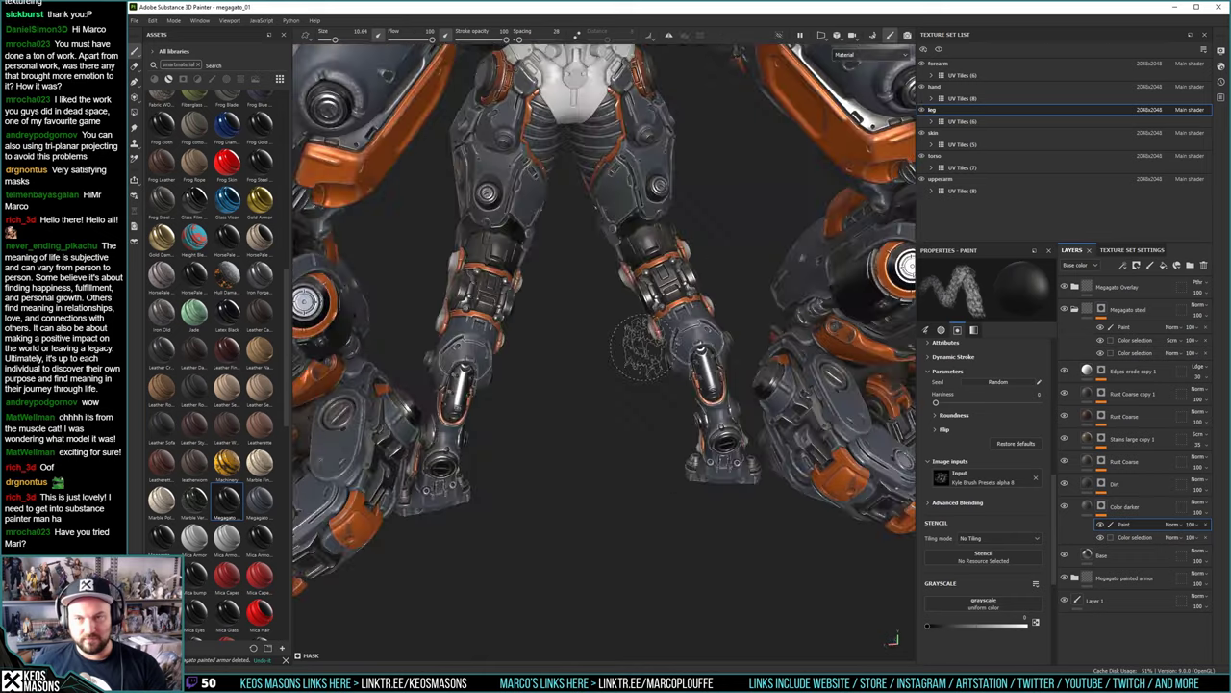
alt+drag(642, 346, 500, 352)
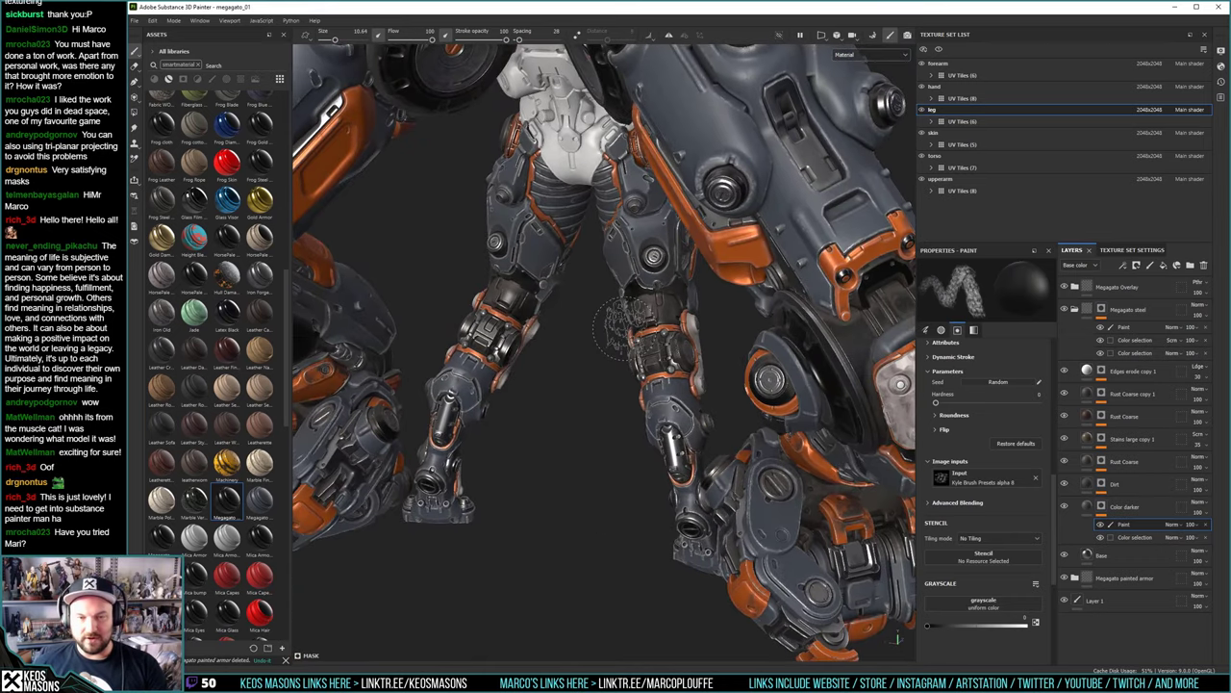
alt+drag(623, 327, 894, 361)
alt+drag(652, 362, 692, 346)
alt+middle_drag(693, 346, 625, 344)
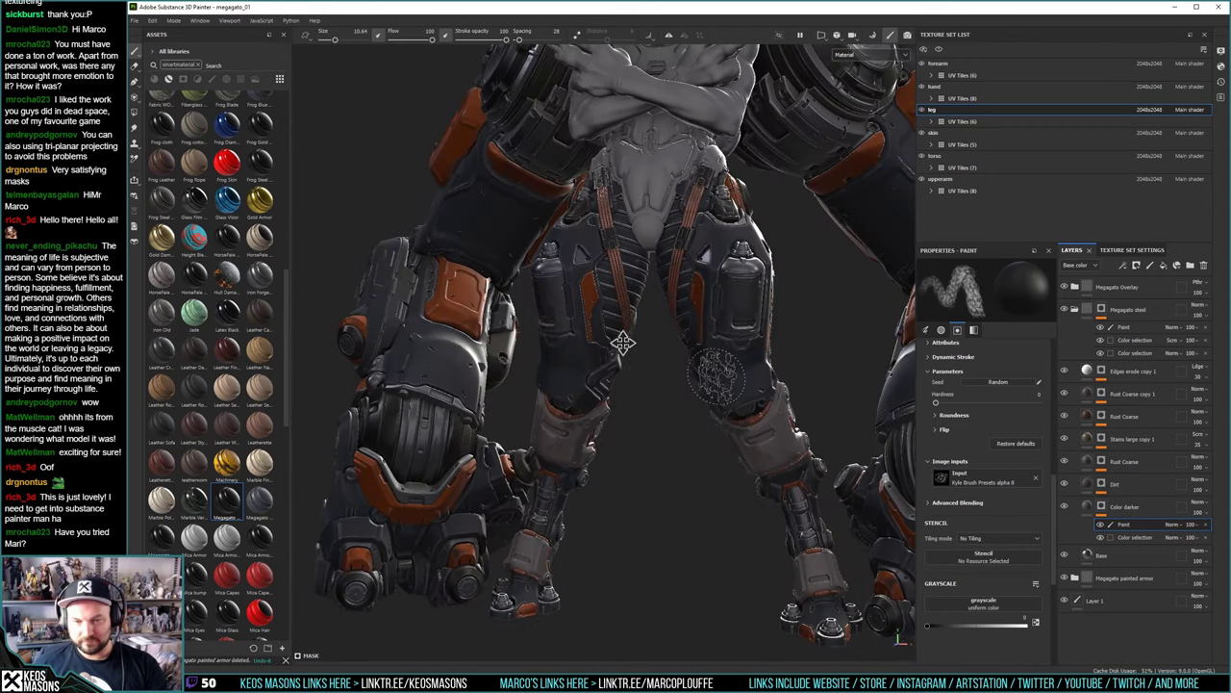
alt+right_drag(624, 343, 645, 539)
mouse_move(603, 454)
shift+right_down()
mouse_move(619, 459)
mouse_move(593, 461)
shift+right_up()
alt+middle_drag(616, 408, 620, 339)
alt+drag(577, 423, 654, 433)
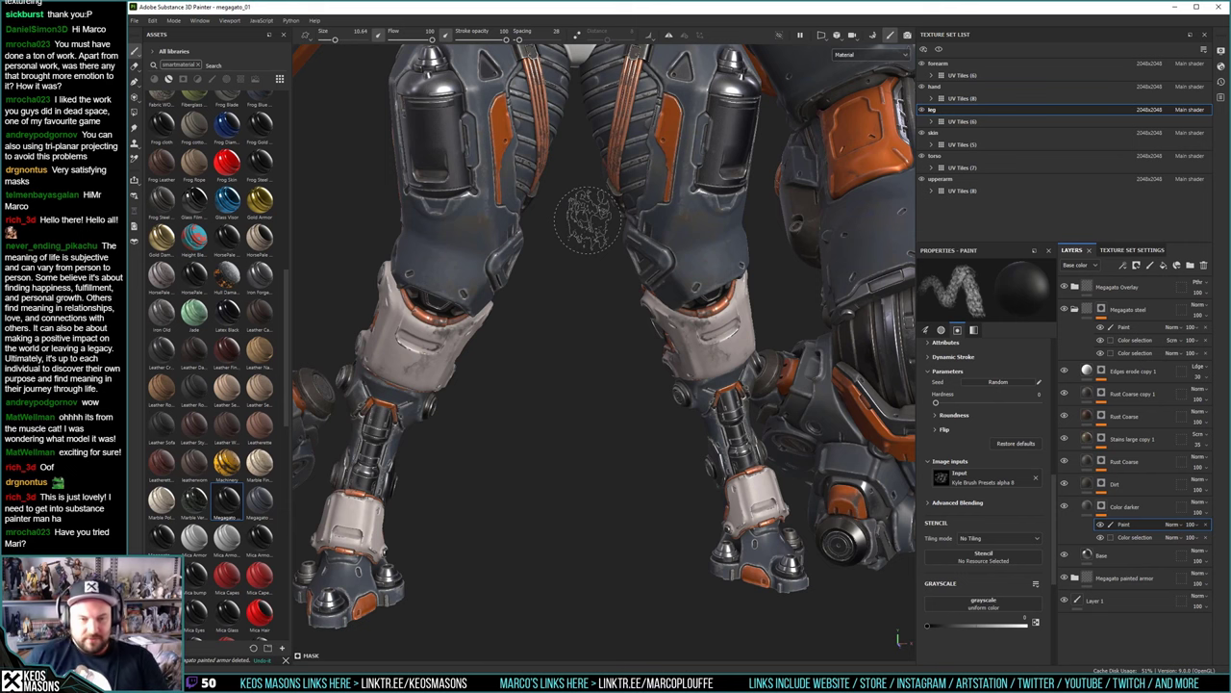
alt+drag(459, 364, 604, 379)
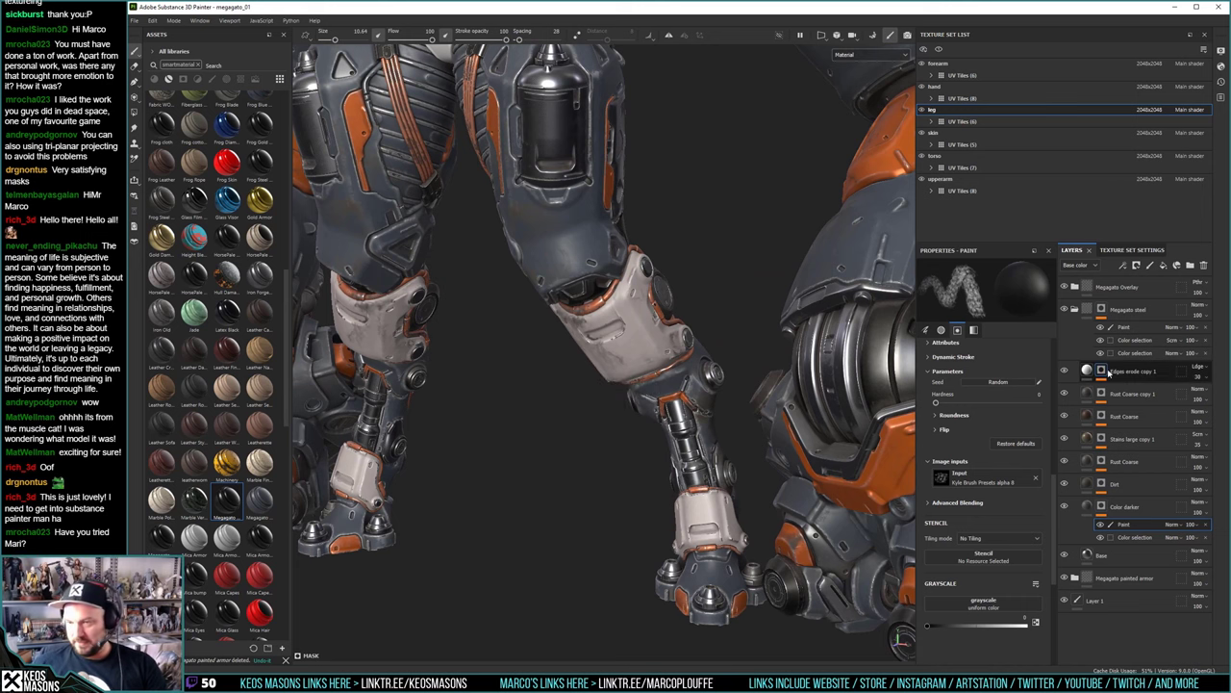
In the Megagato painted armor folder, delete the paint effect from the Dirt splotch mask and add a fresh one above its mask editor
click(1074, 310)
click(1075, 371)
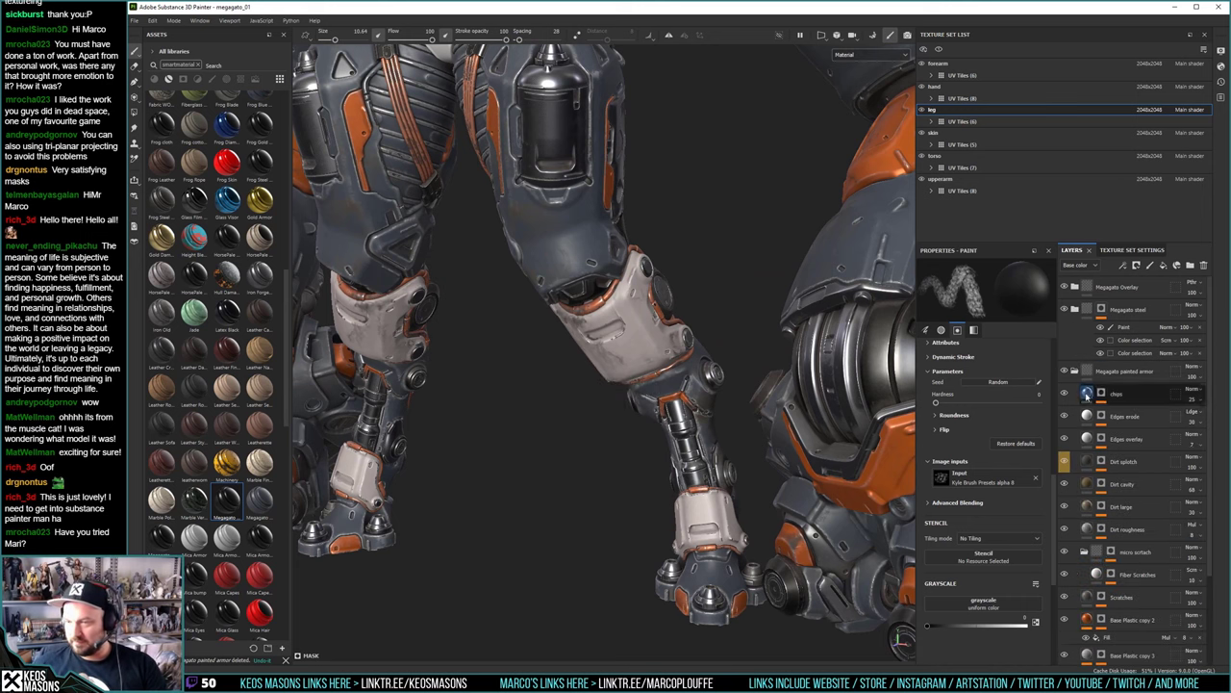
click(1101, 463)
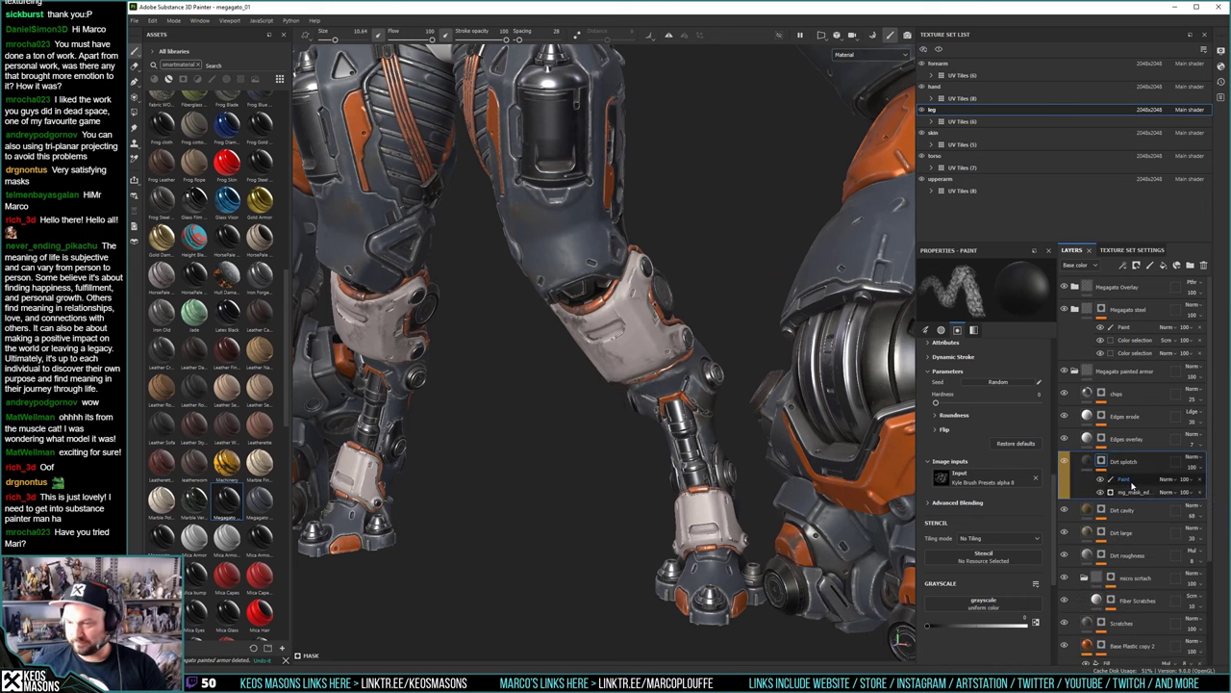
click(1200, 480)
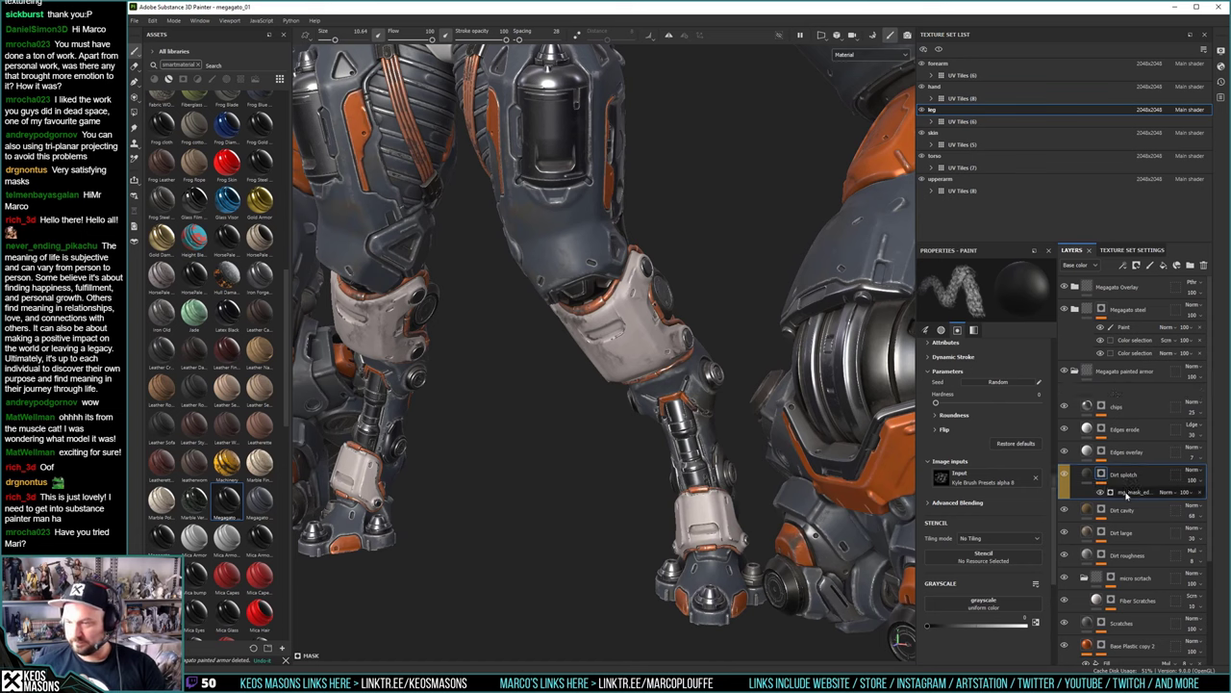
click(1133, 493)
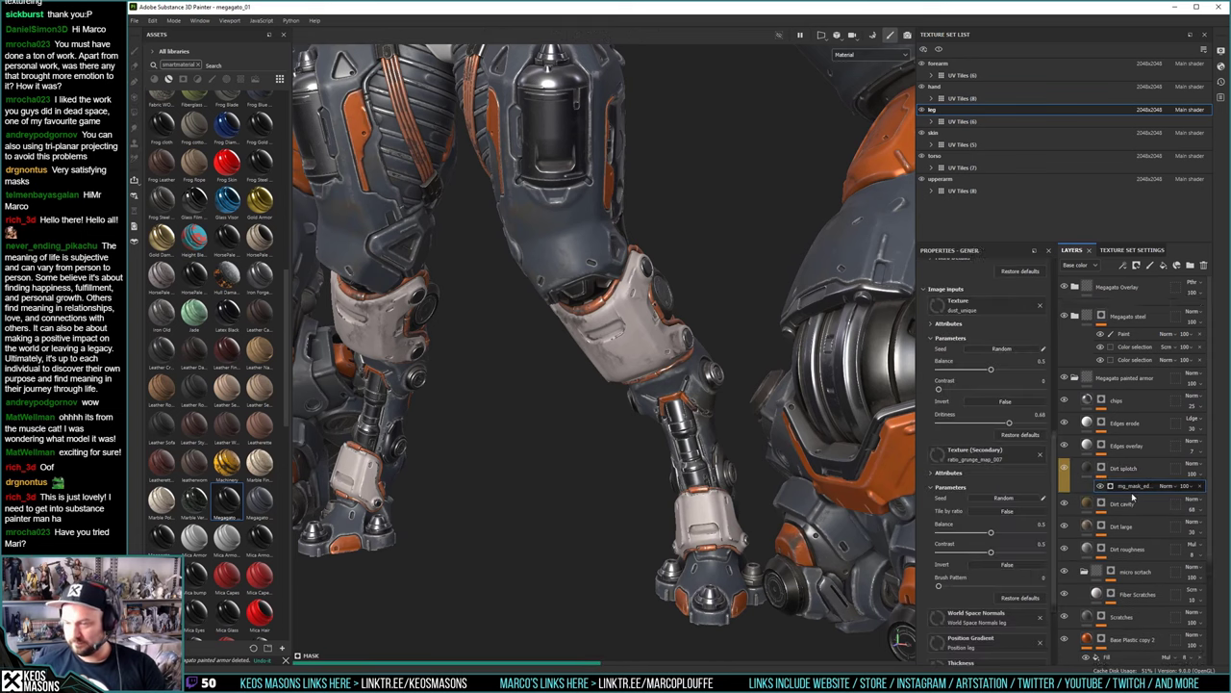
right_click(1137, 485)
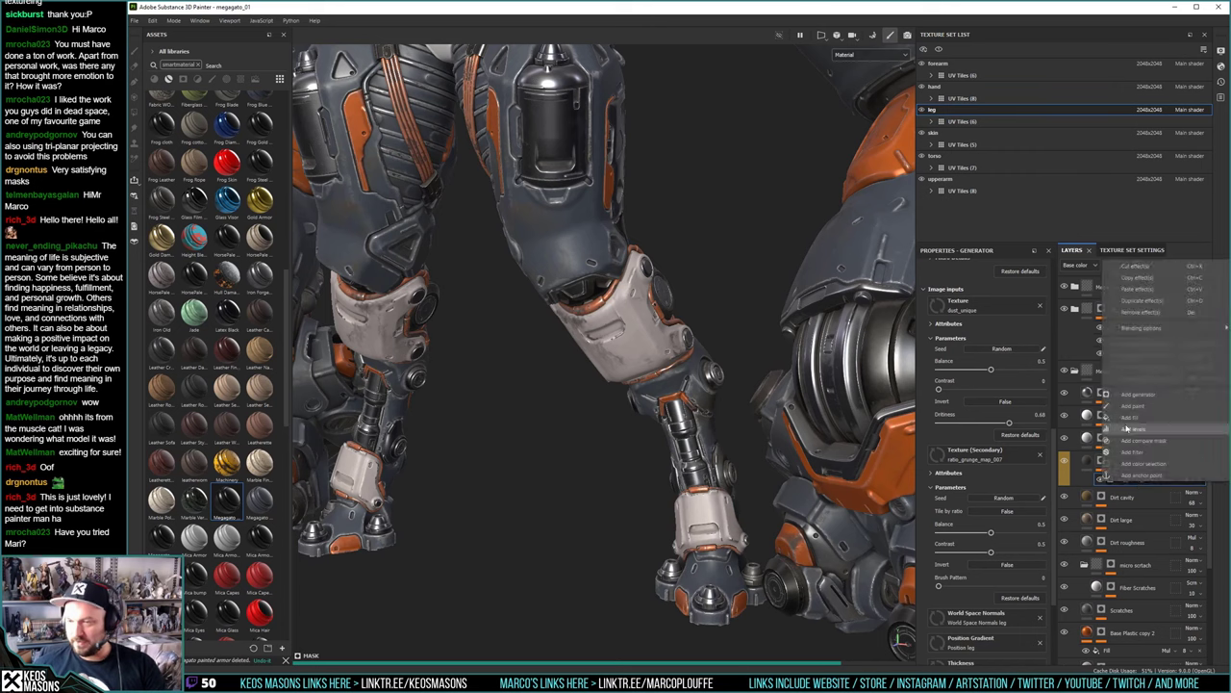
click(1135, 405)
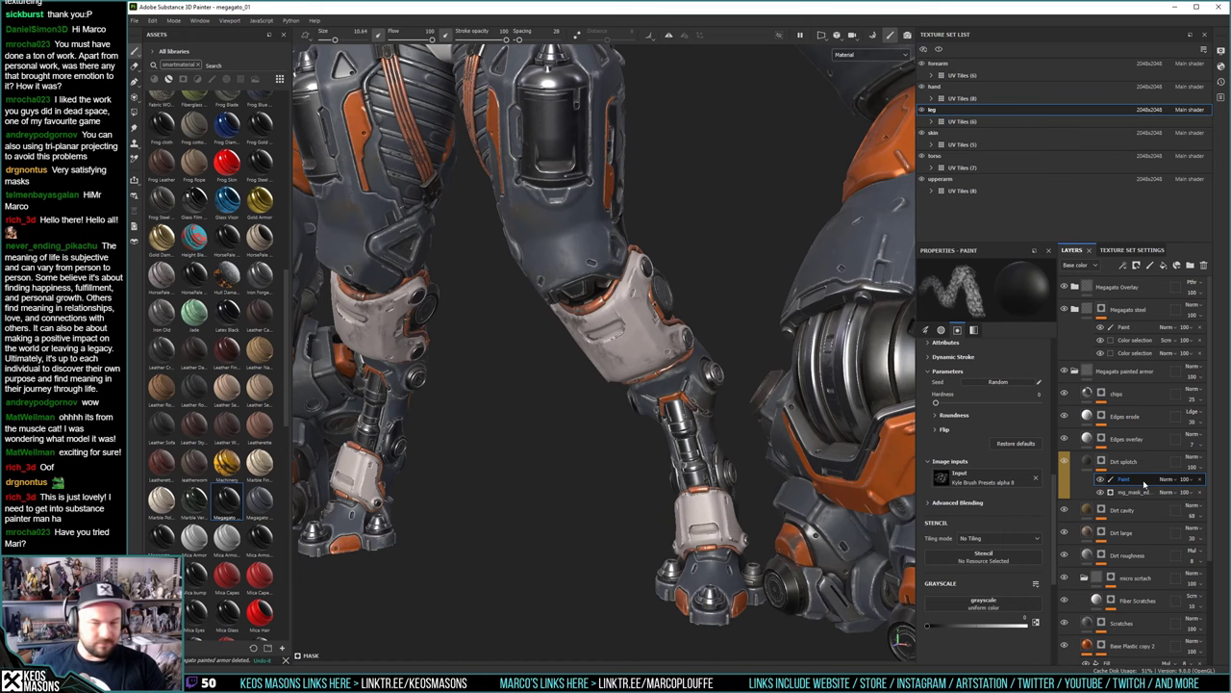
Randomize the seed of the dust_unique texture in the Dirt splotch mask editor several times to vary the dirt pattern on the legs
click(1139, 491)
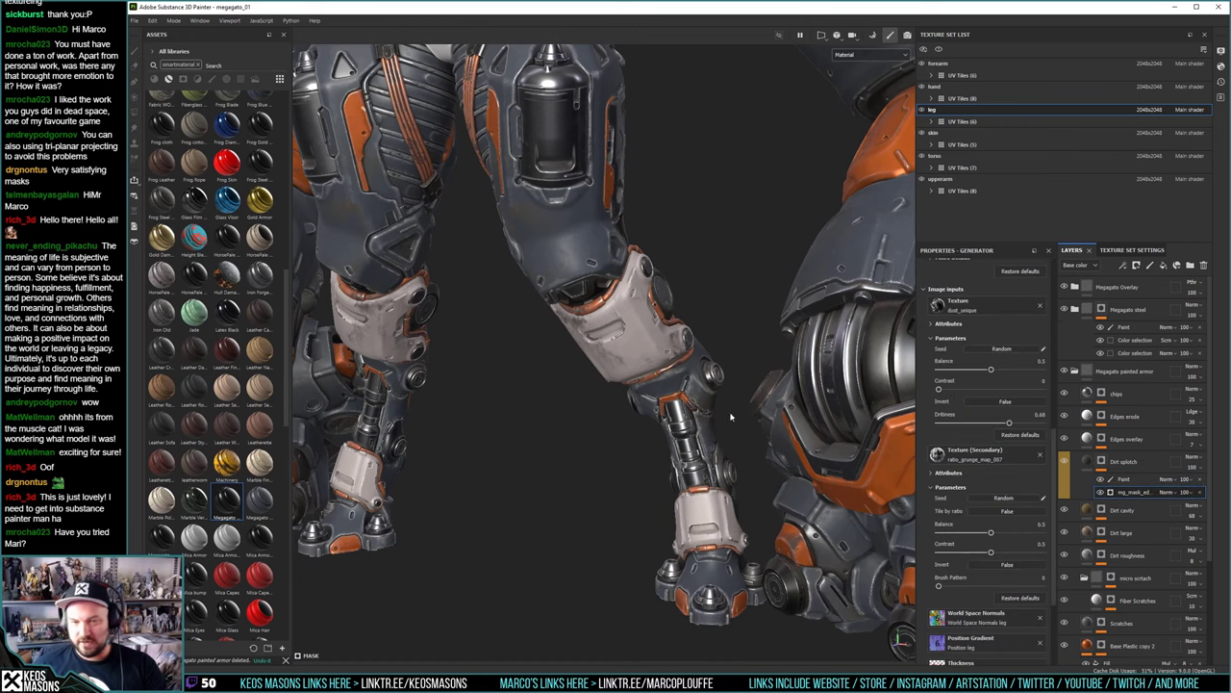
alt+drag(546, 382, 592, 394)
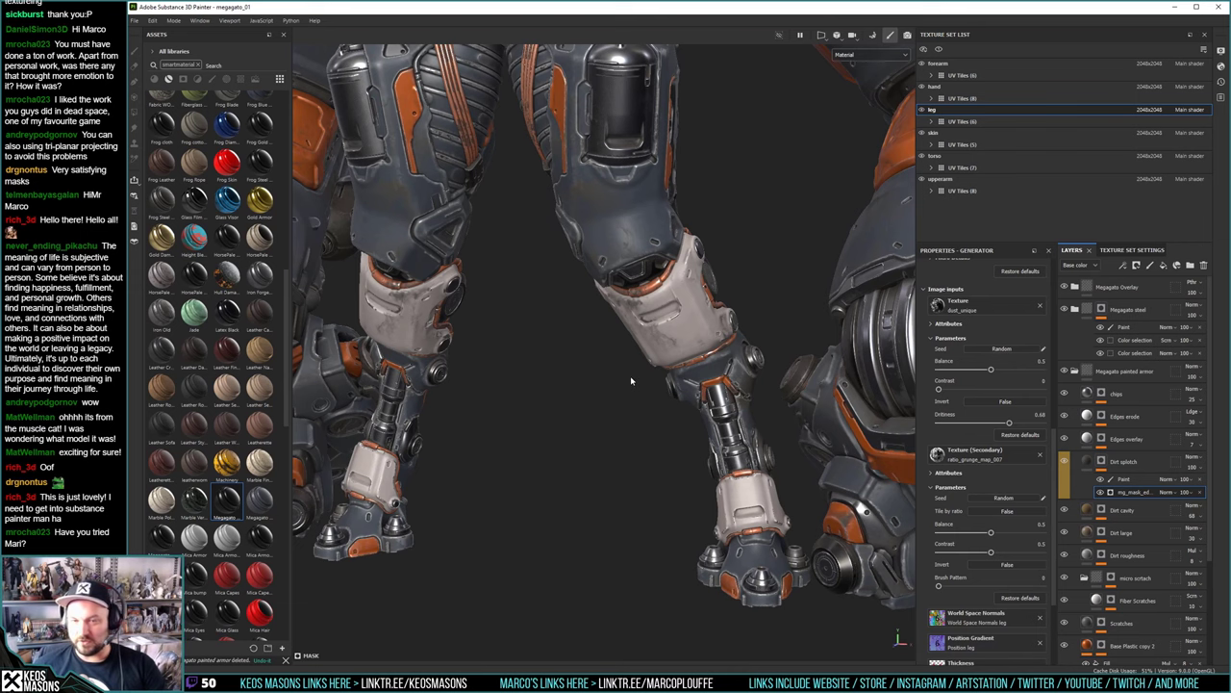
alt+drag(585, 367, 623, 385)
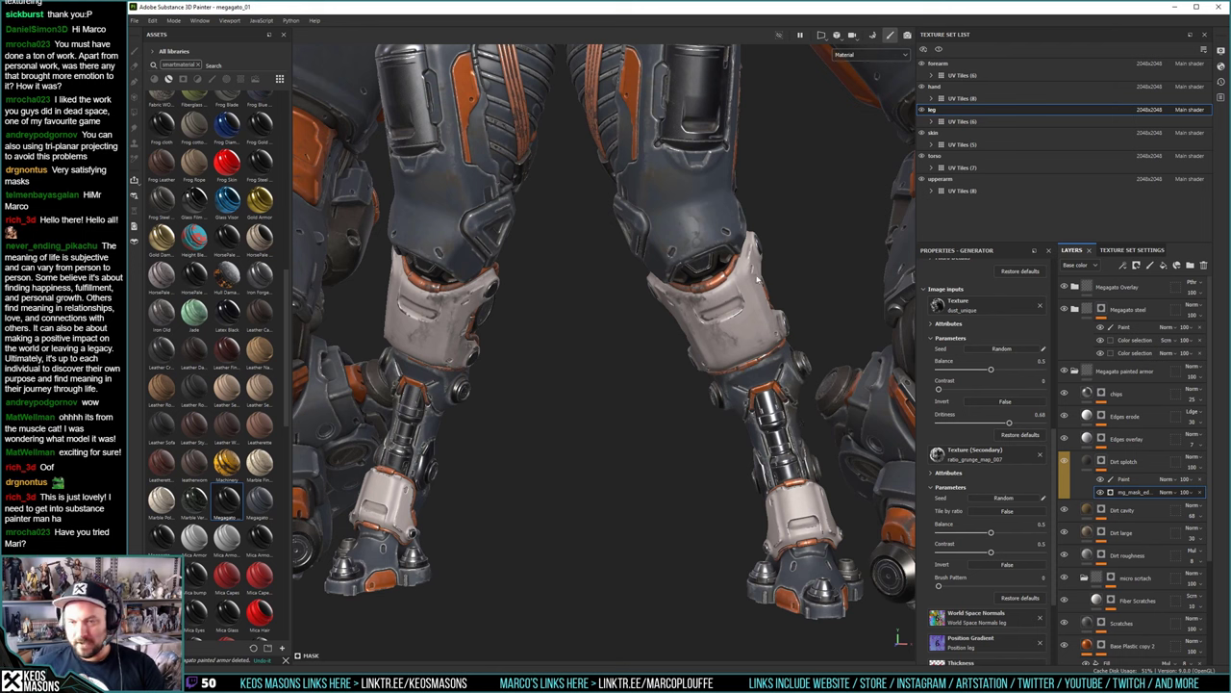
click(1100, 463)
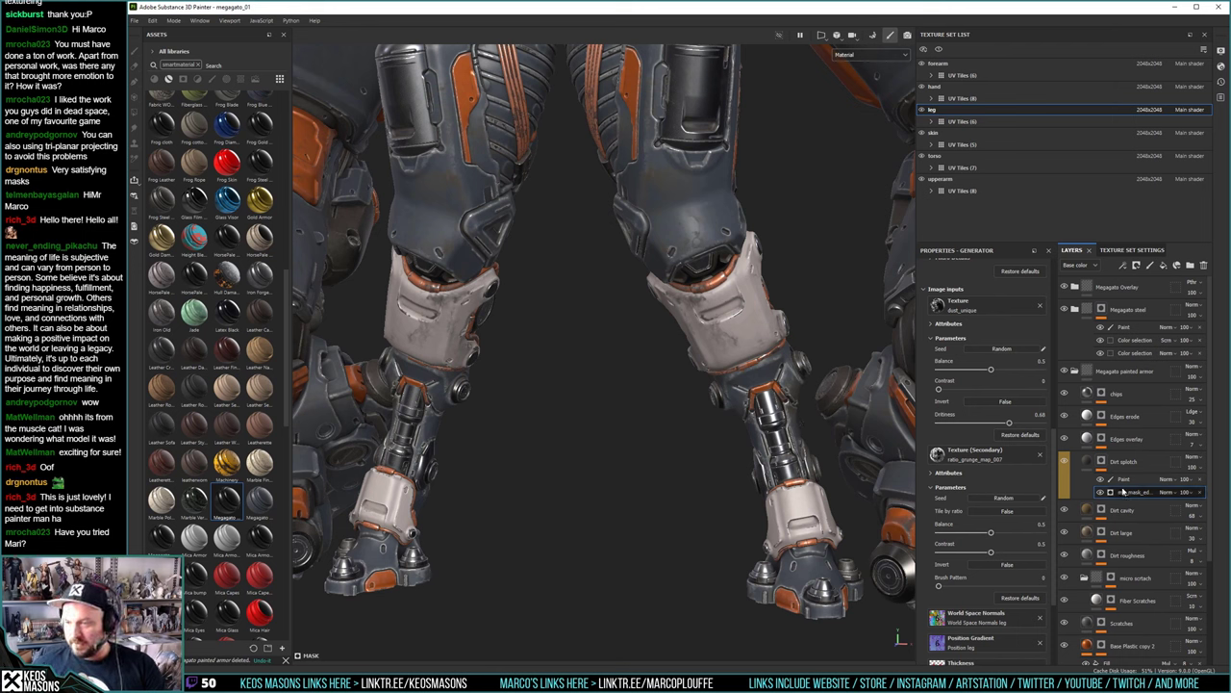
scroll(997, 444, down, 3)
scroll(986, 405, up, 1)
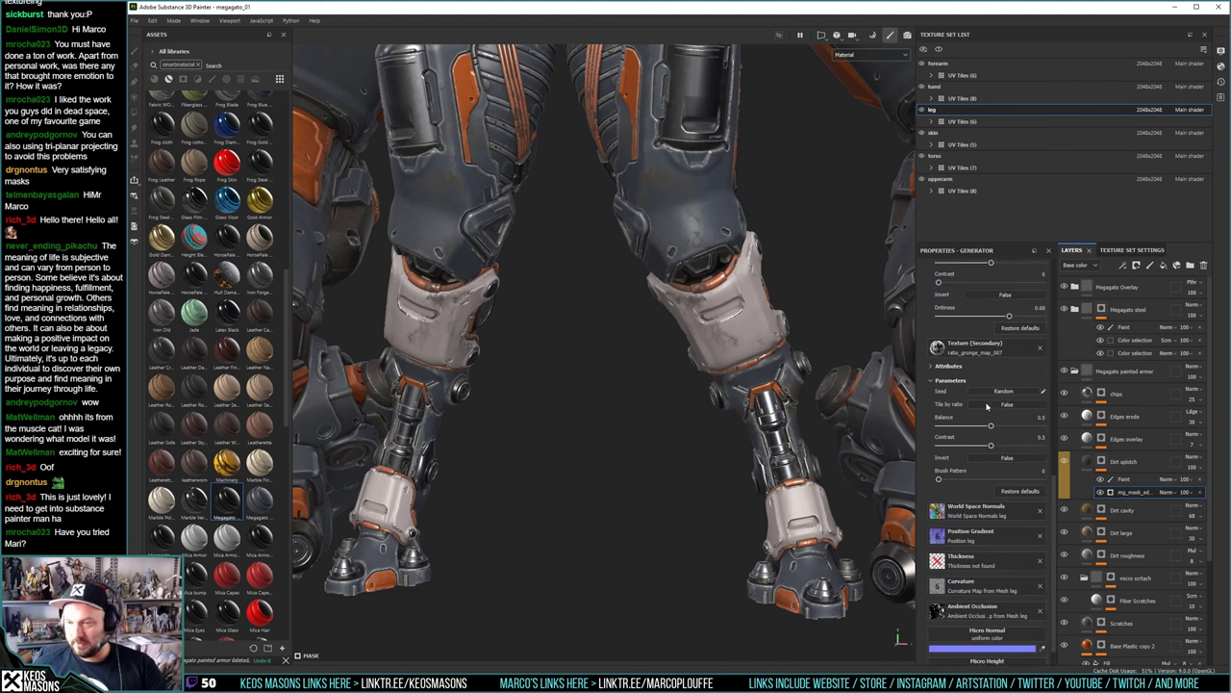
scroll(997, 391, up, 3)
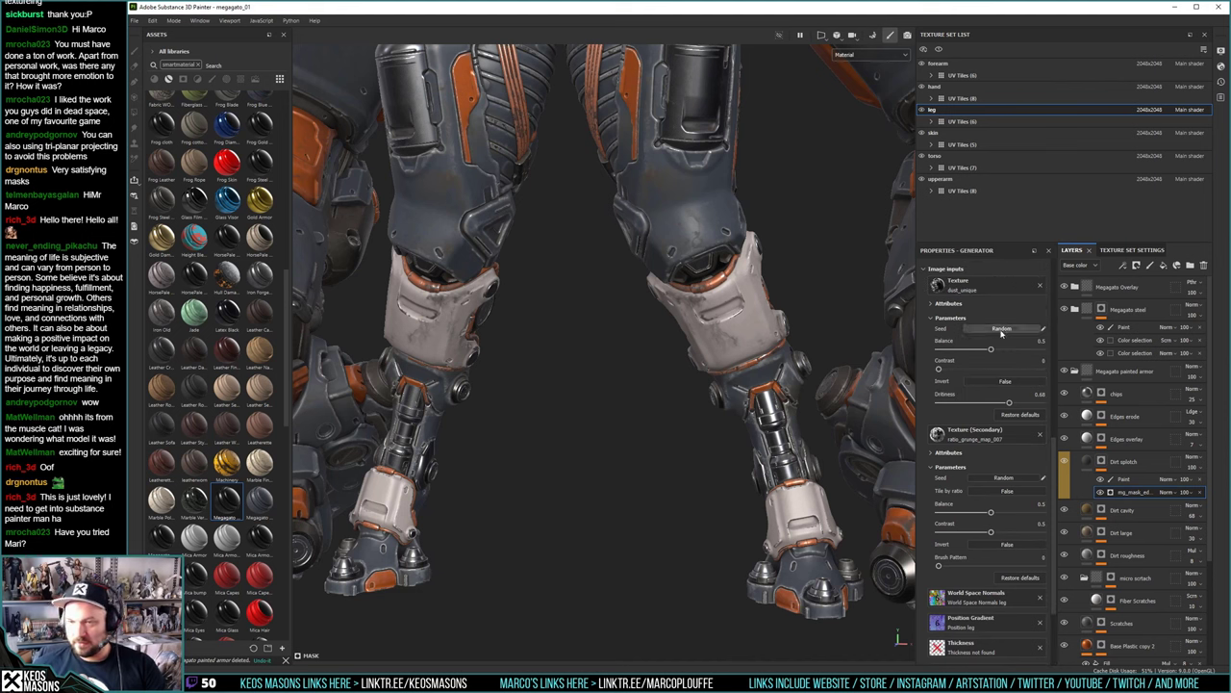
click(1001, 329)
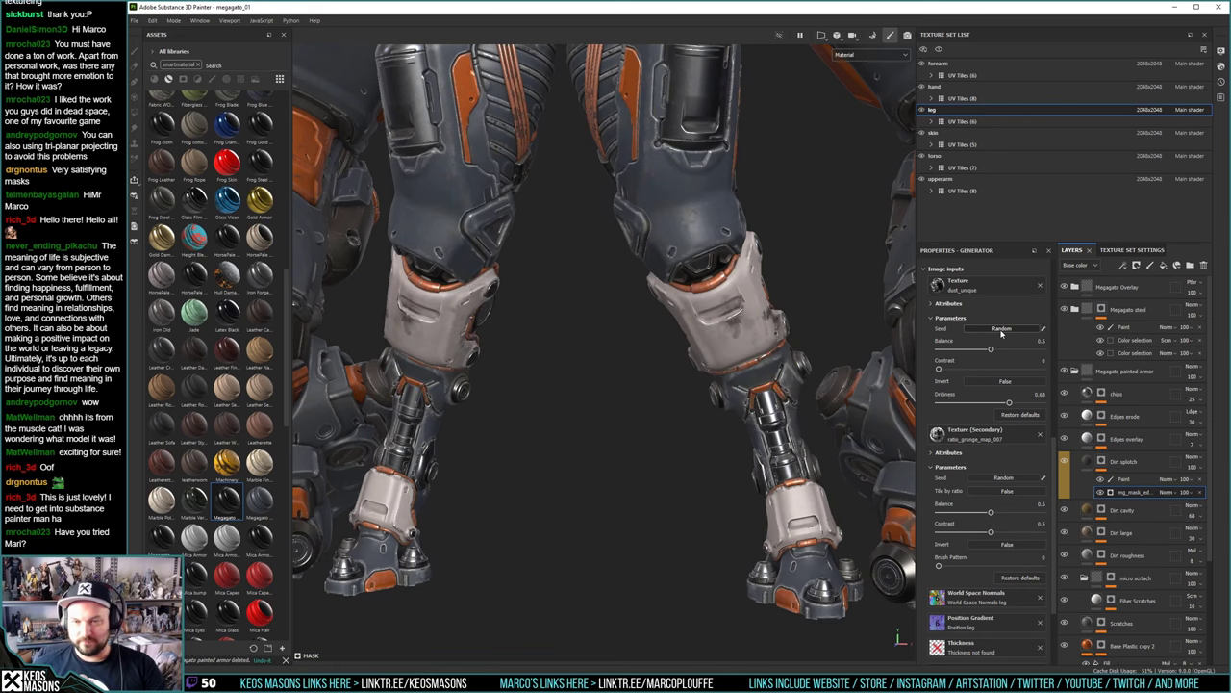
alt+drag(759, 347, 698, 351)
alt+middle_drag(697, 351, 635, 318)
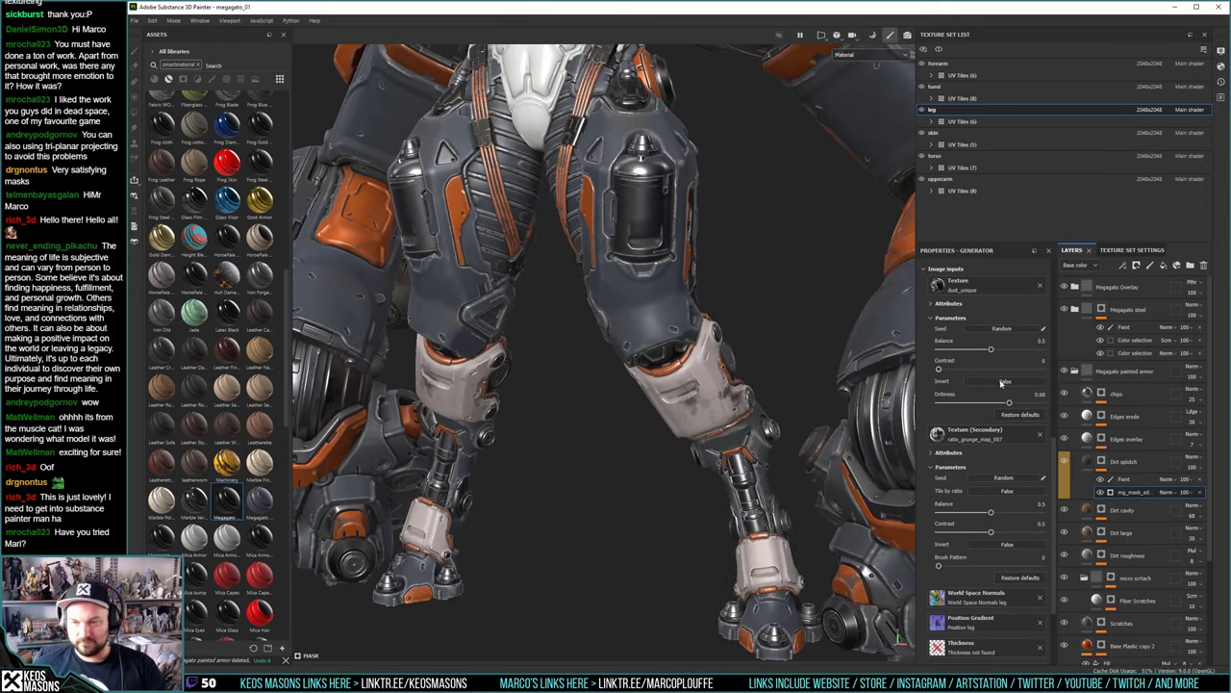
click(1010, 330)
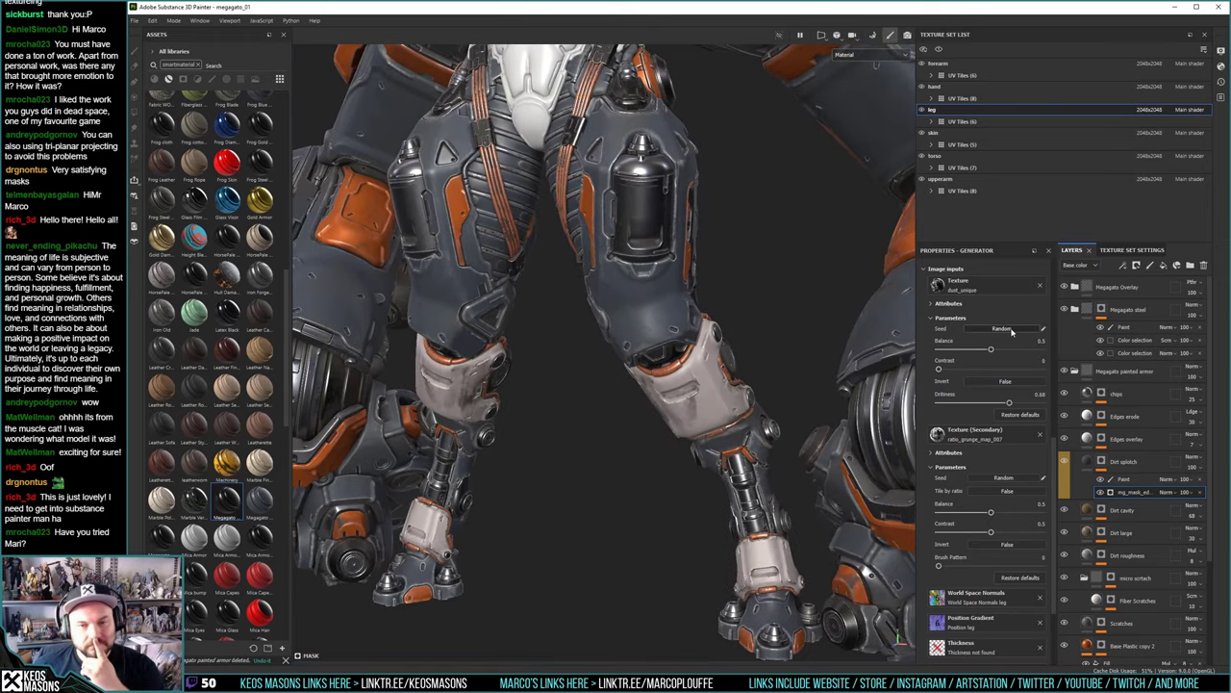
click(1010, 330)
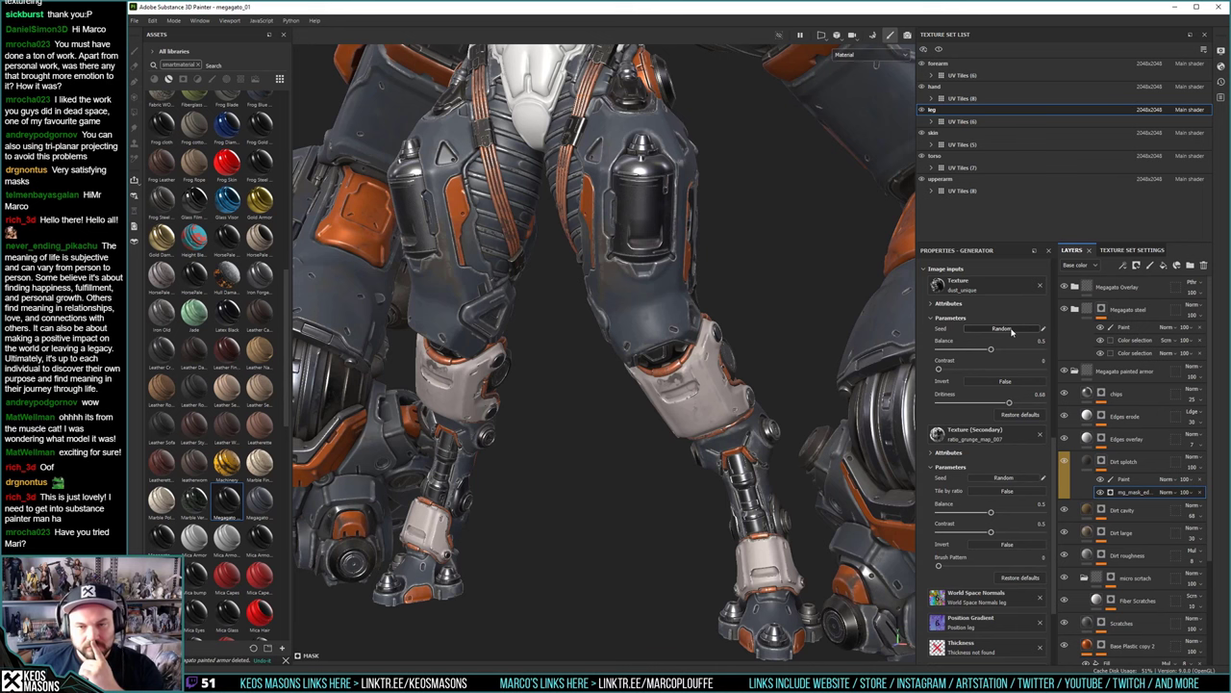
click(1010, 330)
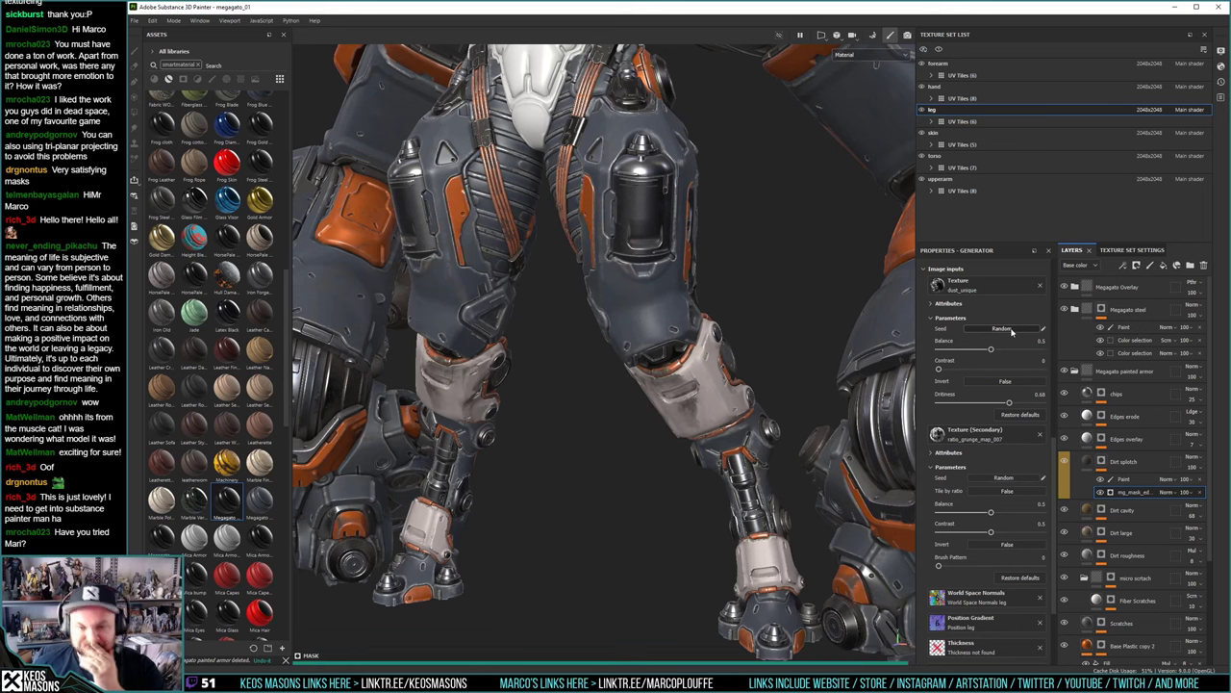
click(1011, 330)
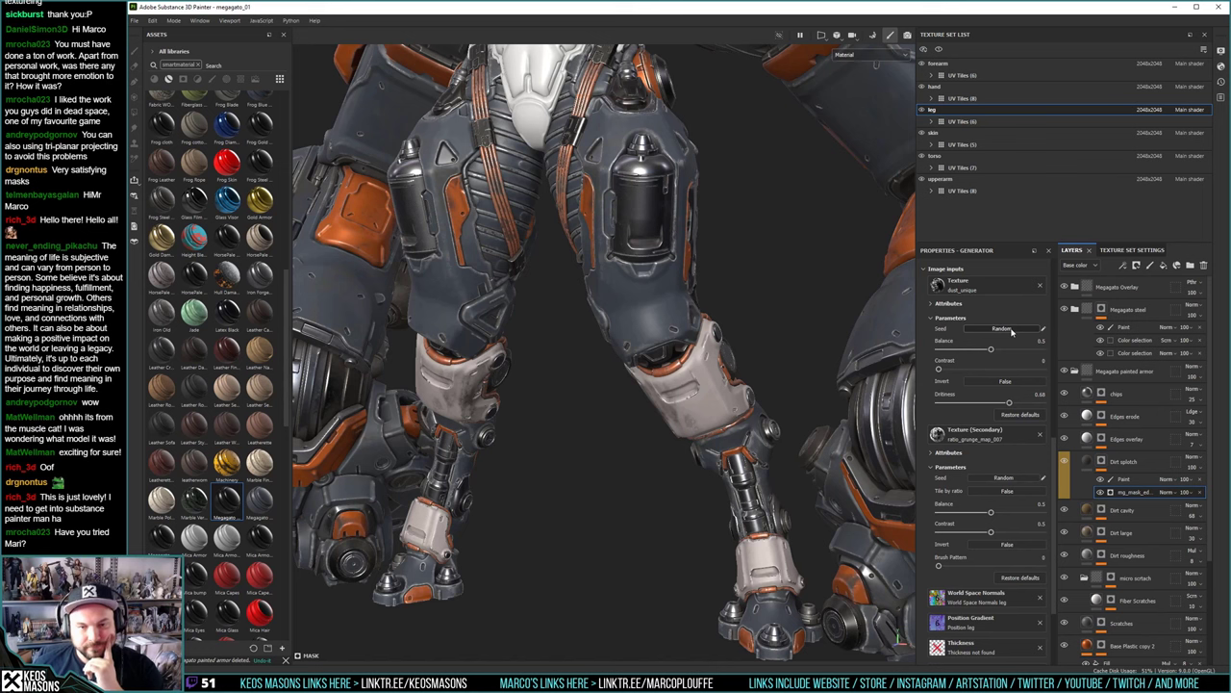
click(1011, 330)
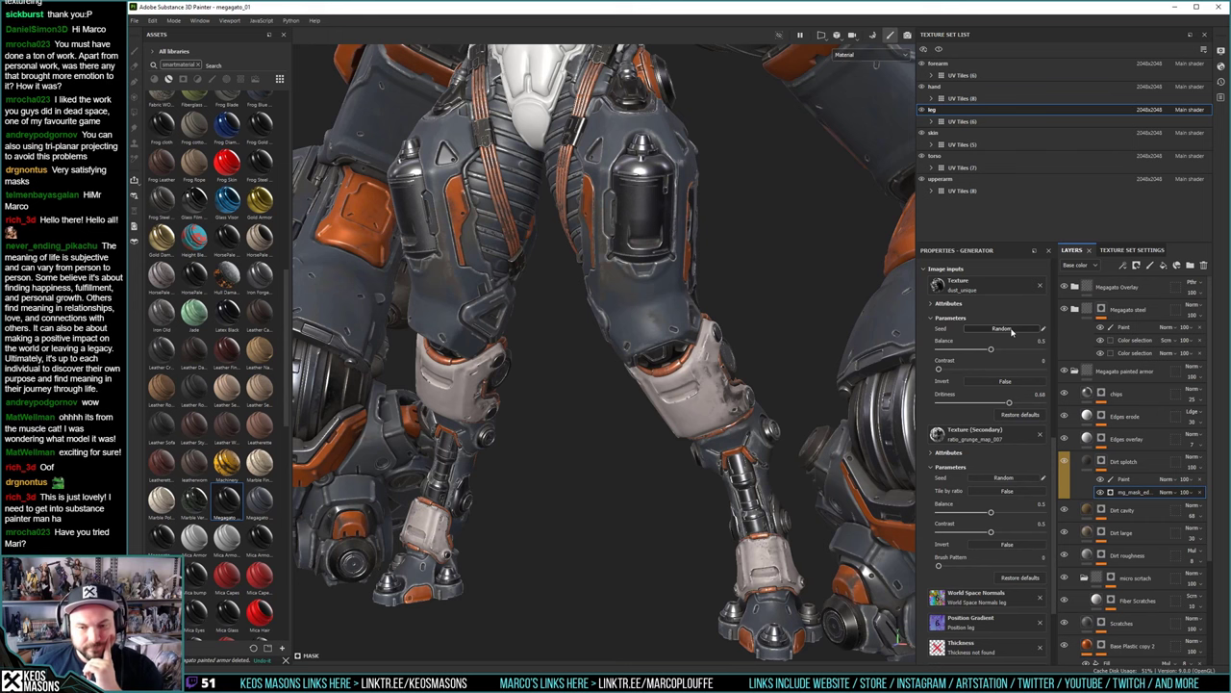
click(1011, 330)
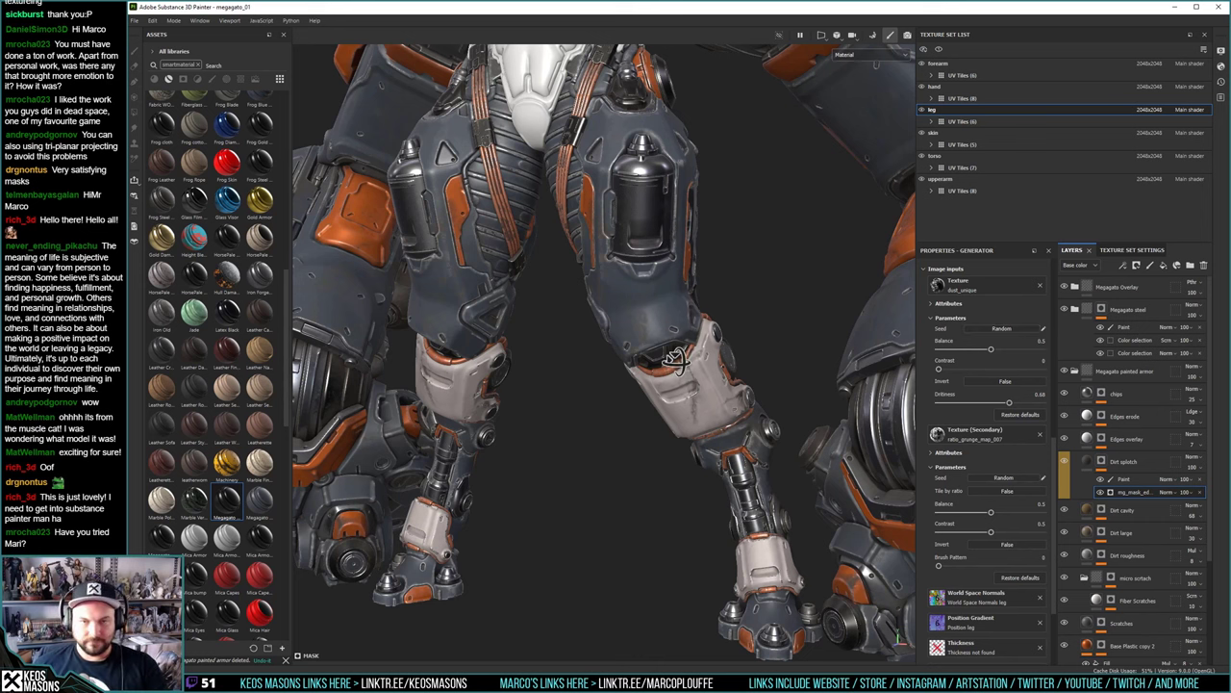
Display the Dirt splotch mask and paint out the bright dirt on the back of one calf with grayscale value 0
alt+drag(679, 353, 689, 429)
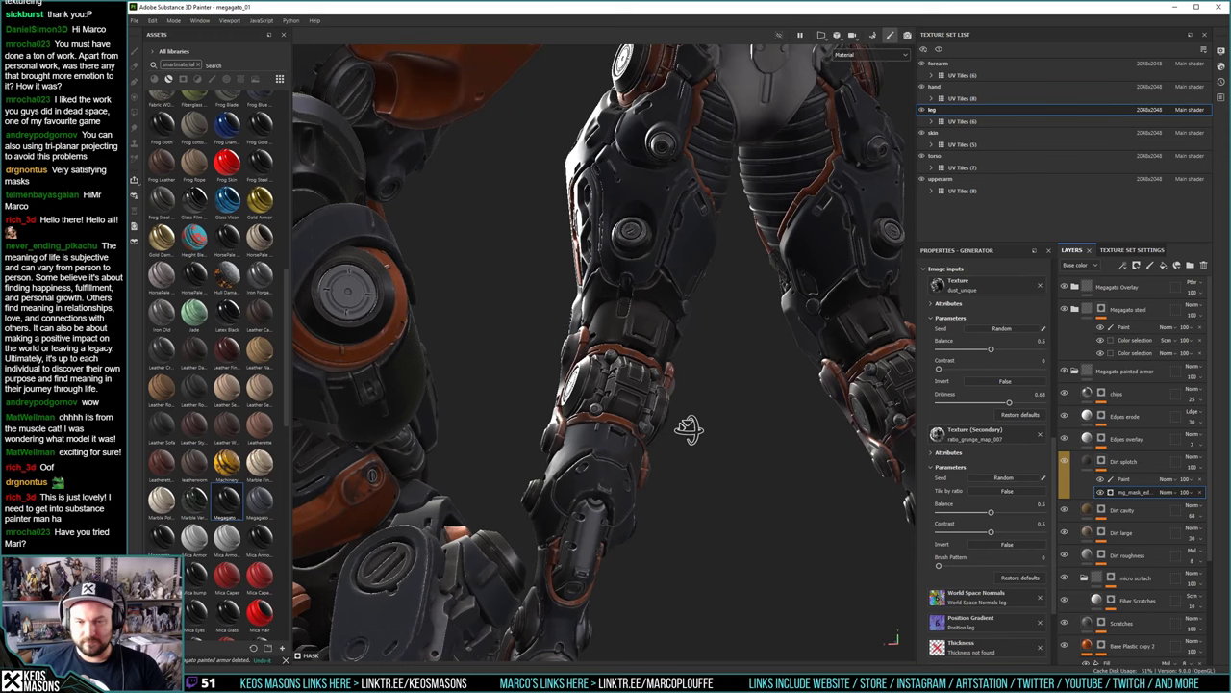
alt+drag(689, 429, 568, 380)
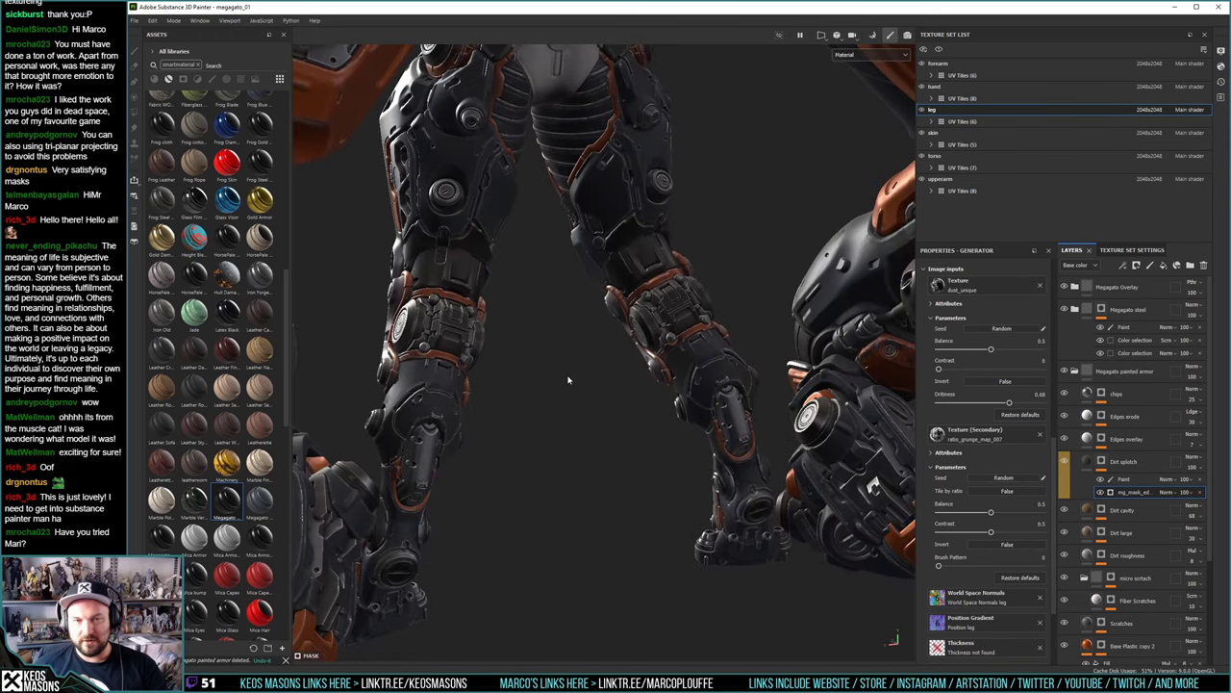
shift+right_drag(567, 380, 531, 374)
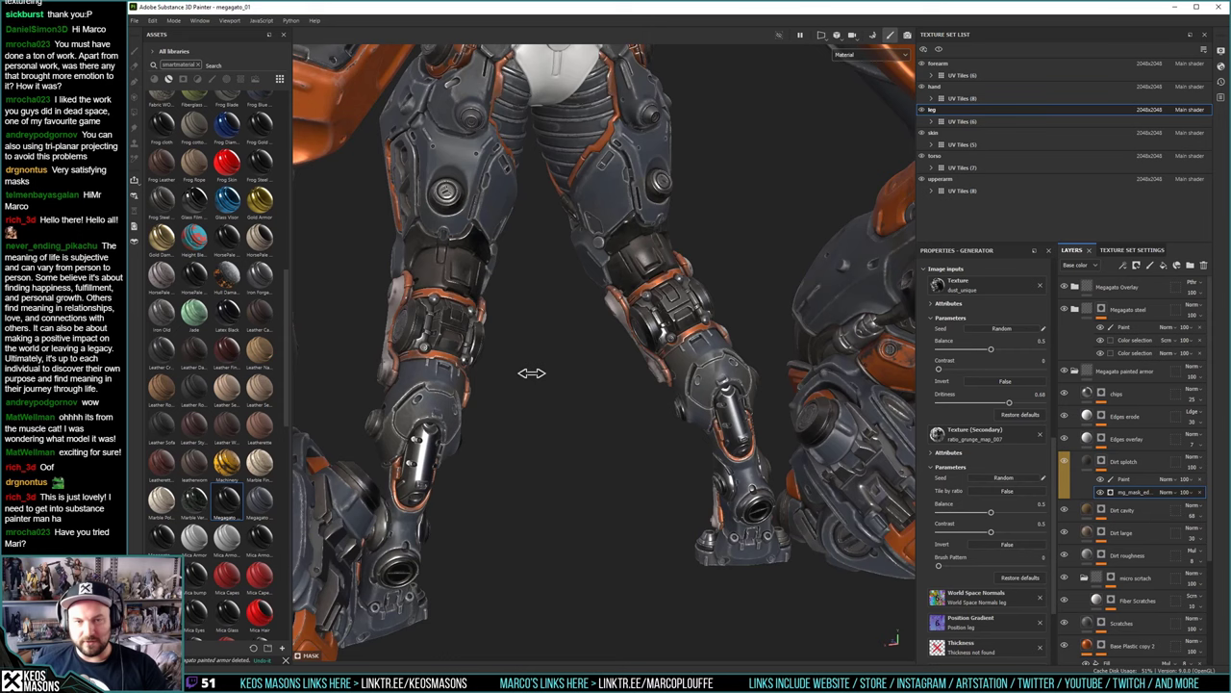
alt+right_drag(532, 373, 596, 394)
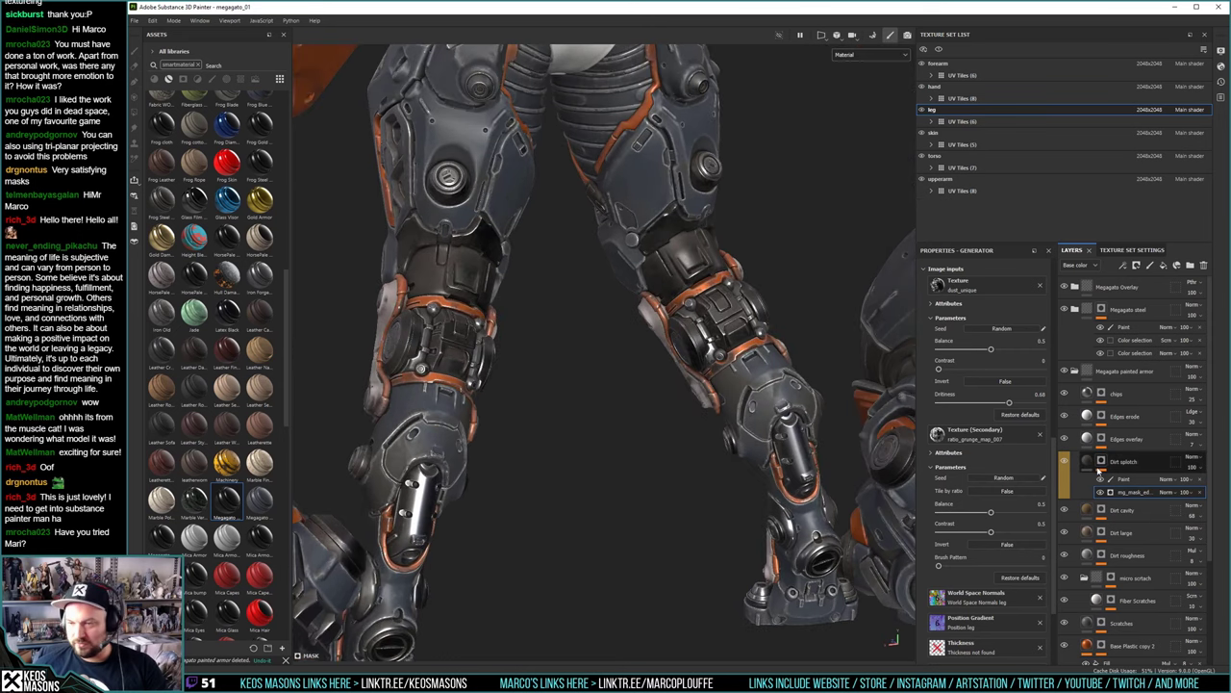
alt+click(1102, 465)
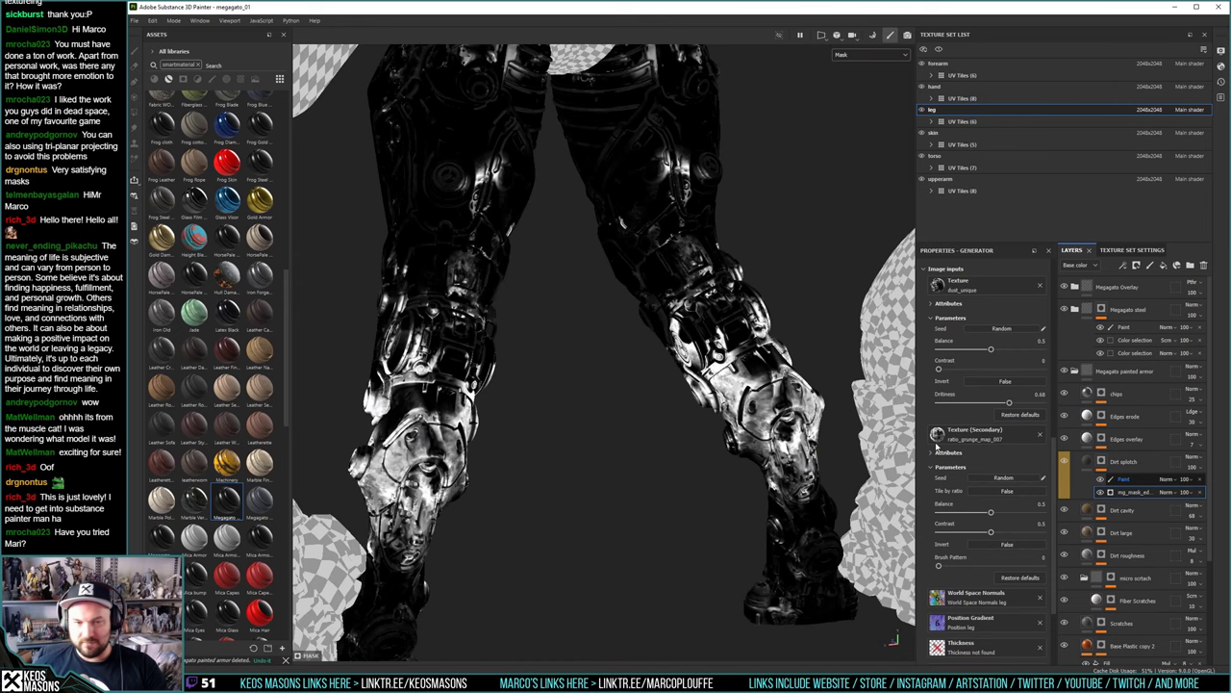
click(1124, 479)
alt+middle_drag(429, 396, 419, 389)
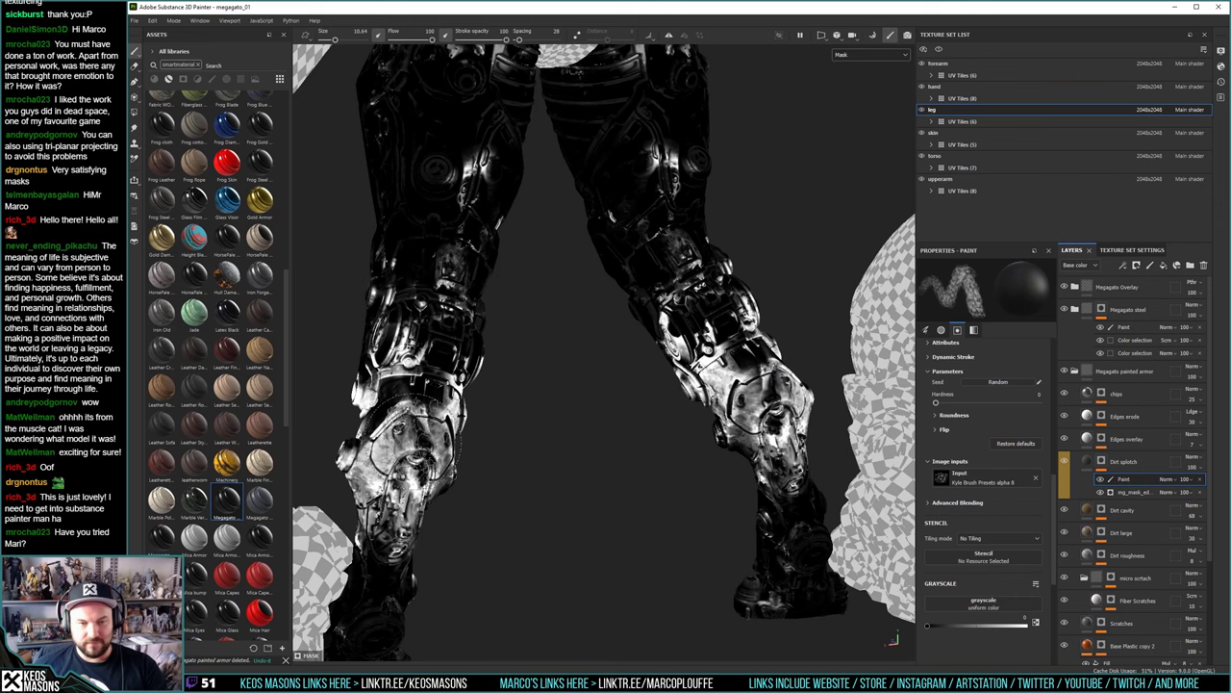
drag(393, 455, 374, 421)
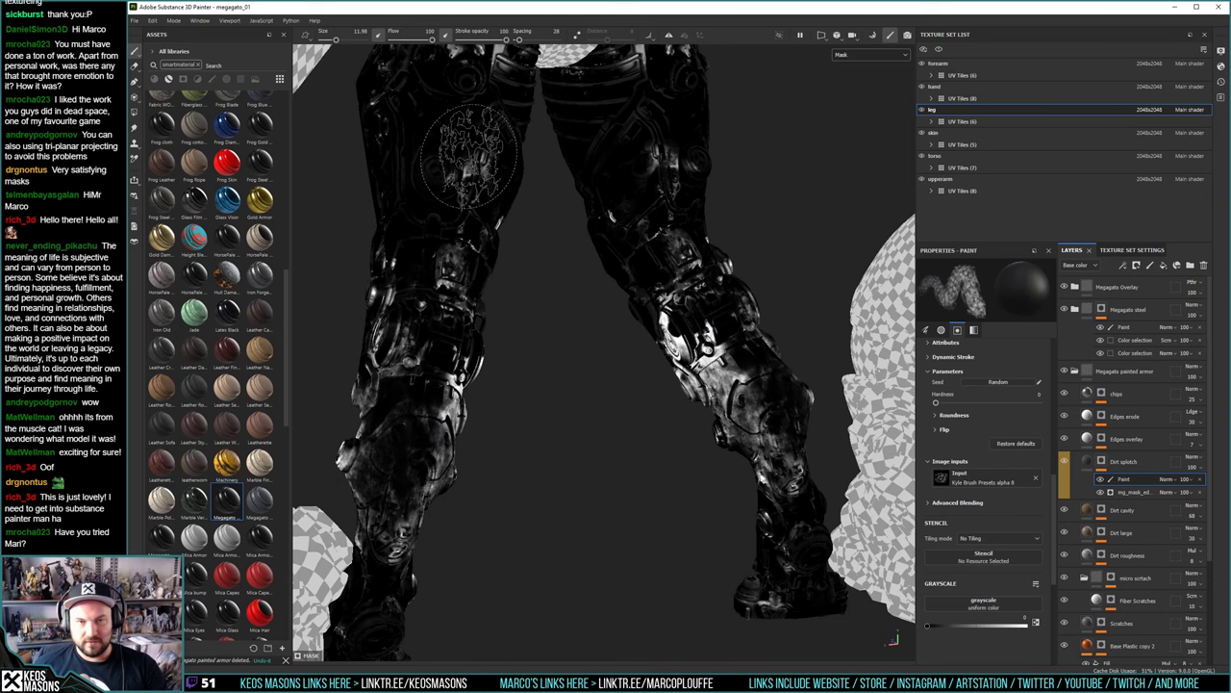
Return to the material display and examine the thighs, shin armor and feet from the front under different lighting
alt+middle_drag(463, 188, 460, 370)
mouse_move(505, 370)
alt+mouse_down()
mouse_move(646, 368)
mouse_move(450, 433)
alt+mouse_up()
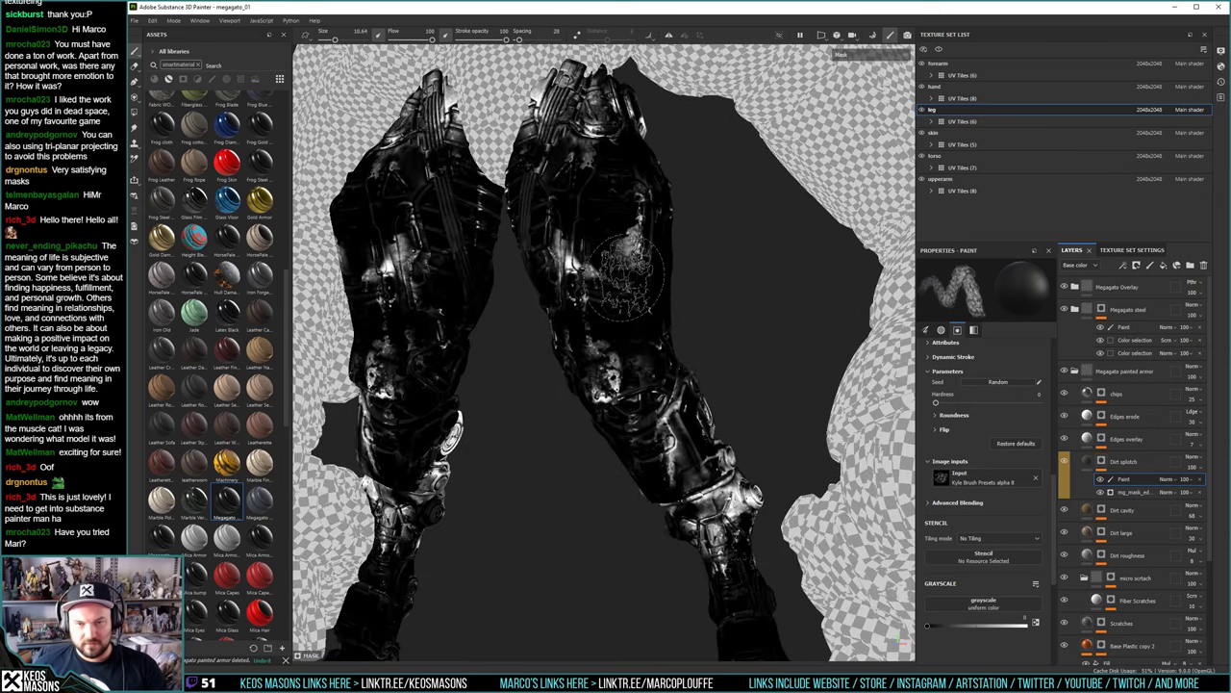
key(m)
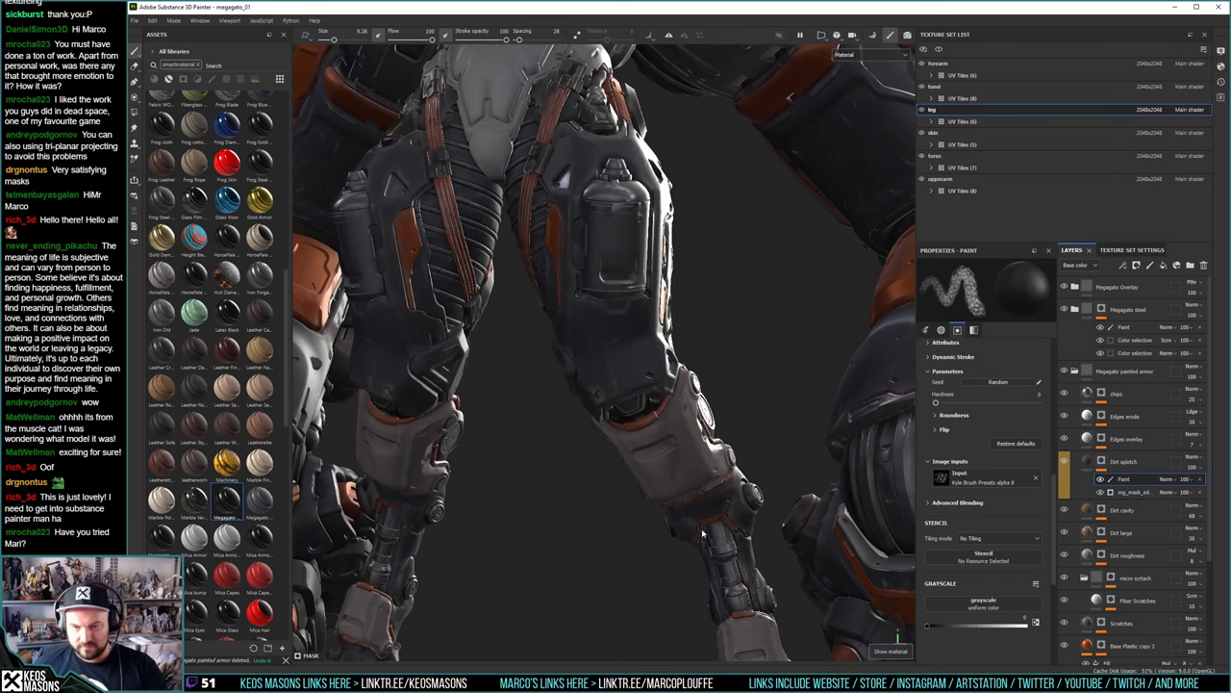
alt+middle_drag(702, 532, 612, 376)
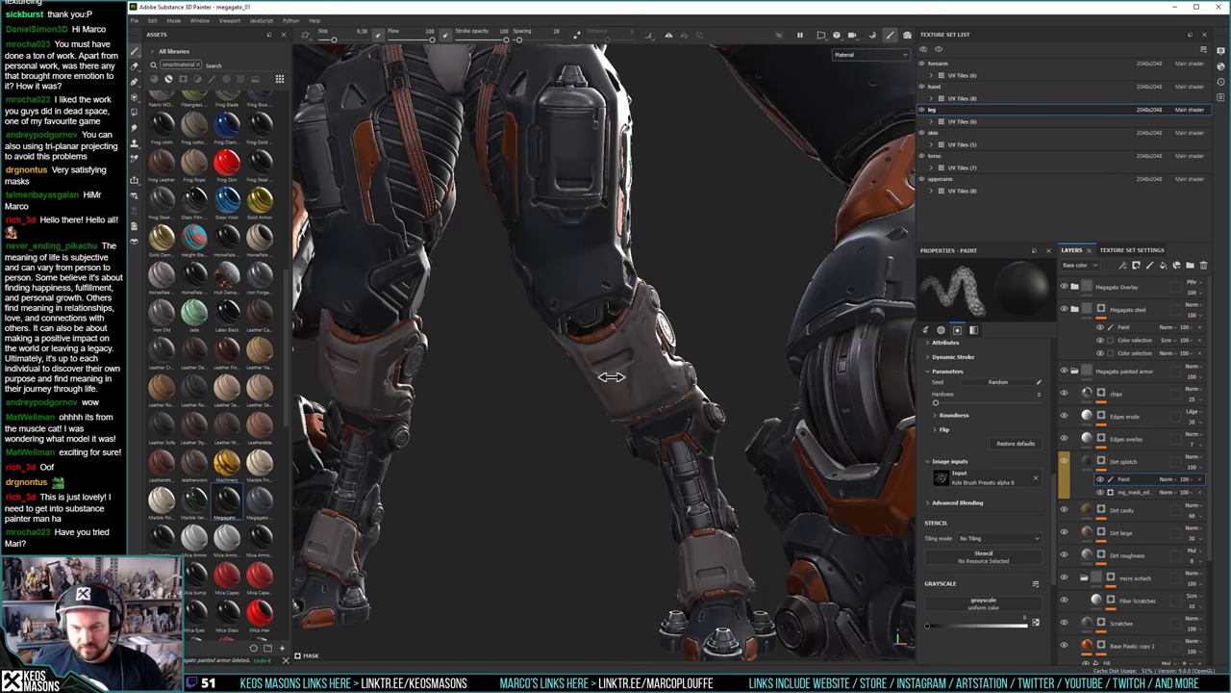
alt+drag(611, 376, 626, 376)
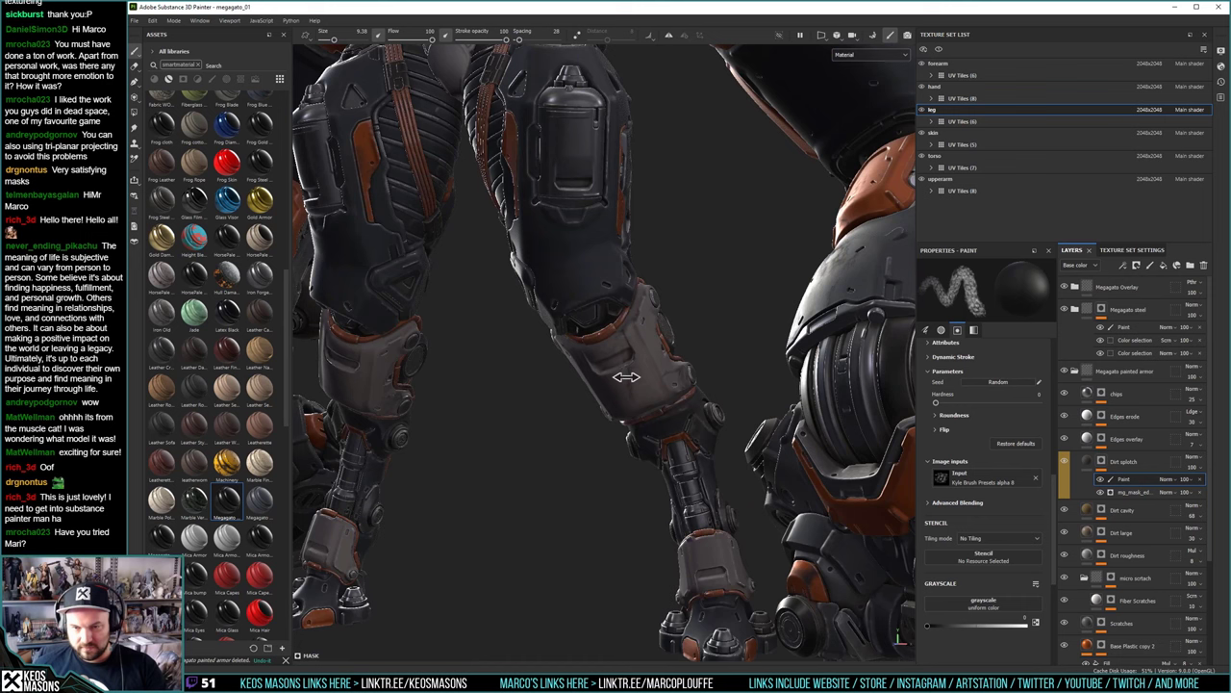
shift+right_drag(626, 376, 635, 373)
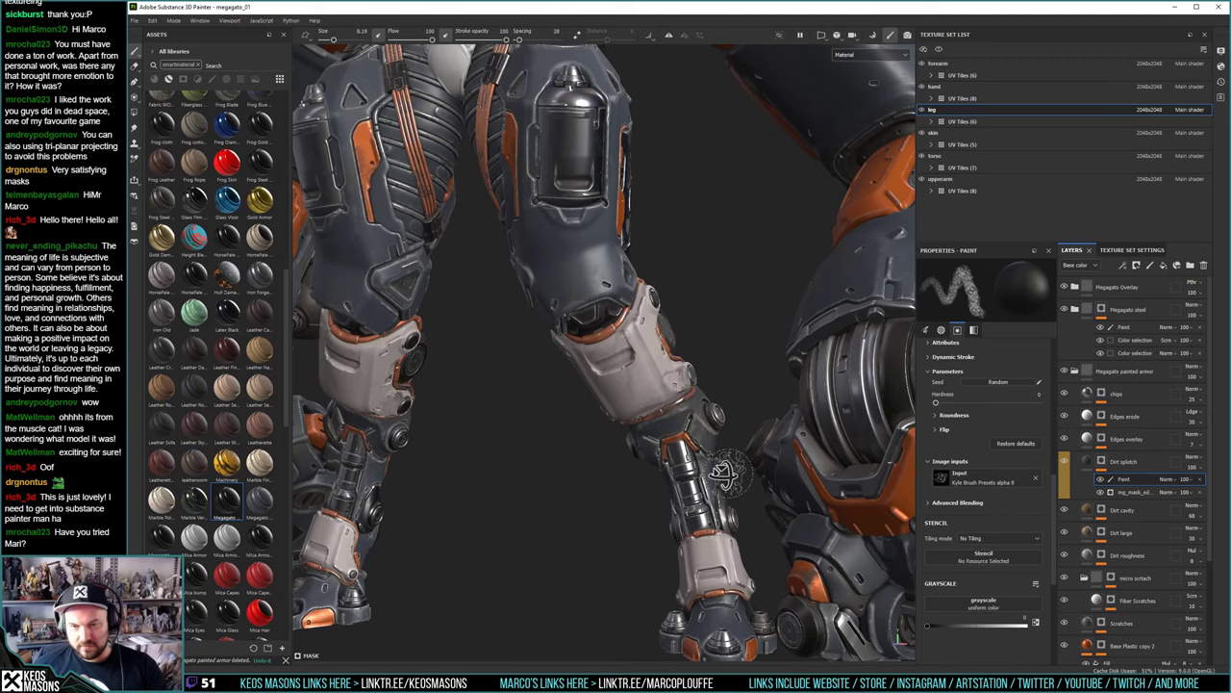
mouse_move(723, 472)
alt+mouse_down()
mouse_move(695, 460)
mouse_move(684, 475)
alt+mouse_up()
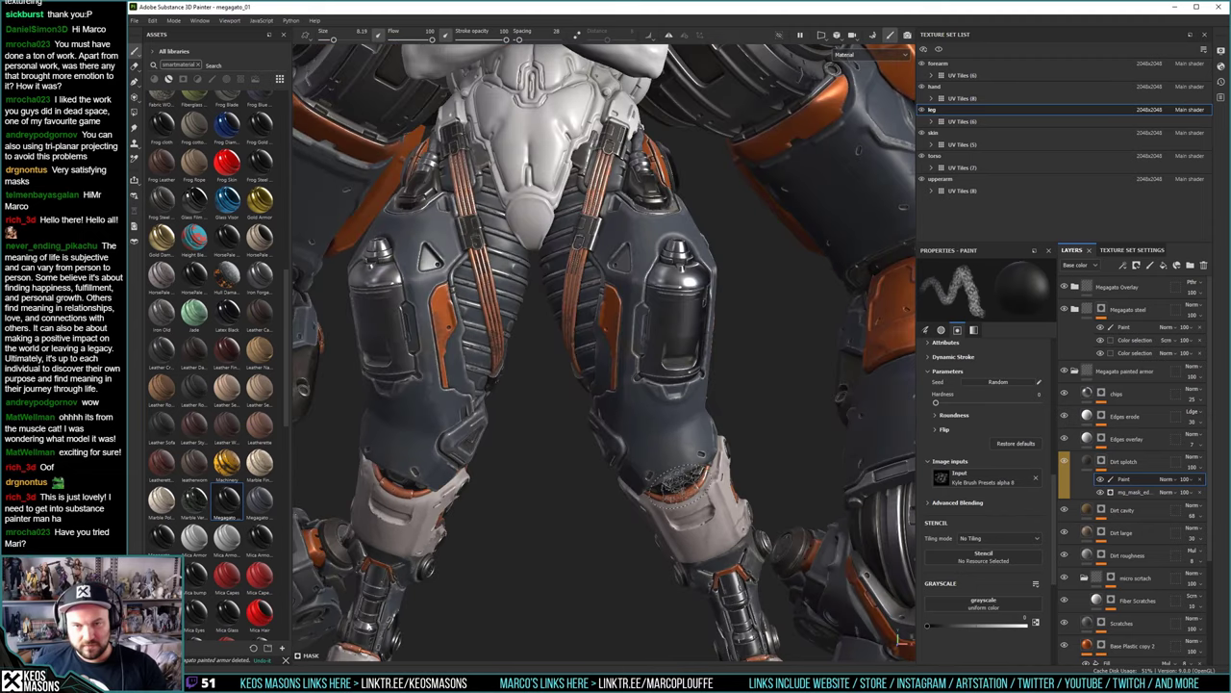
alt+drag(679, 483, 726, 479)
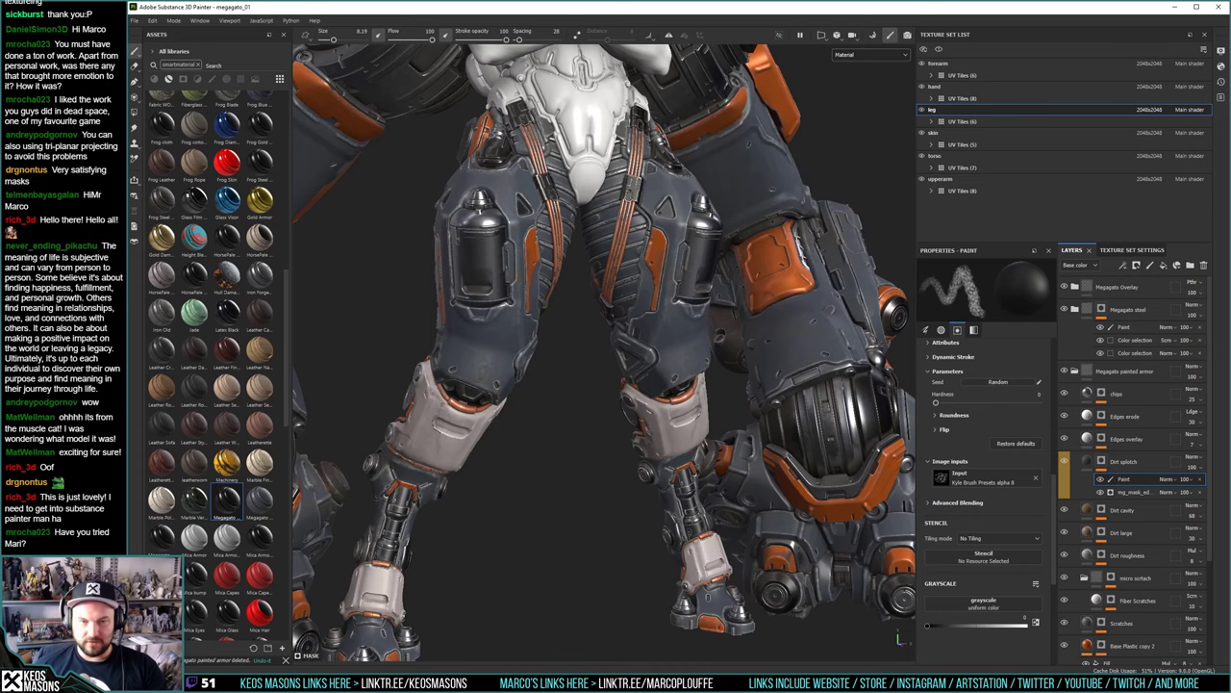
alt+middle_drag(639, 318, 651, 481)
alt+right_drag(616, 481, 660, 486)
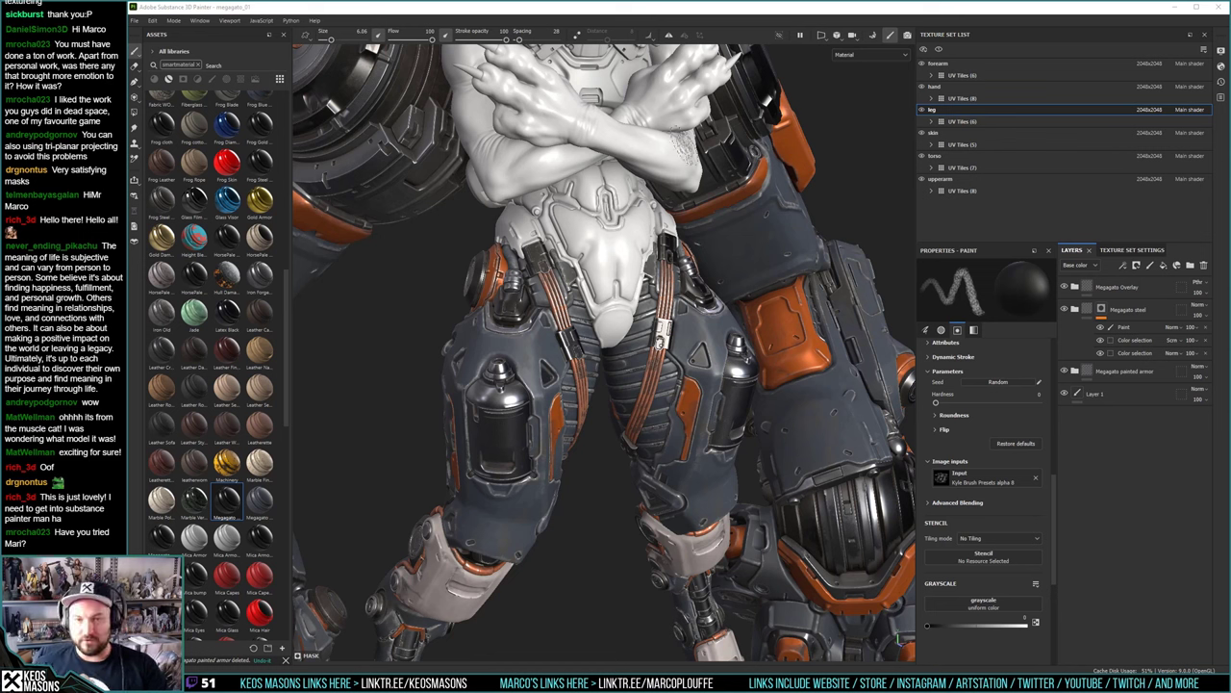
Save the project under its existing file name
click(134, 20)
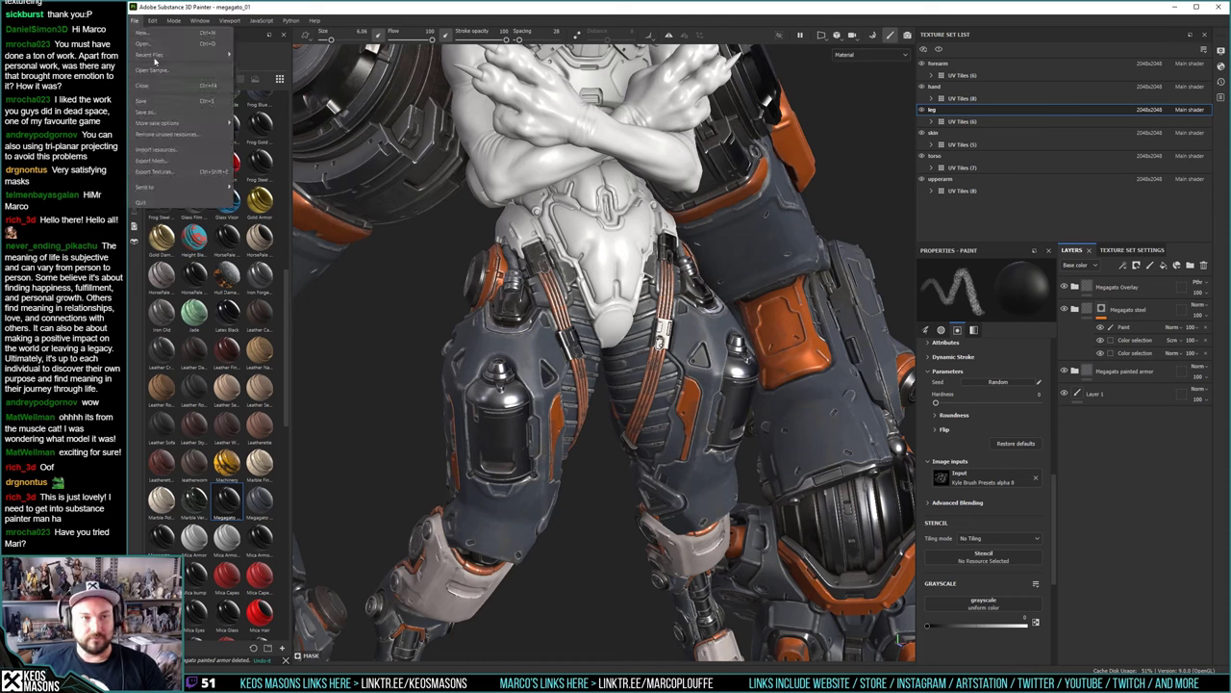
click(144, 100)
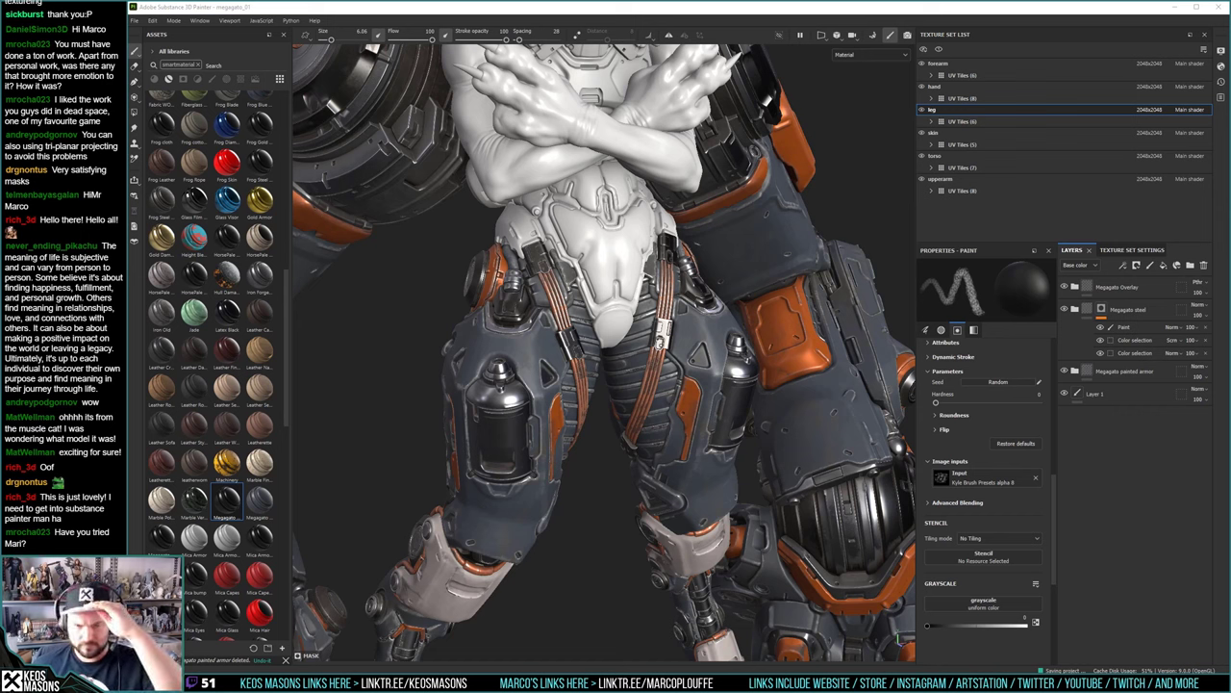
click(690, 288)
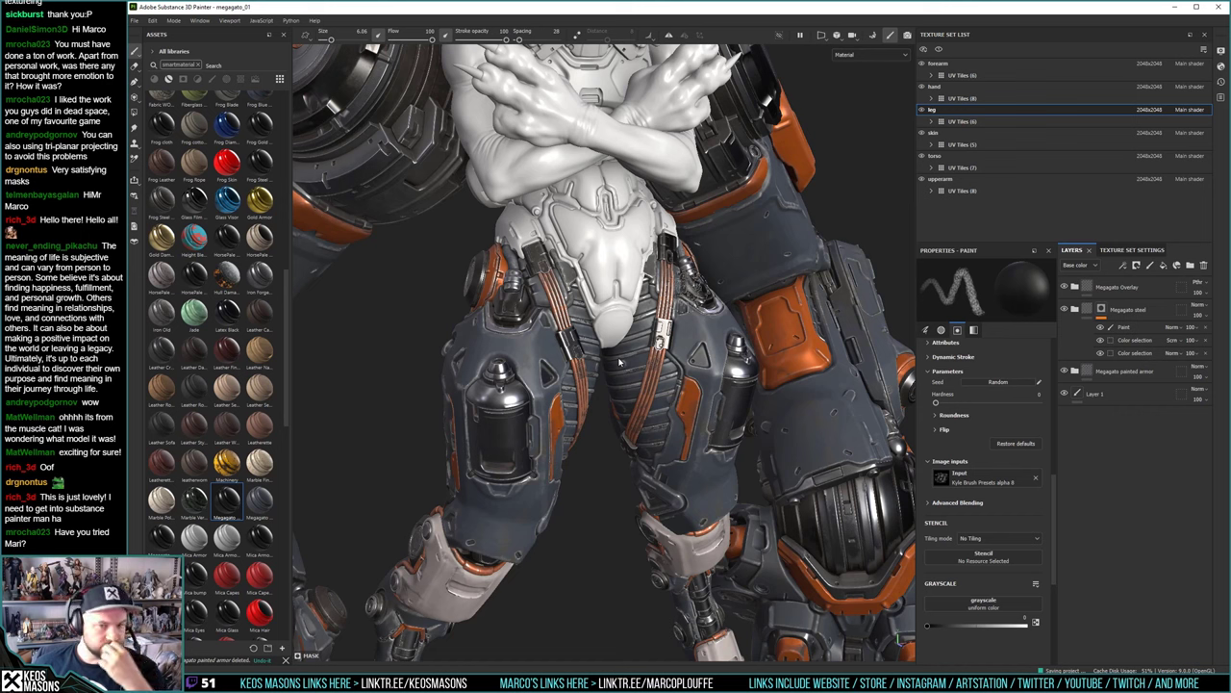
right_click(619, 362)
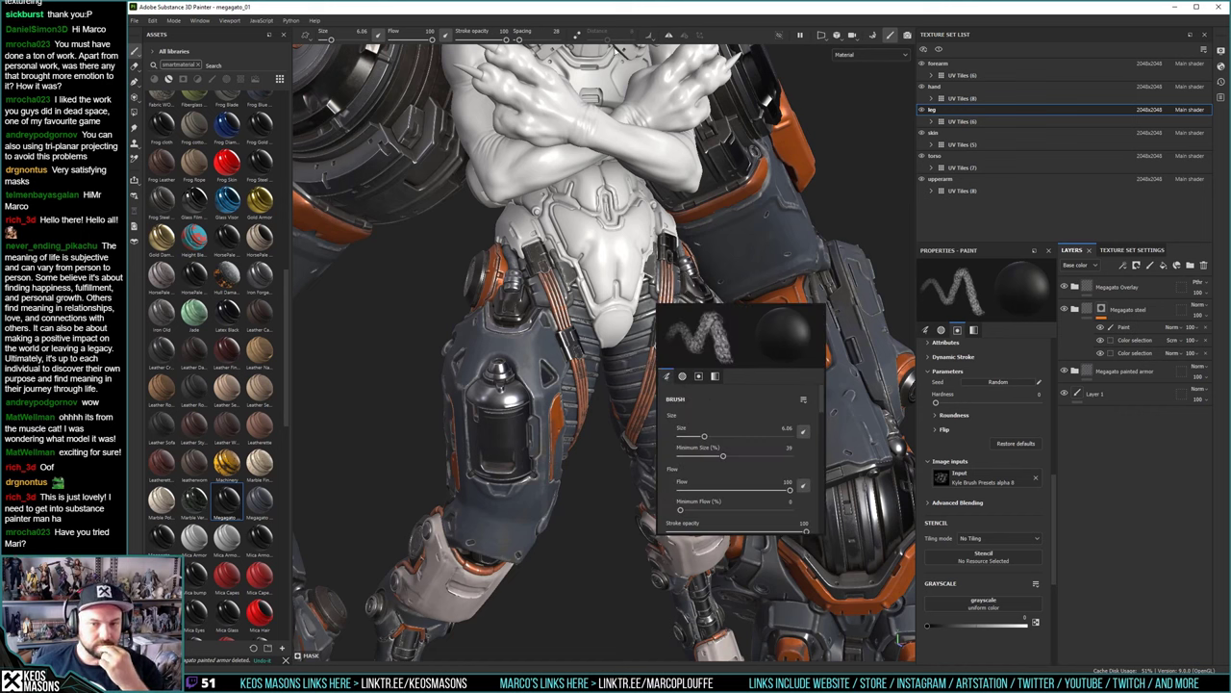
click(437, 275)
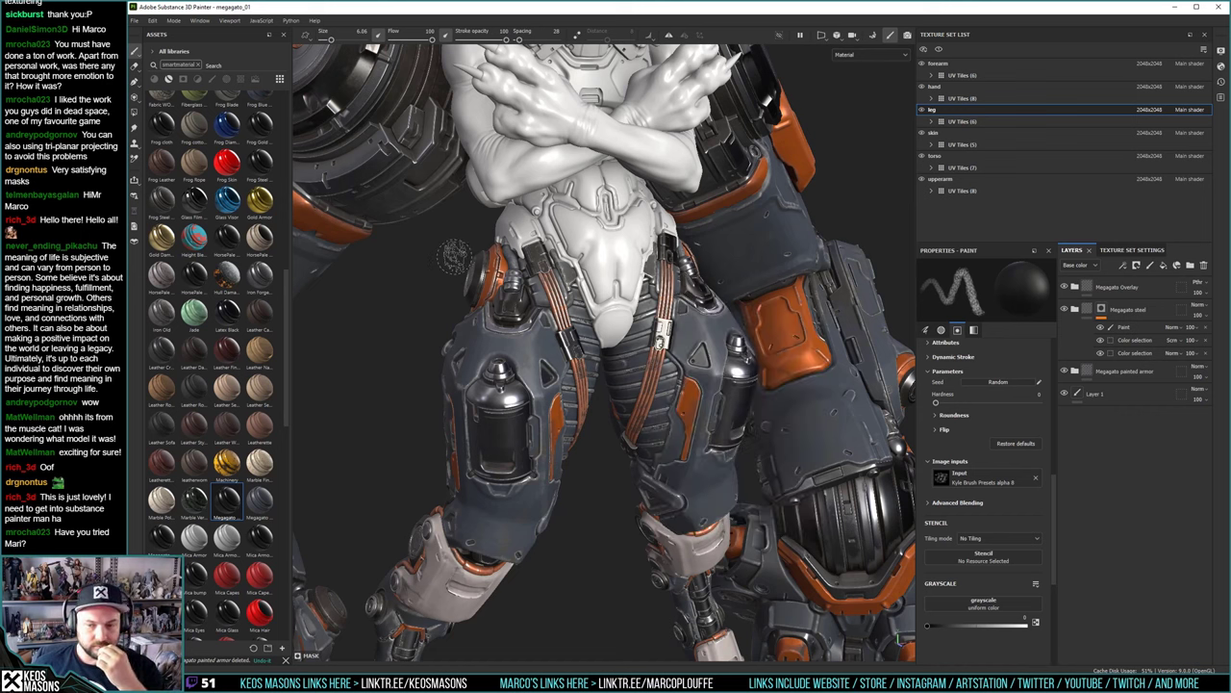
key(ctrl+z)
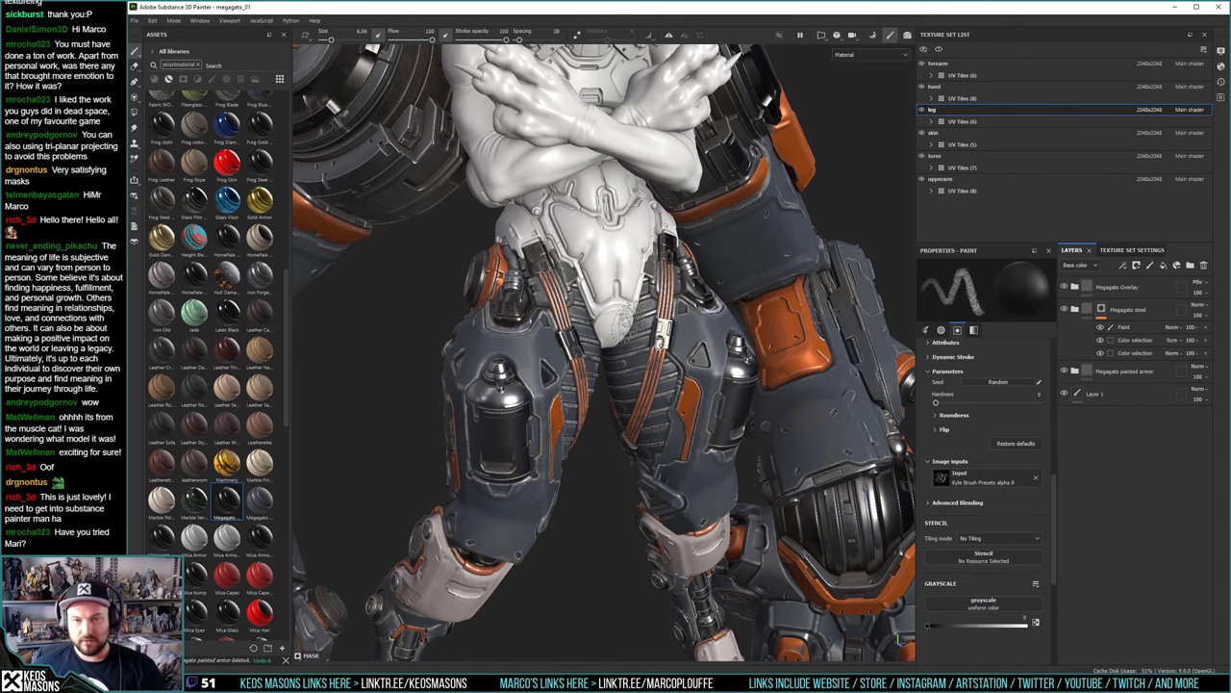
Display the ID mesh map and examine the color areas on the hips and thighs from the front and back
scroll(620, 288, up, 2)
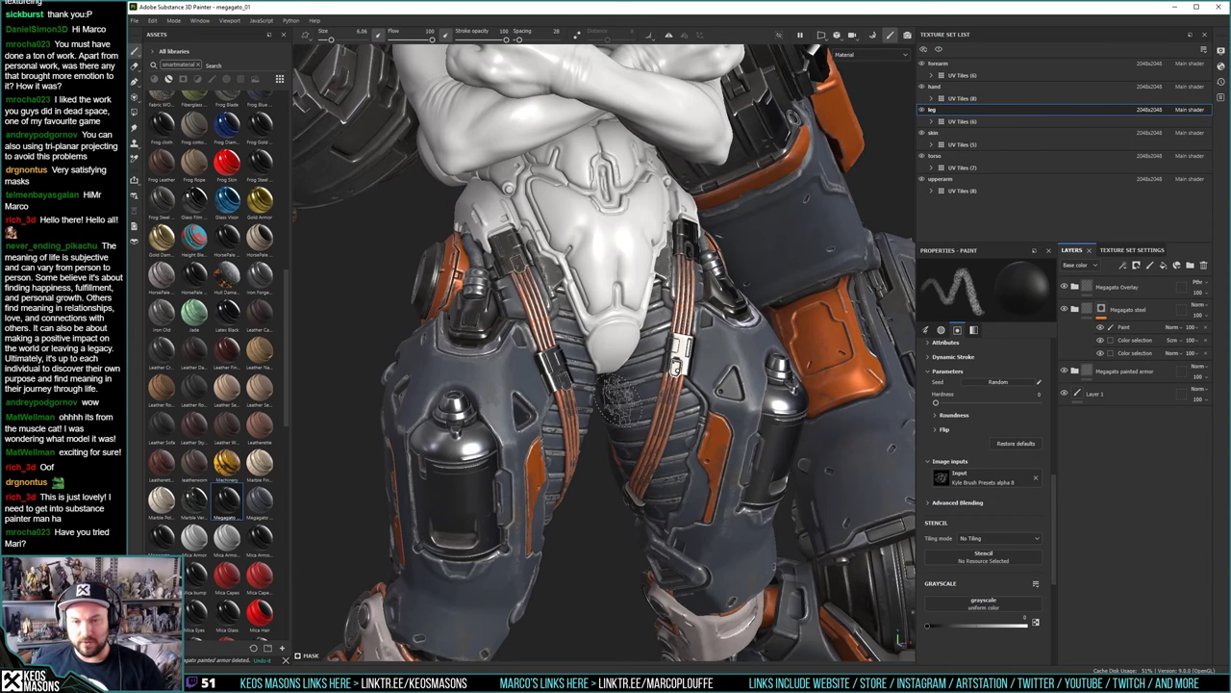
alt+drag(616, 405, 626, 396)
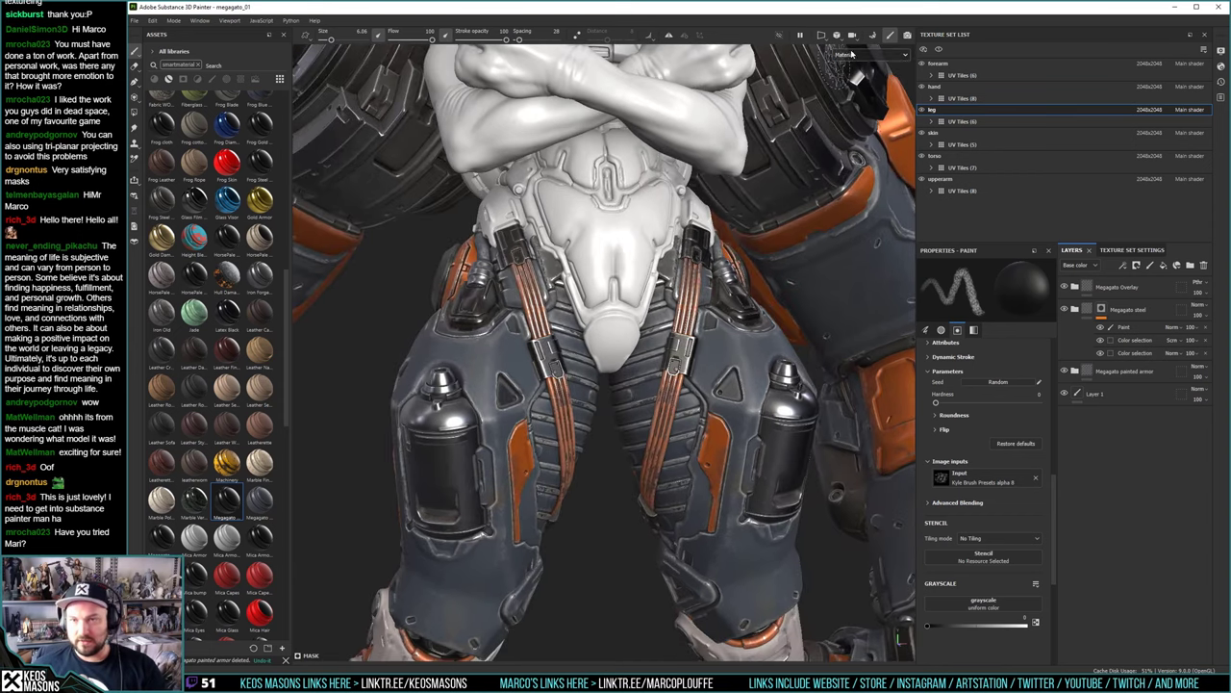
click(846, 55)
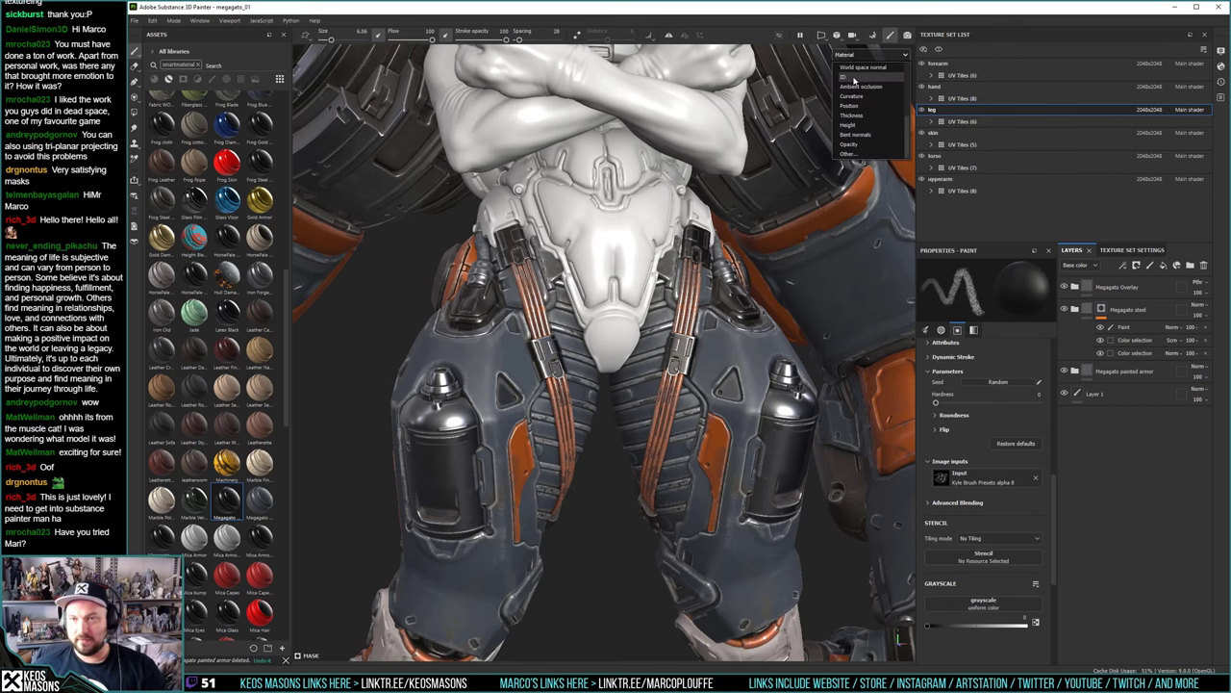
click(844, 134)
alt+drag(700, 420, 657, 411)
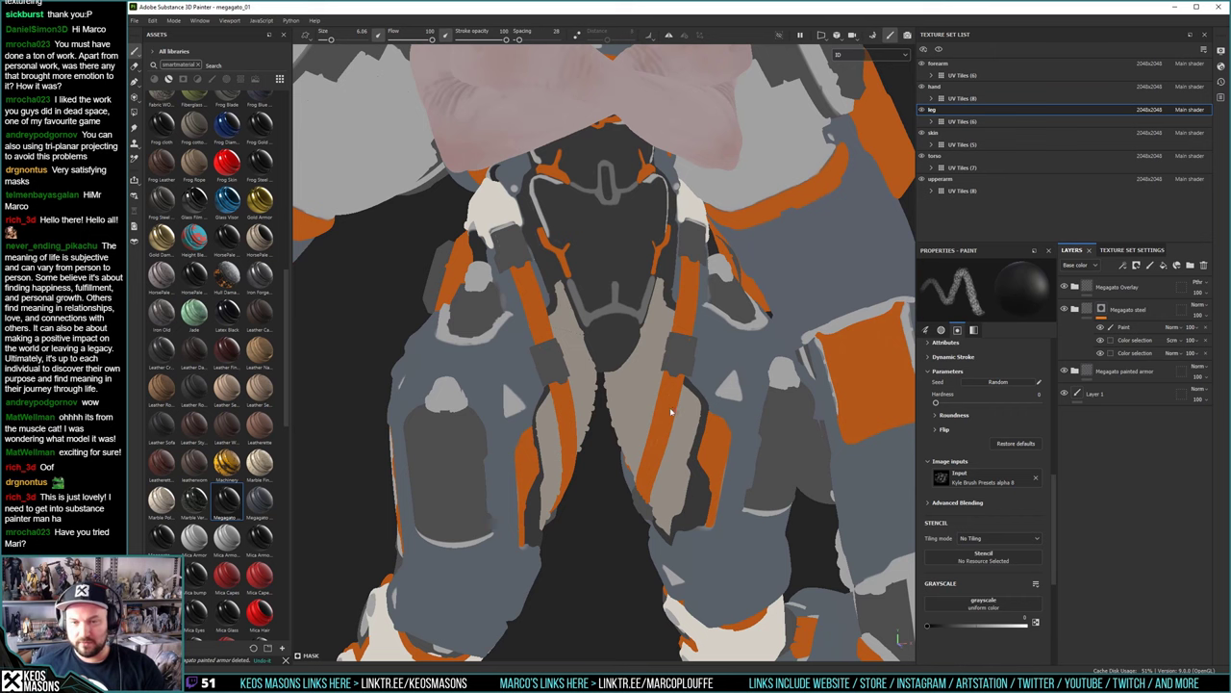
alt+drag(674, 412, 670, 280)
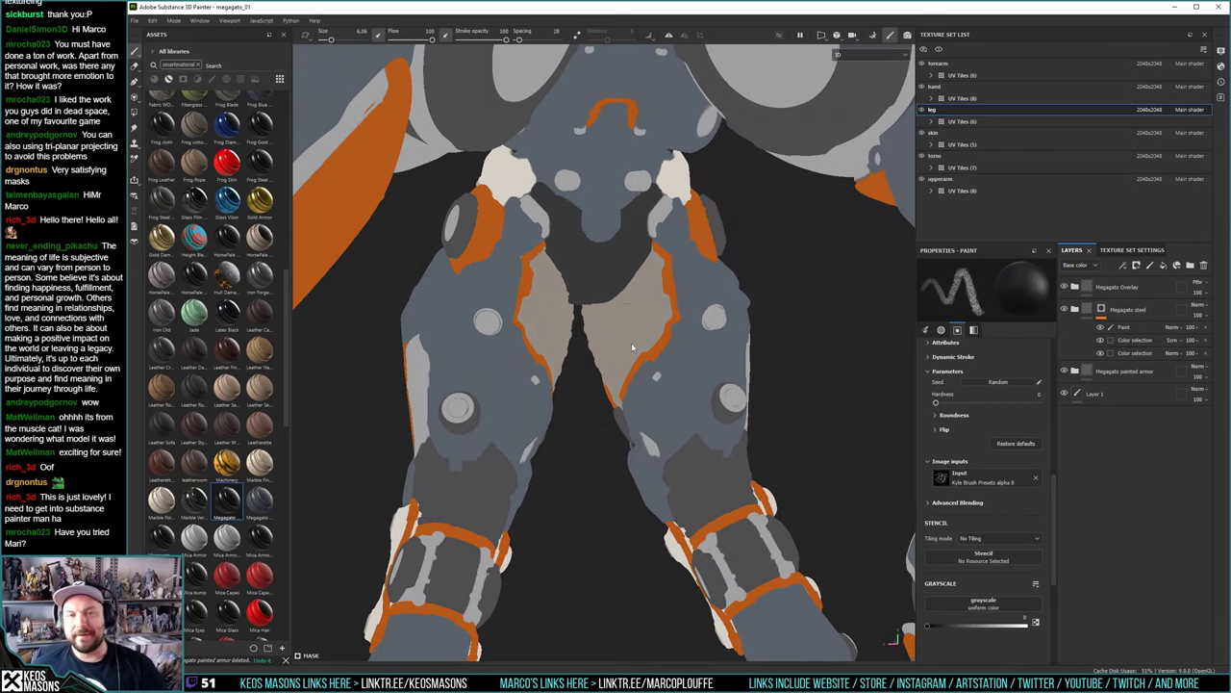
alt+drag(594, 265, 616, 289)
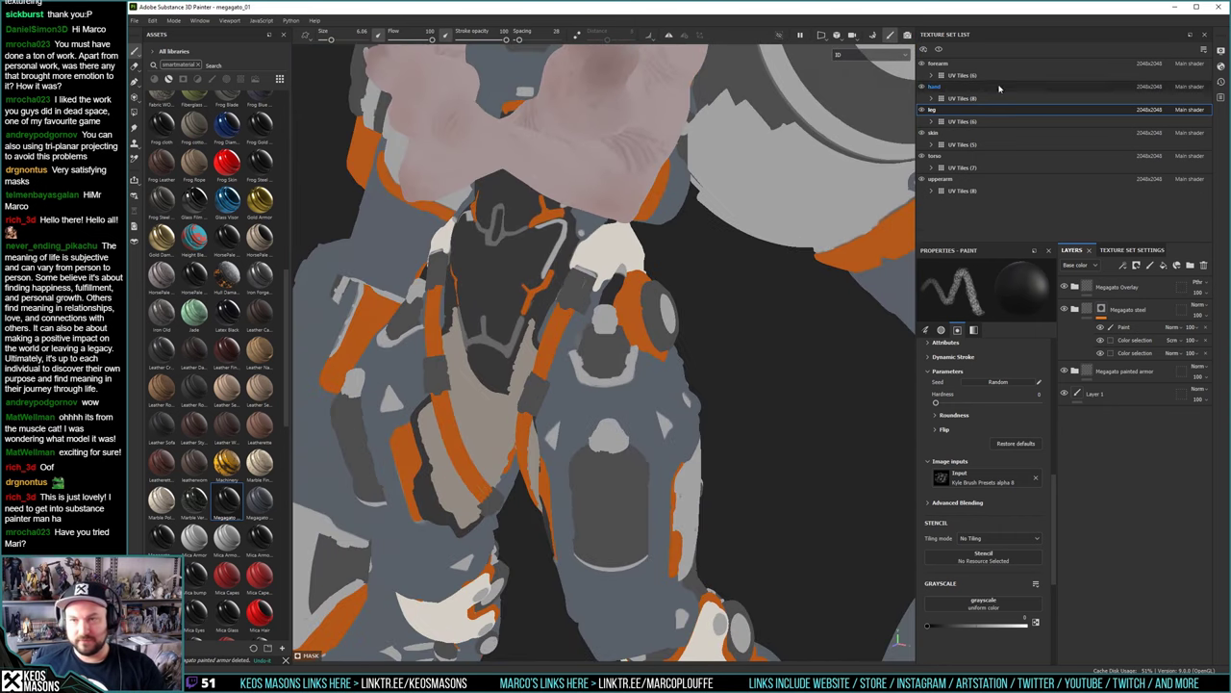
Hide the torso, skin, upperarm, forearm and hand texture sets and frame the isolated legs from the front
click(922, 155)
click(922, 133)
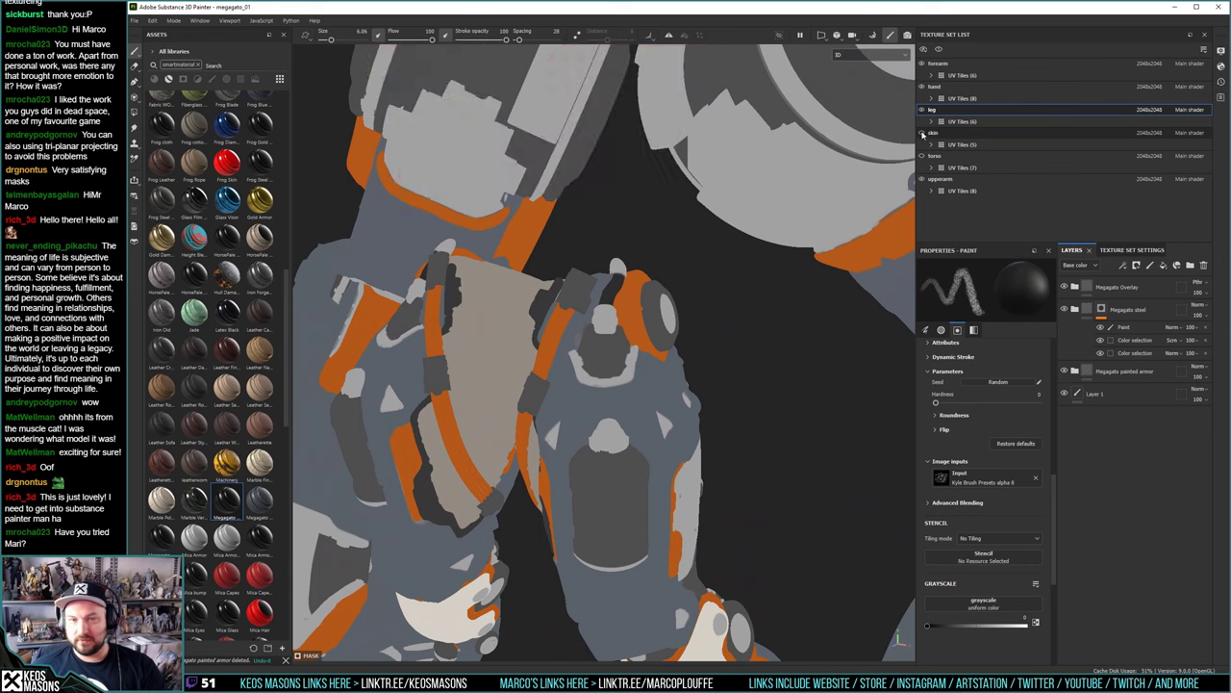
click(922, 180)
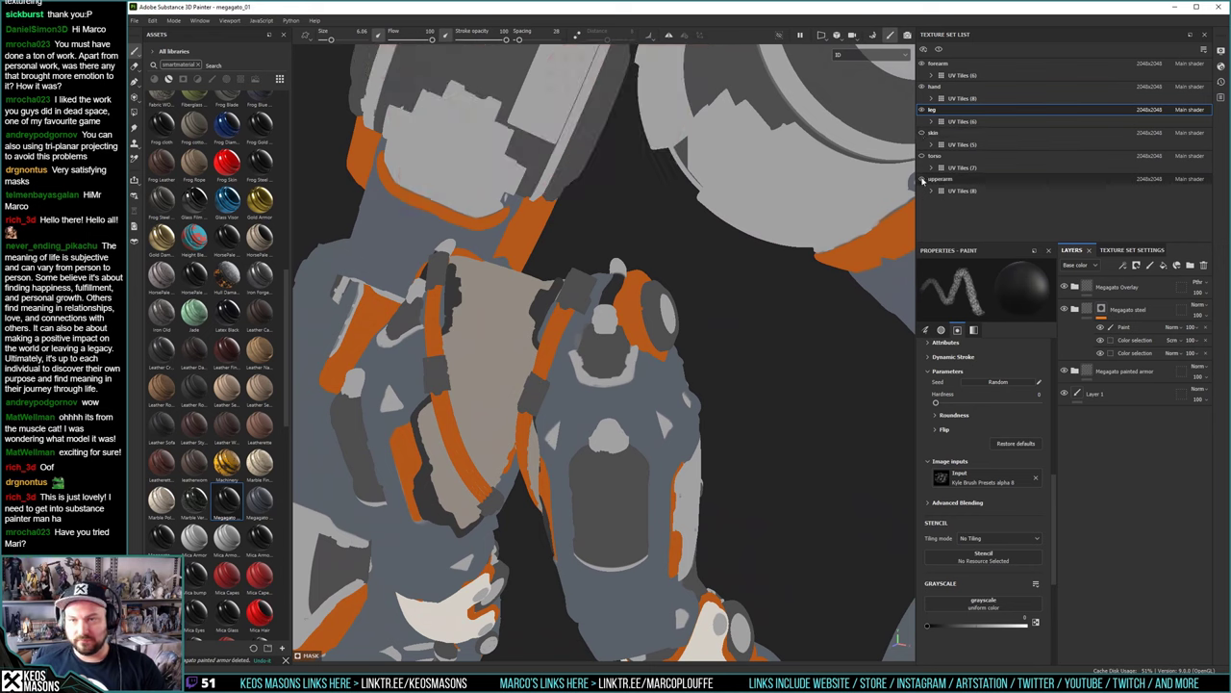
click(922, 63)
click(922, 89)
alt+drag(817, 202, 742, 269)
alt+middle_drag(558, 238, 605, 330)
alt+drag(604, 329, 644, 305)
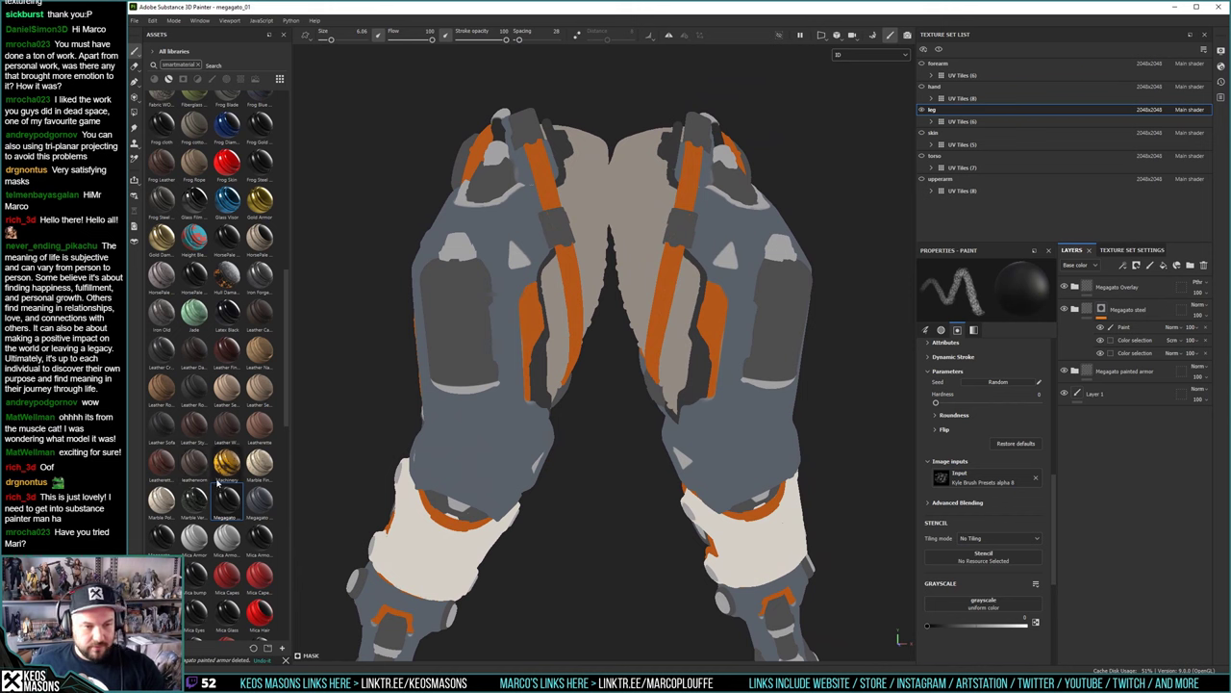
Add the Mica Rubber 2 smart material directly above Megagato steel, expand its folder and return the viewport to the material display
scroll(218, 484, down, 4)
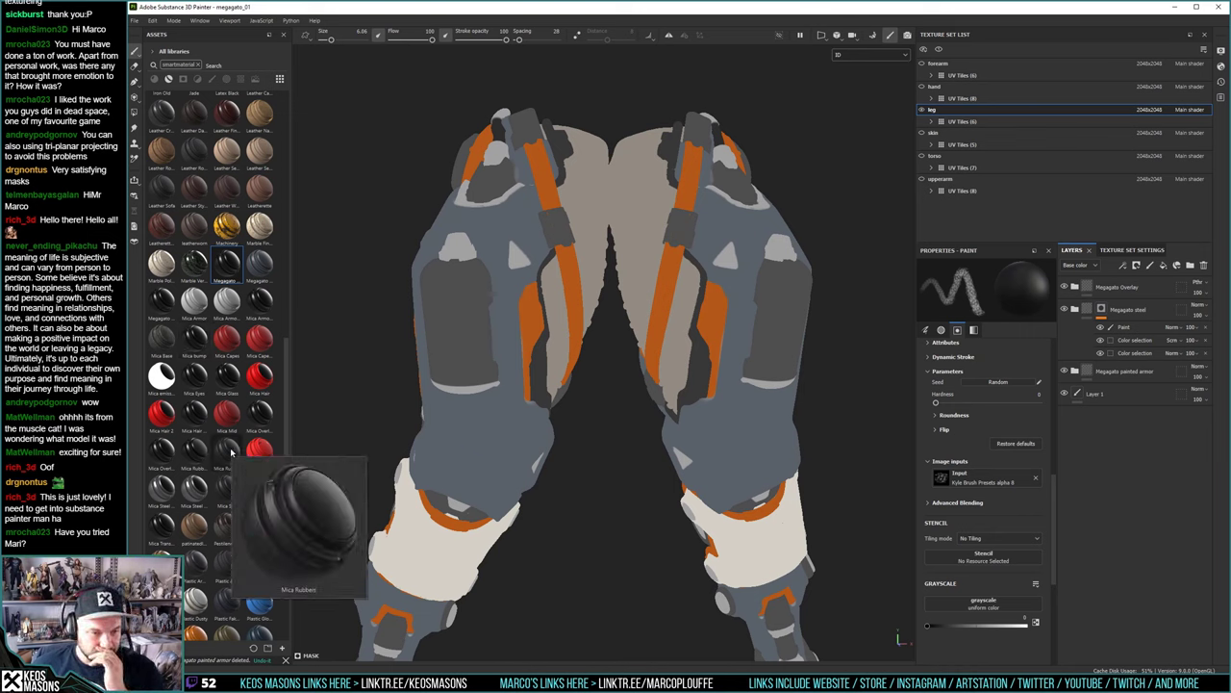
mouse_move(194, 451)
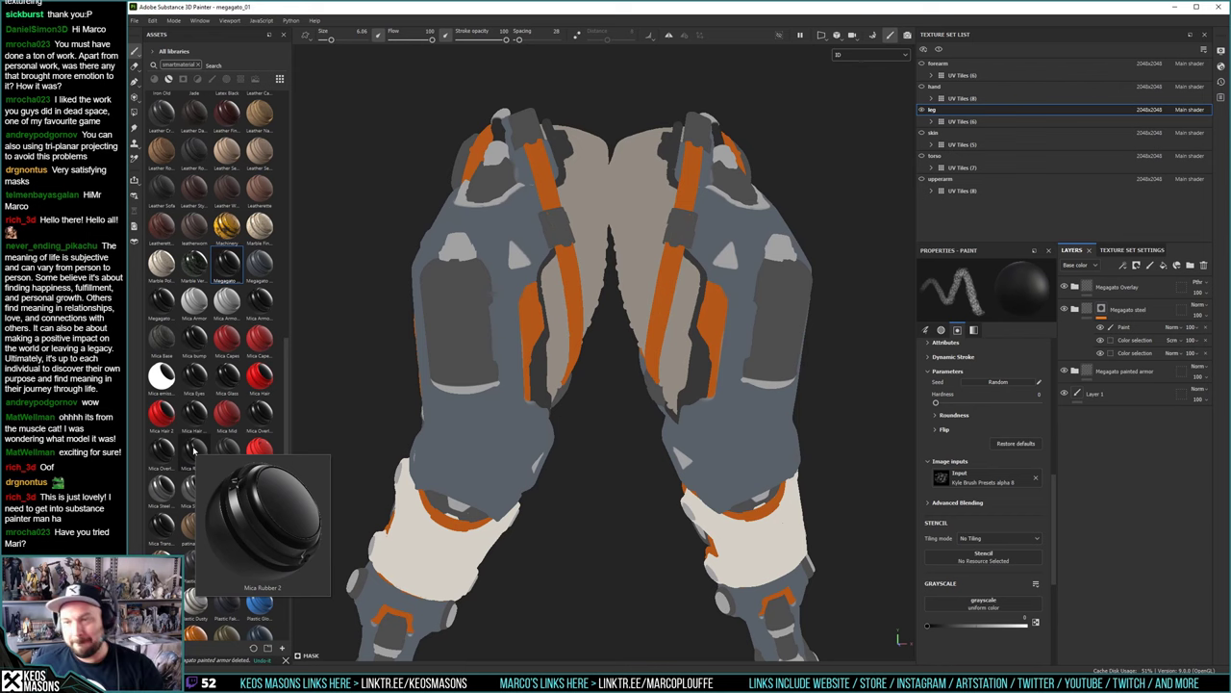
drag(194, 449, 1120, 300)
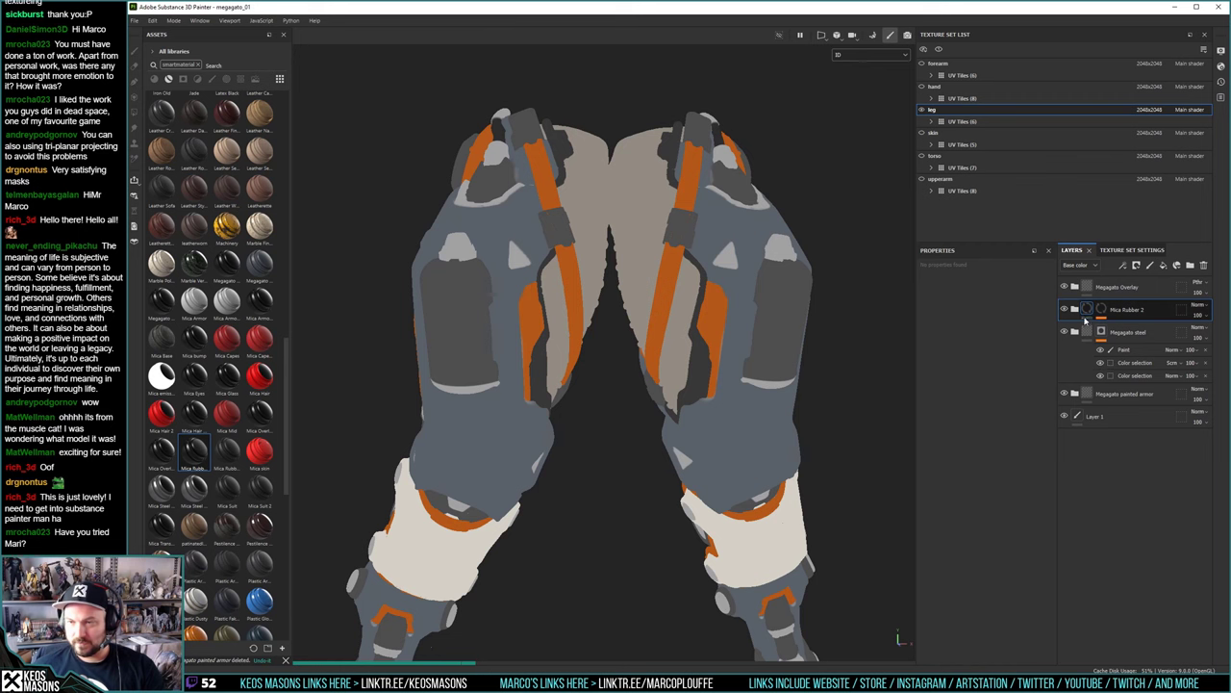
click(1074, 309)
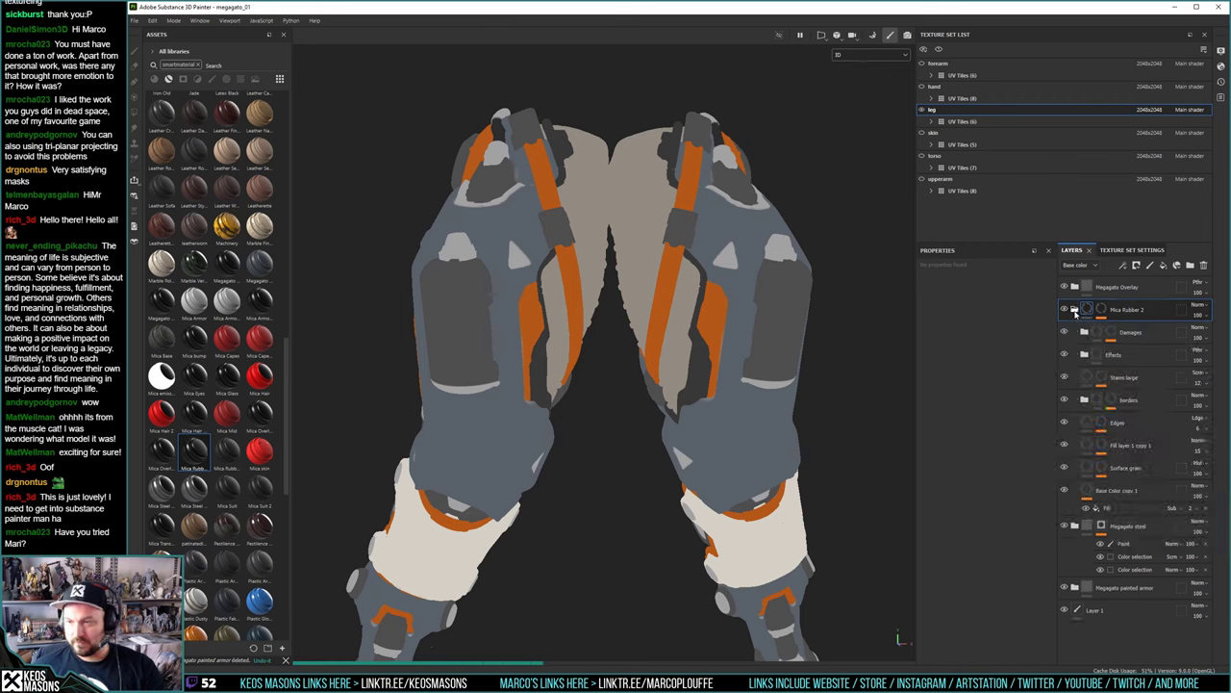
click(864, 57)
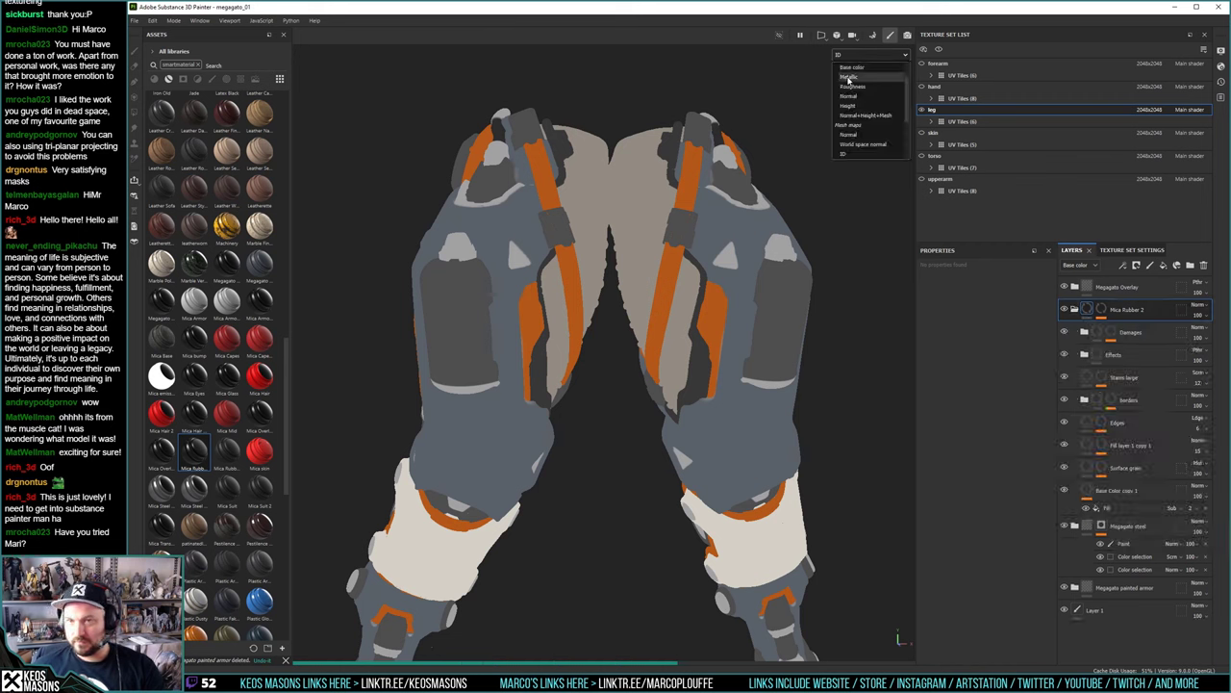
click(851, 77)
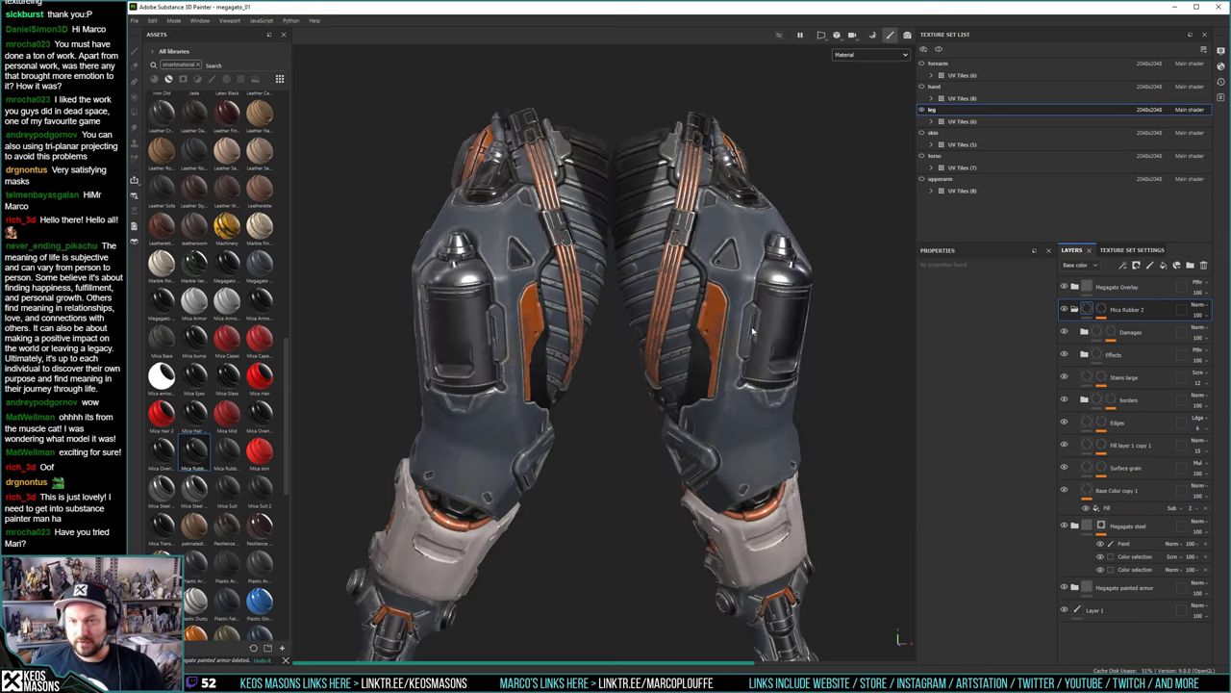
alt+middle_drag(736, 367, 708, 323)
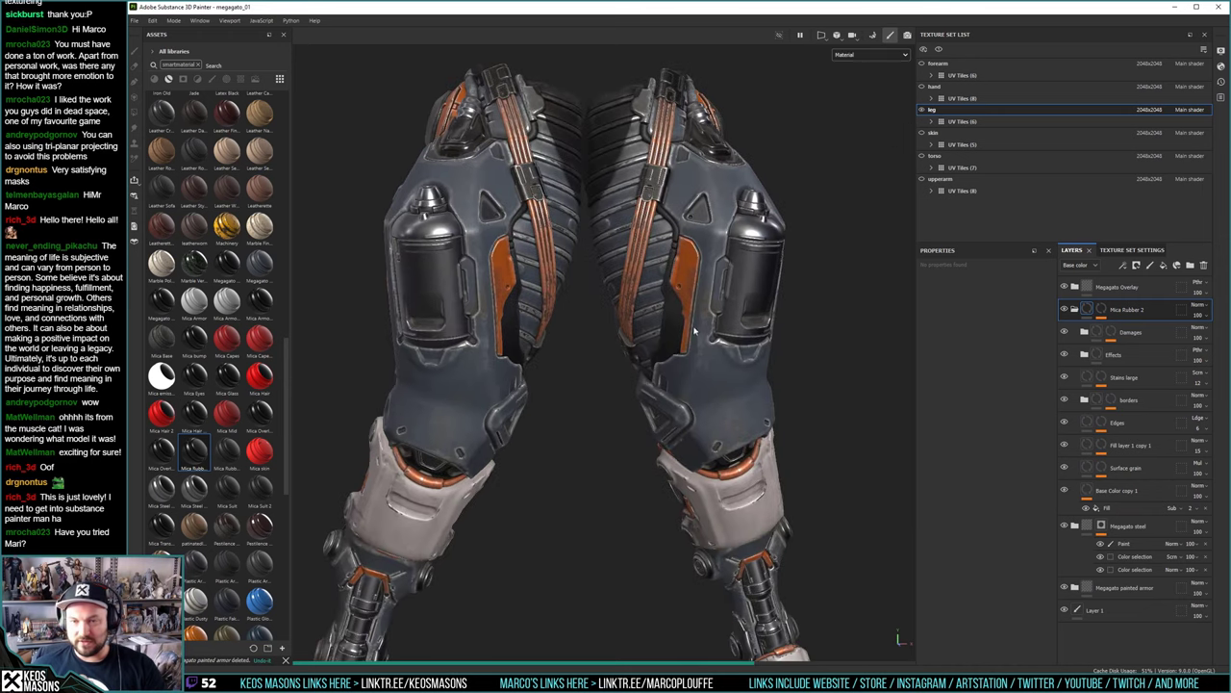
Hide the Mica Rubber 2 sublayers above Base Color copy 1 and set that fill's base color to vivid violet
click(1103, 311)
click(1103, 311)
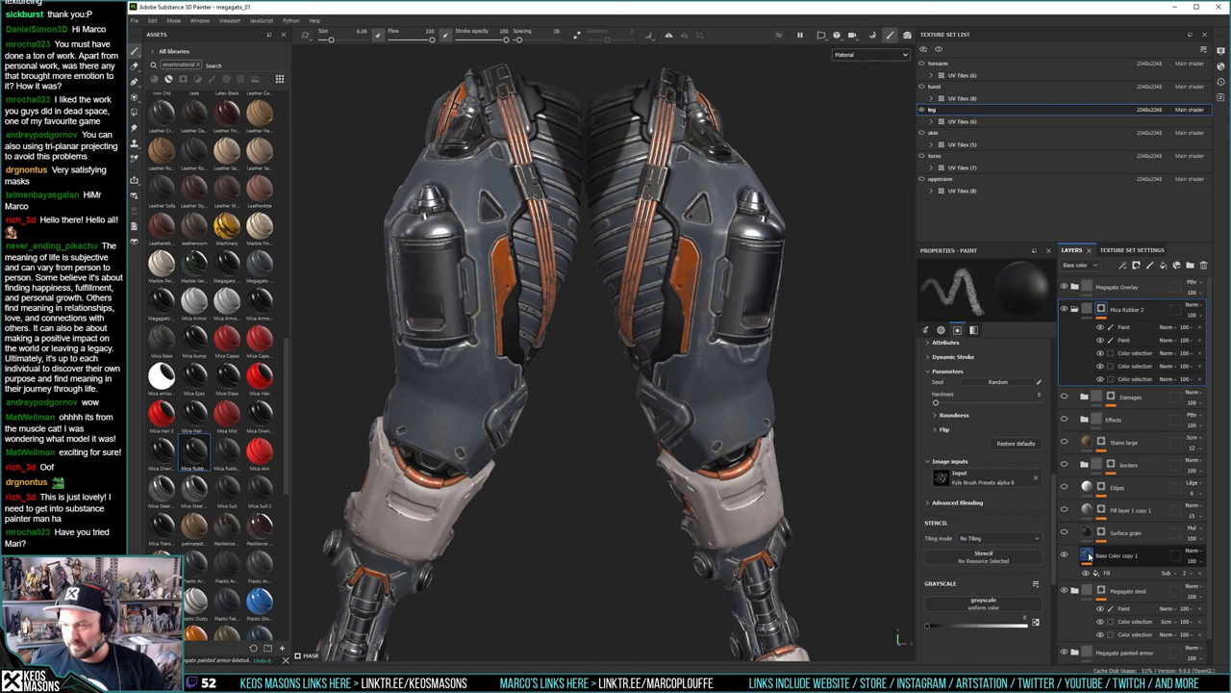
click(1087, 555)
click(1017, 522)
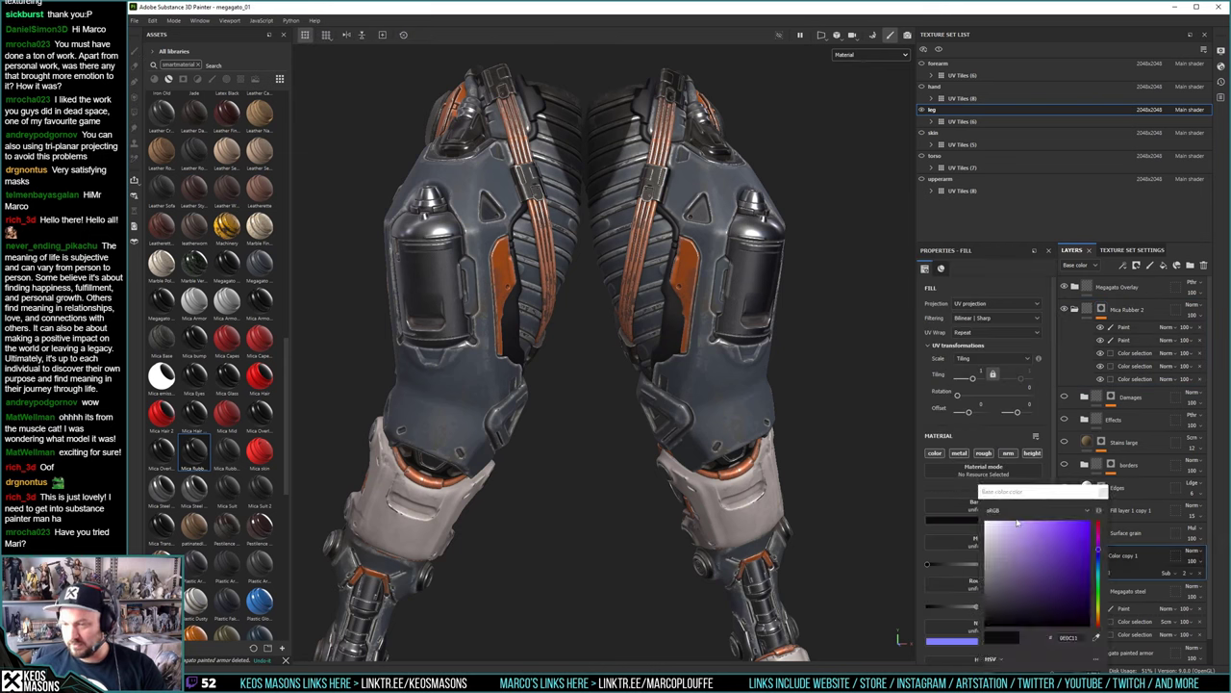
click(1078, 549)
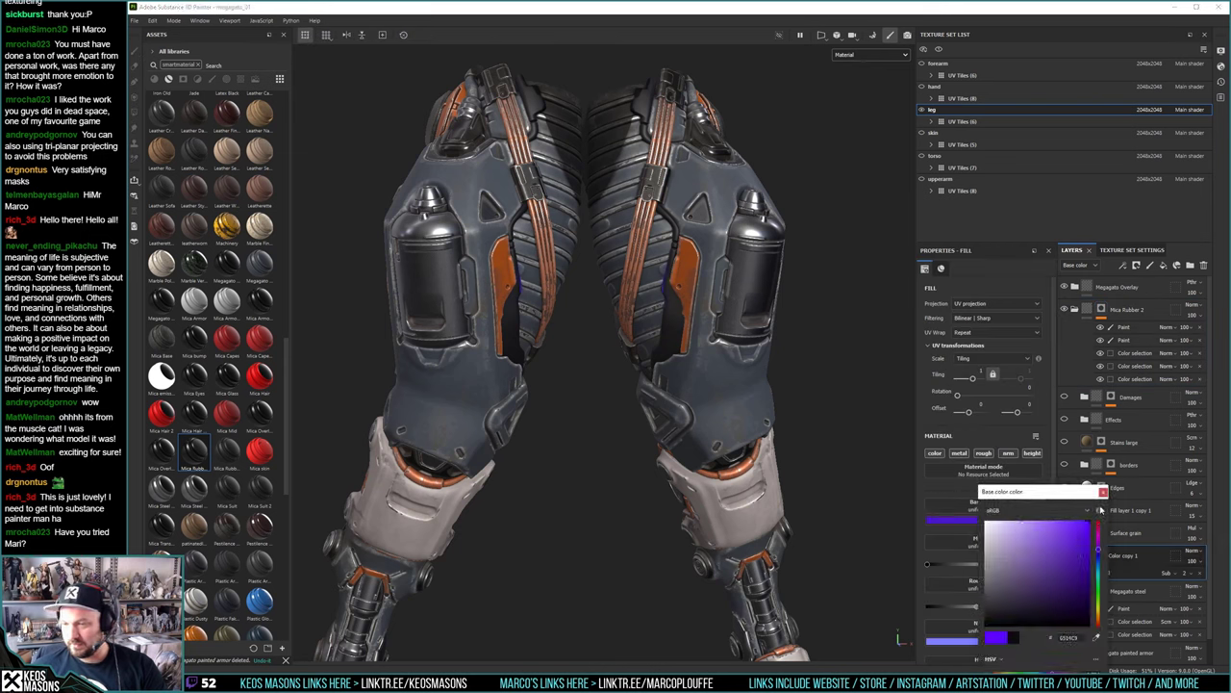
click(1103, 491)
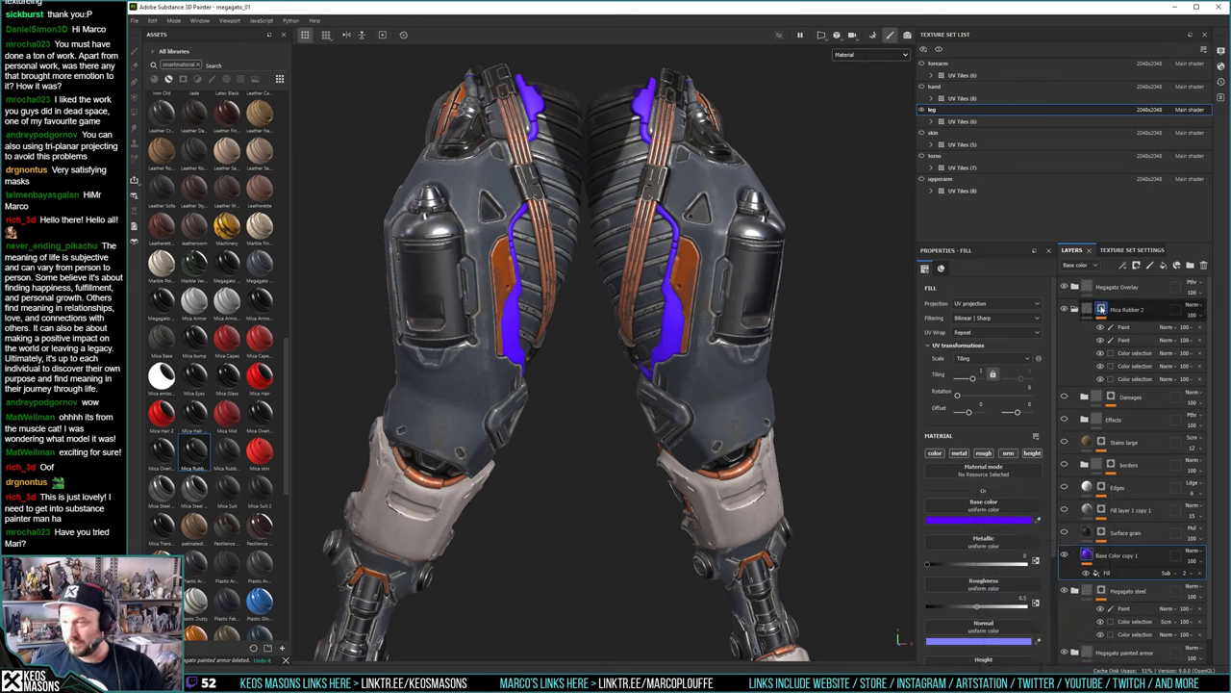
Delete all paint and color selection effects from the Mica Rubber 2 mask and add a new paint effect to it
click(1102, 308)
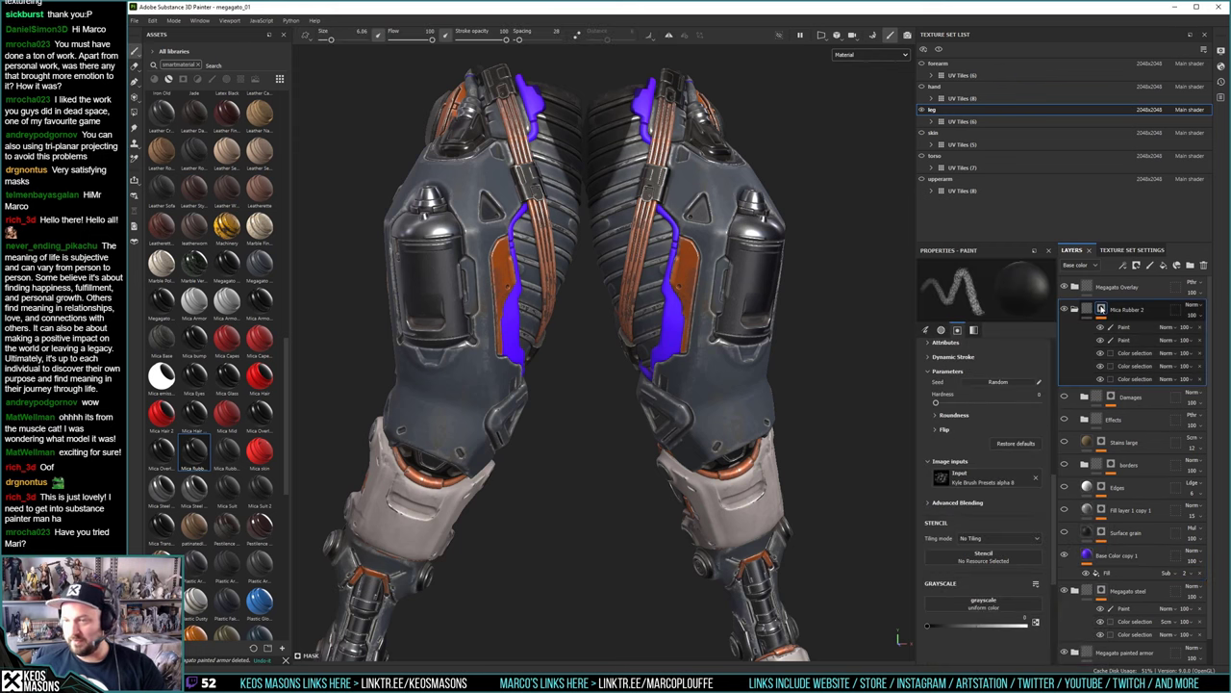
click(1199, 327)
click(1200, 327)
click(1199, 327)
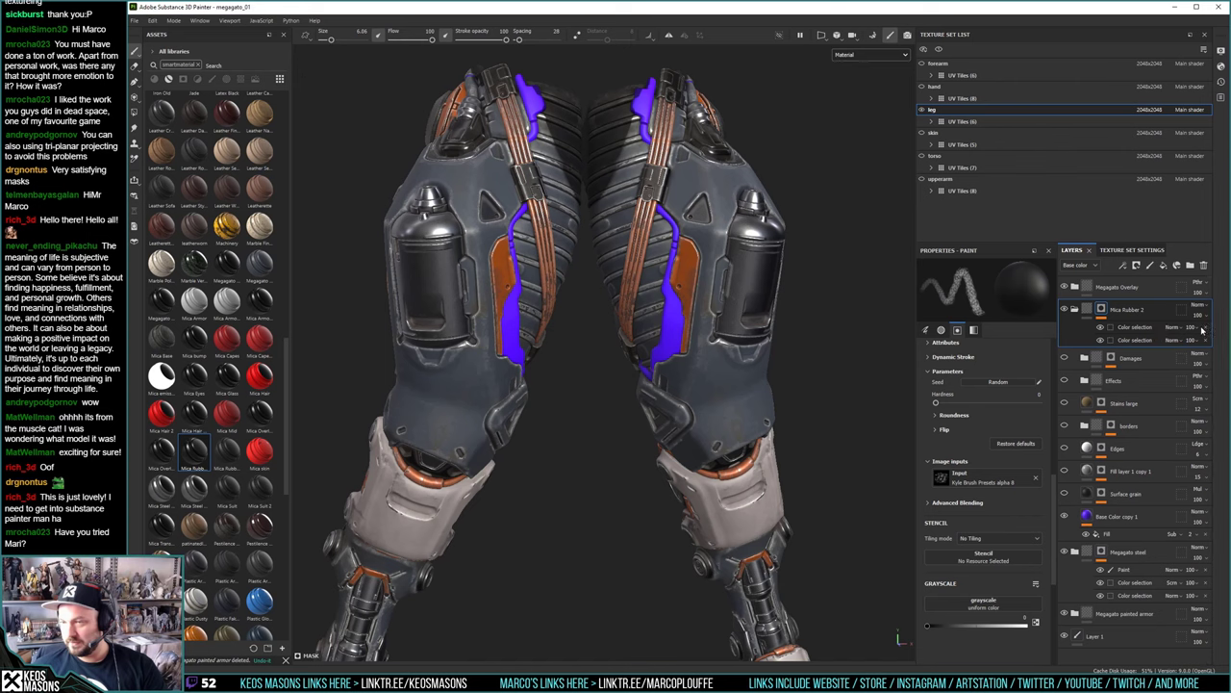
click(1200, 327)
click(1200, 327)
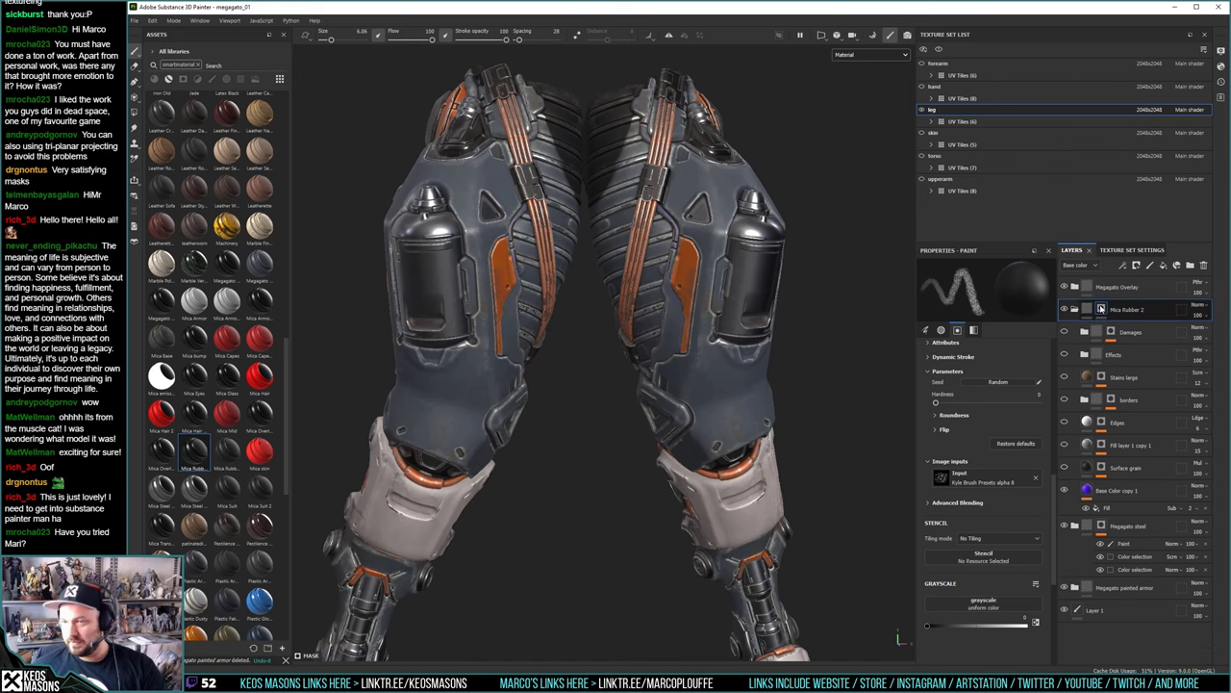
right_click(1106, 310)
click(1137, 321)
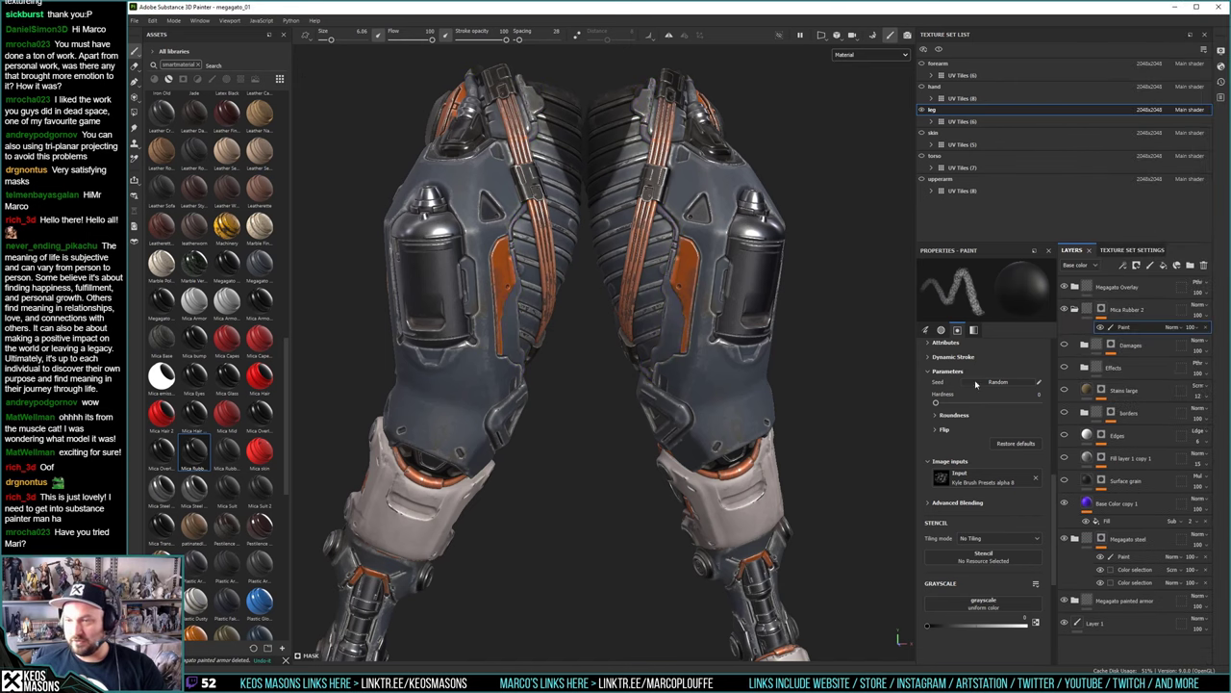
Add the orange cable straps on the inner thighs to the Mica Rubber 2 mask using mesh polygon fill with value 1
scroll(604, 308, up, 2)
alt+drag(606, 315, 621, 354)
alt+right_drag(621, 354, 638, 434)
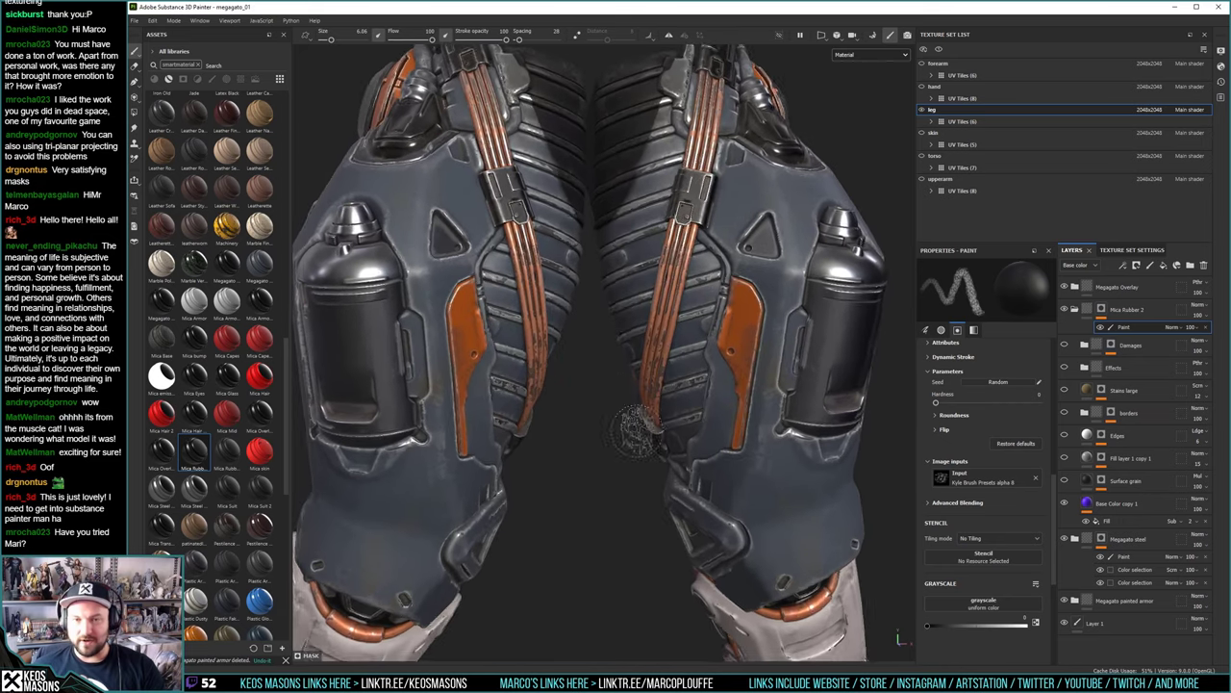
mouse_move(638, 434)
alt+mouse_down()
mouse_move(586, 407)
mouse_move(594, 430)
mouse_move(567, 422)
mouse_move(582, 437)
alt+mouse_up()
key(4)
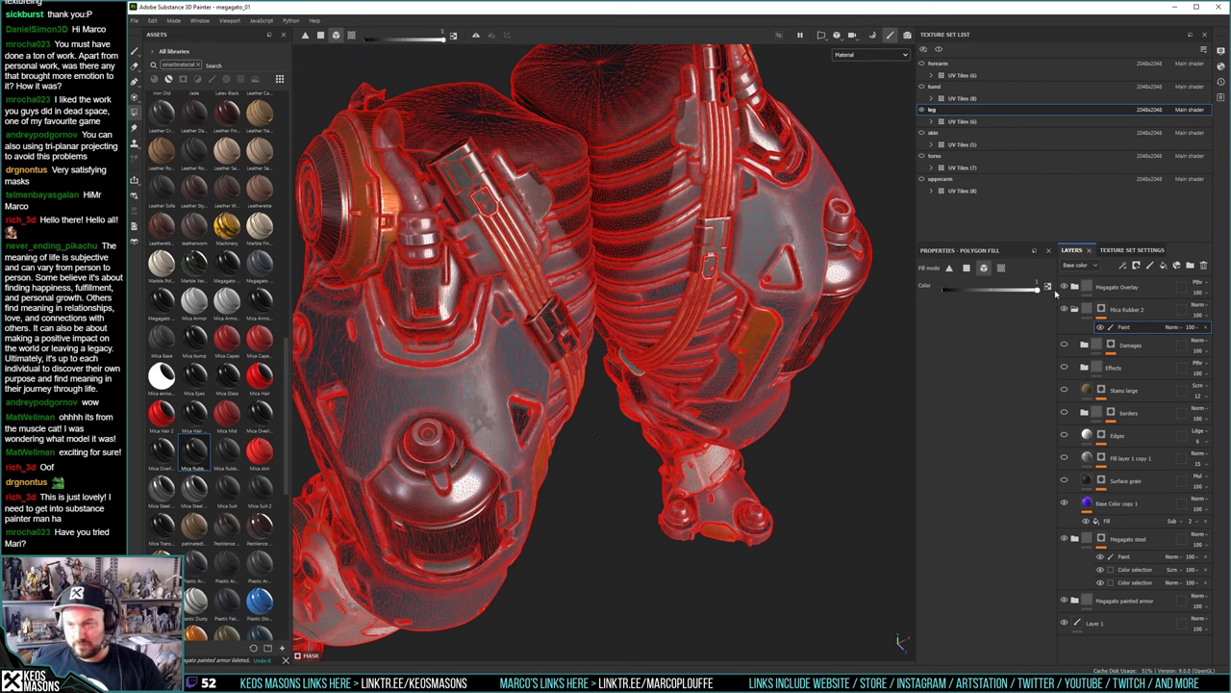
click(580, 416)
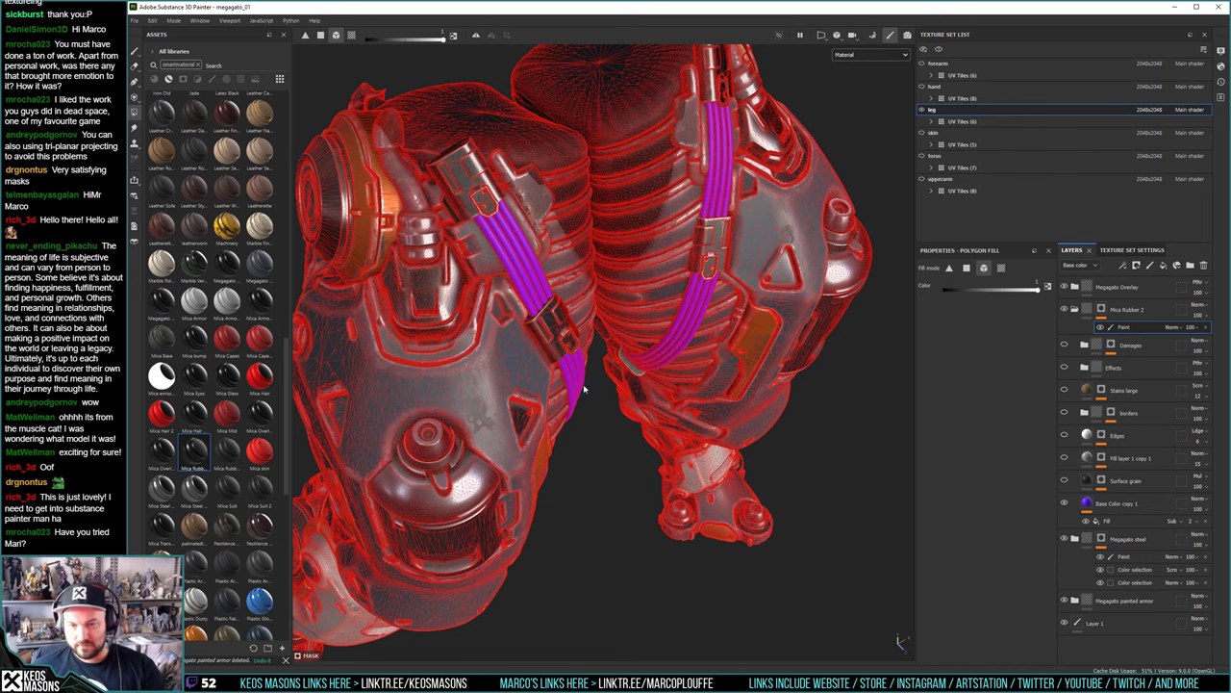
Fill the orange trim around the knee and ankle armor into the Mica Rubber 2 mask by whole mesh piece
alt+drag(611, 438, 489, 262)
alt+right_drag(488, 262, 502, 300)
alt+middle_drag(502, 300, 564, 413)
alt+right_drag(564, 413, 574, 434)
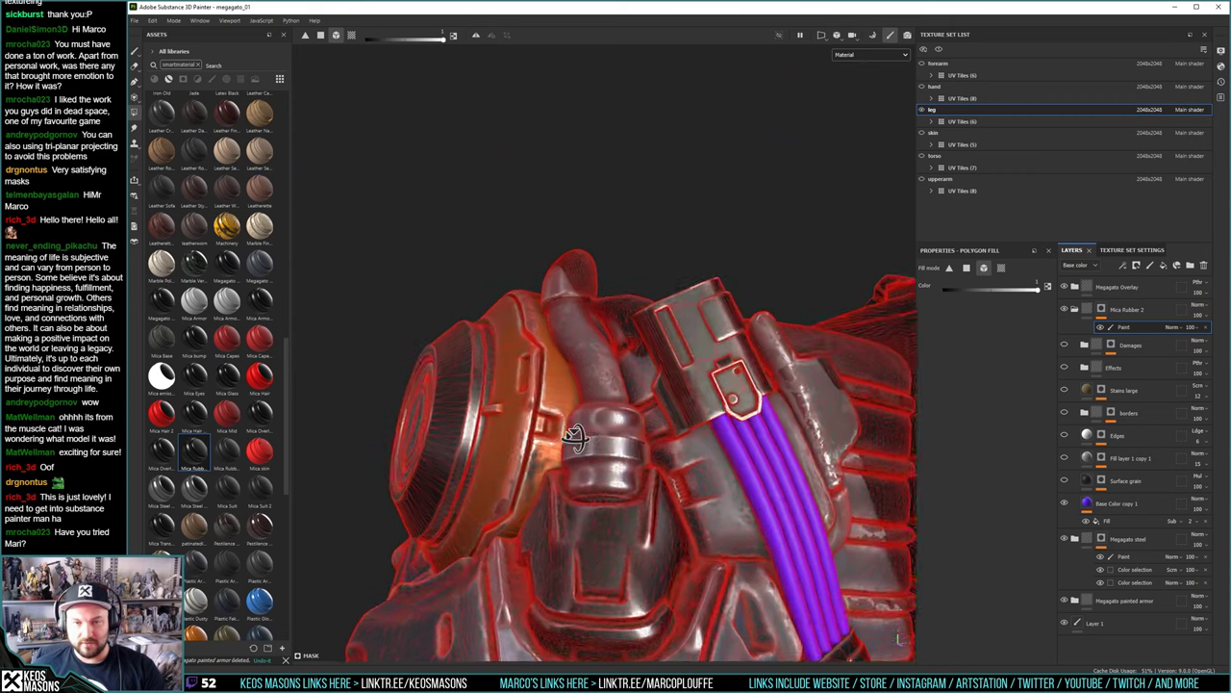
alt+drag(574, 434, 589, 291)
alt+right_drag(590, 291, 589, 265)
alt+drag(589, 265, 688, 415)
alt+middle_drag(688, 415, 674, 393)
alt+drag(675, 393, 638, 368)
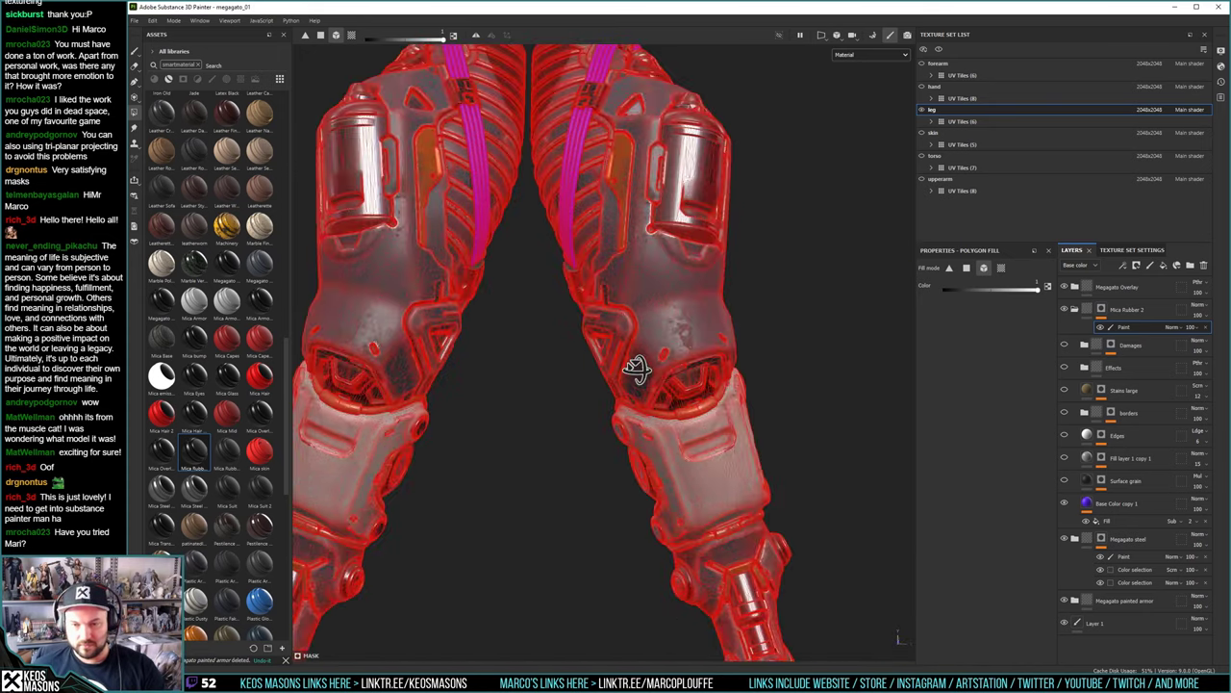
alt+middle_drag(638, 368, 657, 322)
alt+right_drag(656, 323, 687, 365)
alt+drag(687, 366, 865, 352)
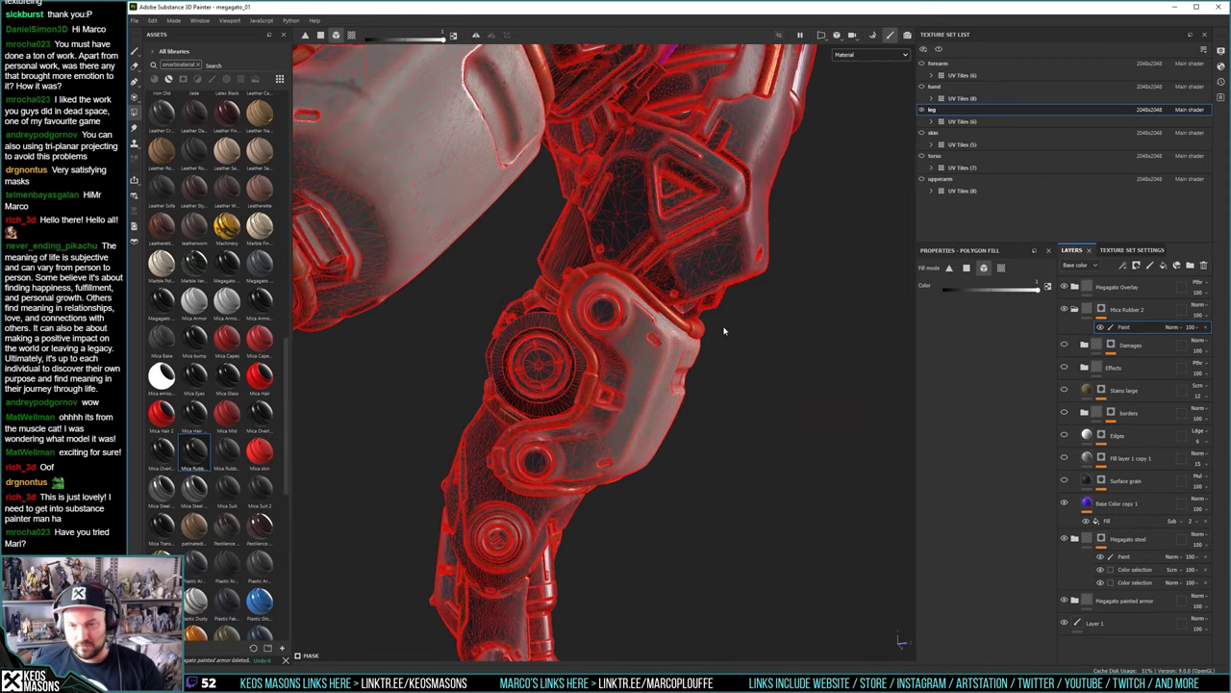
drag(723, 327, 703, 332)
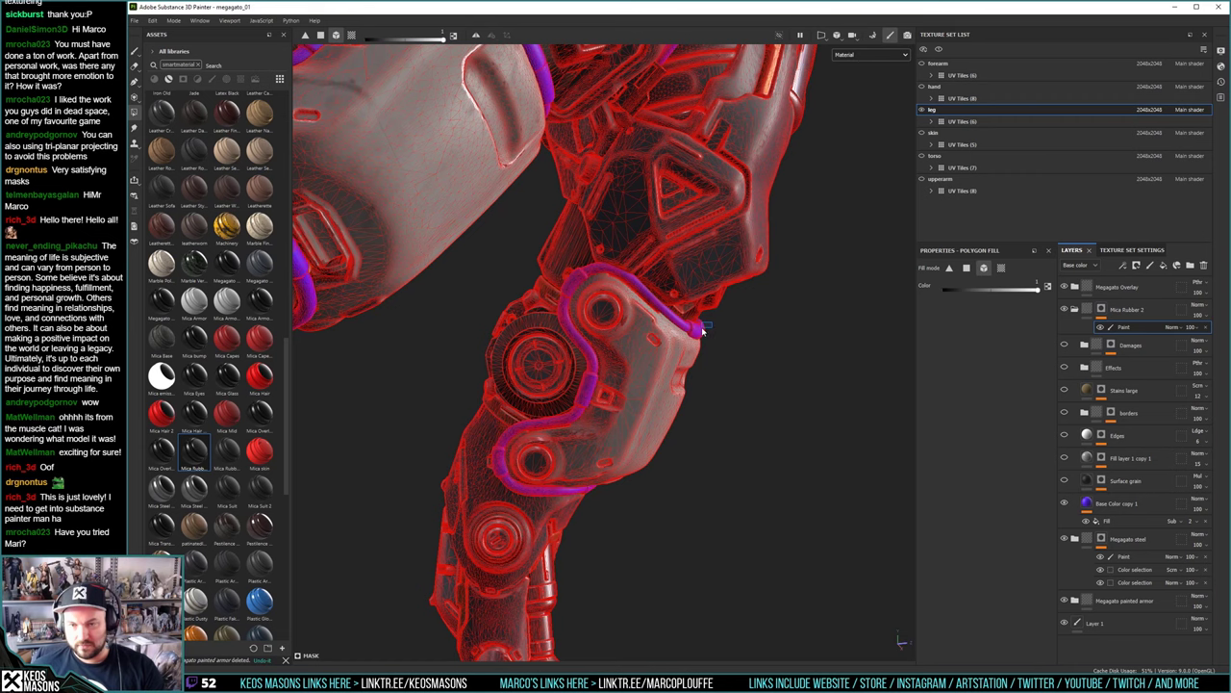
alt+middle_drag(635, 585, 676, 253)
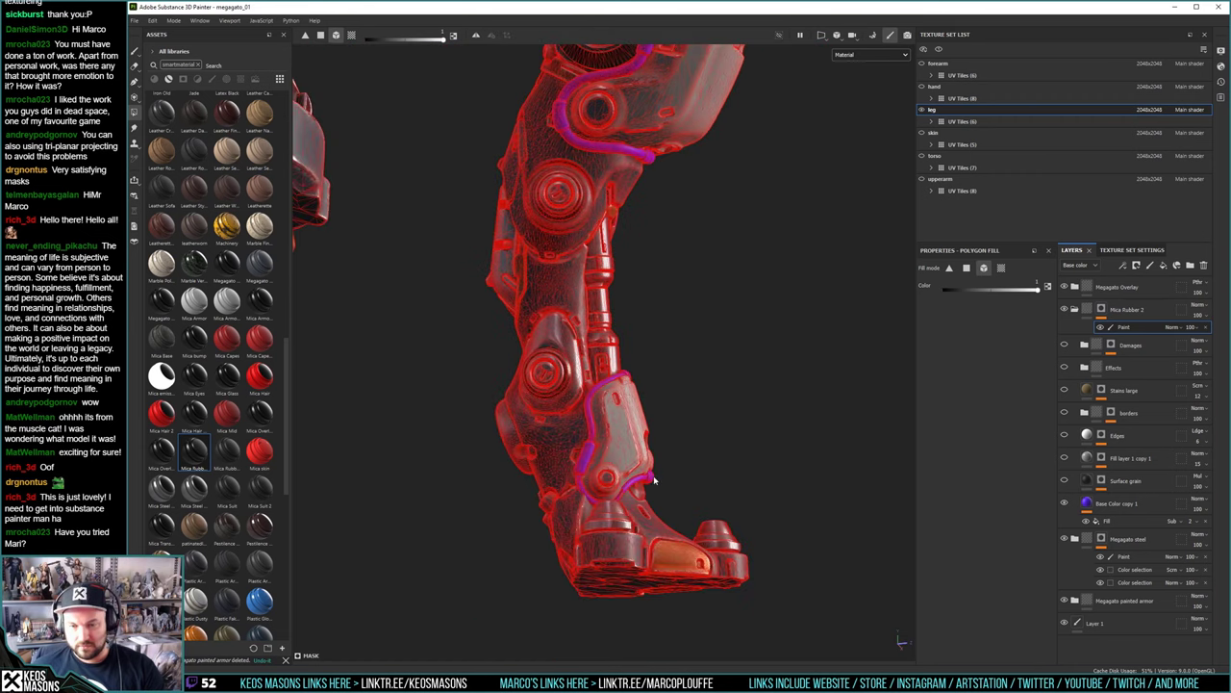
alt+drag(653, 478, 514, 383)
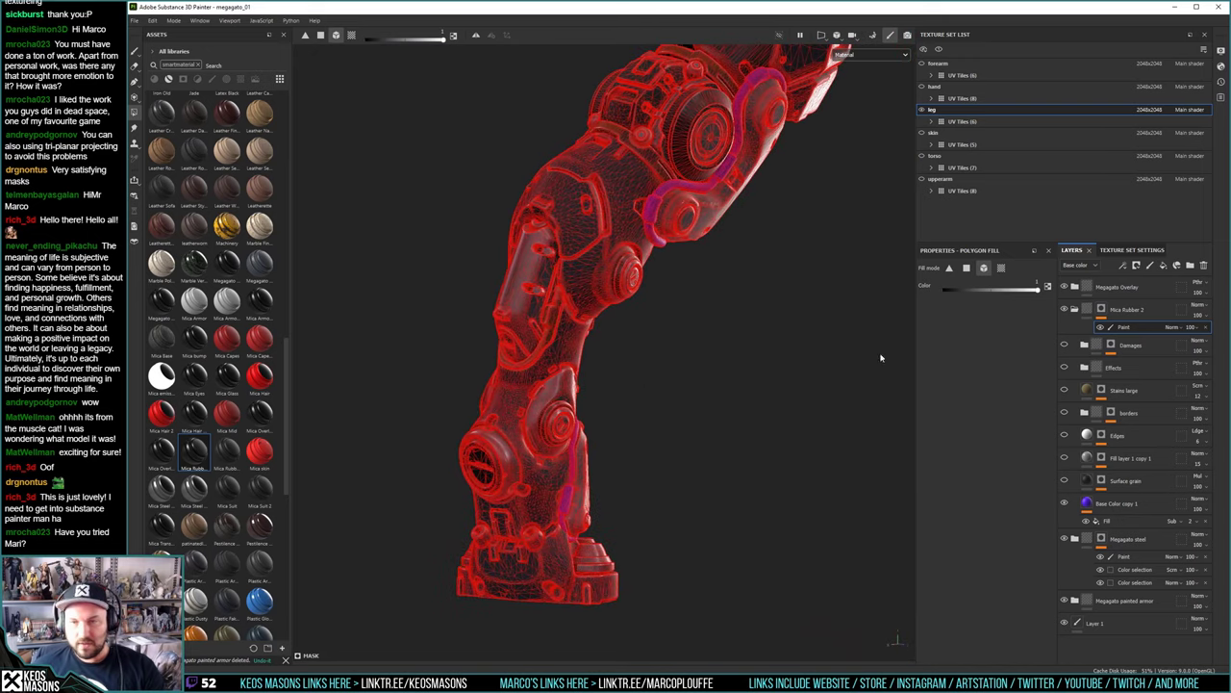
Set the mask wireframe opacity to 0 in the display settings
click(1221, 50)
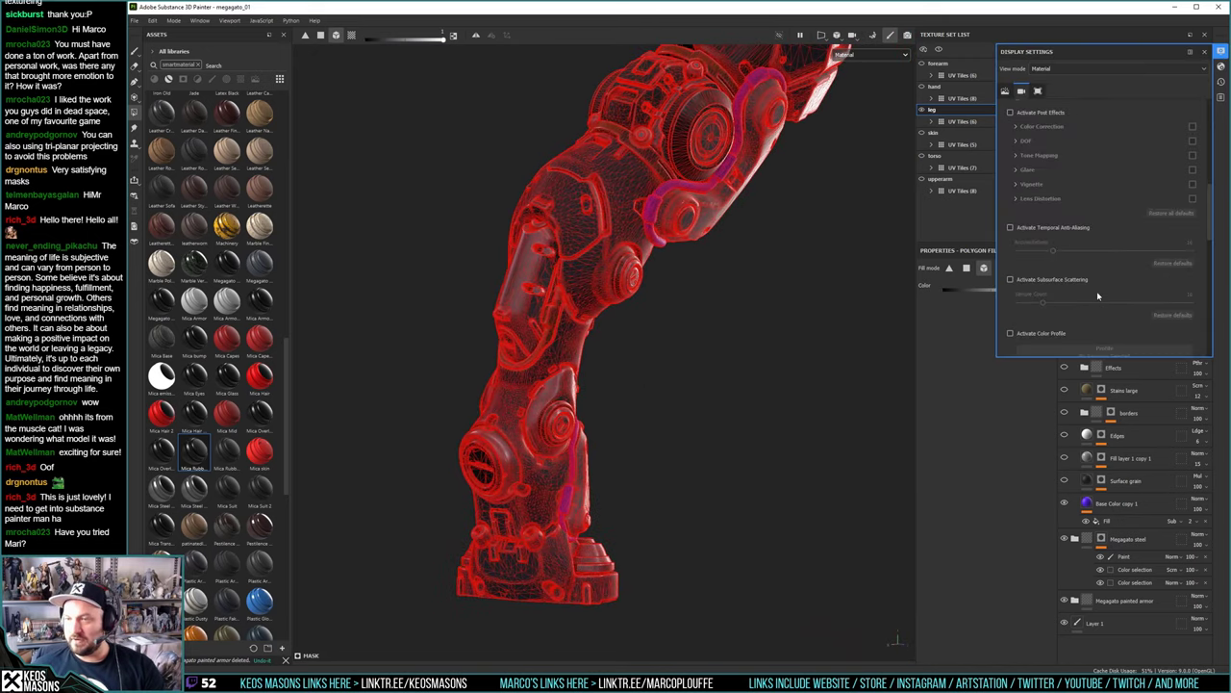
scroll(1097, 295, down, 10)
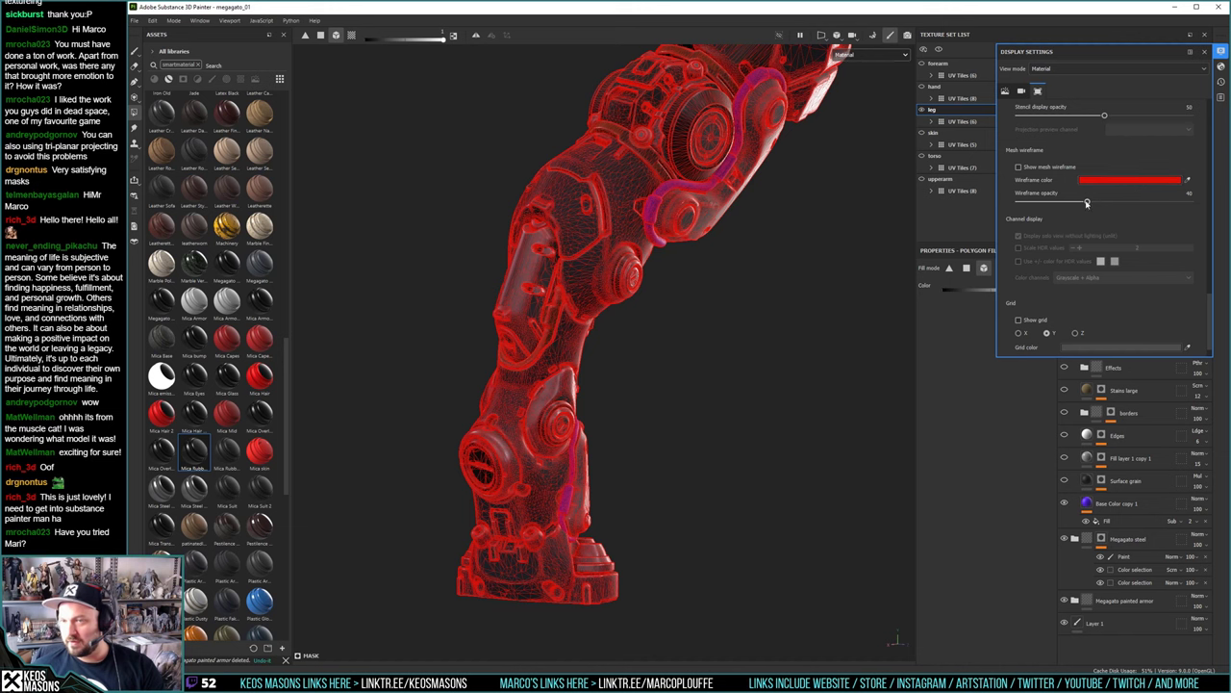
drag(1087, 203, 1022, 206)
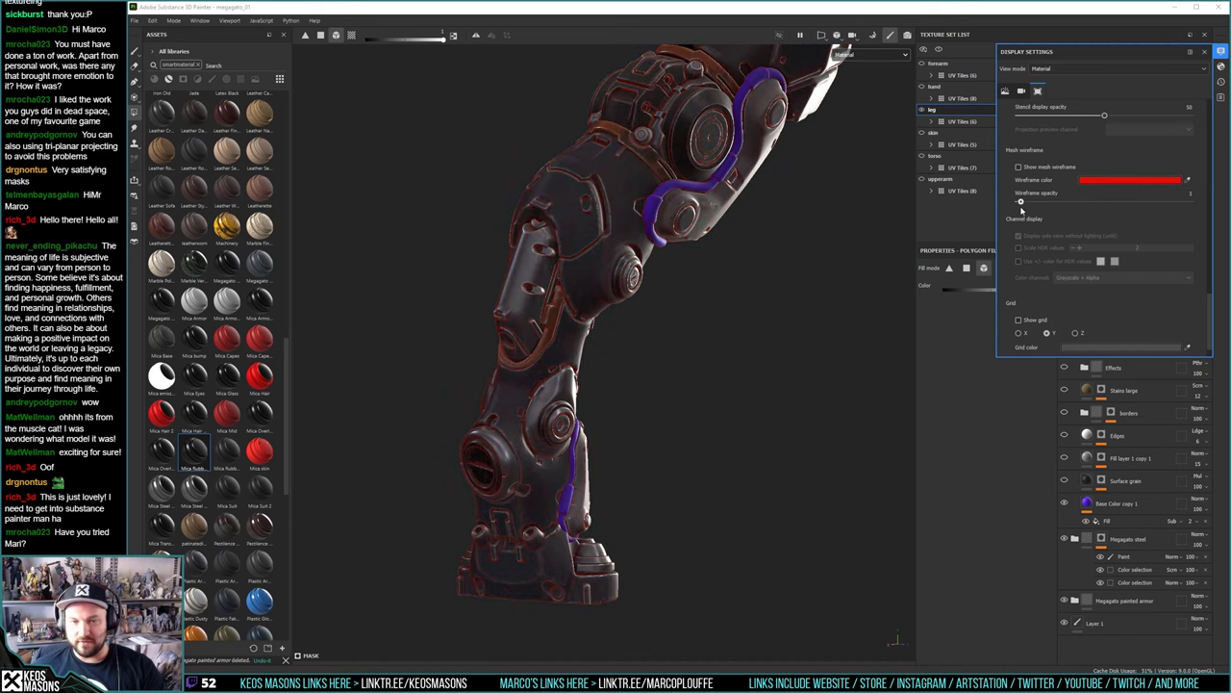
alt+right_drag(761, 336, 780, 344)
alt+drag(781, 344, 642, 482)
drag(1020, 202, 1016, 203)
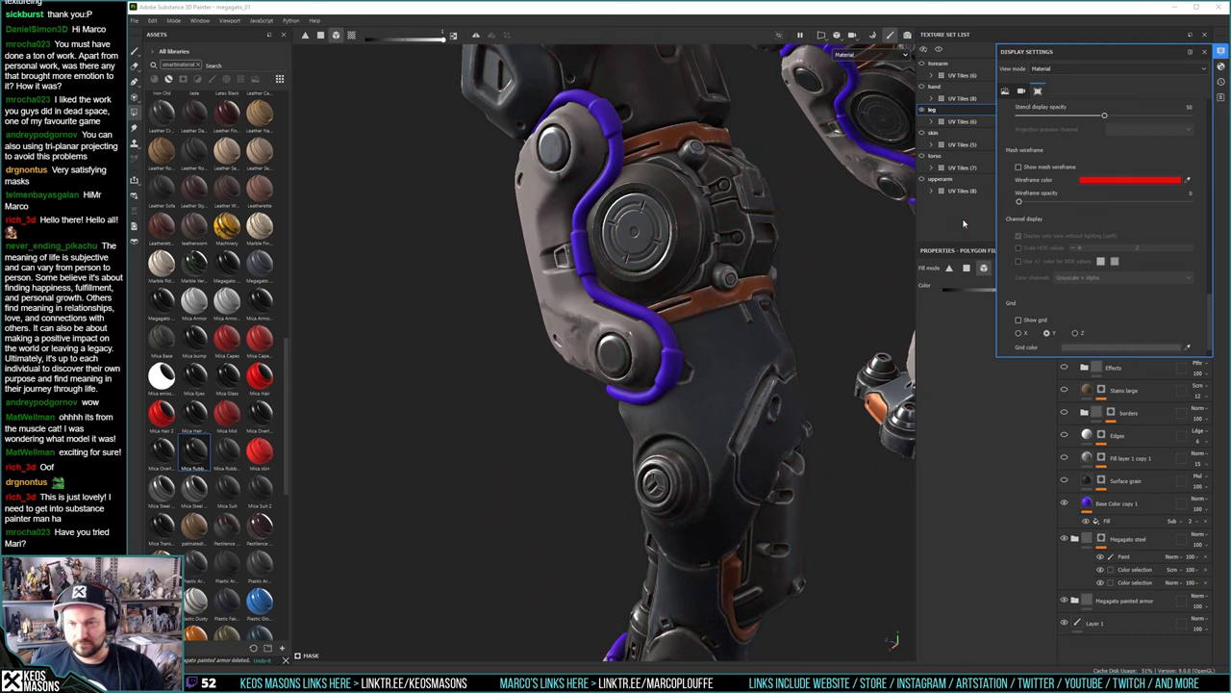
Fill the ribbed inner-thigh pieces and the trim bordering them into the Mica Rubber 2 mask
alt+middle_drag(712, 211, 699, 362)
alt+drag(699, 362, 764, 404)
click(629, 413)
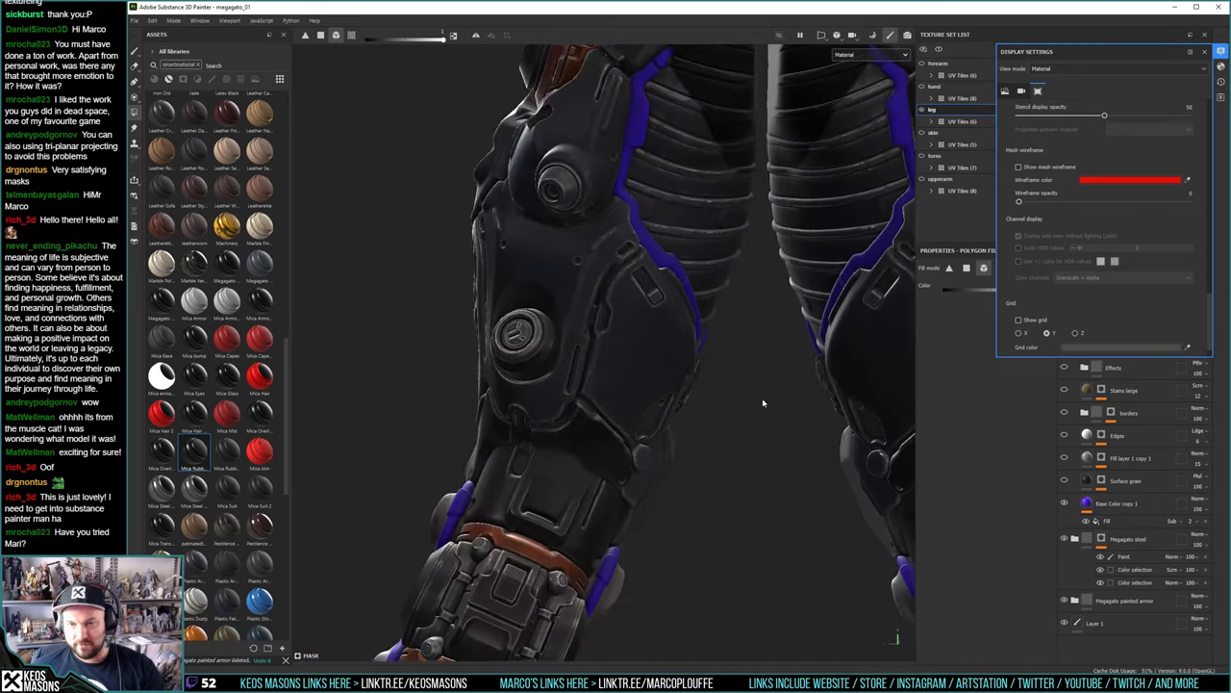
click(736, 262)
Inspect both legs from several angles for pieces missing from the violet rubber mask, closing the display settings along the way
alt+drag(737, 260, 635, 483)
alt+middle_drag(635, 483, 643, 333)
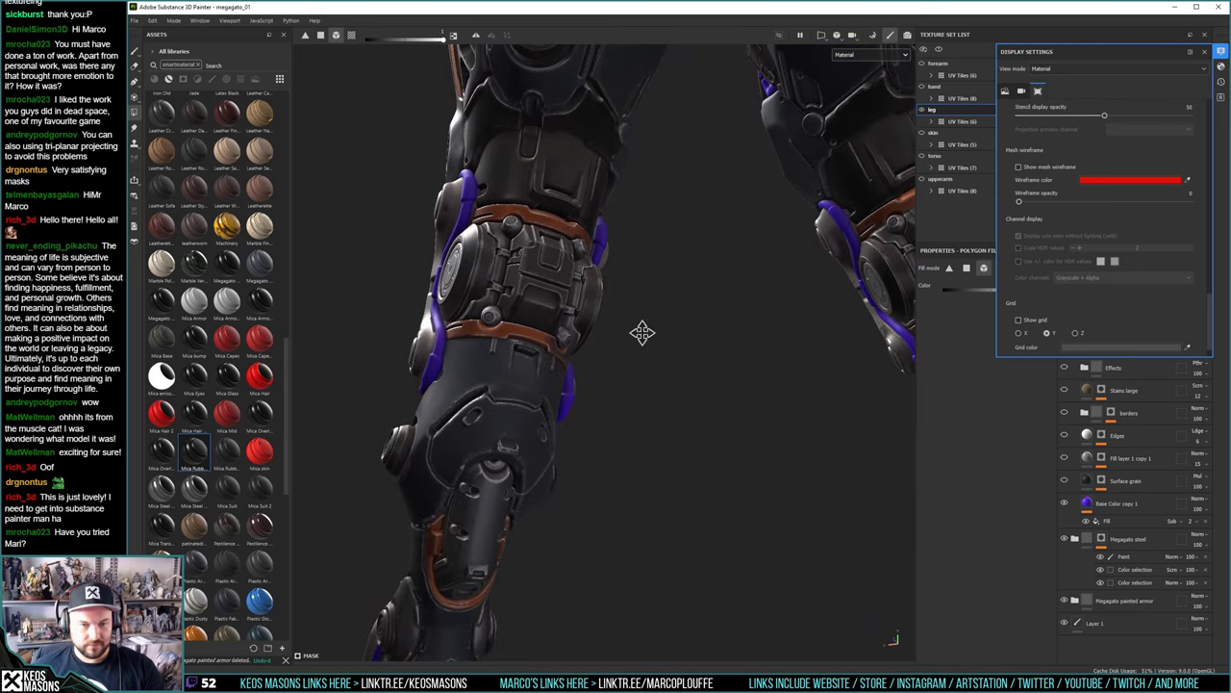
alt+drag(643, 333, 508, 282)
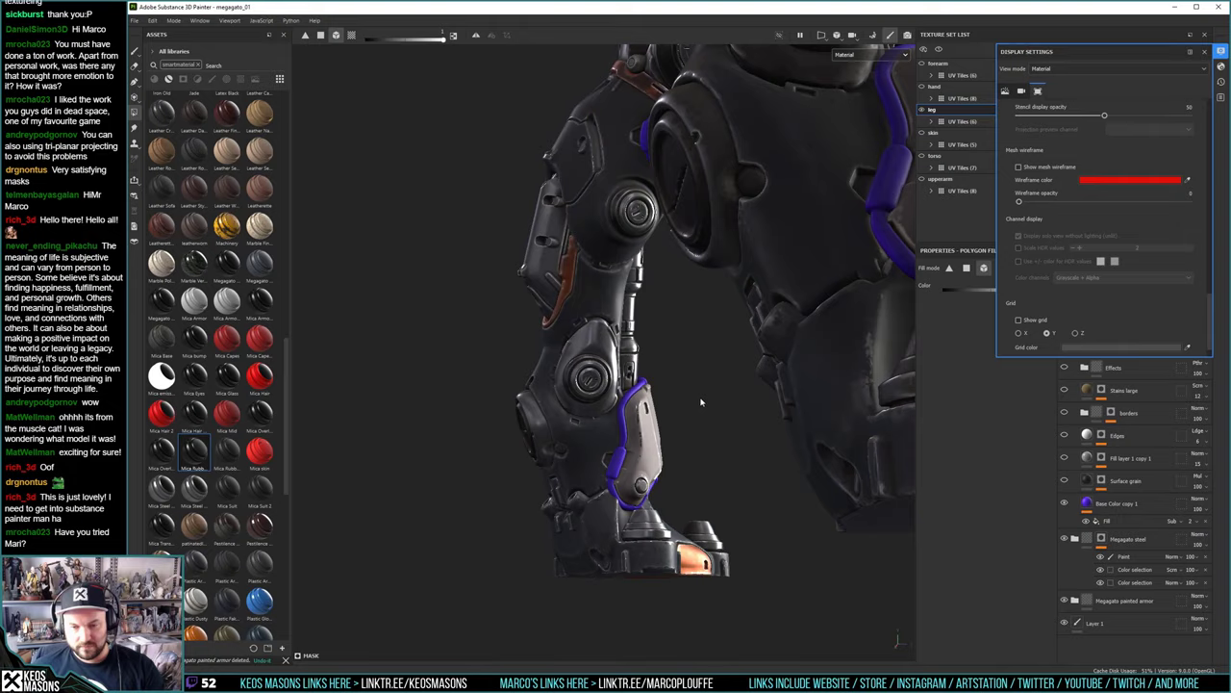
mouse_move(701, 402)
alt+mouse_down()
mouse_move(545, 432)
mouse_move(660, 514)
mouse_move(641, 462)
mouse_move(678, 397)
mouse_move(683, 416)
alt+mouse_up()
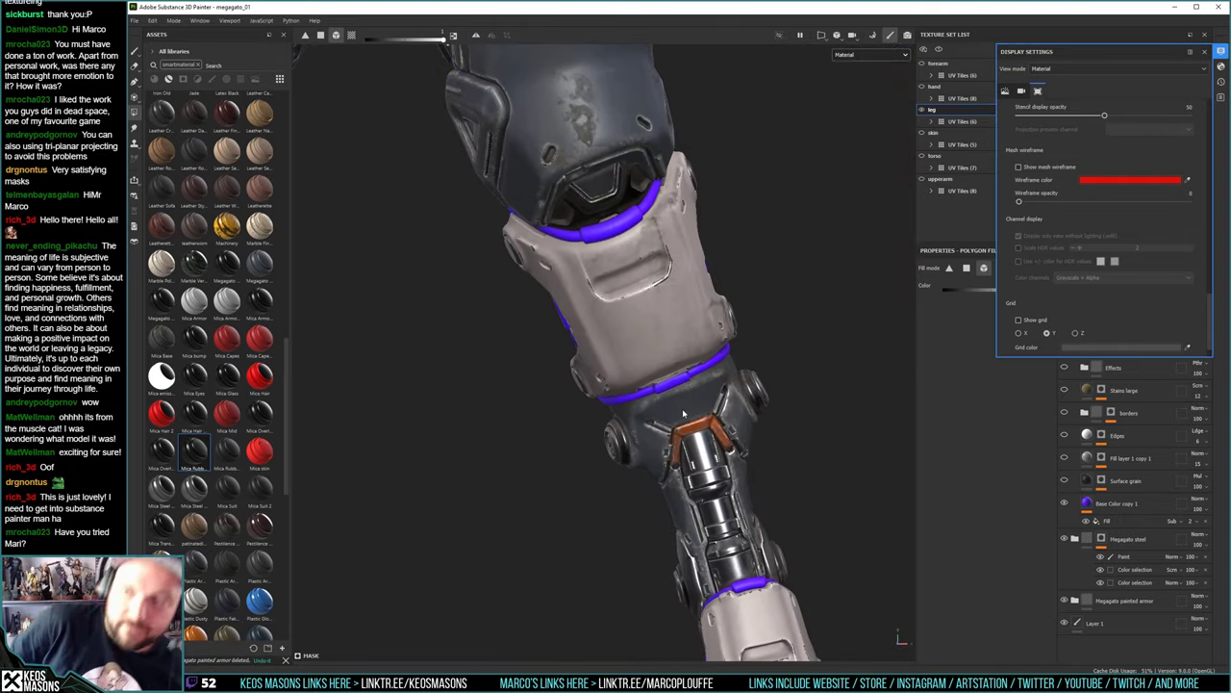
alt+right_drag(699, 94, 660, 126)
alt+middle_drag(660, 126, 709, 333)
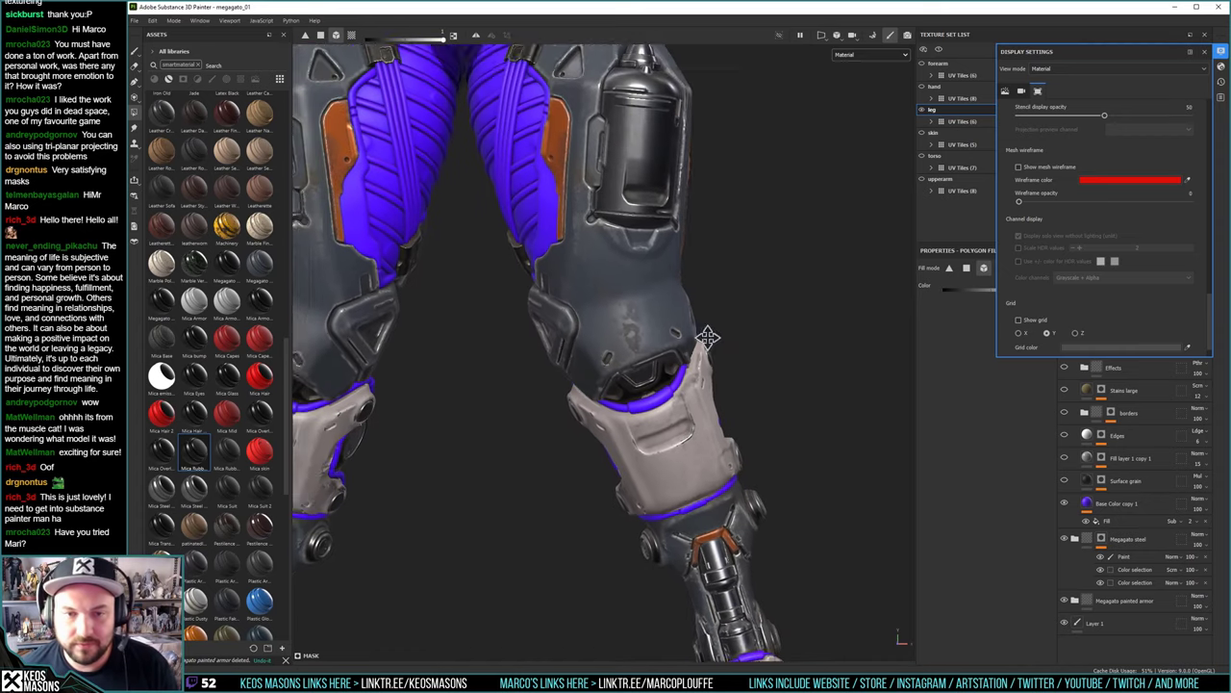
alt+drag(709, 333, 739, 279)
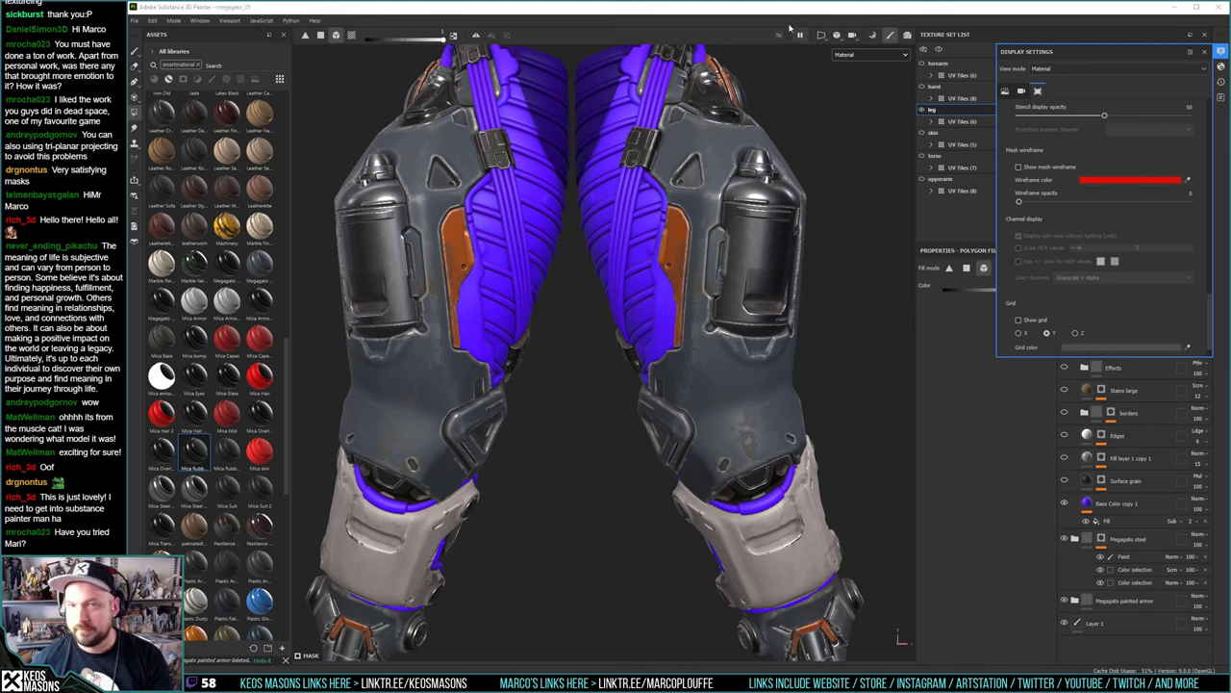
click(1221, 51)
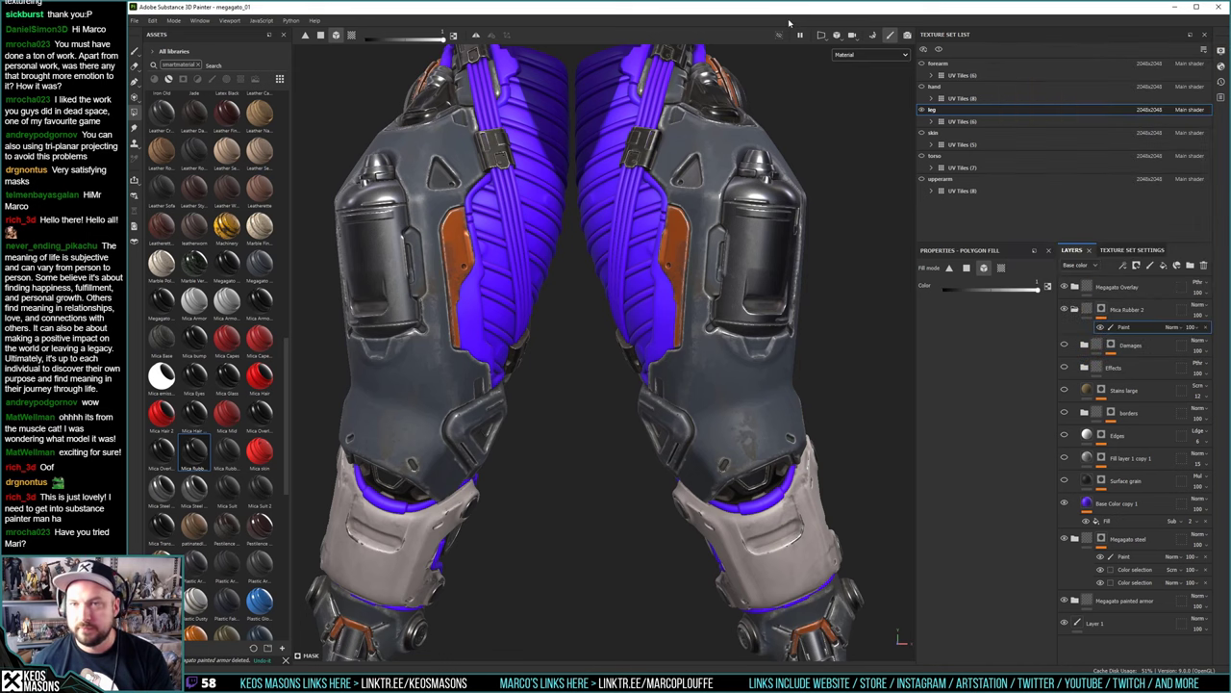
middle_drag(578, 416, 556, 373)
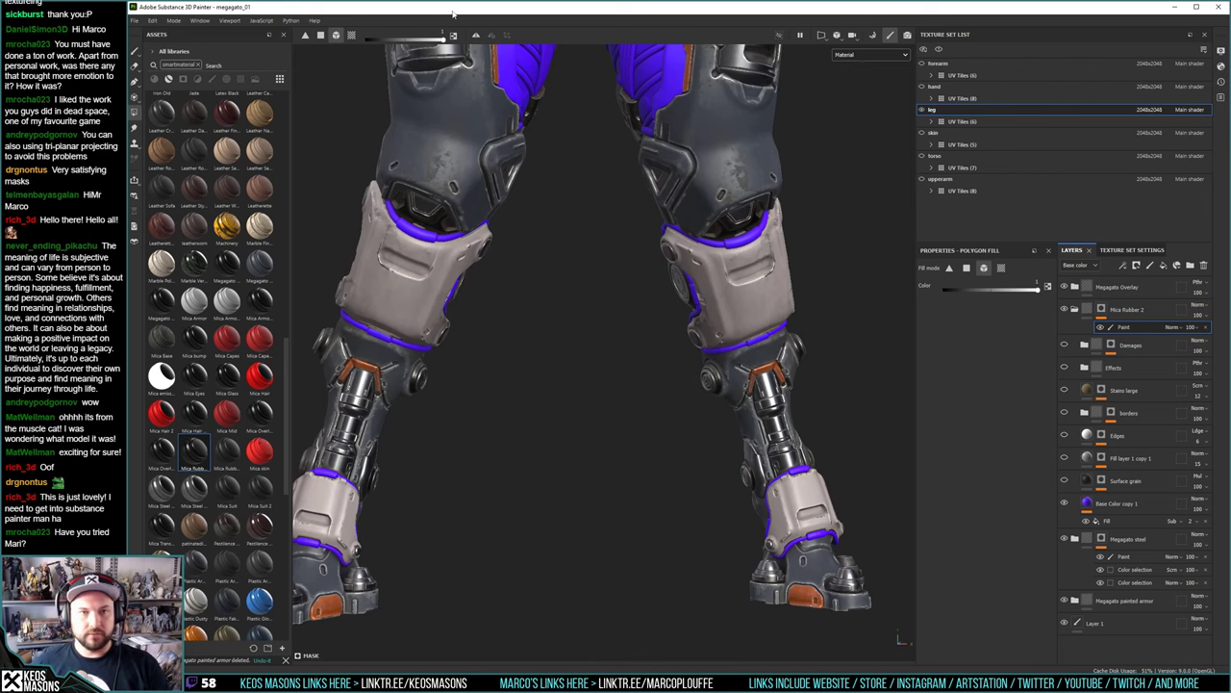
alt+drag(462, 200, 610, 385)
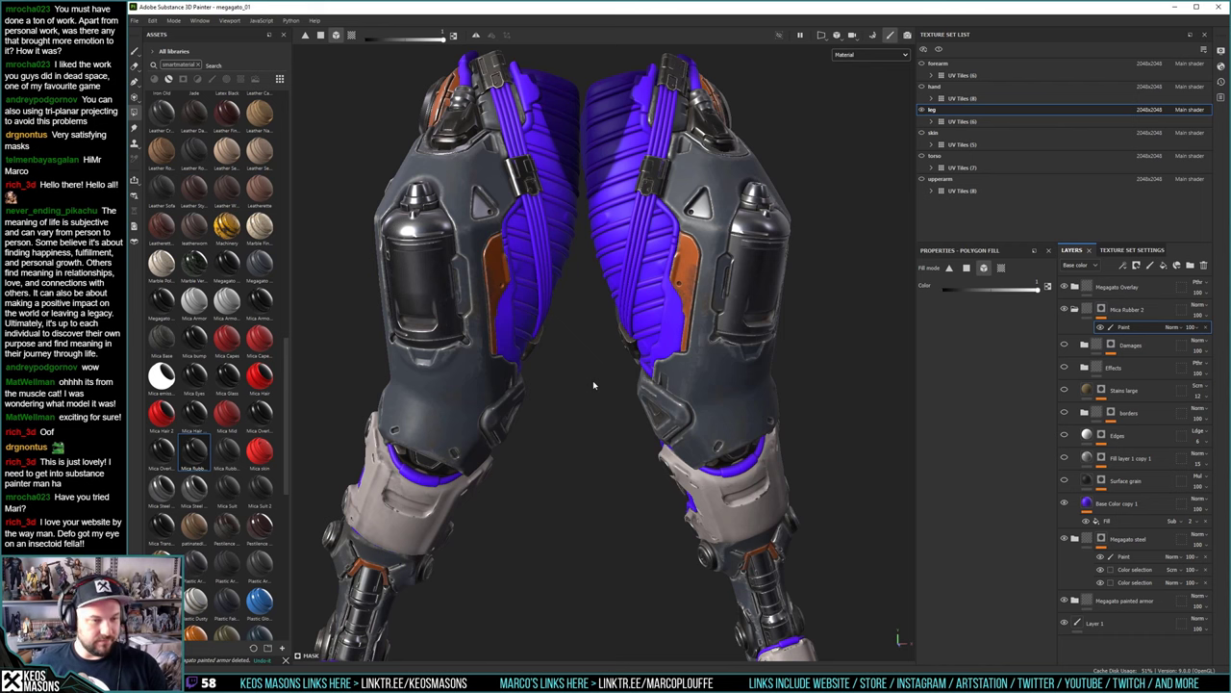
alt+drag(620, 269, 627, 358)
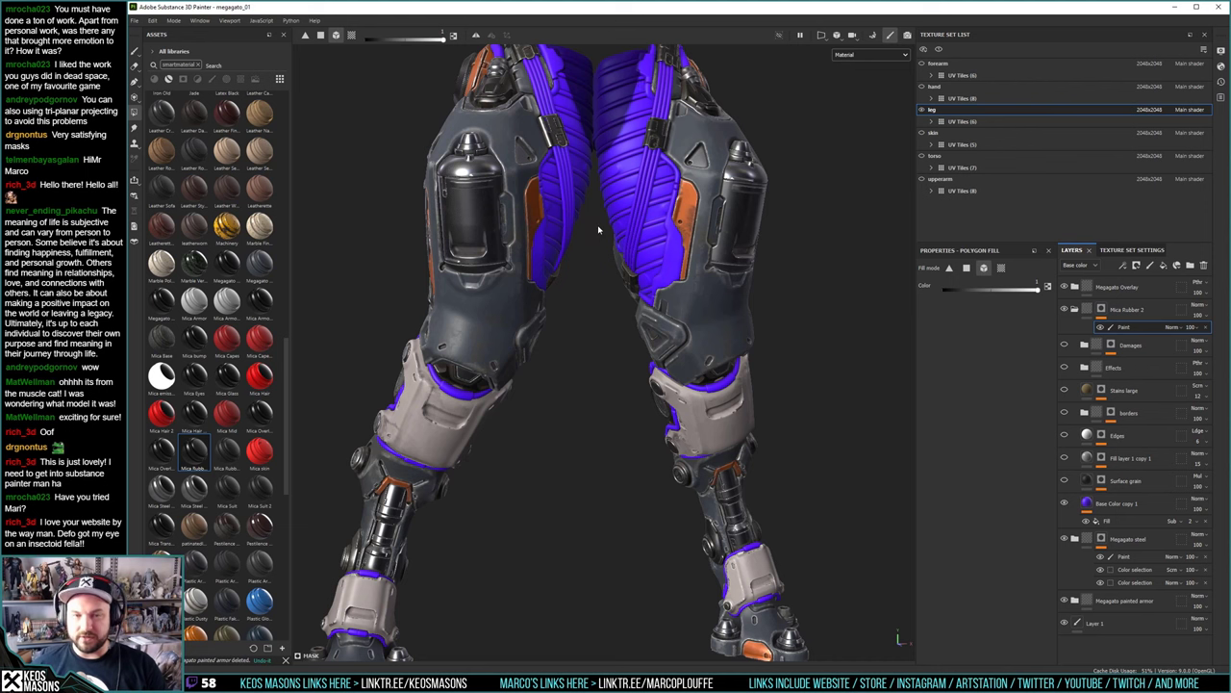
alt+drag(598, 229, 660, 410)
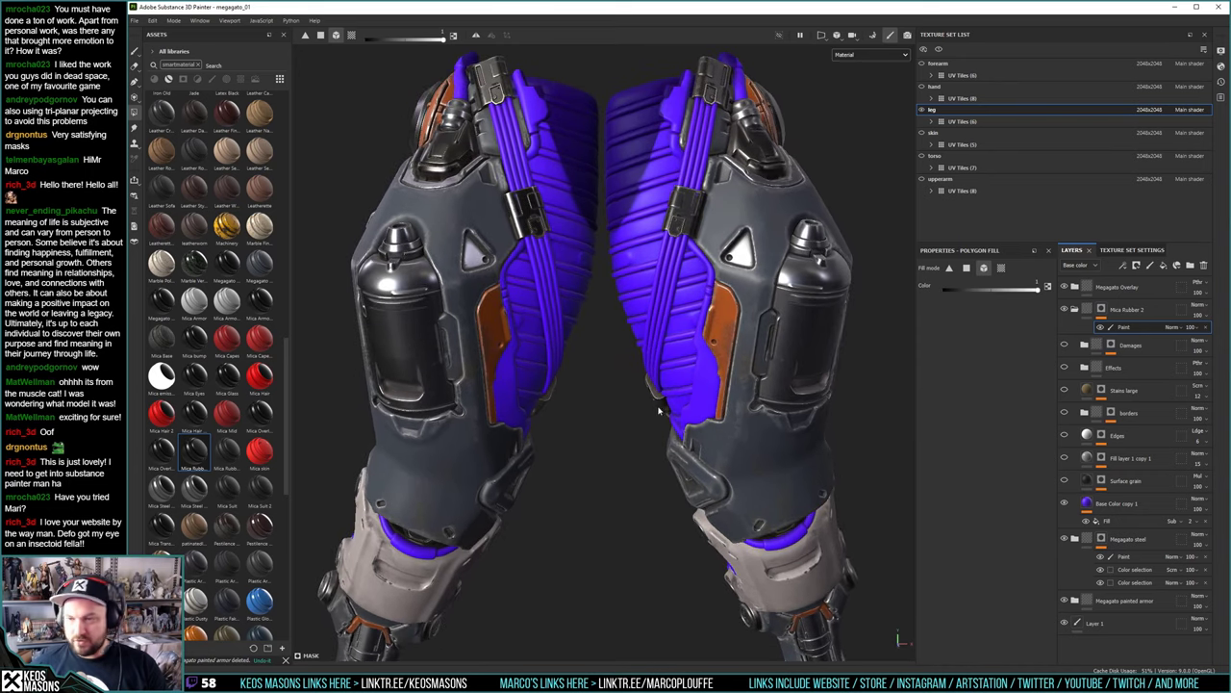
Set the base color of the Base Color copy 1 fill to near-black (151515)
click(1123, 504)
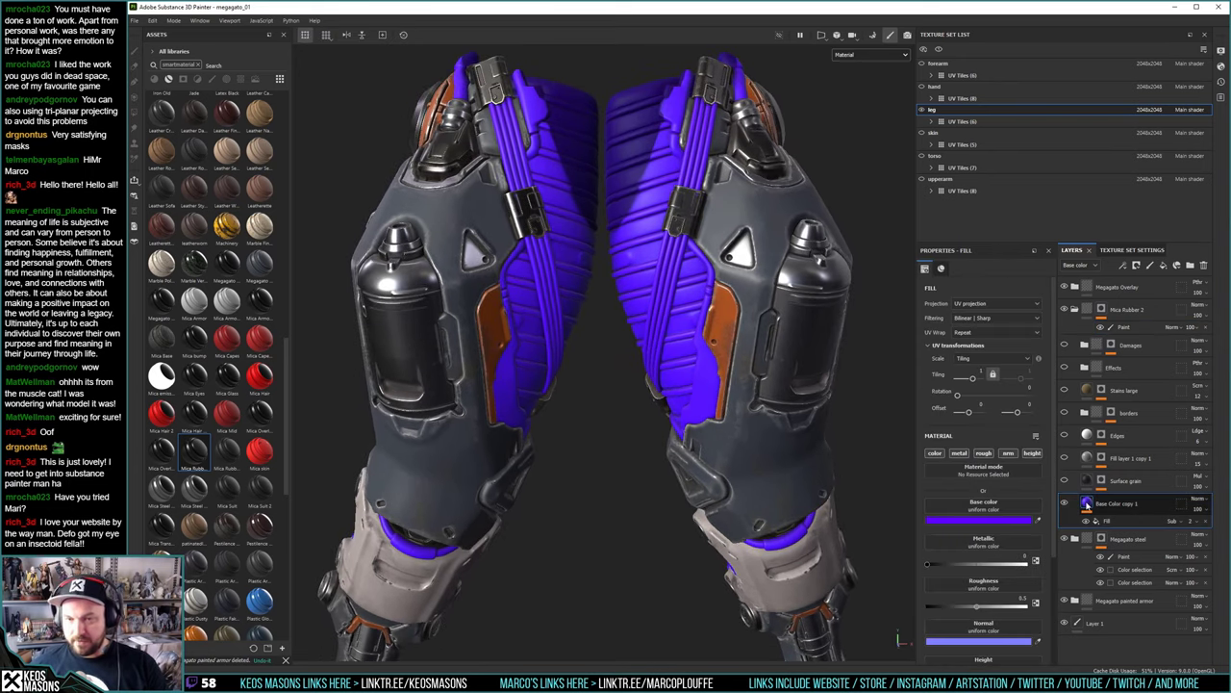
click(984, 520)
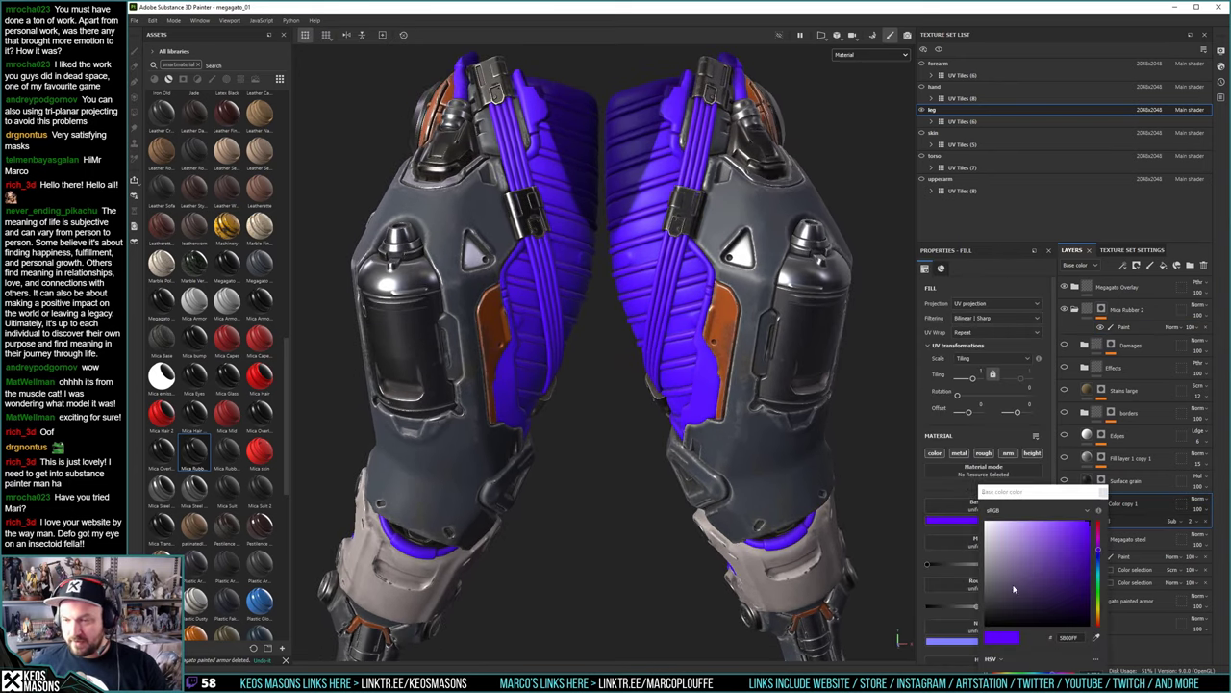
drag(970, 595, 975, 620)
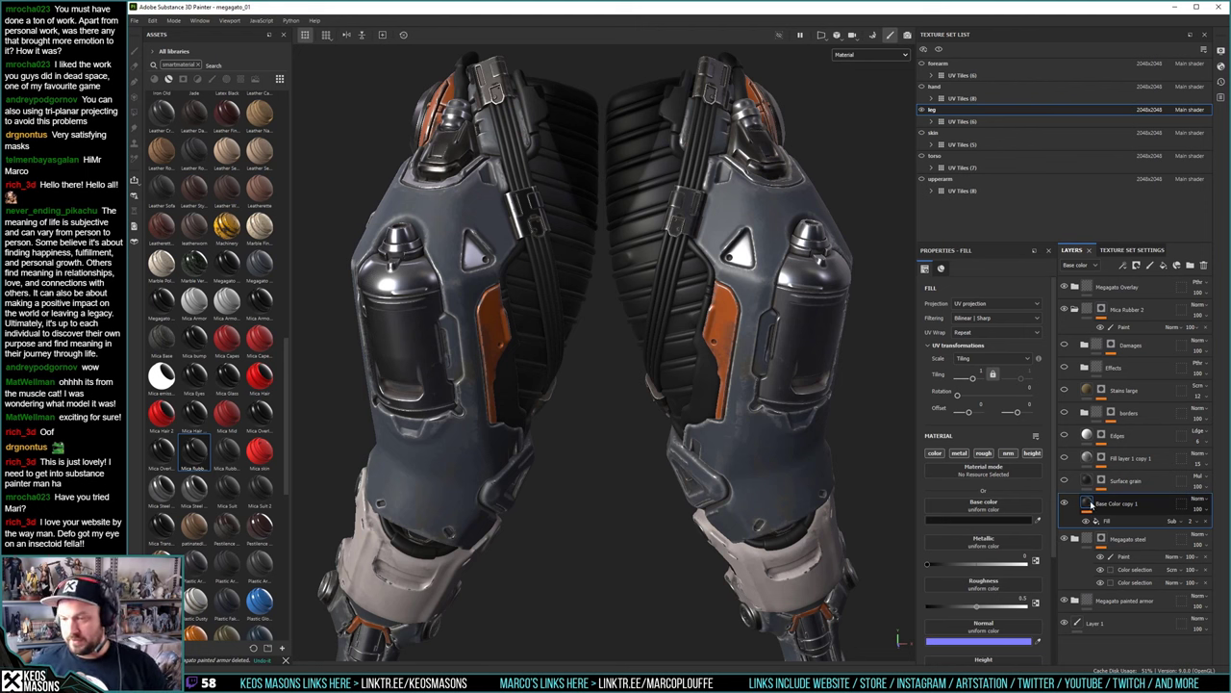
Duplicate Base Color copy 1 and disable the metal, rough, nrm and height channels on the duplicate, keeping only color
right_click(1090, 504)
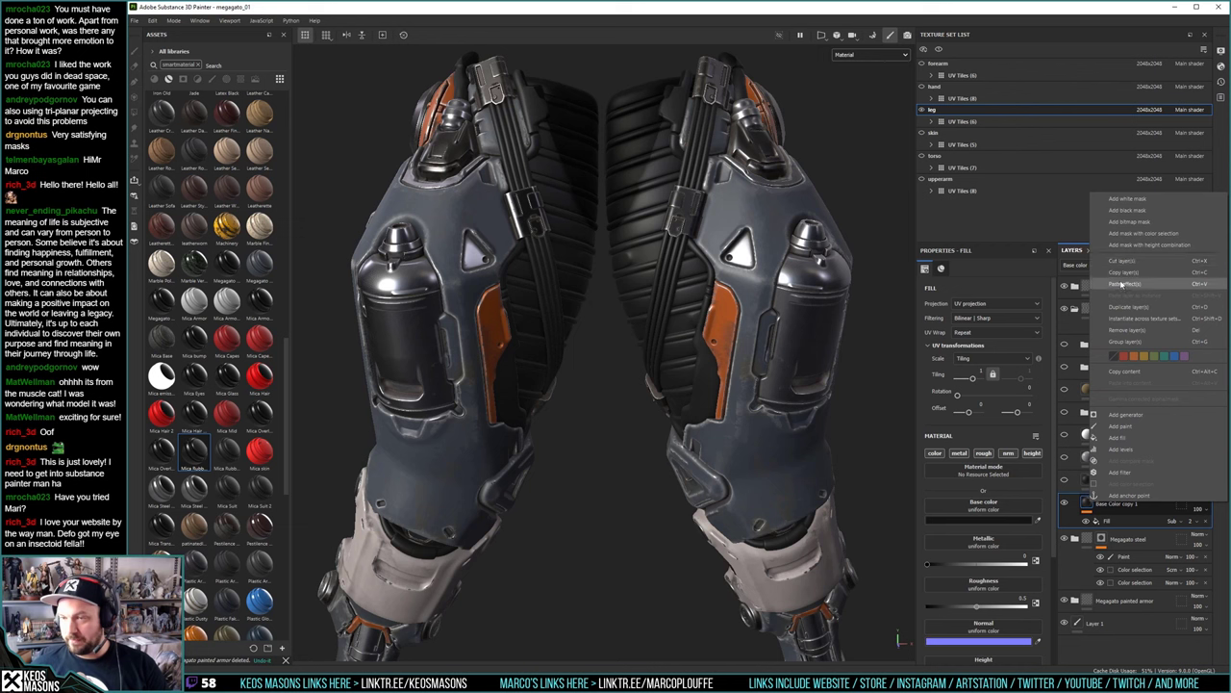
click(1128, 306)
click(959, 453)
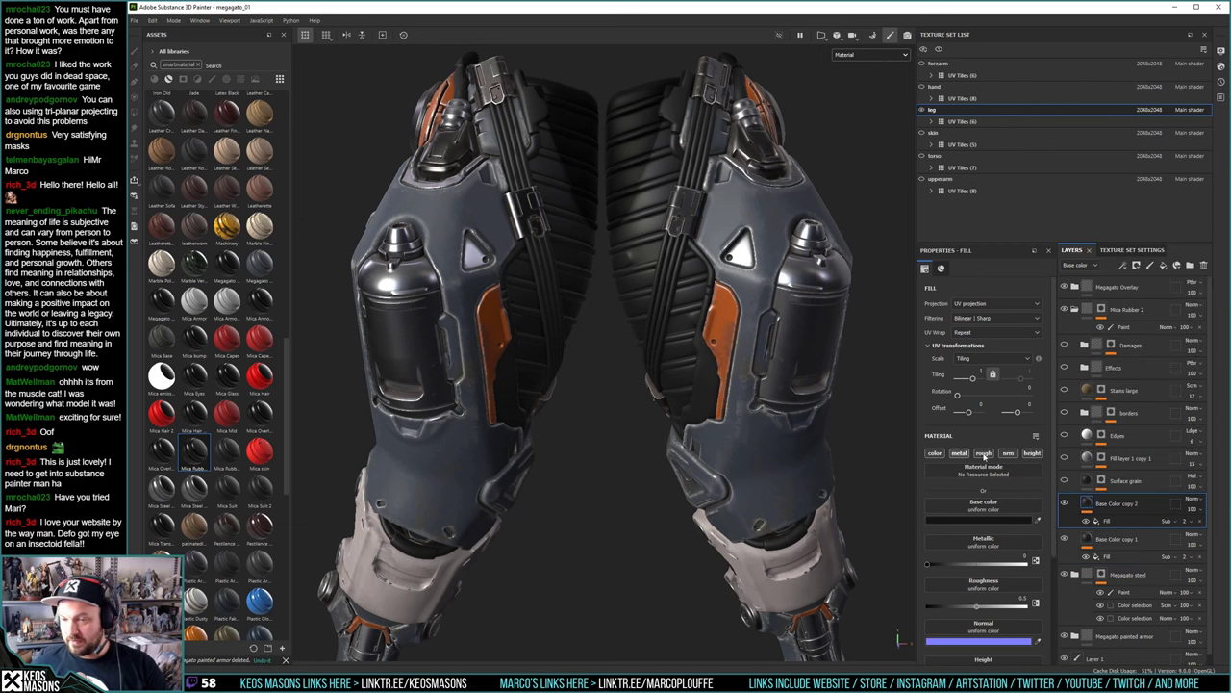
click(984, 453)
click(1008, 453)
click(1031, 453)
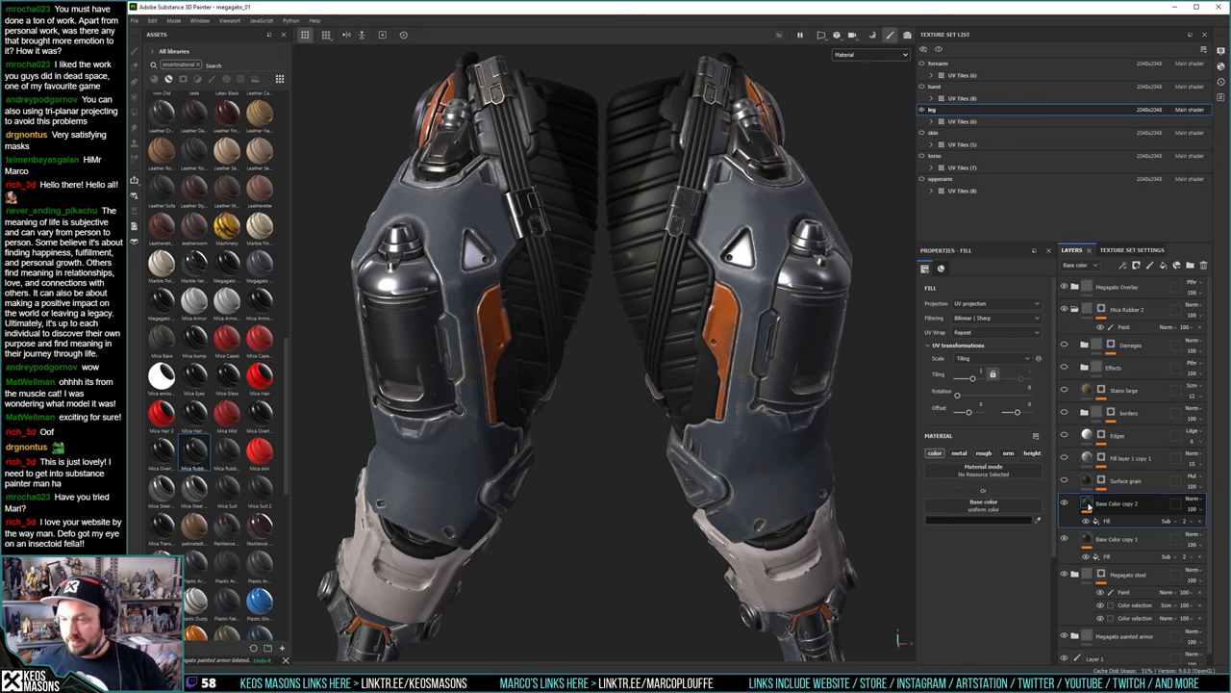
Add a black mask with a color selection effect to Base Color copy 2, picking the orange of the thigh straps from the ID map
right_click(1089, 507)
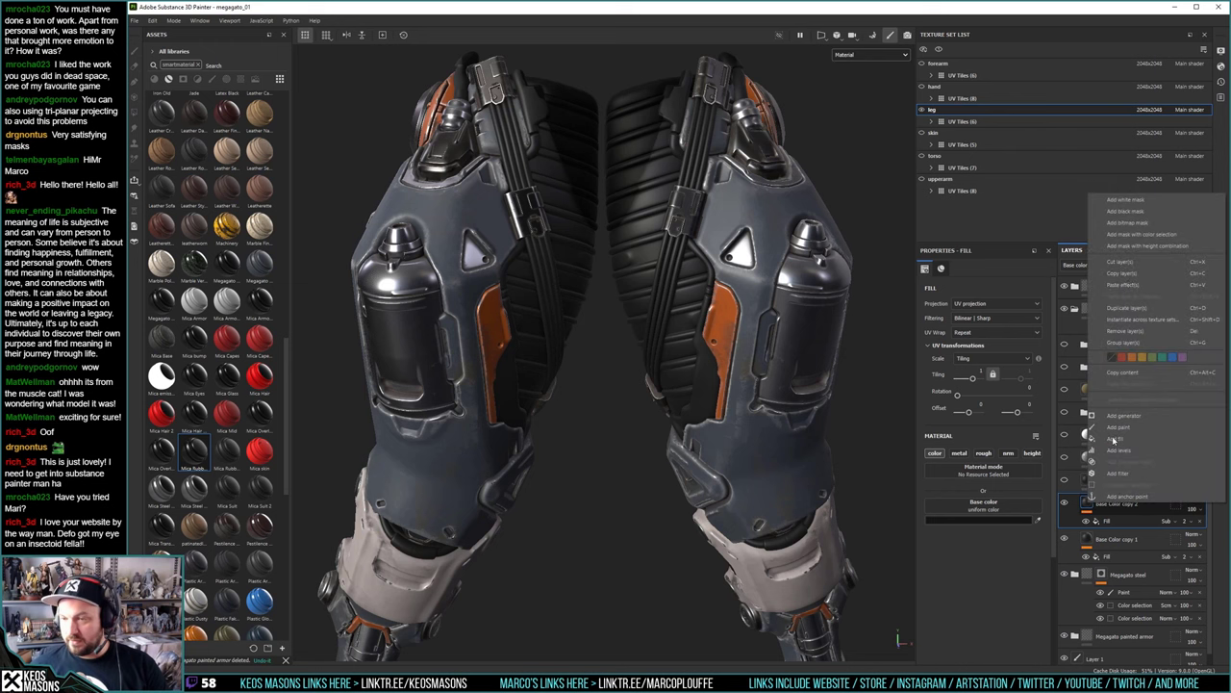
click(1131, 210)
right_click(1095, 511)
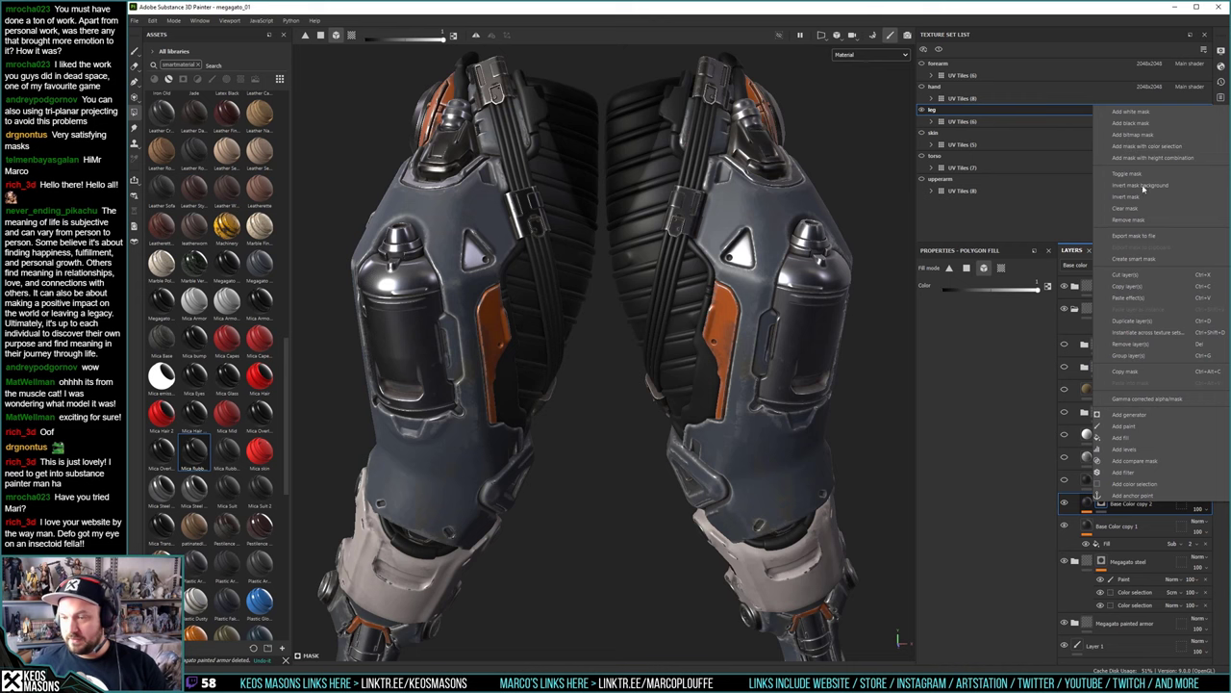
click(1133, 483)
click(1034, 382)
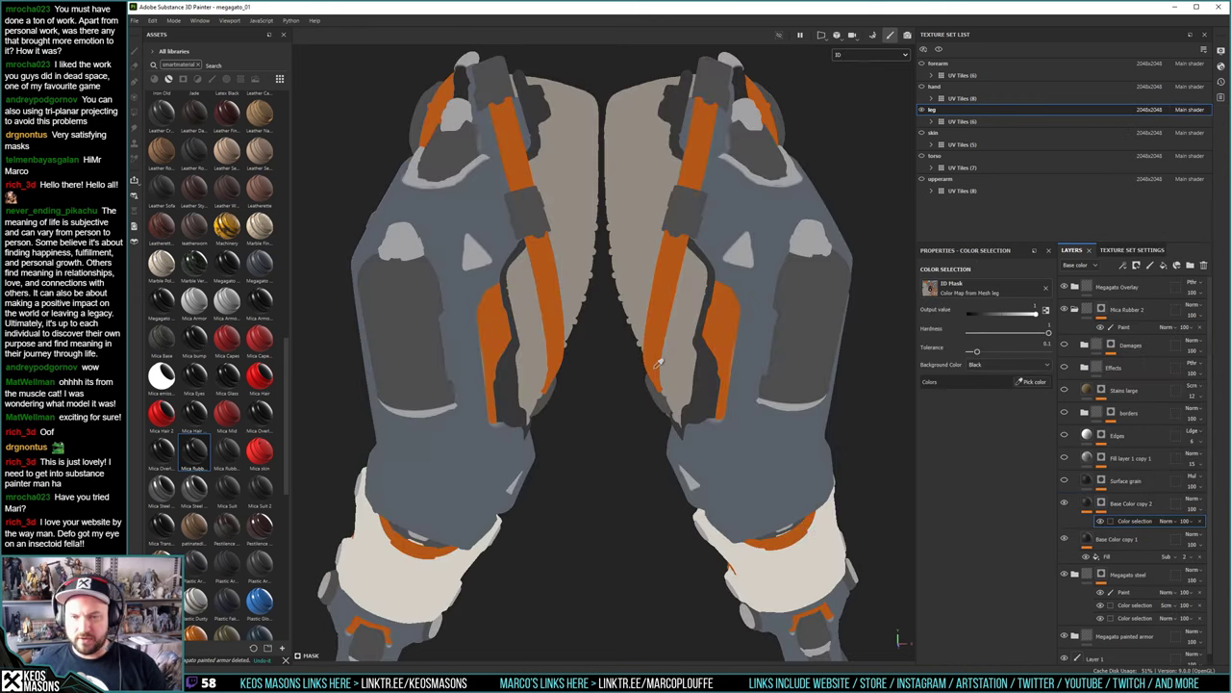
click(660, 332)
Sample the orange thigh armor panel as the base color of Base Color copy 2 (A45121)
click(1087, 502)
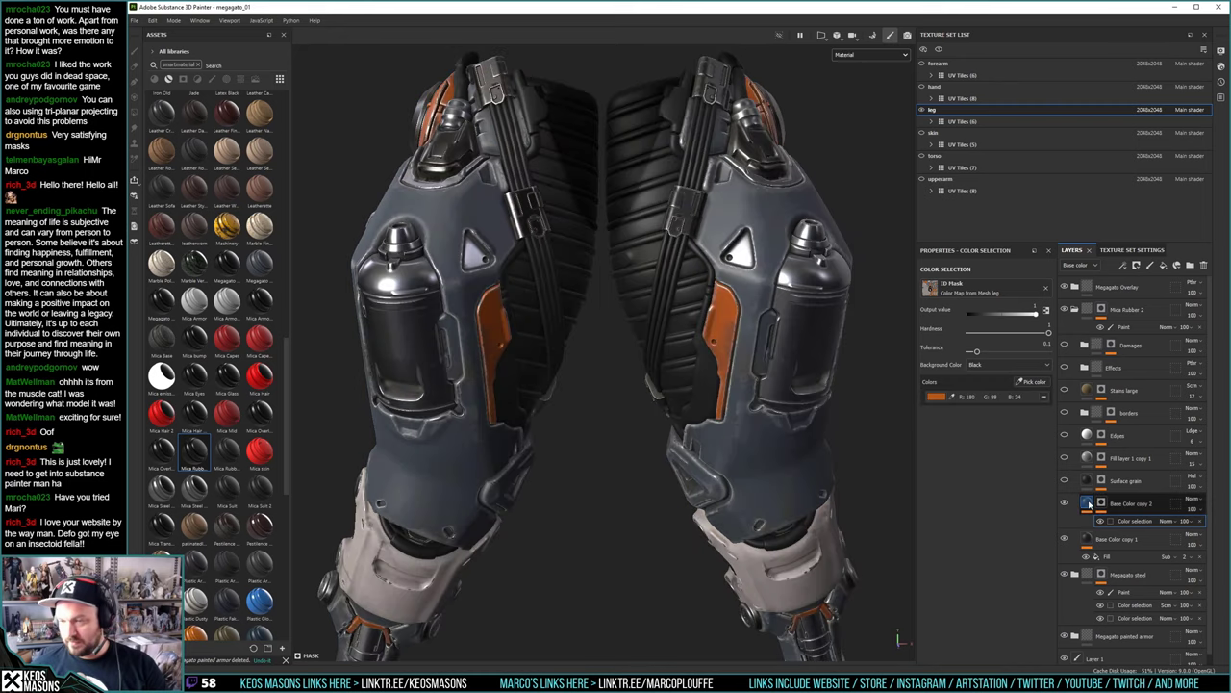
click(1003, 520)
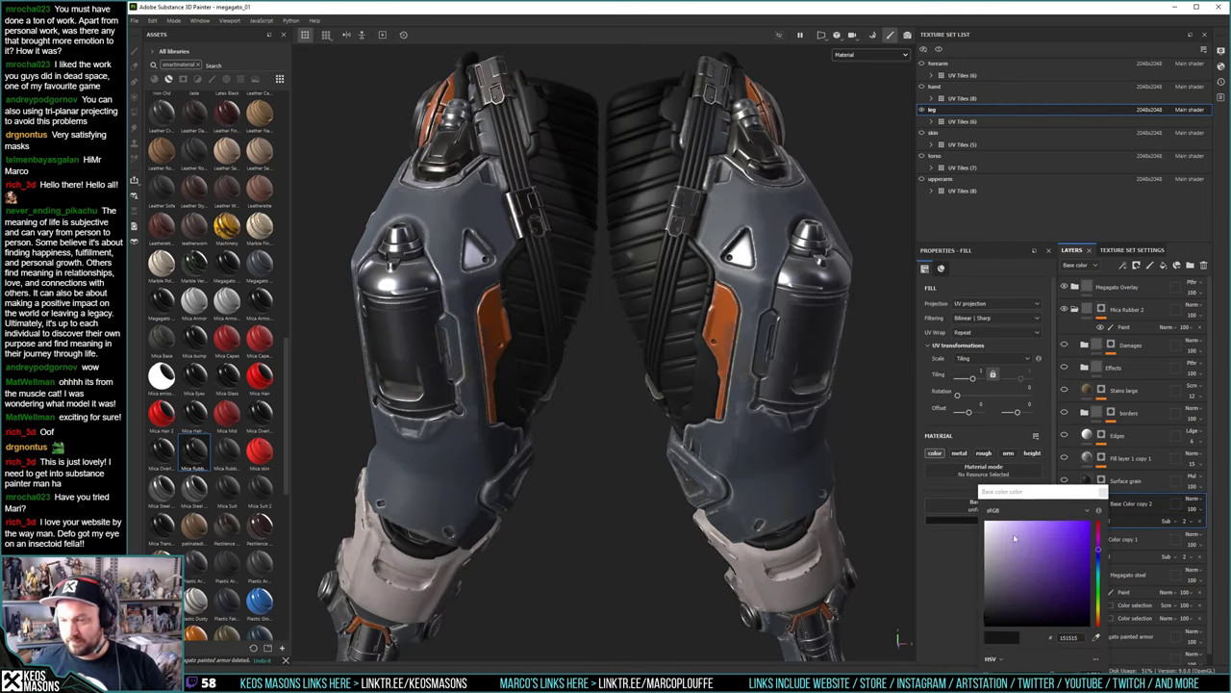
click(1096, 637)
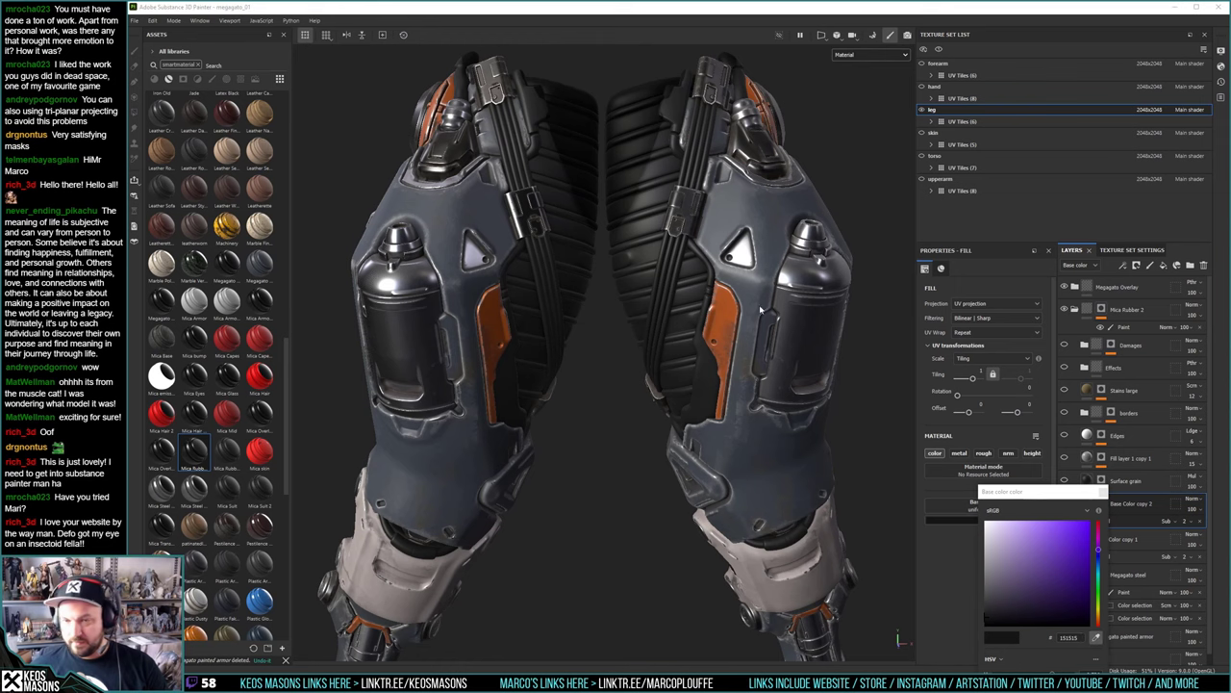
click(728, 306)
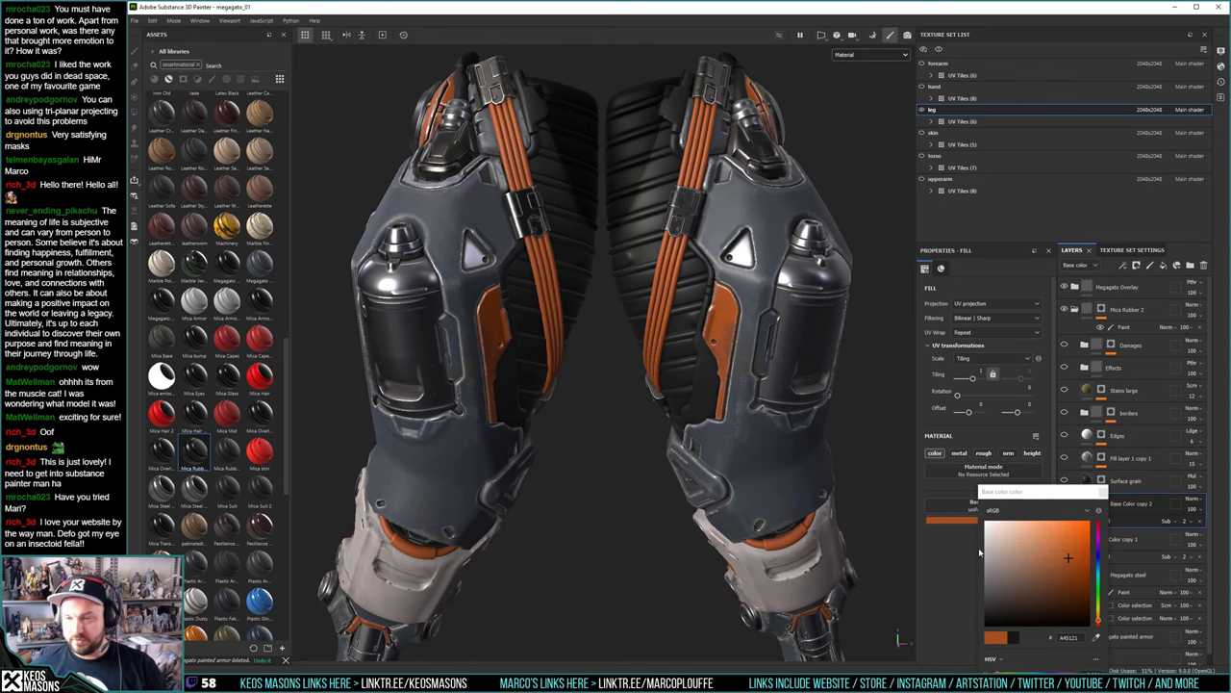
click(1103, 492)
Duplicate Base Color copy 2 and remove the color selection effect from the duplicate's mask
alt+right_drag(635, 274, 616, 405)
alt+middle_drag(615, 404, 616, 231)
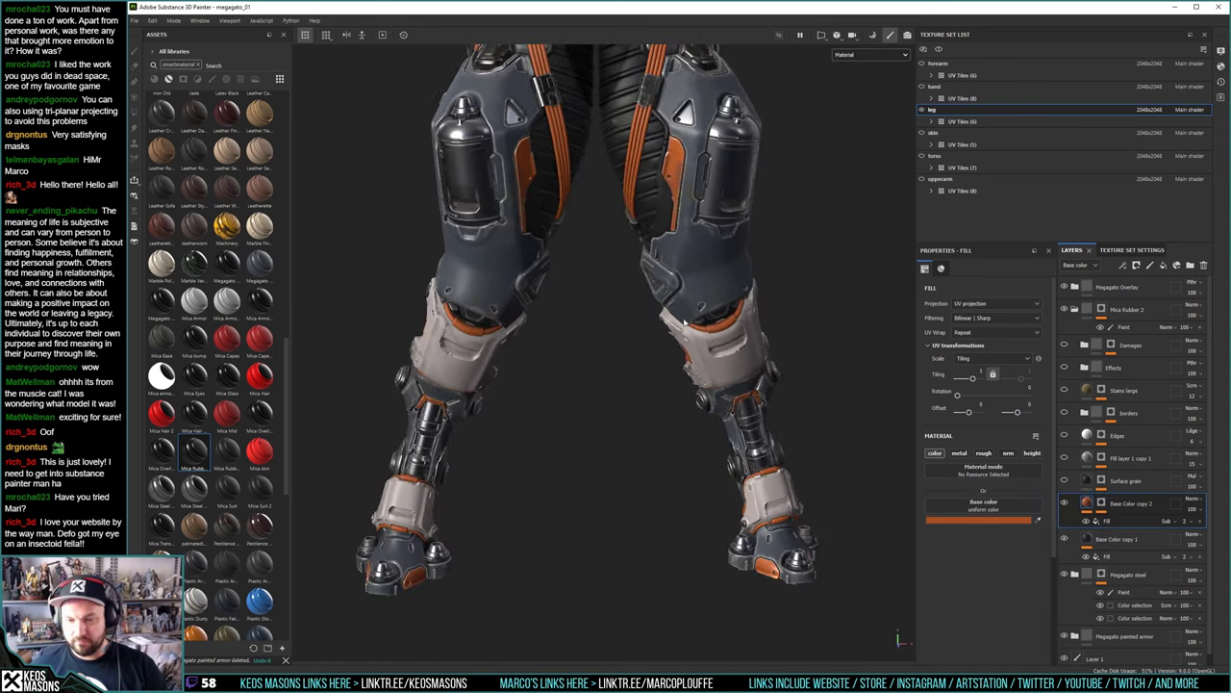
alt+drag(616, 318, 693, 440)
alt+right_drag(693, 439, 657, 410)
alt+middle_drag(657, 409, 638, 371)
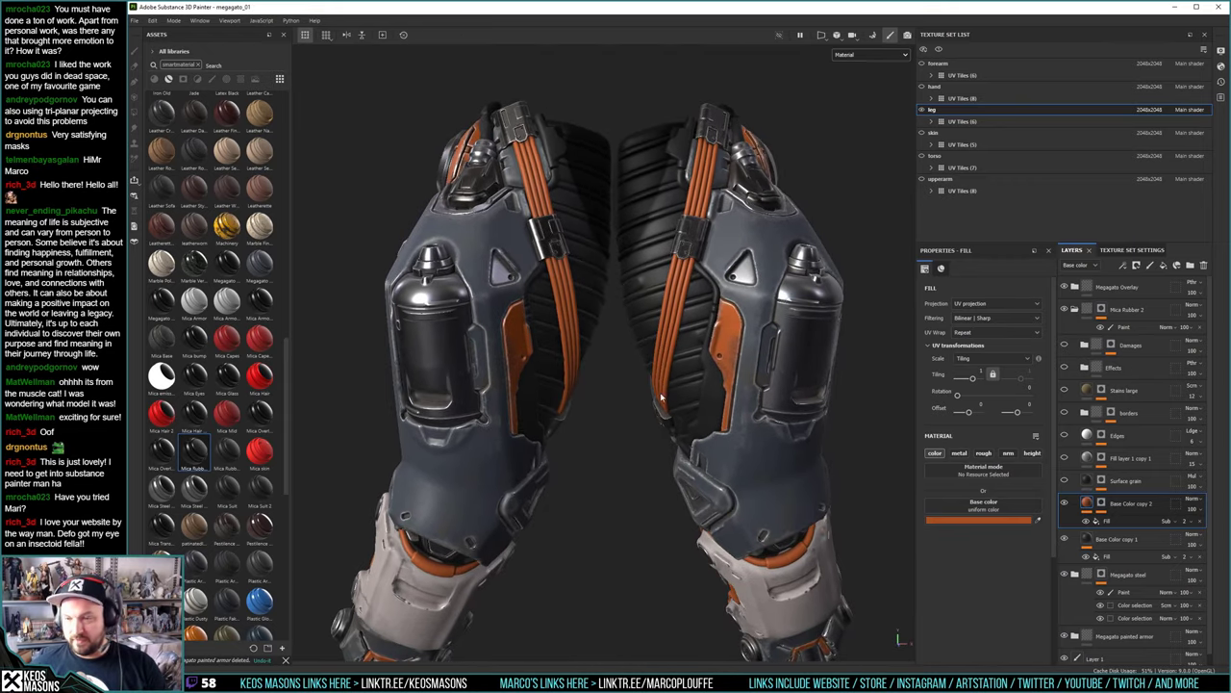
right_click(1087, 510)
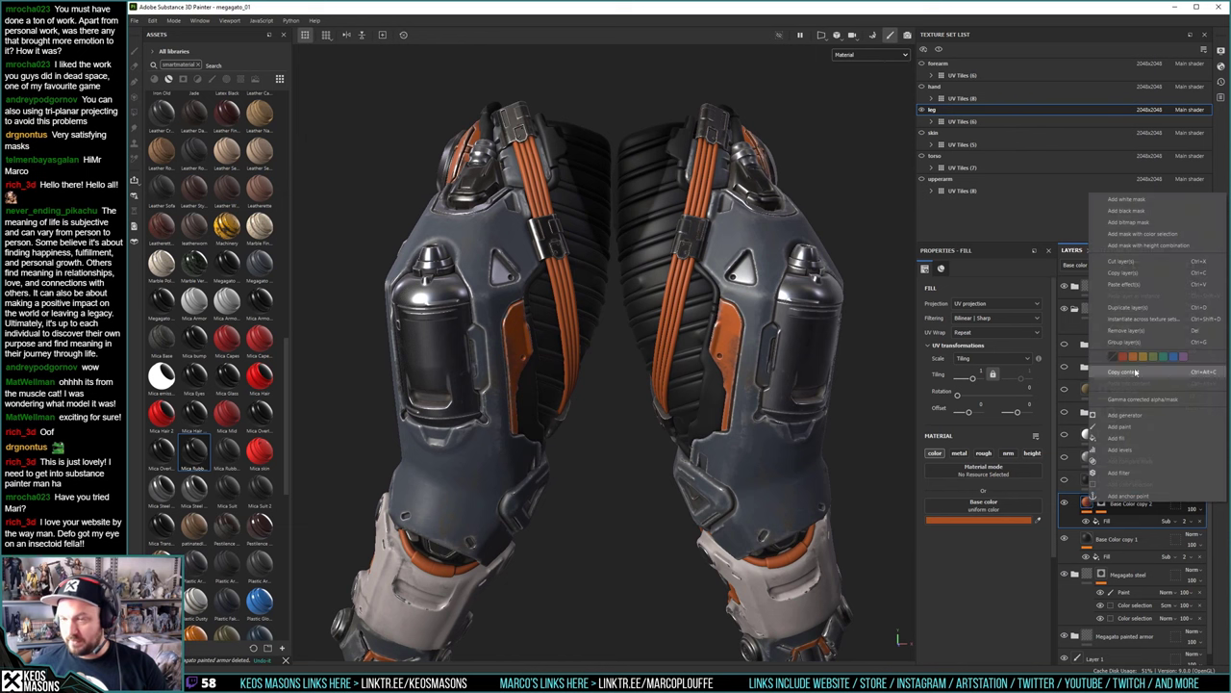
click(1128, 307)
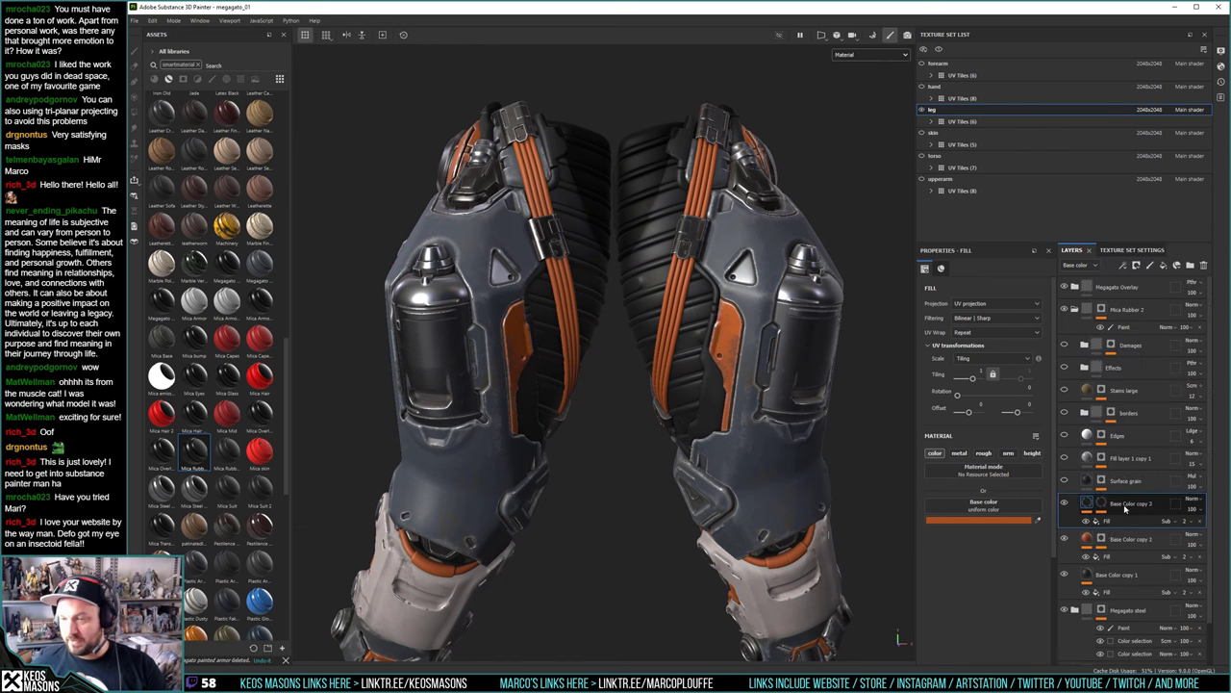
click(1102, 503)
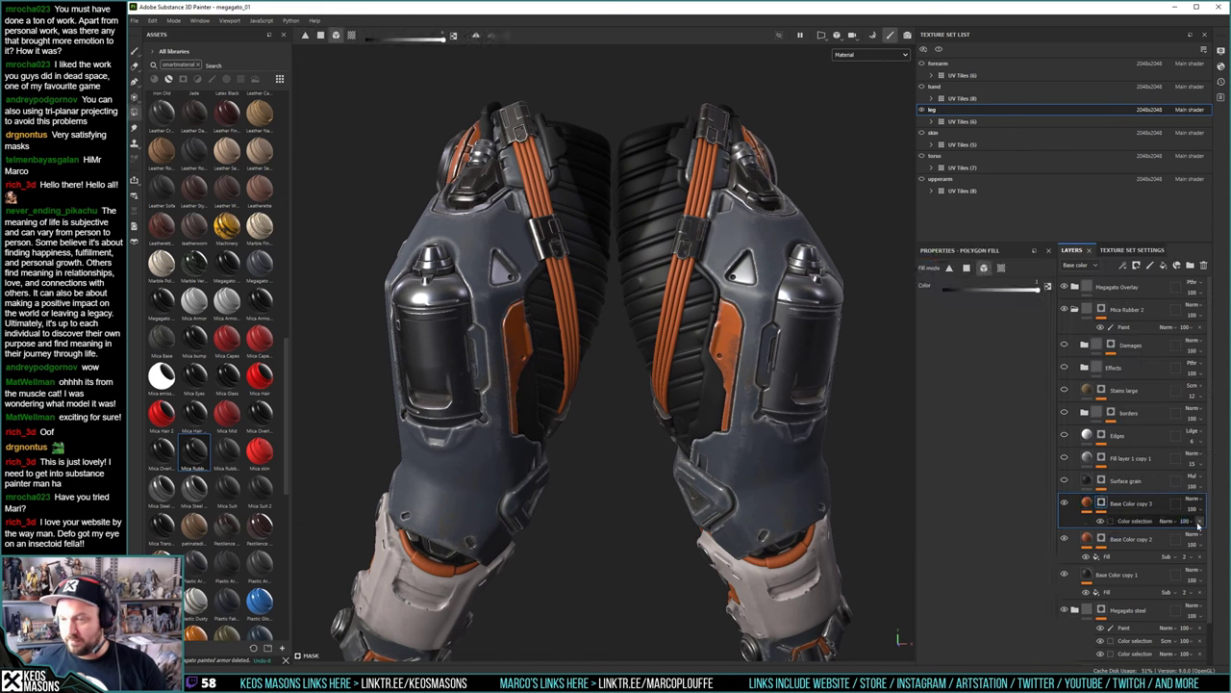
right_click(1102, 507)
click(1125, 427)
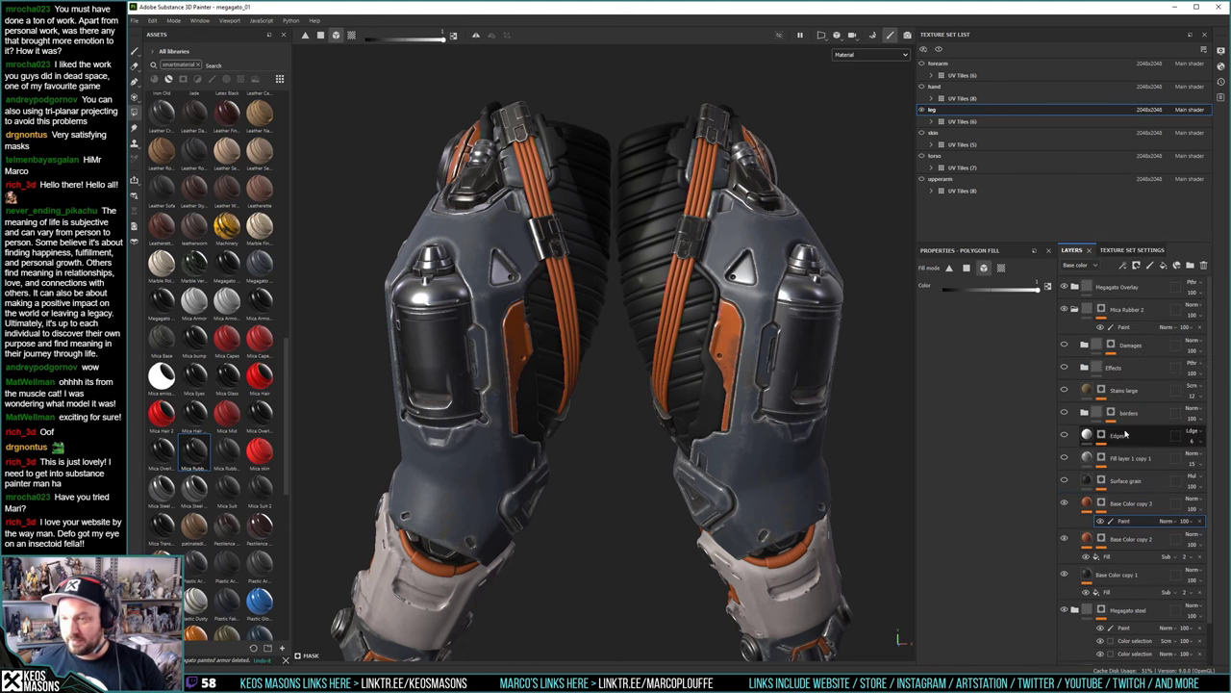
click(1200, 521)
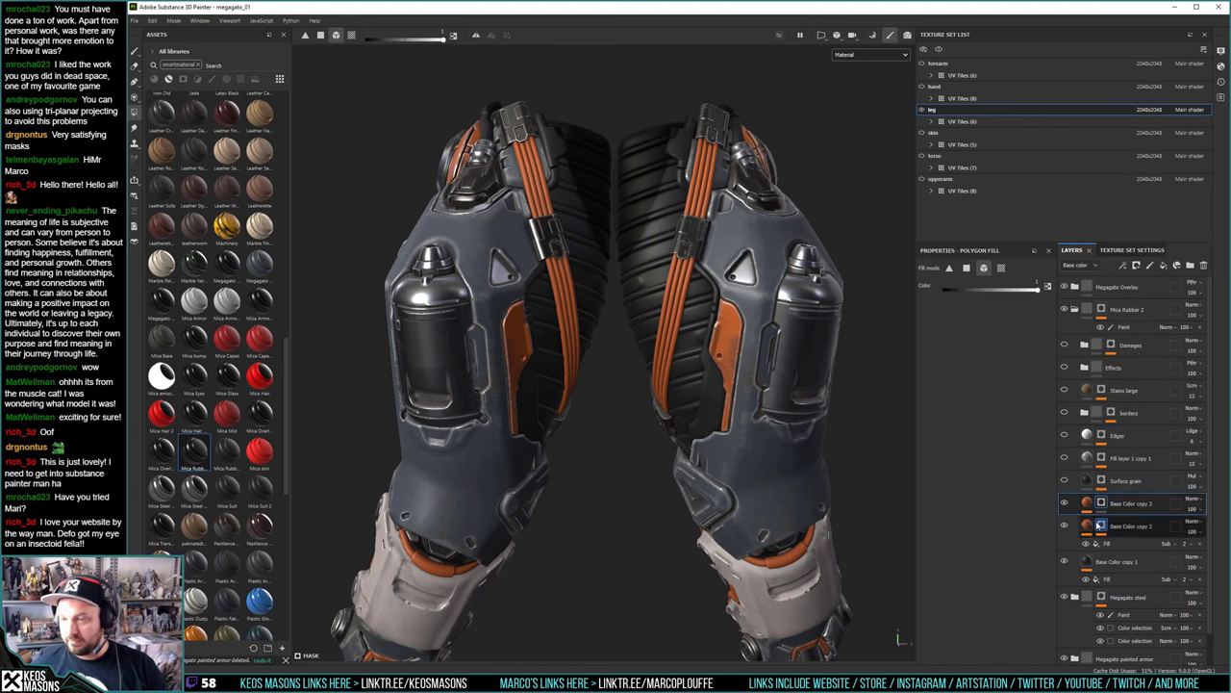
Add a color selection effect to the Base Color copy 3 mask, picking the taupe of the ribbed inner thighs from the ID map
right_click(1101, 507)
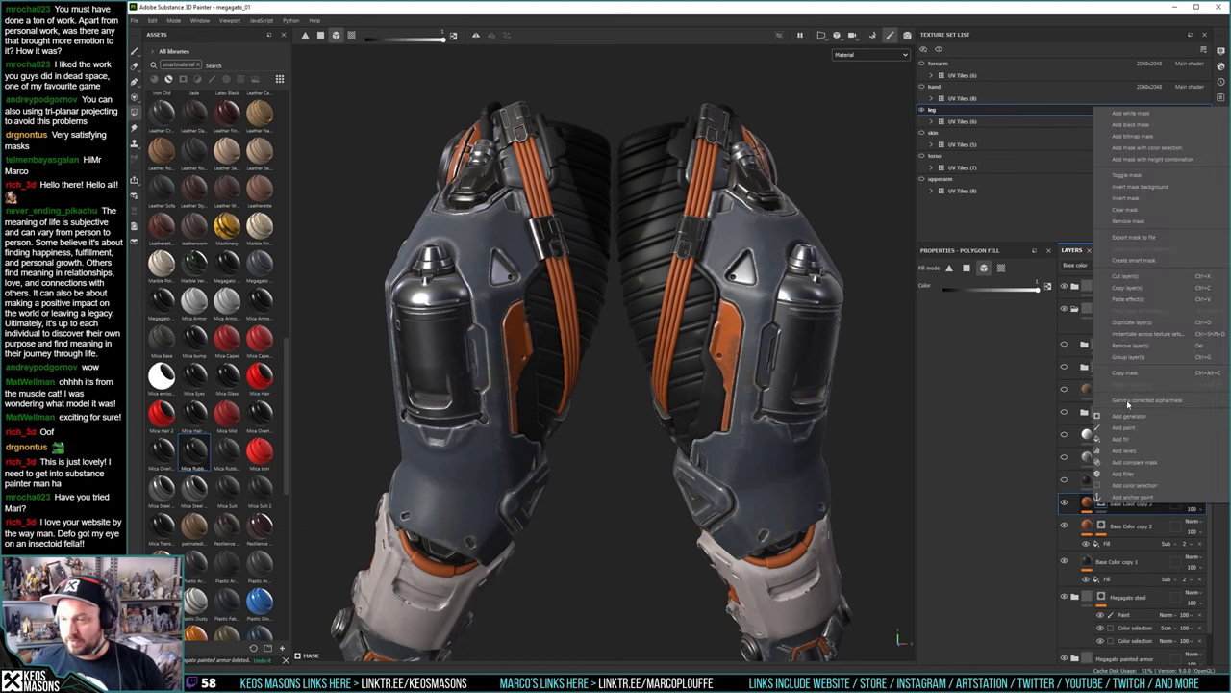
click(1133, 485)
click(1034, 381)
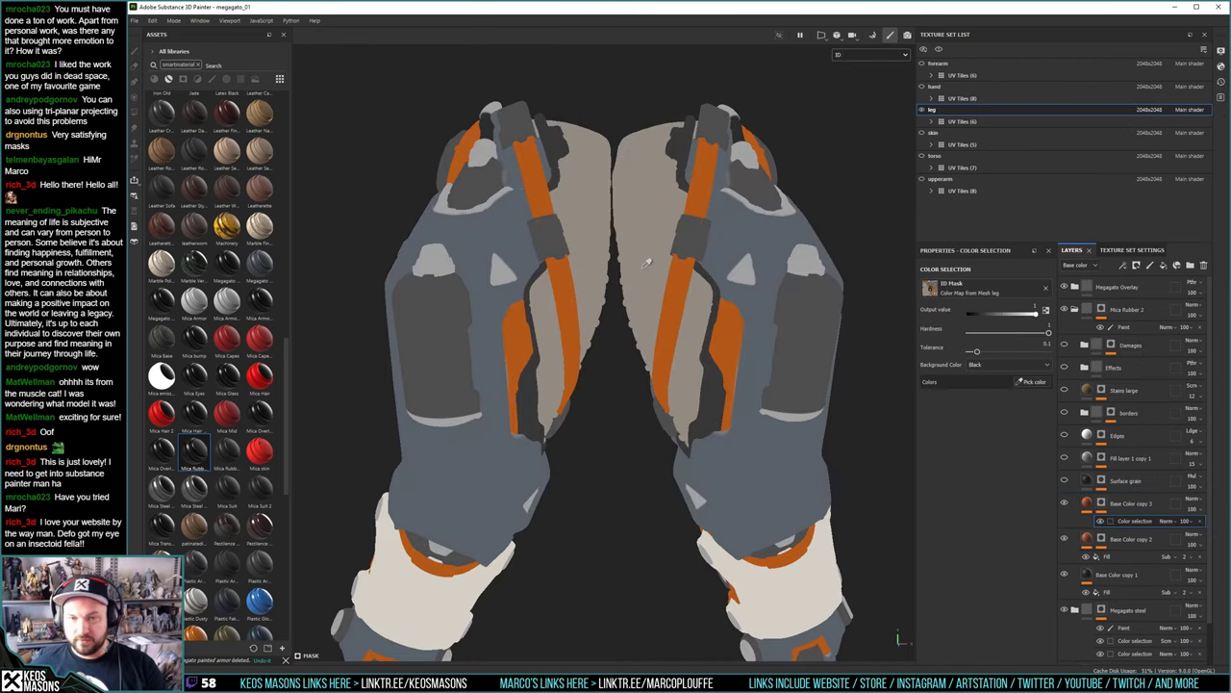
click(722, 410)
Display the ID mesh map and start sampling a base color for the Base Color copy 3 fill
click(1089, 503)
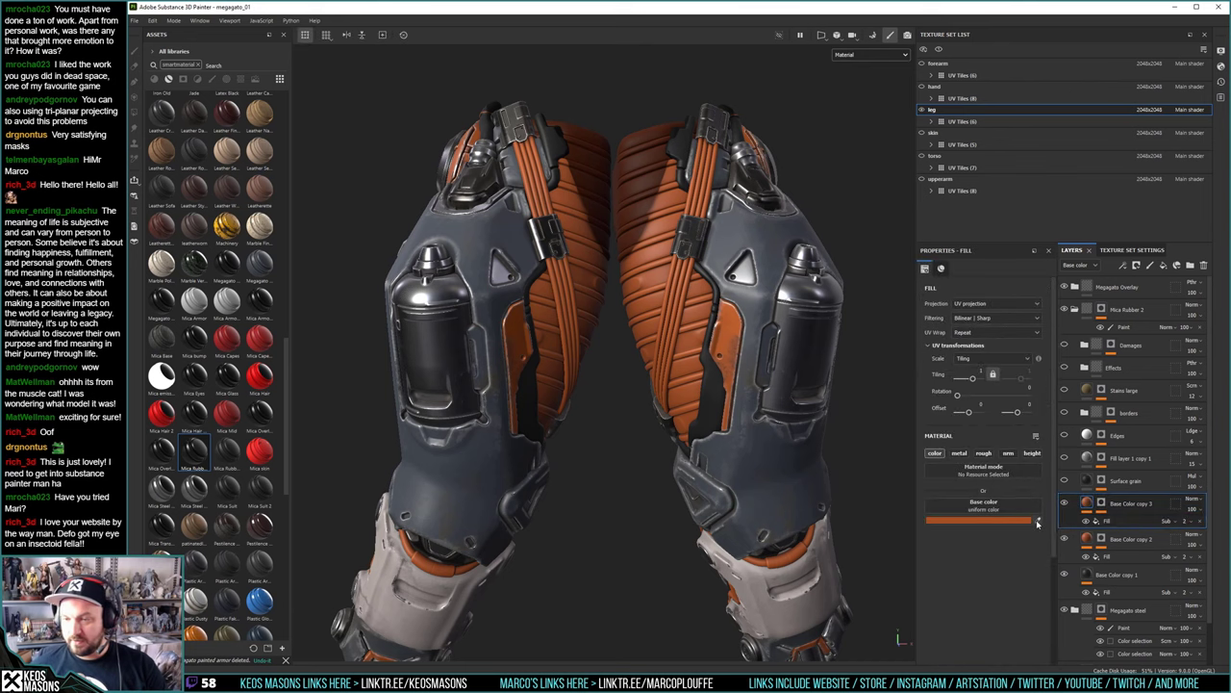
click(871, 54)
scroll(856, 134, down, 2)
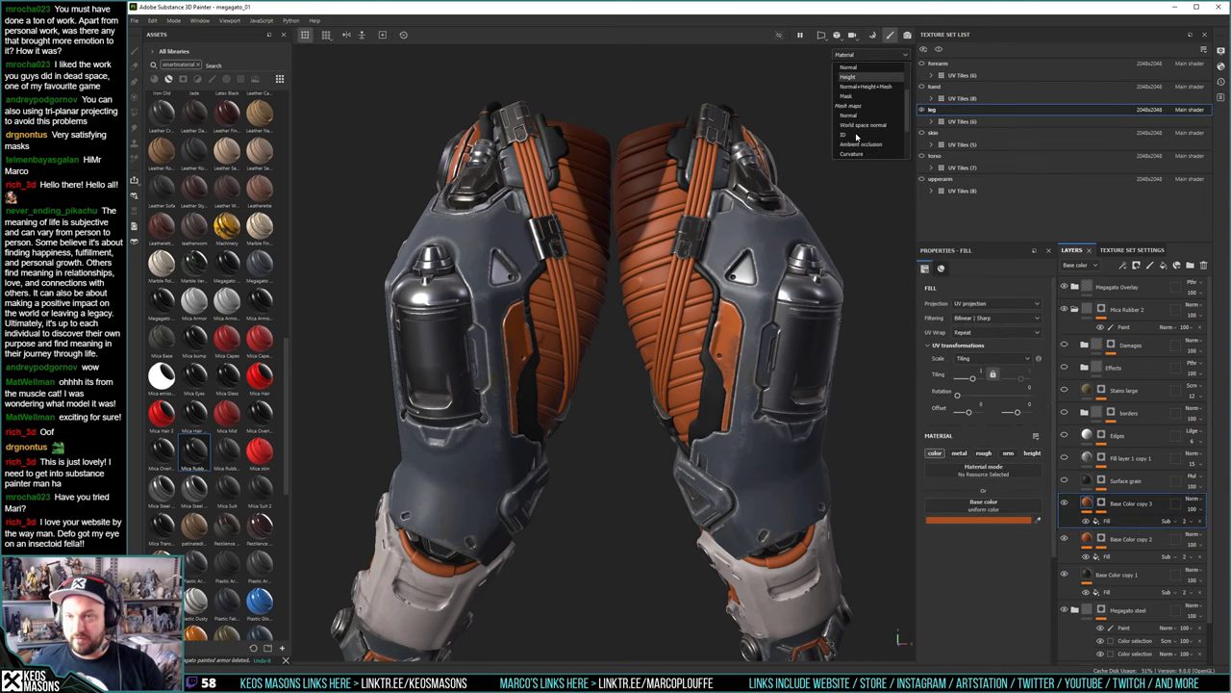
click(856, 135)
click(1038, 520)
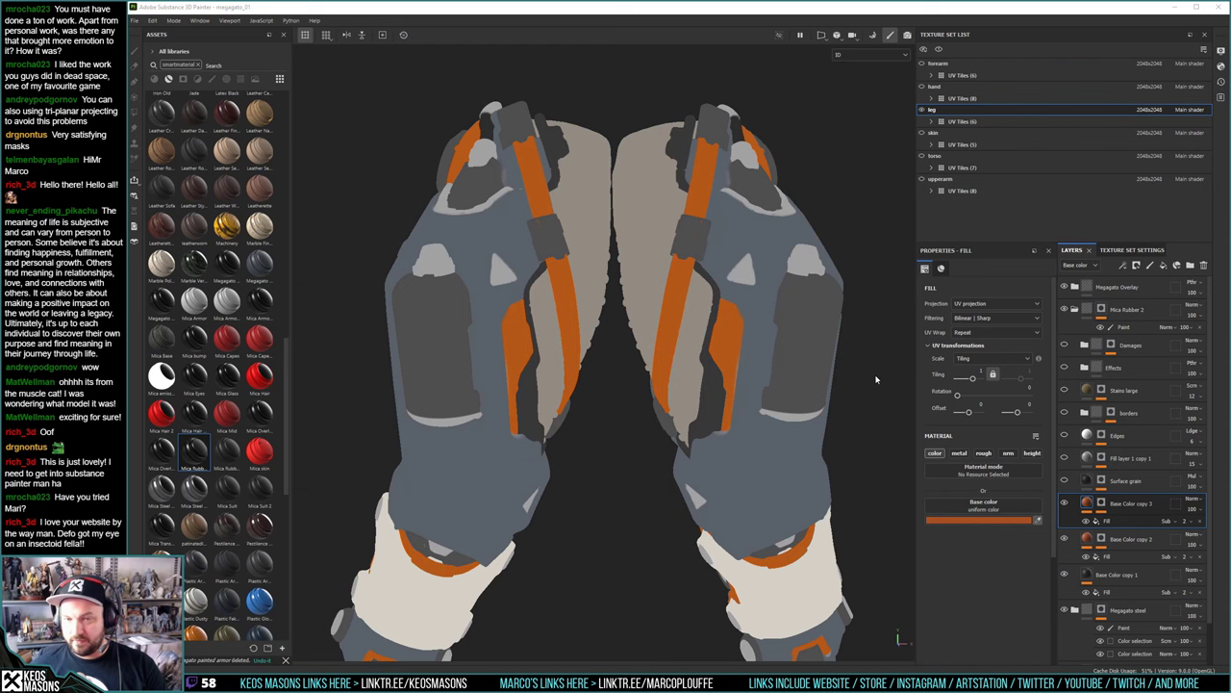
Sample the inner thigh's beige as the base colour of Base Color copy 3 and return the viewport to Material display
click(648, 236)
click(897, 58)
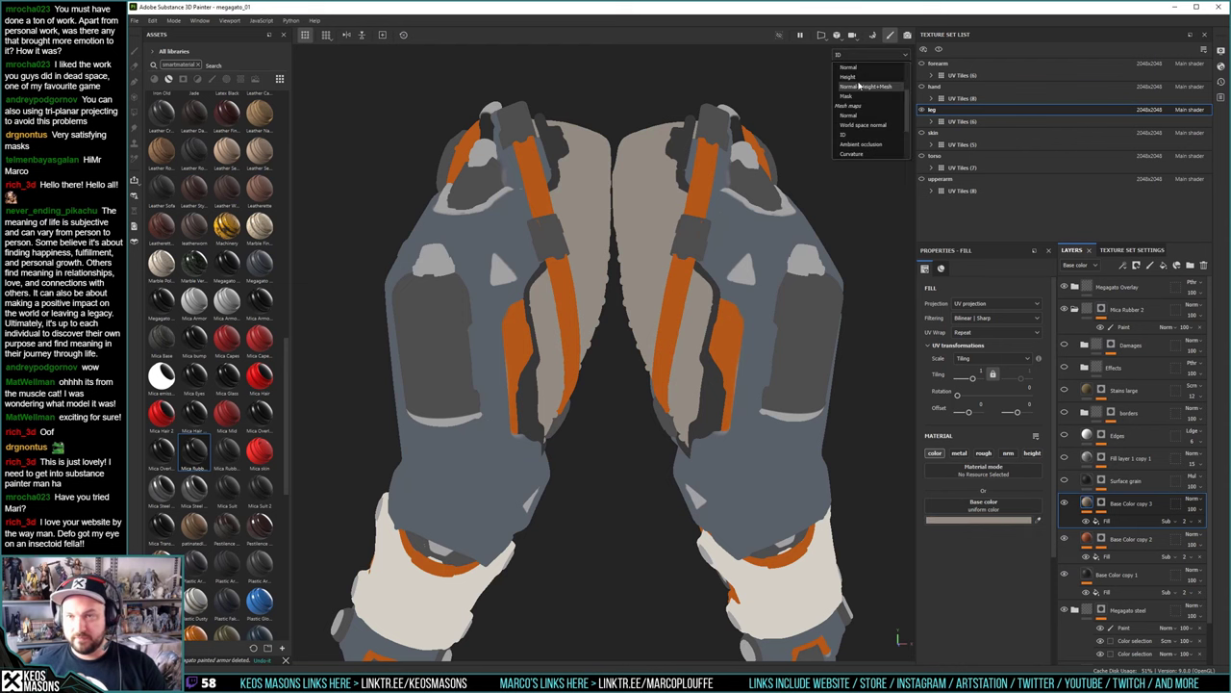
click(856, 81)
Turn on the Surface grain layer and examine its grain on the inner thighs and cables
alt+drag(738, 259, 670, 300)
alt+middle_drag(709, 491, 693, 236)
alt+right_drag(697, 404, 616, 365)
alt+middle_drag(616, 288, 635, 385)
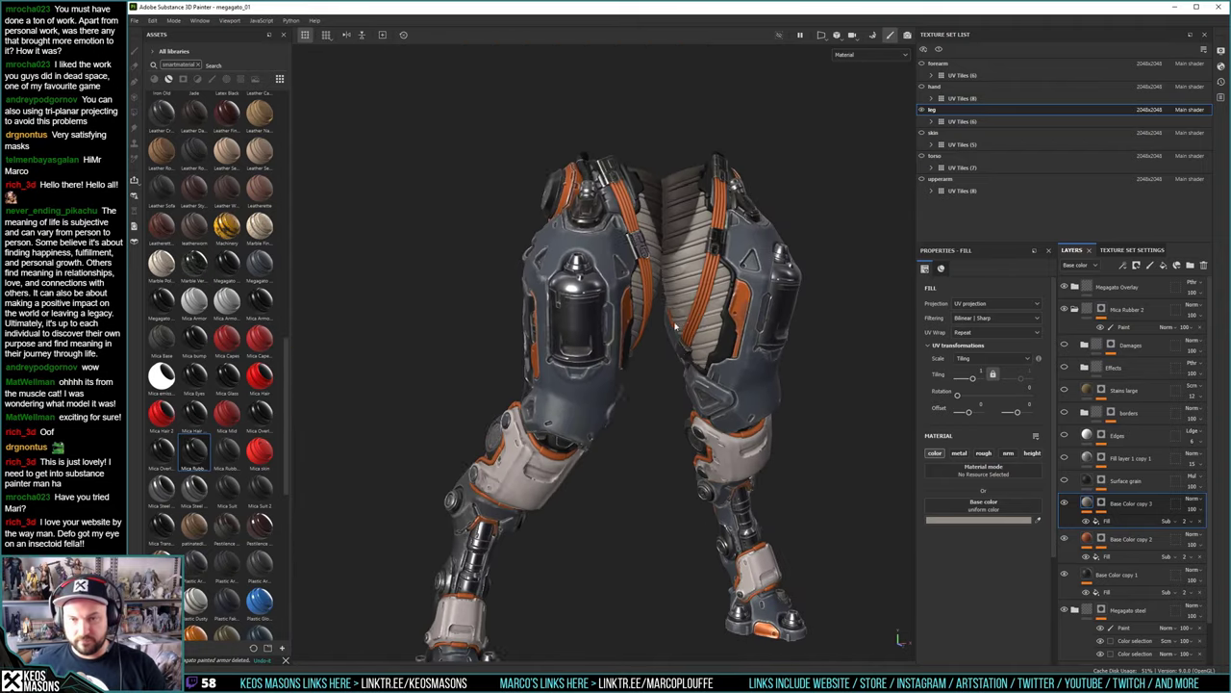
alt+right_drag(635, 327, 712, 252)
alt+middle_drag(712, 252, 706, 283)
alt+drag(706, 282, 863, 430)
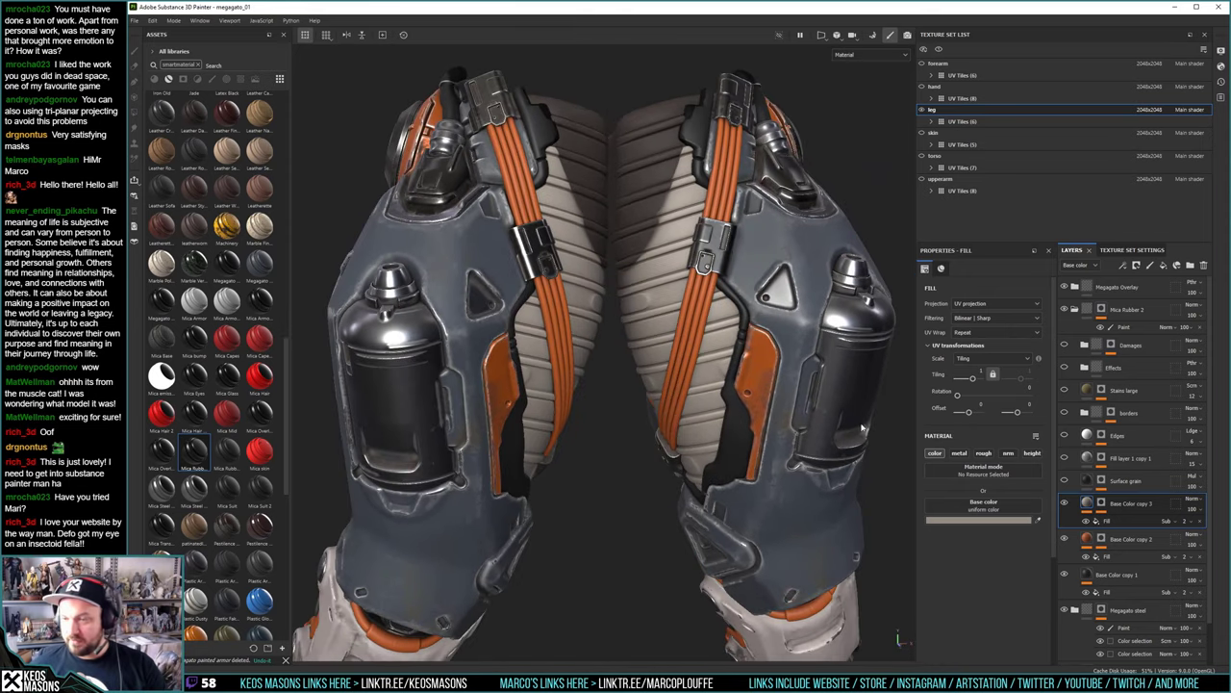
click(1064, 480)
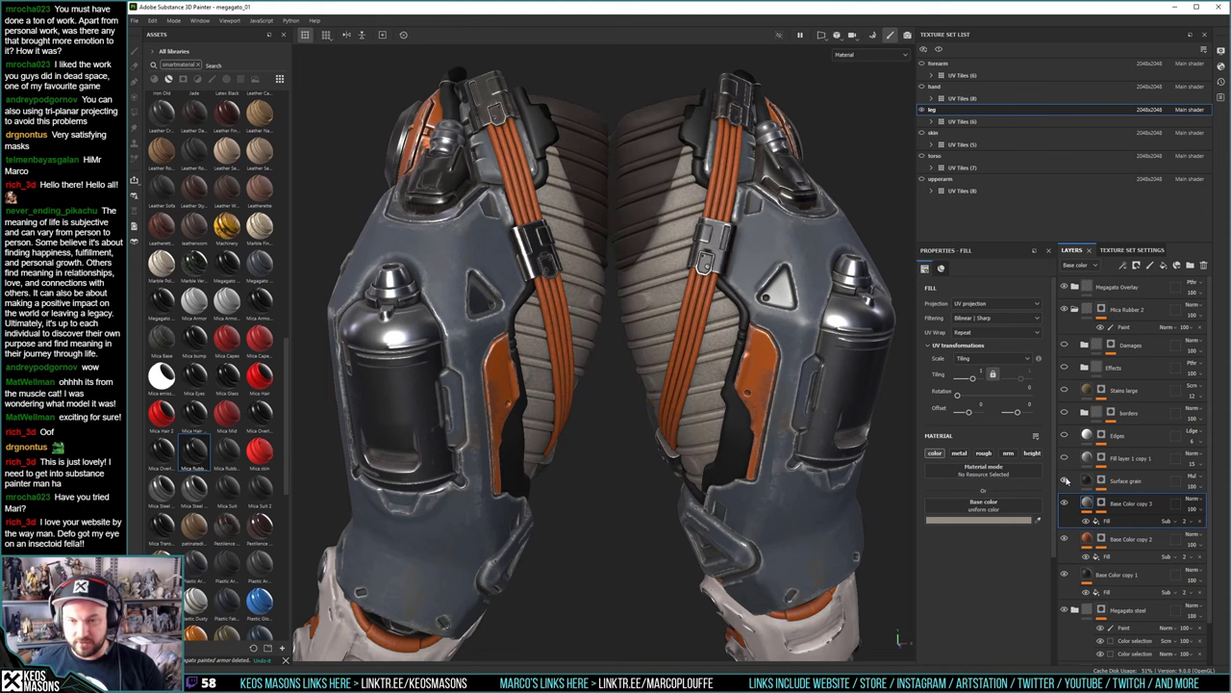
alt+right_drag(717, 237, 710, 376)
alt+drag(710, 375, 665, 434)
alt+right_drag(665, 434, 638, 415)
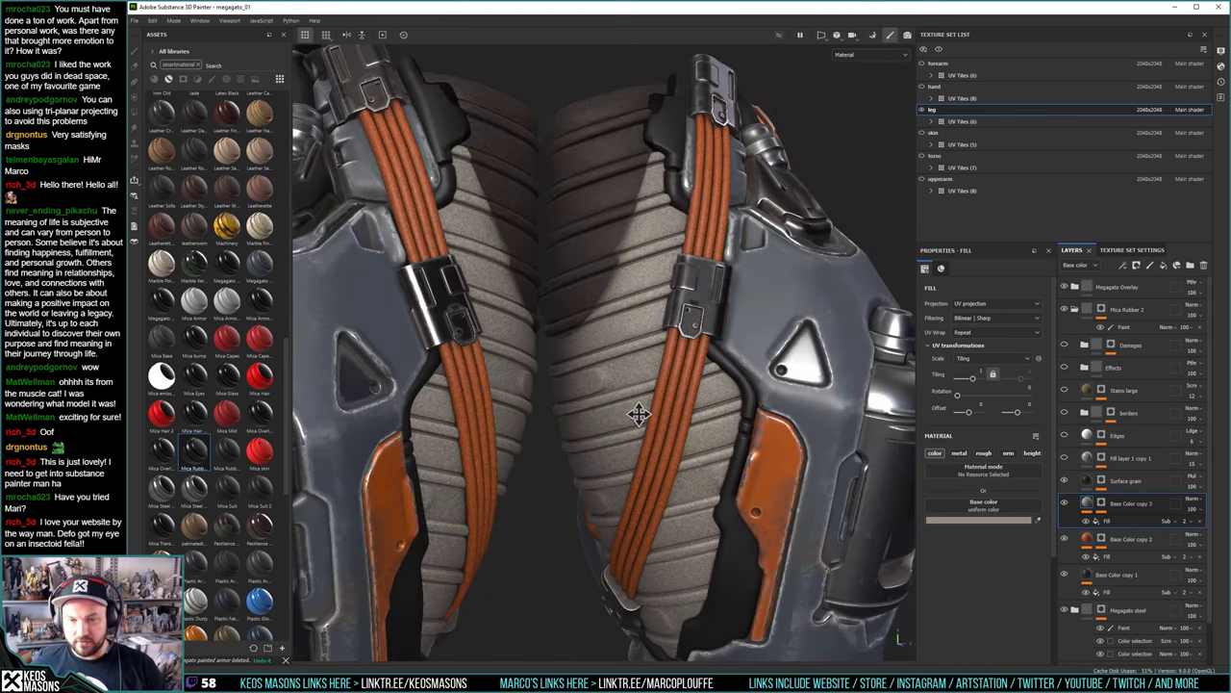
alt+middle_drag(638, 414, 642, 298)
alt+right_drag(642, 298, 659, 396)
alt+drag(659, 396, 677, 435)
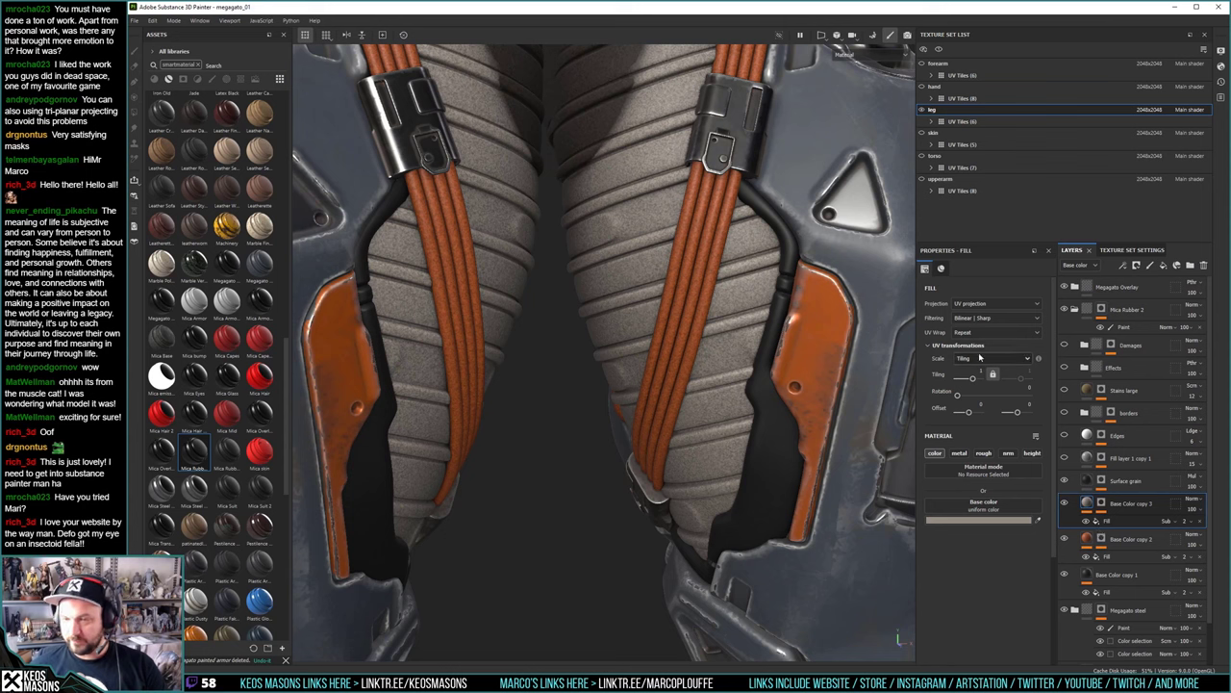
Set the tiling of the ratio_fractal fill in the Surface grain layer's mask to 32
click(1114, 521)
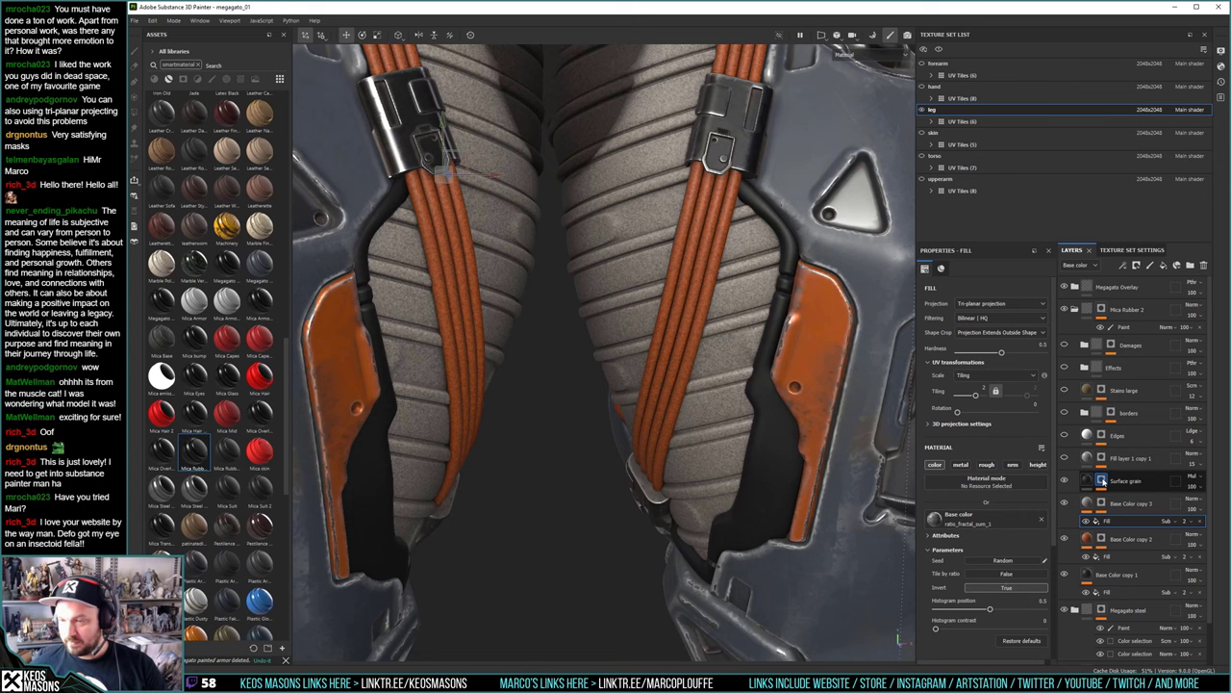
click(1102, 483)
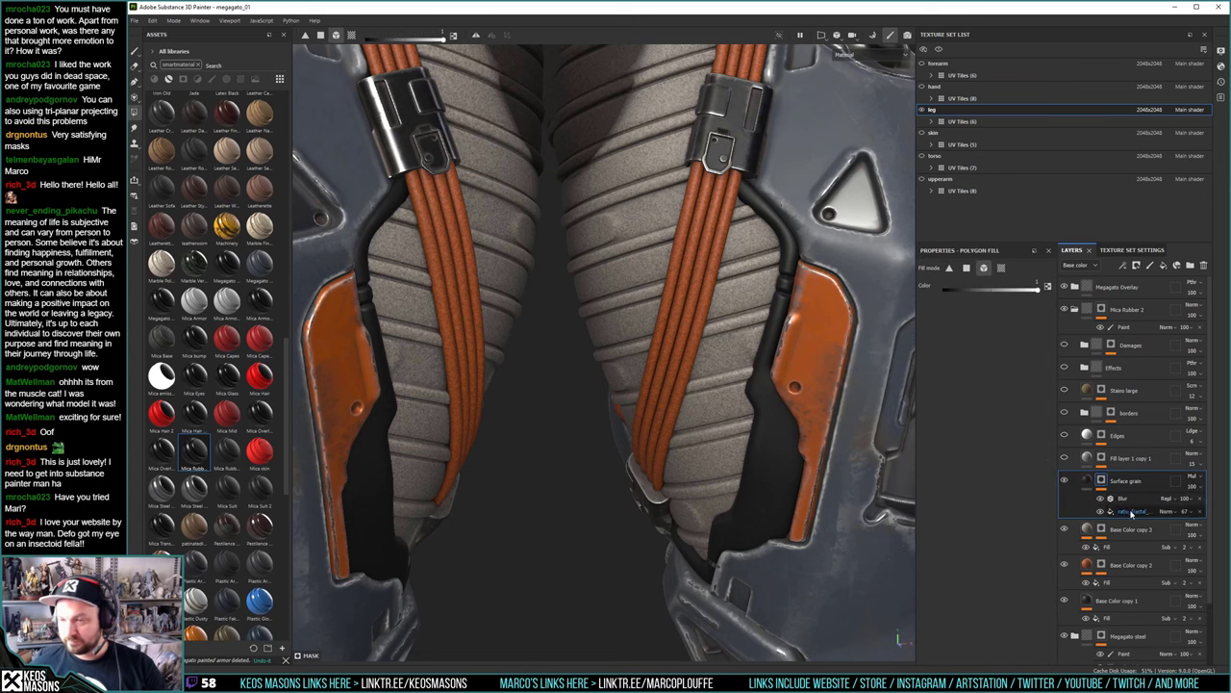
click(1132, 511)
click(985, 397)
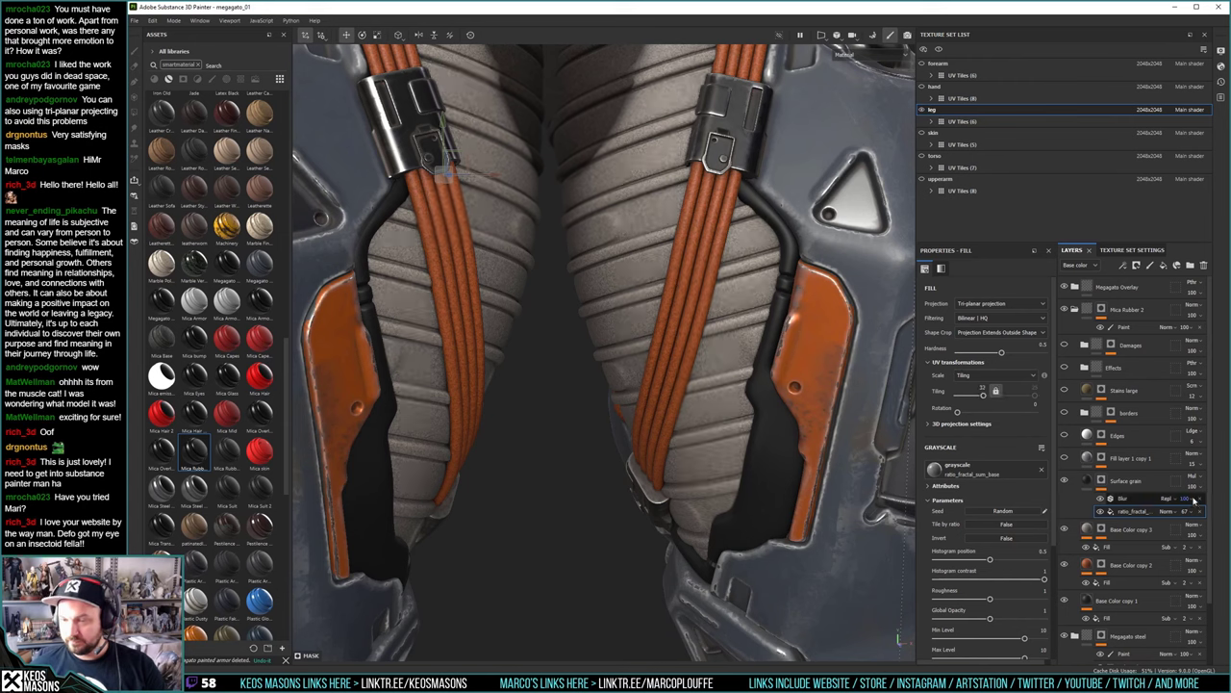
Open the Surface grain layer's fill properties and check the legs in the Roughness channel before returning to Material display
double_click(1133, 481)
click(1129, 488)
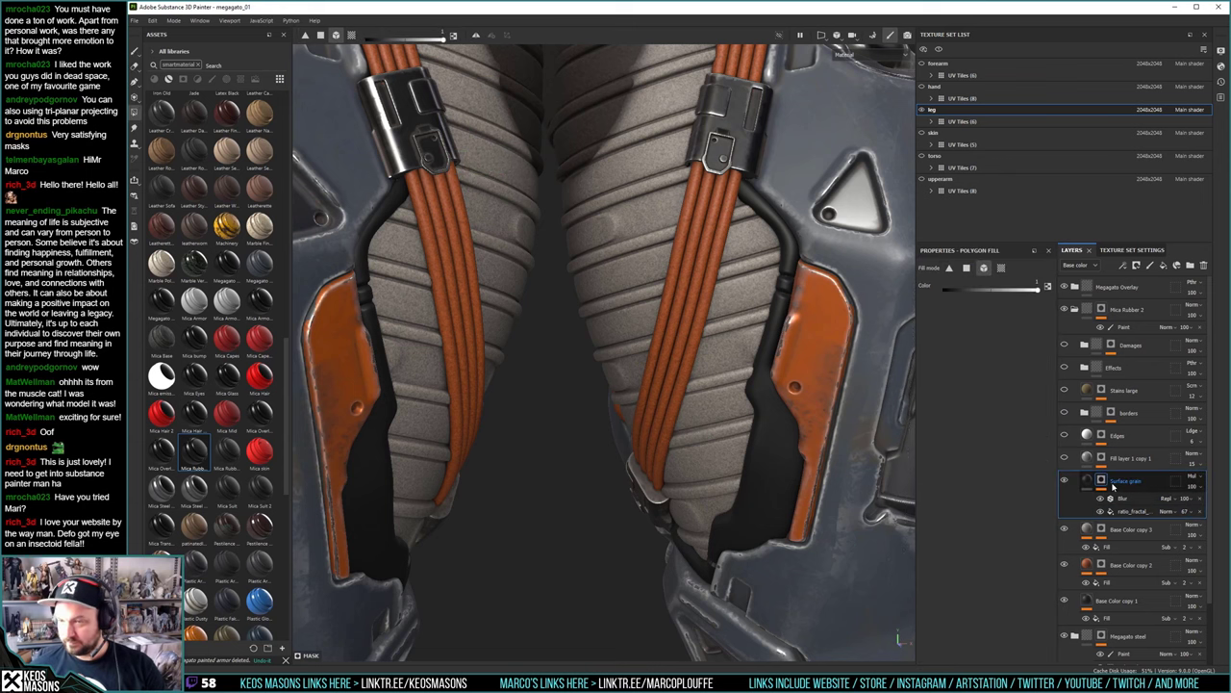
click(1087, 482)
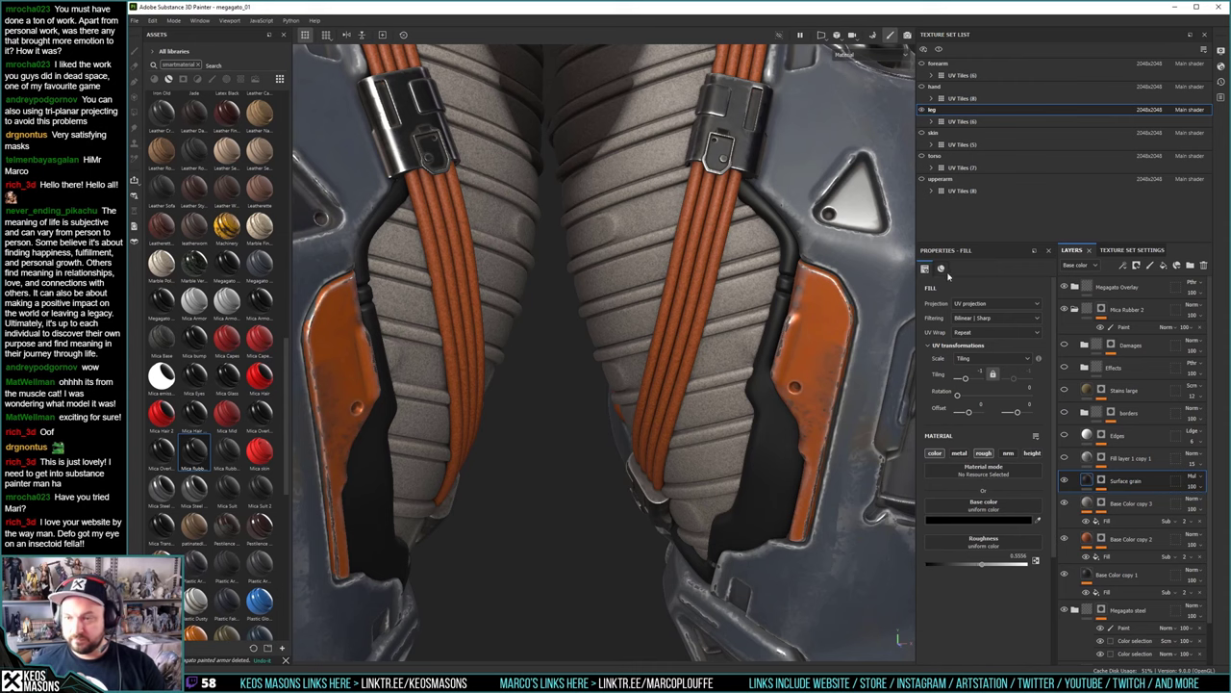
click(845, 54)
click(859, 121)
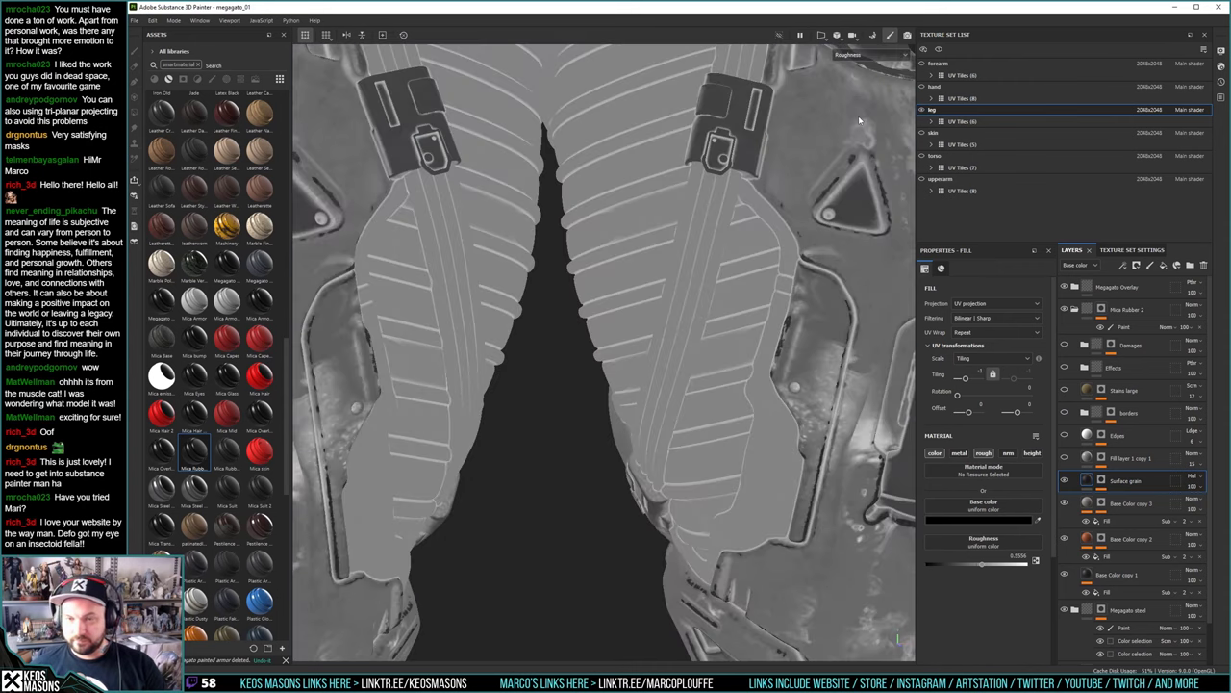
click(851, 55)
click(859, 73)
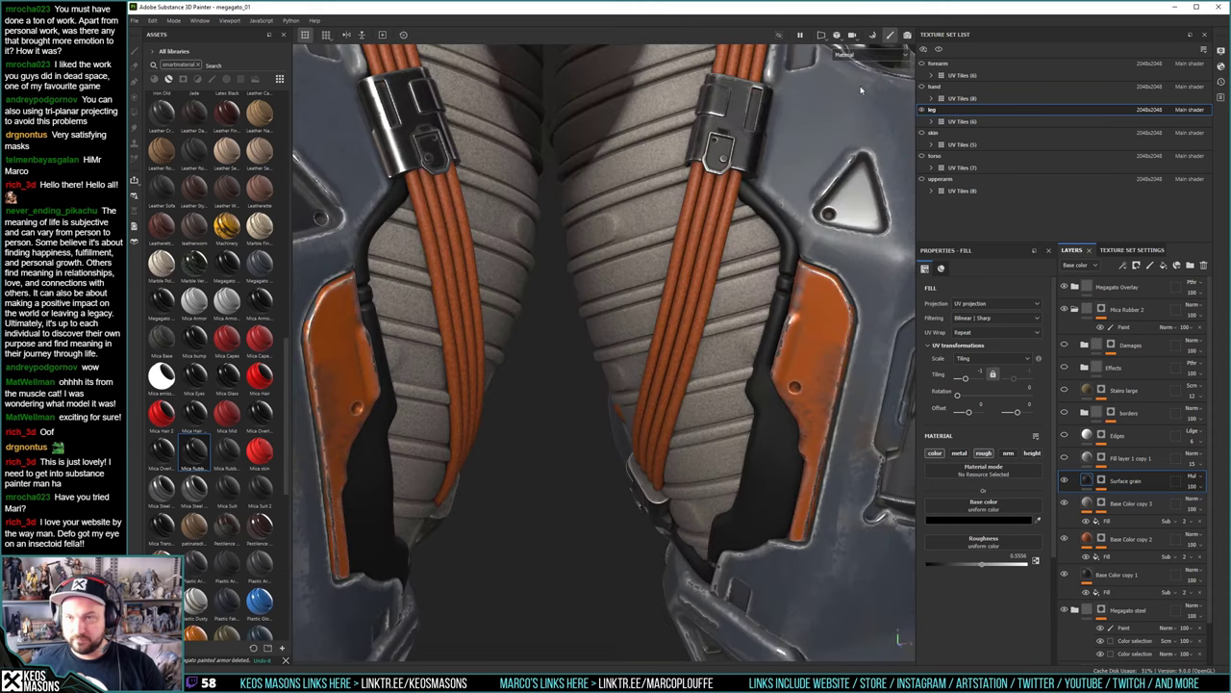
Lower the Surface grain layer's opacity to 23
click(1193, 487)
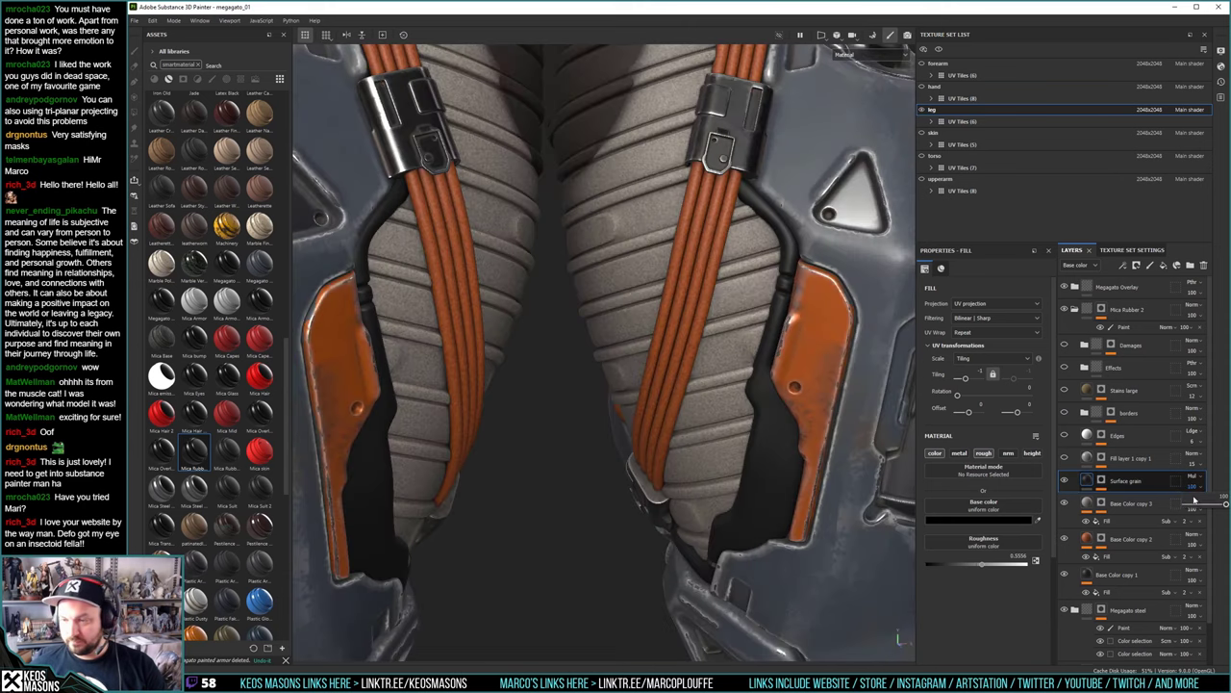
click(1200, 505)
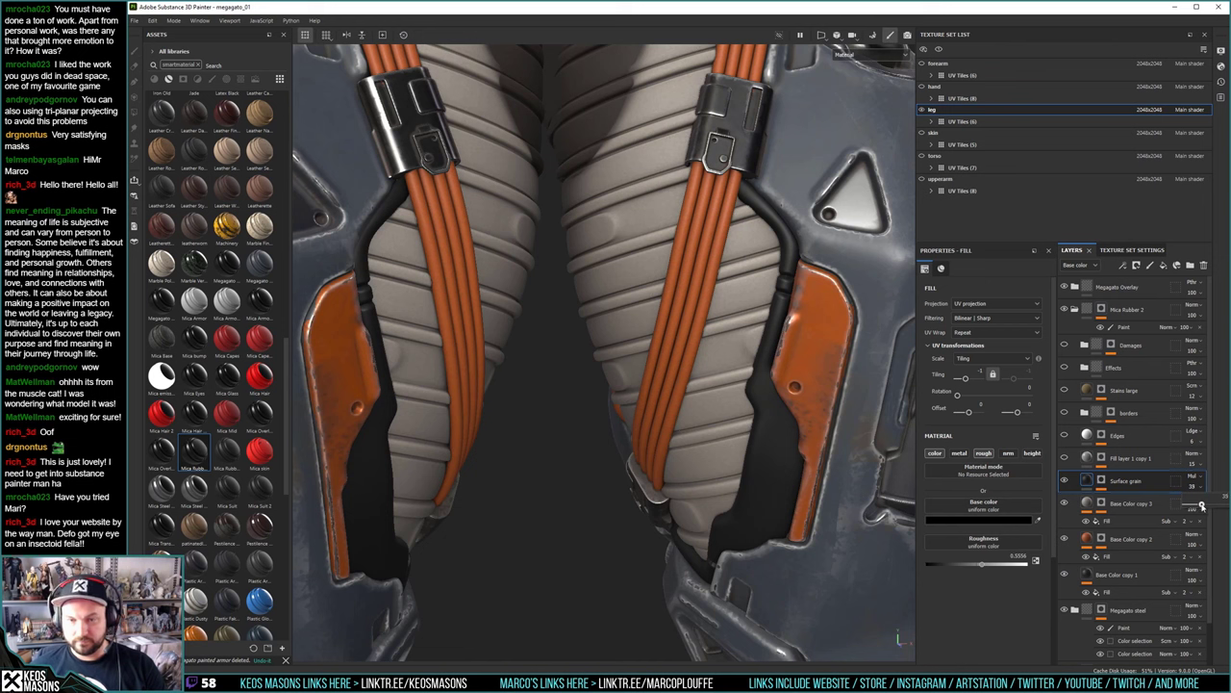
drag(1201, 505, 1198, 507)
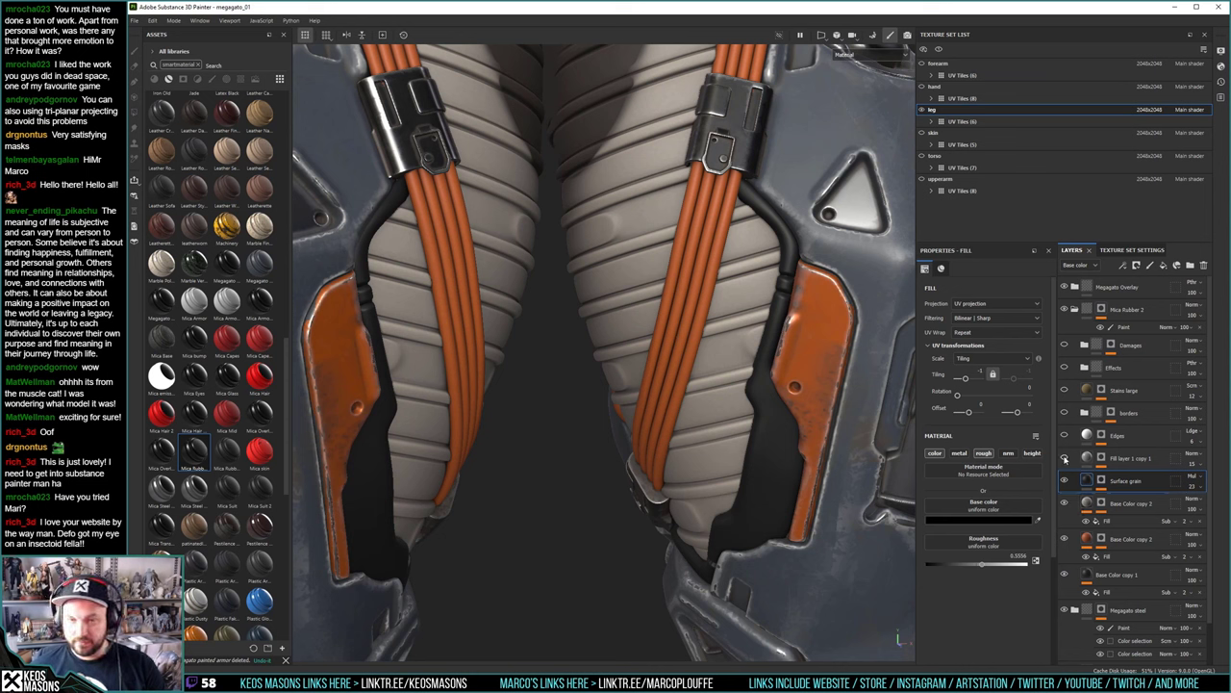
Inspect the mask of Fill layer 1 copy 1 on the legs and remove that layer
click(1087, 459)
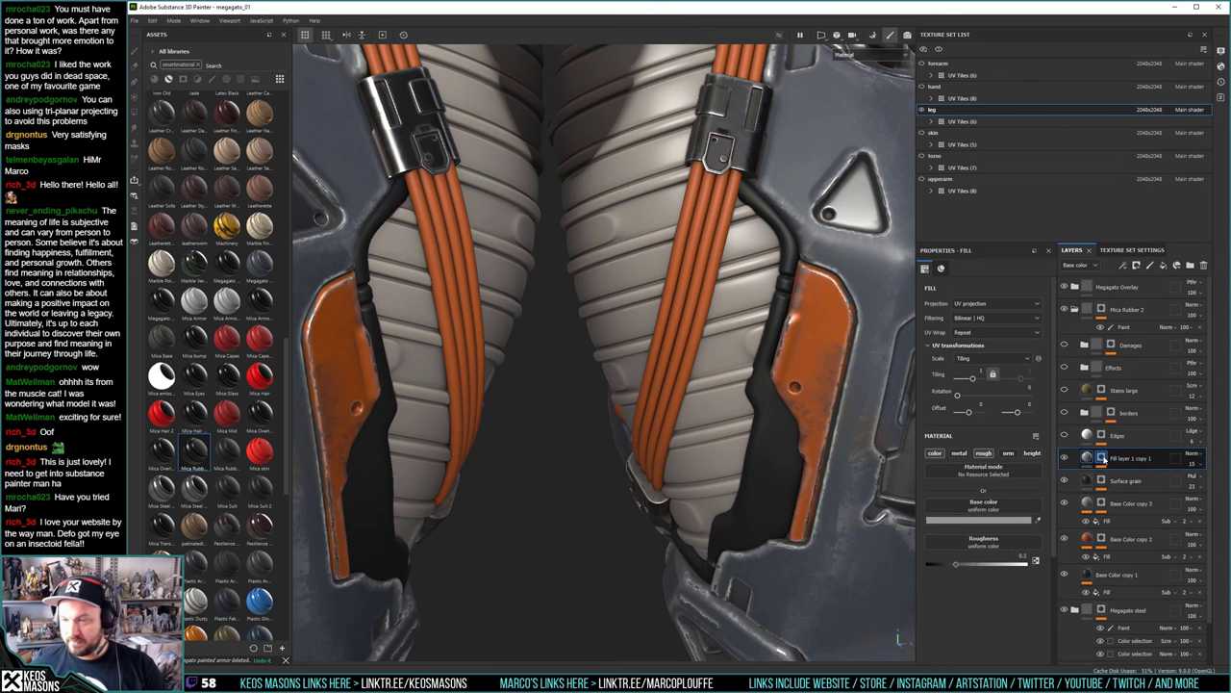
alt+click(1102, 460)
alt+right_drag(739, 371, 680, 240)
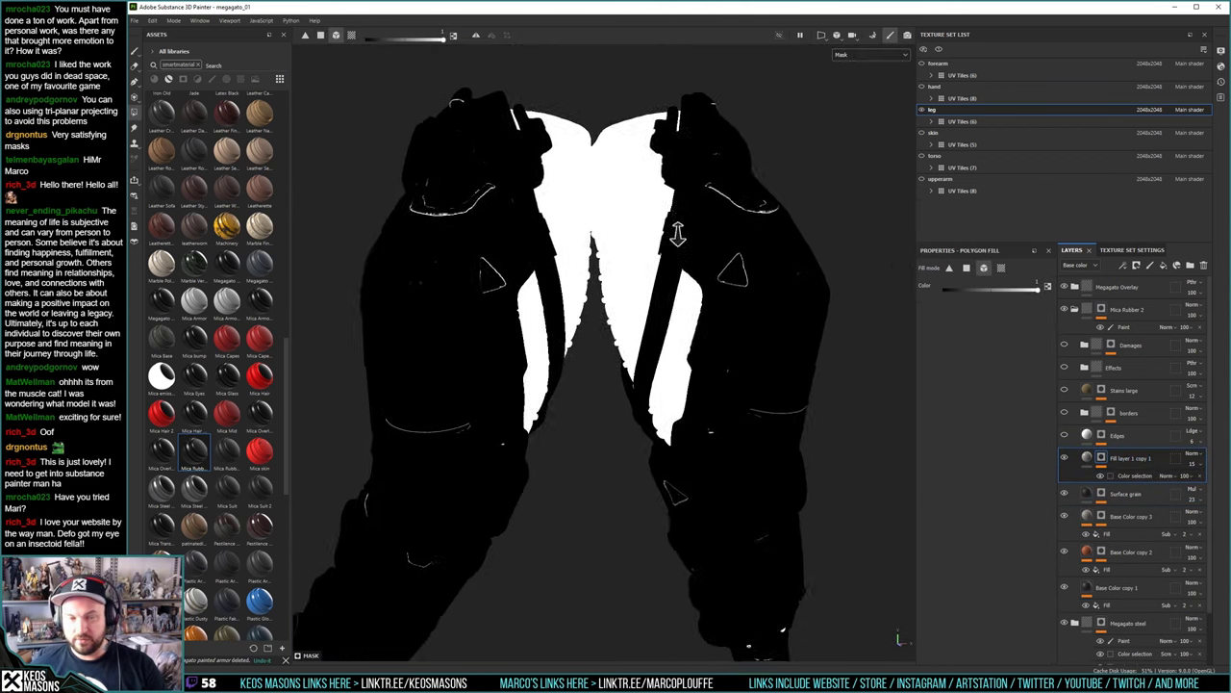
alt+drag(680, 240, 700, 331)
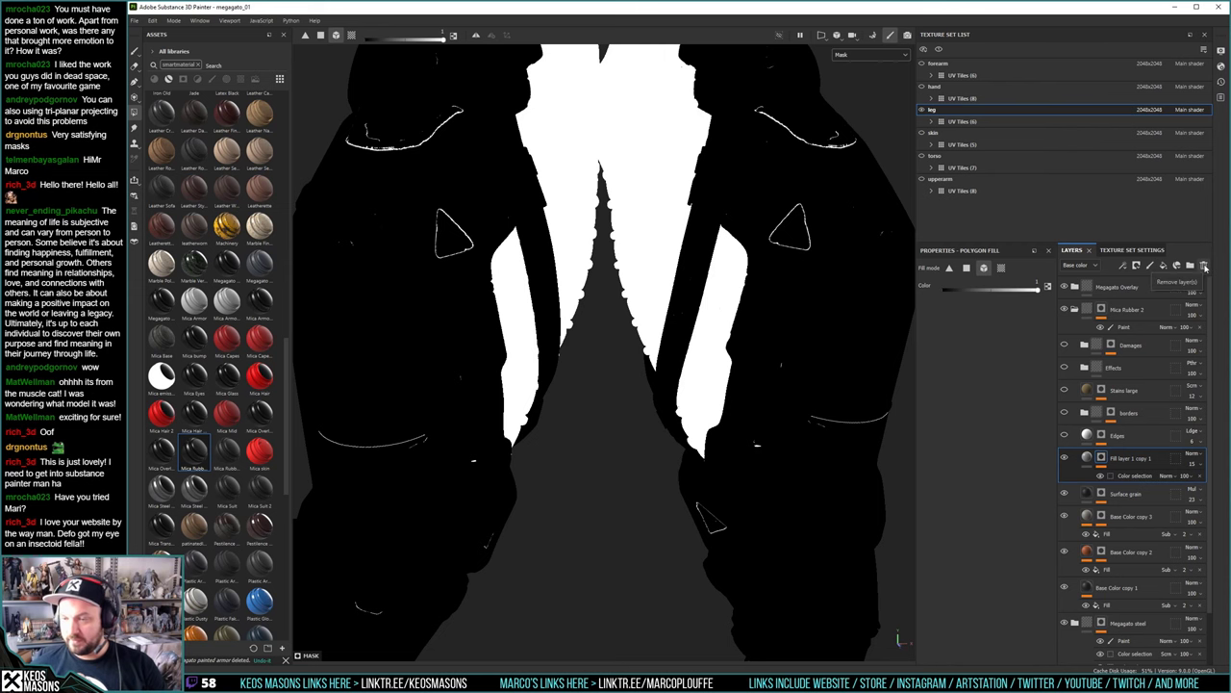
click(1204, 267)
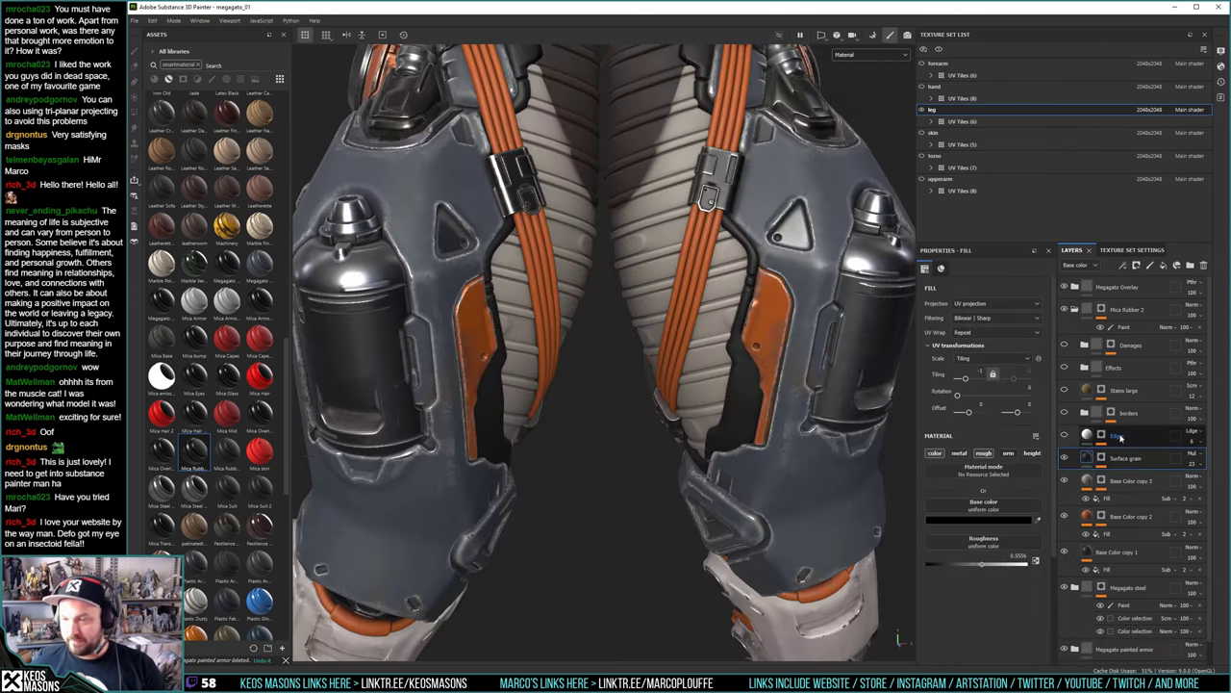
Turn on the Edges layer and compare the legs with and without it
click(1064, 437)
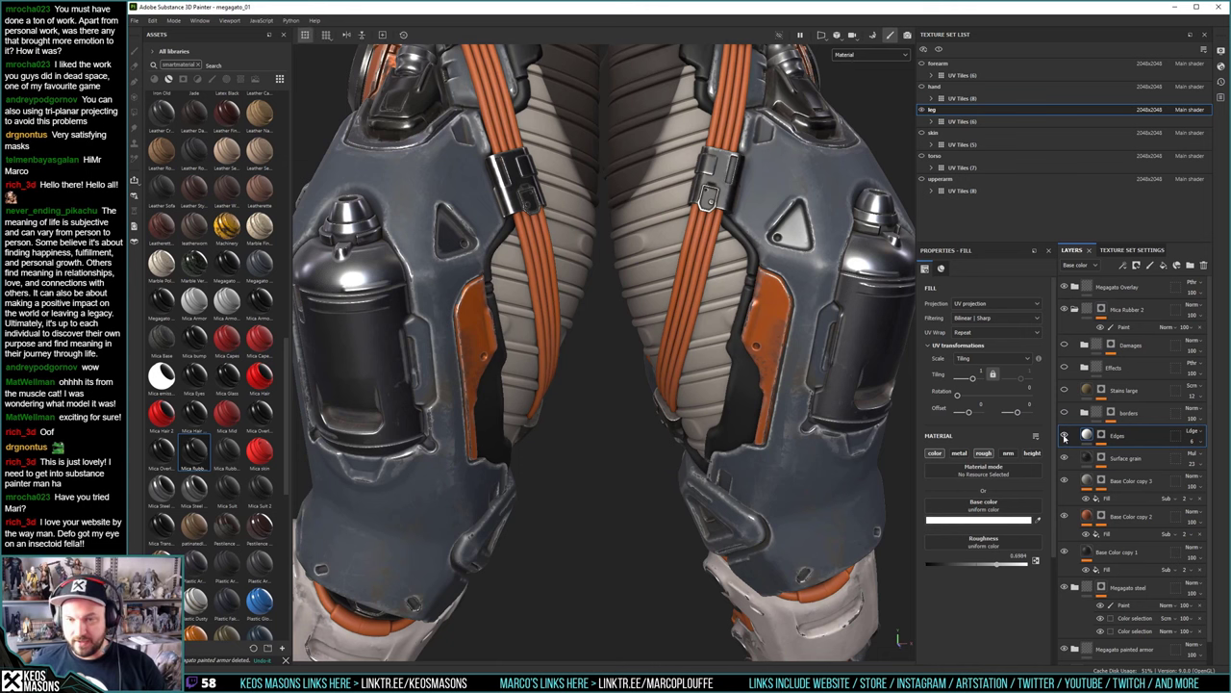
click(1064, 437)
click(1064, 437)
alt+drag(817, 395, 798, 433)
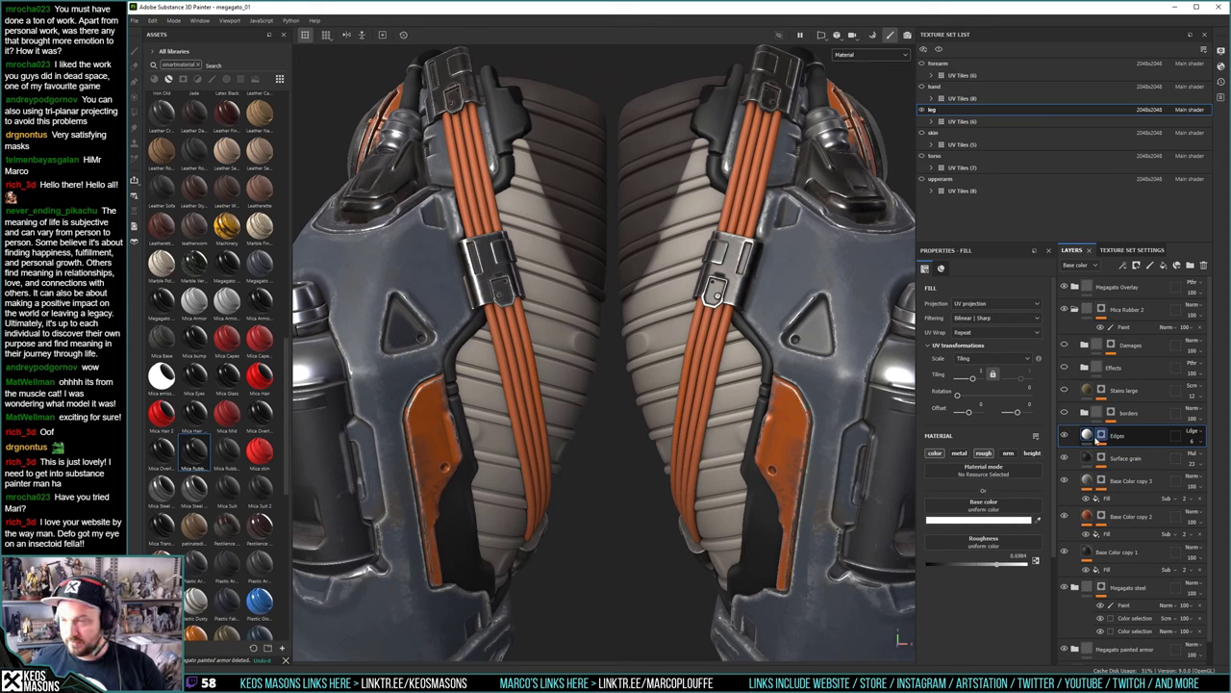
Preview the borders folder's colour-selection mask and remove it from the folder
click(1126, 413)
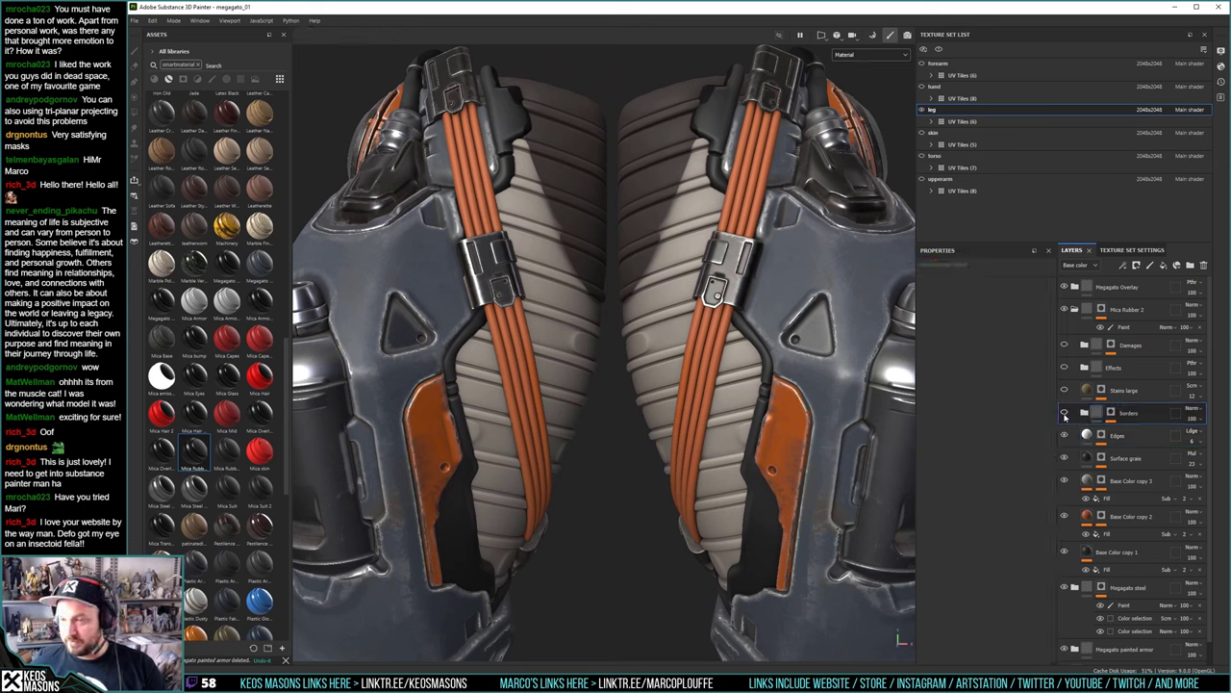
click(1111, 413)
alt+click(1112, 414)
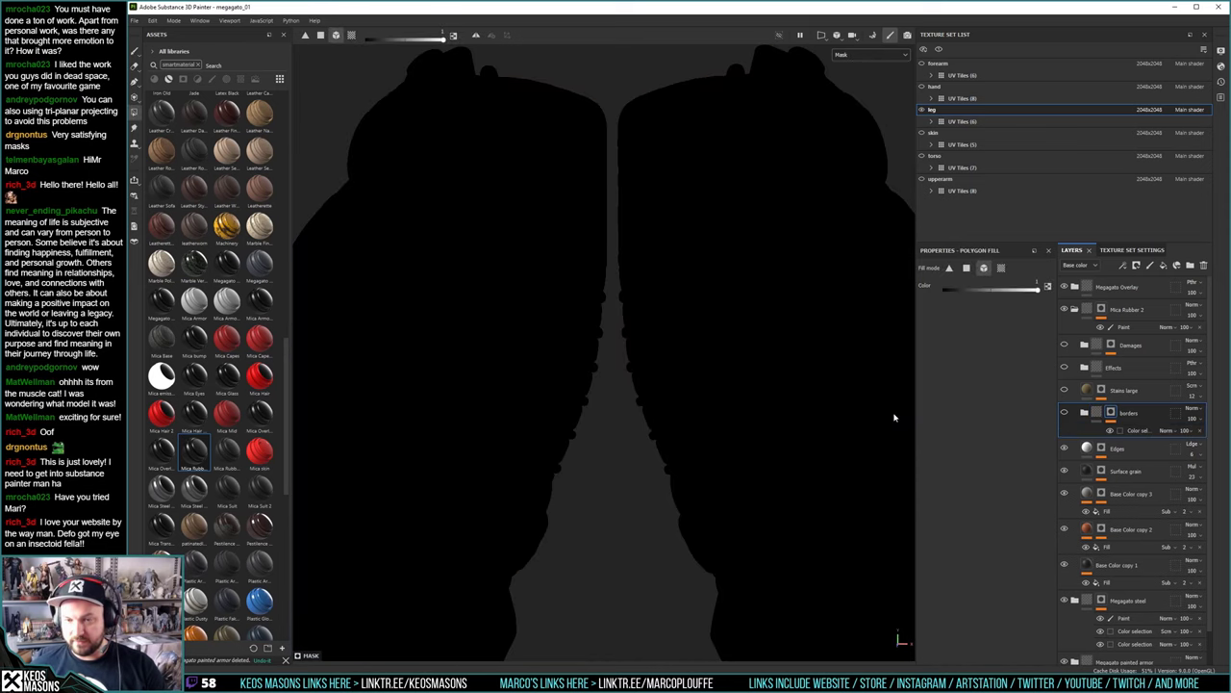
alt+right_drag(779, 425, 637, 438)
alt+middle_drag(654, 385, 679, 375)
alt+right_drag(678, 376, 817, 395)
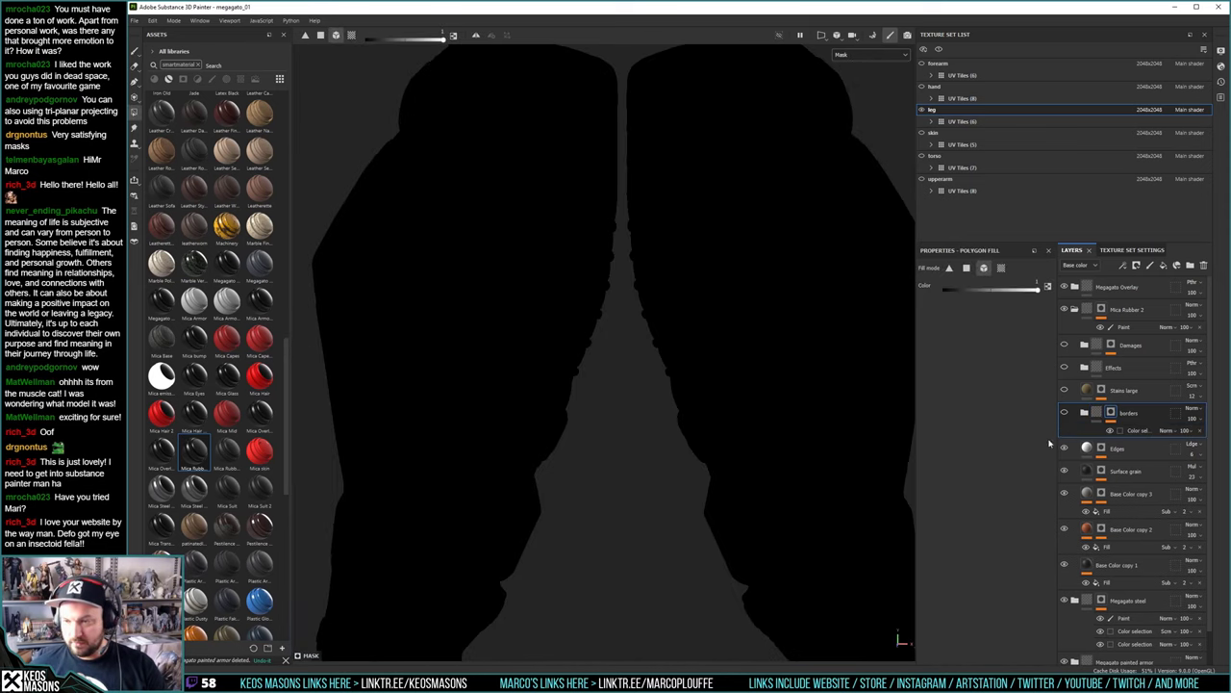
right_click(1114, 412)
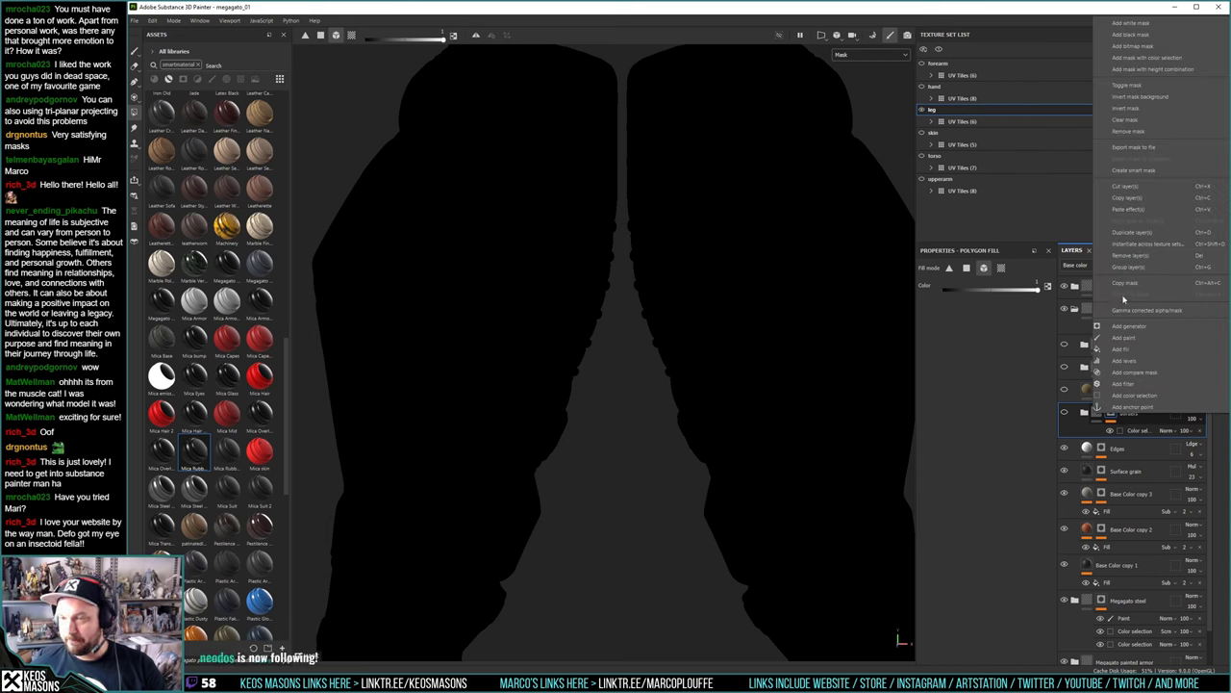
click(1131, 131)
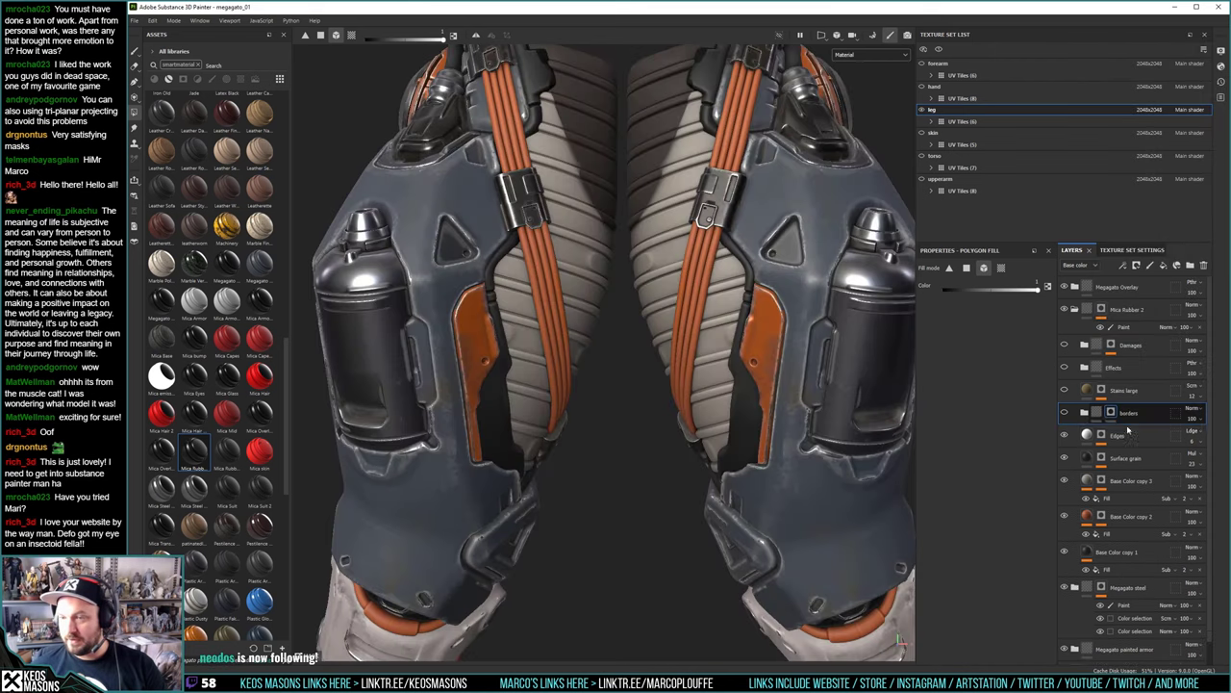
right_click(1113, 413)
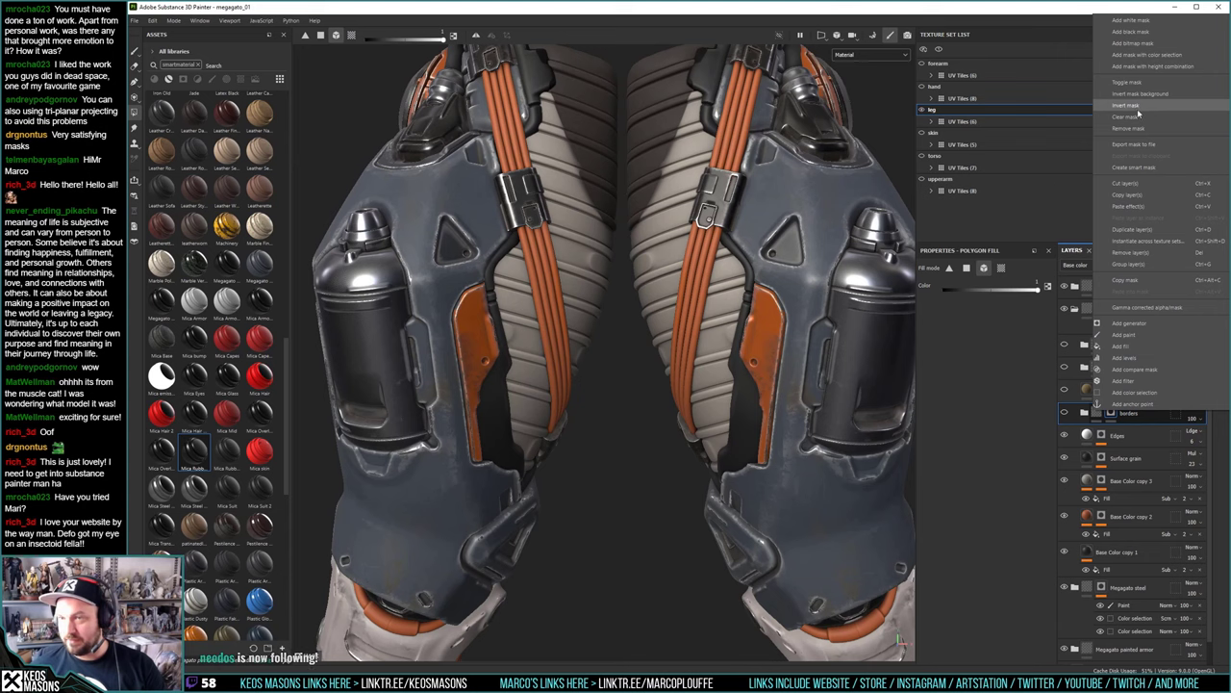
click(1130, 130)
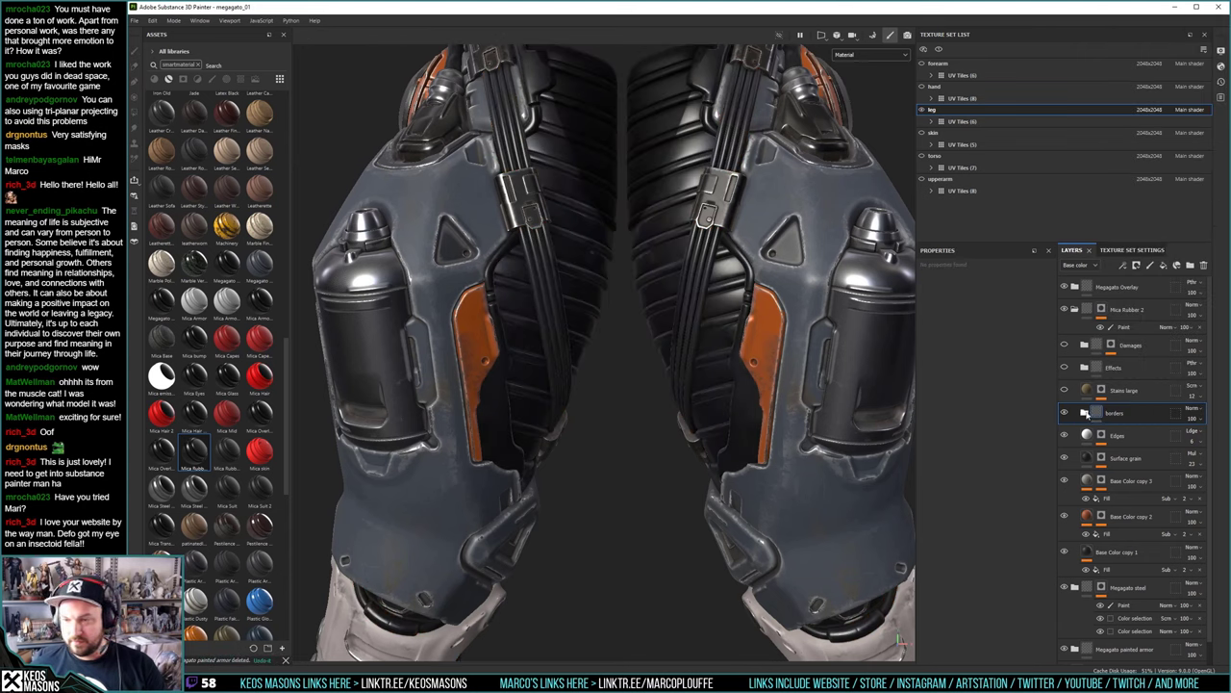
Expand the borders folder and delete its black Base layer
click(1085, 412)
click(1121, 439)
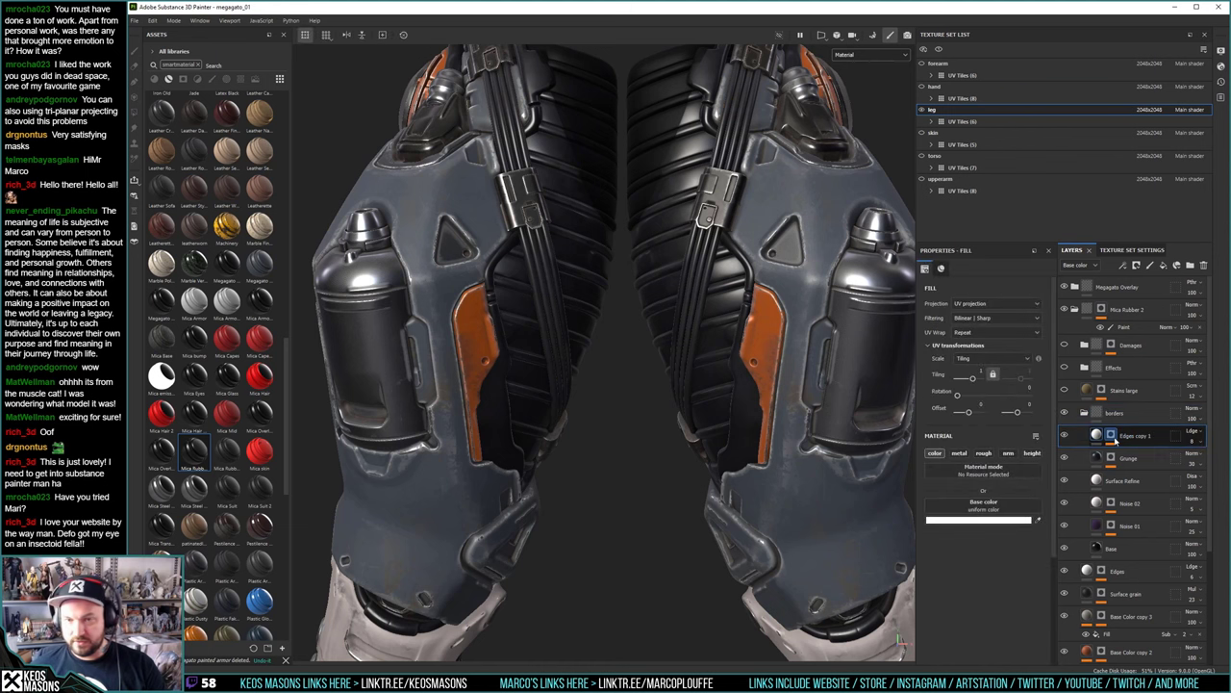
alt+drag(642, 240, 693, 406)
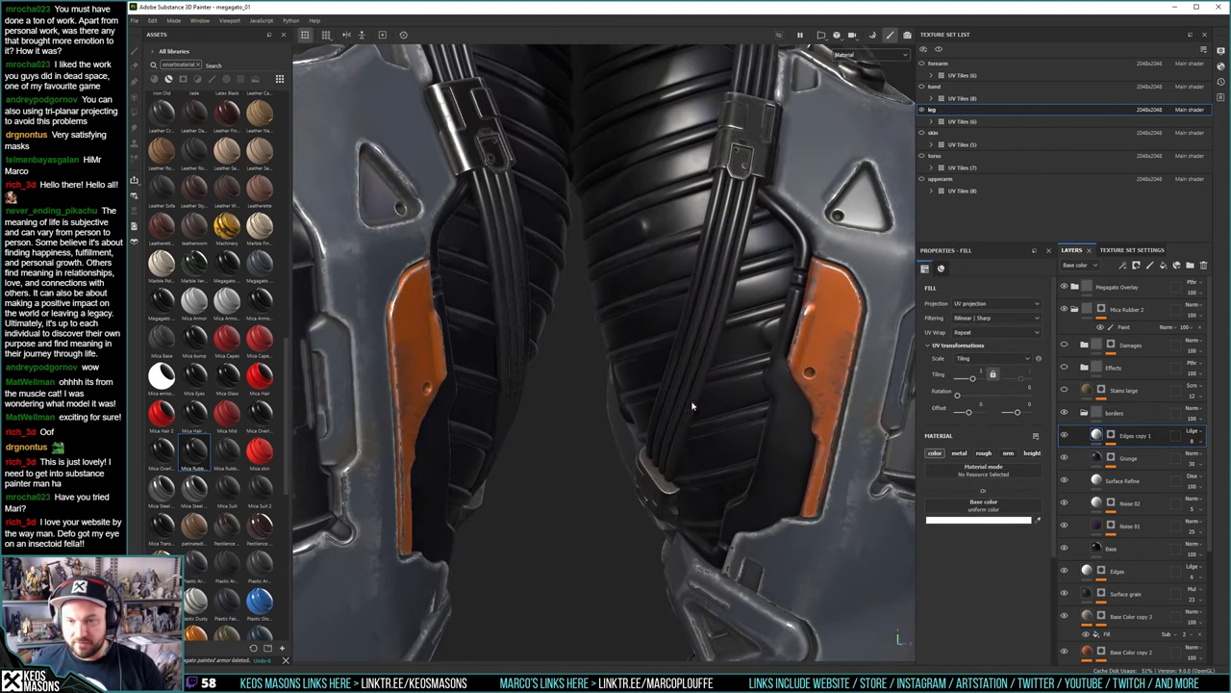
alt+right_drag(733, 415, 780, 401)
click(1129, 555)
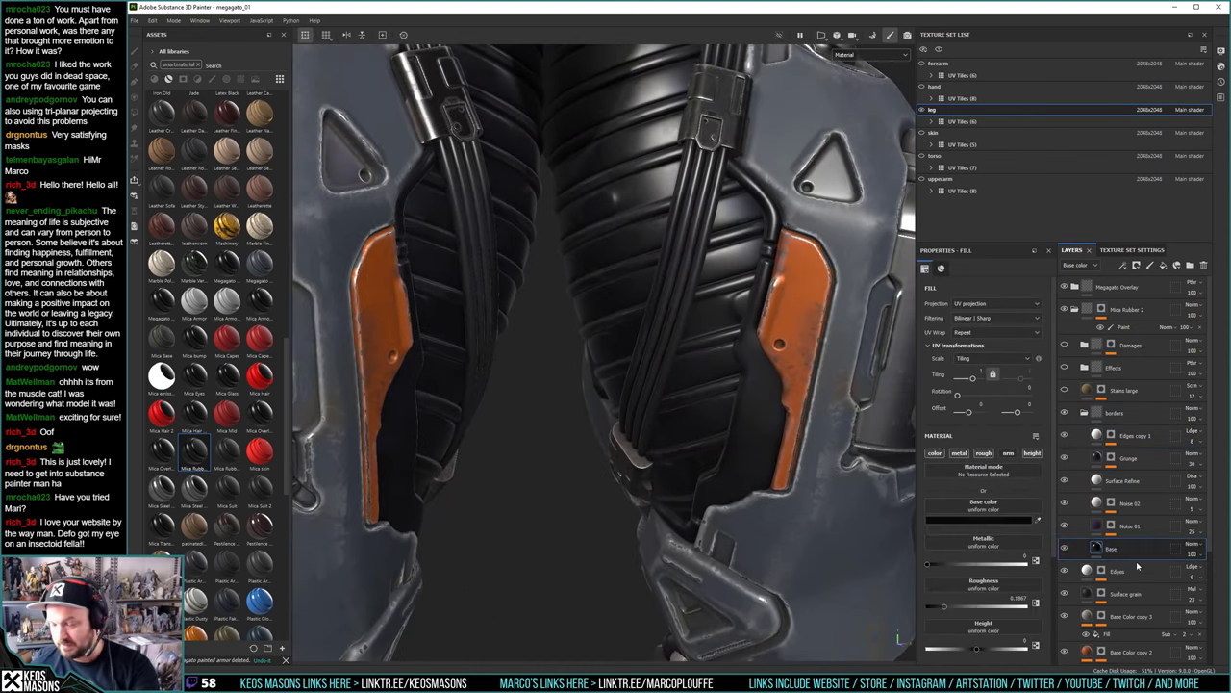
key(Delete)
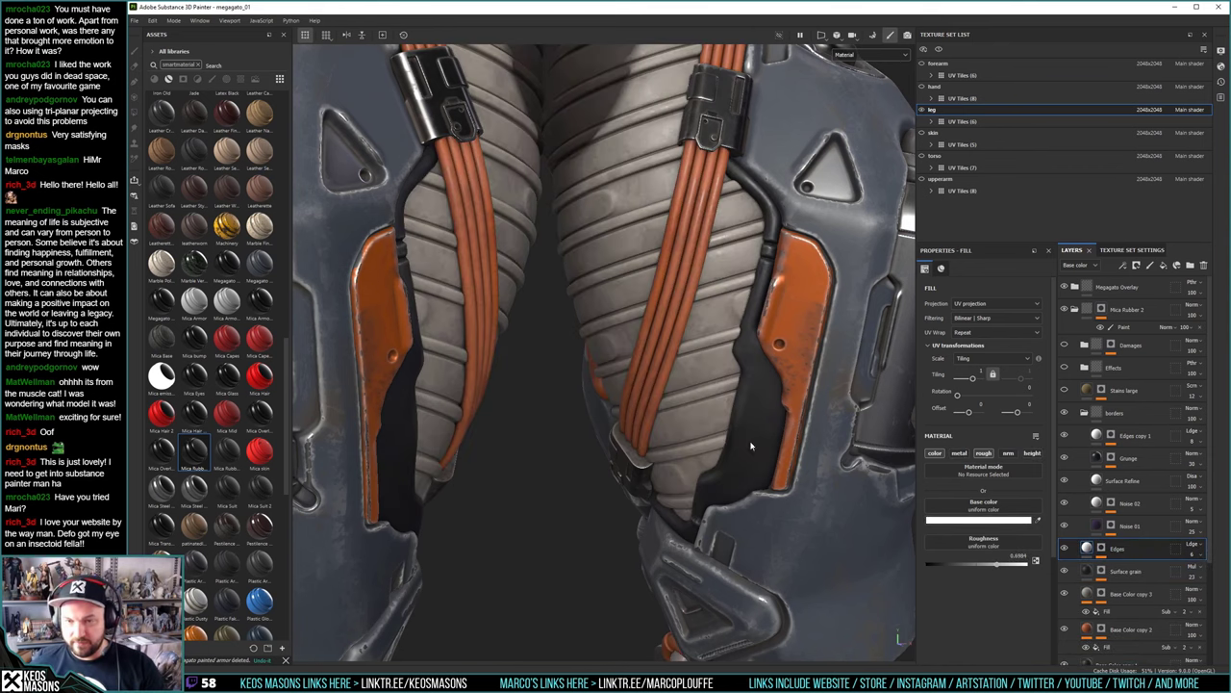
Compare the legs with and without the borders folder's Edges copy 1, Grunge and Surface Refine layers
alt+drag(610, 369, 626, 378)
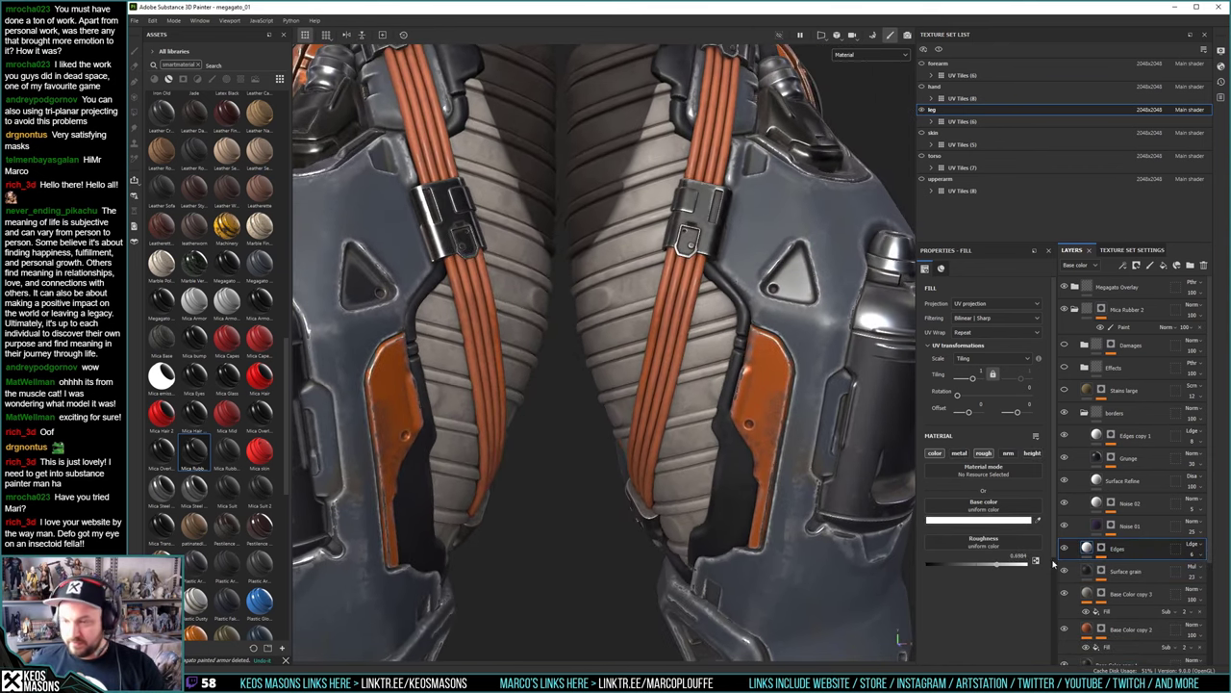
click(1065, 436)
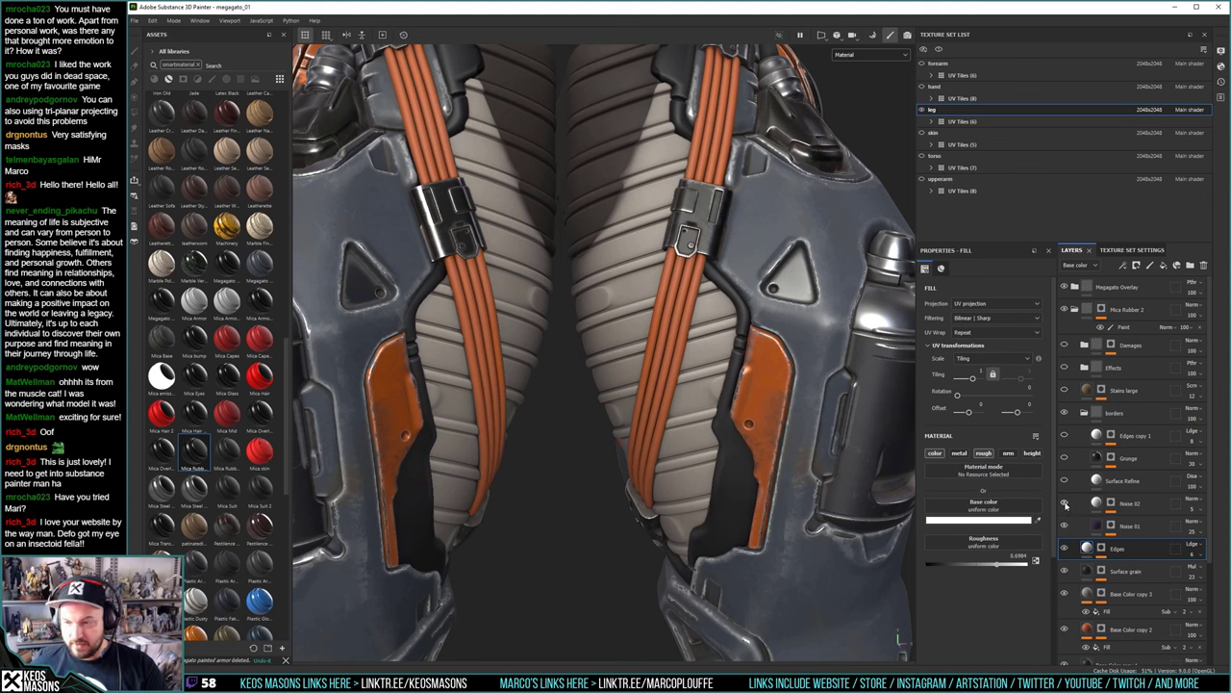
click(1065, 480)
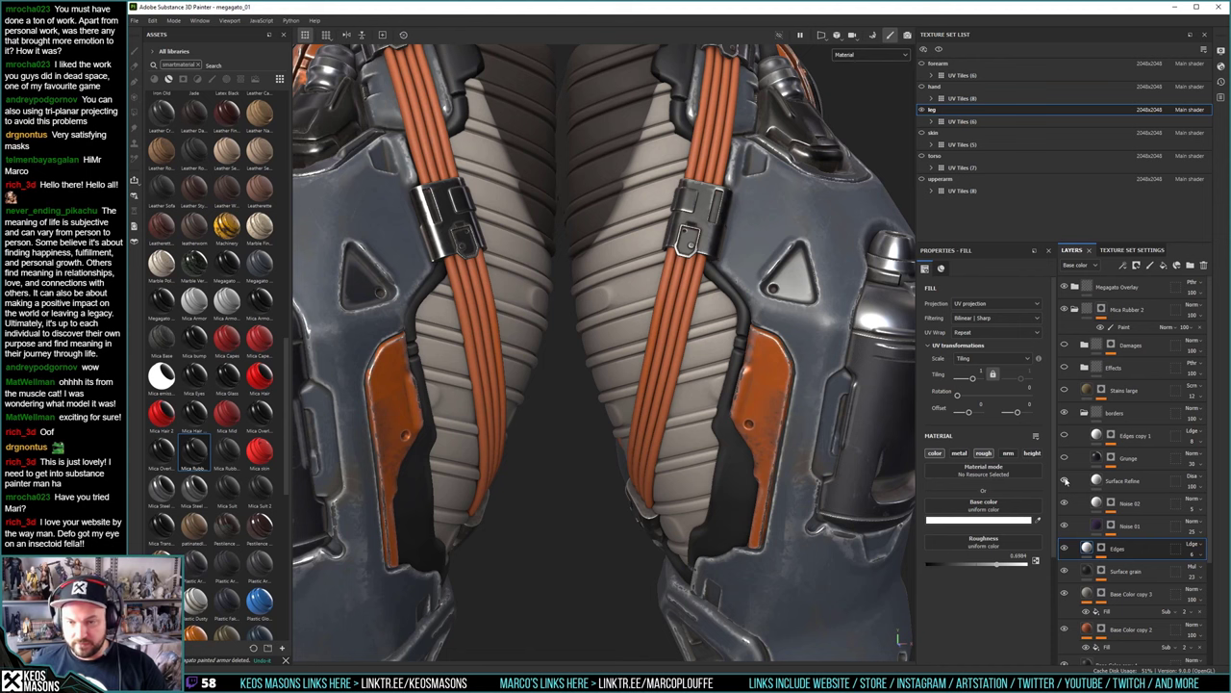
click(1065, 459)
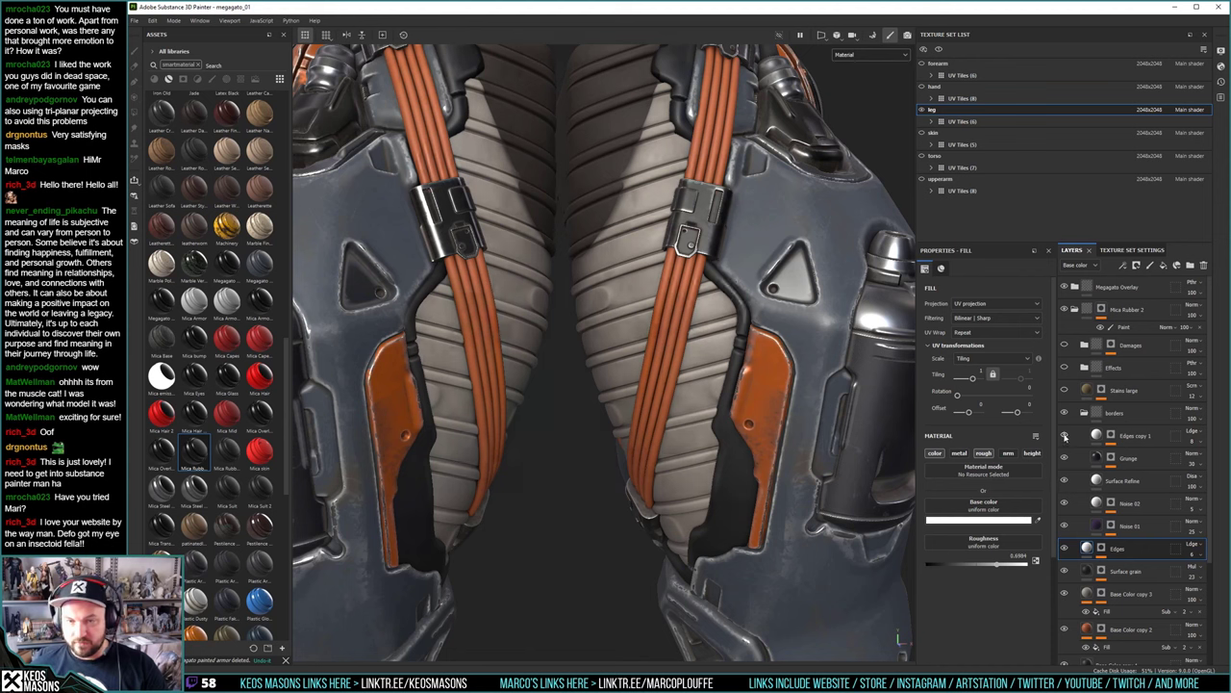
click(1065, 436)
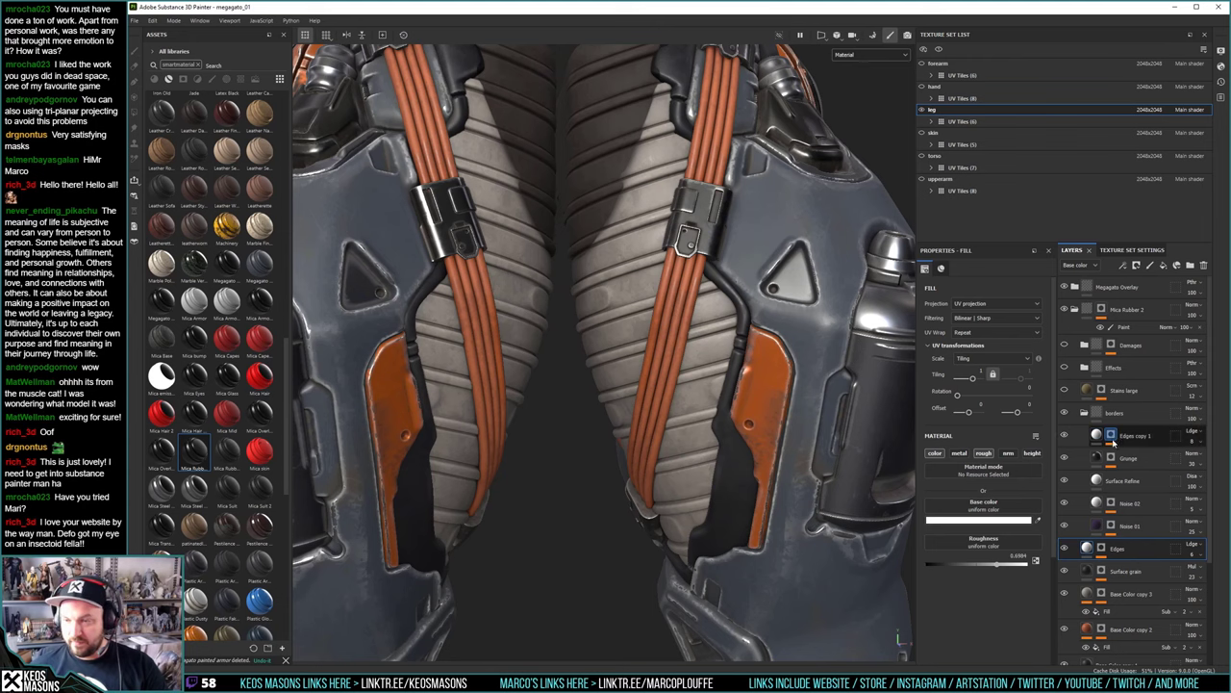
Preview the Edges copy 1 mask and check the fill settings of Edges copy 1 and Surface Refine
alt+click(1112, 436)
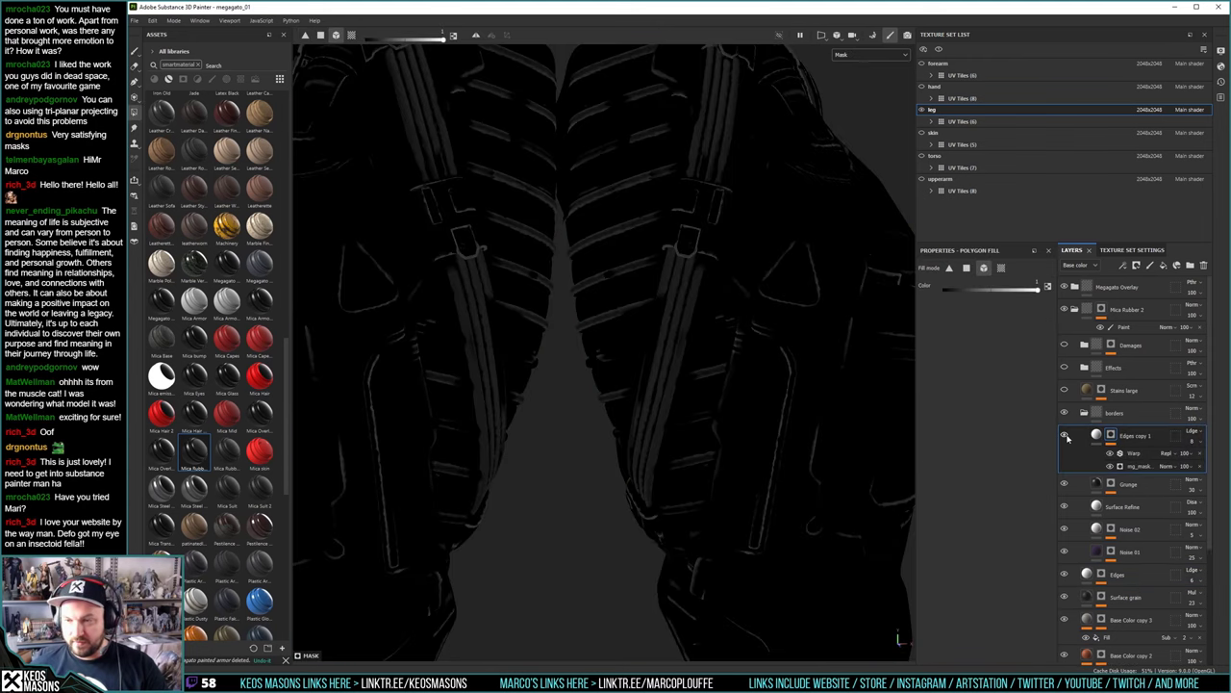
click(1097, 435)
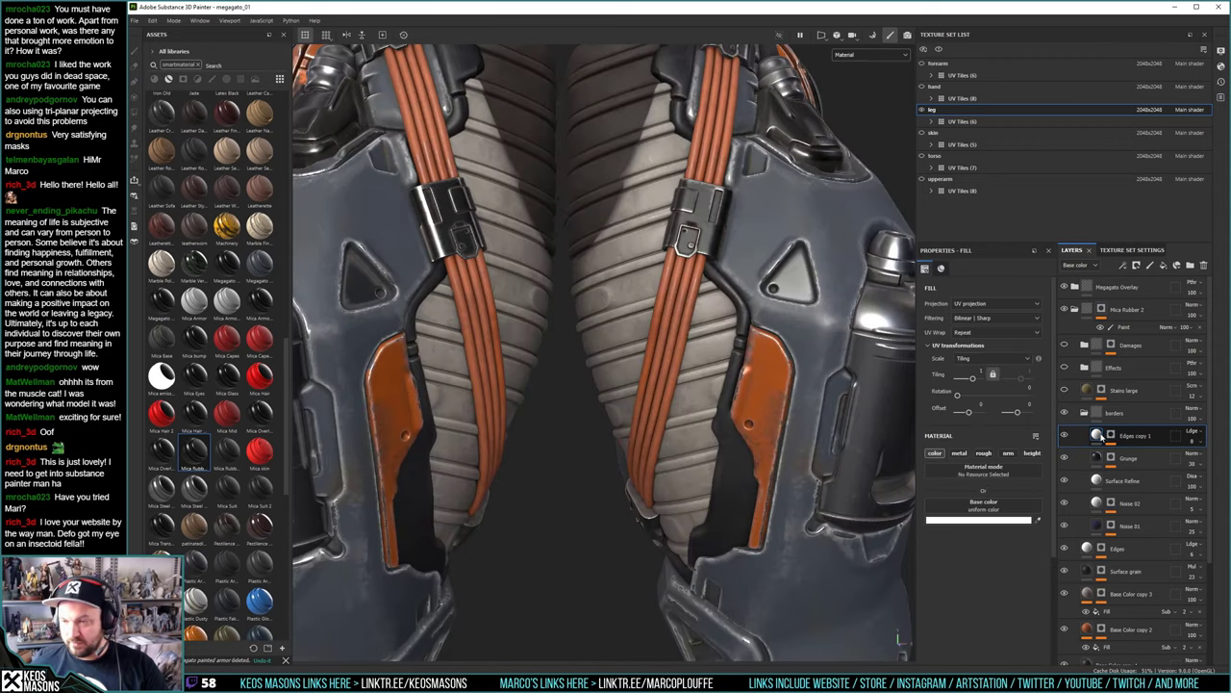
click(1097, 480)
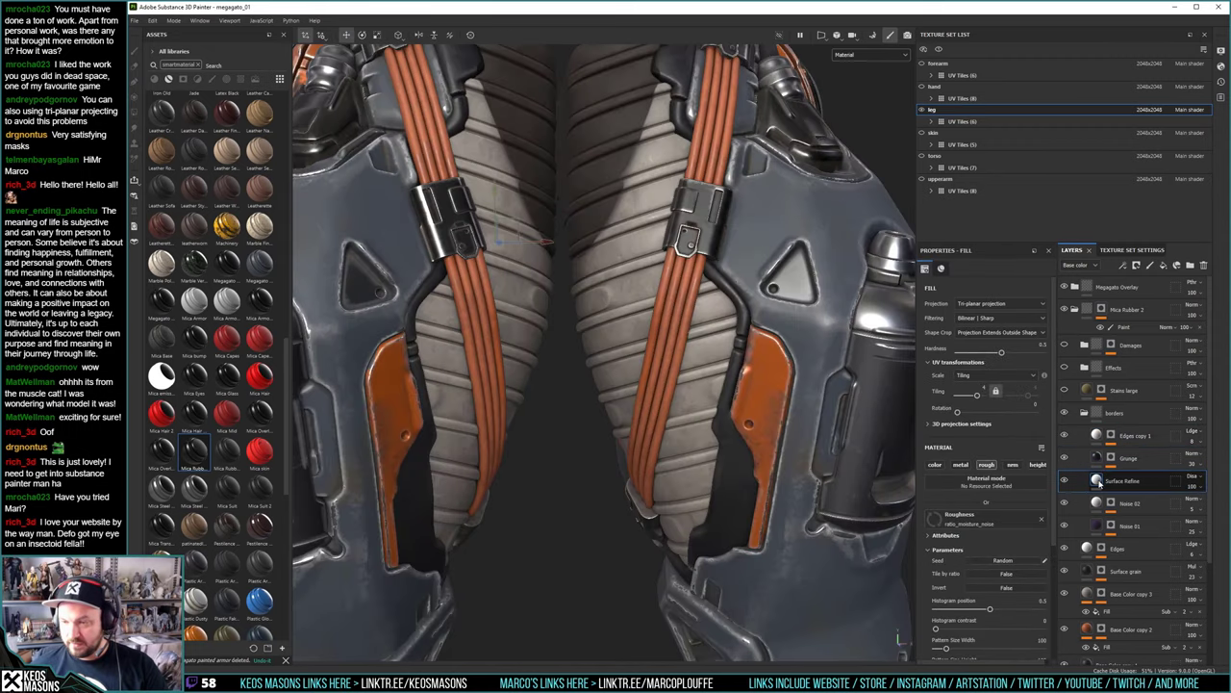
mouse_move(1098, 482)
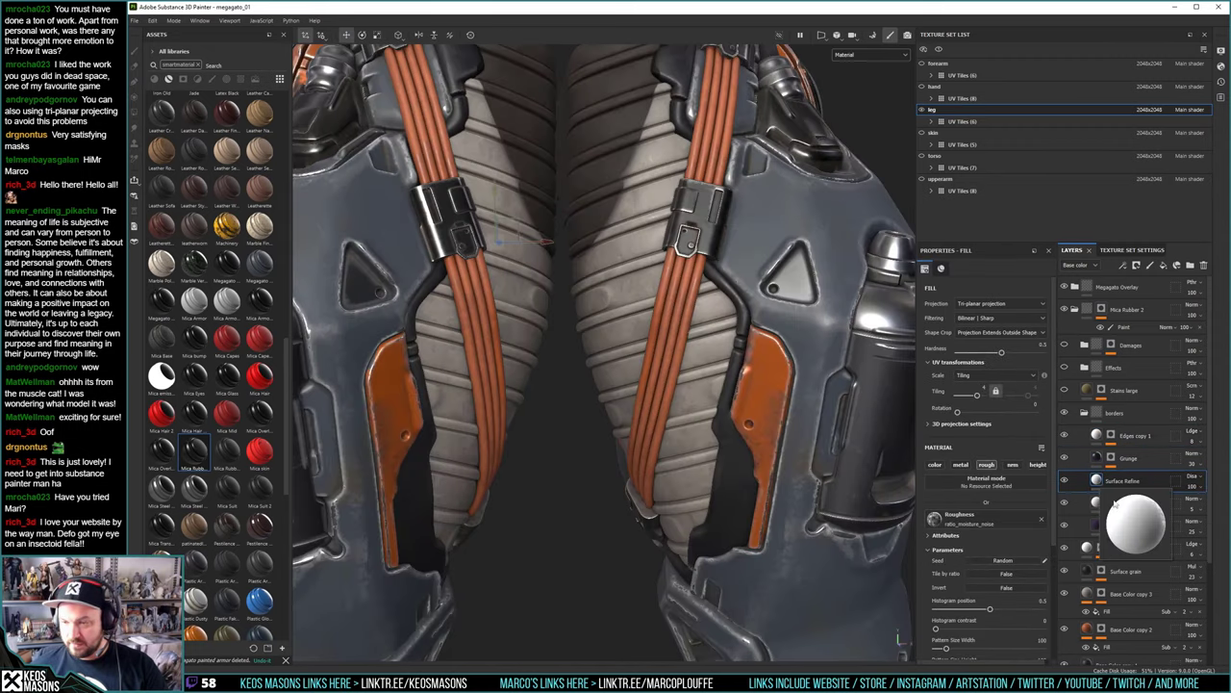
Hide Edges copy 1, Grunge, Surface Refine and Noise 02 to isolate Noise 01, and preview the Noise 01 mask
alt+drag(709, 419, 631, 400)
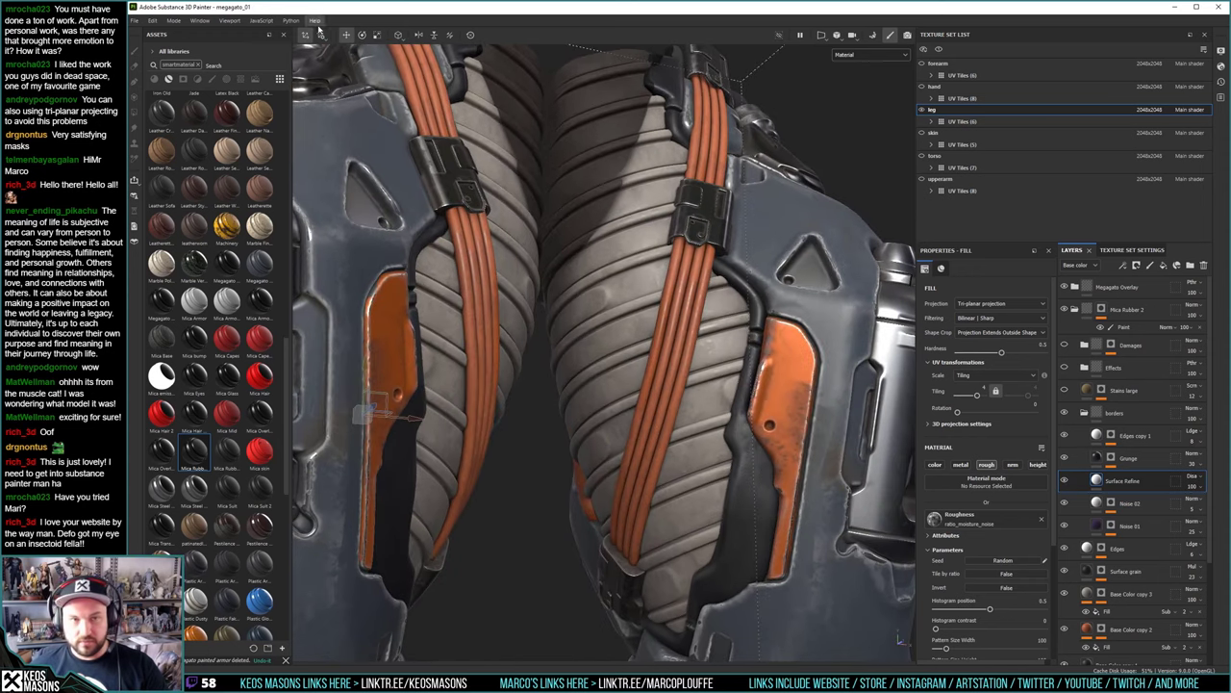
mouse_move(631, 404)
alt+right_down()
mouse_move(656, 459)
mouse_move(652, 416)
alt+right_up()
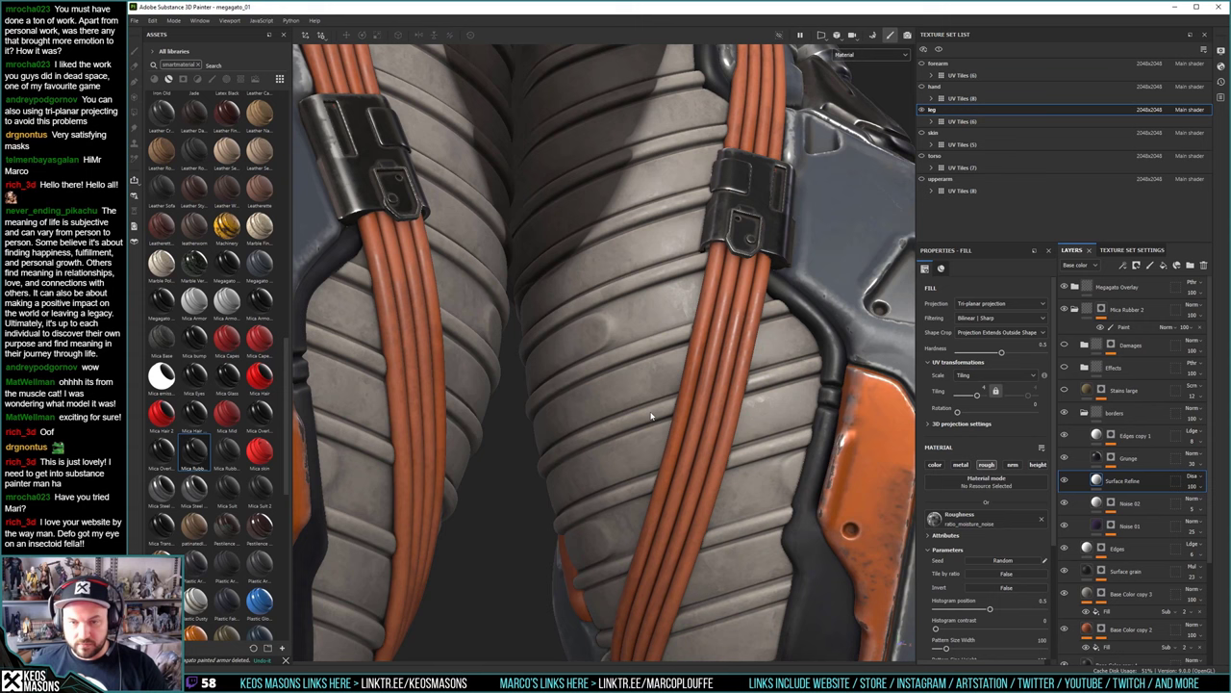
click(1065, 436)
click(1065, 458)
click(1065, 480)
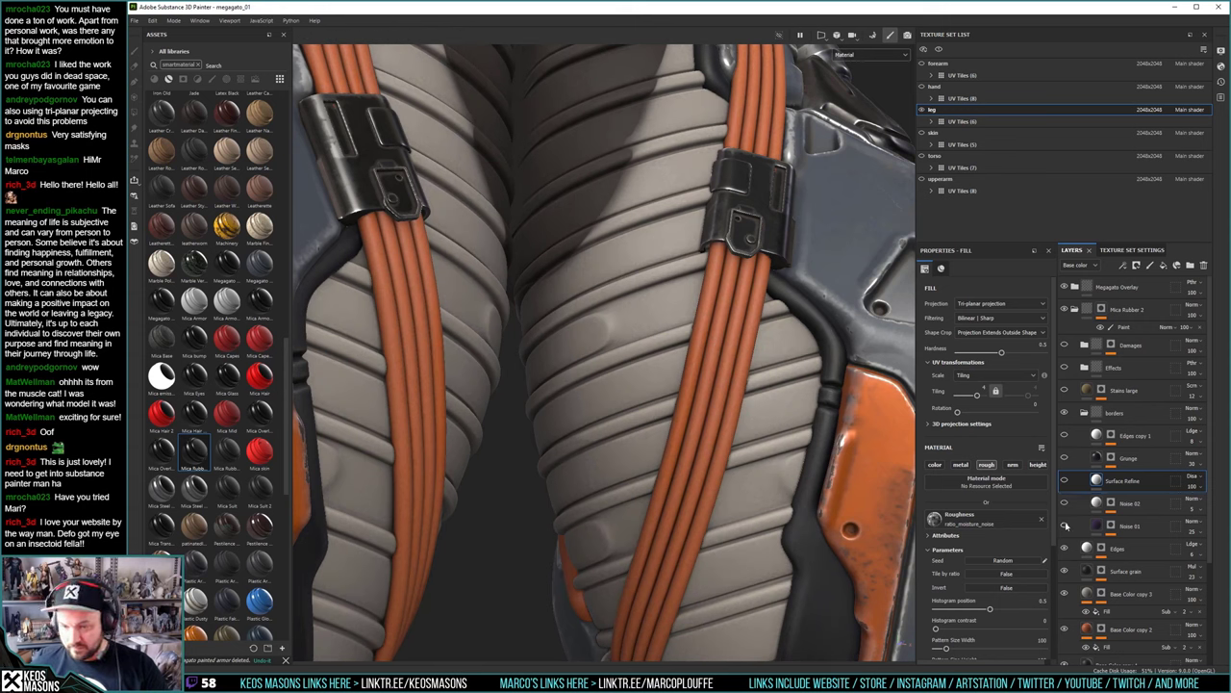
click(1064, 525)
alt+click(1113, 528)
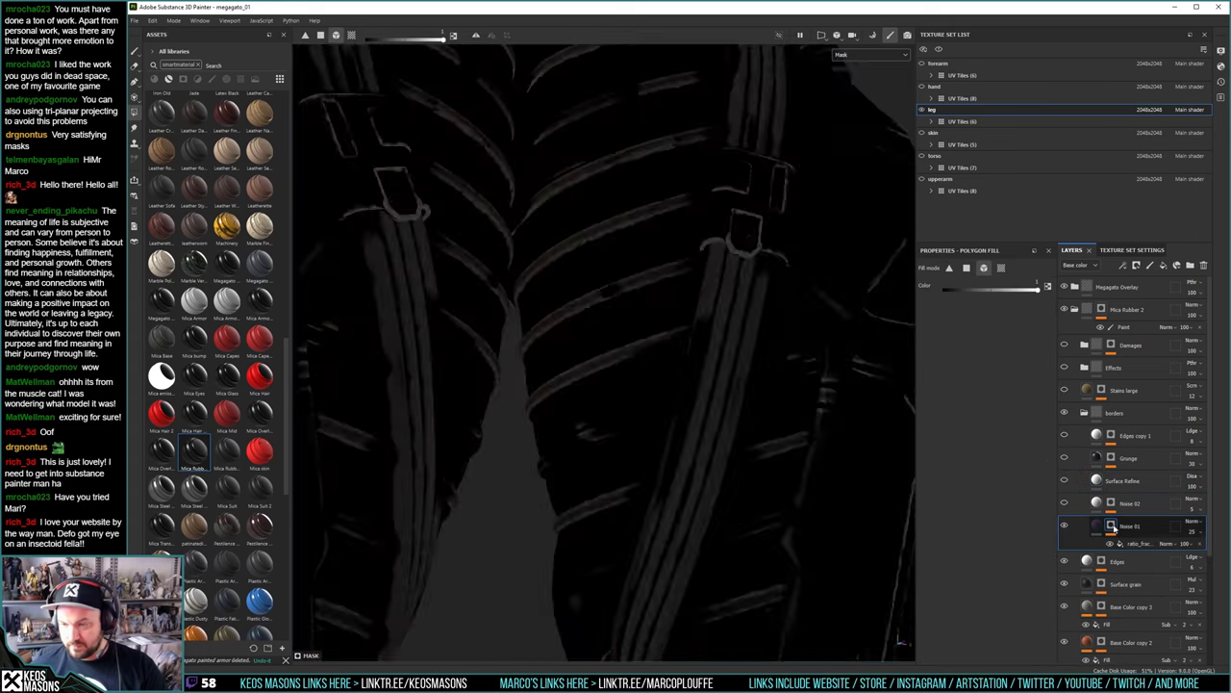
click(1095, 528)
Check the effect of Noise 02 on the legs and delete that layer from the borders folder
scroll(1063, 534, down, 1)
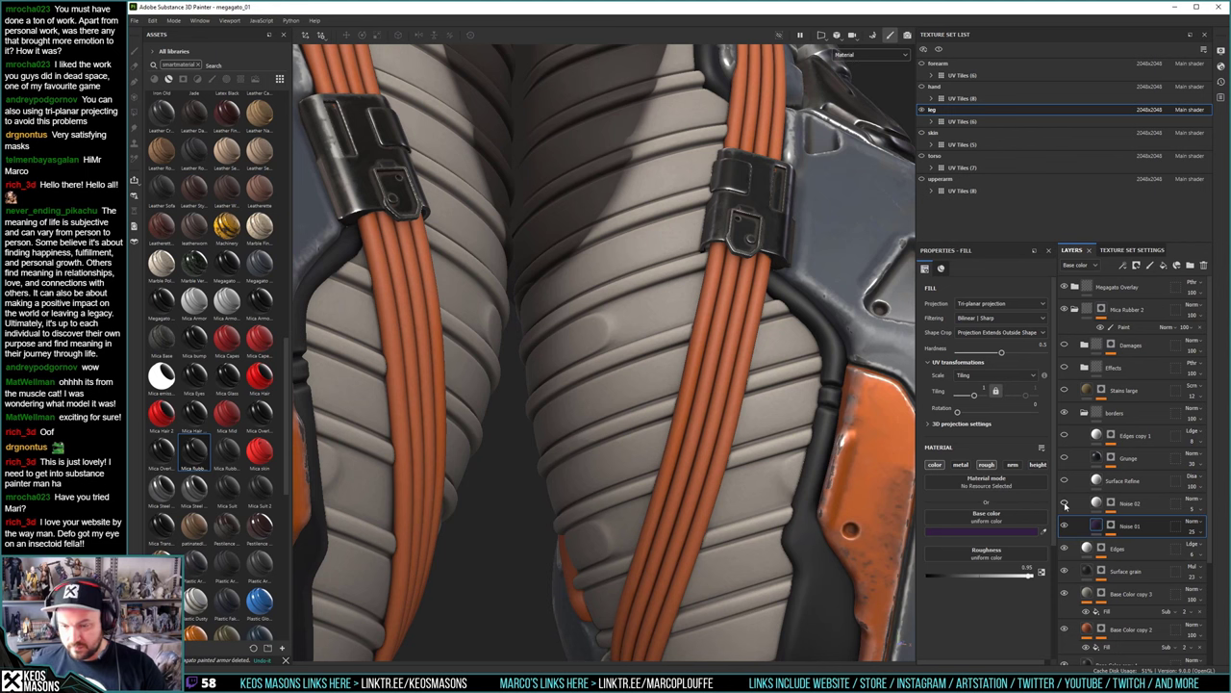
alt+click(1111, 503)
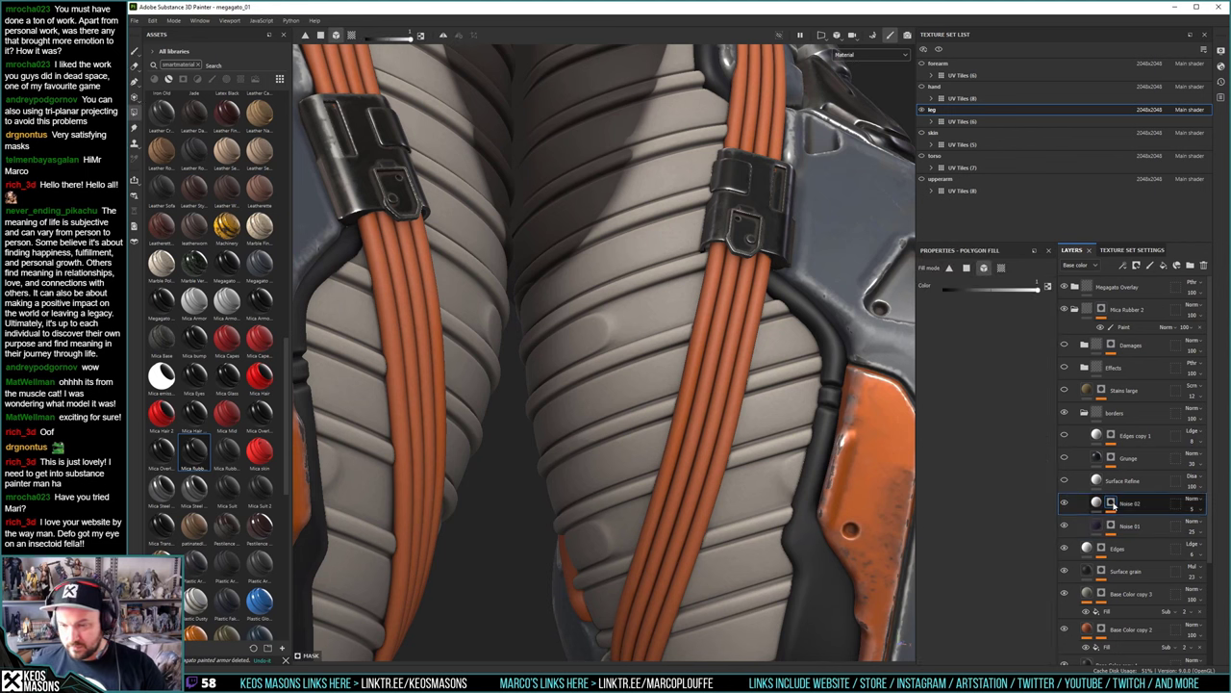
alt+right_drag(722, 456, 560, 225)
alt+drag(559, 224, 664, 337)
click(1204, 264)
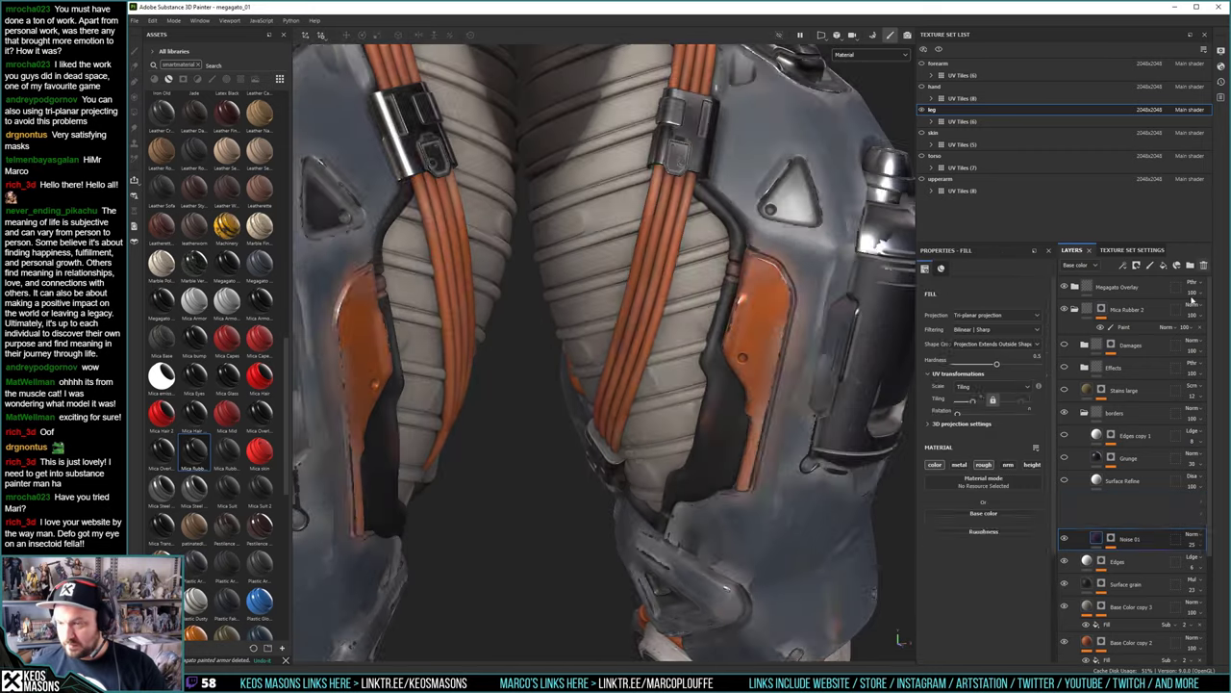
Examine the effect of Surface Refine up close on the leg rubber and delete that layer
click(1098, 483)
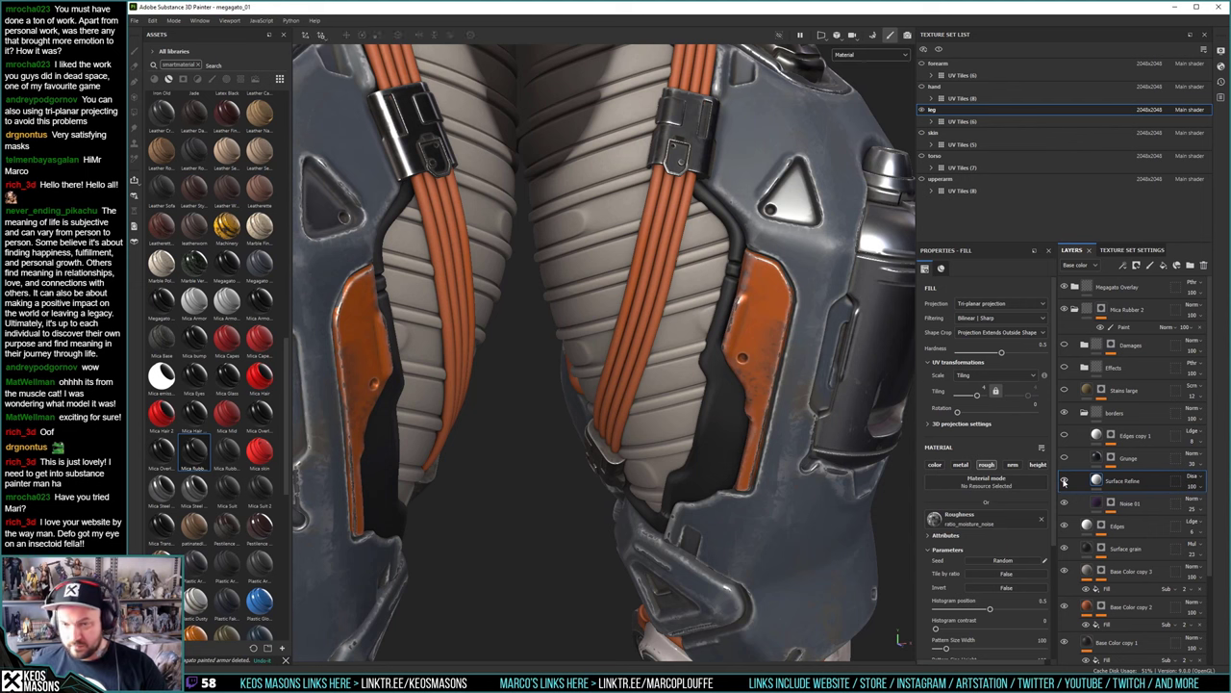
alt+right_drag(644, 279, 712, 414)
alt+middle_drag(712, 414, 648, 265)
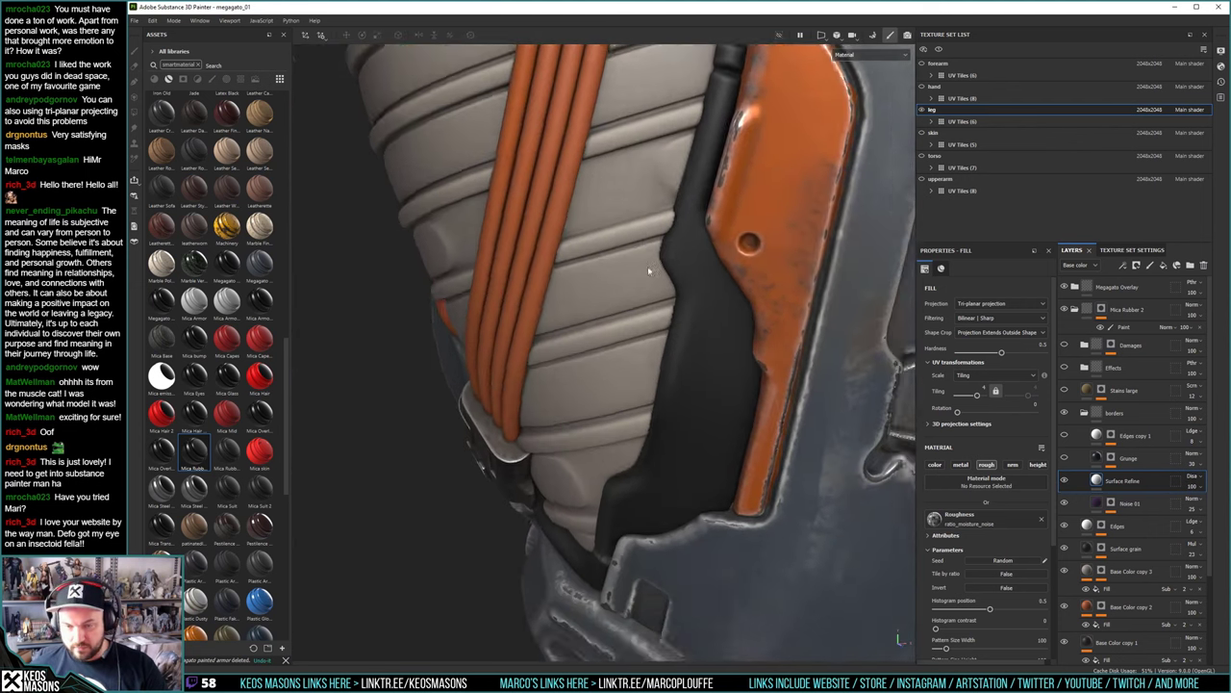
alt+right_drag(647, 265, 715, 498)
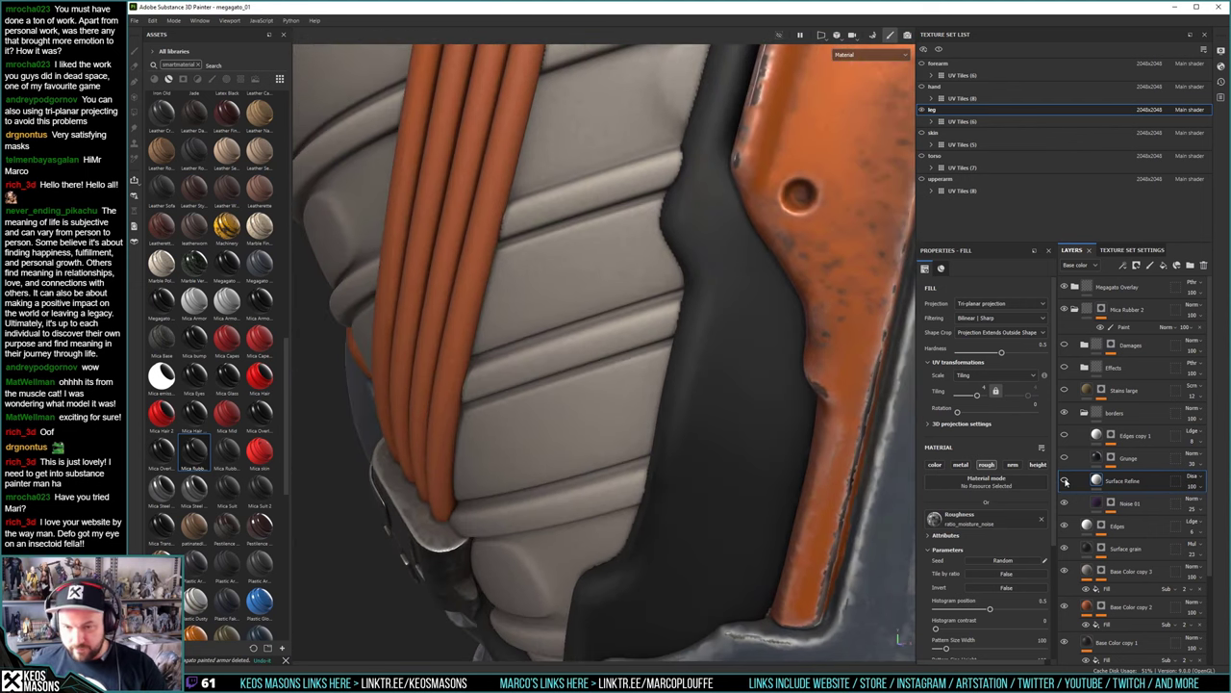
alt+right_drag(659, 432, 585, 238)
alt+middle_drag(584, 239, 599, 409)
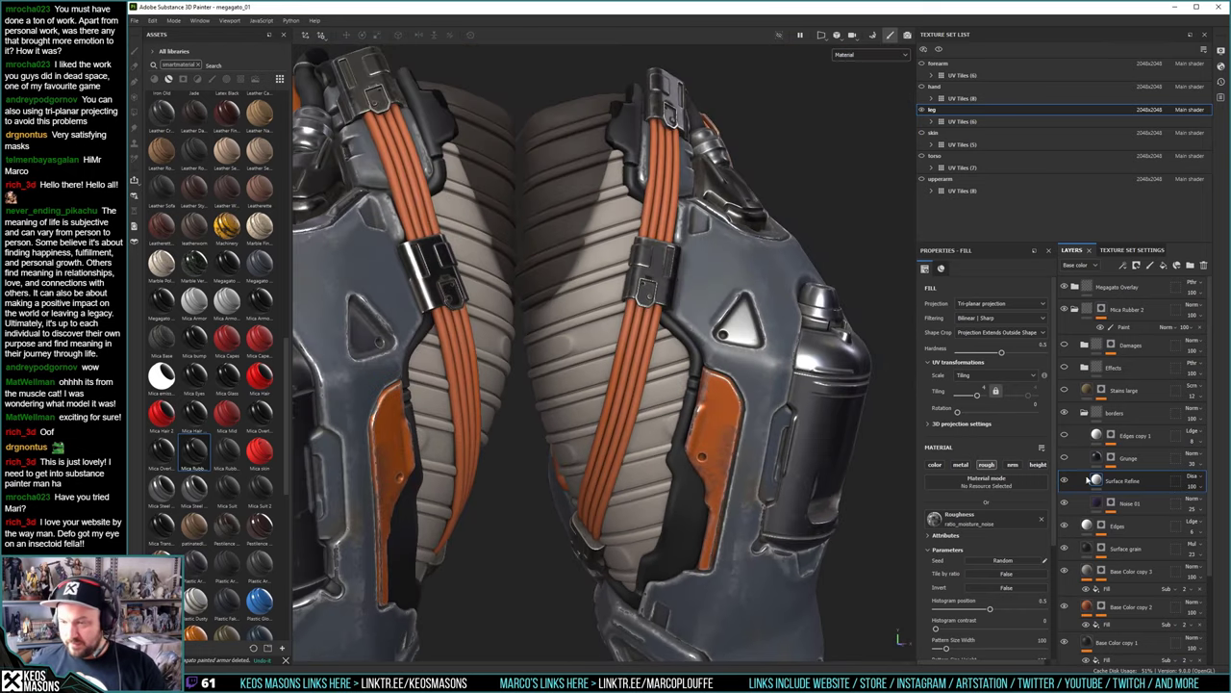
key(Delete)
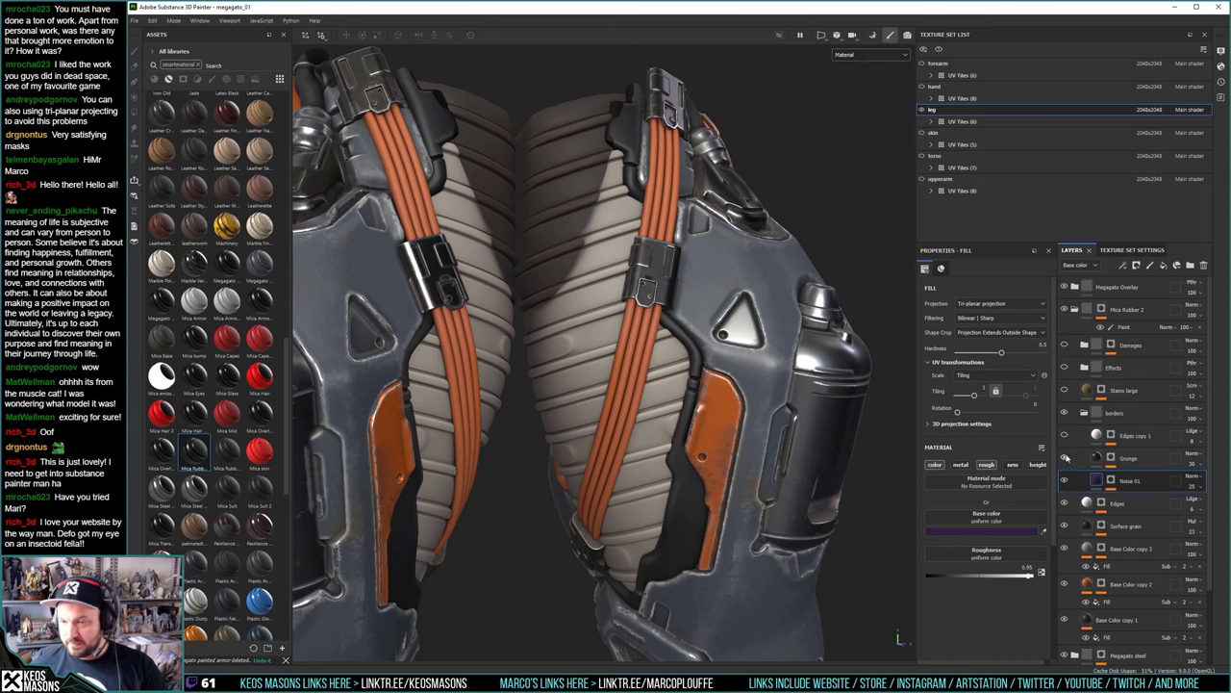
Take Edges copy 1, Grunge and Noise 01 out of the borders folder and delete the emptied folder
click(1065, 457)
click(1065, 435)
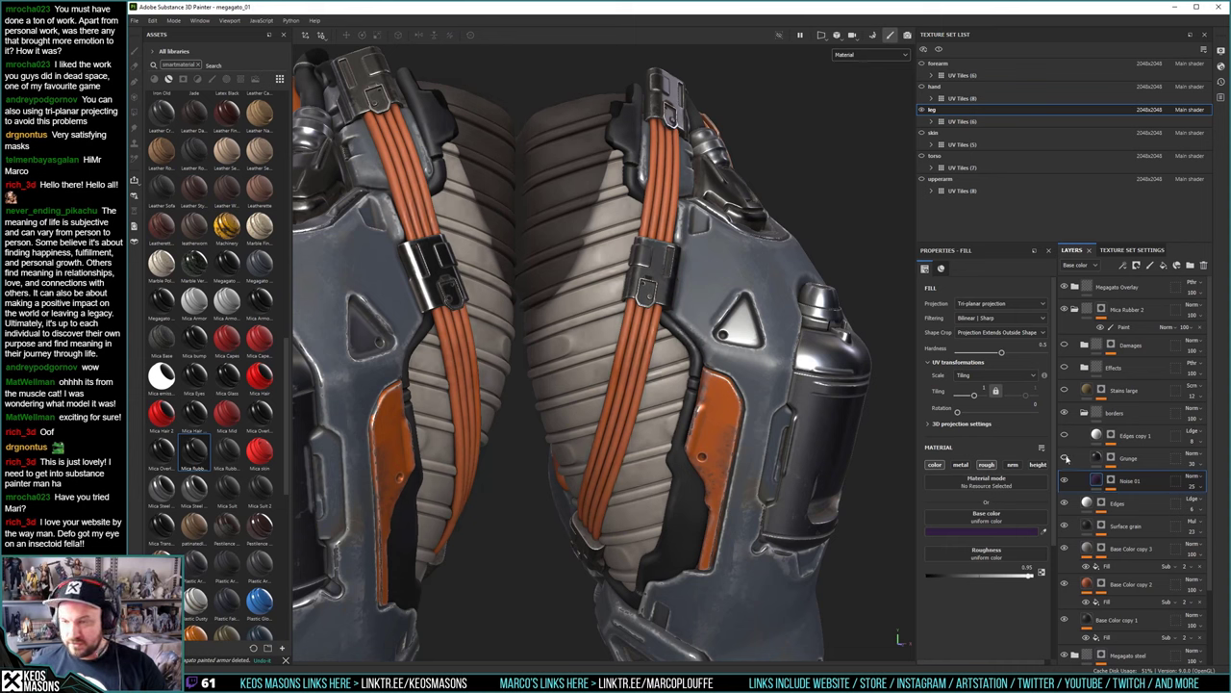
click(1134, 439)
shift+click(1139, 485)
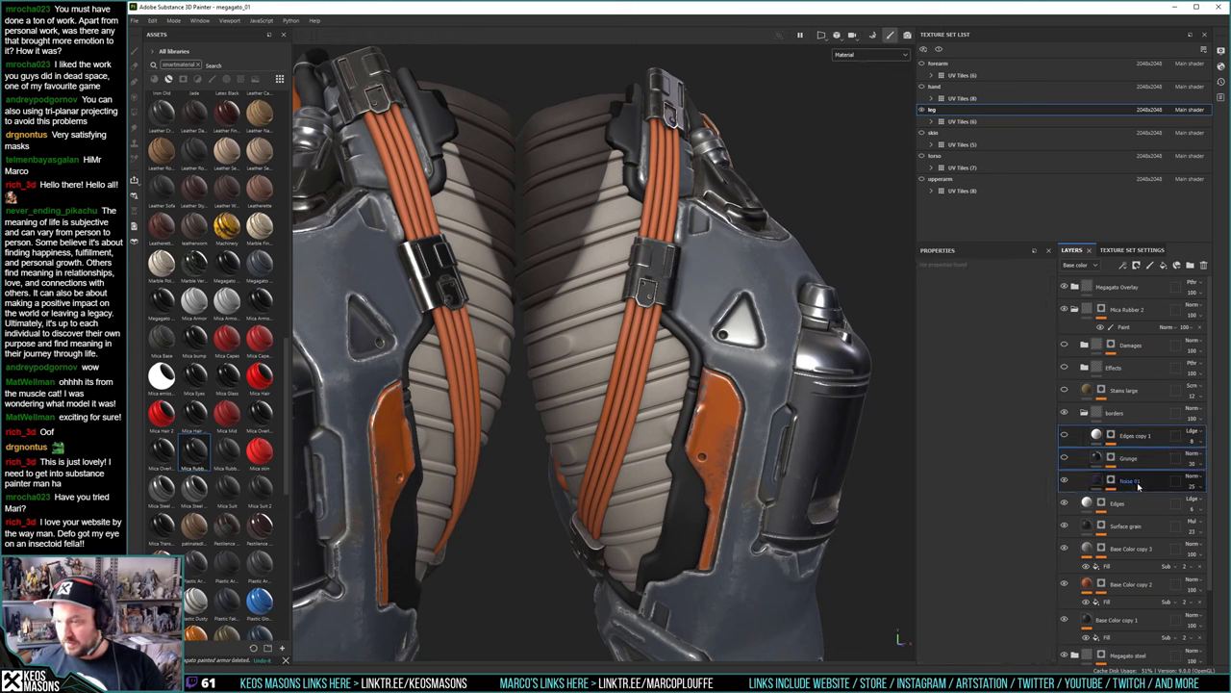
drag(1138, 486, 1139, 496)
click(1125, 414)
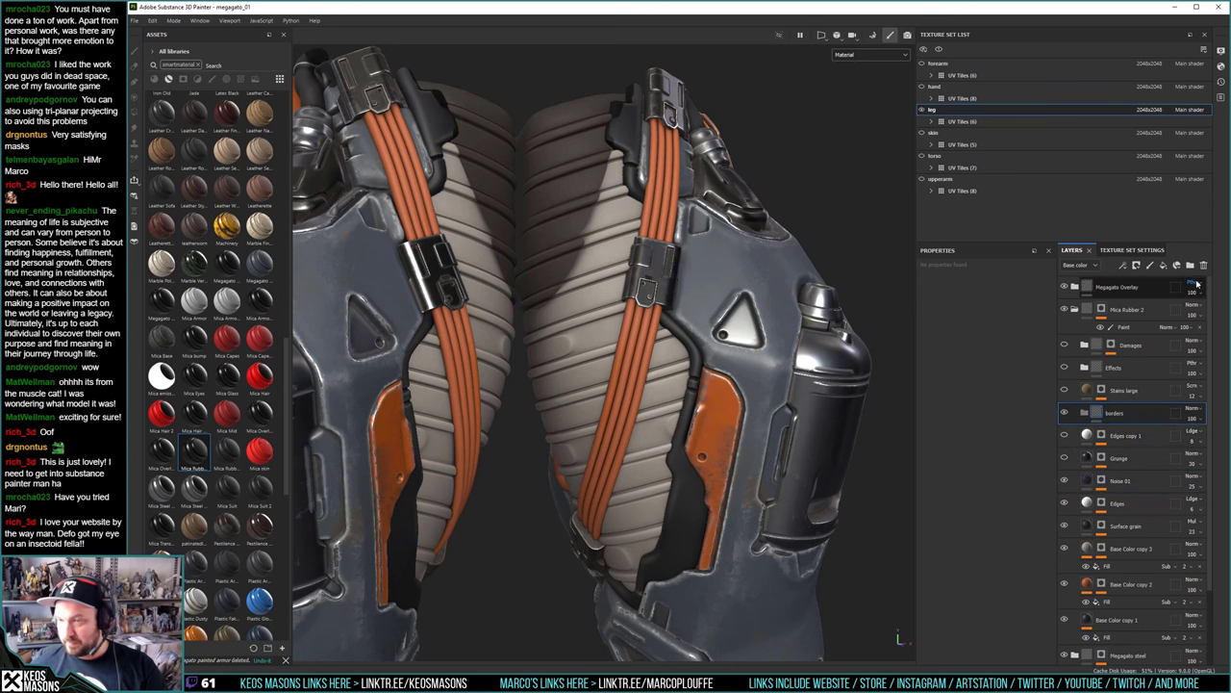
click(1203, 267)
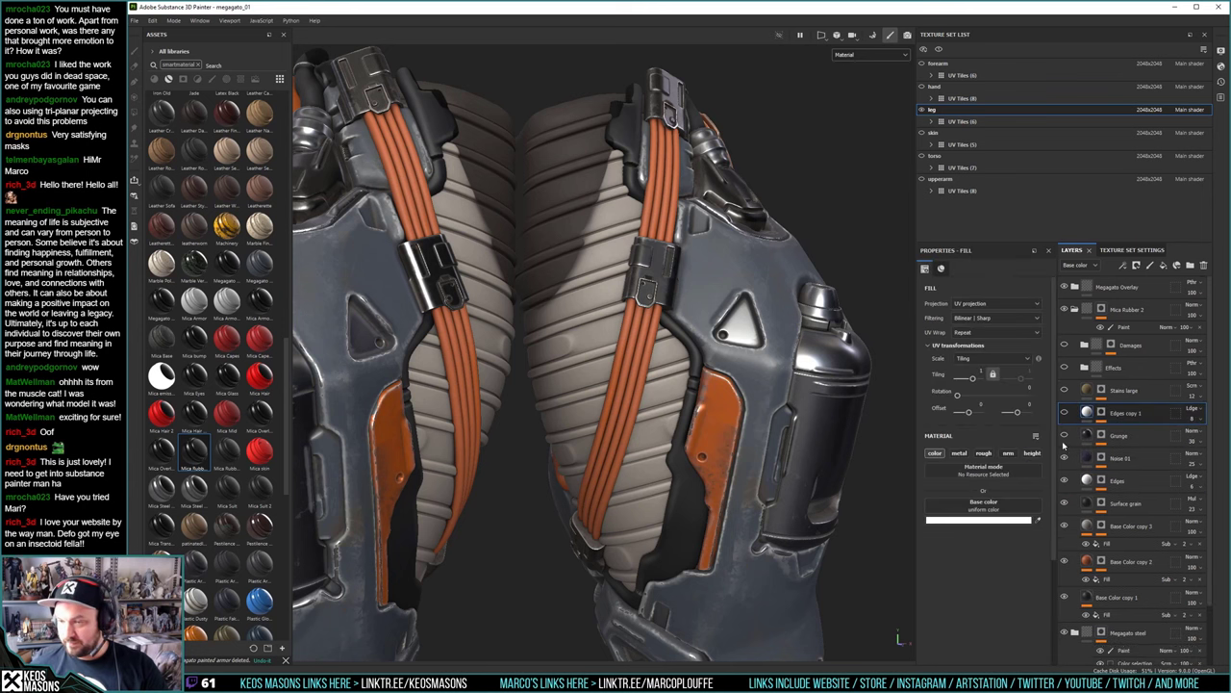
alt+drag(726, 429, 681, 432)
alt+right_drag(681, 432, 619, 404)
alt+drag(619, 404, 604, 370)
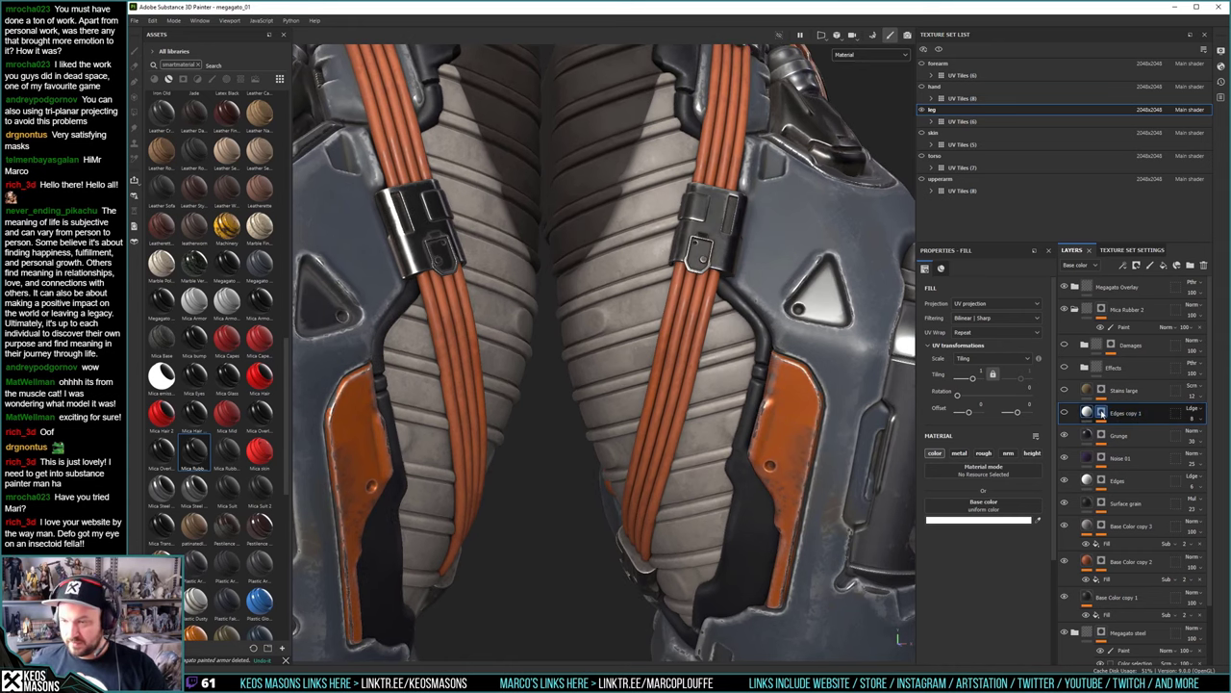
click(1193, 420)
drag(1191, 438, 1188, 439)
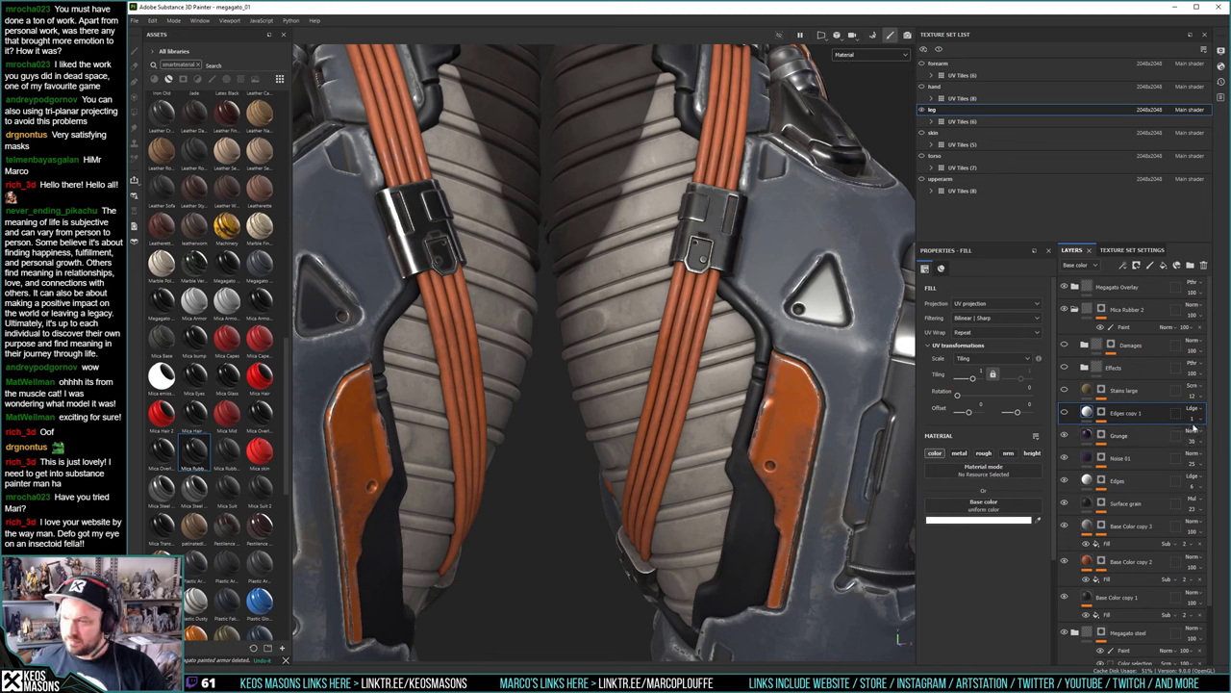
key(ctrl+z)
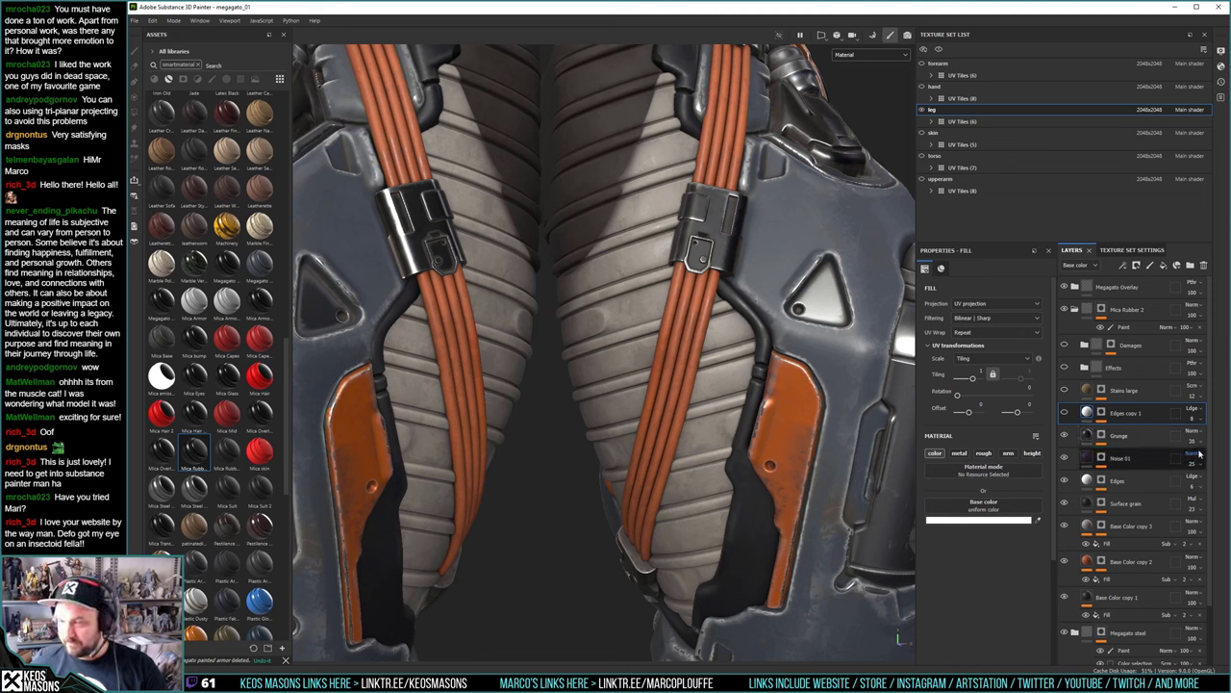
Set the Grunge layer's opacity to about 8, turn on Edges copy 1 and raise its opacity to about 28
click(1196, 444)
drag(1197, 460, 1191, 461)
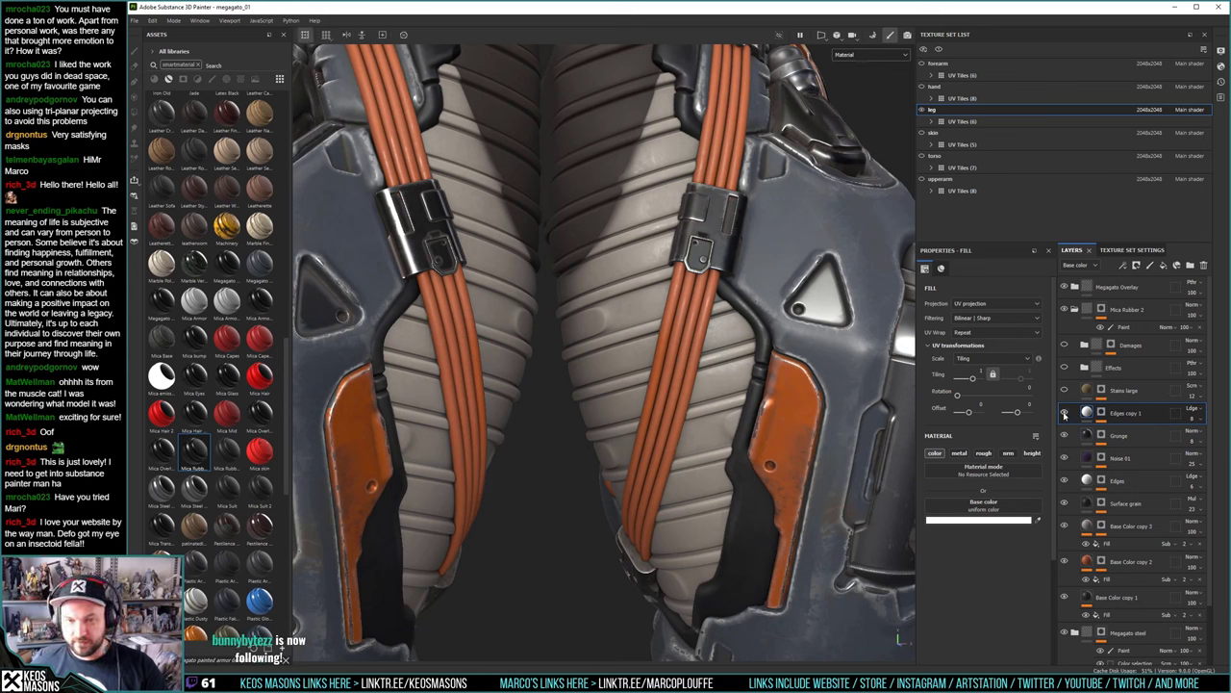
click(1200, 419)
mouse_move(1191, 438)
mouse_down()
mouse_move(1208, 438)
mouse_move(1196, 439)
mouse_up()
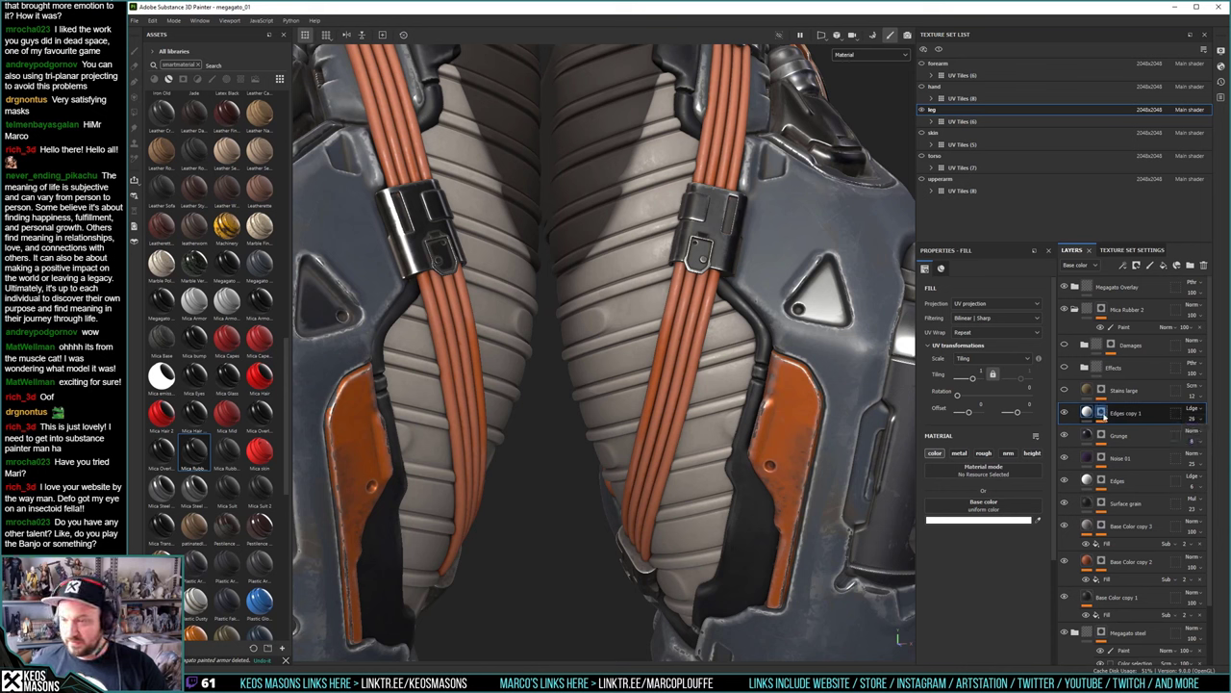
Disable the Warp filter in the Edges copy 1 mask and open the Curvature settings of its mask generator
click(1101, 413)
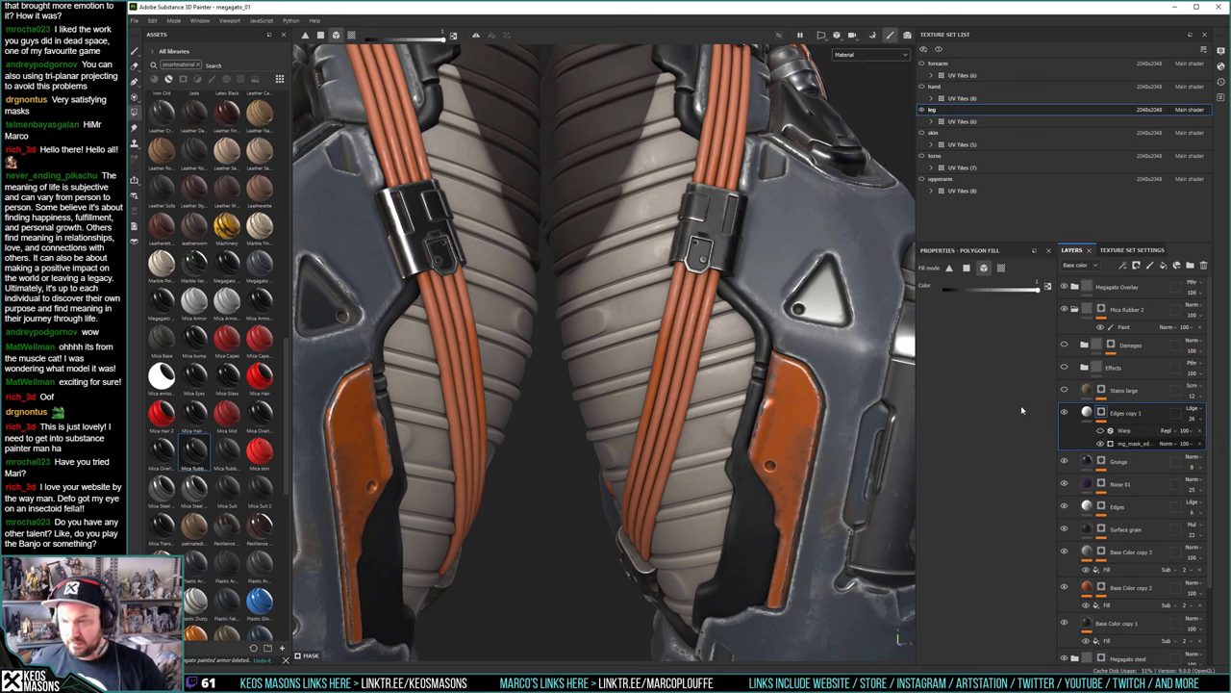
scroll(1018, 408, down, 5)
scroll(981, 404, up, 5)
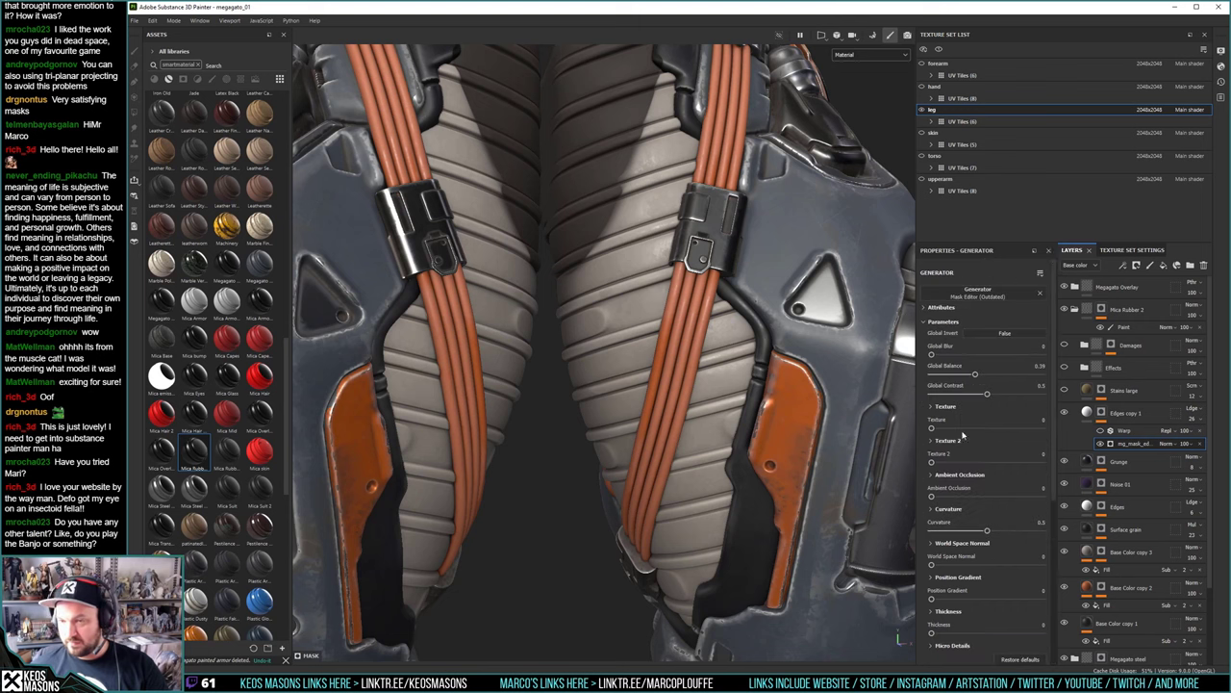
click(949, 509)
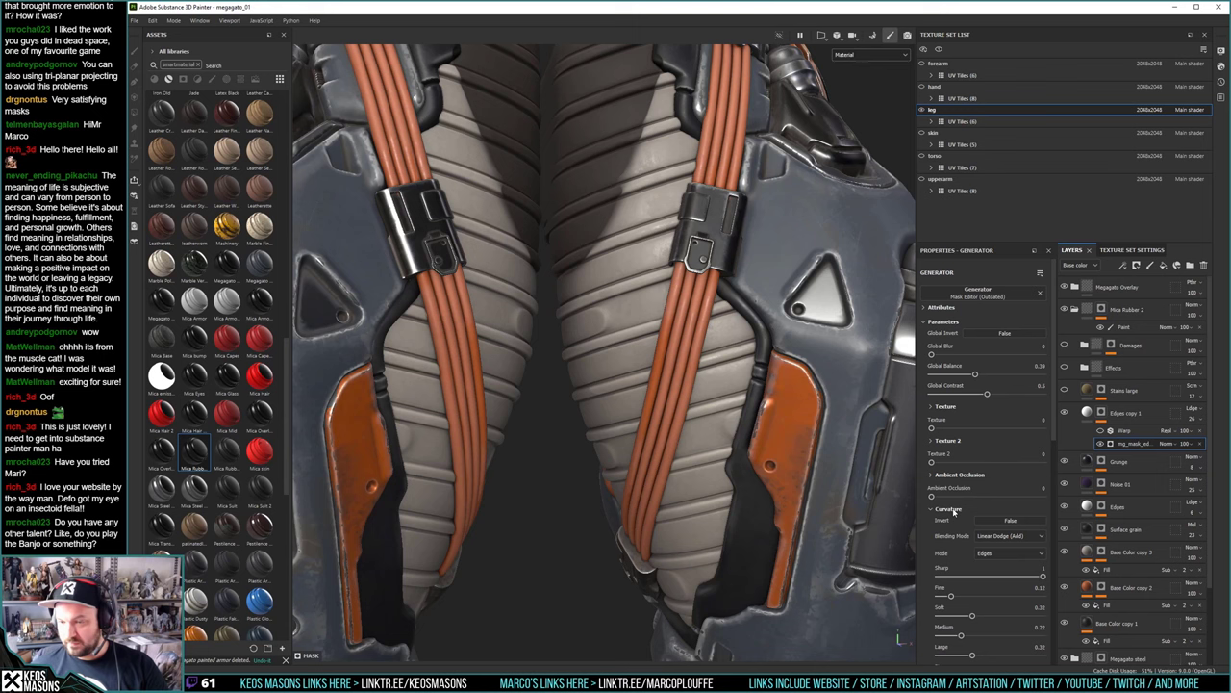
scroll(956, 511, down, 3)
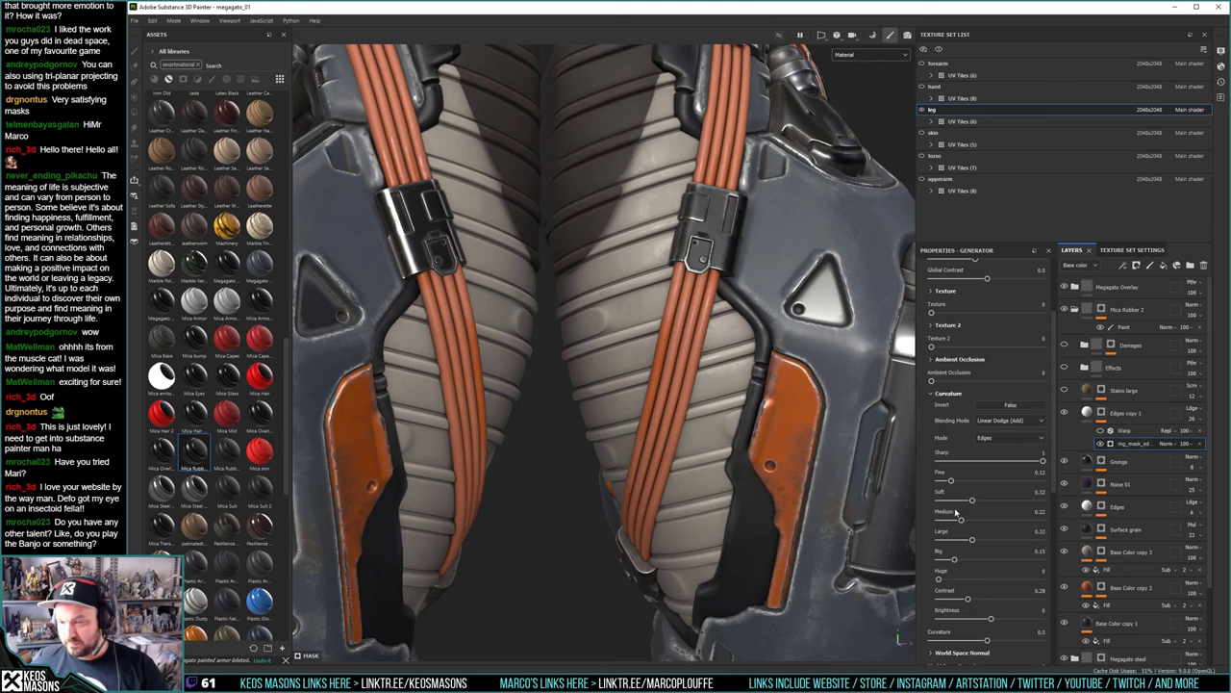
scroll(959, 514, up, 3)
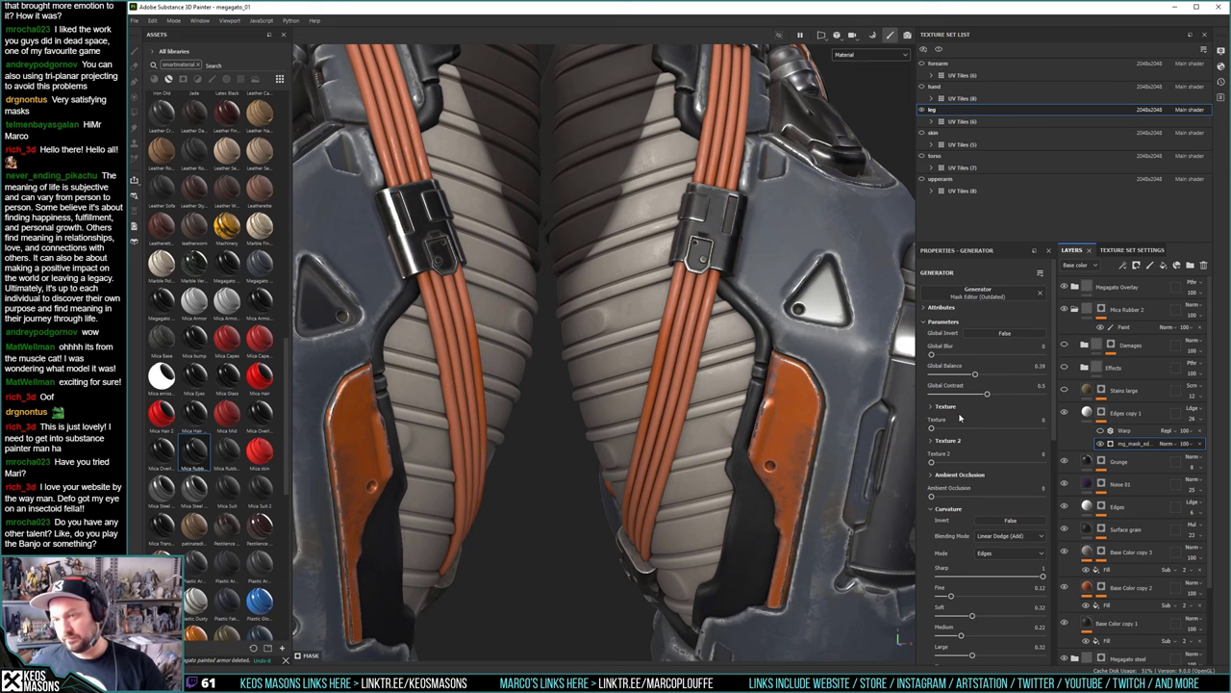
Check the effect of the Edges copy 1 layer on the leg rubber and delete that layer
alt+drag(672, 382, 710, 309)
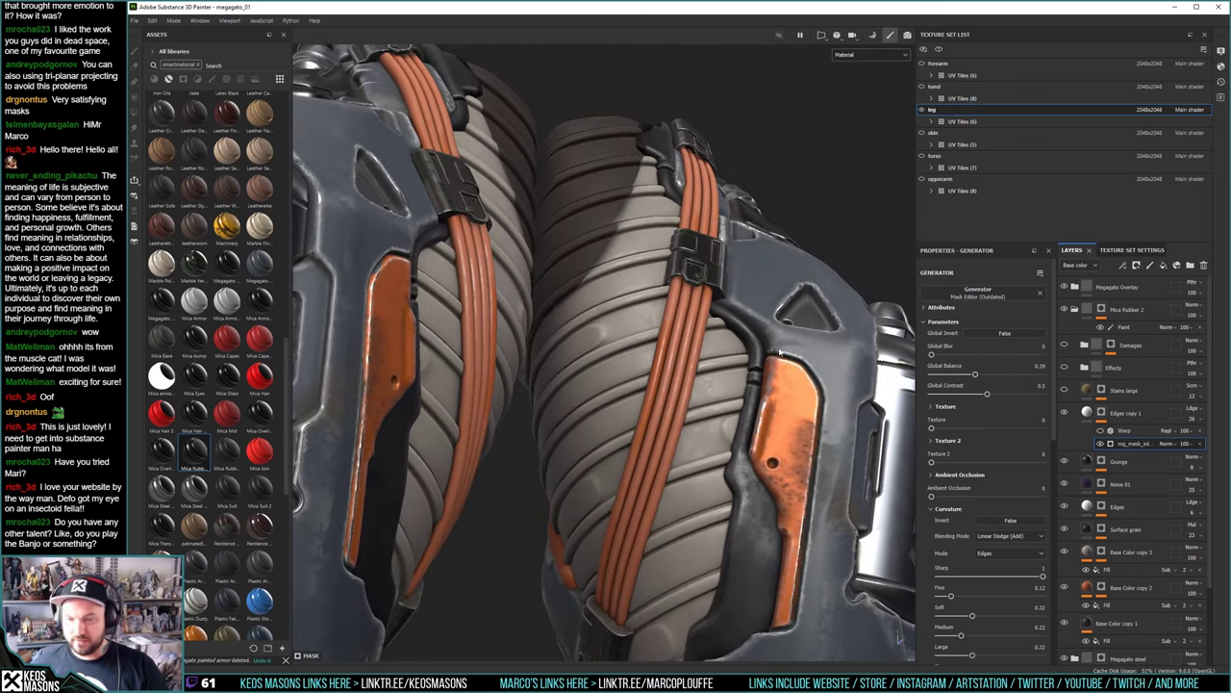
click(1065, 414)
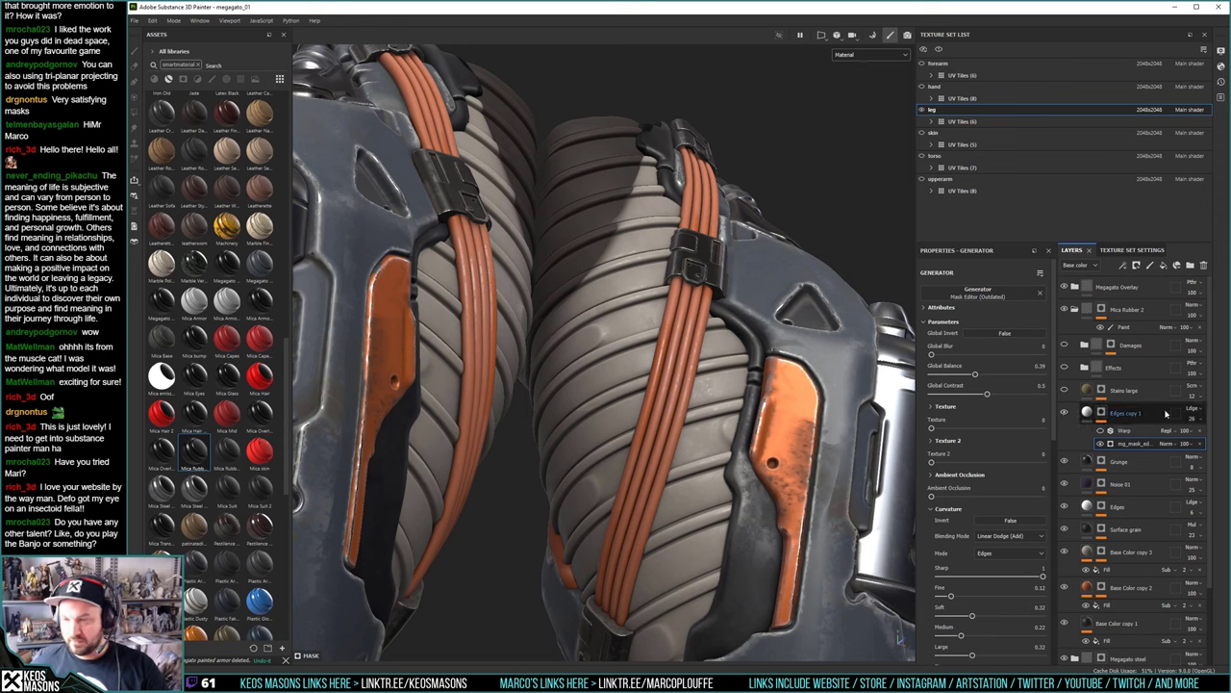
click(1121, 413)
key(Delete)
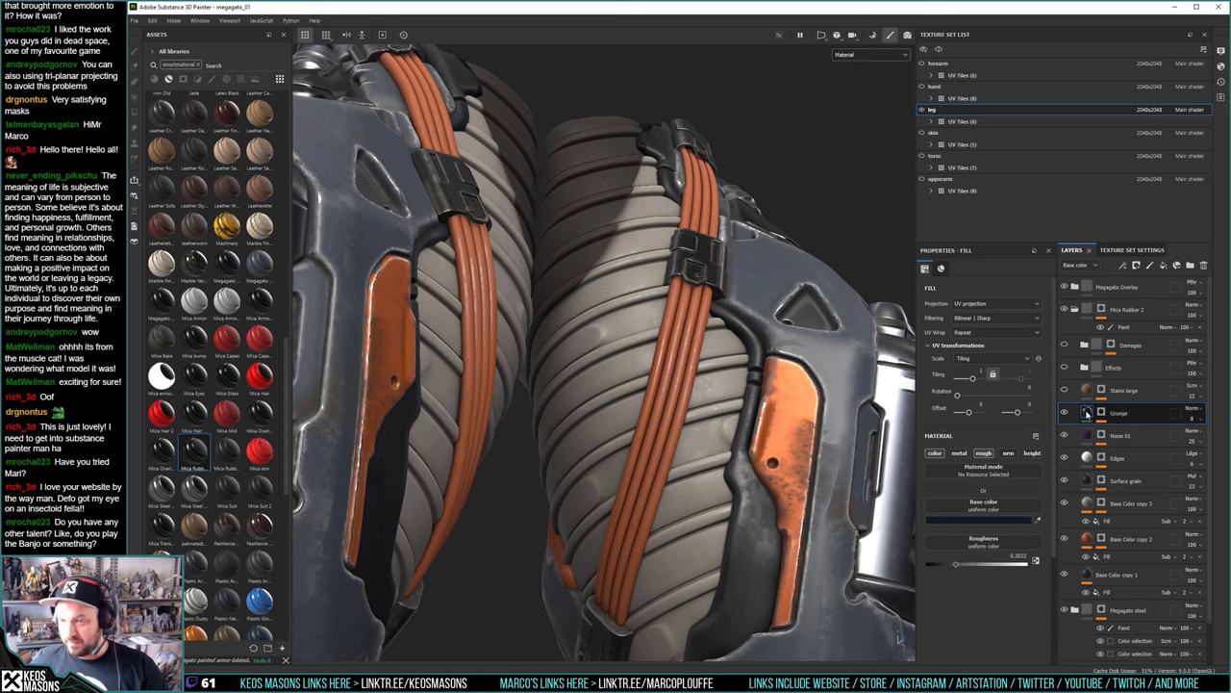
Examine the Grunge layer's mask on the legs and the settings of its grunge map fill
mouse_move(629, 376)
alt+mouse_down()
mouse_move(568, 459)
mouse_move(564, 407)
mouse_move(626, 419)
mouse_move(647, 376)
alt+mouse_up()
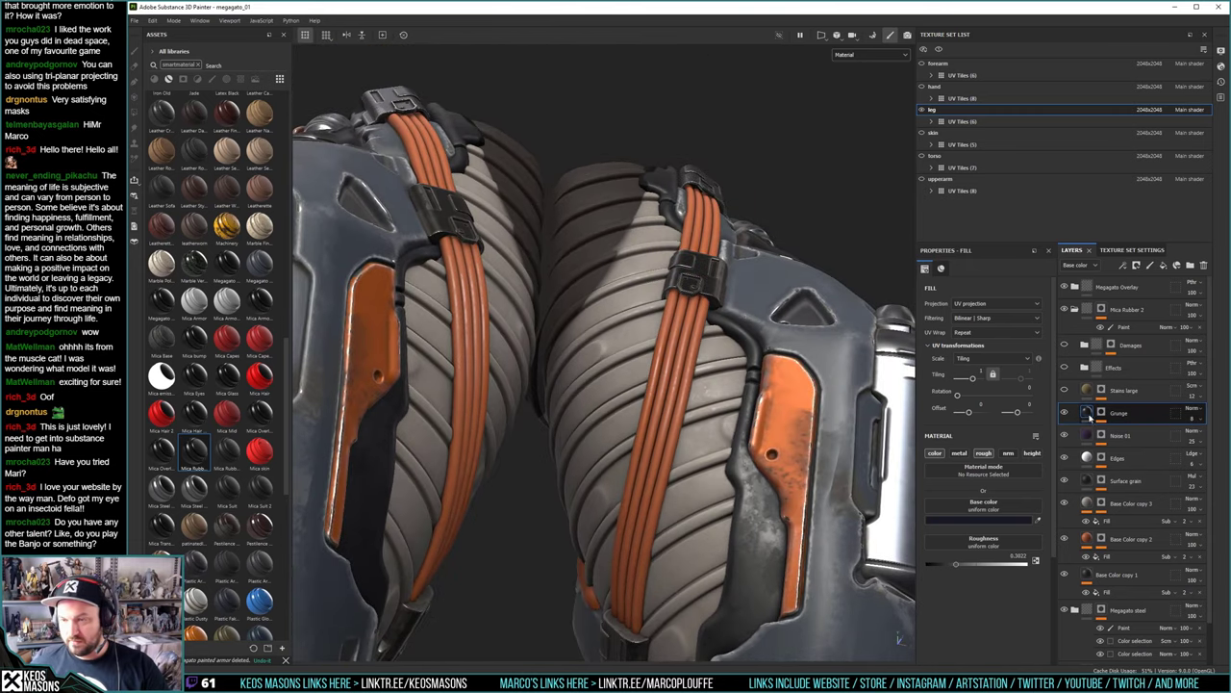
alt+click(1102, 413)
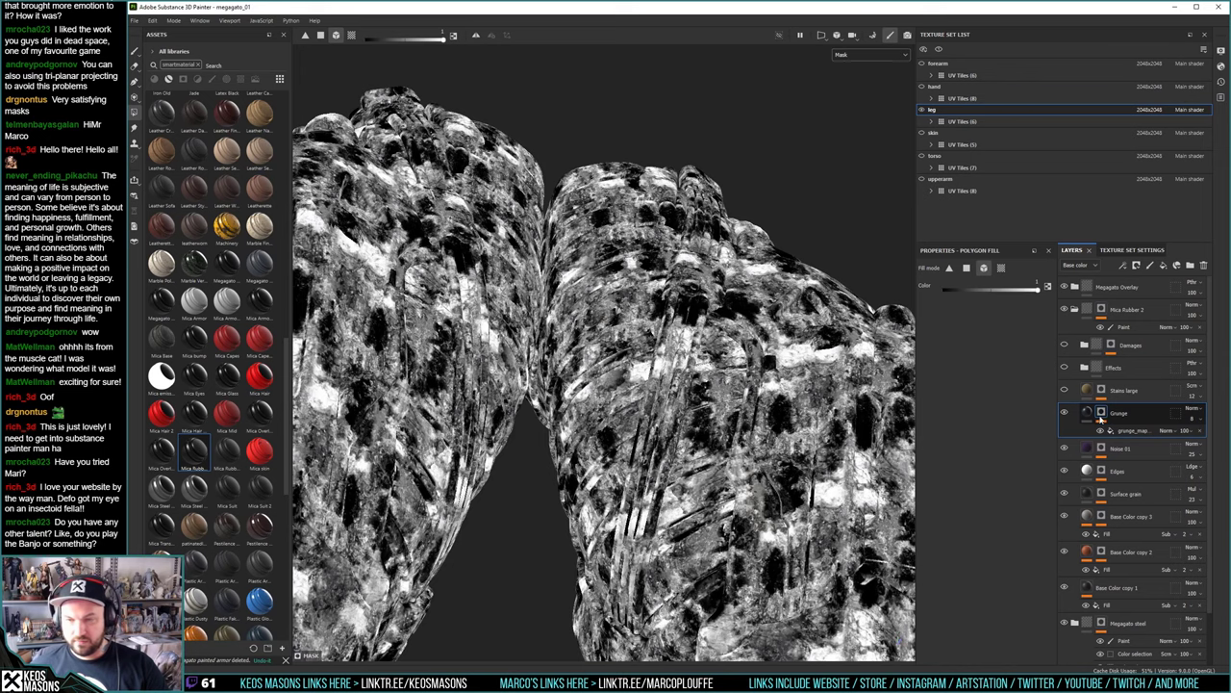
click(1086, 414)
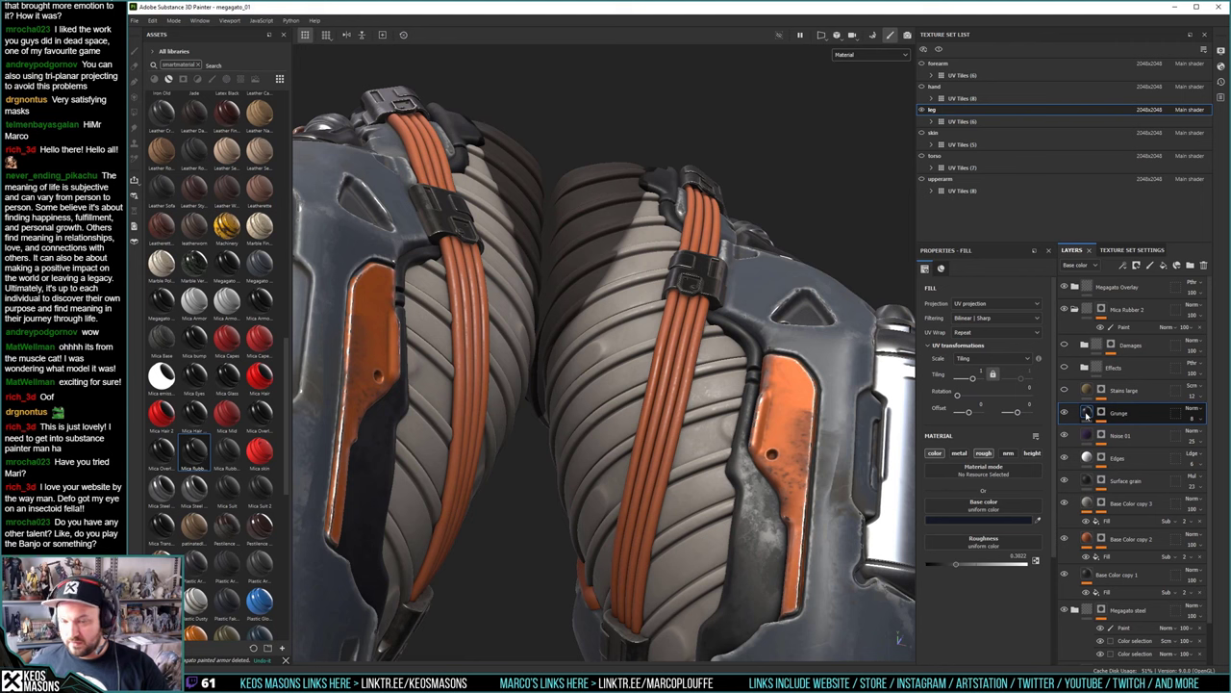
click(1102, 413)
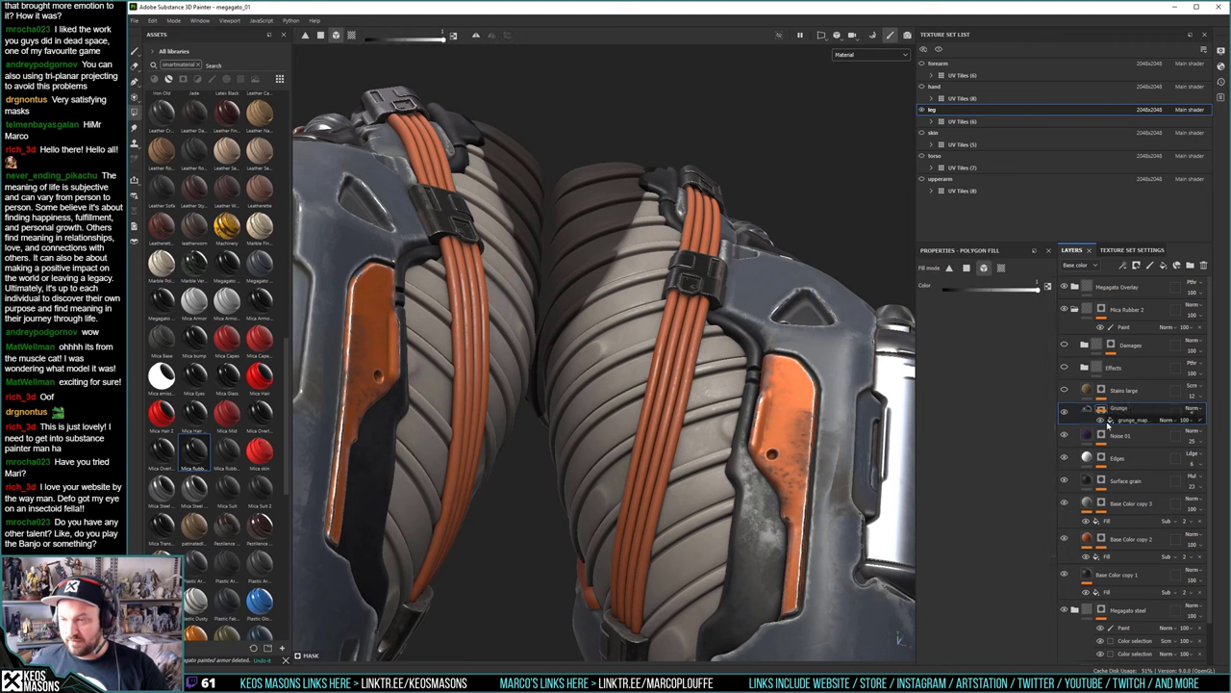
click(1124, 434)
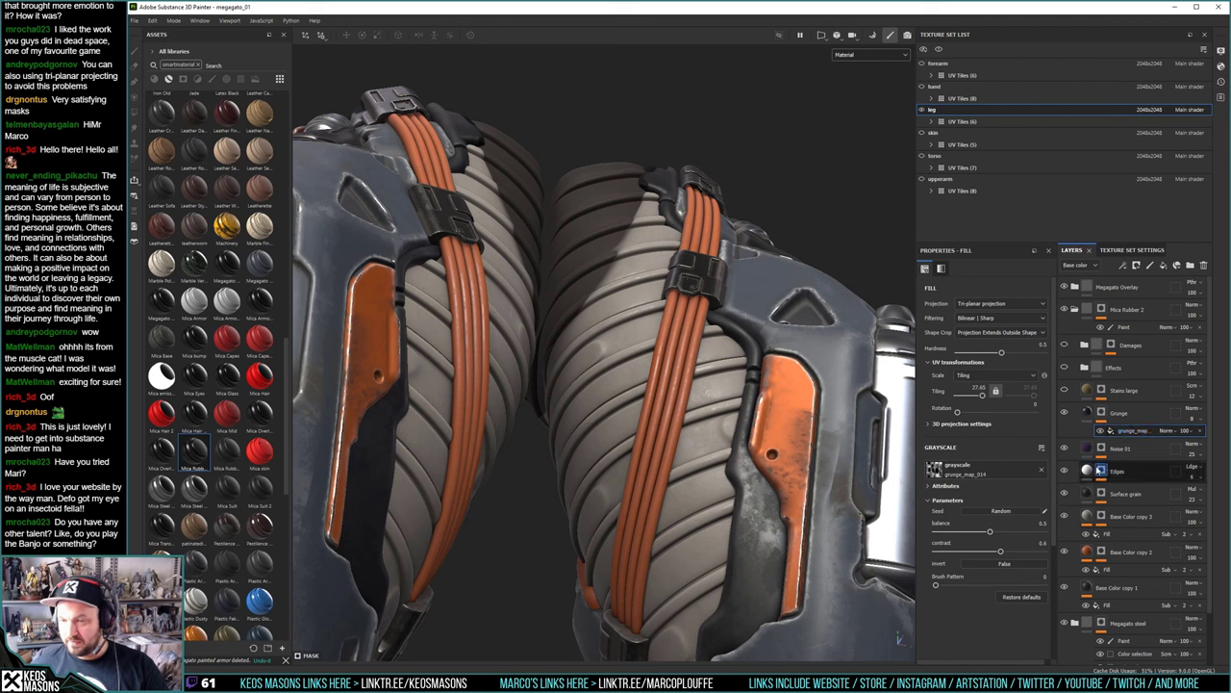
right_click(1109, 430)
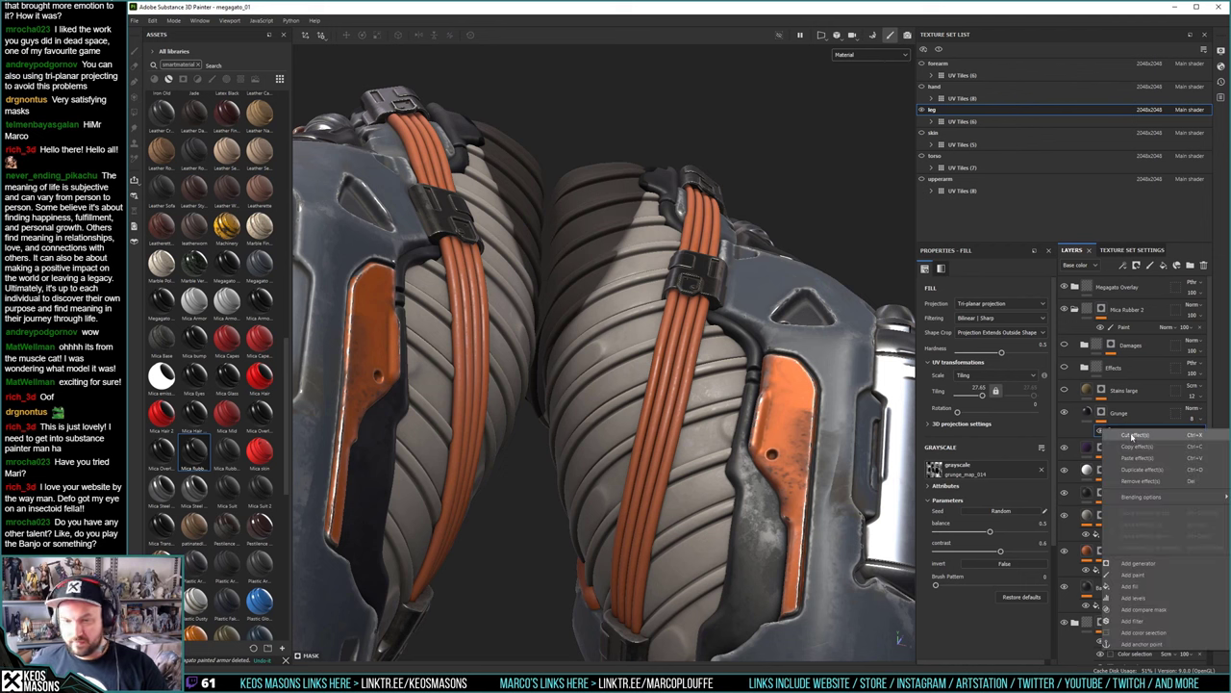
click(1133, 435)
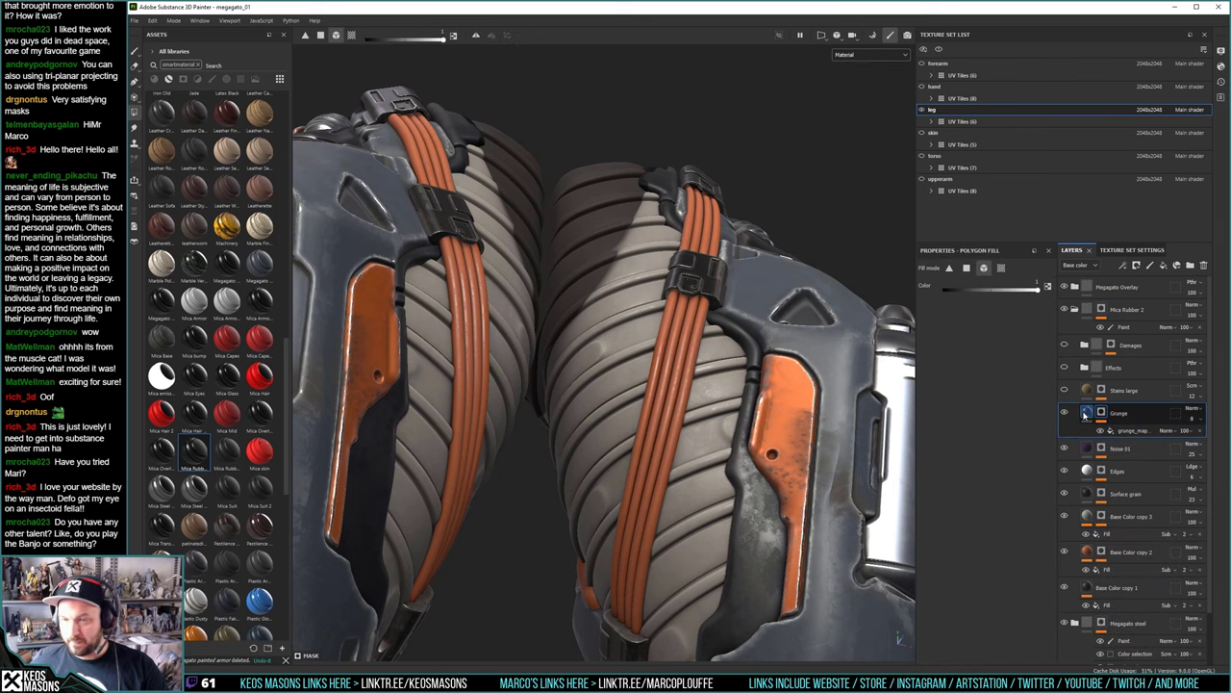
click(1085, 414)
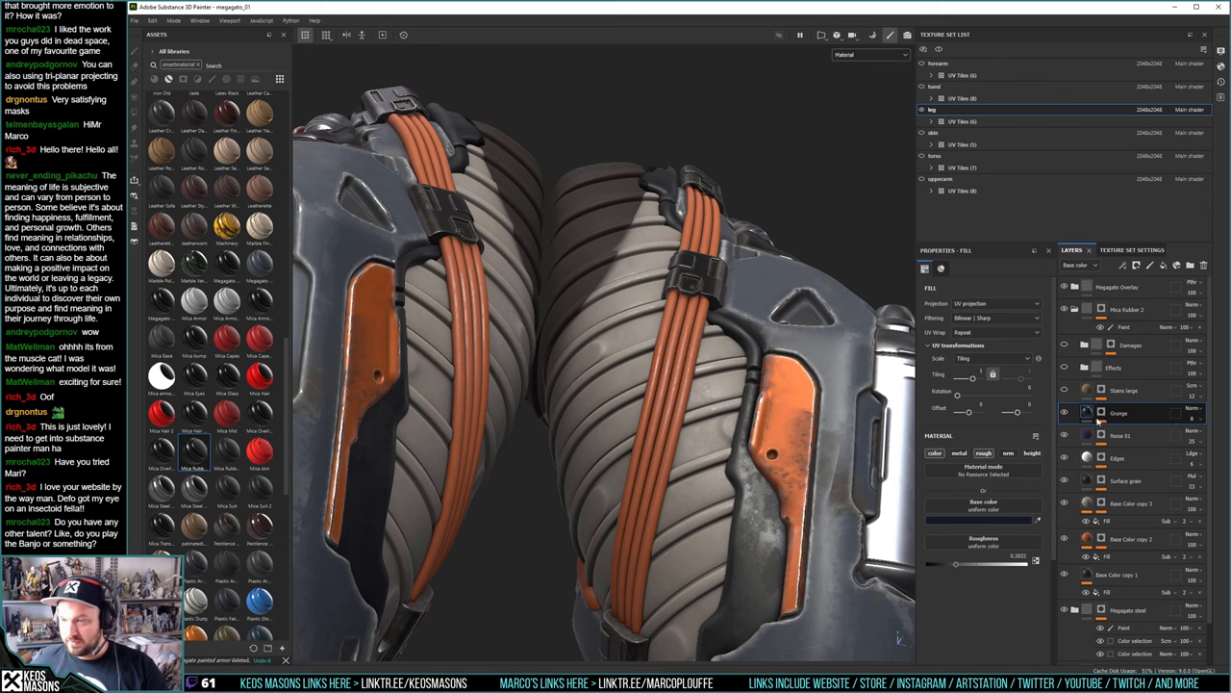
Raise the Grunge layer's roughness to about 0.476 while viewing the roughness channel, and check the legs in the material view
click(844, 55)
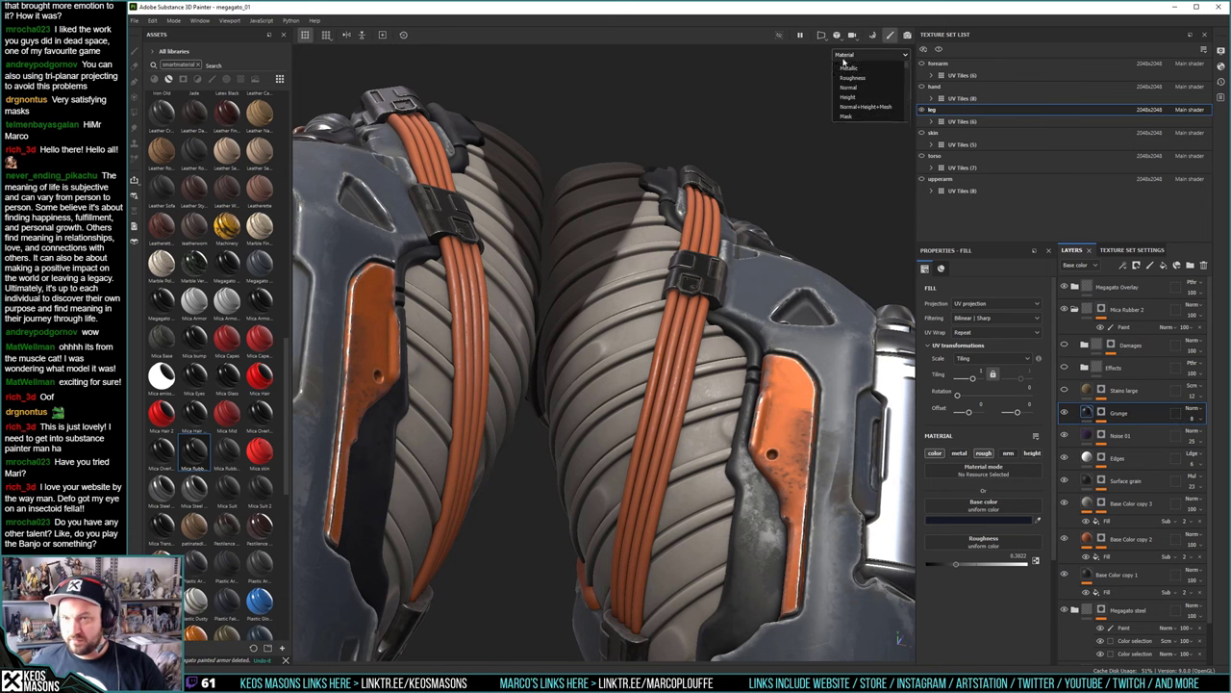
click(854, 125)
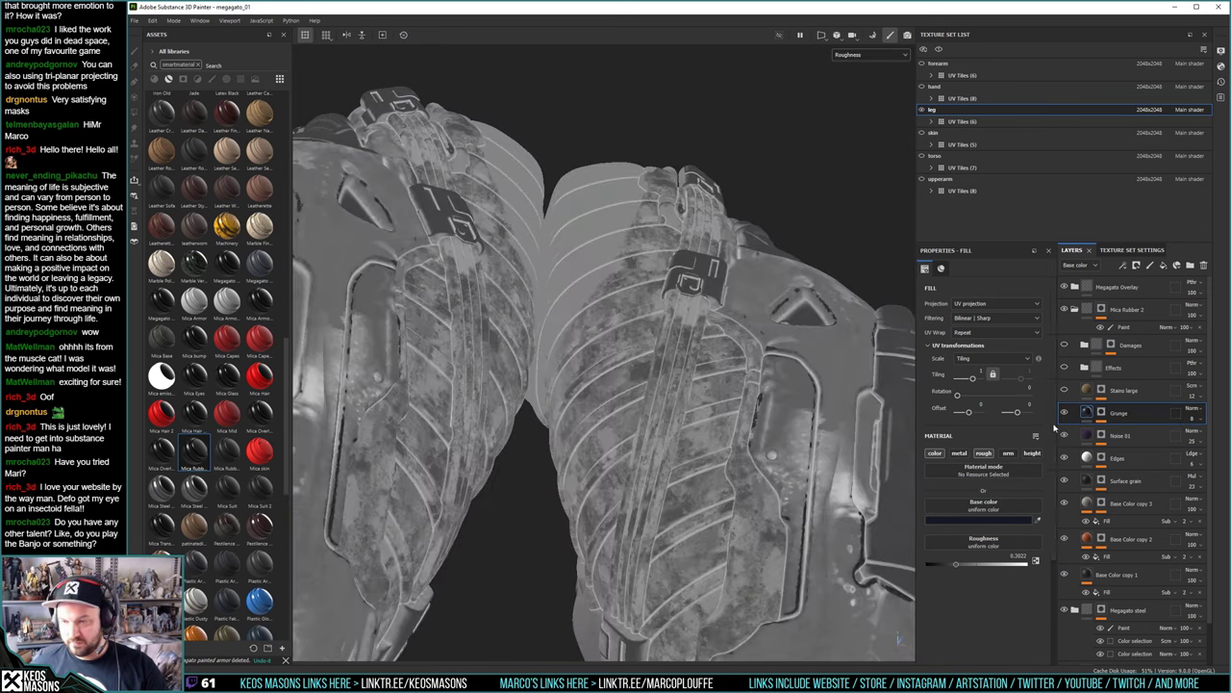
drag(955, 567, 976, 568)
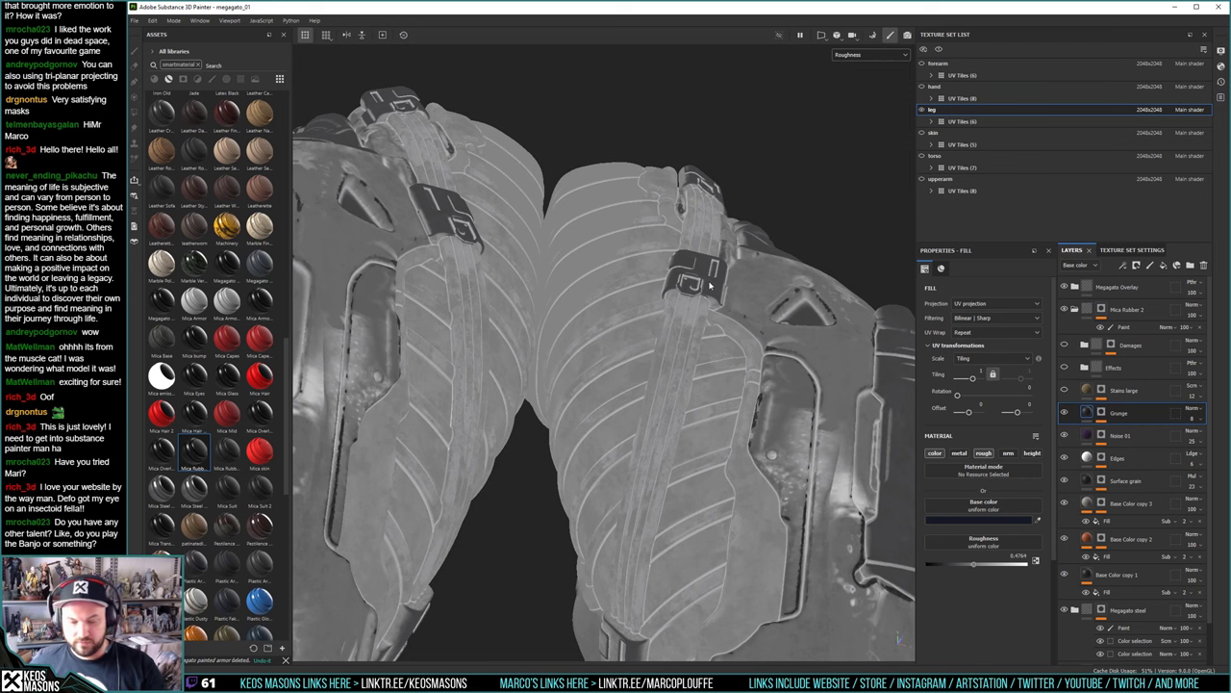
key(m)
alt+drag(710, 285, 632, 305)
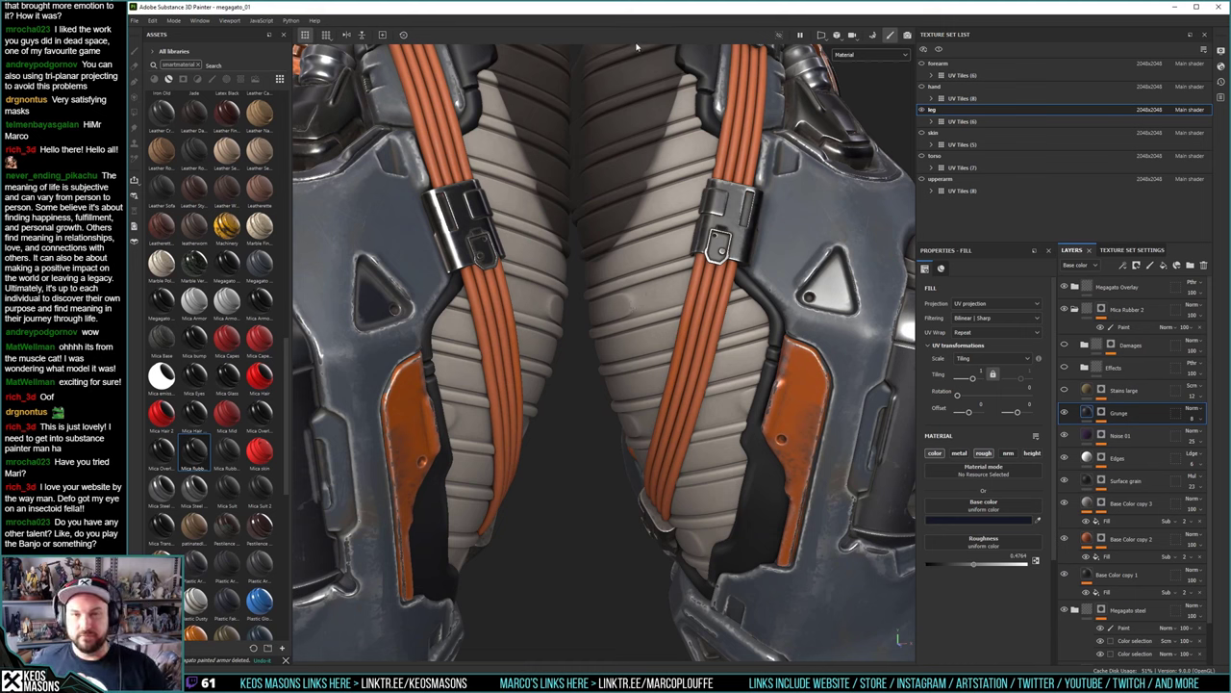
mouse_move(649, 243)
alt+mouse_down()
mouse_move(625, 330)
mouse_move(654, 349)
mouse_move(627, 300)
mouse_move(641, 308)
mouse_move(602, 404)
mouse_move(575, 225)
mouse_move(591, 253)
mouse_move(563, 260)
mouse_move(577, 247)
mouse_move(558, 247)
mouse_move(578, 267)
mouse_move(664, 274)
mouse_move(655, 293)
mouse_move(682, 258)
mouse_move(656, 273)
mouse_move(639, 254)
mouse_move(639, 270)
mouse_move(626, 263)
mouse_move(643, 260)
alt+mouse_up()
alt+drag(600, 304, 634, 306)
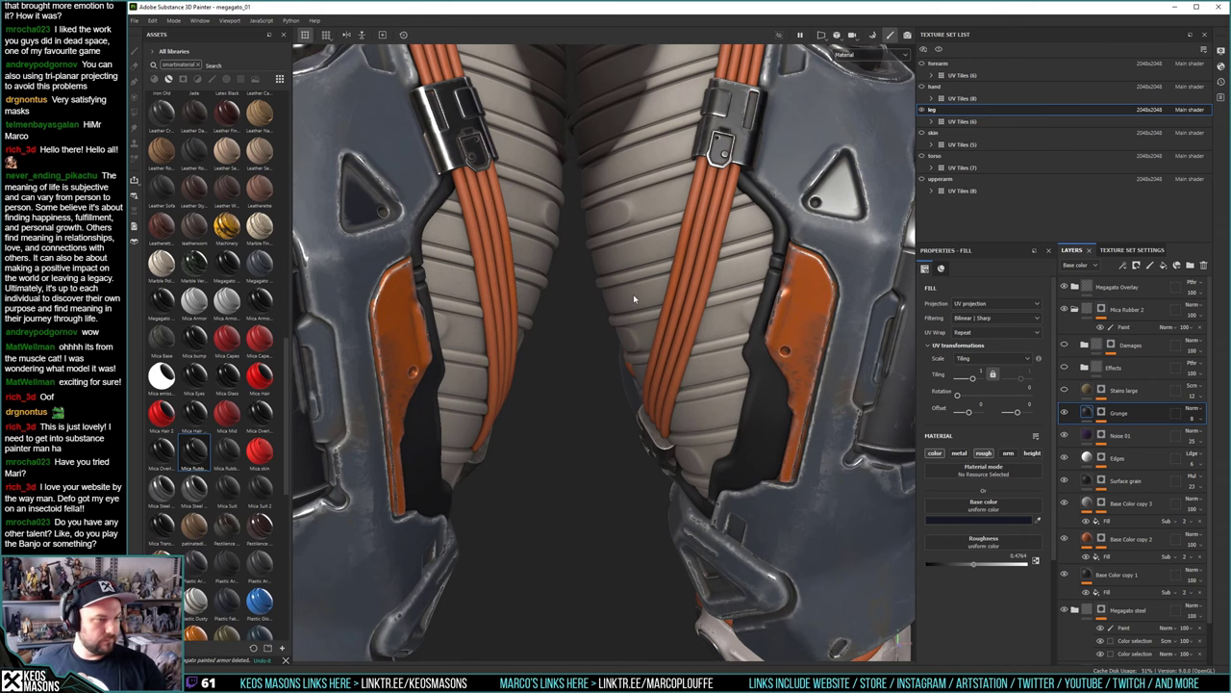
alt+drag(636, 300, 586, 224)
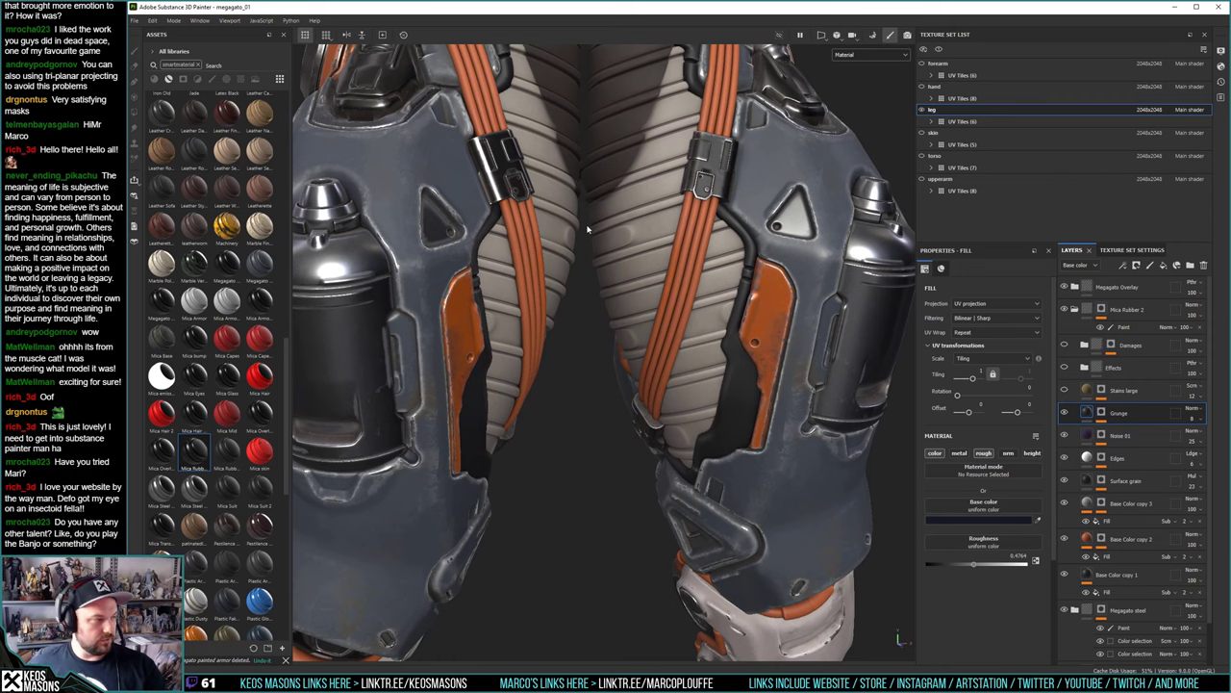
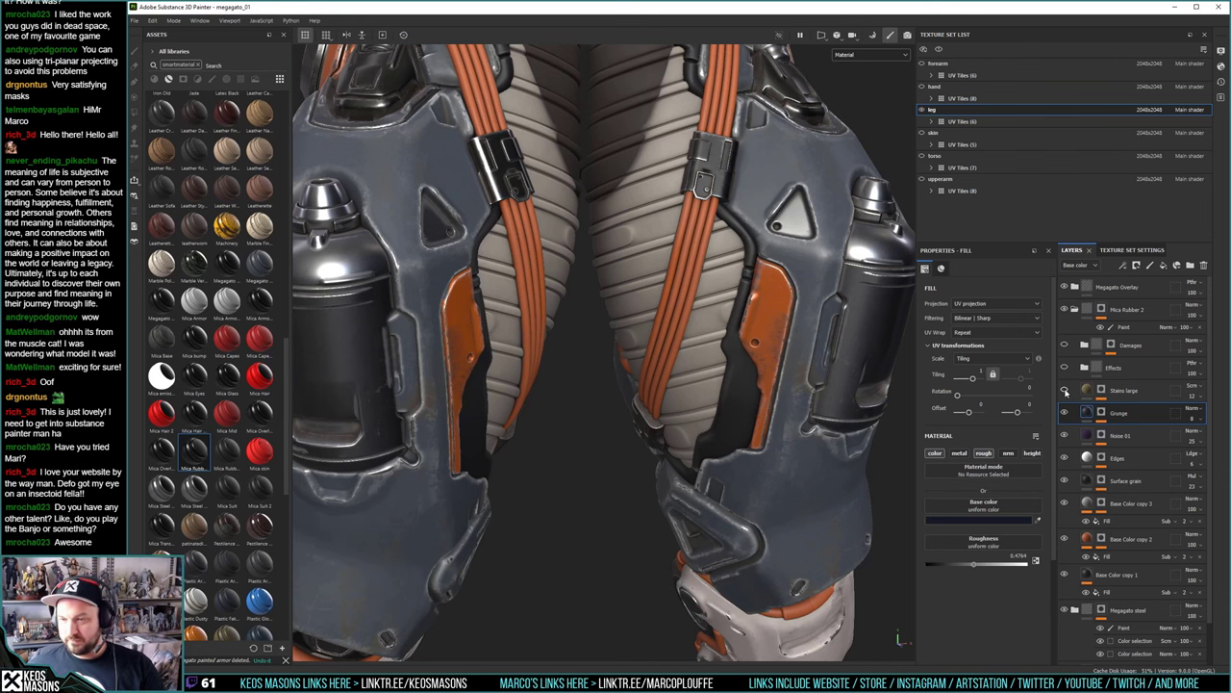
Turn on the Stains large layer and inspect its mask on the leg rubber before returning to the material view
alt+drag(664, 394, 674, 370)
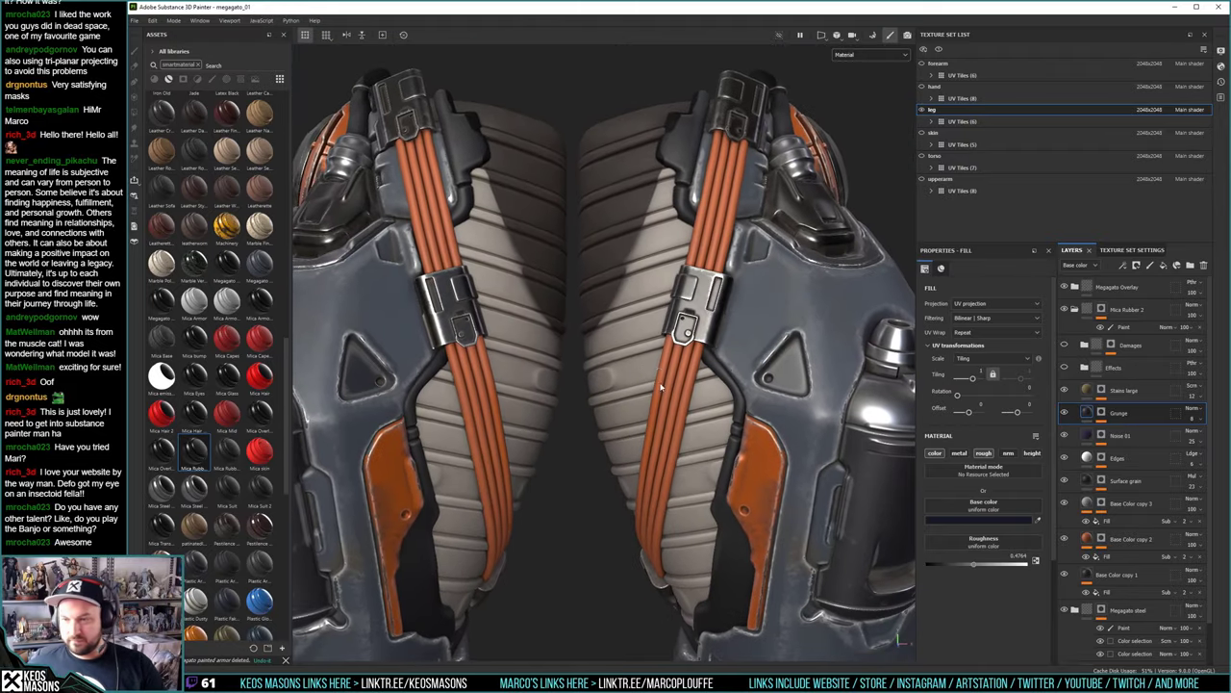
click(1101, 390)
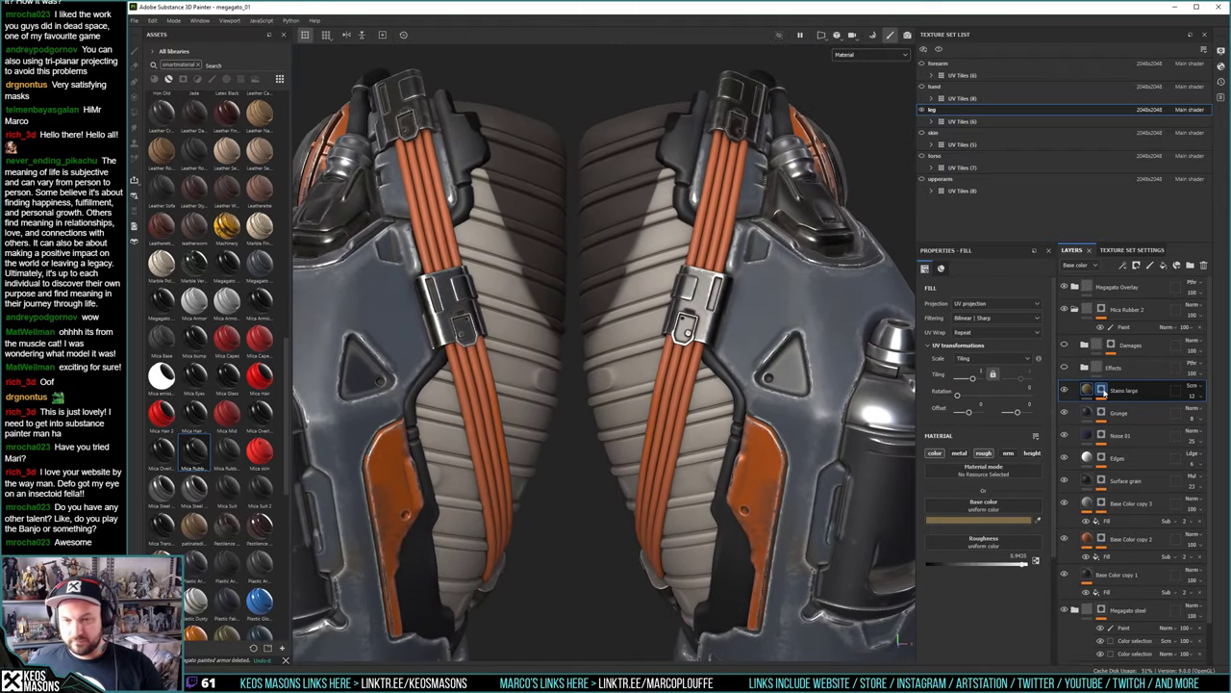
alt+click(1104, 390)
alt+drag(695, 374, 651, 513)
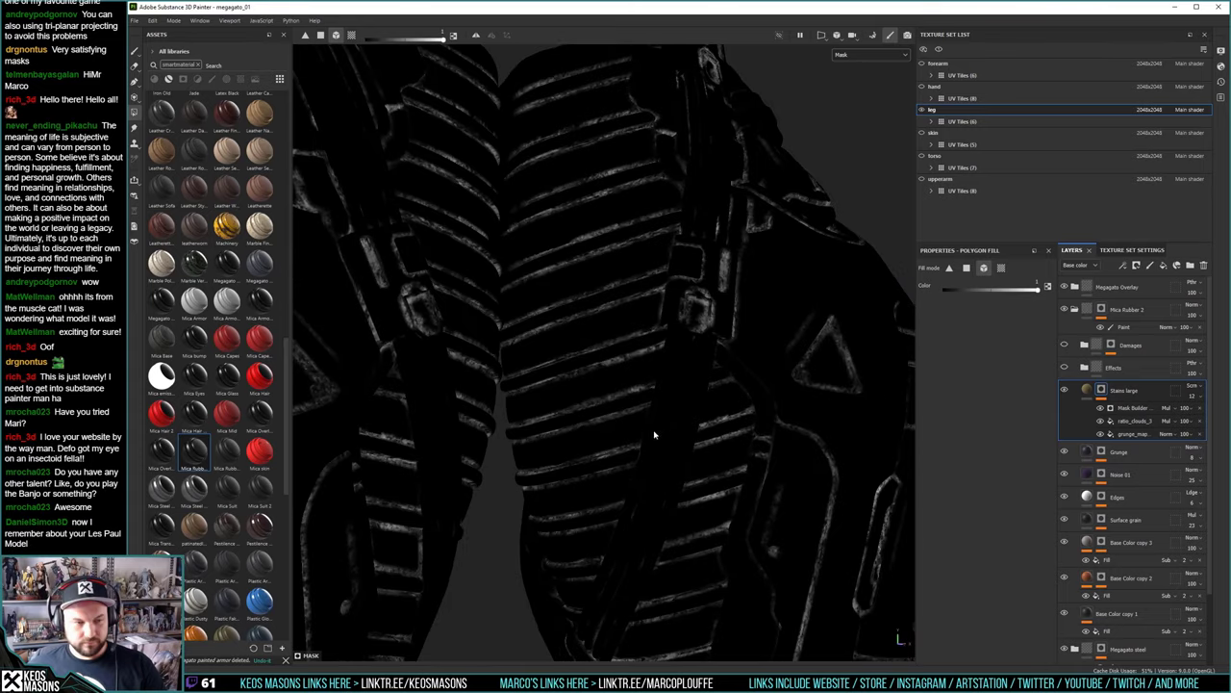
alt+drag(654, 435, 643, 462)
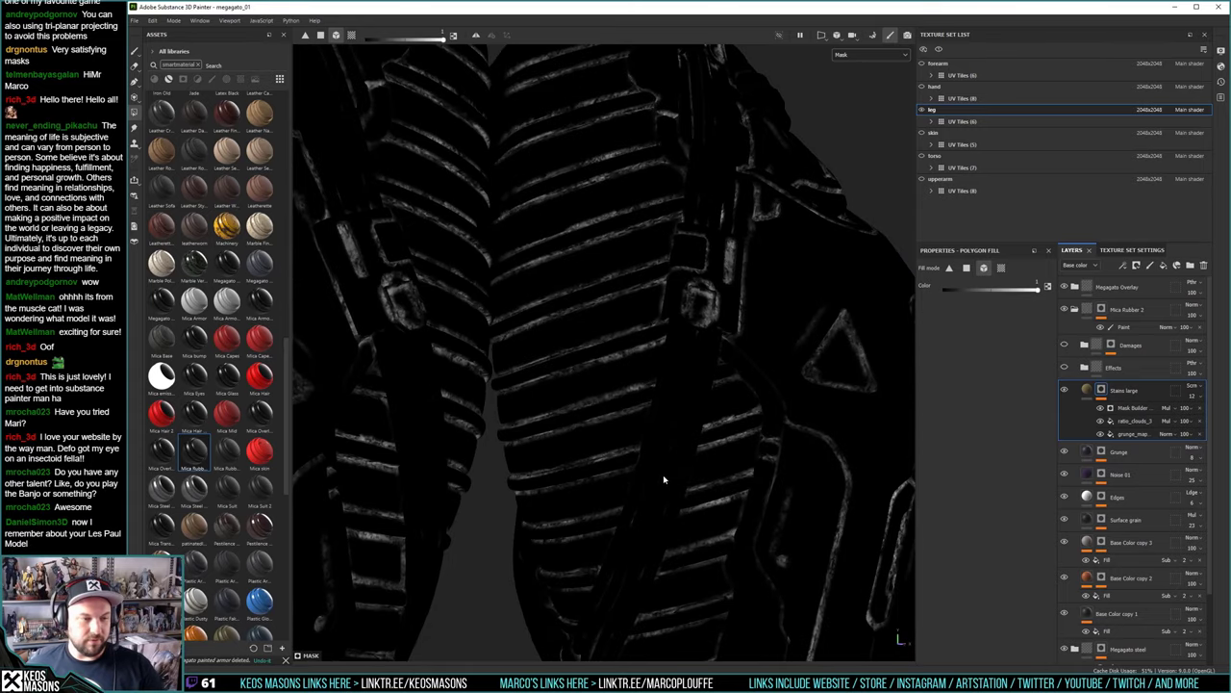
click(1087, 389)
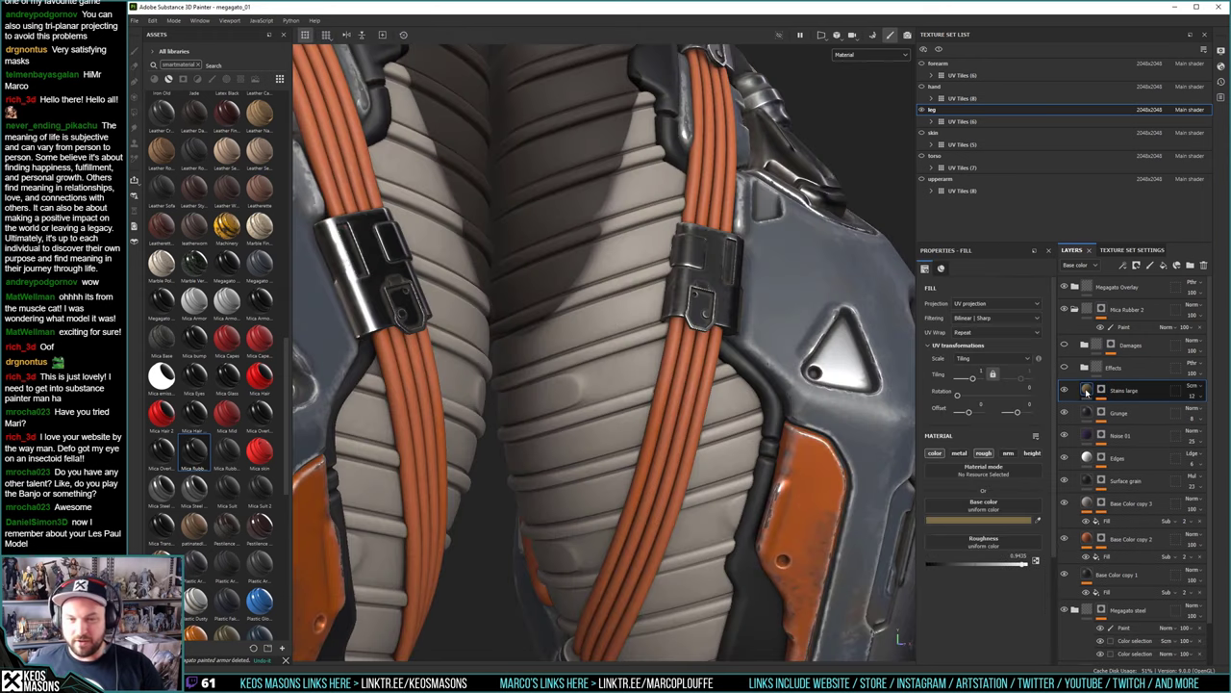
Raise the Stains large layer's opacity to about 61, judging the effect on the leg rubber up close
shift+right_drag(528, 372, 587, 365)
alt+drag(587, 365, 601, 364)
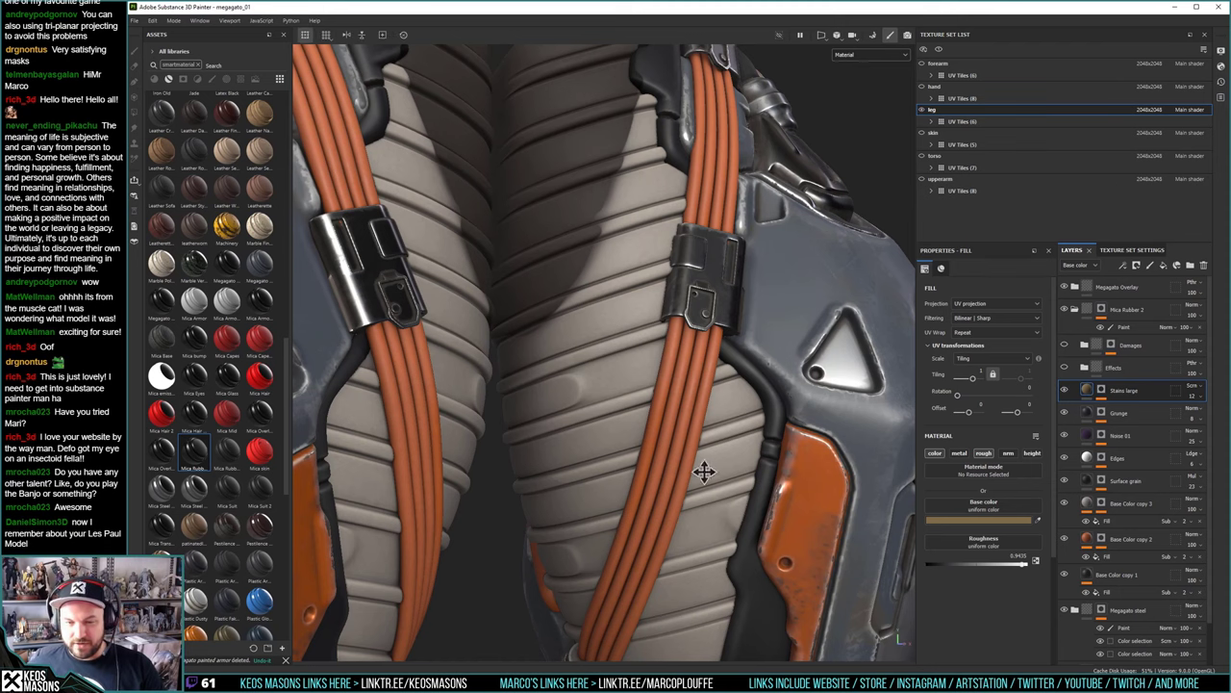
alt+drag(781, 473, 741, 445)
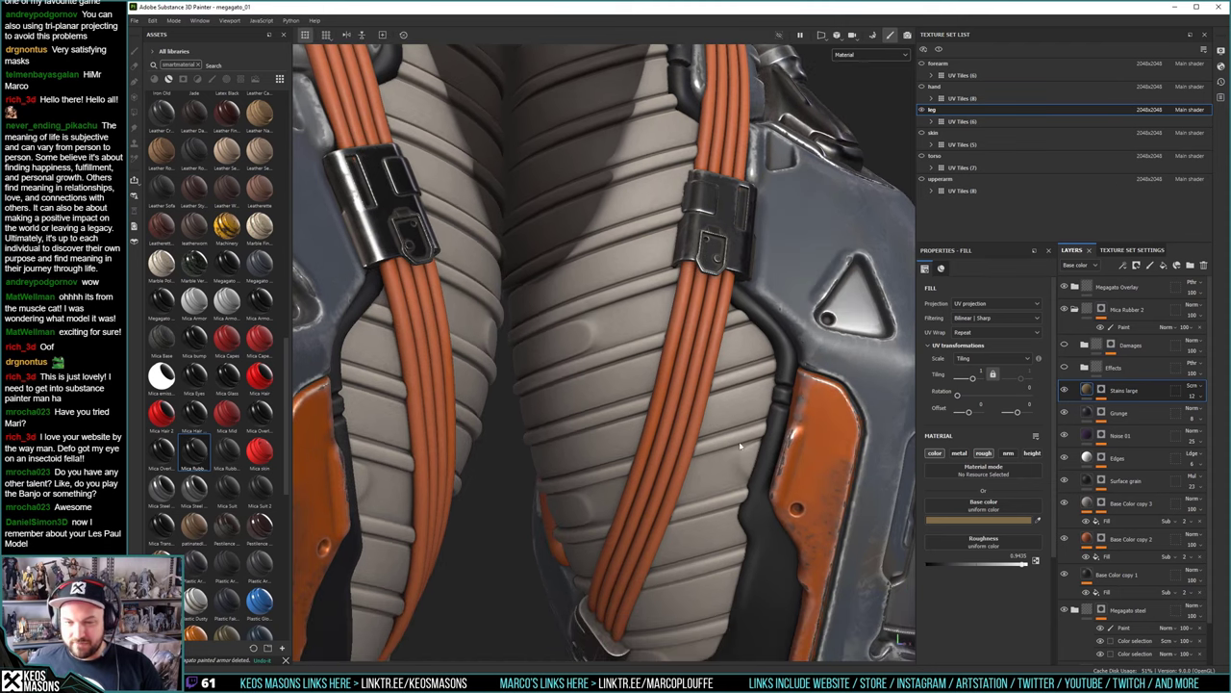
click(1202, 400)
drag(1192, 414, 1209, 414)
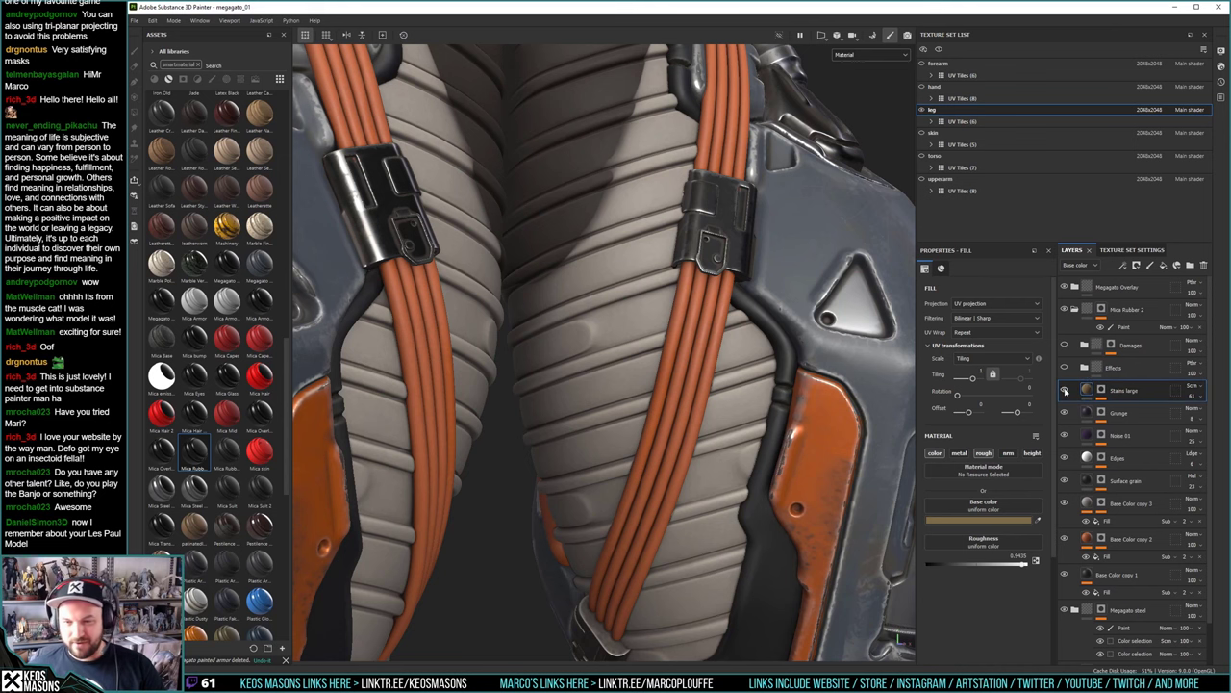
Compare the legs with the Effects folder on and off, look at its contents and delete the folder
scroll(673, 317, down, 2)
mouse_move(674, 318)
alt+mouse_down()
mouse_move(597, 270)
mouse_move(606, 293)
mouse_move(693, 323)
alt+mouse_up()
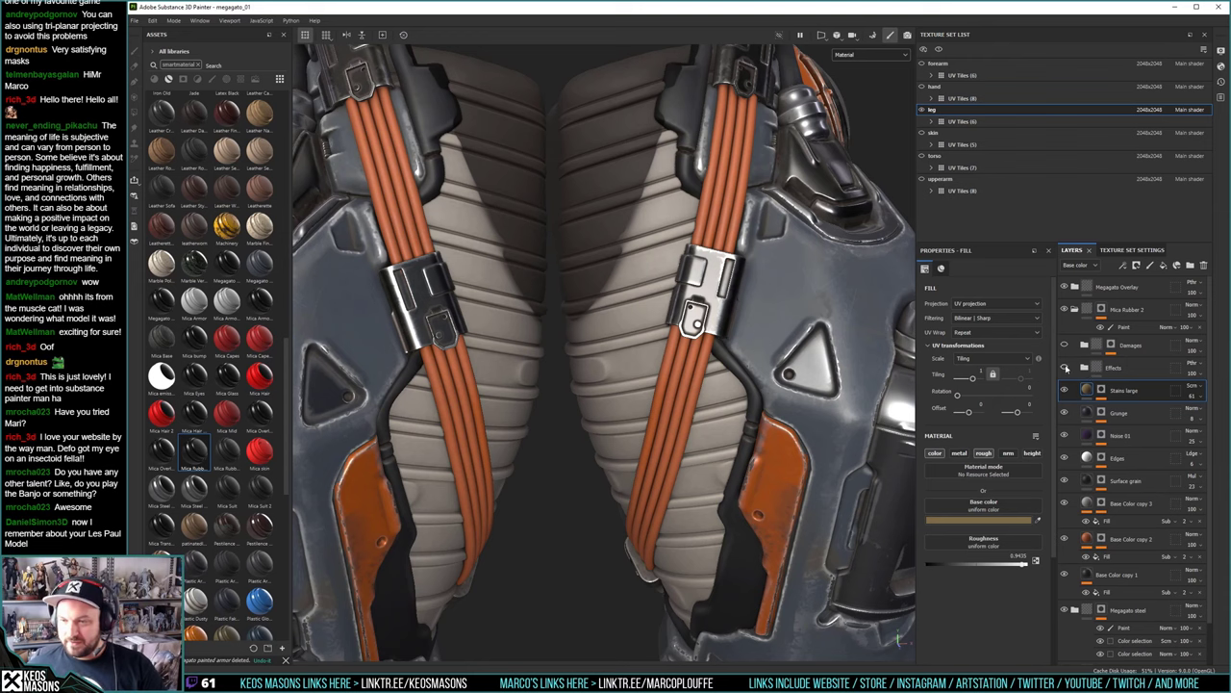
click(1065, 367)
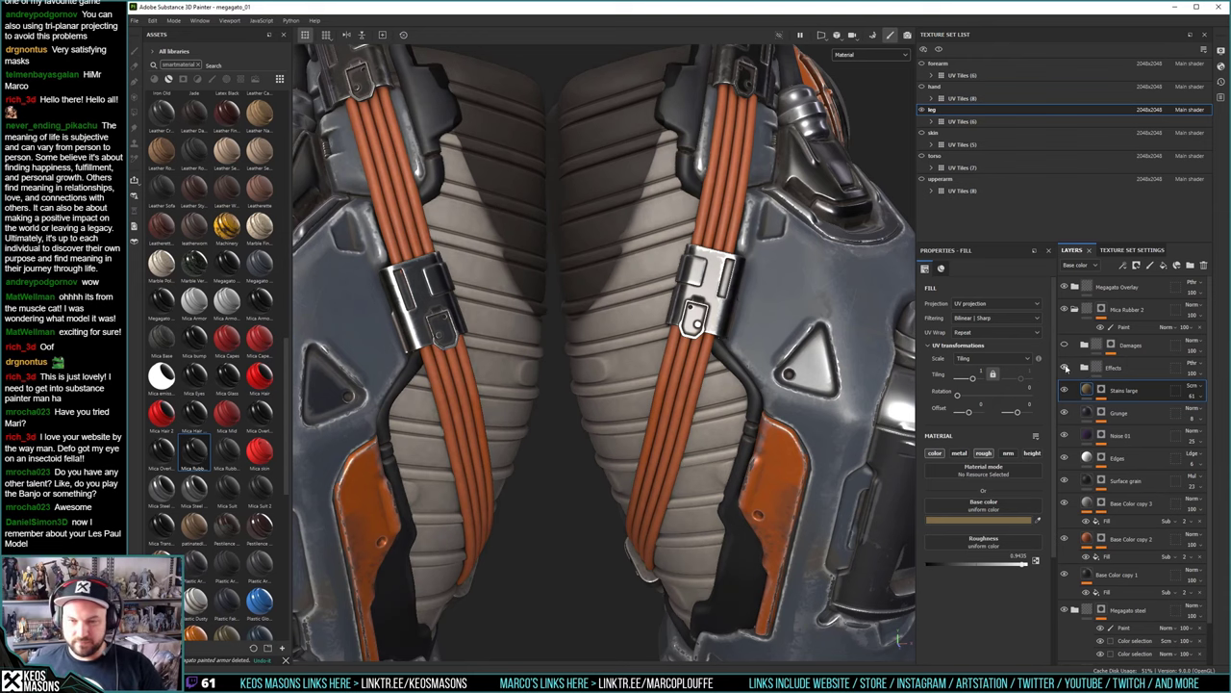
click(1065, 368)
click(1065, 368)
alt+drag(755, 394, 770, 317)
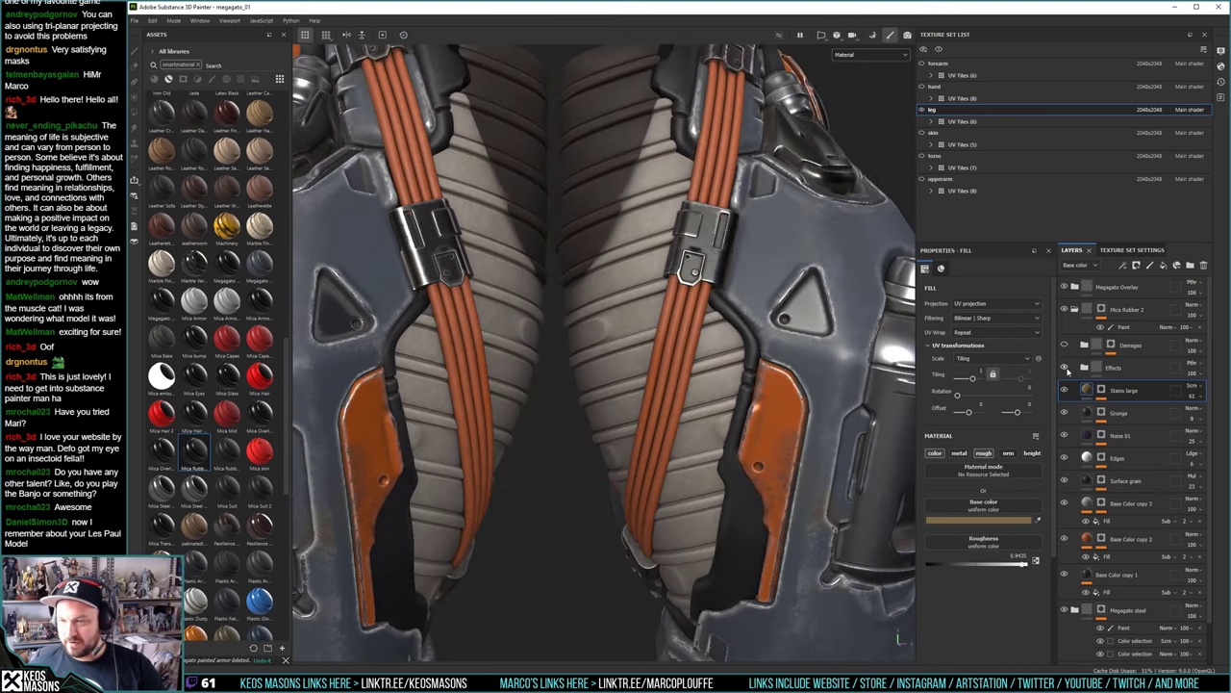
click(1075, 368)
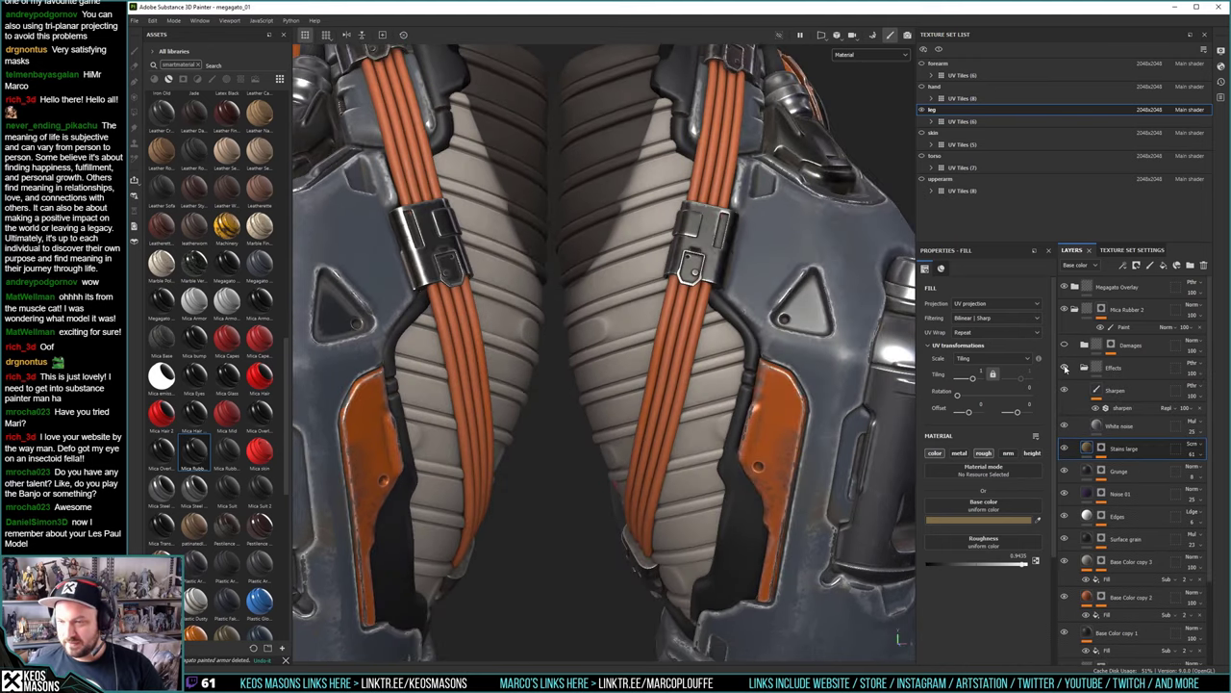
click(1065, 368)
click(1147, 372)
click(1204, 265)
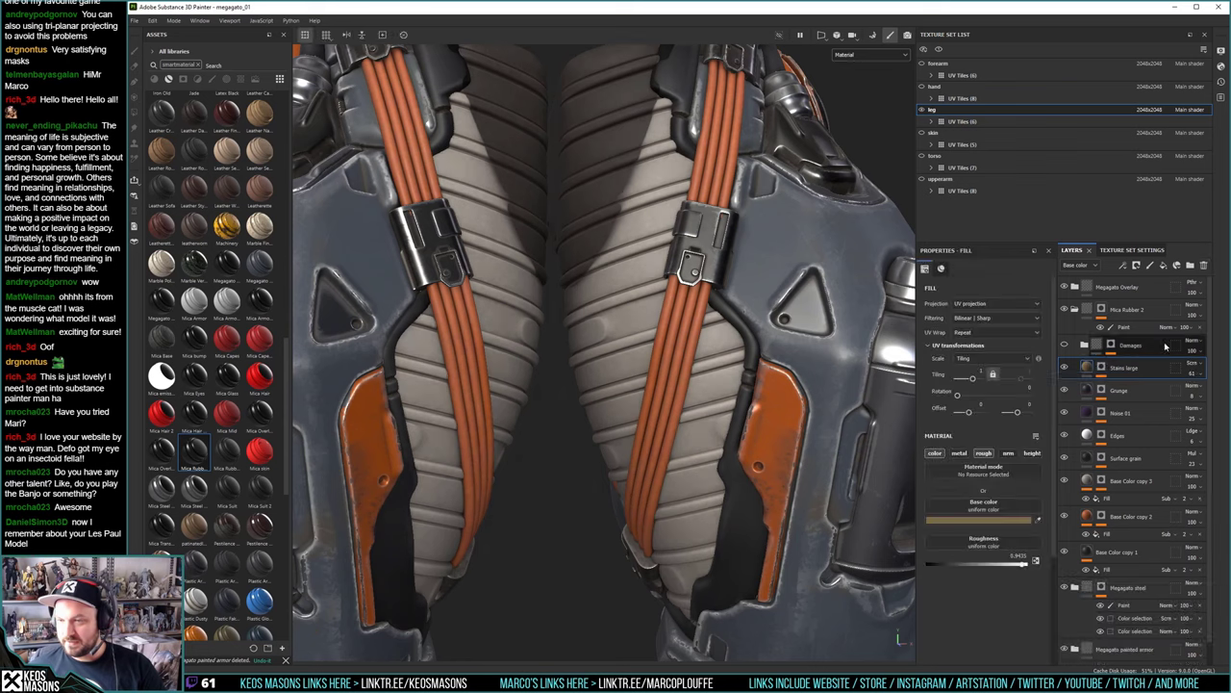
Turn on the Damages folder, expand it and display its mask on the legs
click(1065, 346)
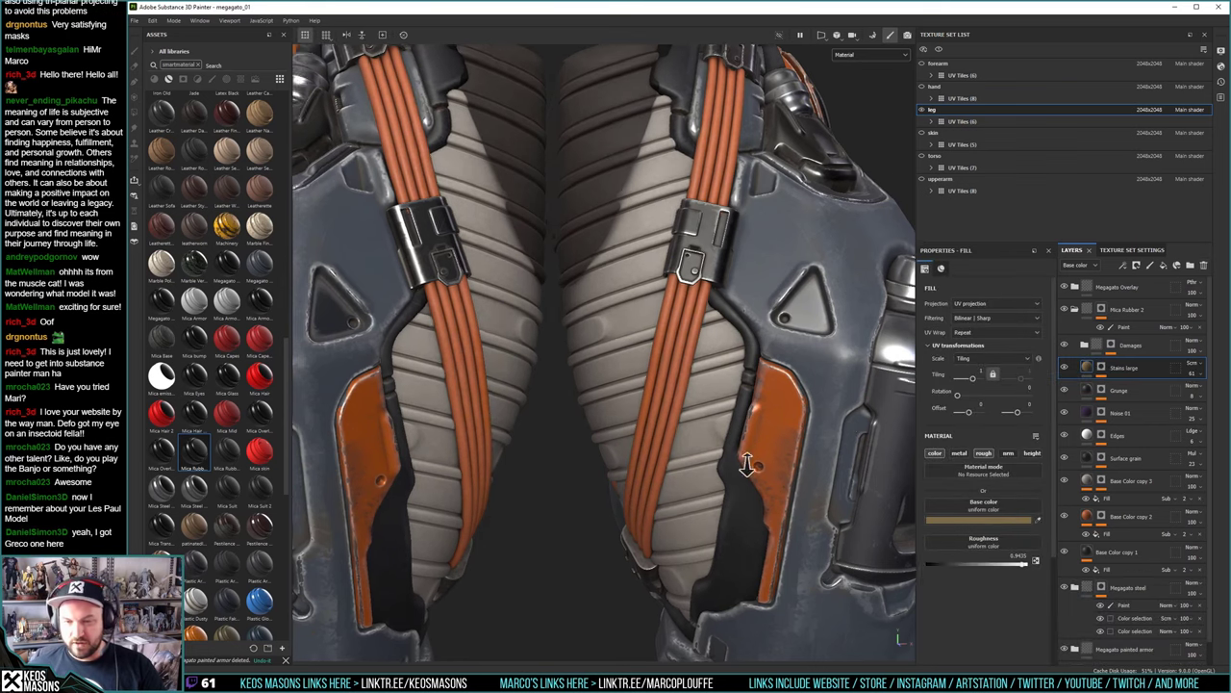
alt+middle_drag(751, 468, 739, 371)
alt+right_drag(739, 433, 746, 568)
alt+drag(746, 520, 739, 376)
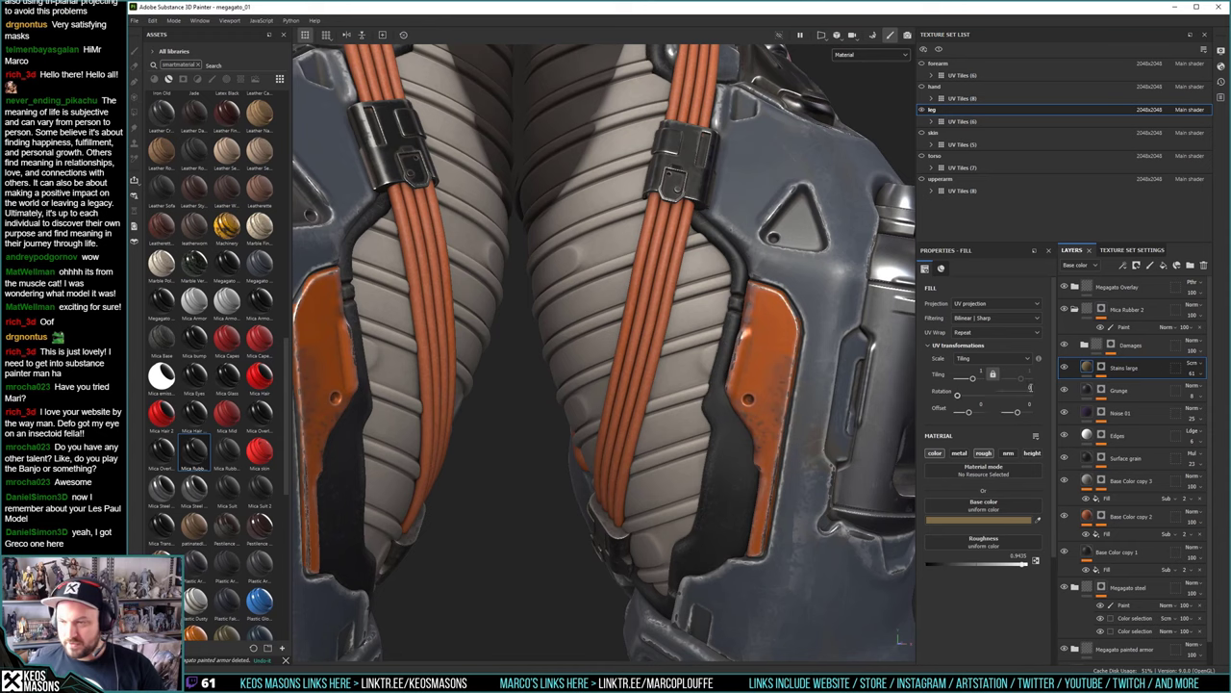
click(1085, 345)
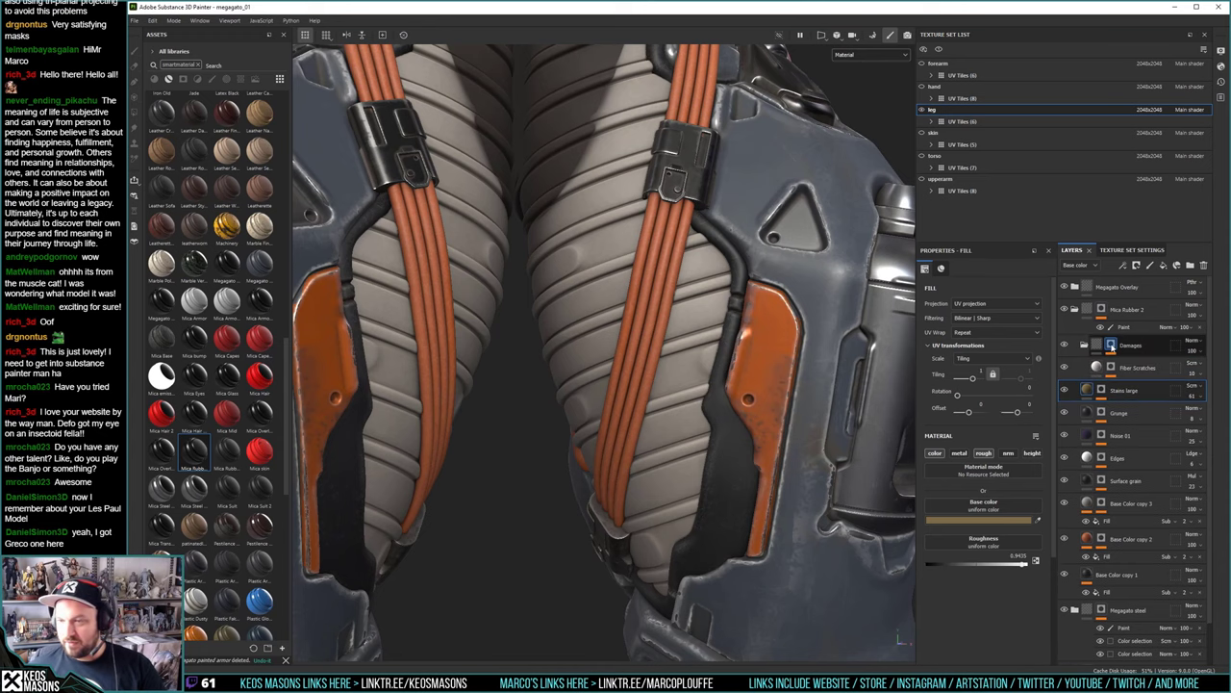
alt+click(1111, 344)
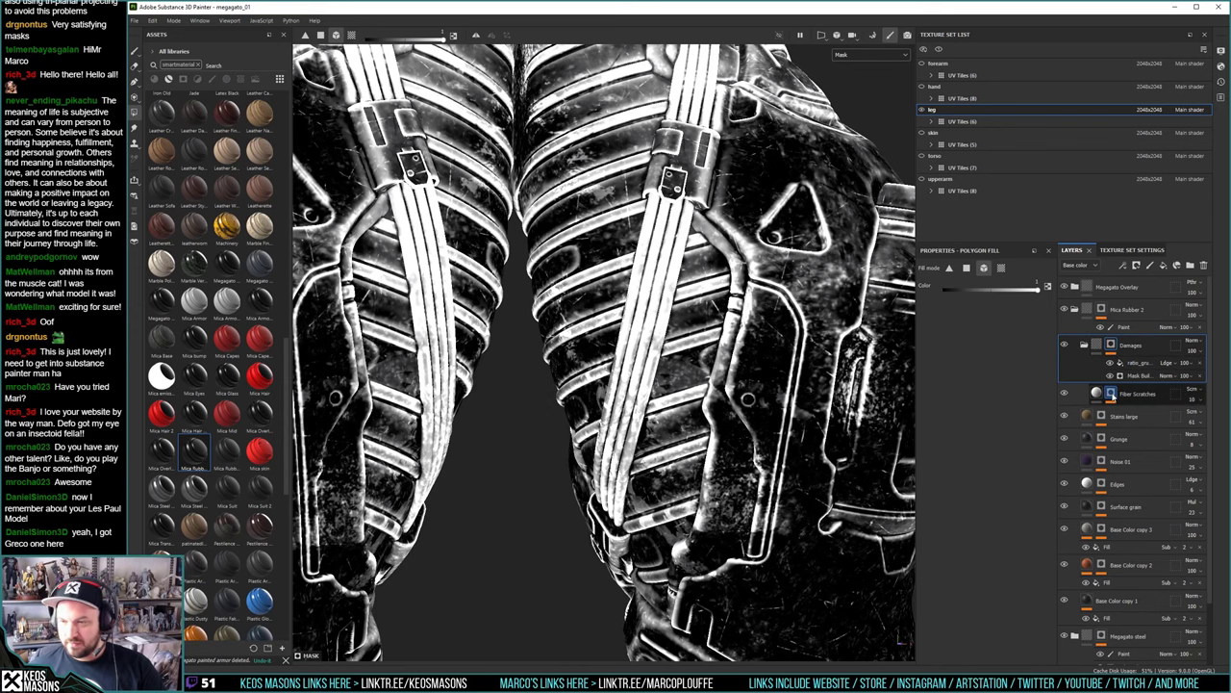
Compare the Fiber Scratches mask and its scratches fill with the Damages folder's mask on the legs
click(1111, 395)
click(1136, 411)
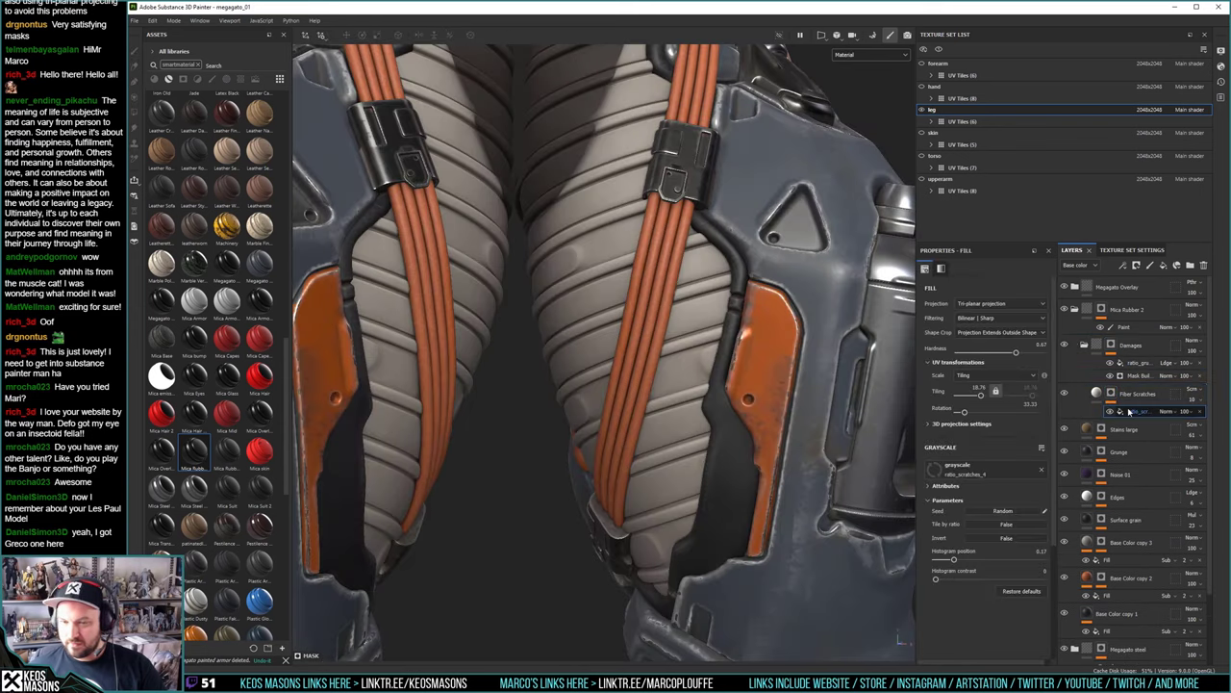
alt+click(1111, 394)
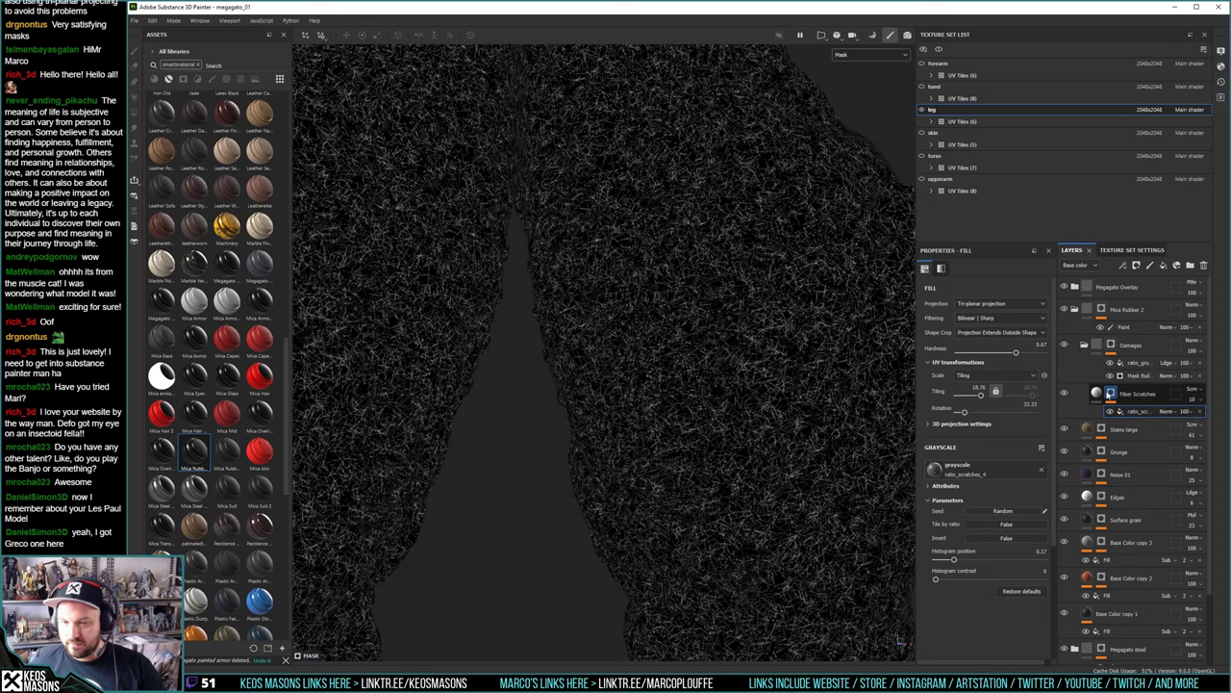
click(1111, 348)
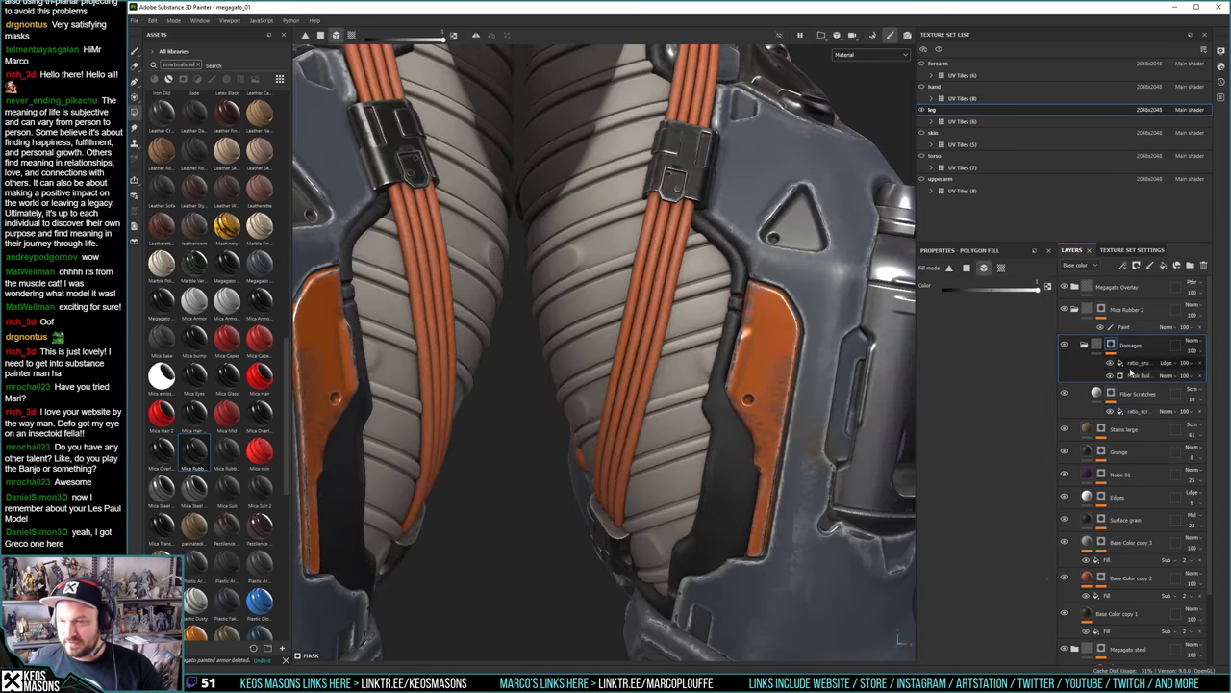
alt+click(1111, 347)
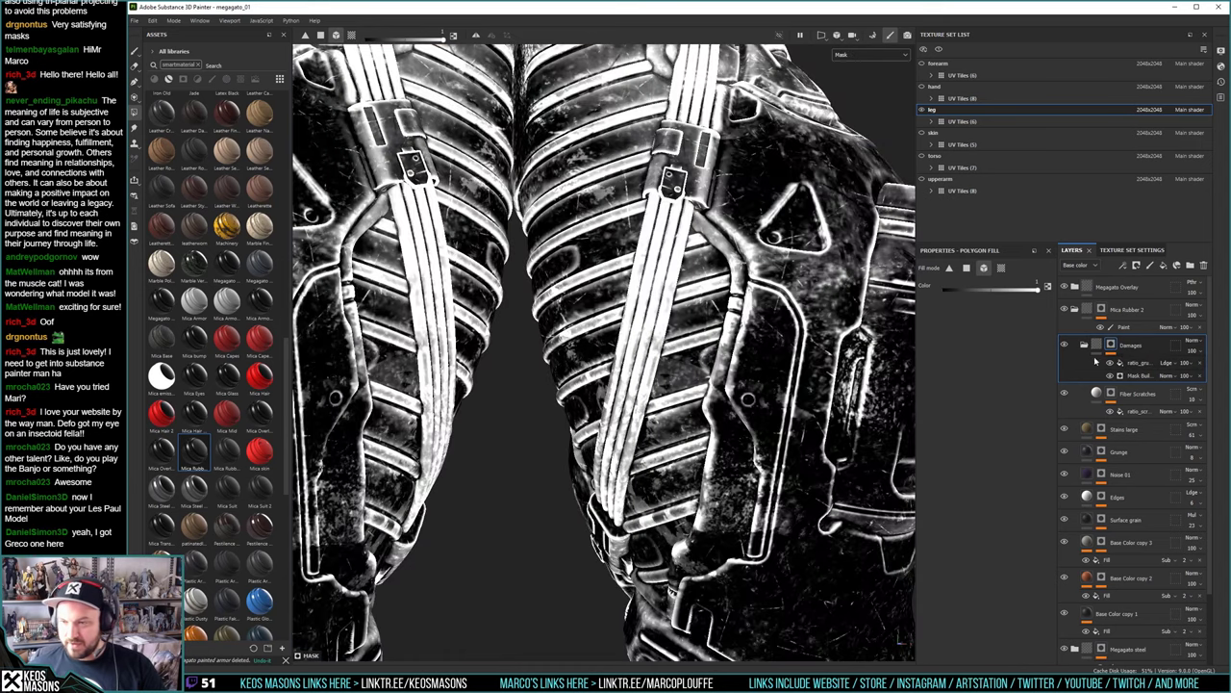
click(1098, 346)
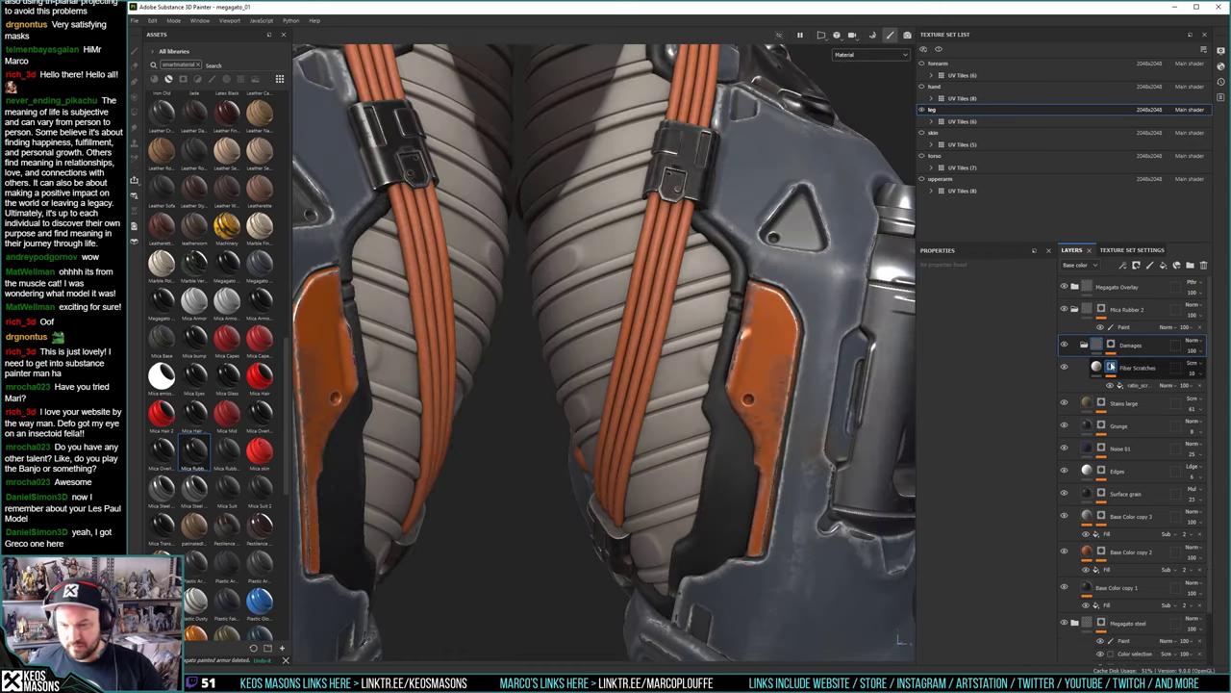
click(1112, 347)
click(1113, 348)
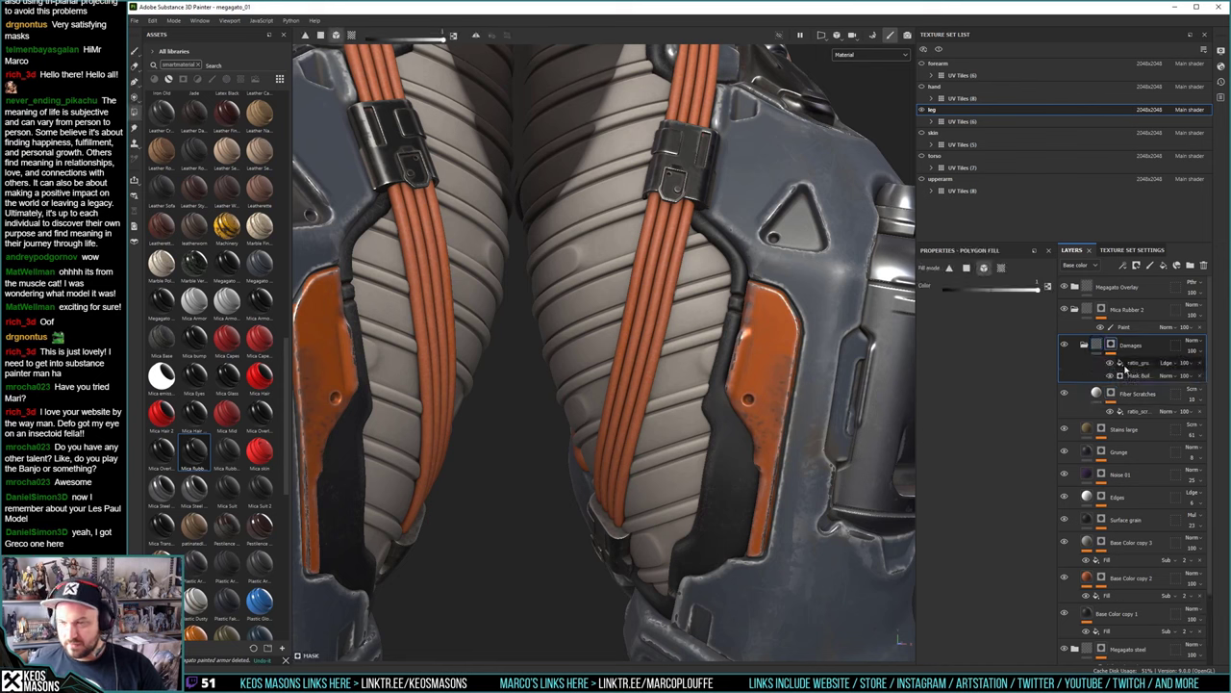
Add a Levels effect above the grunge fill in the Damages mask and set its midpoint to 1.777, checking the leg rubber
click(1140, 363)
right_click(1105, 363)
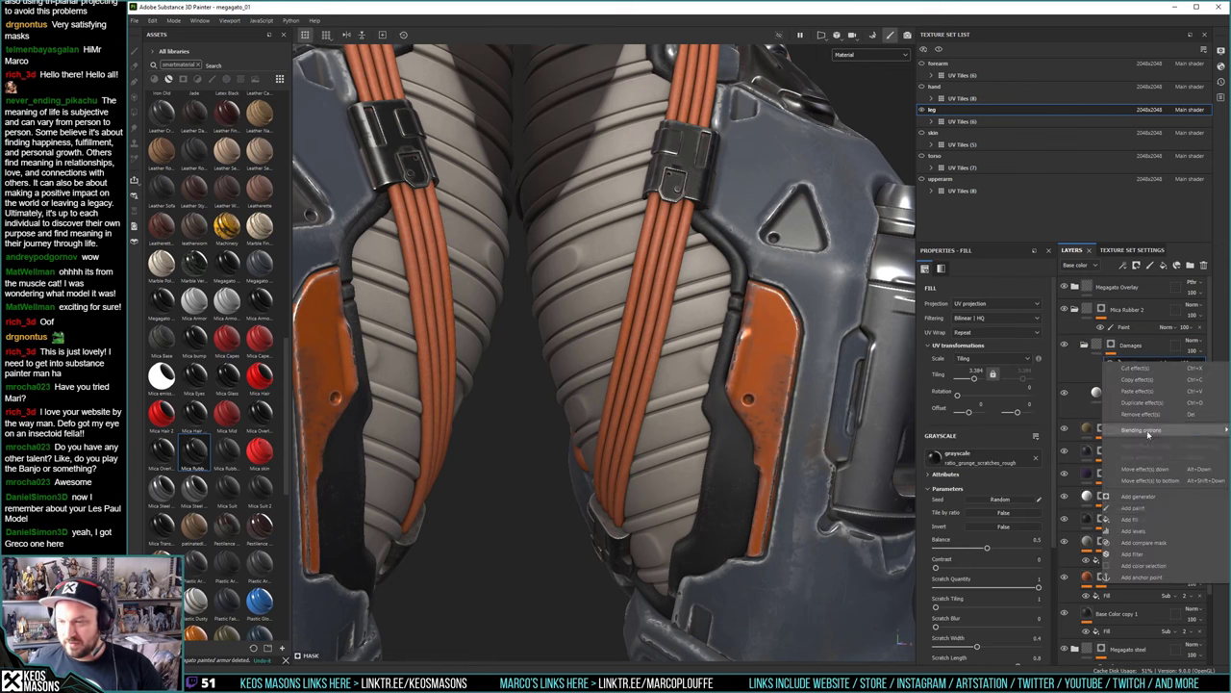
click(1140, 532)
mouse_move(986, 289)
mouse_down()
mouse_move(1005, 293)
mouse_move(991, 298)
mouse_up()
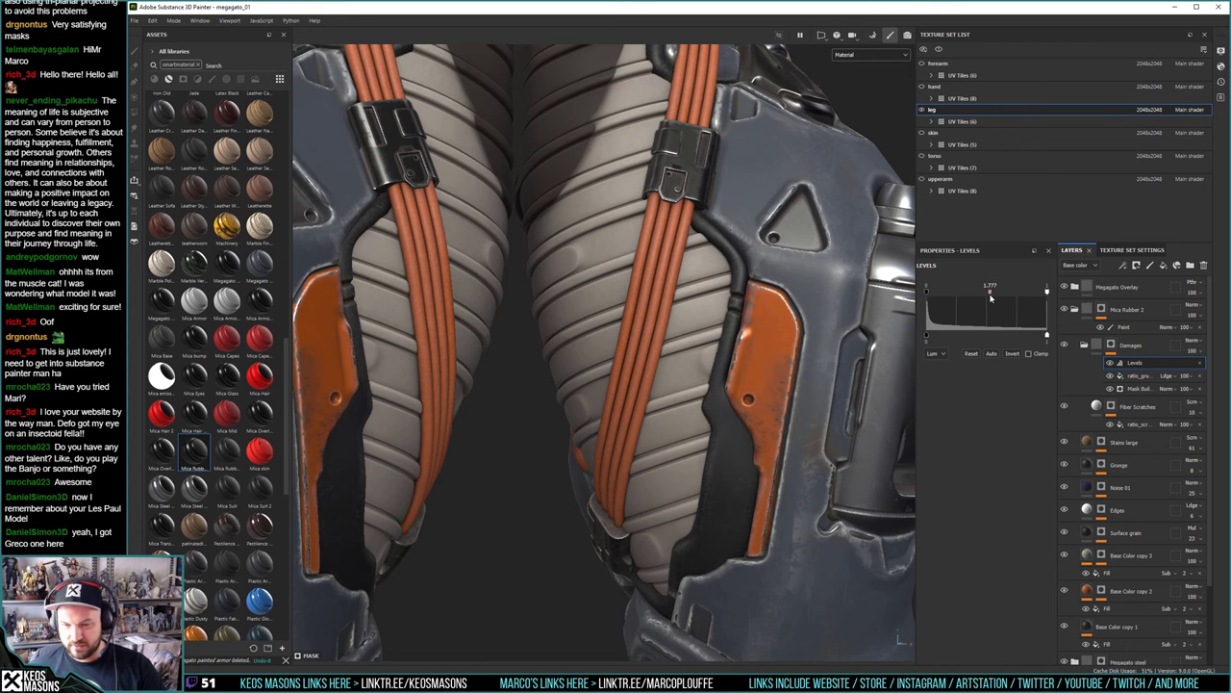
alt+drag(597, 315, 702, 307)
alt+right_drag(702, 308, 558, 114)
alt+drag(558, 183, 715, 278)
alt+middle_drag(715, 278, 669, 352)
alt+right_drag(668, 352, 715, 518)
alt+drag(715, 520, 919, 368)
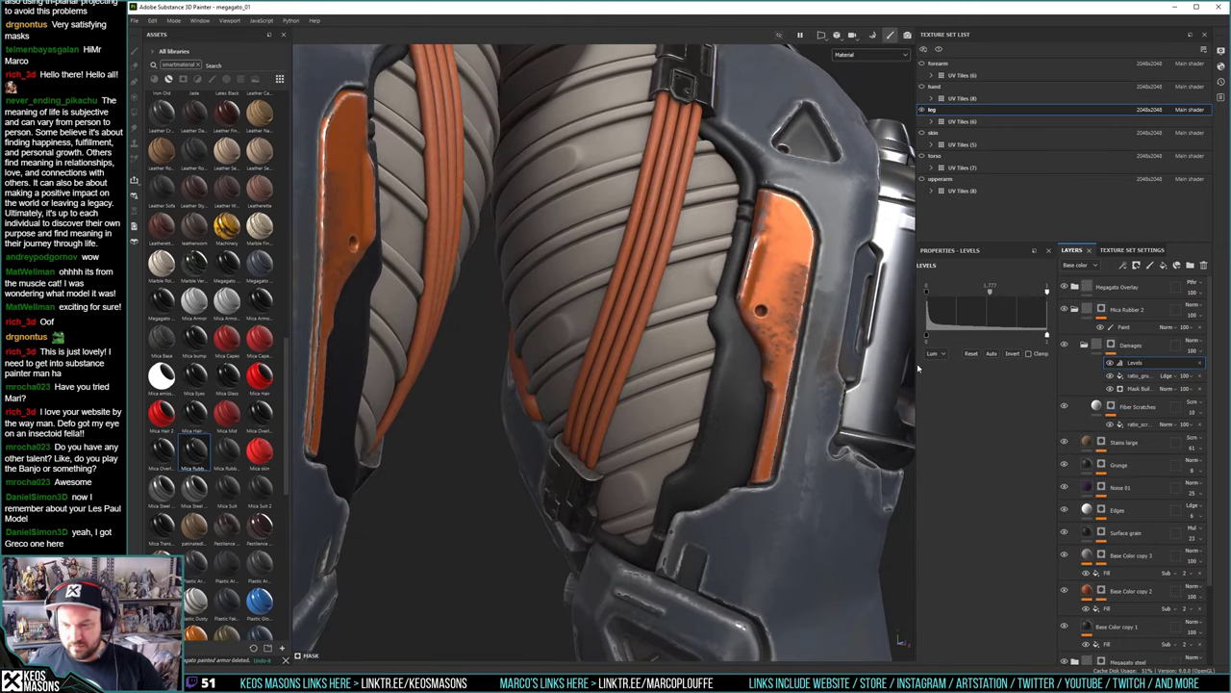
Display the Damages mask with Levels off and set the Mask Builder's Grunge to 0.65 after comparing lower amounts
alt+click(1111, 345)
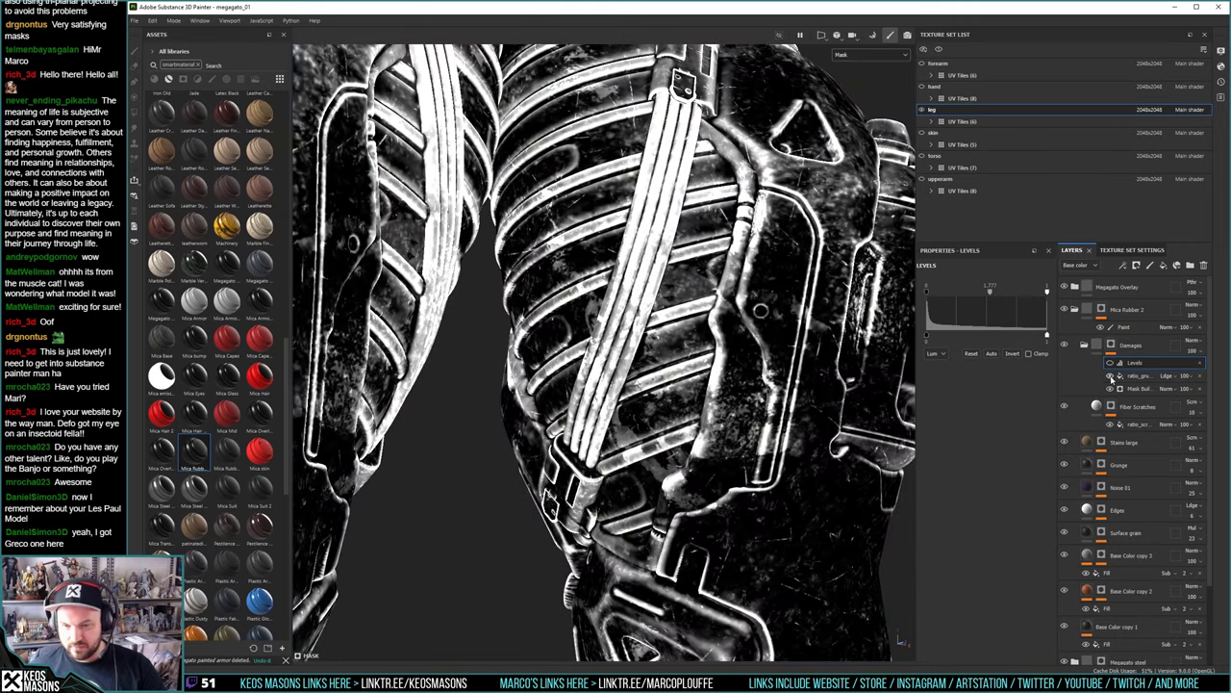
click(1111, 390)
click(1111, 389)
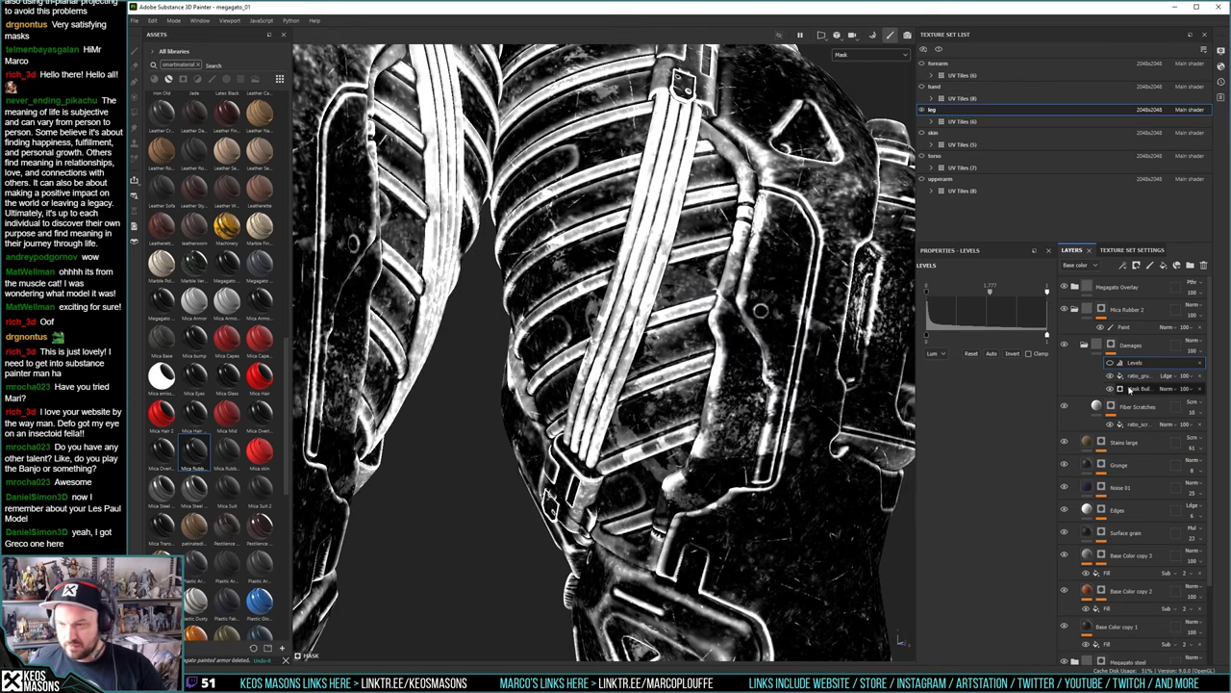
click(1139, 388)
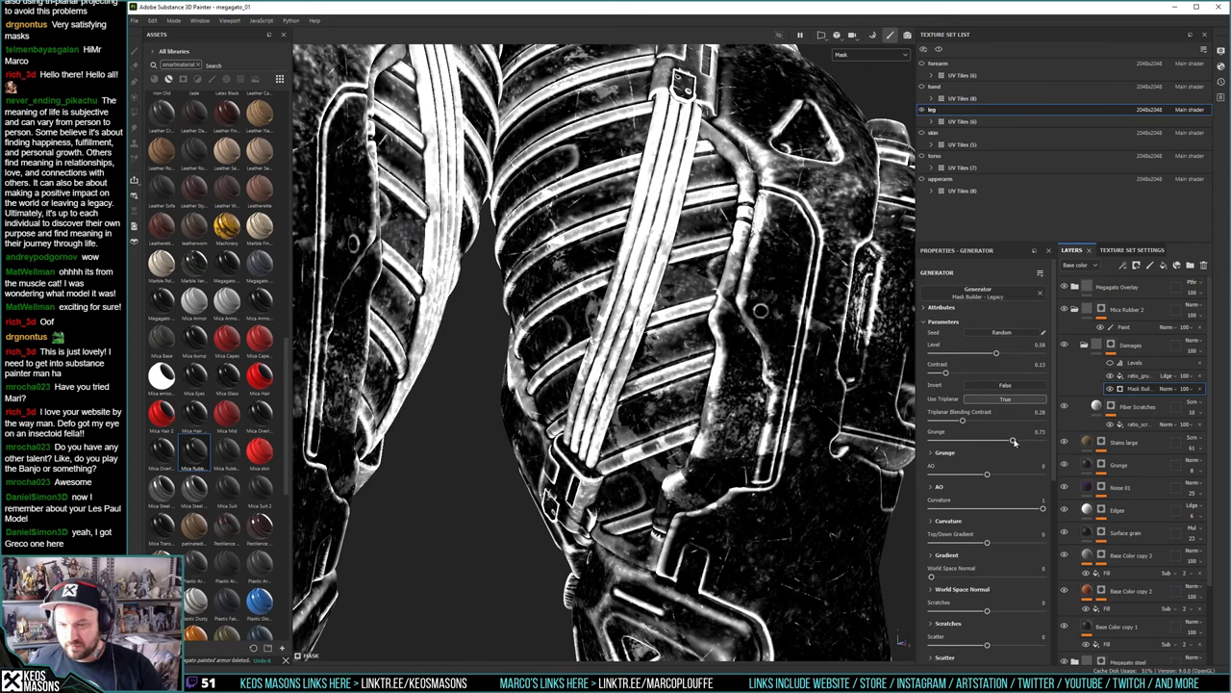
drag(1013, 440, 972, 439)
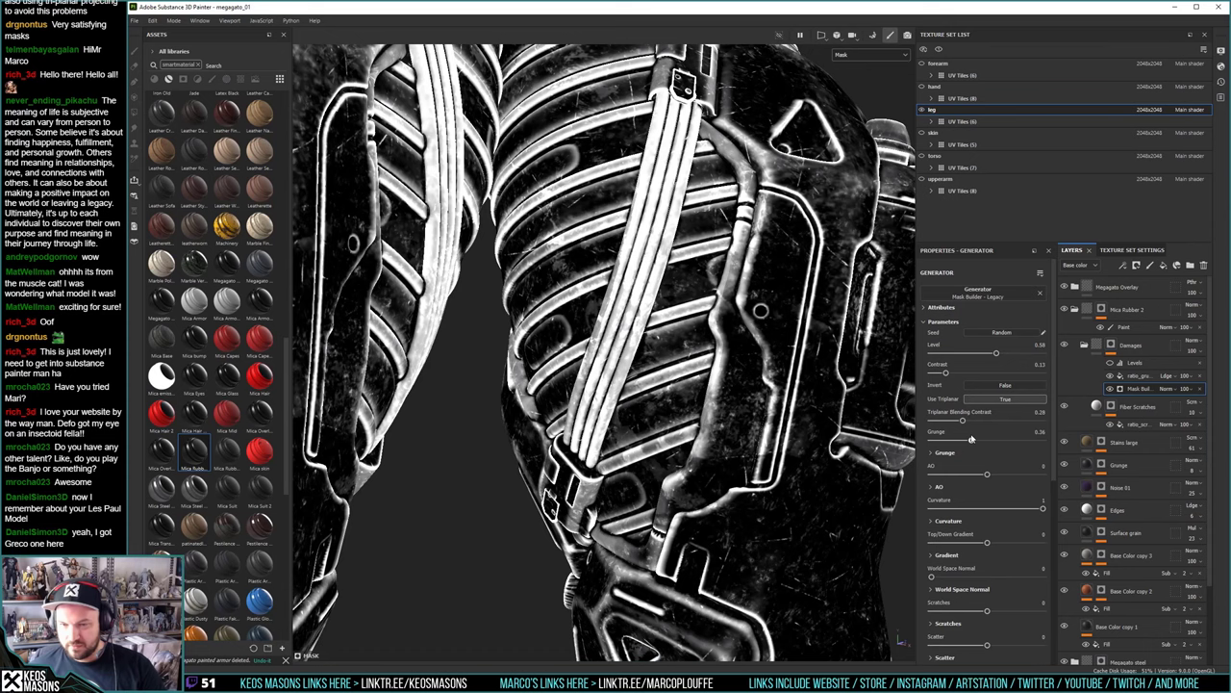
drag(961, 439, 946, 439)
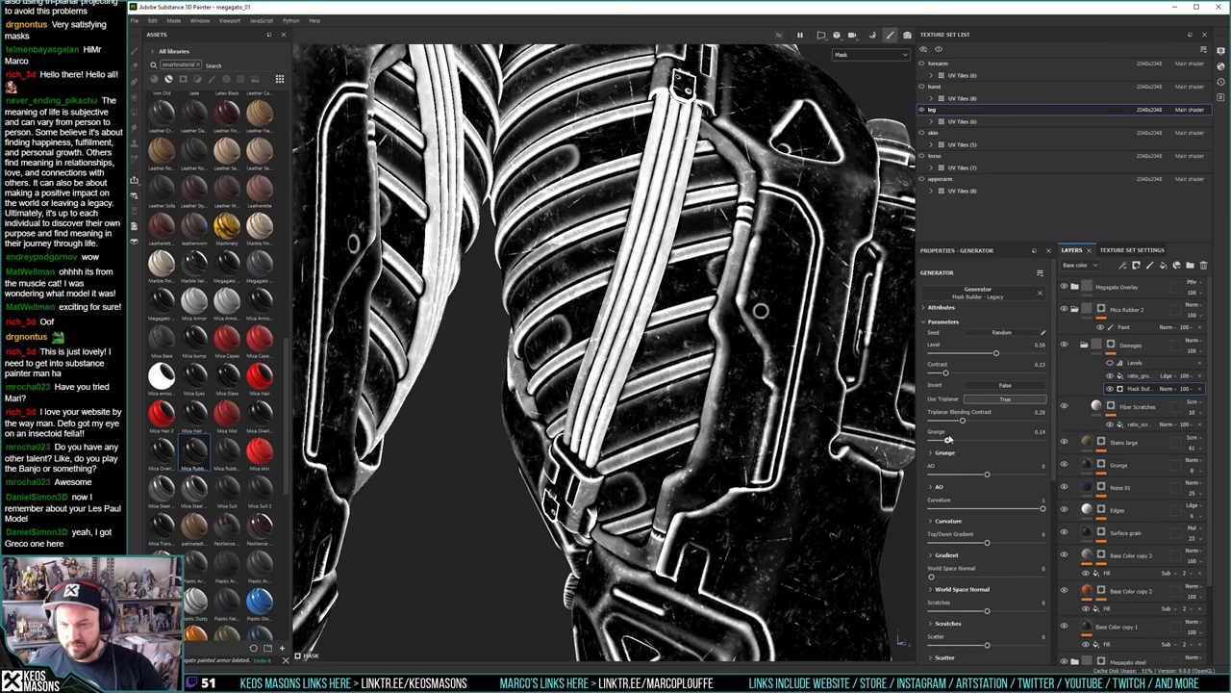
drag(948, 439, 1003, 439)
Try Grunge Scale 0 in the Mask Builder, restore it to 2 and set Secondary Custom Grunge to 0.3
click(930, 454)
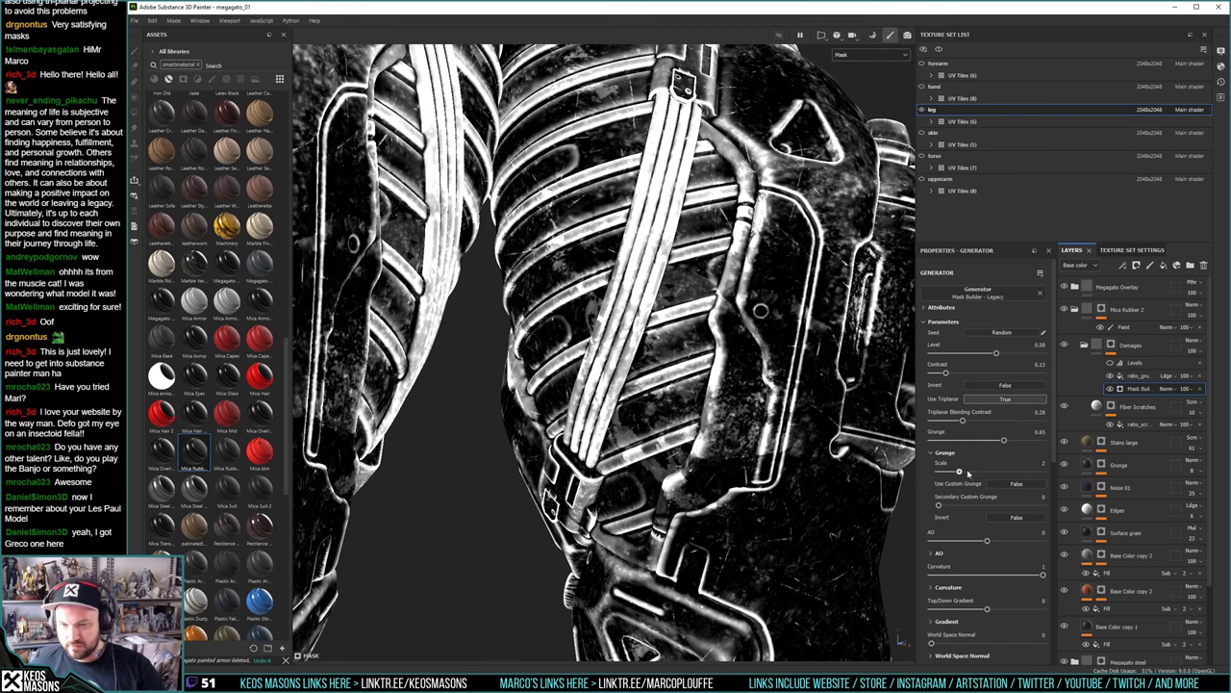
mouse_move(960, 470)
mouse_down()
mouse_move(981, 470)
mouse_move(940, 471)
mouse_up()
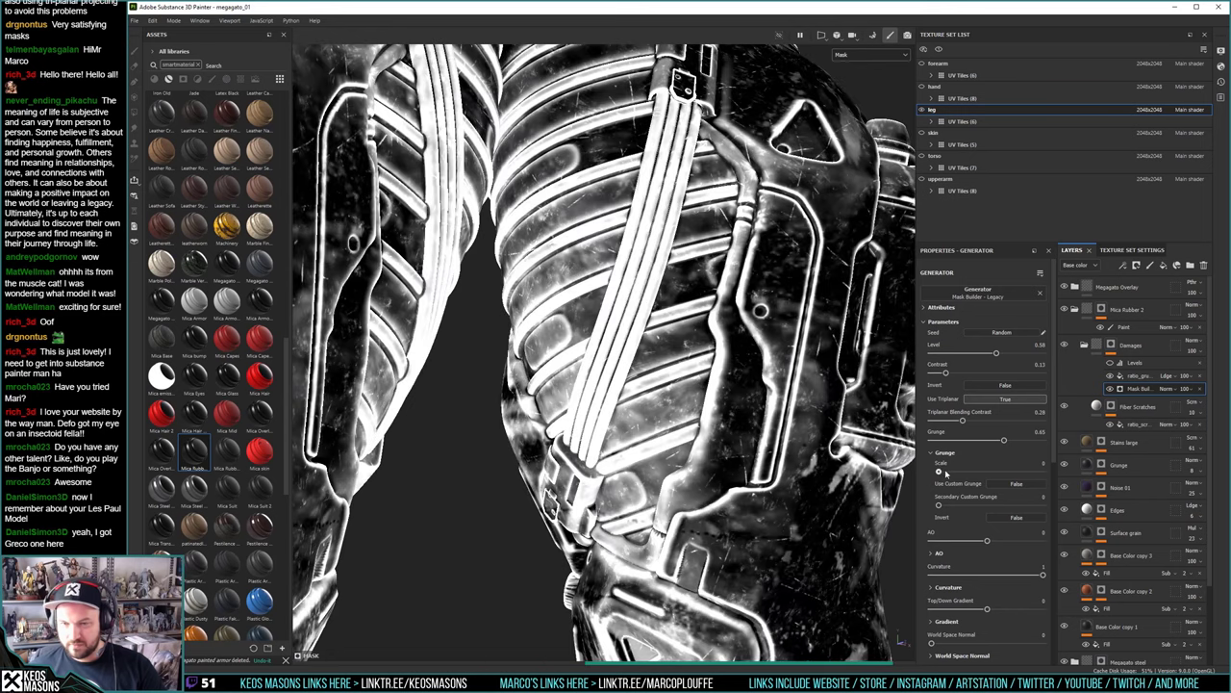
drag(945, 472, 967, 472)
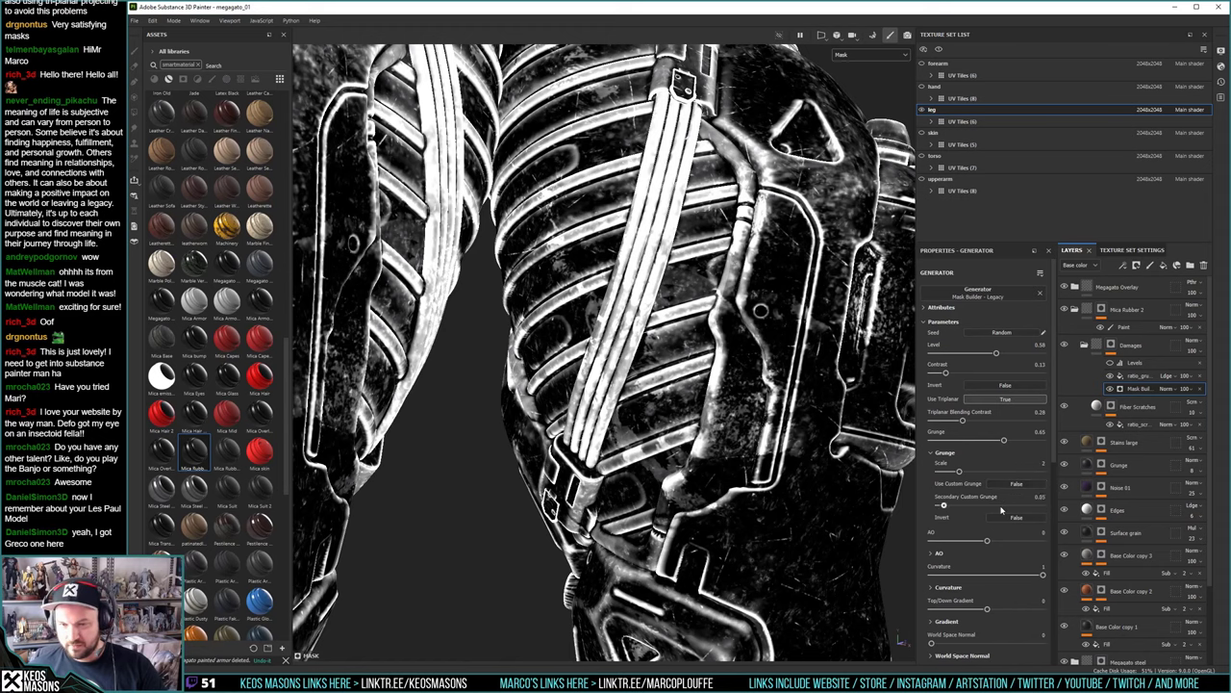
drag(938, 504, 971, 507)
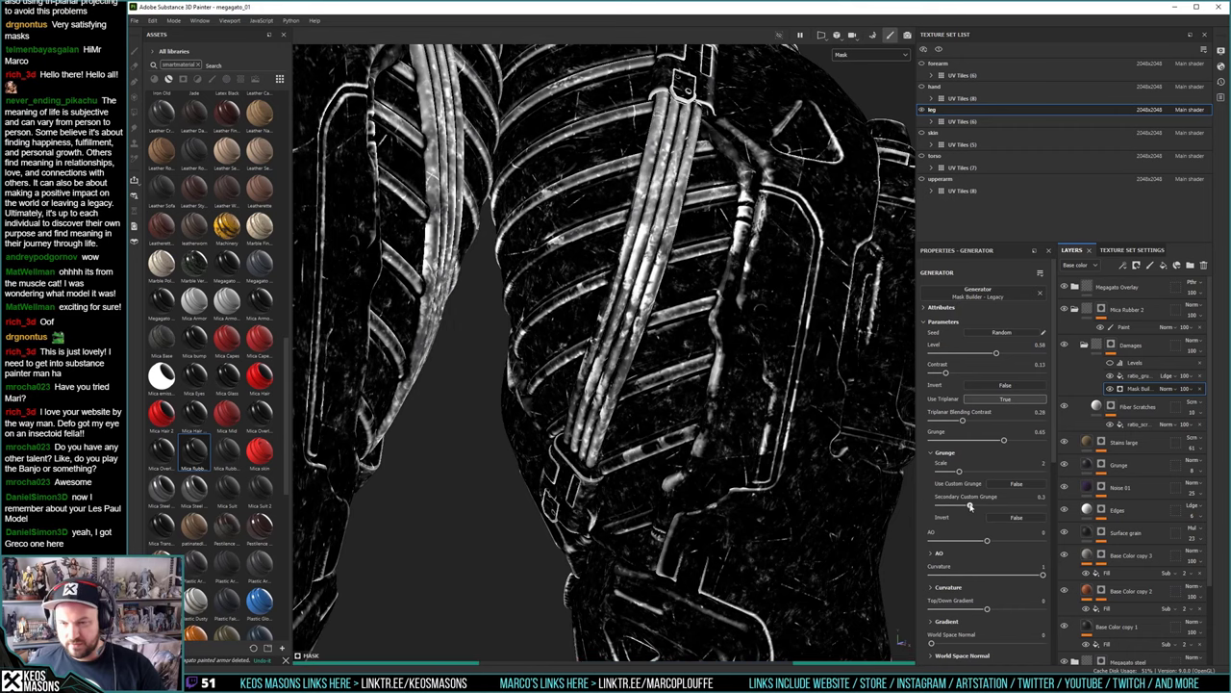
Return to the material view with the Damages Levels effect on and set its midpoint to about 0.34
key(m)
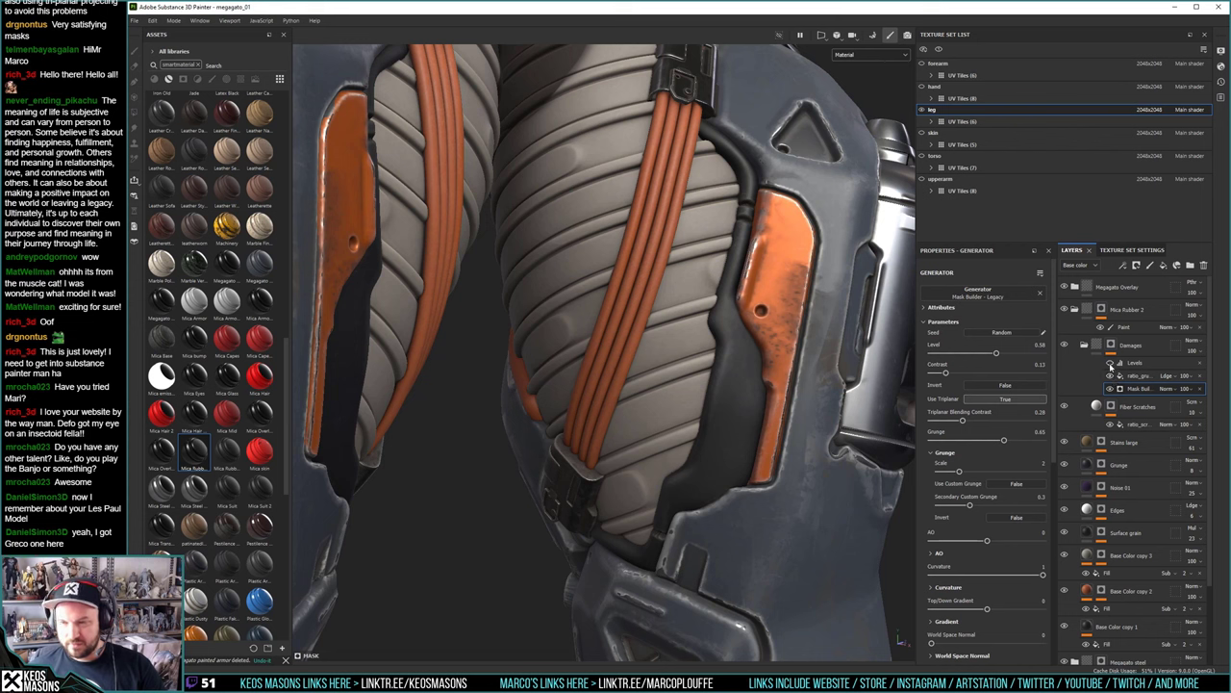
click(1132, 363)
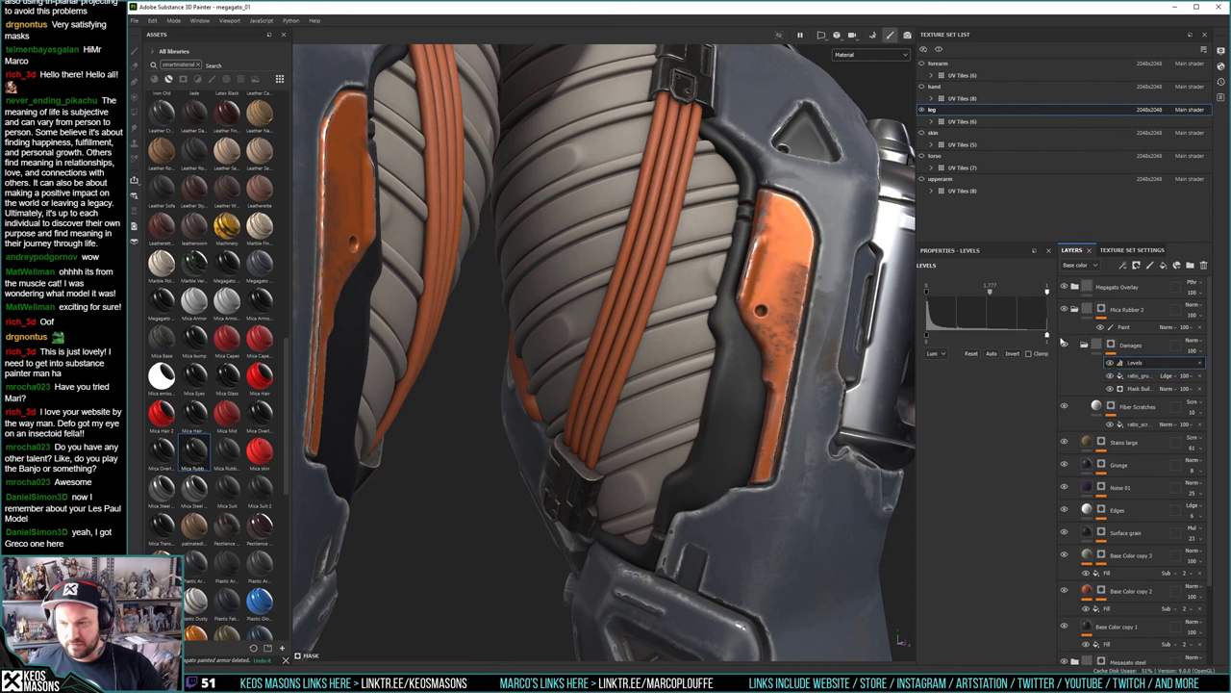
drag(990, 291, 958, 294)
alt+drag(610, 321, 756, 324)
mouse_move(756, 325)
alt+right_down()
mouse_move(733, 333)
mouse_move(752, 337)
alt+right_up()
alt+drag(752, 337, 1058, 346)
alt+right_drag(1059, 346, 1011, 337)
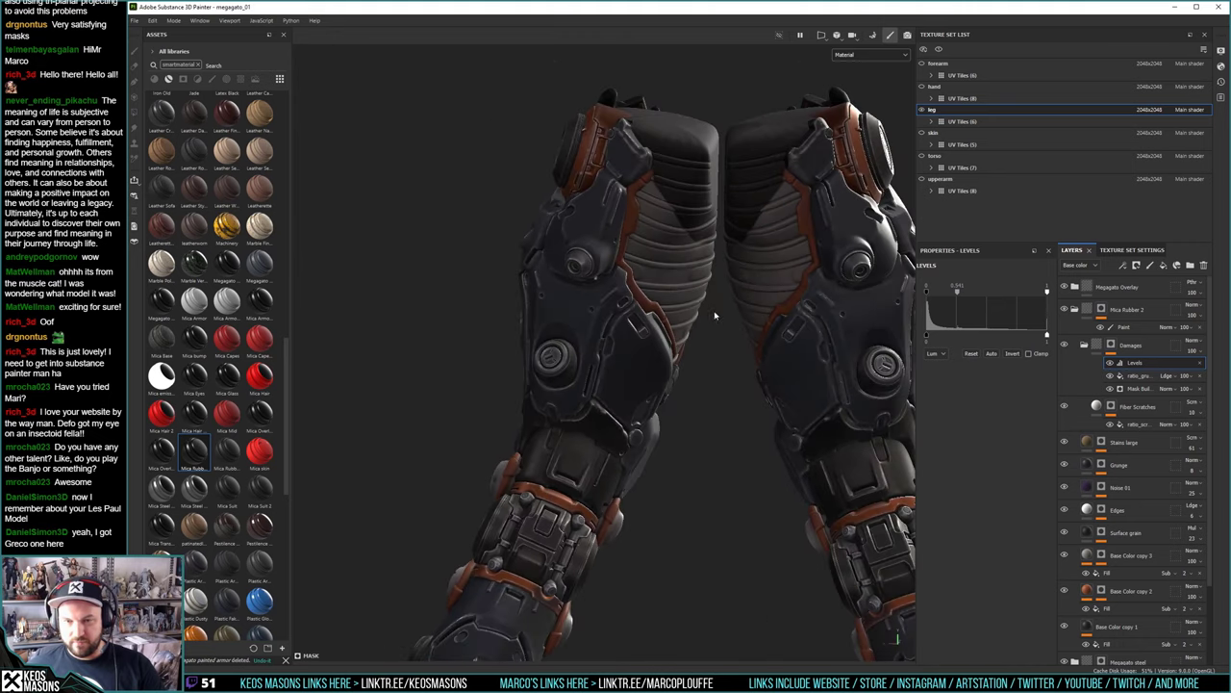
Examine the rubber damages on the legs from the back, sides and front under different lighting angles
alt+drag(715, 311, 649, 348)
shift+right_drag(650, 348, 574, 364)
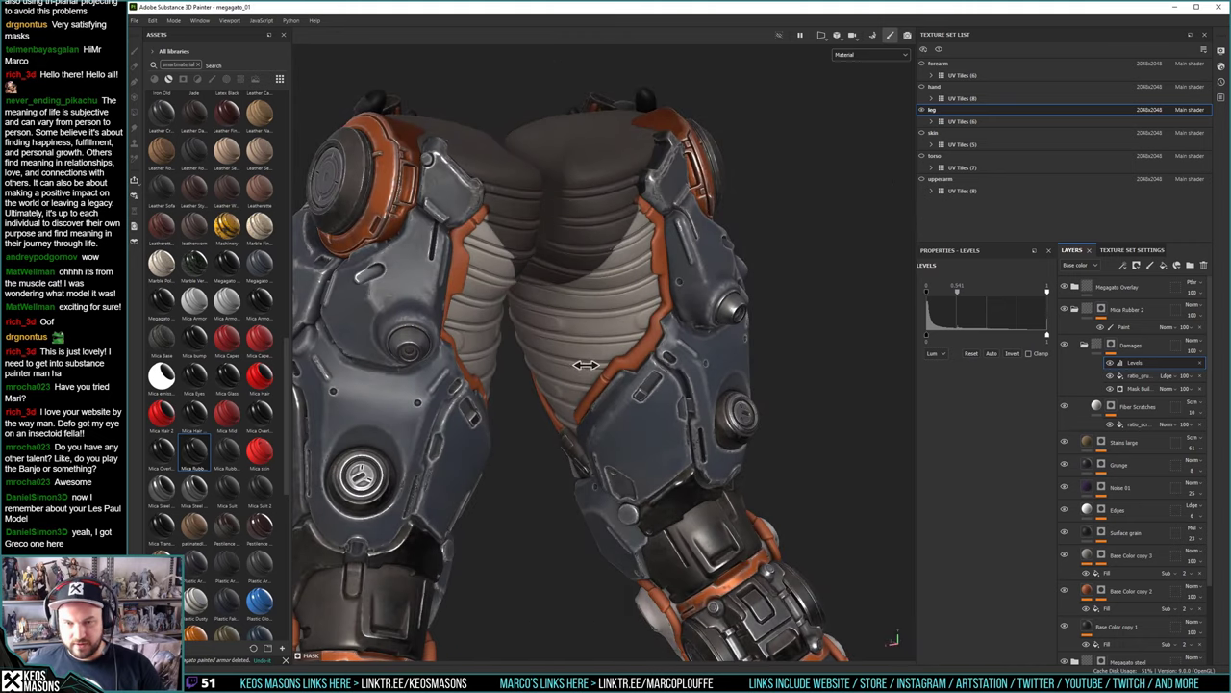
alt+middle_drag(625, 445, 695, 252)
alt+right_drag(688, 269, 656, 323)
alt+drag(655, 323, 616, 361)
alt+right_drag(615, 361, 599, 399)
alt+drag(599, 398, 640, 380)
shift+right_drag(640, 381, 521, 86)
alt+drag(553, 259, 660, 366)
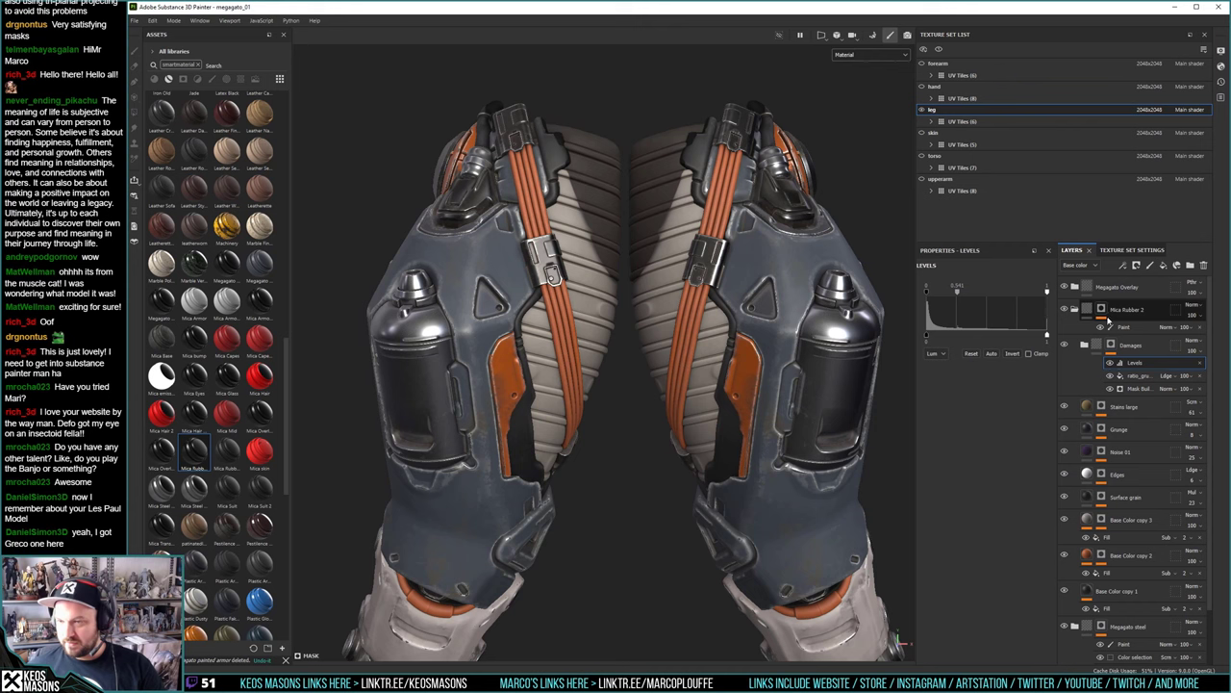
Rename the Mica Rubber 2 folder as Megagato Rubber
click(1123, 314)
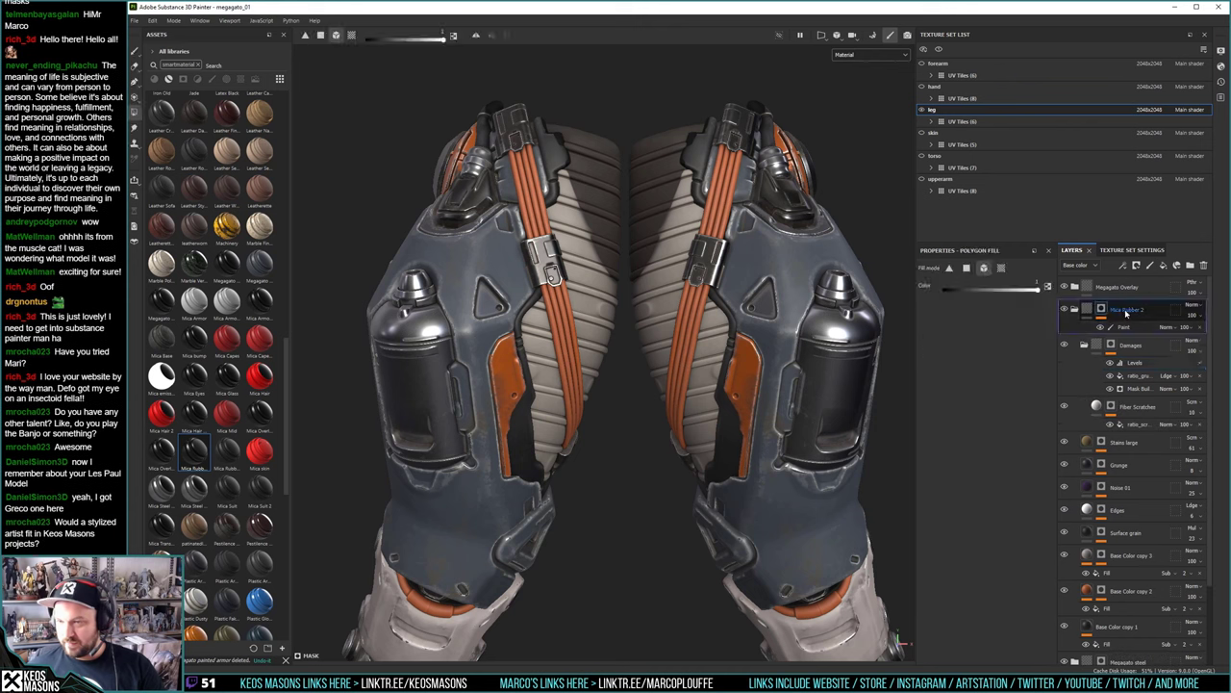
right_click(1122, 313)
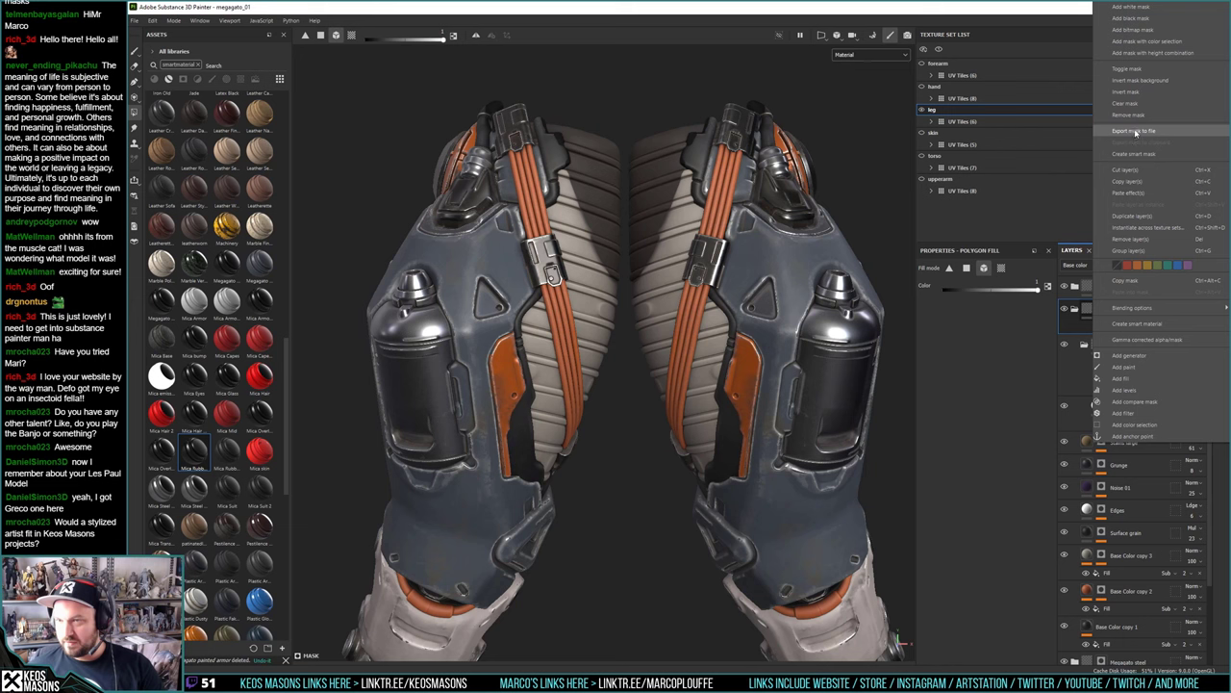
click(991, 389)
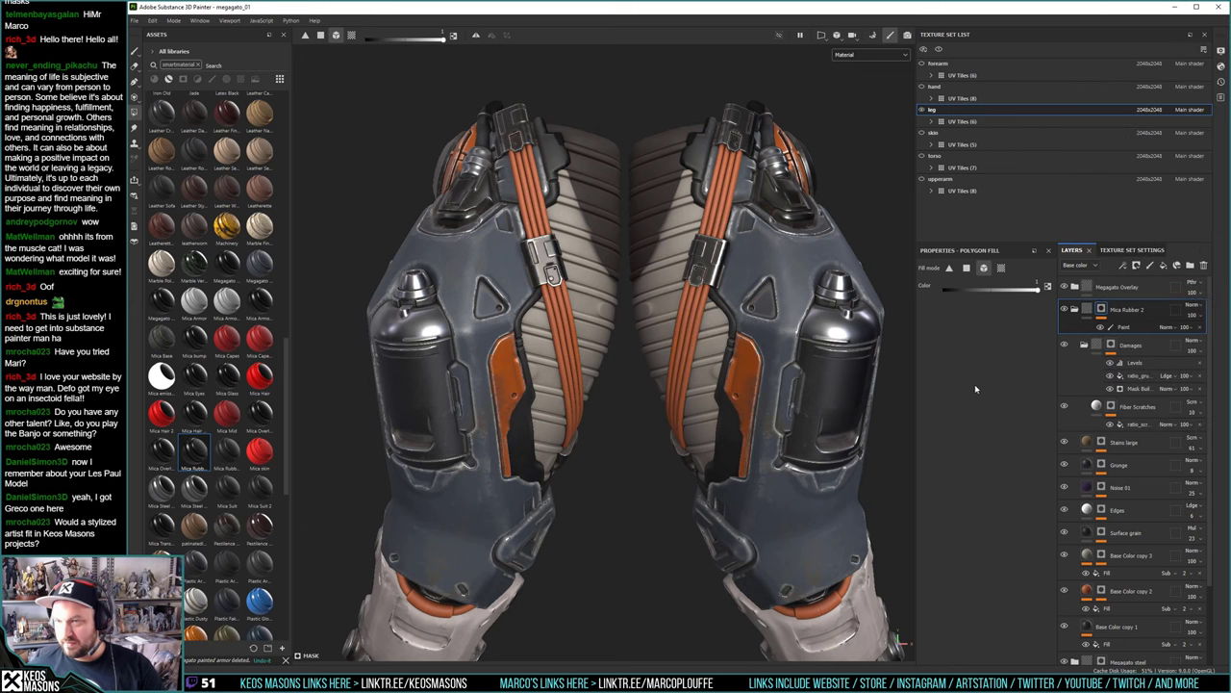
double_click(1122, 311)
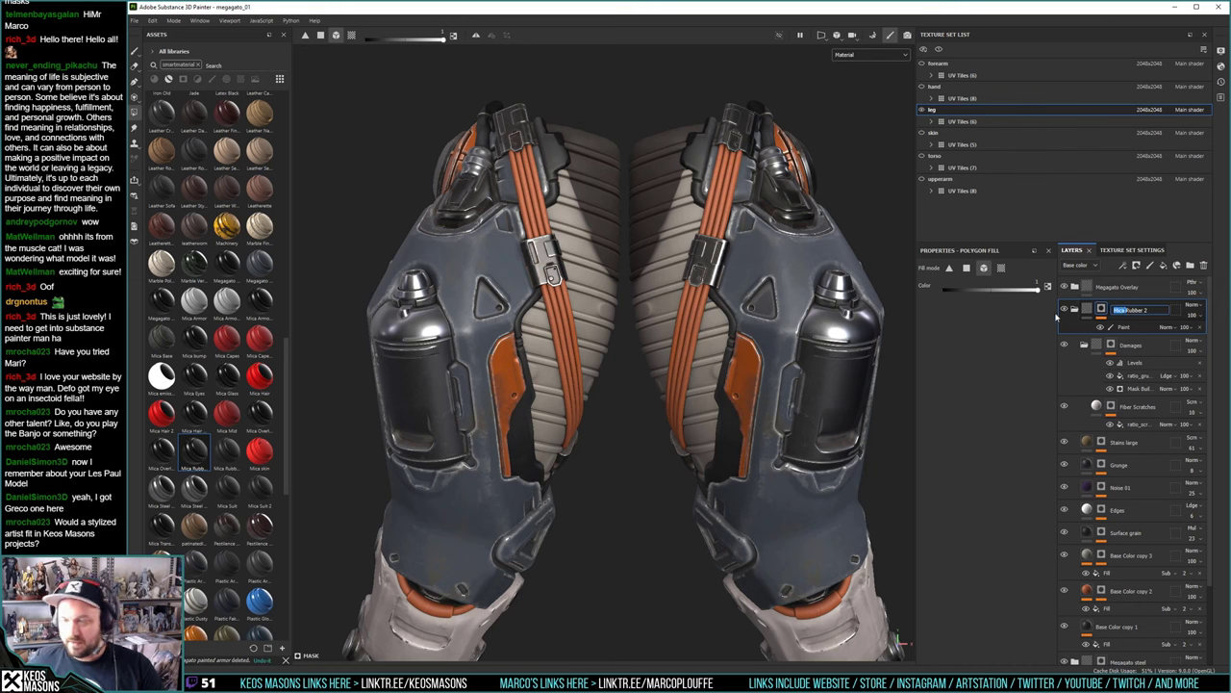
text(Megagato)
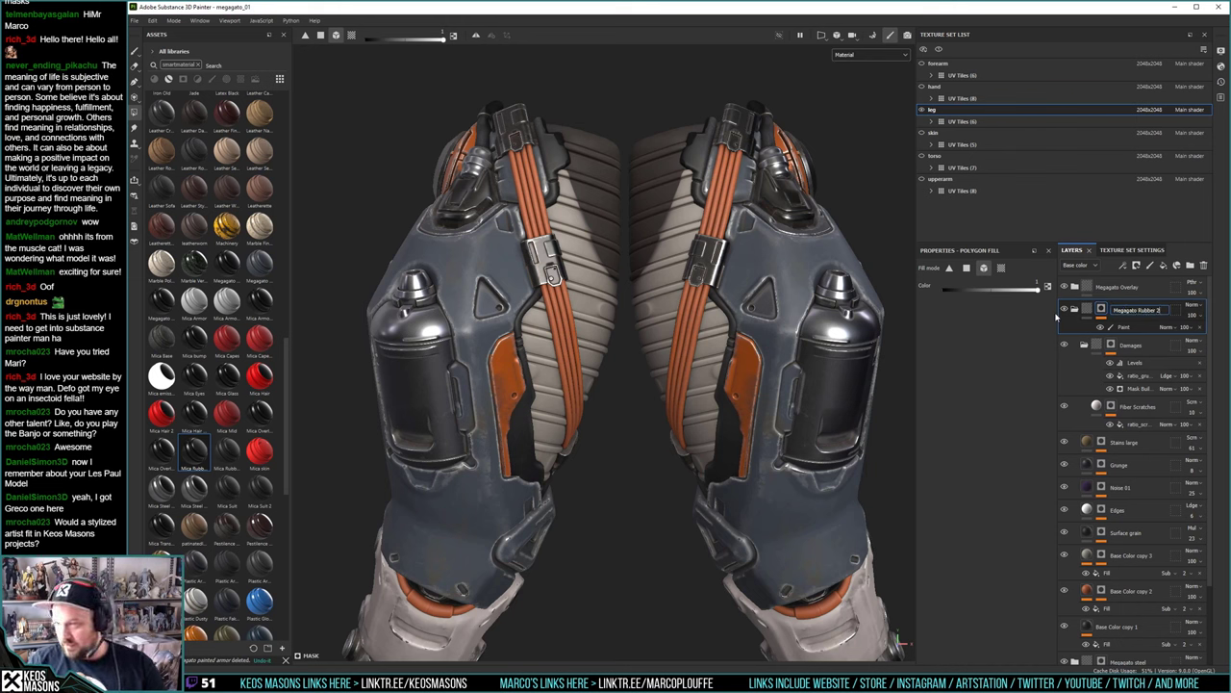
key(Return)
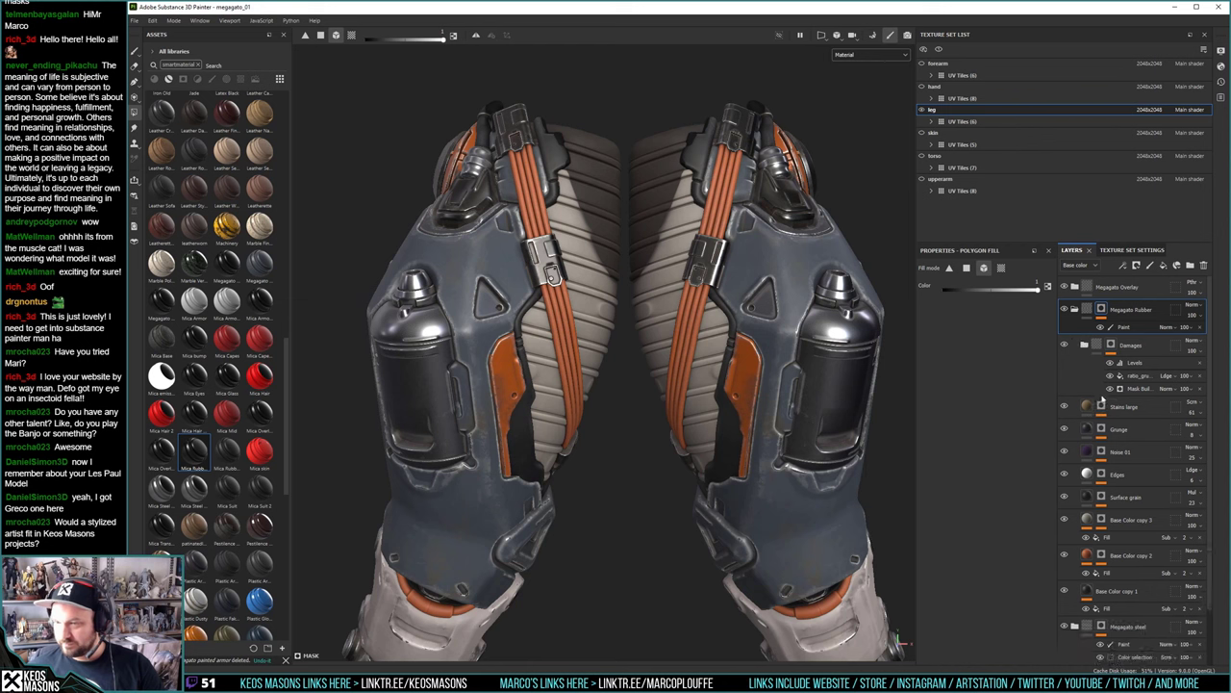
Rename the Damages folder as mini scratch
double_click(1133, 345)
click(1124, 347)
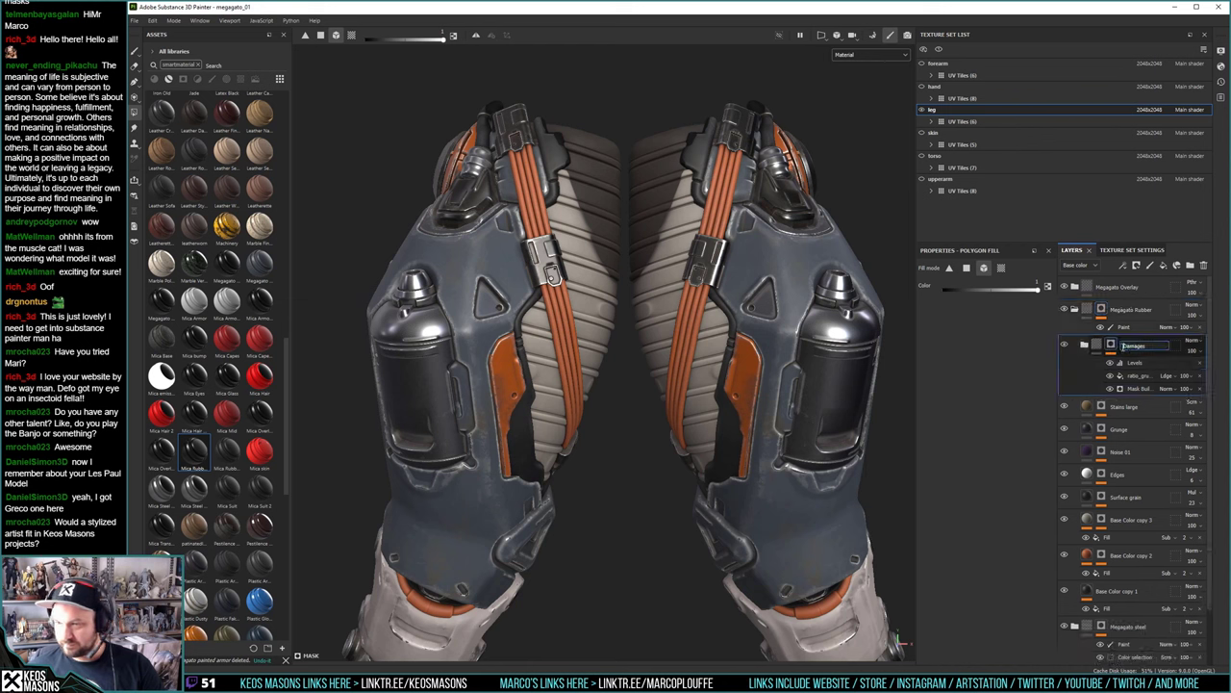
text(Mini scratch)
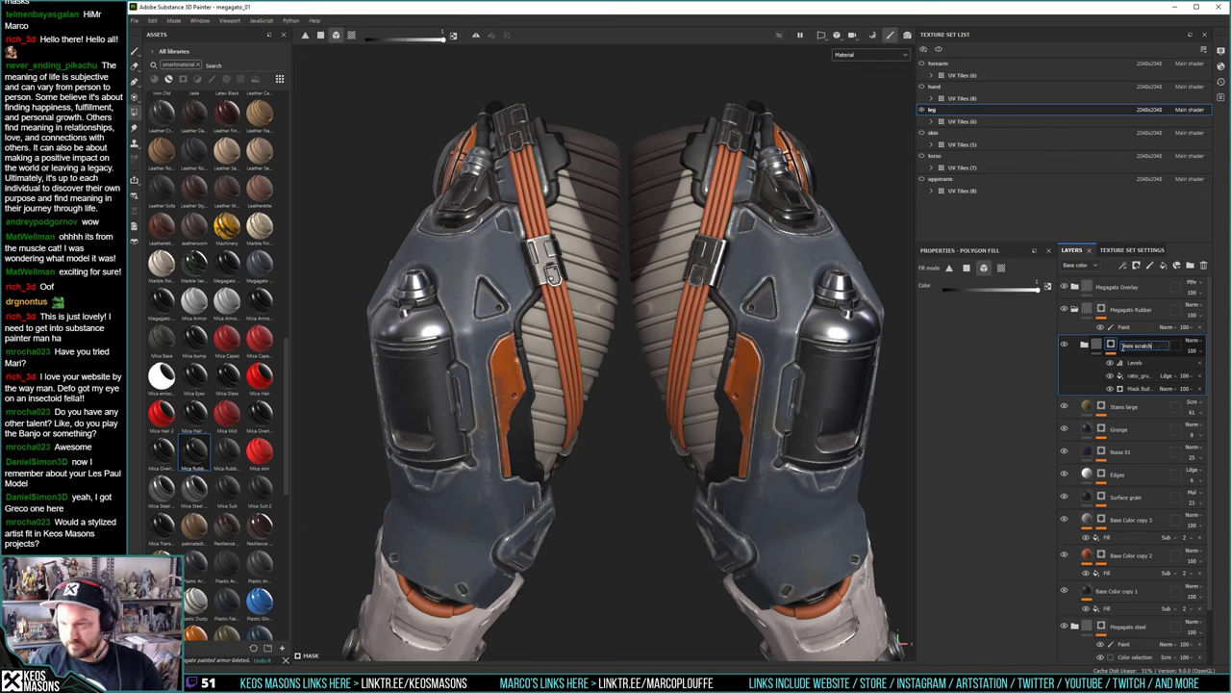
key(Return)
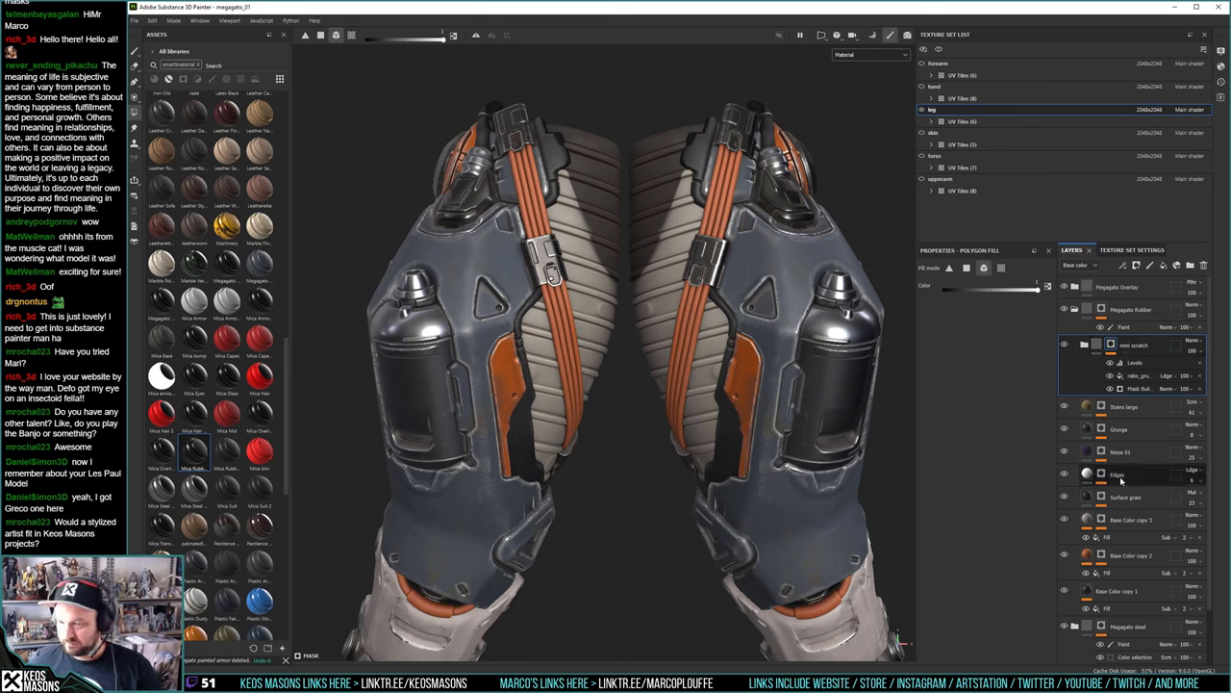
Enable the roughness channel on the orange Base Color copy 2 layer and set its roughness to about 0.14
scroll(1116, 476, down, 2)
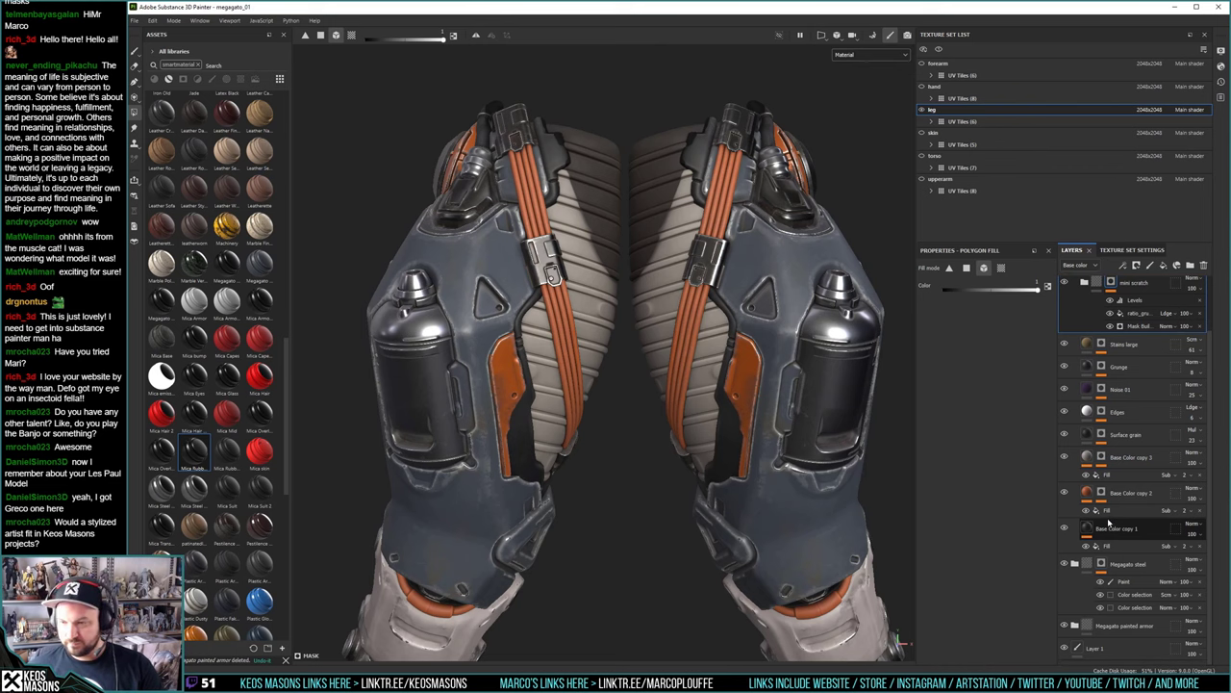
click(1121, 493)
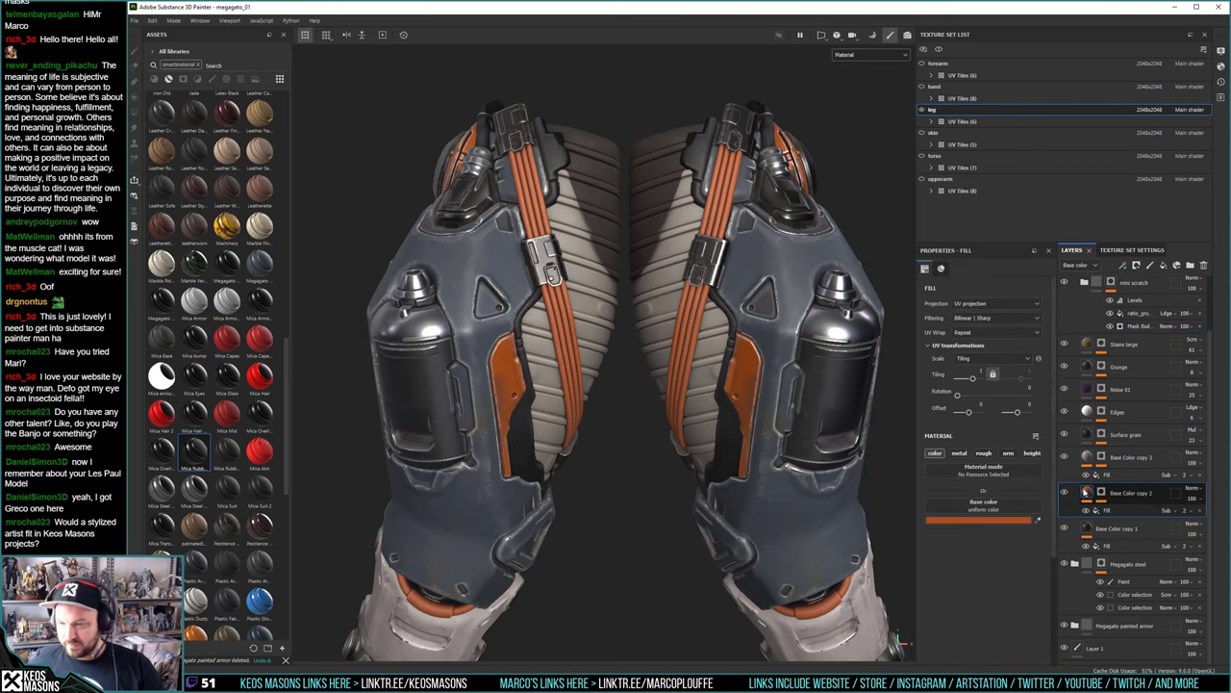
click(983, 452)
alt+drag(678, 423, 976, 562)
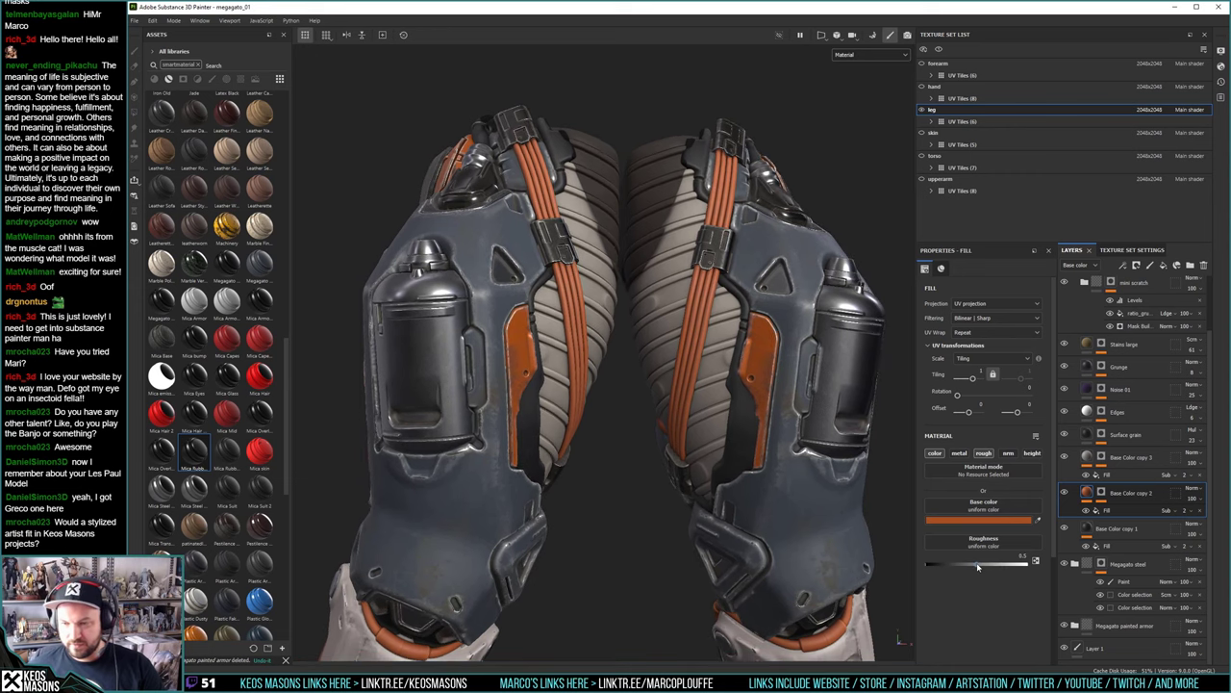
click(947, 565)
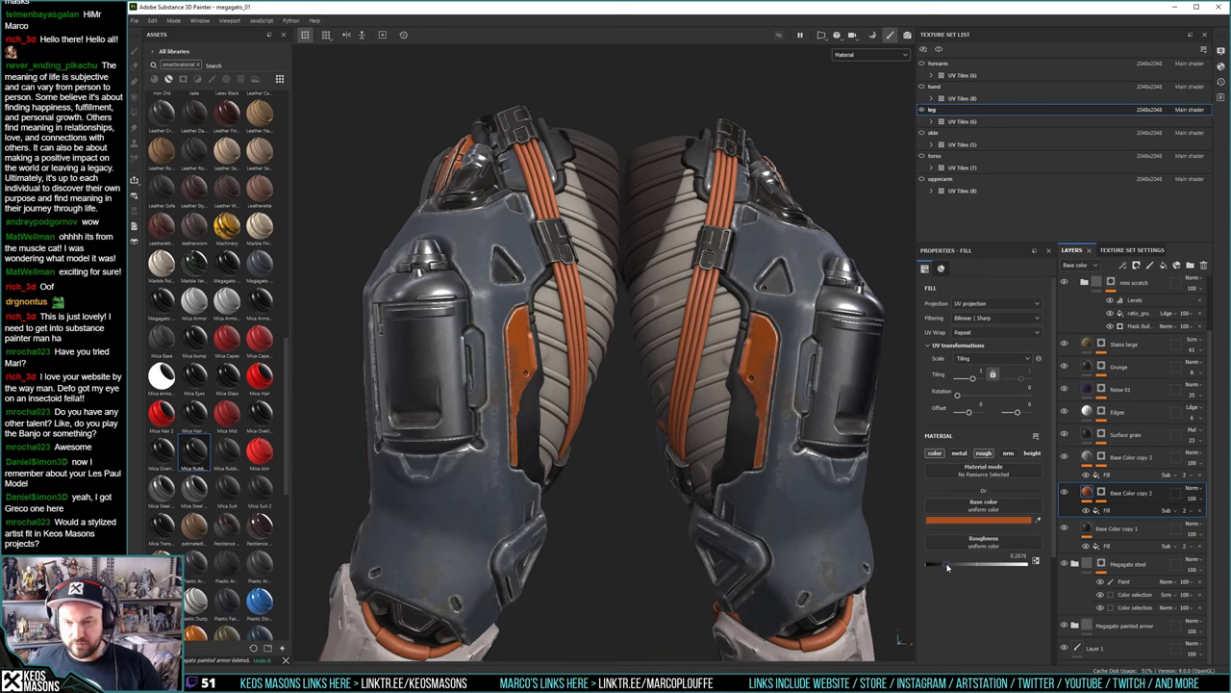
drag(947, 566, 942, 568)
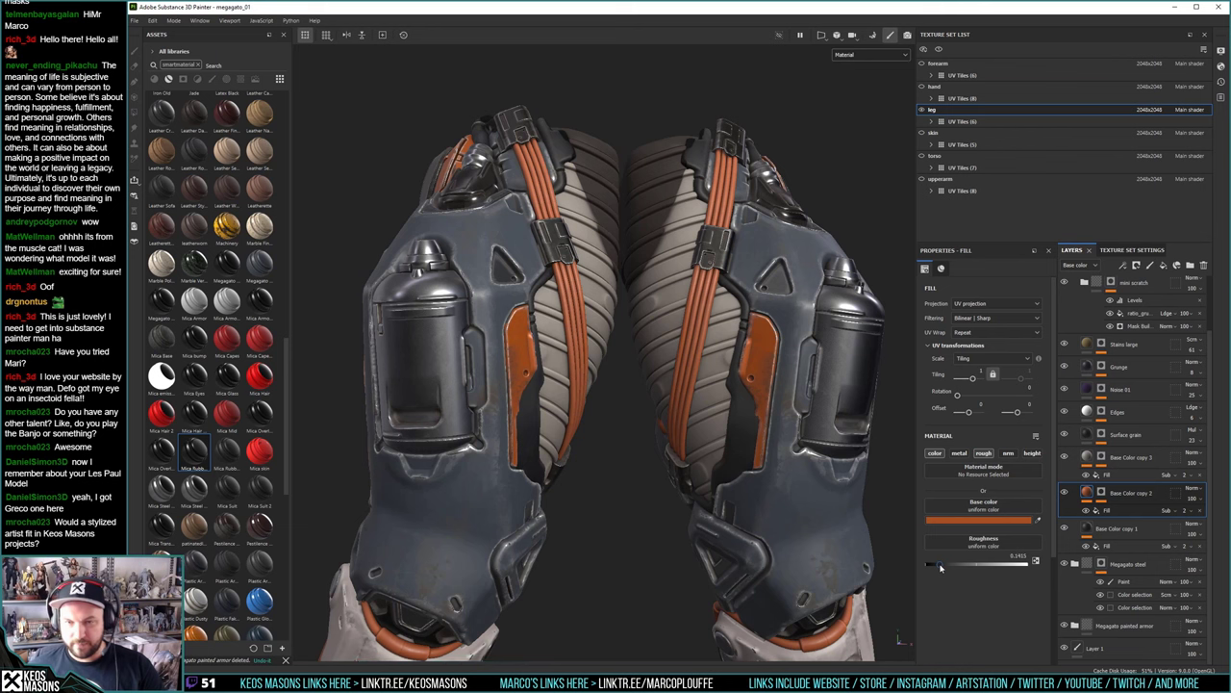
alt+drag(723, 467, 657, 481)
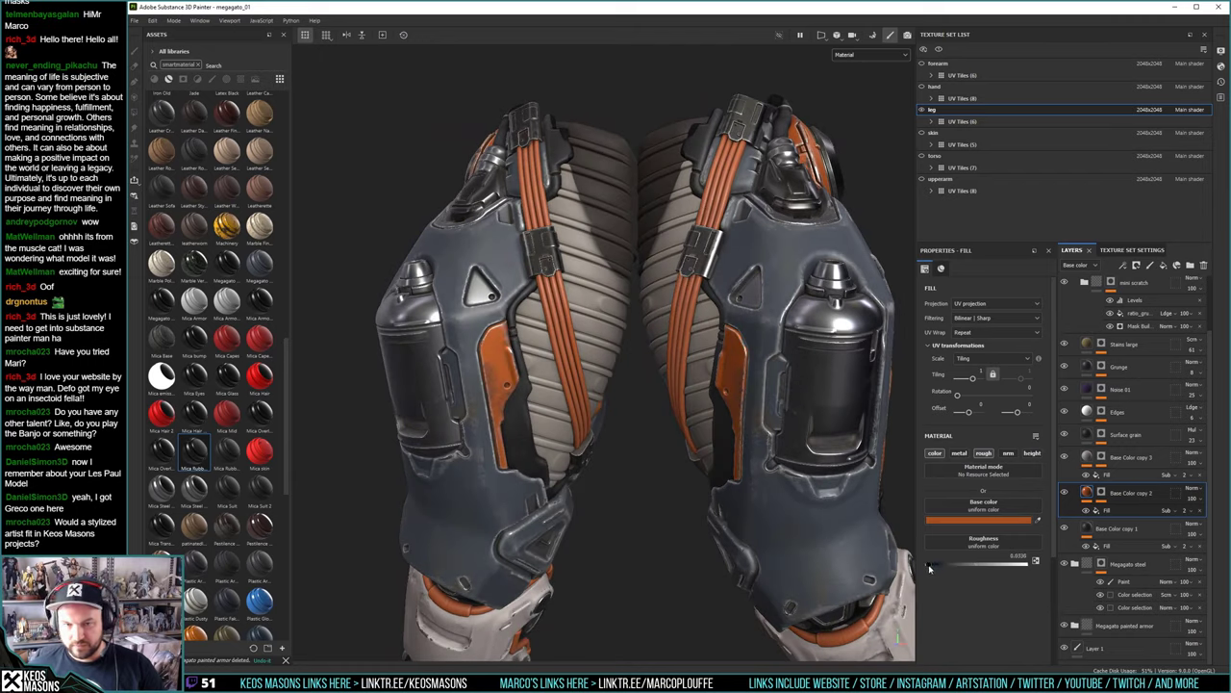
drag(930, 567, 932, 568)
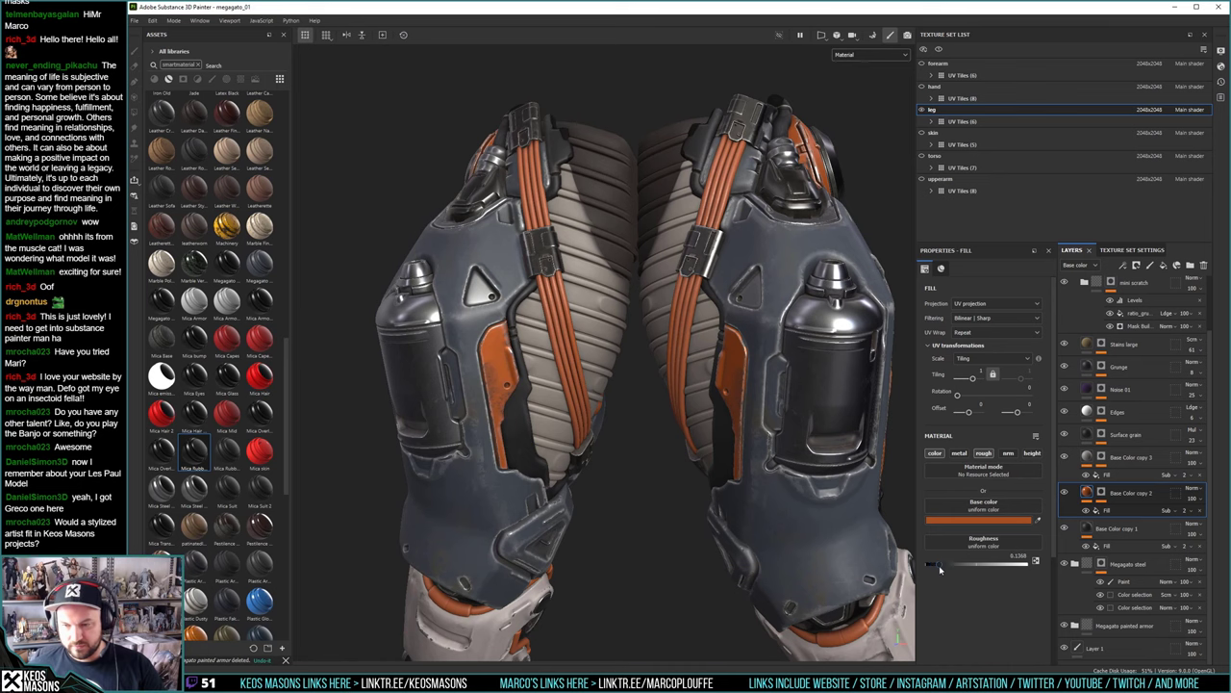
Display only the roughness channel on the model and set Base Color copy 2's roughness to about 0.05
click(866, 55)
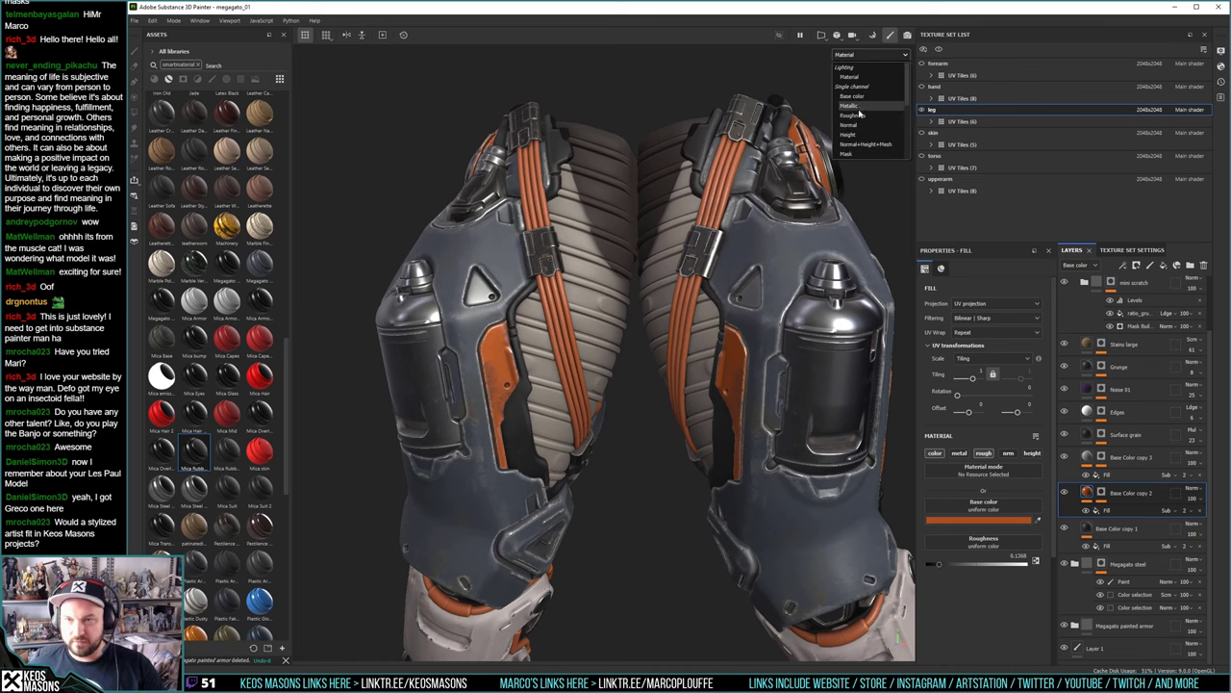
click(859, 117)
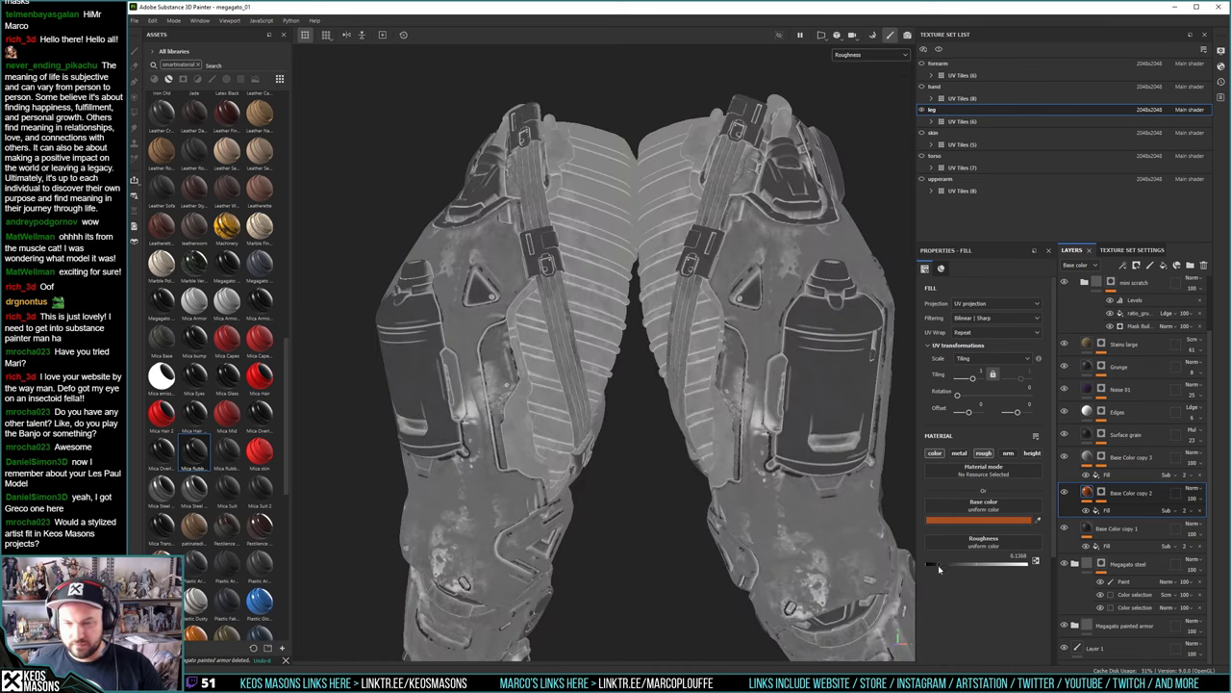
drag(938, 564, 930, 565)
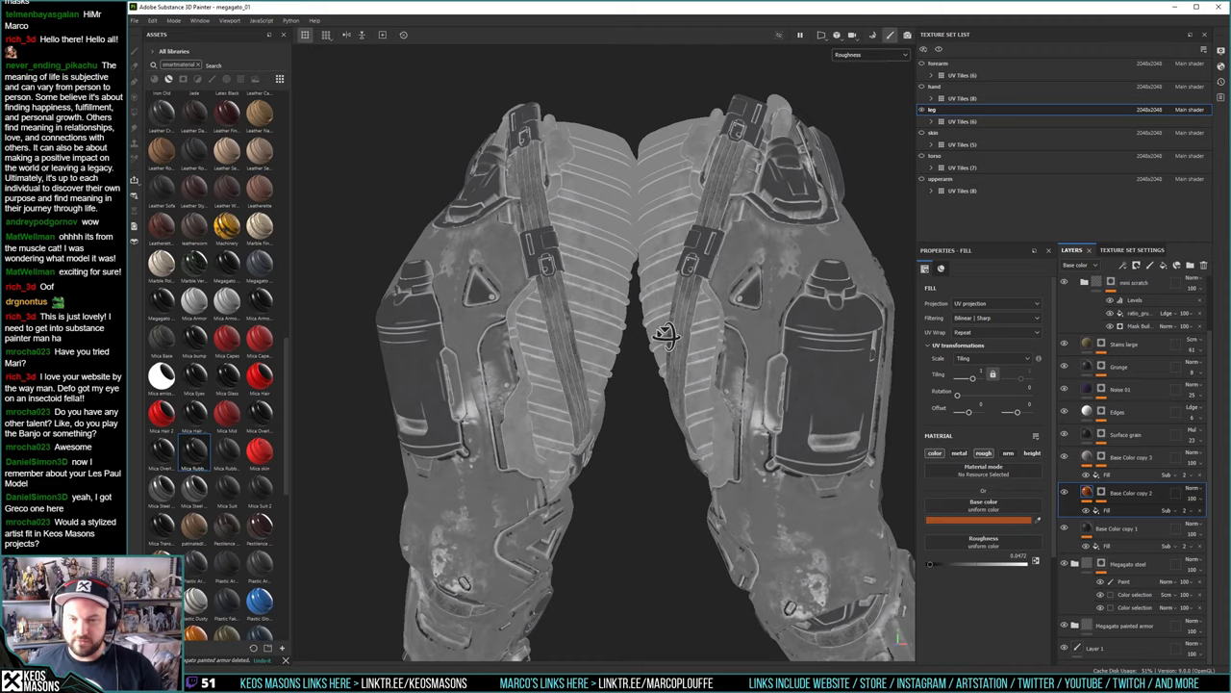
mouse_move(663, 336)
alt+mouse_down()
mouse_move(731, 337)
mouse_move(685, 332)
alt+mouse_up()
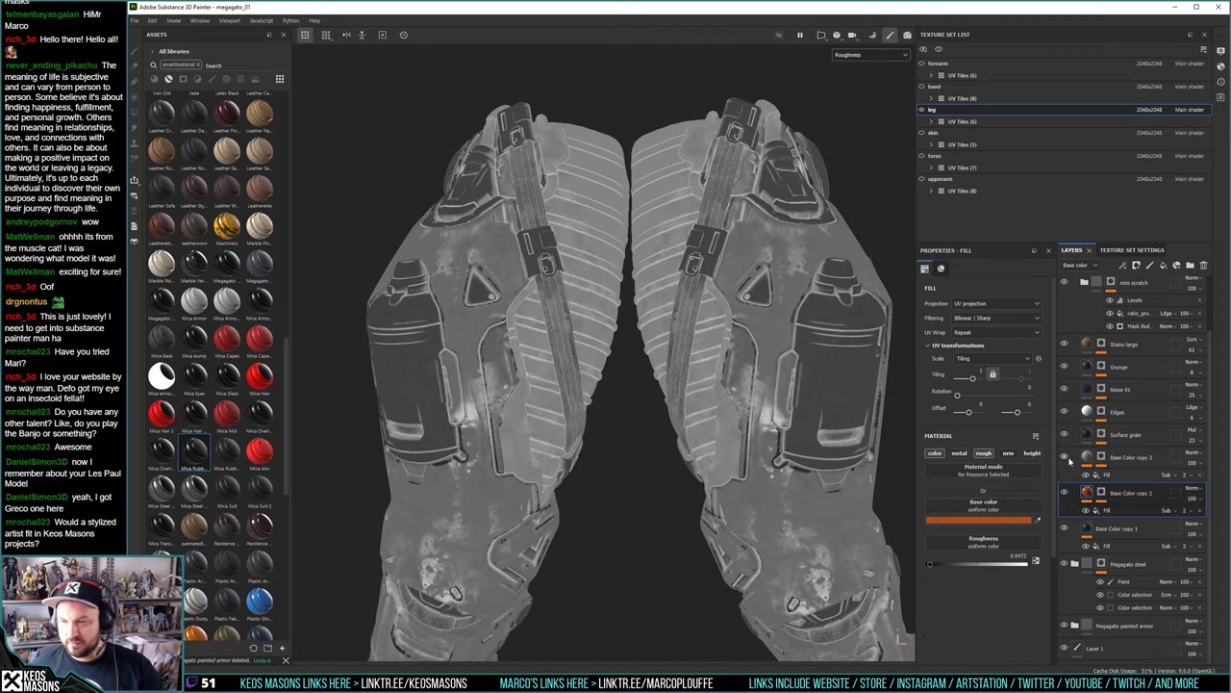
Check the Surface grain layer's effect by hiding and showing it, and disable its roughness channel
click(1066, 435)
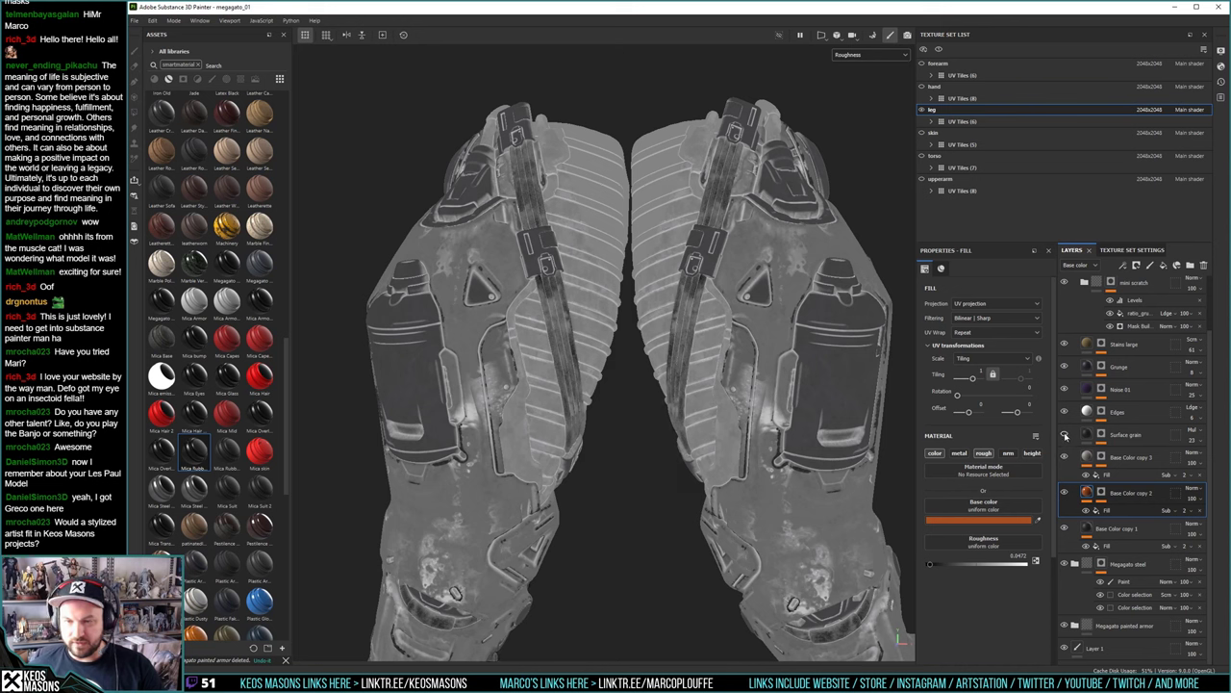
click(1065, 435)
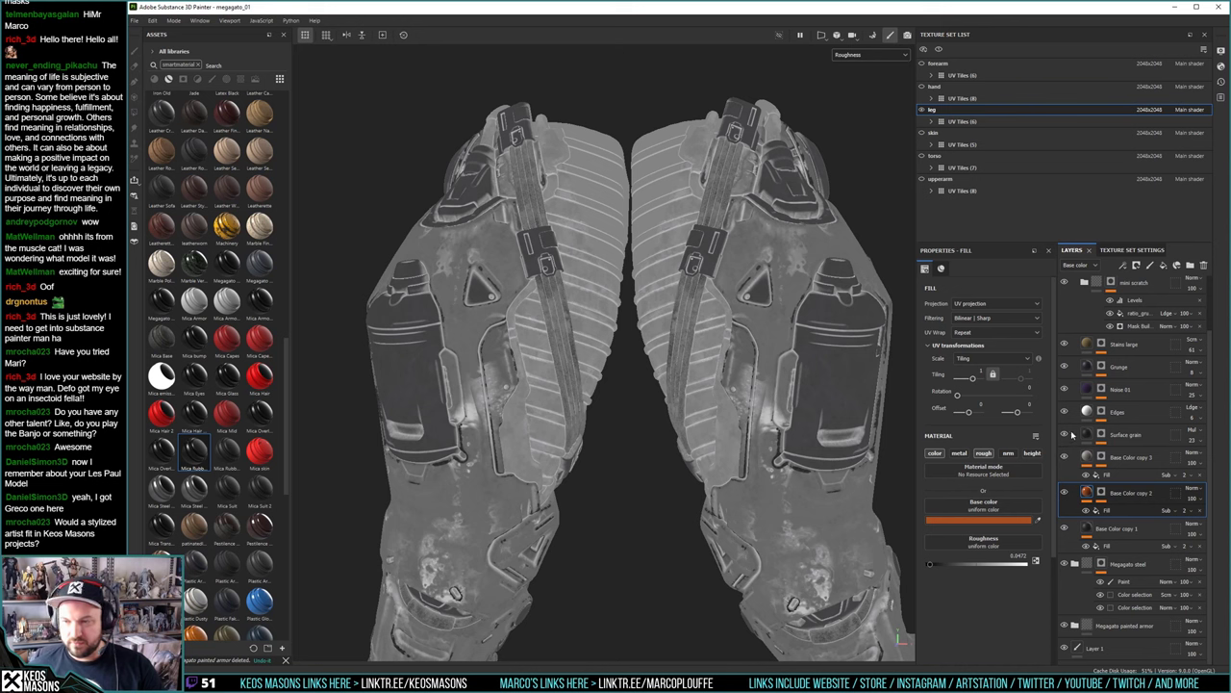
click(1092, 435)
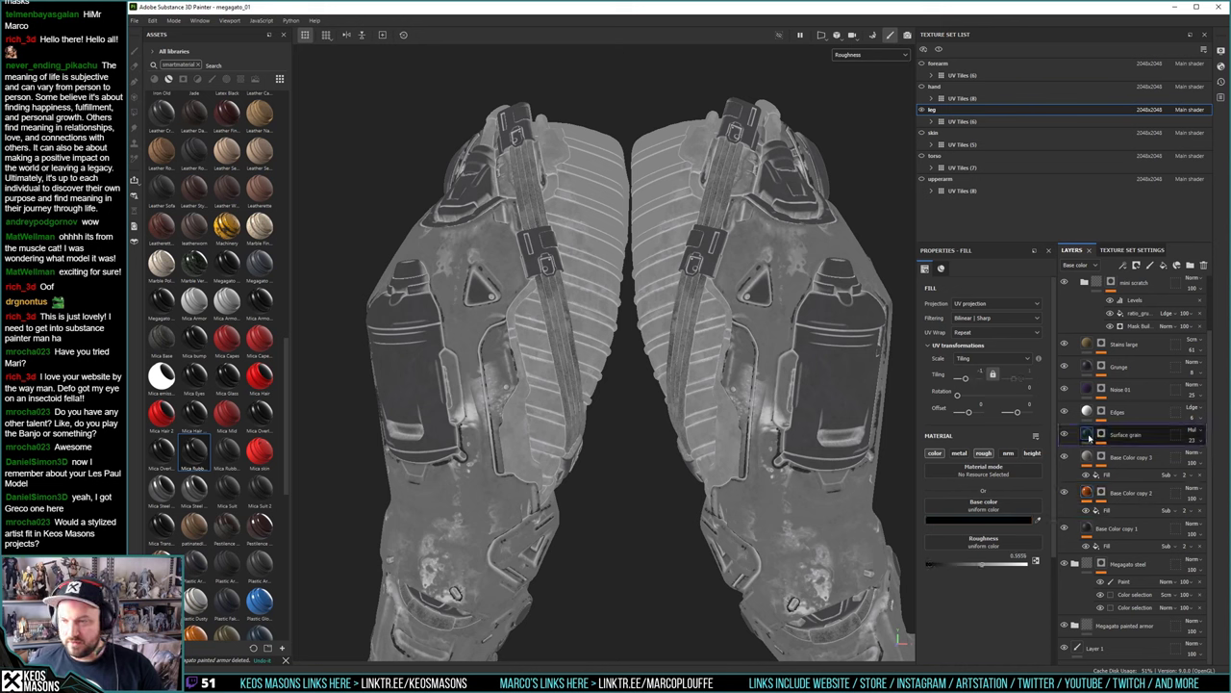
click(982, 454)
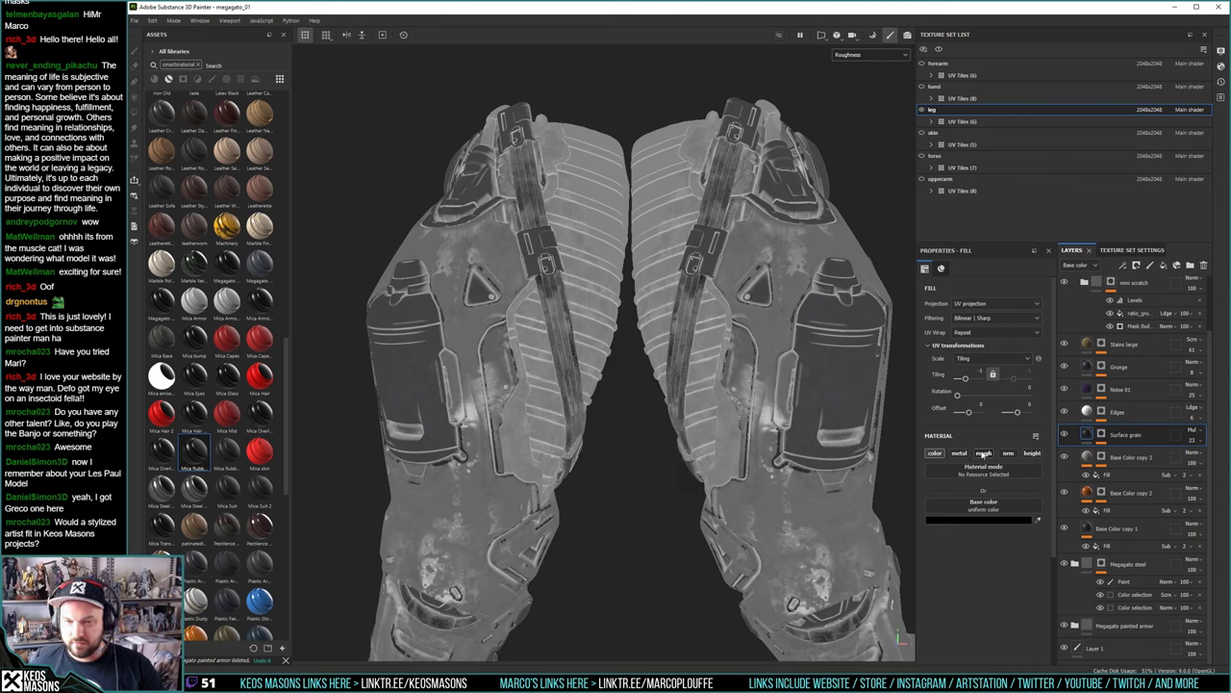
click(1101, 435)
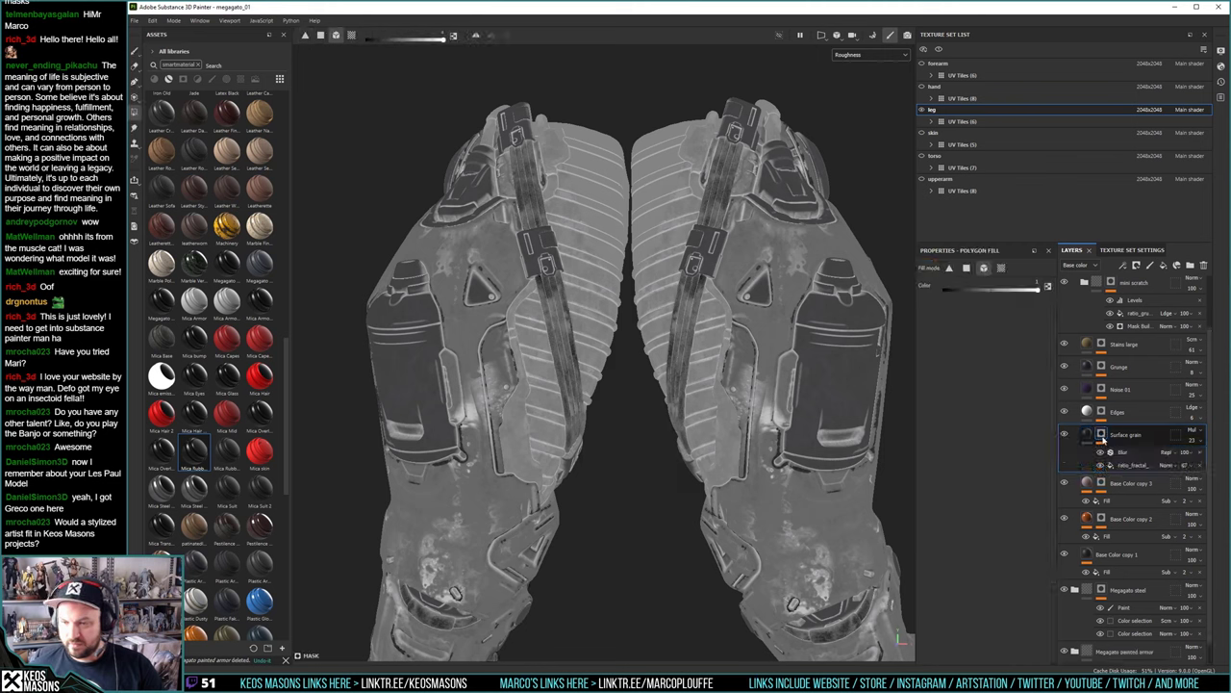
Return to the material view, enable roughness on Base Color copy 3 and set it to 0.25
key(m)
alt+drag(858, 411, 654, 426)
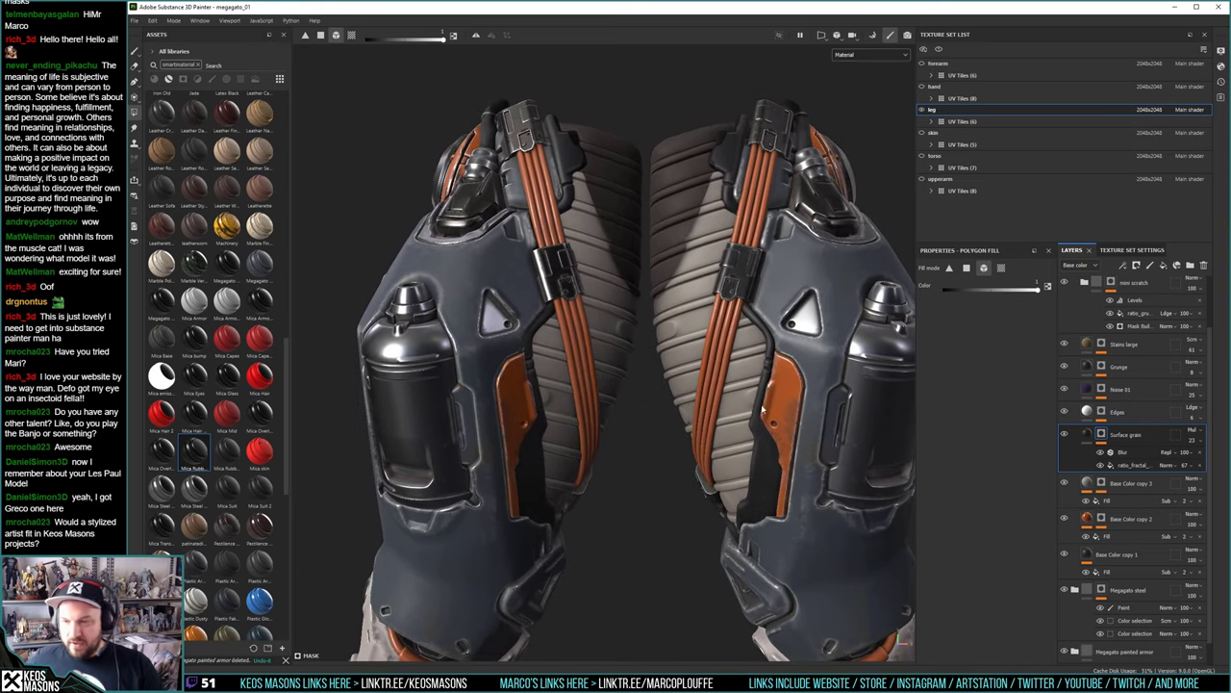
click(1090, 487)
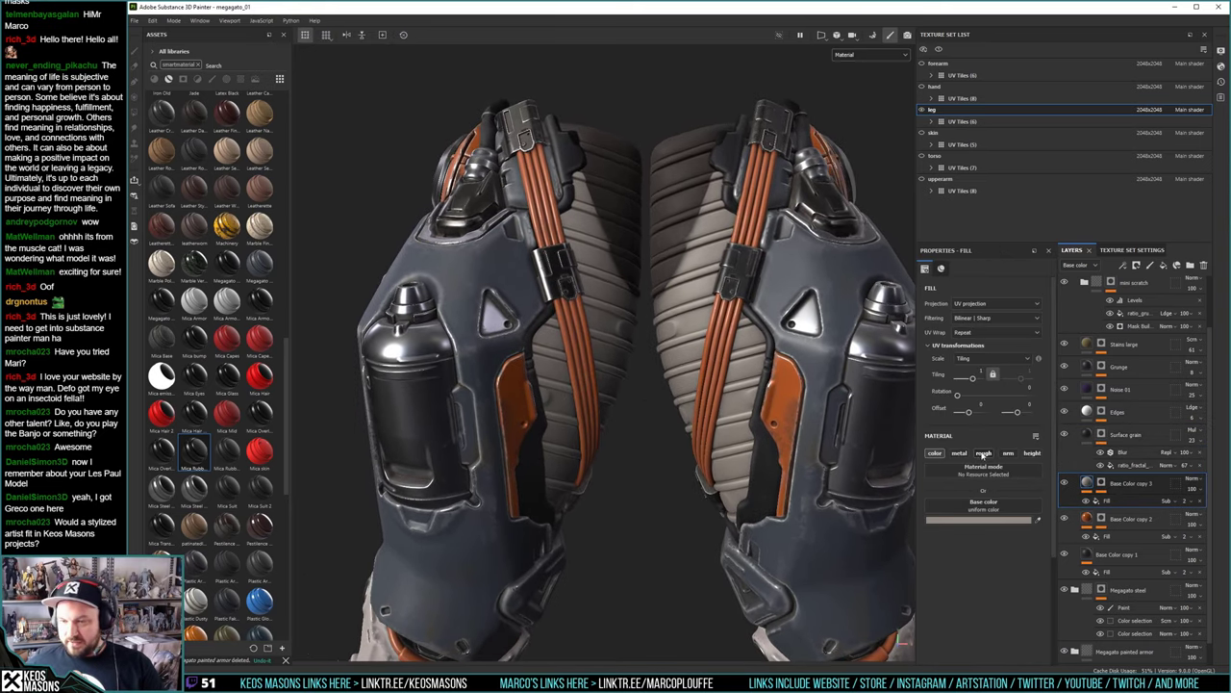
alt+drag(730, 412, 678, 435)
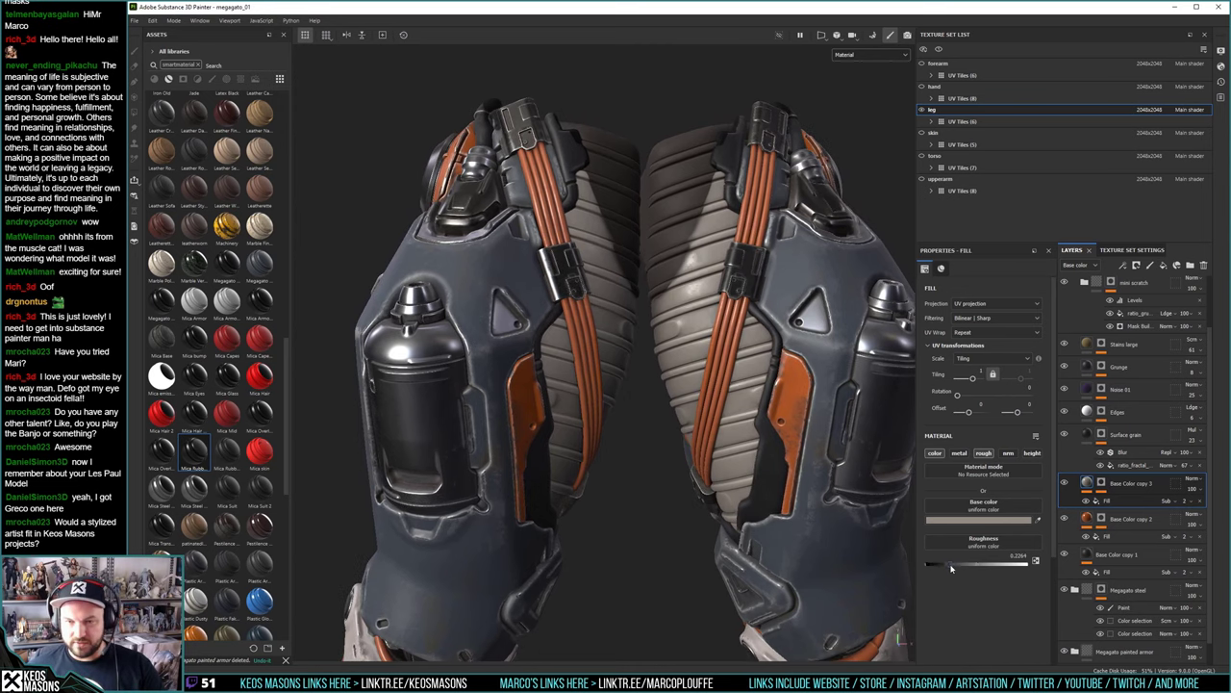
drag(956, 568, 951, 567)
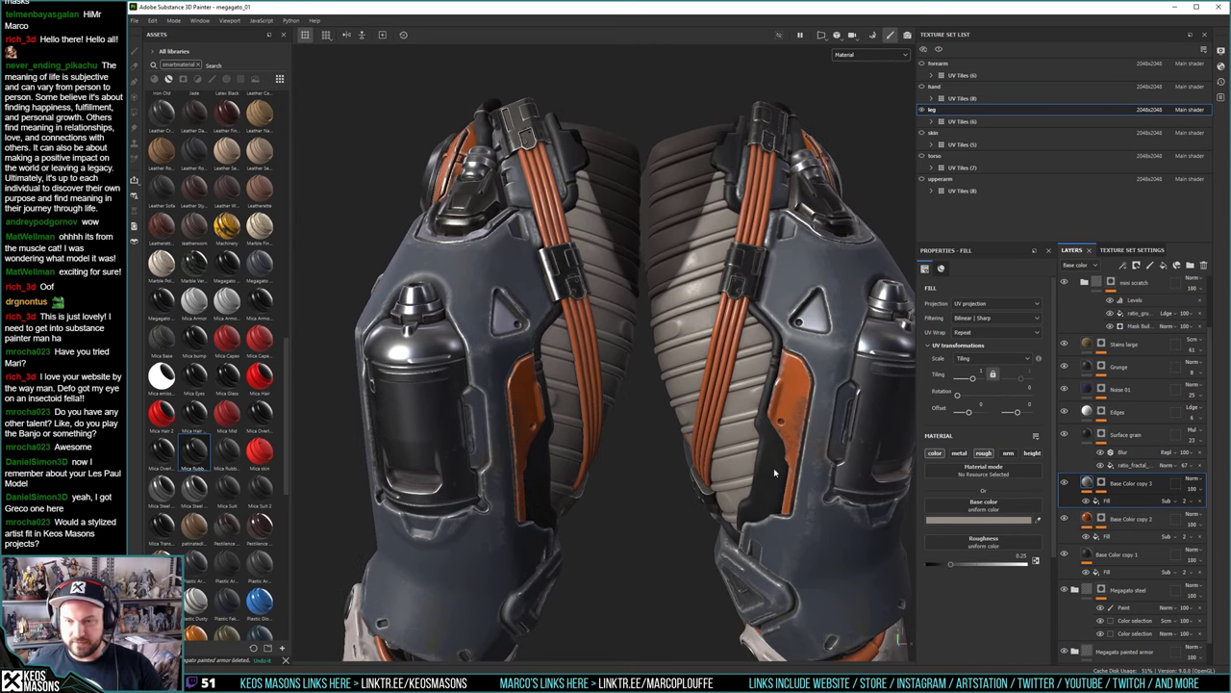
alt+drag(774, 467, 657, 455)
shift+right_drag(657, 455, 673, 456)
mouse_move(672, 456)
alt+mouse_down()
mouse_move(667, 220)
mouse_move(670, 470)
alt+mouse_up()
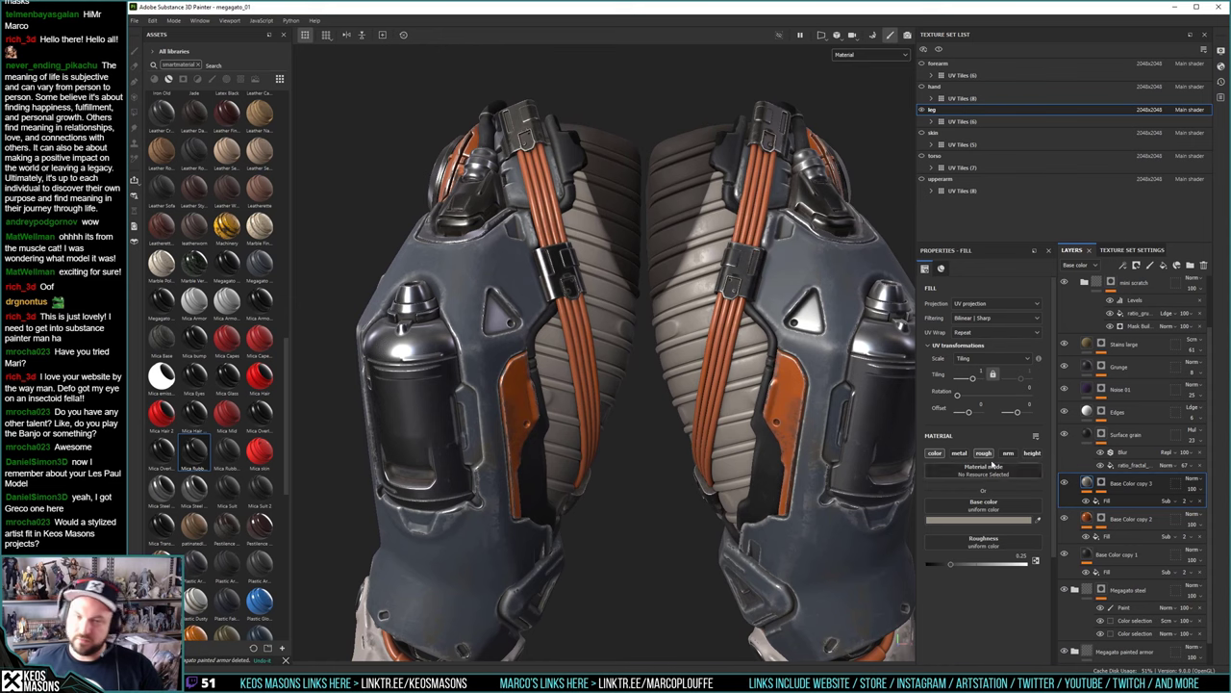
Display only the roughness channel and compare the legs with the Grunge layer hidden and shown
click(1101, 483)
click(851, 56)
click(859, 118)
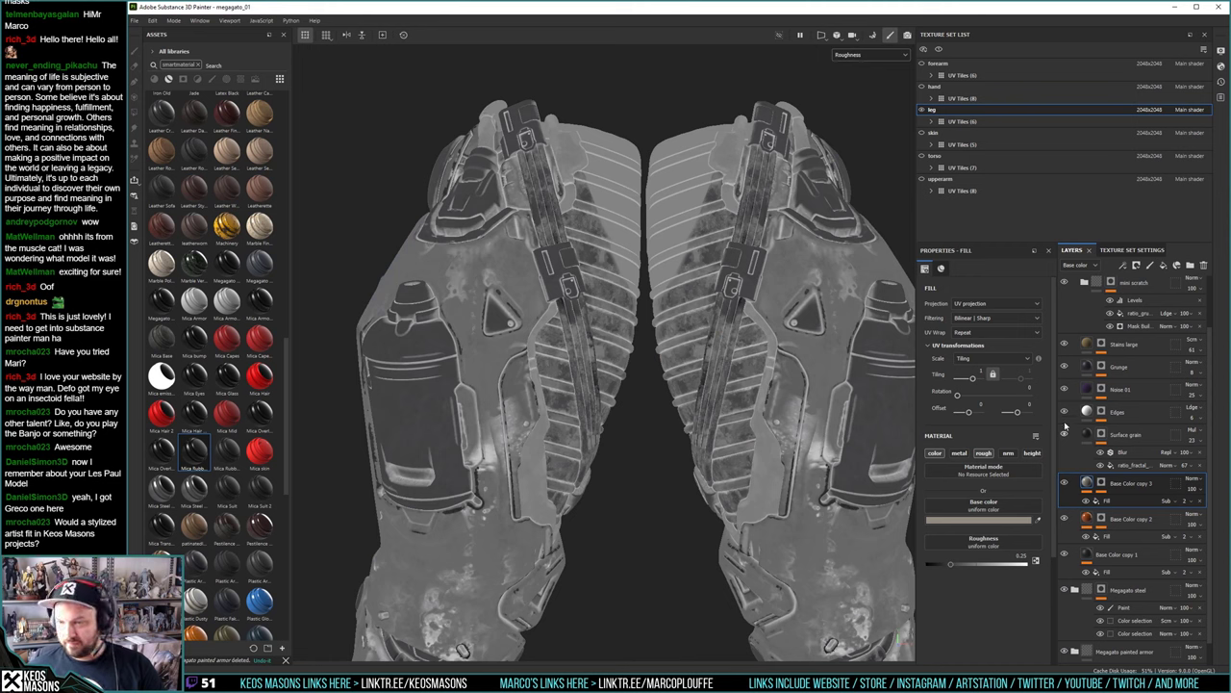
click(1064, 366)
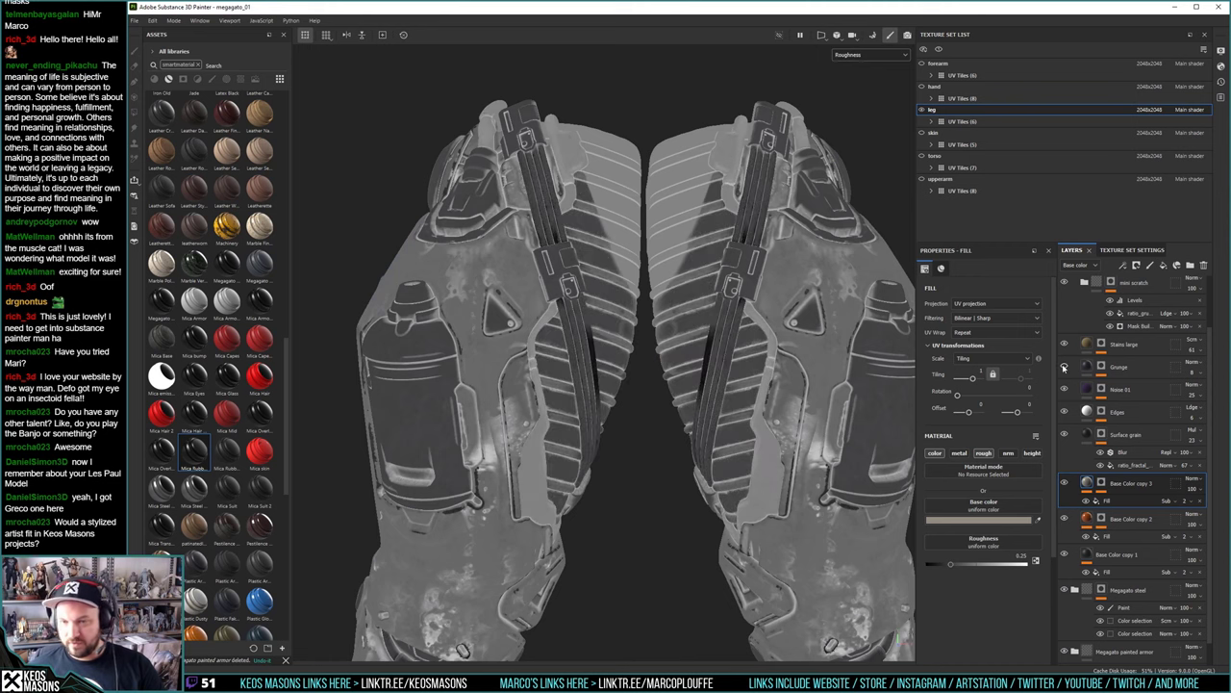
click(1064, 366)
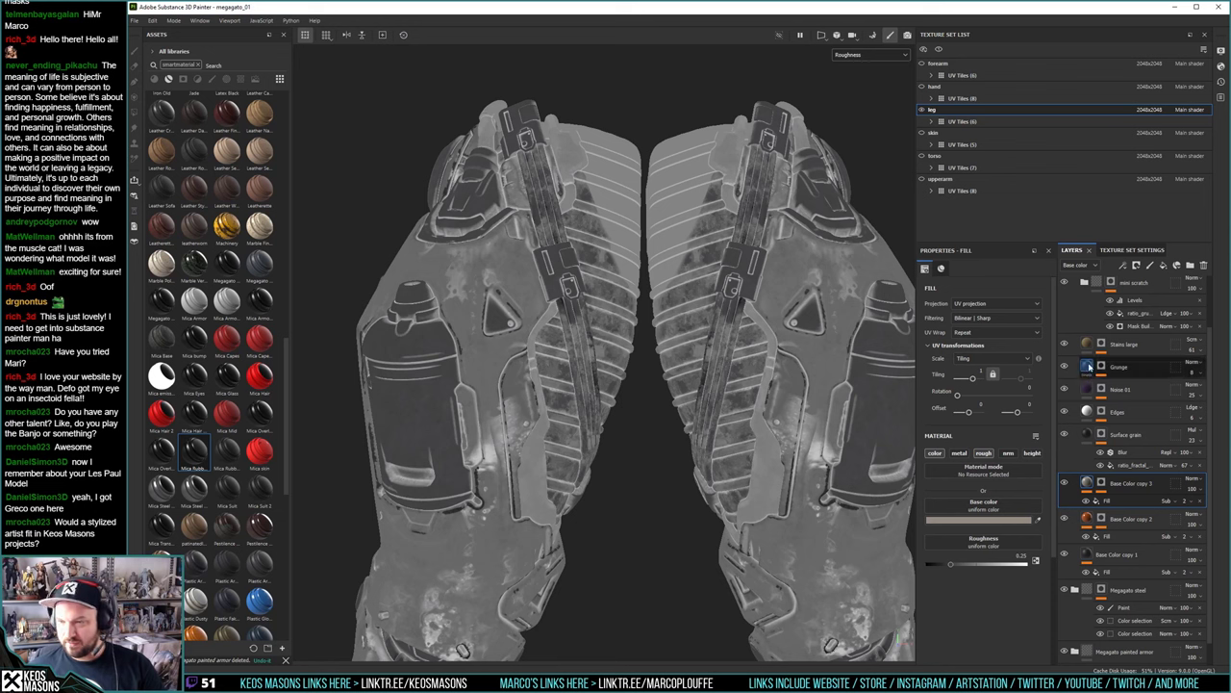
Try a lower Grunge layer roughness of about 0.42 and undo the change
click(1089, 367)
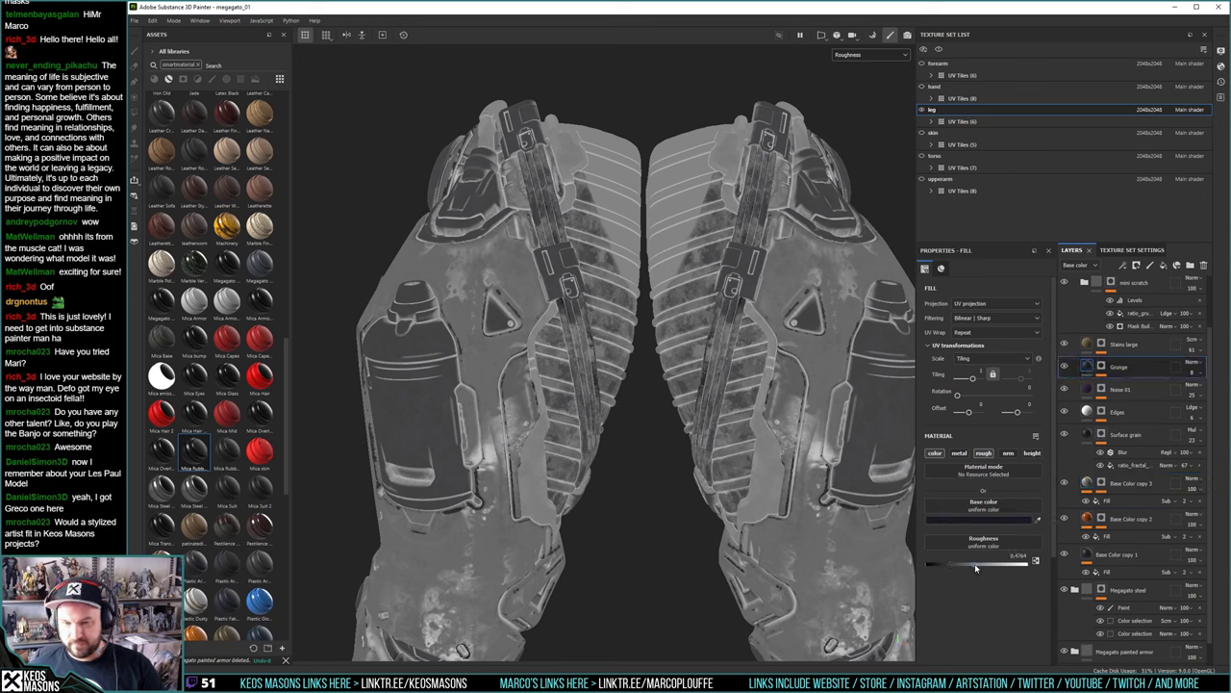
drag(977, 568, 963, 568)
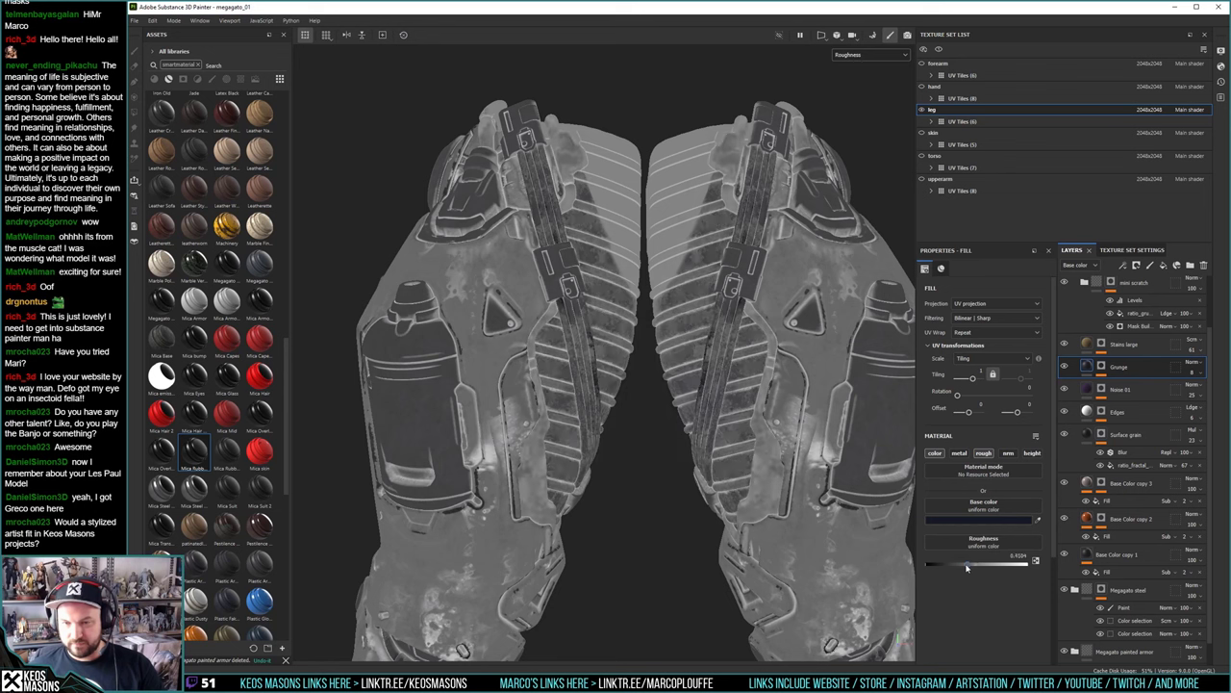
key(ctrl+z)
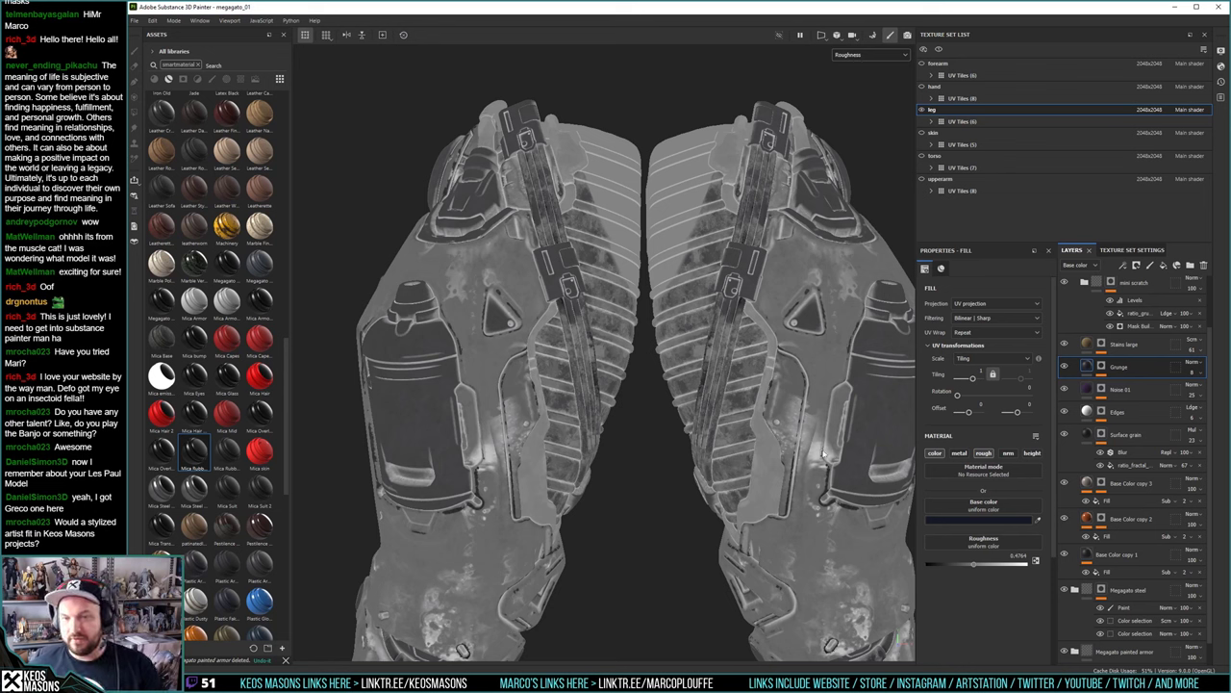
Examine the Grunge layer's mask and the settings of its grunge map fill
right_click(1133, 369)
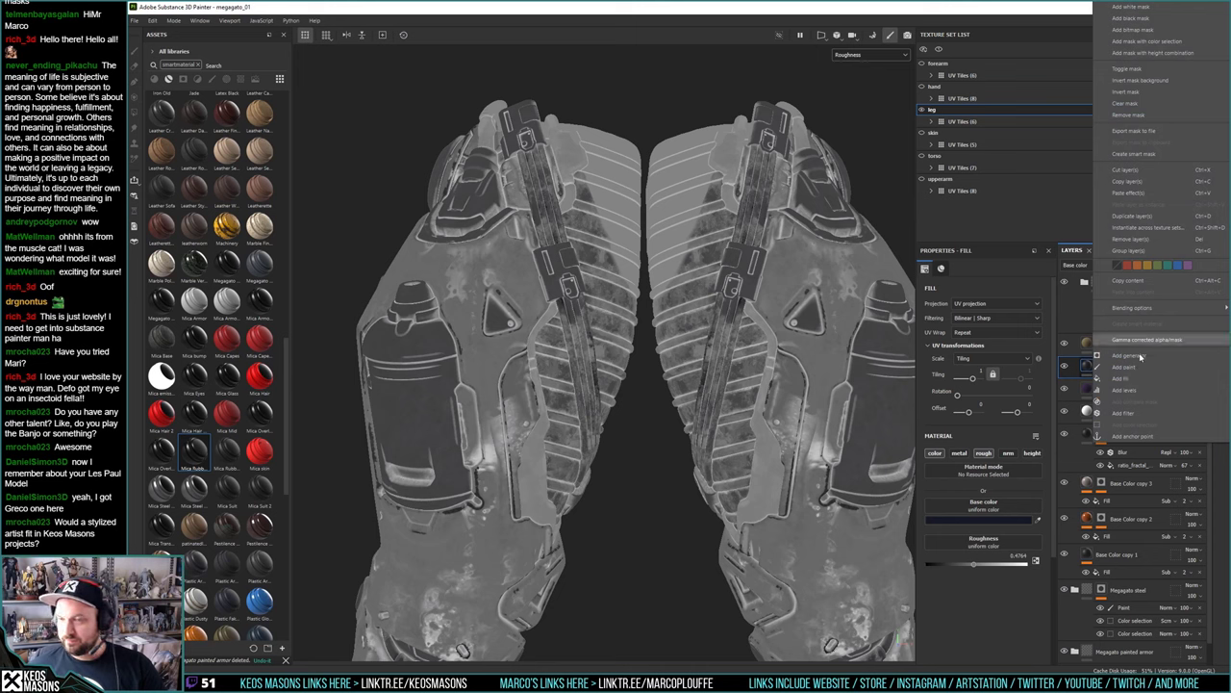
click(1090, 370)
double_click(1142, 373)
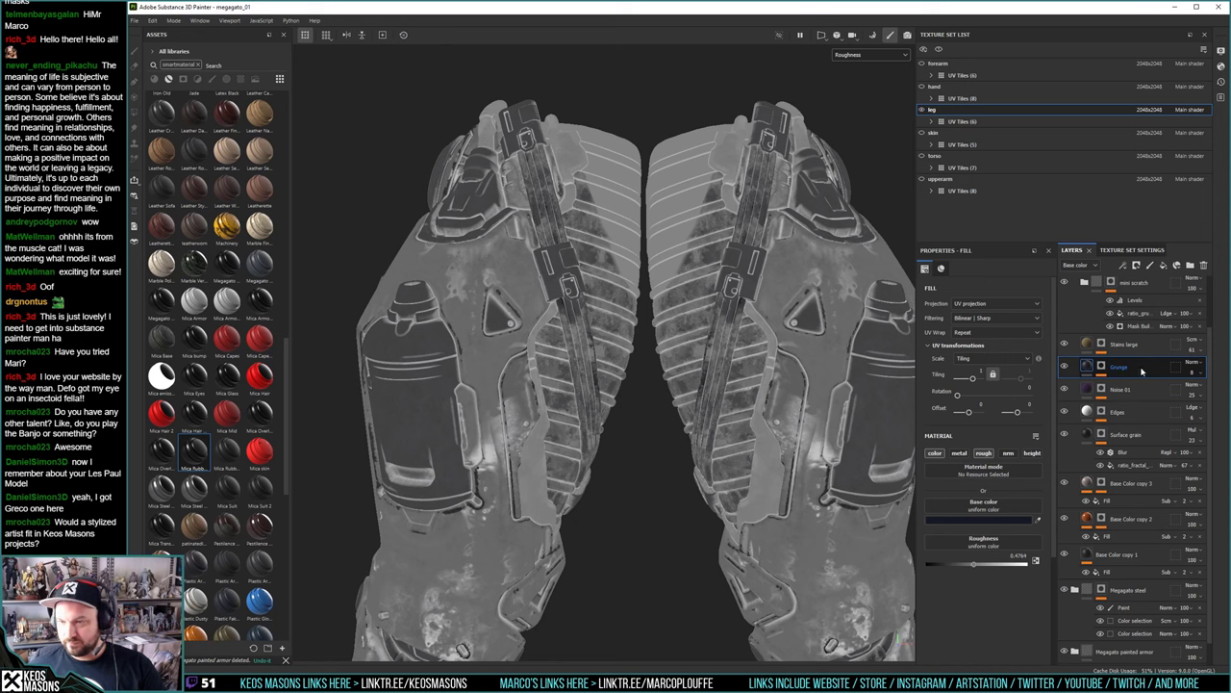
click(1102, 365)
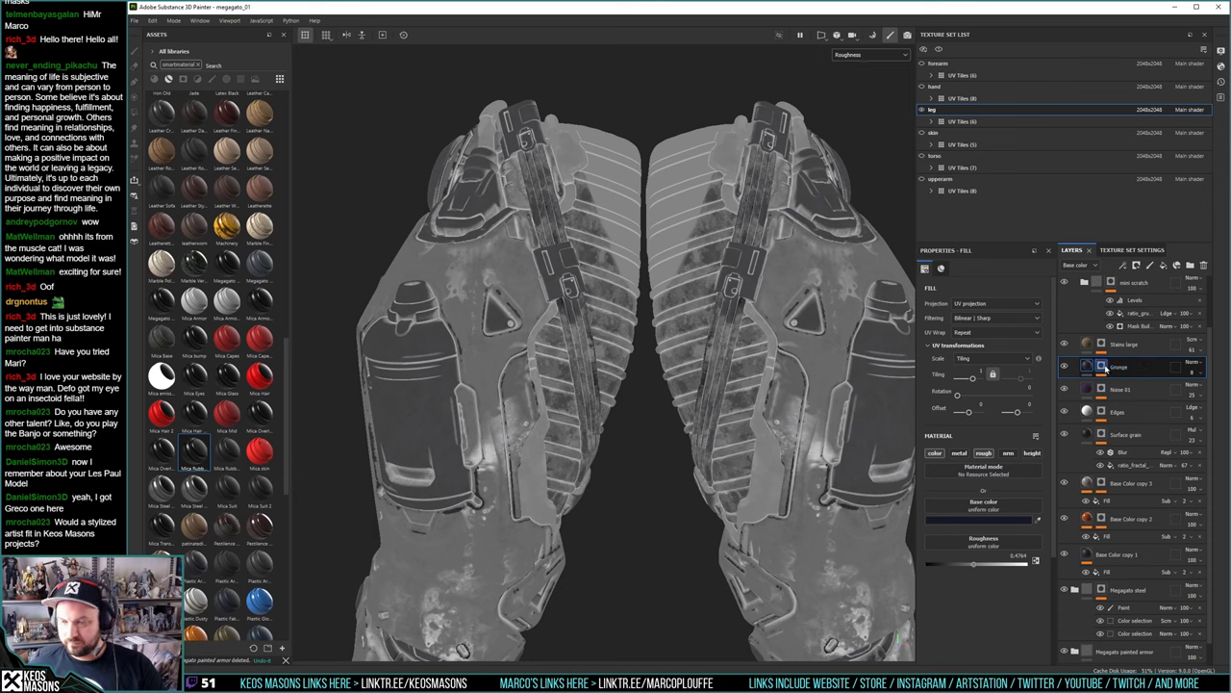
click(1105, 366)
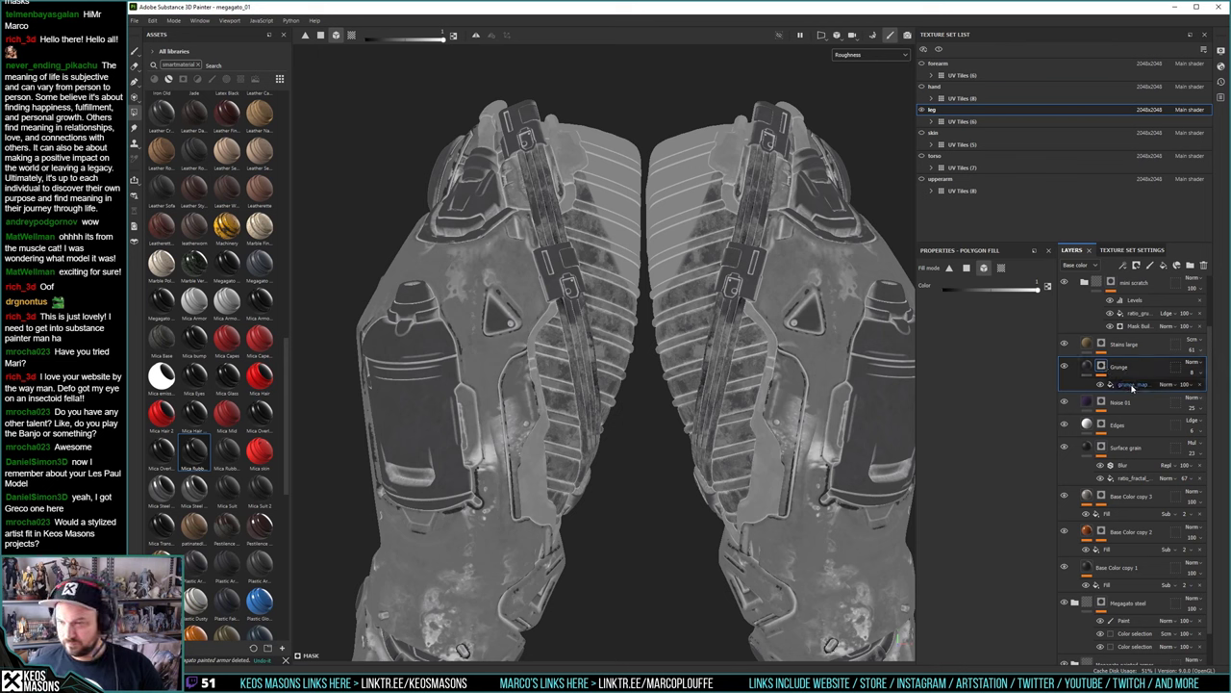
click(1133, 385)
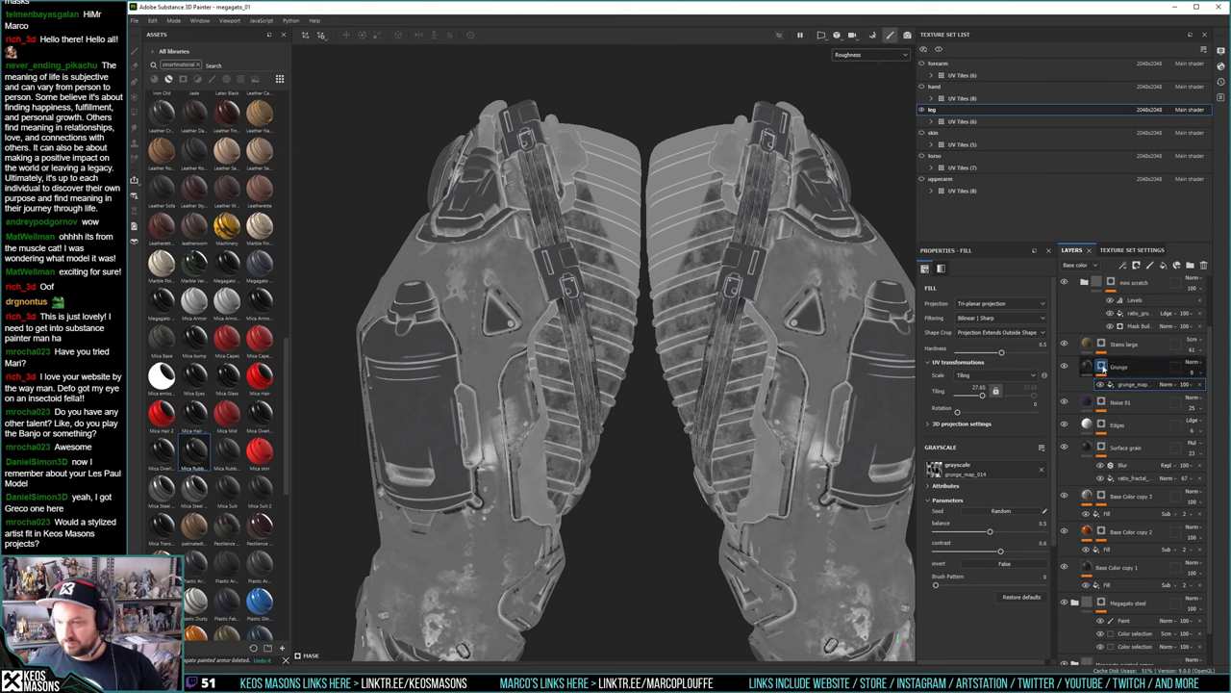
click(1100, 367)
click(1088, 368)
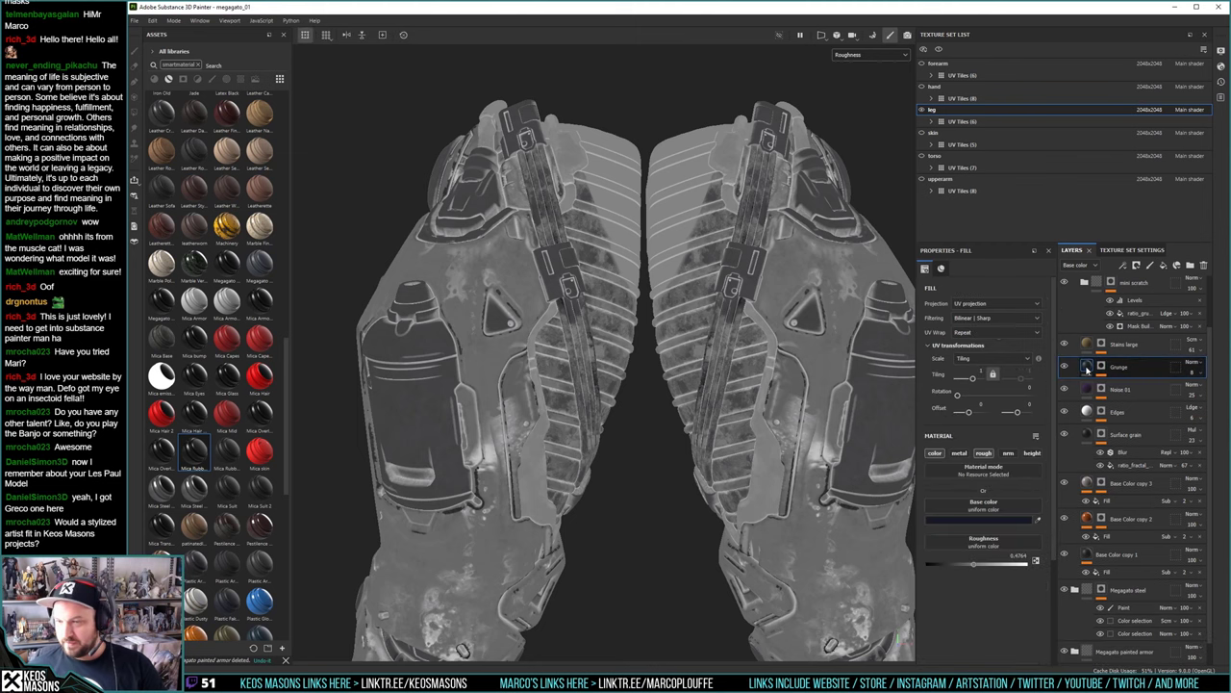
Switch the layer stack to roughness blending, set the Grunge layer to Multiply and its roughness to about 0.85
click(1095, 266)
click(1078, 298)
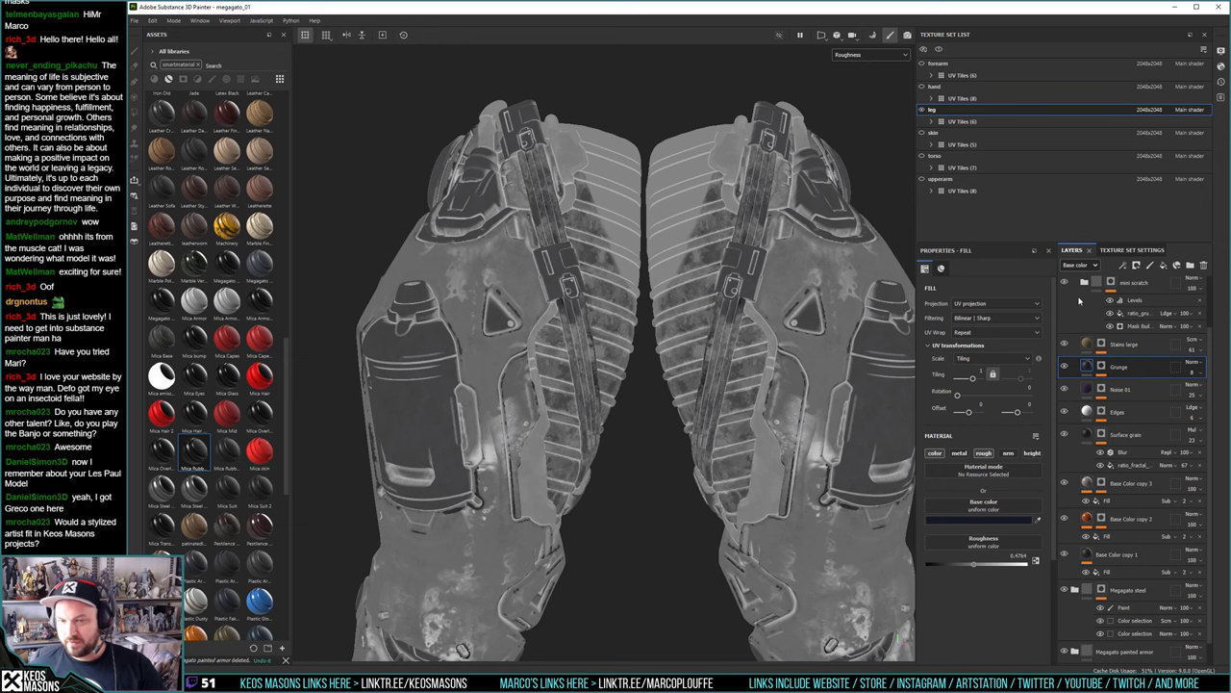
click(1193, 364)
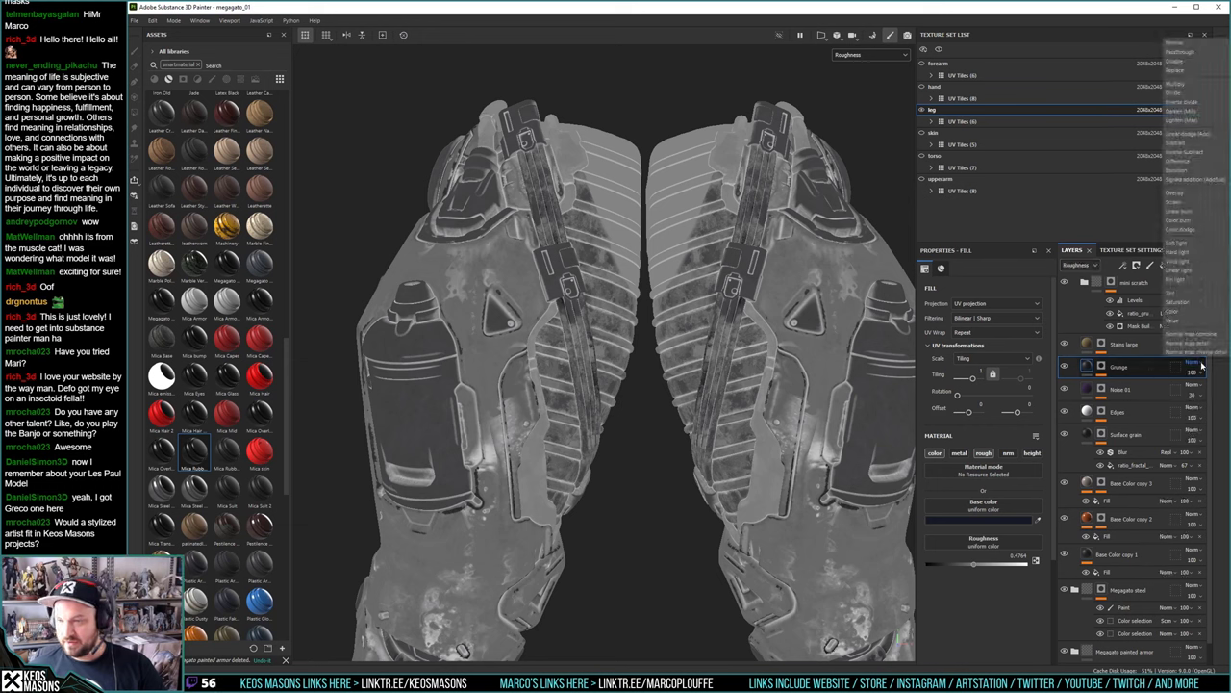
click(1179, 86)
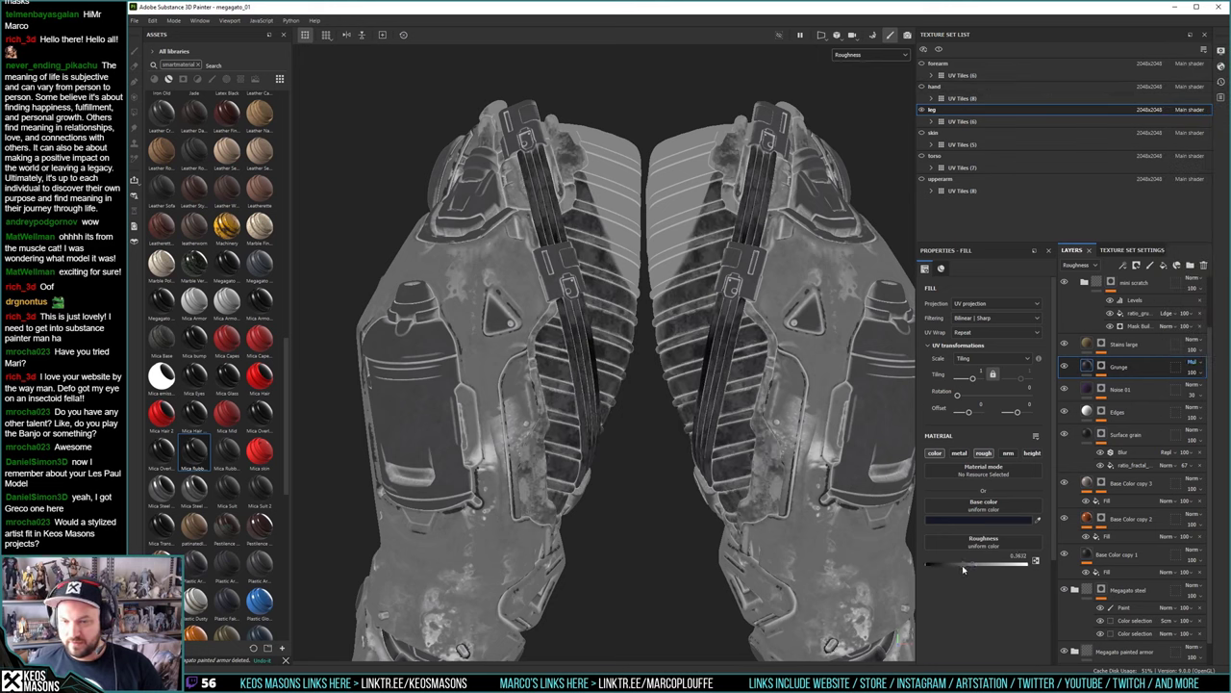
drag(963, 568, 1012, 567)
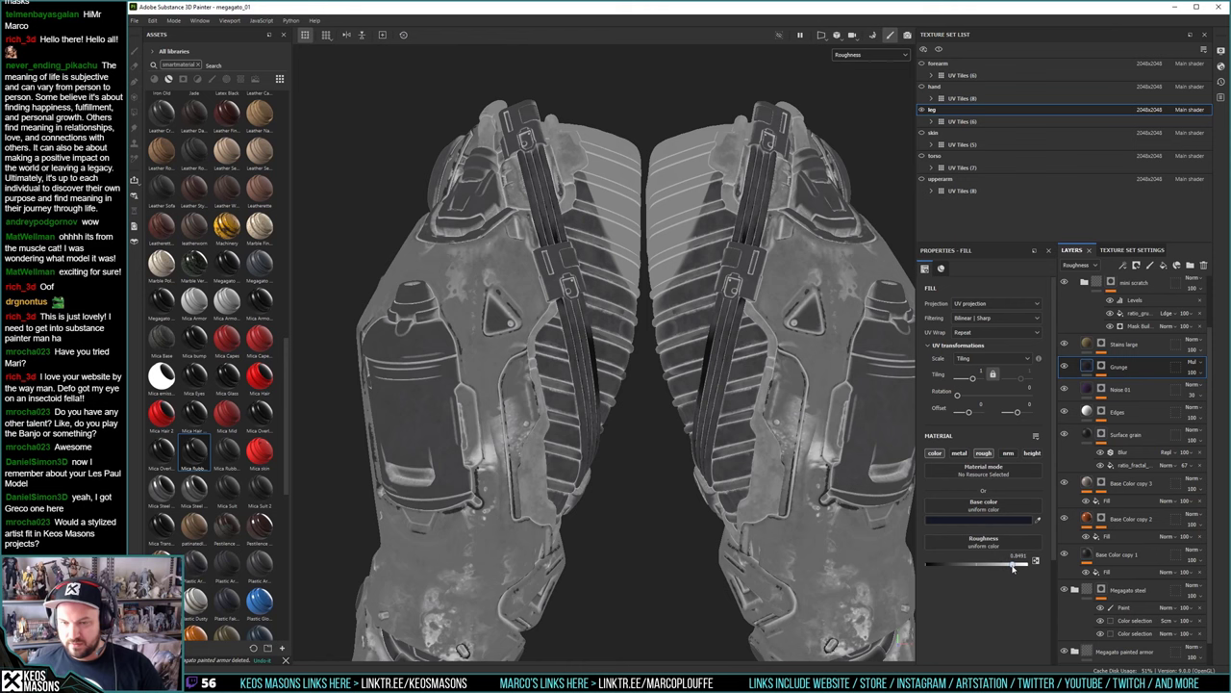
key(m)
alt+drag(681, 387, 702, 385)
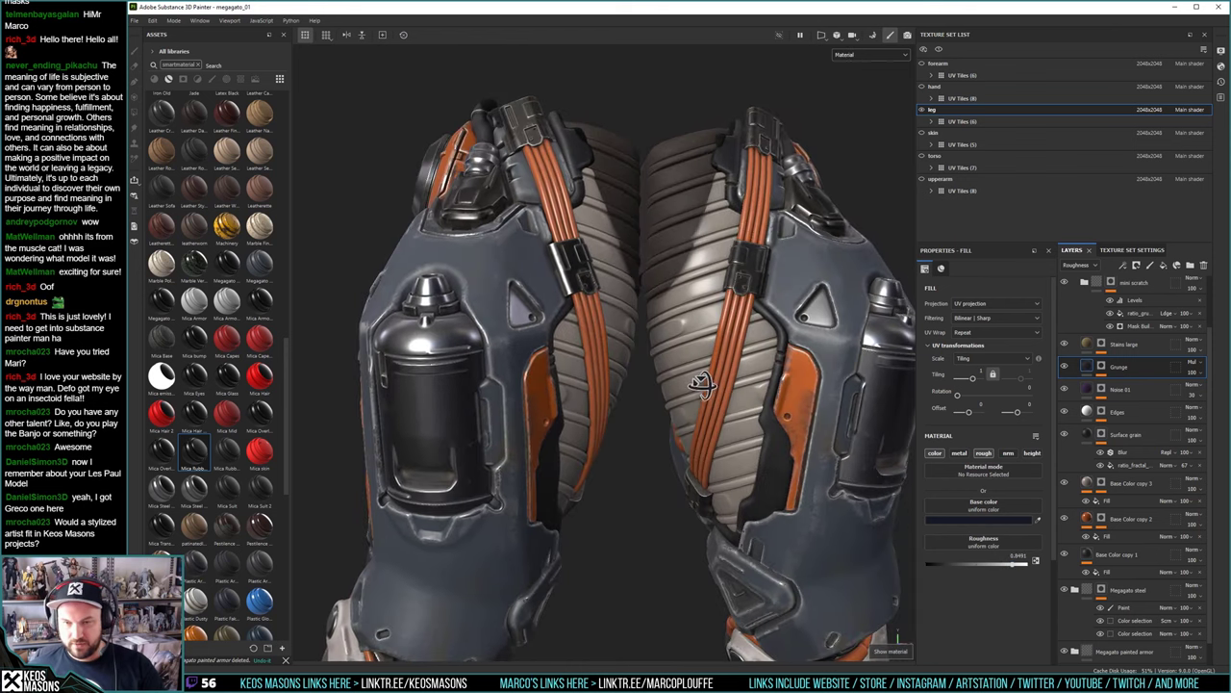
mouse_move(702, 384)
shift+right_down()
mouse_move(677, 385)
mouse_move(705, 384)
mouse_move(688, 382)
shift+right_up()
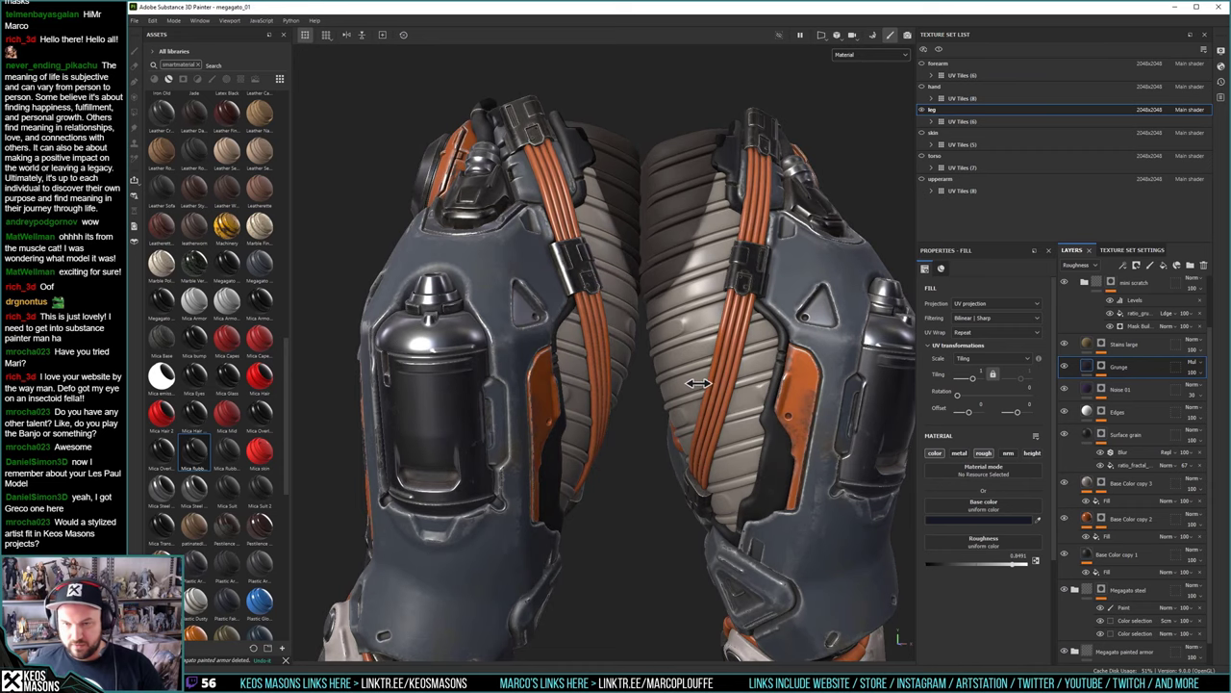
Display only the roughness channel and try reducing the Grunge layer's opacity to 0
click(1105, 370)
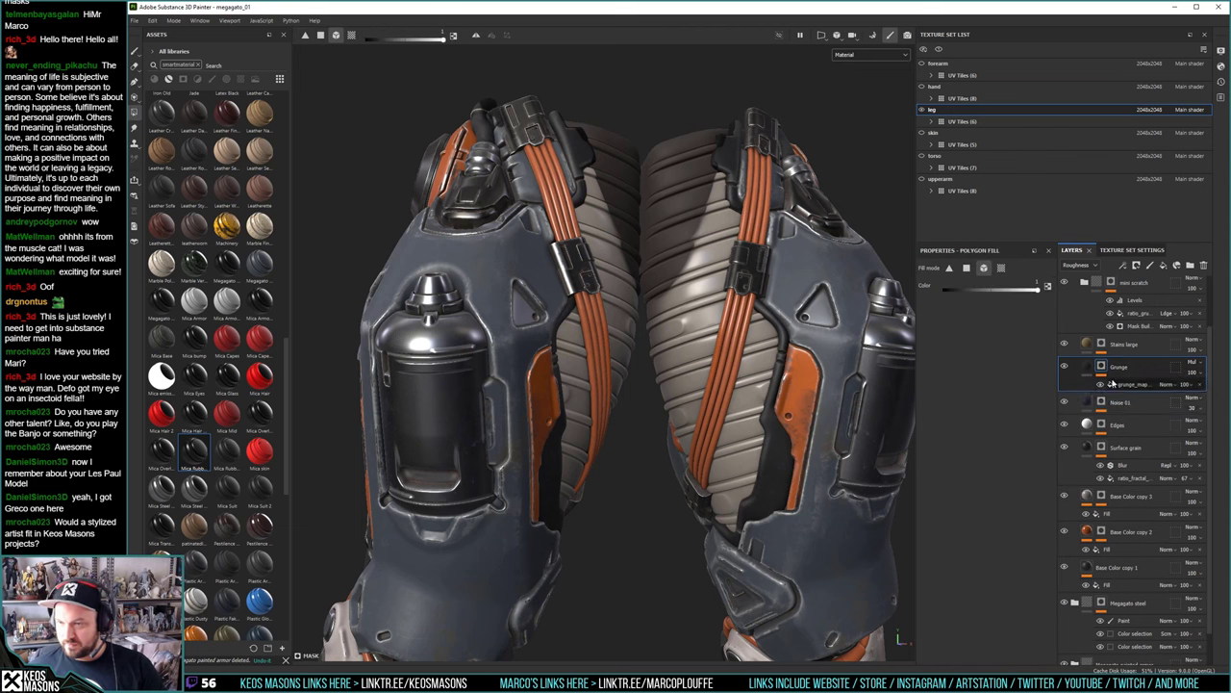
click(1133, 385)
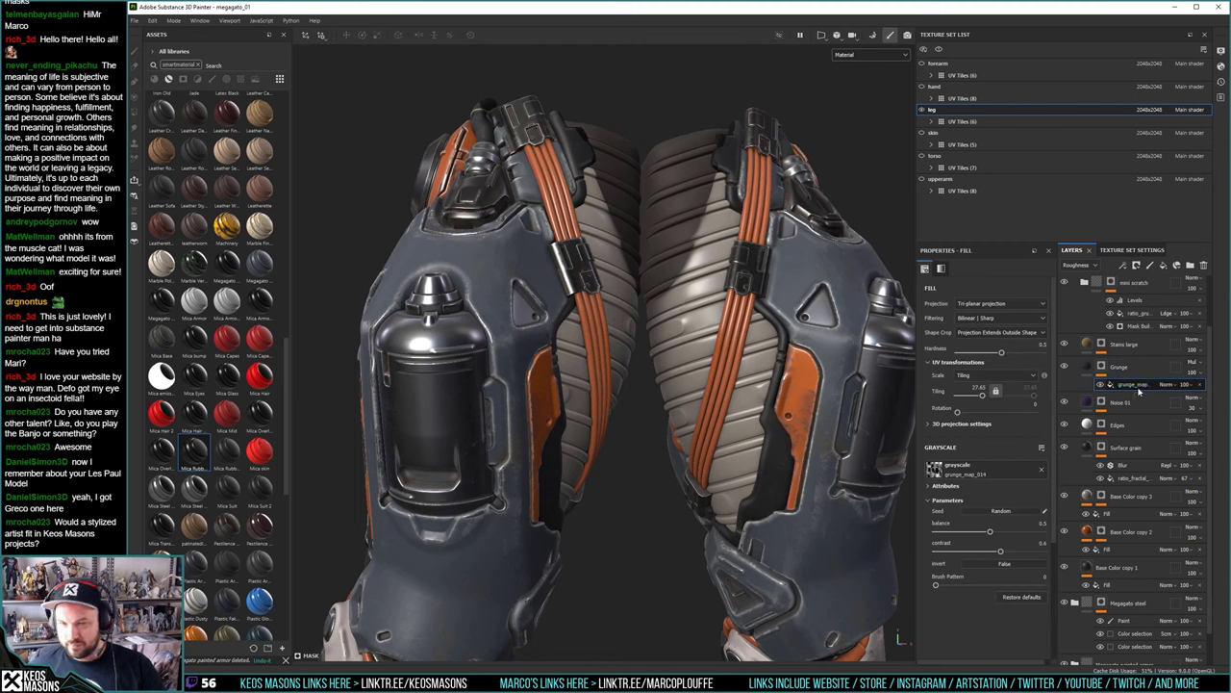
click(1190, 389)
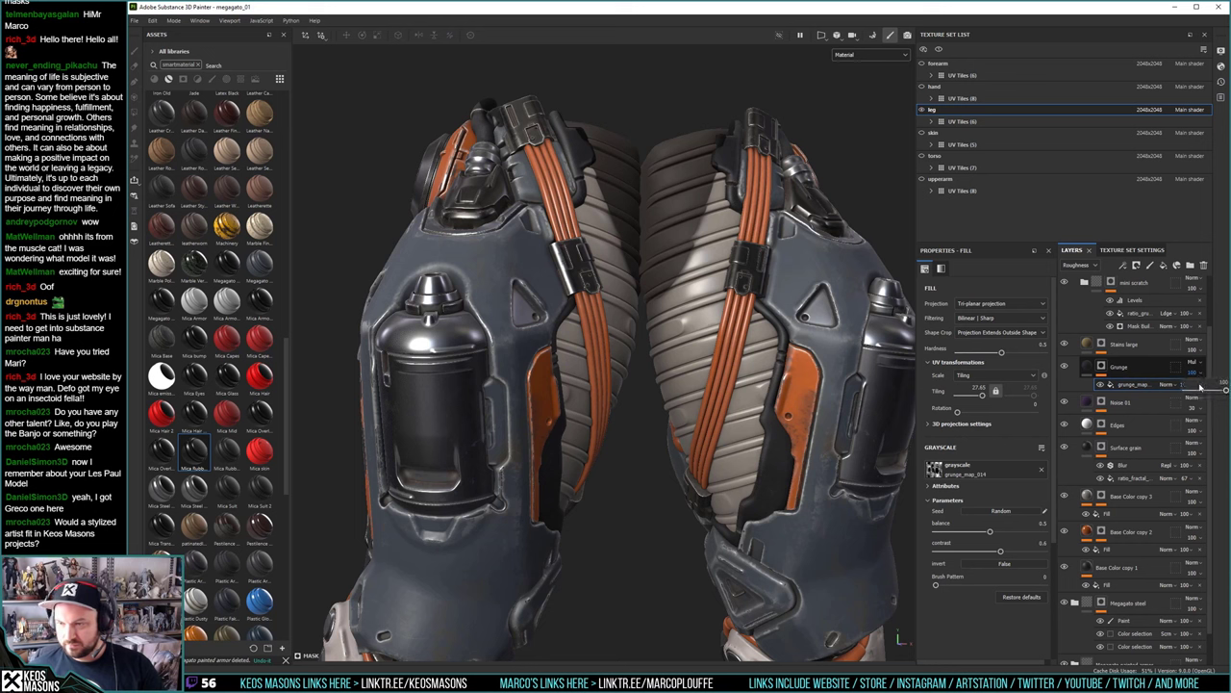
mouse_move(1220, 392)
mouse_down()
mouse_move(1155, 391)
mouse_move(1227, 393)
mouse_up()
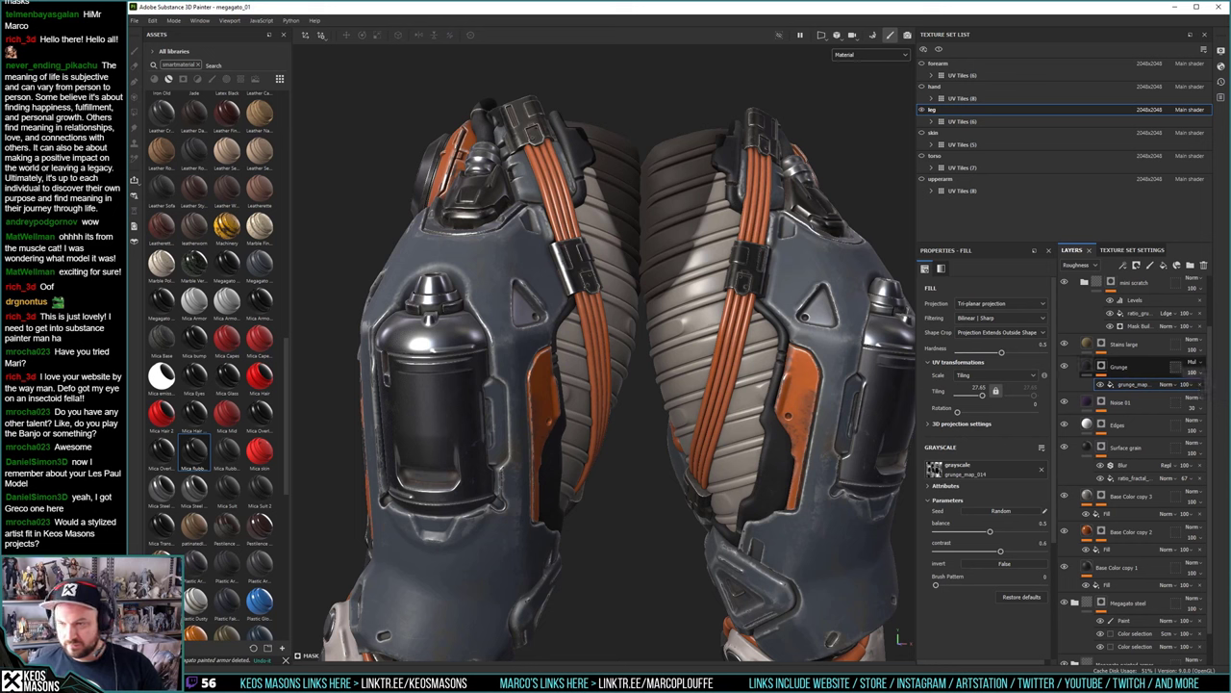
click(852, 55)
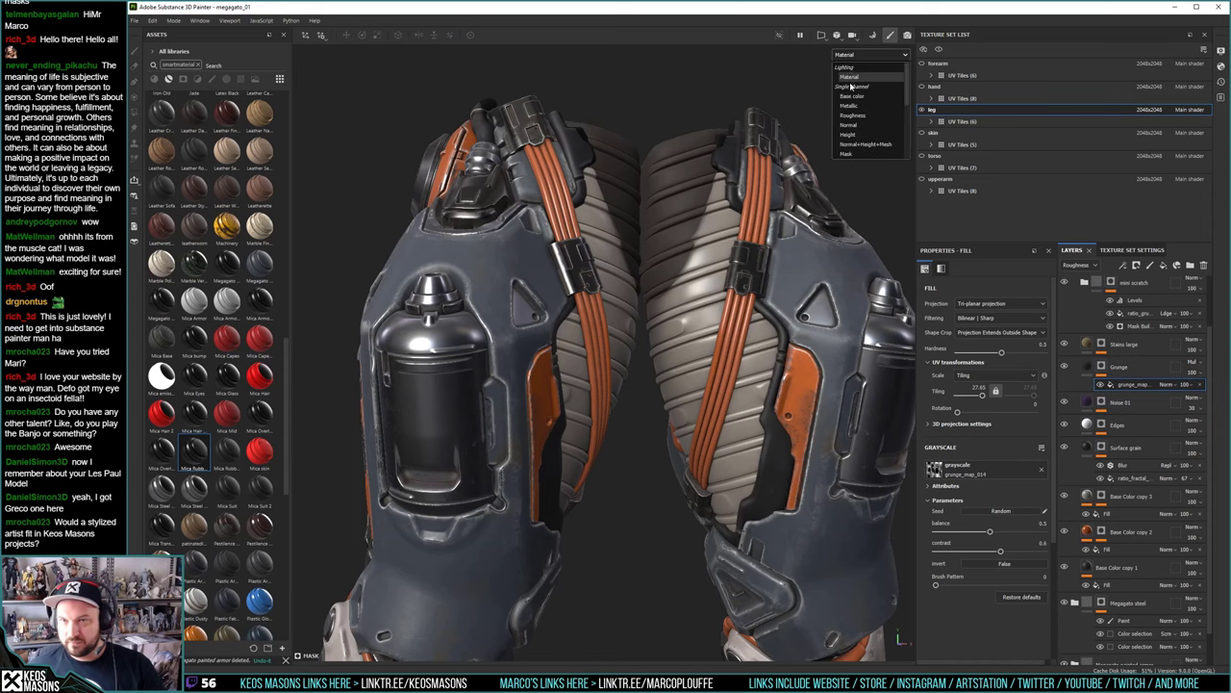
click(852, 114)
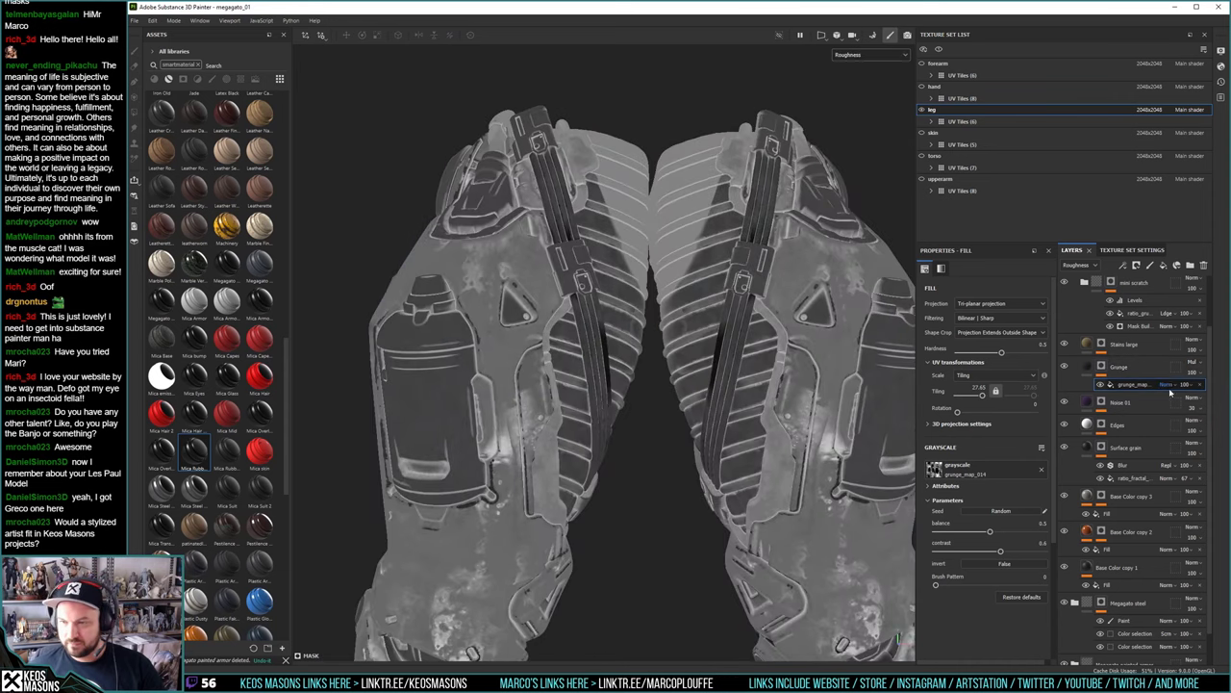
click(1193, 372)
mouse_move(1223, 391)
mouse_down()
mouse_move(1166, 396)
mouse_move(1225, 391)
mouse_up()
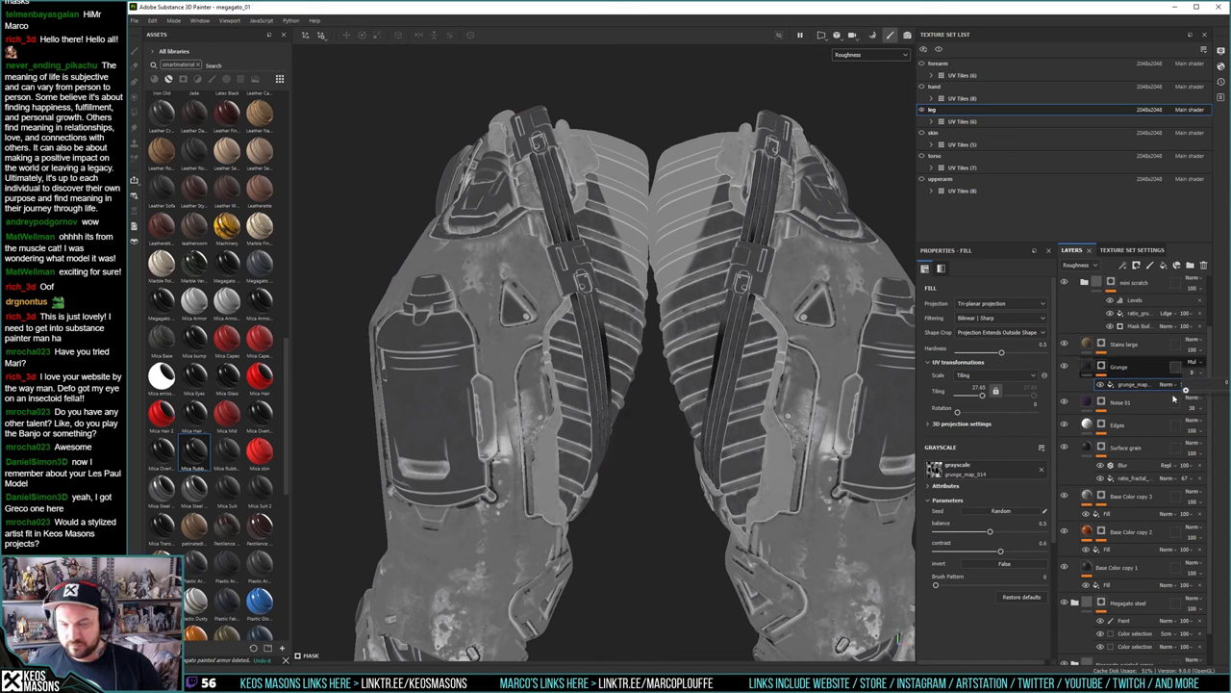
Set the Grunge layer's roughness blending to Screen at 12 opacity
click(1189, 361)
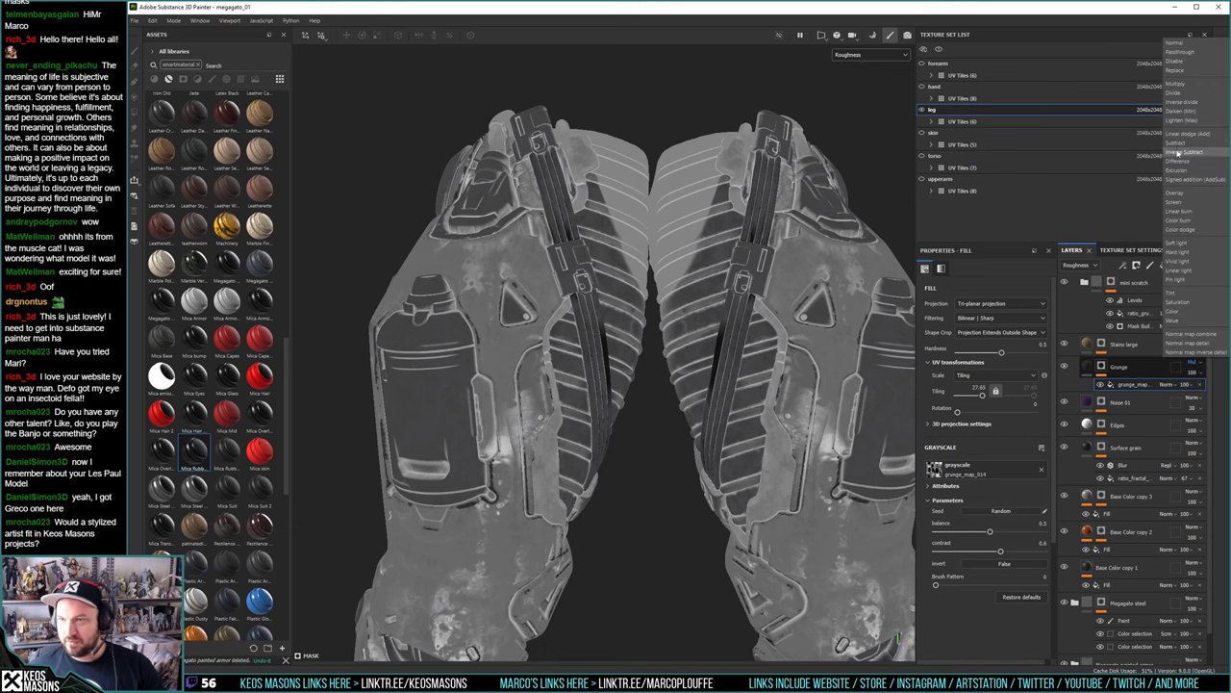
click(1183, 204)
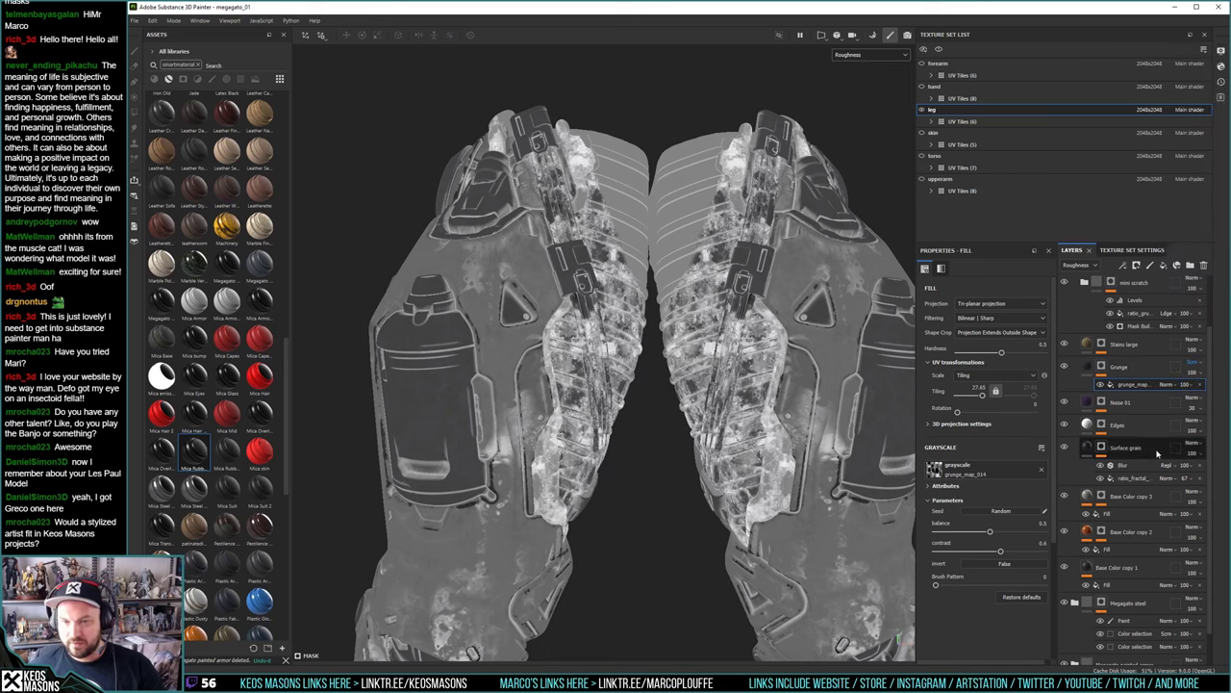
click(1199, 386)
drag(1201, 391, 1192, 393)
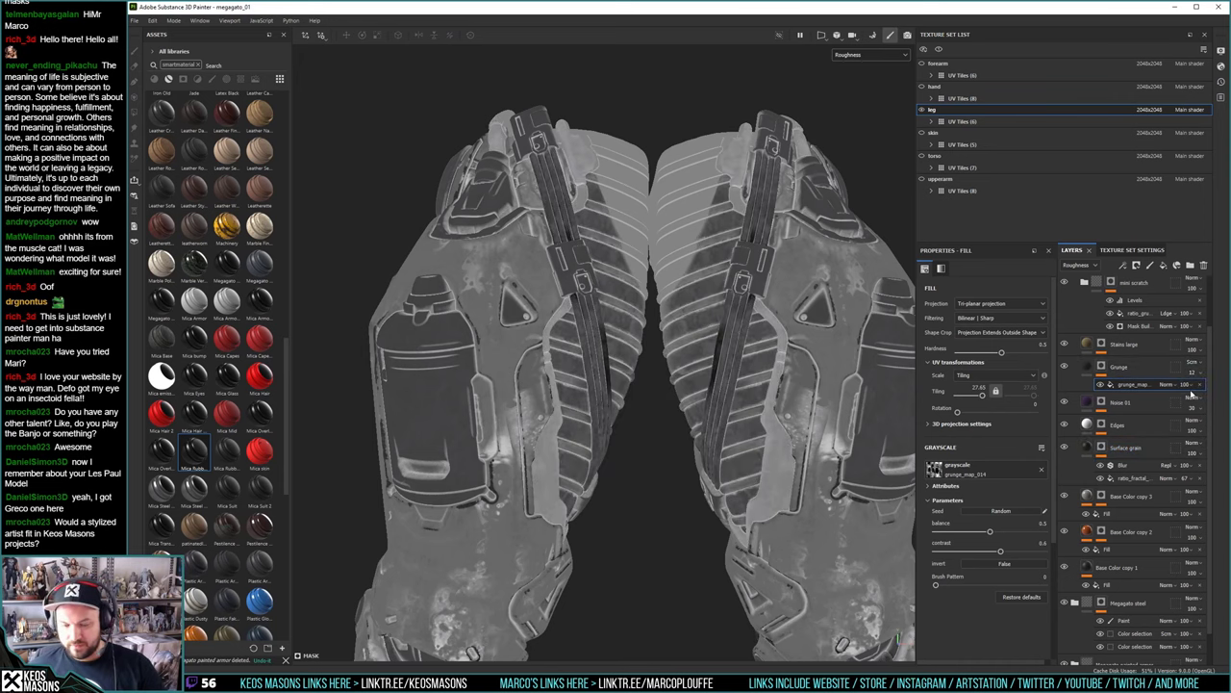
Return to the material view and examine the legs' rubber from several angles and under different lighting directions
key(m)
alt+drag(679, 380, 668, 236)
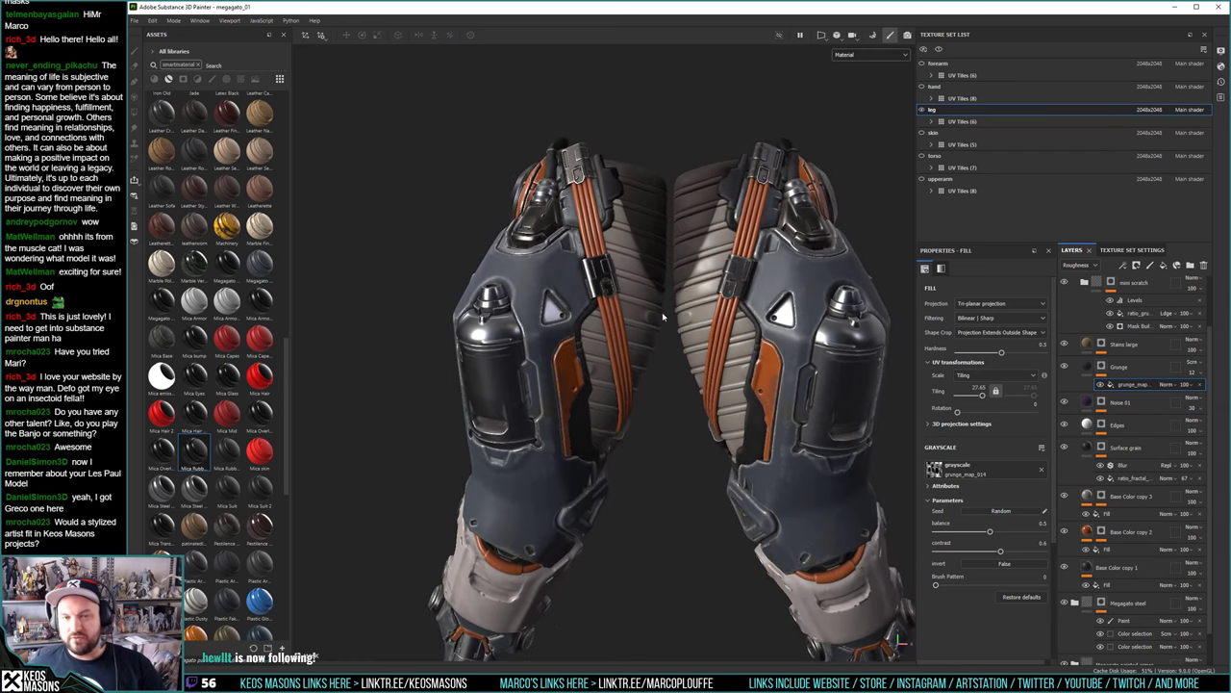
alt+right_drag(662, 316, 643, 295)
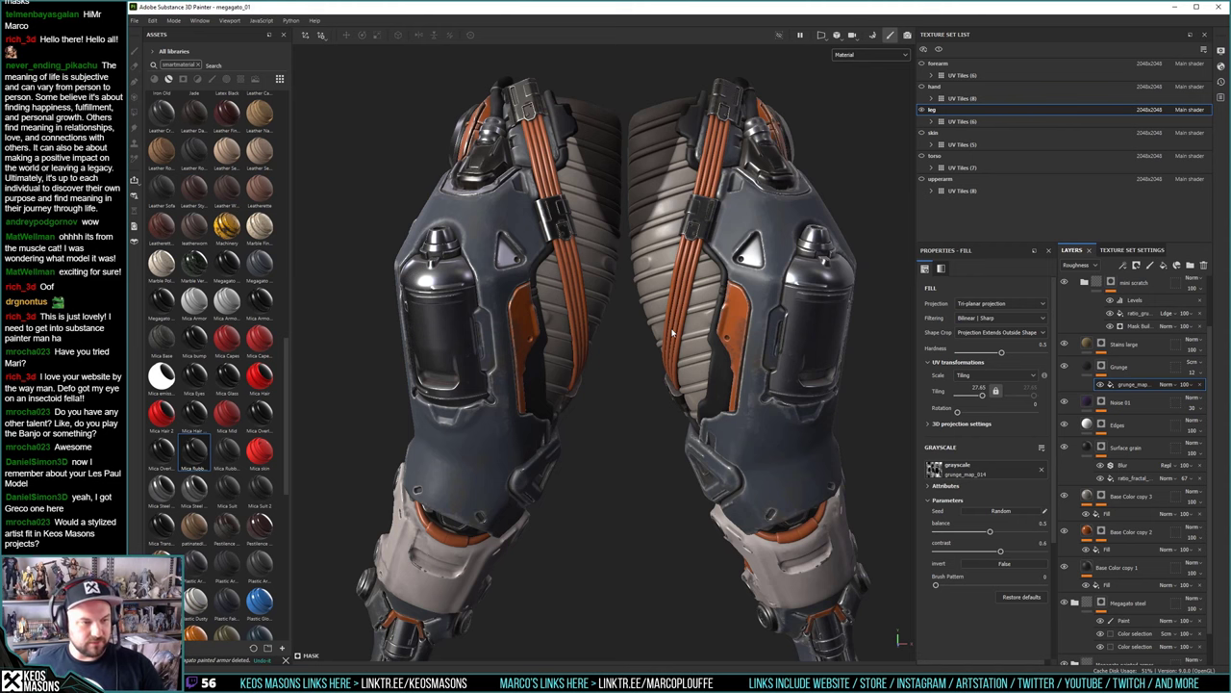
alt+drag(673, 335, 675, 365)
alt+middle_drag(669, 404, 664, 484)
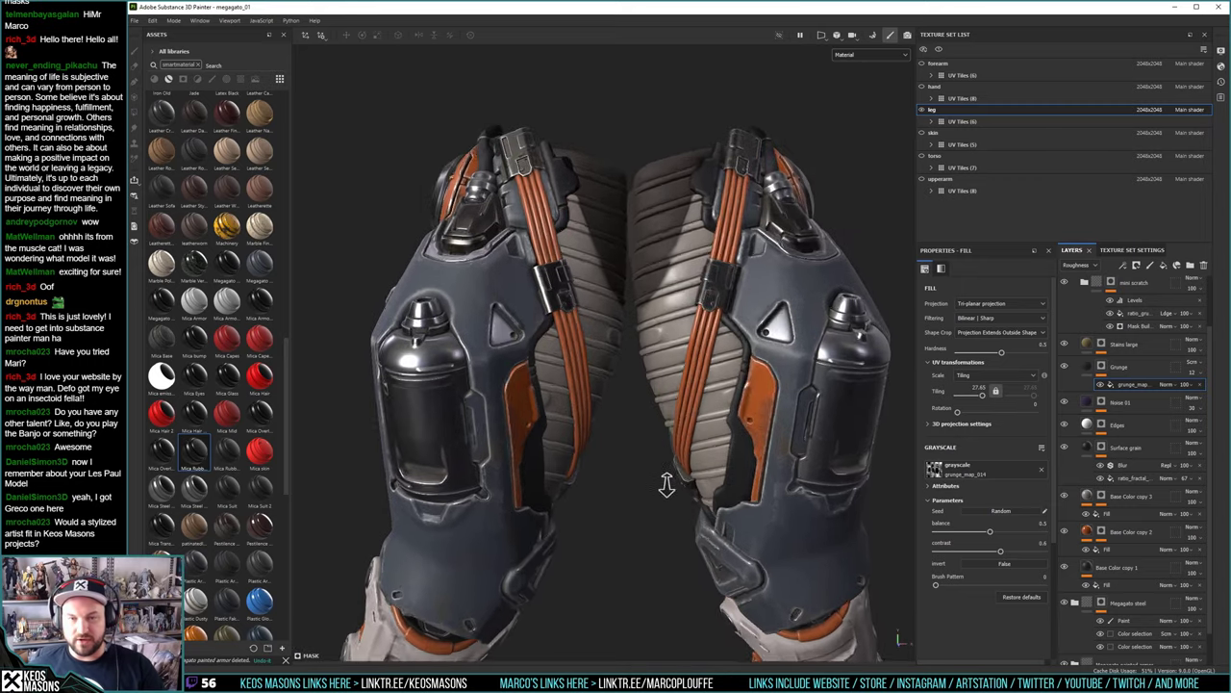
alt+right_drag(665, 484, 632, 382)
alt+drag(632, 380, 629, 418)
alt+right_drag(629, 418, 569, 357)
alt+drag(568, 357, 880, 363)
alt+middle_drag(635, 337, 630, 360)
alt+right_drag(630, 360, 522, 302)
alt+drag(523, 302, 731, 330)
alt+middle_drag(635, 339, 682, 345)
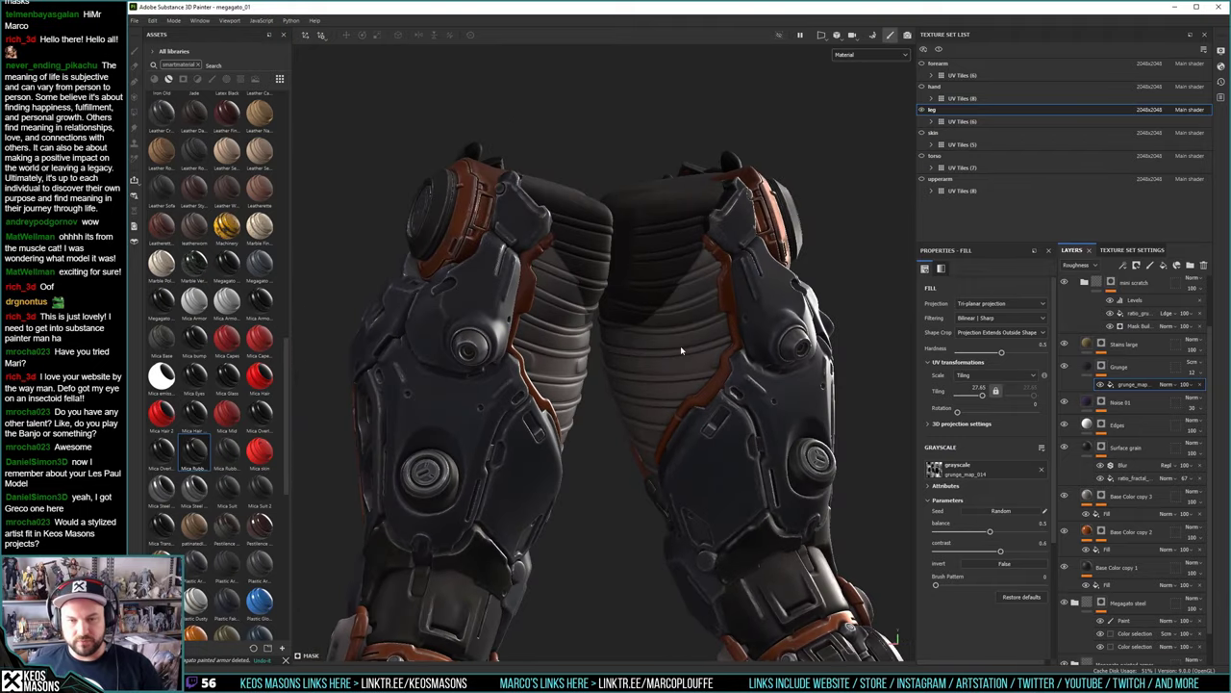
shift+right_drag(680, 346, 594, 348)
alt+middle_drag(632, 368, 602, 326)
alt+right_drag(601, 325, 613, 366)
alt+drag(613, 366, 809, 383)
alt+drag(547, 382, 695, 383)
alt+middle_drag(694, 383, 712, 298)
alt+drag(538, 385, 655, 278)
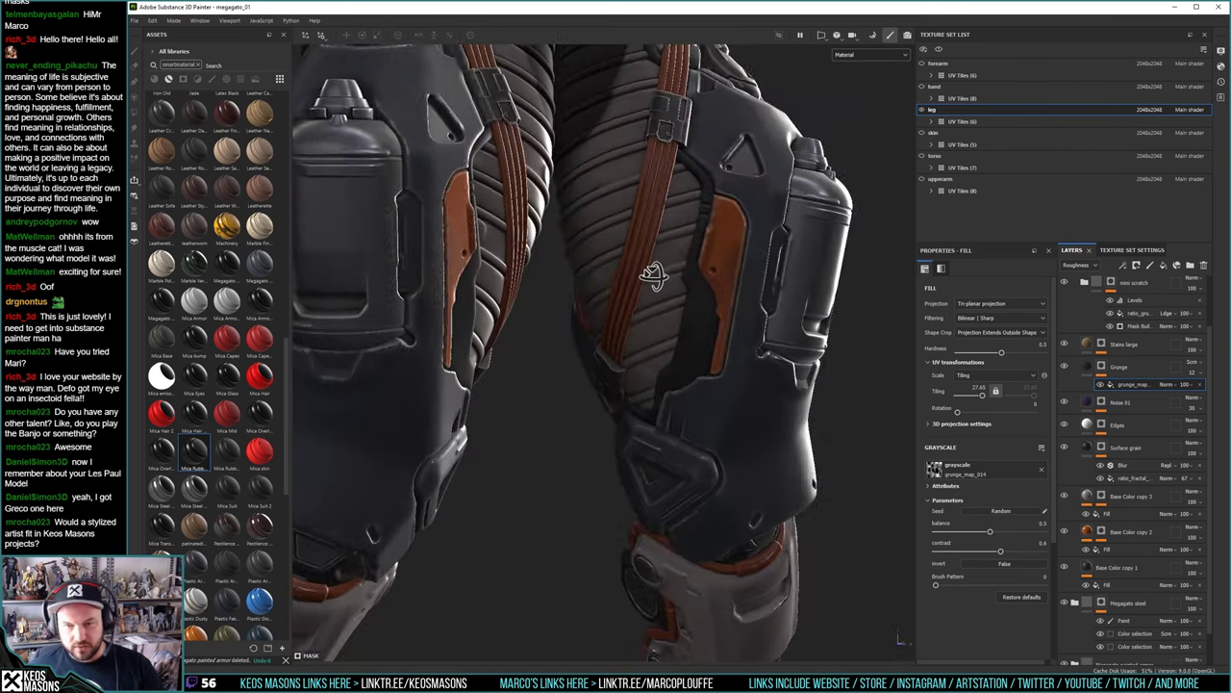
shift+right_drag(657, 289, 612, 287)
alt+drag(612, 286, 688, 294)
alt+middle_drag(635, 296, 632, 349)
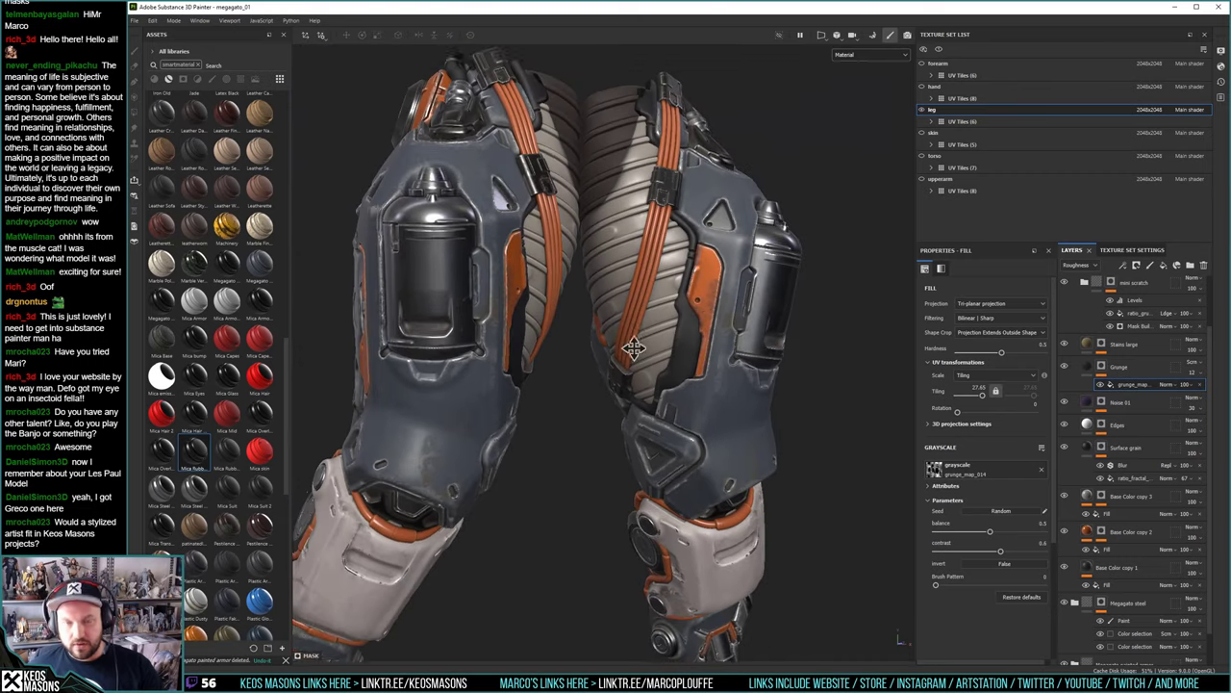
alt+drag(632, 350, 609, 420)
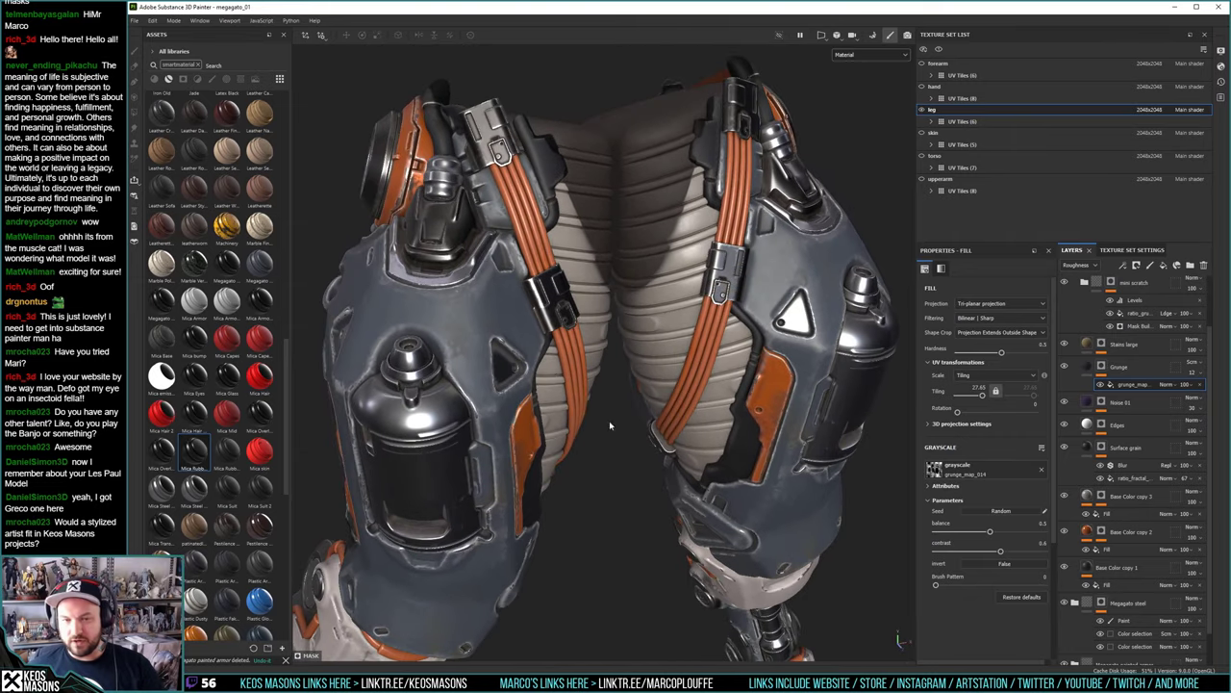
Remove the color selection from the Base Color copy 2 mask and add a paint effect in its place
click(1103, 533)
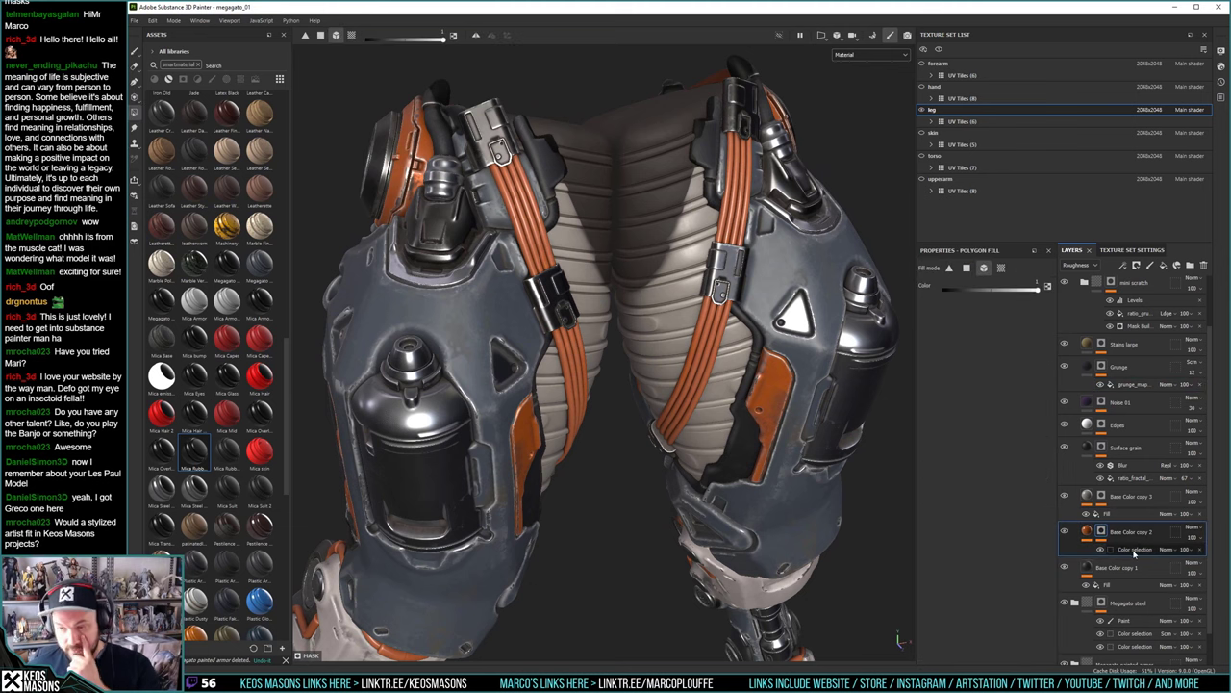
click(1133, 551)
click(1200, 550)
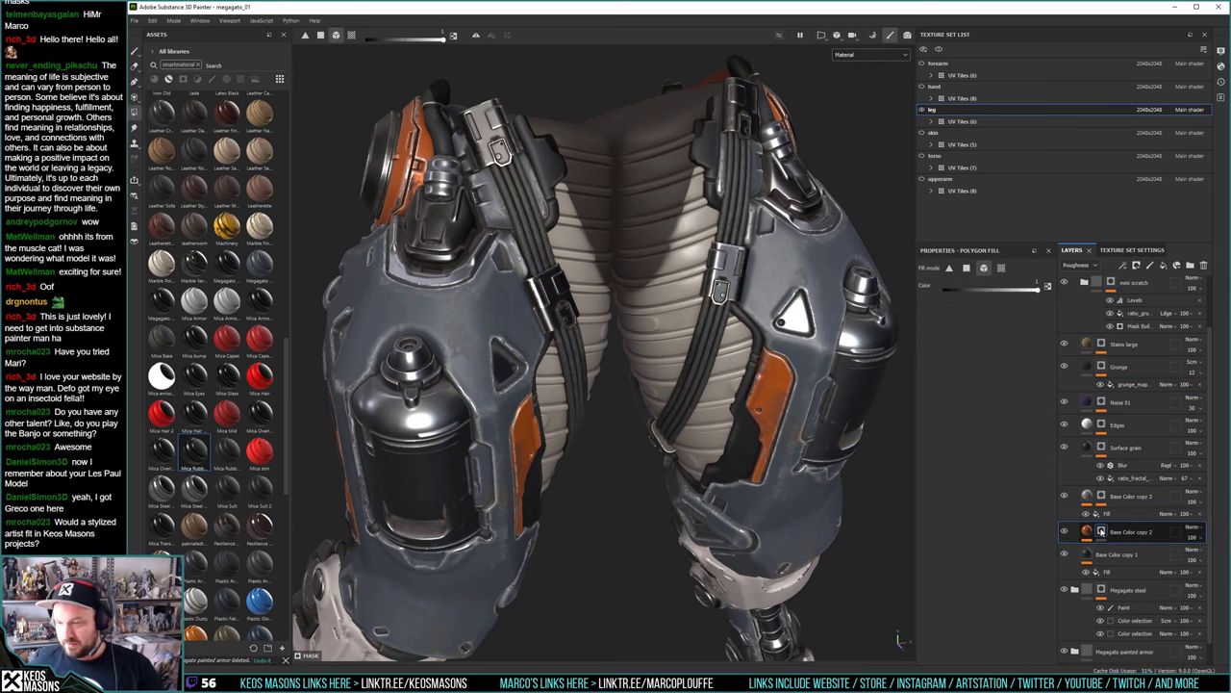
right_click(1103, 533)
click(1121, 459)
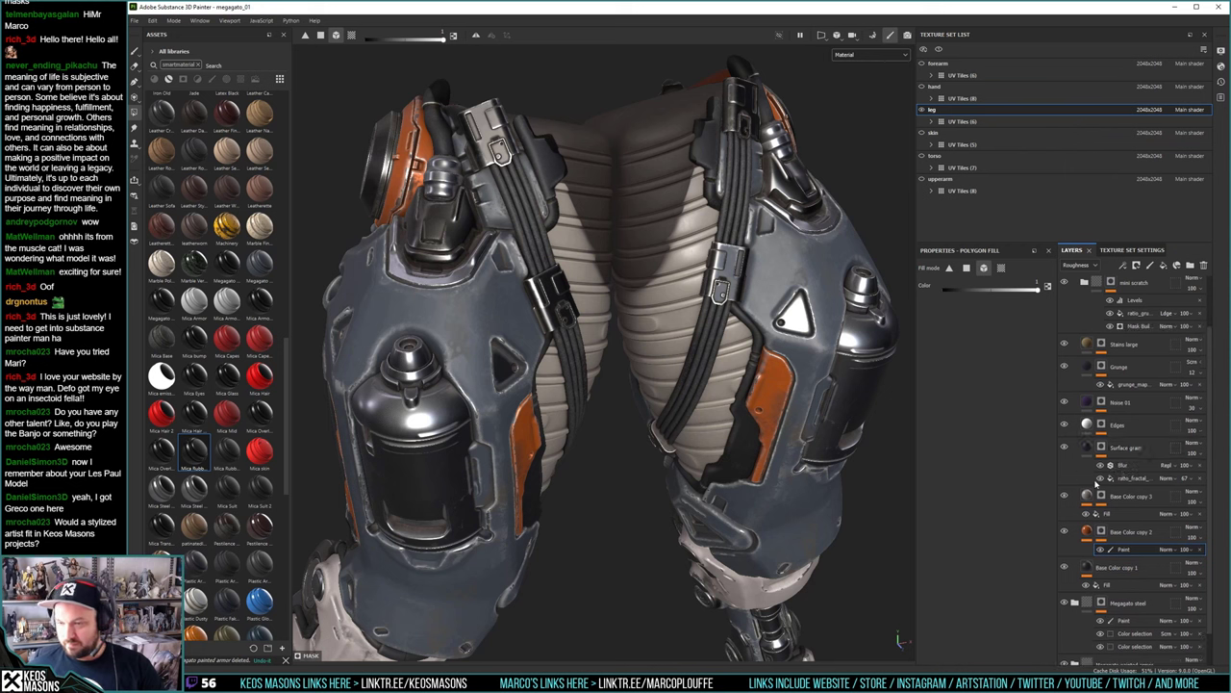
Duplicate the Base Color copy 2 layer and rename the duplicate as "orand shiny"
double_click(1132, 532)
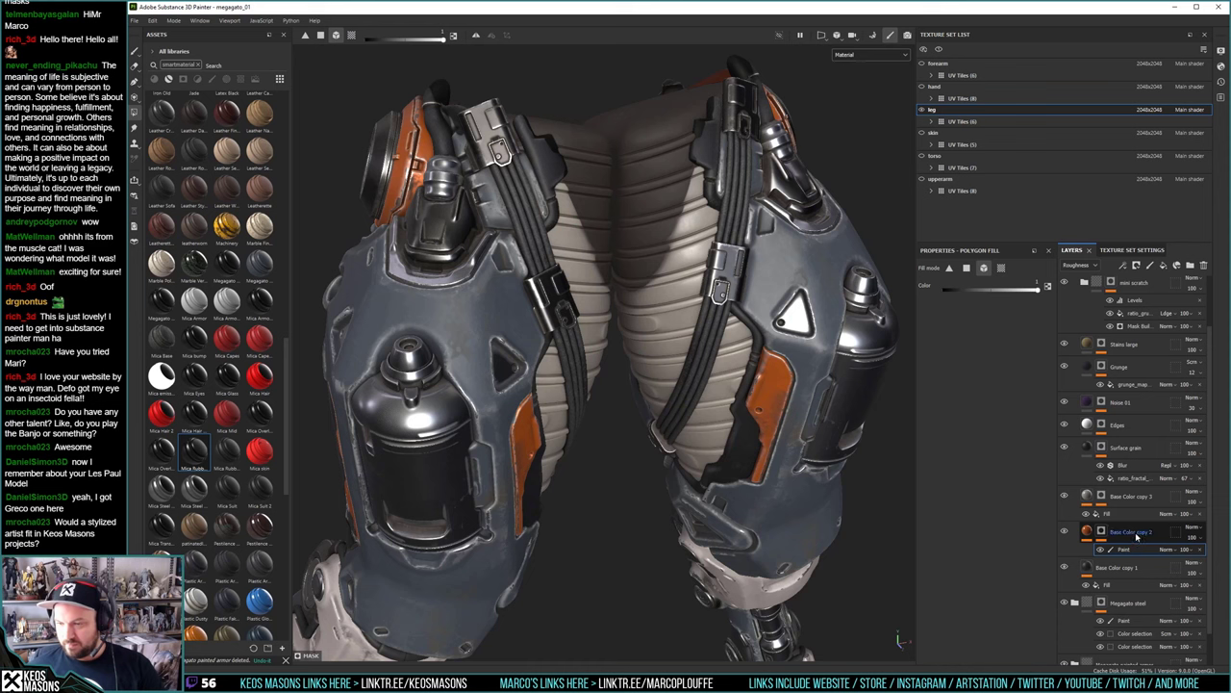
right_click(1088, 532)
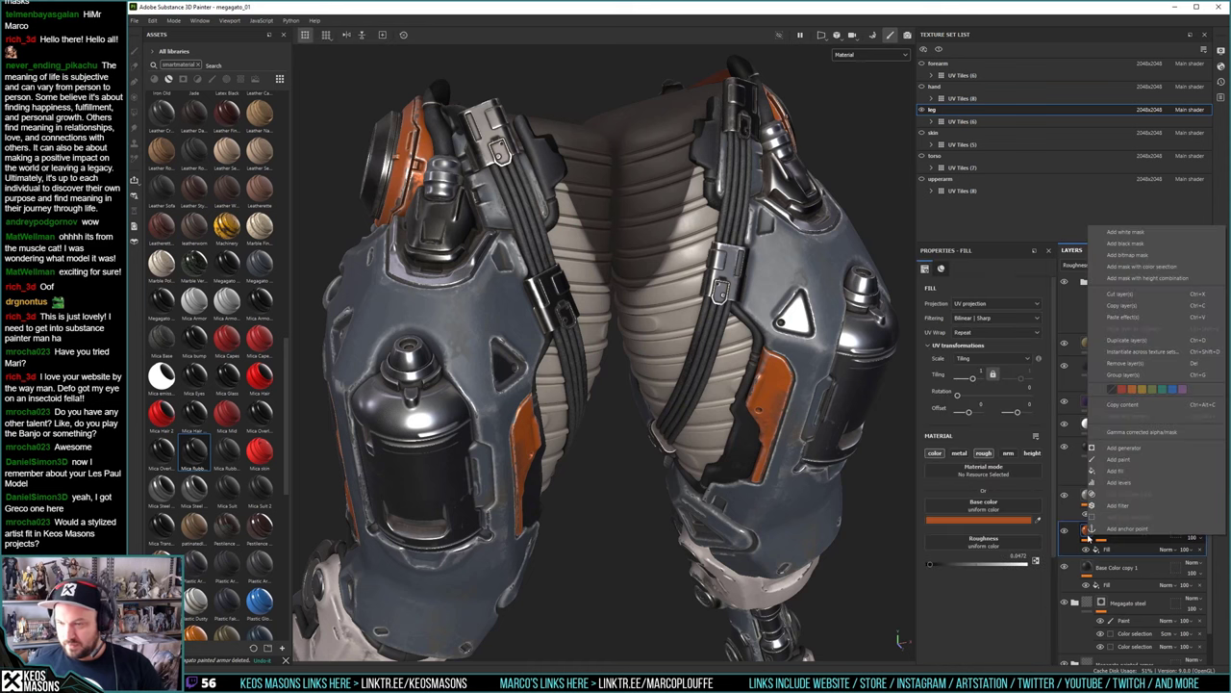
click(1126, 339)
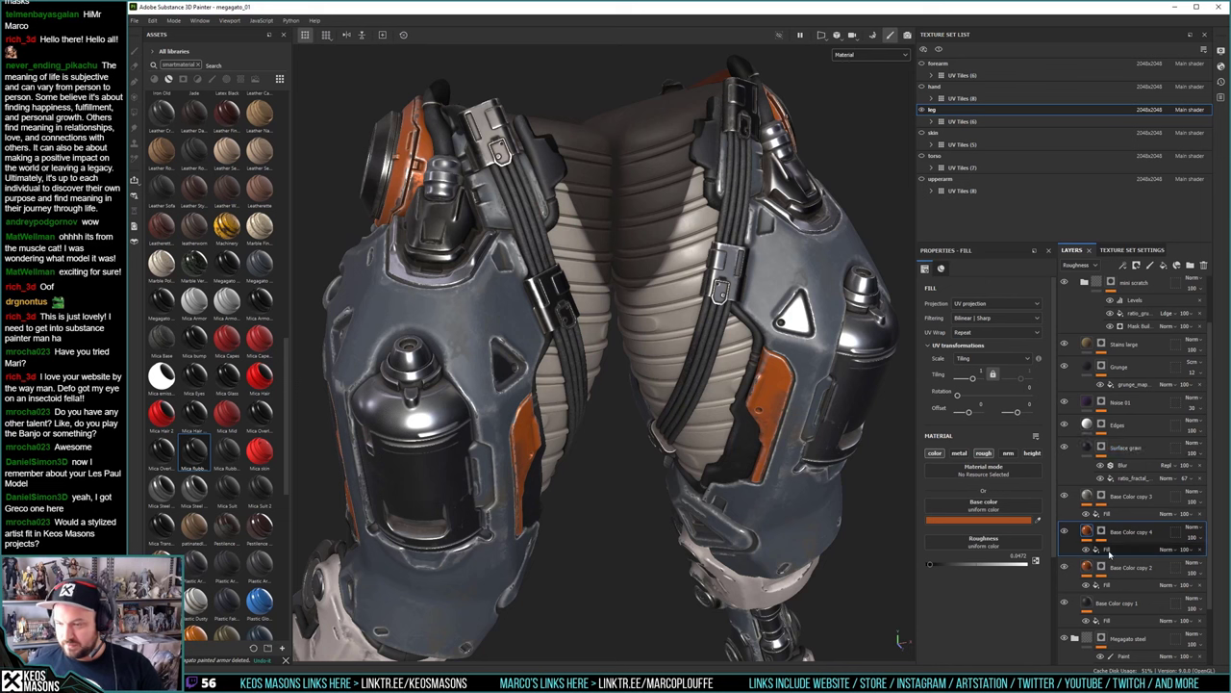
double_click(1131, 532)
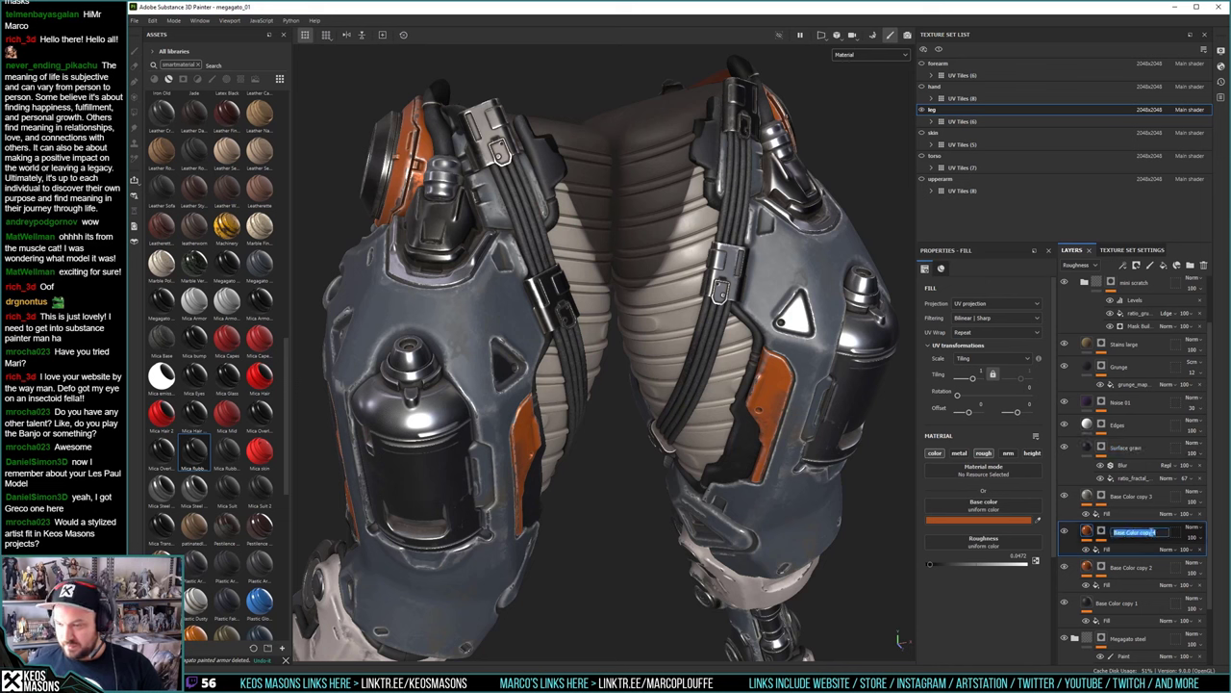
text(orange)
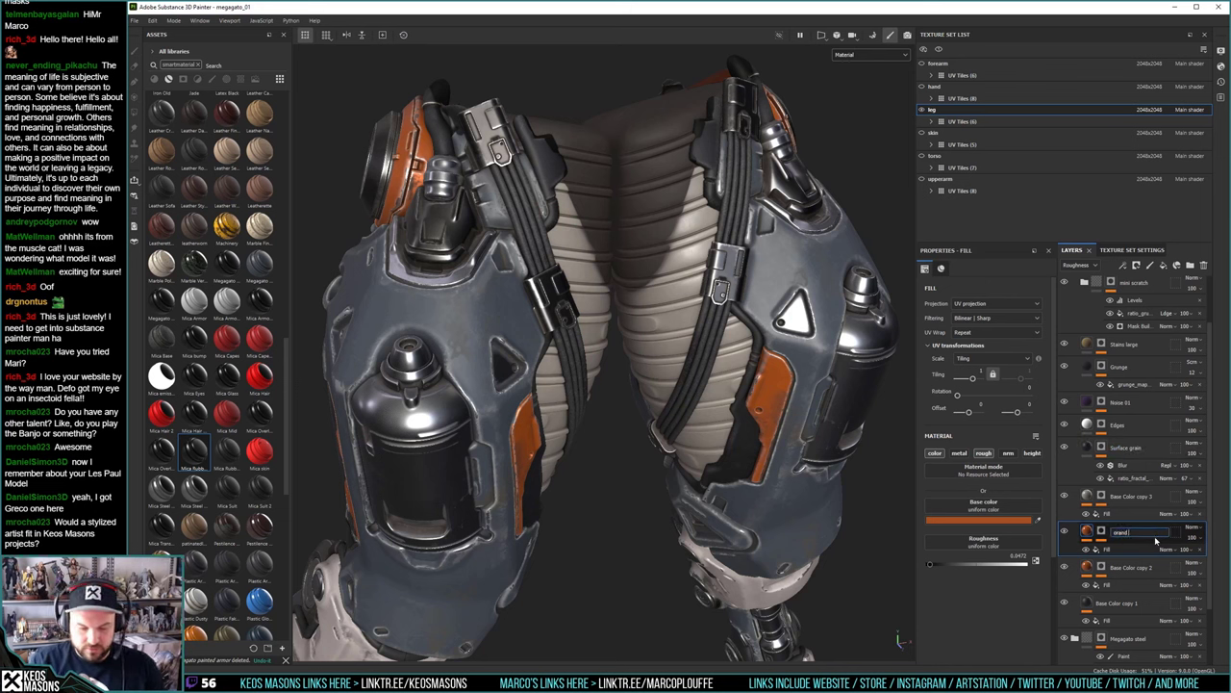
text( shiny)
Rename the Base Color copy 2 layer as "orange" and correct its duplicate's name to "orange shiny"
click(1134, 568)
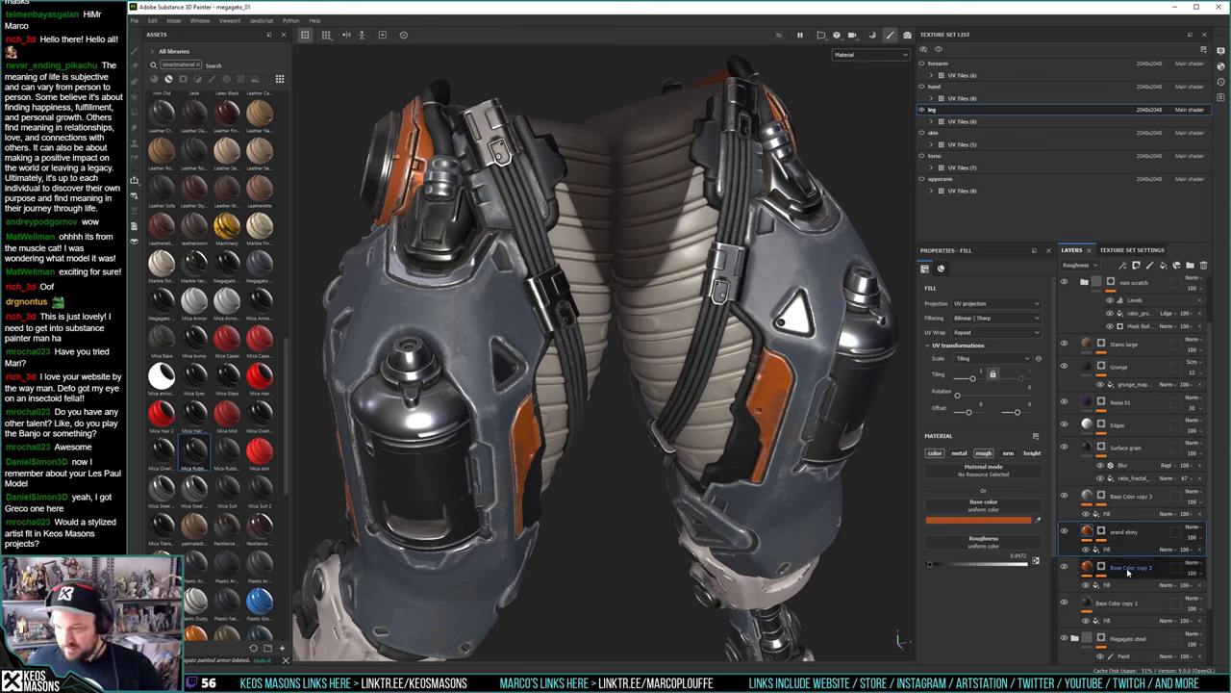
double_click(1134, 568)
text(re)
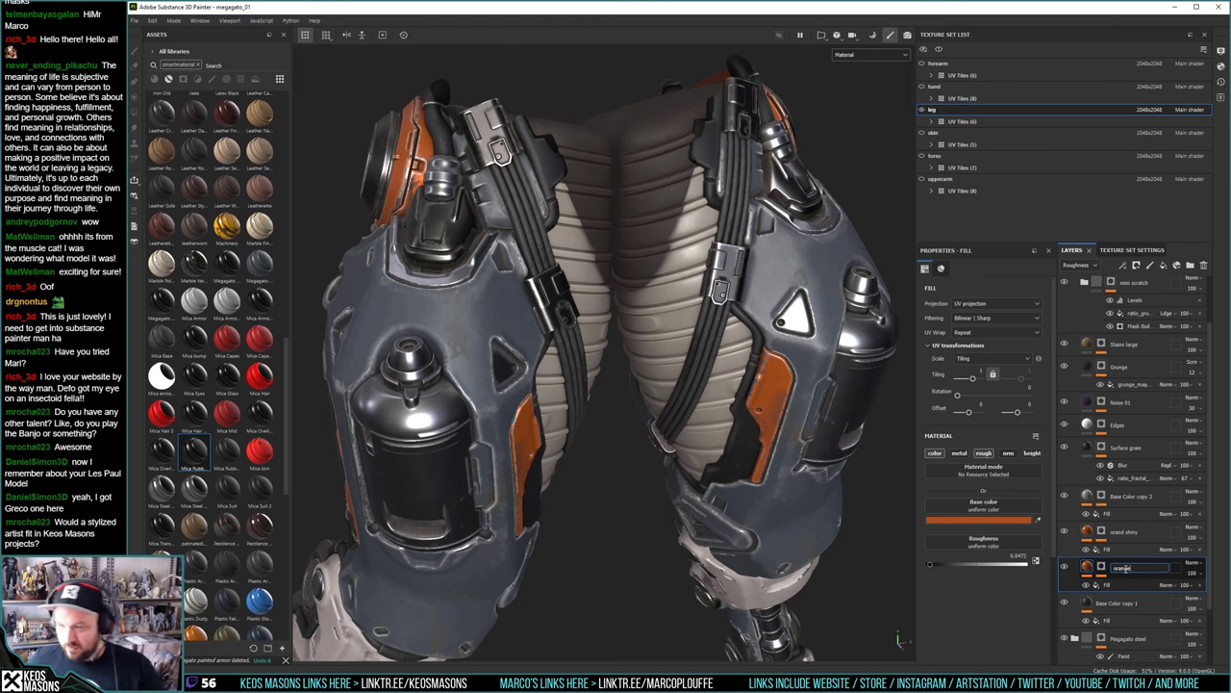
double_click(1122, 535)
click(1127, 533)
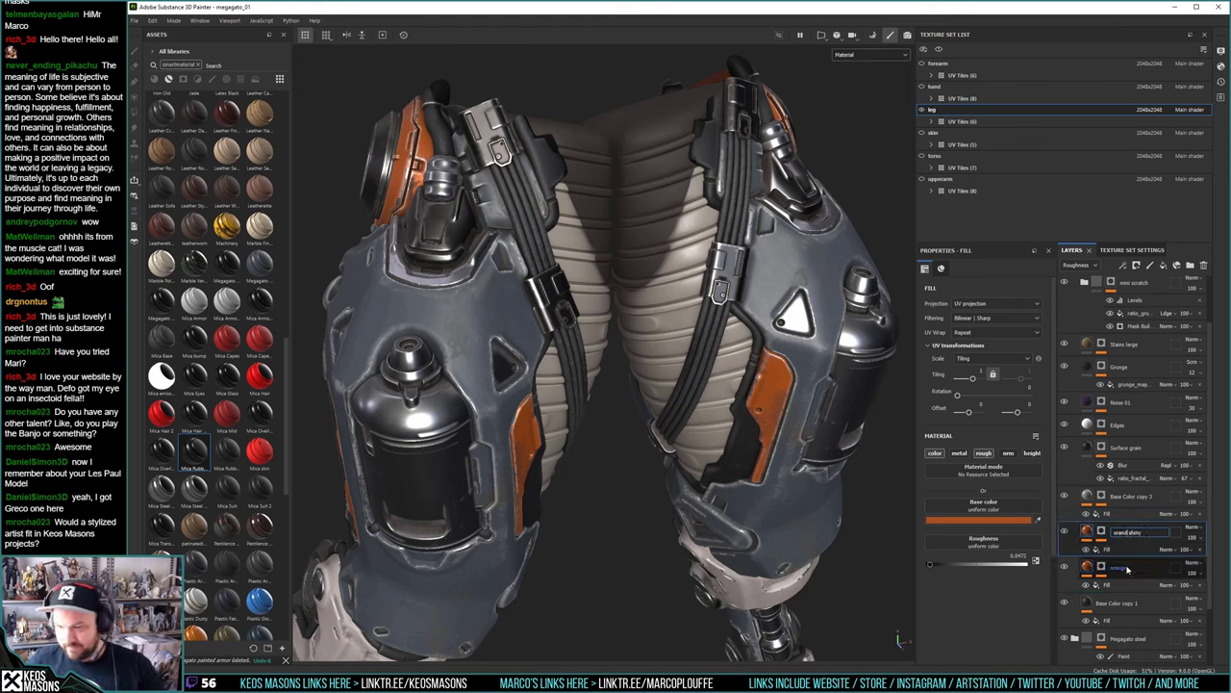
key(BackSpace)
text(g)
key(shift+Tab)
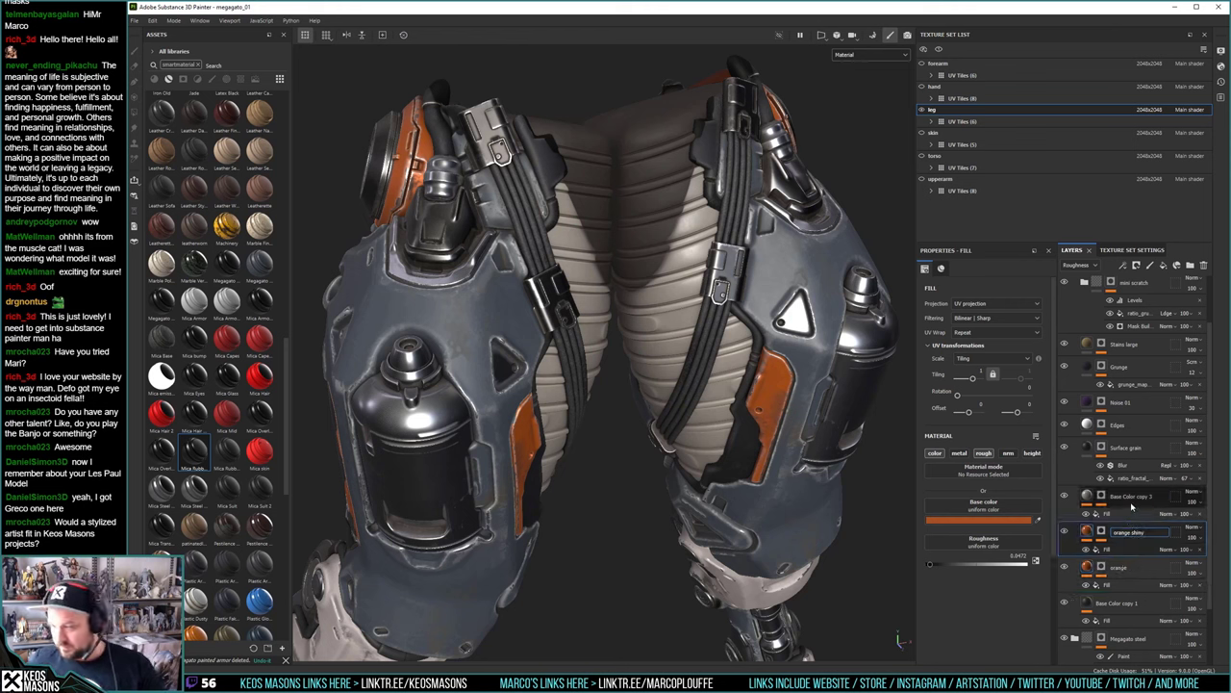
Rename the Base Color copy 3 layer as "synth"
text(mth)
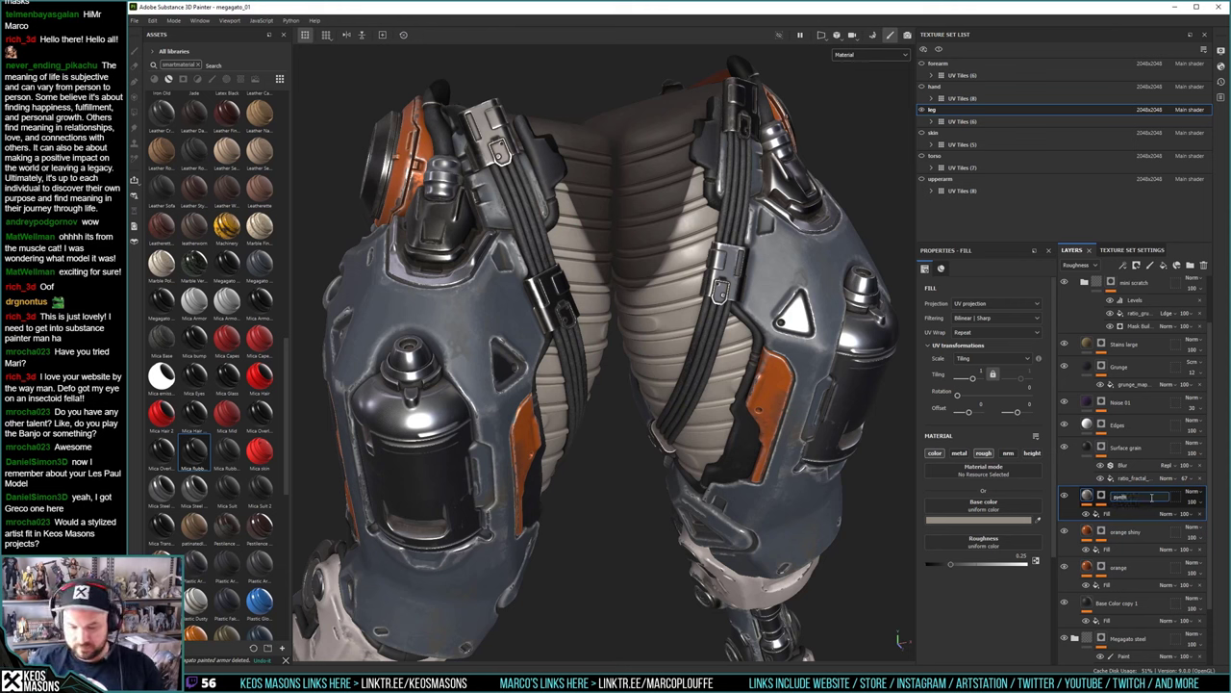
key(Return)
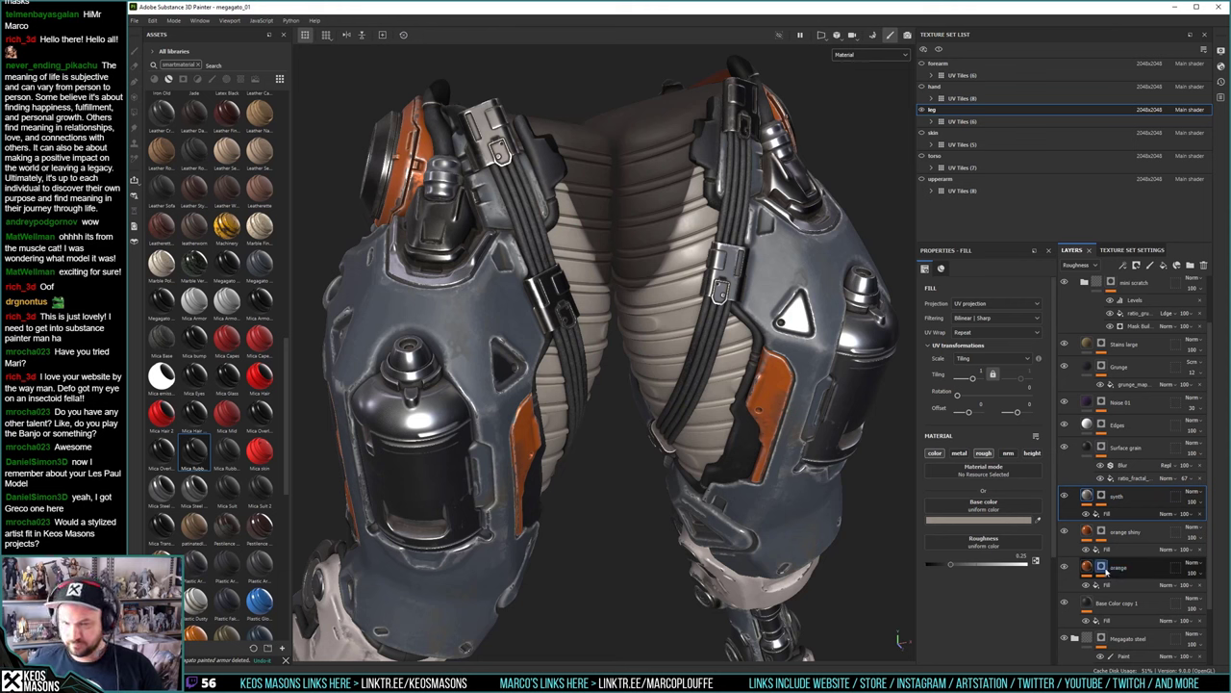
Polygon-fill the strap cables on both legs into the orange shiny layer's mask
click(1103, 534)
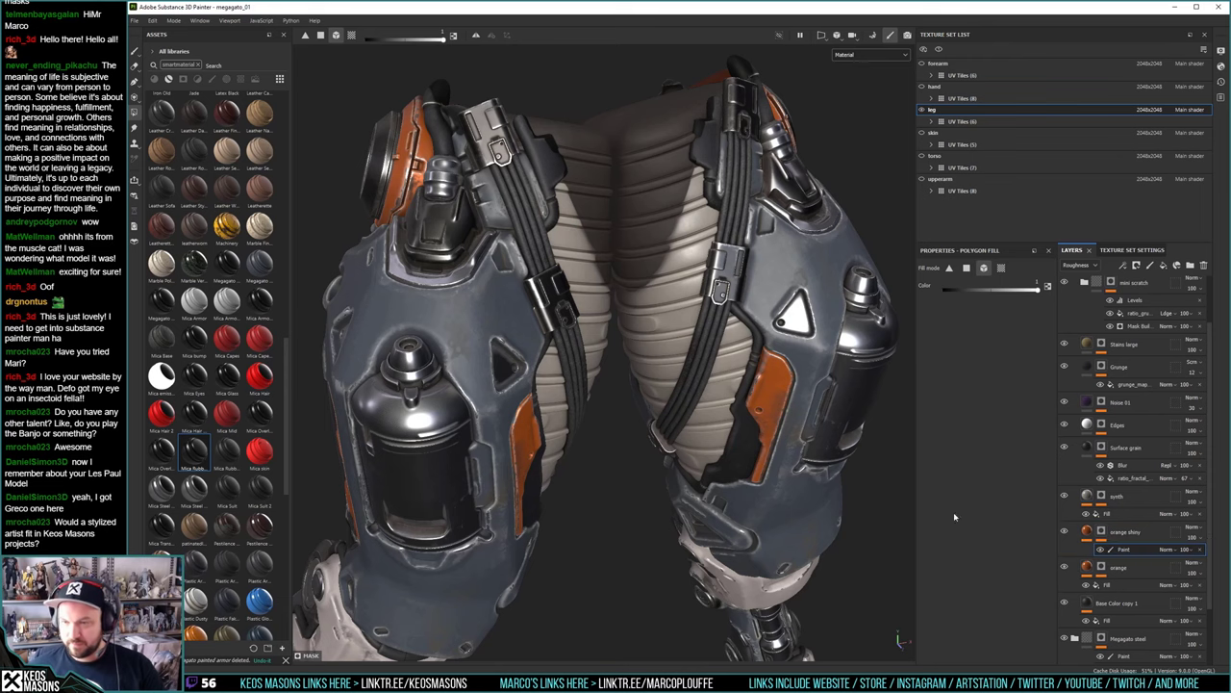
scroll(614, 508, up, 5)
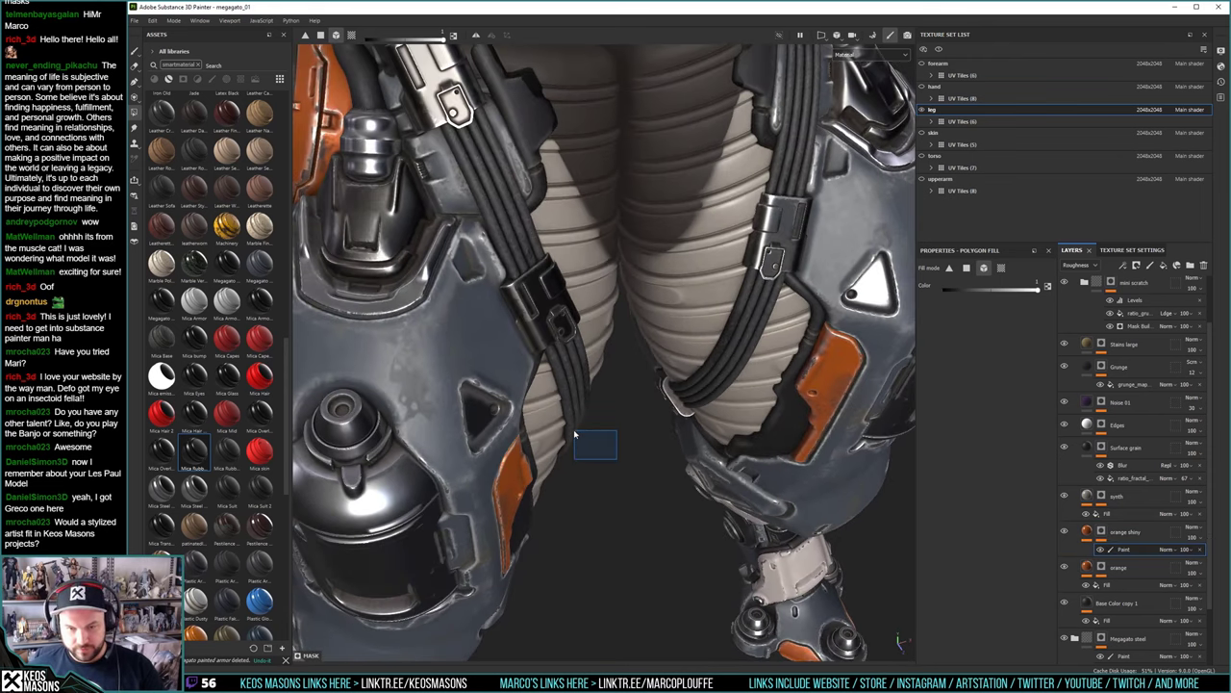
drag(573, 429, 635, 438)
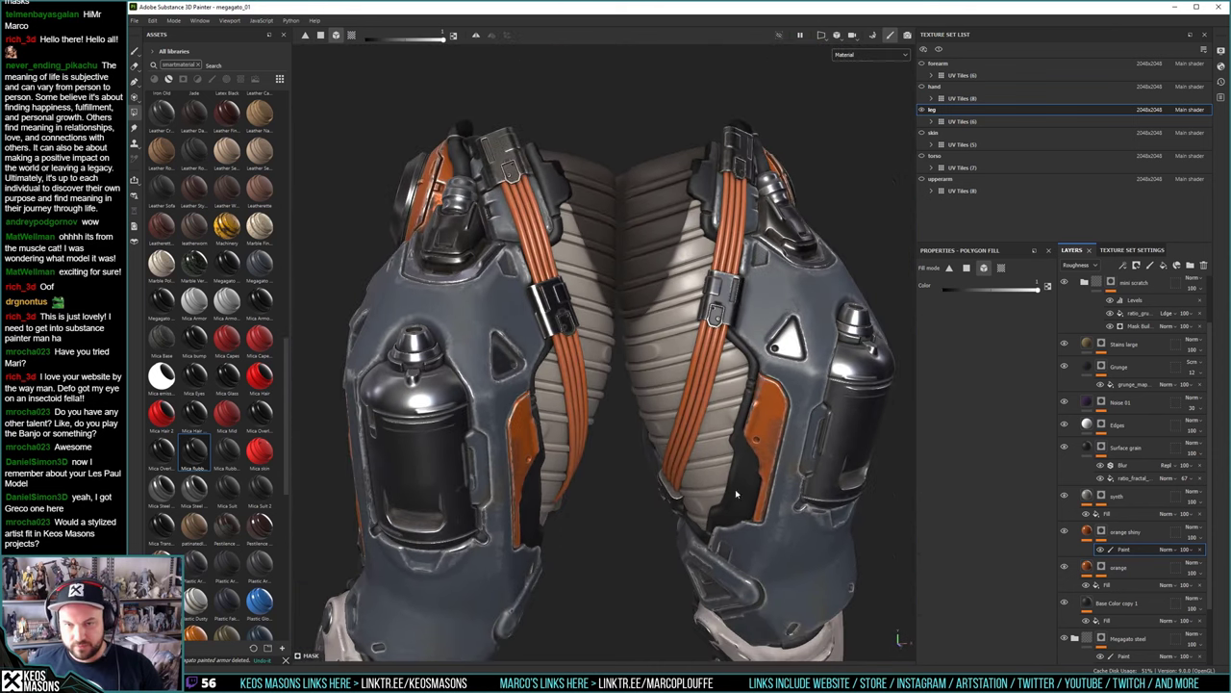
Disable the orange layer's roughness channel and replace its mask's paint effect with a color selection of the ID map's orange (R 180, G 88, B 24)
click(1116, 567)
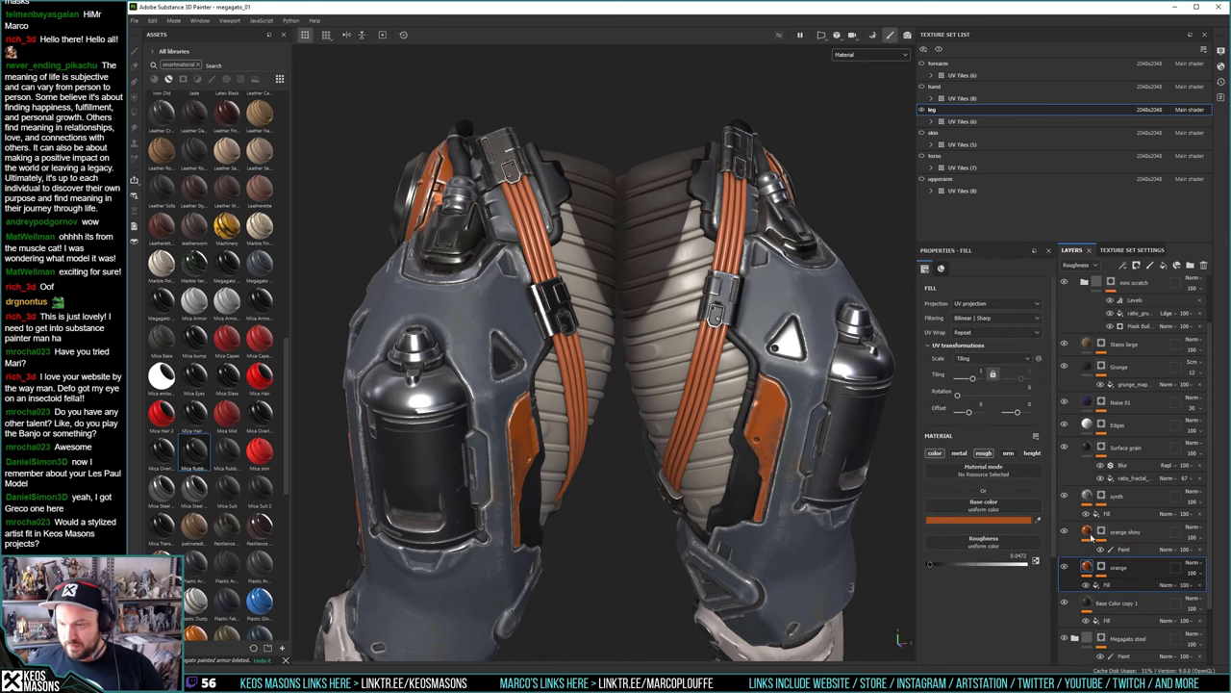
click(985, 453)
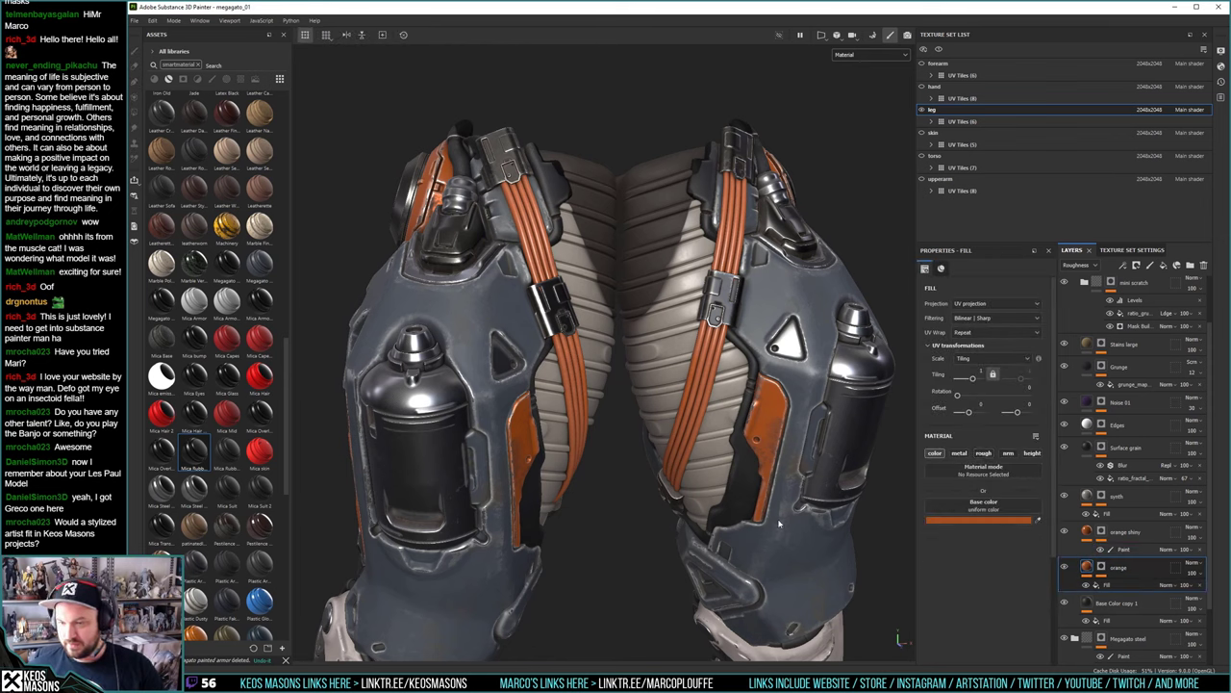
click(1131, 586)
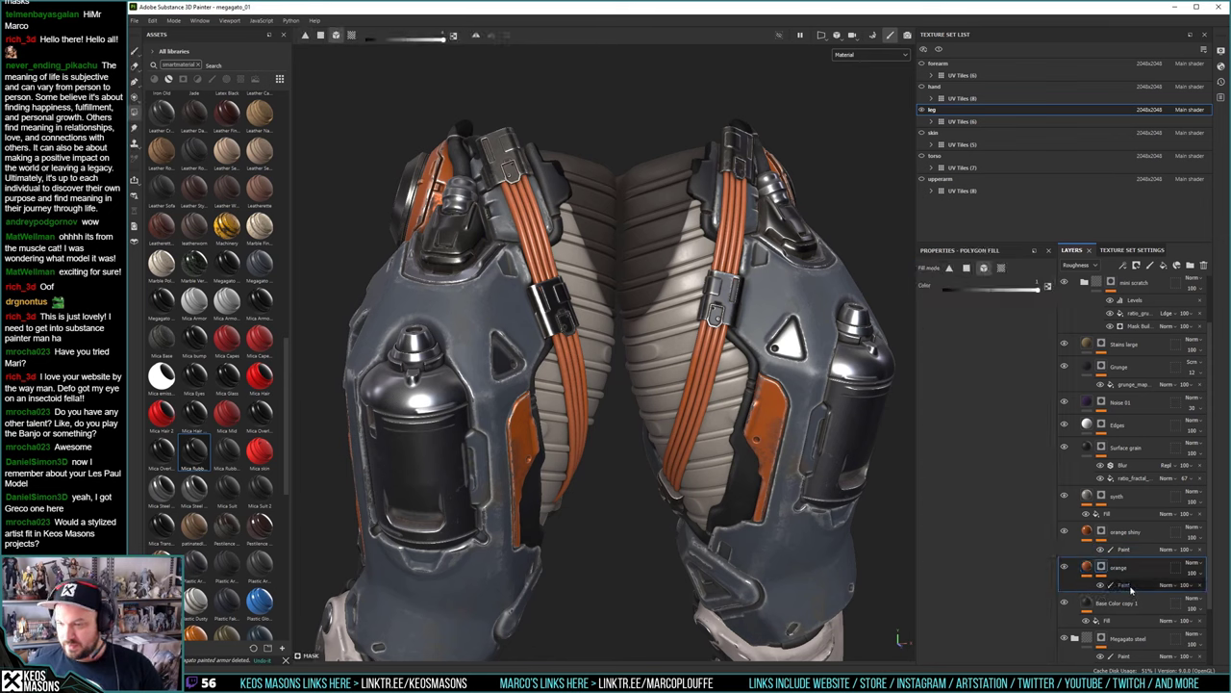
alt+middle_drag(646, 474, 626, 387)
alt+right_drag(627, 387, 619, 420)
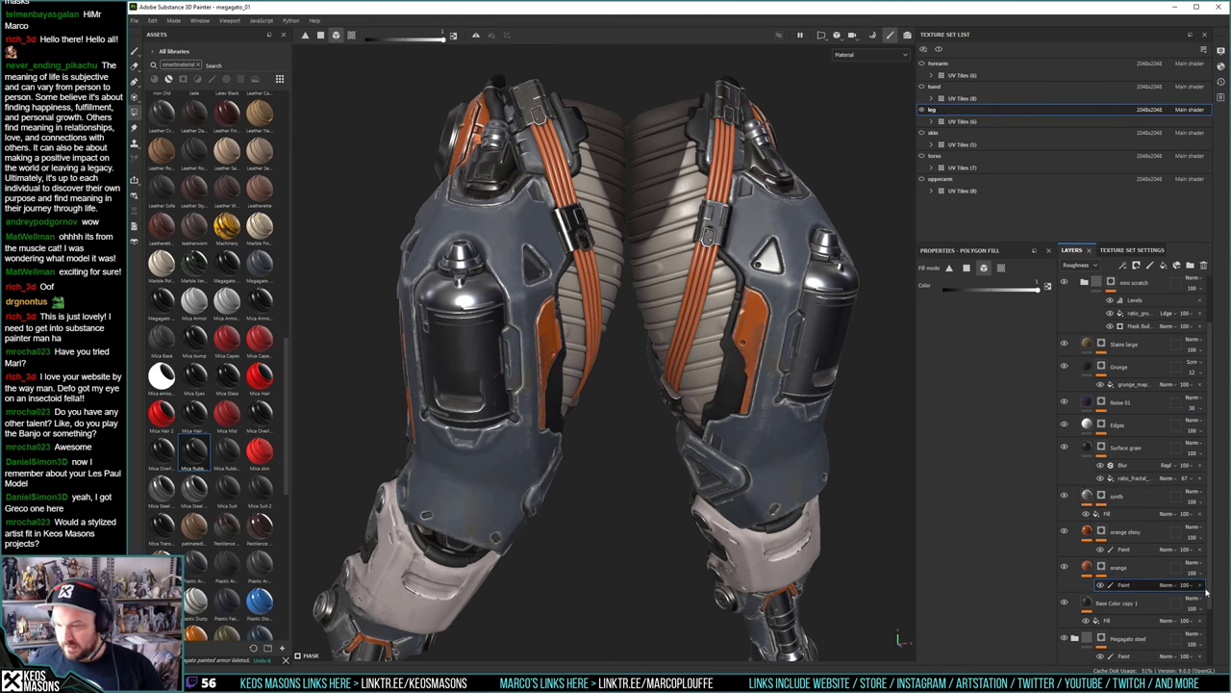
click(1107, 570)
right_click(1104, 568)
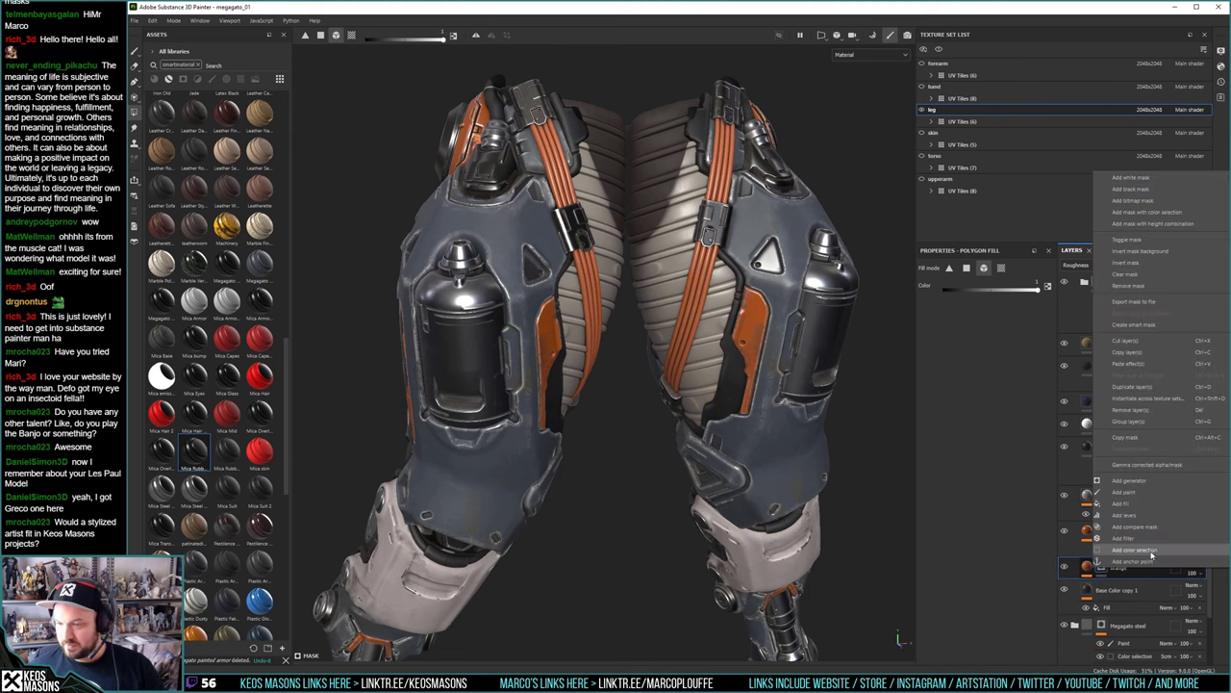
click(1140, 549)
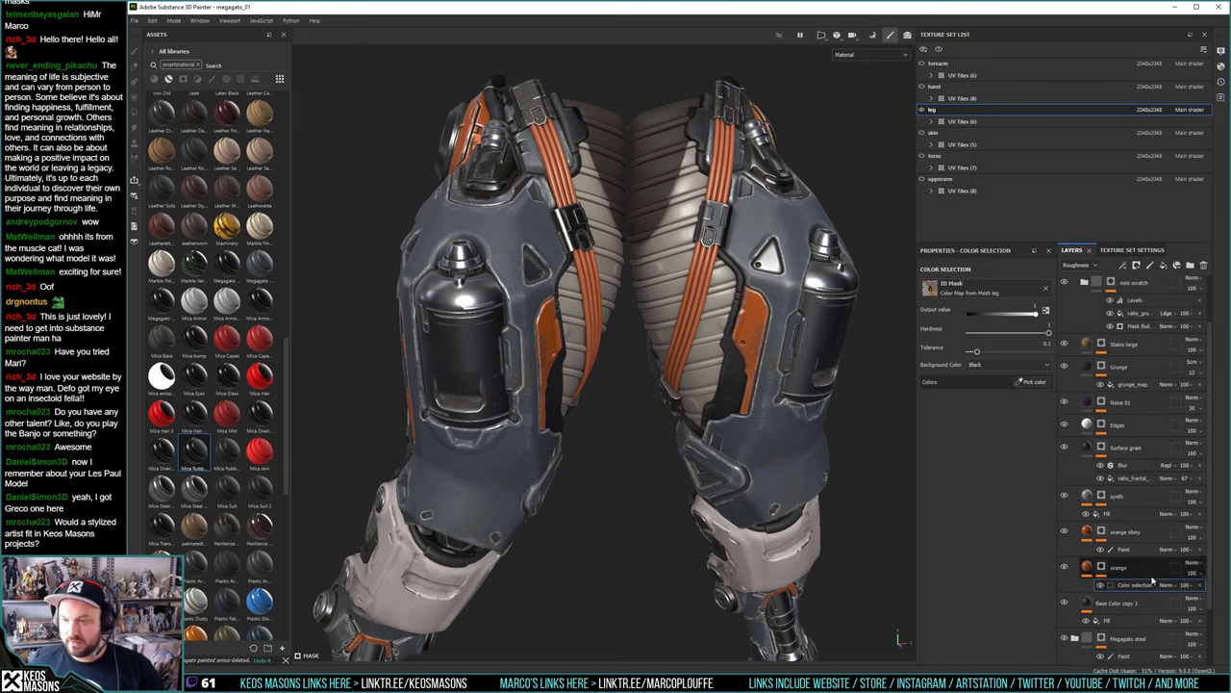
click(1032, 382)
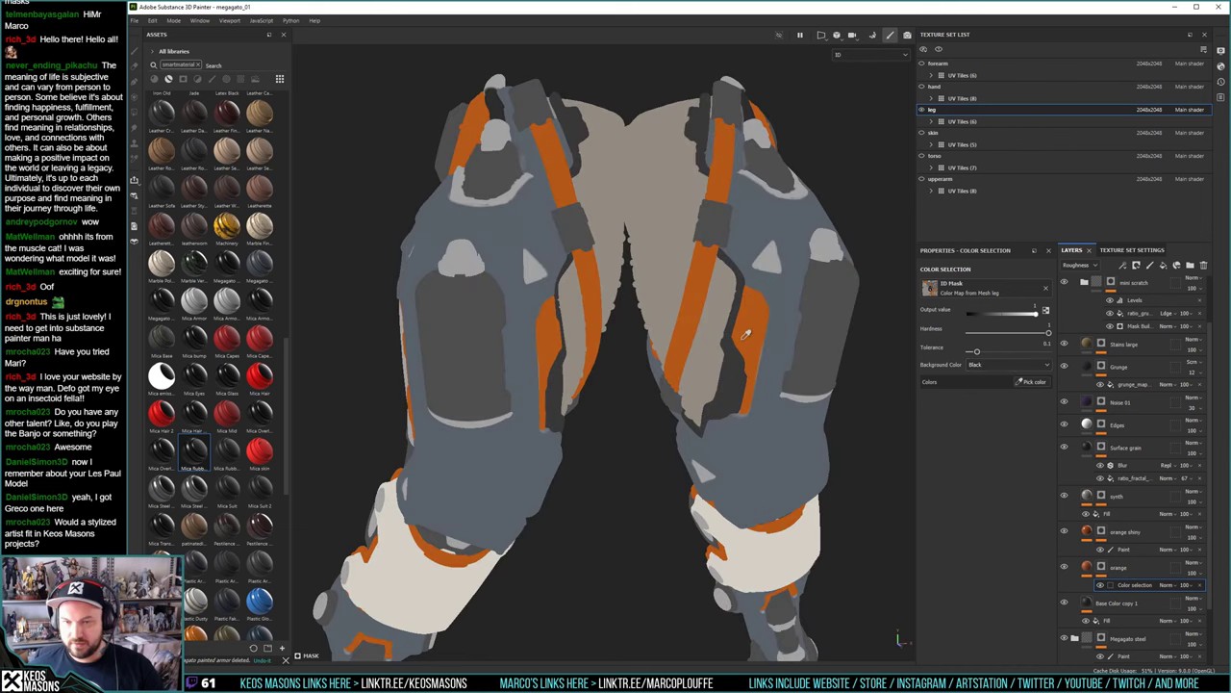
click(679, 360)
Examine the orange parts and cables on the legs from several angles and under changed lighting
alt+drag(611, 484, 707, 403)
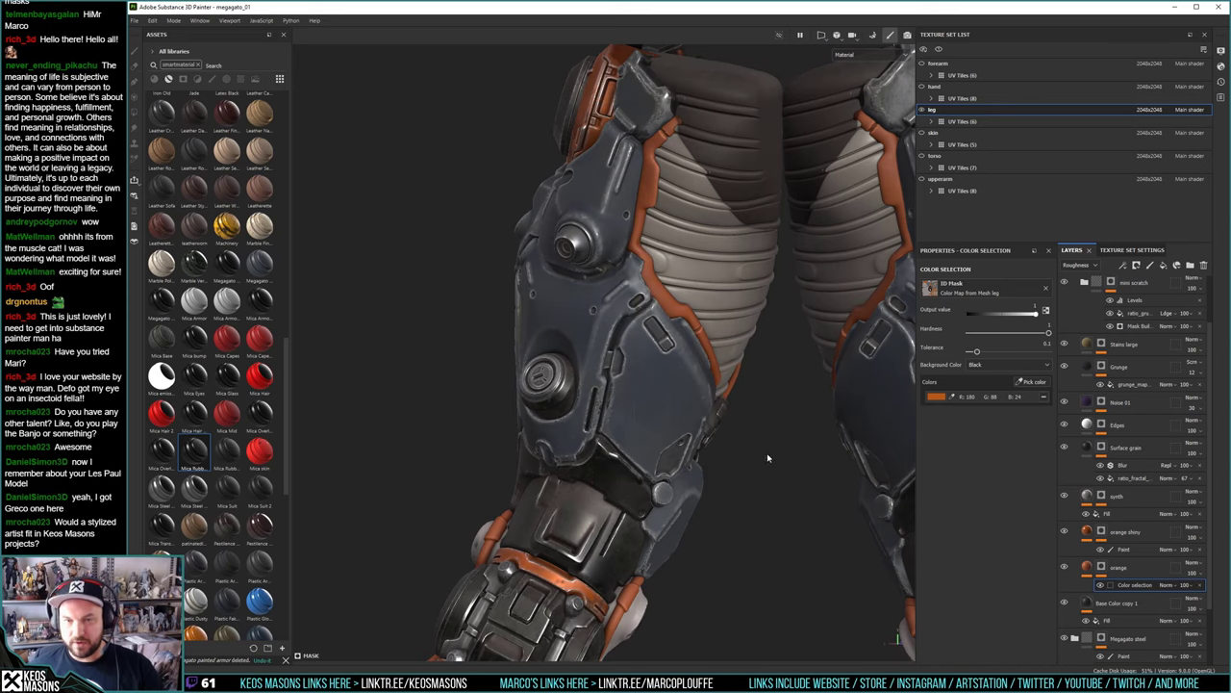
alt+drag(768, 458, 654, 470)
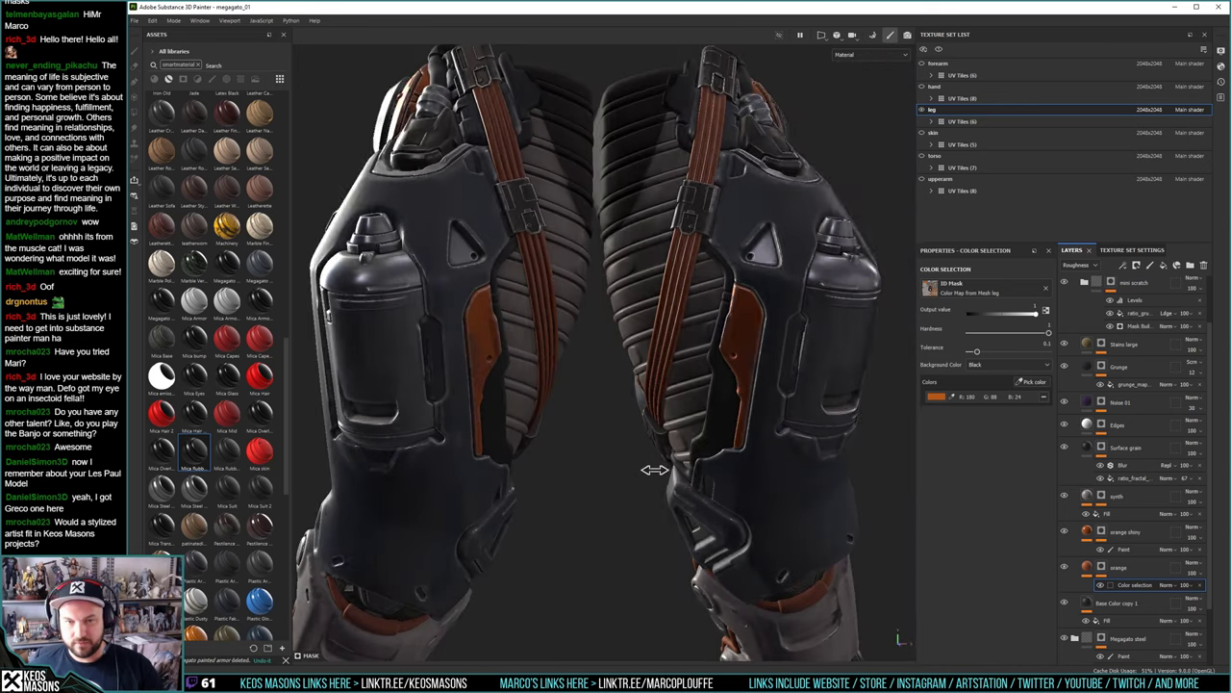
shift+right_drag(654, 469, 605, 462)
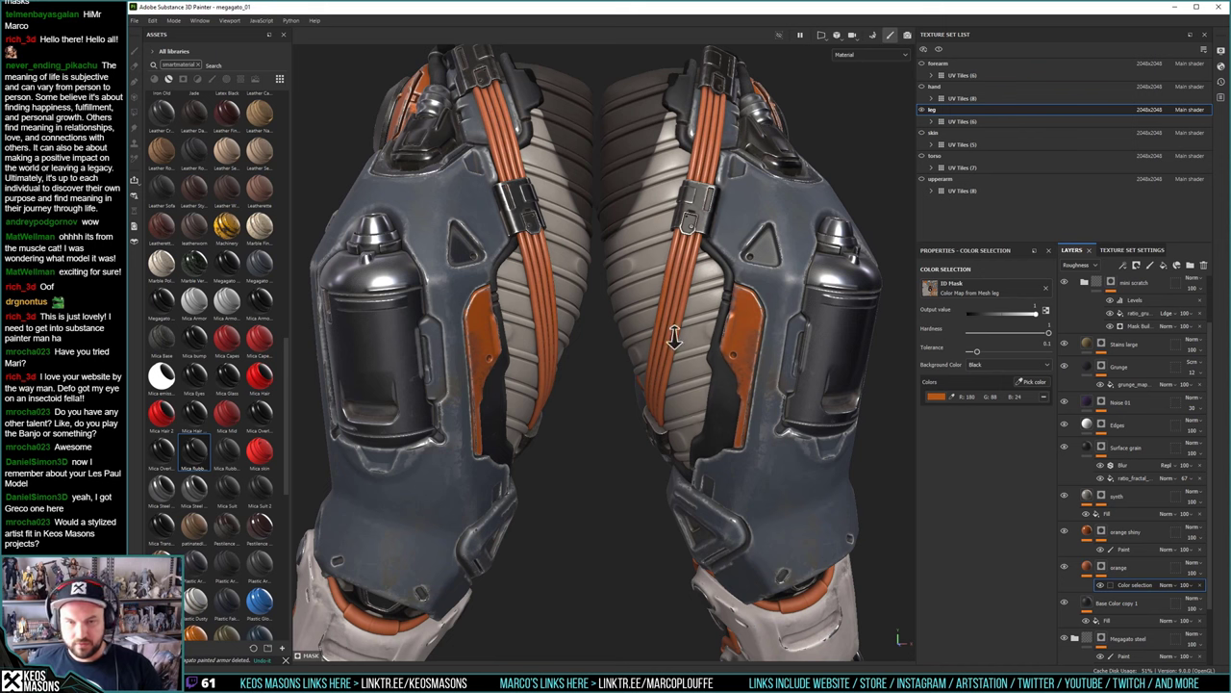
alt+right_drag(675, 336, 643, 254)
alt+middle_drag(650, 414, 660, 281)
alt+drag(660, 281, 645, 338)
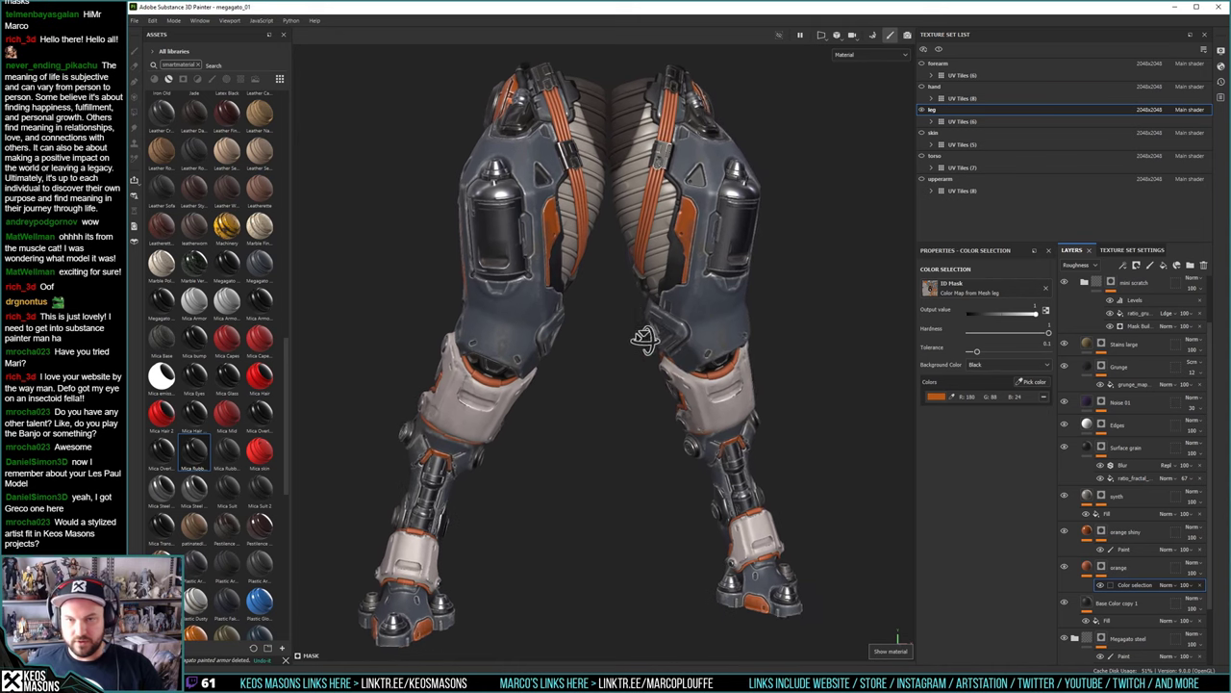
alt+right_drag(645, 339, 635, 327)
alt+drag(635, 327, 643, 286)
alt+right_drag(644, 286, 635, 404)
alt+drag(635, 404, 620, 317)
alt+right_drag(621, 317, 631, 357)
alt+drag(631, 358, 612, 363)
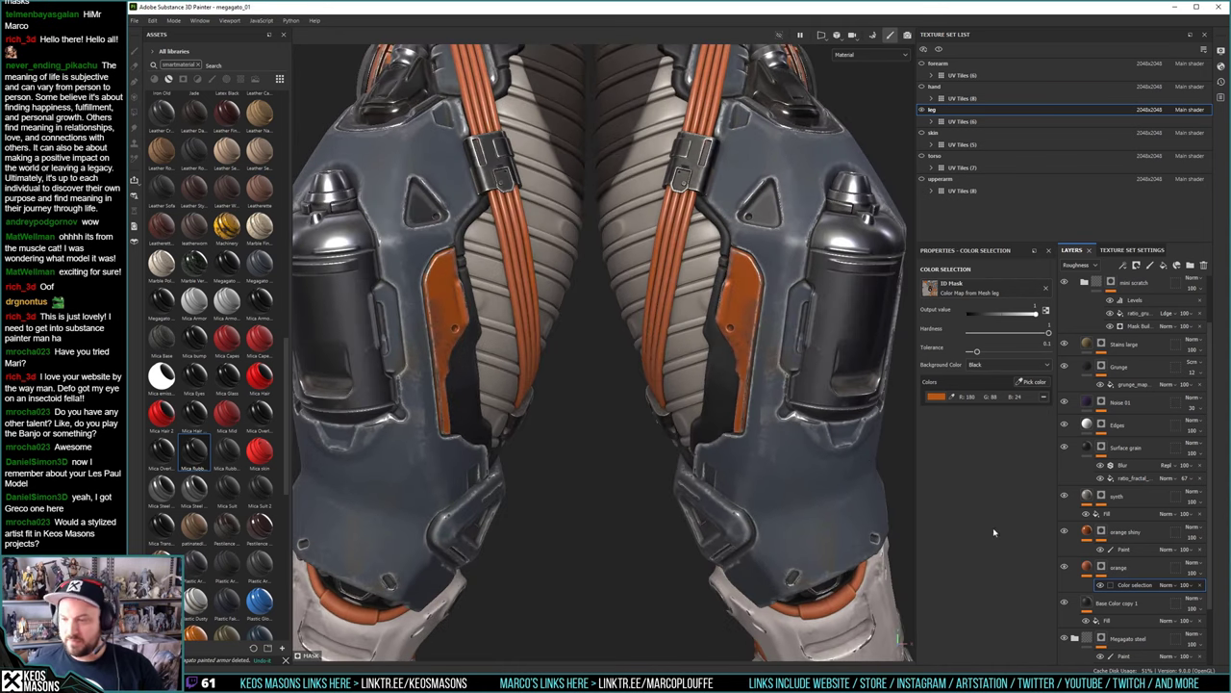
Select the synth layer and inspect the ribbed synthetic areas and lower legs at several distances
click(1112, 499)
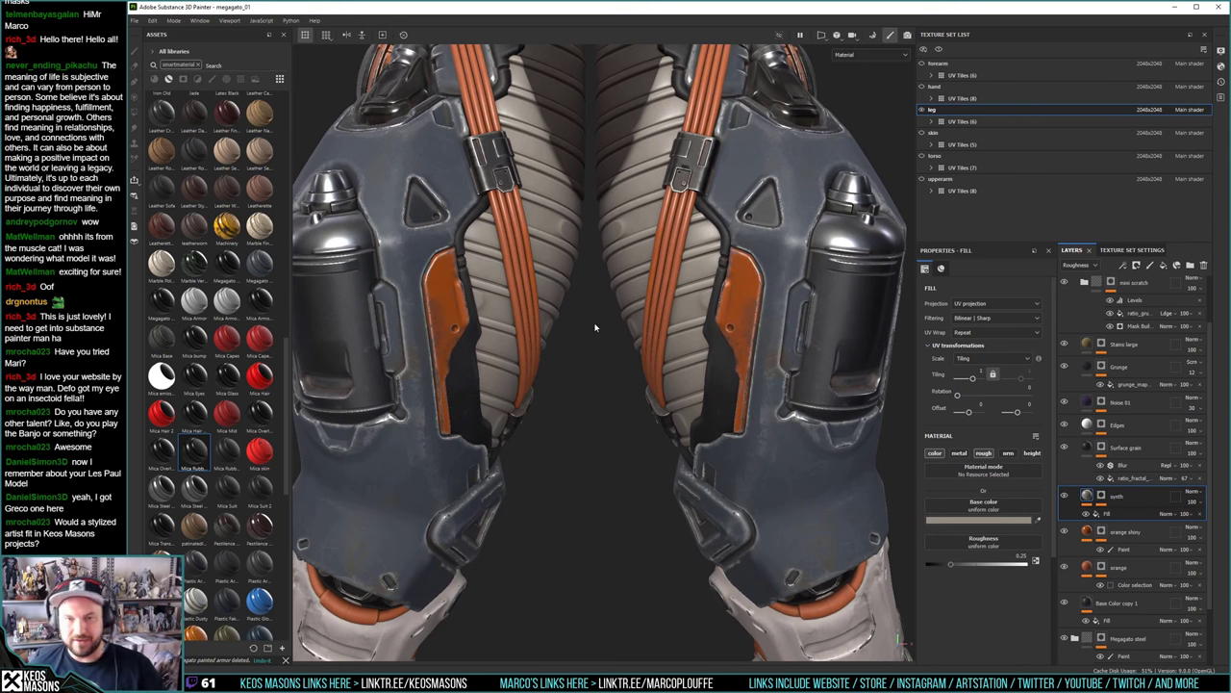
alt+middle_drag(570, 85, 560, 313)
alt+right_drag(560, 313, 549, 336)
alt+drag(549, 336, 547, 323)
alt+middle_drag(585, 529, 581, 448)
alt+right_drag(581, 447, 577, 400)
alt+middle_drag(589, 400, 568, 221)
alt+right_drag(568, 221, 525, 144)
alt+middle_drag(598, 323, 628, 377)
alt+right_drag(577, 370, 595, 433)
alt+drag(602, 382, 624, 383)
alt+middle_drag(630, 384, 616, 385)
alt+drag(616, 385, 617, 377)
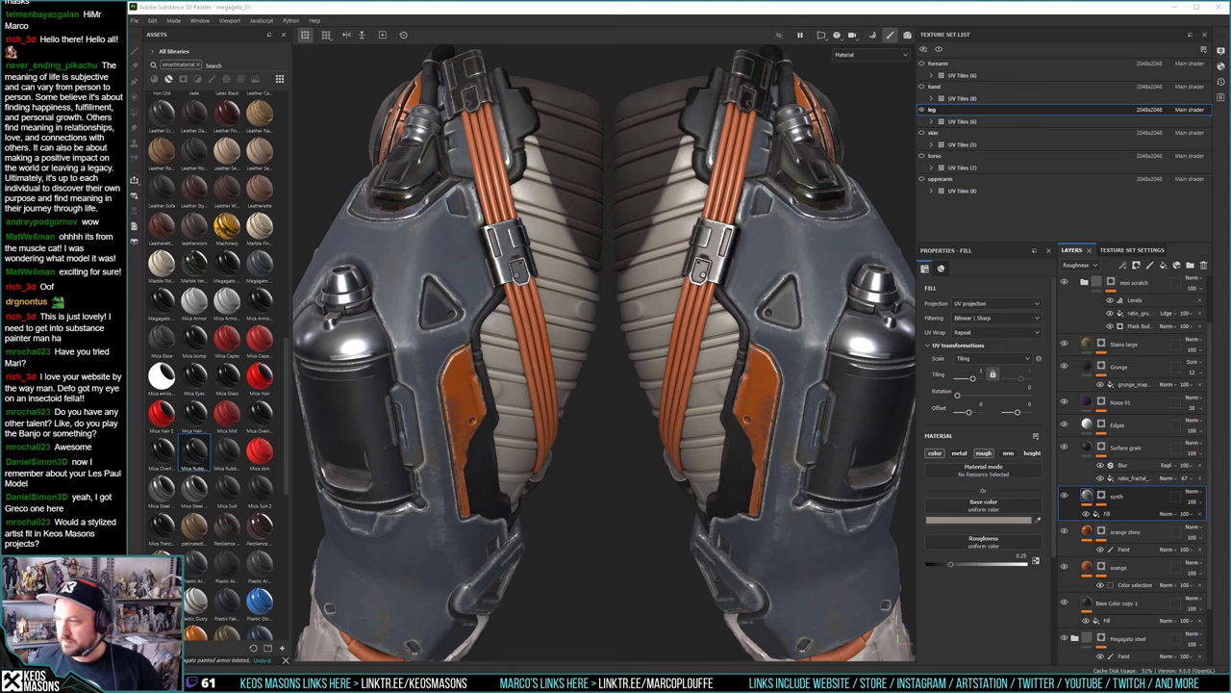
click(763, 252)
alt+drag(661, 324, 717, 296)
alt+middle_drag(720, 543, 706, 426)
alt+right_drag(707, 426, 598, 224)
alt+drag(707, 498, 631, 502)
alt+right_drag(577, 279, 702, 452)
alt+middle_drag(673, 414, 651, 462)
alt+drag(652, 461, 626, 460)
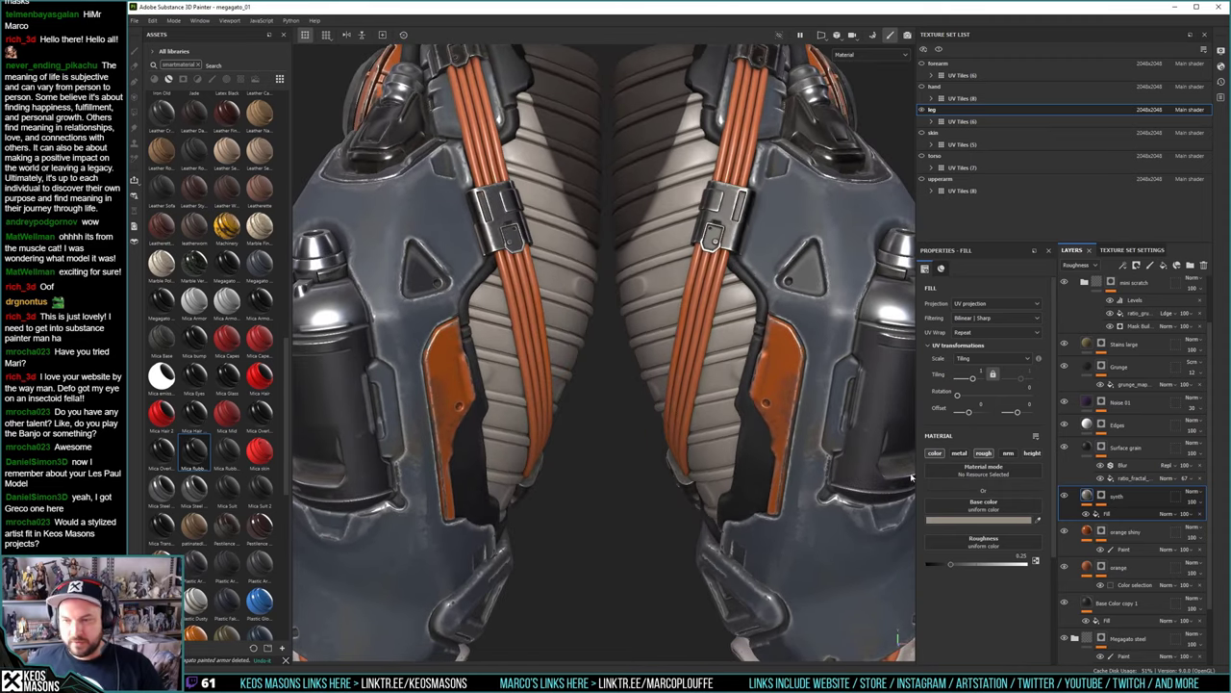
Try a color-only fill effect on the synth layer's content and remove it again
click(1108, 514)
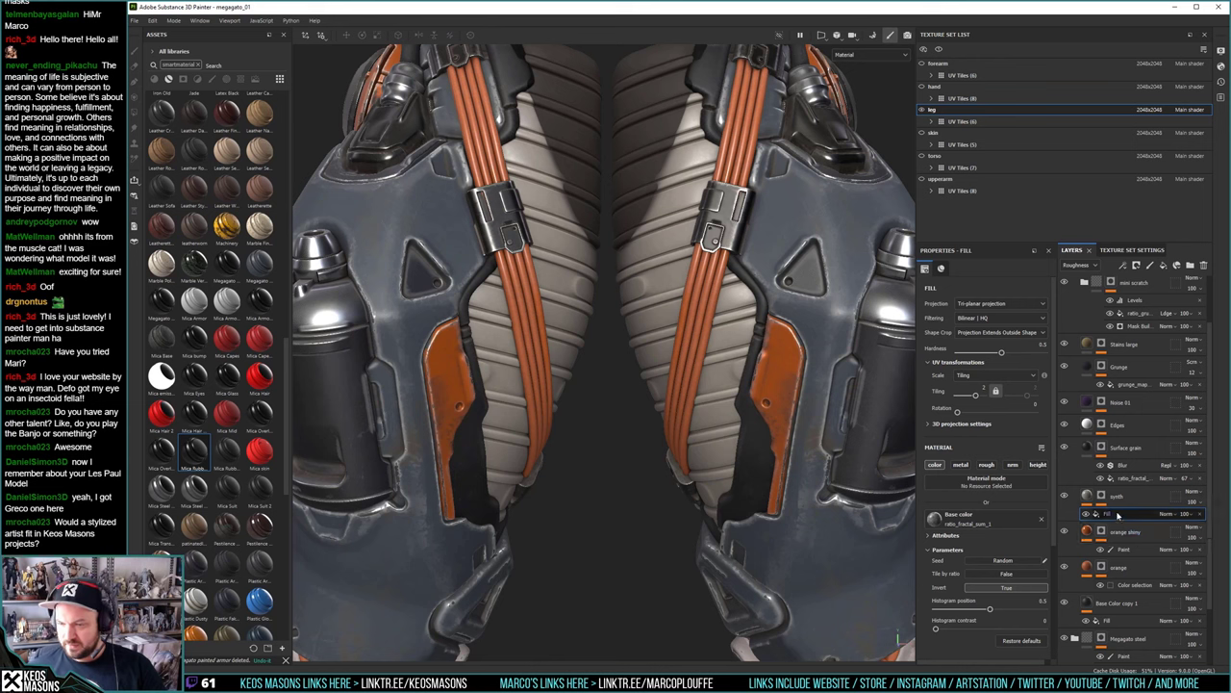
right_click(1117, 515)
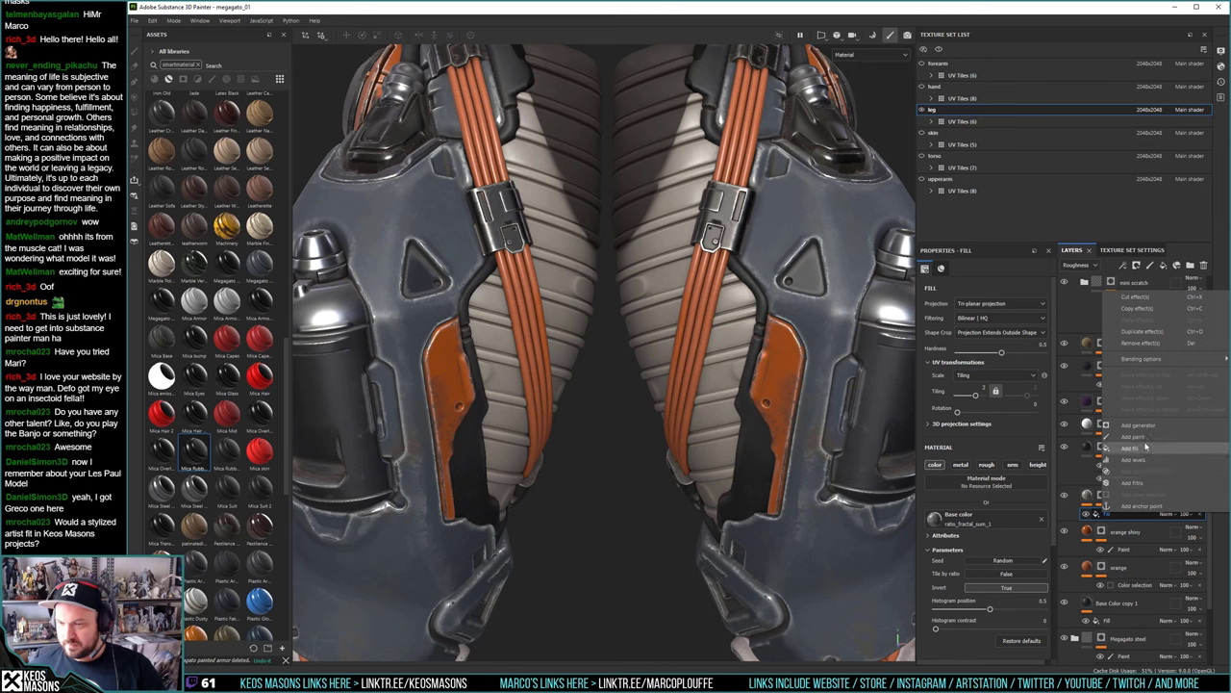
click(1143, 448)
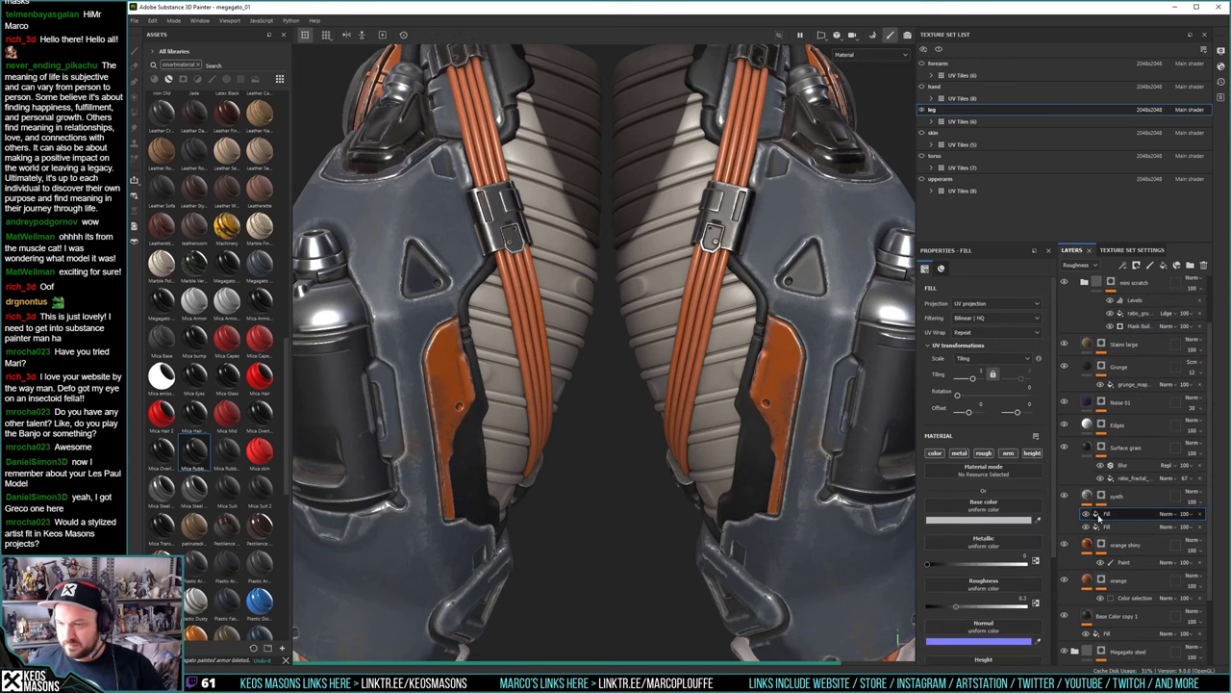
click(959, 452)
click(989, 455)
click(1009, 454)
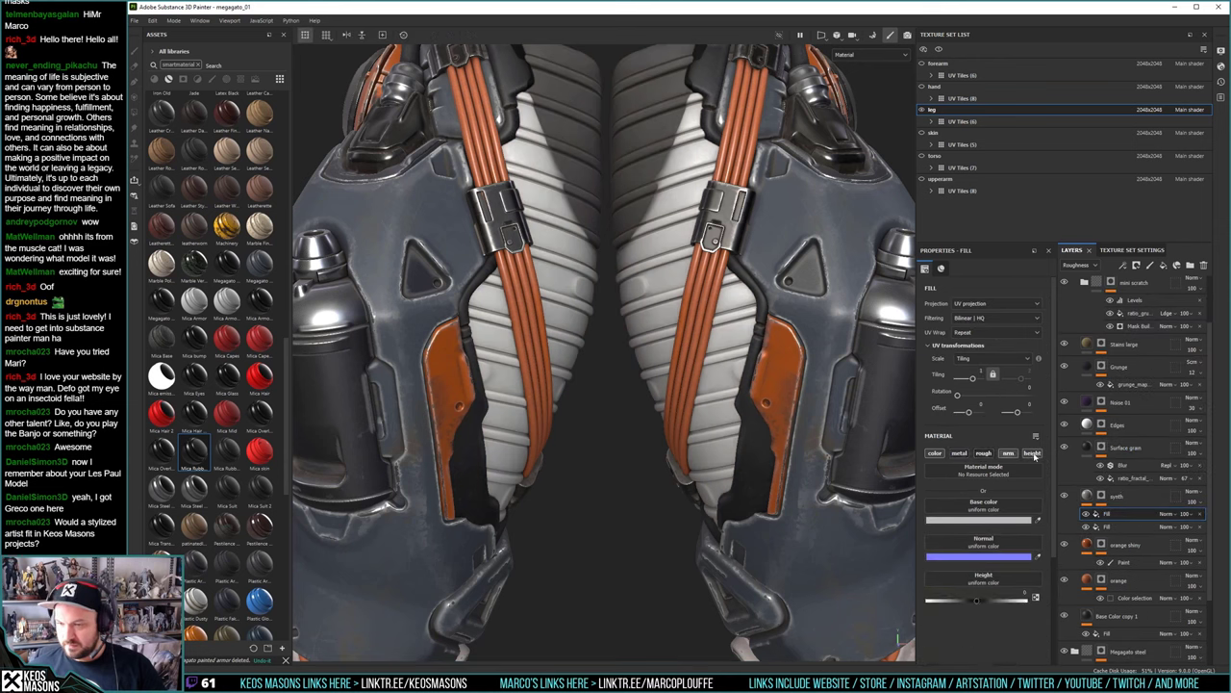
click(1033, 454)
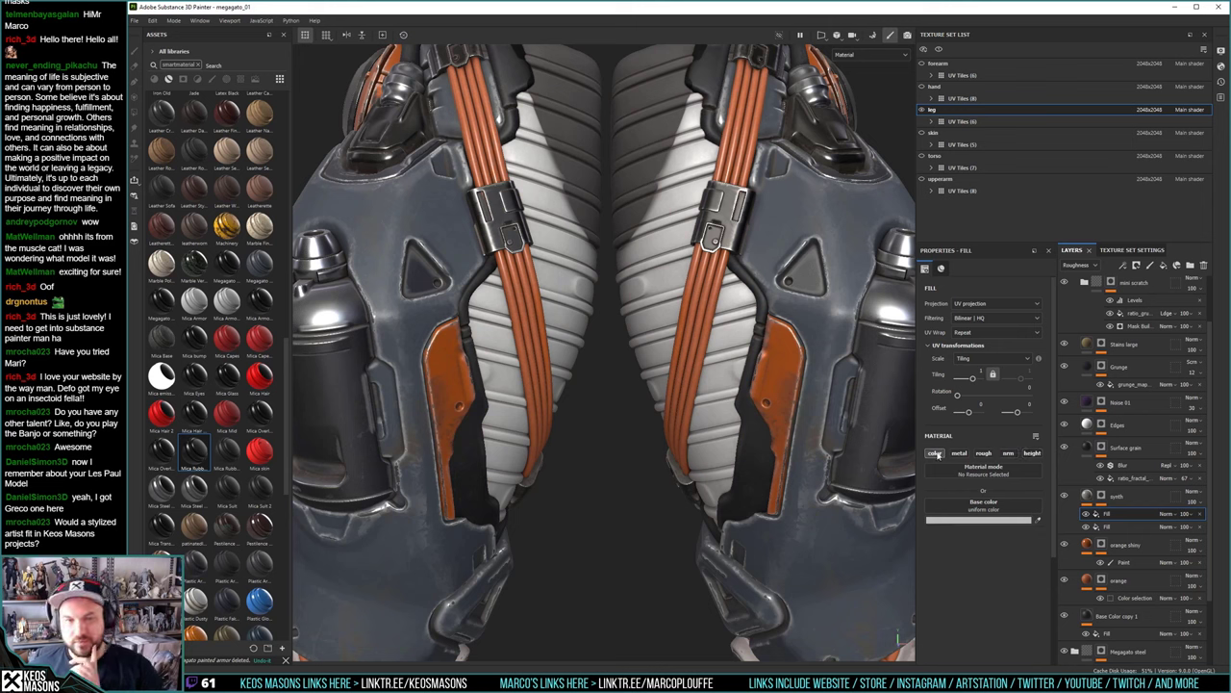
click(985, 507)
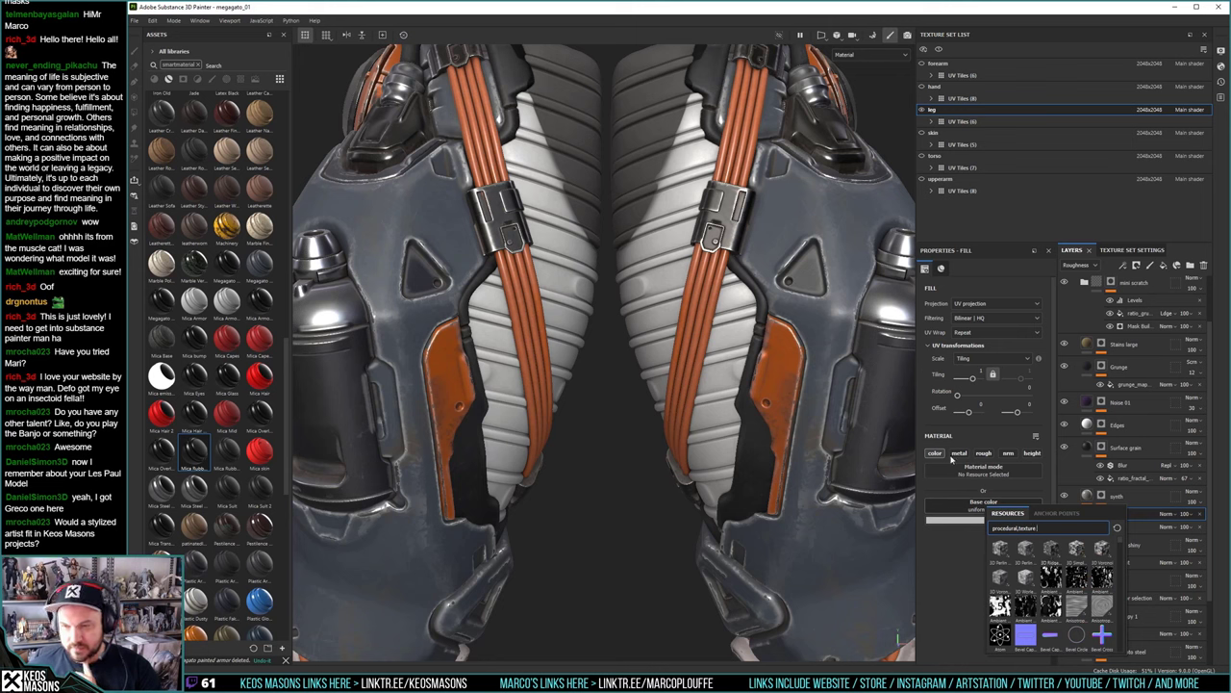
click(1139, 519)
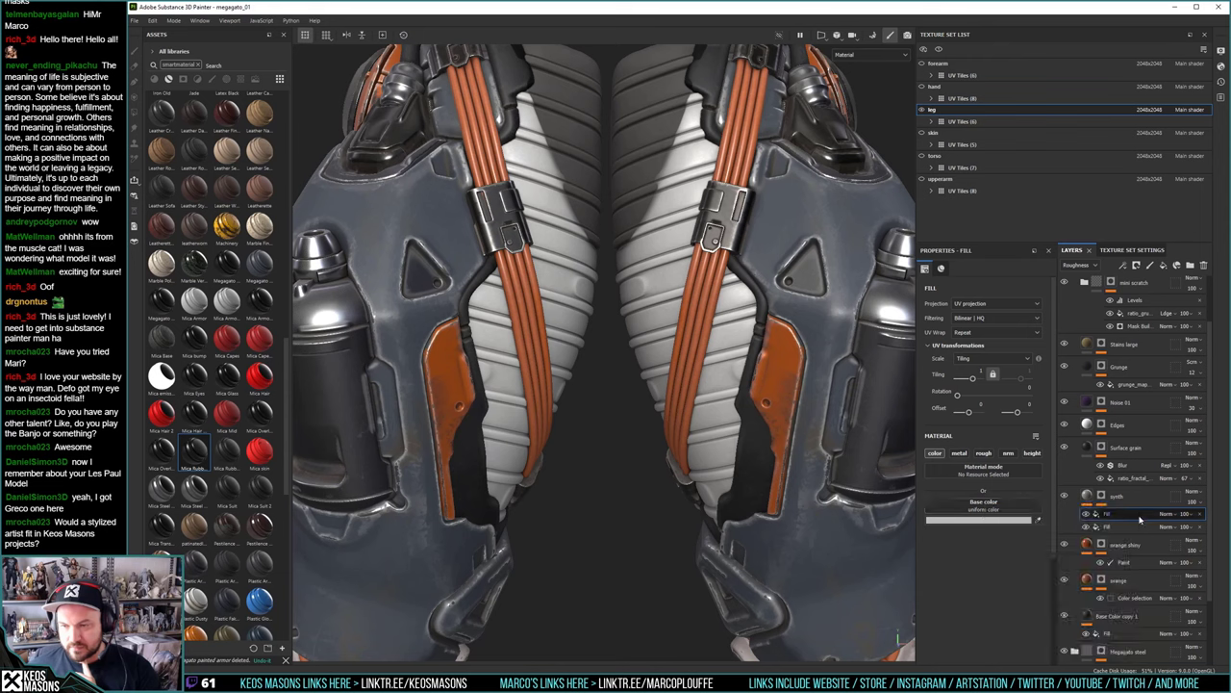
click(1203, 515)
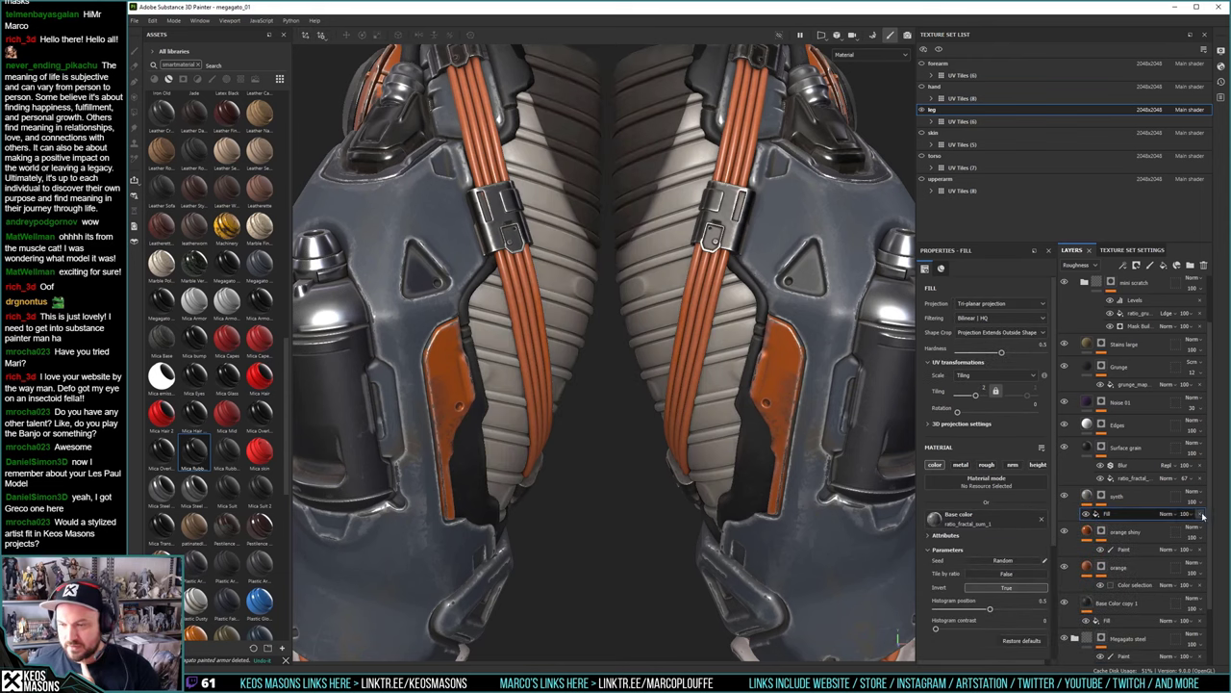
Add a fill layer above synth, give it a black mask and paste a copy of the synth layer's mask into it
click(1136, 498)
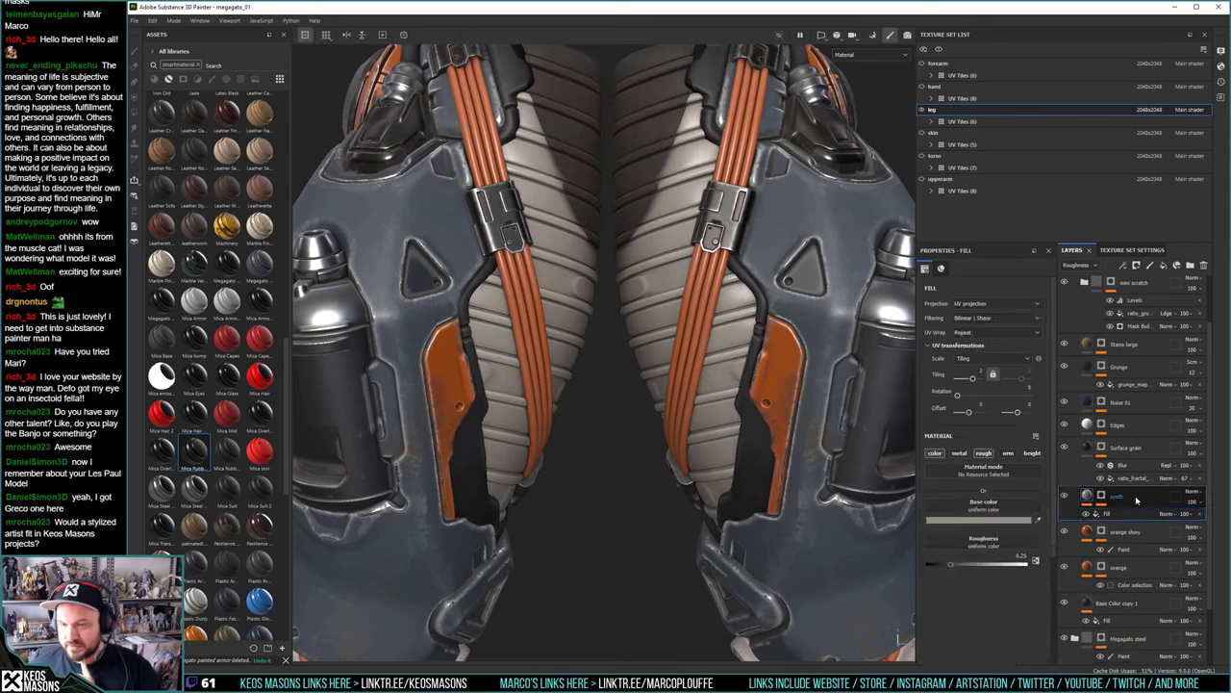
click(1163, 265)
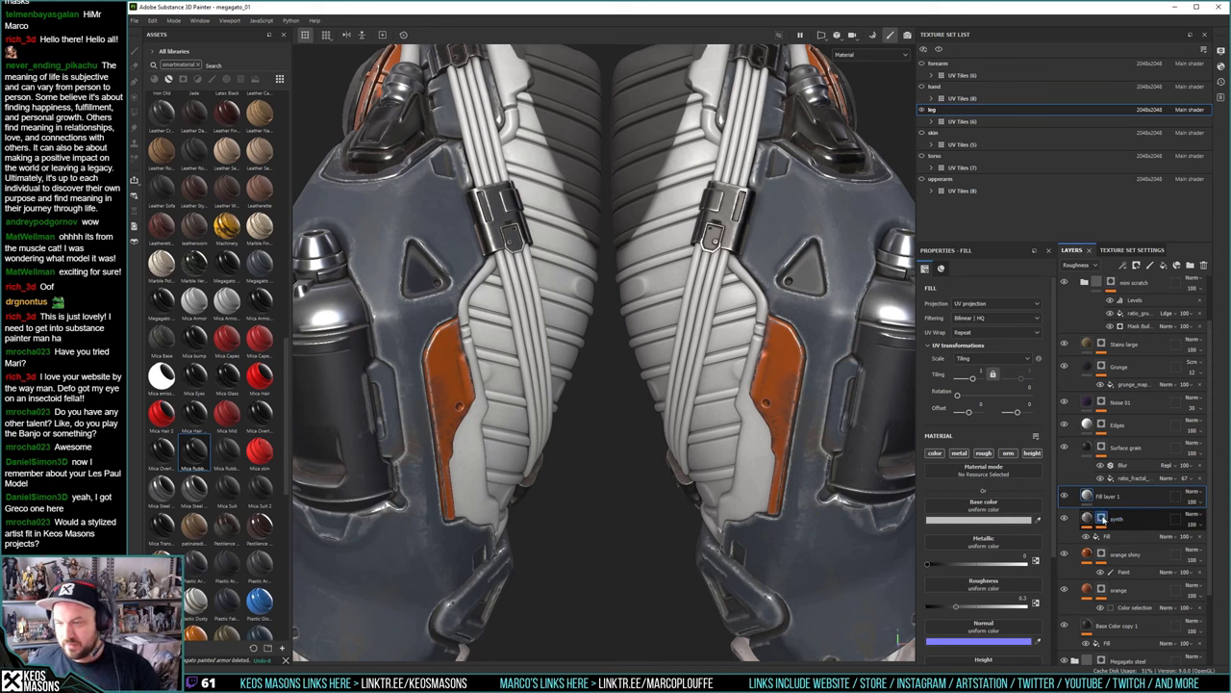
right_click(1106, 525)
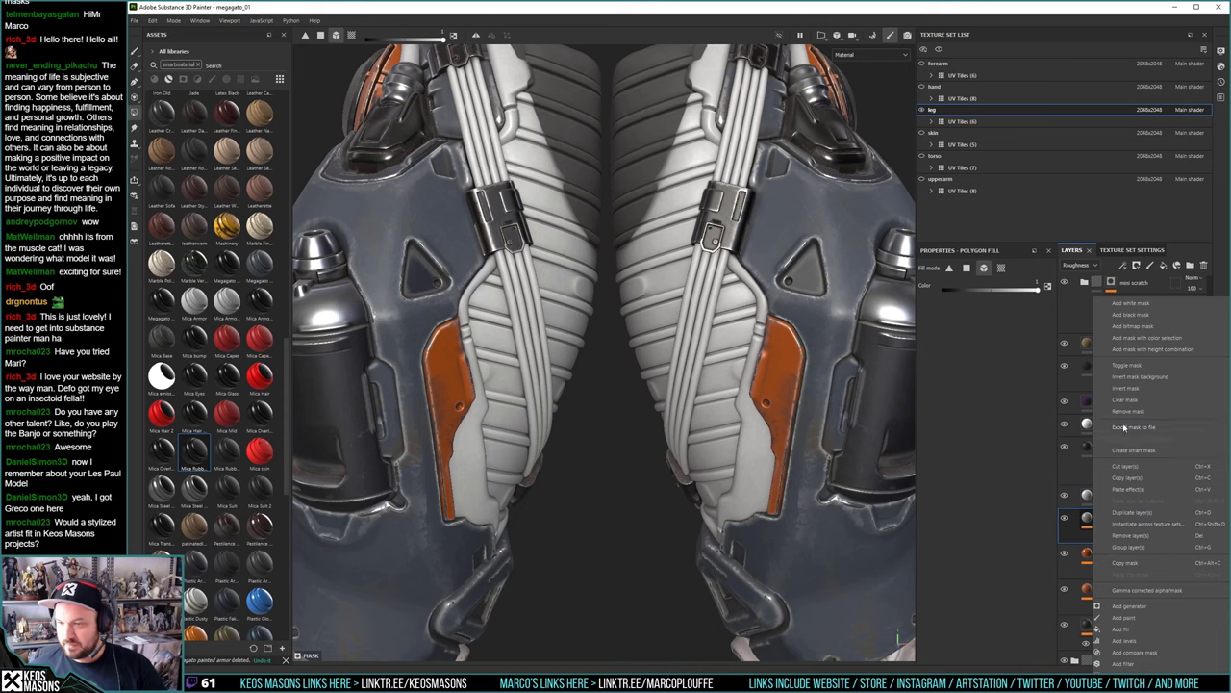
click(1121, 629)
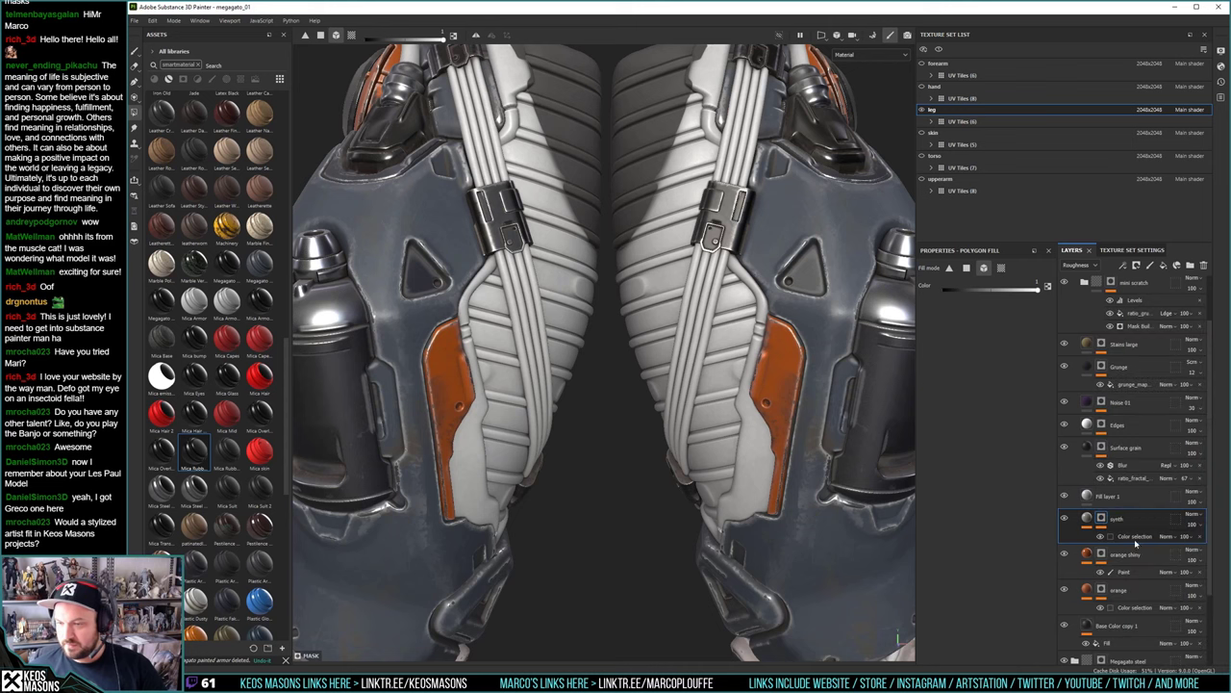
right_click(1090, 494)
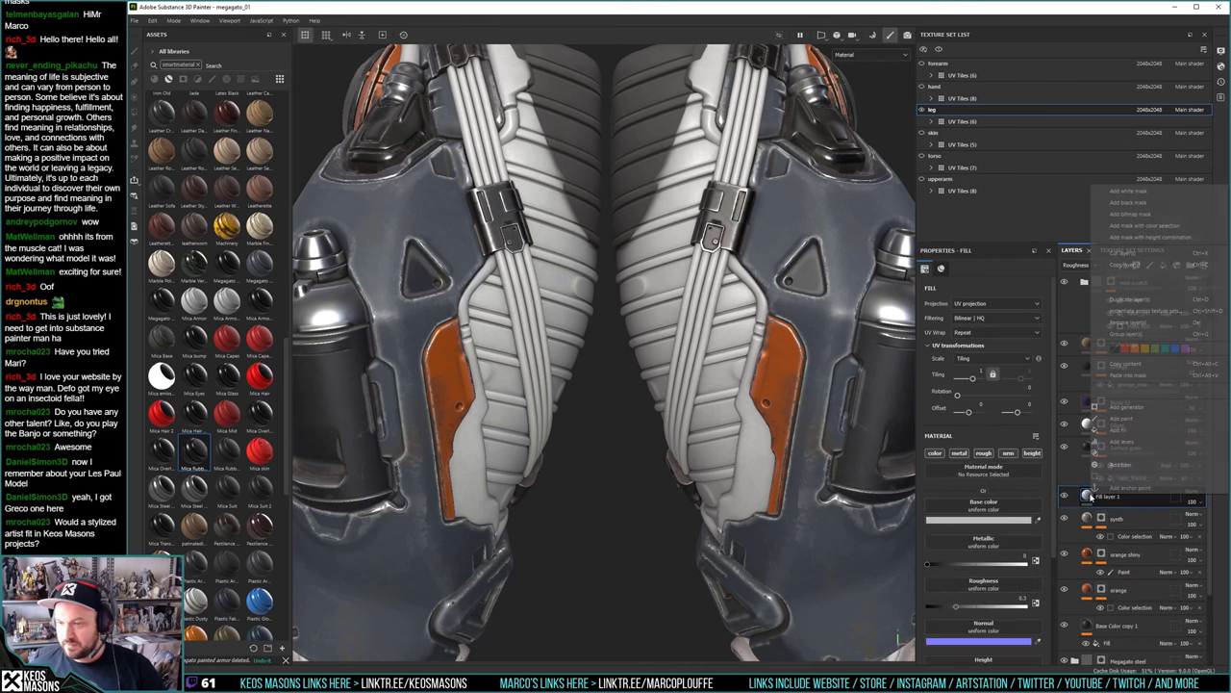
click(1125, 202)
right_click(1103, 496)
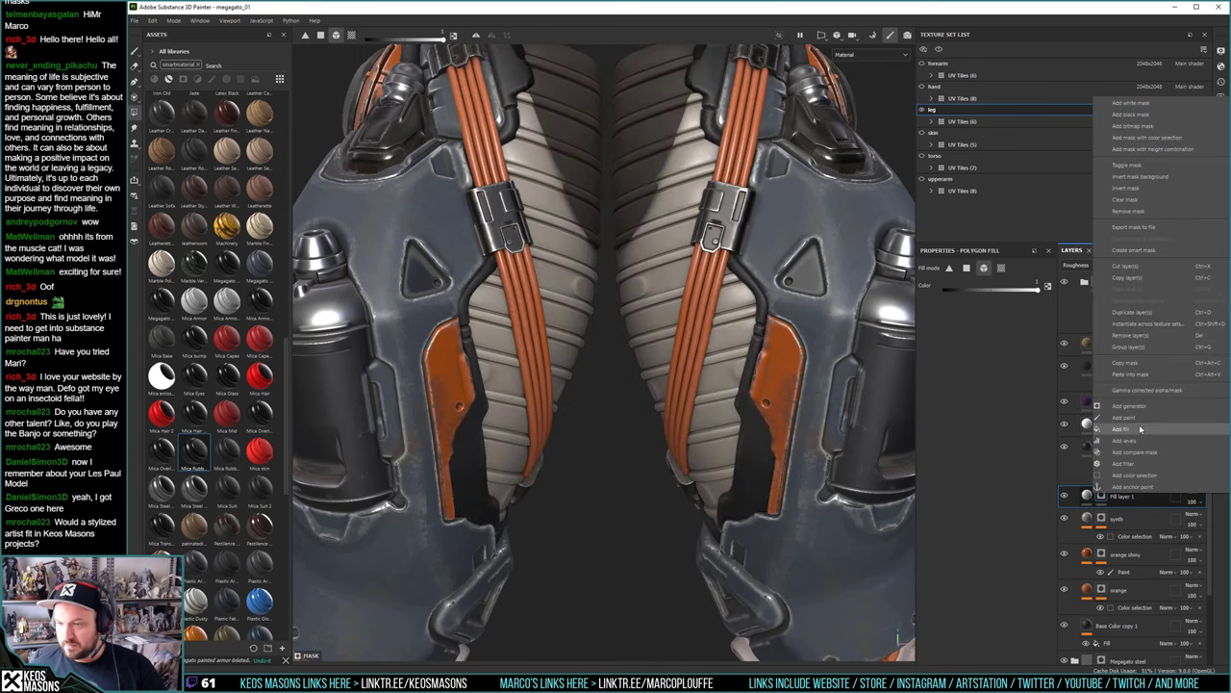
click(1133, 375)
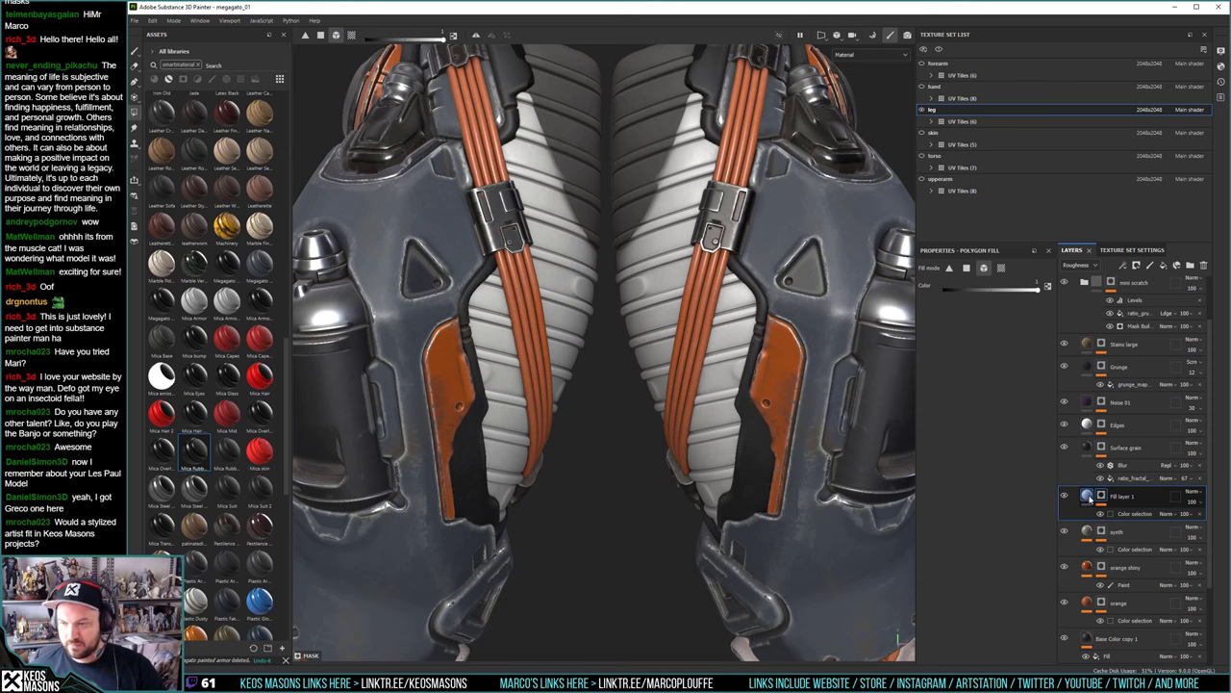
Search the textures for "carb" and assign Gradient Weave as the base color of the new fill layer above synth
click(1088, 495)
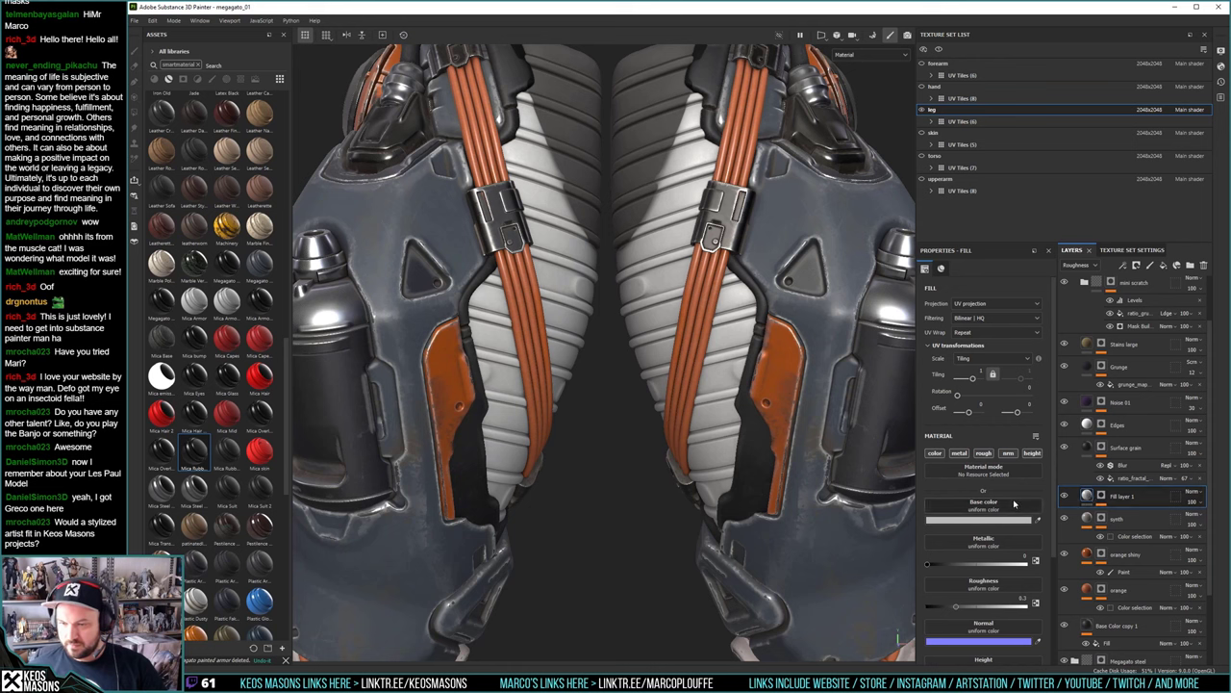
scroll(1015, 502, down, 1)
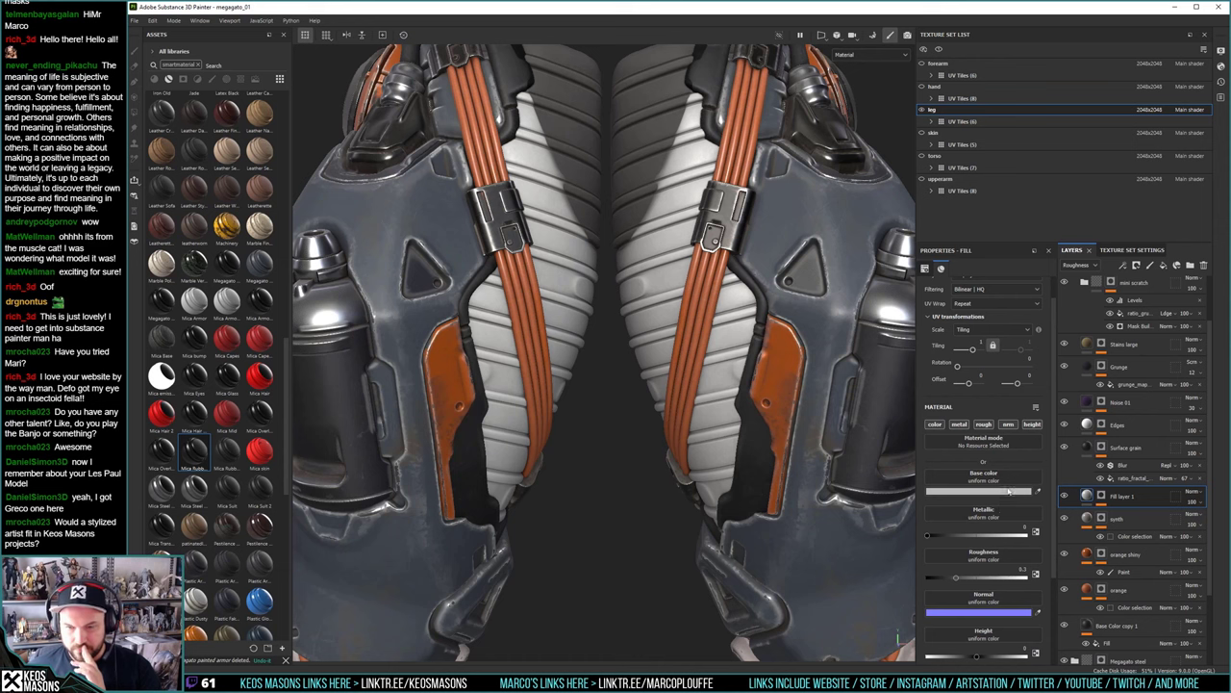
click(999, 477)
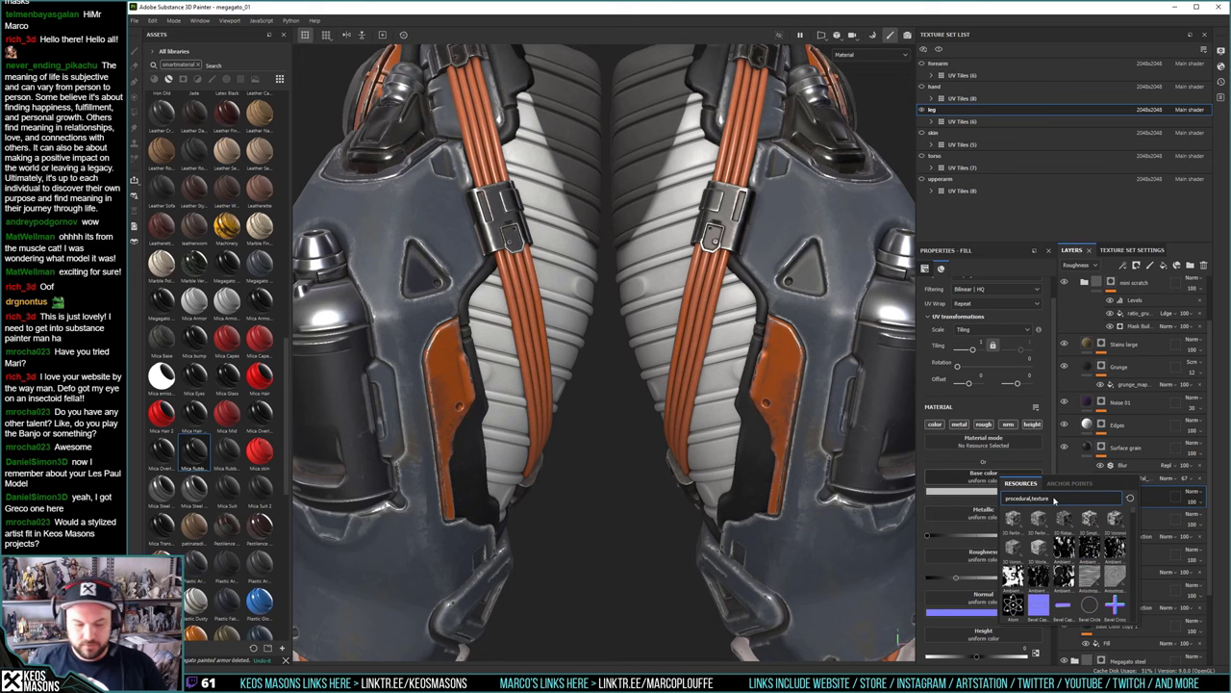
text(carb)
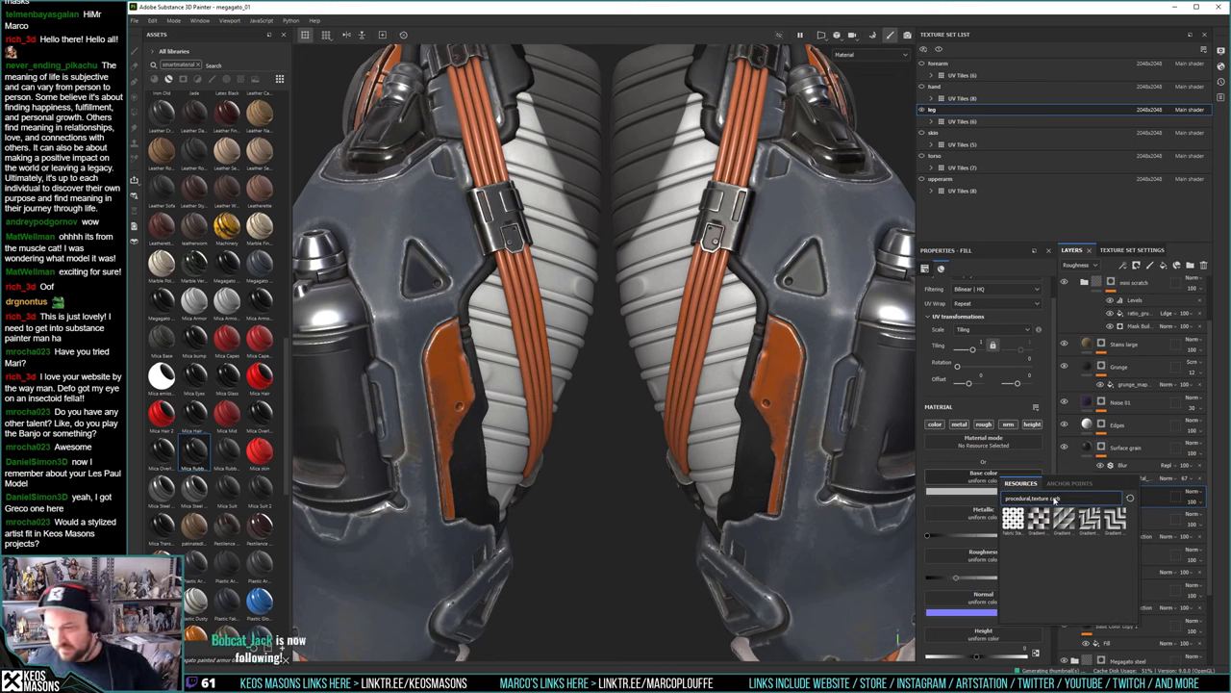
click(1041, 519)
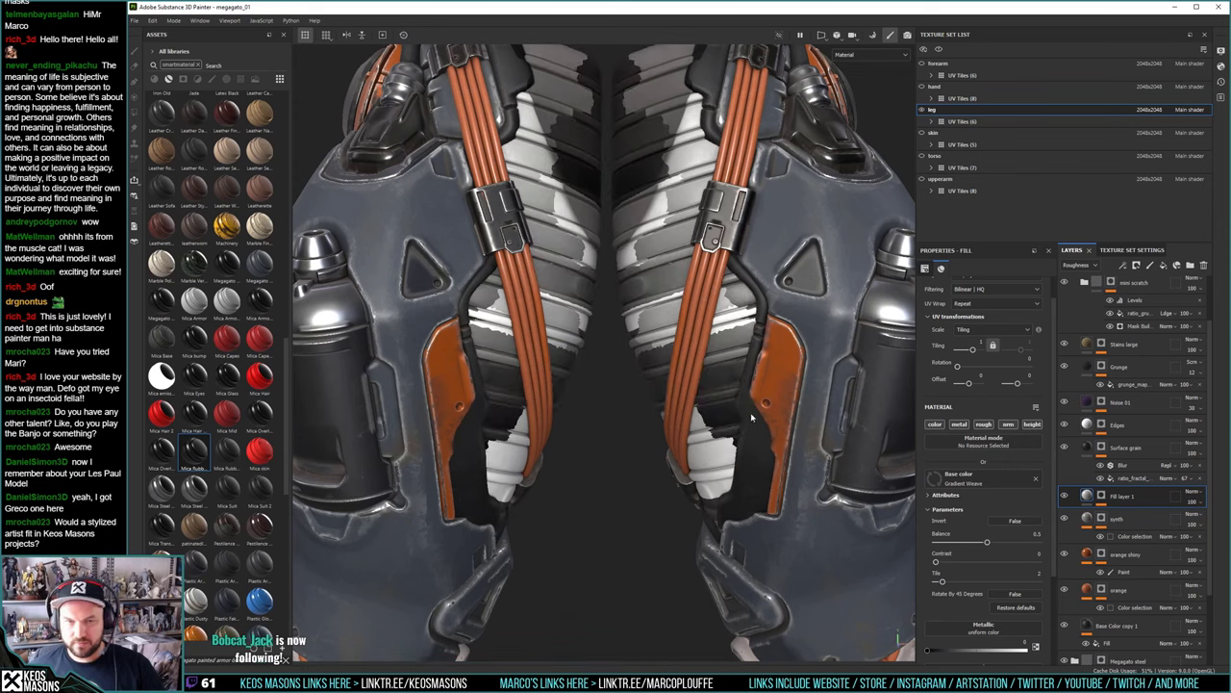
Set the Gradient Weave texture's own Tile parameter to 16
scroll(995, 541, down, 2)
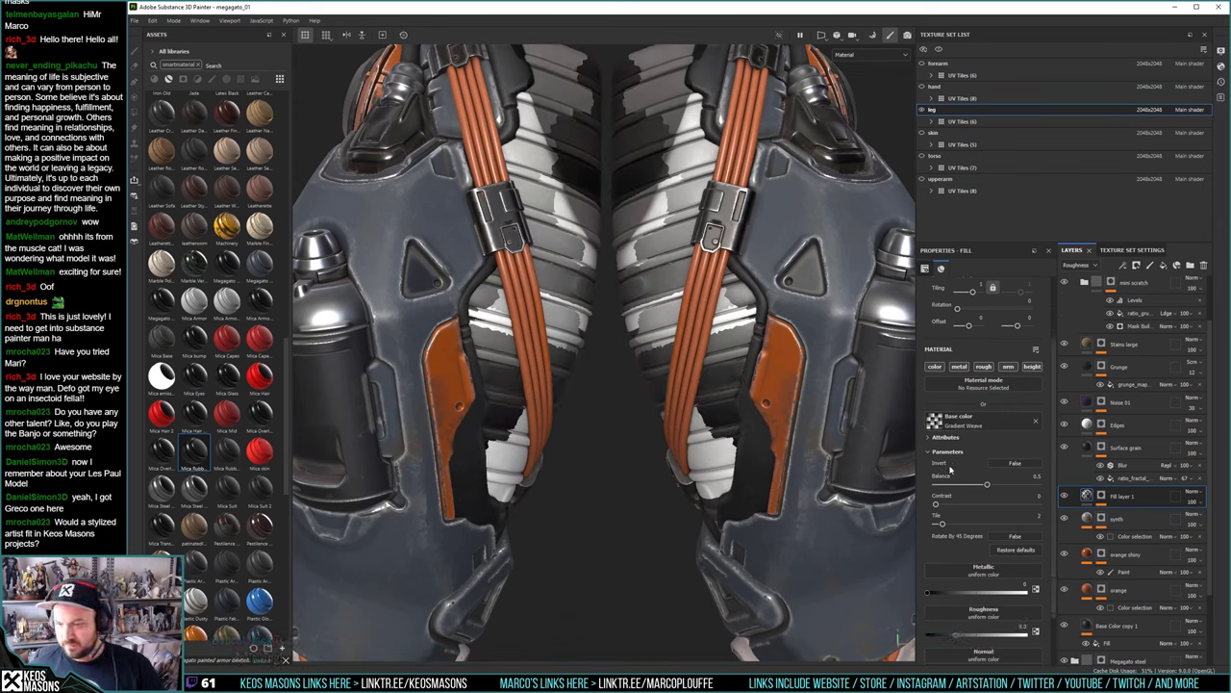
scroll(948, 458, down, 2)
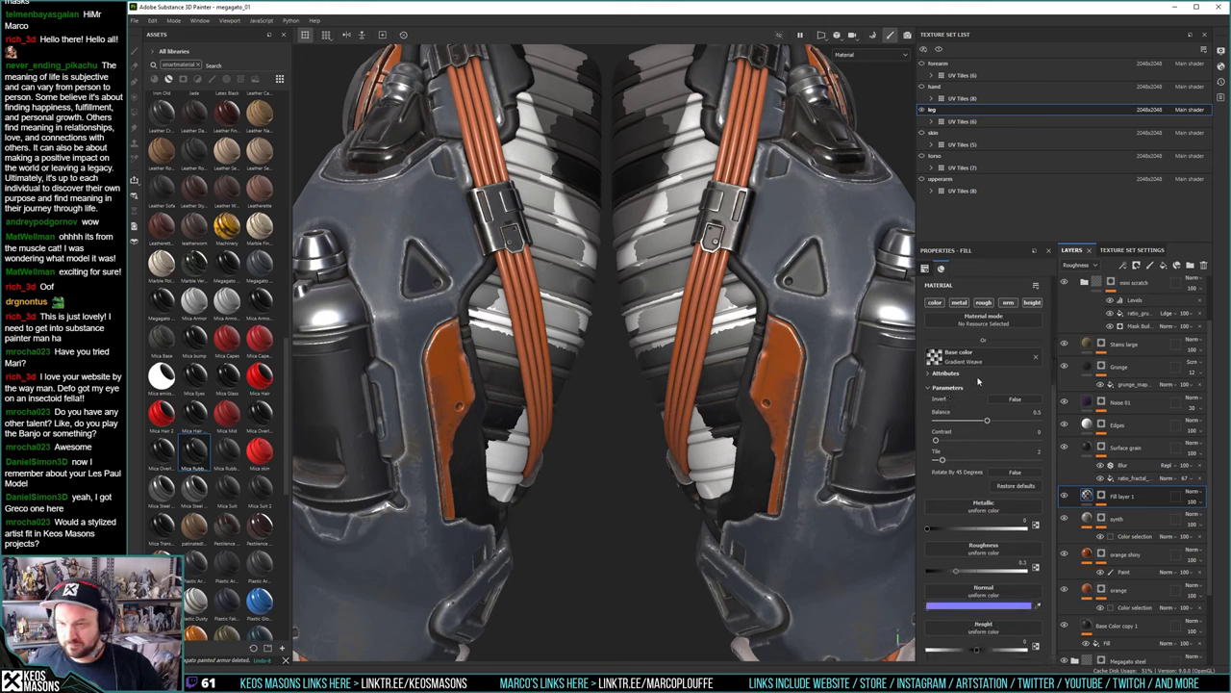
click(946, 374)
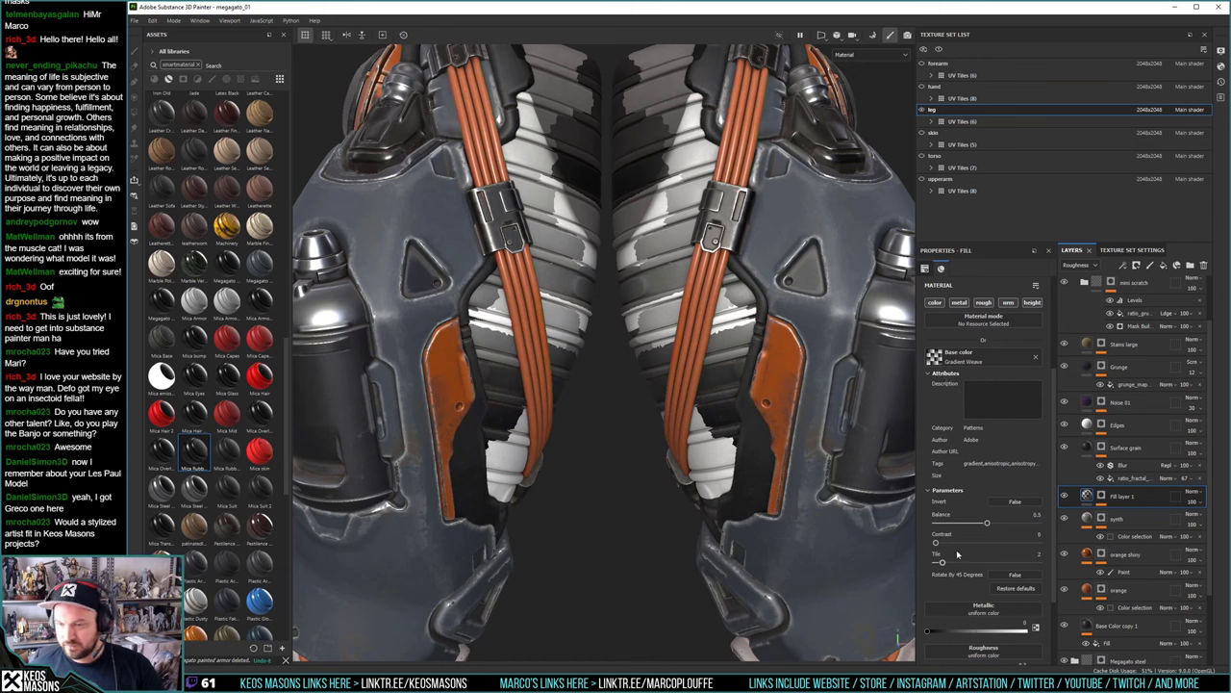
drag(945, 564, 1056, 570)
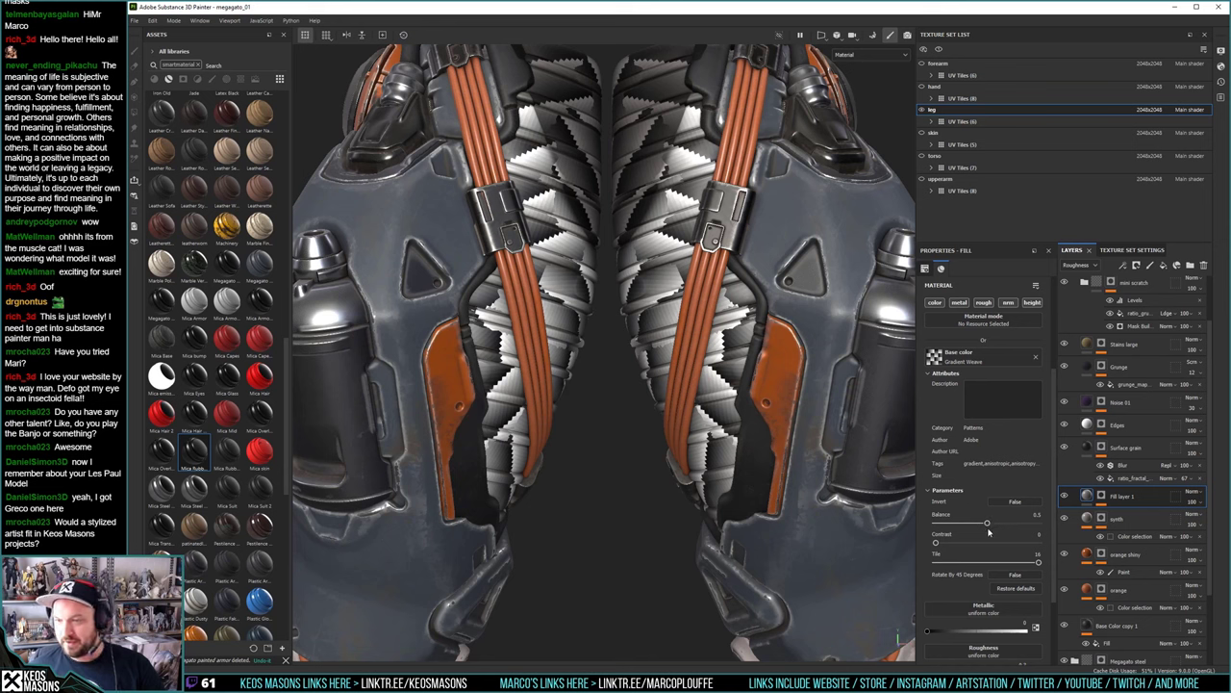
Limit the weave fill layer to the color channel only, turning off metal, rough, nrm and height
scroll(987, 529, down, 1)
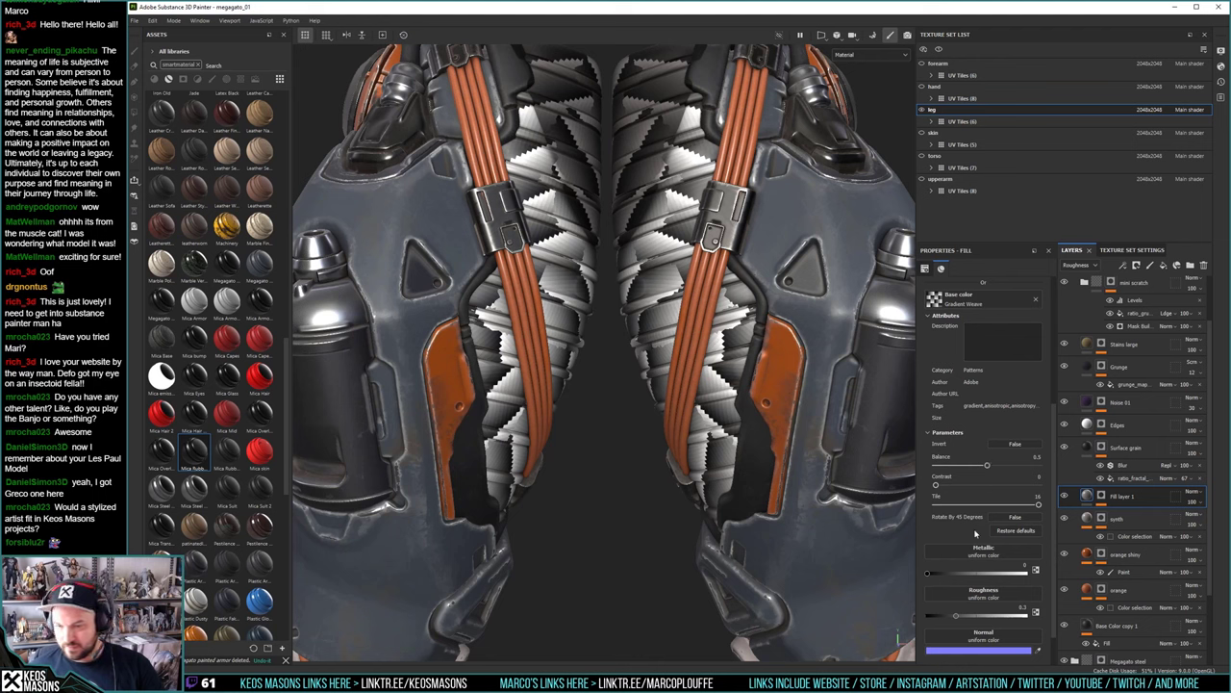
scroll(976, 533, down, 1)
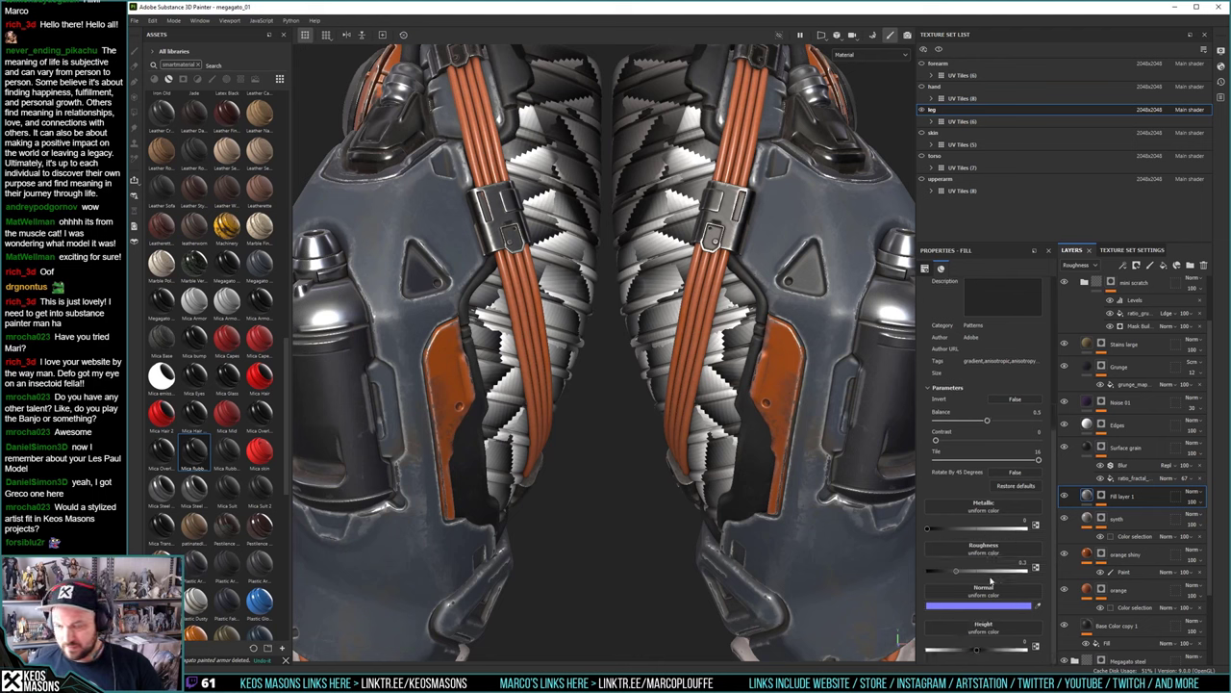
scroll(1010, 452, up, 4)
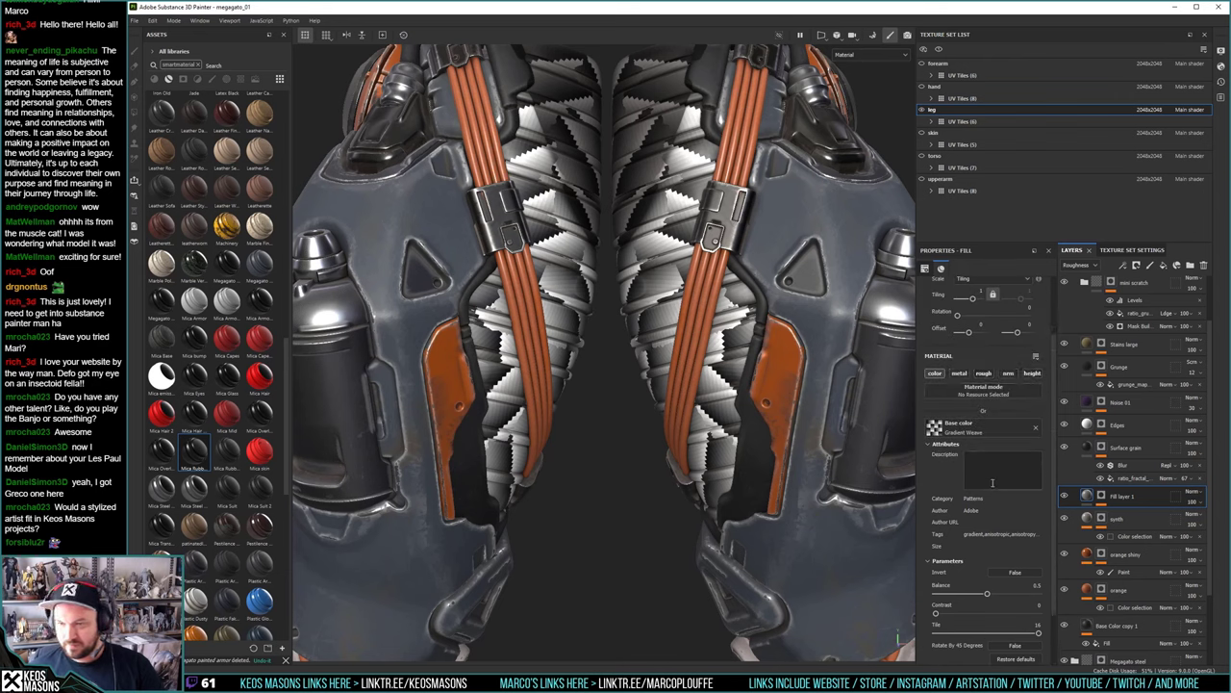
scroll(977, 356, up, 2)
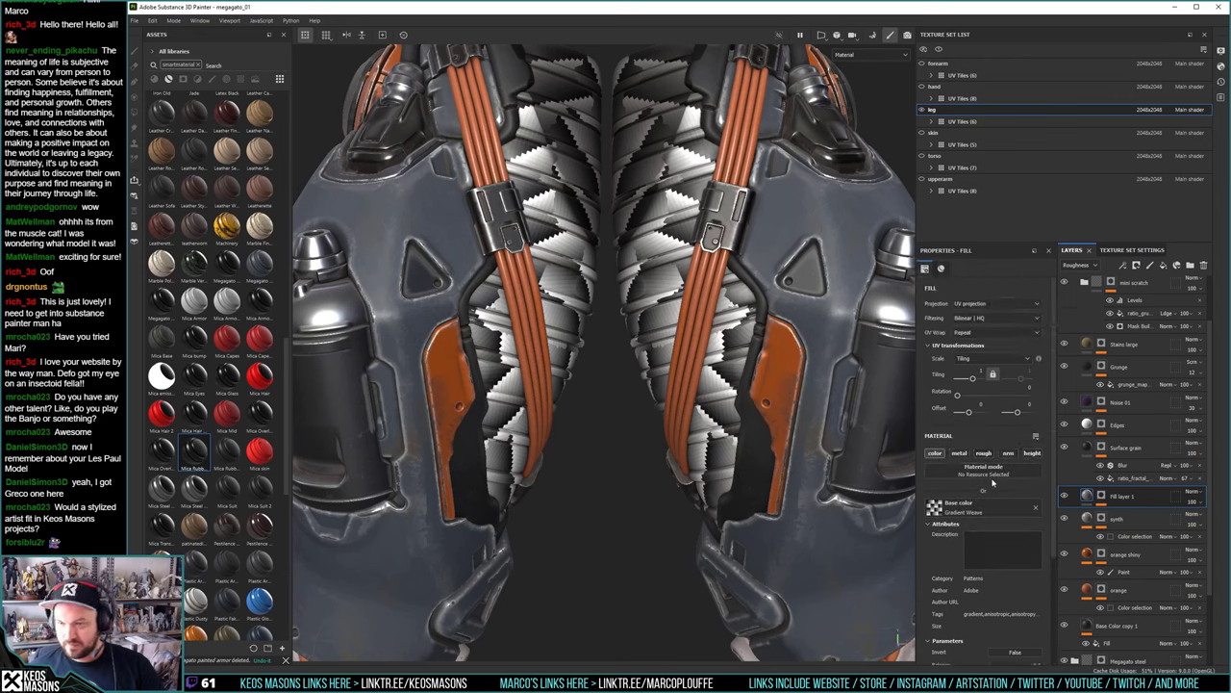
Try tri-planar projection on the weave fill layer and switch it to cylindrical projection
click(983, 304)
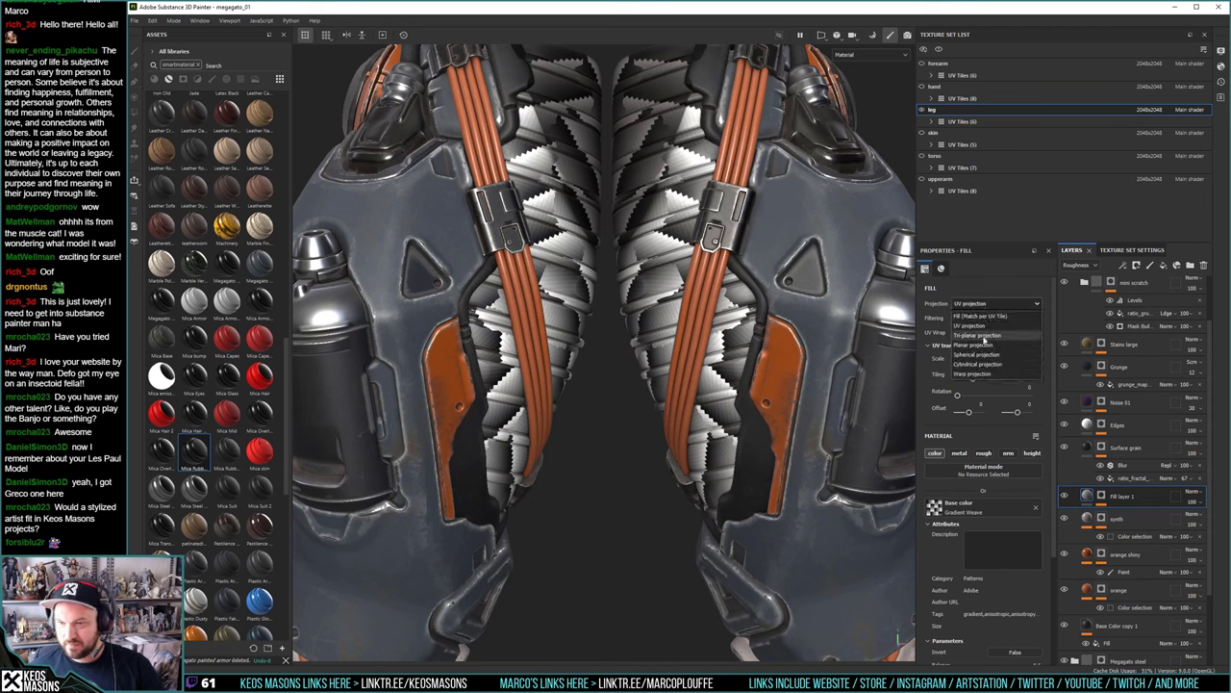
click(982, 336)
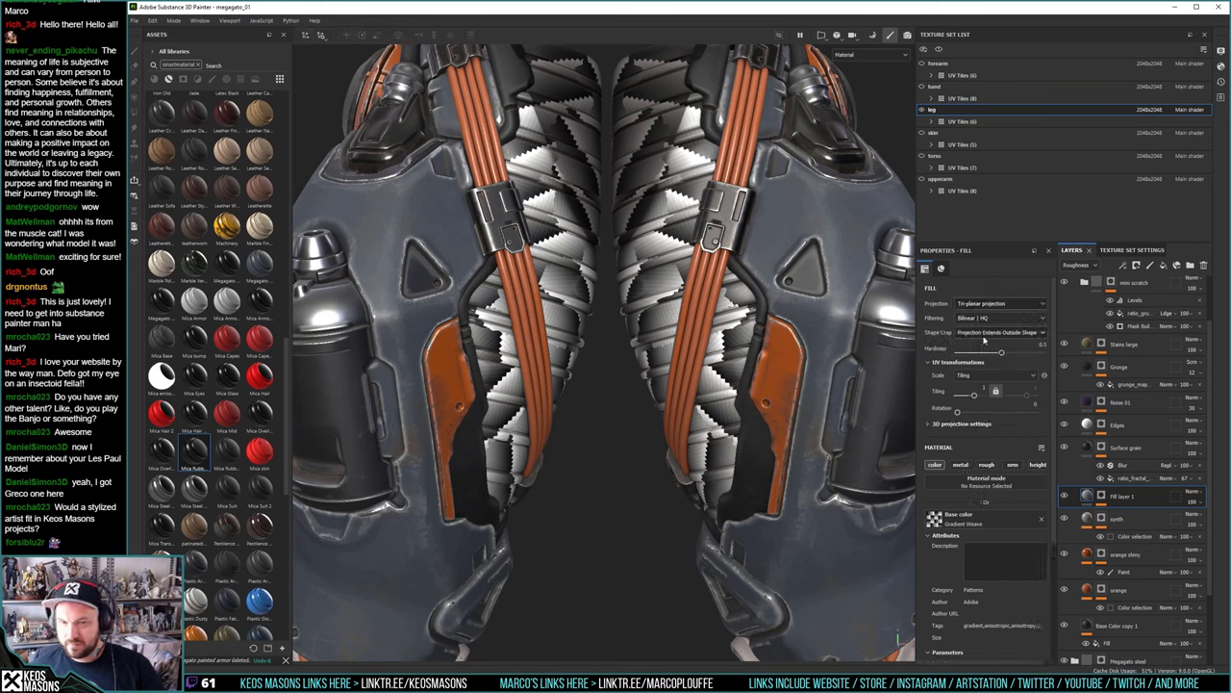
click(977, 305)
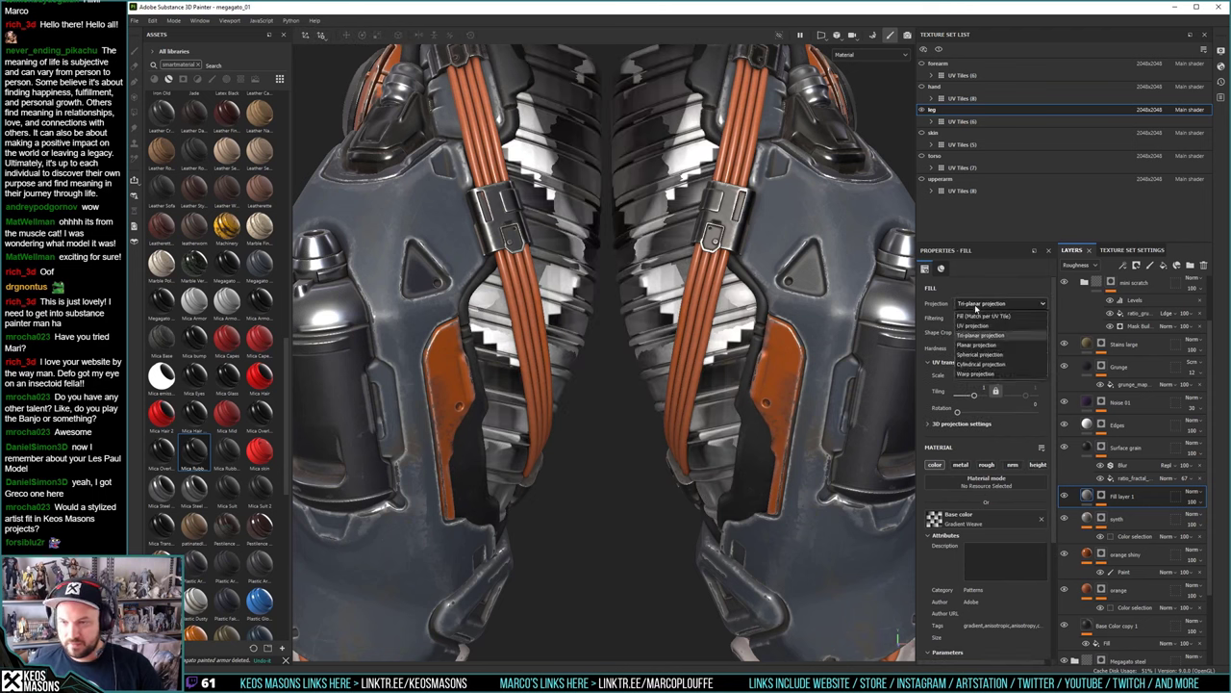
click(996, 364)
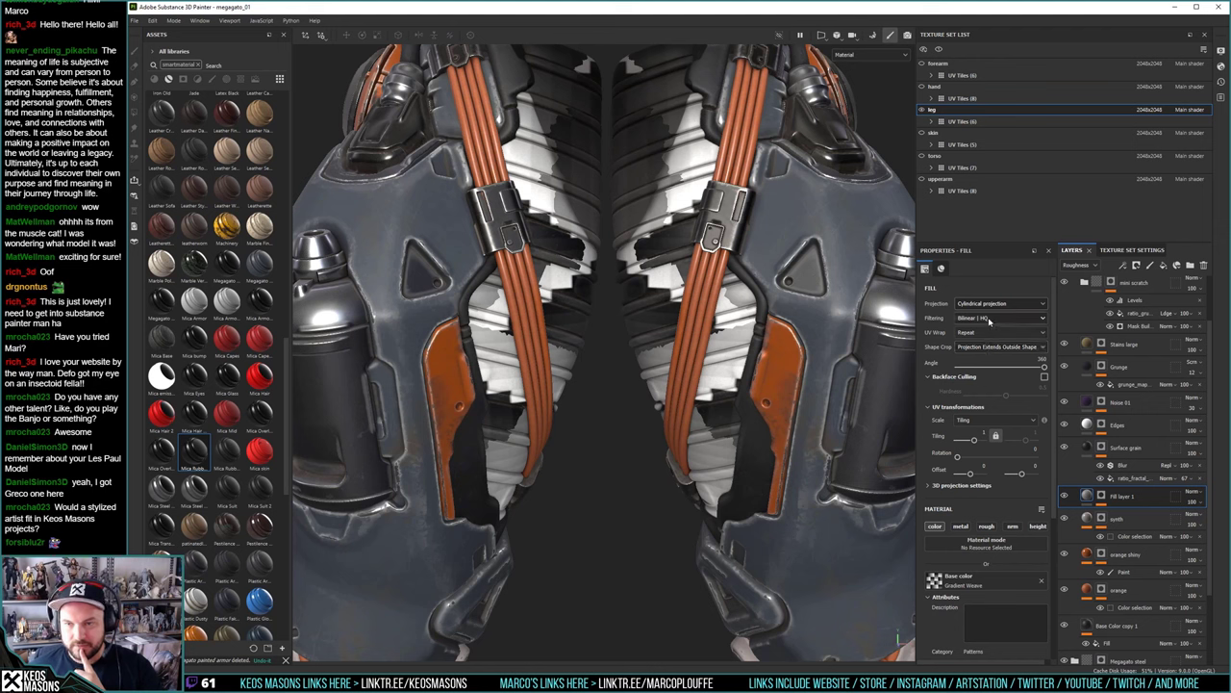
Keep Bilinear | HQ filtering and Repeat UV wrap on the weave fill, and set its UV tiling to about 25.4
click(984, 318)
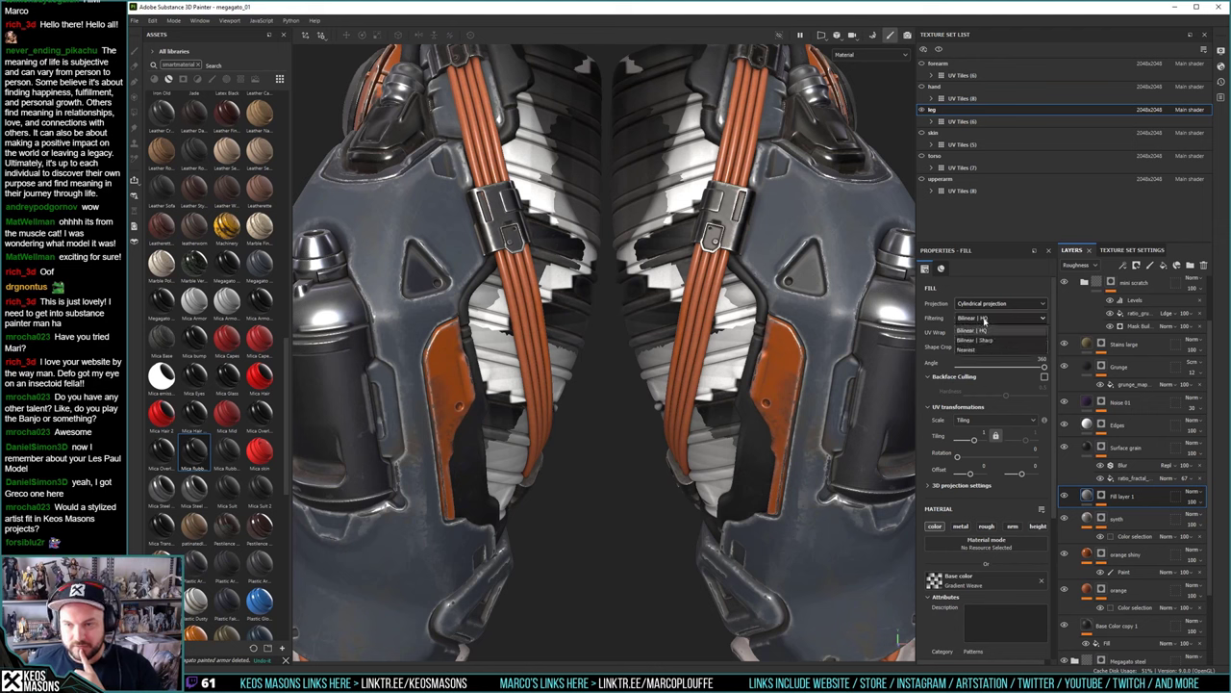
click(973, 330)
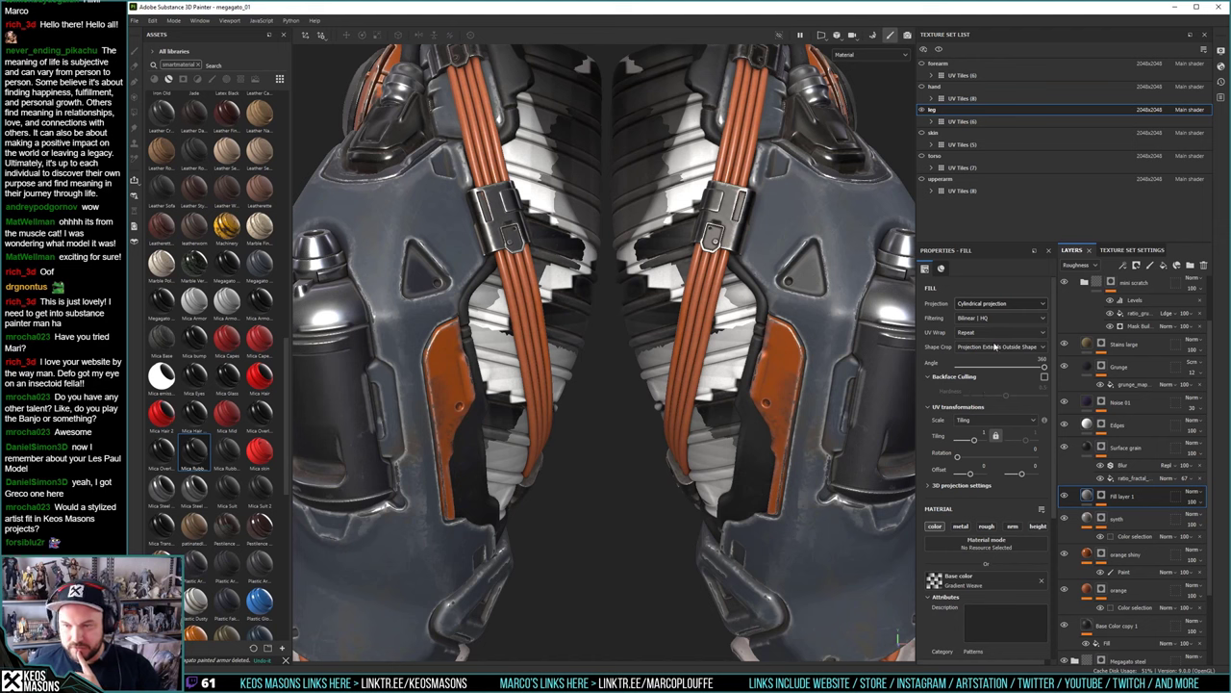
click(986, 333)
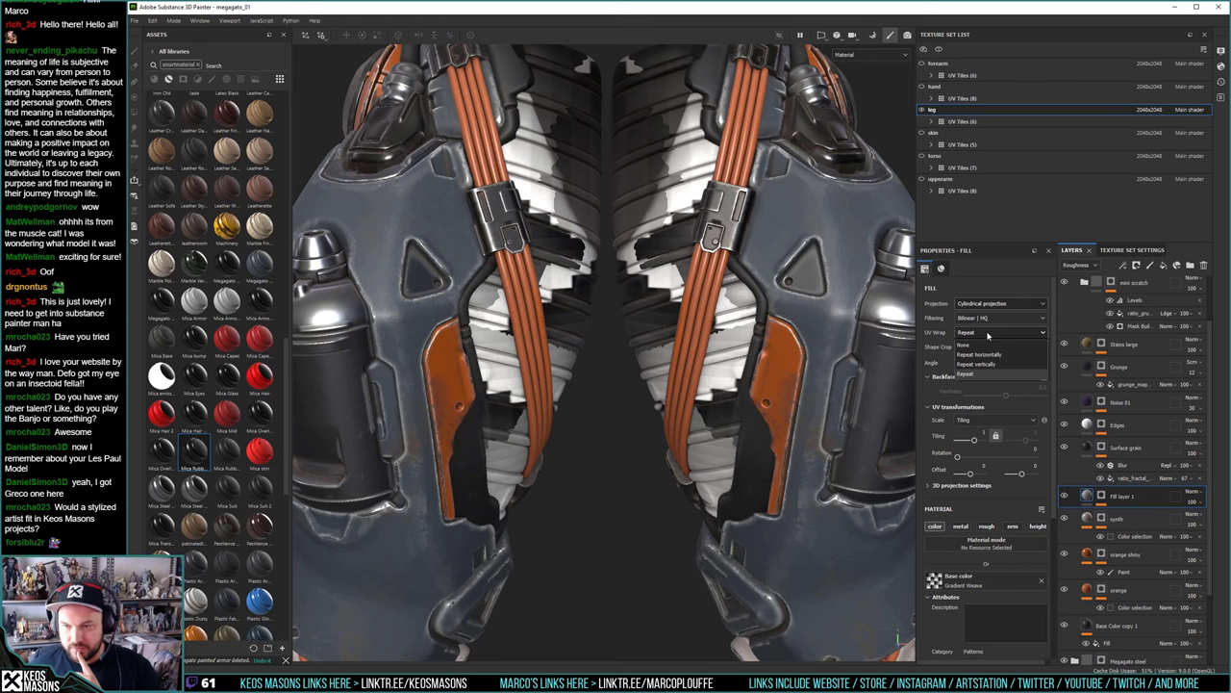
click(988, 335)
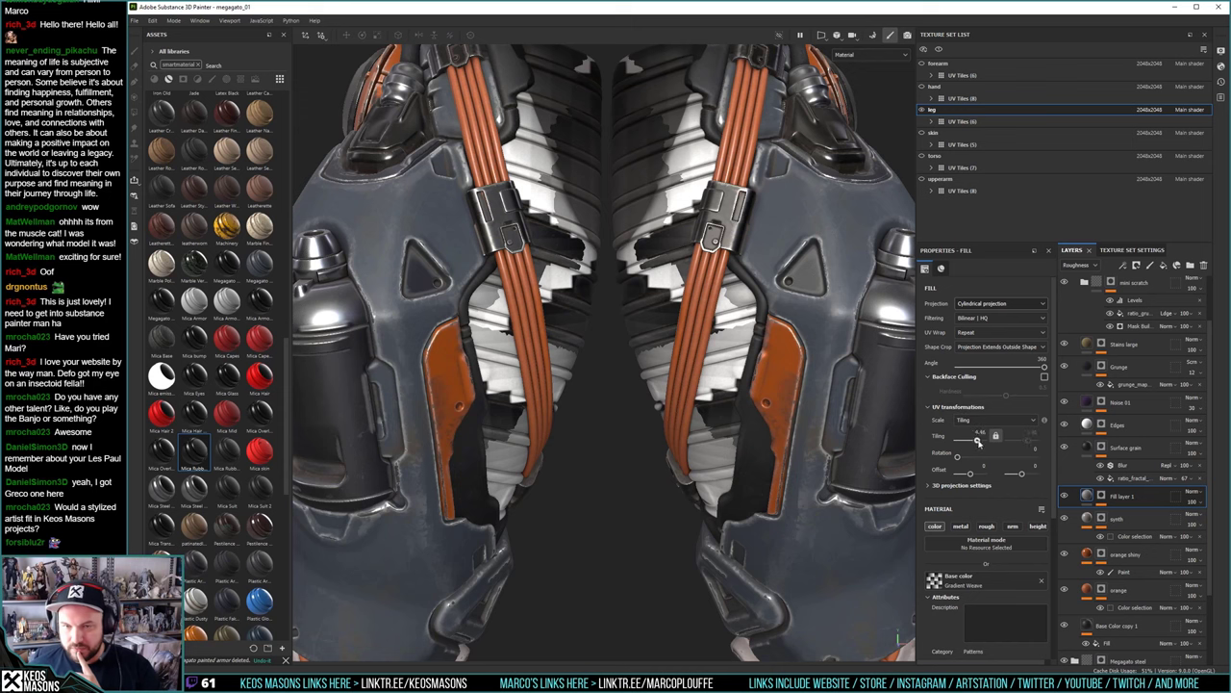
drag(979, 440, 982, 442)
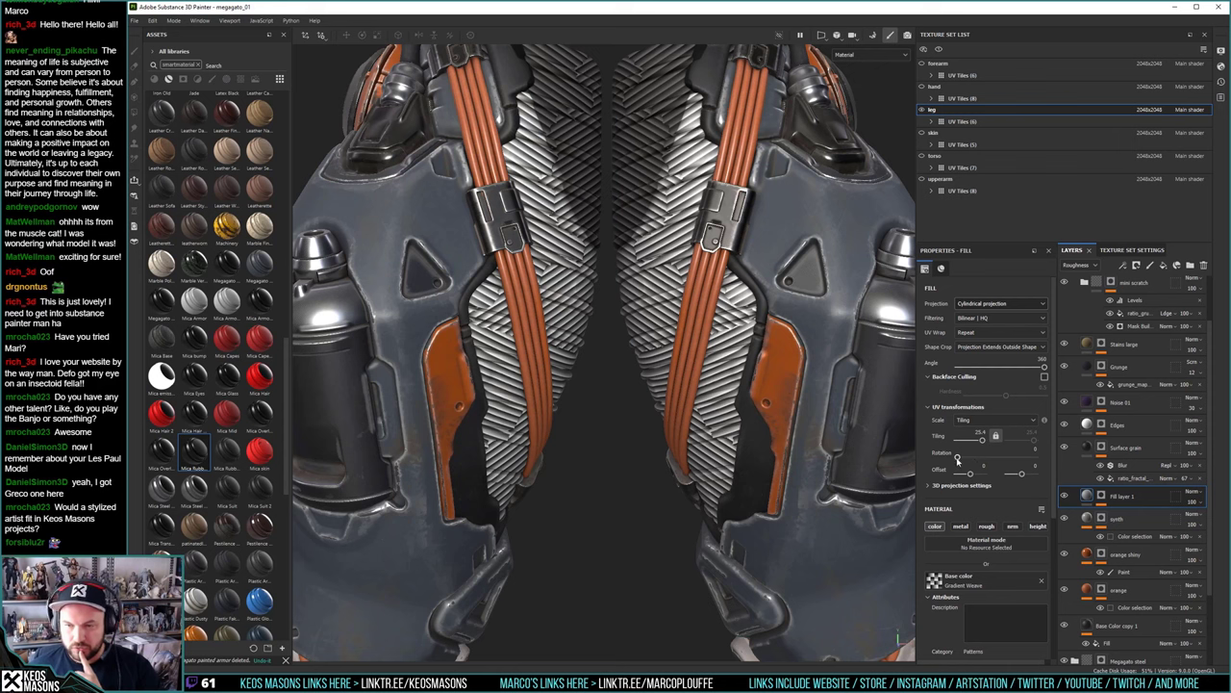
Expand the weave fill's 3D projection settings, try several X offsets and settle on 0.27
click(945, 489)
scroll(948, 490, down, 3)
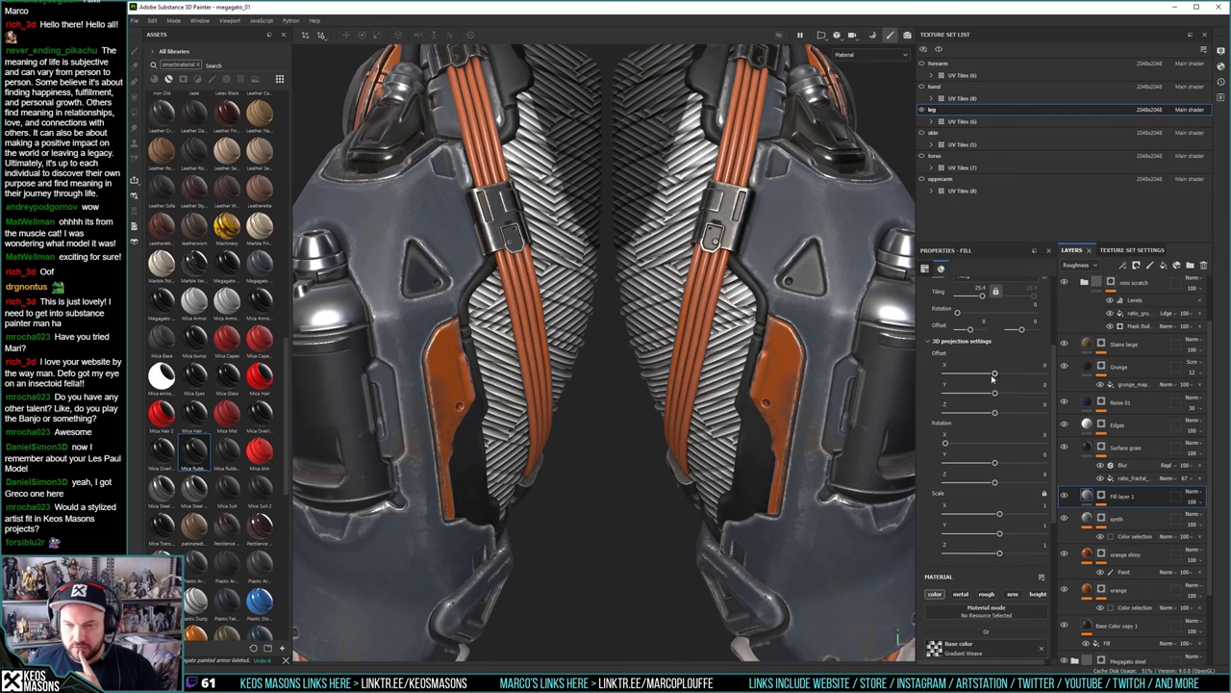
drag(996, 376, 1024, 377)
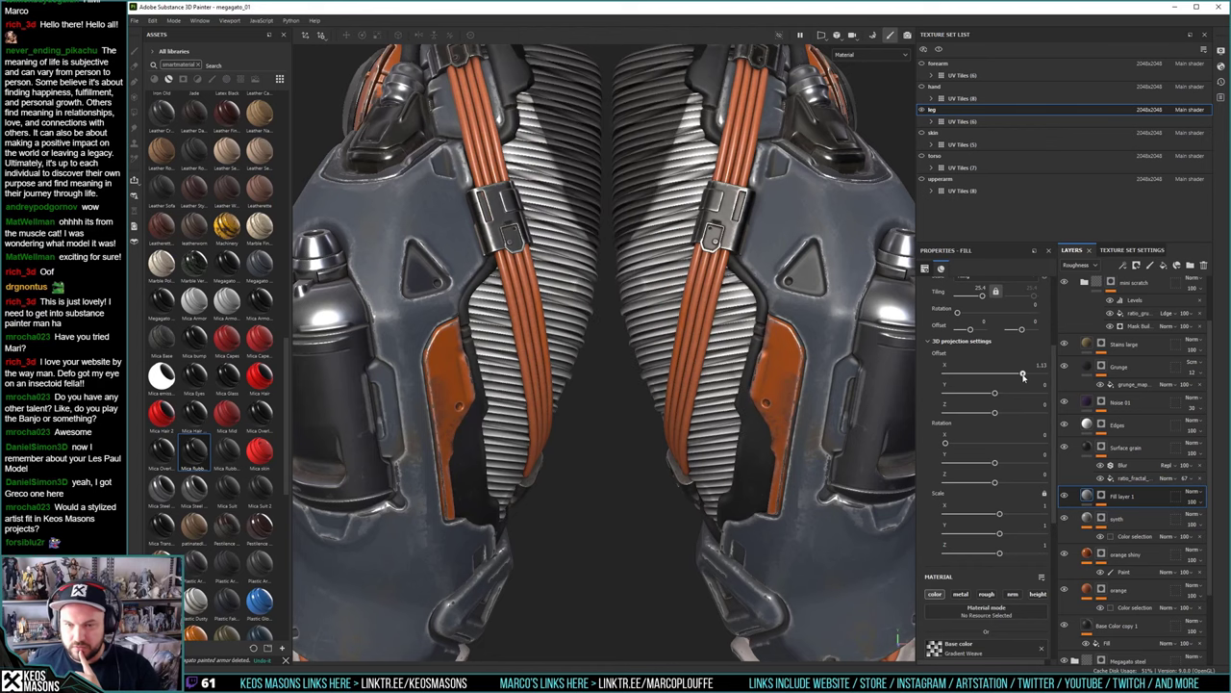
drag(1023, 376, 995, 376)
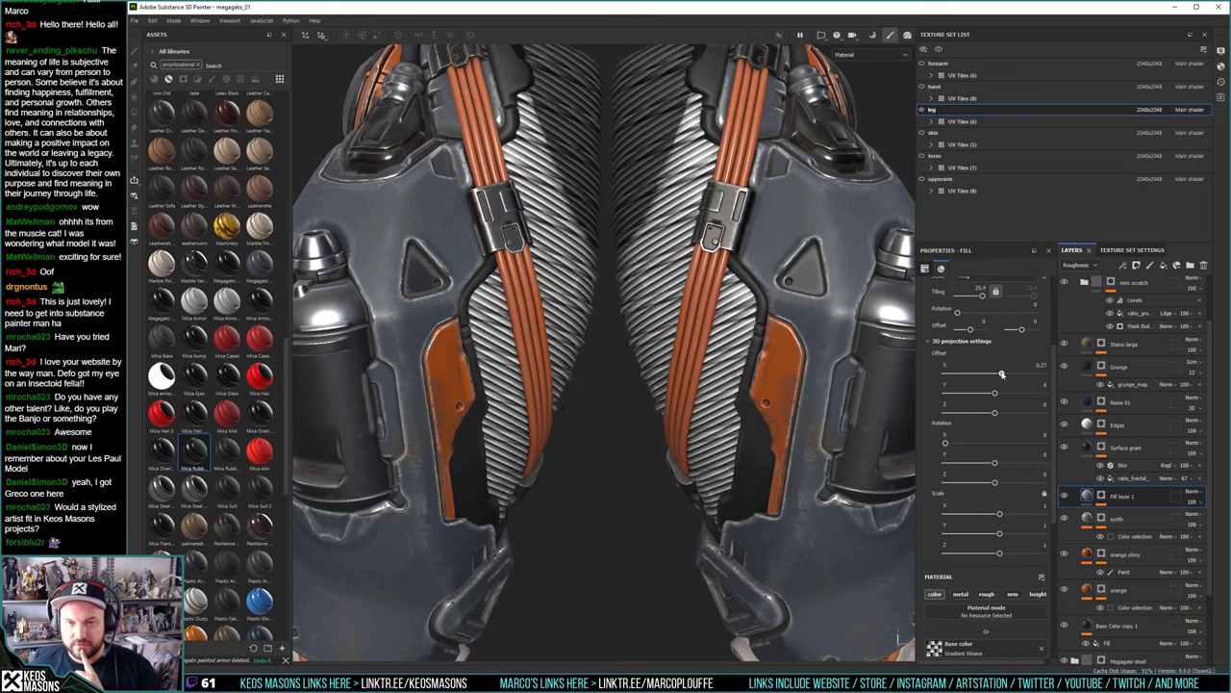
drag(995, 375, 1003, 374)
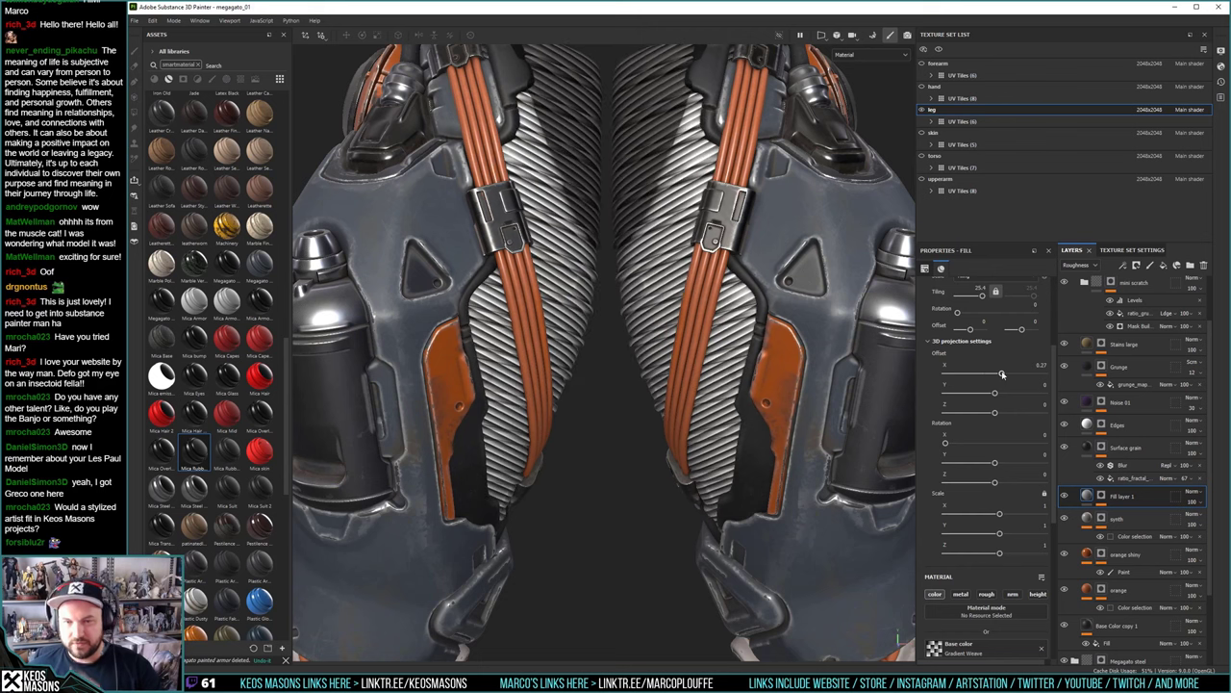
Try X rotations of about 93.5 and 66.41 for the weave's 3D projection, checking the legs from several sides
alt+drag(871, 435, 557, 282)
alt+drag(413, 275, 589, 295)
shift+right_drag(589, 295, 559, 296)
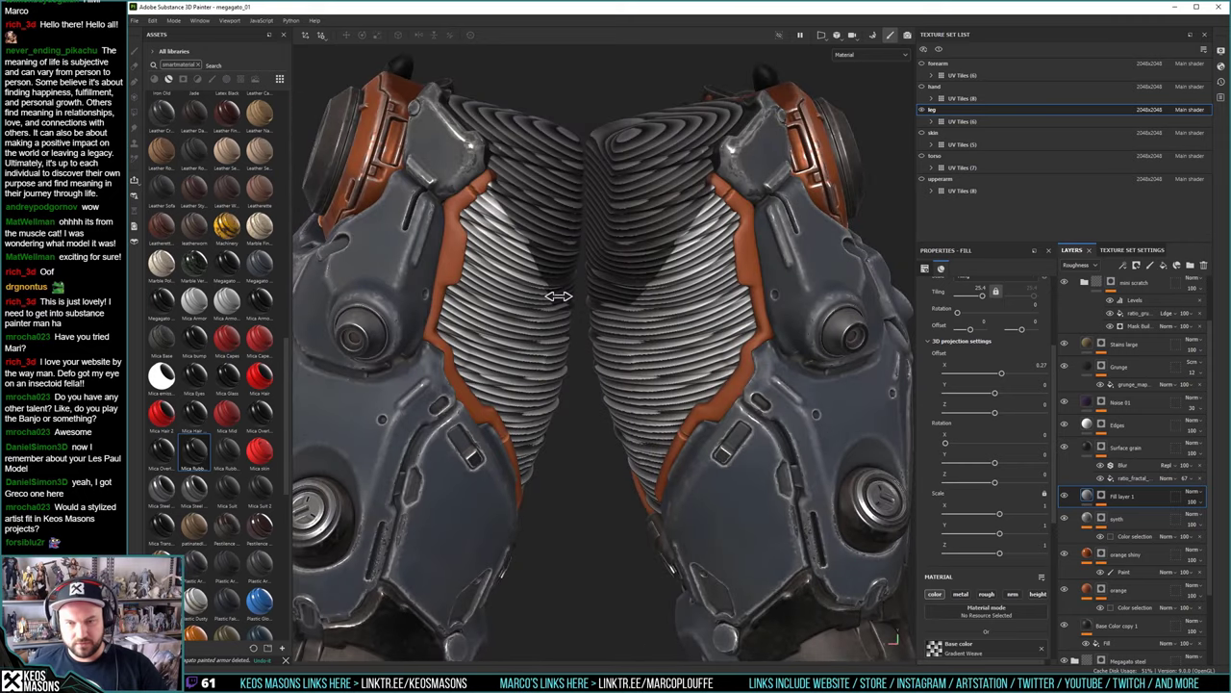
alt+drag(569, 335, 603, 349)
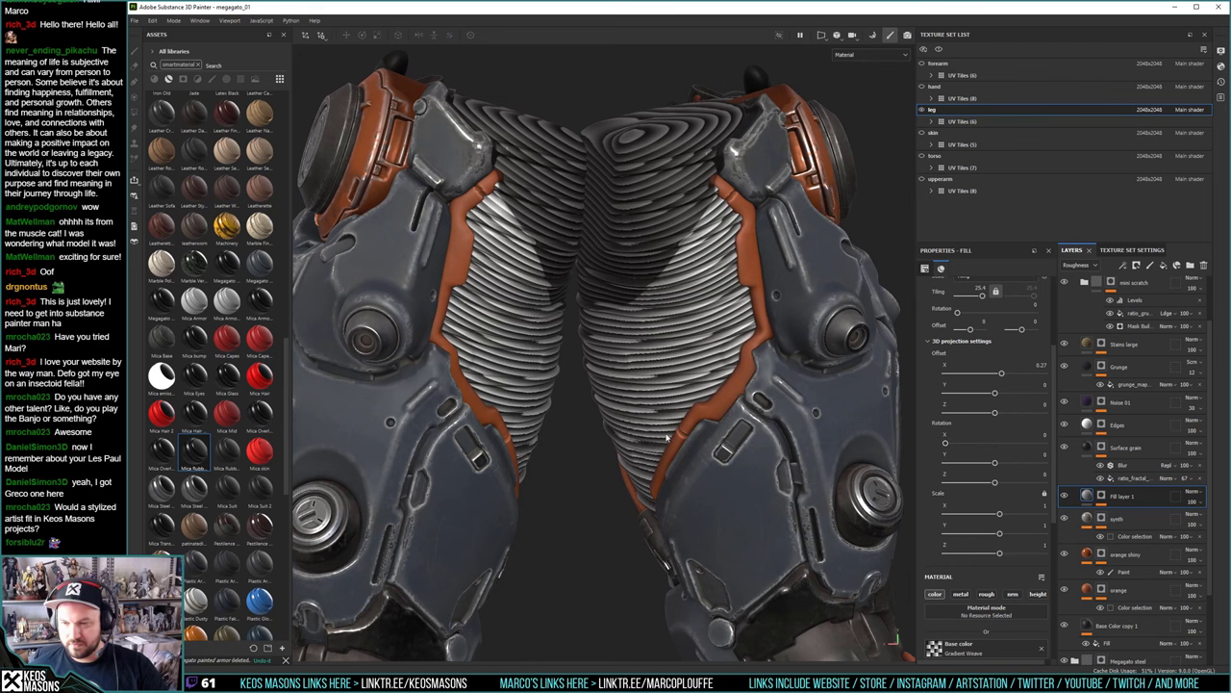
alt+drag(665, 438, 680, 378)
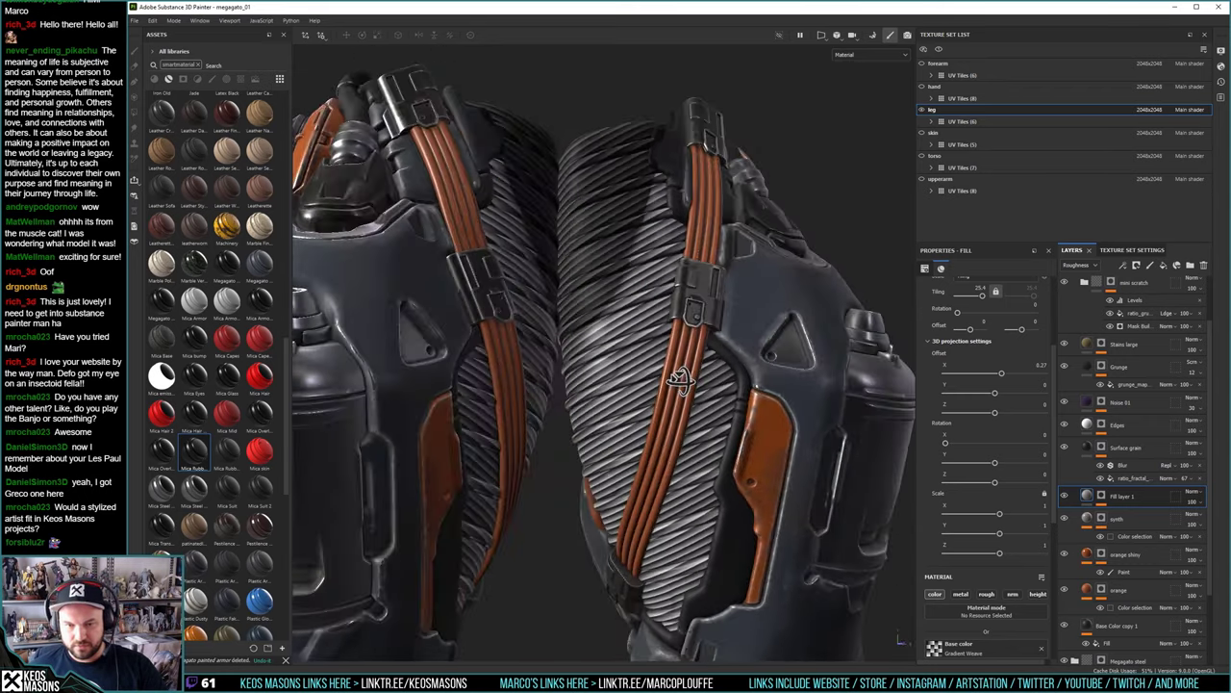
alt+drag(643, 460, 638, 455)
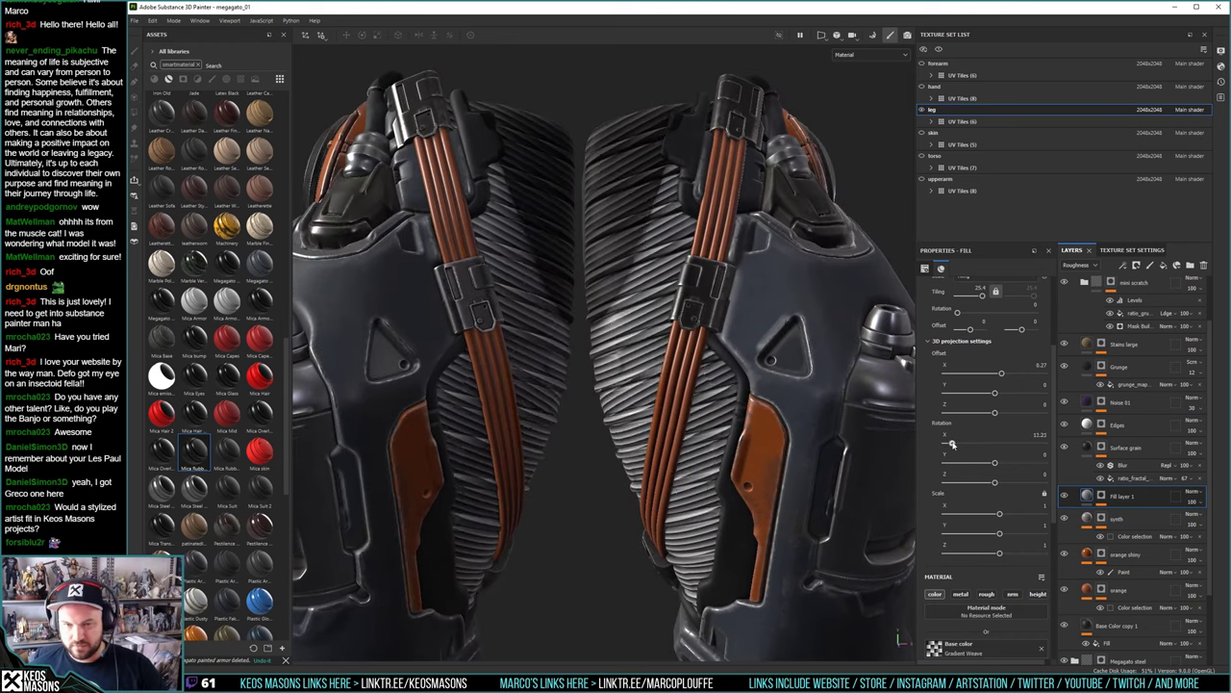
drag(943, 443, 998, 443)
mouse_move(601, 377)
alt+mouse_down()
mouse_move(688, 424)
mouse_move(571, 412)
mouse_move(575, 378)
mouse_move(583, 387)
alt+mouse_up()
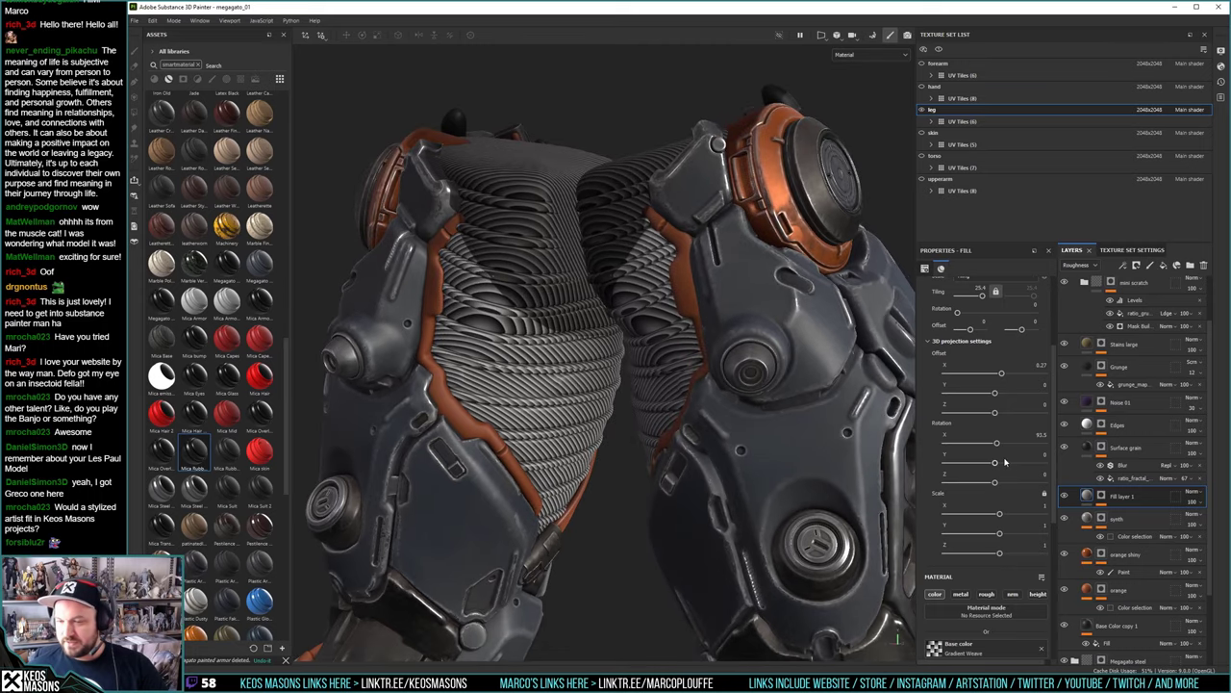
scroll(966, 362, up, 1)
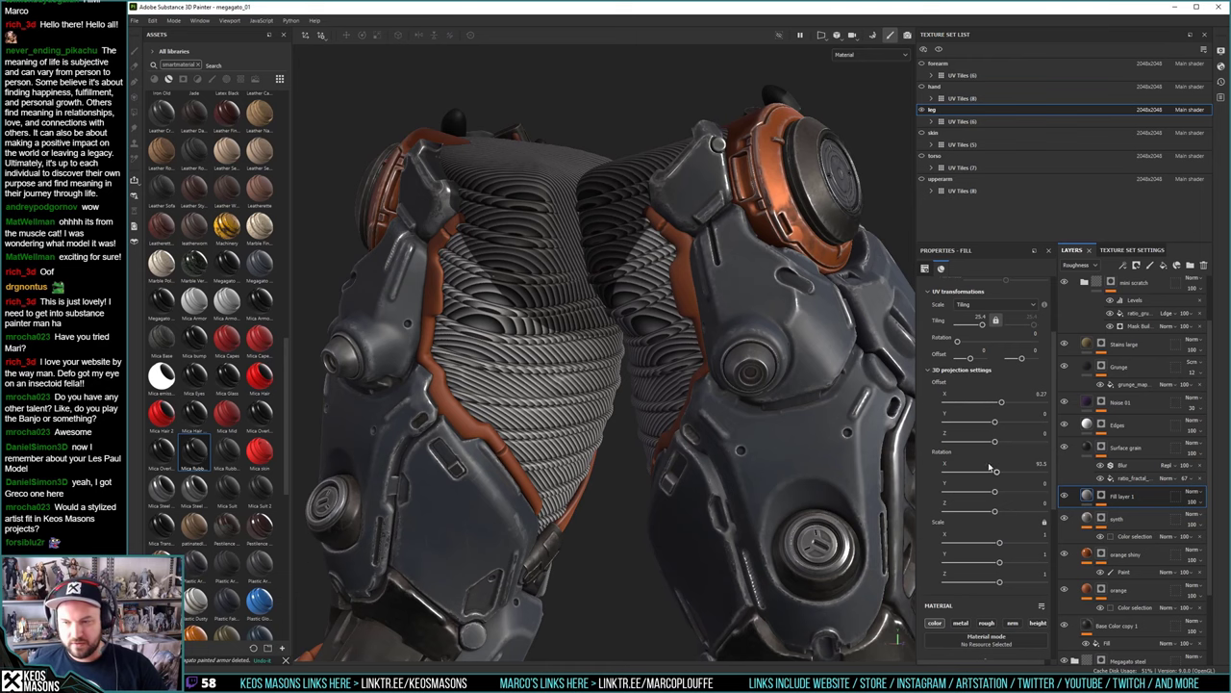
drag(996, 473, 982, 474)
Check the weave around the legs, then rotate its 3D projection to about -38.45 on Y and reset the X rotation to 0
alt+drag(489, 404, 623, 408)
alt+right_drag(624, 408, 641, 302)
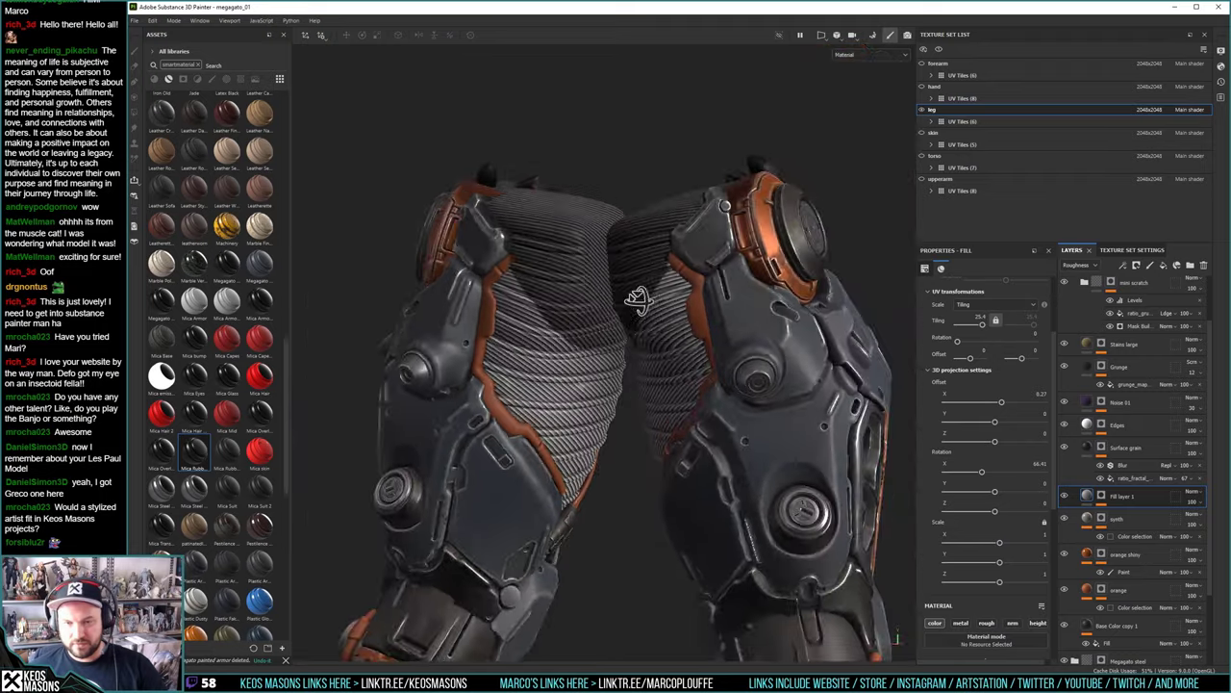
alt+drag(641, 302, 622, 349)
alt+right_drag(621, 349, 635, 436)
alt+drag(635, 437, 649, 417)
shift+right_drag(648, 417, 582, 415)
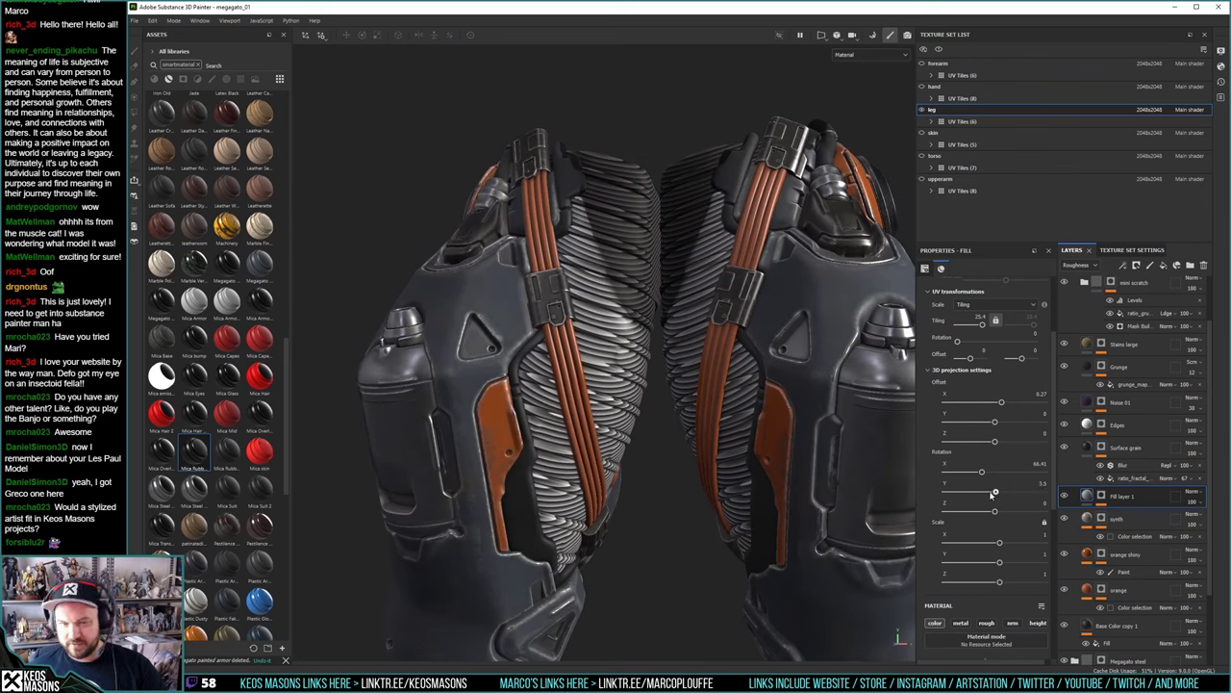
drag(993, 494, 945, 472)
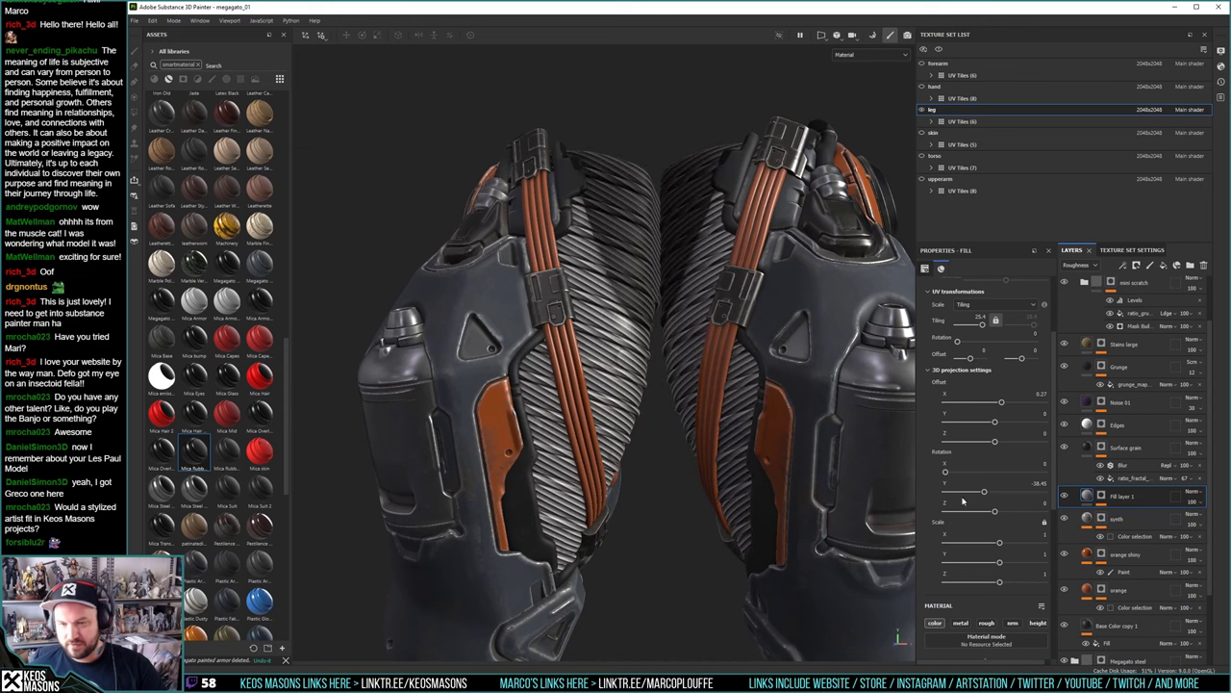
Reset the weave fill's 3D projection Y rotation to 0 and try Z rotations of about -68.16 and -150.29
alt+drag(741, 461, 415, 442)
alt+drag(798, 457, 673, 469)
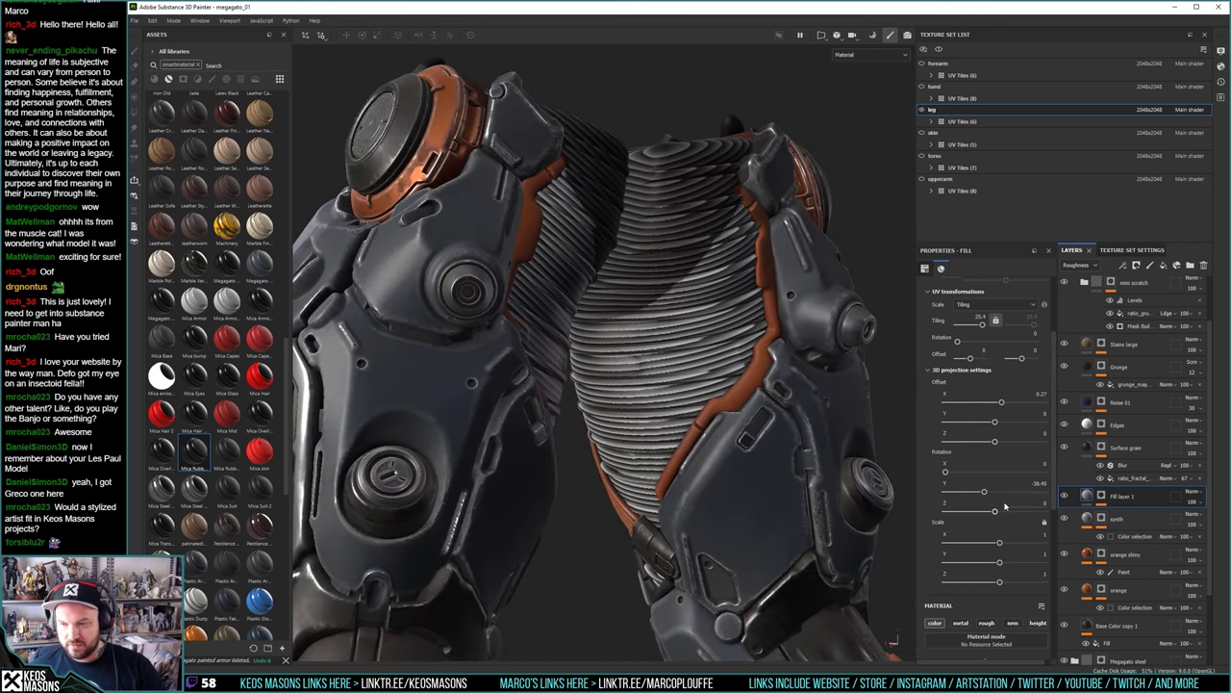
mouse_move(985, 494)
mouse_down()
mouse_move(1020, 497)
mouse_move(995, 493)
mouse_move(976, 512)
mouse_up()
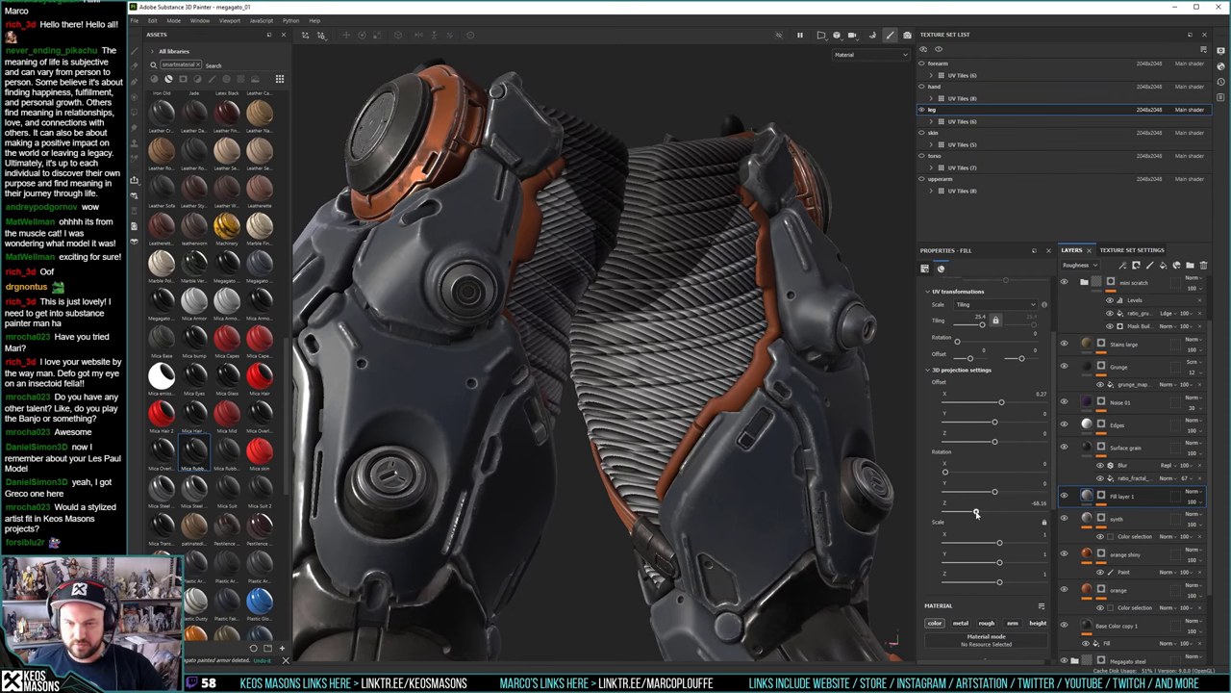
alt+drag(702, 467, 542, 446)
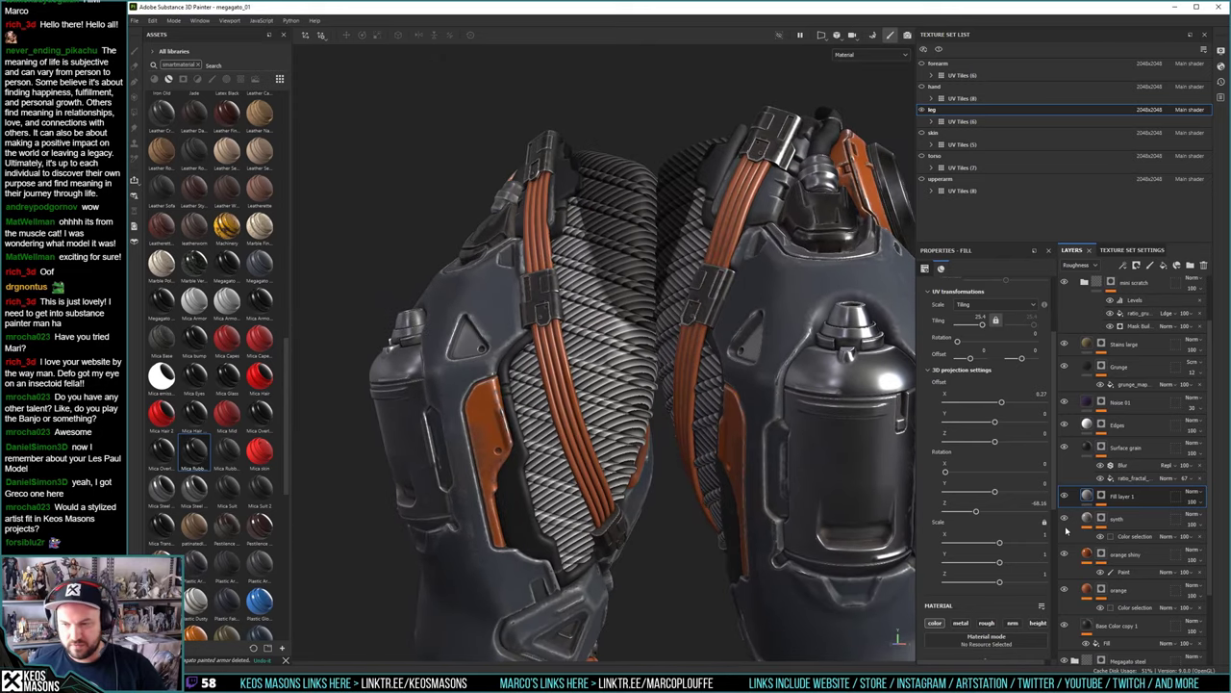
drag(962, 512, 953, 513)
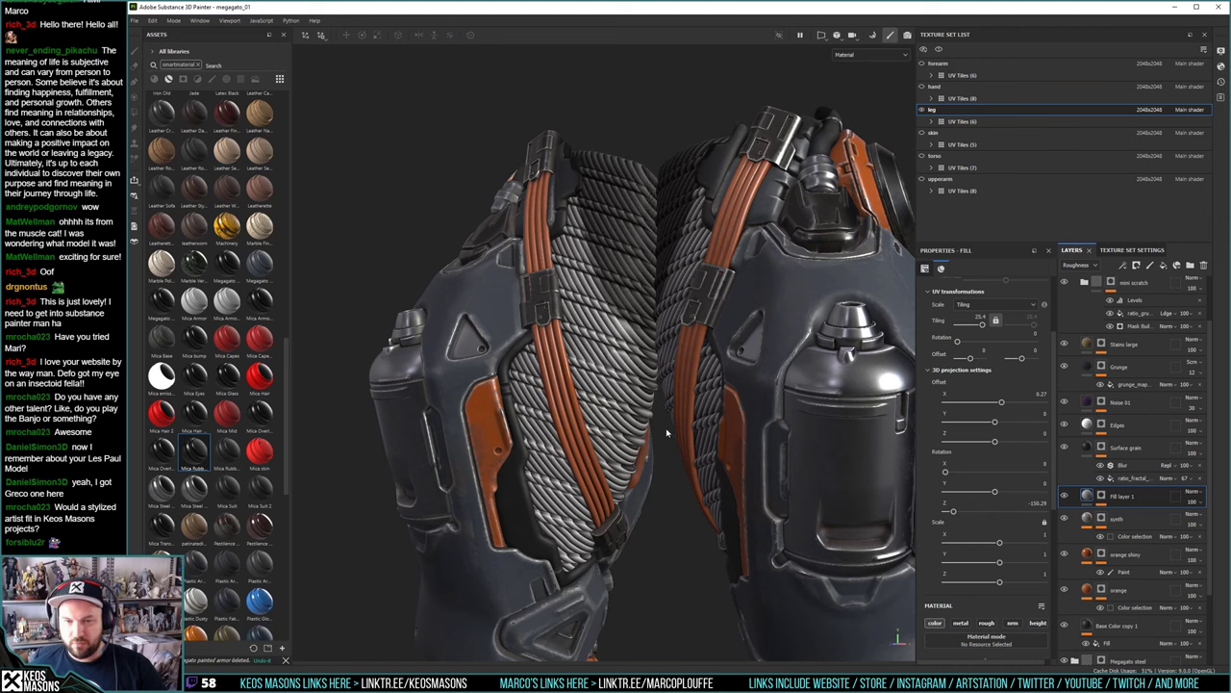
Try a Z rotation of -180 for the weave's 3D projection, checking both sides of the legs, and reset it to 0
alt+drag(566, 396, 298, 394)
alt+drag(826, 425, 787, 445)
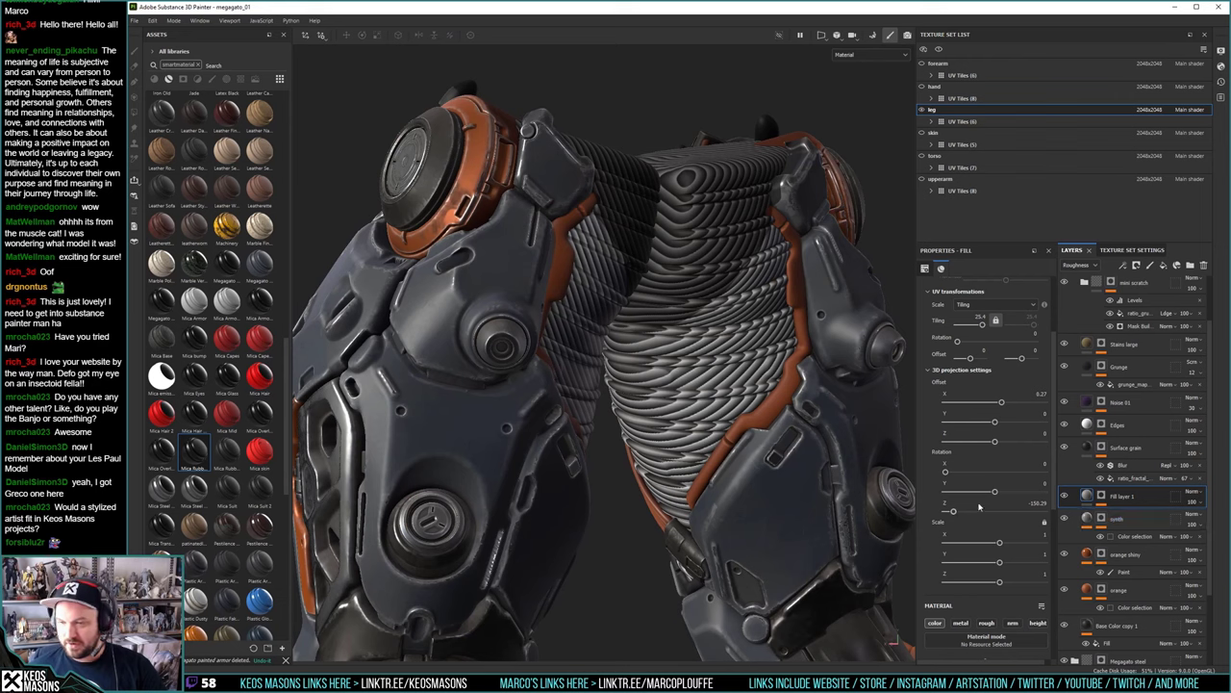
drag(953, 514, 945, 513)
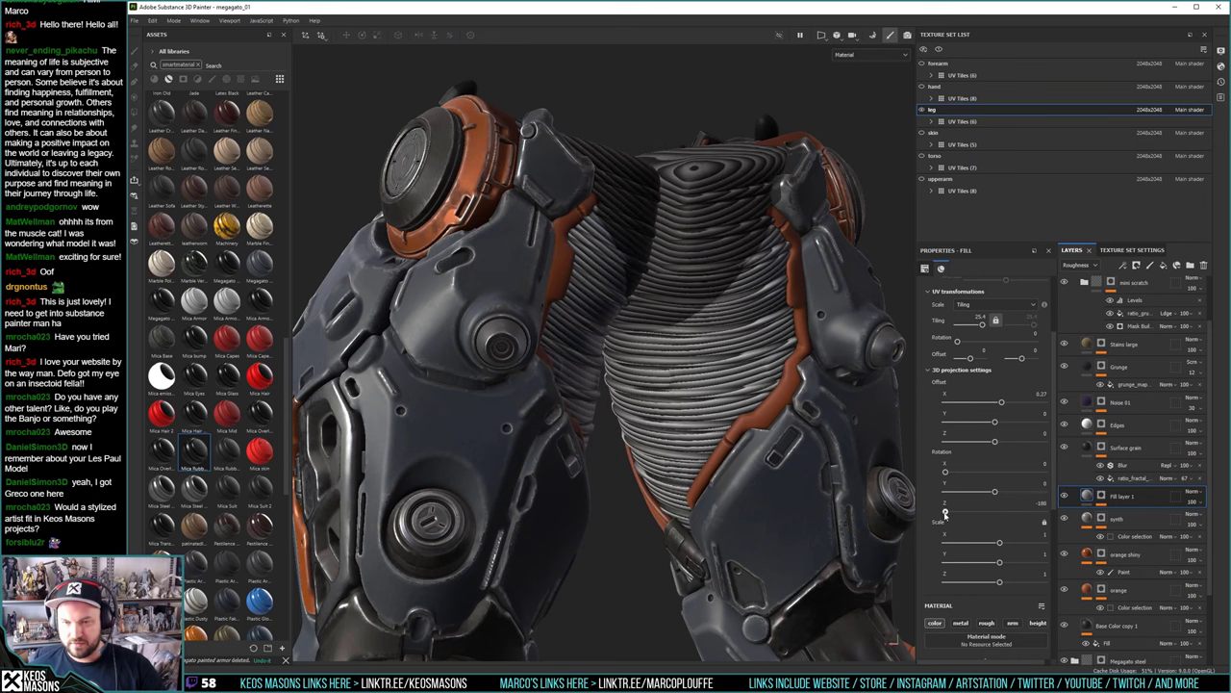
alt+drag(775, 450, 1044, 440)
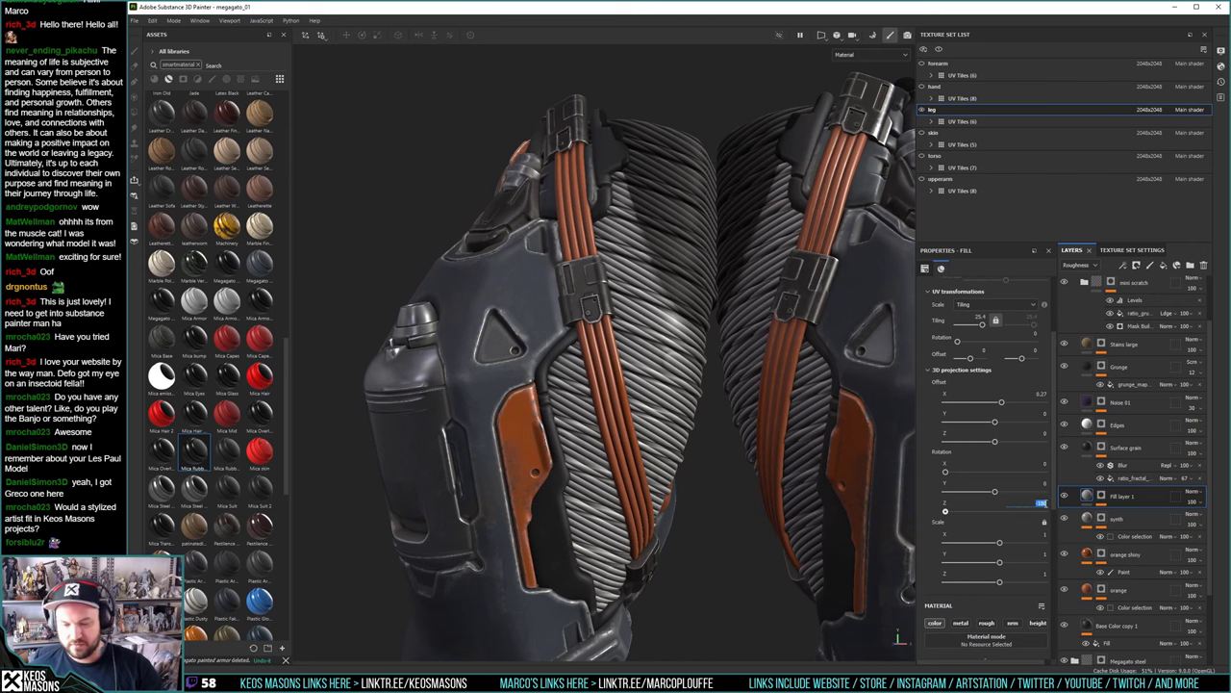
text(0)
key(Return)
Try an X offset of about 0.08 for the weave's 3D projection and settle on 0.47, comparing several sides of the legs
alt+right_drag(782, 378, 607, 116)
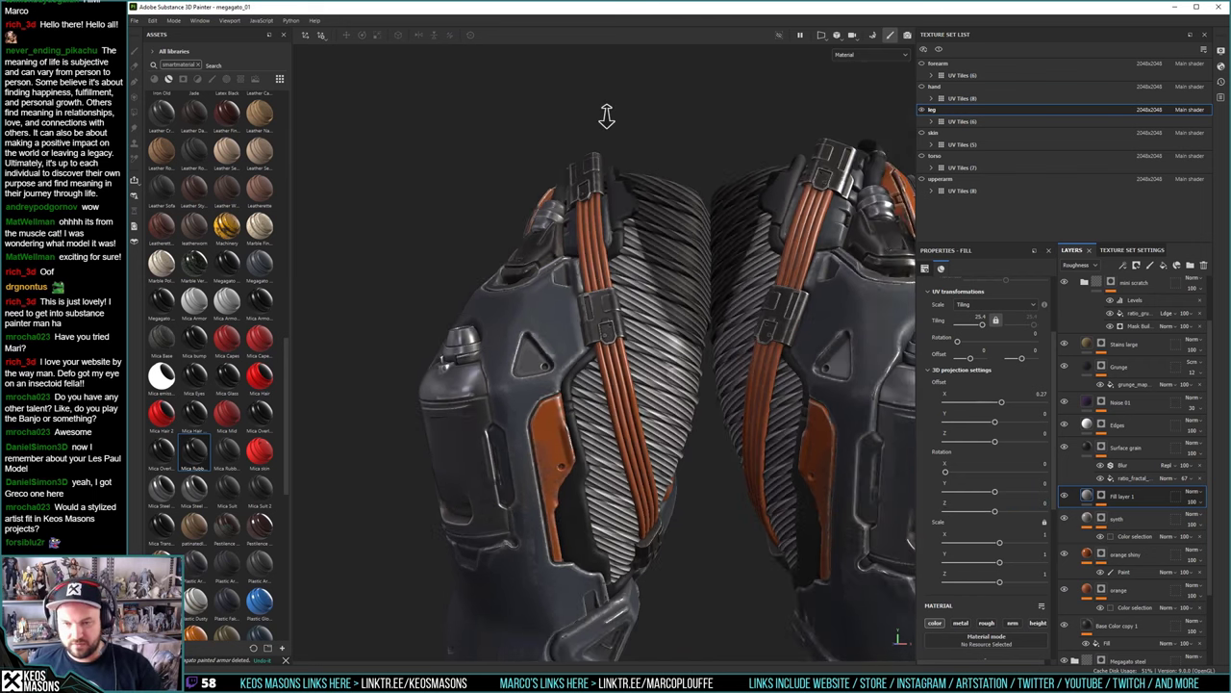
alt+drag(615, 183, 760, 279)
alt+middle_drag(658, 259, 773, 262)
alt+drag(770, 261, 610, 385)
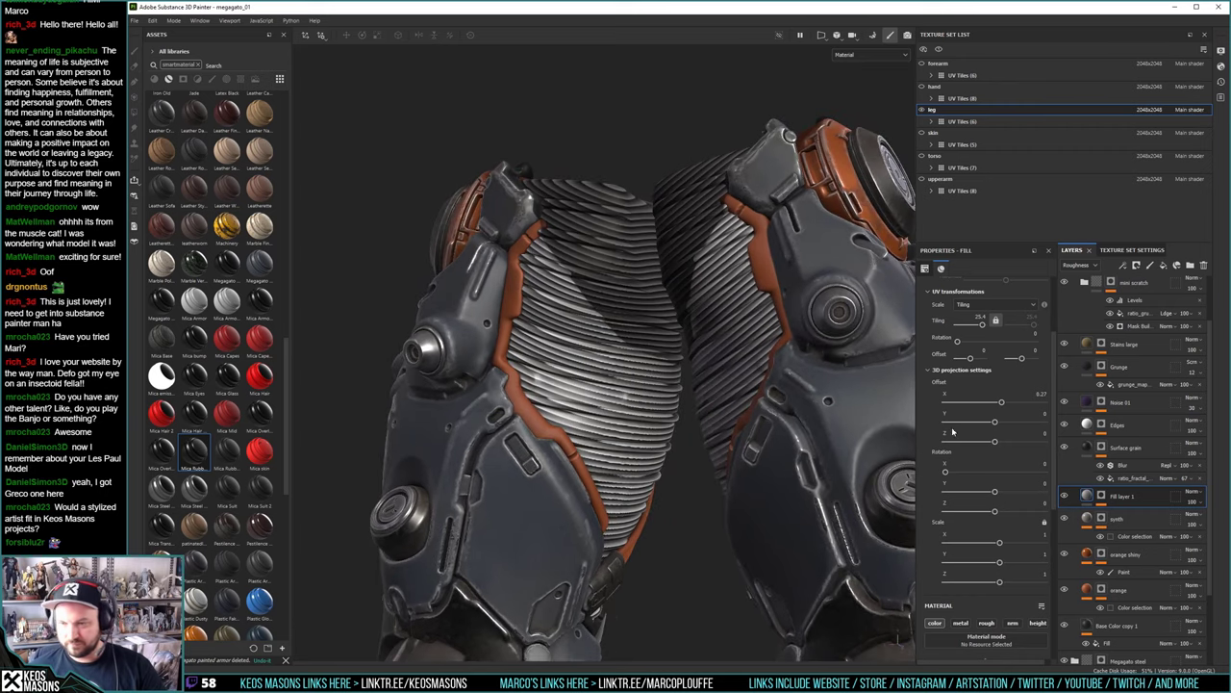
drag(1001, 405, 1003, 405)
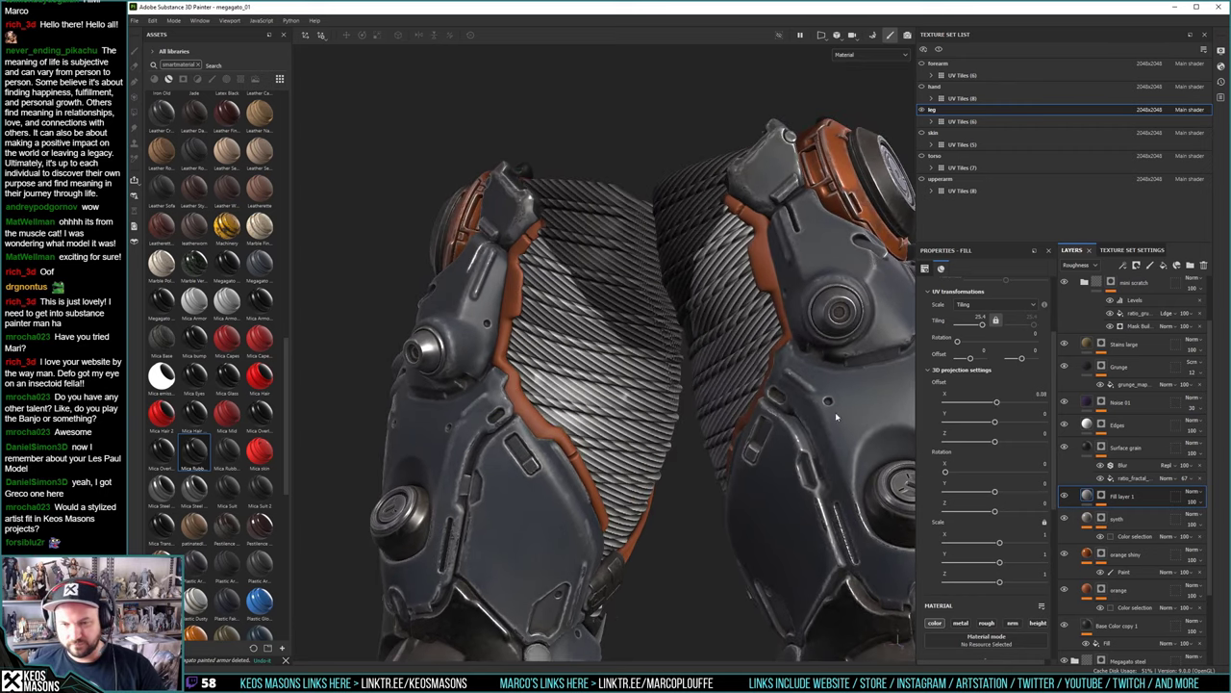
alt+drag(836, 416, 709, 373)
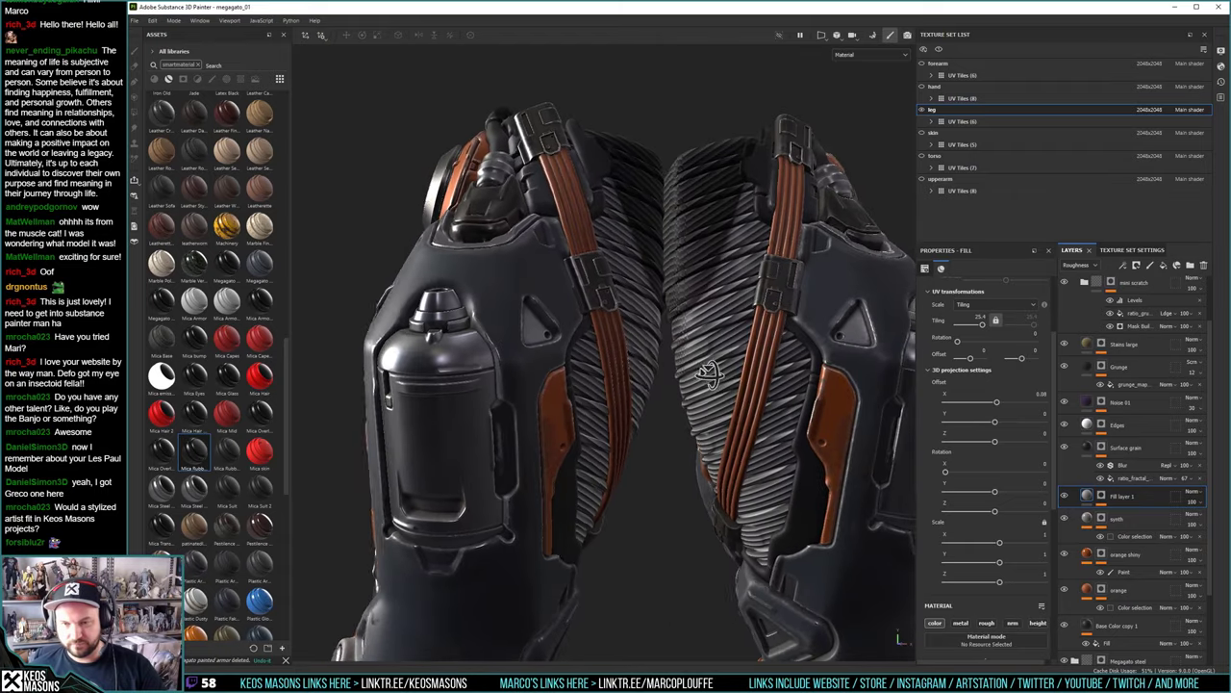
shift+right_drag(709, 373, 763, 366)
alt+drag(786, 379, 707, 435)
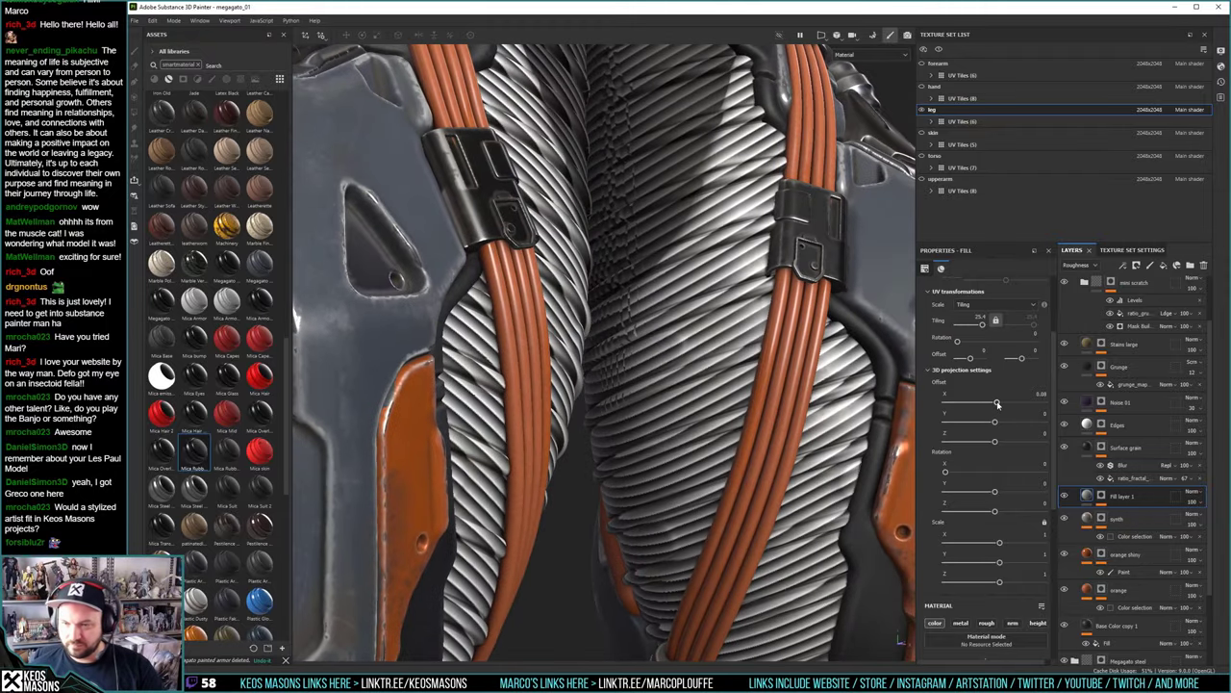
drag(997, 404, 999, 404)
drag(996, 404, 1007, 404)
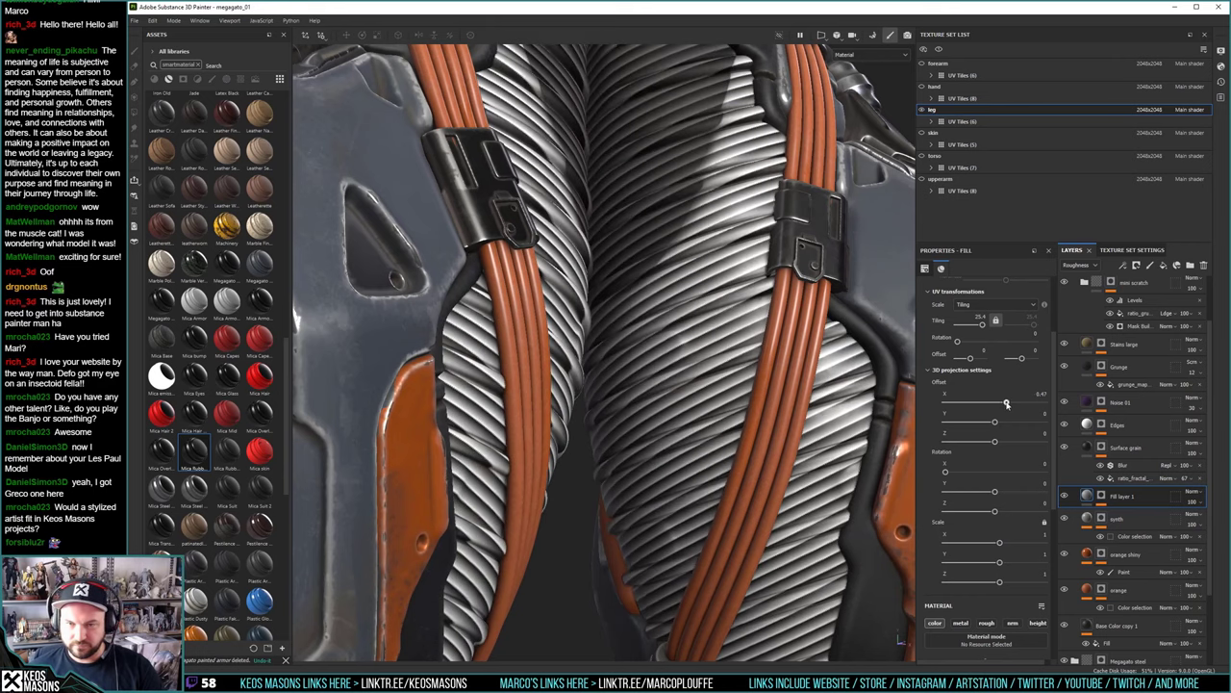
Try a Z offset of about 0.2 for the weave's 3D projection
alt+right_drag(767, 380, 701, 247)
alt+drag(424, 255, 598, 279)
alt+middle_drag(394, 361, 684, 277)
alt+drag(684, 277, 643, 237)
shift+right_drag(644, 237, 663, 216)
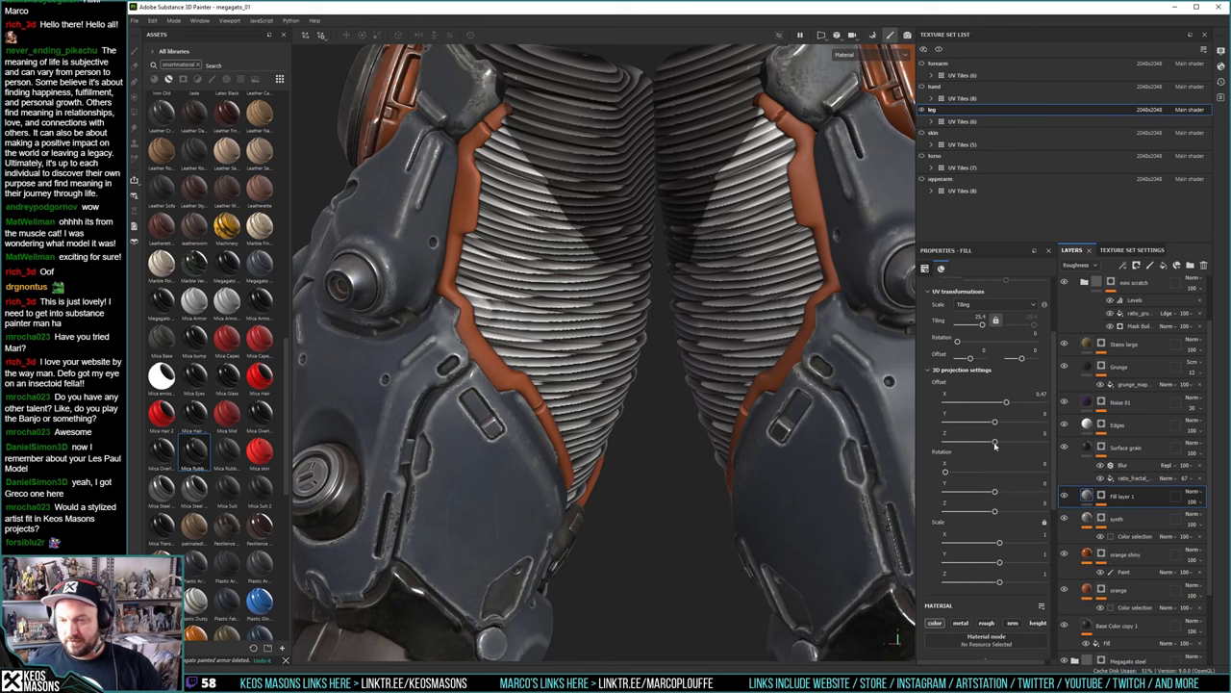
drag(995, 446, 1014, 442)
Set the weave projection's Z offset to about -0.06 and check the pattern around both legs
scroll(640, 286, down, 3)
alt+drag(539, 293, 694, 337)
shift+right_drag(679, 318, 751, 314)
alt+drag(751, 314, 766, 318)
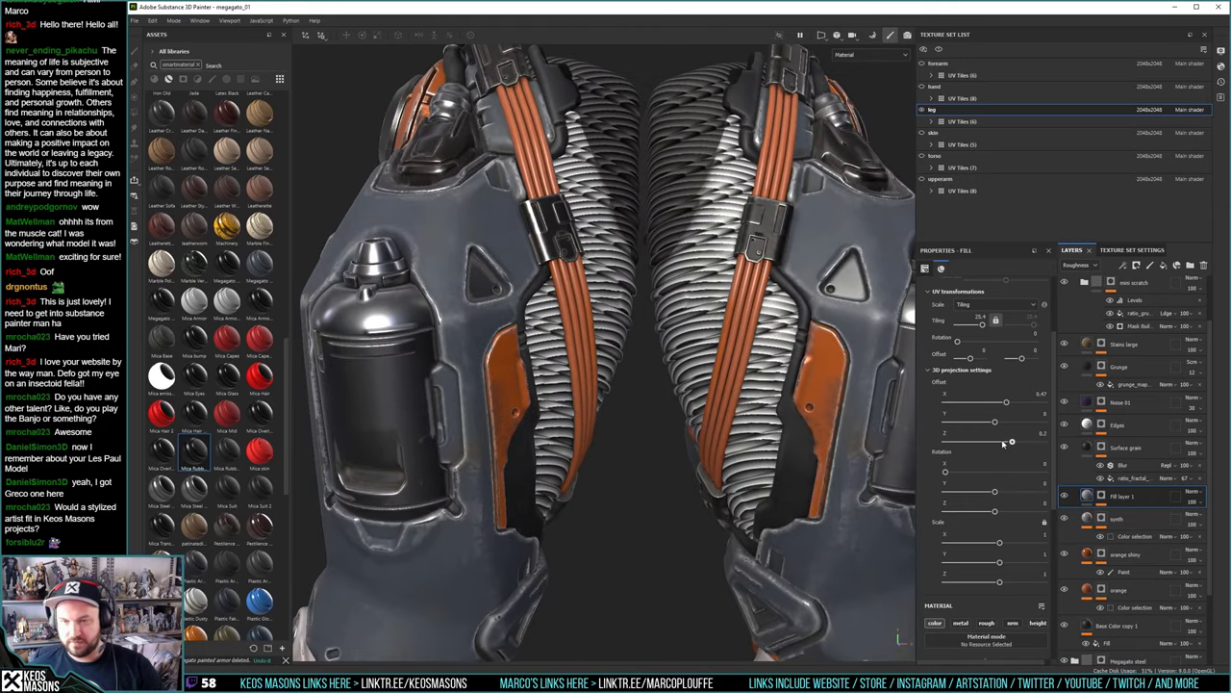
drag(1012, 442, 993, 443)
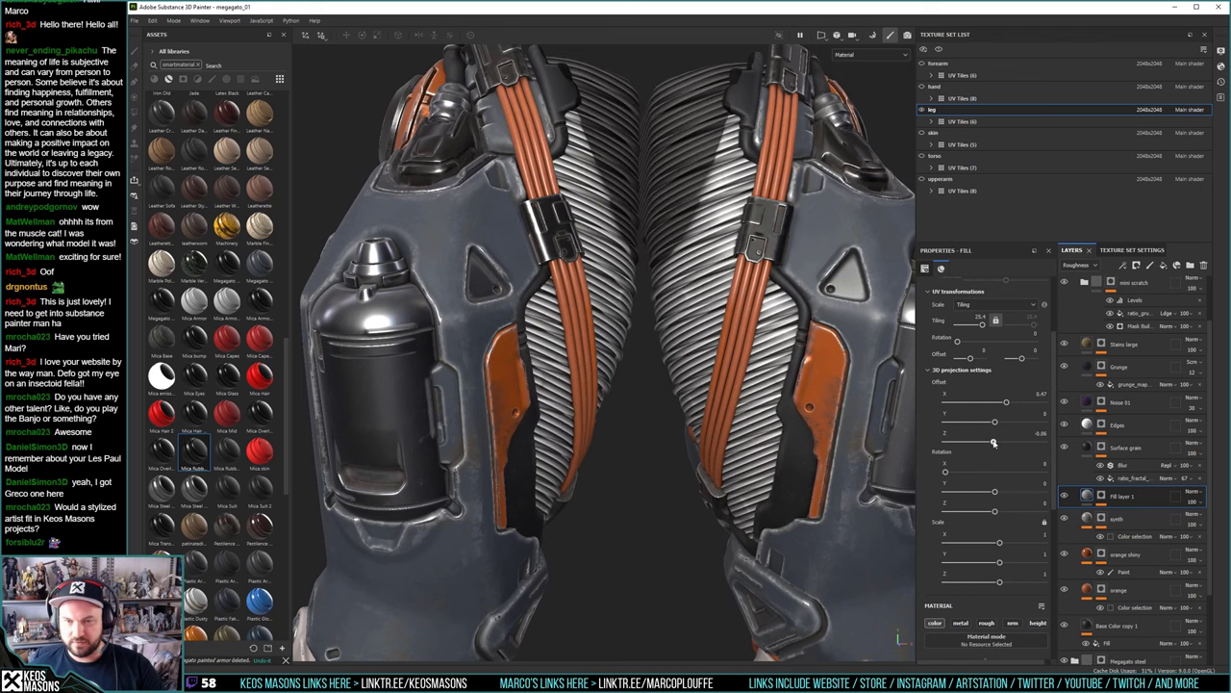
scroll(679, 213, down, 4)
alt+drag(679, 213, 1106, 282)
shift+right_drag(739, 324, 778, 324)
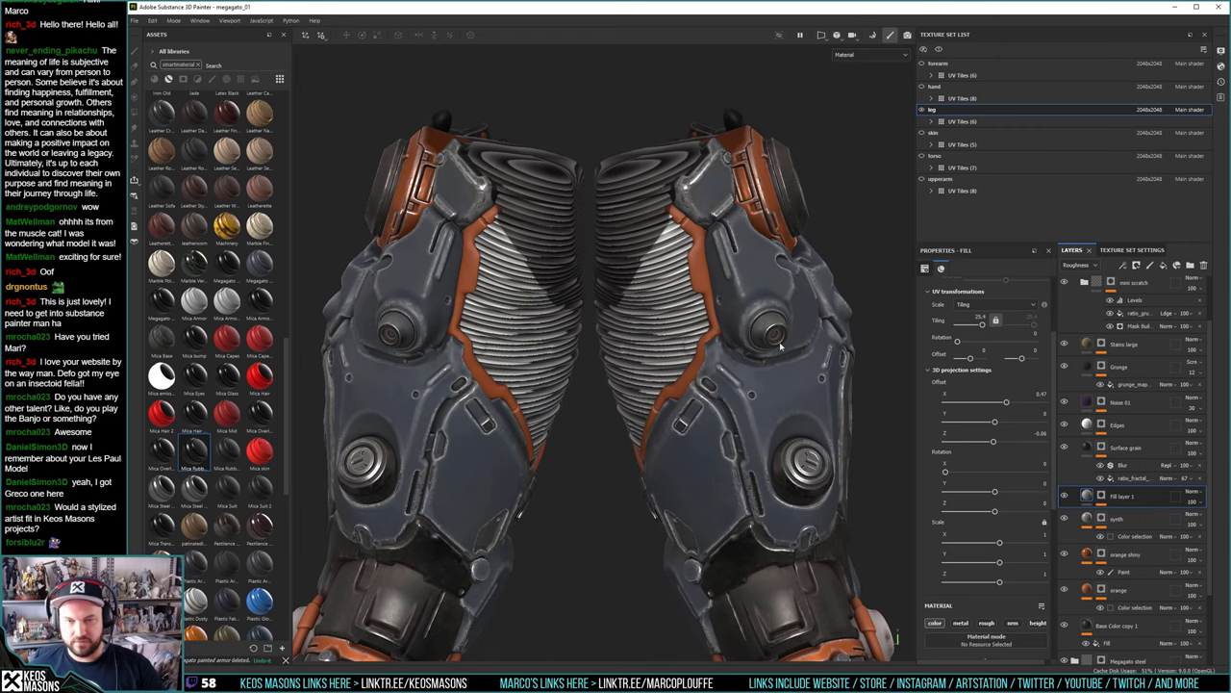
Disable the weave fill's color channel and enable its normal channel, briefly restoring color to review the Gradient Weave parameters
alt+right_drag(616, 558, 665, 496)
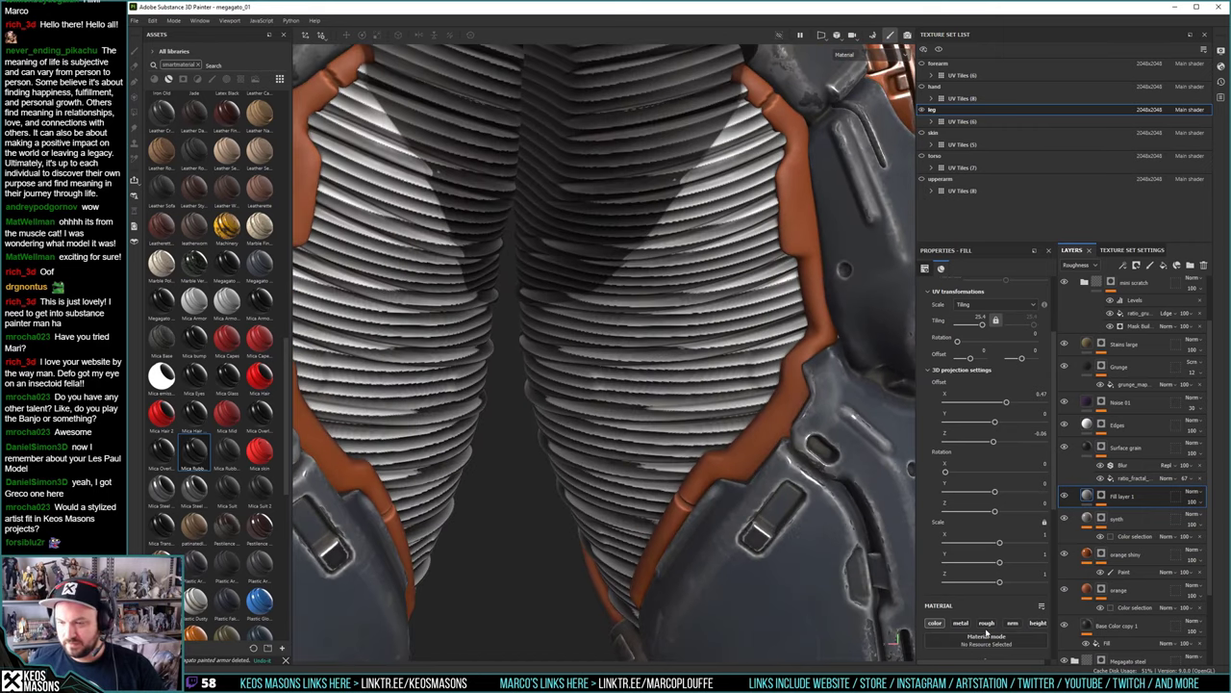
click(934, 623)
click(1012, 622)
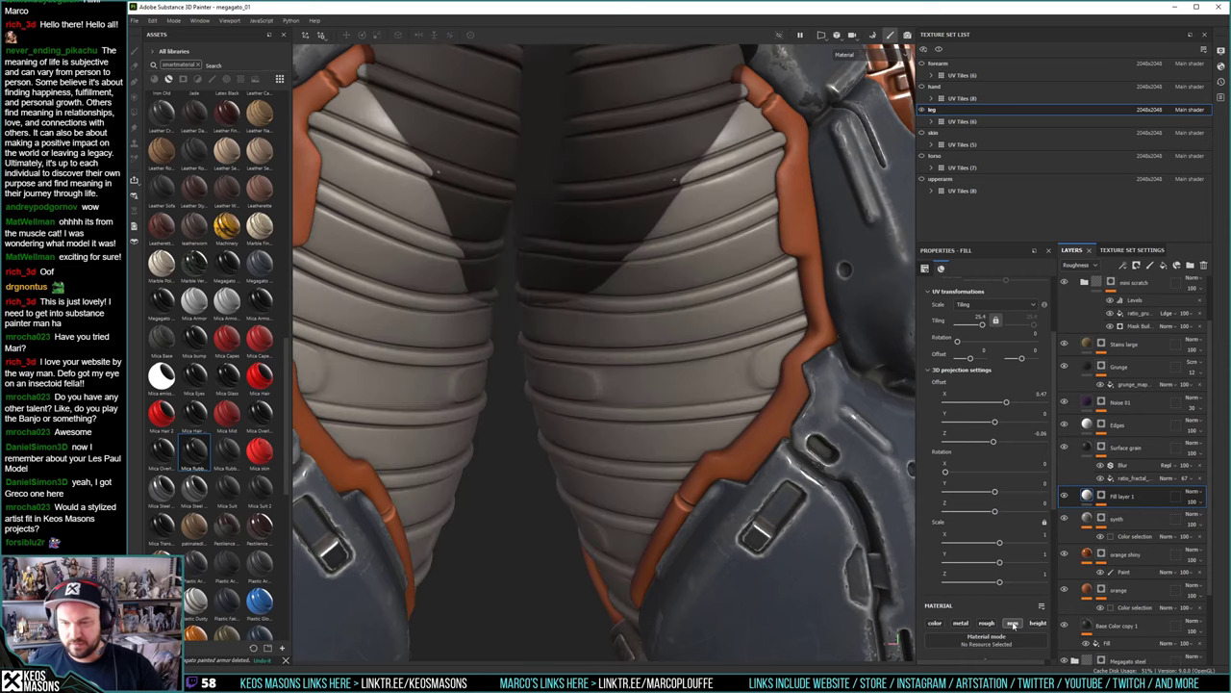
scroll(998, 558, down, 3)
scroll(996, 555, down, 3)
scroll(996, 555, up, 1)
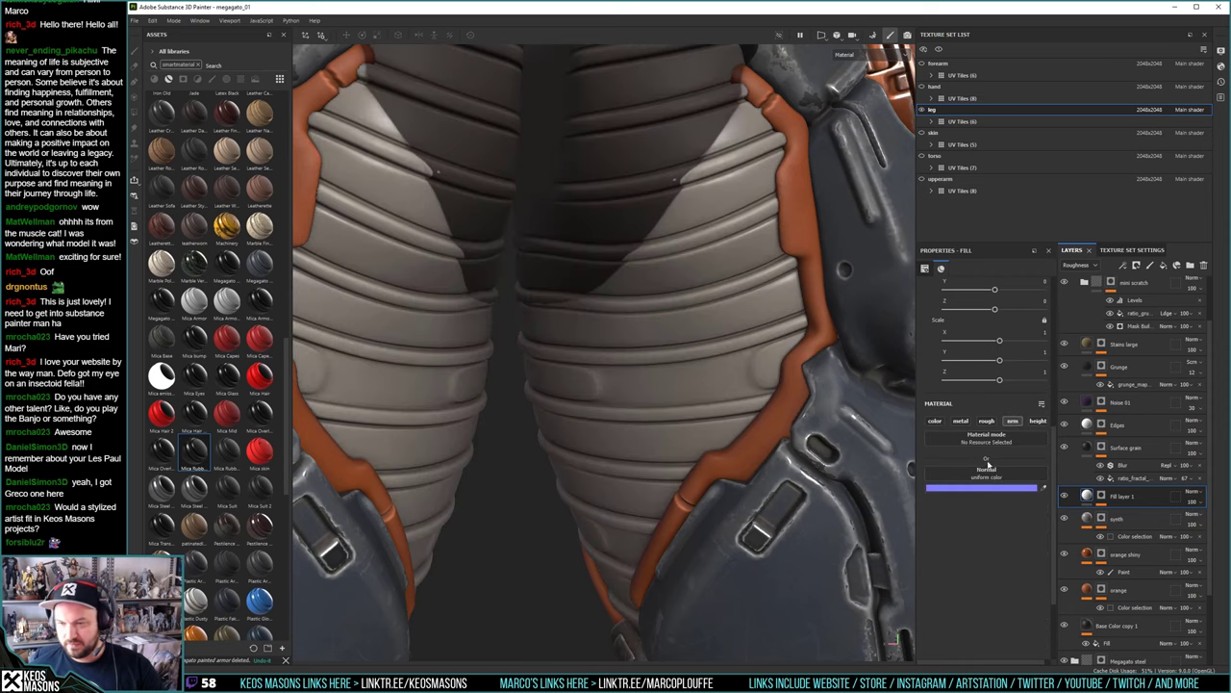
click(936, 421)
scroll(1011, 540, down, 2)
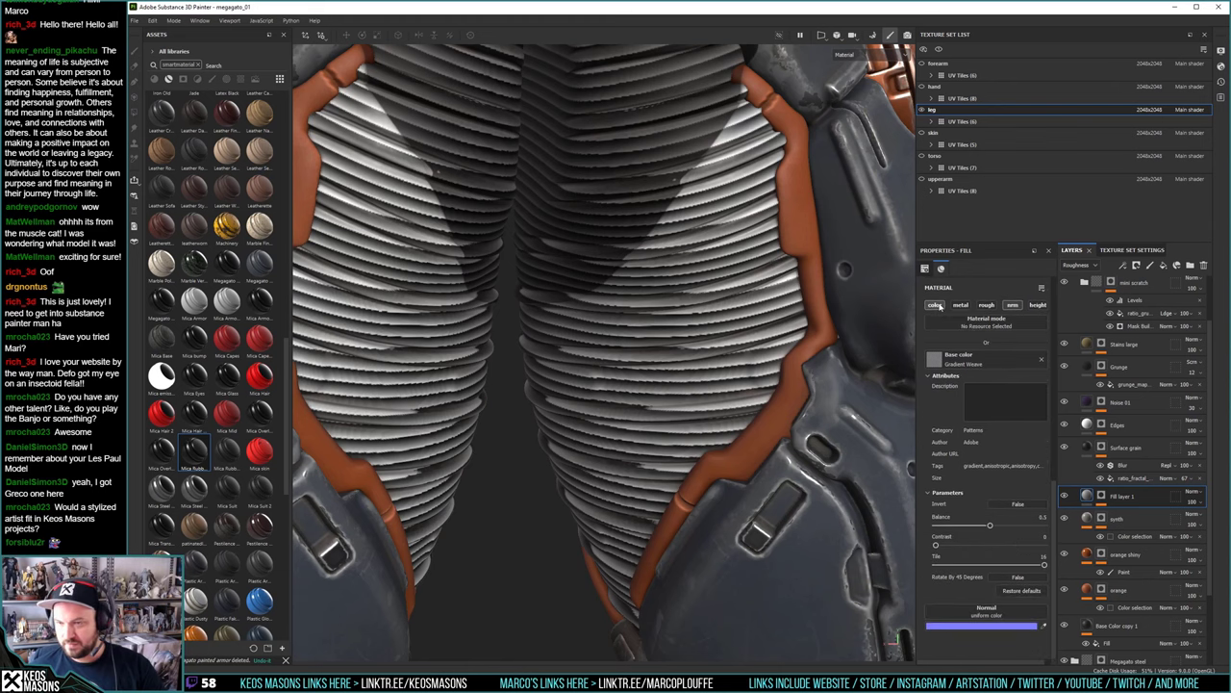
click(937, 305)
Assign Gradient Weave to the fill's normal channel and set its Tile to 16
click(991, 362)
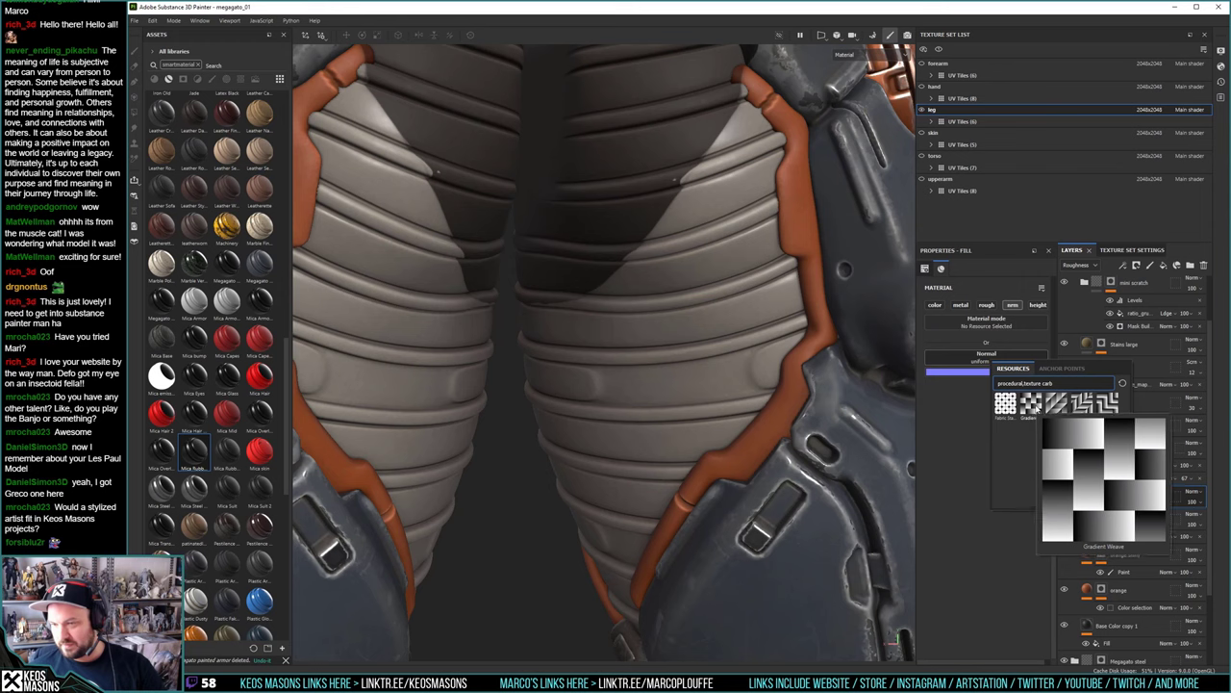
click(1035, 408)
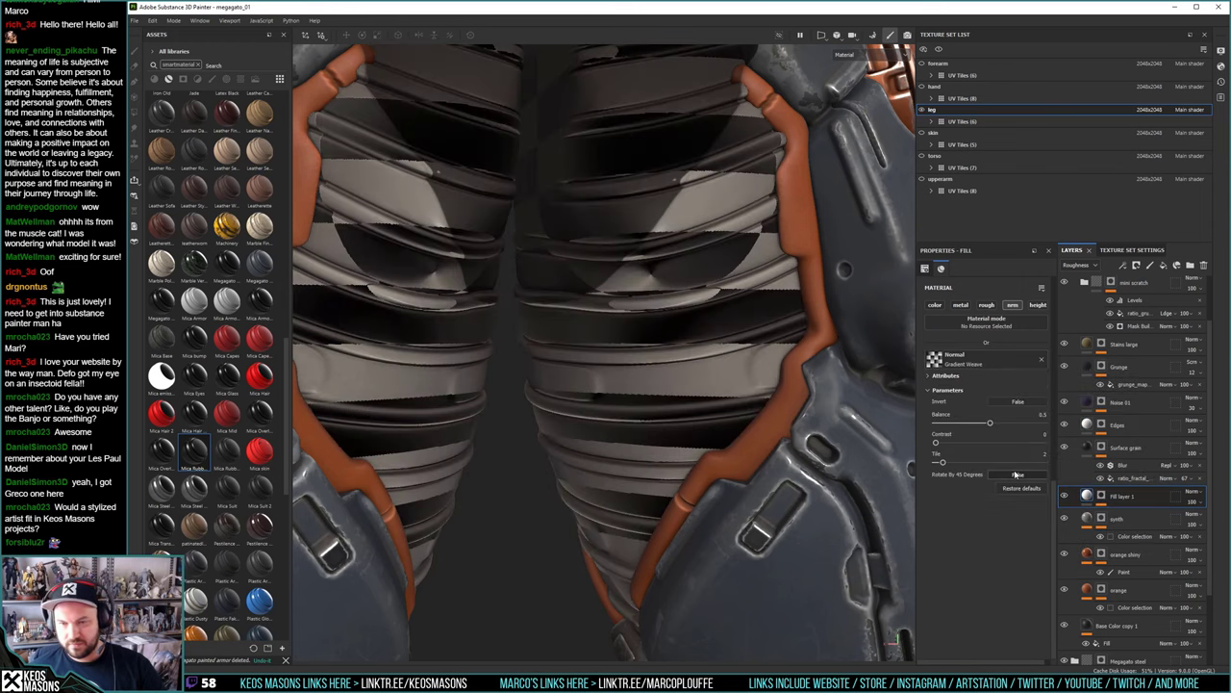
scroll(1017, 389, up, 2)
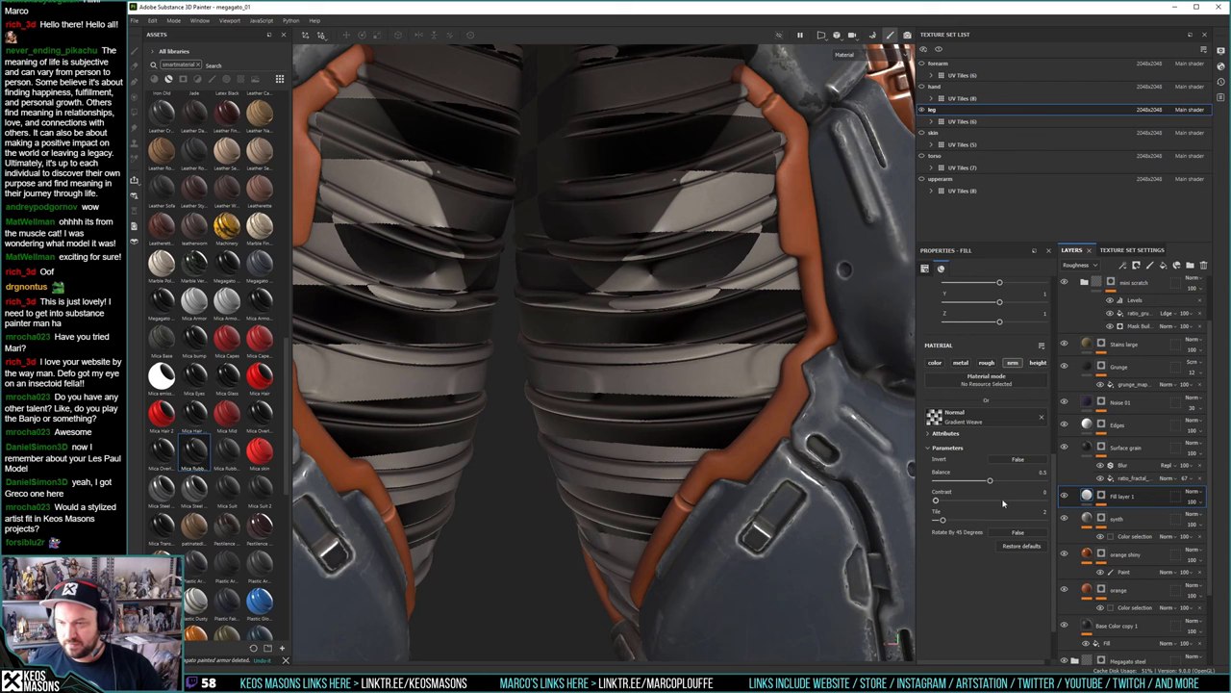
drag(942, 521, 1046, 520)
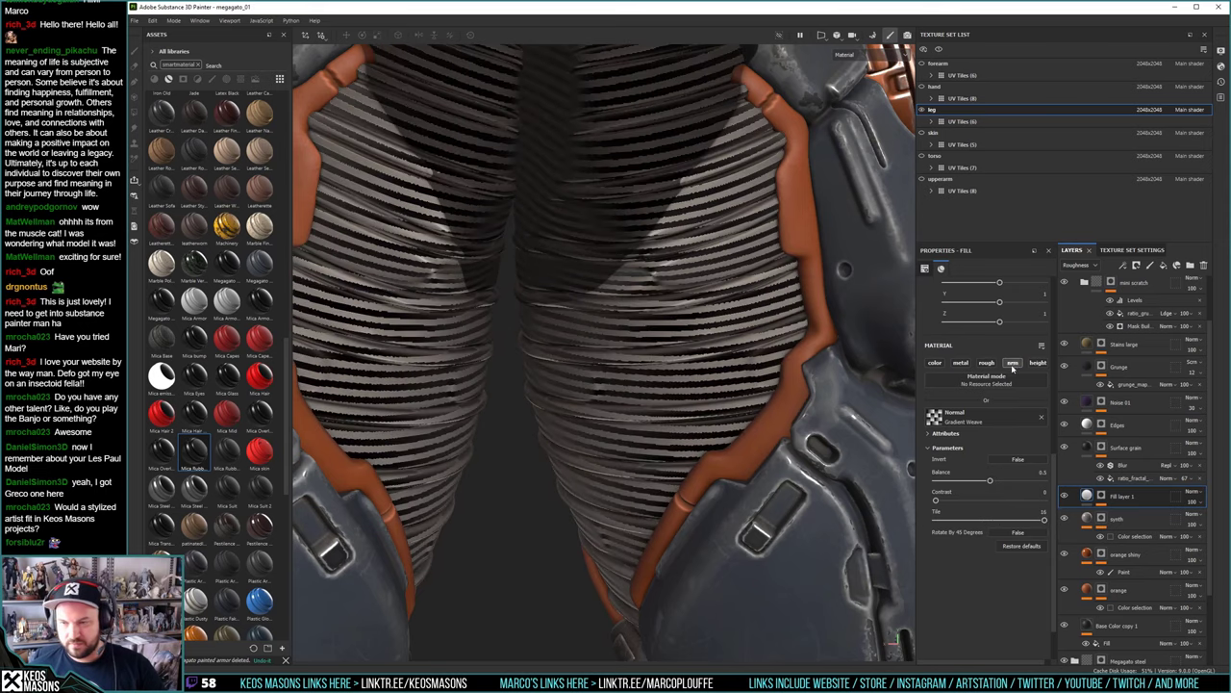
Switch the fill from normal to height only, assign Gradient Weave to the height channel and set its Tile to 16
click(1013, 363)
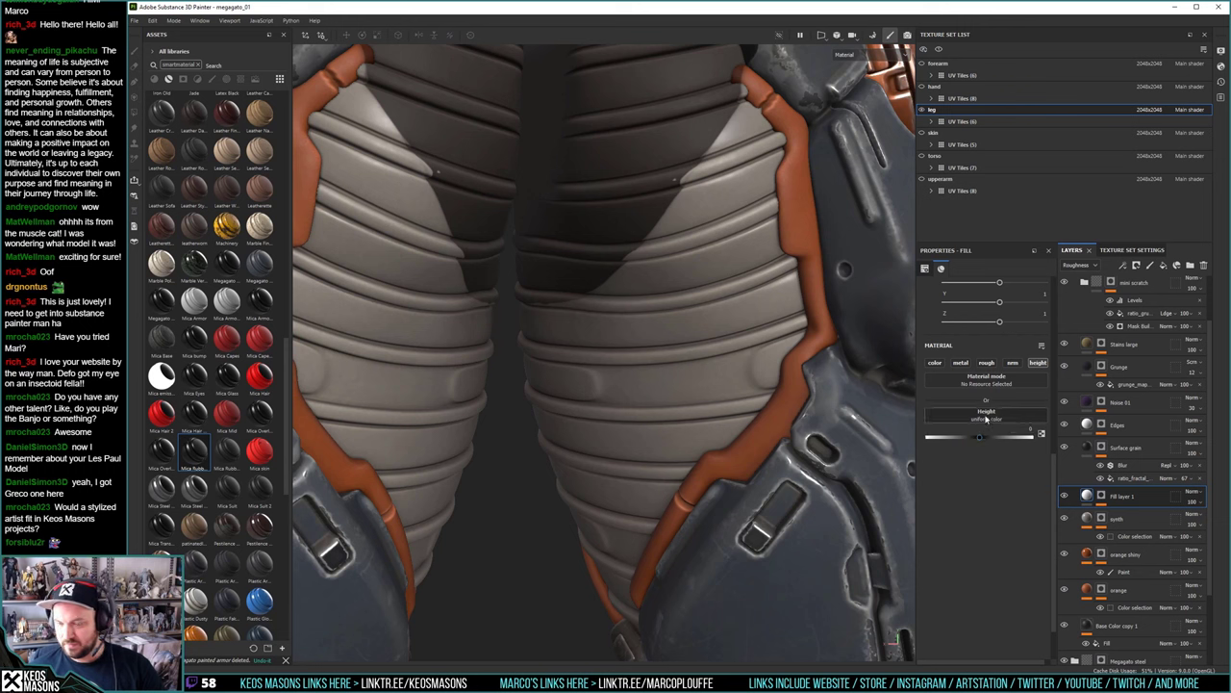
click(986, 416)
click(1026, 467)
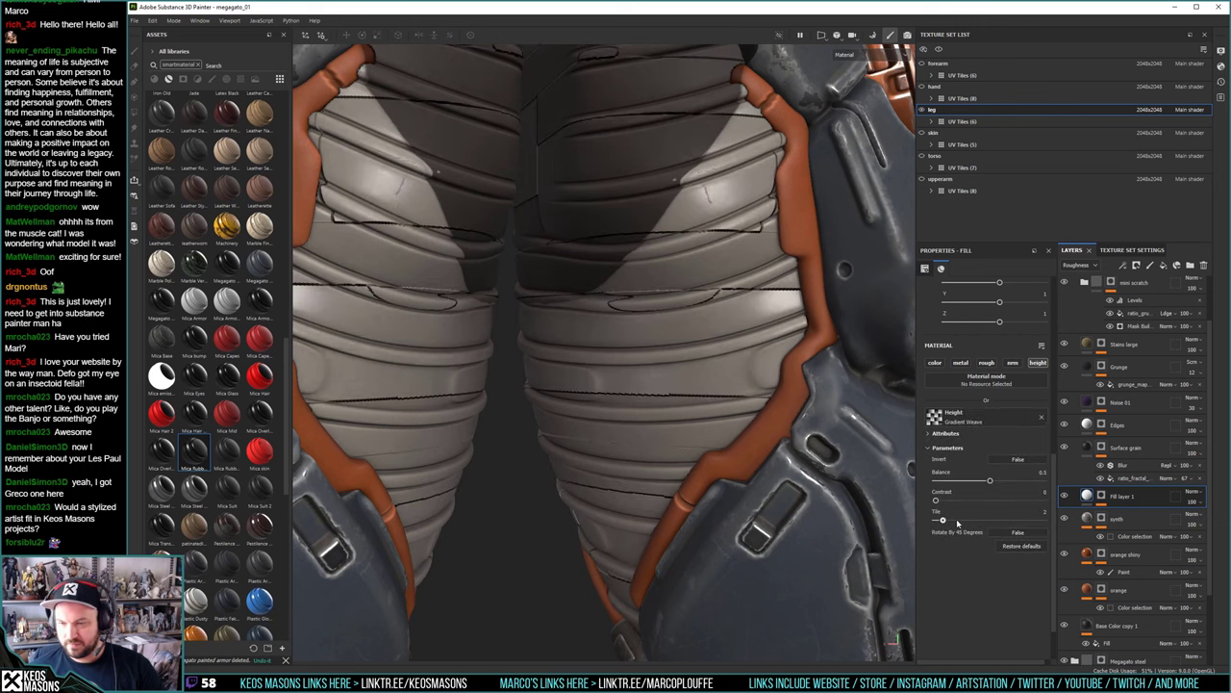
drag(957, 523, 1045, 520)
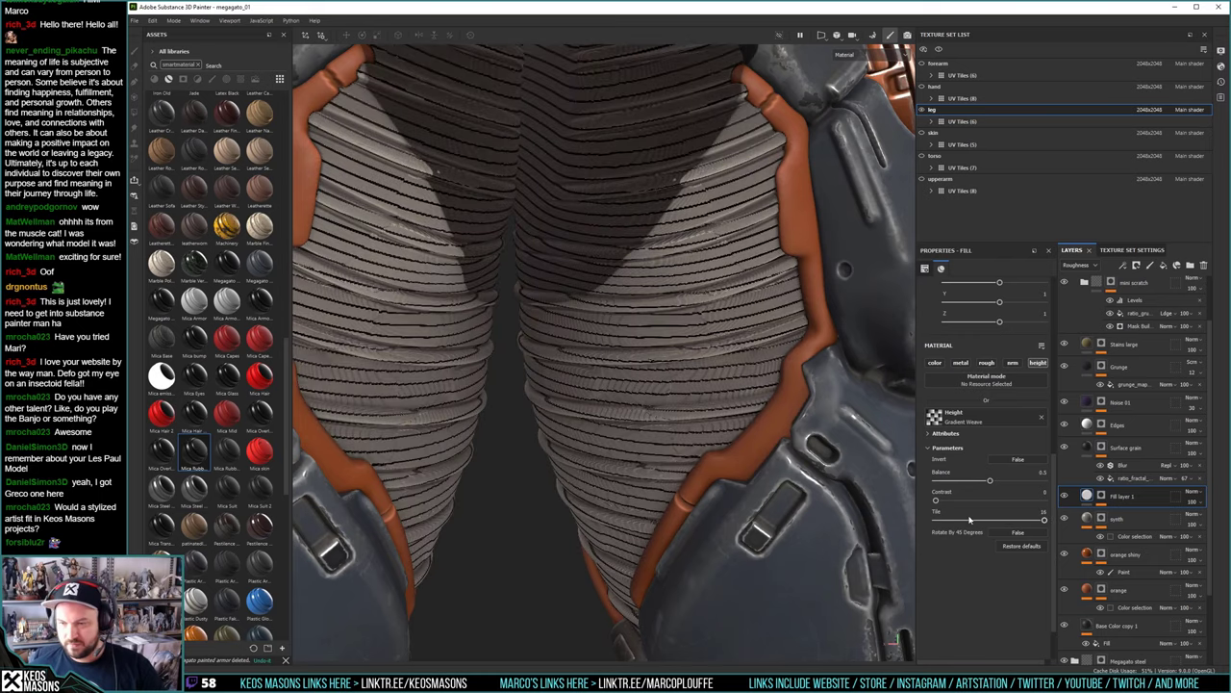
Check the height weave around the legs and set the fill's UV tiling to about 5.49
alt+right_drag(818, 483, 755, 353)
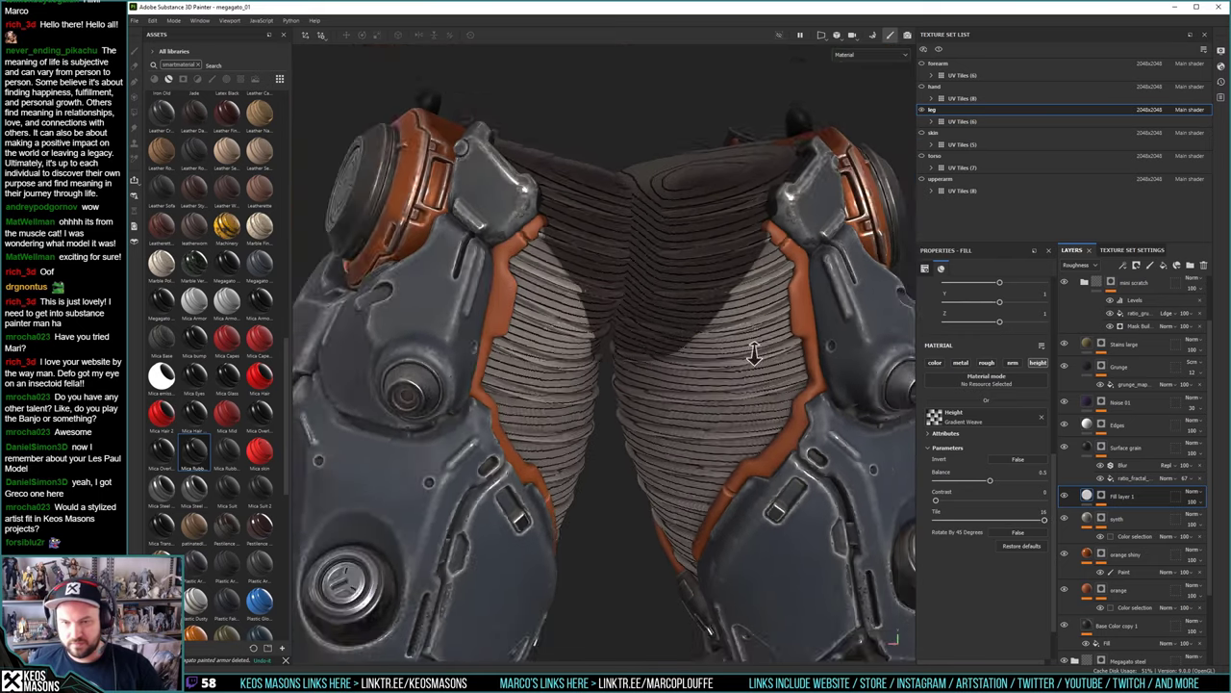
alt+drag(539, 351, 866, 380)
mouse_move(481, 279)
alt+right_down()
mouse_move(510, 300)
mouse_move(486, 289)
alt+right_up()
alt+drag(507, 349, 741, 377)
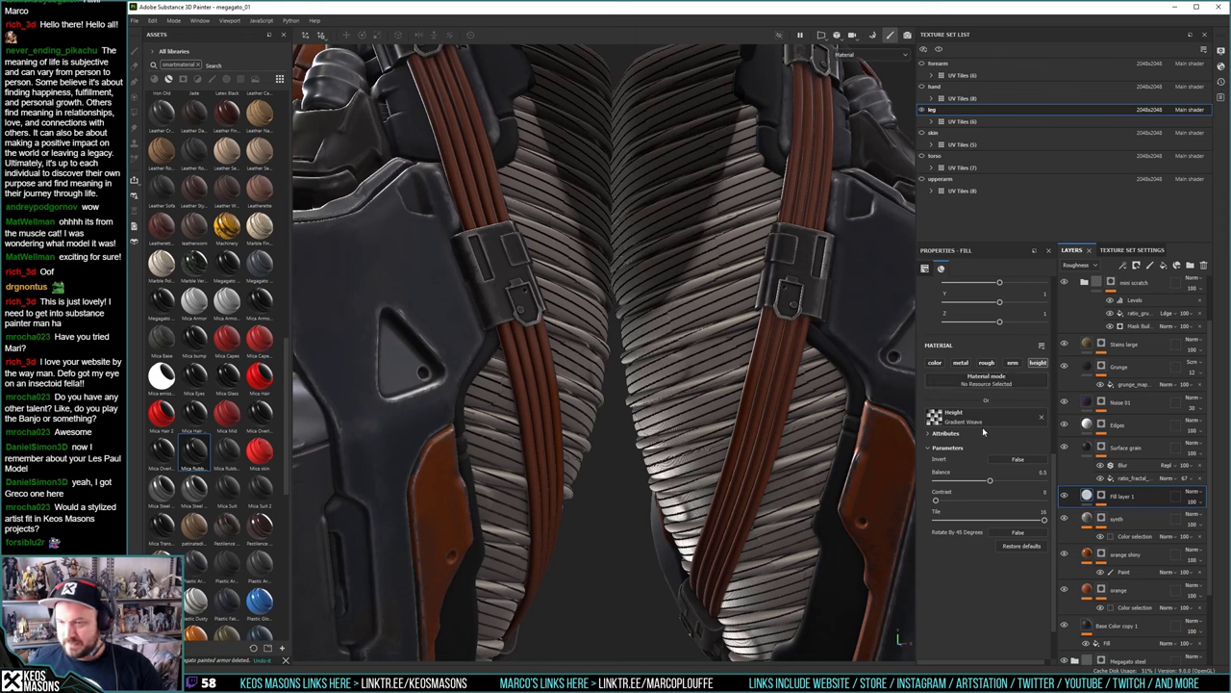
click(943, 434)
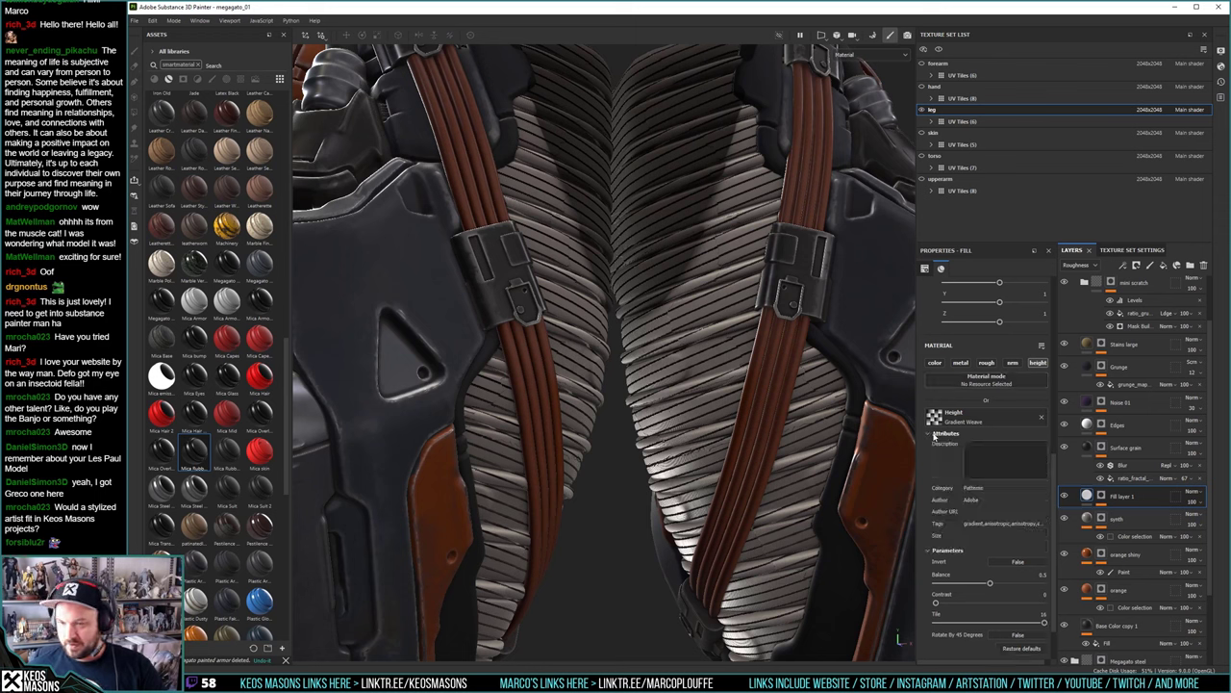
click(938, 434)
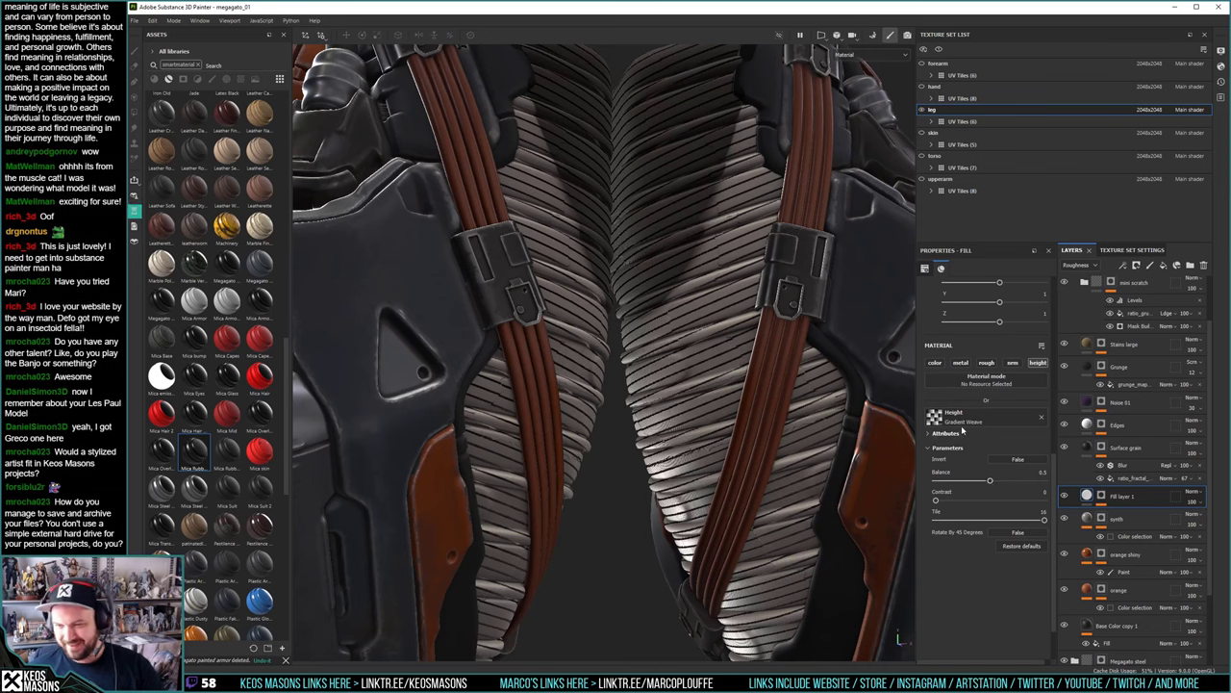
scroll(986, 371, up, 6)
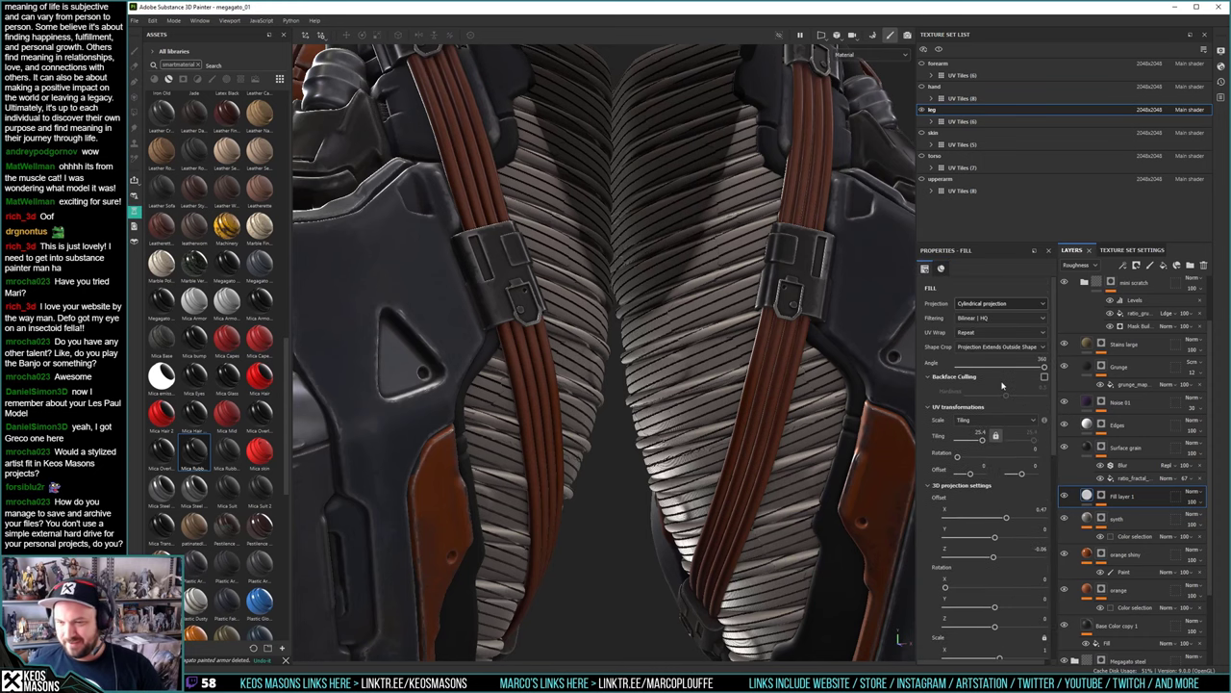
drag(981, 437, 978, 440)
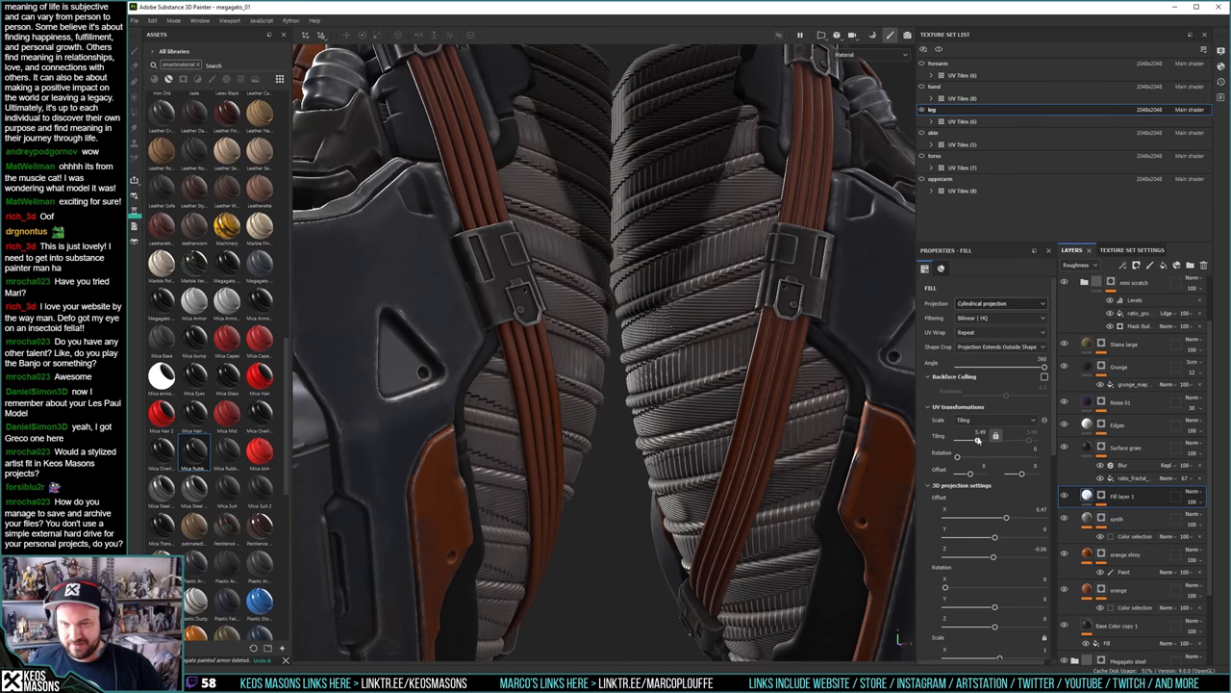
shift+right_drag(685, 356, 664, 374)
alt+drag(672, 375, 657, 389)
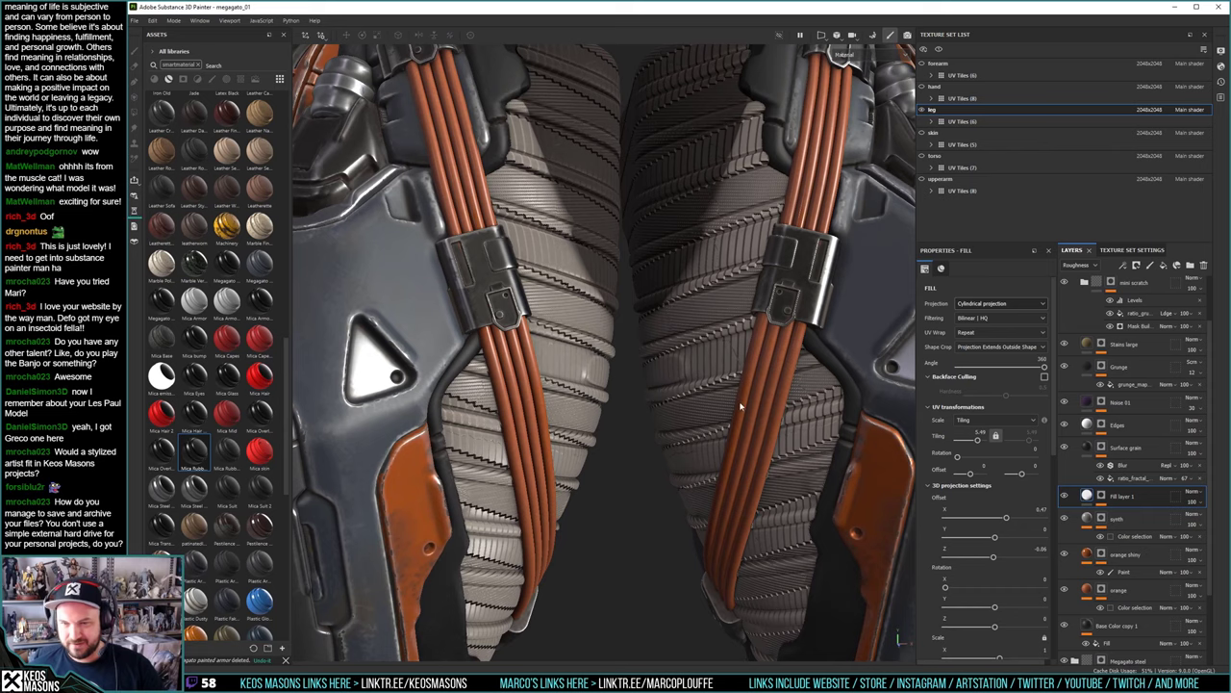
Rotate the environment lighting slightly around the legs and save the project
shift+right_drag(660, 390, 714, 401)
key(ctrl+s)
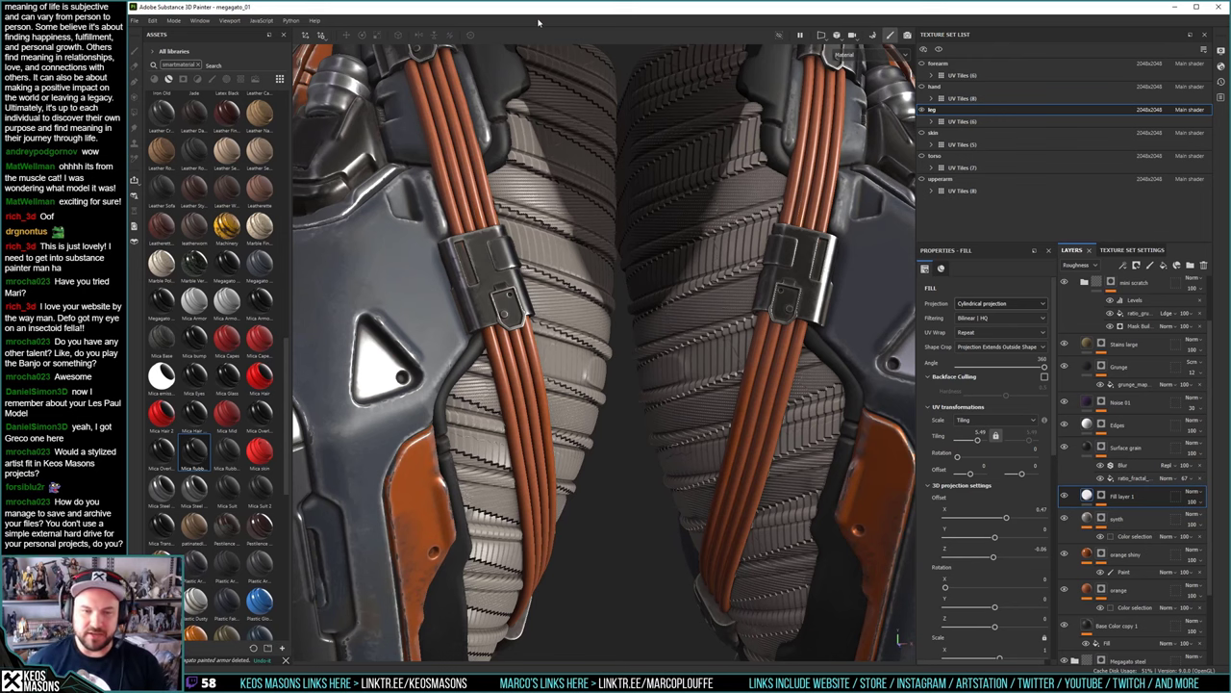
mouse_move(657, 378)
alt+mouse_down()
mouse_move(633, 360)
mouse_move(643, 371)
mouse_move(649, 355)
alt+mouse_up()
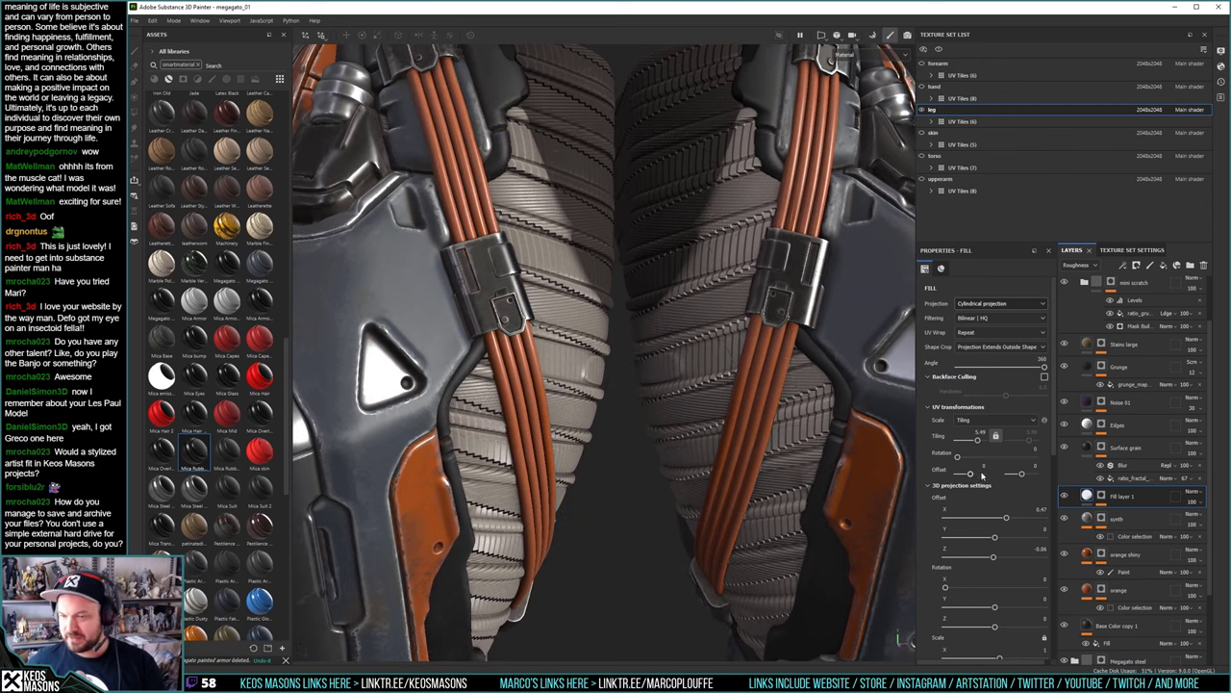
Set the weave fill's UV rotation to 91.68 and check the pattern on the thighs
mouse_move(958, 458)
mouse_down()
mouse_move(993, 459)
mouse_move(978, 459)
mouse_up()
scroll(645, 356, down, 3)
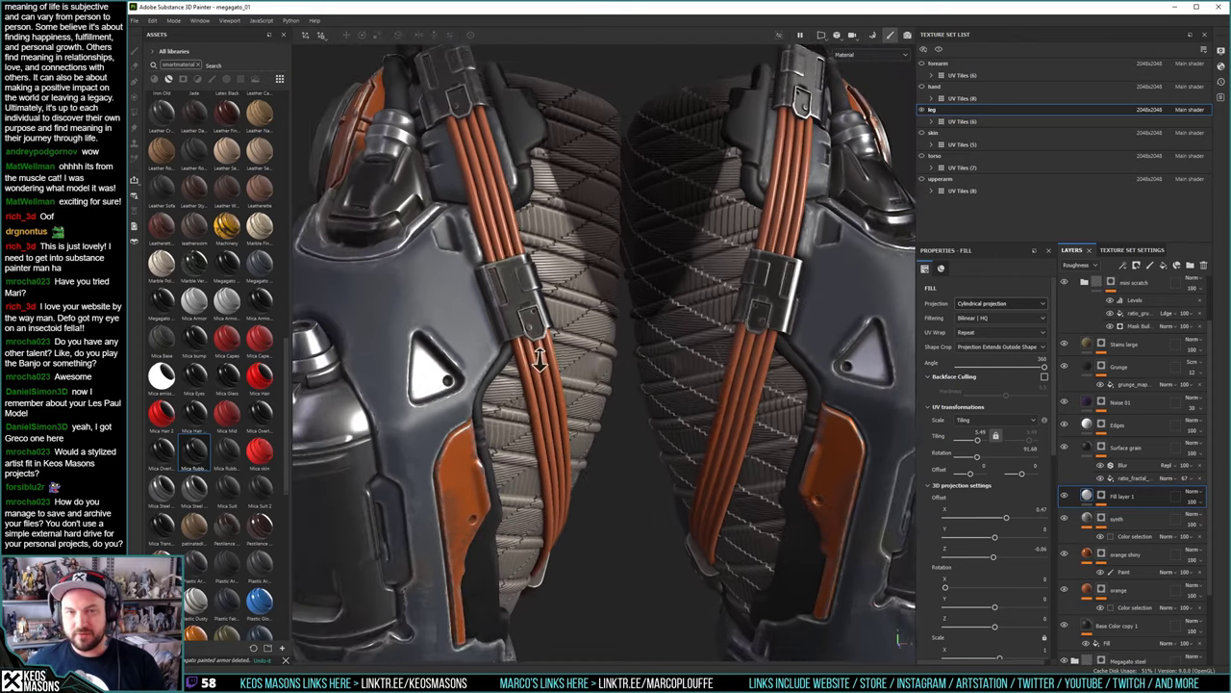
alt+drag(645, 356, 637, 466)
scroll(635, 453, up, 3)
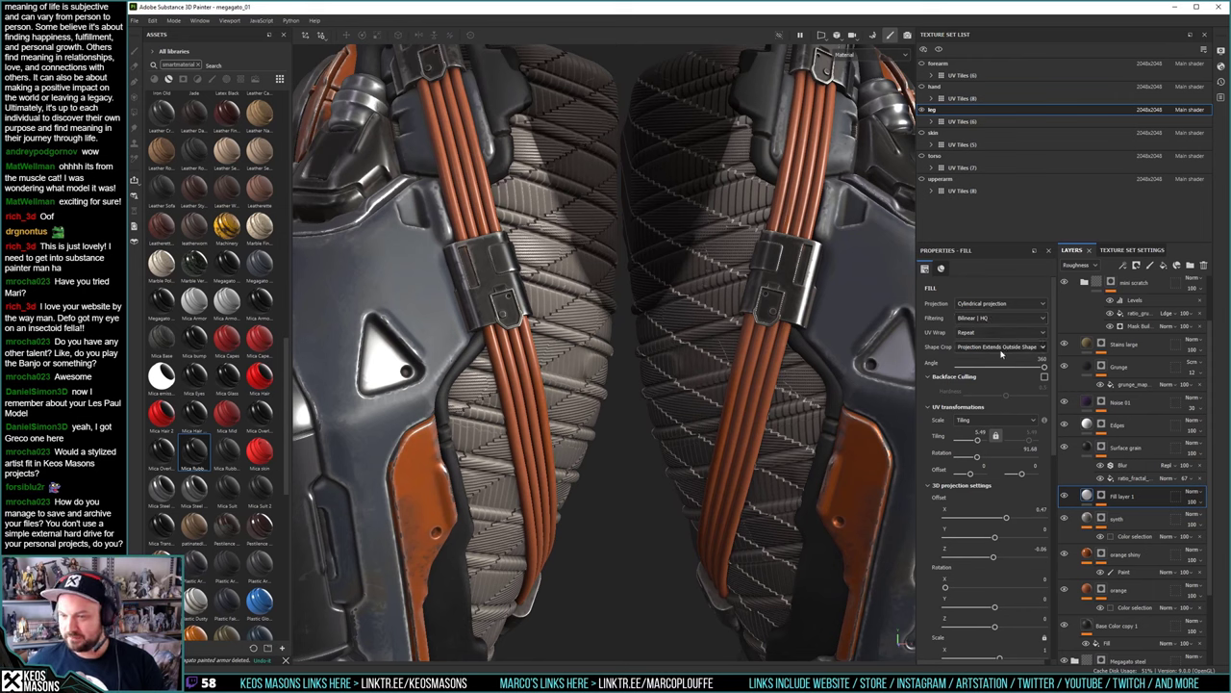
Try Gradient Weave in the fill's normal channel instead of height, switching the fill to color only
scroll(987, 368, down, 10)
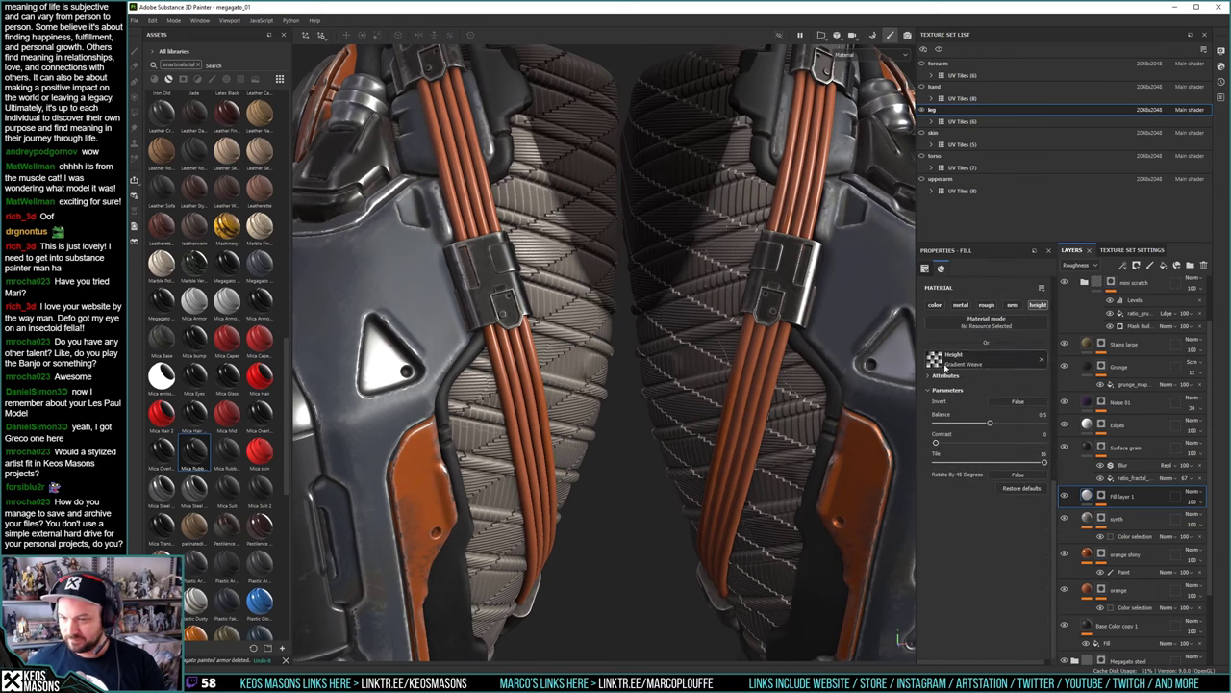
mouse_move(1045, 463)
mouse_down()
mouse_move(972, 464)
mouse_move(1046, 463)
mouse_up()
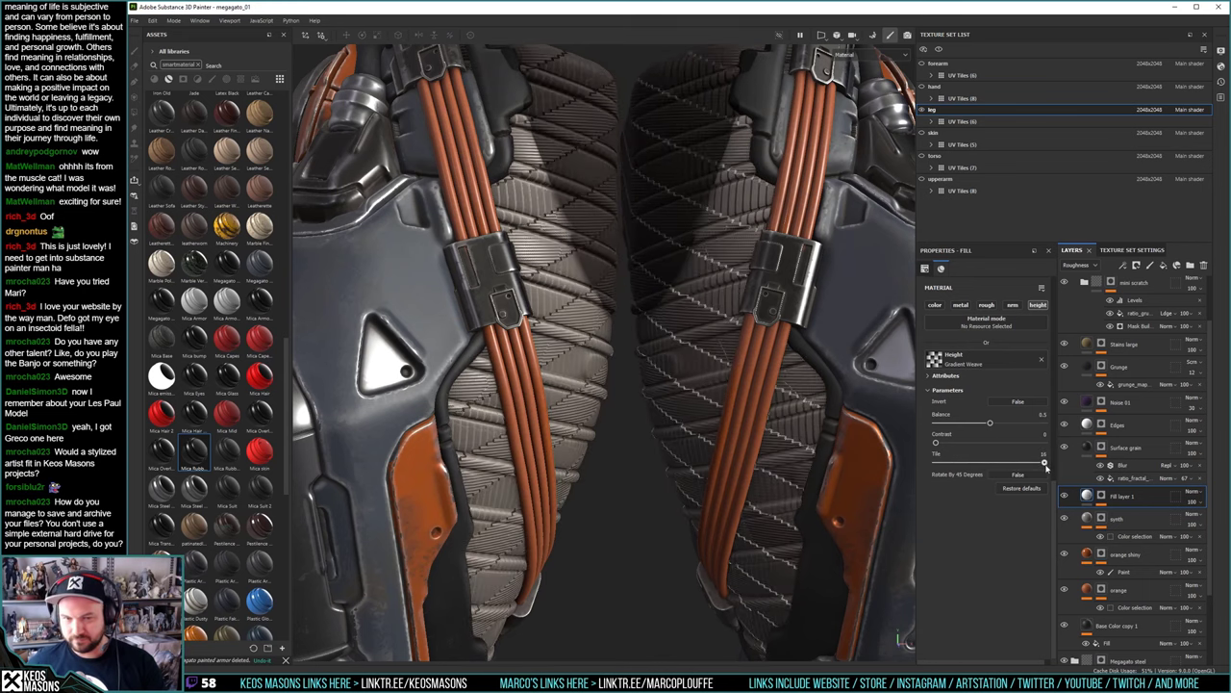
click(1015, 307)
scroll(1034, 313, up, 1)
click(1036, 307)
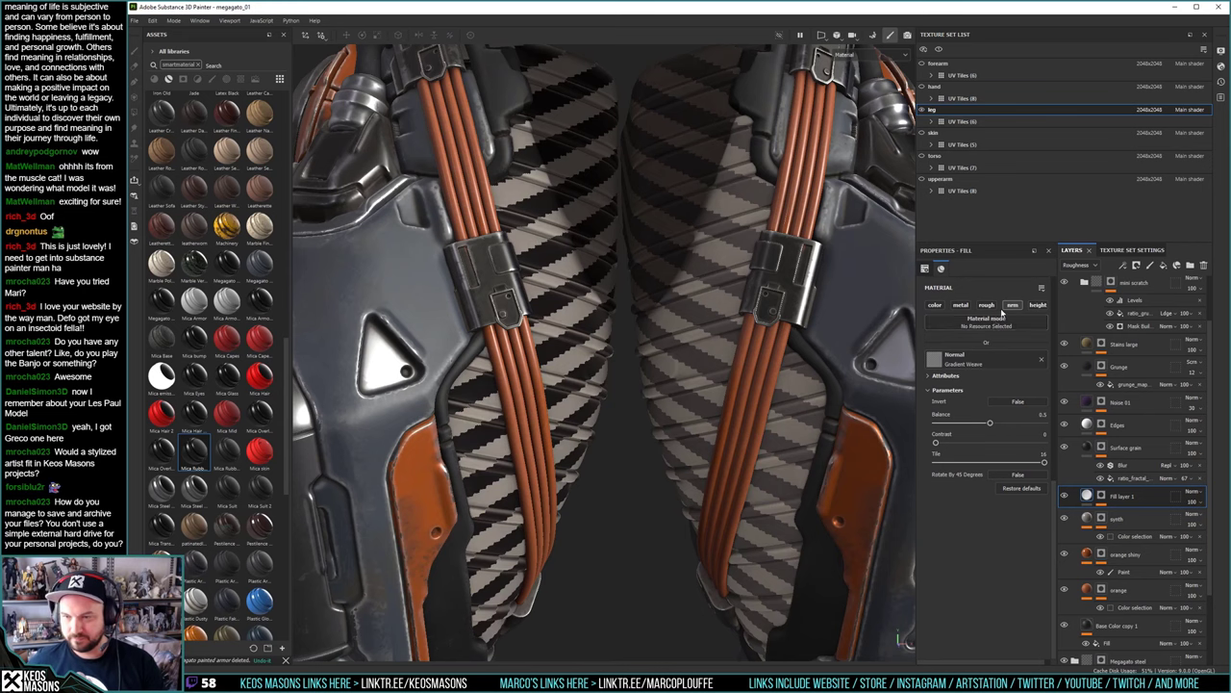
click(1012, 305)
click(938, 305)
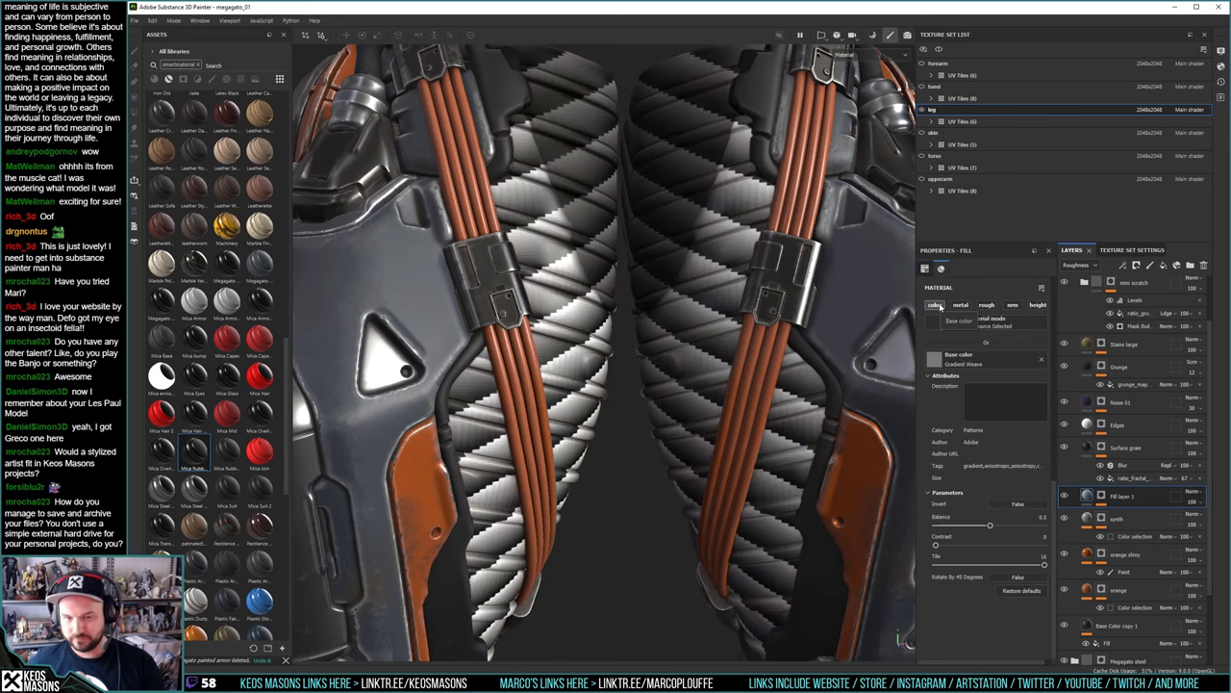
Replace the fill's base color pattern with Fabric Star Block and set its Tile to 15
click(940, 362)
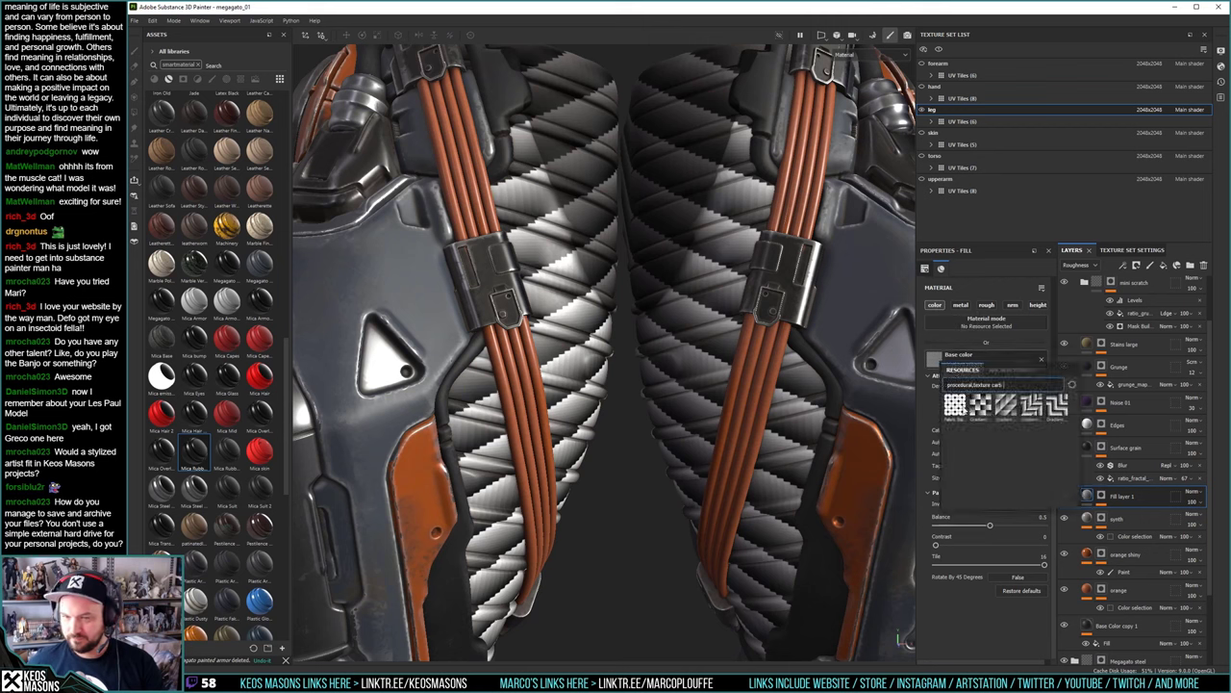
click(959, 405)
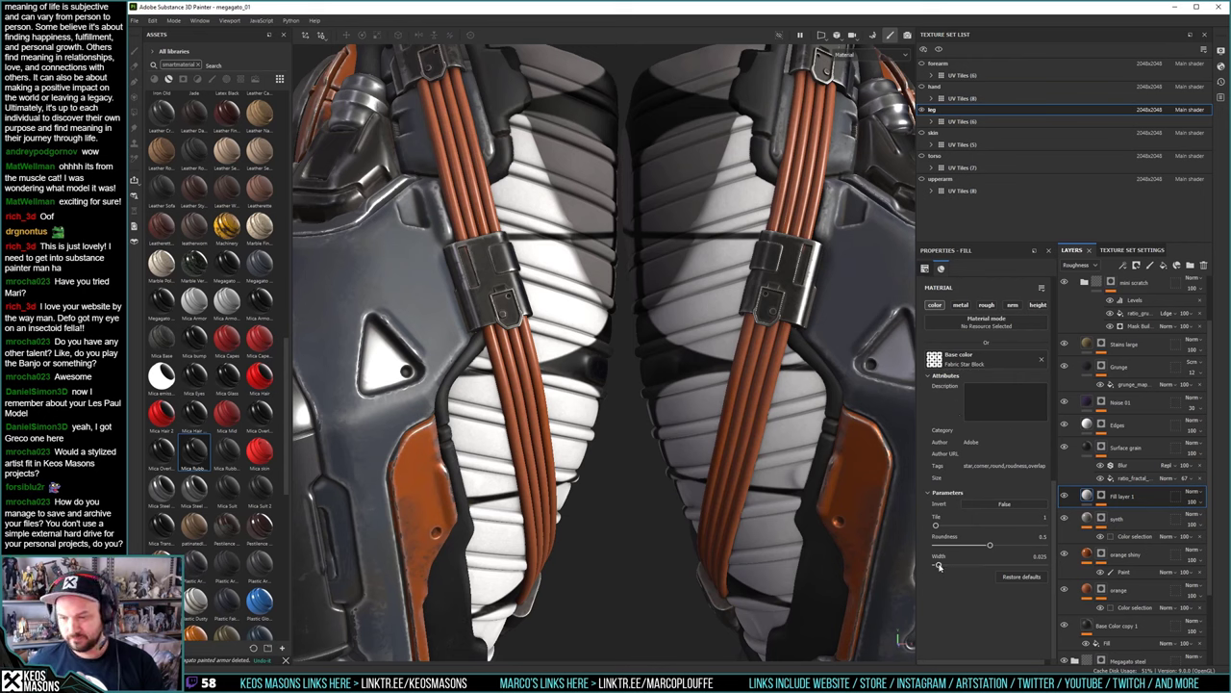
drag(936, 525, 1037, 530)
alt+drag(648, 428, 708, 396)
alt+drag(699, 378, 919, 410)
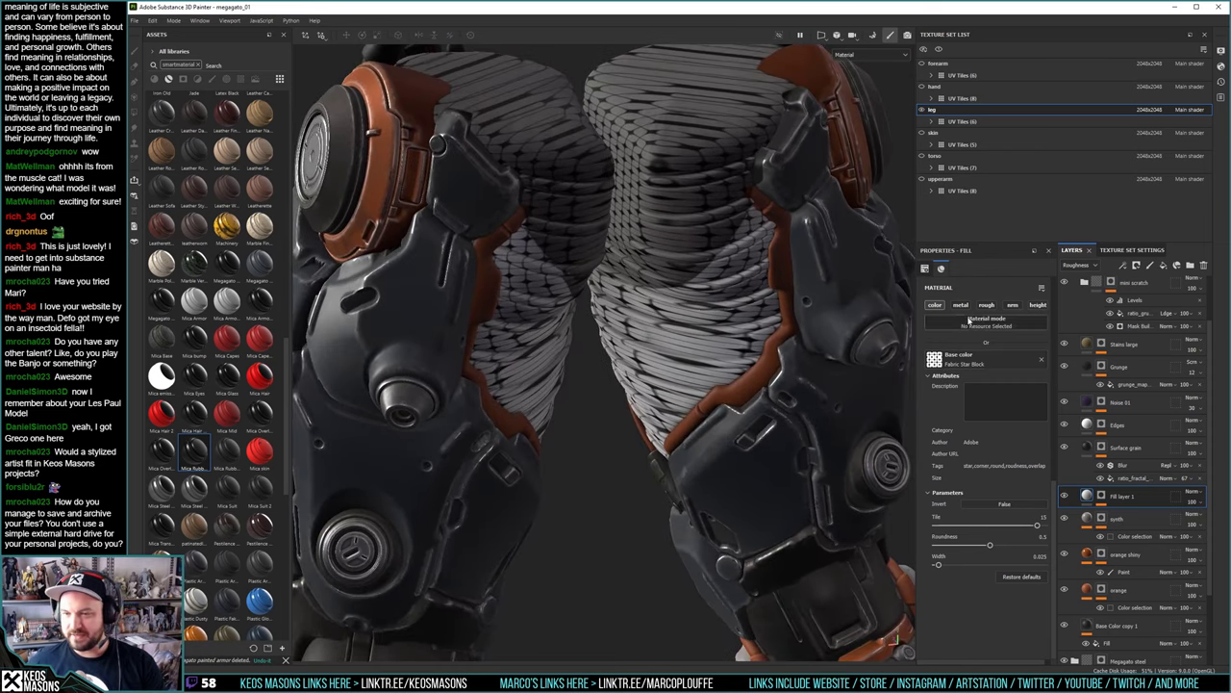
Set the fill's 3D projection Z offset to 0.95 and its Y rotation to -22.72
scroll(991, 443, down, 6)
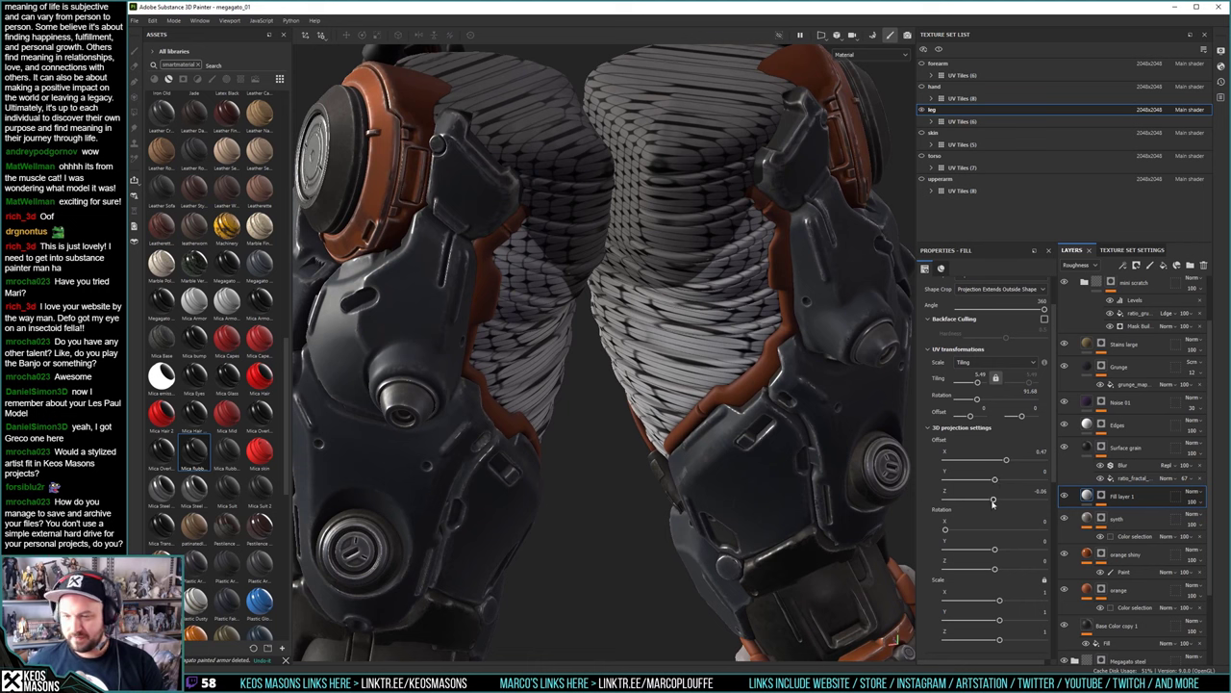
drag(993, 499, 1020, 501)
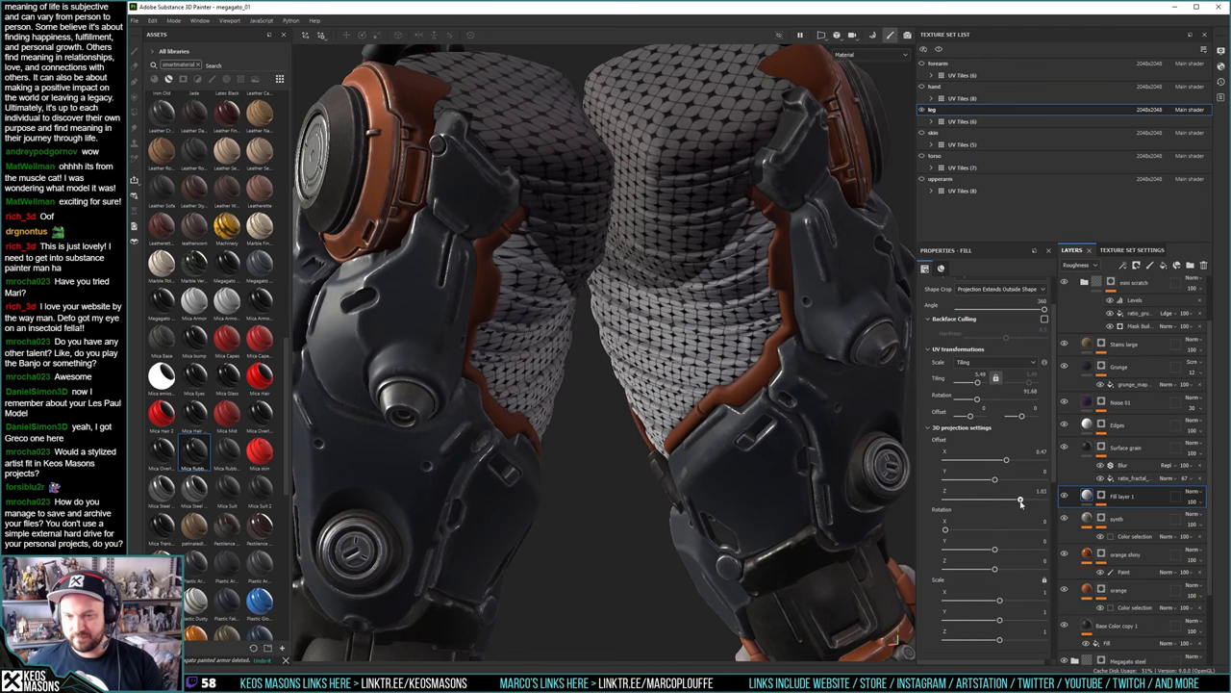
scroll(688, 338, down, 3)
alt+drag(688, 337, 496, 395)
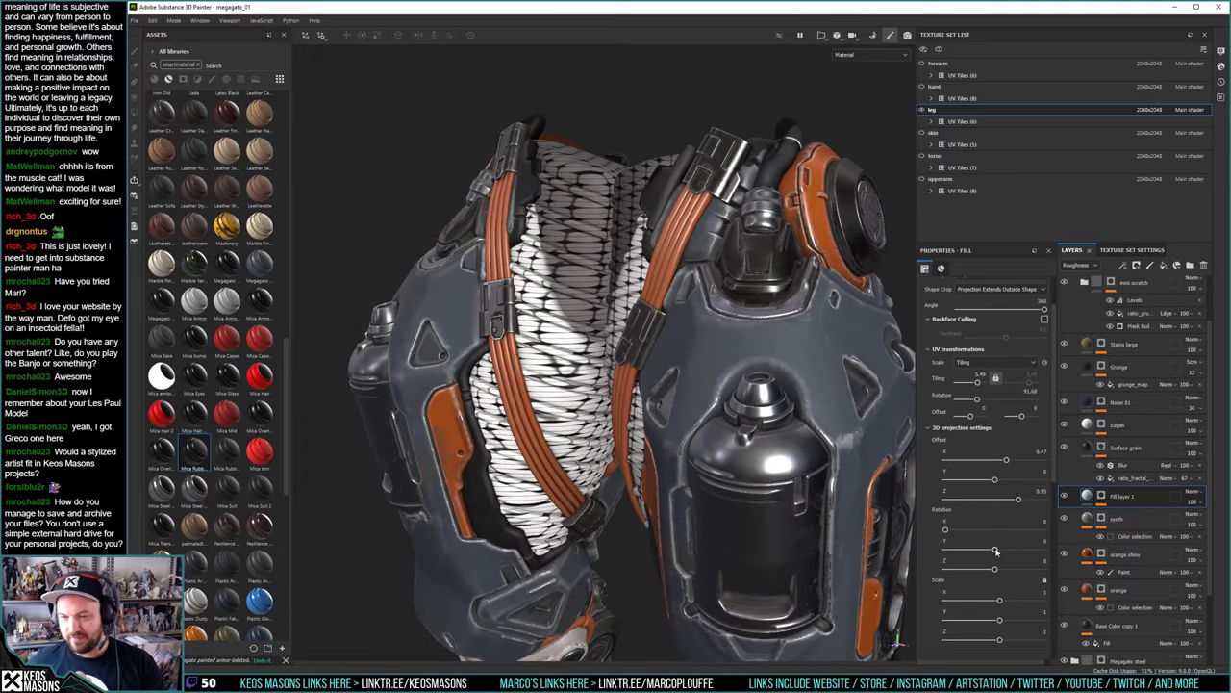
mouse_move(996, 550)
mouse_down()
mouse_move(971, 552)
mouse_move(988, 550)
mouse_up()
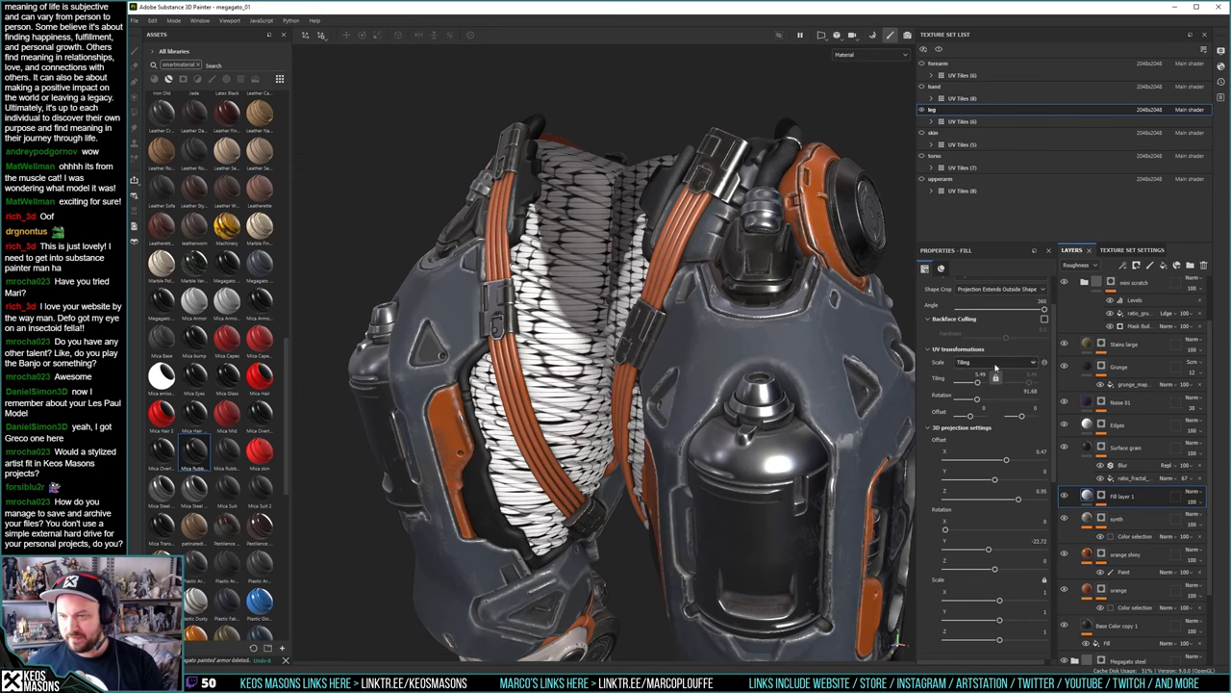
scroll(996, 369, up, 2)
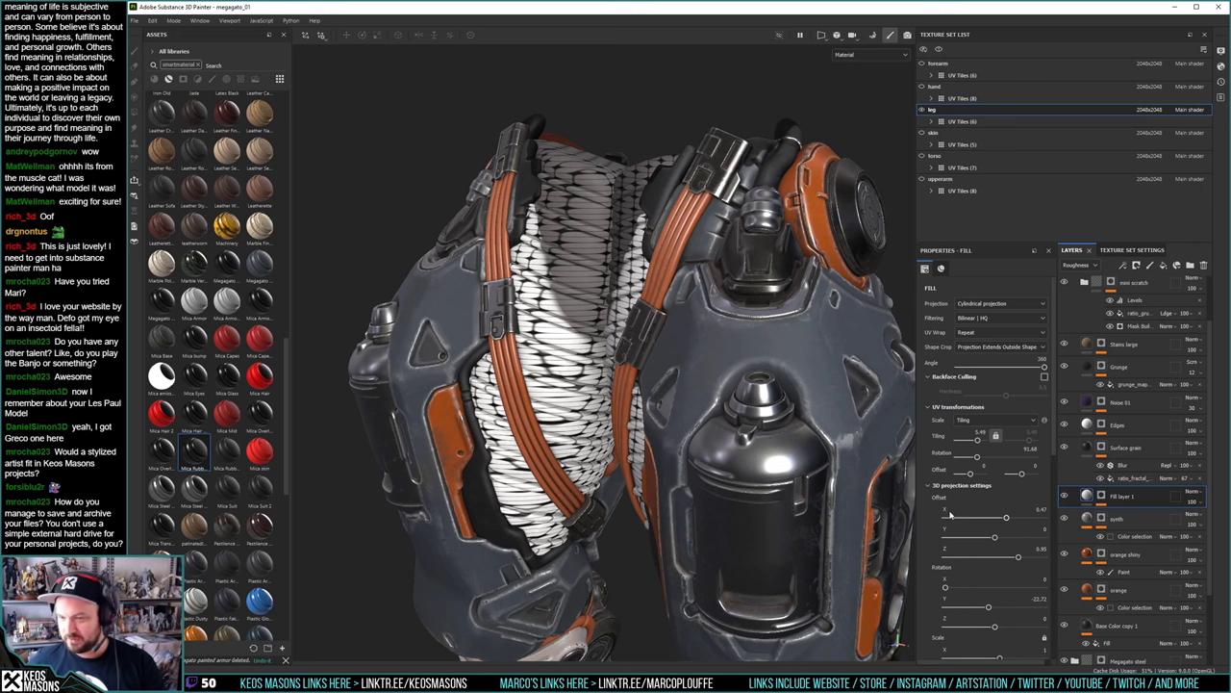
scroll(965, 512, down, 3)
scroll(992, 562, down, 1)
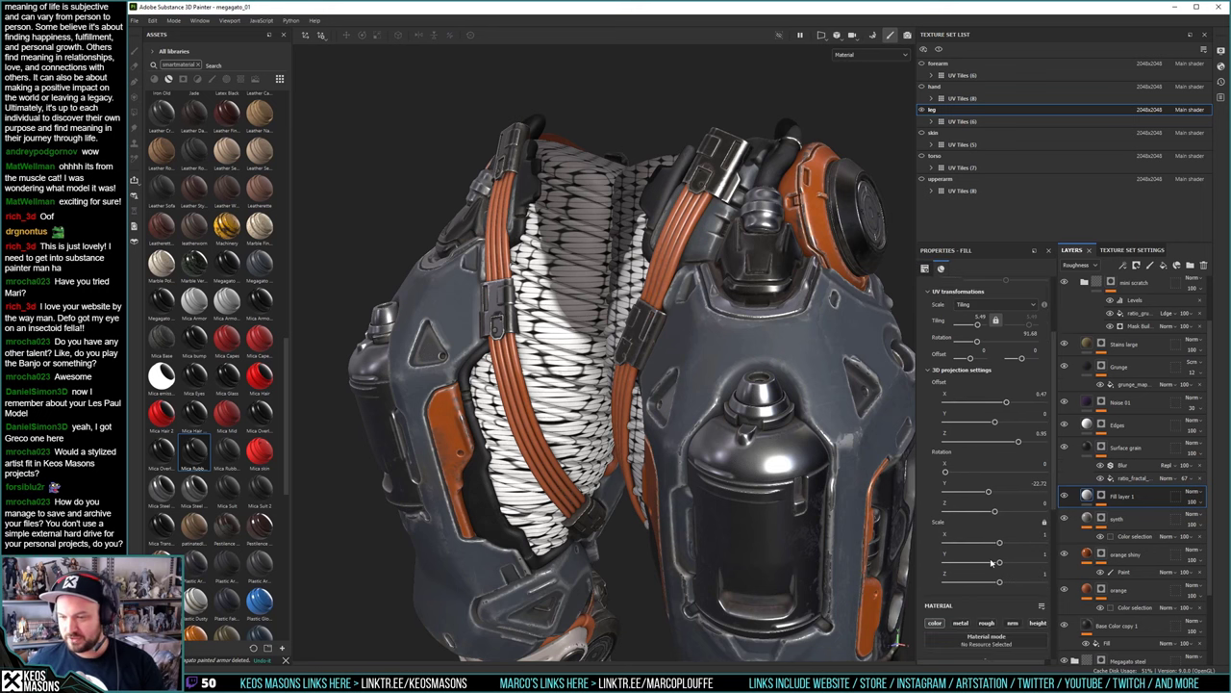
Delete the patterned Fill layer 1 above the synth layer
alt+drag(585, 425, 659, 395)
alt+right_drag(659, 395, 640, 453)
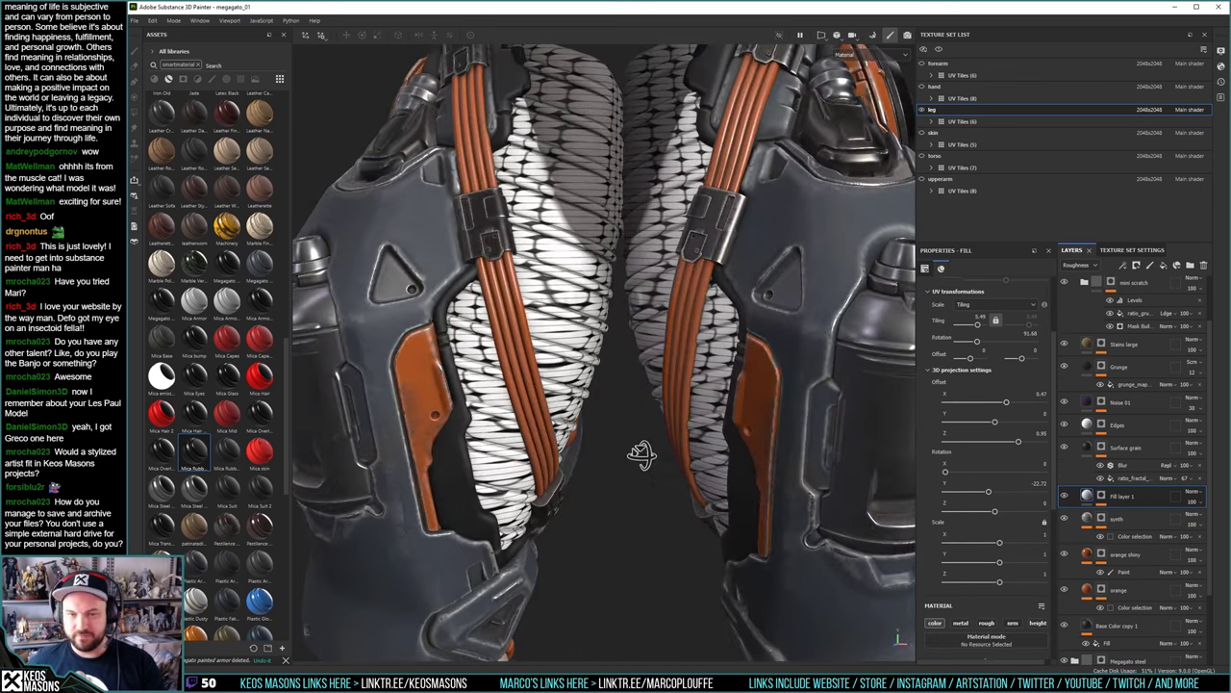
alt+drag(640, 453, 685, 450)
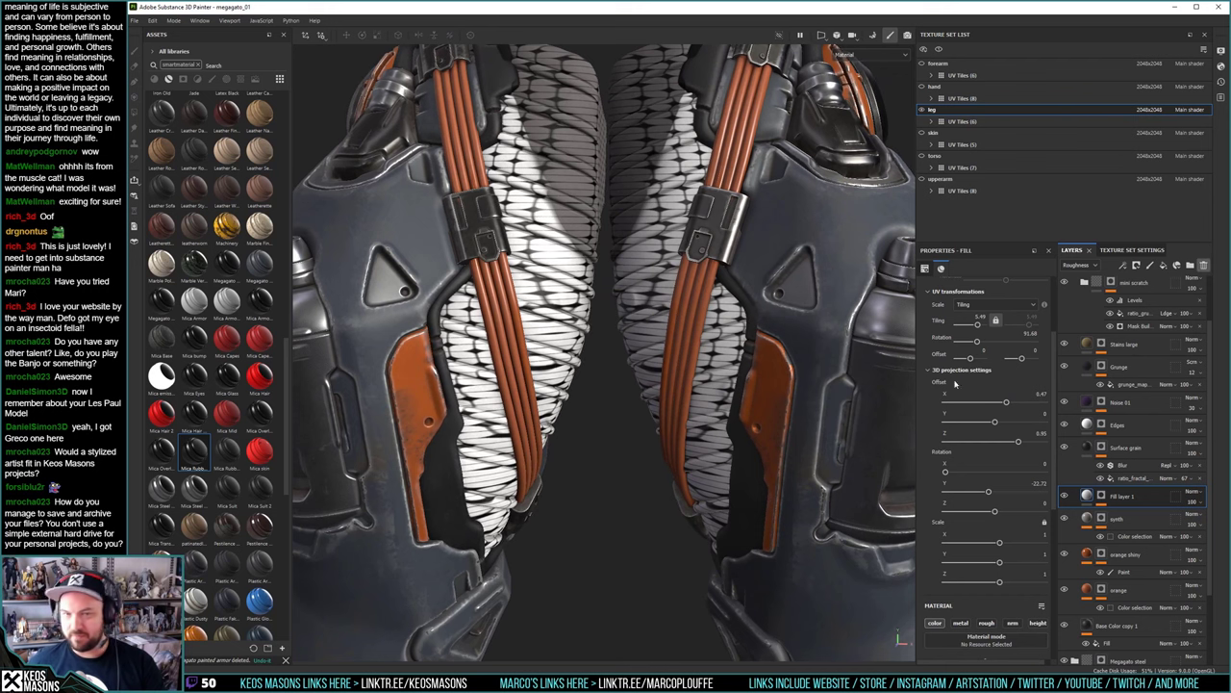
click(1204, 264)
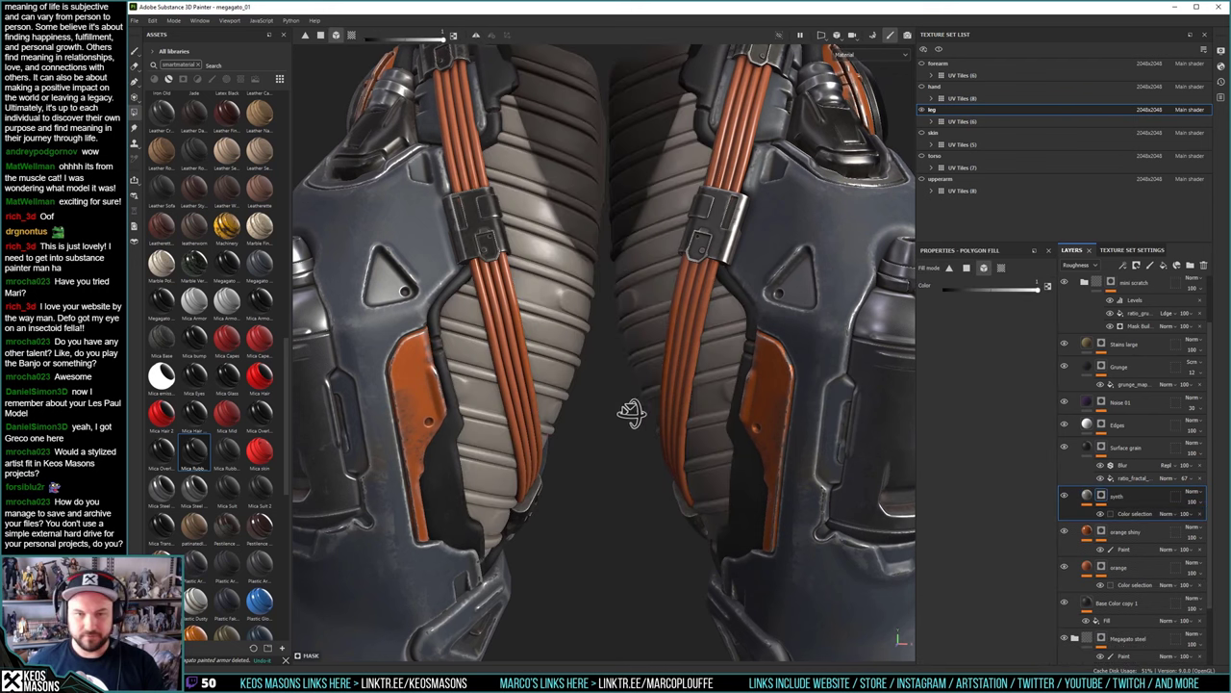
Examine the textured legs from the front, sides and above, from thighs to feet, without the weave pattern
alt+drag(627, 401, 655, 340)
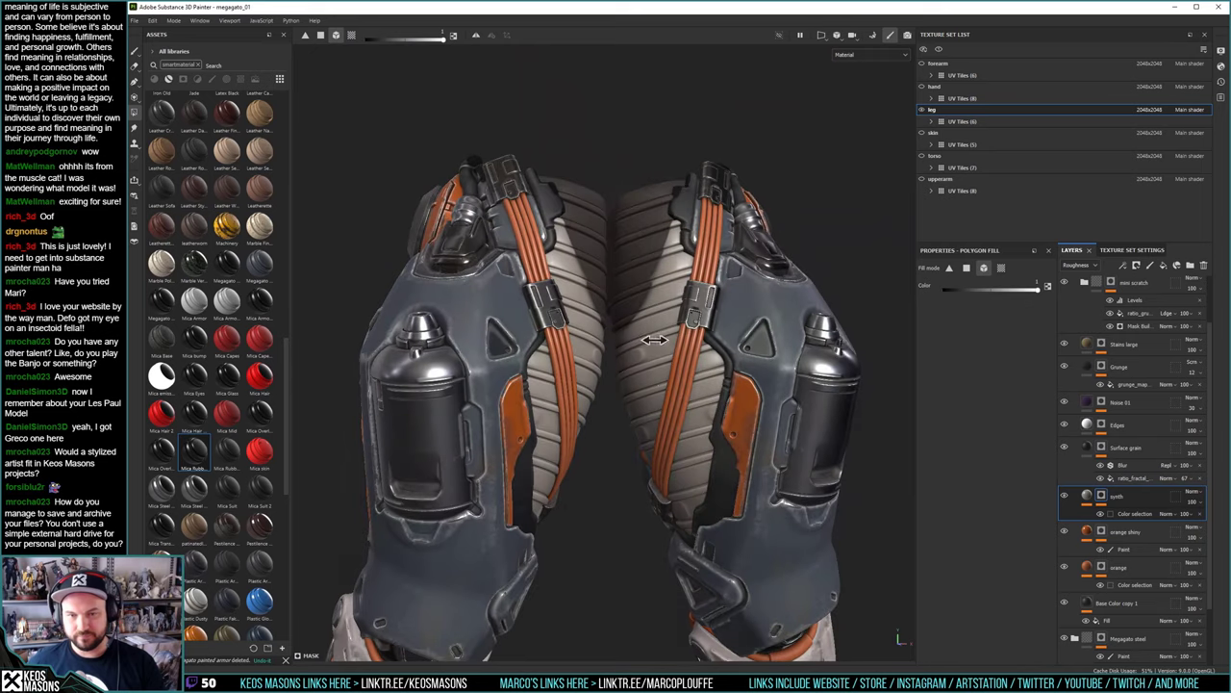
alt+right_drag(654, 340, 582, 177)
alt+middle_drag(604, 339, 589, 248)
alt+right_drag(589, 308, 622, 360)
alt+drag(621, 360, 597, 359)
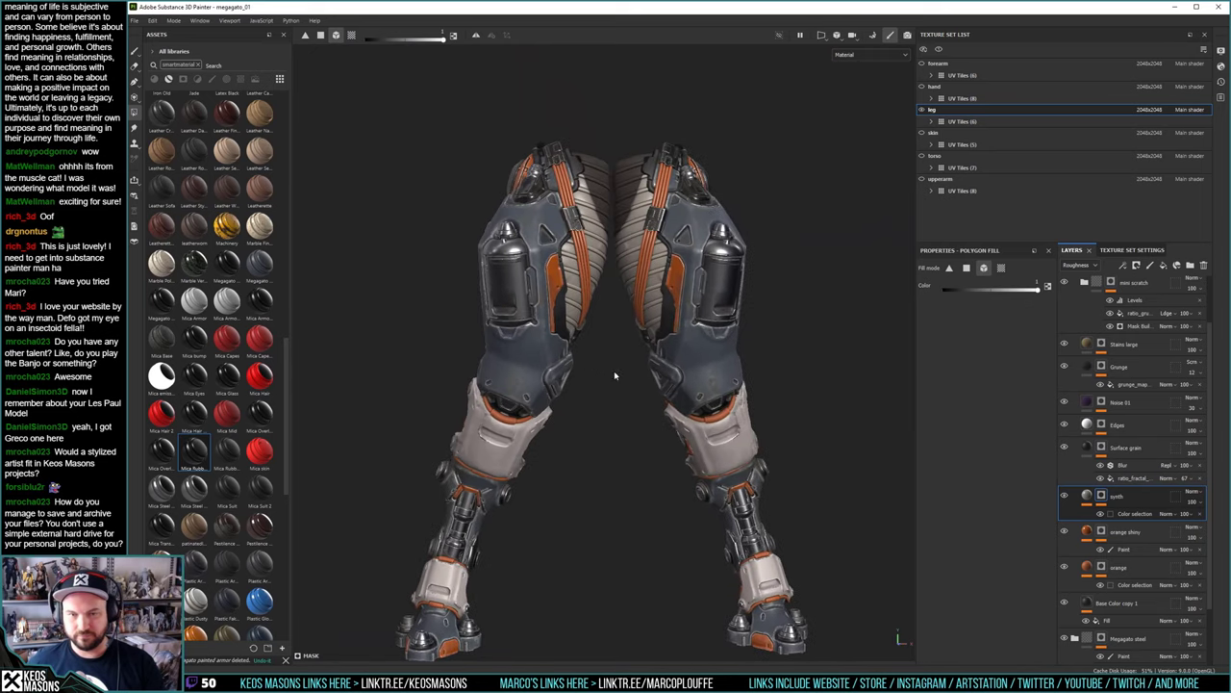
alt+middle_drag(613, 375, 611, 335)
alt+drag(618, 334, 628, 336)
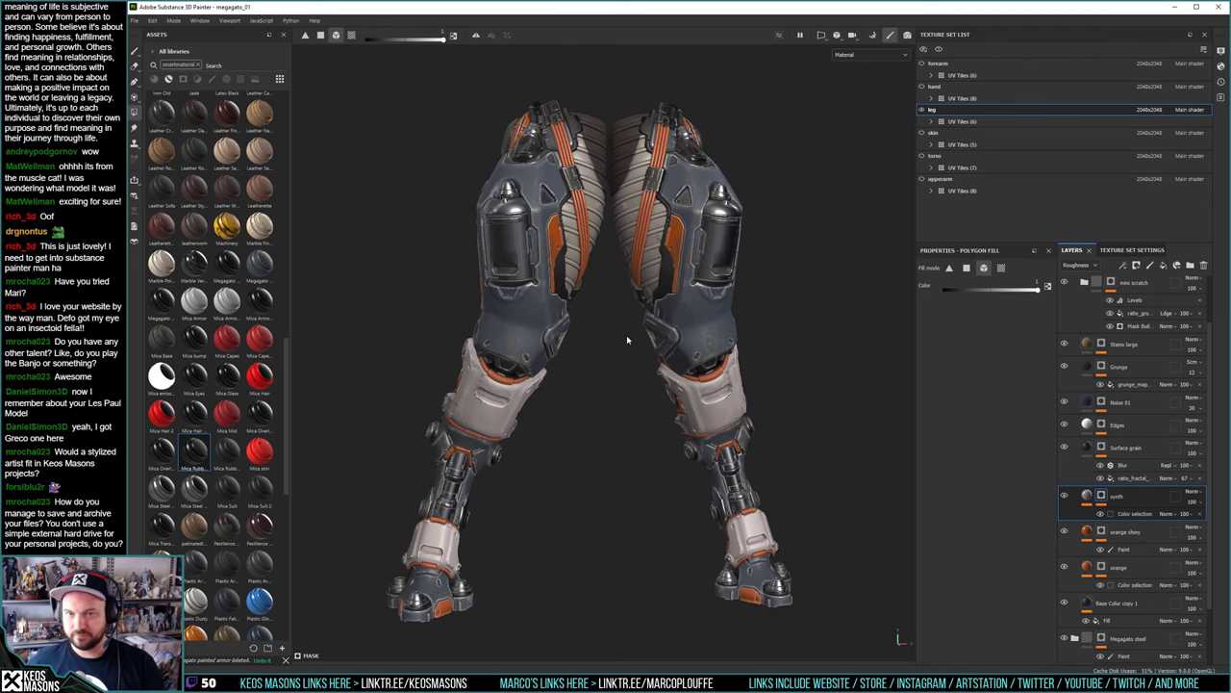
alt+drag(626, 338, 575, 308)
alt+right_drag(575, 308, 622, 288)
alt+middle_drag(622, 289, 596, 414)
alt+drag(597, 413, 589, 249)
alt+middle_drag(586, 524, 583, 577)
alt+right_drag(583, 577, 574, 494)
alt+drag(574, 494, 645, 494)
alt+right_drag(646, 494, 585, 391)
alt+middle_drag(586, 391, 599, 298)
alt+right_drag(598, 298, 609, 394)
alt+drag(609, 394, 592, 397)
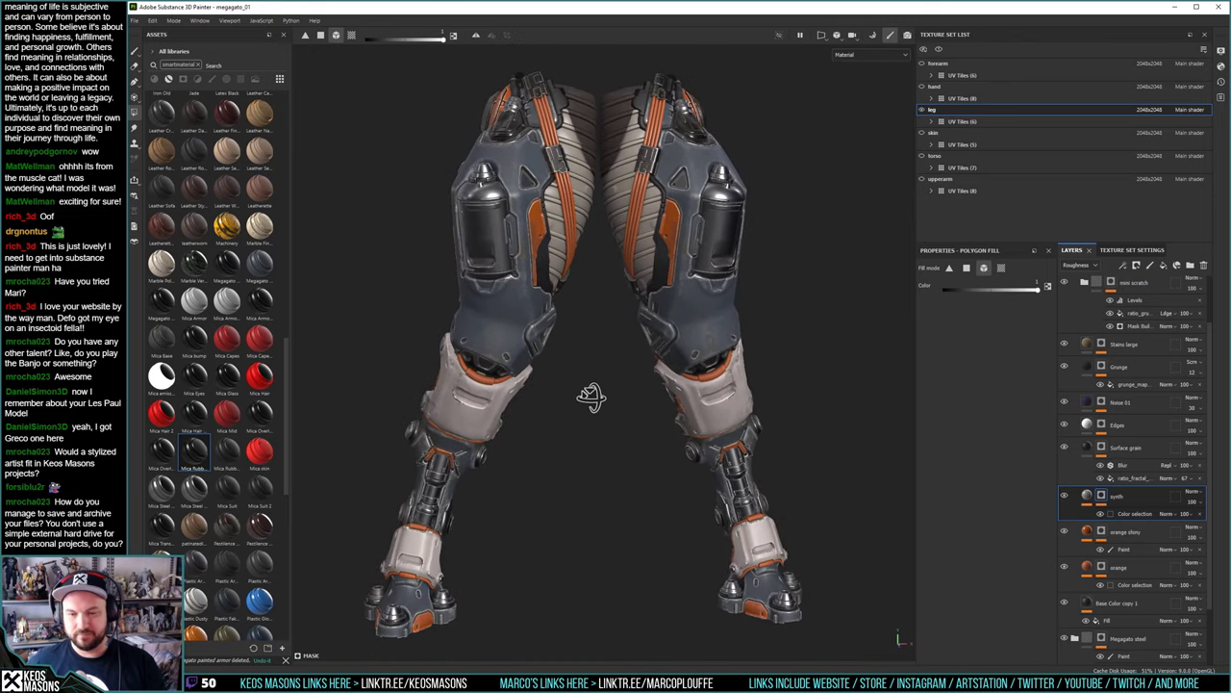
alt+middle_drag(603, 411, 619, 410)
alt+drag(621, 420, 627, 422)
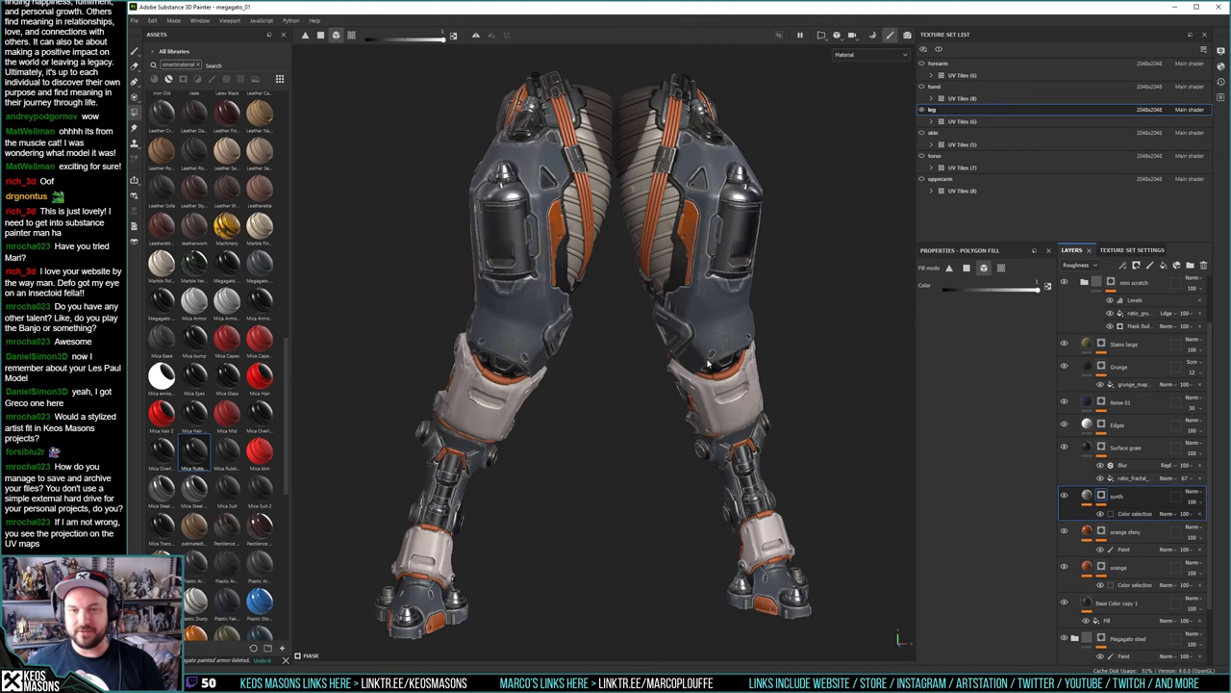
alt+drag(637, 272, 606, 322)
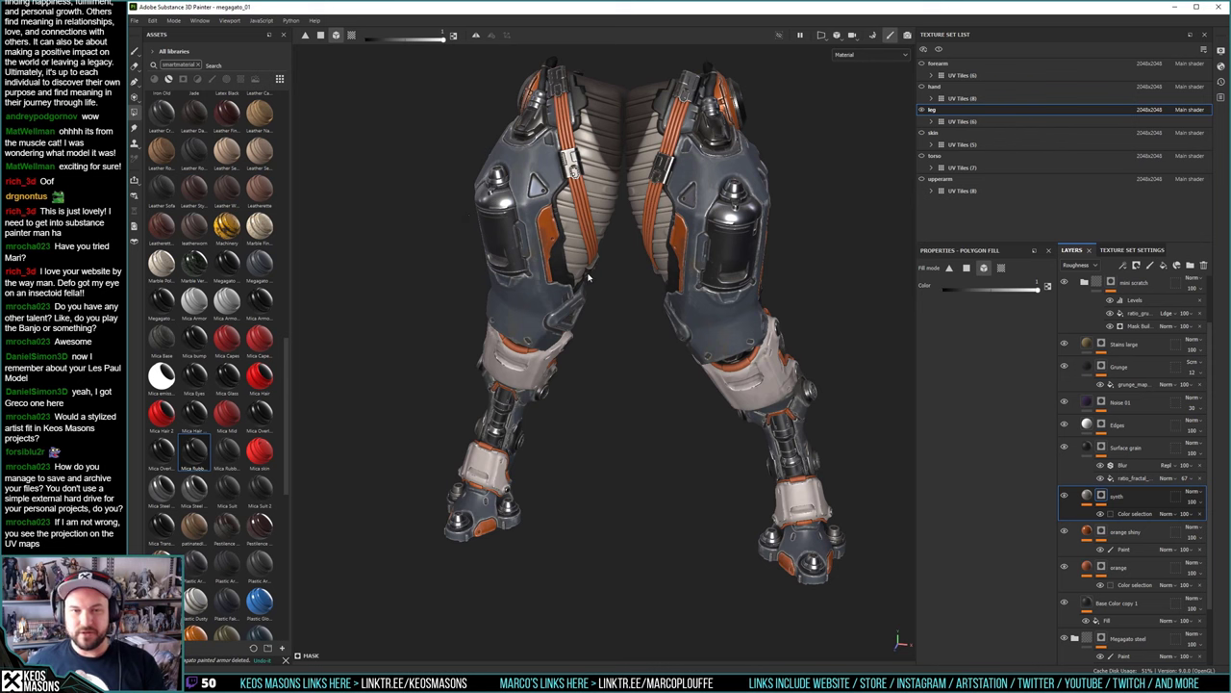
alt+drag(588, 278, 584, 371)
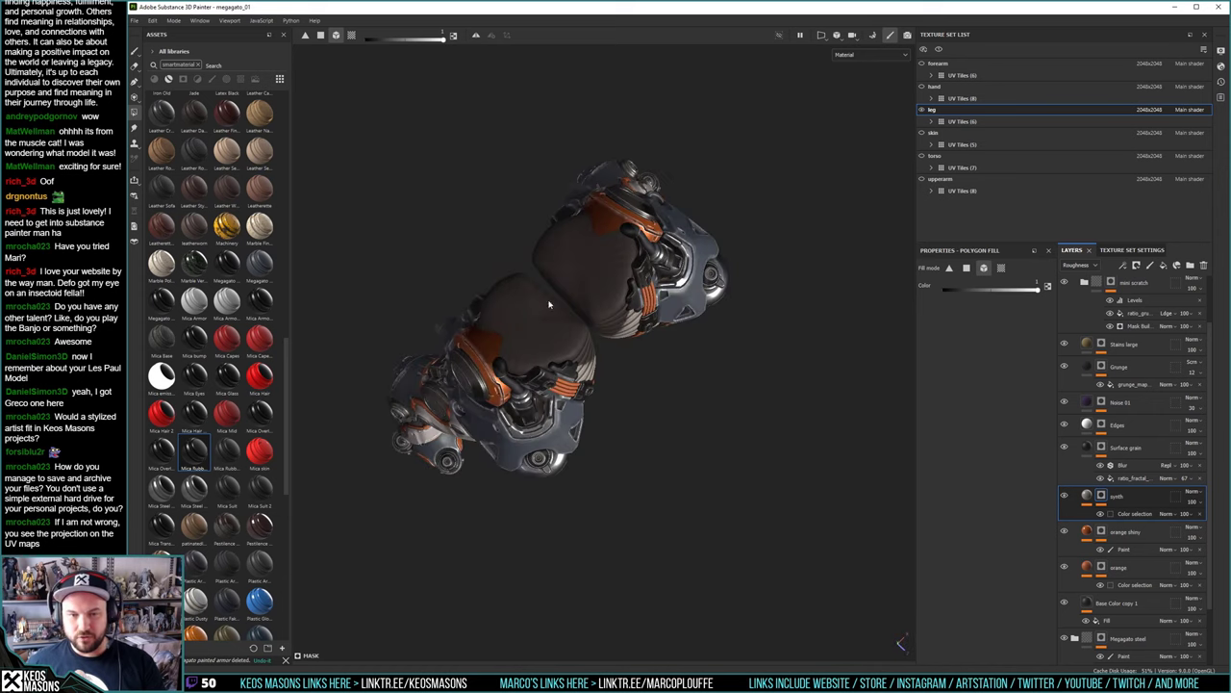
alt+drag(460, 463, 642, 360)
alt+middle_drag(643, 359, 645, 354)
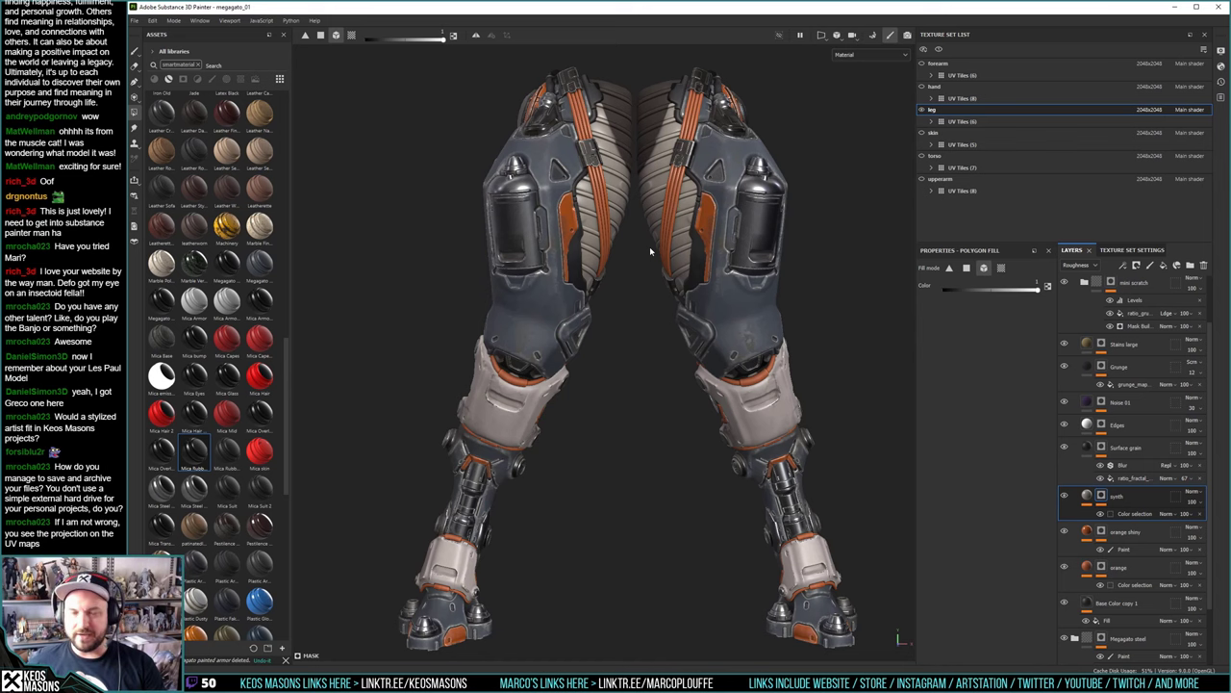
alt+drag(662, 280, 653, 317)
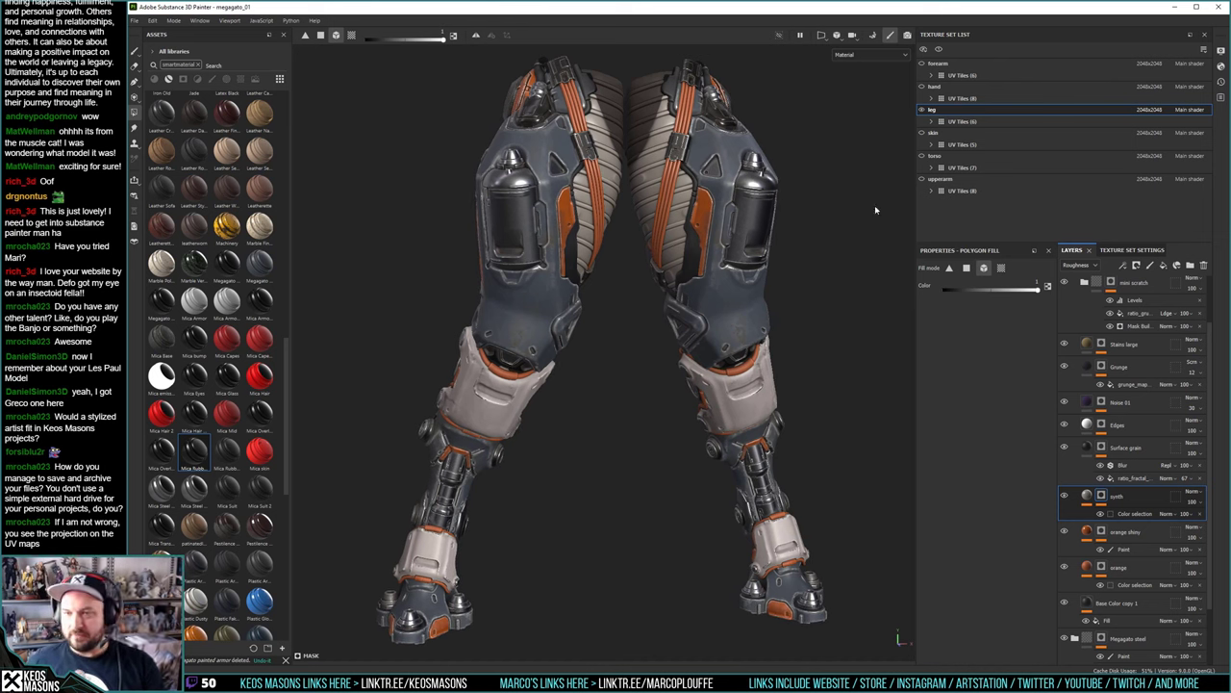
Show the upperarm, forearm, hand, skin and torso texture sets to view the full character with the legs
click(922, 179)
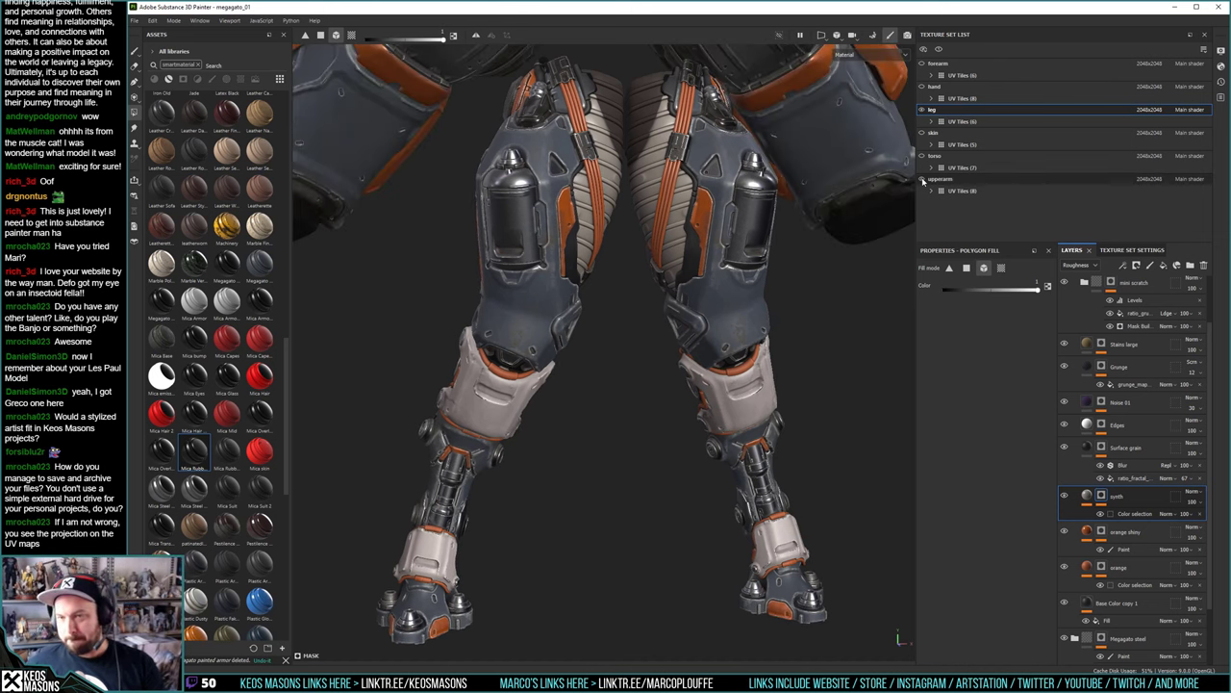
click(921, 63)
click(922, 86)
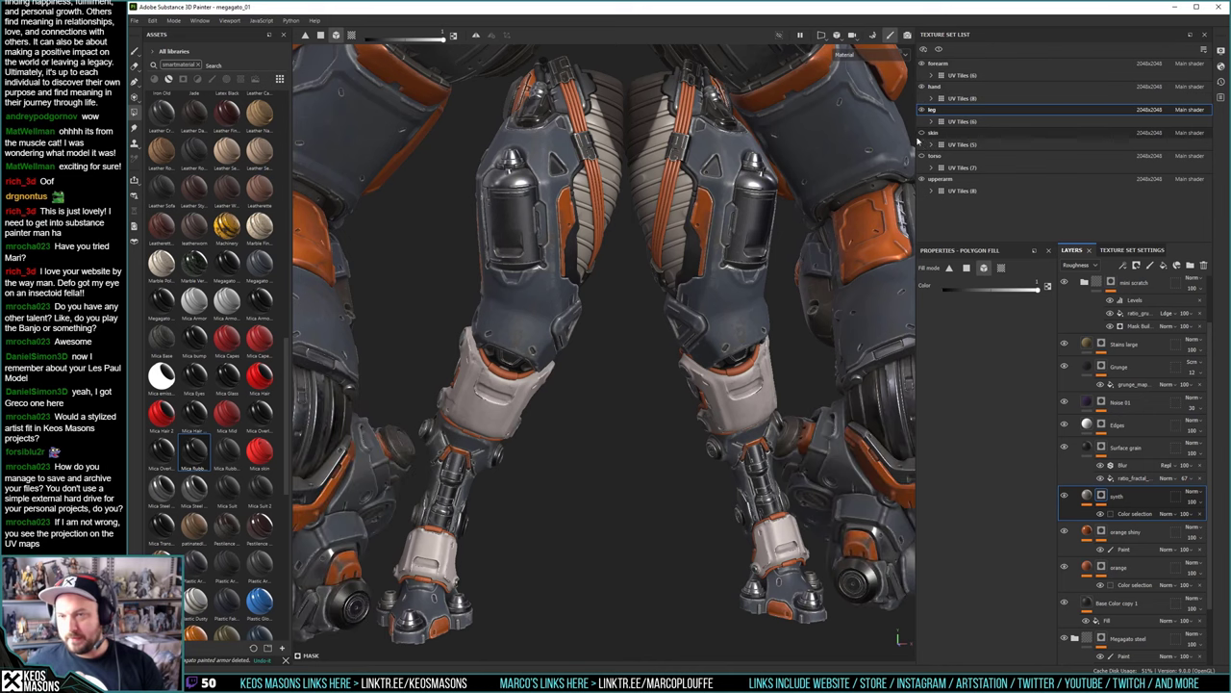
click(921, 133)
alt+right_drag(681, 321, 712, 402)
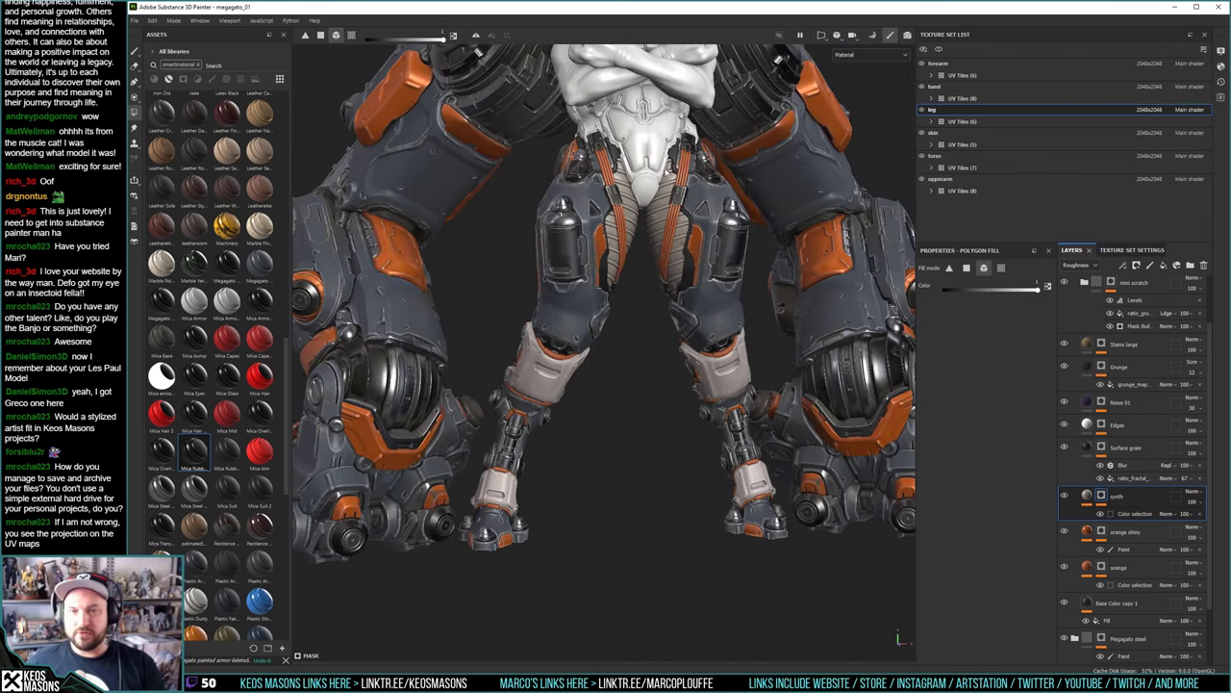
alt+middle_drag(713, 402, 694, 361)
alt+drag(694, 365, 676, 366)
alt+middle_drag(676, 366, 676, 369)
alt+drag(676, 370, 677, 377)
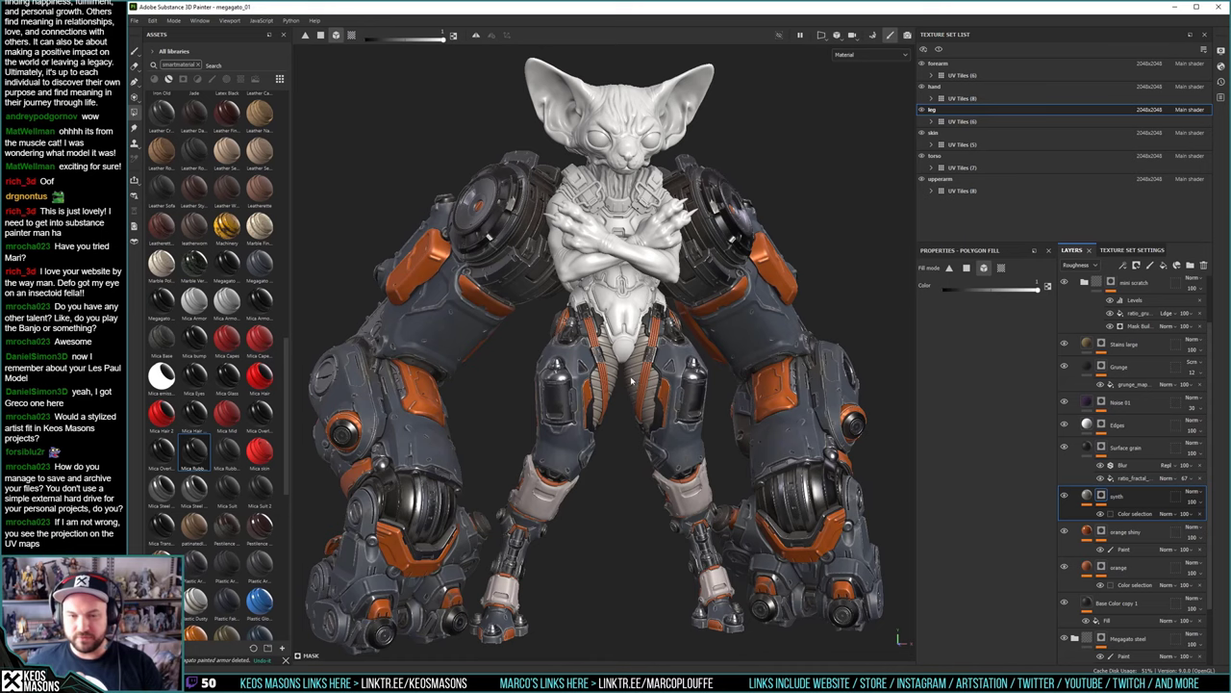
alt+drag(647, 355, 637, 373)
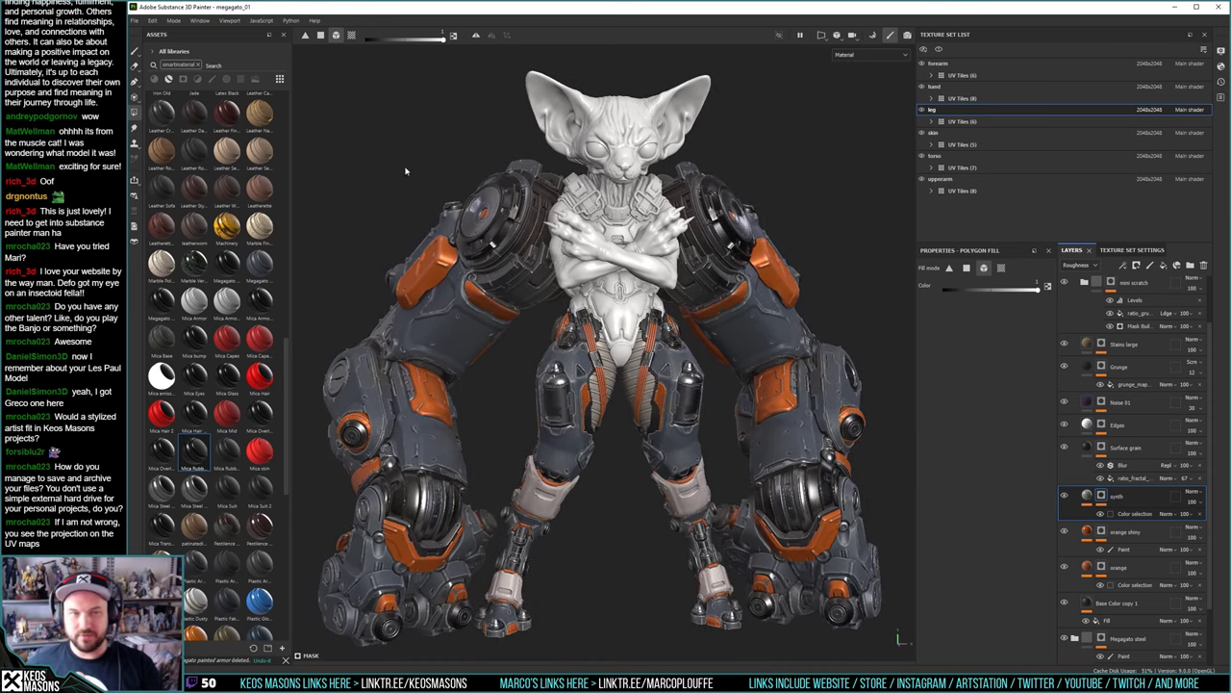
Save the project with all texture sets shown
click(135, 20)
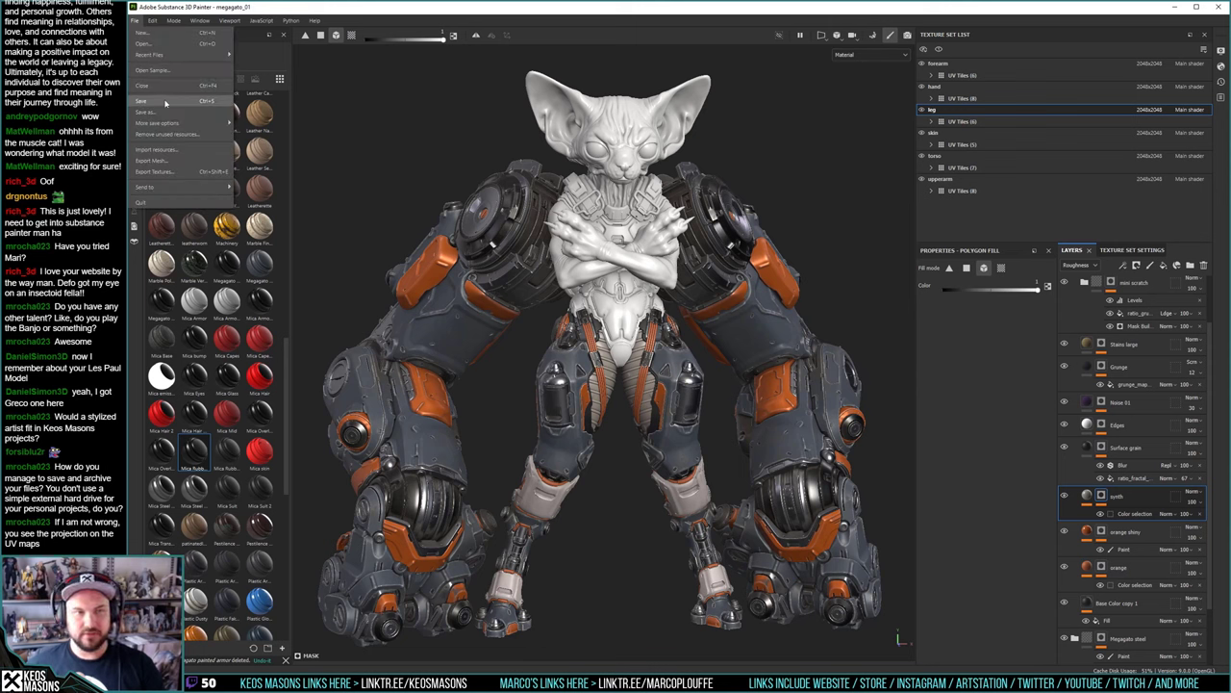
click(165, 102)
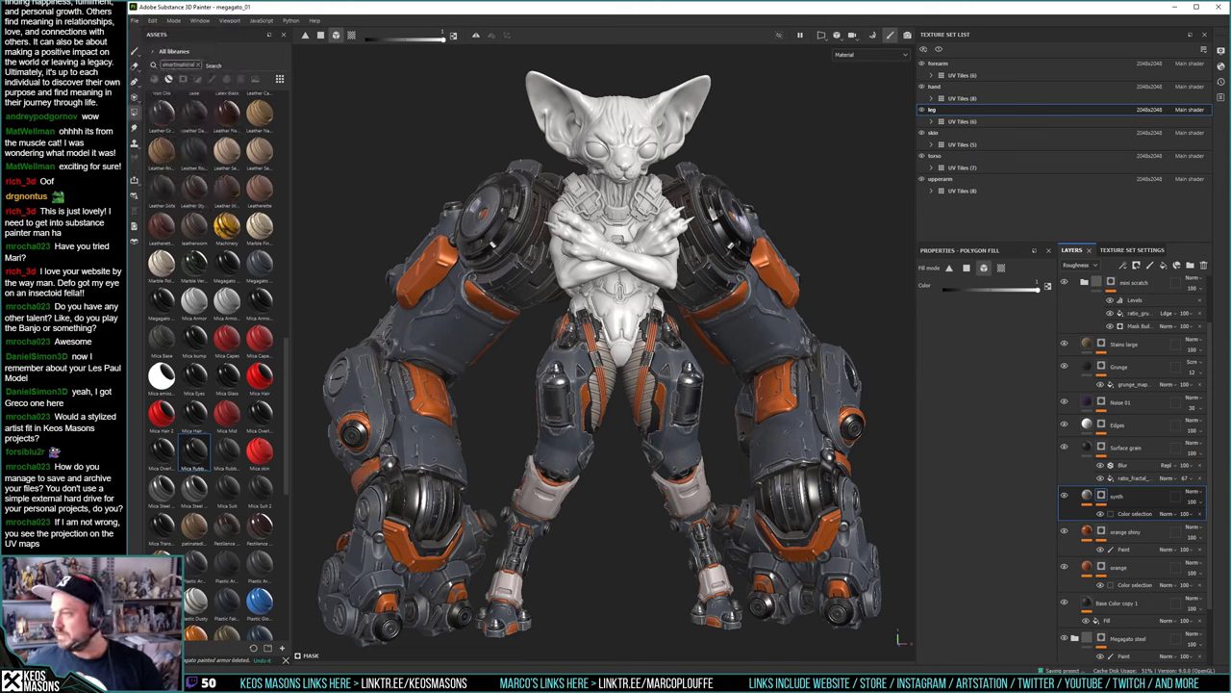